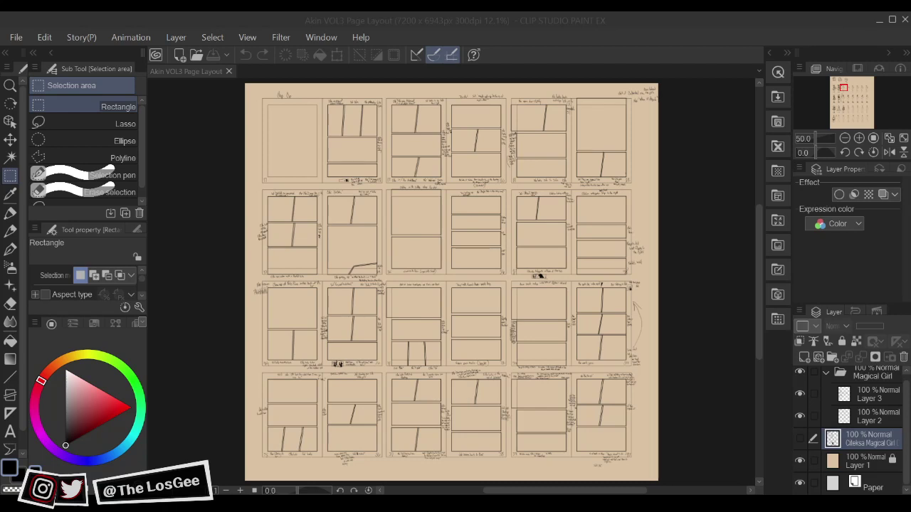
Choose the DAUB Fine Pencil Hard brush for drawing in the empty page 17 chapter-cover frame on the sketch layer
click(695, 133)
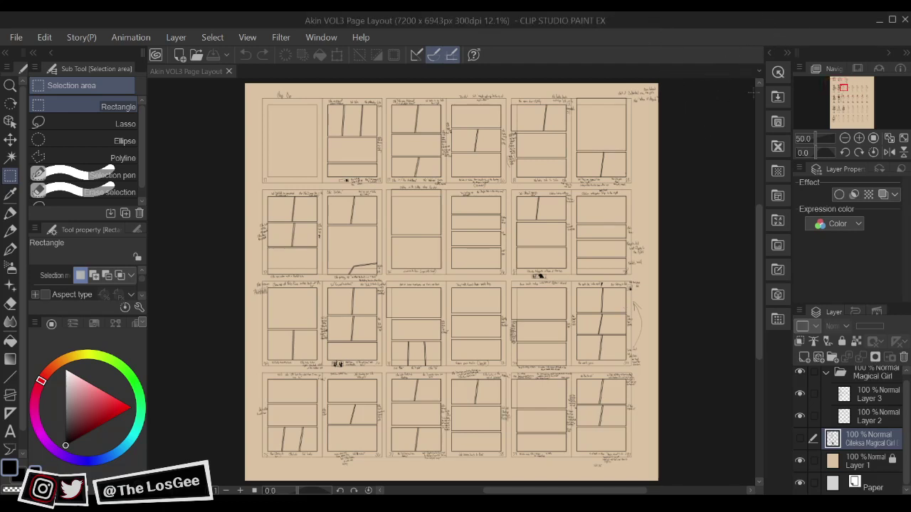
click(665, 317)
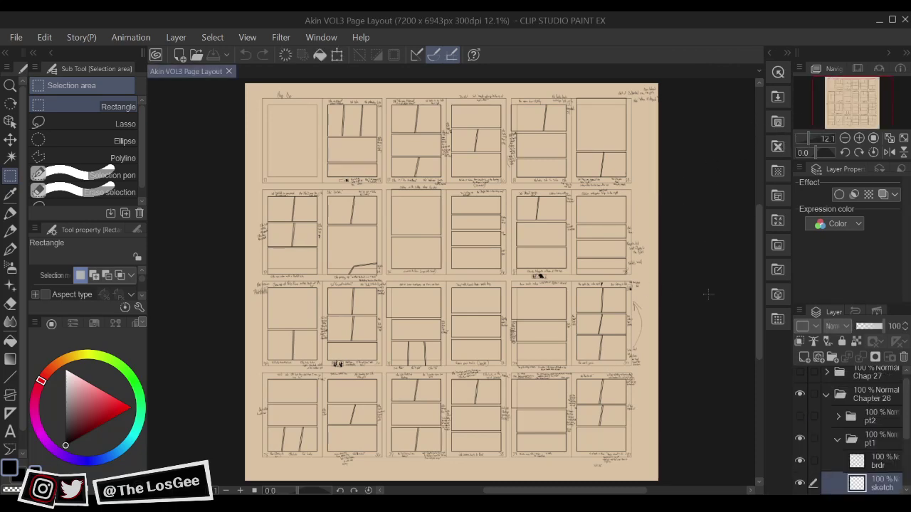
key(p)
drag(467, 236, 628, 411)
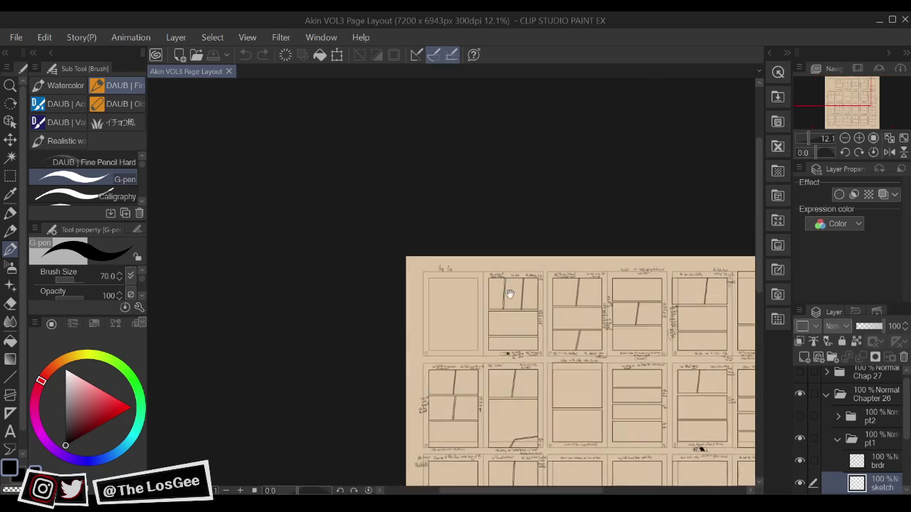
click(98, 162)
drag(523, 333, 559, 364)
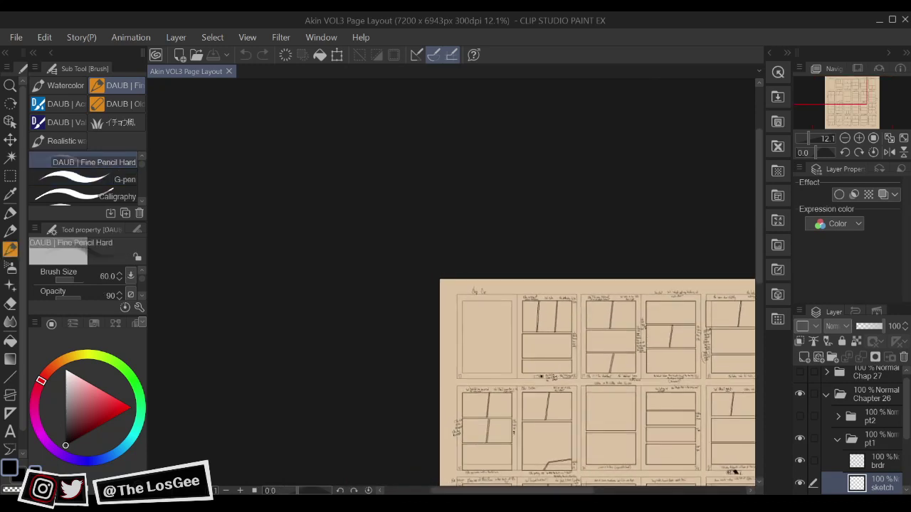
drag(539, 370, 508, 444)
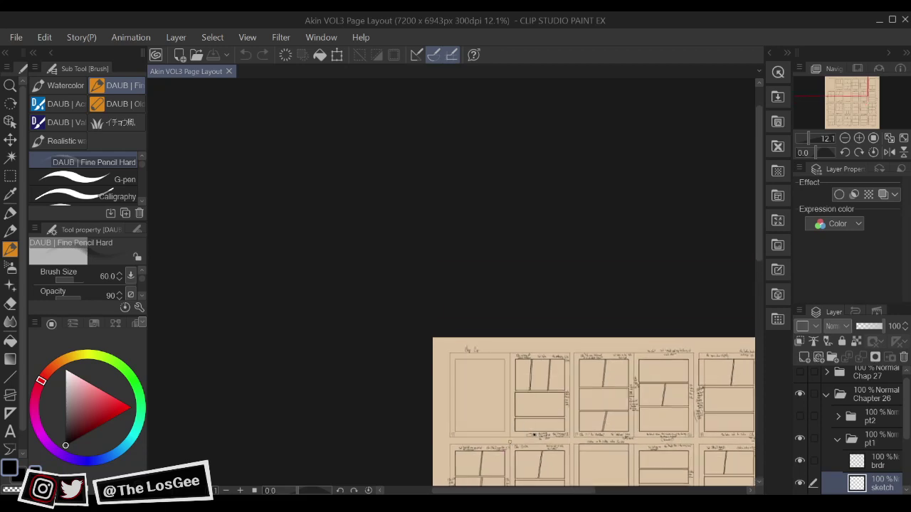
scroll(509, 443, up, 6)
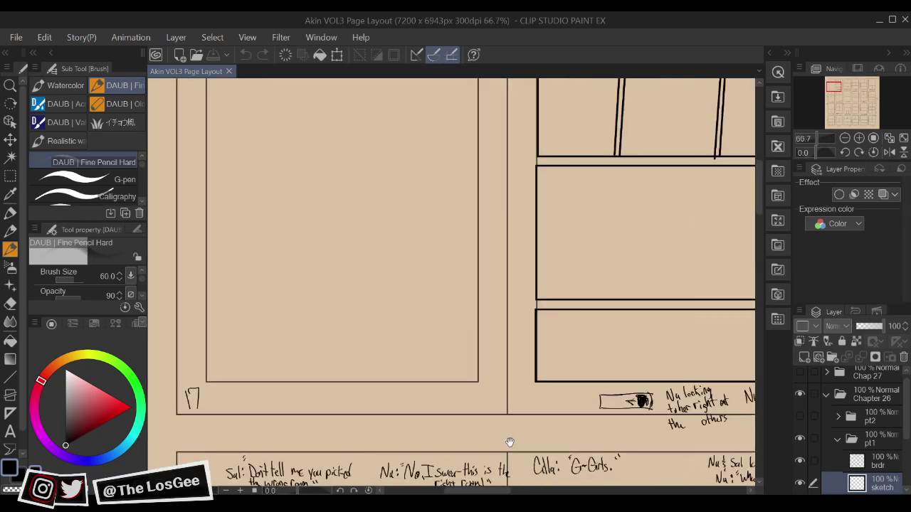
drag(444, 265, 528, 381)
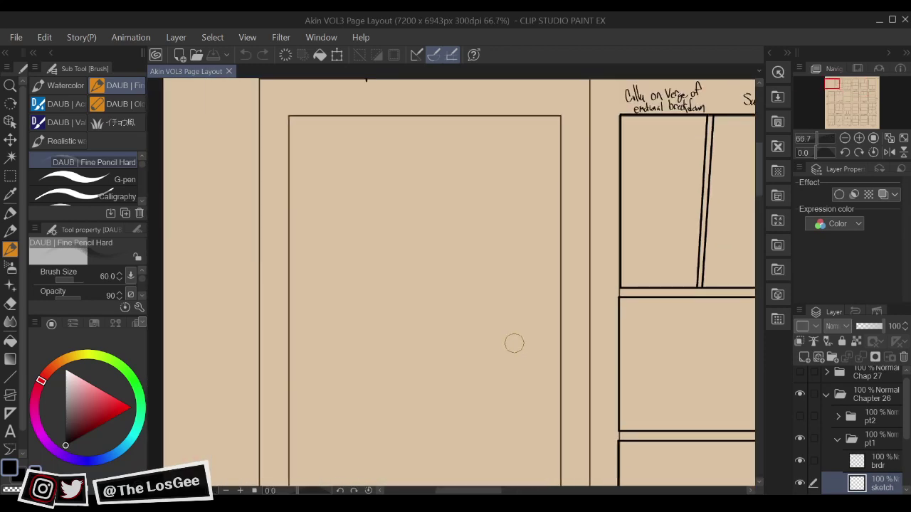
Set the pencil size to 15 and sketch a faint diagonal guide curve across the middle of the cover frame
key(bracketleft)
key(bracketleft)
key(bracketleft)
key(bracketleft)
key(bracketleft)
key(bracketleft)
mouse_move(472, 316)
mouse_down()
mouse_move(491, 281)
mouse_move(474, 273)
mouse_up()
click(419, 267)
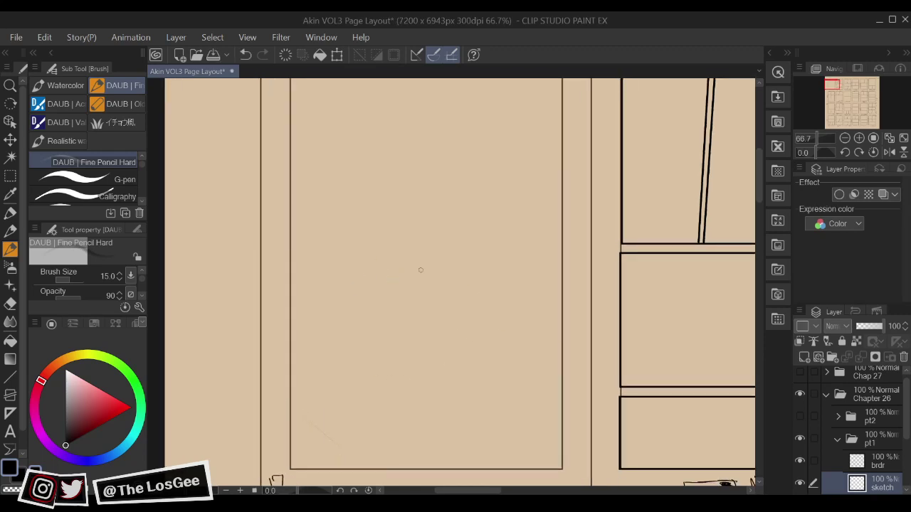
mouse_move(339, 225)
mouse_down()
mouse_move(400, 240)
mouse_move(522, 299)
mouse_up()
scroll(543, 373, up, 2)
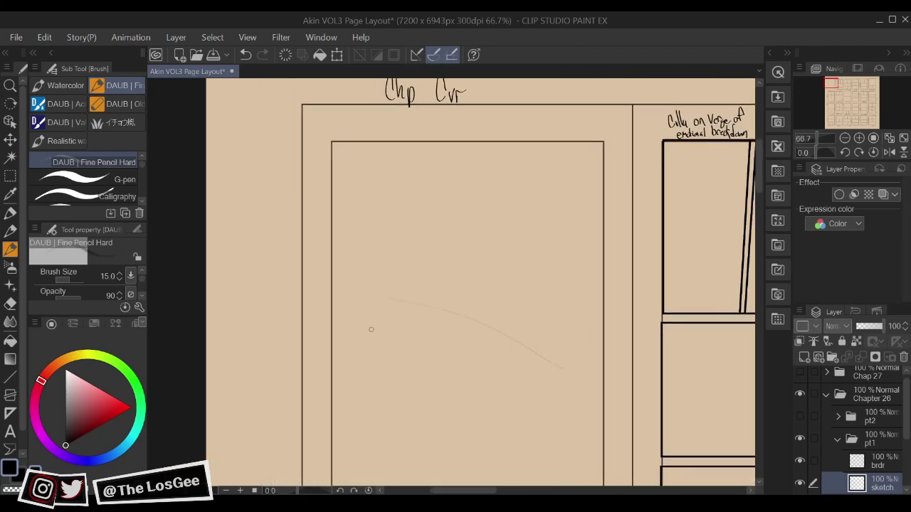
Sketch a broad shoulder and back arc below the guide curve, plus a looping lower-body contour near the frame's lower edge
scroll(431, 252, down, 1)
scroll(432, 252, down, 1)
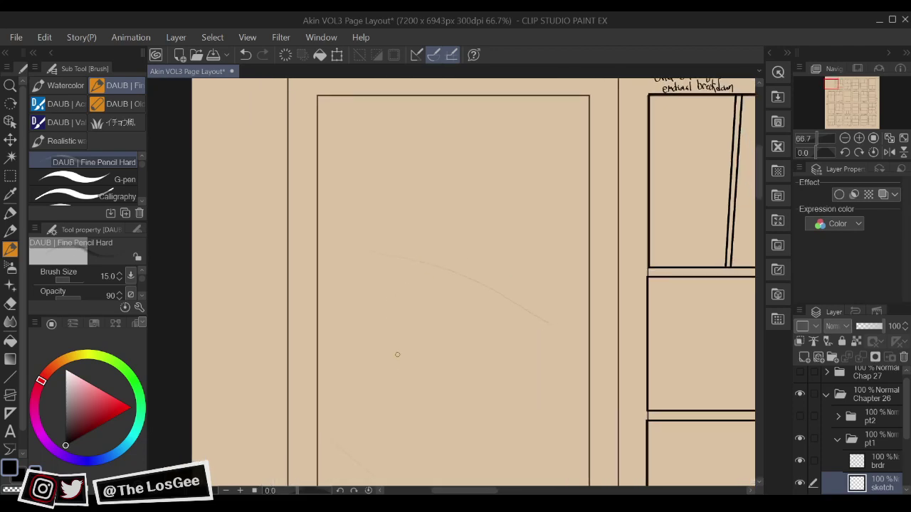
mouse_move(398, 365)
mouse_down()
mouse_move(350, 301)
mouse_move(503, 309)
mouse_move(523, 332)
mouse_move(554, 425)
mouse_up()
scroll(612, 378, down, 3)
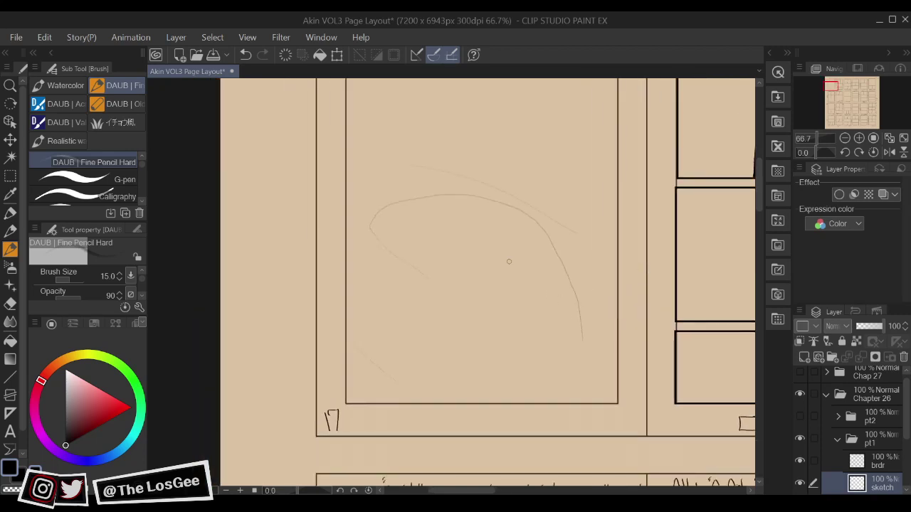
mouse_move(516, 283)
mouse_down()
mouse_move(496, 343)
mouse_move(609, 350)
mouse_up()
scroll(493, 299, up, 2)
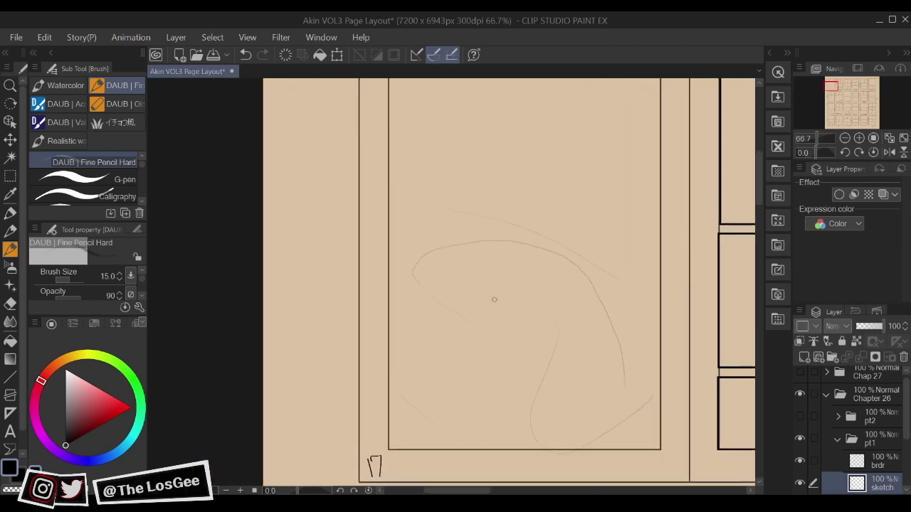
Sketch the torso contour from the shoulder downward, the rounded jaw over the shoulder arc, and a large sweeping curve above
mouse_move(426, 287)
mouse_down()
mouse_move(451, 329)
mouse_move(503, 366)
mouse_move(503, 395)
mouse_up()
key(ctrl+z)
drag(589, 292, 592, 314)
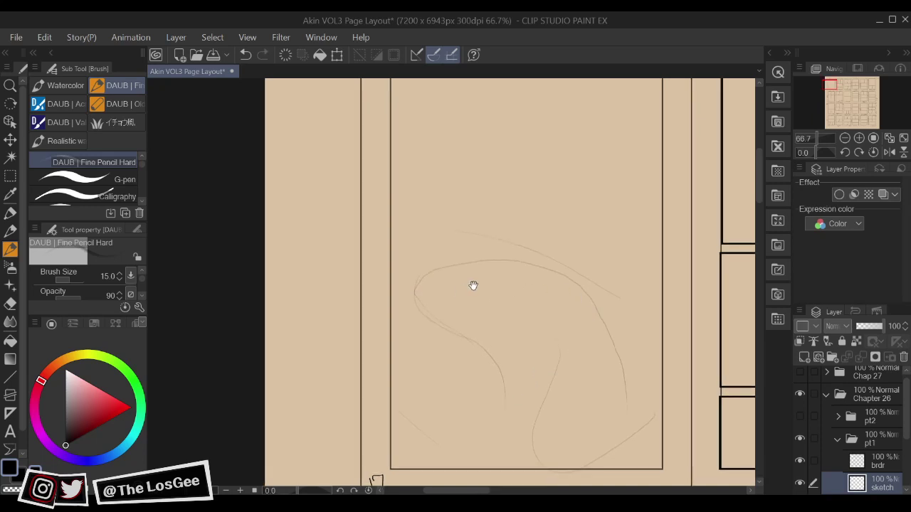
drag(473, 286, 488, 299)
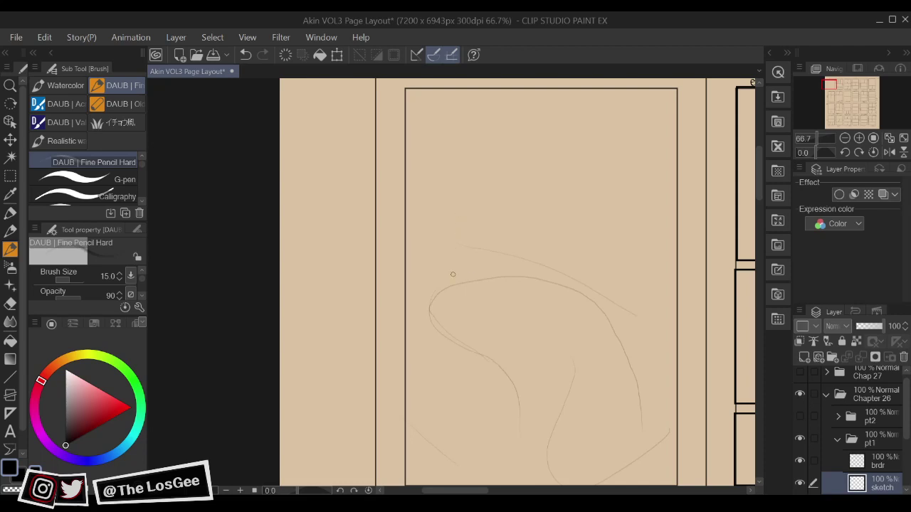
mouse_move(459, 250)
mouse_down()
mouse_move(467, 305)
mouse_move(460, 261)
mouse_move(502, 351)
mouse_move(464, 307)
mouse_move(509, 348)
mouse_up()
drag(520, 295, 522, 293)
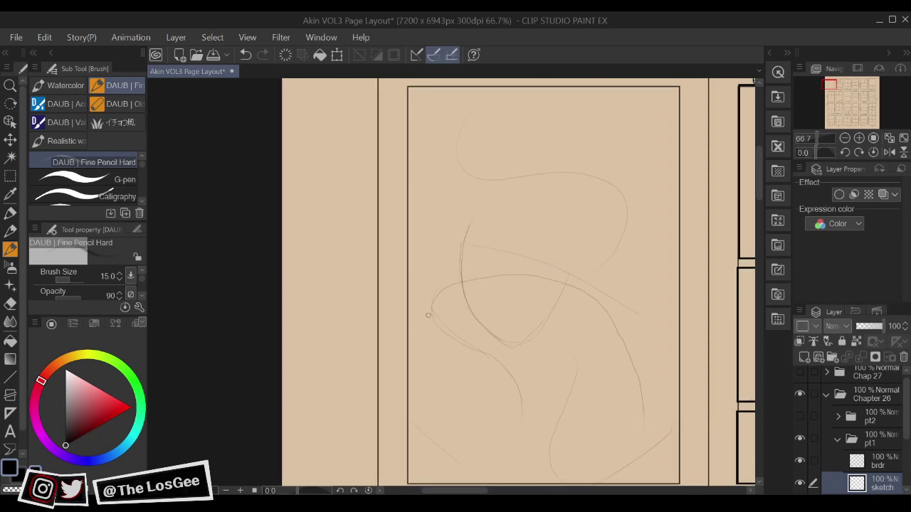
Rough in the arm hanging from the figure's left-hand shoulder, redoing the first stroke
drag(432, 305, 425, 330)
key(ctrl+z)
key(ctrl+y)
key(ctrl+z)
drag(431, 306, 456, 379)
mouse_move(448, 339)
mouse_down()
mouse_move(481, 331)
mouse_move(497, 383)
mouse_move(485, 387)
mouse_up()
mouse_move(444, 350)
mouse_down()
mouse_move(446, 373)
mouse_move(477, 417)
mouse_move(488, 407)
mouse_up()
Sketch the opposite shoulder's rounded shape and two overlapping leg curves beneath it
drag(654, 383, 619, 377)
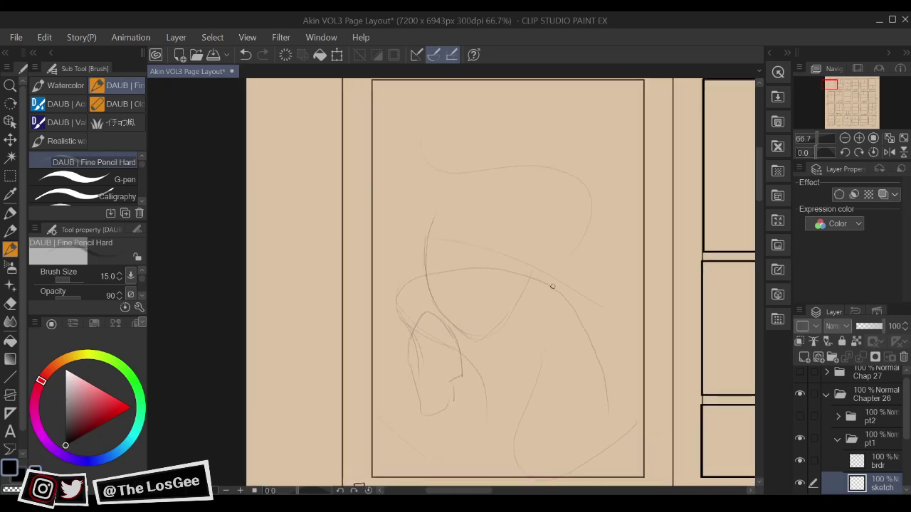
drag(553, 293, 577, 322)
mouse_move(541, 279)
mouse_down()
mouse_move(557, 317)
mouse_move(532, 335)
mouse_move(562, 309)
mouse_move(579, 331)
mouse_up()
drag(541, 356, 594, 353)
drag(539, 396, 636, 426)
scroll(622, 362, down, 3)
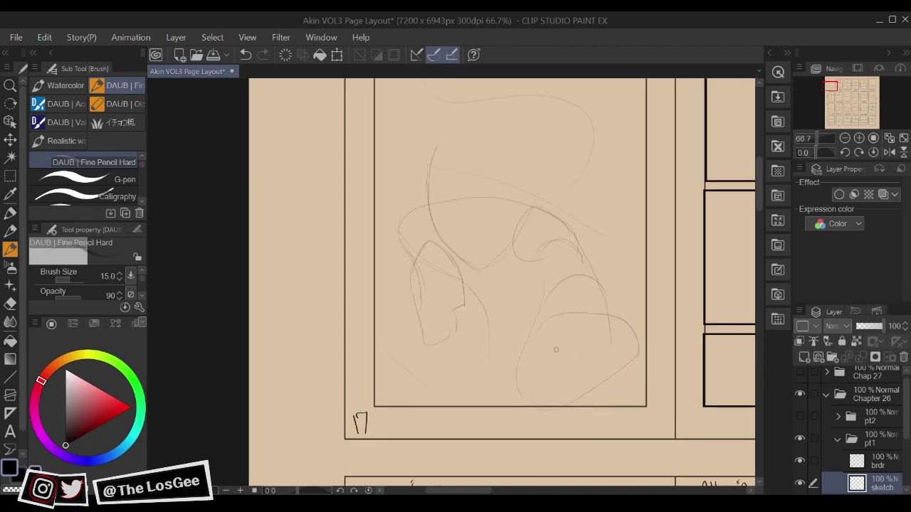
Build up the large rounded leg form at the frame's lower right corner with overlapping contour strokes
mouse_move(547, 320)
mouse_down()
mouse_move(533, 382)
mouse_move(509, 387)
mouse_move(521, 406)
mouse_move(592, 418)
mouse_move(662, 407)
mouse_up()
drag(621, 343, 640, 422)
drag(621, 326, 652, 417)
mouse_move(594, 314)
mouse_down()
mouse_move(594, 382)
mouse_move(580, 362)
mouse_up()
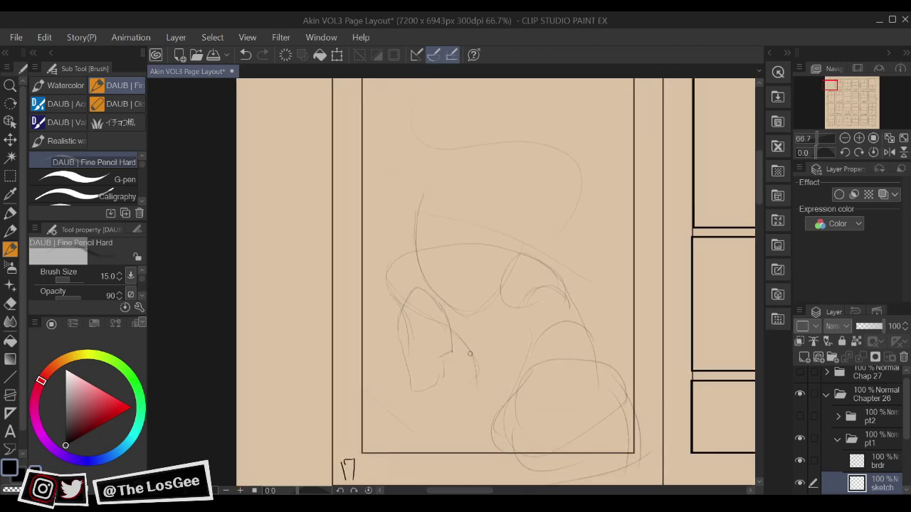
Add torso contour strokes and rough hand details at the end of the left-hand arm
mouse_move(471, 360)
mouse_down()
mouse_move(464, 426)
mouse_move(496, 437)
mouse_up()
mouse_move(453, 344)
mouse_down()
mouse_move(440, 352)
mouse_move(399, 399)
mouse_move(441, 390)
mouse_move(425, 410)
mouse_move(392, 401)
mouse_move(397, 304)
mouse_move(398, 410)
mouse_move(404, 399)
mouse_move(418, 424)
mouse_move(444, 379)
mouse_up()
mouse_move(575, 323)
mouse_down()
mouse_move(545, 352)
mouse_move(554, 335)
mouse_up()
drag(416, 364, 484, 385)
mouse_move(528, 312)
mouse_down()
mouse_move(544, 333)
mouse_move(547, 371)
mouse_up()
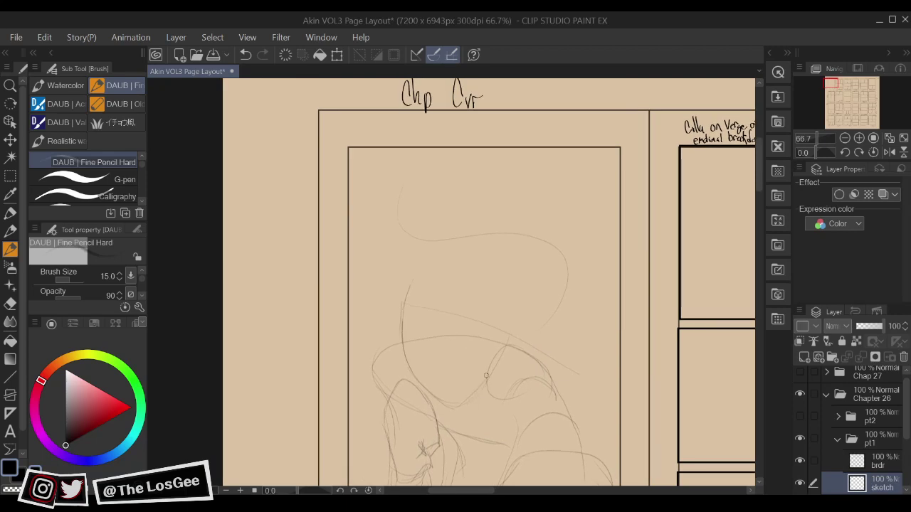
Sketch the rounded crown and side of the head above the jaw, and undo the surplus strokes
mouse_move(504, 340)
mouse_down()
mouse_move(496, 283)
mouse_move(466, 271)
mouse_move(509, 301)
mouse_move(498, 166)
mouse_move(511, 312)
mouse_up()
mouse_move(383, 198)
mouse_down()
mouse_move(427, 150)
mouse_move(438, 214)
mouse_move(469, 143)
mouse_move(642, 189)
mouse_move(660, 176)
mouse_up()
mouse_move(581, 345)
mouse_down()
mouse_move(570, 291)
mouse_move(568, 343)
mouse_up()
key(ctrl+z)
key(ctrl+z)
key(ctrl+z)
key(ctrl+z)
key(ctrl+z)
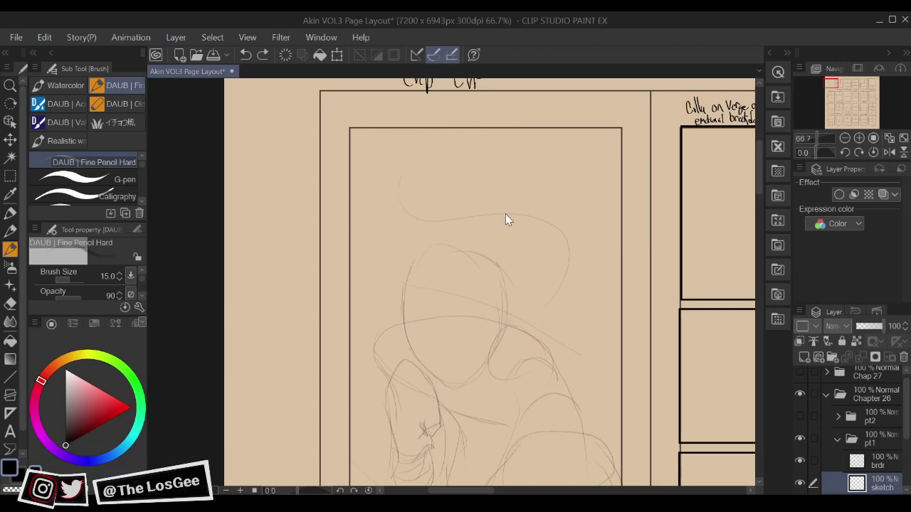
Sketch a row of tall pointed strokes above the head along the frame's upper edge
mouse_move(365, 212)
mouse_down()
mouse_move(397, 138)
mouse_move(419, 212)
mouse_up()
drag(427, 127, 392, 200)
drag(392, 200, 463, 106)
mouse_move(417, 158)
mouse_down()
mouse_move(426, 160)
mouse_move(432, 206)
mouse_up()
drag(439, 207, 492, 114)
mouse_move(484, 137)
mouse_down()
mouse_move(466, 192)
mouse_move(519, 193)
mouse_up()
drag(588, 275, 597, 264)
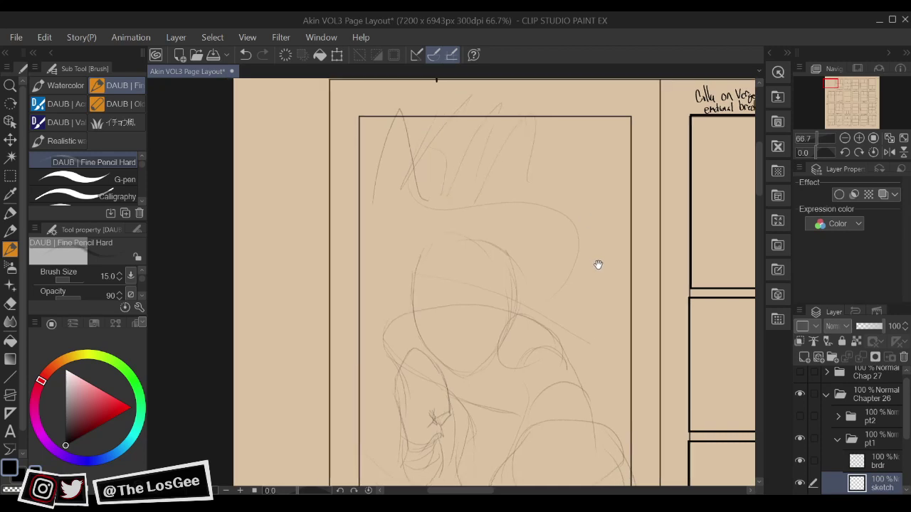
drag(557, 326, 555, 333)
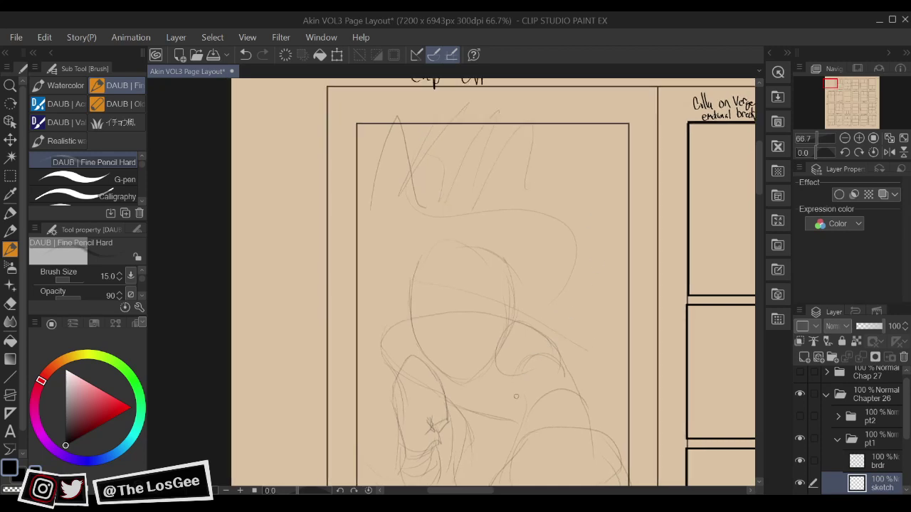
drag(424, 314, 449, 343)
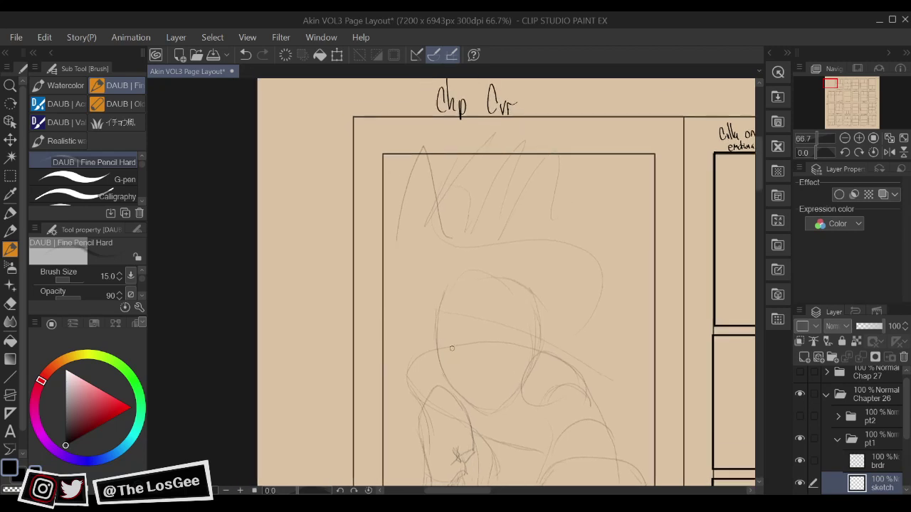
drag(761, 126, 777, 178)
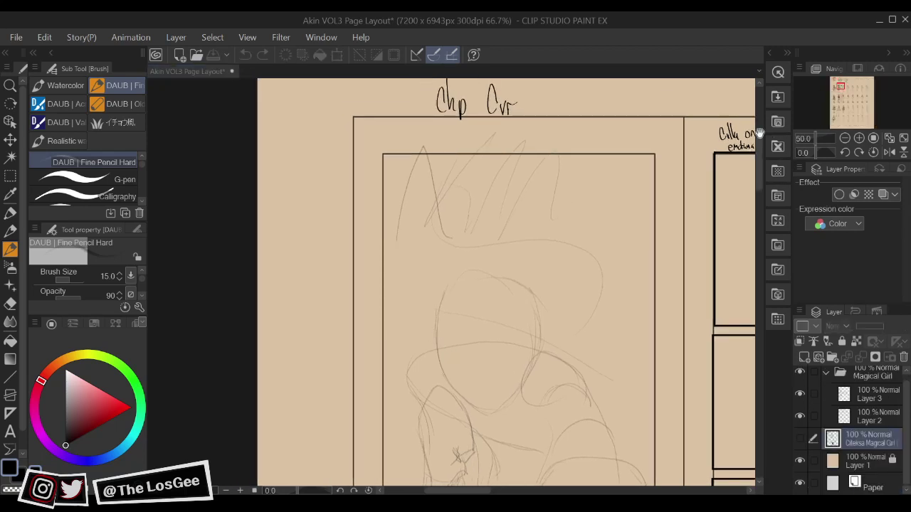
drag(726, 117, 770, 196)
drag(727, 140, 787, 105)
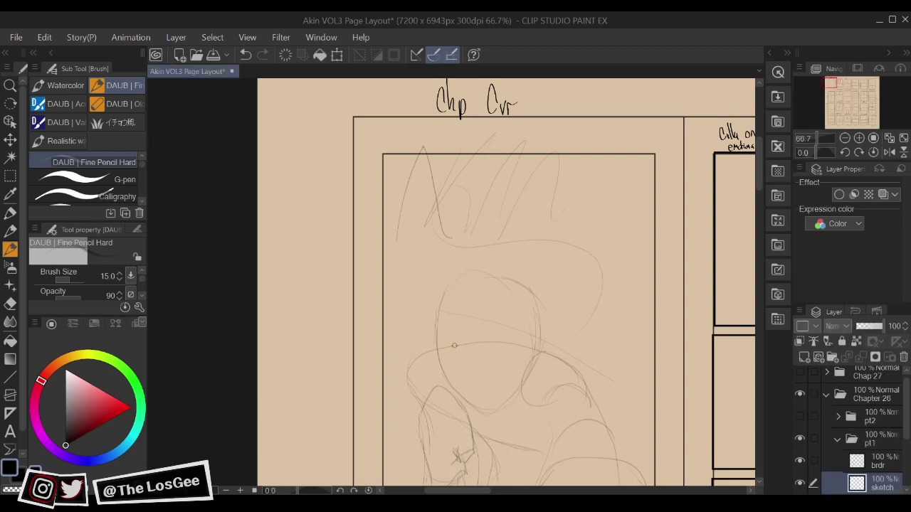
Erase part of the head's left-hand contour and stray marks around the face with the Hard eraser
scroll(454, 346, up, 1)
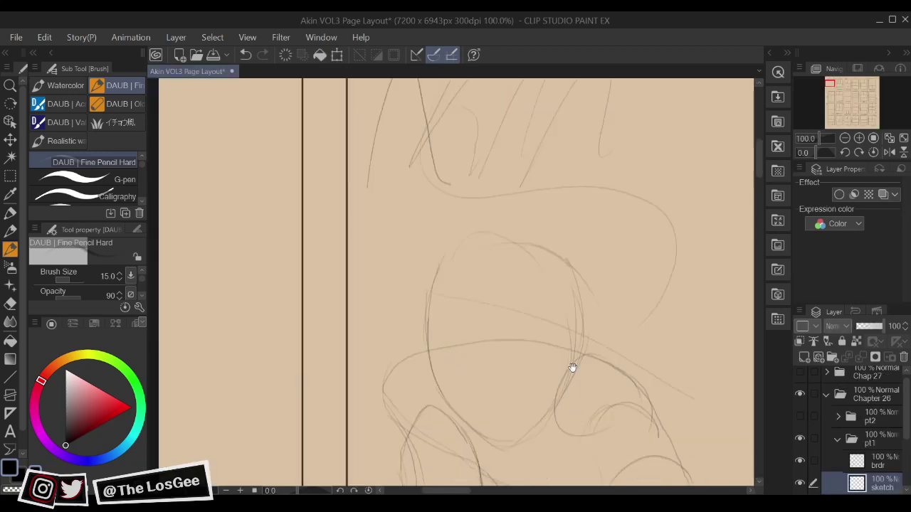
drag(572, 367, 539, 311)
key(e)
mouse_move(405, 315)
mouse_down()
mouse_move(387, 254)
mouse_move(421, 356)
mouse_move(463, 388)
mouse_move(488, 389)
mouse_move(533, 322)
mouse_up()
key(p)
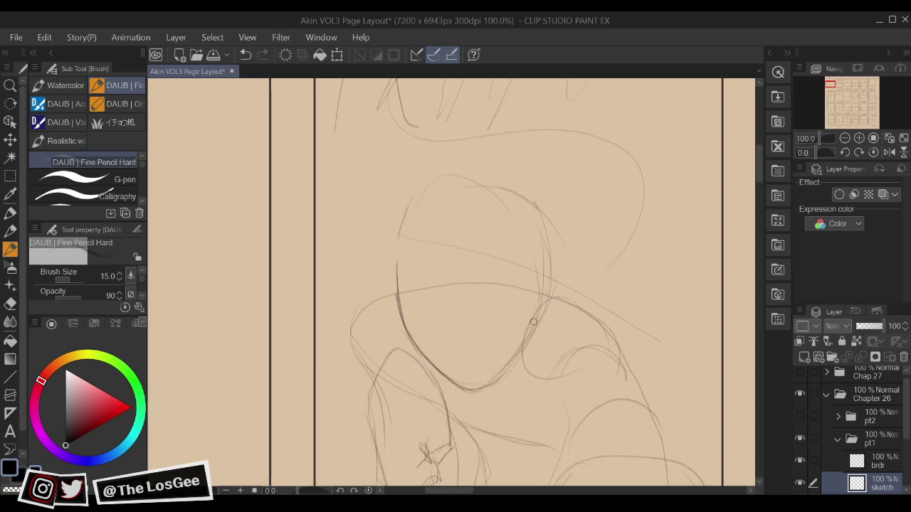
Mirror the canvas view, erase the overlapping line by the jaw, and redraw that side of the jaw down to the chin
key(h)
drag(351, 308, 472, 324)
key(e)
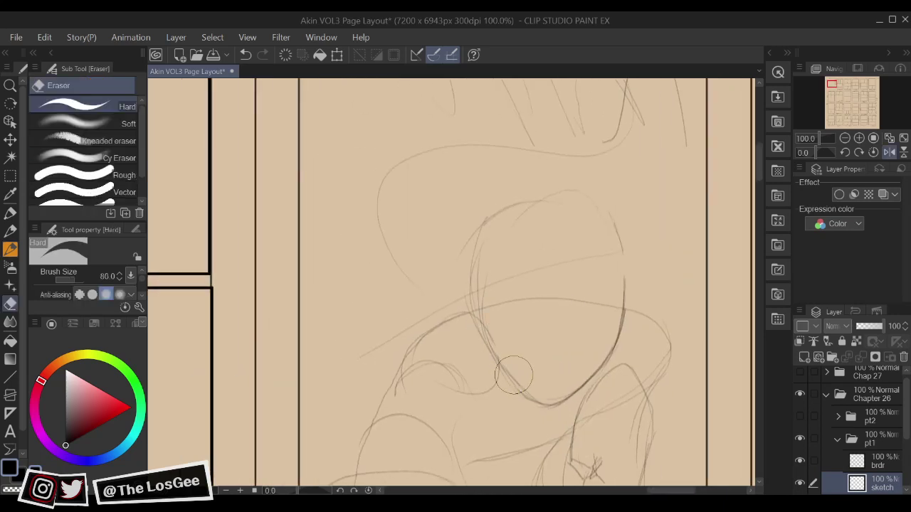
key(b)
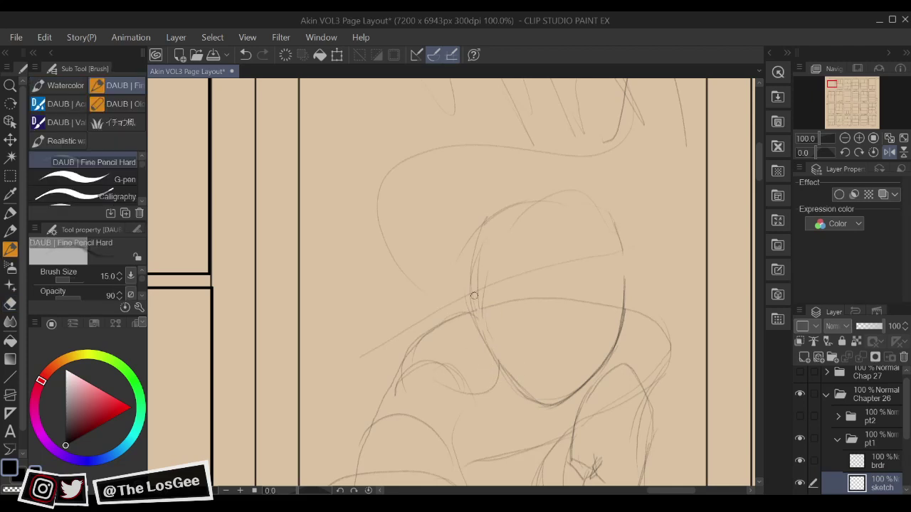
mouse_move(478, 306)
mouse_down()
mouse_move(497, 357)
mouse_move(533, 399)
mouse_up()
Restore the unmirrored view and reinforce the right-hand side of the head from the cheek up to the crown
key(h)
mouse_move(433, 329)
mouse_down()
mouse_move(561, 339)
mouse_move(565, 351)
mouse_up()
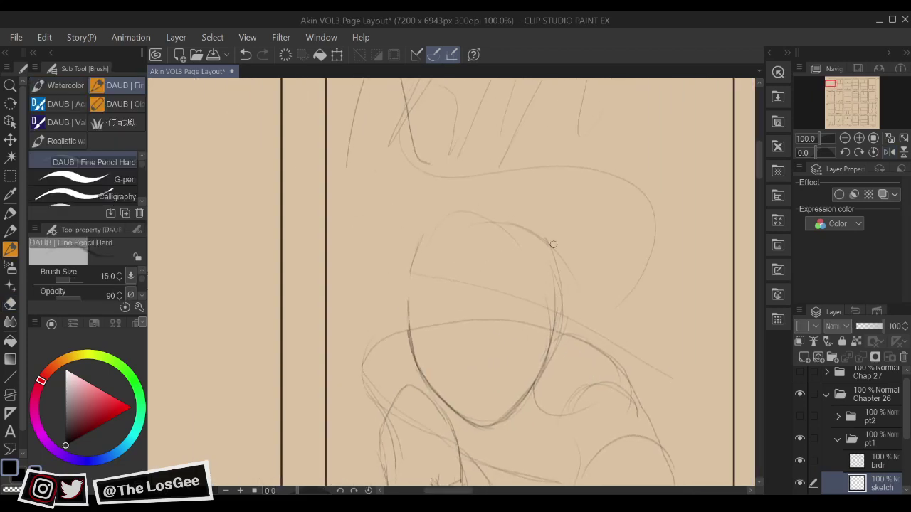
mouse_move(547, 257)
mouse_down()
mouse_move(556, 304)
mouse_move(547, 341)
mouse_up()
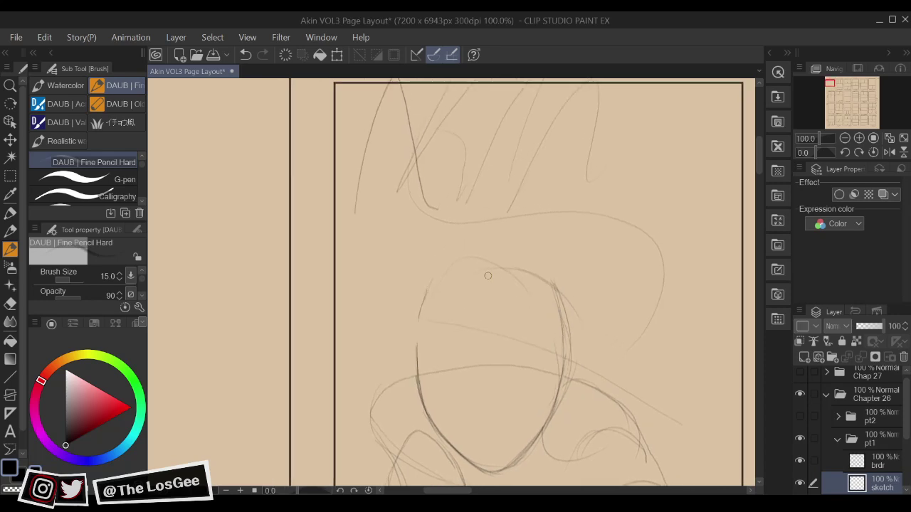
key(e)
key(b)
mouse_move(479, 257)
mouse_down()
mouse_move(512, 264)
mouse_move(547, 290)
mouse_move(564, 348)
mouse_up()
Mark the eyes with two short strokes across the middle of the face, checking the drawing in mirrored view
drag(553, 389, 509, 397)
drag(530, 340, 623, 368)
key(h)
key(h)
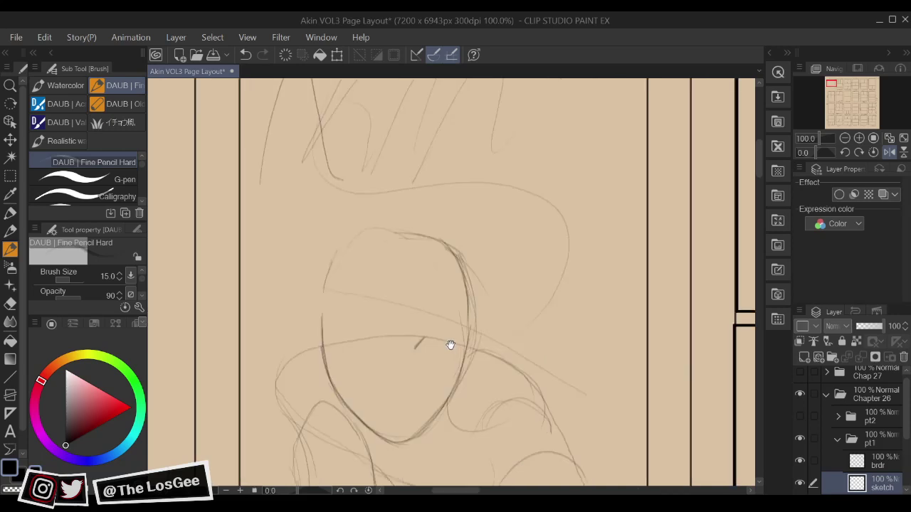
mouse_move(375, 327)
mouse_down()
mouse_move(414, 335)
mouse_move(398, 333)
mouse_up()
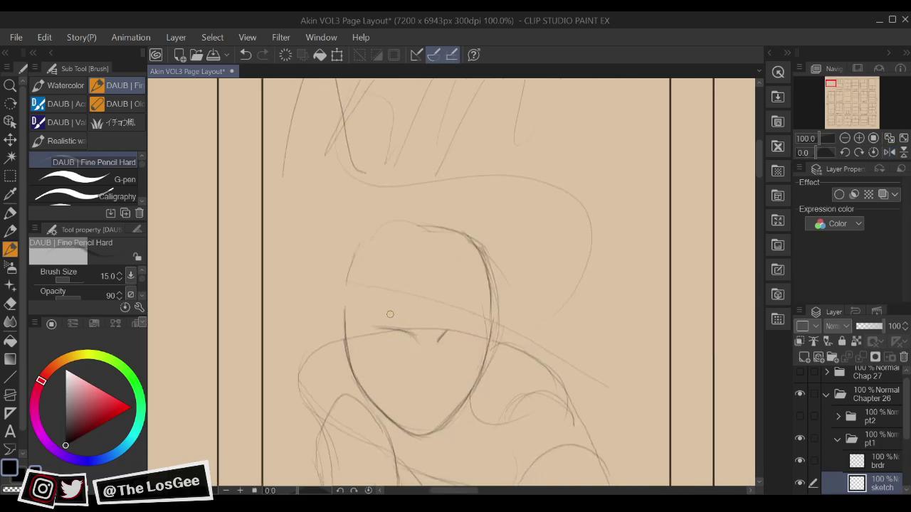
drag(366, 301, 493, 321)
drag(376, 370, 428, 401)
mouse_move(521, 434)
mouse_down()
mouse_move(543, 263)
mouse_move(547, 331)
mouse_up()
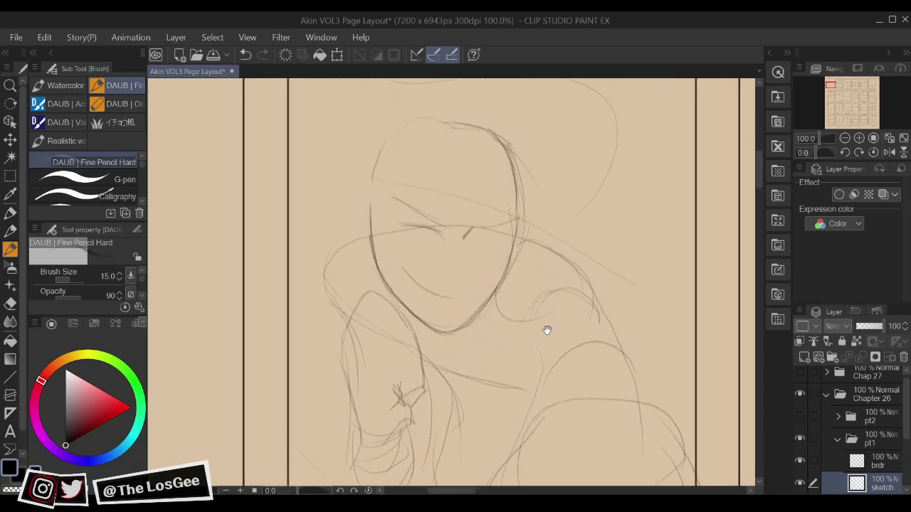
scroll(548, 335, down, 2)
scroll(548, 336, up, 2)
key(ctrl+z)
key(ctrl+z)
key(ctrl+z)
drag(497, 260, 541, 316)
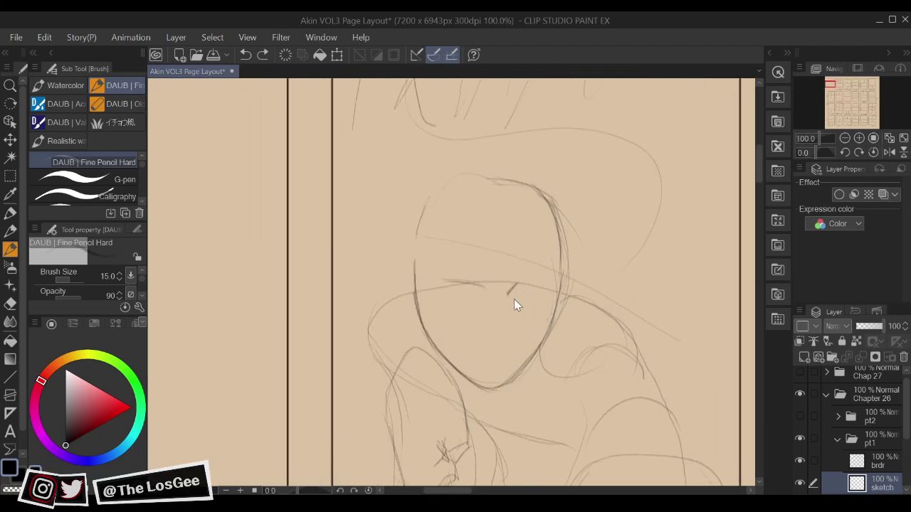
Undo the stroke for the left-hand eye and sketch the nose below the remaining eye mark, using the mirrored view
key(ctrl+z)
key(ctrl+z)
key(h)
drag(536, 367, 622, 334)
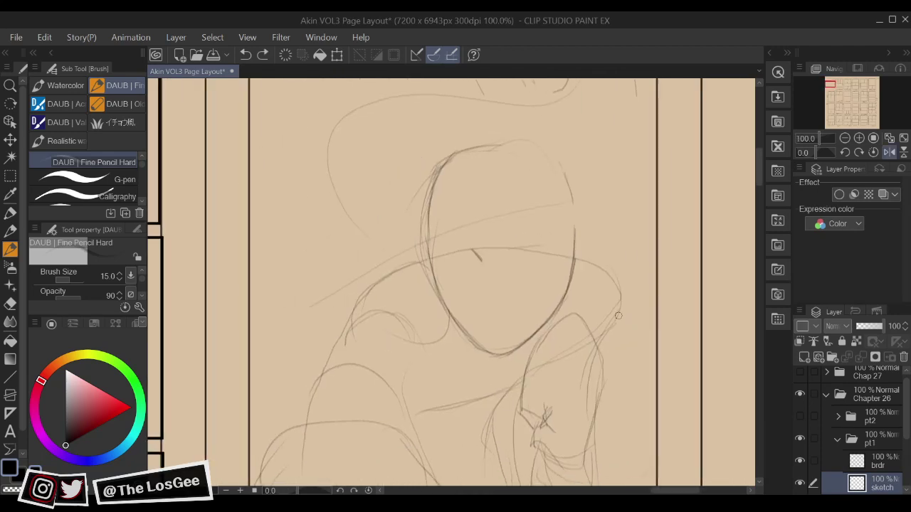
mouse_move(481, 274)
mouse_down()
mouse_move(484, 288)
mouse_move(540, 330)
mouse_move(507, 340)
mouse_move(511, 333)
mouse_up()
key(h)
mouse_move(557, 300)
mouse_down()
mouse_move(557, 320)
mouse_move(527, 343)
mouse_up()
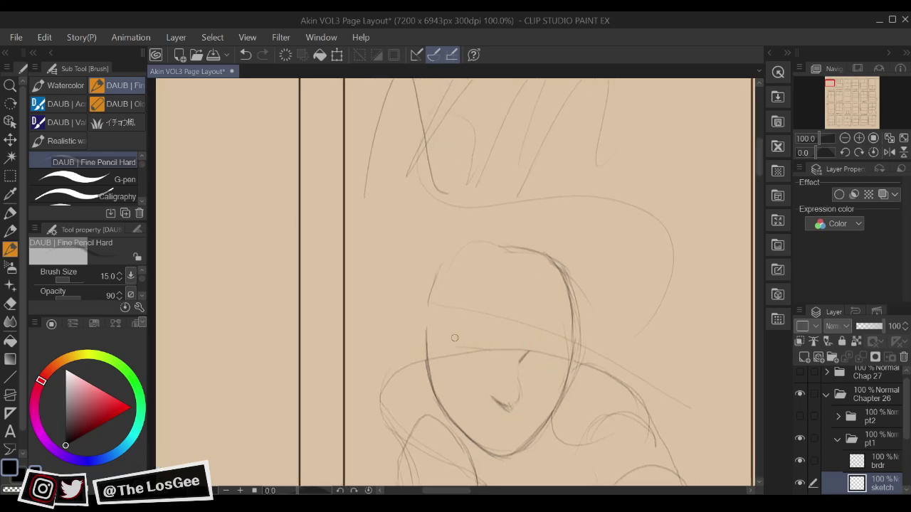
Sketch the left-hand eye with an upper lid line and a rounded lower edge, checking it in mirrored view
drag(449, 344, 489, 355)
mouse_move(455, 350)
mouse_down()
mouse_move(462, 370)
mouse_move(483, 373)
mouse_up()
drag(574, 364, 592, 331)
key(h)
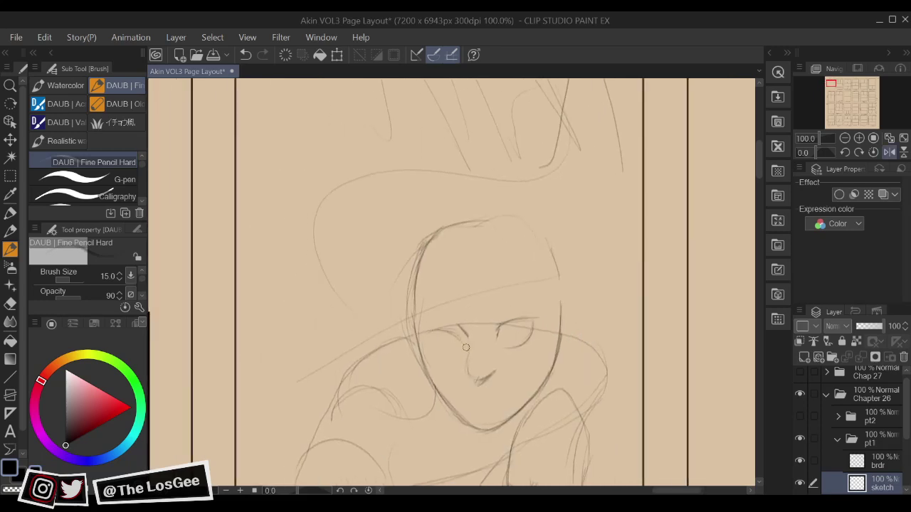
Erase the guide line across the other eye, redraw that eye's lid and lower curve, and restore the unmirrored view
key(e)
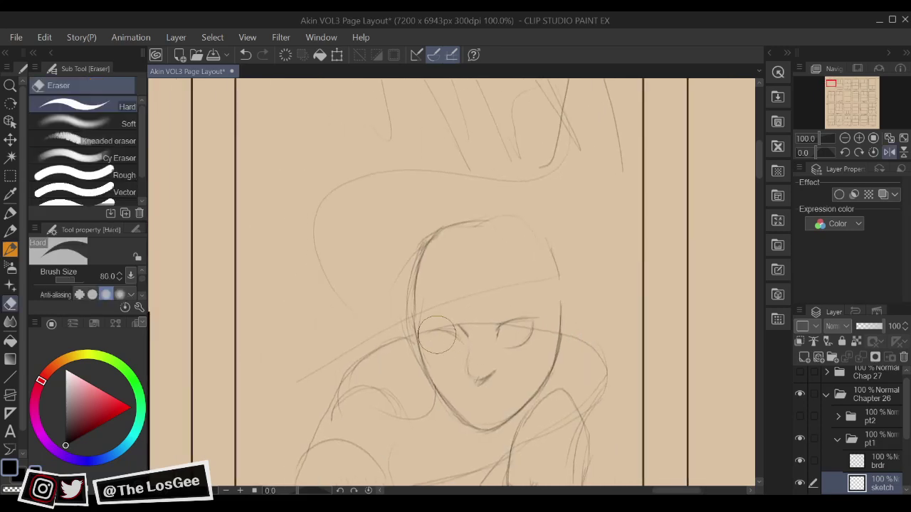
drag(441, 333, 464, 342)
key(b)
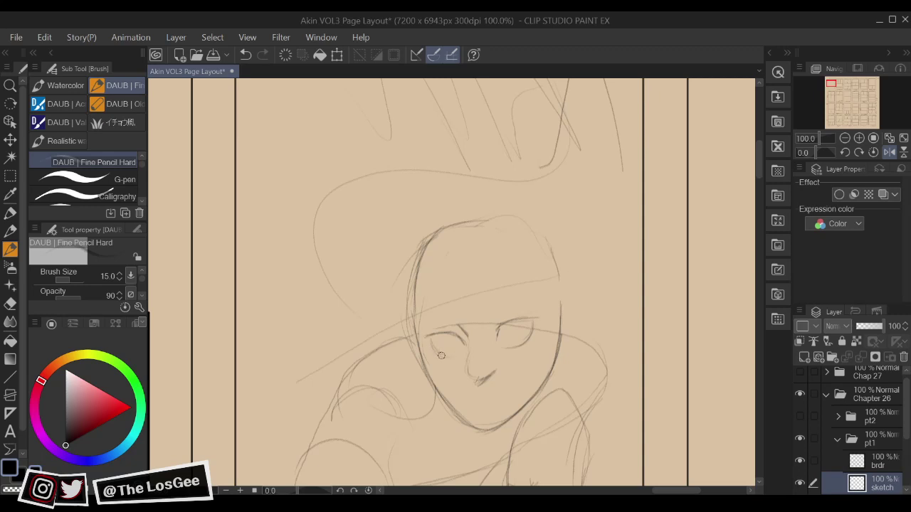
key(h)
drag(441, 356, 545, 380)
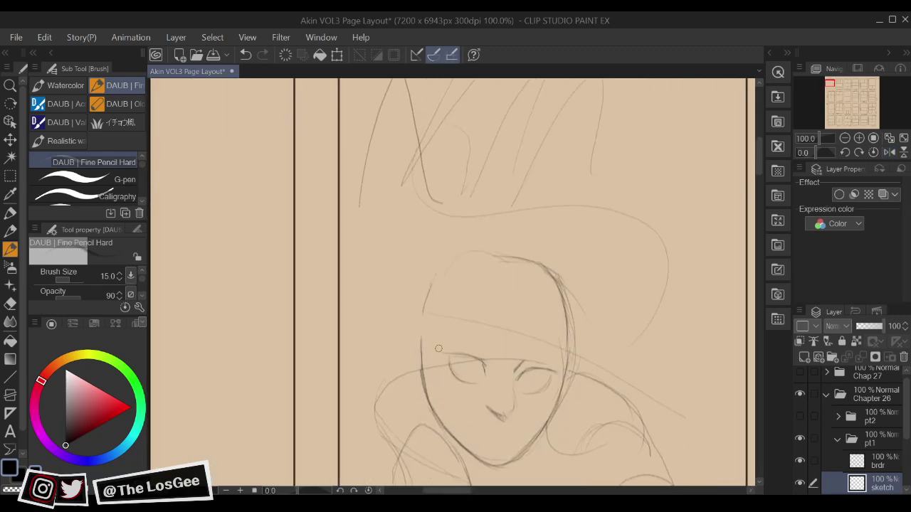
Extend and darken the left-hand eye's upper lid toward its outer corner, comparing both canvas orientations
mouse_move(431, 345)
mouse_down()
mouse_move(467, 357)
mouse_move(483, 380)
mouse_up()
drag(533, 358, 545, 333)
key(h)
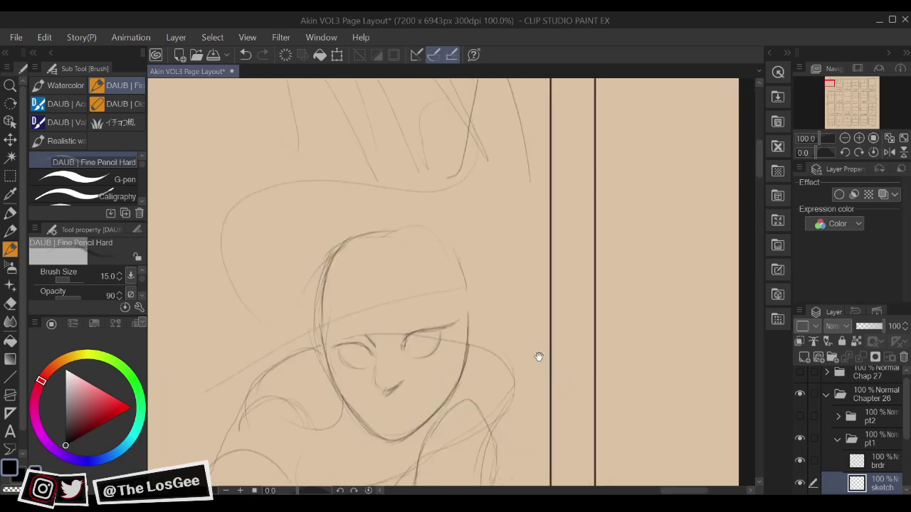
mouse_move(500, 370)
mouse_down()
mouse_move(571, 371)
mouse_move(589, 396)
mouse_up()
key(h)
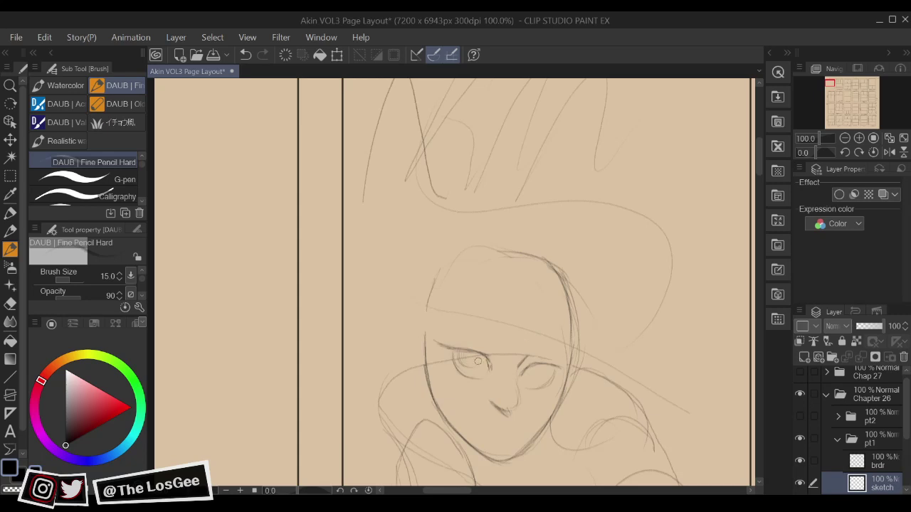
Draw and shade the irises in both eyes, flipping the canvas to check that they match
drag(534, 356, 515, 246)
mouse_move(630, 352)
mouse_down()
mouse_move(622, 340)
mouse_move(627, 390)
mouse_up()
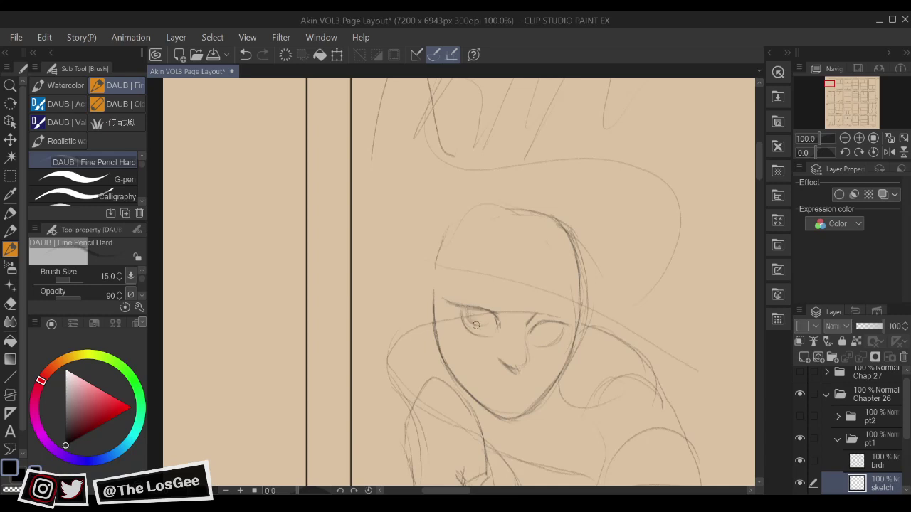
mouse_move(477, 324)
mouse_down()
mouse_move(472, 313)
mouse_move(489, 319)
mouse_move(470, 318)
mouse_move(489, 312)
mouse_move(479, 306)
mouse_up()
key(h)
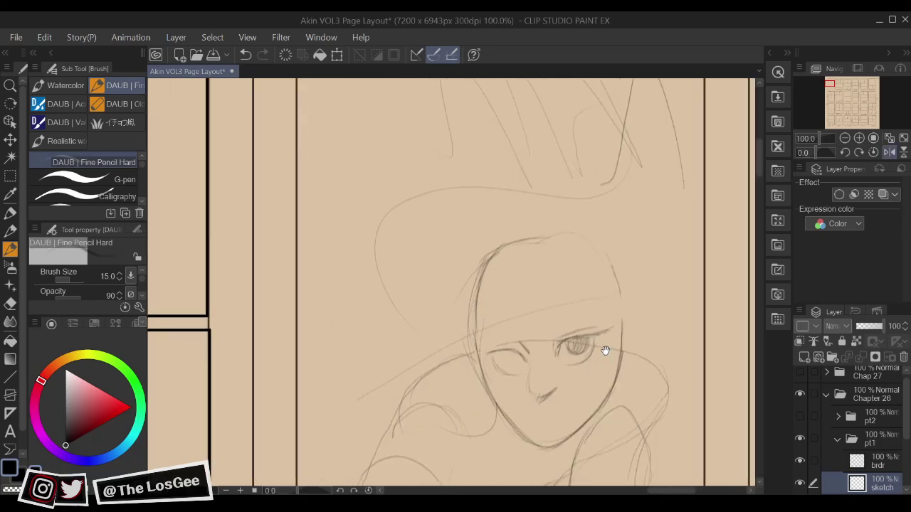
drag(503, 353, 582, 377)
key(h)
key(h)
key(h)
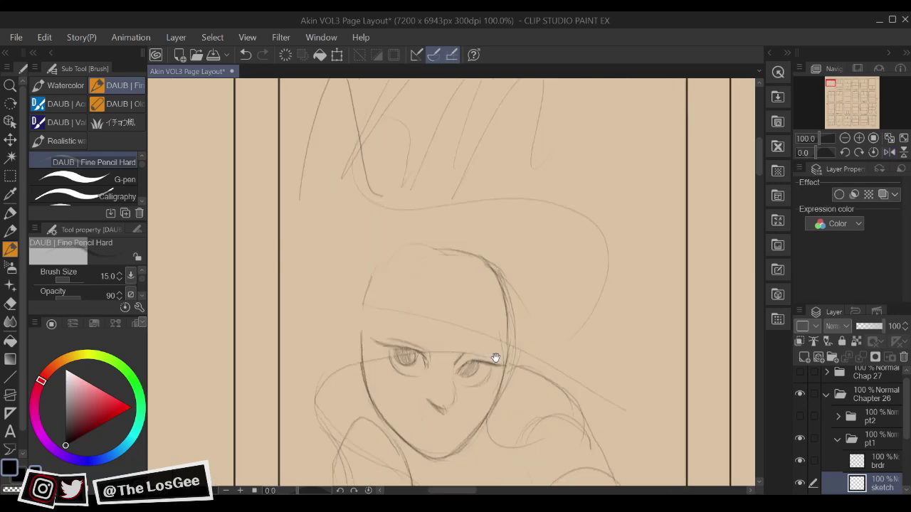
Sketch the left-hand eyebrow above its eye and thicken its inner end
drag(462, 351, 497, 366)
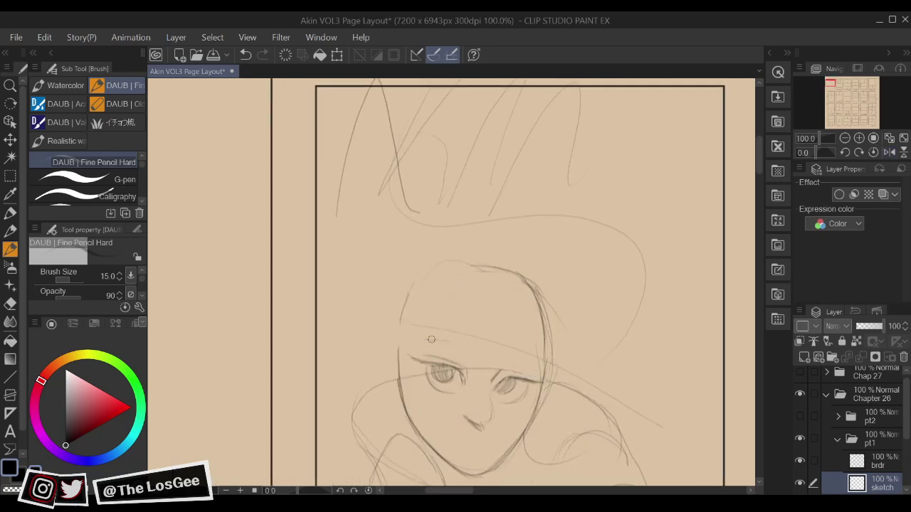
mouse_move(420, 340)
mouse_down()
mouse_move(457, 337)
mouse_move(466, 348)
mouse_up()
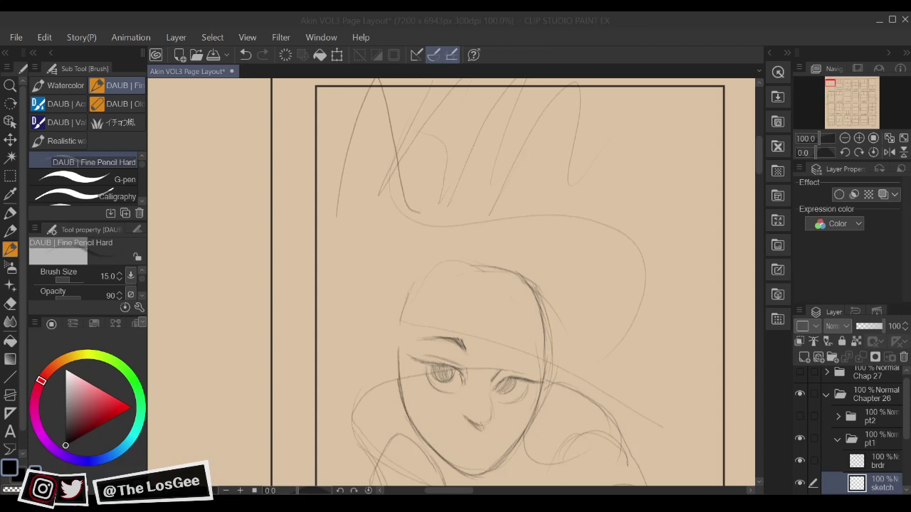
click(509, 350)
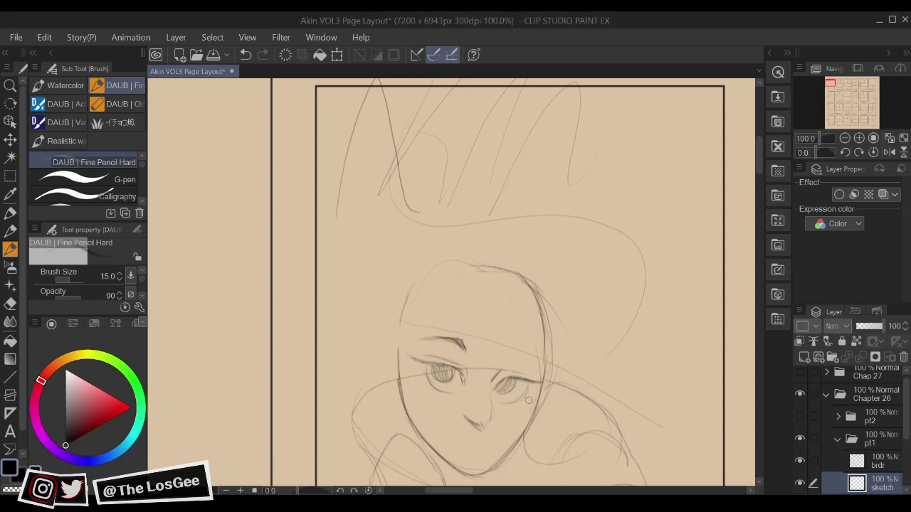
mouse_move(533, 358)
mouse_down()
mouse_move(548, 372)
mouse_move(543, 313)
mouse_move(538, 338)
mouse_up()
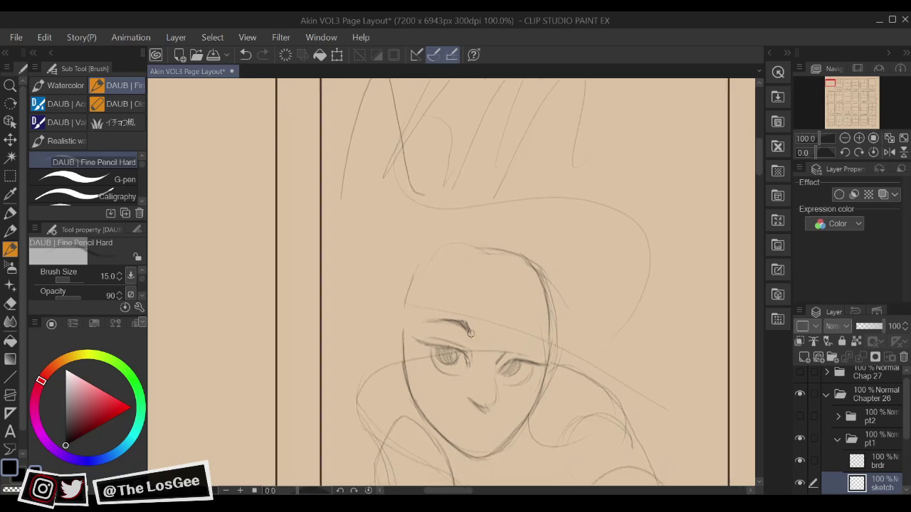
mouse_move(466, 323)
mouse_down()
mouse_move(444, 323)
mouse_move(471, 333)
mouse_up()
drag(587, 331, 581, 333)
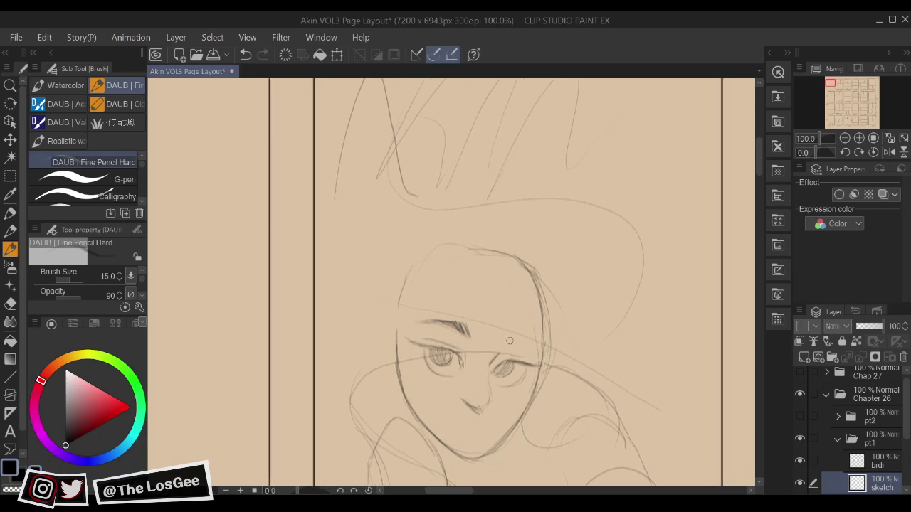
Sketch the matching right-hand eyebrow and check both brows in mirrored view
mouse_move(505, 344)
mouse_down()
mouse_move(530, 338)
mouse_move(534, 352)
mouse_move(527, 336)
mouse_up()
drag(513, 400, 543, 337)
key(h)
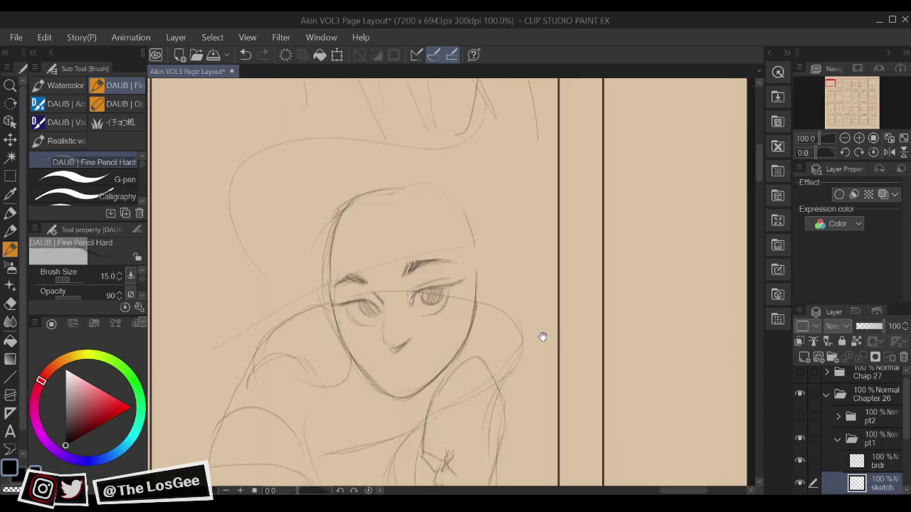
drag(439, 352, 511, 368)
Erase the cheek and jaw contour on the right-hand side of the face, redraw it cleaner, and restore the unmirrored view
key(e)
mouse_move(416, 341)
mouse_down()
mouse_move(413, 333)
mouse_move(425, 370)
mouse_up()
key(b)
key(e)
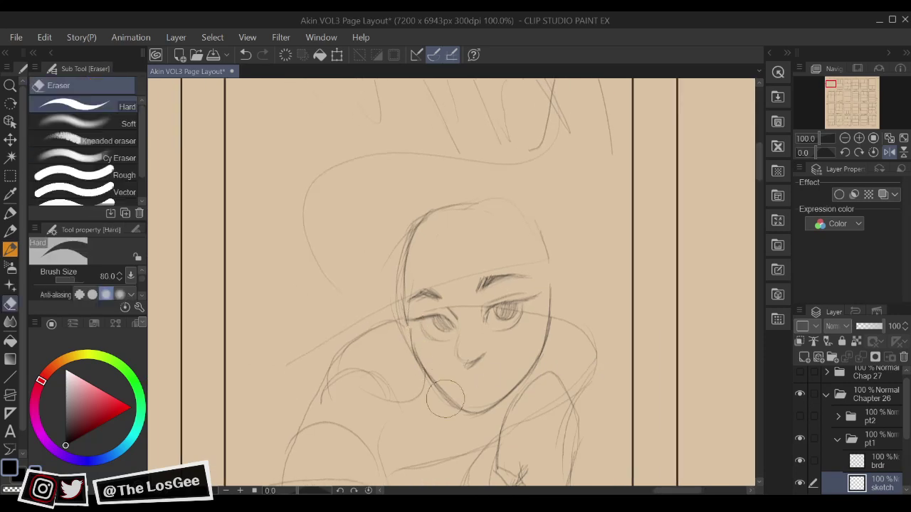
key(b)
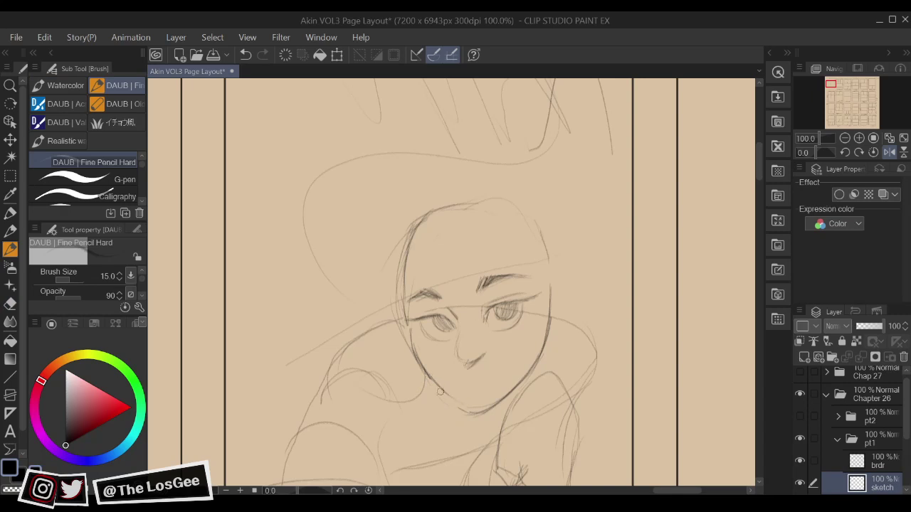
key(h)
drag(463, 358, 499, 371)
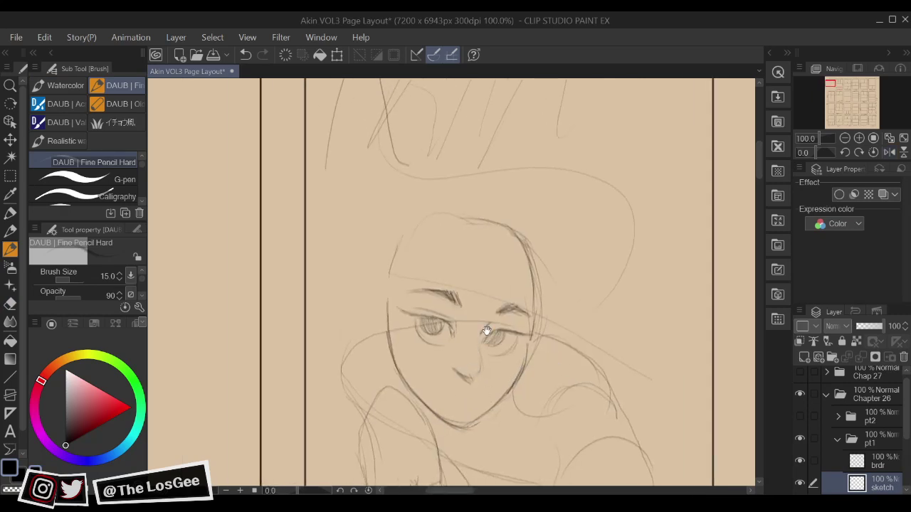
drag(486, 331, 486, 361)
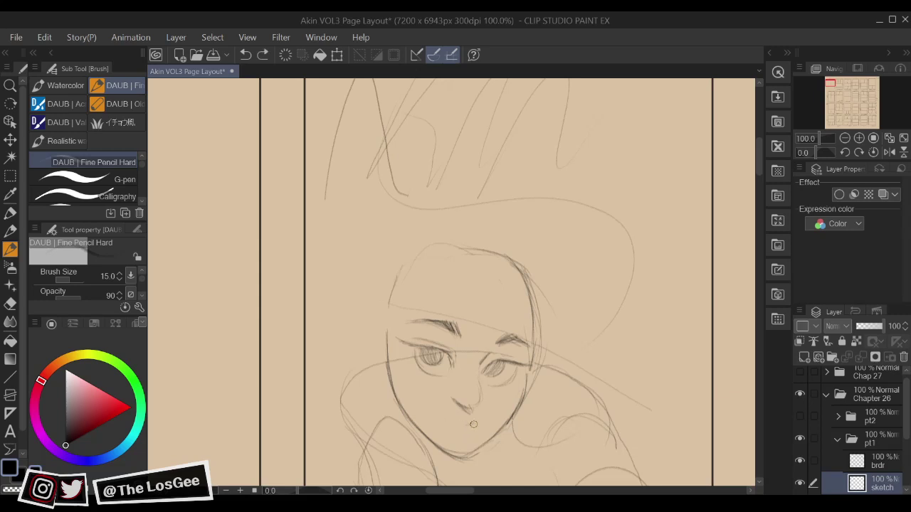
Sketch the mouth below the nose with a centre line, upper lip and shaded lower lip, checking it in mirrored view
drag(461, 426, 441, 426)
key(h)
drag(459, 413, 491, 406)
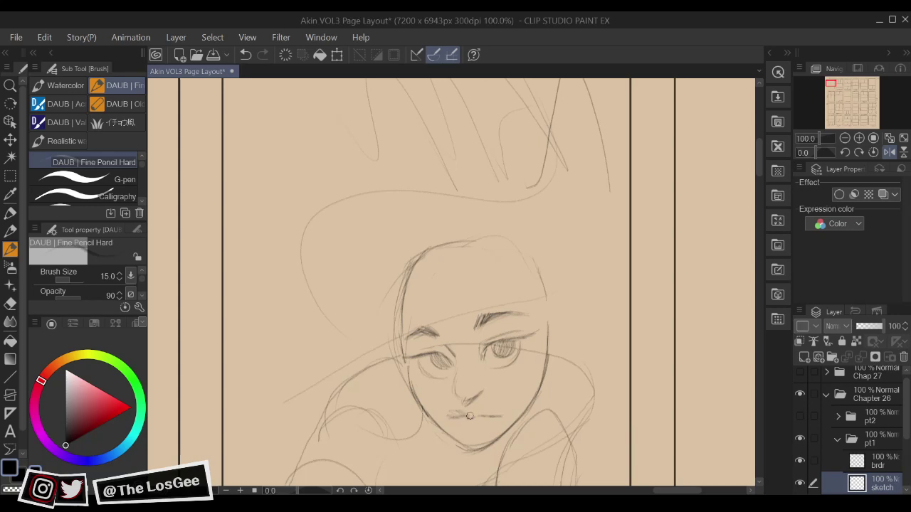
key(h)
drag(572, 396, 603, 400)
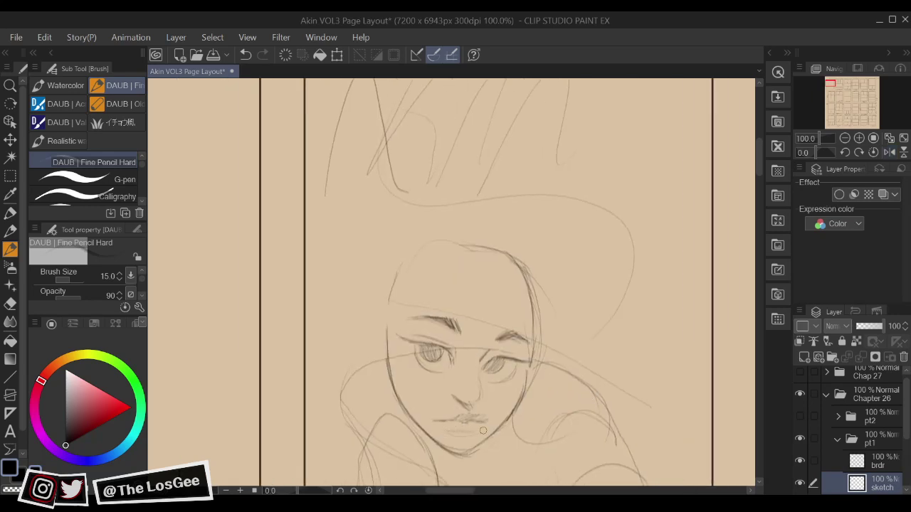
drag(445, 433, 475, 434)
mouse_move(573, 384)
mouse_down()
mouse_move(603, 402)
mouse_move(594, 395)
mouse_up()
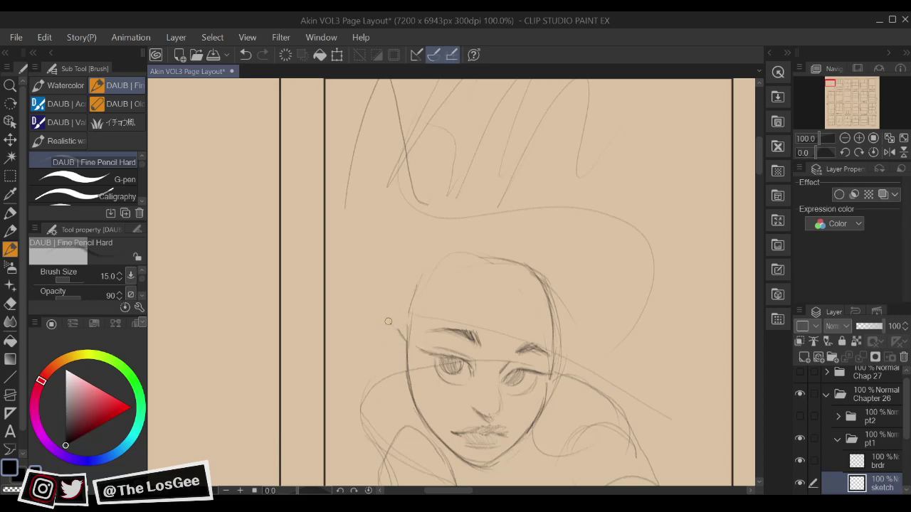
Sketch a pointed ear on the left-hand side of the head and mirror the canvas view
mouse_move(388, 321)
mouse_down()
mouse_move(401, 334)
mouse_move(381, 348)
mouse_move(386, 356)
mouse_up()
key(h)
drag(498, 349, 610, 332)
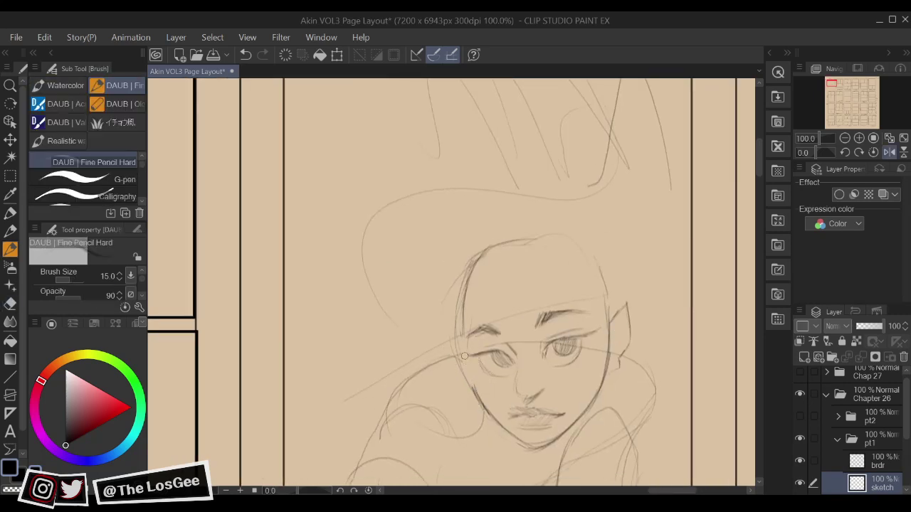
Redraw the cheek contour opposite the ear, erase the overlapping line at the temple, and compare both canvas orientations
drag(468, 358, 476, 391)
key(e)
mouse_move(466, 314)
mouse_down()
mouse_move(463, 299)
mouse_move(460, 330)
mouse_up()
key(b)
key(b)
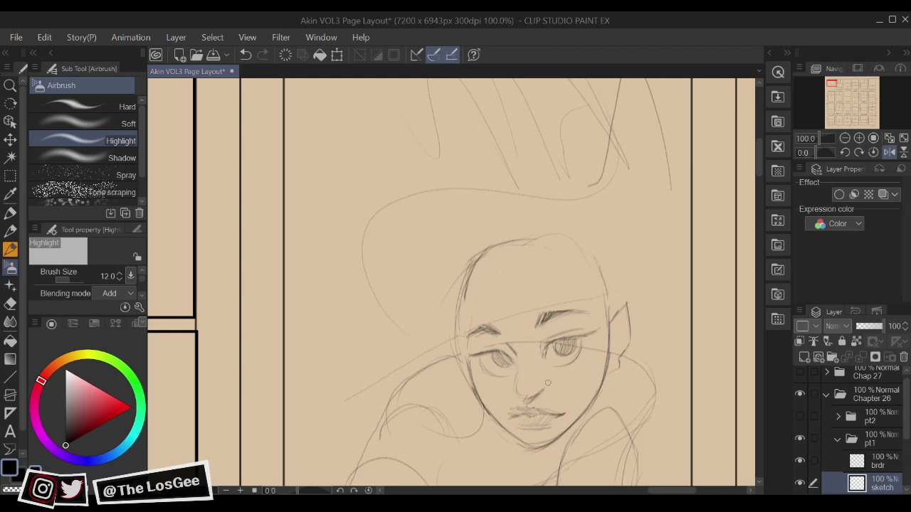
key(h)
drag(527, 361, 630, 383)
key(h)
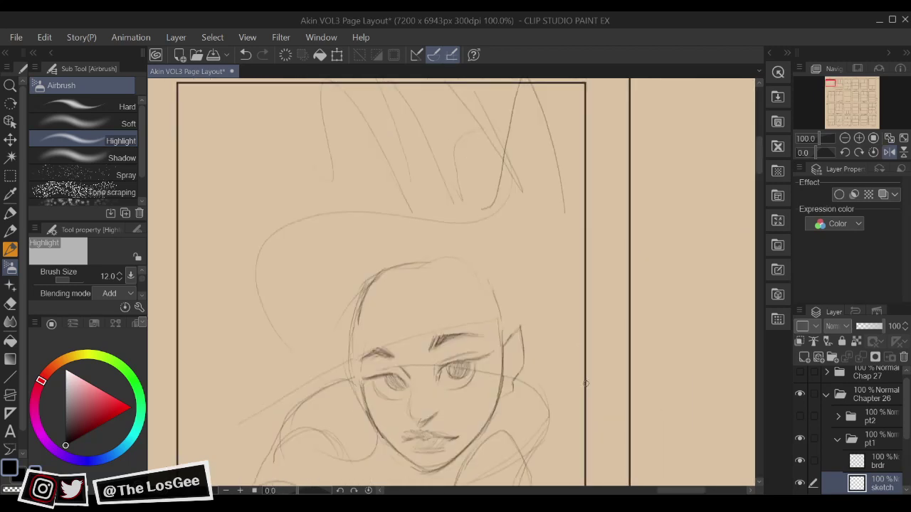
key(h)
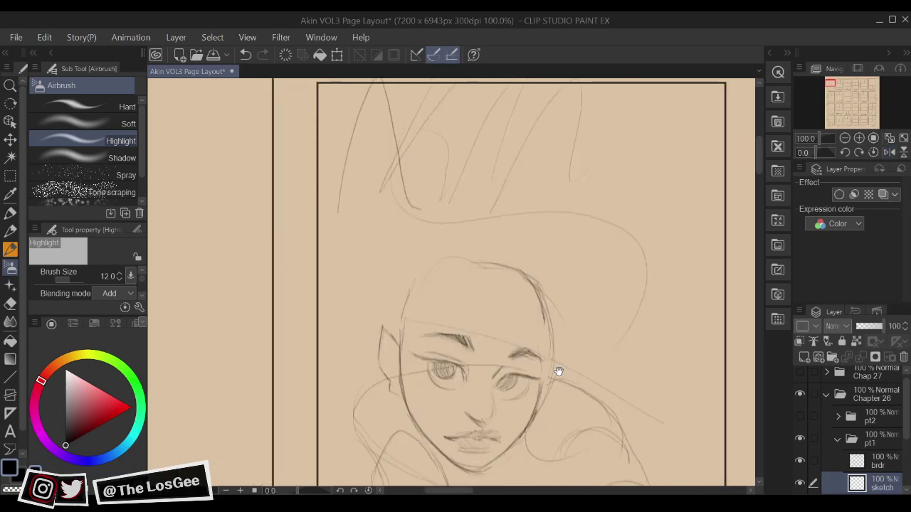
mouse_move(559, 372)
mouse_down()
mouse_move(558, 331)
mouse_move(590, 380)
mouse_up()
Return to the Fine Pencil Hard brush and reinforce the temple contour opposite the ear, checking it in mirrored view
key(e)
key(b)
key(h)
key(h)
drag(529, 316, 541, 297)
drag(484, 312, 539, 345)
key(h)
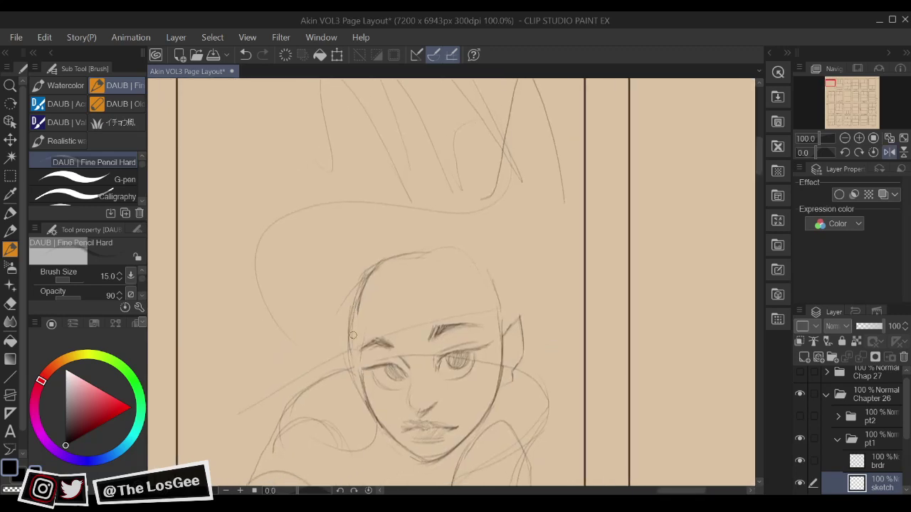
Restore the unmirrored view and draw a firmer curved shoulder line below the ear on the left-hand side
key(h)
drag(517, 368, 557, 311)
mouse_move(650, 355)
mouse_down()
mouse_move(574, 329)
mouse_move(626, 320)
mouse_up()
drag(420, 291, 390, 313)
drag(384, 318, 401, 347)
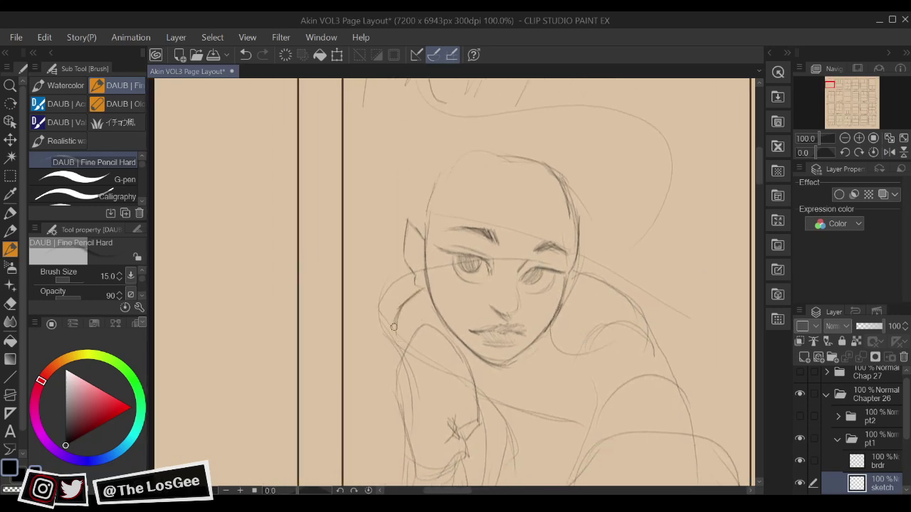
mouse_move(639, 315)
mouse_down()
mouse_move(484, 339)
mouse_move(505, 325)
mouse_move(572, 370)
mouse_up()
Redraw the right-hand shoulder line outward from the jaw and clean it up with the eraser
mouse_move(550, 320)
mouse_down()
mouse_move(517, 262)
mouse_move(565, 328)
mouse_up()
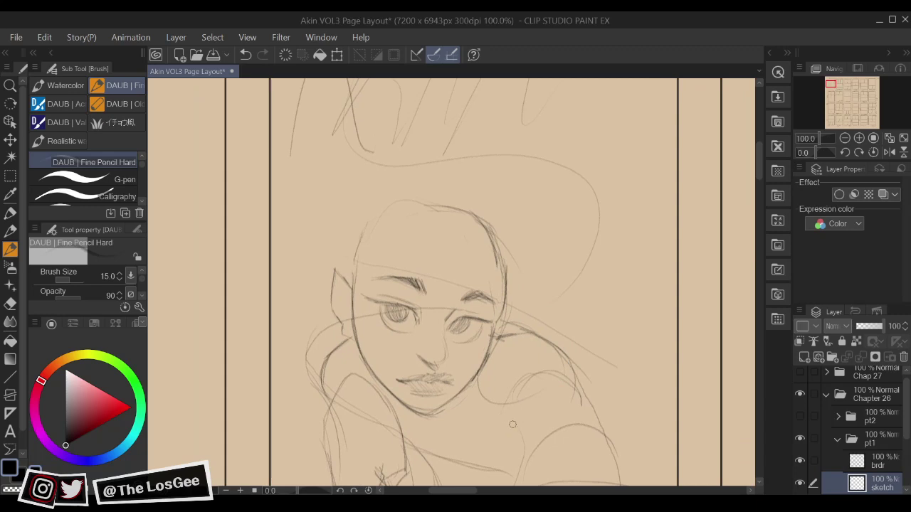
mouse_move(584, 349)
mouse_down()
mouse_move(552, 334)
mouse_move(547, 376)
mouse_up()
key(e)
key(b)
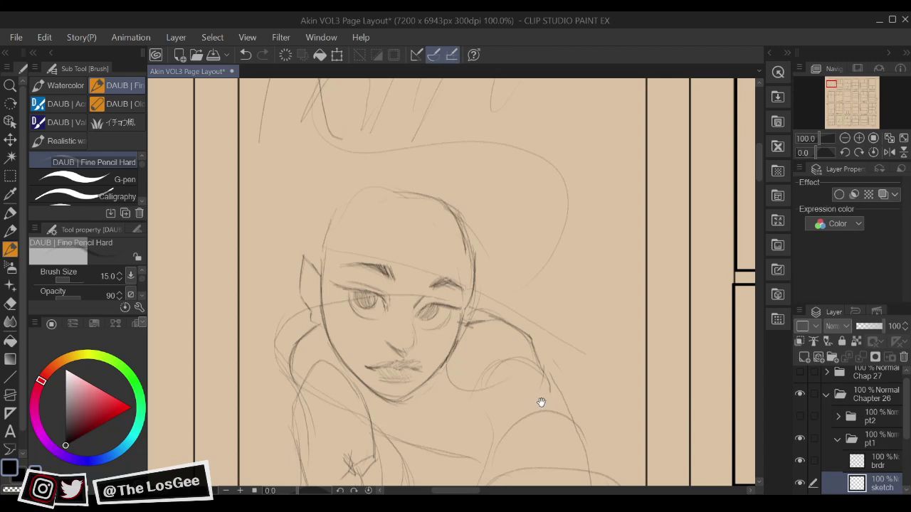
Darken the irises and upper lids of both eyes and check them in mirrored view
drag(541, 402, 656, 459)
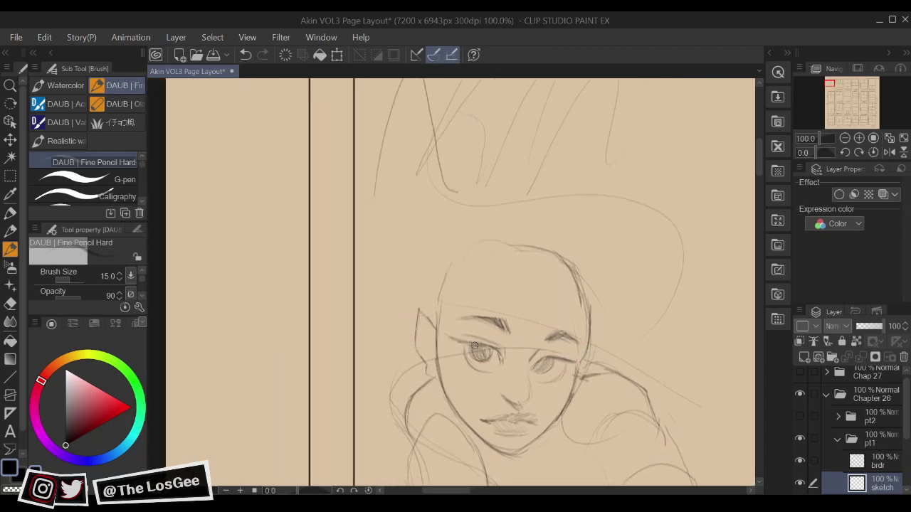
drag(582, 370, 578, 362)
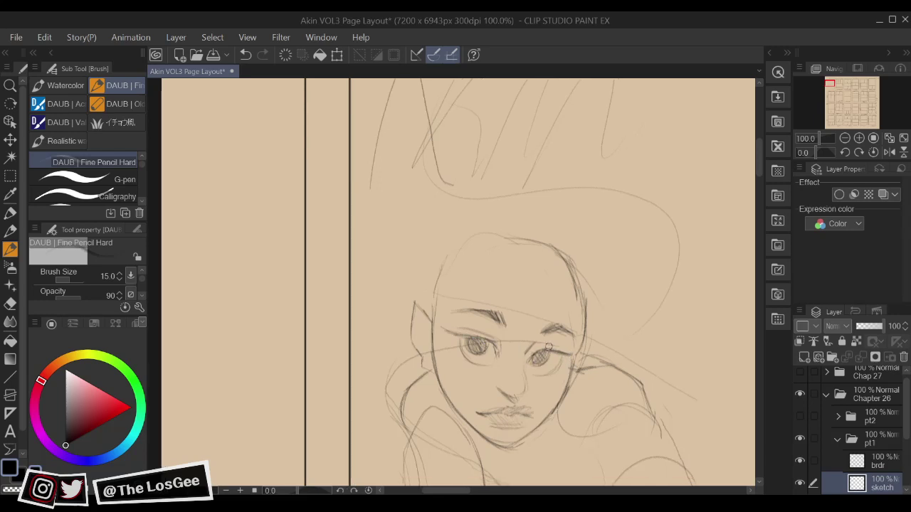
key(h)
drag(520, 346, 593, 335)
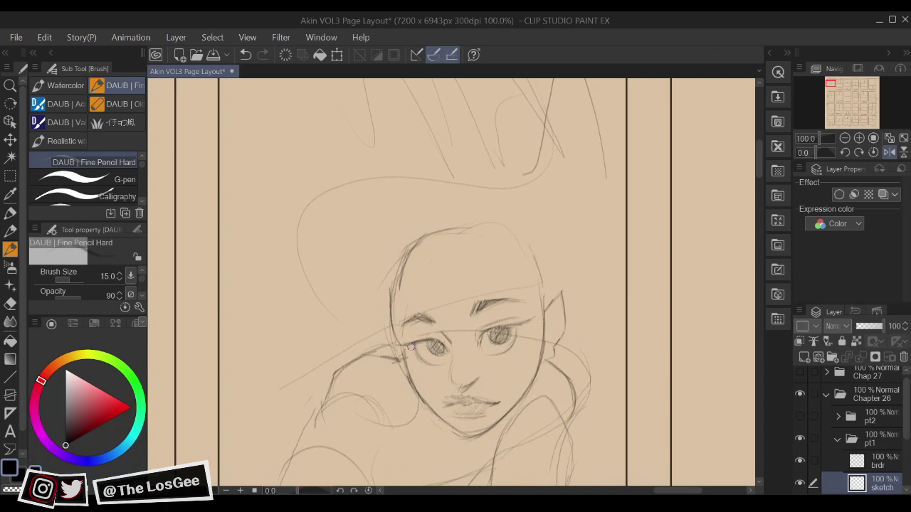
Restore the unmirrored view, extend the outer lash lines of both eyes, and clean up the contour beside the right-hand eye
key(h)
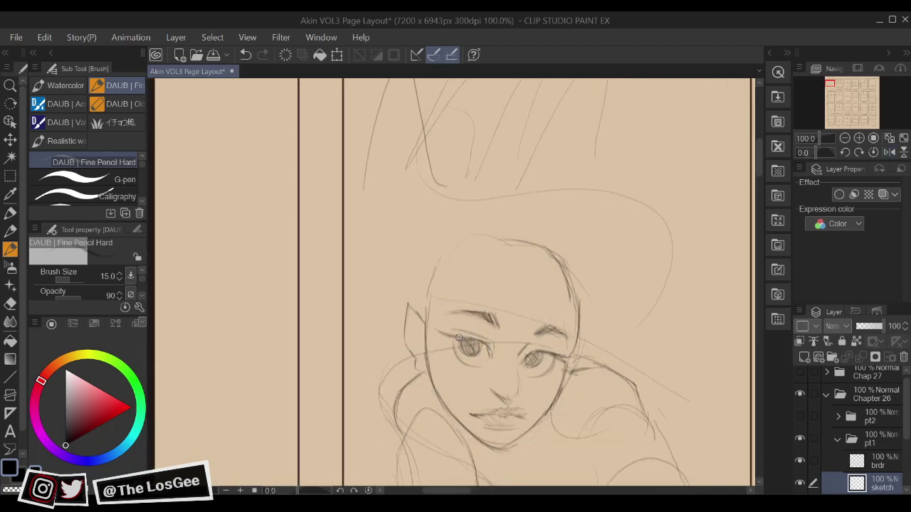
drag(456, 338, 447, 334)
drag(587, 407, 580, 401)
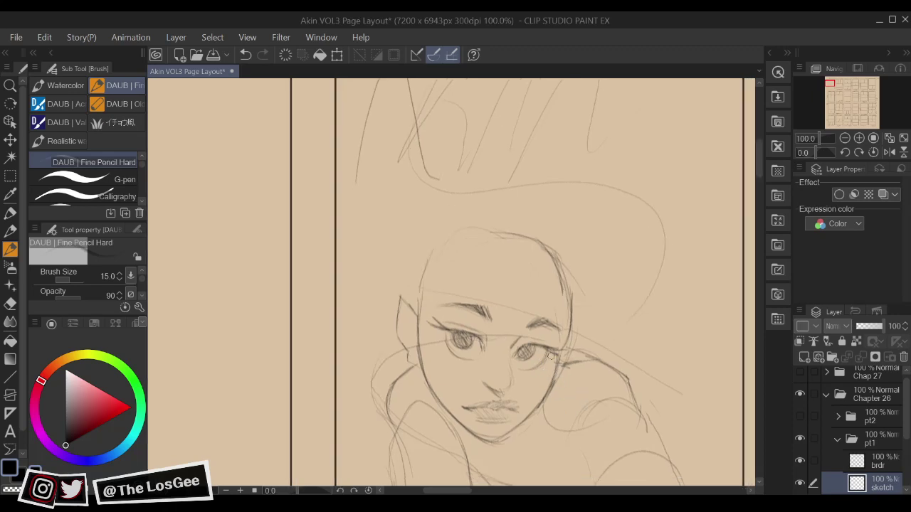
key(e)
drag(570, 333, 564, 354)
key(b)
drag(524, 328, 537, 262)
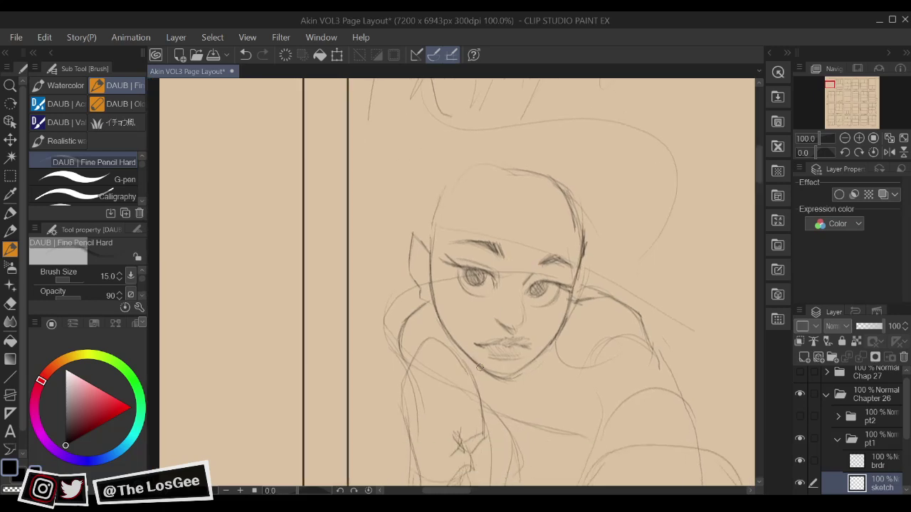
Strengthen the curved upper contour of the left-hand arm just below the jaw
scroll(489, 395, down, 1)
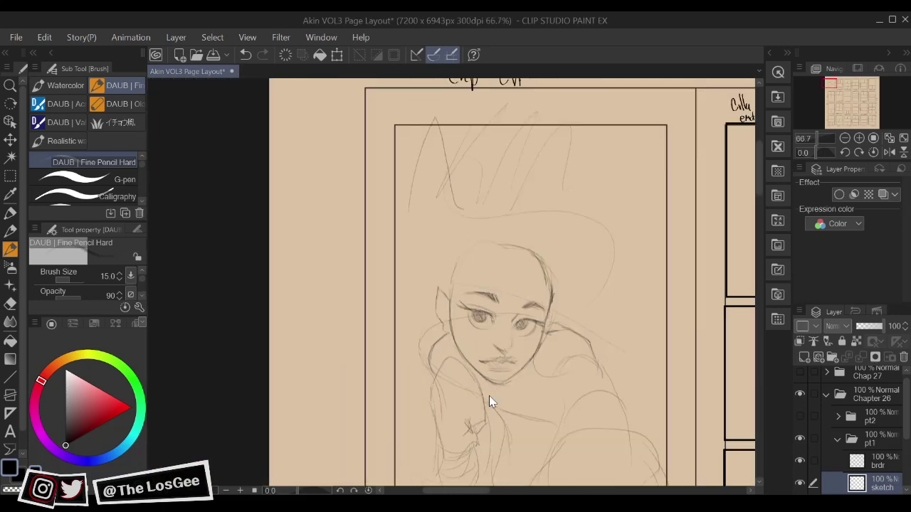
drag(533, 388, 519, 367)
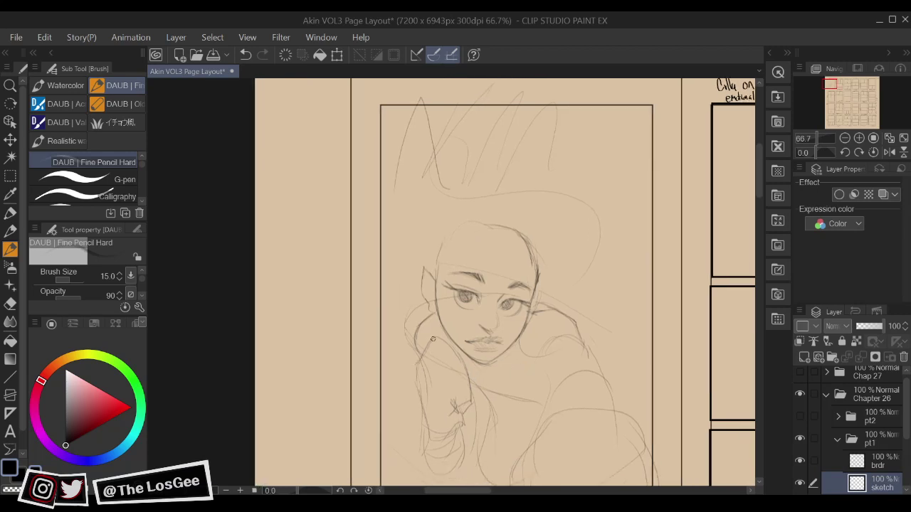
drag(433, 338, 464, 367)
drag(476, 311, 467, 295)
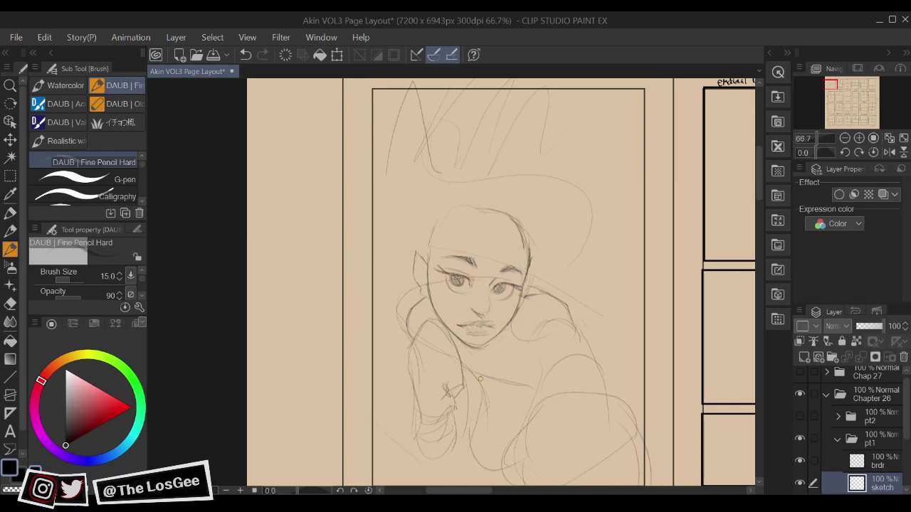
Reinforce the neckline across the chest and the contour running down from it beside the left-hand arm
drag(480, 379, 472, 365)
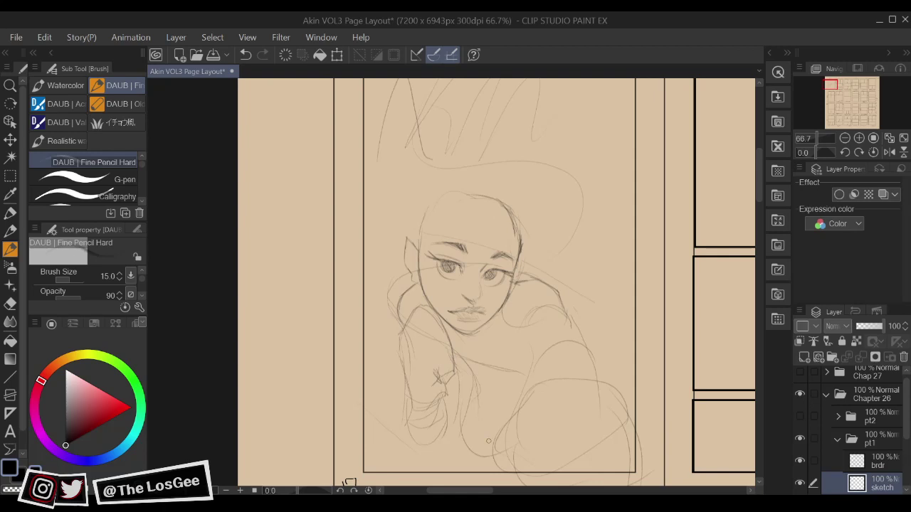
drag(608, 345, 580, 353)
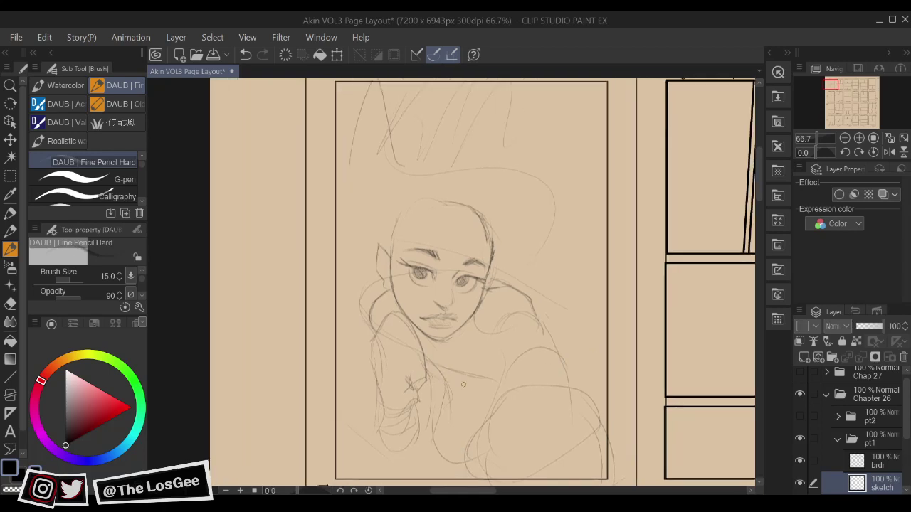
drag(436, 378, 491, 384)
drag(572, 414, 570, 411)
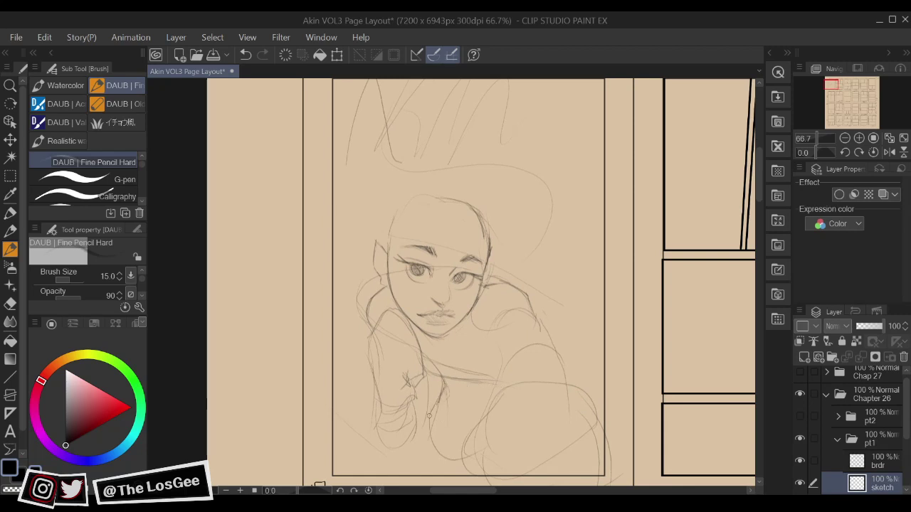
mouse_move(429, 415)
mouse_down()
mouse_move(430, 440)
mouse_move(446, 454)
mouse_up()
Draw firmer inner and outer contours for the right-hand upper arm
mouse_move(587, 341)
mouse_down()
mouse_move(579, 368)
mouse_move(563, 354)
mouse_up()
drag(479, 363, 488, 386)
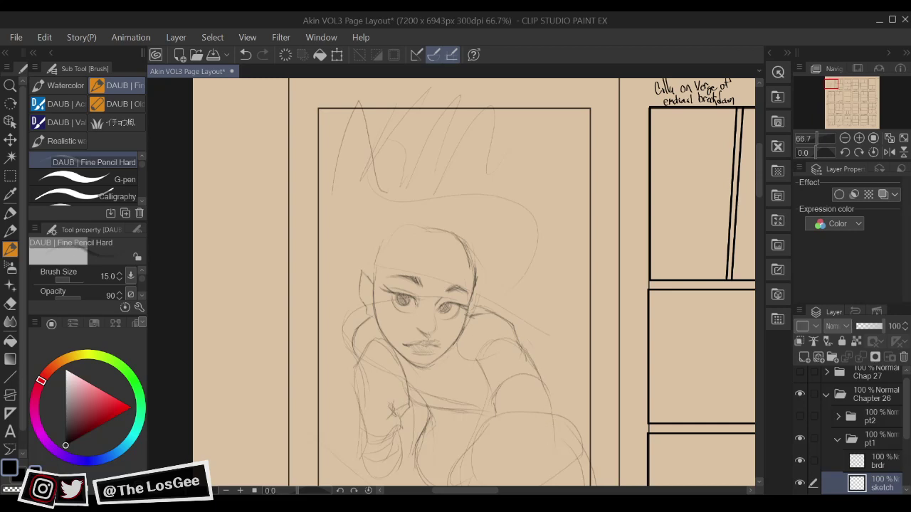
drag(539, 374, 550, 405)
Darken both long edges of the left-hand arm from its rounded top down toward the cuff
mouse_move(534, 351)
mouse_down()
mouse_move(596, 363)
mouse_move(599, 334)
mouse_up()
scroll(530, 379, up, 2)
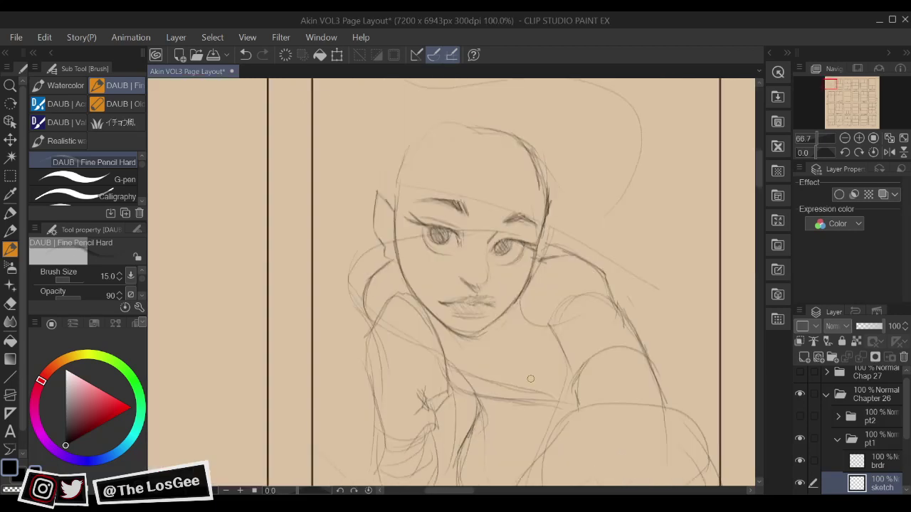
scroll(468, 372, left, 2)
mouse_move(425, 290)
mouse_down()
mouse_move(409, 311)
mouse_move(413, 303)
mouse_move(403, 380)
mouse_move(398, 348)
mouse_move(411, 403)
mouse_move(440, 438)
mouse_move(429, 432)
mouse_move(463, 429)
mouse_move(456, 421)
mouse_move(462, 393)
mouse_up()
mouse_move(431, 285)
mouse_down()
mouse_move(480, 404)
mouse_move(475, 346)
mouse_move(484, 386)
mouse_move(455, 399)
mouse_up()
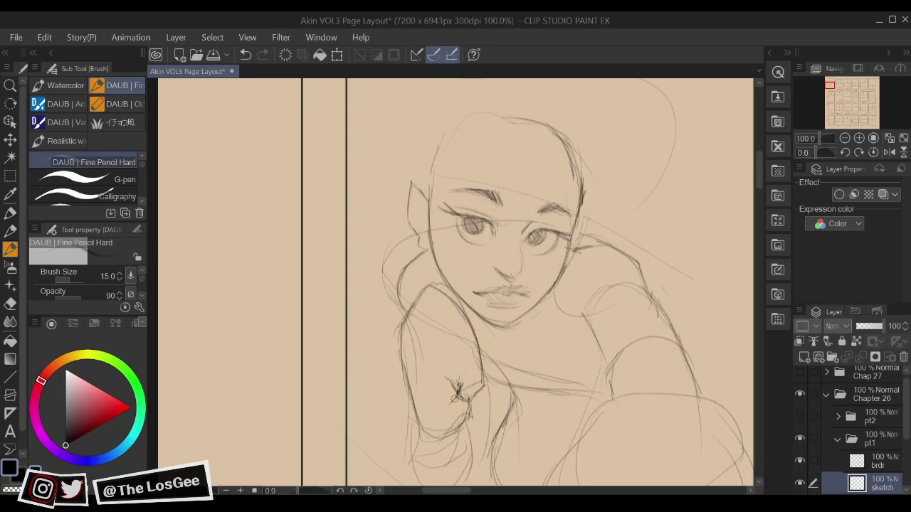
Outline the rounded end below the cuff of the left-hand arm in mirrored view, restoring the normal view when done
key(space)
mouse_move(435, 439)
mouse_down()
mouse_move(432, 407)
mouse_move(468, 383)
mouse_move(444, 363)
mouse_move(397, 399)
mouse_move(439, 402)
mouse_move(442, 361)
mouse_move(435, 403)
mouse_up()
drag(483, 348, 574, 338)
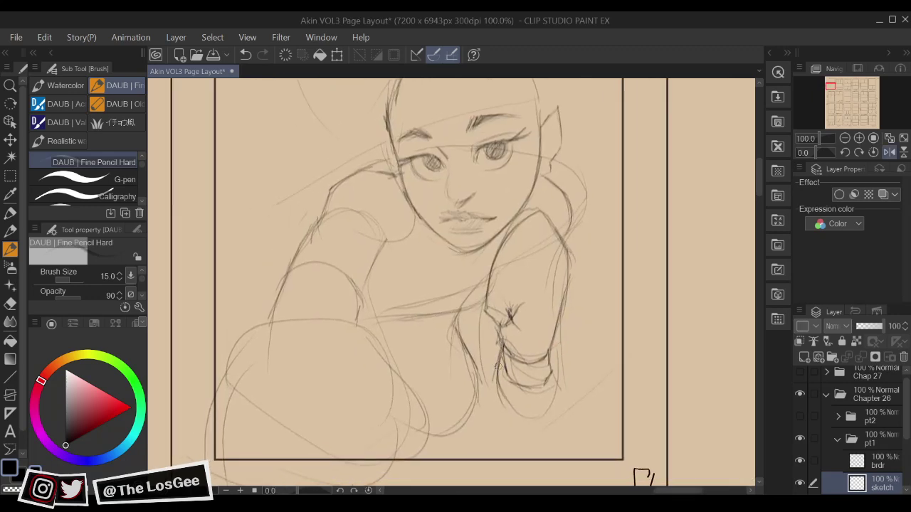
drag(501, 385, 525, 416)
mouse_move(525, 418)
mouse_down()
mouse_move(551, 389)
mouse_move(558, 359)
mouse_up()
key(h)
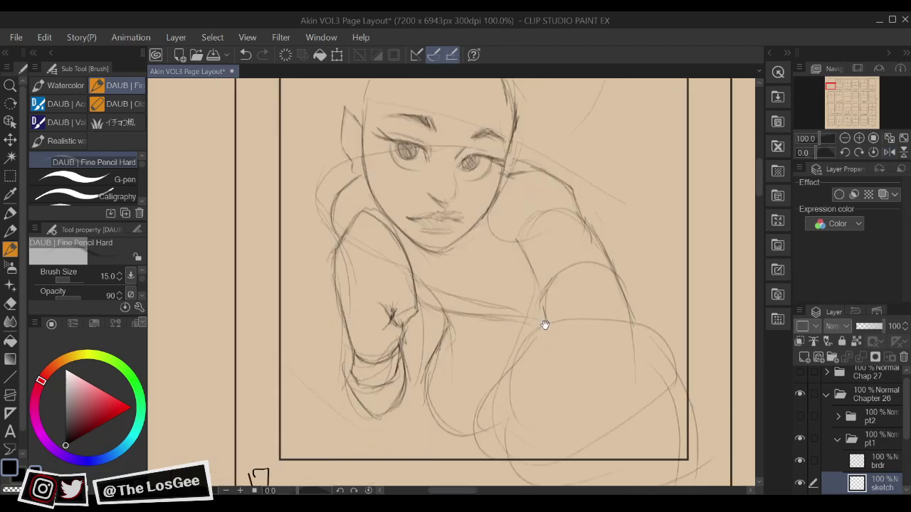
Erase the stray lines around the rounded end below the cuff and redraw its edge
drag(545, 325, 598, 370)
key(e)
mouse_move(389, 409)
mouse_down()
mouse_move(393, 400)
mouse_move(412, 451)
mouse_up()
key(b)
drag(423, 414, 432, 440)
drag(542, 360, 534, 374)
Hatch a light shadow on the neck directly beneath the chin
mouse_move(596, 324)
mouse_down()
mouse_move(579, 289)
mouse_move(556, 308)
mouse_up()
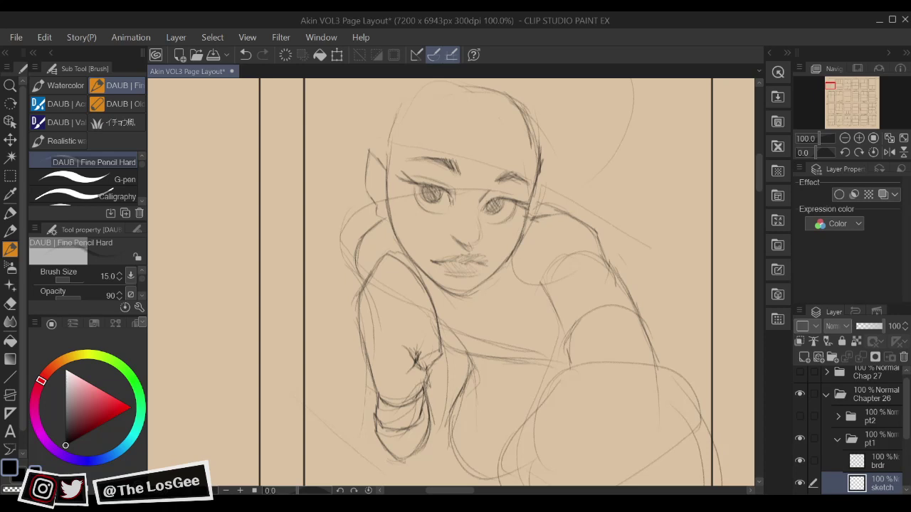
drag(555, 327, 565, 338)
mouse_move(540, 229)
mouse_down()
mouse_move(545, 317)
mouse_move(562, 308)
mouse_move(544, 276)
mouse_up()
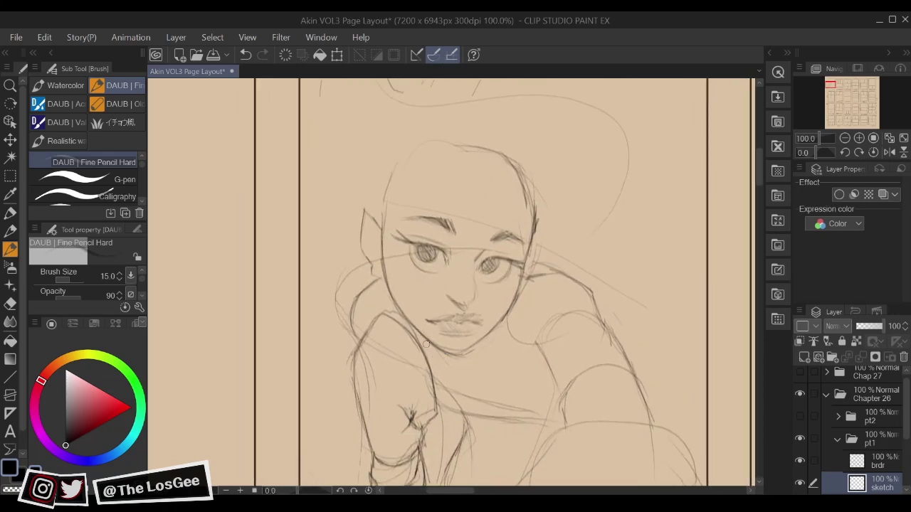
drag(431, 348, 457, 371)
drag(452, 356, 473, 370)
drag(551, 310, 549, 312)
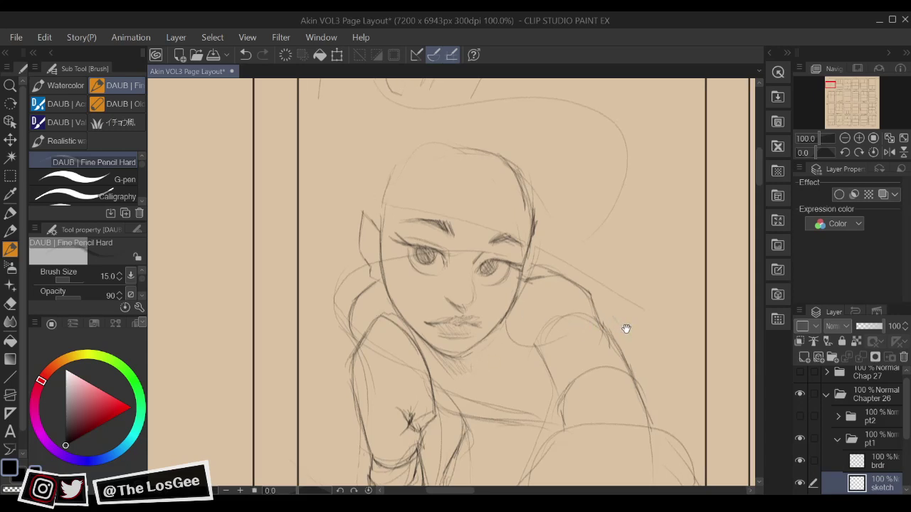
Redraw the mouth line with darker, slightly upturned corners
drag(604, 306, 655, 393)
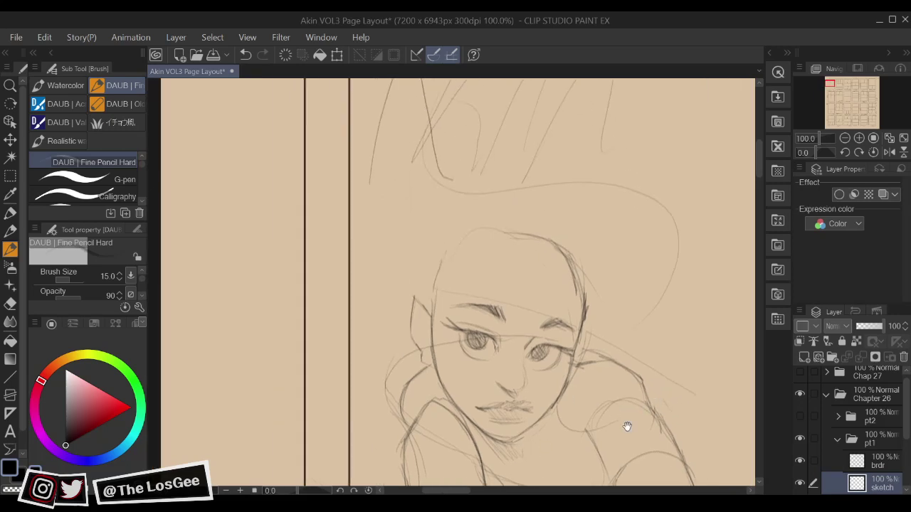
drag(627, 426, 624, 440)
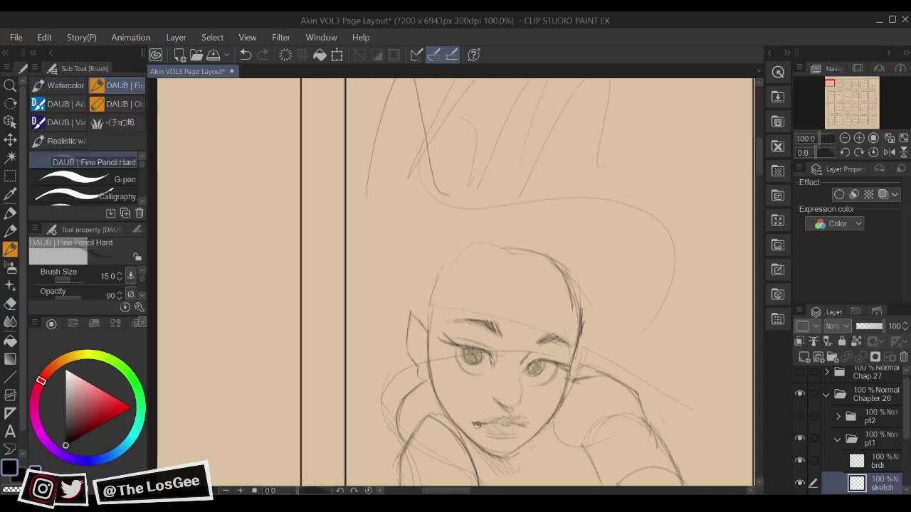
drag(476, 425, 528, 427)
Erase the right-hand eyebrow and redraw it thicker with a steeper slant toward the nose, working in mirrored view
key(e)
mouse_move(554, 331)
mouse_down()
mouse_move(535, 342)
mouse_move(533, 355)
mouse_up()
key(b)
key(h)
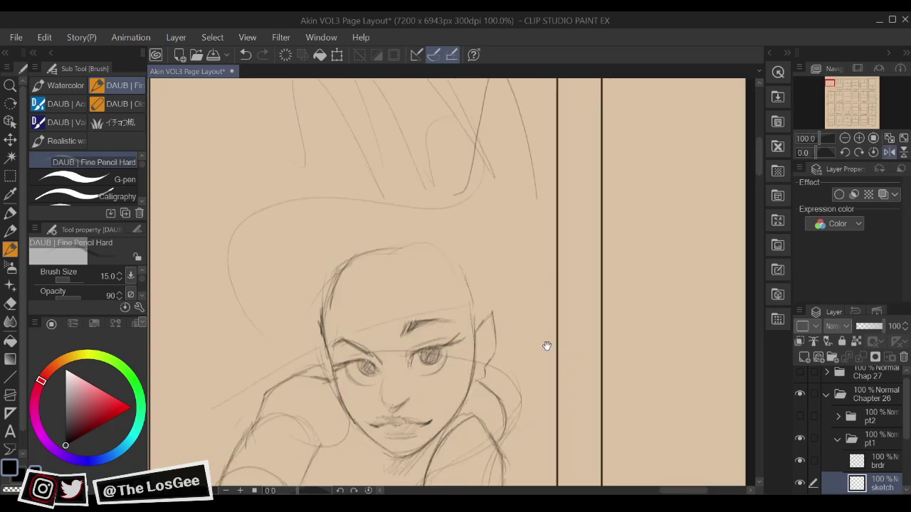
drag(471, 351, 506, 358)
drag(389, 347, 409, 358)
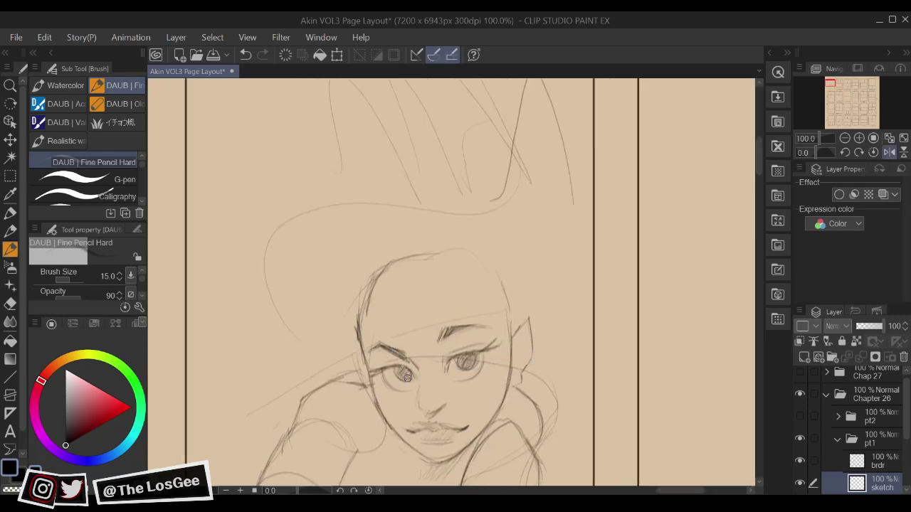
scroll(402, 348, down, 1)
drag(390, 353, 400, 346)
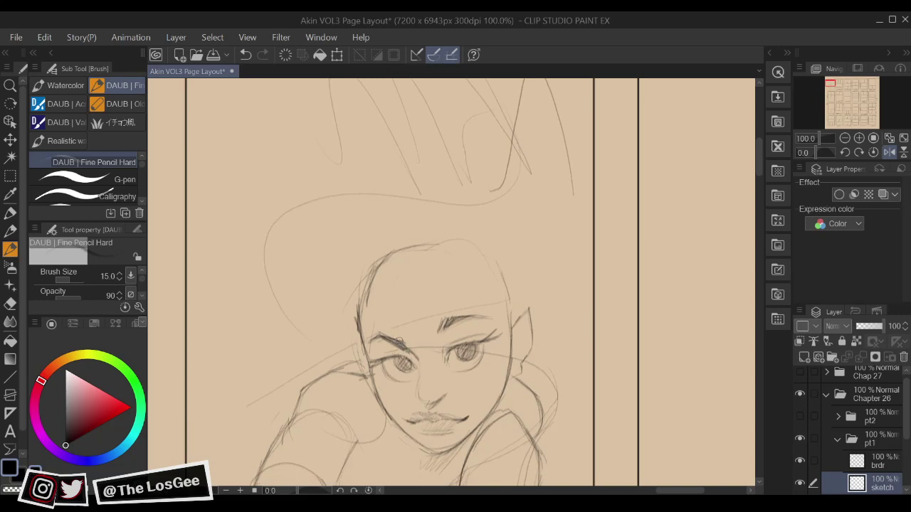
Restore the unmirrored view, darken the left-hand eyebrow, and draw the inner fold of the pointed ear
key(h)
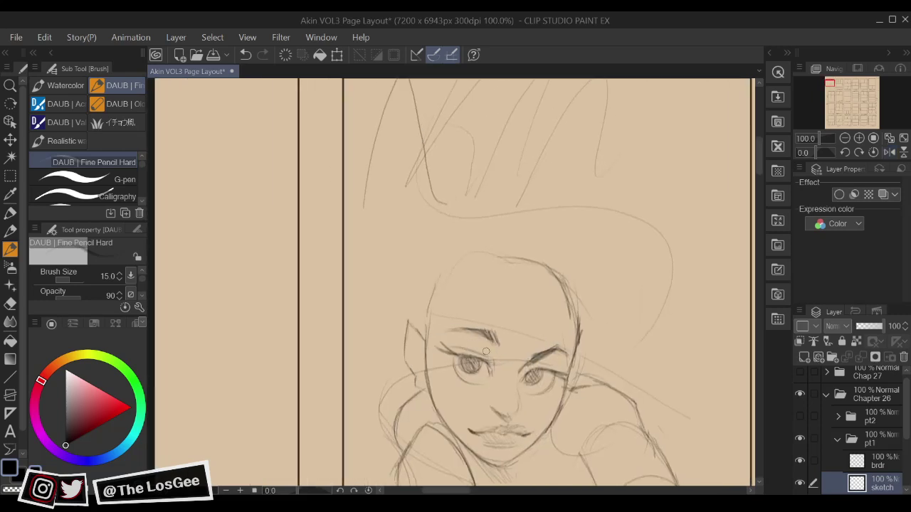
mouse_move(491, 331)
mouse_down()
mouse_move(507, 350)
mouse_move(461, 327)
mouse_up()
mouse_move(594, 322)
mouse_down()
mouse_move(599, 303)
mouse_move(568, 343)
mouse_up()
mouse_move(418, 337)
mouse_down()
mouse_move(435, 356)
mouse_move(429, 372)
mouse_up()
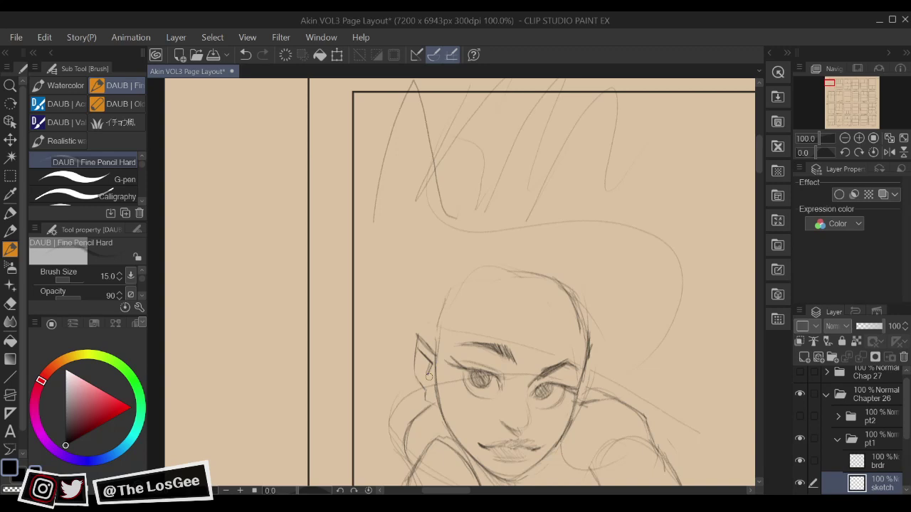
drag(547, 339, 530, 328)
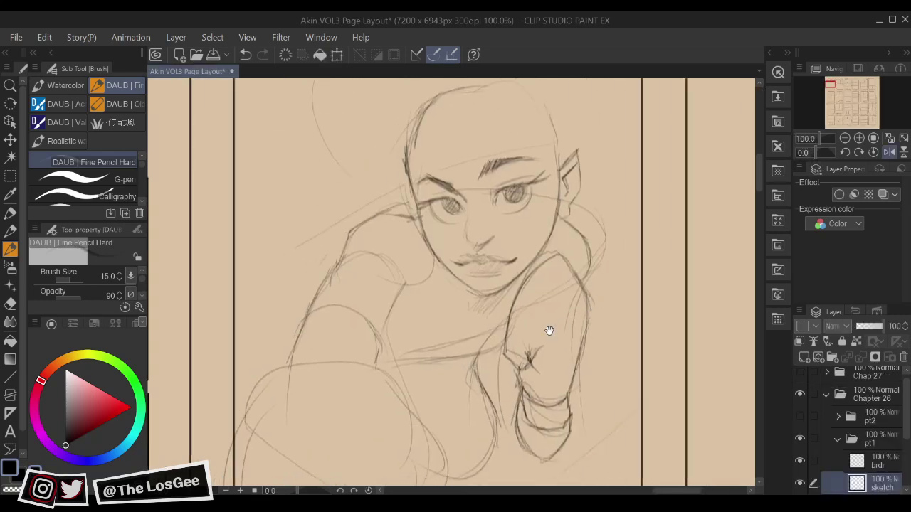
Erase the rounded peak of the contour beside the left-hand arm and rework the line leading into the neckline
drag(568, 318, 591, 350)
key(e)
drag(404, 396, 420, 397)
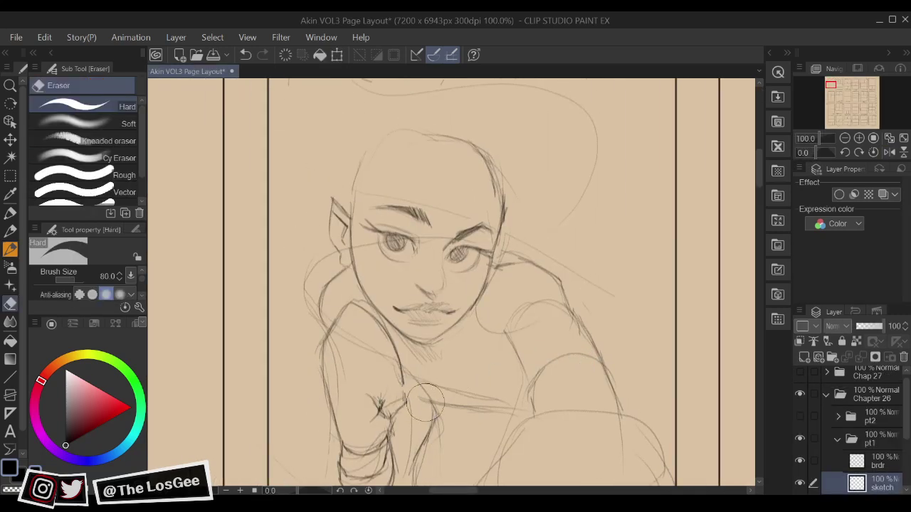
key(b)
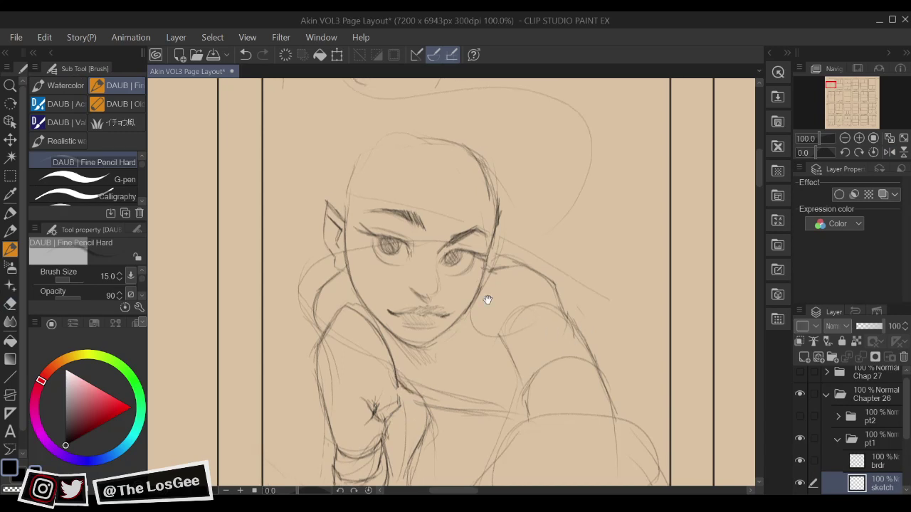
key(e)
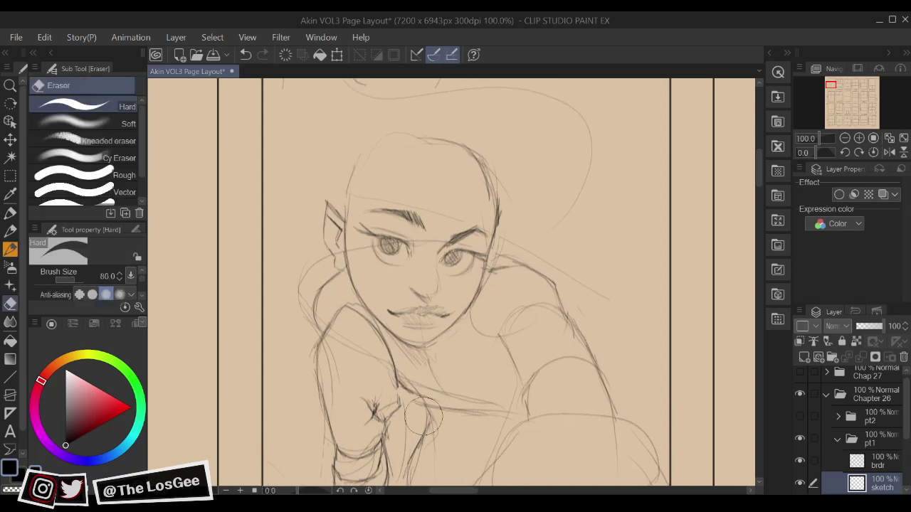
key(e)
key(b)
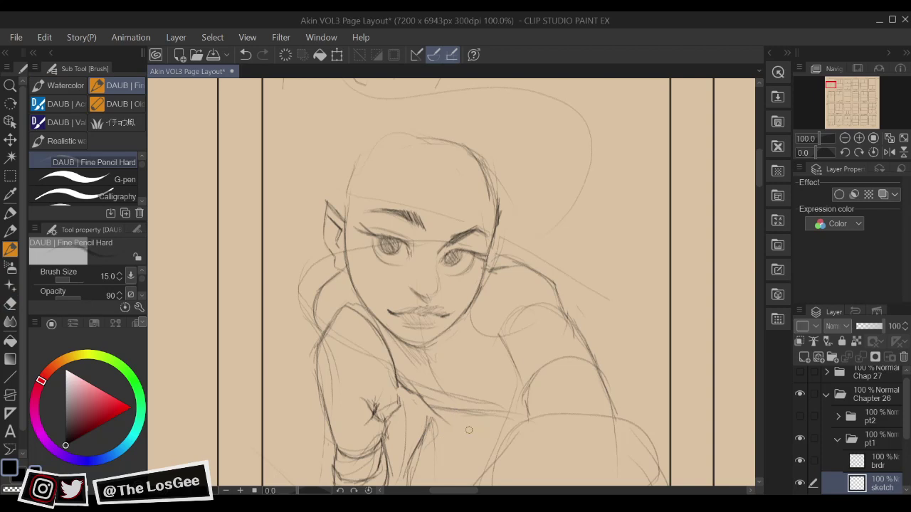
Redraw the contour beside the left-hand arm with a sharper corner below the neckline, checking it in mirrored view
key(h)
drag(508, 403, 568, 320)
key(h)
mouse_move(468, 358)
mouse_down()
mouse_move(523, 360)
mouse_move(505, 358)
mouse_move(524, 333)
mouse_move(508, 359)
mouse_move(533, 381)
mouse_up()
key(h)
key(e)
key(b)
Erase the old lines below that corner and draw two contours slanting down to the frame's lower edge
key(e)
drag(508, 347, 572, 446)
key(b)
drag(519, 374, 592, 476)
key(h)
mouse_move(565, 399)
mouse_down()
mouse_move(588, 437)
mouse_move(631, 348)
mouse_up()
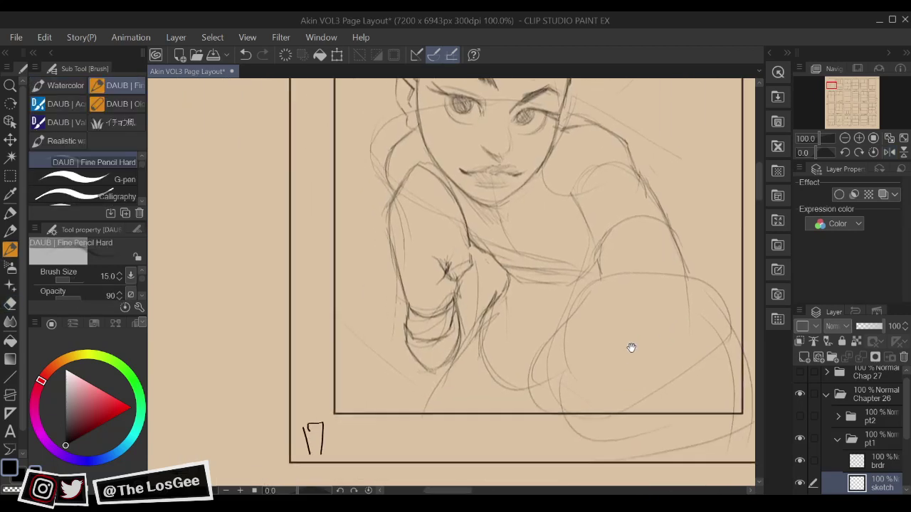
drag(498, 301, 393, 411)
drag(457, 332, 392, 411)
Redraw the inner and outer contours of the right-hand lower arm, refining the outer edge in mirrored view
mouse_move(561, 302)
mouse_down()
mouse_move(529, 395)
mouse_move(525, 313)
mouse_move(509, 282)
mouse_up()
drag(604, 310, 574, 395)
mouse_move(484, 282)
mouse_down()
mouse_move(474, 366)
mouse_move(478, 252)
mouse_up()
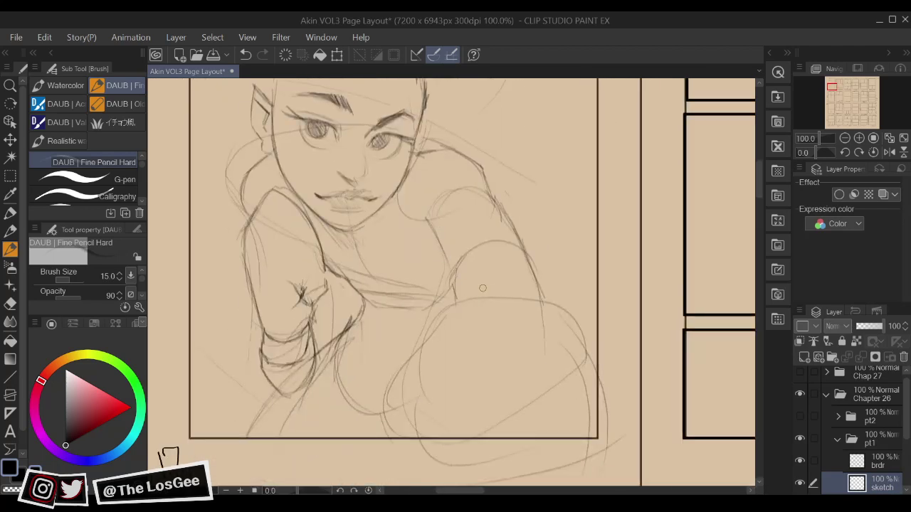
mouse_move(482, 293)
mouse_down()
mouse_move(490, 311)
mouse_move(440, 350)
mouse_move(403, 420)
mouse_move(424, 381)
mouse_move(421, 456)
mouse_up()
drag(548, 404, 509, 360)
mouse_move(491, 283)
mouse_down()
mouse_move(491, 328)
mouse_move(518, 325)
mouse_up()
key(h)
drag(427, 329, 373, 415)
key(h)
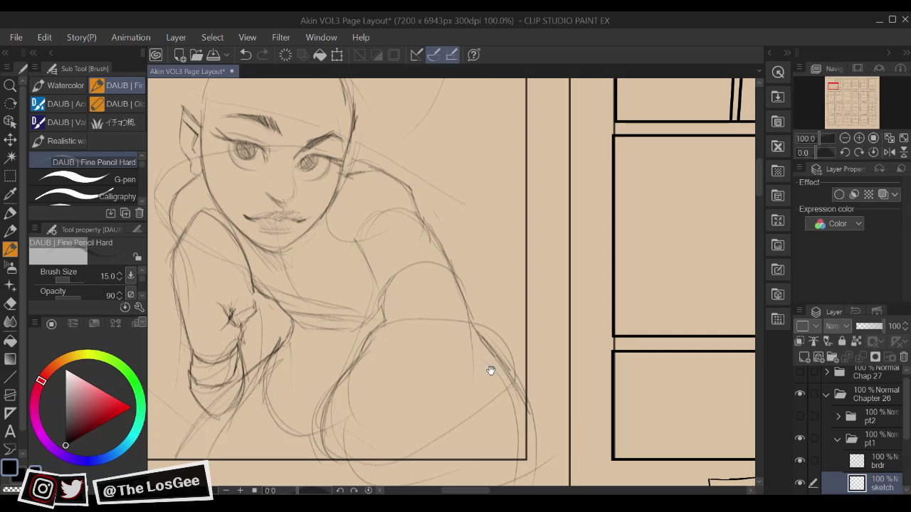
Erase the rounded construction curve at the top of the right-hand arm and draw a short fold at the armpit
drag(491, 371, 493, 385)
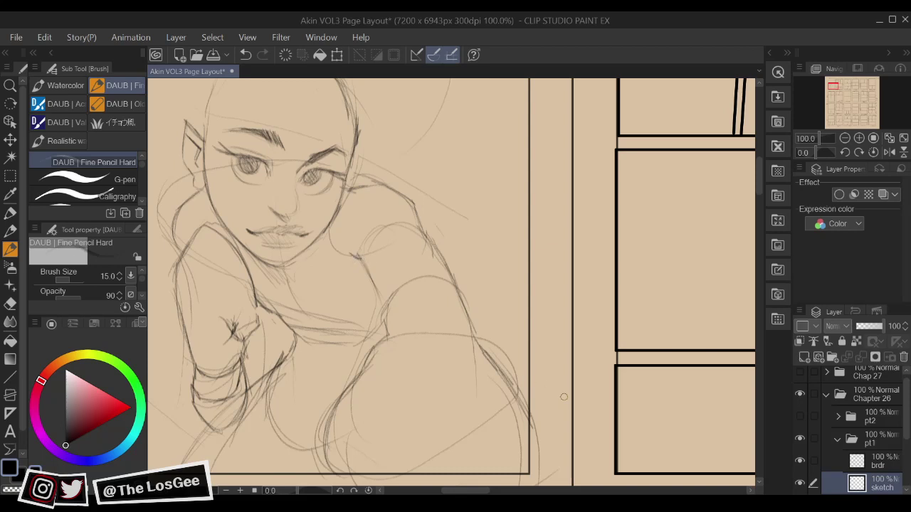
drag(435, 227, 442, 239)
key(e)
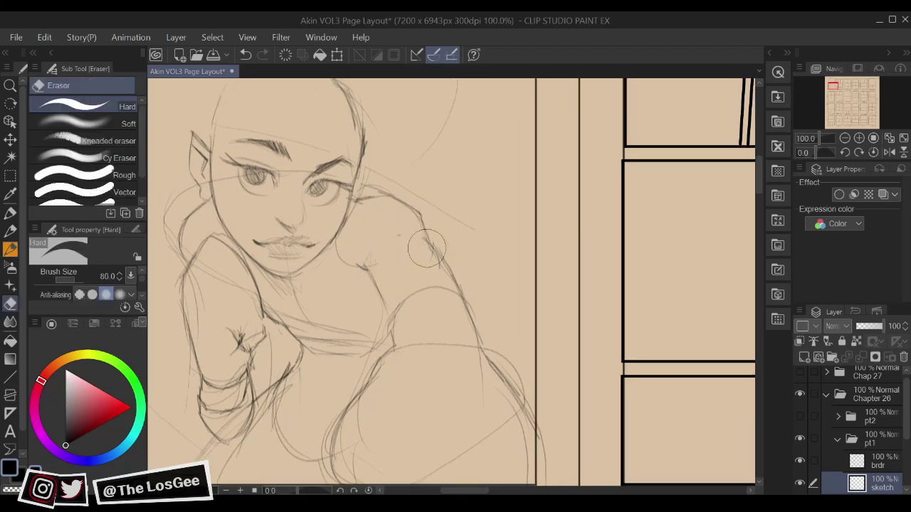
key(b)
drag(361, 264, 394, 261)
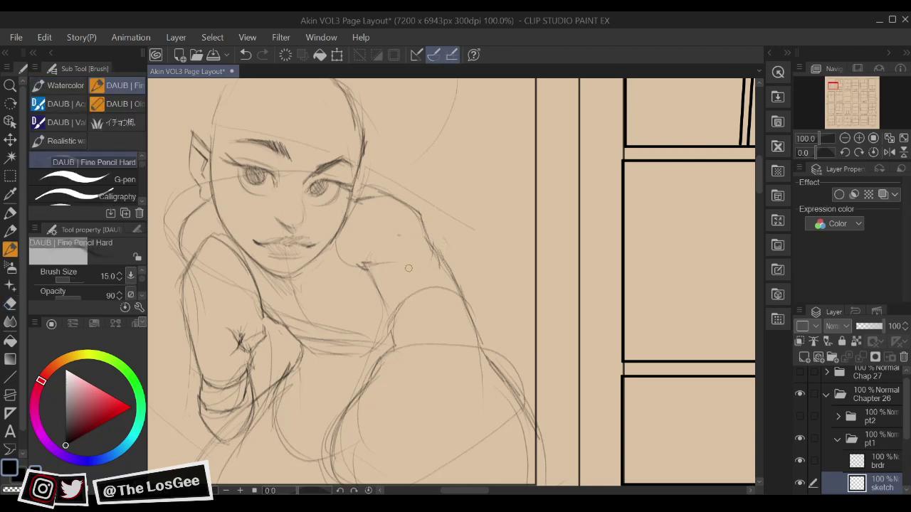
Erase the rounded construction curve across the right-hand arm and extend the arm's inner contour down to the elbow crease
key(e)
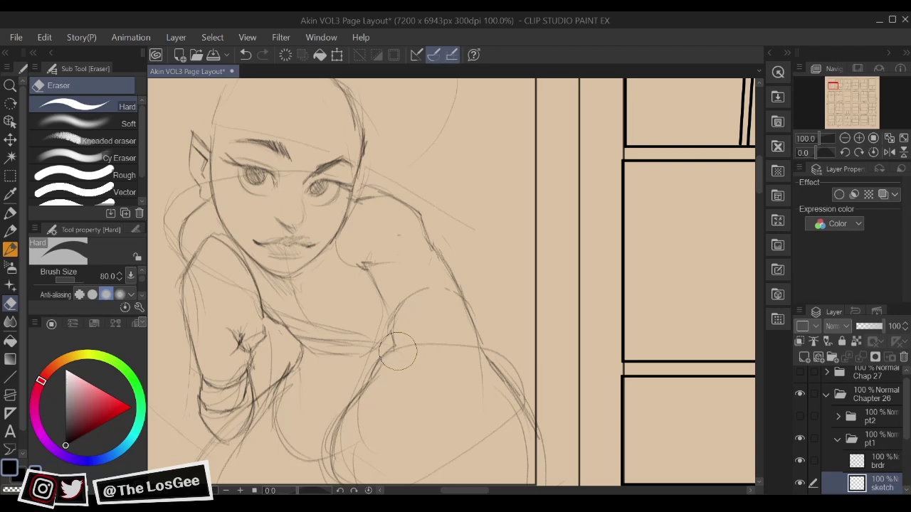
key(b)
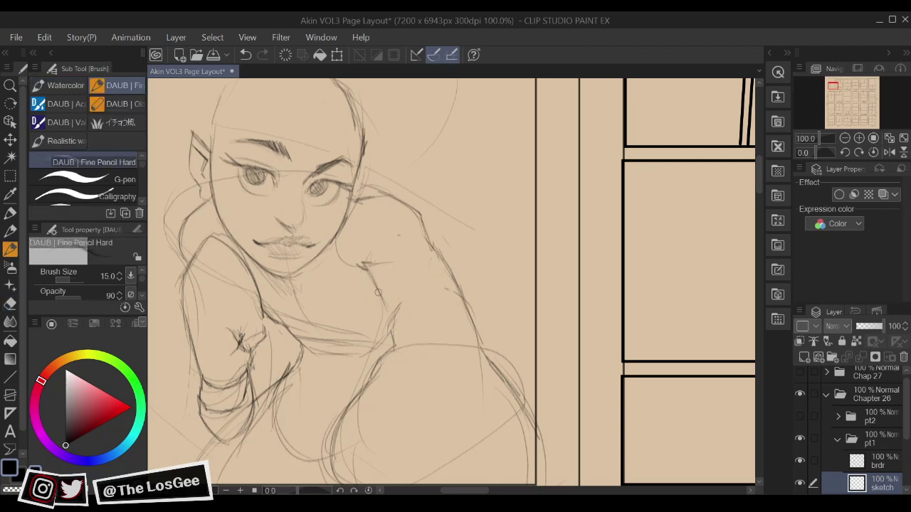
drag(377, 291, 395, 313)
drag(395, 281, 389, 246)
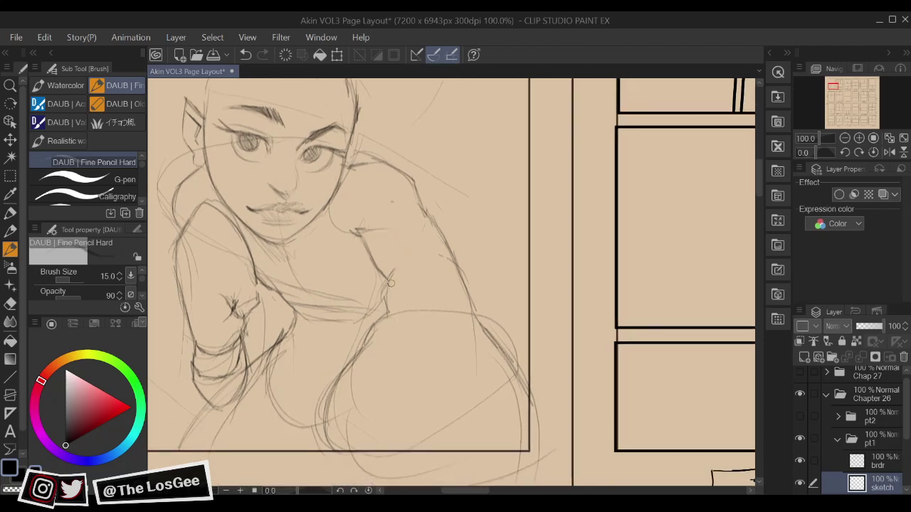
drag(445, 252, 440, 256)
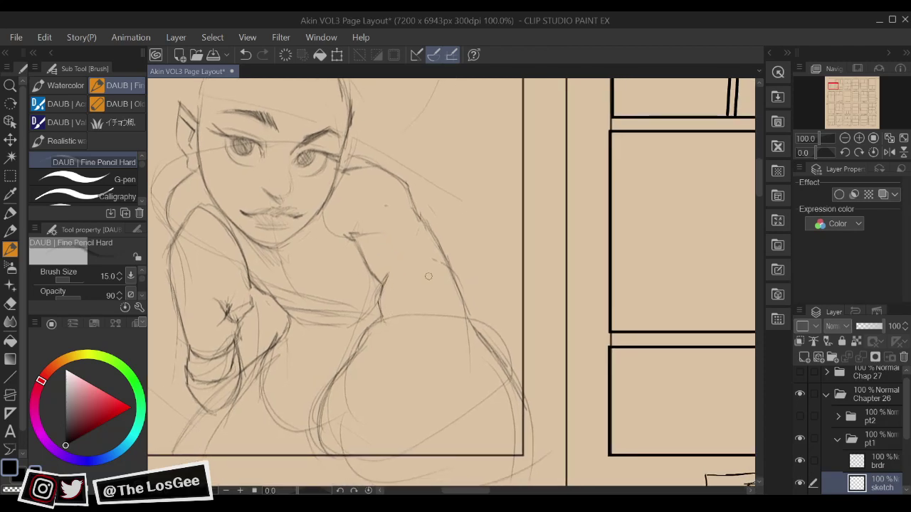
key(e)
key(b)
mouse_move(470, 316)
mouse_down()
mouse_move(490, 258)
mouse_move(451, 264)
mouse_up()
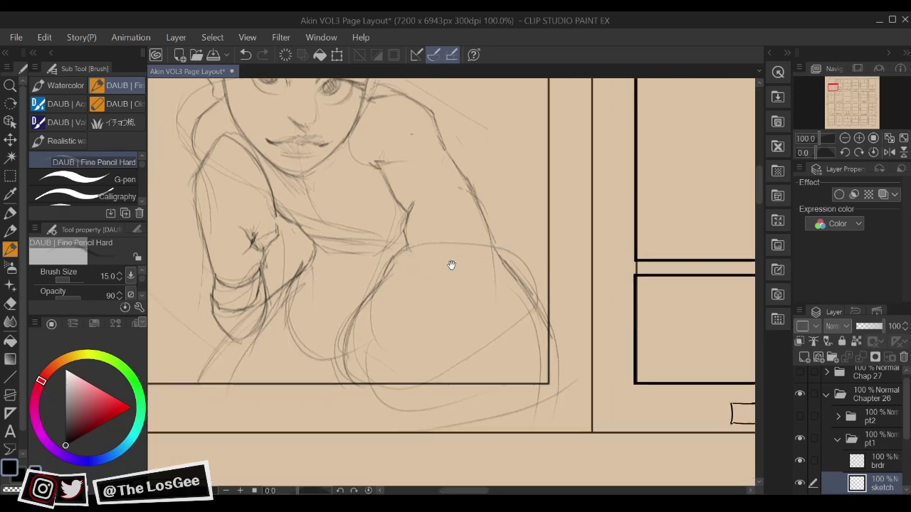
Draw two curved cuff lines across the lower end of the right-hand arm and erase the stray construction lines around them
mouse_move(388, 275)
mouse_down()
mouse_move(445, 250)
mouse_move(409, 262)
mouse_move(471, 254)
mouse_move(438, 251)
mouse_move(486, 259)
mouse_up()
mouse_move(445, 251)
mouse_down()
mouse_move(510, 268)
mouse_move(495, 274)
mouse_up()
key(e)
mouse_move(386, 254)
mouse_down()
mouse_move(398, 215)
mouse_move(401, 265)
mouse_move(424, 246)
mouse_move(454, 250)
mouse_move(422, 244)
mouse_move(479, 246)
mouse_up()
key(b)
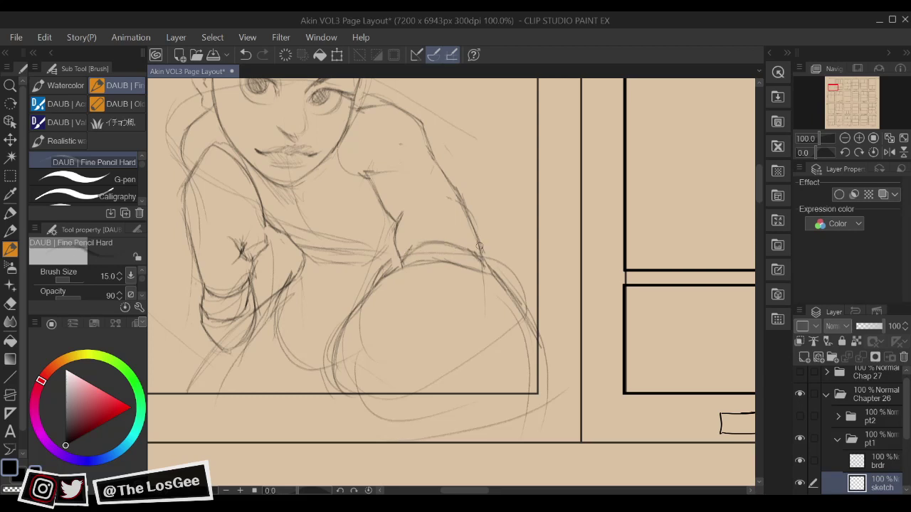
key(e)
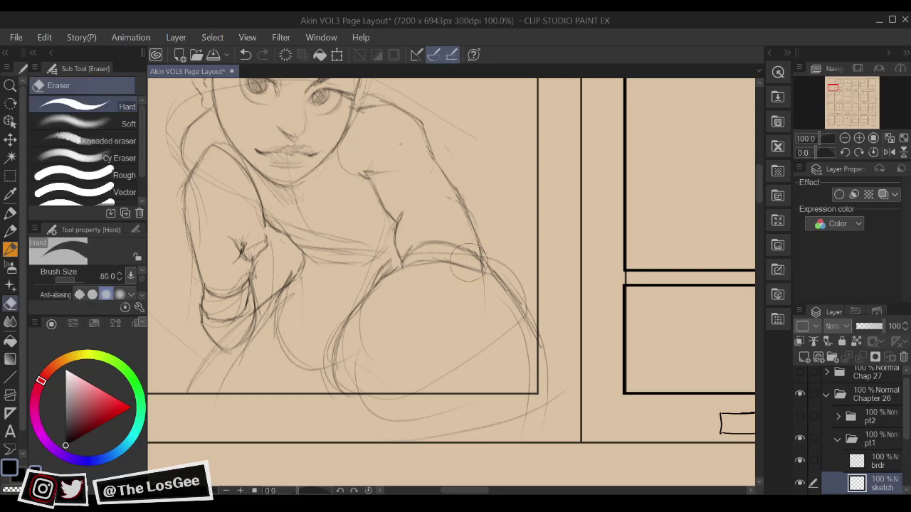
drag(479, 259, 512, 296)
key(b)
Redraw the outline of the large rounded form below the right-hand cuff, following its side and lower edges past the frame
drag(489, 354, 502, 293)
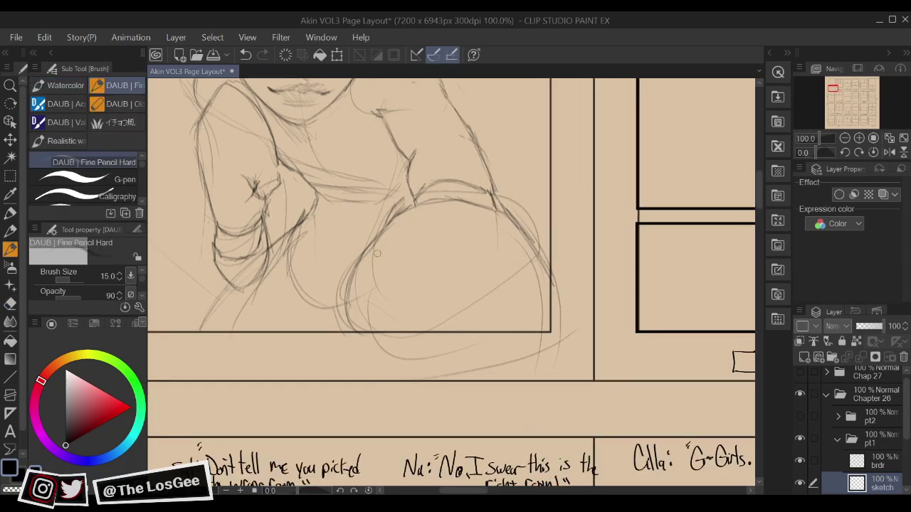
mouse_move(375, 239)
mouse_down()
mouse_move(387, 274)
mouse_move(370, 312)
mouse_move(359, 312)
mouse_move(370, 354)
mouse_move(471, 370)
mouse_move(526, 355)
mouse_up()
drag(561, 259, 549, 383)
mouse_move(461, 305)
mouse_down()
mouse_move(508, 380)
mouse_move(533, 378)
mouse_move(512, 342)
mouse_move(514, 366)
mouse_move(559, 305)
mouse_move(541, 324)
mouse_move(503, 301)
mouse_up()
Erase the upper contour of the right-hand shoulder and redraw it as a smooth curve from the jaw, checking it in mirrored view
key(e)
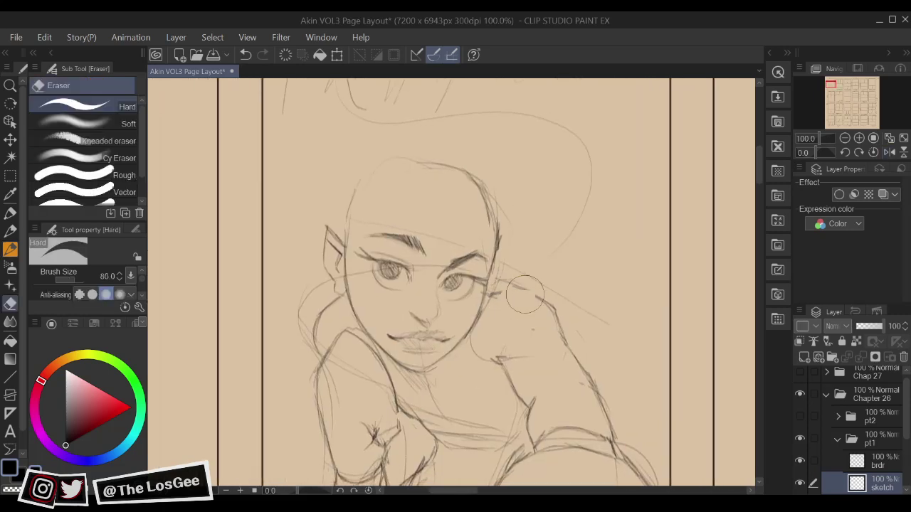
key(b)
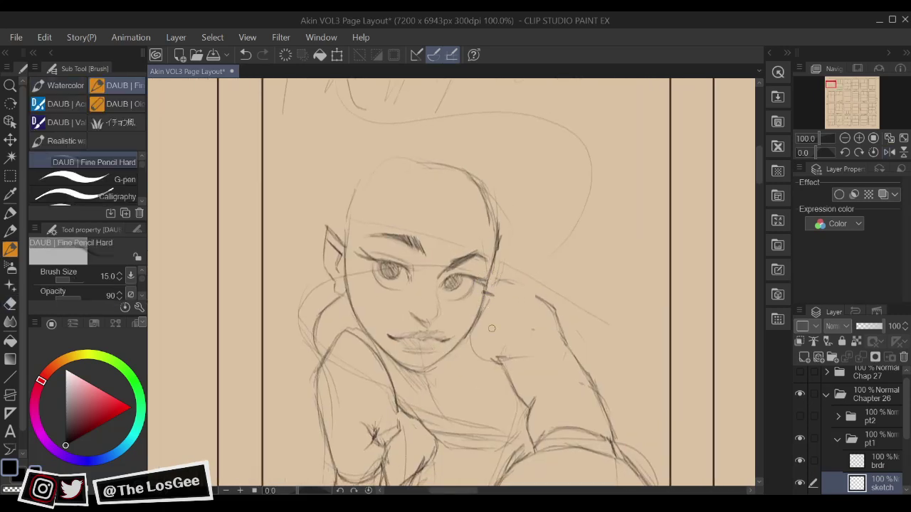
key(h)
drag(497, 305, 505, 295)
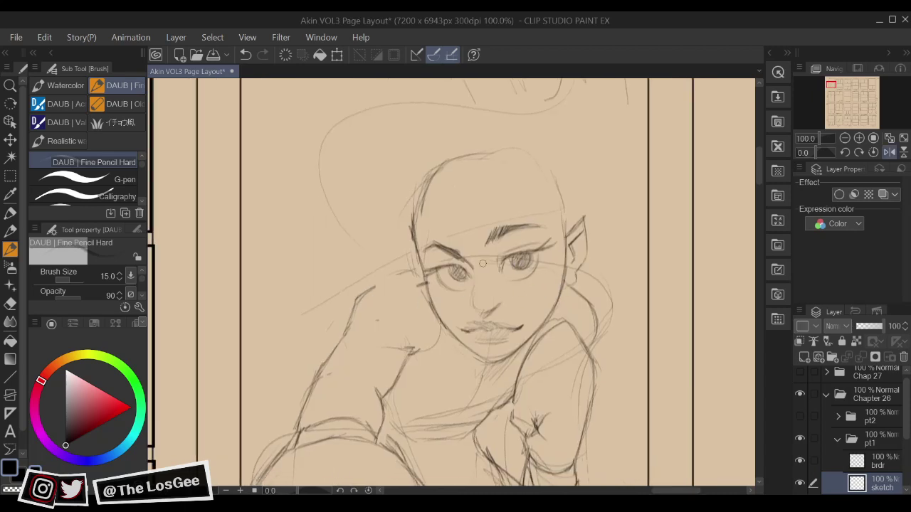
key(h)
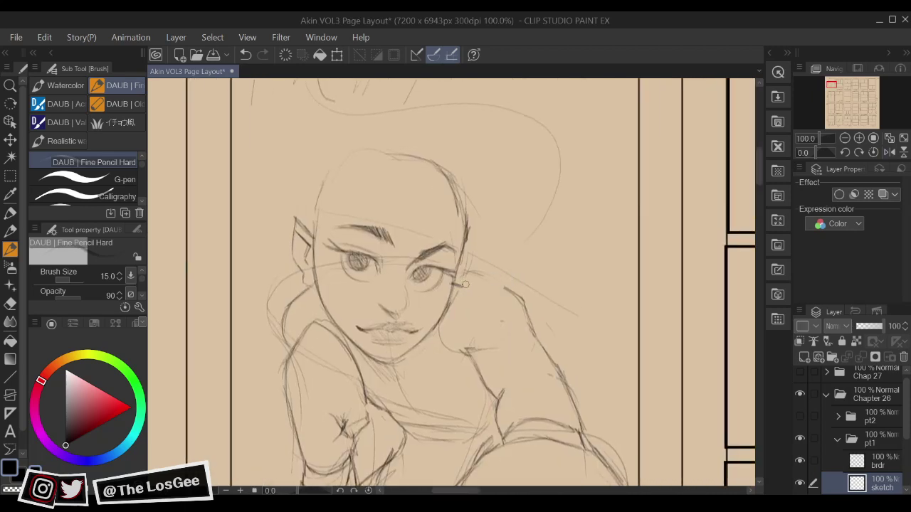
mouse_move(460, 283)
mouse_down()
mouse_move(484, 282)
mouse_move(533, 309)
mouse_move(515, 306)
mouse_move(560, 167)
mouse_move(542, 249)
mouse_move(594, 326)
mouse_move(578, 298)
mouse_move(558, 329)
mouse_move(489, 269)
mouse_up()
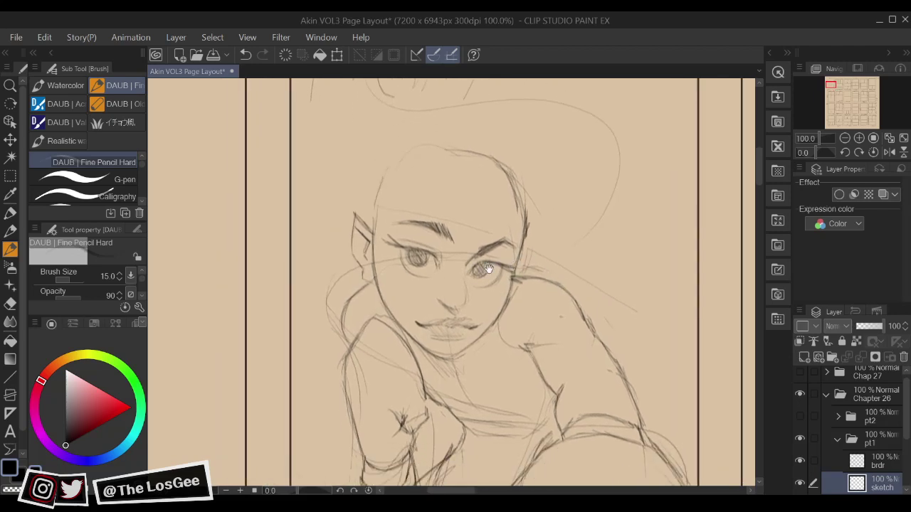
Darken the contour lines between the left-hand forearm and the torso, checking the figure in mirrored view
key(h)
drag(576, 327, 600, 240)
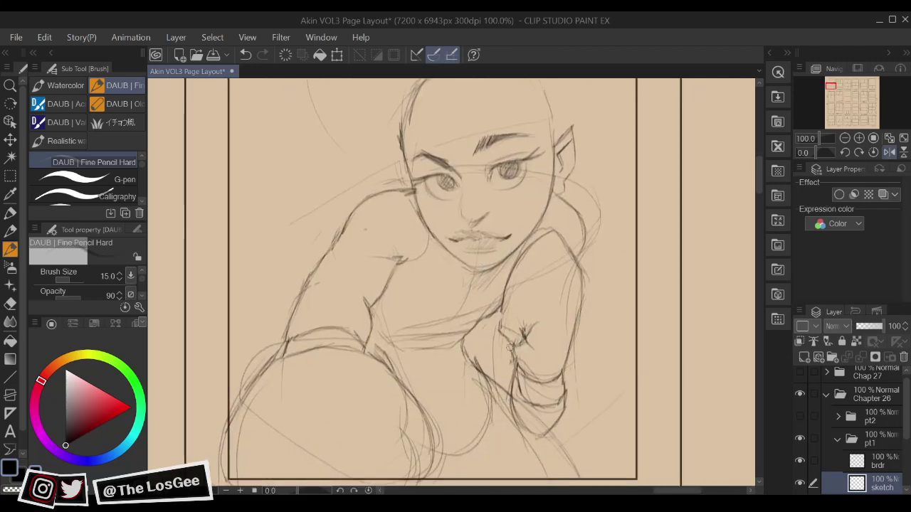
key(h)
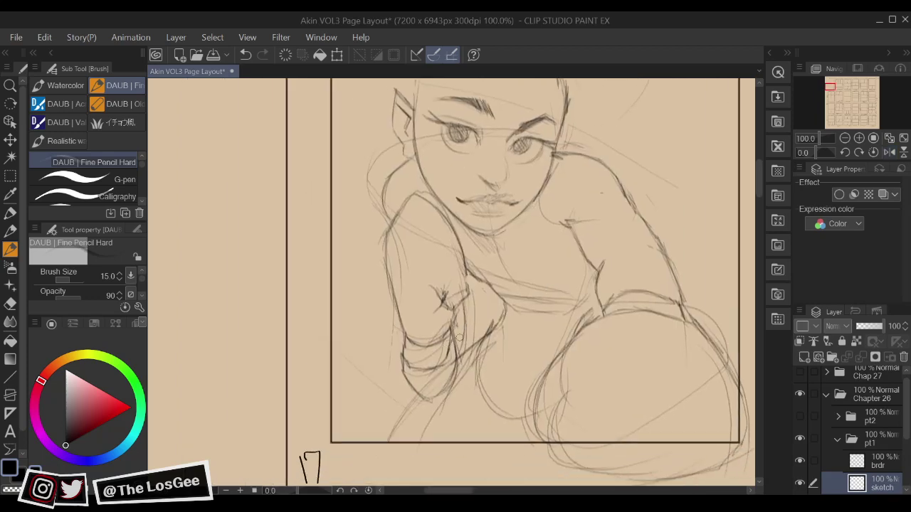
key(h)
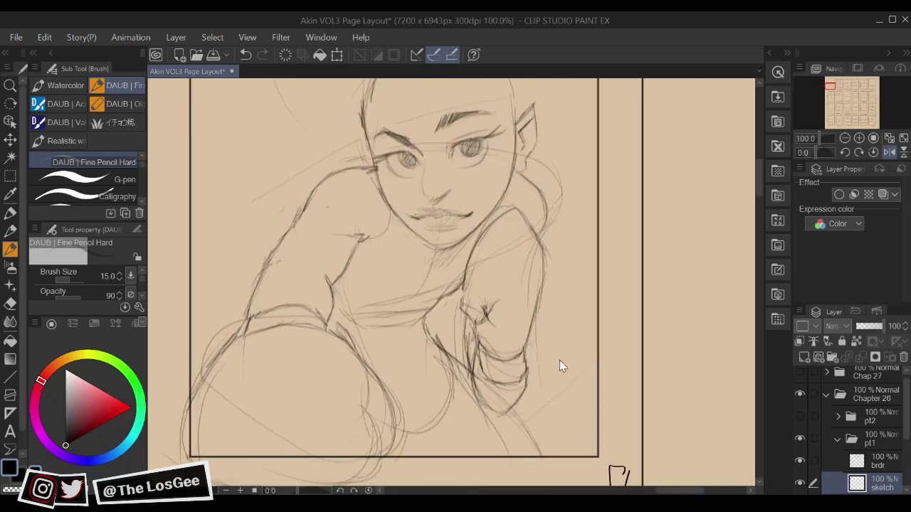
scroll(559, 365, down, 3)
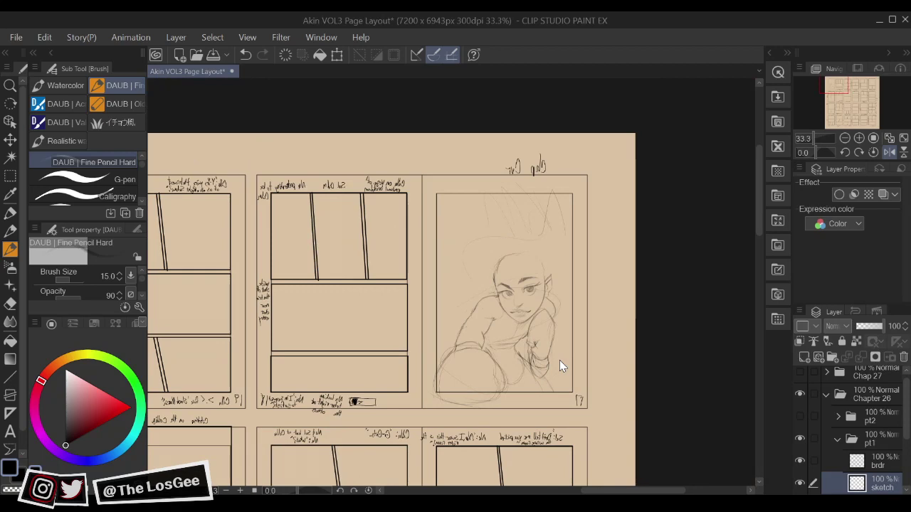
scroll(559, 365, up, 3)
drag(504, 382, 510, 364)
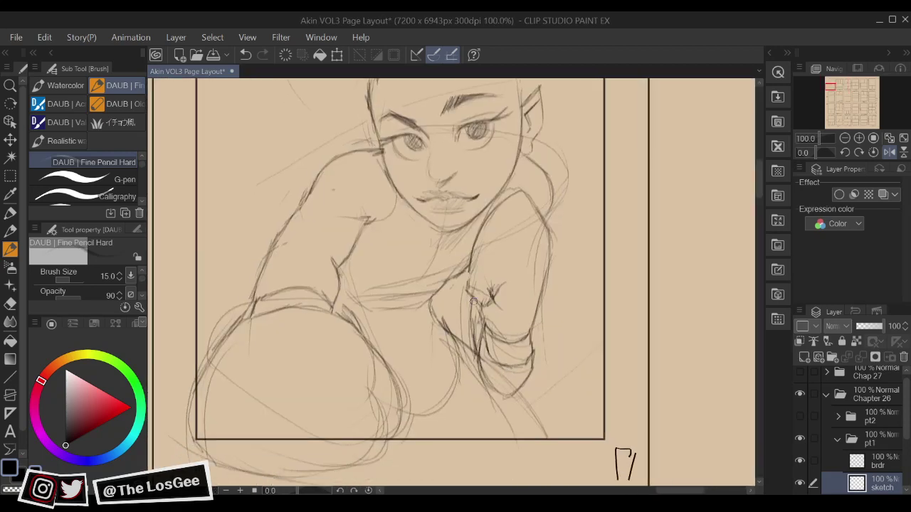
key(h)
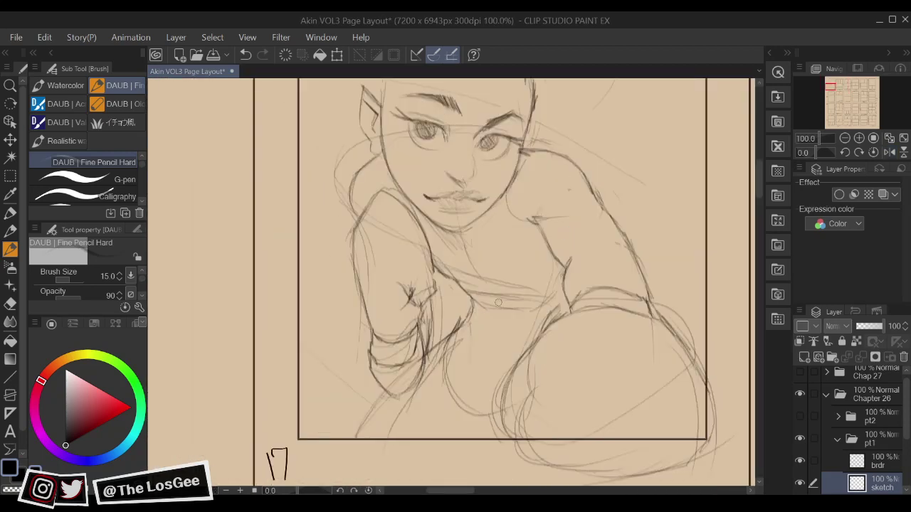
Sketch a wide hat outline above the head, curving over the crown with a pointed corner on each side
scroll(498, 302, up, 5)
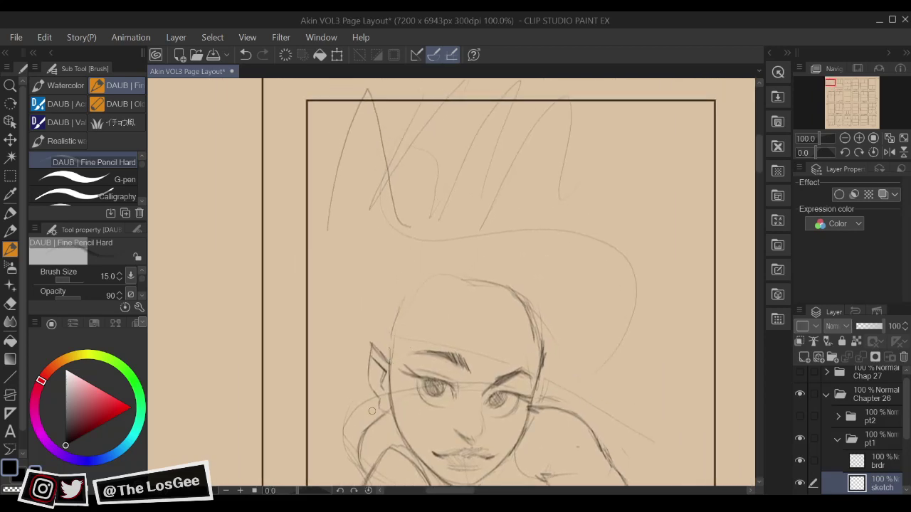
drag(532, 403, 524, 424)
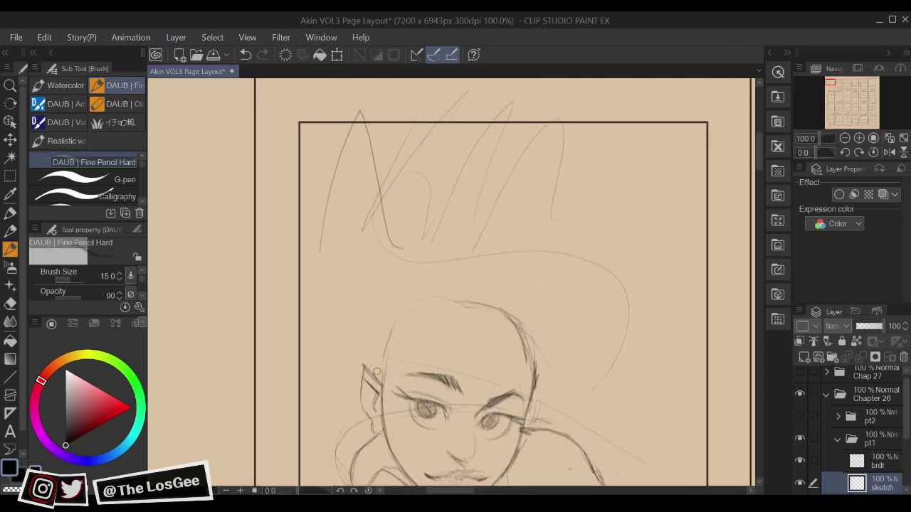
mouse_move(377, 371)
mouse_down()
mouse_move(330, 323)
mouse_move(482, 228)
mouse_up()
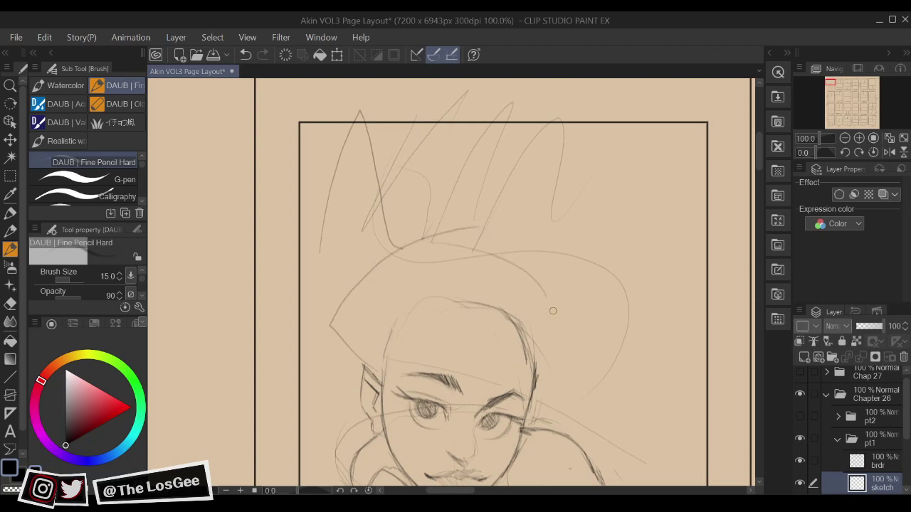
scroll(544, 327, down, 2)
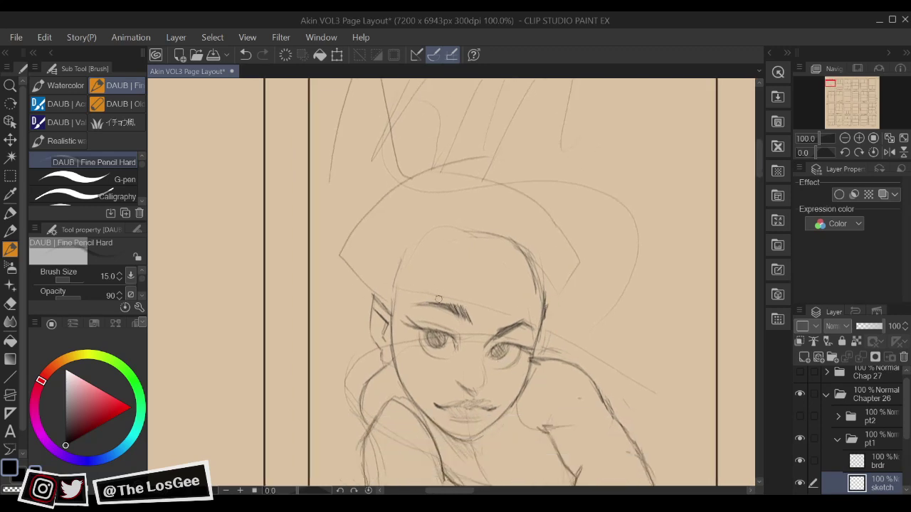
Draw the upper and lower edges of the hat's band across the forehead and close its right-hand end past the temple
drag(392, 279, 493, 321)
drag(433, 297, 517, 321)
mouse_move(477, 313)
mouse_down()
mouse_move(540, 330)
mouse_move(528, 326)
mouse_up()
mouse_move(416, 284)
mouse_down()
mouse_move(391, 283)
mouse_move(496, 290)
mouse_move(545, 312)
mouse_up()
mouse_move(496, 291)
mouse_down()
mouse_move(550, 317)
mouse_move(521, 329)
mouse_move(561, 319)
mouse_up()
drag(542, 304, 558, 319)
mouse_move(375, 290)
mouse_down()
mouse_move(389, 318)
mouse_move(419, 318)
mouse_up()
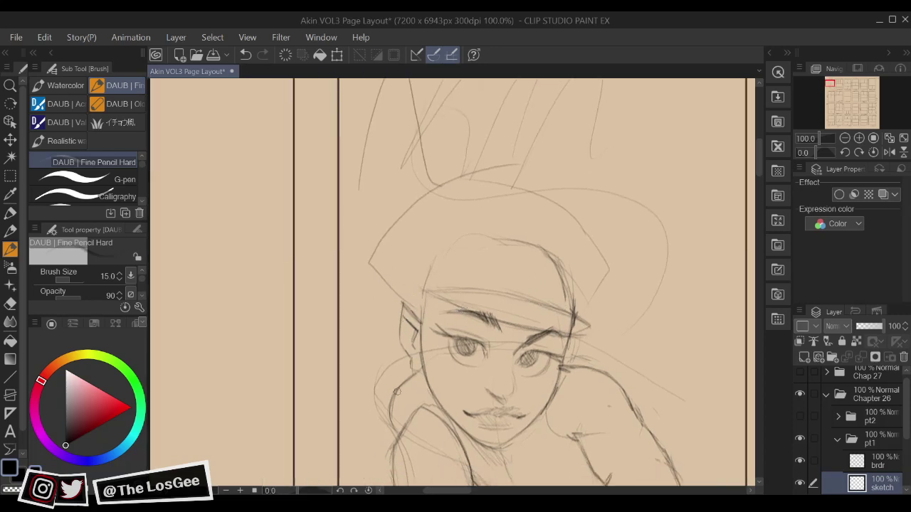
drag(508, 244, 509, 246)
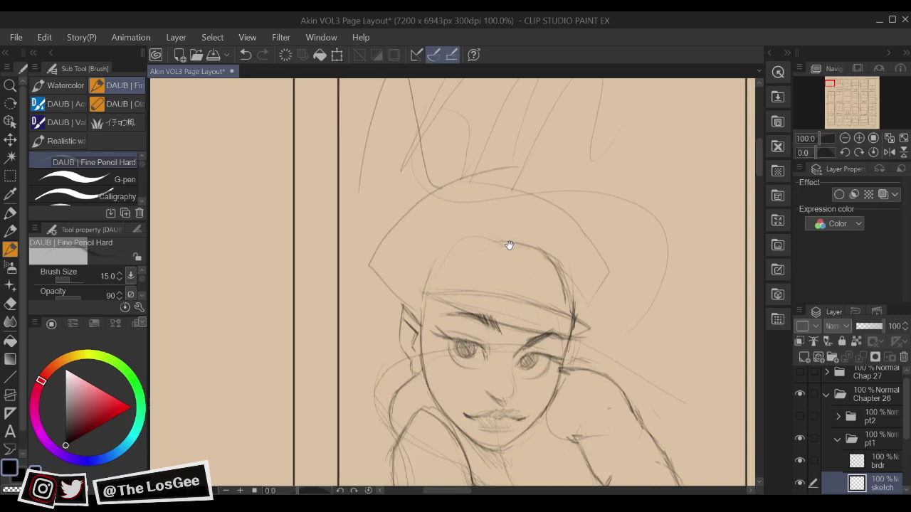
Add a short vertical guide line over the hat band and dark strokes at both ends of the band
drag(471, 272, 467, 296)
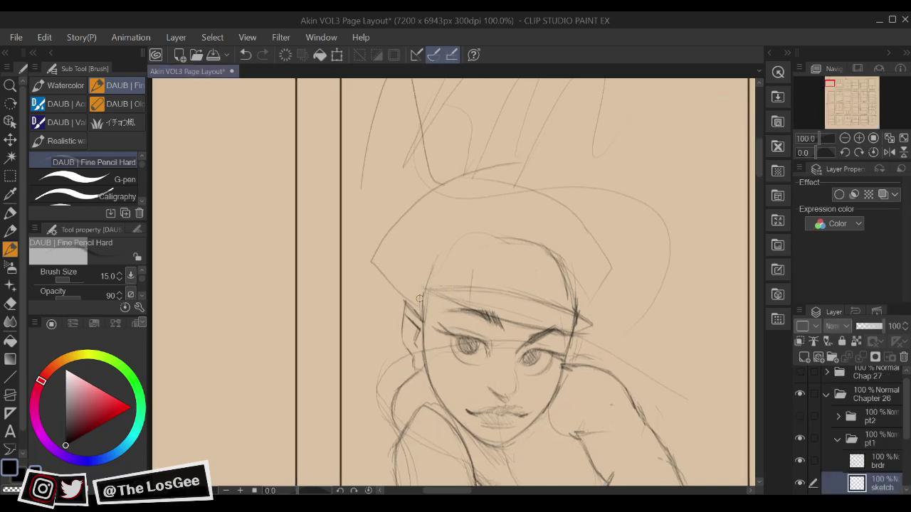
mouse_move(420, 299)
mouse_down()
mouse_move(418, 323)
mouse_move(418, 295)
mouse_up()
drag(593, 308, 590, 328)
drag(461, 378, 460, 399)
Using the magical girl character sheet as reference, darken the hat's outline and add a curved stroke outside its right-hand corner
click(771, 108)
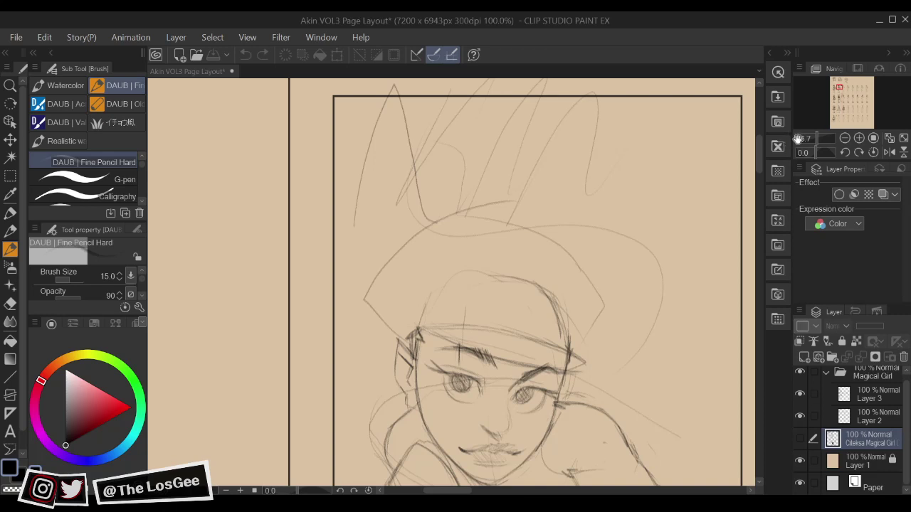
drag(362, 289, 397, 326)
mouse_move(385, 247)
mouse_down()
mouse_move(444, 206)
mouse_move(568, 239)
mouse_move(604, 292)
mouse_up()
mouse_move(563, 237)
mouse_down()
mouse_move(609, 306)
mouse_move(574, 342)
mouse_move(624, 299)
mouse_up()
mouse_move(597, 266)
mouse_down()
mouse_move(560, 242)
mouse_move(552, 267)
mouse_up()
drag(434, 285, 471, 308)
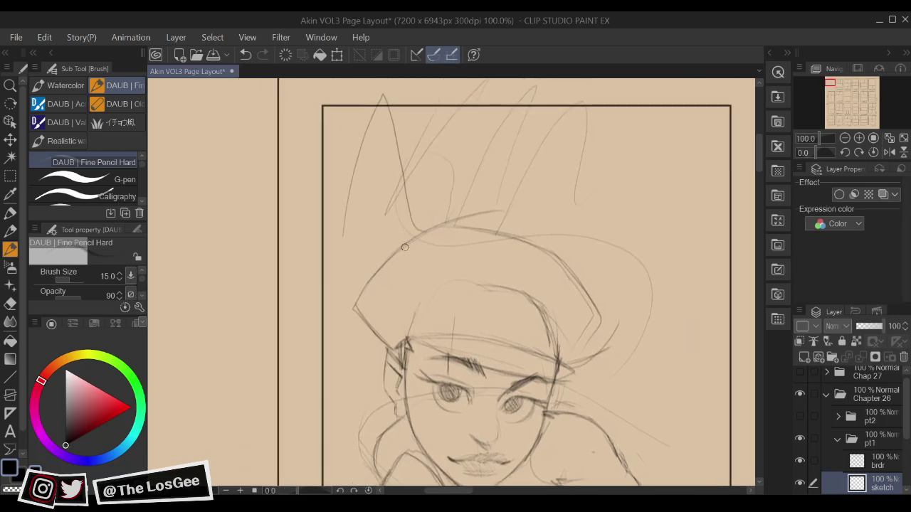
click(439, 240)
drag(528, 277, 521, 275)
Reinforce the right-hand end of the hat band in mirrored view, fill the band with diagonal hatching and darken its upper edge
key(h)
drag(508, 342, 605, 313)
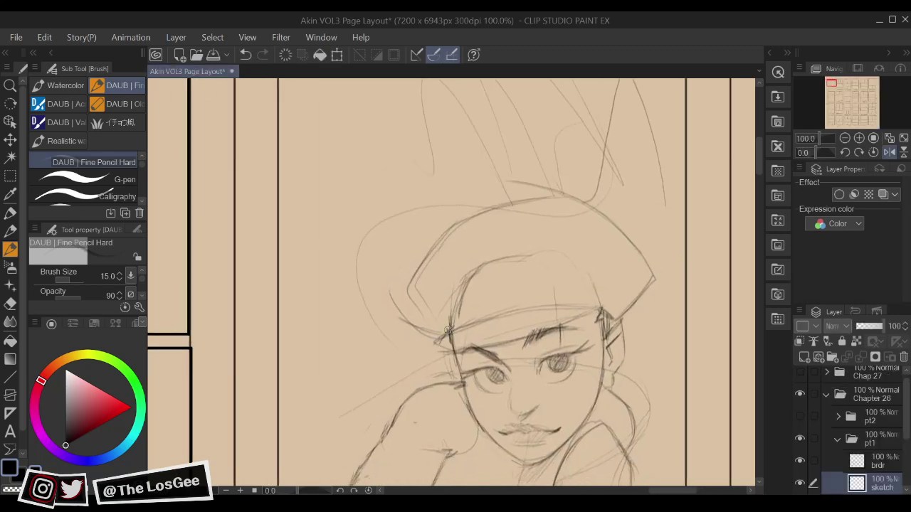
key(h)
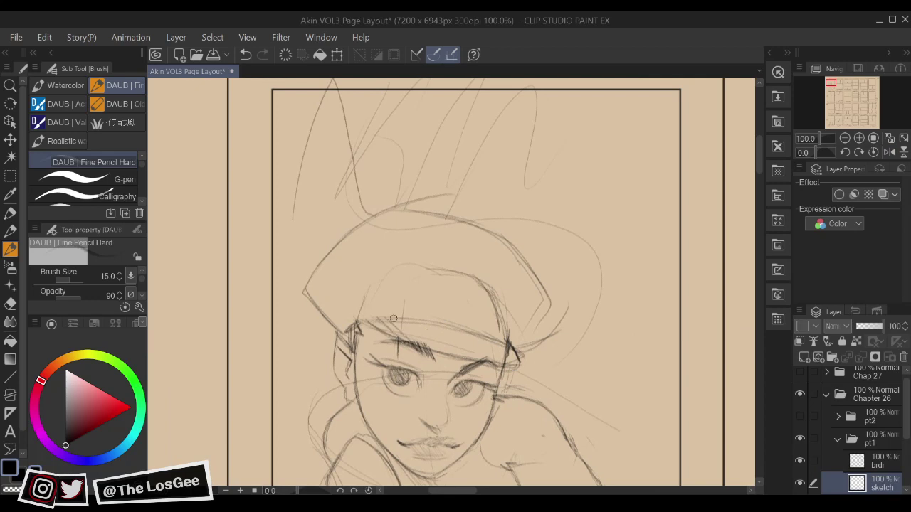
drag(393, 319, 518, 368)
drag(426, 342, 484, 358)
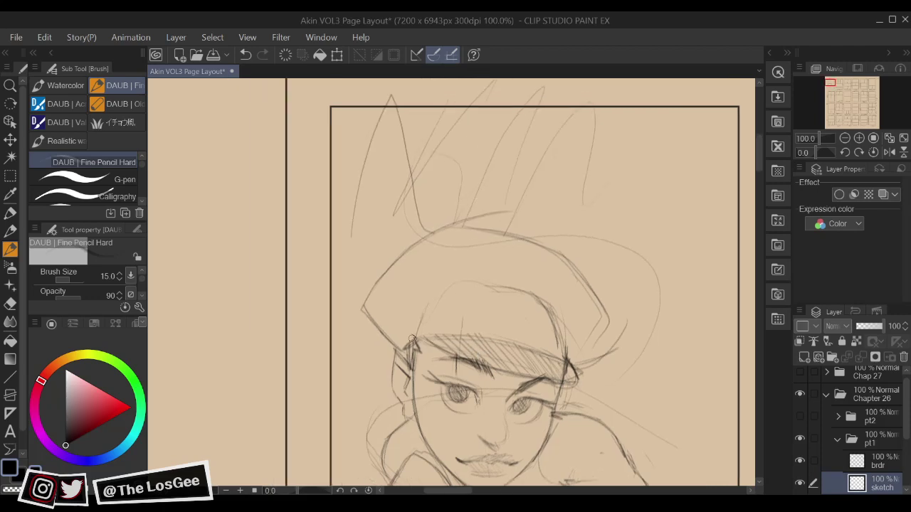
drag(412, 338, 522, 342)
Erase the hat's pointed side corners and redraw them as softer, rounded contours joining the band, checking the shape in mirrored view
drag(577, 375, 616, 385)
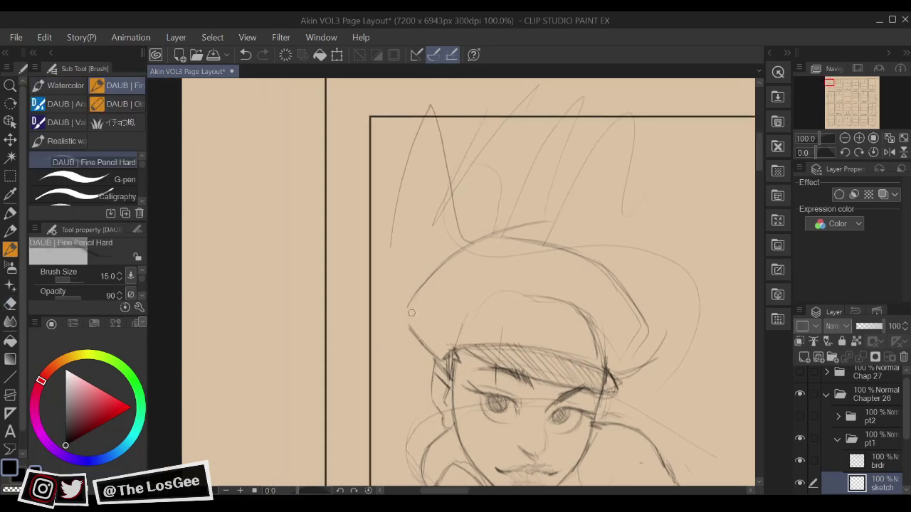
key(h)
mouse_move(528, 331)
mouse_down()
mouse_move(561, 299)
mouse_move(637, 308)
mouse_up()
key(e)
mouse_move(350, 341)
mouse_down()
mouse_move(349, 319)
mouse_move(392, 354)
mouse_move(385, 349)
mouse_up()
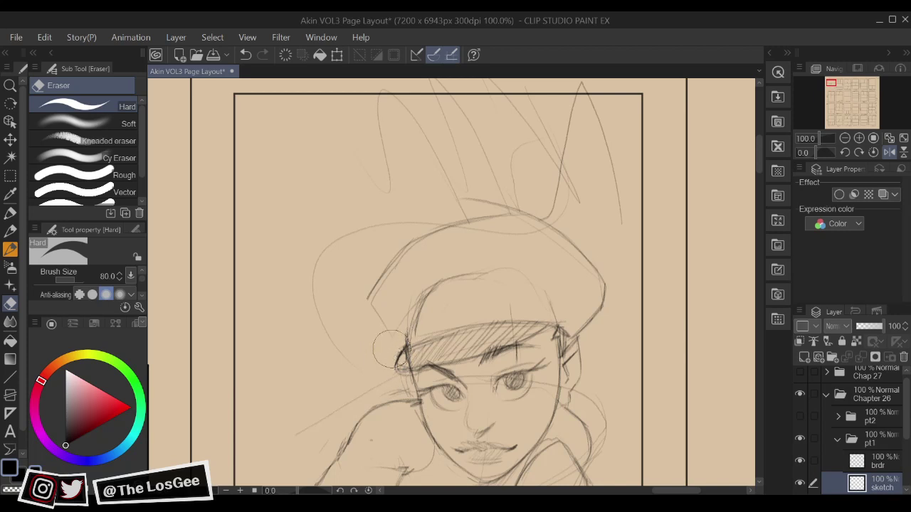
key(b)
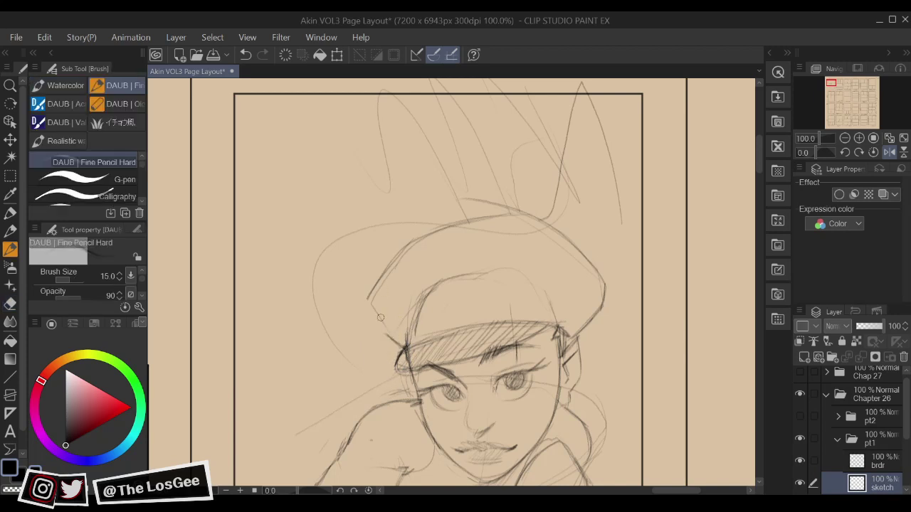
key(e)
mouse_move(374, 281)
mouse_down()
mouse_move(385, 277)
mouse_move(379, 302)
mouse_up()
key(b)
mouse_move(403, 259)
mouse_down()
mouse_move(378, 307)
mouse_move(385, 338)
mouse_up()
key(h)
drag(433, 285, 503, 313)
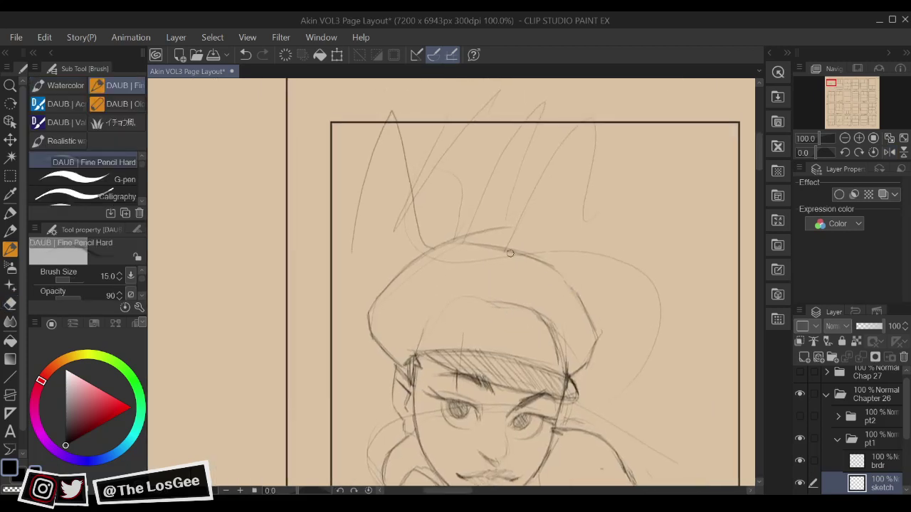
Erase the upper left outline of the hat's crown and redraw it as a smoother, lower curve
key(e)
mouse_move(491, 235)
mouse_down()
mouse_move(410, 245)
mouse_move(384, 285)
mouse_up()
drag(420, 261, 454, 242)
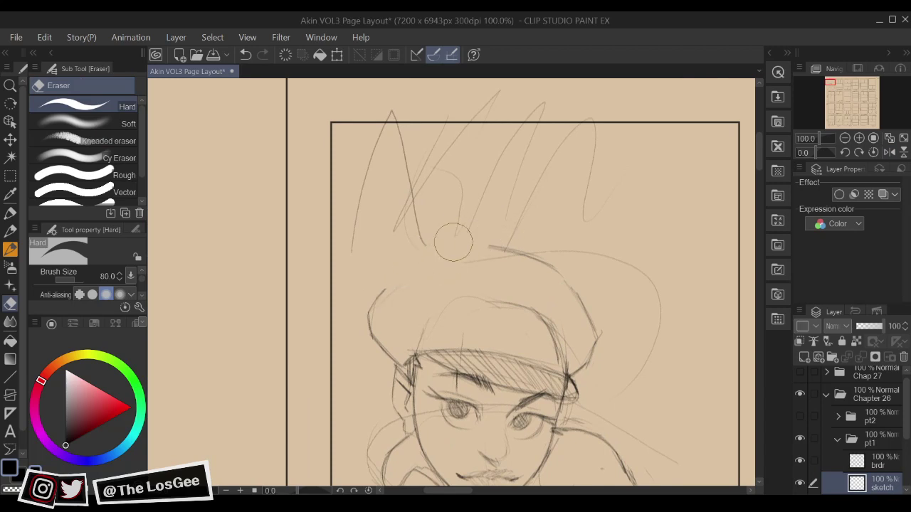
drag(376, 292, 375, 301)
key(b)
key(e)
key(b)
mouse_move(374, 338)
mouse_down()
mouse_move(392, 297)
mouse_move(463, 265)
mouse_up()
key(ctrl+z)
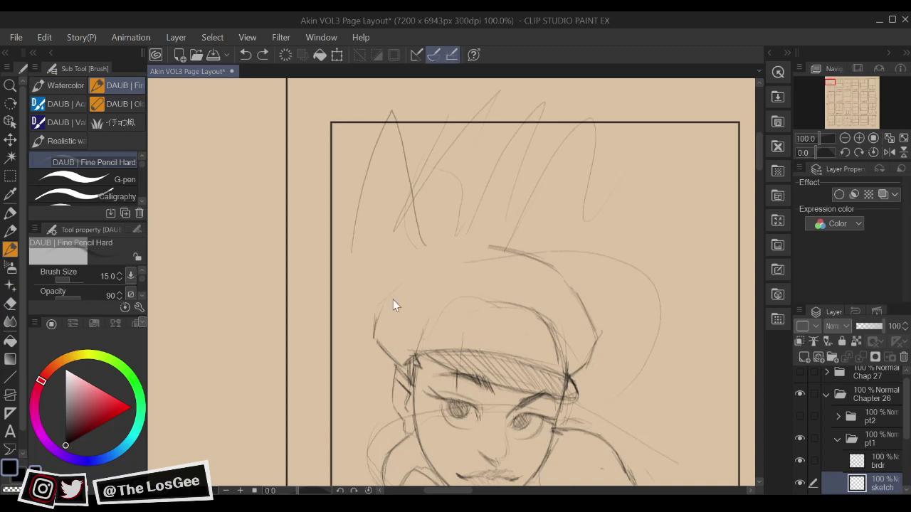
mouse_move(378, 314)
mouse_down()
mouse_move(399, 289)
mouse_move(519, 265)
mouse_up()
scroll(582, 275, down, 2)
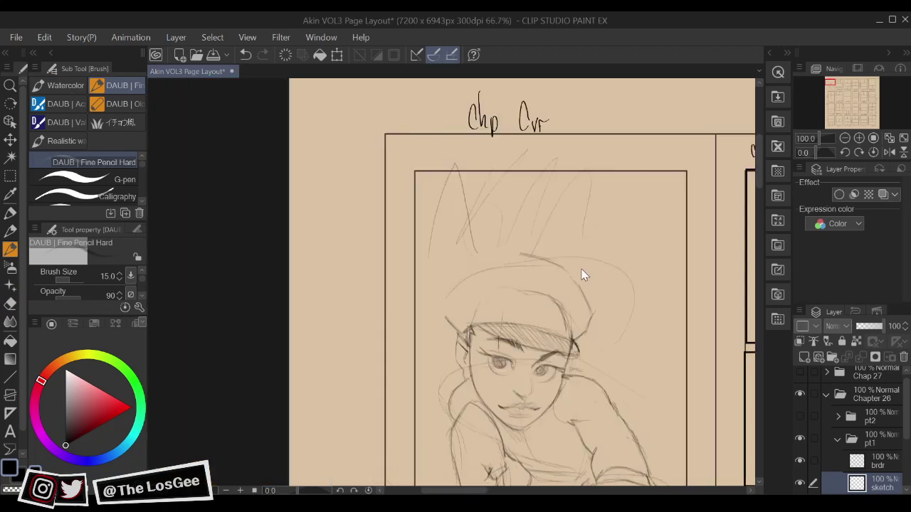
Erase and redraw the upper right of the hat's crown outline, adding a small flattened oval at its peak
scroll(582, 275, up, 1)
key(e)
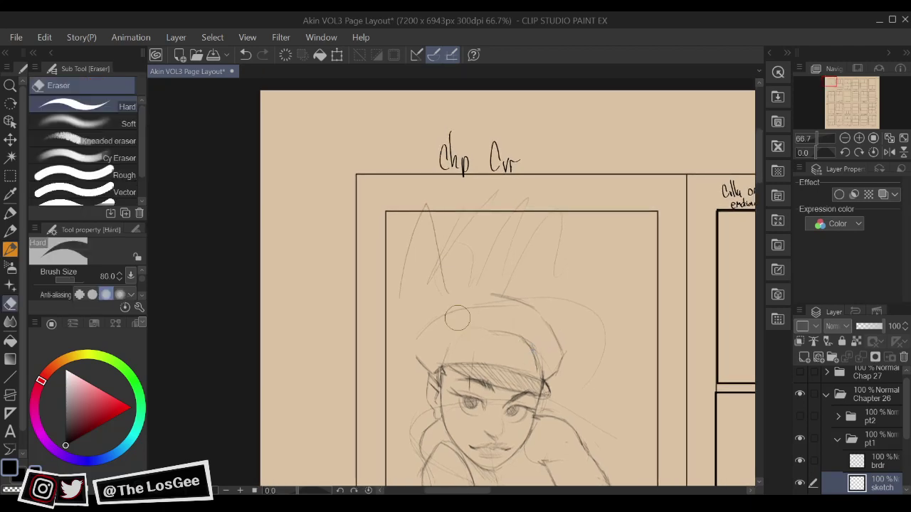
mouse_move(541, 322)
mouse_down()
mouse_move(482, 270)
mouse_move(512, 298)
mouse_up()
key(p)
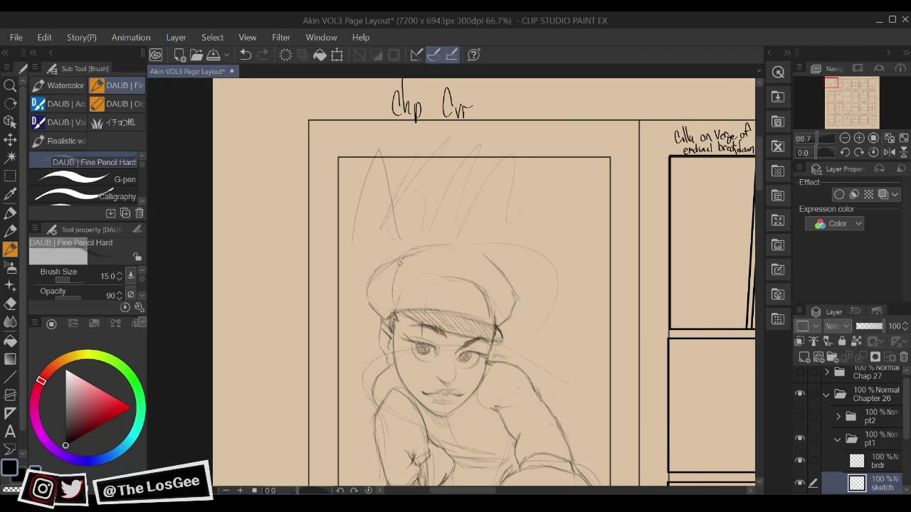
mouse_move(425, 250)
mouse_down()
mouse_move(493, 265)
mouse_move(465, 249)
mouse_up()
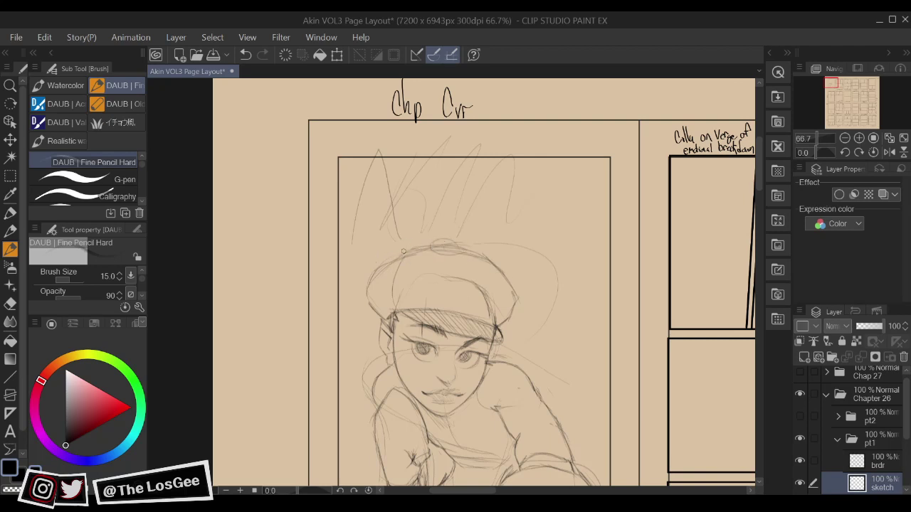
Sketch a pointed ear on the hat's left side, then add short seam strokes and a small triangular emblem on its front
drag(368, 256, 390, 241)
drag(387, 280, 404, 262)
drag(478, 295, 481, 304)
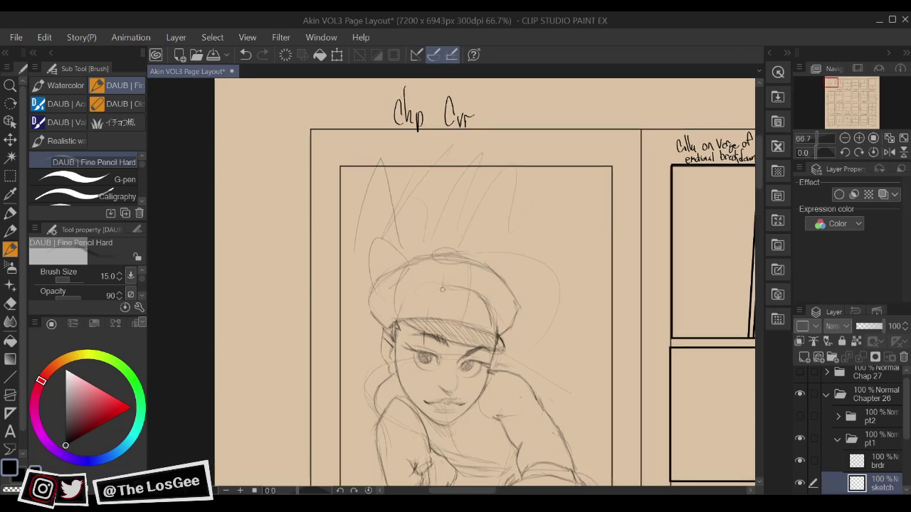
mouse_move(442, 289)
mouse_down()
mouse_move(445, 271)
mouse_move(446, 293)
mouse_move(492, 301)
mouse_up()
mouse_move(533, 247)
mouse_down()
mouse_move(535, 262)
mouse_move(523, 241)
mouse_up()
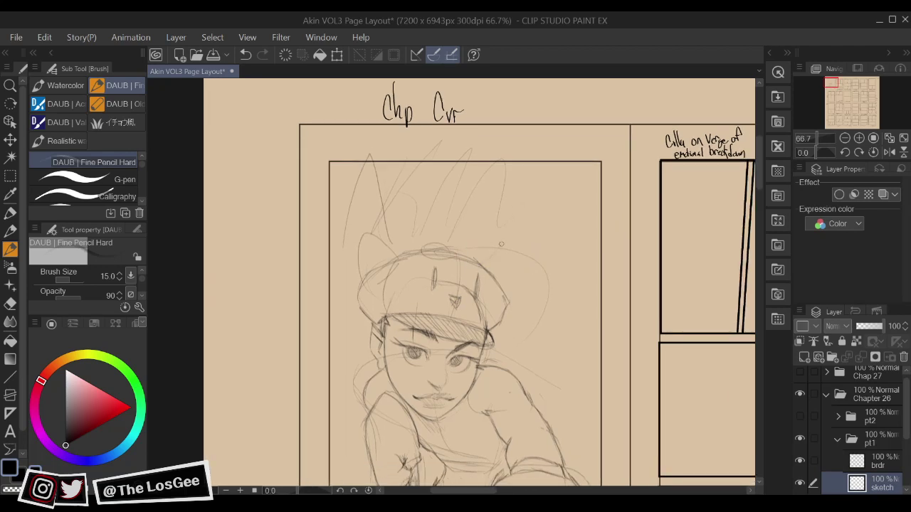
Sketch a folded animal ear on the hat's right side and add inner lines to both ears
mouse_move(479, 267)
mouse_down()
mouse_move(524, 267)
mouse_move(531, 279)
mouse_up()
mouse_move(502, 270)
mouse_down()
mouse_move(522, 244)
mouse_move(508, 283)
mouse_up()
drag(510, 287, 512, 321)
drag(474, 269, 489, 271)
mouse_move(418, 249)
mouse_down()
mouse_move(404, 227)
mouse_move(416, 252)
mouse_move(375, 259)
mouse_move(395, 290)
mouse_move(417, 276)
mouse_up()
mouse_move(533, 283)
mouse_down()
mouse_move(543, 287)
mouse_move(544, 275)
mouse_up()
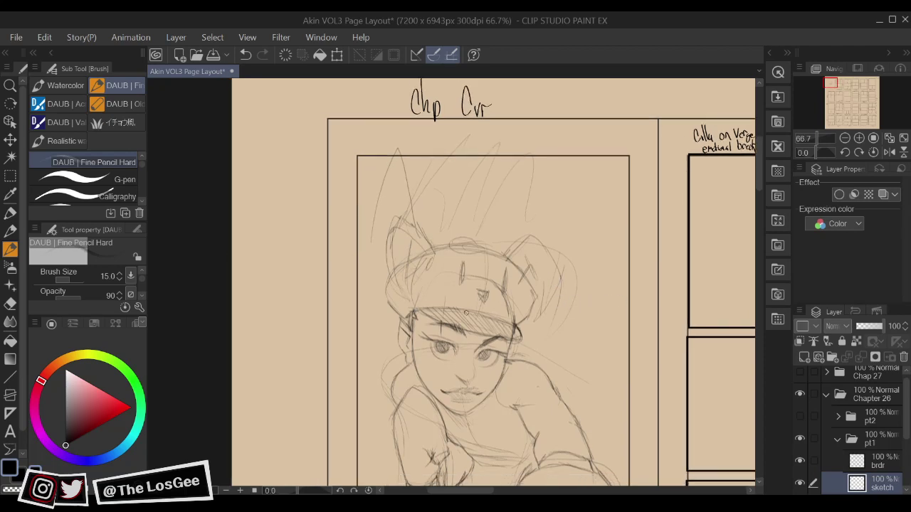
Cross-hatch the left side of the hat and add short dark hair strokes below the ear on that side
drag(393, 266, 396, 307)
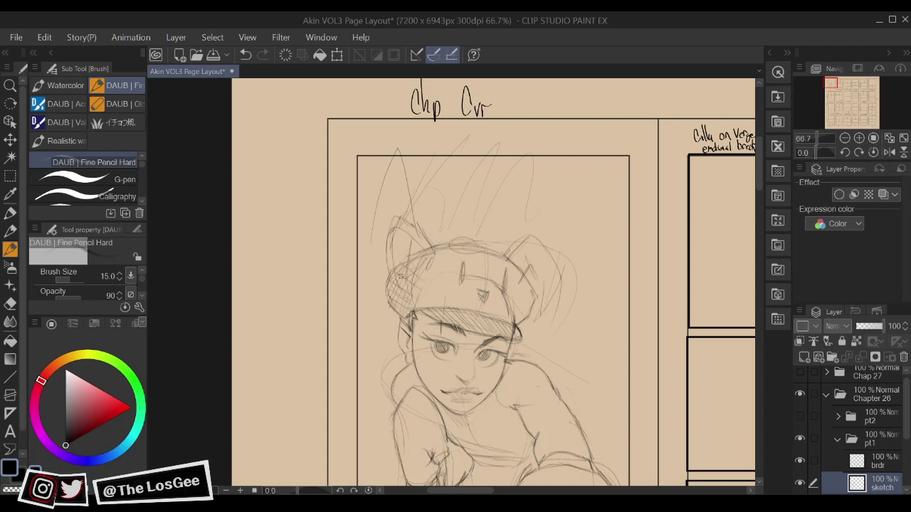
drag(423, 256, 407, 288)
drag(566, 416, 599, 343)
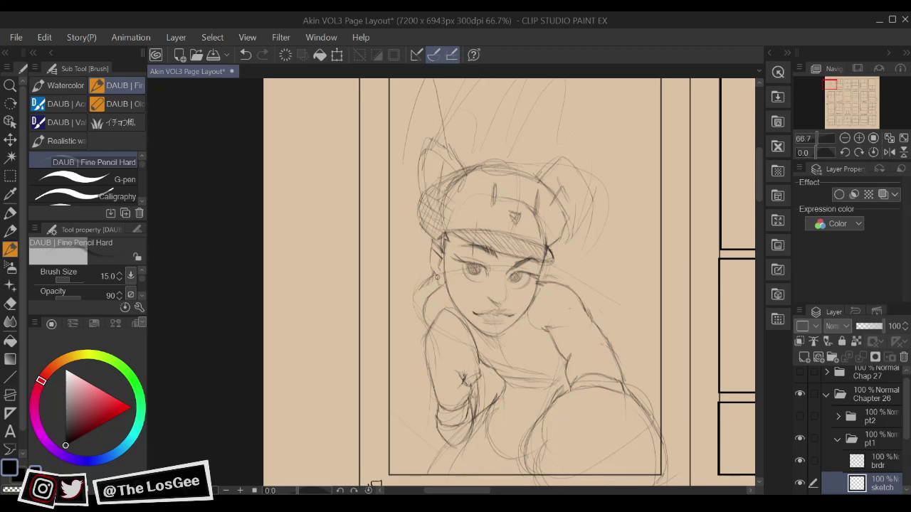
key(ctrl+z)
drag(429, 286, 438, 286)
mouse_move(607, 289)
mouse_down()
mouse_move(591, 316)
mouse_move(555, 315)
mouse_move(549, 357)
mouse_up()
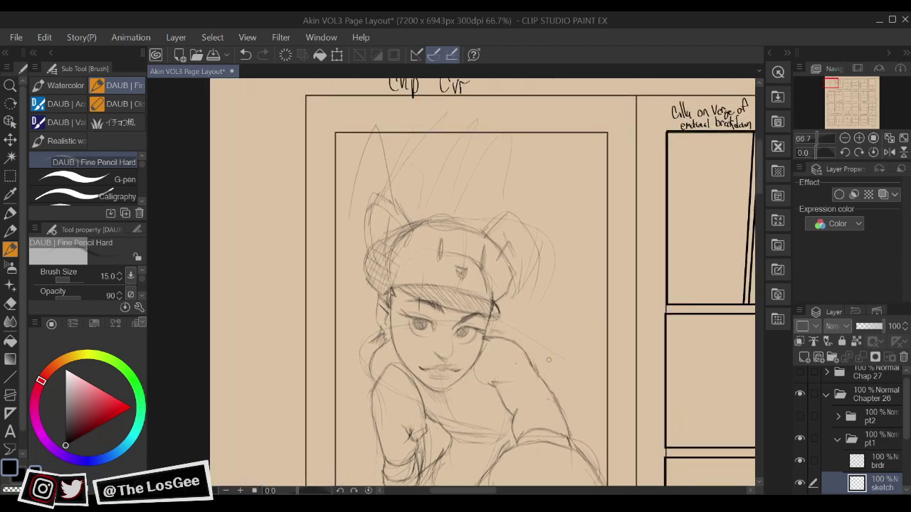
Darken the left eye's iris and reinforce the lashes and eyelid lines of both eyes, checking the face in mirrored view
key(h)
scroll(549, 361, up, 2)
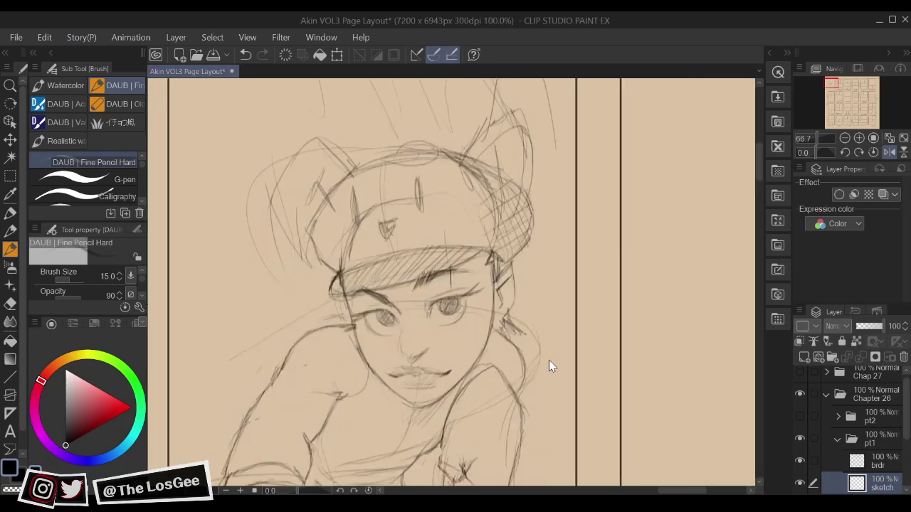
drag(548, 360, 708, 398)
mouse_move(462, 345)
mouse_down()
mouse_move(456, 329)
mouse_move(470, 350)
mouse_move(477, 338)
mouse_up()
key(h)
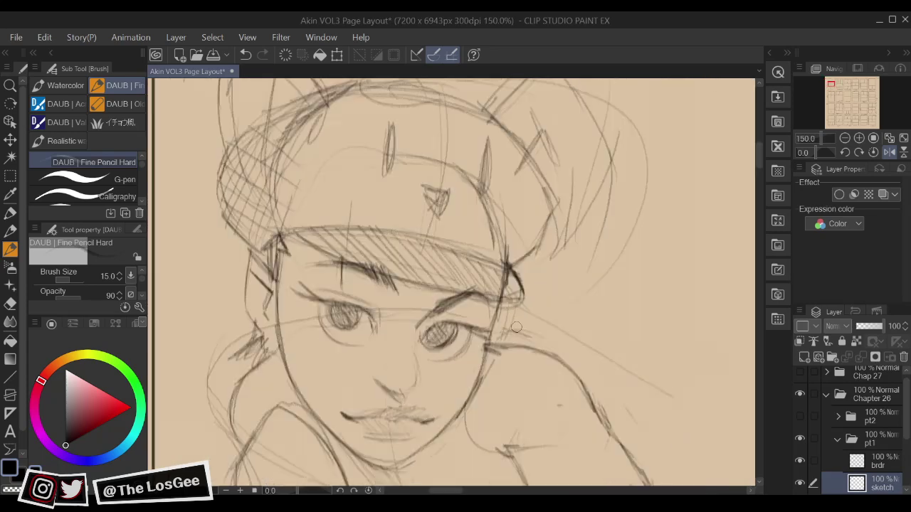
mouse_move(351, 329)
mouse_down()
mouse_move(425, 338)
mouse_move(401, 324)
mouse_move(409, 317)
mouse_move(424, 338)
mouse_move(436, 328)
mouse_move(417, 335)
mouse_move(411, 314)
mouse_move(430, 324)
mouse_move(393, 331)
mouse_move(461, 318)
mouse_move(450, 327)
mouse_up()
mouse_move(545, 353)
mouse_down()
mouse_move(476, 329)
mouse_move(521, 321)
mouse_move(488, 313)
mouse_up()
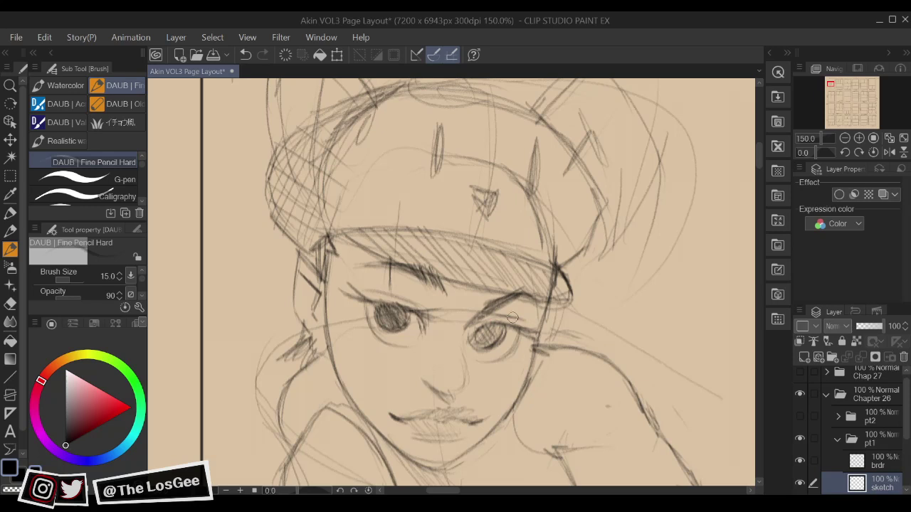
drag(371, 288, 424, 309)
mouse_move(514, 325)
mouse_down()
mouse_move(529, 331)
mouse_move(555, 318)
mouse_up()
key(h)
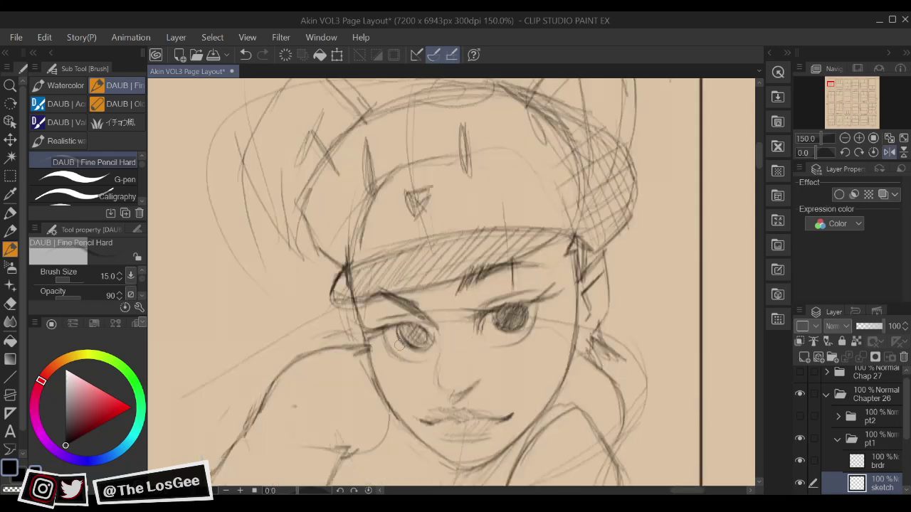
Strengthen the nose's bridge and tip contours, comparing the face in normal and mirrored view
key(h)
mouse_move(403, 354)
mouse_down()
mouse_move(500, 338)
mouse_move(491, 359)
mouse_move(580, 360)
mouse_up()
key(h)
key(h)
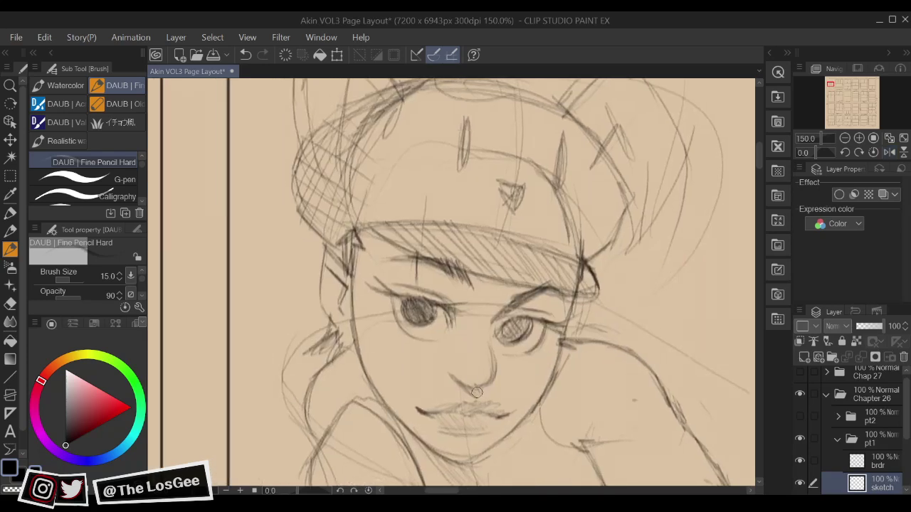
mouse_move(486, 413)
mouse_down()
mouse_move(492, 372)
mouse_move(446, 372)
mouse_move(538, 357)
mouse_up()
key(h)
key(h)
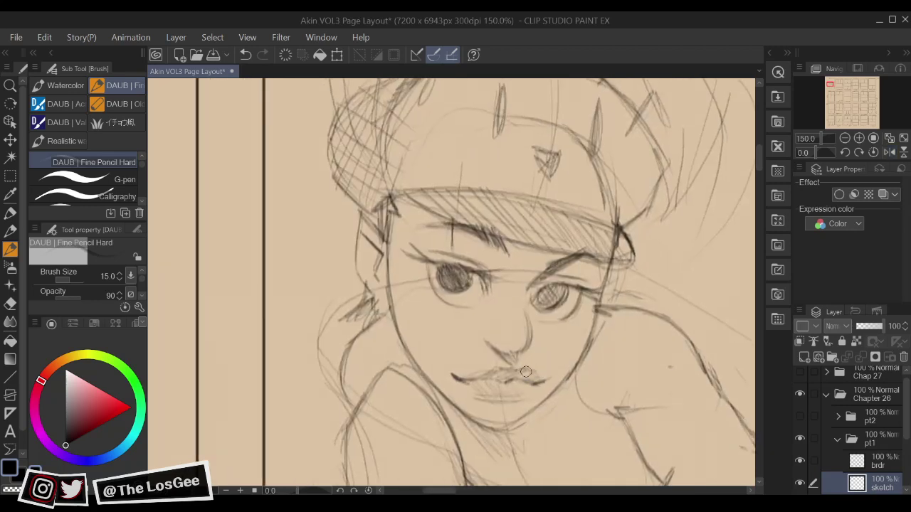
Clean up the mouth and redraw it with fuller upper and lower lips, checking the result in mirrored view
key(e)
key(b)
drag(480, 395, 521, 397)
key(h)
key(h)
scroll(579, 422, down, 1)
scroll(579, 421, down, 1)
scroll(578, 421, up, 1)
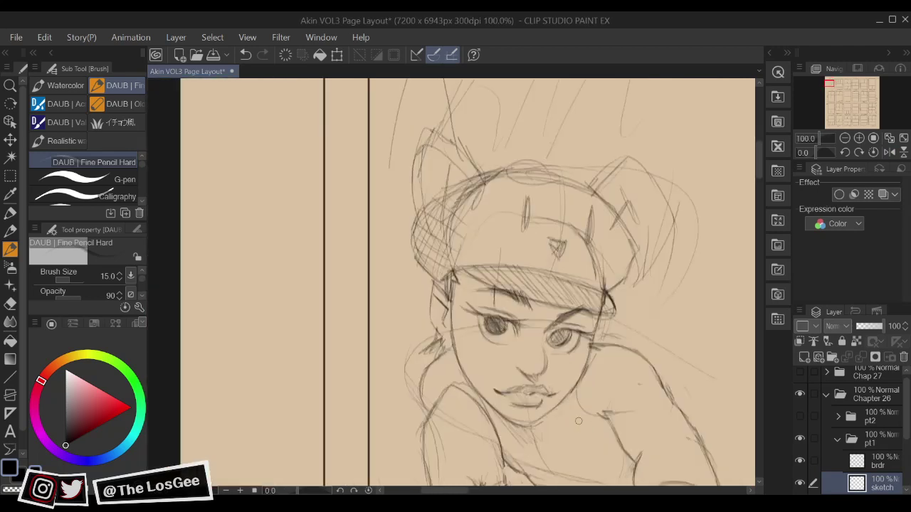
Darken the right eye's iris and add light hatching to both cheeks and beside the nose
drag(585, 314, 564, 272)
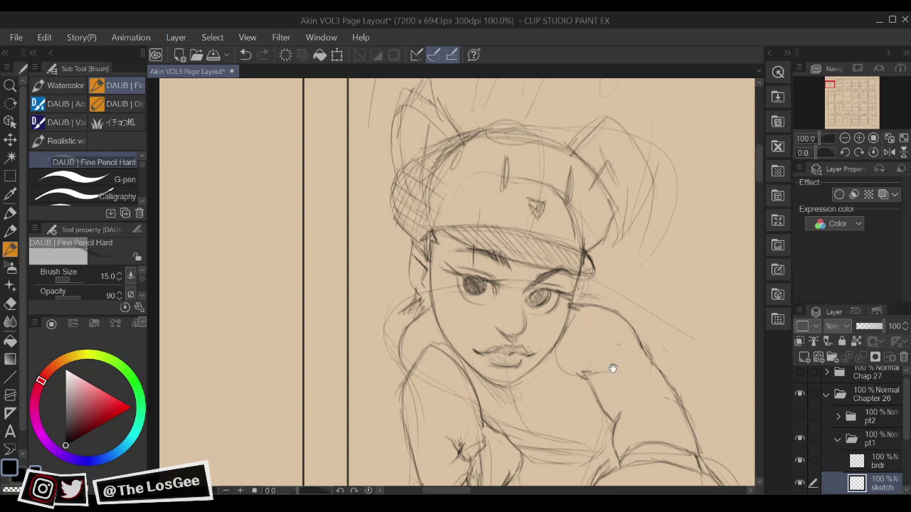
mouse_move(670, 375)
mouse_down()
mouse_move(602, 347)
mouse_move(630, 426)
mouse_up()
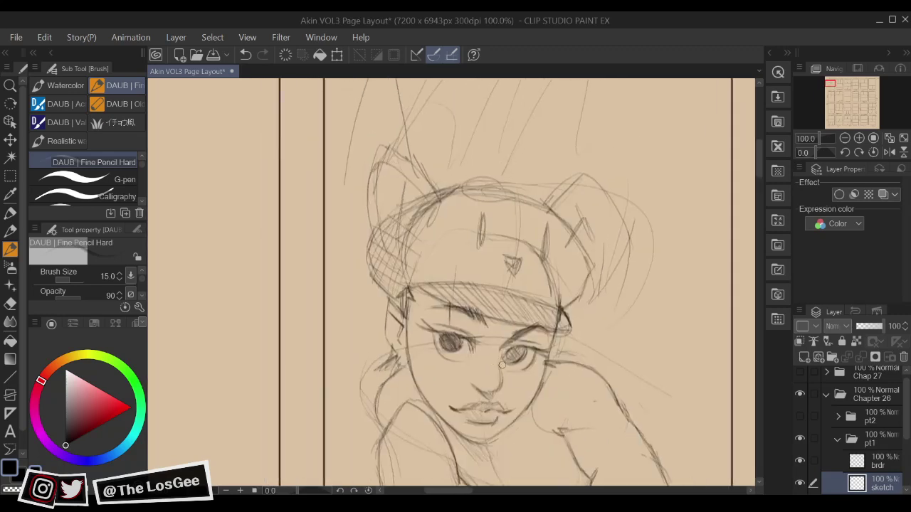
mouse_move(507, 359)
mouse_down()
mouse_move(507, 351)
mouse_move(540, 346)
mouse_move(507, 357)
mouse_up()
drag(549, 281, 544, 276)
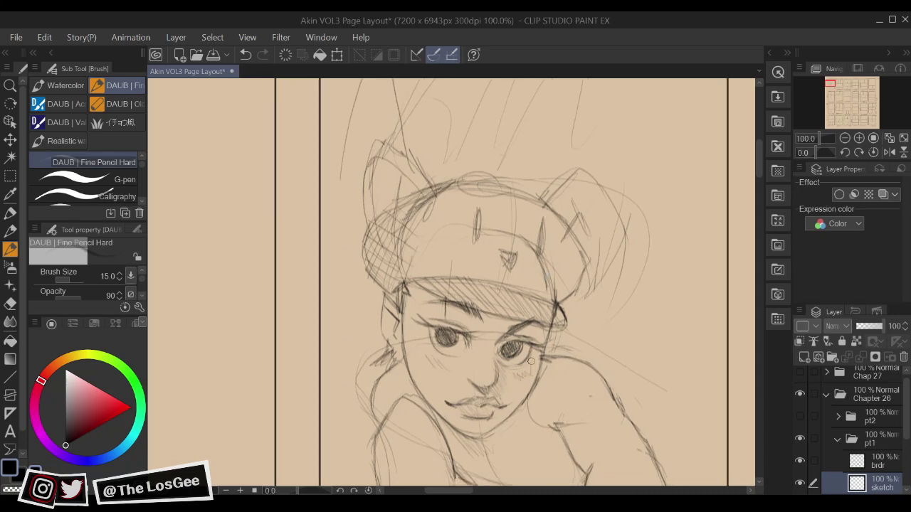
scroll(553, 350, down, 2)
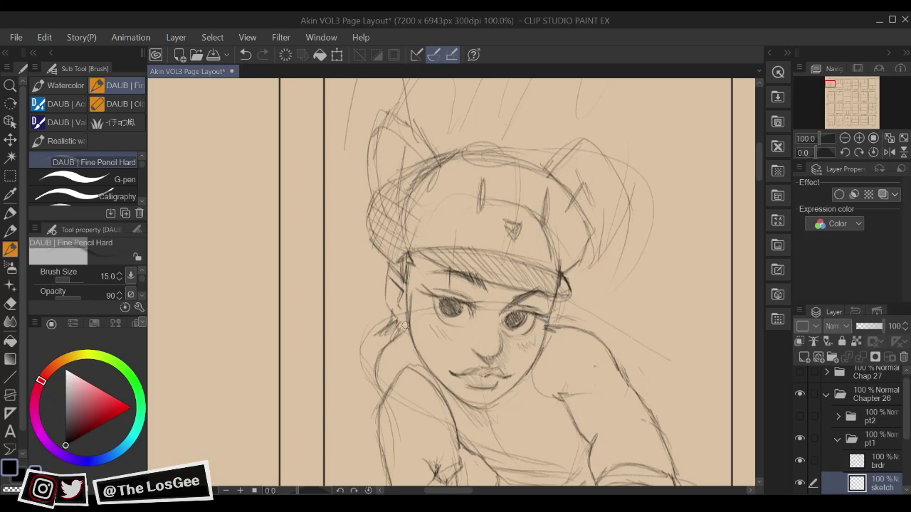
In mirrored view, erase the rough lines where the face meets the ear and redraw the face's edge below the hat
key(h)
key(e)
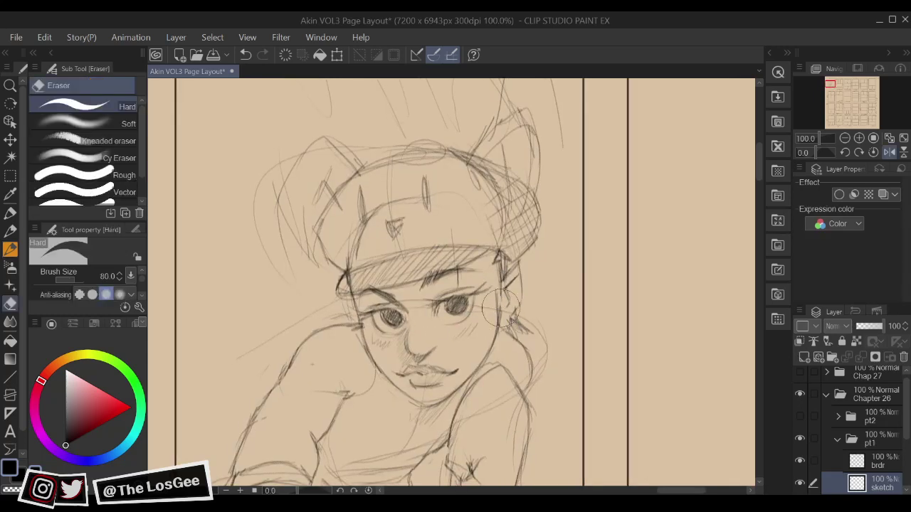
key(p)
drag(501, 268, 503, 296)
key(e)
key(p)
key(h)
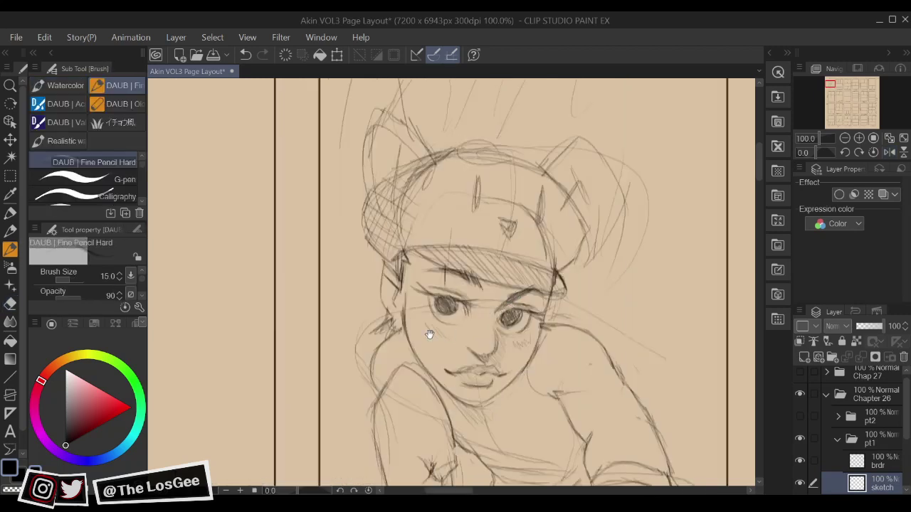
Add light contour strokes under the chin and down the middle of the torso
mouse_move(566, 342)
mouse_down()
mouse_move(575, 283)
mouse_move(535, 299)
mouse_up()
drag(568, 359, 566, 358)
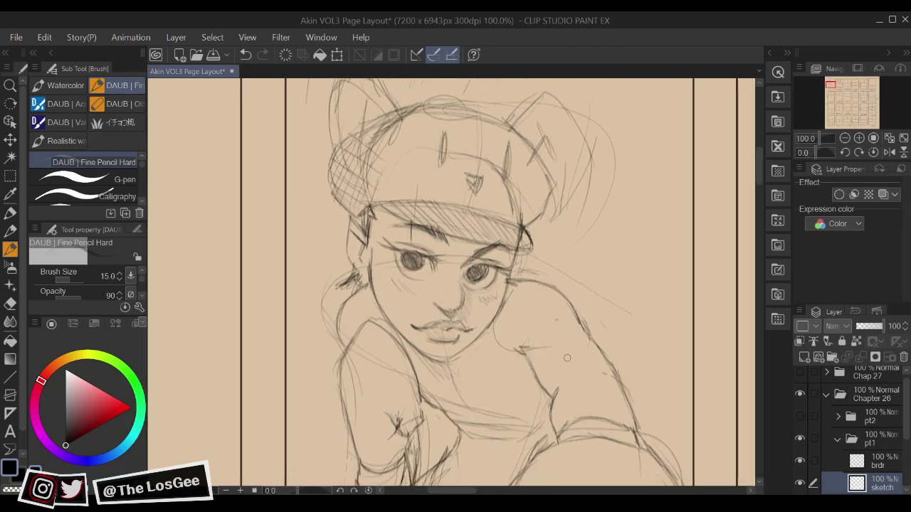
mouse_move(488, 362)
mouse_down()
mouse_move(474, 344)
mouse_move(483, 345)
mouse_up()
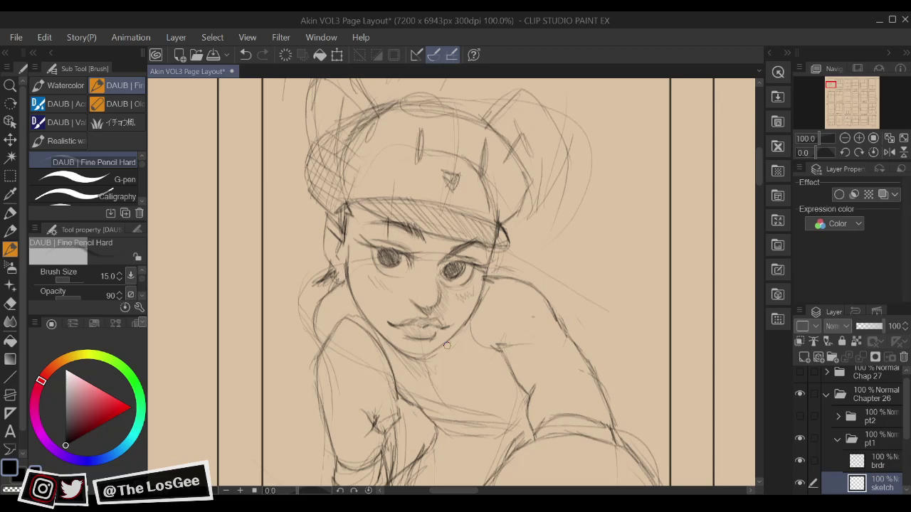
drag(486, 362, 492, 349)
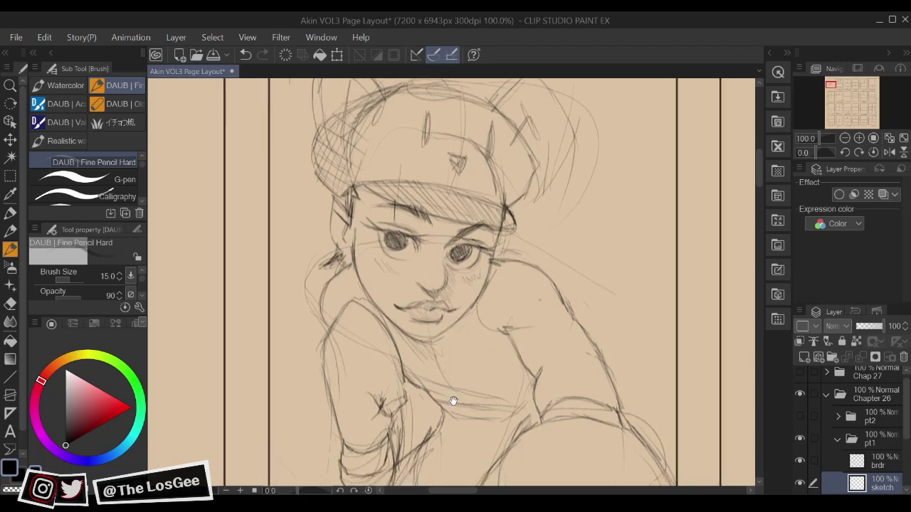
mouse_move(432, 388)
mouse_down()
mouse_move(421, 381)
mouse_move(396, 395)
mouse_move(441, 383)
mouse_move(445, 416)
mouse_up()
drag(445, 442, 441, 365)
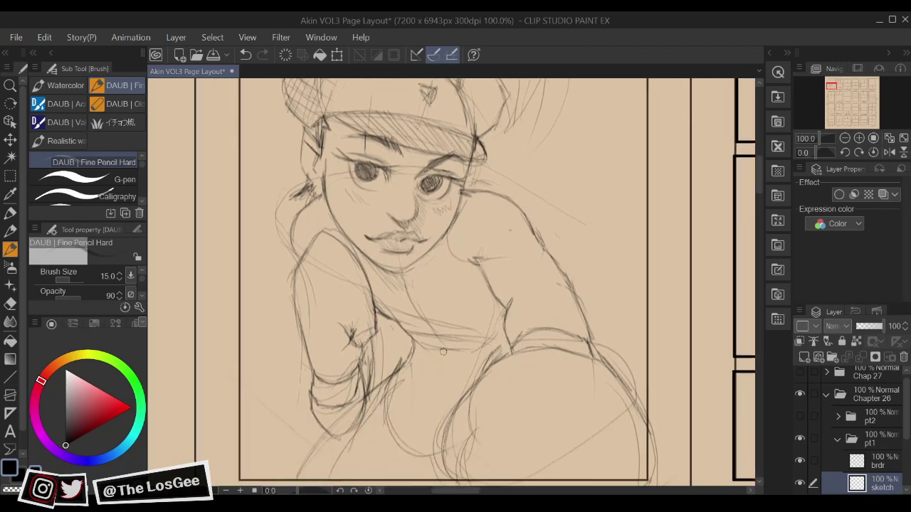
drag(416, 445, 455, 377)
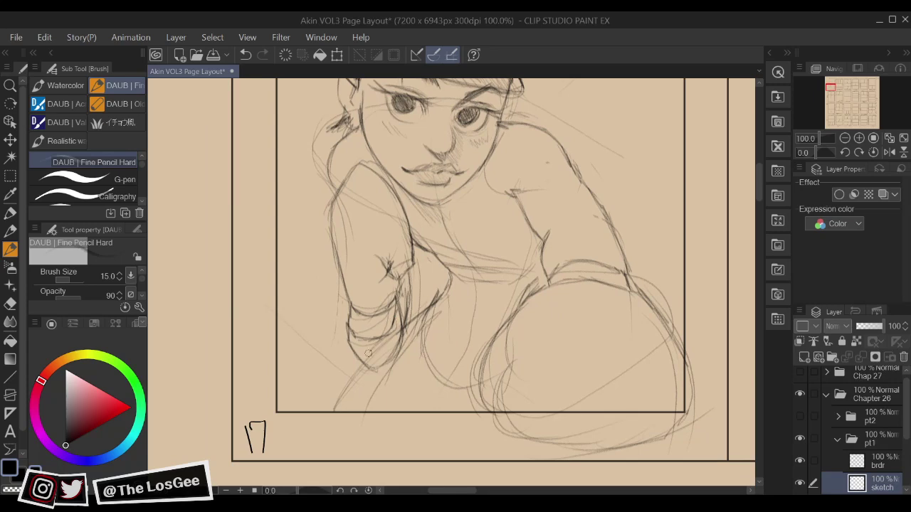
drag(411, 411, 494, 428)
mouse_move(657, 346)
mouse_down()
mouse_move(596, 451)
mouse_move(565, 398)
mouse_up()
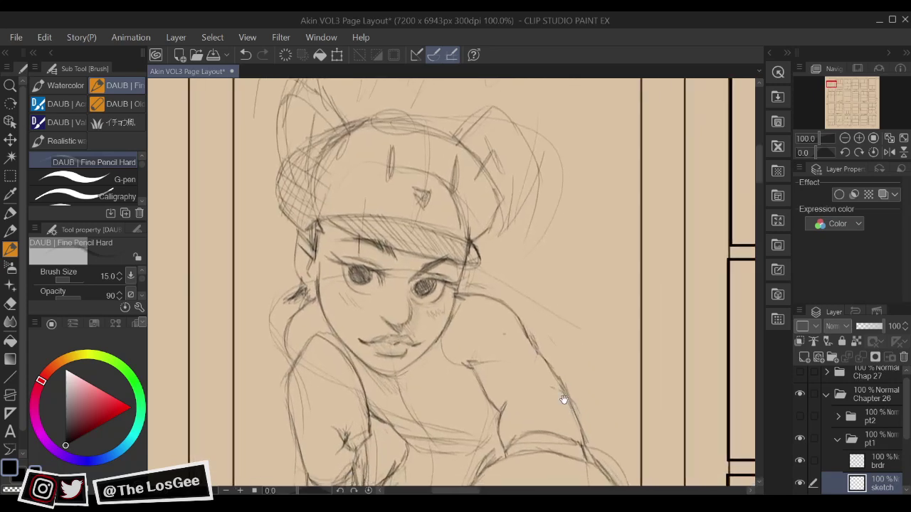
mouse_move(486, 428)
mouse_down()
mouse_move(479, 419)
mouse_move(570, 372)
mouse_move(543, 411)
mouse_move(500, 408)
mouse_up()
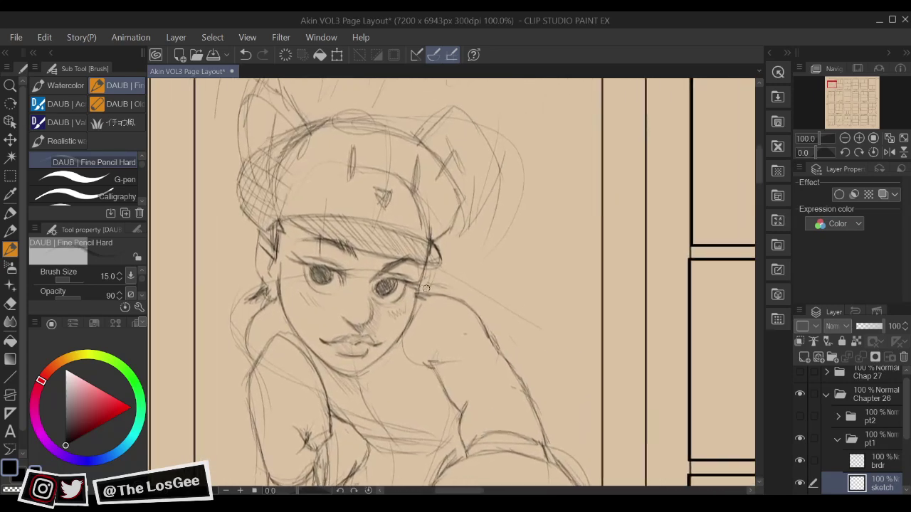
Sketch long, flowing curves sweeping out from behind the head and shoulder toward the frame's edge
mouse_move(442, 254)
mouse_down()
mouse_move(548, 240)
mouse_move(640, 183)
mouse_up()
drag(571, 292, 562, 268)
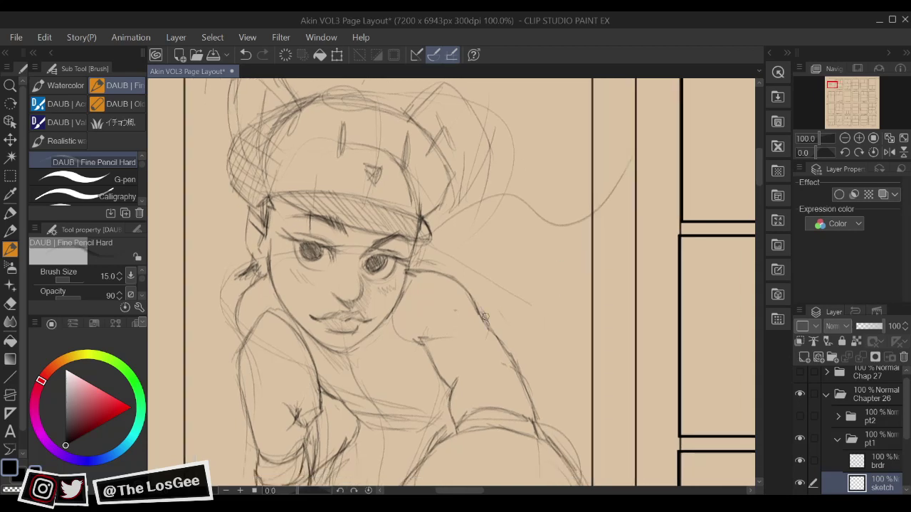
drag(485, 318, 557, 275)
drag(530, 344, 573, 226)
drag(572, 295, 635, 299)
drag(408, 407, 411, 411)
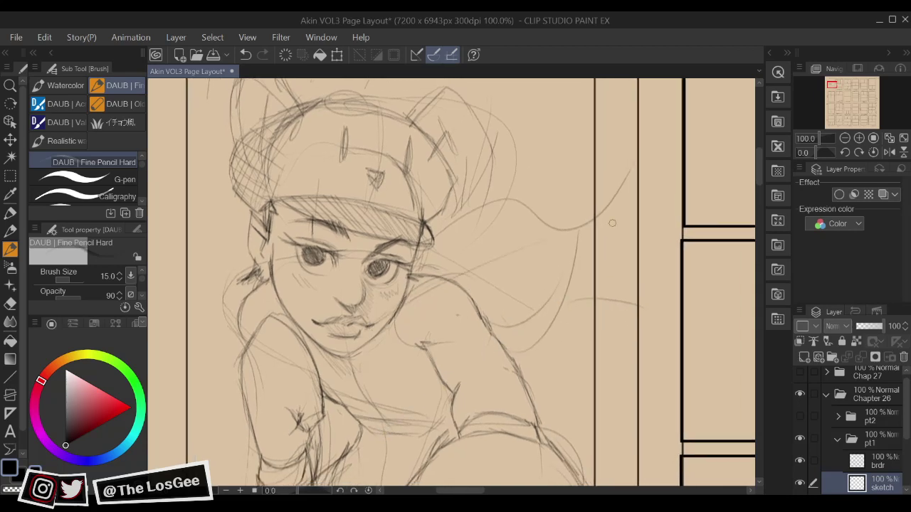
drag(504, 324, 478, 313)
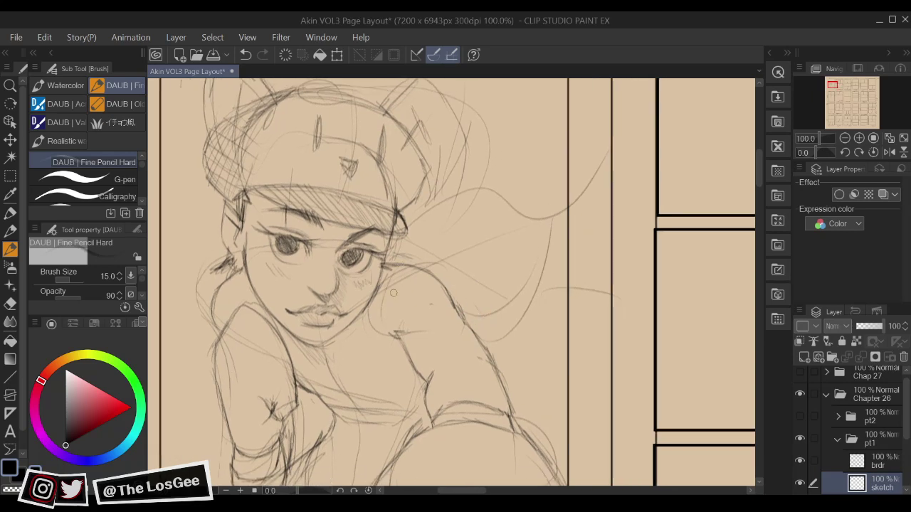
Define the rounded shoulder and draw a double-lined sleeve band across the upper arm beside the face
mouse_move(395, 269)
mouse_down()
mouse_move(399, 336)
mouse_move(467, 325)
mouse_up()
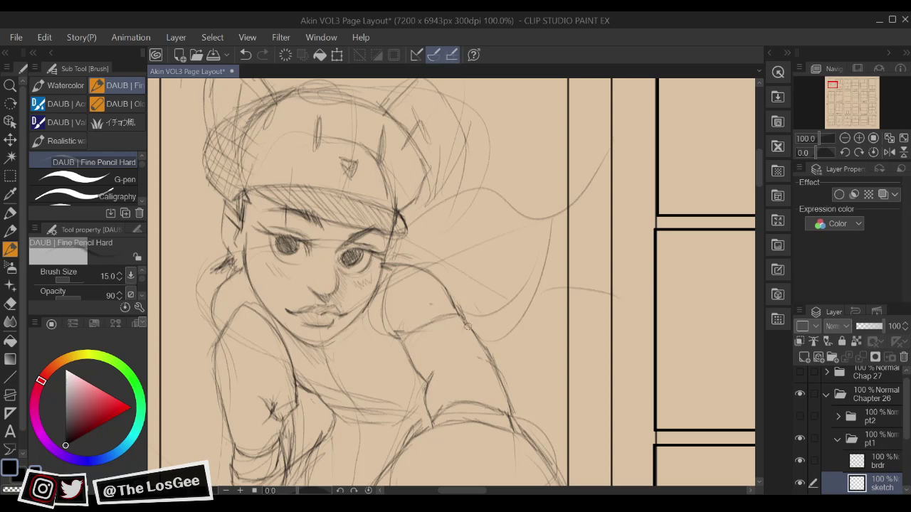
mouse_move(399, 342)
mouse_down()
mouse_move(443, 319)
mouse_move(447, 331)
mouse_move(437, 318)
mouse_move(449, 315)
mouse_move(413, 338)
mouse_move(455, 320)
mouse_move(420, 347)
mouse_move(472, 330)
mouse_up()
mouse_move(412, 355)
mouse_down()
mouse_move(472, 327)
mouse_move(428, 338)
mouse_move(436, 334)
mouse_move(465, 336)
mouse_up()
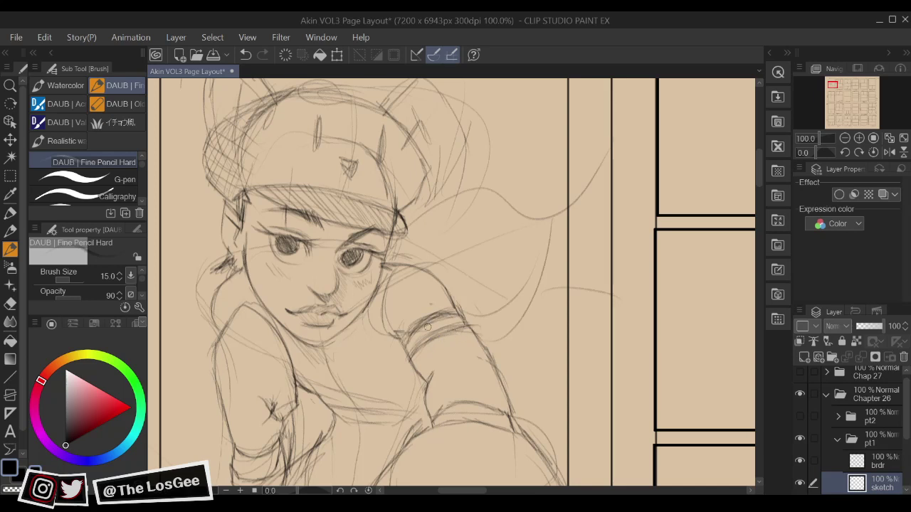
drag(457, 288, 466, 294)
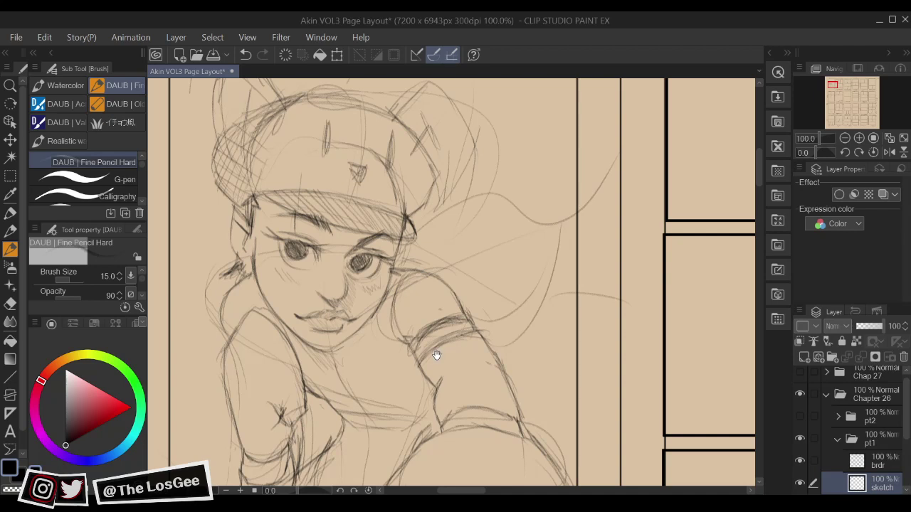
Shape the puffed sleeve above the arm band with darker contours and short gathered fold strokes
mouse_move(507, 269)
mouse_down()
mouse_move(526, 241)
mouse_move(565, 255)
mouse_up()
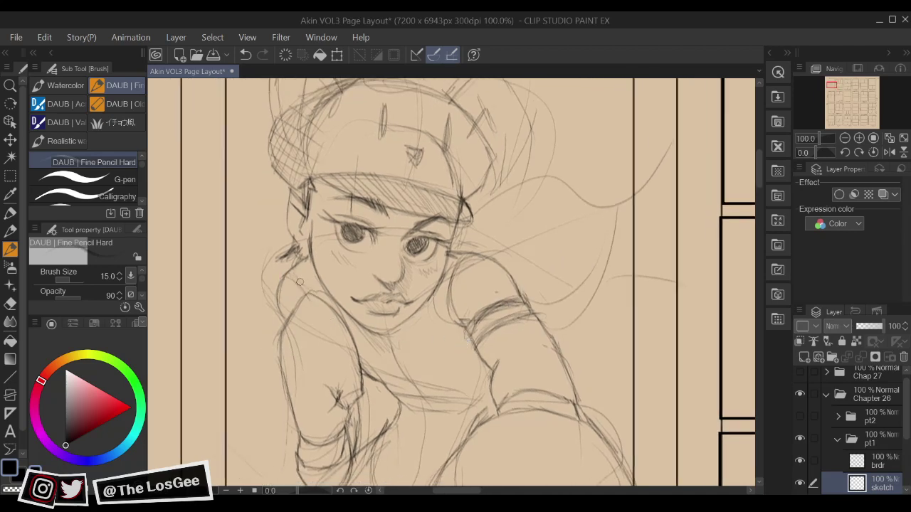
mouse_move(484, 419)
mouse_down()
mouse_move(505, 409)
mouse_move(484, 356)
mouse_move(498, 332)
mouse_up()
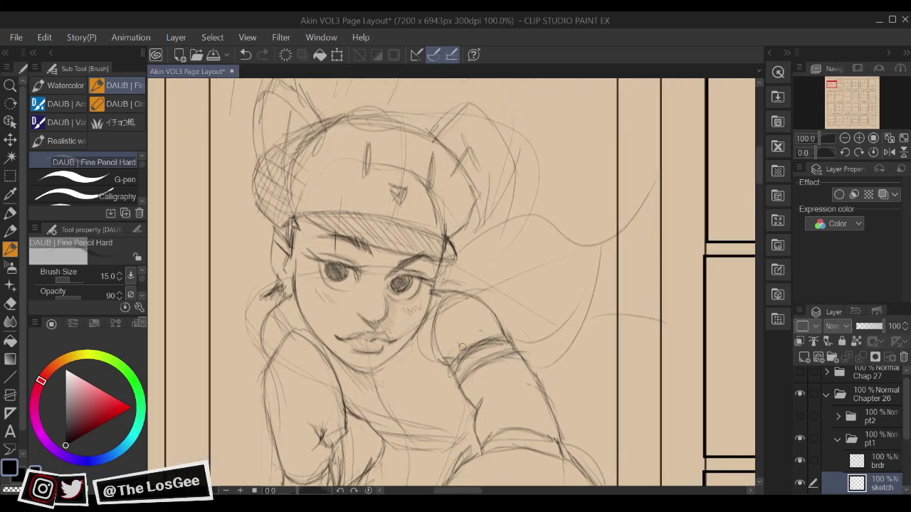
mouse_move(462, 347)
mouse_down()
mouse_move(457, 333)
mouse_move(496, 312)
mouse_move(488, 304)
mouse_move(501, 313)
mouse_move(502, 333)
mouse_move(503, 321)
mouse_up()
drag(438, 361, 442, 364)
mouse_move(439, 299)
mouse_down()
mouse_move(434, 339)
mouse_move(448, 370)
mouse_up()
drag(522, 419, 541, 317)
mouse_move(463, 412)
mouse_down()
mouse_move(447, 454)
mouse_move(441, 439)
mouse_up()
drag(464, 366, 479, 335)
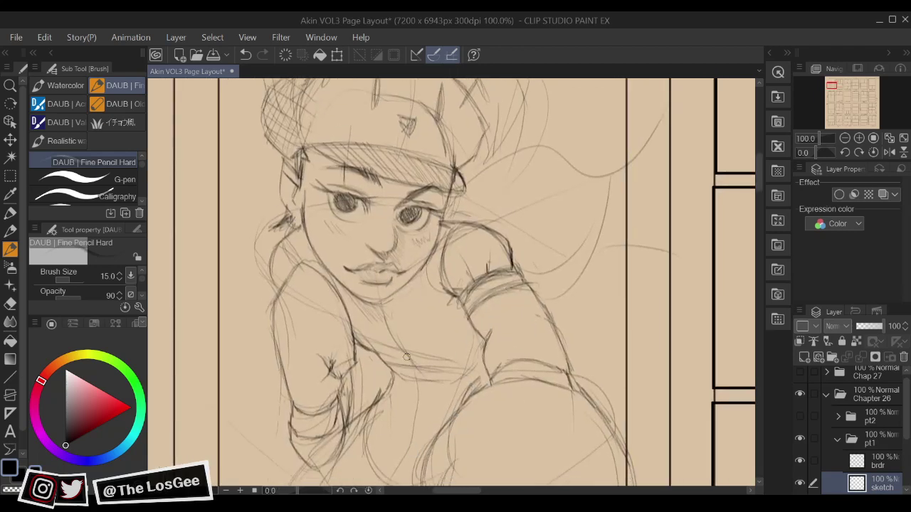
Draw darker curved lines along the waist between the bent arm and the raised thigh
drag(406, 357, 422, 372)
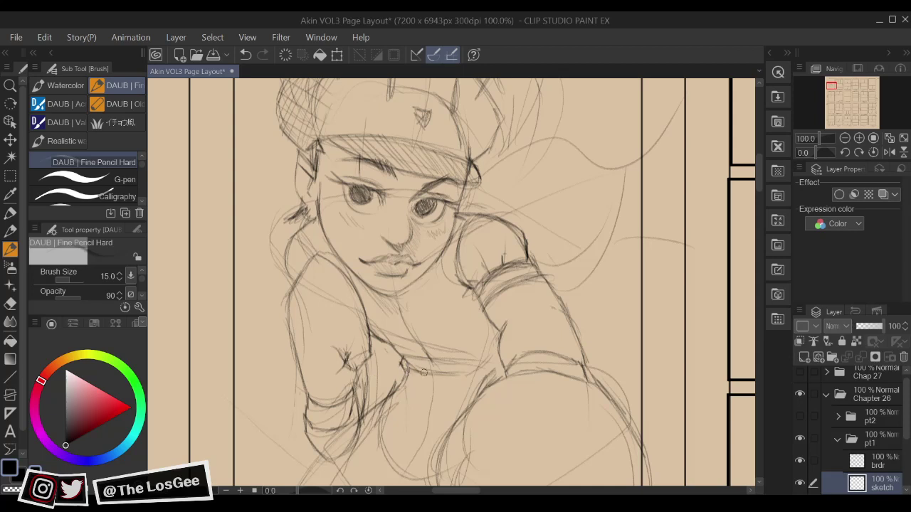
mouse_move(437, 381)
mouse_down()
mouse_move(463, 374)
mouse_move(431, 377)
mouse_move(452, 380)
mouse_move(508, 358)
mouse_move(473, 377)
mouse_up()
drag(524, 318, 565, 413)
In mirrored view, rework and darken the iris of the eye nearest the ear
key(h)
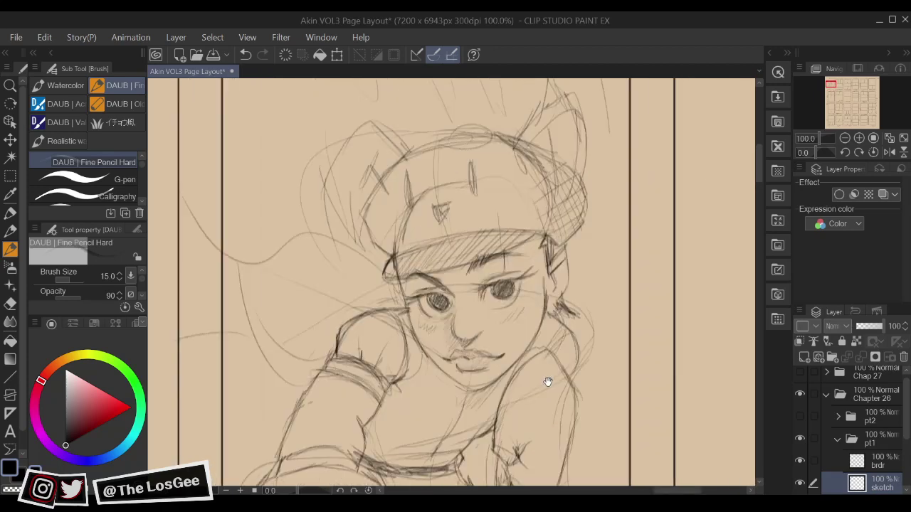
key(h)
key(h)
scroll(545, 421, up, 2)
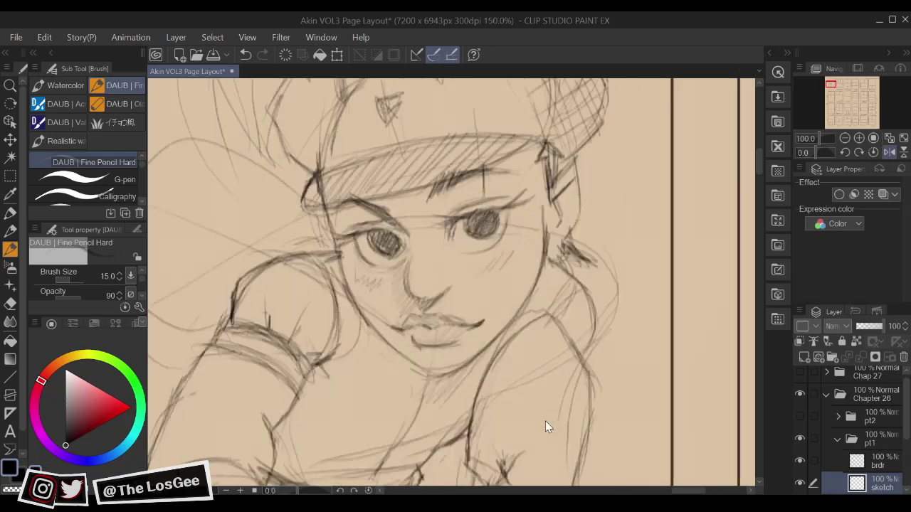
drag(526, 264, 507, 436)
key(e)
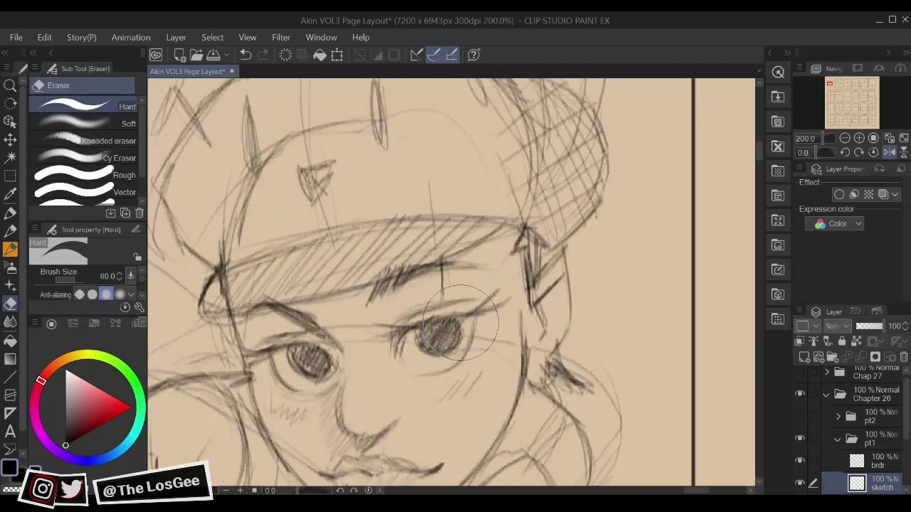
key(b)
mouse_move(417, 333)
mouse_down()
mouse_move(410, 349)
mouse_move(445, 350)
mouse_up()
key(e)
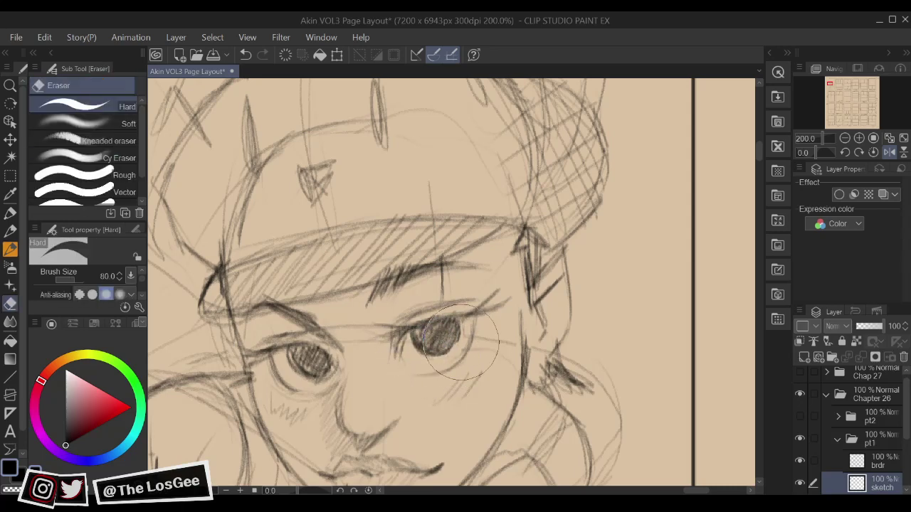
key(b)
Examine the whole figure's proportions within the page 17 frame in normal and mirrored views
scroll(455, 332, down, 1)
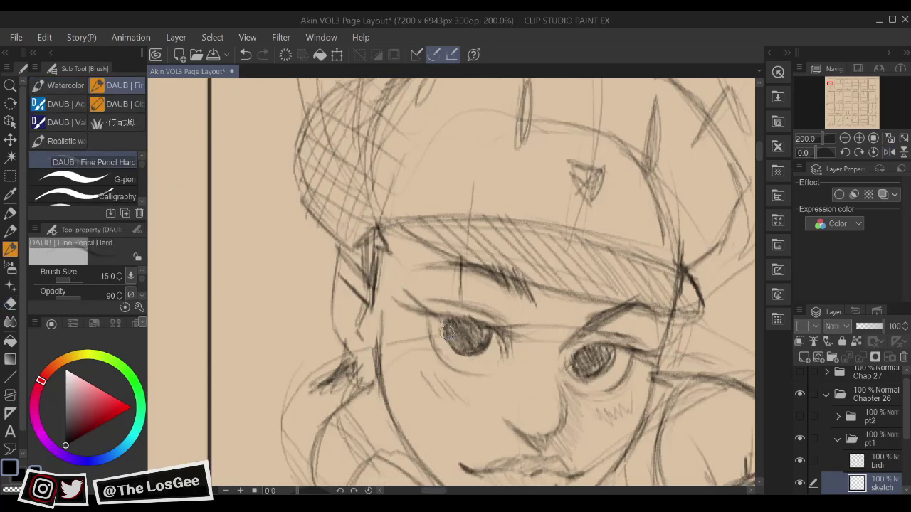
scroll(450, 336, down, 2)
scroll(448, 339, down, 2)
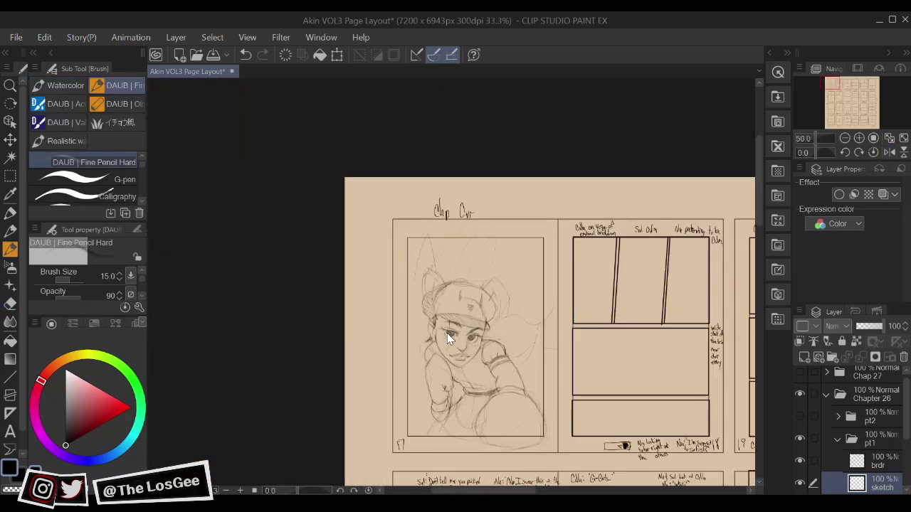
scroll(448, 337, up, 1)
key(h)
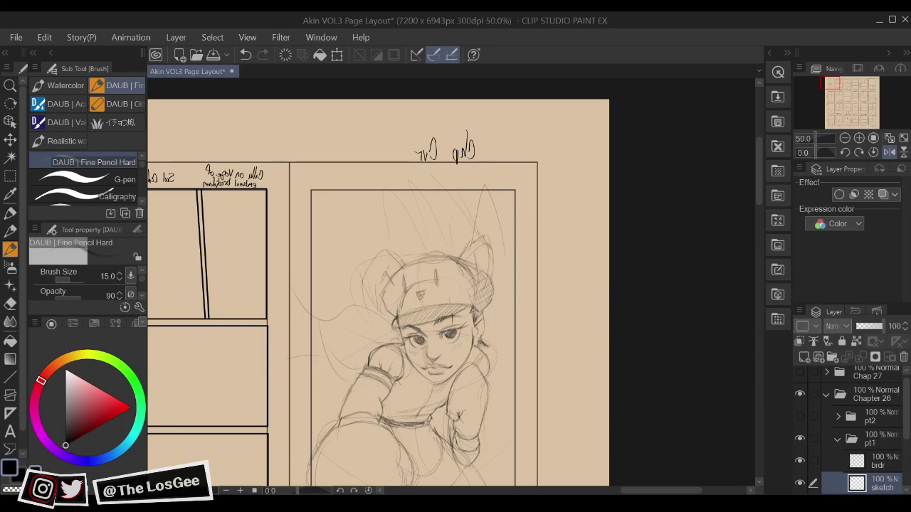
key(h)
scroll(449, 336, up, 1)
key(h)
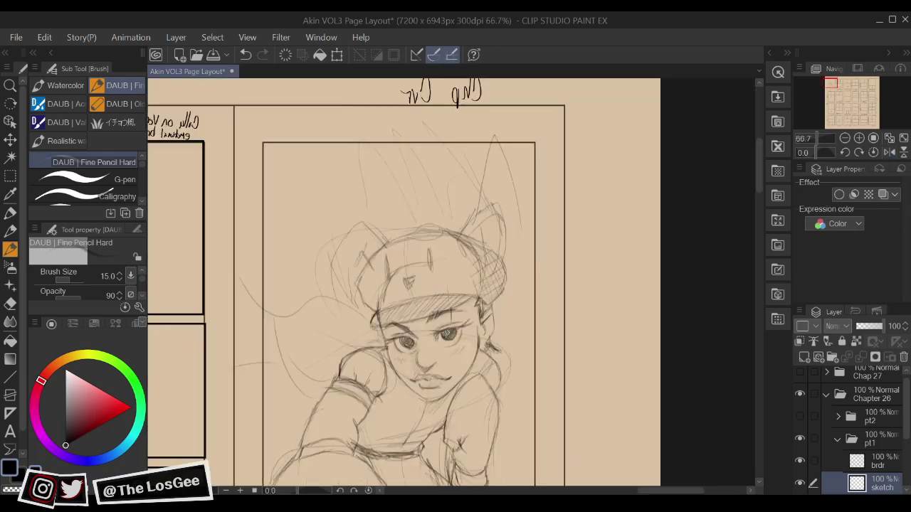
Strengthen the shoulder lines beneath the ear, comparing normal and mirrored views of the figure
drag(504, 352, 496, 324)
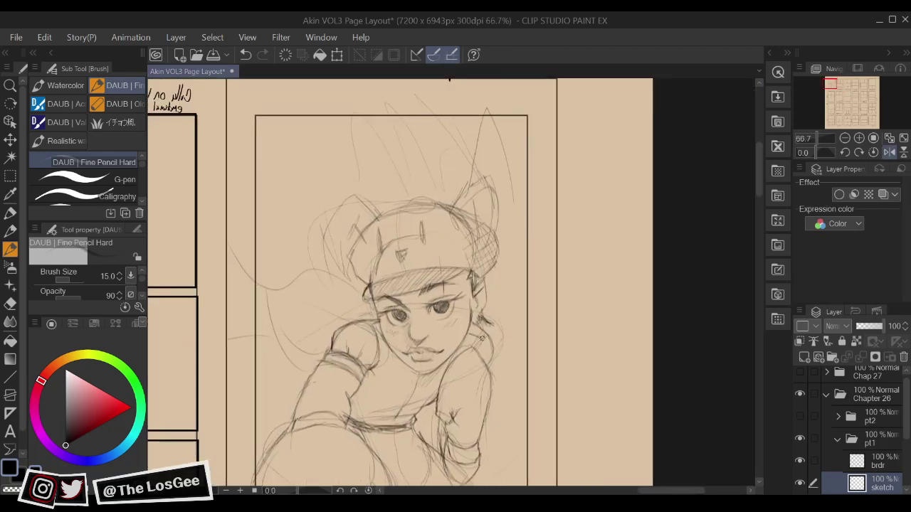
key(h)
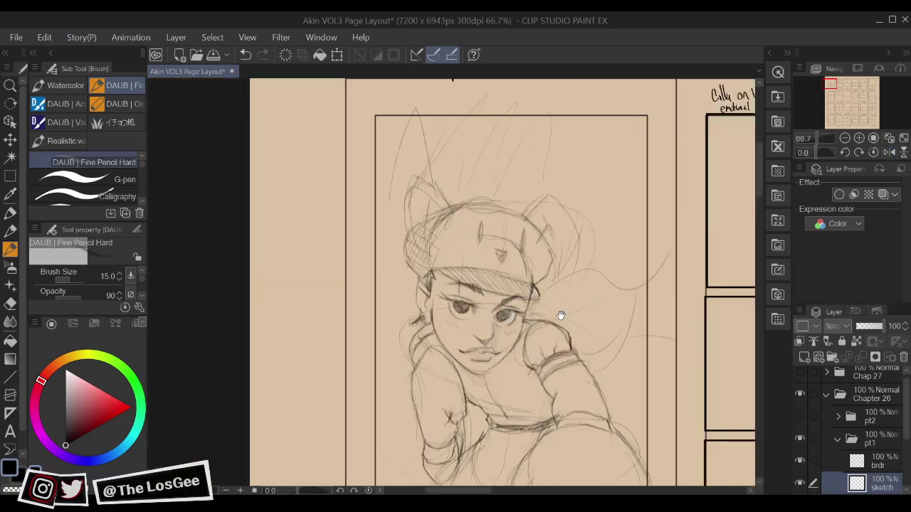
key(h)
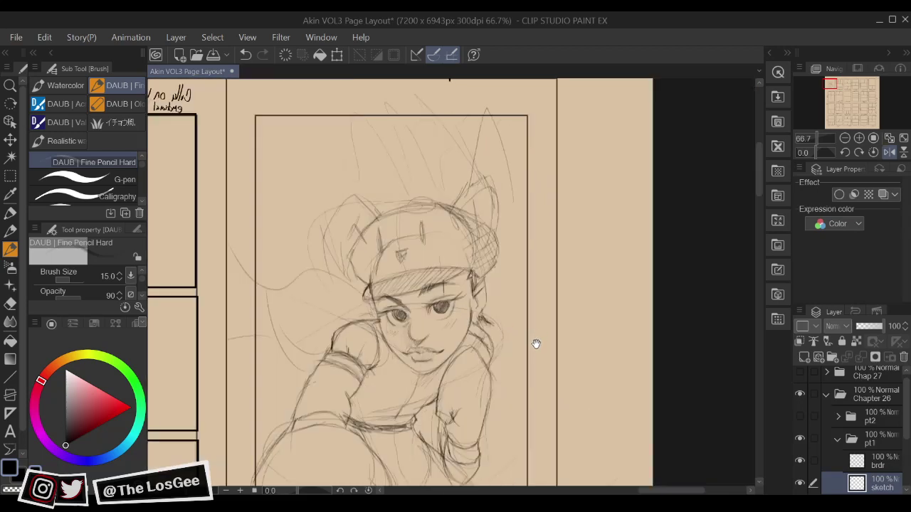
key(h)
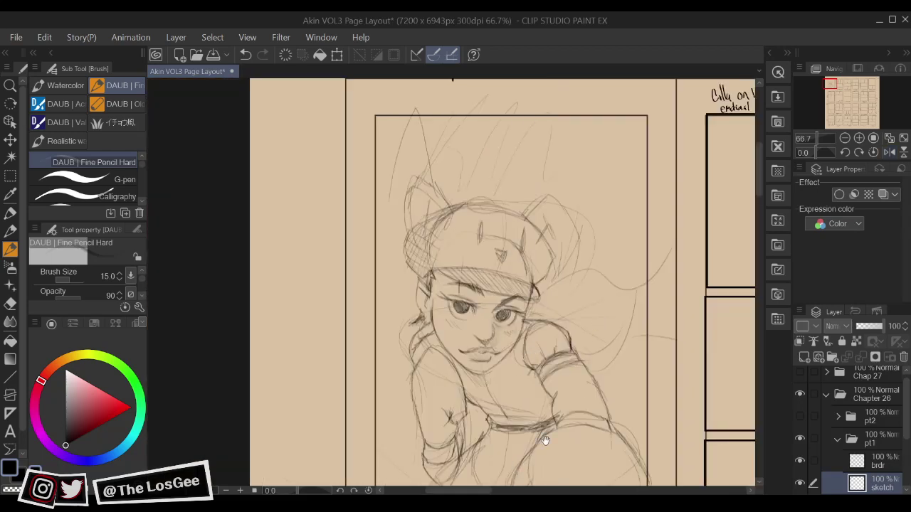
drag(543, 440, 518, 382)
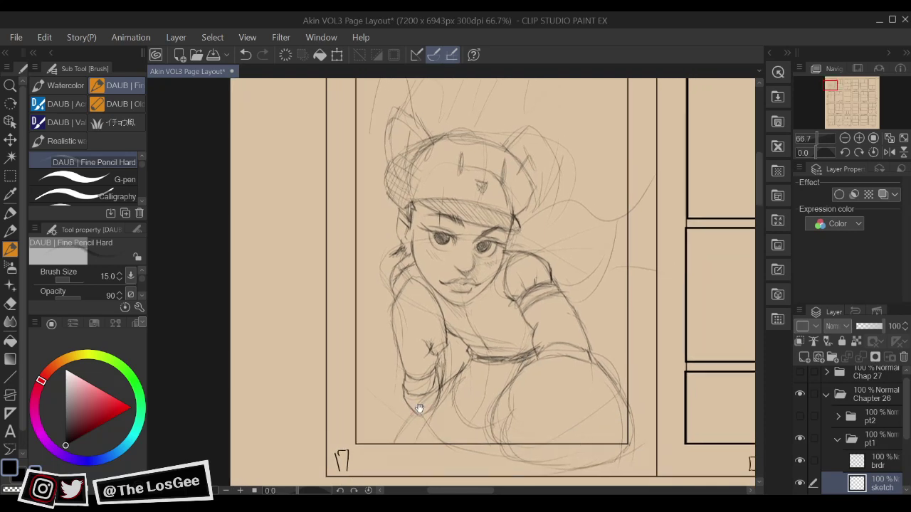
Firm up the raised thigh's outline and the outer edge of the banded arm
mouse_move(419, 408)
mouse_down()
mouse_move(421, 431)
mouse_move(434, 437)
mouse_up()
drag(634, 380, 560, 389)
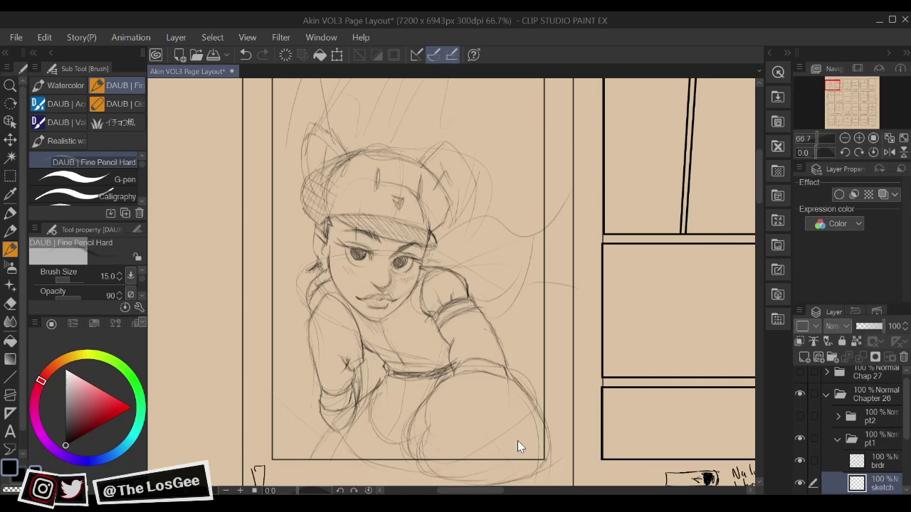
scroll(517, 440, up, 1)
drag(459, 265, 497, 300)
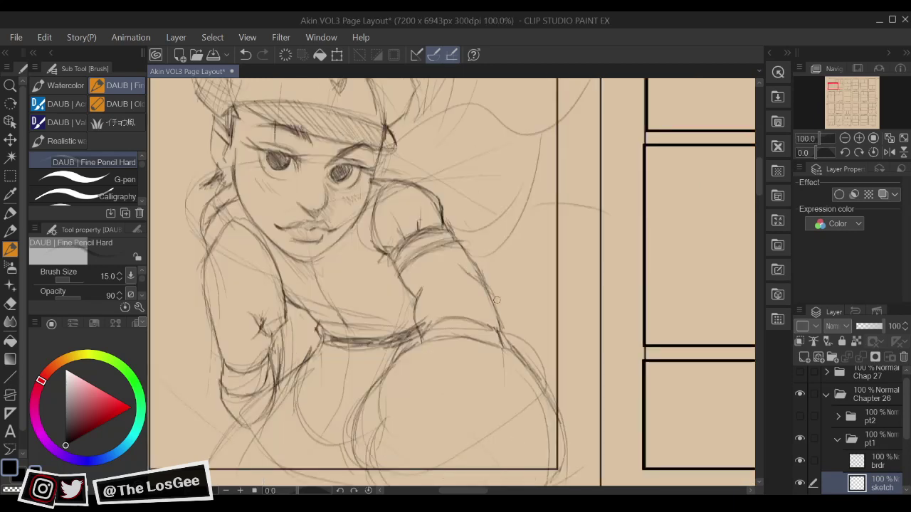
mouse_move(507, 408)
mouse_down()
mouse_move(503, 301)
mouse_move(491, 285)
mouse_move(402, 375)
mouse_move(508, 358)
mouse_move(520, 296)
mouse_move(378, 303)
mouse_up()
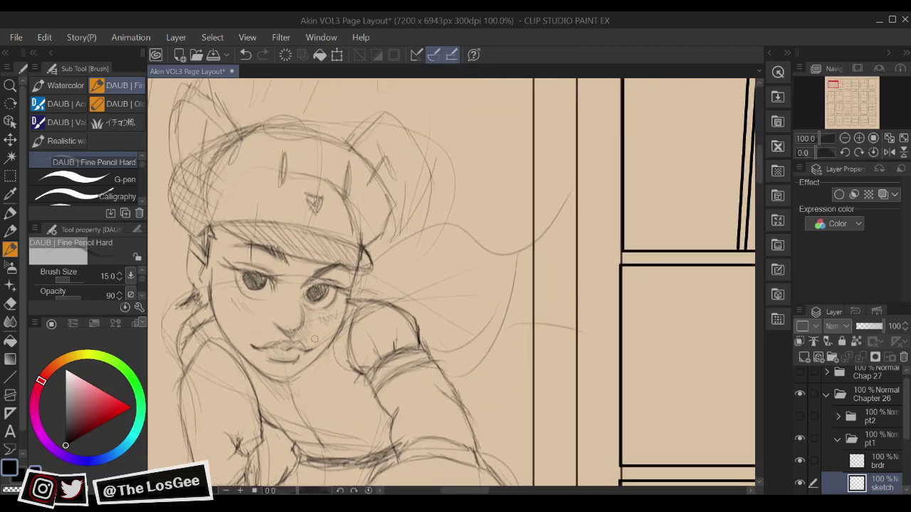
Draw a small round button under the chin and pointed collar flaps on both sides of it
drag(351, 346, 389, 323)
mouse_move(435, 379)
mouse_down()
mouse_move(502, 370)
mouse_move(516, 384)
mouse_up()
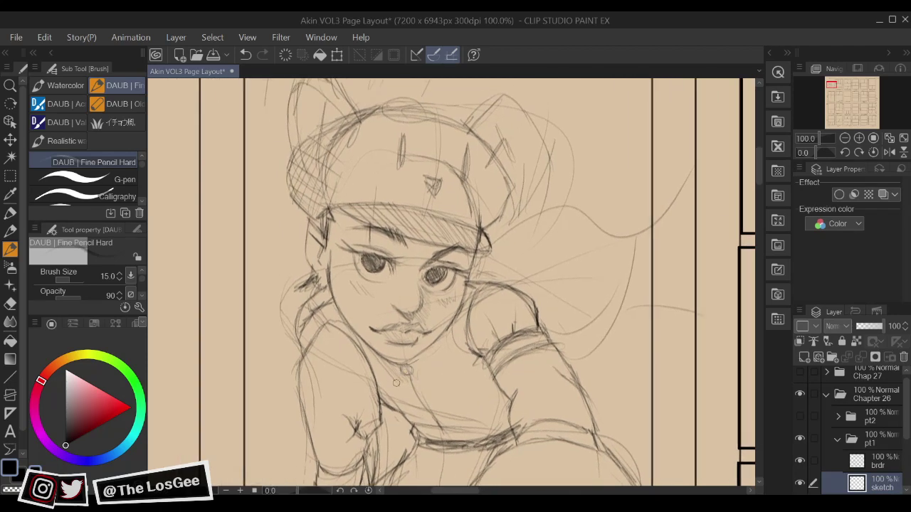
mouse_move(415, 378)
mouse_down()
mouse_move(465, 408)
mouse_move(461, 415)
mouse_move(470, 369)
mouse_move(392, 414)
mouse_move(400, 397)
mouse_move(392, 428)
mouse_up()
drag(404, 364, 373, 377)
drag(390, 410, 386, 424)
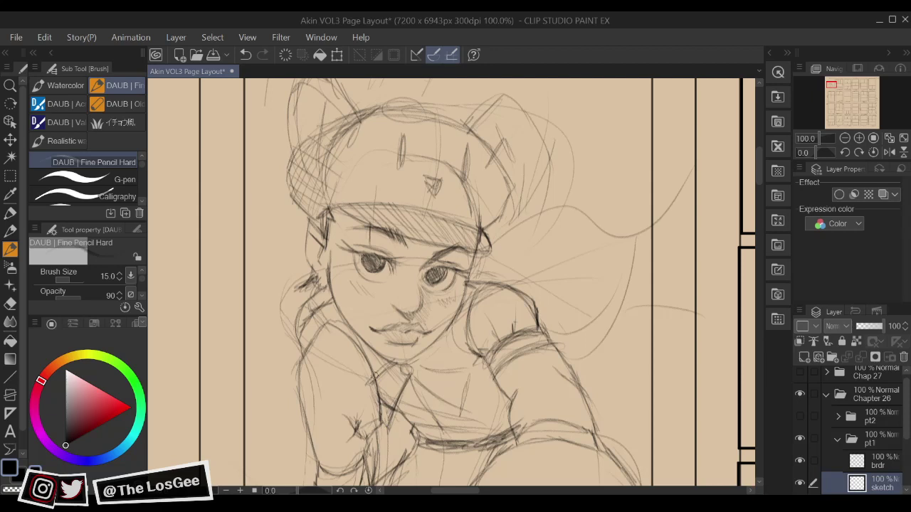
Hatch both collar flaps and darken the collar edge beside the jaw
mouse_move(398, 372)
mouse_down()
mouse_move(396, 407)
mouse_move(390, 365)
mouse_move(415, 388)
mouse_move(460, 370)
mouse_move(434, 374)
mouse_move(467, 374)
mouse_move(446, 369)
mouse_move(424, 393)
mouse_move(422, 365)
mouse_move(425, 387)
mouse_up()
drag(426, 363, 442, 404)
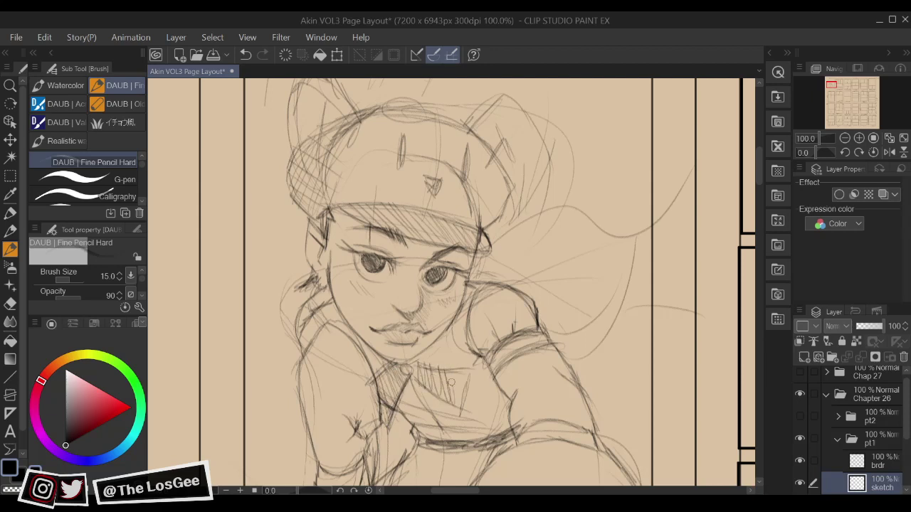
mouse_move(455, 367)
mouse_down()
mouse_move(466, 397)
mouse_move(432, 365)
mouse_move(476, 367)
mouse_up()
drag(460, 403, 436, 416)
drag(457, 356, 460, 375)
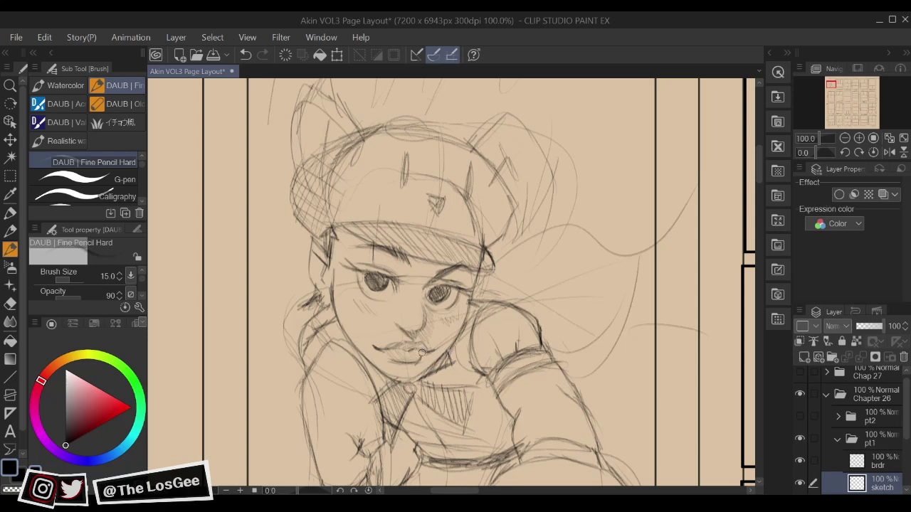
Reinforce the collar lines beneath the jaw and draw a dark button on the chest above the waist
mouse_move(394, 381)
mouse_down()
mouse_move(367, 376)
mouse_move(384, 382)
mouse_up()
mouse_move(533, 383)
mouse_down()
mouse_move(548, 375)
mouse_move(498, 338)
mouse_move(476, 361)
mouse_up()
drag(437, 405, 495, 382)
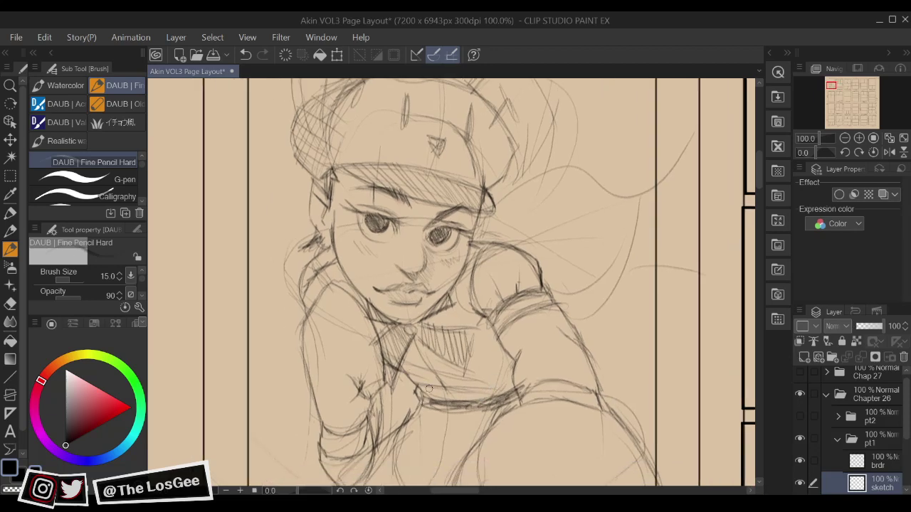
mouse_move(413, 331)
mouse_down()
mouse_move(445, 391)
mouse_move(428, 377)
mouse_move(439, 335)
mouse_up()
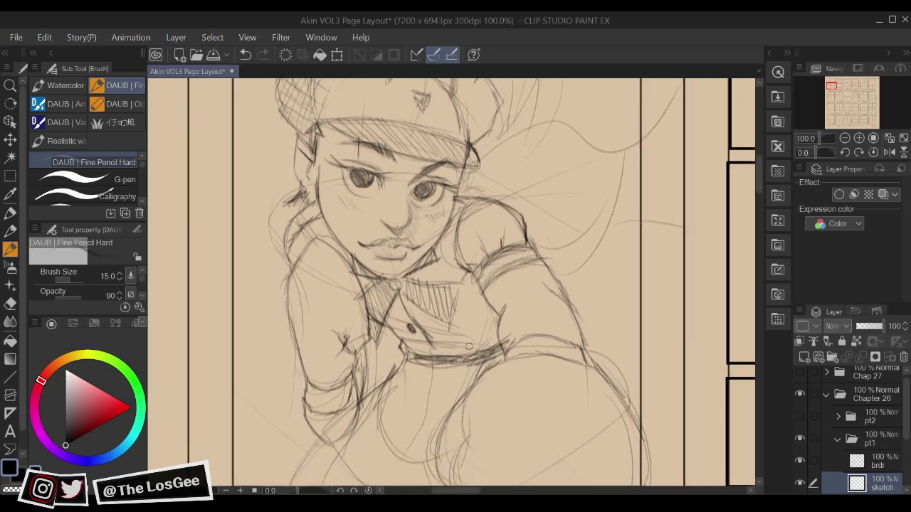
Add curved fold lines above the waistband, darken its edge and draw a small button below it
mouse_move(401, 340)
mouse_down()
mouse_move(444, 343)
mouse_move(406, 342)
mouse_move(458, 336)
mouse_move(492, 314)
mouse_move(465, 335)
mouse_move(491, 302)
mouse_up()
mouse_move(481, 342)
mouse_down()
mouse_move(462, 356)
mouse_move(496, 329)
mouse_up()
drag(461, 292, 461, 276)
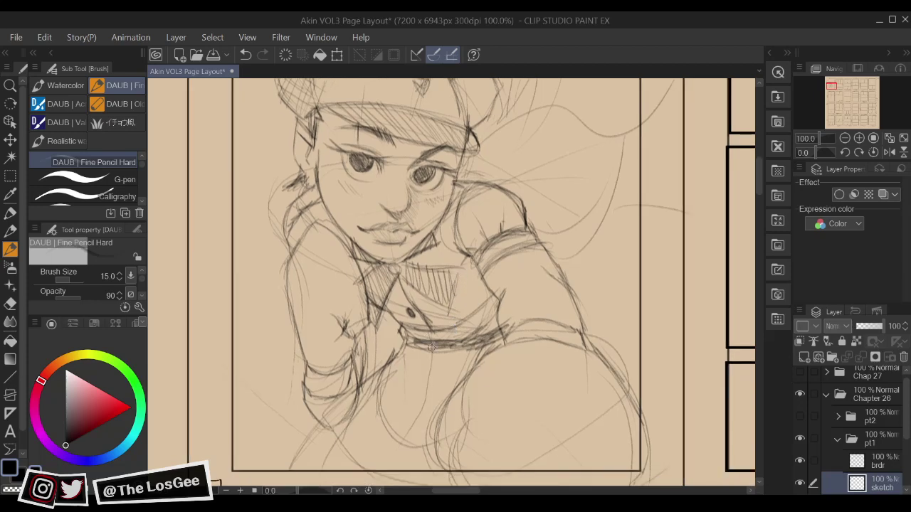
mouse_move(423, 361)
mouse_down()
mouse_move(417, 366)
mouse_move(424, 358)
mouse_up()
key(ctrl+minus)
key(ctrl+minus)
key(ctrl+minus)
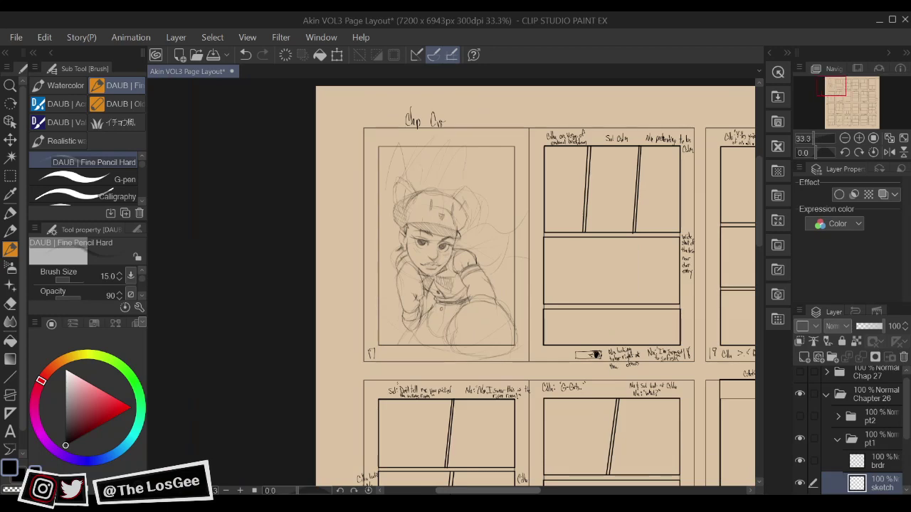
scroll(459, 278, up, 2)
drag(554, 269, 507, 372)
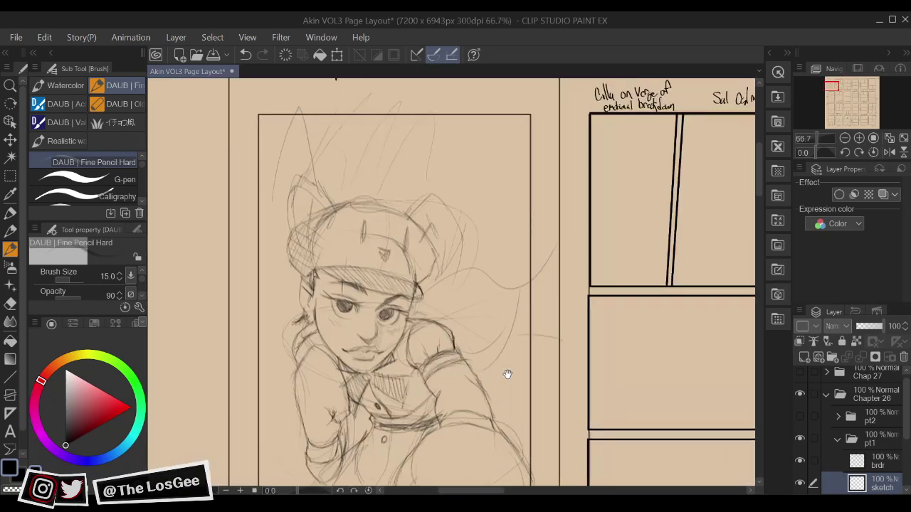
Draw long curved lines behind the shoulder, extending the rounded shape there into a loose loop past the panel's edge
drag(420, 283, 513, 273)
key(ctrl+z)
mouse_move(430, 292)
mouse_down()
mouse_move(481, 276)
mouse_move(511, 288)
mouse_up()
mouse_move(475, 379)
mouse_down()
mouse_move(512, 288)
mouse_move(539, 329)
mouse_move(551, 281)
mouse_move(535, 280)
mouse_move(591, 226)
mouse_move(493, 286)
mouse_move(479, 278)
mouse_move(467, 195)
mouse_up()
drag(503, 156, 504, 261)
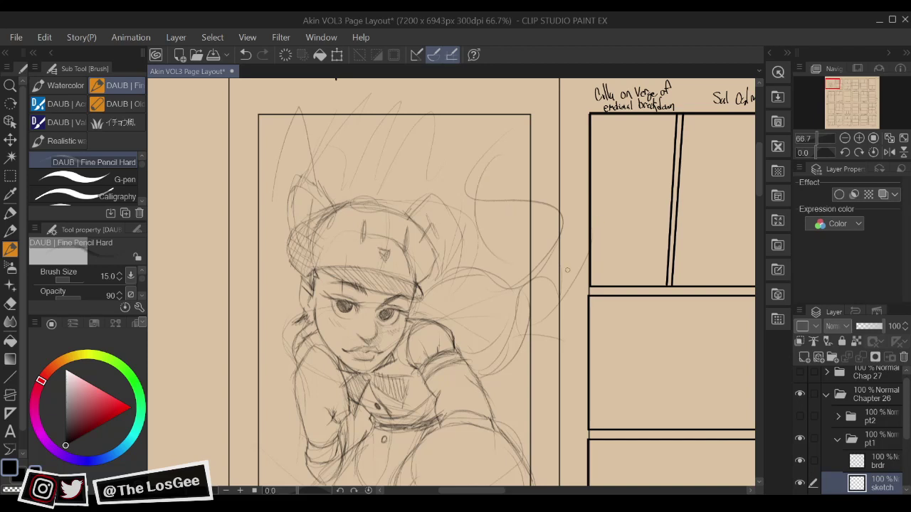
drag(543, 400, 549, 346)
drag(428, 398, 520, 398)
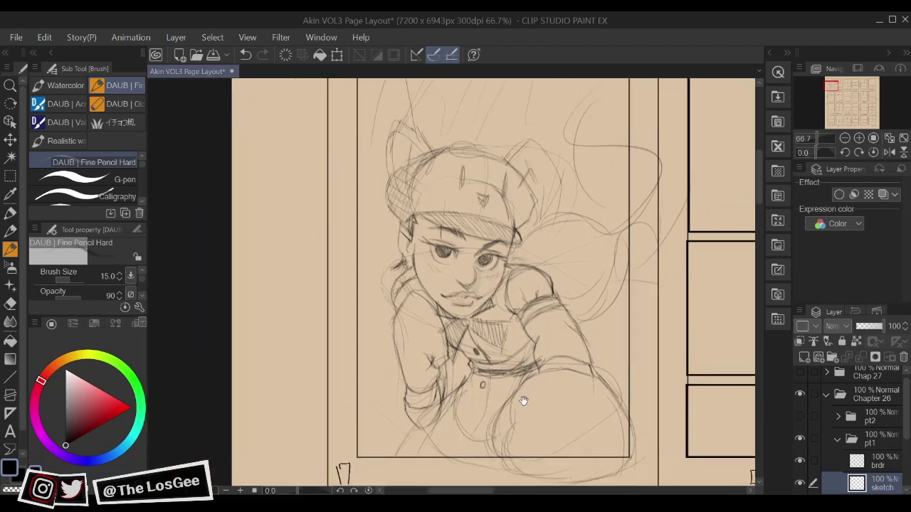
drag(541, 345, 575, 329)
key(h)
key(h)
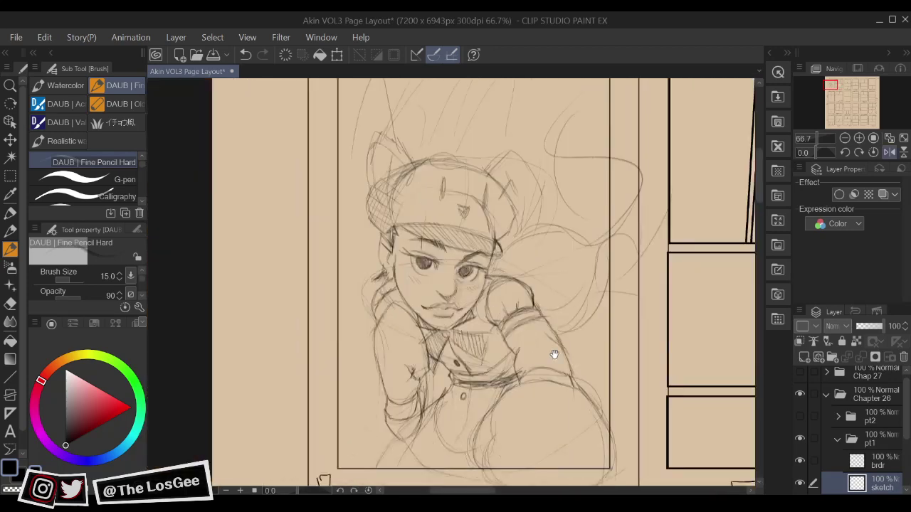
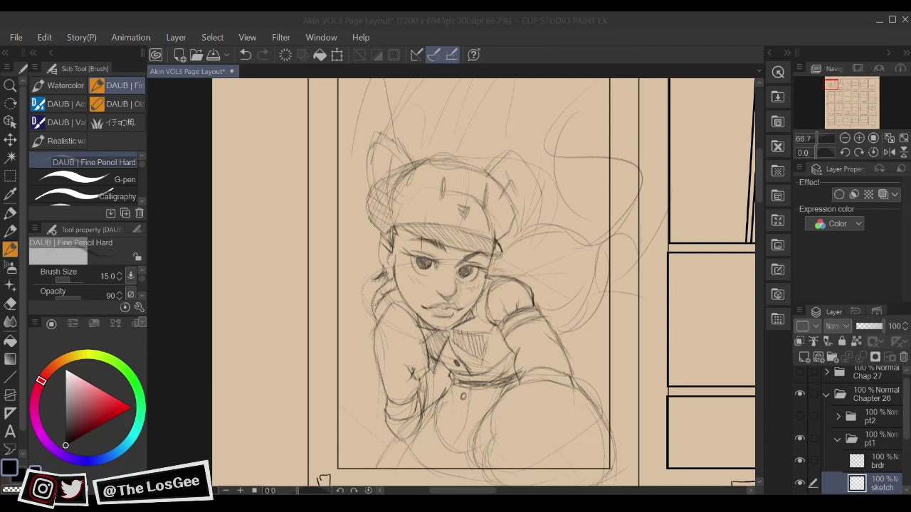
click(516, 422)
click(797, 165)
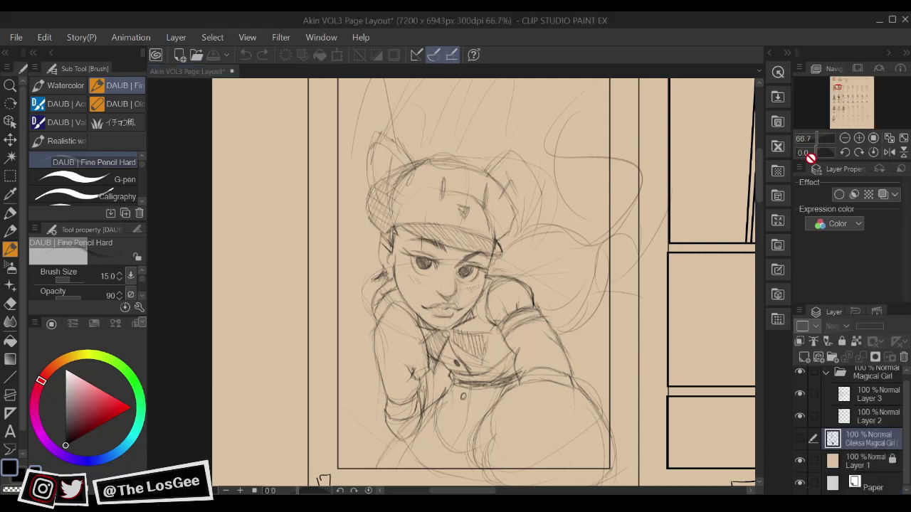
click(486, 423)
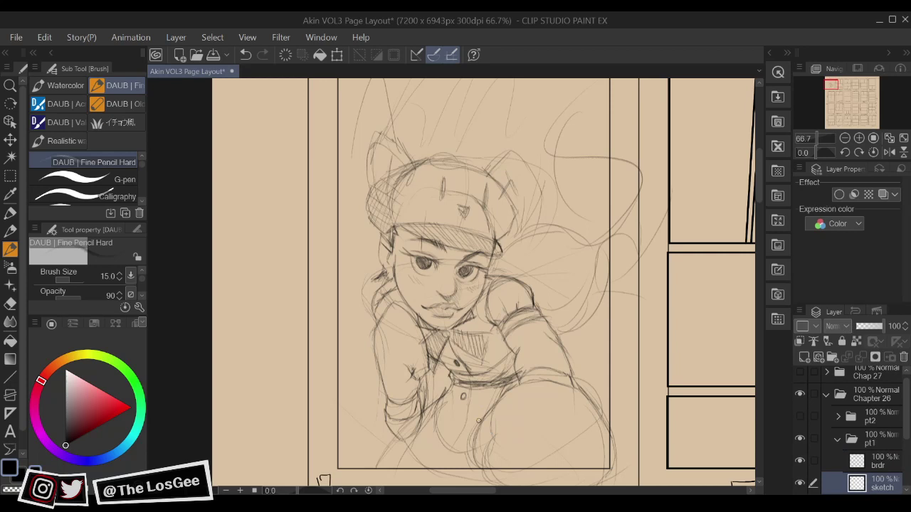
Darken the button below the waistband, add a second one beneath it and draw a thick dark band along the hem
scroll(478, 421, up, 2)
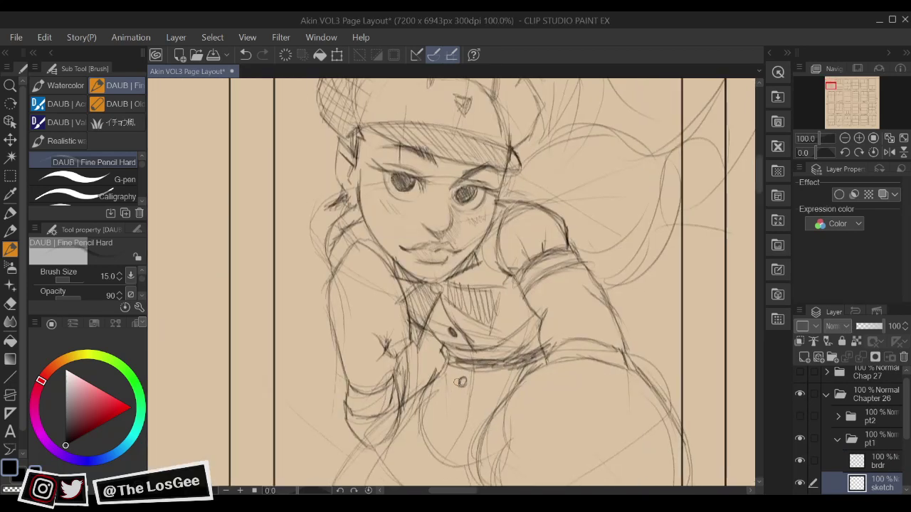
mouse_move(464, 387)
mouse_down()
mouse_move(469, 331)
mouse_move(431, 436)
mouse_up()
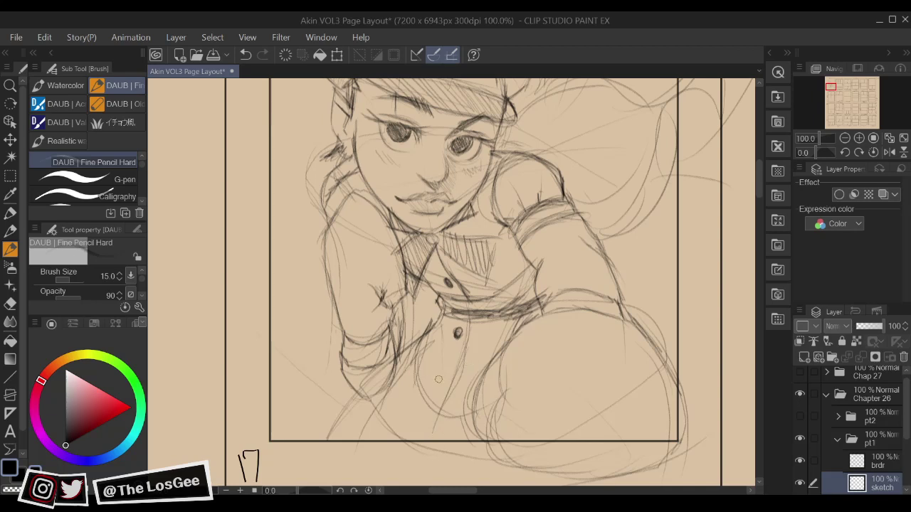
drag(438, 379, 436, 380)
mouse_move(390, 396)
mouse_down()
mouse_move(449, 446)
mouse_move(384, 392)
mouse_move(477, 450)
mouse_move(405, 411)
mouse_move(448, 446)
mouse_move(384, 388)
mouse_move(453, 437)
mouse_move(385, 385)
mouse_move(453, 431)
mouse_move(404, 403)
mouse_move(415, 417)
mouse_move(395, 410)
mouse_move(405, 418)
mouse_move(373, 377)
mouse_up()
drag(525, 334, 503, 385)
drag(625, 337, 615, 370)
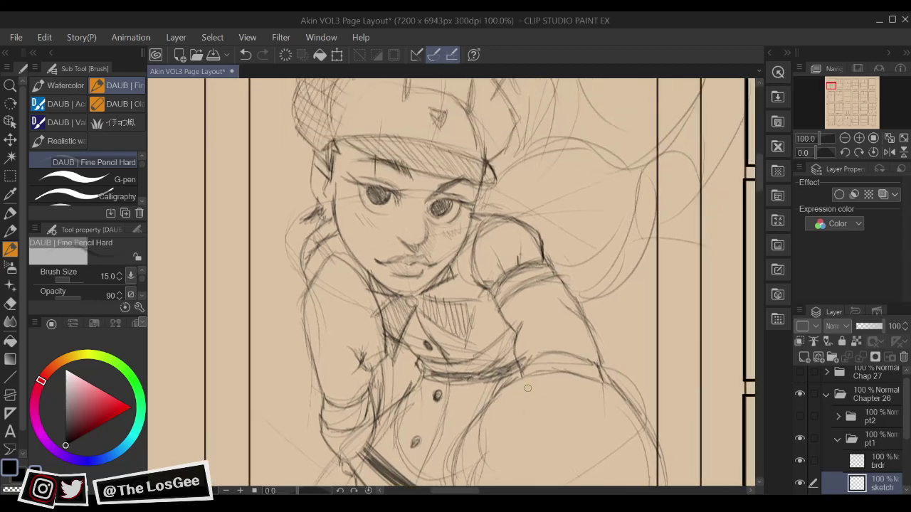
Thicken and darken the waistband and strengthen the garment edge running from it down to the wrist and hem
mouse_move(527, 388)
mouse_down()
mouse_move(541, 341)
mouse_move(561, 378)
mouse_up()
key(h)
key(e)
key(b)
key(h)
mouse_move(468, 358)
mouse_down()
mouse_move(482, 367)
mouse_move(448, 375)
mouse_move(510, 375)
mouse_move(487, 376)
mouse_move(529, 366)
mouse_move(514, 373)
mouse_move(531, 348)
mouse_move(499, 365)
mouse_move(519, 383)
mouse_move(481, 360)
mouse_move(538, 276)
mouse_up()
key(space)
key(h)
key(e)
key(b)
key(h)
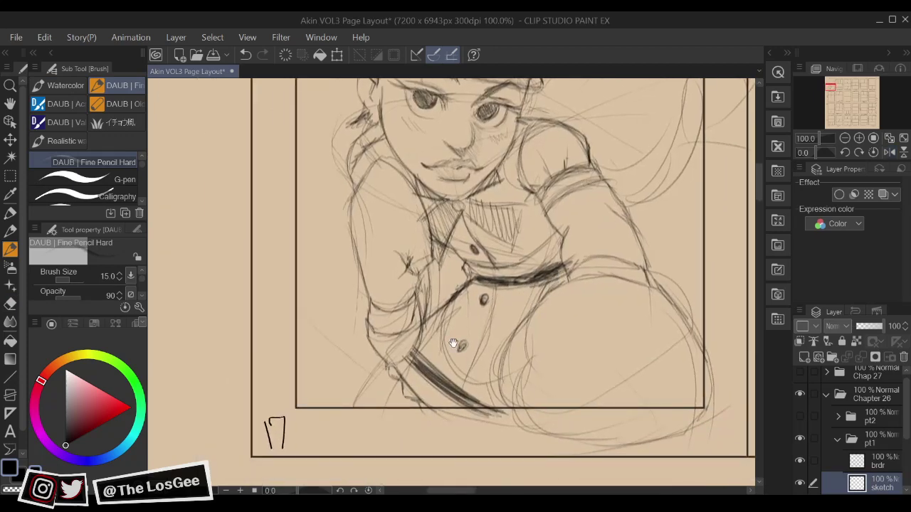
Reinforce the banded sleeve cuff and wrist lines on the arm beside the dark hem
drag(453, 344, 456, 358)
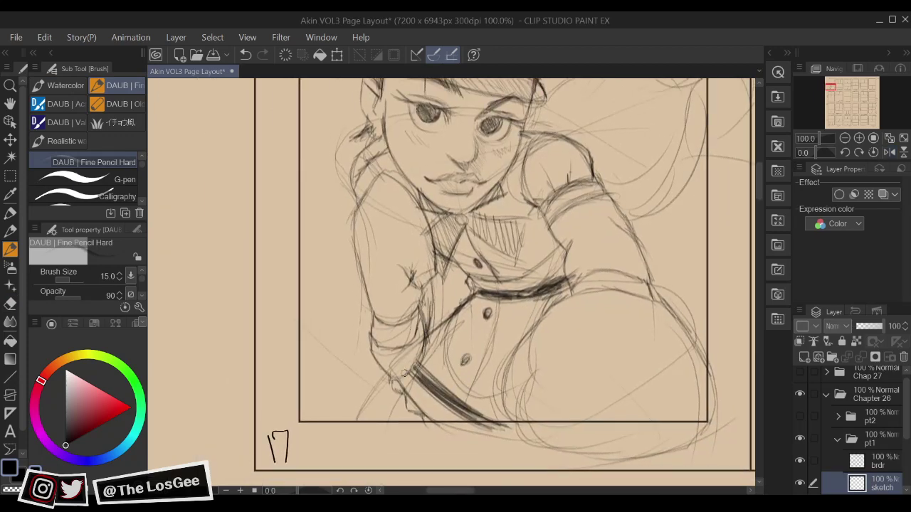
drag(398, 379, 425, 355)
mouse_move(428, 290)
mouse_down()
mouse_move(426, 377)
mouse_move(400, 379)
mouse_up()
drag(401, 345, 393, 353)
drag(390, 348, 472, 310)
mouse_move(428, 337)
mouse_down()
mouse_move(446, 367)
mouse_move(463, 366)
mouse_move(476, 341)
mouse_move(518, 335)
mouse_up()
key(h)
drag(448, 344, 469, 367)
mouse_move(469, 359)
mouse_down()
mouse_move(486, 366)
mouse_move(495, 358)
mouse_move(450, 416)
mouse_up()
key(b)
key(h)
key(b)
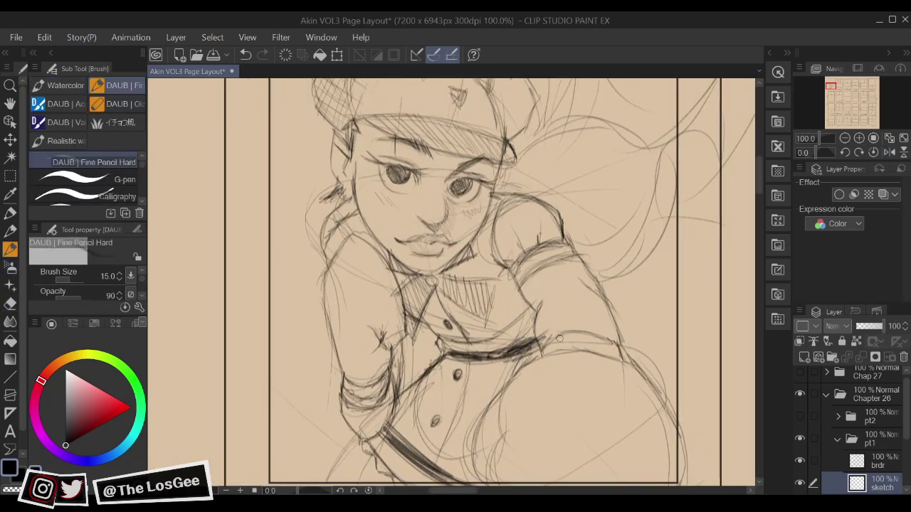
Darken the curved sleeve edge above the large round foreground form and clean up its stray lines
mouse_move(558, 332)
mouse_down()
mouse_move(595, 323)
mouse_move(574, 323)
mouse_move(622, 346)
mouse_up()
key(e)
mouse_move(553, 338)
mouse_down()
mouse_move(569, 327)
mouse_move(552, 338)
mouse_move(618, 337)
mouse_move(575, 387)
mouse_up()
key(b)
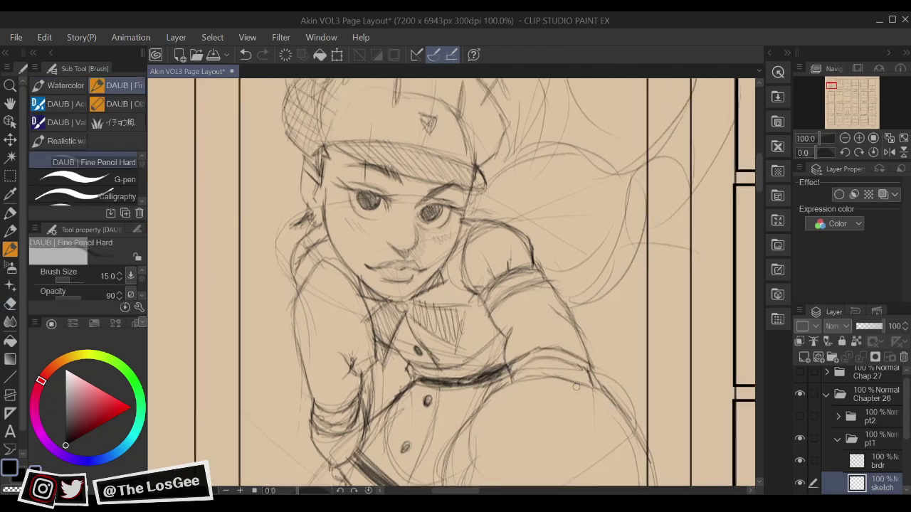
scroll(576, 387, down, 2)
scroll(576, 387, down, 1)
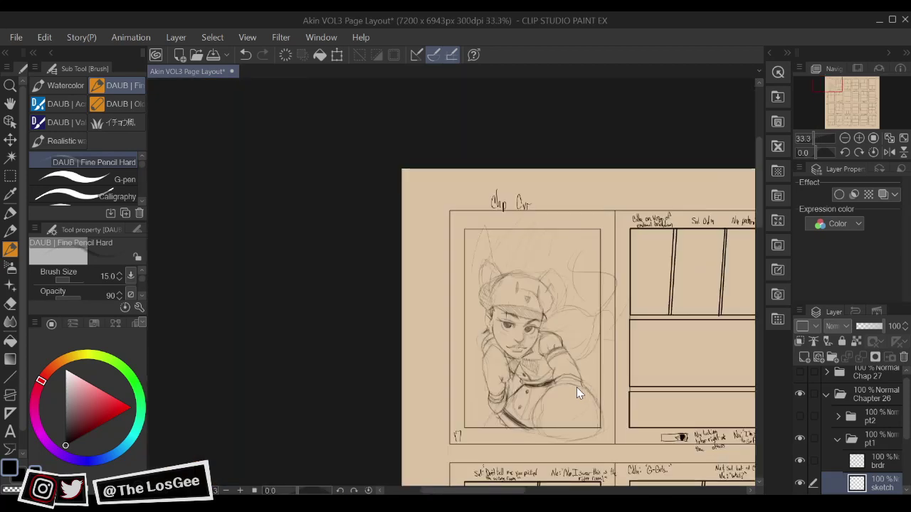
scroll(577, 387, up, 1)
drag(577, 317, 570, 327)
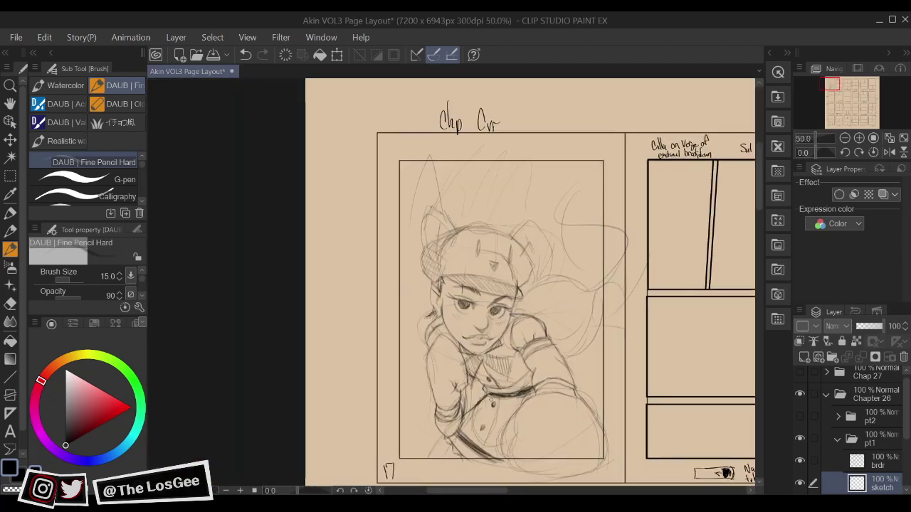
Hatch the panel's lower corner beside the hand and draw long guide lines through the round foreground form and below the frame
drag(582, 430, 558, 336)
key(h)
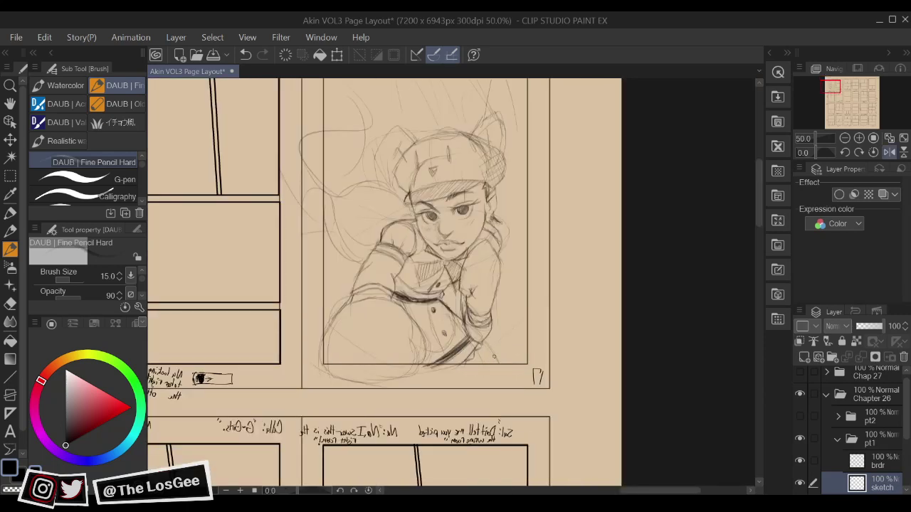
mouse_move(486, 344)
mouse_down()
mouse_move(499, 363)
mouse_move(440, 348)
mouse_up()
key(h)
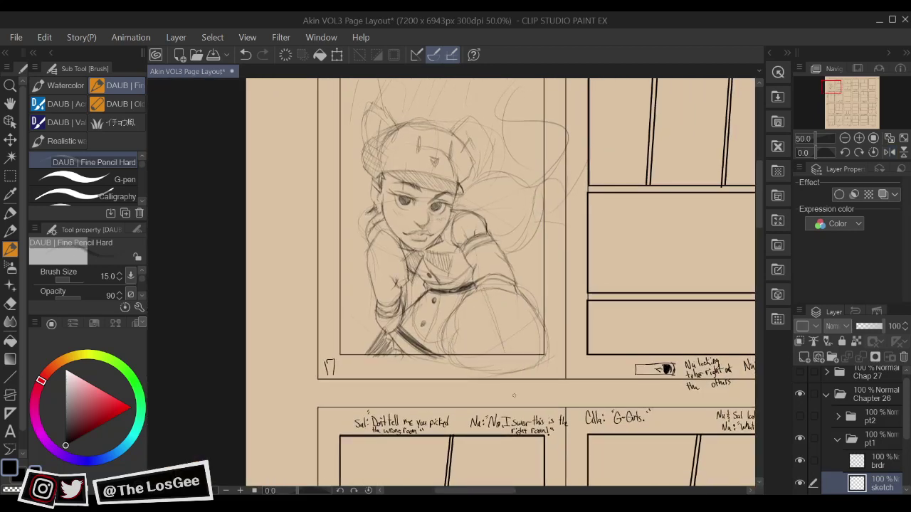
drag(514, 394, 506, 364)
key(ctrl+z)
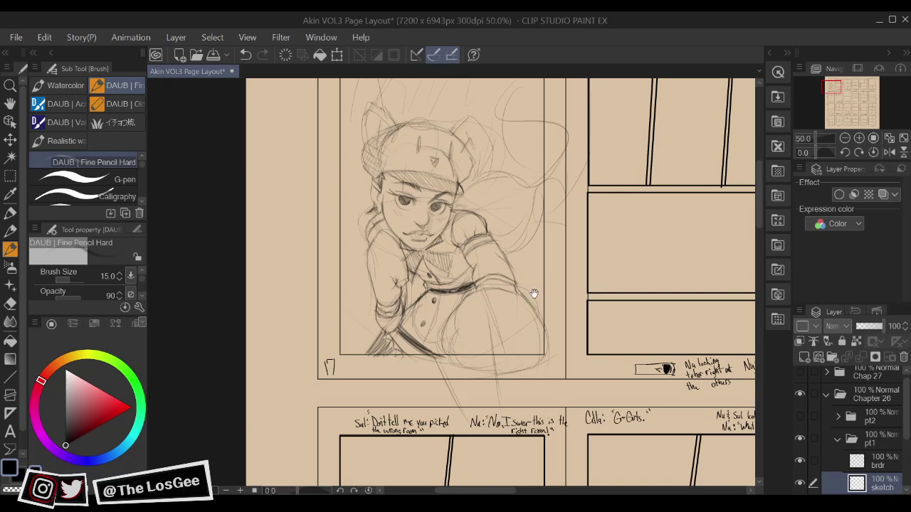
Darken the outline of the large round foreground form and add a curved line and zigzag fringe marks inside it
mouse_move(534, 293)
mouse_down()
mouse_move(549, 417)
mouse_move(523, 381)
mouse_move(507, 377)
mouse_up()
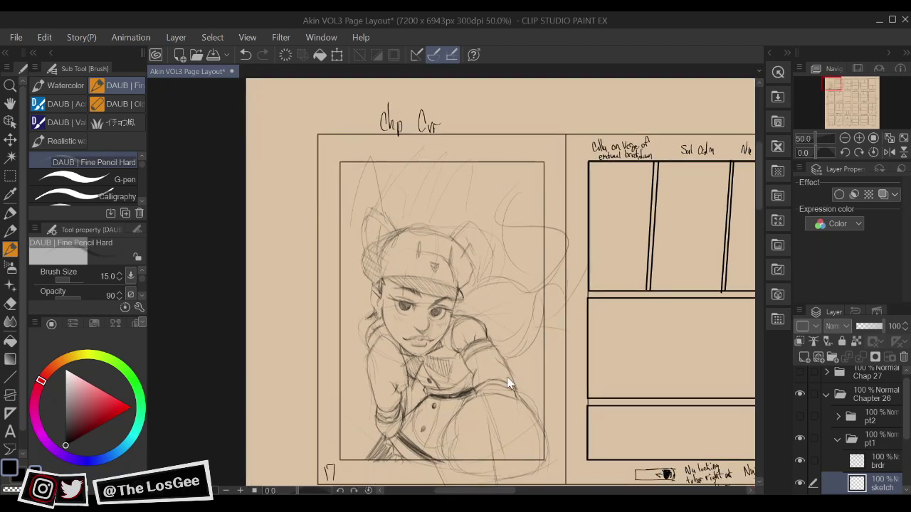
scroll(506, 378, down, 2)
scroll(507, 378, up, 2)
drag(543, 454, 516, 385)
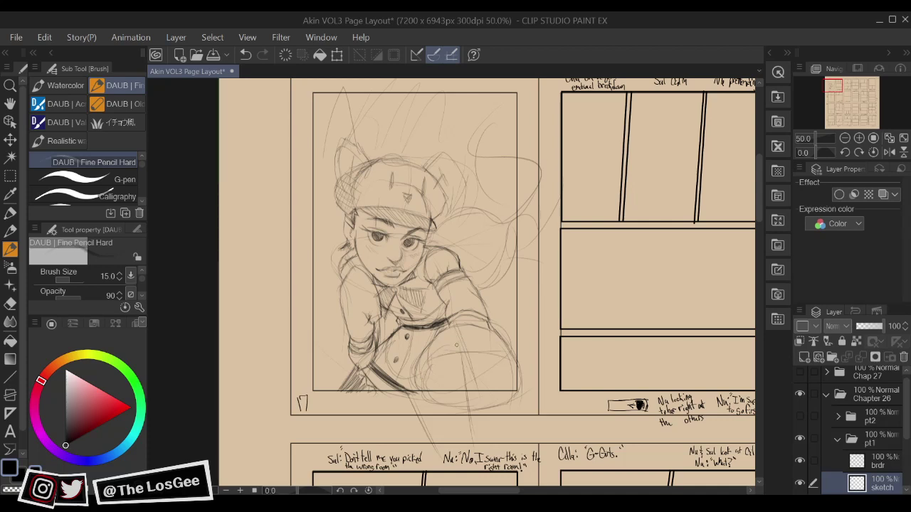
drag(457, 345, 516, 364)
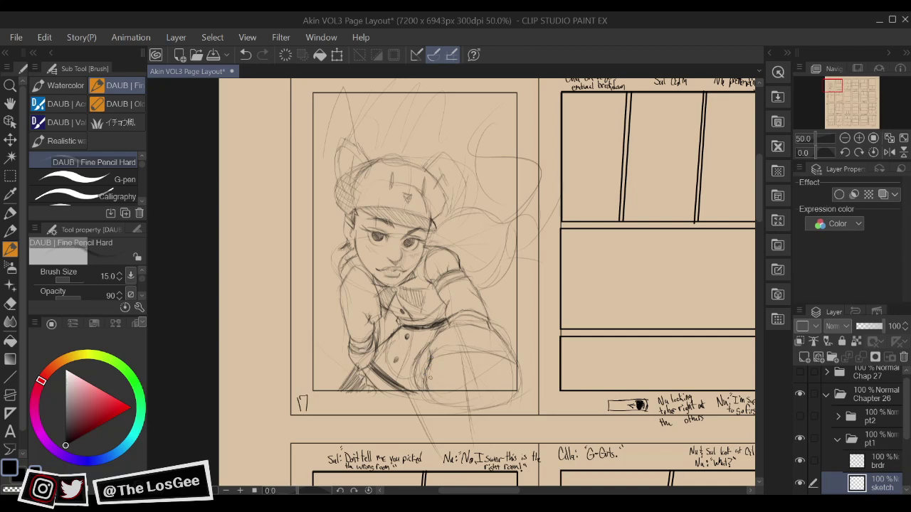
drag(451, 383, 495, 385)
drag(514, 299, 518, 384)
drag(478, 321, 481, 338)
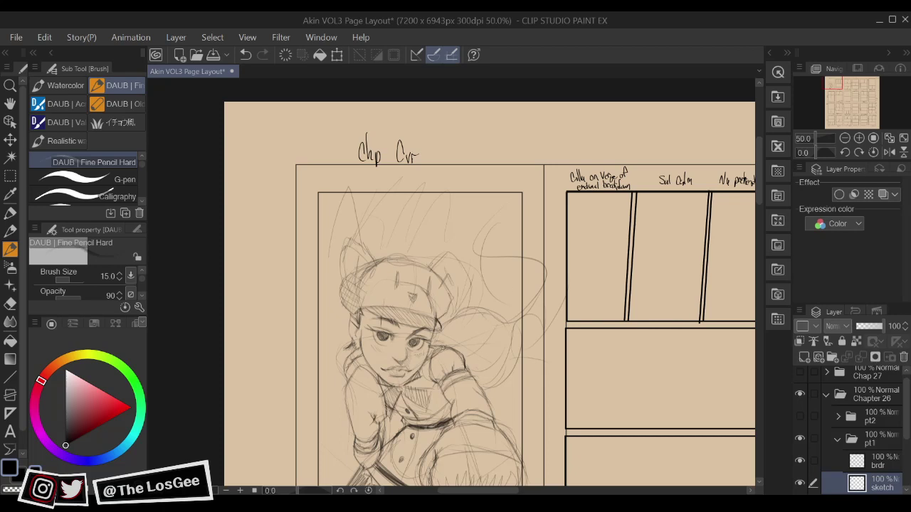
Fill the large rounded shape behind the shoulder with diagonal hatching and darken its upper edge
drag(432, 343, 426, 355)
mouse_move(447, 349)
mouse_down()
mouse_move(451, 333)
mouse_move(470, 343)
mouse_move(454, 317)
mouse_up()
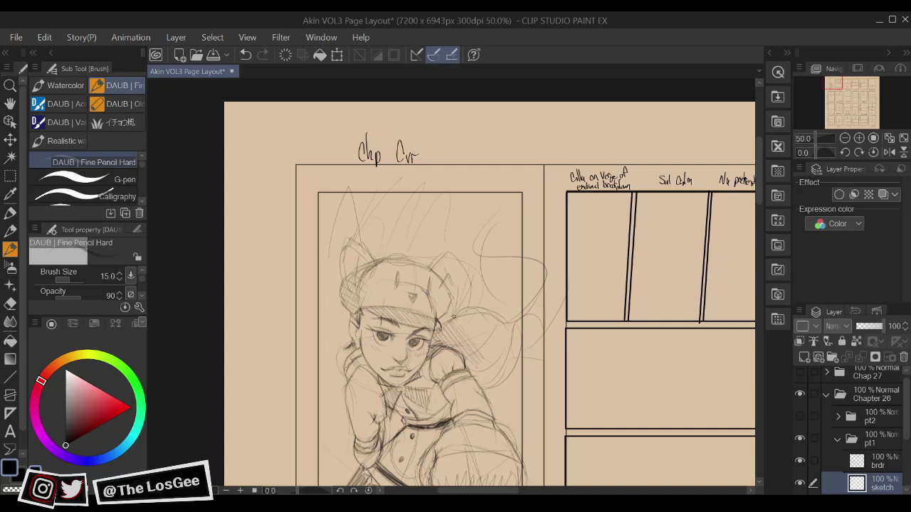
drag(495, 351, 474, 307)
mouse_move(486, 385)
mouse_down()
mouse_move(459, 348)
mouse_move(497, 387)
mouse_move(499, 368)
mouse_move(476, 321)
mouse_up()
drag(512, 363, 484, 320)
drag(516, 358, 486, 326)
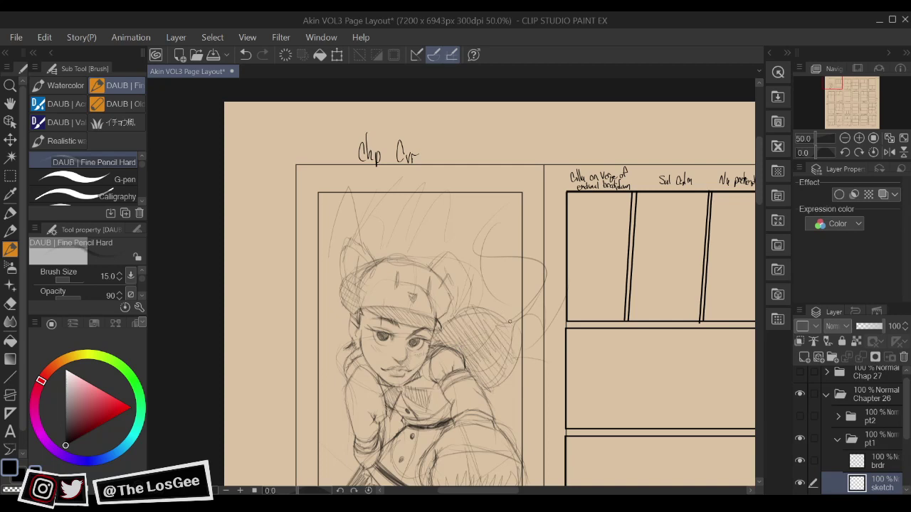
Sketch a narrow tapered end with rough scribbled marks where the hatched shape crosses the panel's edge
mouse_move(530, 306)
mouse_down()
mouse_move(511, 320)
mouse_move(540, 318)
mouse_move(554, 299)
mouse_up()
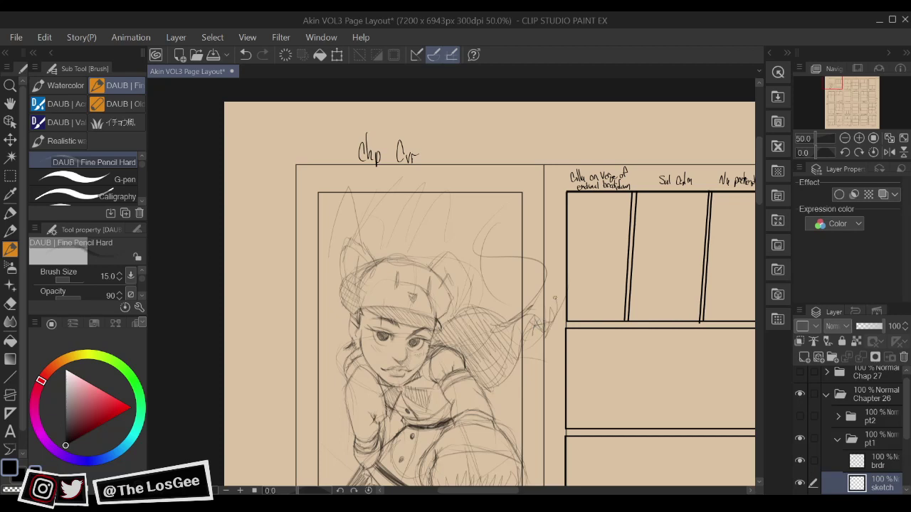
mouse_move(535, 337)
mouse_down()
mouse_move(555, 309)
mouse_move(530, 313)
mouse_up()
drag(498, 341, 570, 209)
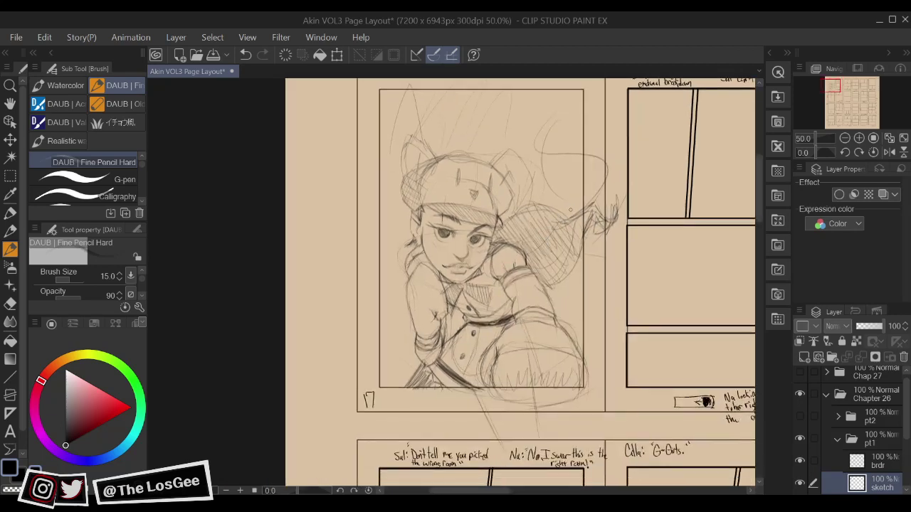
Transform the sketch layer to shift the whole figure slightly left within the page 17 panel
scroll(570, 210, down, 2)
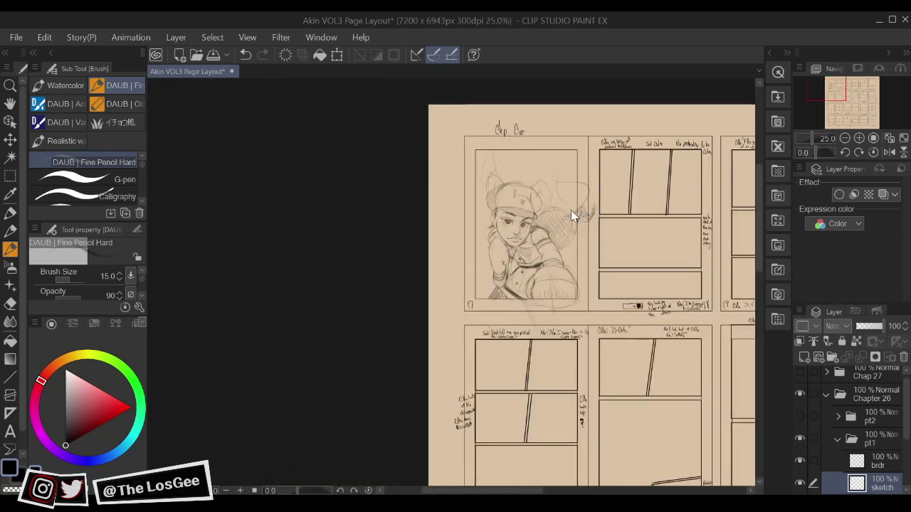
scroll(571, 210, up, 2)
drag(622, 256, 616, 283)
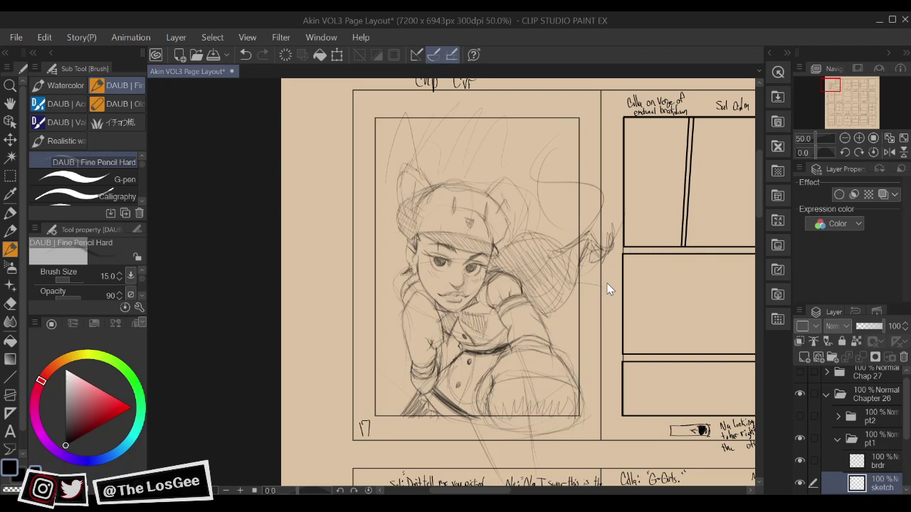
key(ctrl+t)
key(Left)
key(Left)
key(Left)
key(Left)
key(Left)
key(Left)
key(Left)
key(Left)
key(Left)
key(Left)
key(Left)
key(Left)
key(Left)
key(Left)
key(Left)
key(Left)
key(Left)
key(Left)
key(Left)
key(Left)
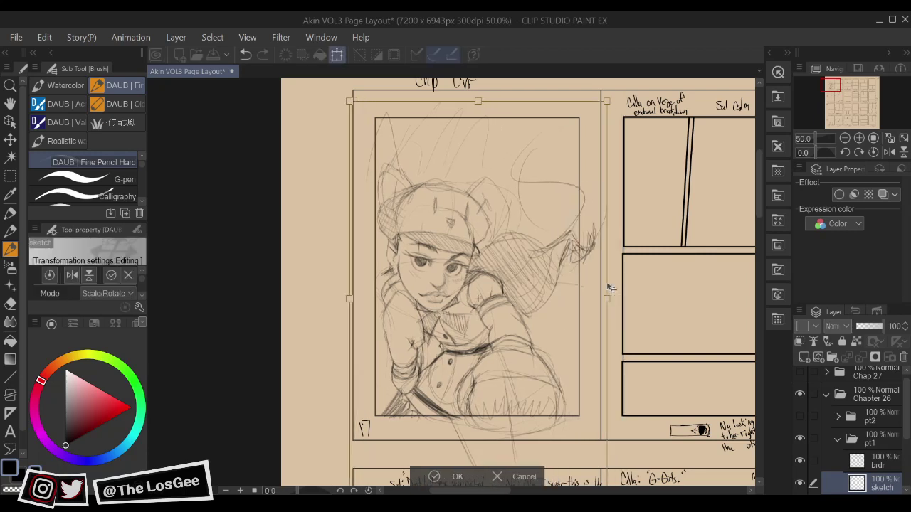
key(Right)
key(Right)
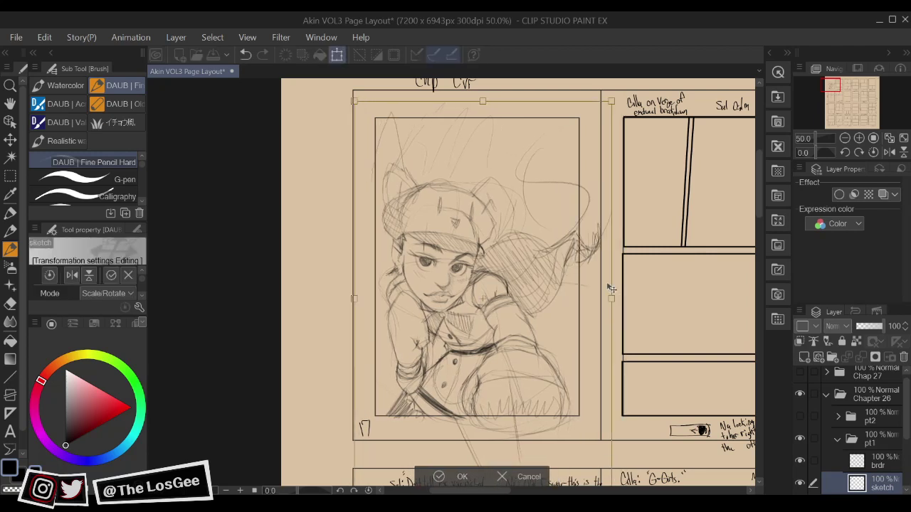
key(Return)
Erase the large looping line above the hatched shape with the Hard eraser
scroll(626, 354, up, 1)
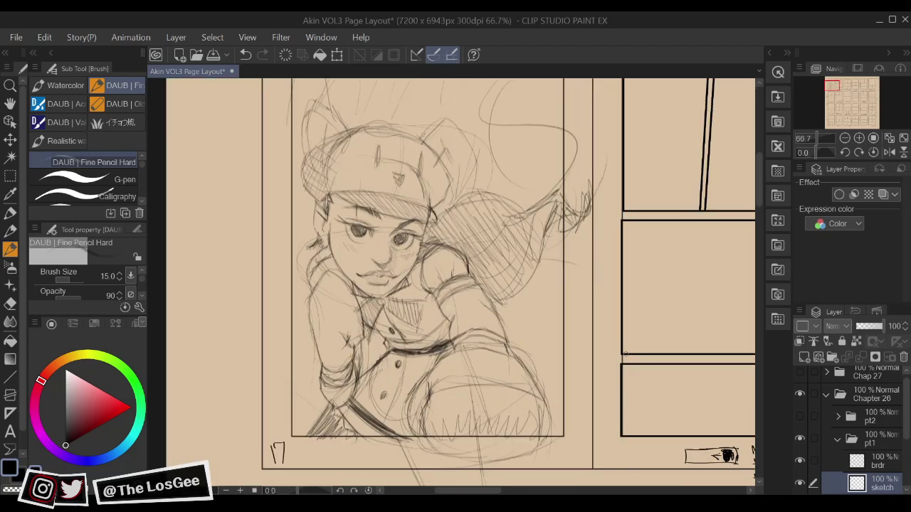
drag(611, 221, 592, 374)
key(e)
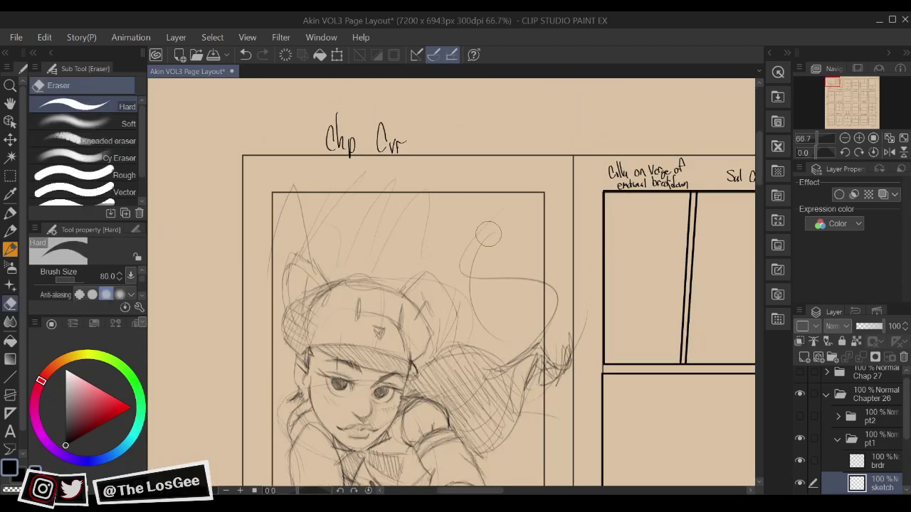
mouse_move(483, 262)
mouse_down()
mouse_move(473, 272)
mouse_move(494, 329)
mouse_move(543, 305)
mouse_move(573, 353)
mouse_up()
Draw dark curled and looping strokes around the scribbled end of the hatched shape at the panel's edge
key(b)
mouse_move(541, 316)
mouse_down()
mouse_move(566, 344)
mouse_move(566, 328)
mouse_move(552, 371)
mouse_up()
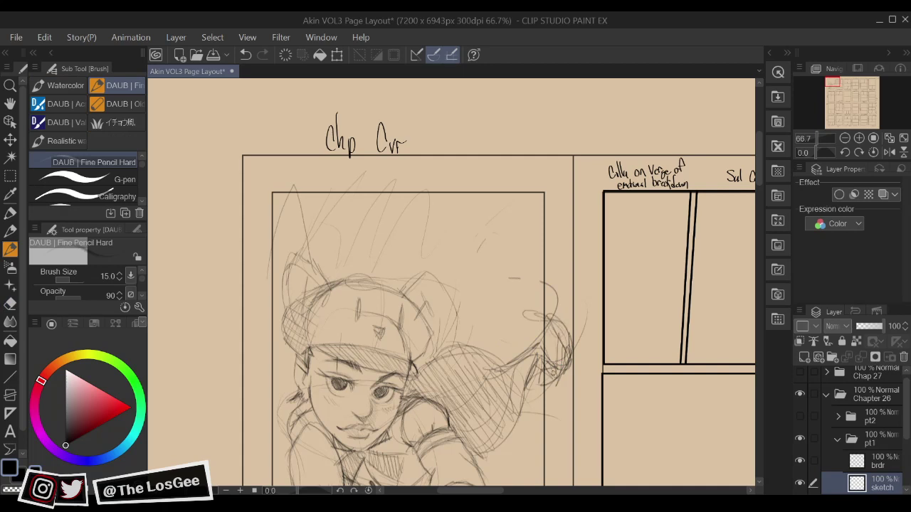
mouse_move(558, 334)
mouse_down()
mouse_move(548, 360)
mouse_move(546, 318)
mouse_move(521, 263)
mouse_move(521, 349)
mouse_move(512, 341)
mouse_up()
mouse_move(523, 306)
mouse_down()
mouse_move(499, 335)
mouse_move(586, 349)
mouse_move(561, 365)
mouse_up()
mouse_move(550, 320)
mouse_down()
mouse_move(585, 343)
mouse_move(501, 347)
mouse_up()
drag(564, 270, 563, 299)
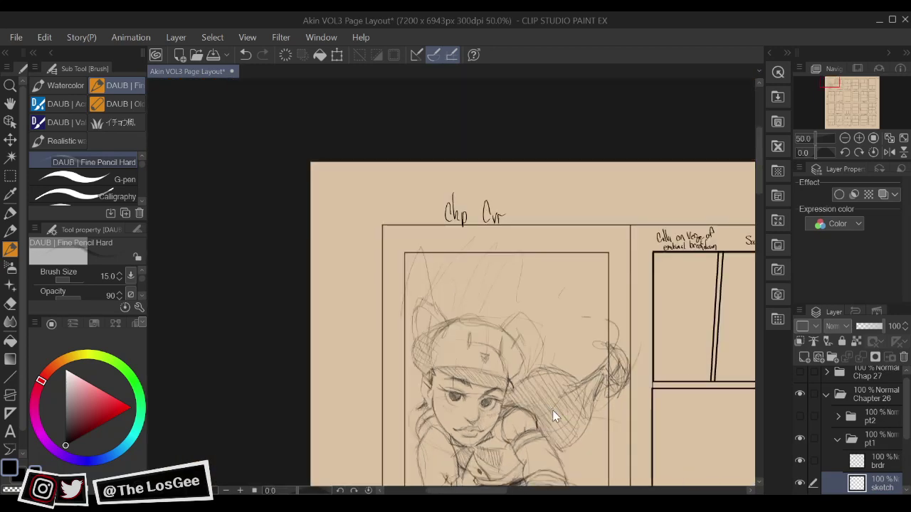
scroll(552, 410, up, 2)
drag(503, 299, 509, 391)
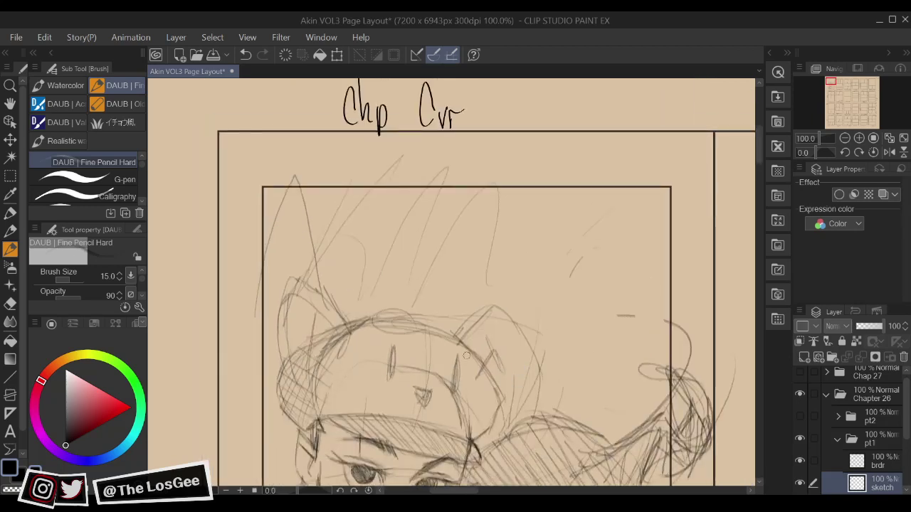
mouse_move(459, 332)
mouse_down()
mouse_move(493, 379)
mouse_move(468, 352)
mouse_move(490, 363)
mouse_up()
mouse_move(466, 327)
mouse_down()
mouse_move(492, 360)
mouse_move(486, 308)
mouse_up()
key(ctrl+z)
key(ctrl+z)
key(ctrl+z)
Sketch a firmer angular outline for the hat's ear nearest the hatched shape
mouse_move(456, 334)
mouse_down()
mouse_move(491, 304)
mouse_move(536, 367)
mouse_up()
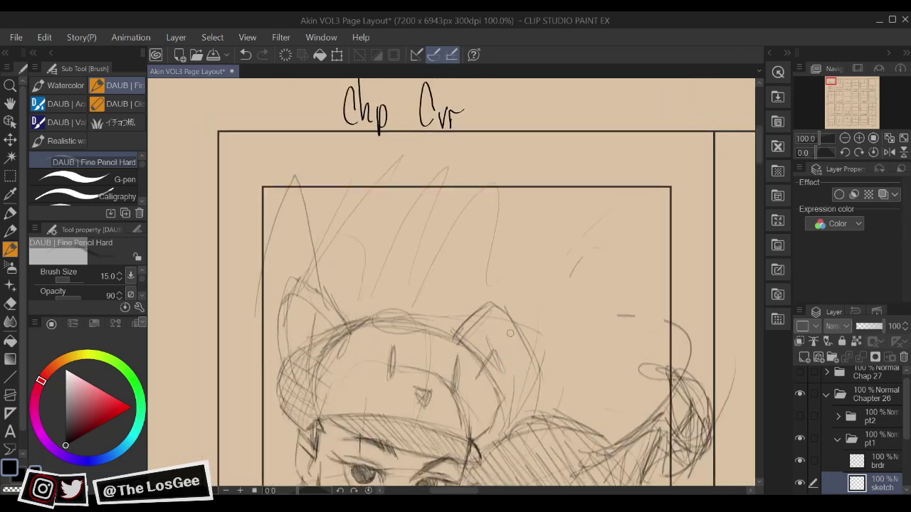
mouse_move(499, 301)
mouse_down()
mouse_move(522, 329)
mouse_move(536, 389)
mouse_up()
mouse_move(475, 333)
mouse_down()
mouse_move(506, 383)
mouse_move(505, 427)
mouse_up()
drag(501, 365, 513, 430)
drag(531, 349, 508, 419)
drag(534, 327, 509, 422)
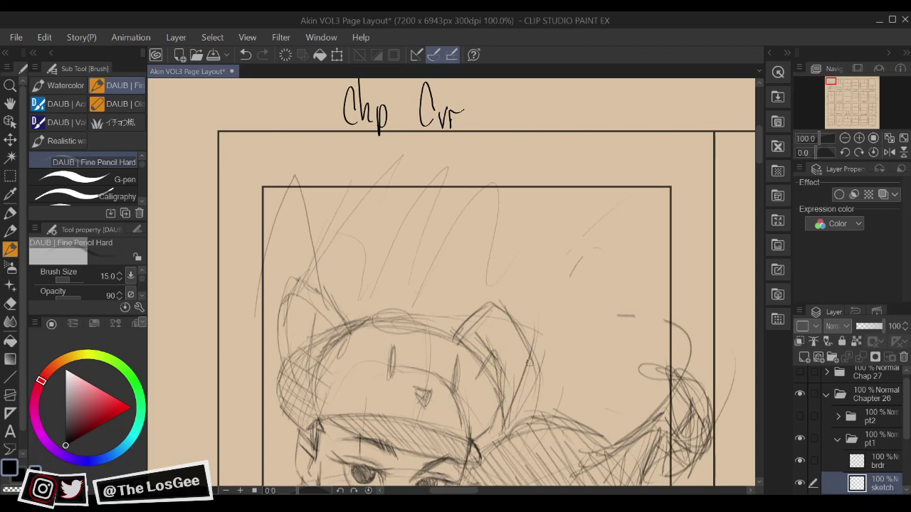
Fill the hat's ear nearest the hatched shape with dense diagonal hatching
mouse_move(528, 362)
mouse_down()
mouse_move(506, 406)
mouse_move(501, 399)
mouse_up()
mouse_move(533, 333)
mouse_down()
mouse_move(502, 365)
mouse_move(514, 338)
mouse_move(481, 357)
mouse_up()
mouse_move(504, 306)
mouse_down()
mouse_move(467, 350)
mouse_move(456, 338)
mouse_up()
drag(518, 264, 510, 257)
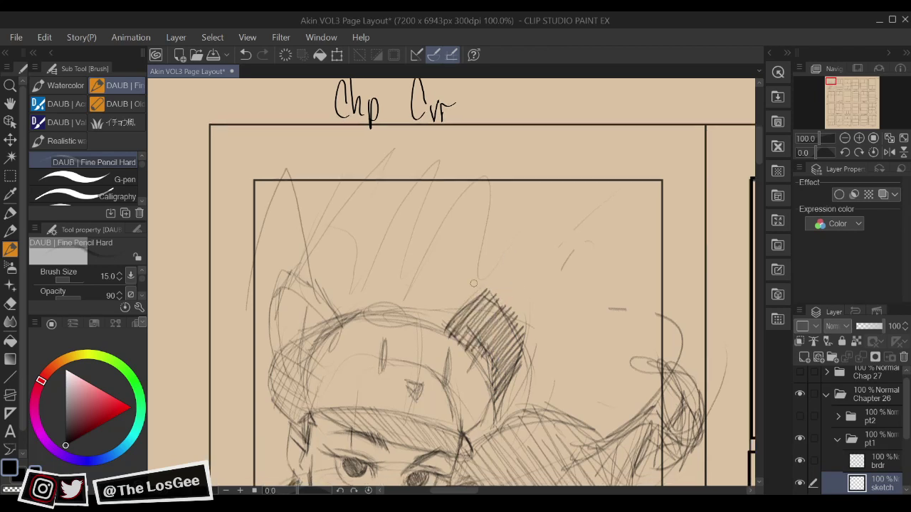
Check the sketch in mirrored view and darken the opposite ear's inner edge and the small tuft on the hat's crown
mouse_move(481, 345)
mouse_down()
mouse_move(476, 365)
mouse_move(454, 354)
mouse_move(574, 372)
mouse_up()
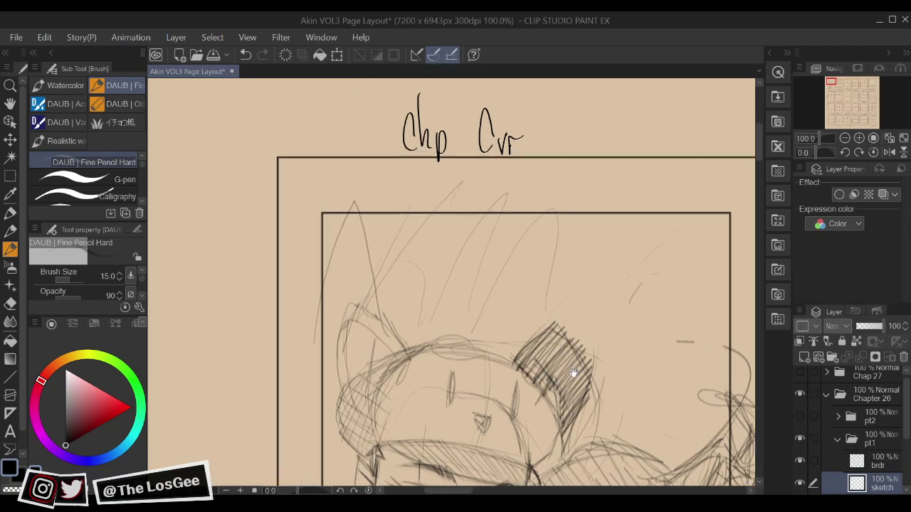
key(h)
drag(496, 345, 500, 331)
drag(531, 298, 494, 337)
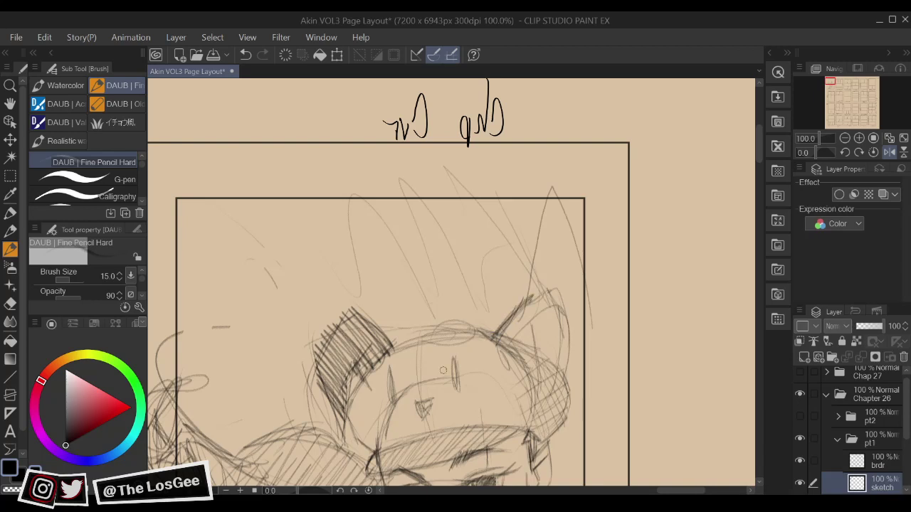
key(h)
drag(443, 370, 489, 379)
drag(476, 342, 547, 348)
mouse_move(481, 342)
mouse_down()
mouse_move(557, 352)
mouse_move(504, 330)
mouse_move(525, 340)
mouse_move(518, 325)
mouse_up()
key(h)
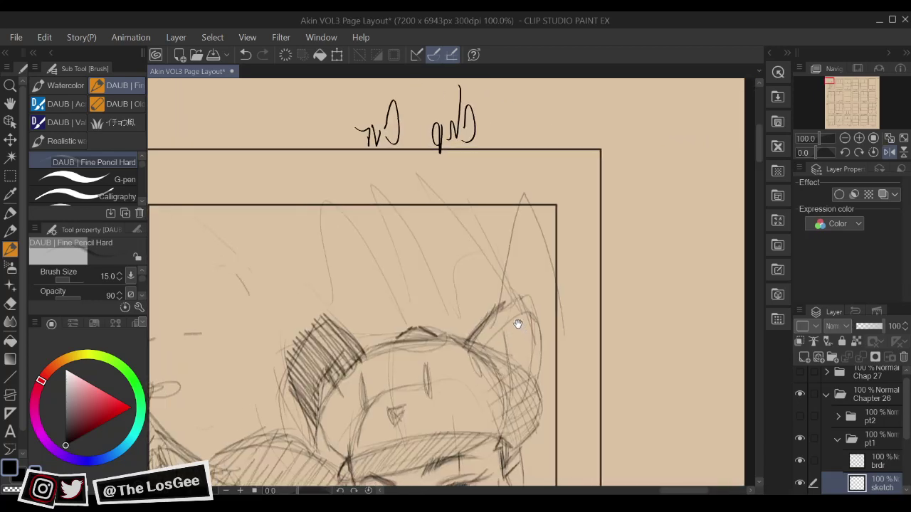
drag(502, 375, 475, 341)
Return to the unmirrored view and strengthen the outer curve of the hat ear at the panel's left side
key(h)
mouse_move(425, 313)
mouse_down()
mouse_move(502, 298)
mouse_move(503, 361)
mouse_up()
drag(483, 250, 471, 310)
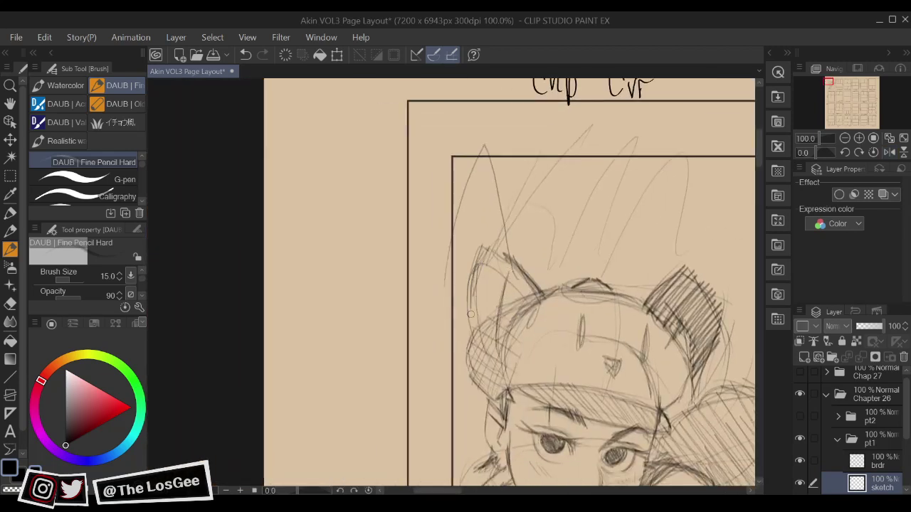
drag(467, 270, 491, 360)
drag(462, 296, 501, 357)
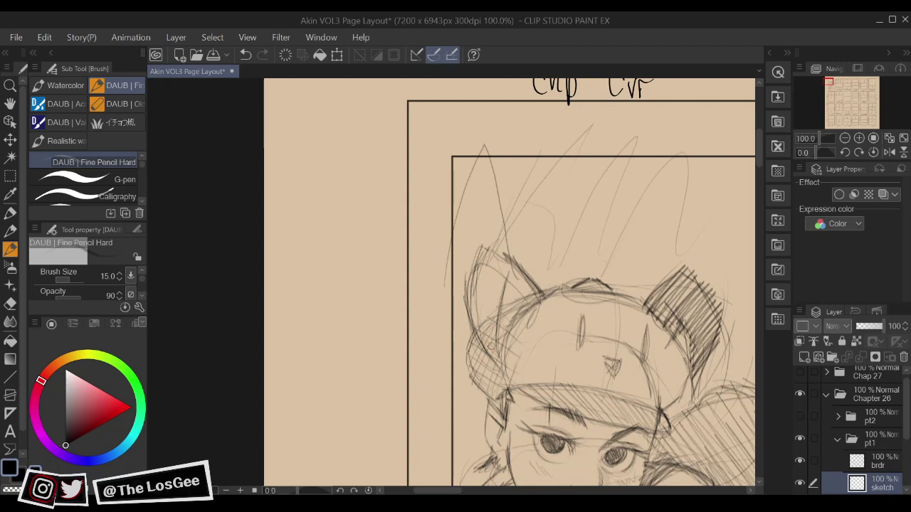
drag(470, 313, 502, 351)
Hatch the left hat ear in dark diagonal strokes and reinforce the hat's rim where the ear joins it
mouse_move(465, 285)
mouse_down()
mouse_move(507, 341)
mouse_move(503, 304)
mouse_up()
drag(481, 267, 506, 306)
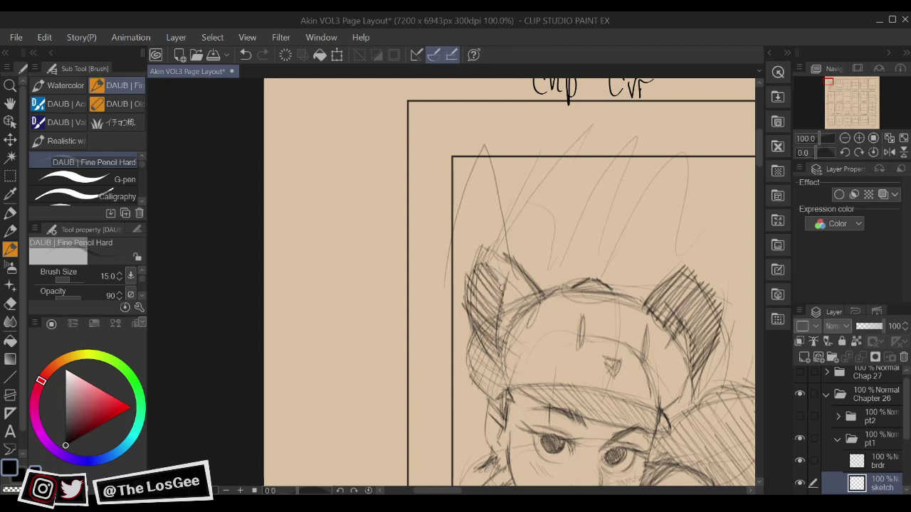
mouse_move(489, 251)
mouse_down()
mouse_move(519, 300)
mouse_move(524, 281)
mouse_move(506, 312)
mouse_up()
mouse_move(538, 285)
mouse_down()
mouse_move(500, 319)
mouse_move(560, 293)
mouse_up()
drag(492, 317, 587, 276)
drag(672, 291, 630, 284)
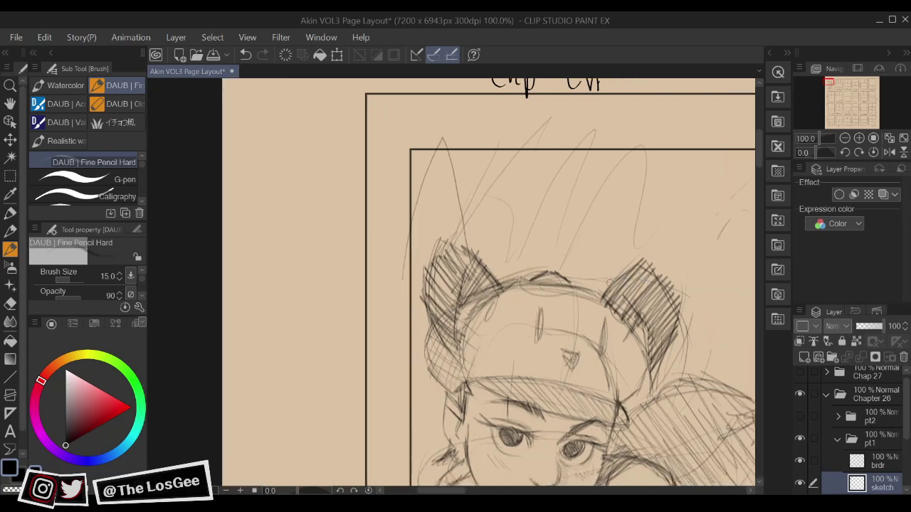
drag(464, 297, 452, 318)
drag(501, 292, 461, 316)
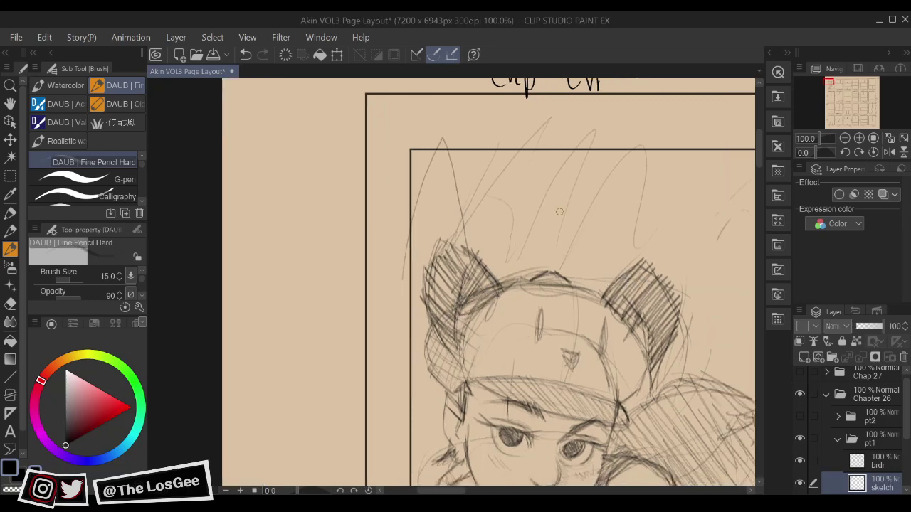
Draw a panda face on the front of the hat with filled oval eyes, a triangular nose and short mouth strokes
scroll(559, 212, down, 4)
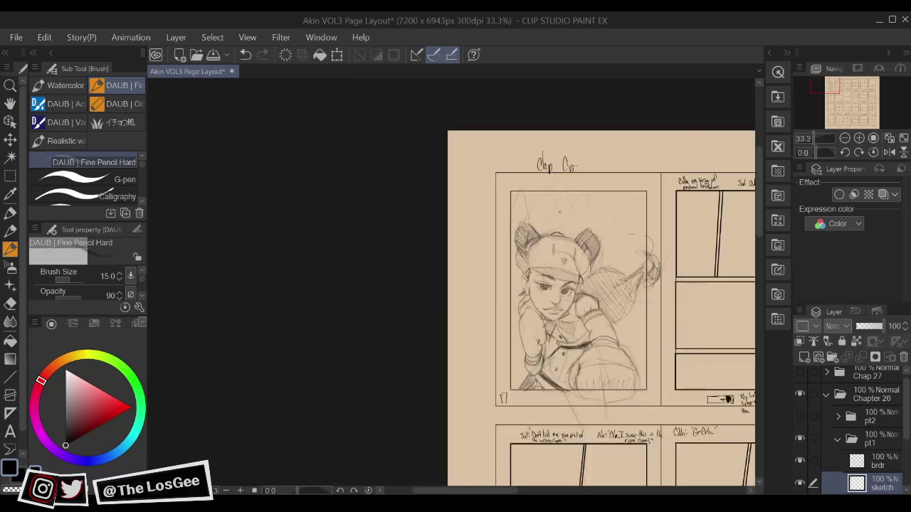
scroll(559, 211, up, 4)
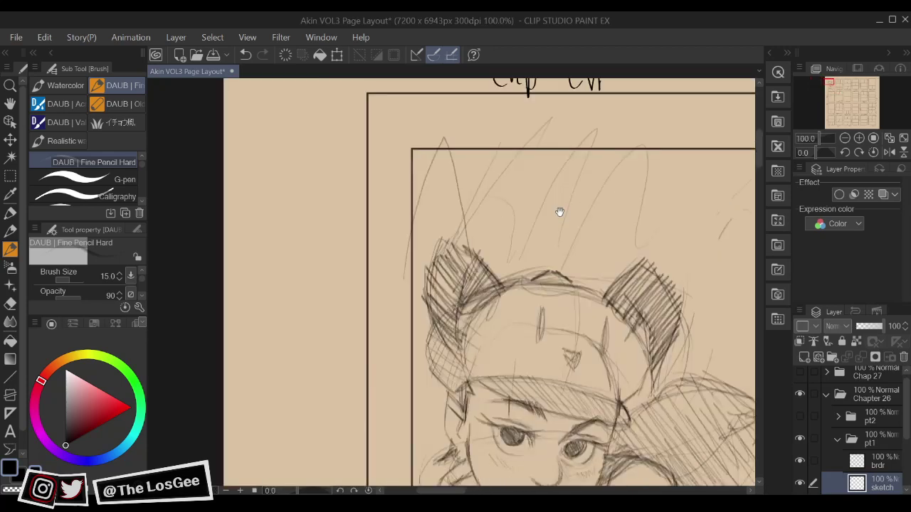
key(r)
mouse_move(537, 352)
mouse_down()
mouse_move(541, 333)
mouse_move(539, 362)
mouse_move(543, 331)
mouse_move(534, 363)
mouse_move(544, 328)
mouse_move(538, 361)
mouse_move(543, 345)
mouse_up()
key(shift+space)
key(e)
key(b)
mouse_move(608, 358)
mouse_down()
mouse_move(607, 338)
mouse_move(603, 371)
mouse_move(575, 391)
mouse_move(577, 375)
mouse_move(580, 389)
mouse_move(533, 396)
mouse_move(602, 405)
mouse_move(610, 401)
mouse_move(527, 392)
mouse_move(616, 420)
mouse_up()
drag(616, 375, 581, 356)
drag(654, 356, 617, 369)
drag(514, 317, 556, 333)
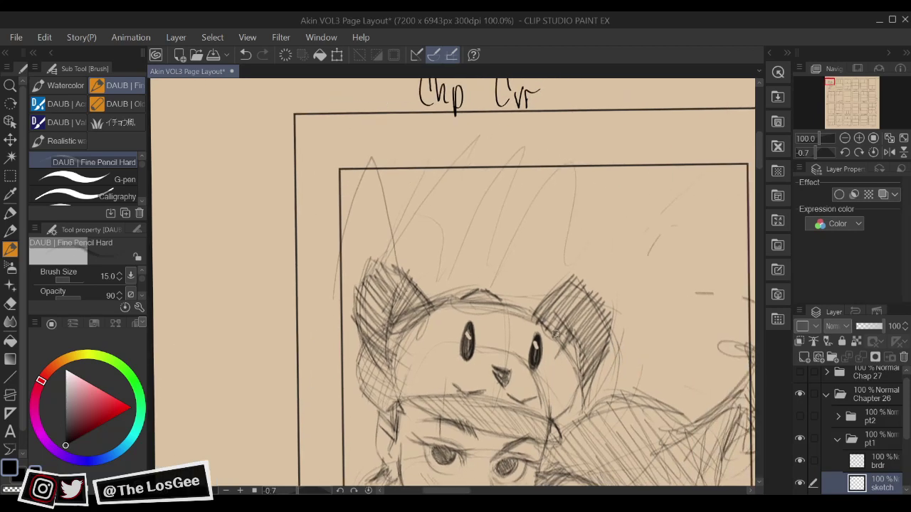
Reinforce the lower edge and tapered neck of the hatched shape behind the shoulder, using the mirrored view as a check
mouse_move(589, 409)
mouse_down()
mouse_move(584, 355)
mouse_move(552, 350)
mouse_up()
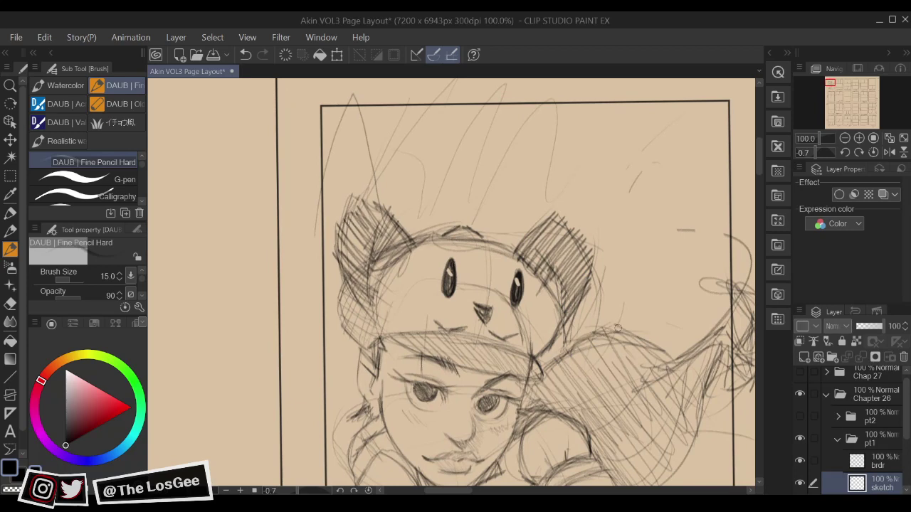
drag(671, 358, 600, 354)
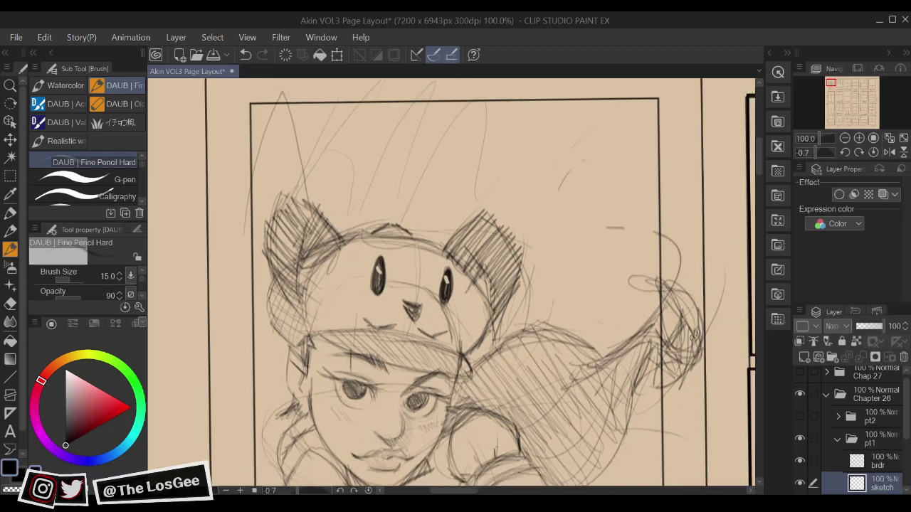
drag(565, 413, 595, 321)
key(h)
drag(546, 347, 699, 397)
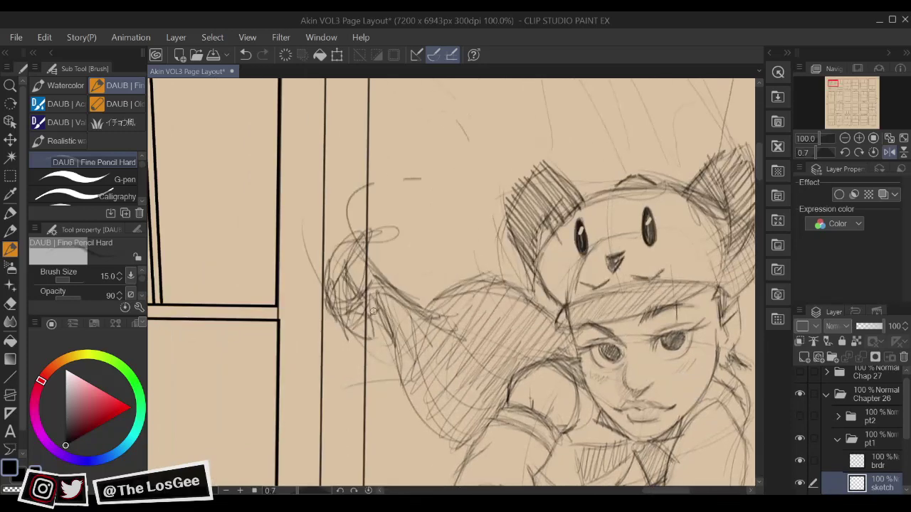
drag(369, 291, 405, 394)
drag(395, 335, 485, 426)
key(h)
mouse_move(567, 311)
mouse_down()
mouse_move(577, 335)
mouse_move(592, 321)
mouse_up()
drag(506, 432, 490, 489)
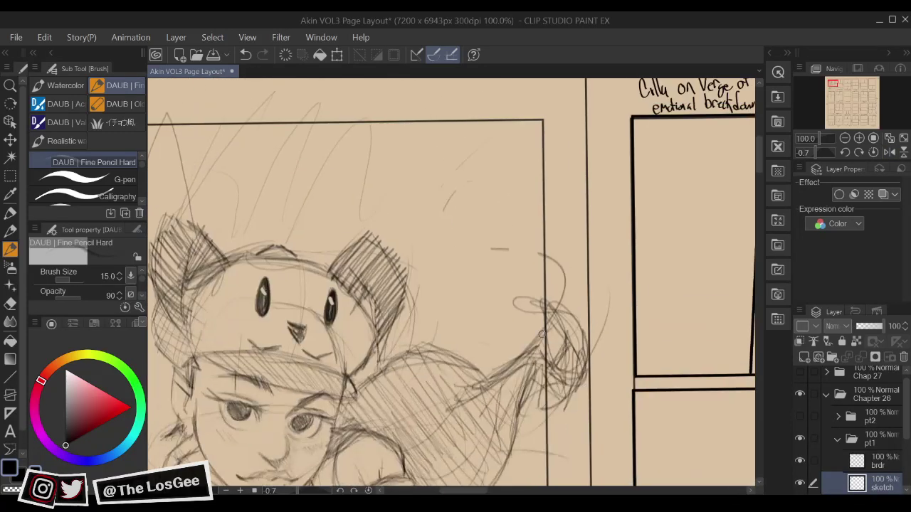
drag(546, 374, 525, 266)
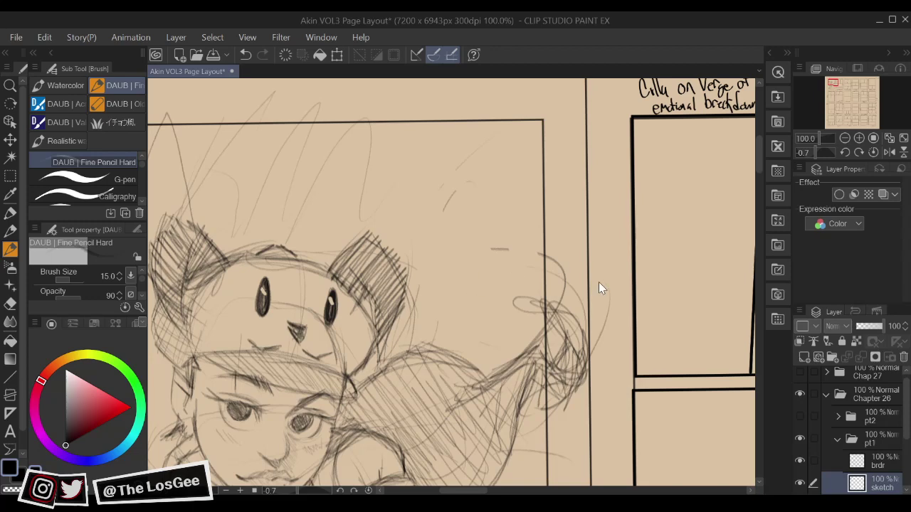
Sketch light radiating lines around the lower part of the figure and across the panel's edge
scroll(598, 282, down, 5)
scroll(599, 282, up, 2)
drag(421, 200, 633, 392)
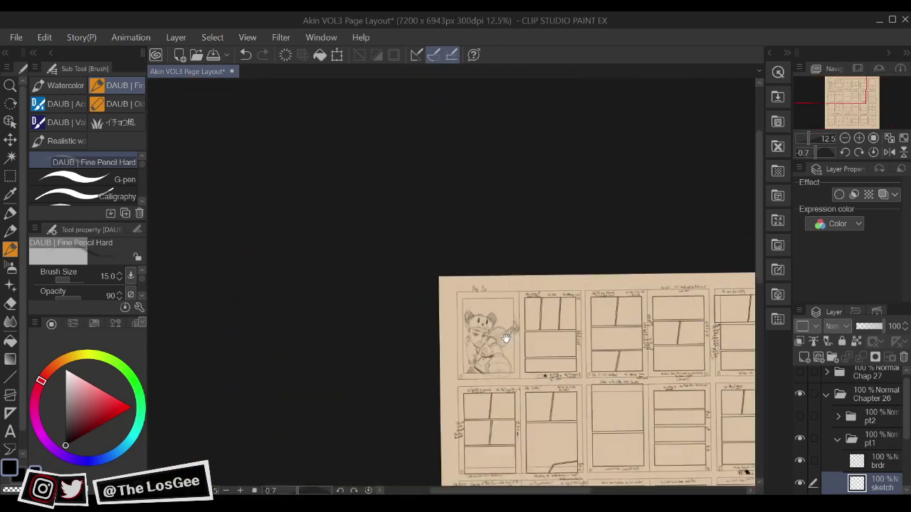
scroll(543, 357, up, 4)
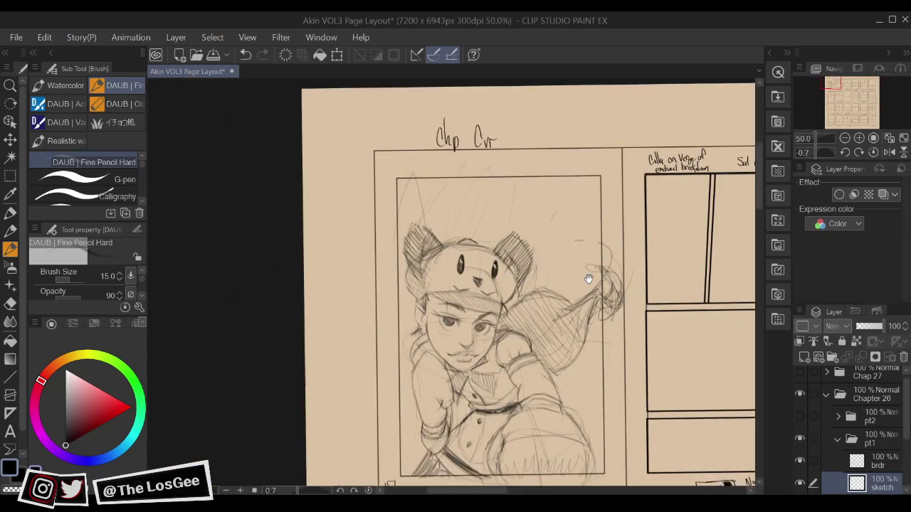
mouse_move(582, 372)
mouse_down()
mouse_move(618, 329)
mouse_move(578, 338)
mouse_up()
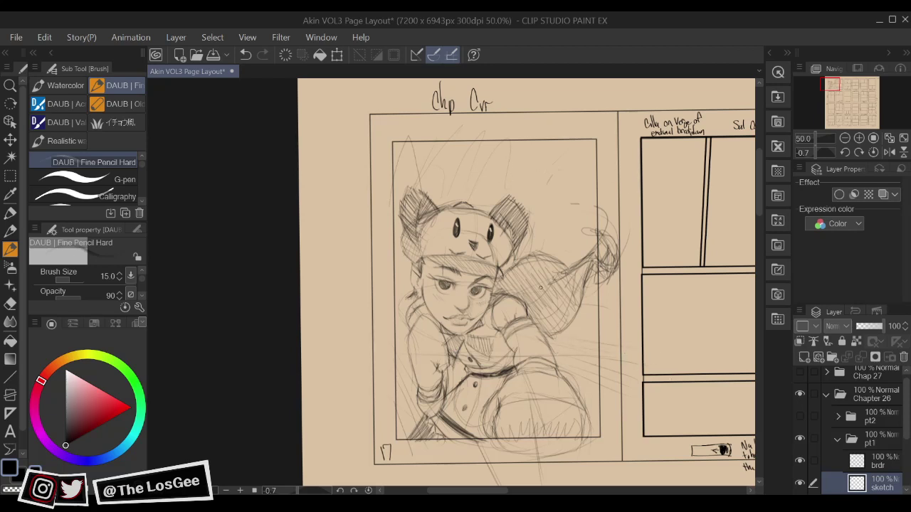
Scribble rough title lettering and a smaller looping subtitle line in the empty space above the hat
drag(533, 178, 609, 247)
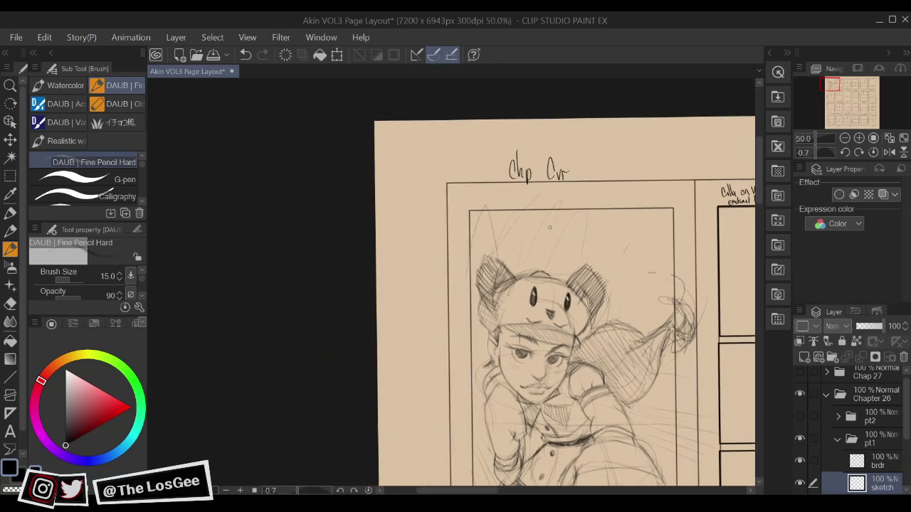
drag(474, 252, 498, 213)
mouse_move(476, 250)
mouse_down()
mouse_move(511, 194)
mouse_move(507, 205)
mouse_up()
mouse_move(497, 242)
mouse_down()
mouse_move(511, 193)
mouse_move(507, 232)
mouse_move(530, 210)
mouse_move(523, 250)
mouse_move(572, 203)
mouse_up()
drag(631, 254, 560, 250)
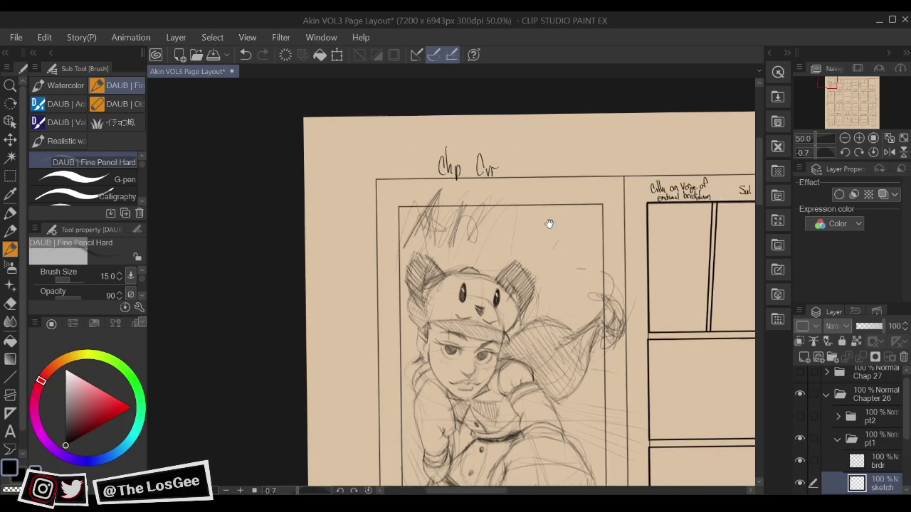
mouse_move(509, 225)
mouse_down()
mouse_move(515, 235)
mouse_move(595, 236)
mouse_move(518, 232)
mouse_up()
Review the cover alongside the neighbouring pages and save the Akin VOL3 Page Layout file
mouse_move(582, 266)
mouse_down()
mouse_move(547, 161)
mouse_move(533, 158)
mouse_up()
drag(647, 289, 575, 301)
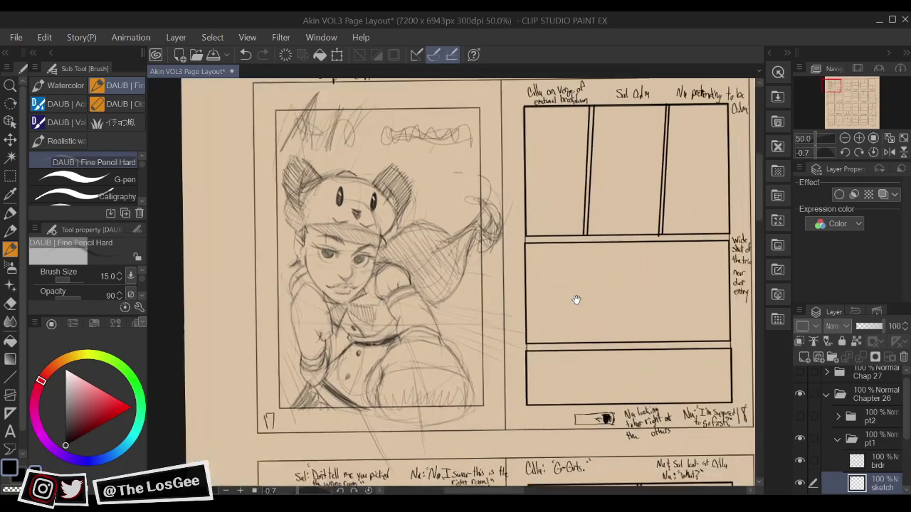
drag(624, 262, 474, 341)
drag(456, 391, 558, 353)
scroll(558, 353, down, 1)
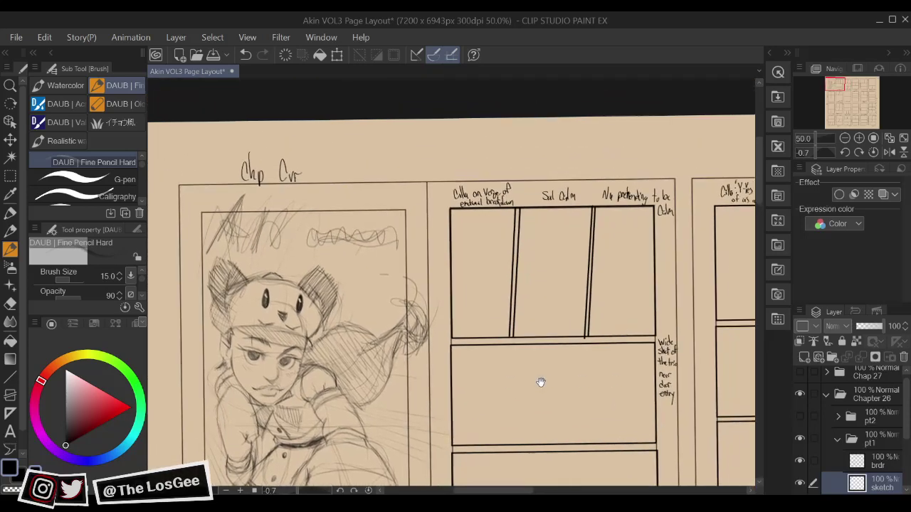
scroll(517, 397, down, 2)
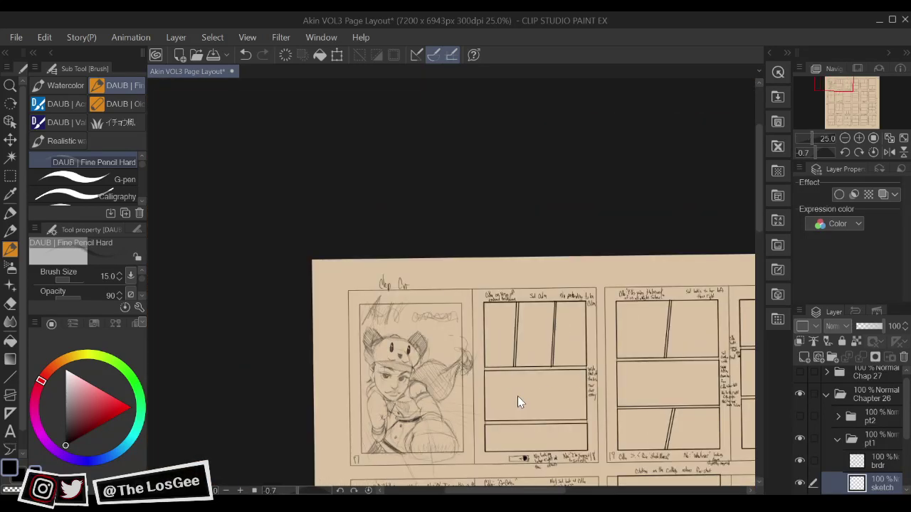
key(ctrl+s)
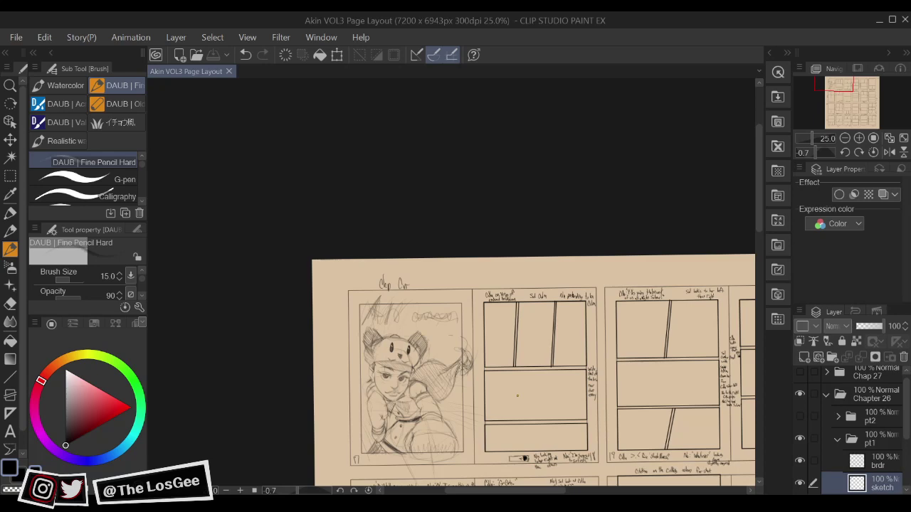
Darken the long curved front edge of the outfit beside the buttons below the belt
click(477, 400)
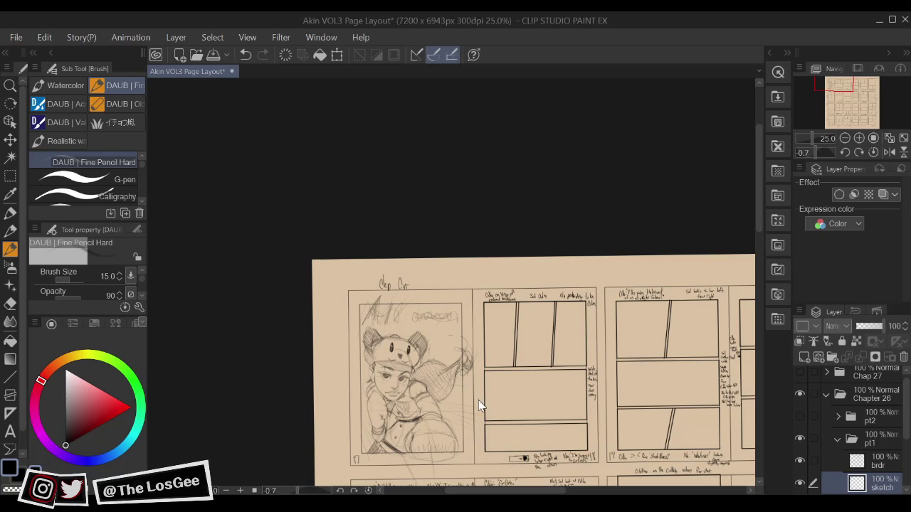
scroll(479, 401, up, 4)
mouse_move(383, 472)
mouse_down()
mouse_move(504, 346)
mouse_move(577, 358)
mouse_up()
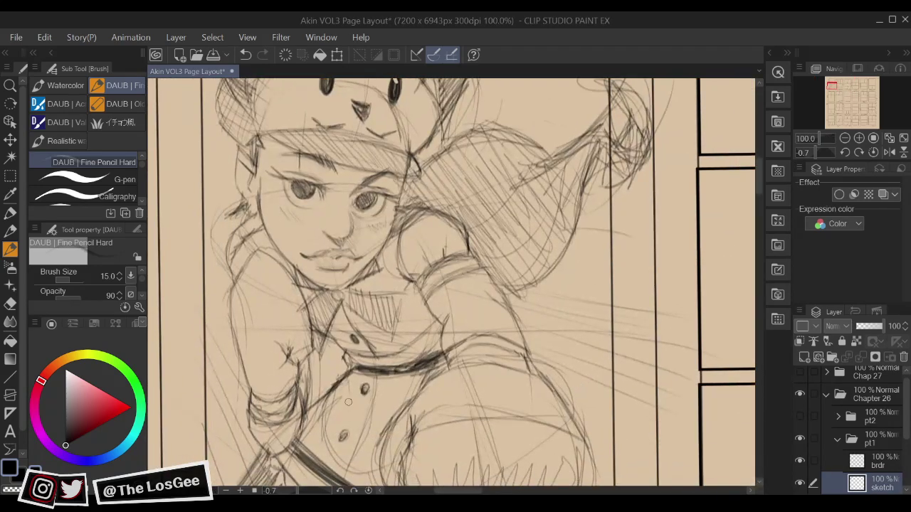
mouse_move(327, 391)
mouse_down()
mouse_move(343, 401)
mouse_move(355, 340)
mouse_up()
mouse_move(419, 385)
mouse_down()
mouse_move(429, 370)
mouse_move(478, 353)
mouse_up()
drag(422, 317, 398, 419)
drag(425, 345, 390, 428)
drag(416, 382, 380, 457)
drag(412, 396, 378, 451)
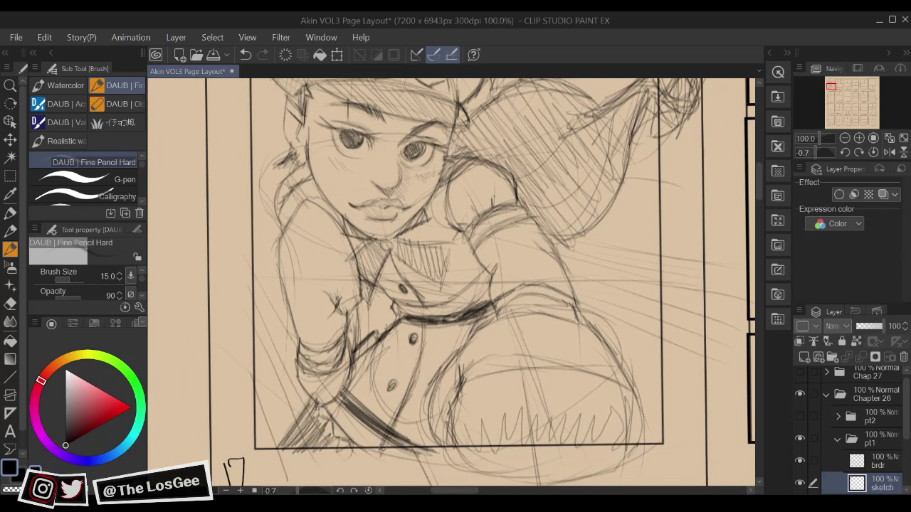
Strengthen the strokes around the figure's lower hand and fill the panel's lower left corner with dark hatching
drag(387, 373, 376, 380)
mouse_move(320, 432)
mouse_down()
mouse_move(344, 452)
mouse_move(311, 424)
mouse_move(310, 449)
mouse_move(319, 426)
mouse_move(318, 446)
mouse_move(317, 434)
mouse_move(333, 451)
mouse_move(319, 447)
mouse_move(305, 410)
mouse_move(279, 464)
mouse_move(286, 425)
mouse_move(273, 456)
mouse_move(301, 411)
mouse_move(291, 455)
mouse_move(301, 424)
mouse_move(301, 456)
mouse_move(319, 453)
mouse_move(311, 415)
mouse_move(302, 415)
mouse_move(321, 428)
mouse_move(336, 455)
mouse_up()
drag(292, 427, 266, 456)
mouse_move(390, 386)
mouse_down()
mouse_move(466, 417)
mouse_move(425, 408)
mouse_move(427, 401)
mouse_move(418, 409)
mouse_up()
mouse_move(296, 426)
mouse_down()
mouse_move(301, 456)
mouse_move(296, 439)
mouse_move(297, 449)
mouse_move(313, 471)
mouse_up()
mouse_move(347, 423)
mouse_down()
mouse_move(352, 374)
mouse_move(335, 385)
mouse_move(360, 363)
mouse_up()
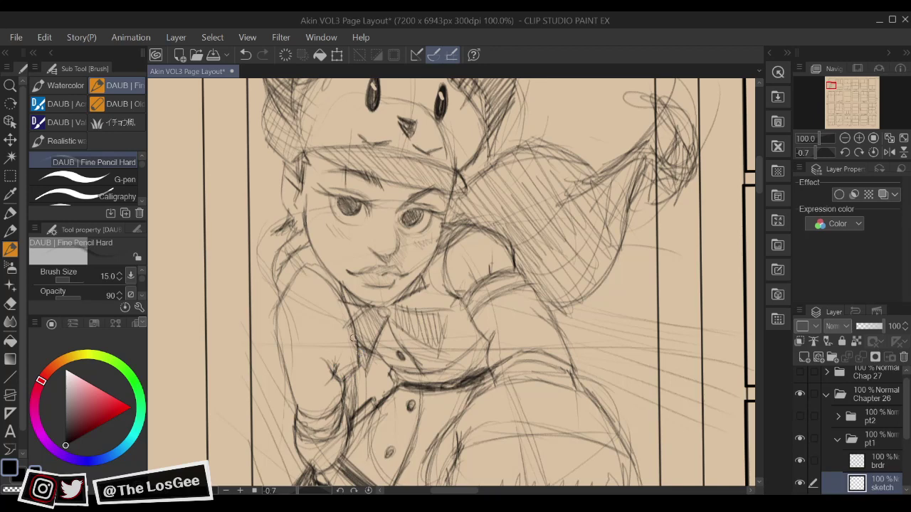
Darken the outline of the shoulder and upper sleeve on the arm at the panel's left side
drag(340, 293, 306, 272)
drag(279, 306, 309, 270)
drag(305, 267, 352, 305)
mouse_move(279, 307)
mouse_down()
mouse_move(281, 356)
mouse_move(299, 401)
mouse_move(315, 365)
mouse_up()
drag(288, 325, 313, 364)
drag(283, 303, 309, 355)
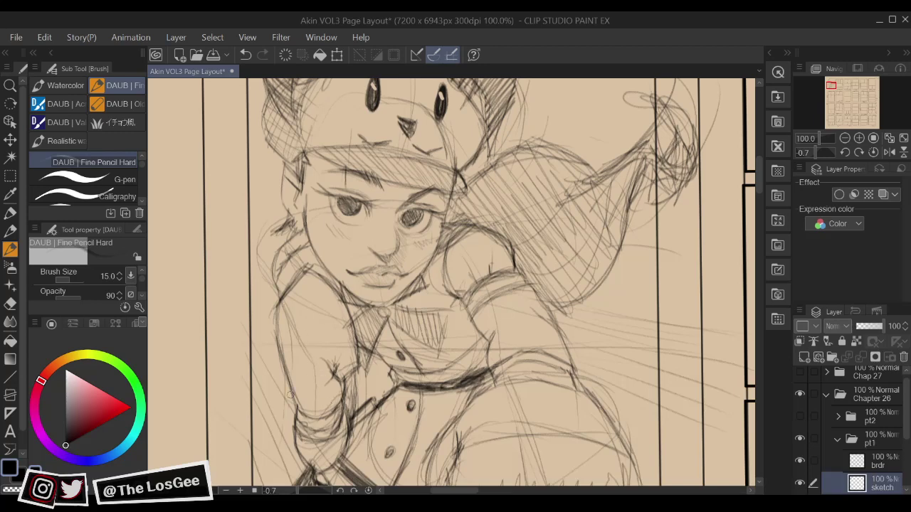
Shade the left arm's sleeve with diagonal hatching from the cuff up to the upper arm
drag(292, 394, 312, 415)
drag(290, 380, 314, 412)
drag(286, 364, 314, 404)
drag(281, 345, 315, 385)
mouse_move(280, 326)
mouse_down()
mouse_move(304, 363)
mouse_move(300, 346)
mouse_up()
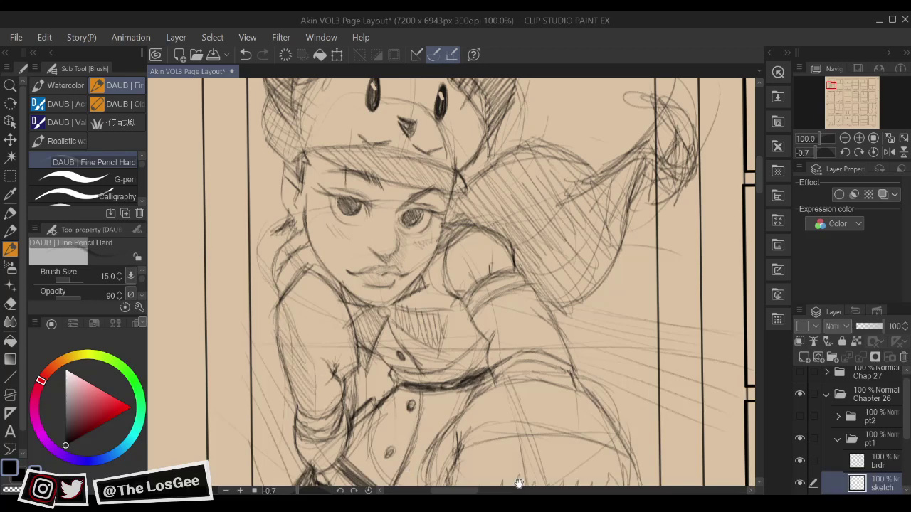
mouse_move(519, 483)
mouse_down()
mouse_move(539, 377)
mouse_move(494, 301)
mouse_up()
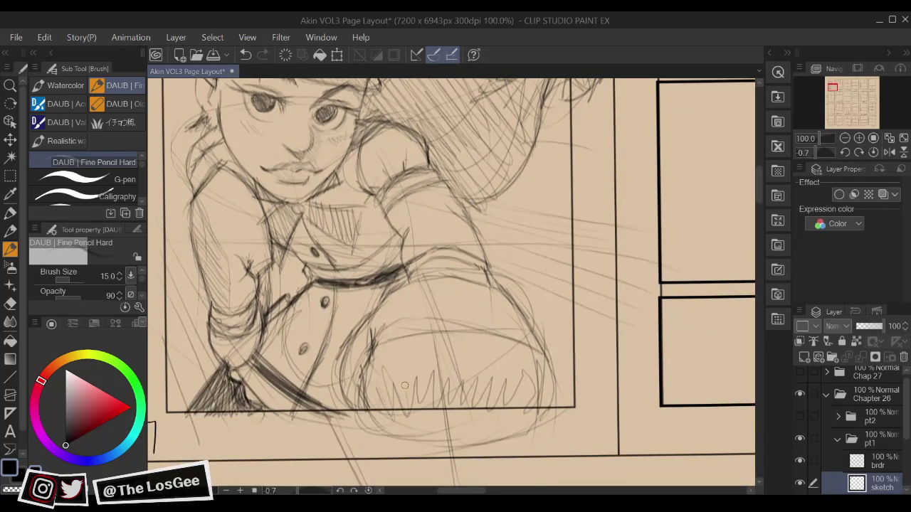
Strengthen the contour of the large rounded form at the cover figure's lower right and save the file
mouse_move(370, 393)
mouse_down()
mouse_move(398, 420)
mouse_move(544, 413)
mouse_move(537, 354)
mouse_move(545, 435)
mouse_up()
drag(535, 342, 532, 428)
drag(483, 280, 505, 406)
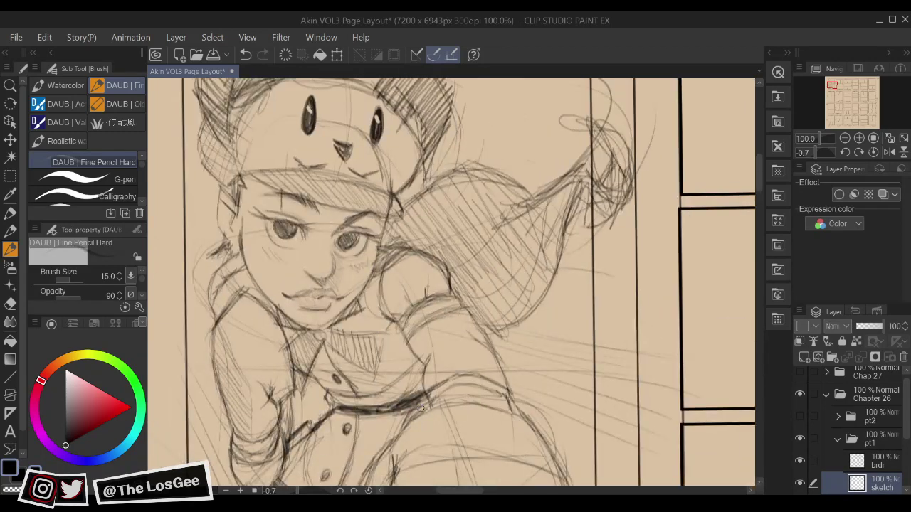
drag(420, 408, 526, 417)
scroll(469, 479, down, 3)
drag(573, 417, 418, 451)
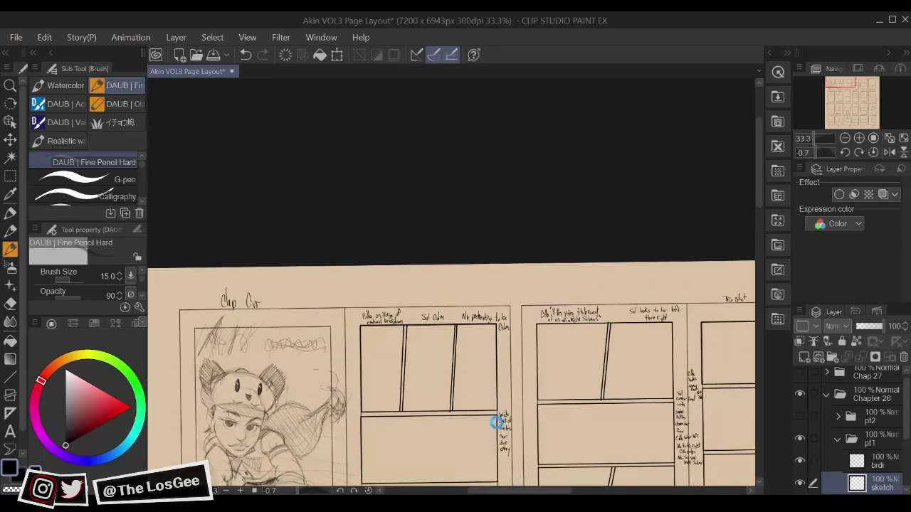
key(ctrl+s)
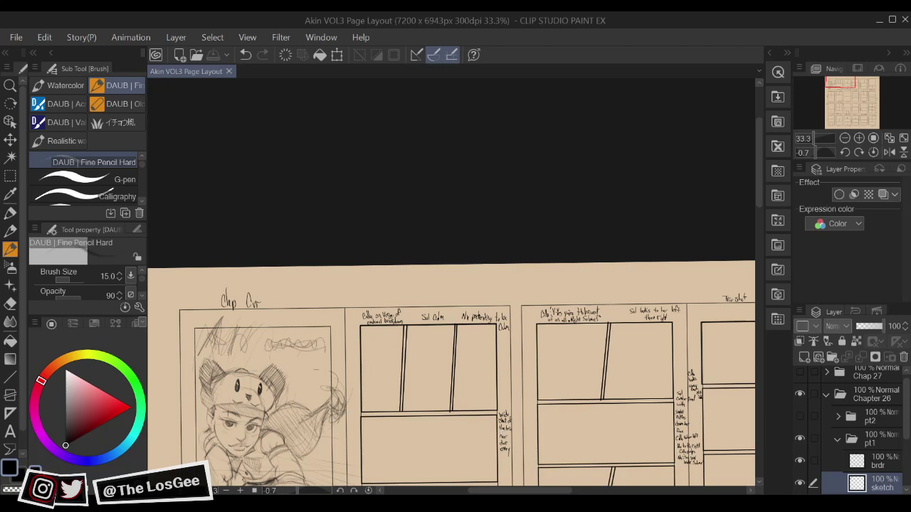
Add short blush hatching to the cover figure's cheek and nose, and save the file
scroll(455, 366, up, 4)
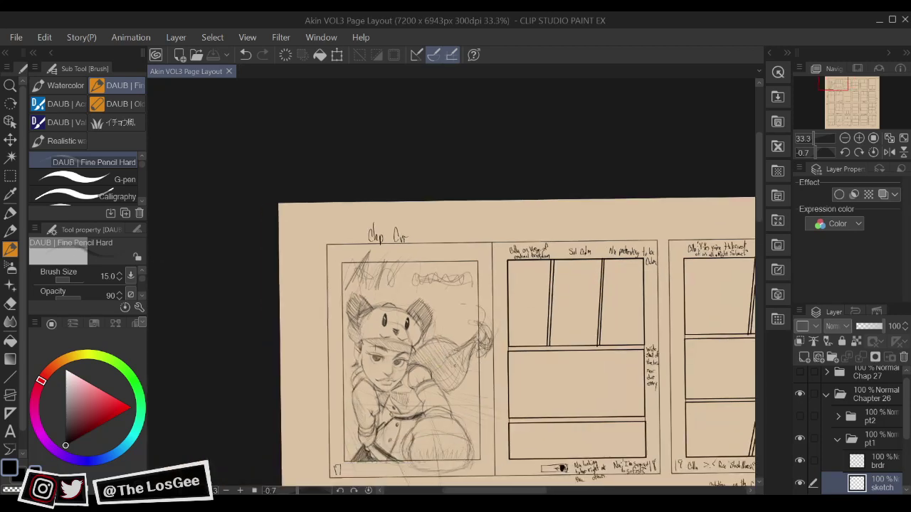
mouse_move(385, 357)
mouse_down()
mouse_move(491, 386)
mouse_move(613, 377)
mouse_up()
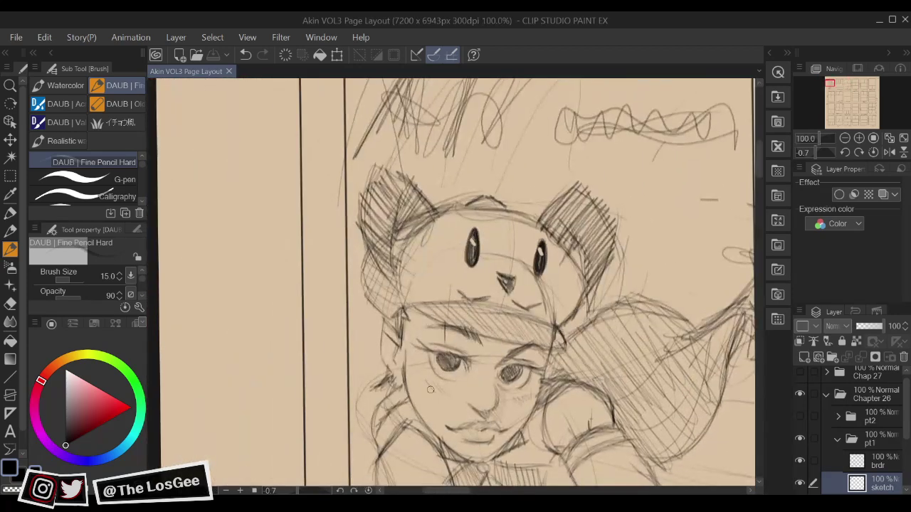
drag(439, 387, 455, 394)
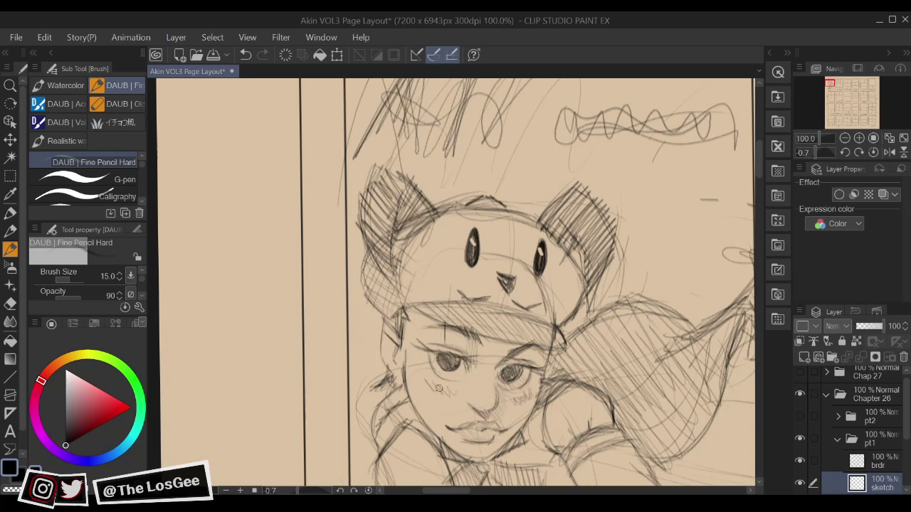
drag(439, 388, 455, 393)
scroll(521, 462, down, 3)
scroll(522, 462, up, 3)
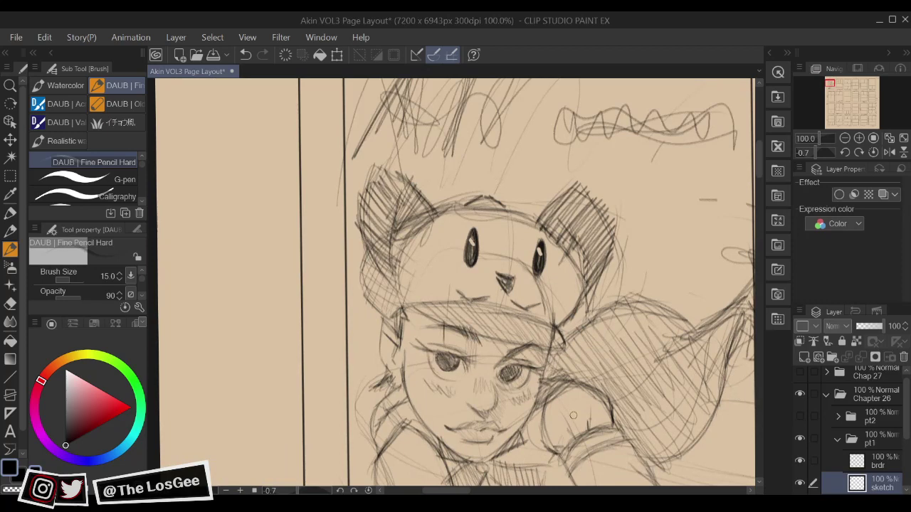
scroll(574, 415, down, 5)
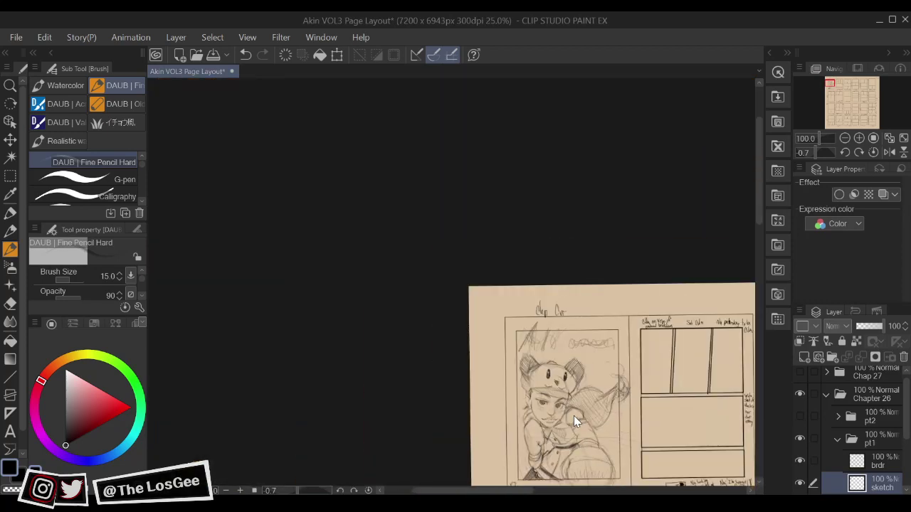
key(ctrl+s)
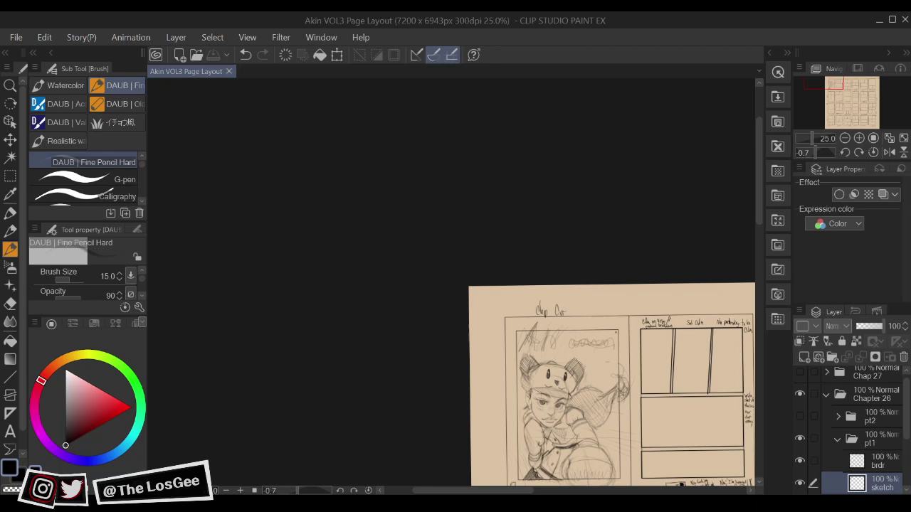
Straighten the canvas to 0 degrees rotation and bring the first panel of page 18 into close view
key(r)
drag(633, 352, 624, 376)
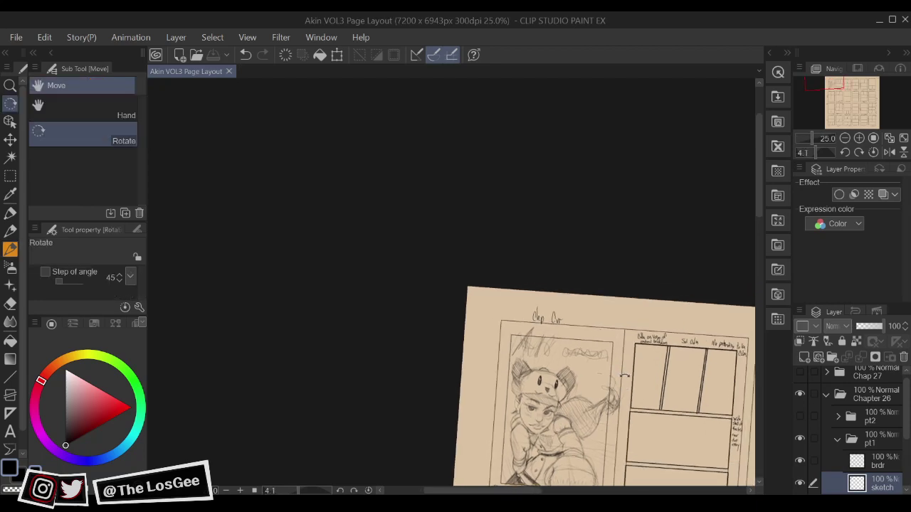
double_click(628, 380)
key(b)
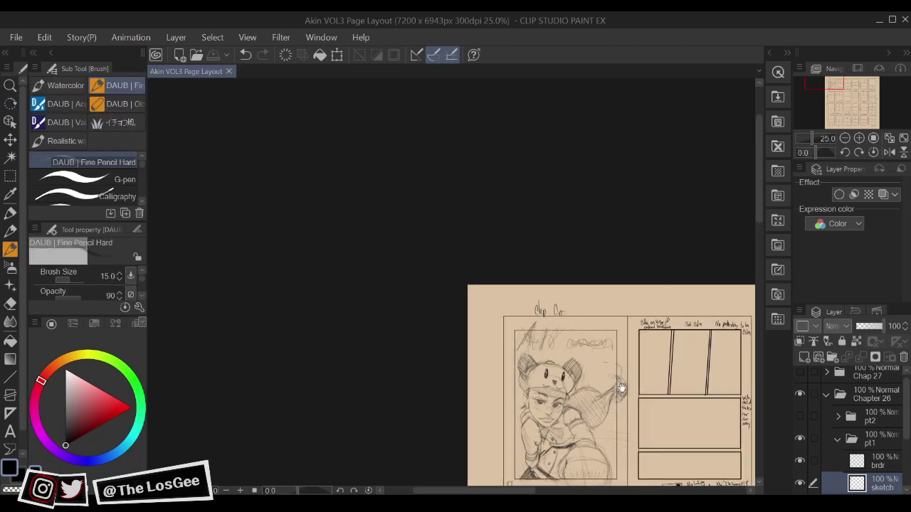
mouse_move(715, 365)
mouse_down()
mouse_move(555, 364)
mouse_move(499, 409)
mouse_up()
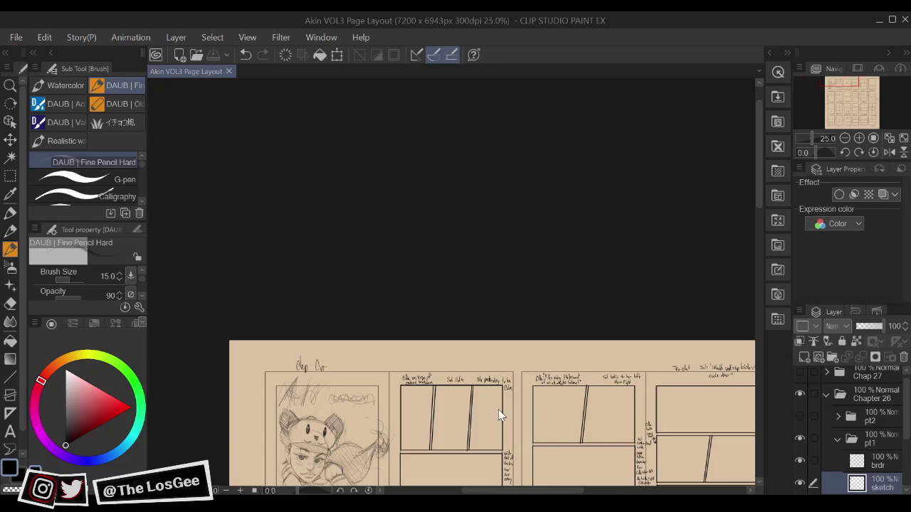
scroll(498, 415, up, 4)
drag(459, 394, 695, 307)
drag(559, 345, 521, 320)
scroll(488, 334, up, 1)
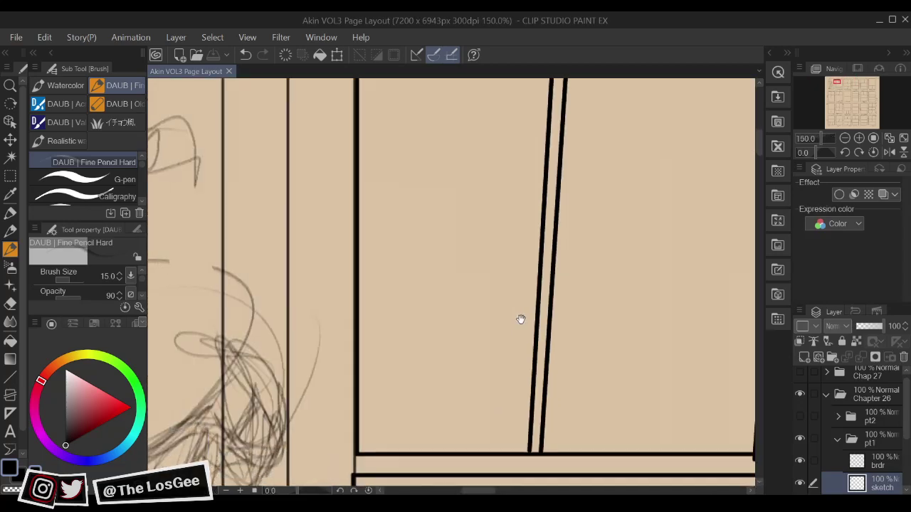
mouse_move(363, 311)
mouse_down()
mouse_move(443, 291)
mouse_move(476, 360)
mouse_up()
mouse_move(431, 230)
mouse_down()
mouse_move(431, 304)
mouse_move(419, 335)
mouse_up()
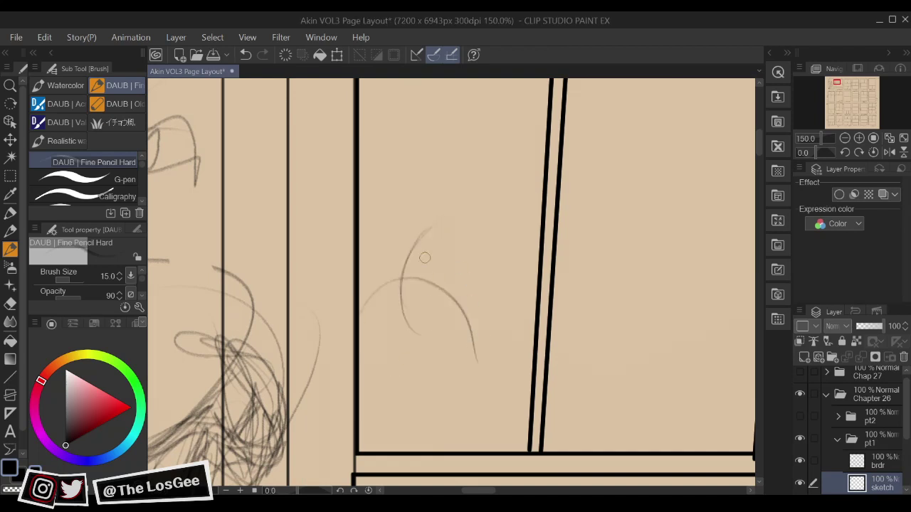
drag(491, 263, 474, 312)
key(ctrl+z)
mouse_move(378, 310)
mouse_down()
mouse_move(377, 287)
mouse_move(464, 356)
mouse_up()
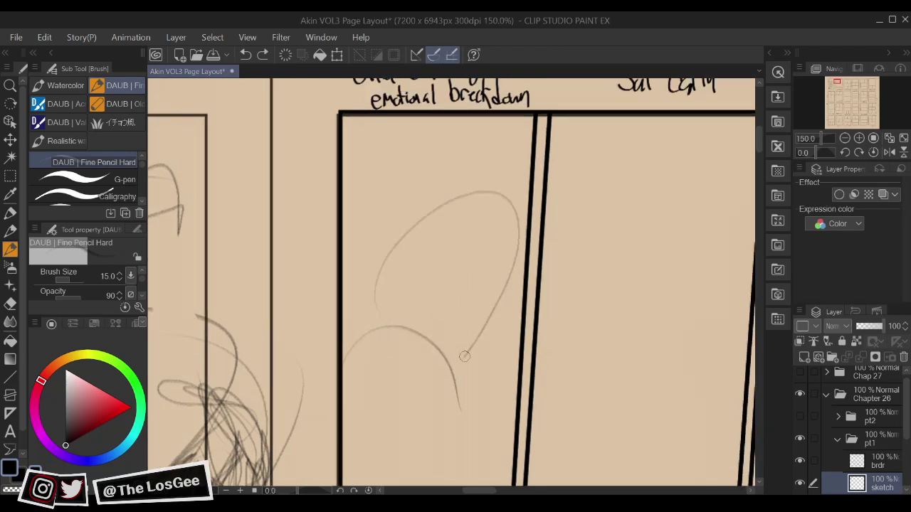
key(ctrl+z)
mouse_move(411, 232)
mouse_down()
mouse_move(498, 285)
mouse_move(466, 384)
mouse_up()
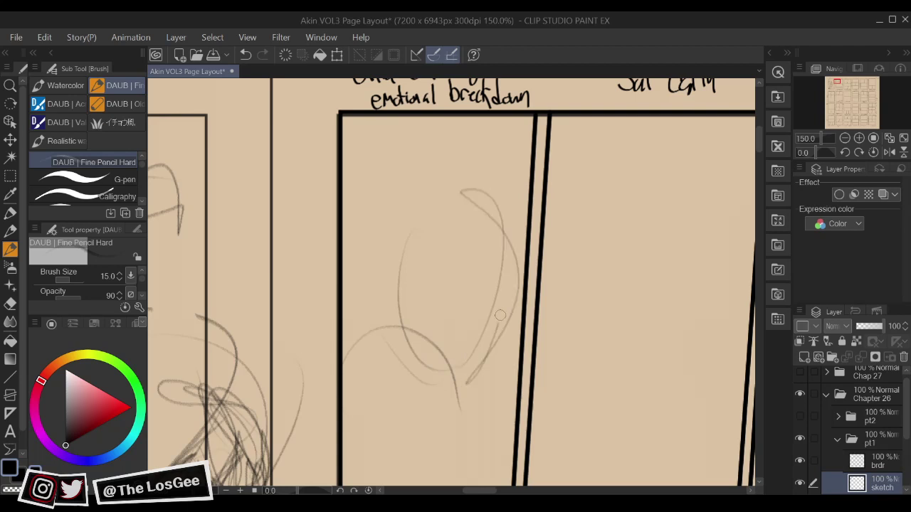
key(ctrl+z)
key(ctrl+z)
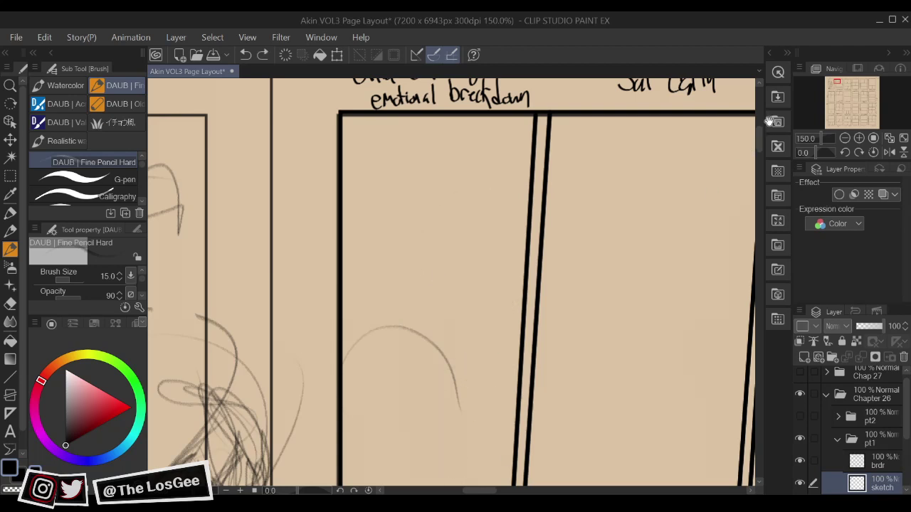
key(ctrl+Tab)
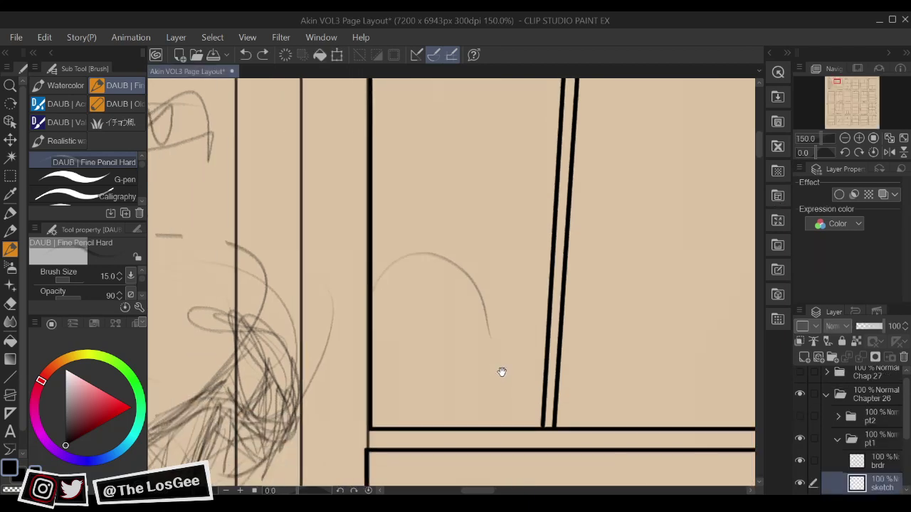
key(e)
mouse_move(482, 332)
mouse_down()
mouse_move(437, 257)
mouse_move(366, 301)
mouse_up()
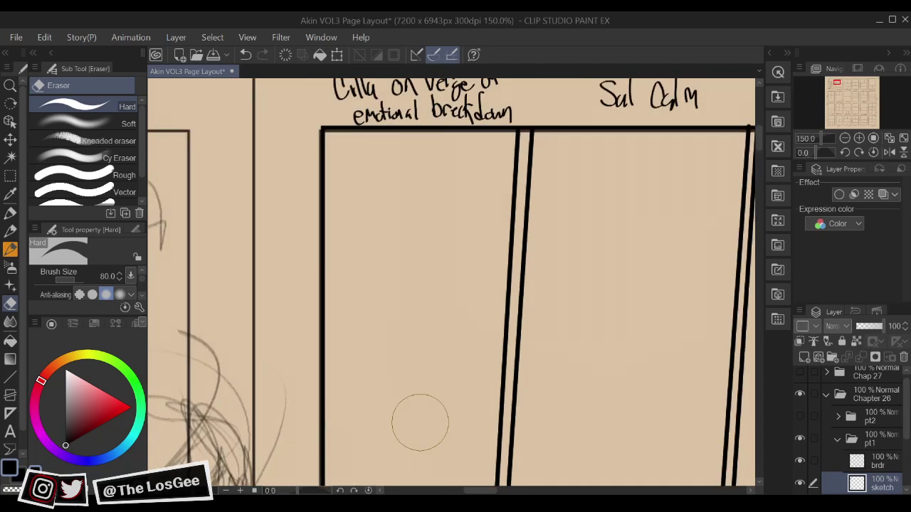
scroll(420, 422, down, 1)
Rough in a figure's rounded shoulder, arm, torso and neck in the lower part of the "emotional breakdown" panel
key(b)
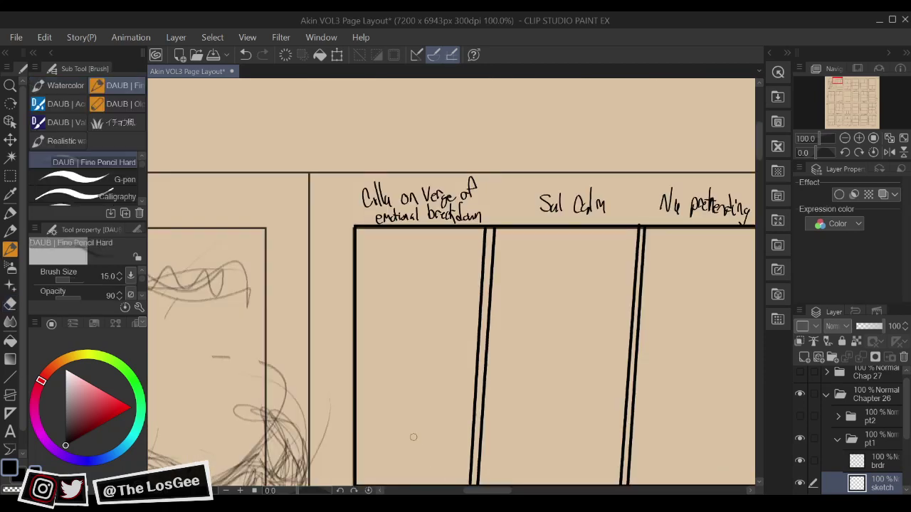
mouse_move(357, 395)
mouse_down()
mouse_move(396, 355)
mouse_move(415, 370)
mouse_move(415, 338)
mouse_move(374, 392)
mouse_move(390, 363)
mouse_move(385, 324)
mouse_move(441, 399)
mouse_move(437, 437)
mouse_up()
key(e)
key(b)
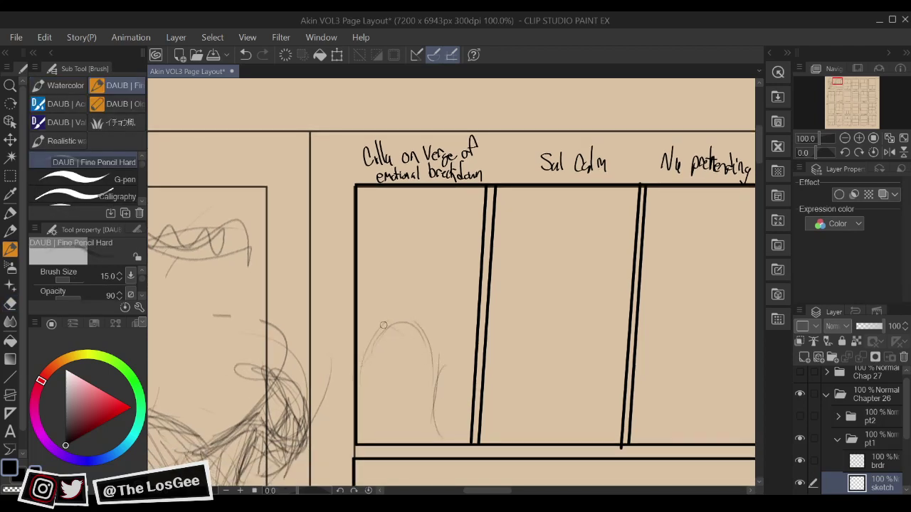
drag(383, 325, 388, 426)
drag(377, 360, 375, 433)
mouse_move(411, 337)
mouse_down()
mouse_move(399, 438)
mouse_move(432, 370)
mouse_move(437, 391)
mouse_move(459, 410)
mouse_up()
drag(406, 318, 432, 348)
mouse_move(418, 328)
mouse_down()
mouse_move(447, 337)
mouse_move(447, 348)
mouse_up()
drag(447, 336, 447, 388)
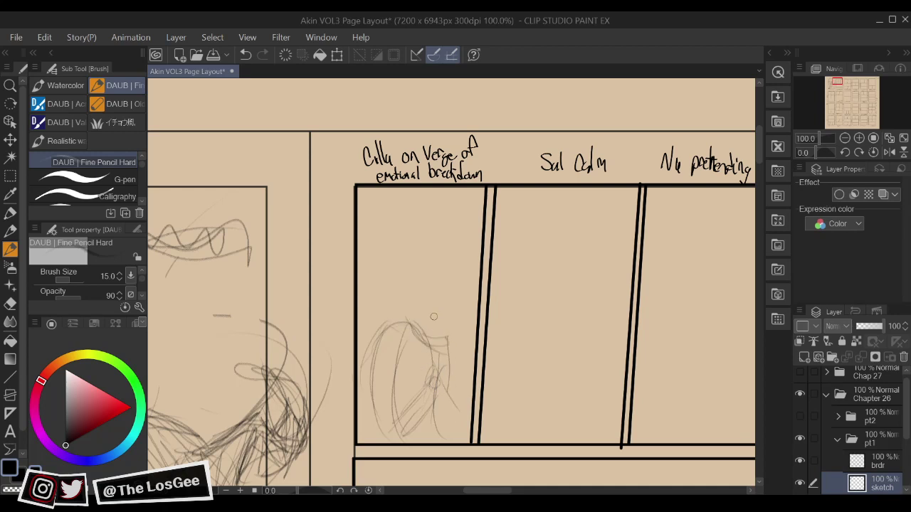
mouse_move(414, 326)
mouse_down()
mouse_move(423, 269)
mouse_move(413, 327)
mouse_up()
Sketch an oval head above the neck, and add a round chest knot with diagonal strap lines and loops
mouse_move(417, 285)
mouse_down()
mouse_move(420, 352)
mouse_move(456, 346)
mouse_move(465, 304)
mouse_up()
mouse_move(451, 357)
mouse_down()
mouse_move(470, 308)
mouse_move(447, 272)
mouse_move(417, 286)
mouse_up()
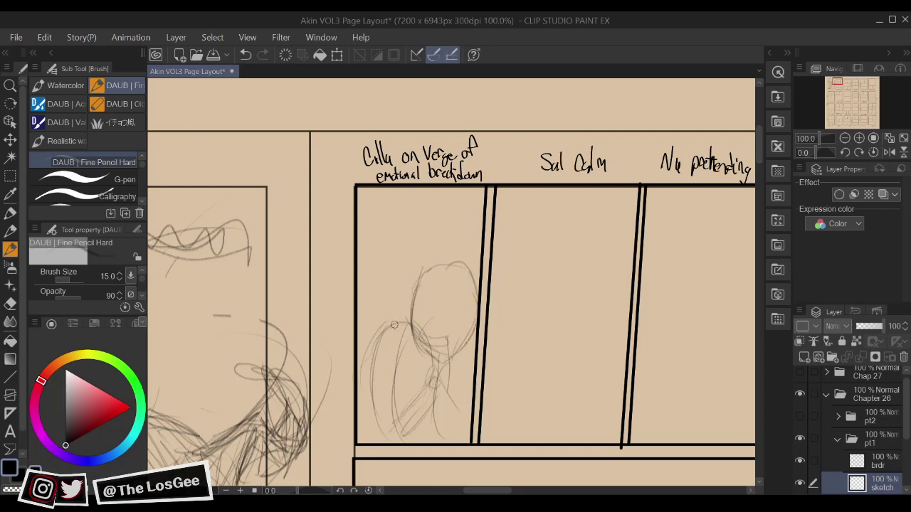
mouse_move(395, 325)
mouse_down()
mouse_move(377, 432)
mouse_move(427, 396)
mouse_move(406, 436)
mouse_move(441, 384)
mouse_move(432, 383)
mouse_move(446, 384)
mouse_move(428, 399)
mouse_up()
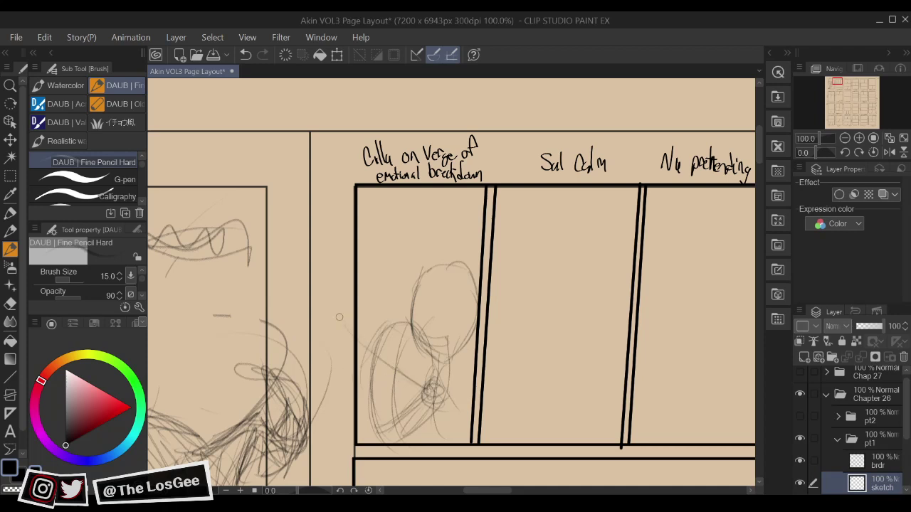
mouse_move(338, 318)
mouse_down()
mouse_move(430, 388)
mouse_move(453, 427)
mouse_move(445, 396)
mouse_move(455, 410)
mouse_up()
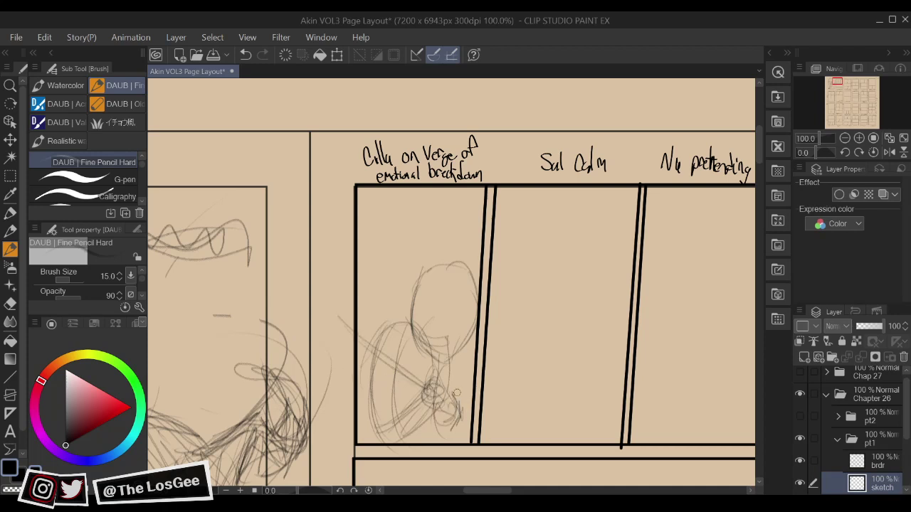
drag(443, 360, 455, 441)
mouse_move(382, 335)
mouse_down()
mouse_move(392, 370)
mouse_move(435, 369)
mouse_up()
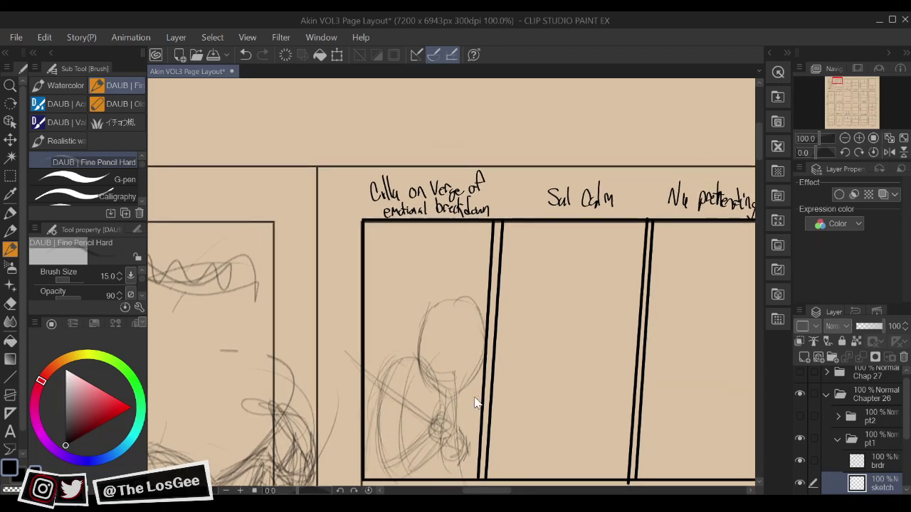
Erase the construction lines inside the panel figure's head and darken the oval outline around the face and crown
scroll(475, 398, down, 2)
scroll(475, 398, up, 2)
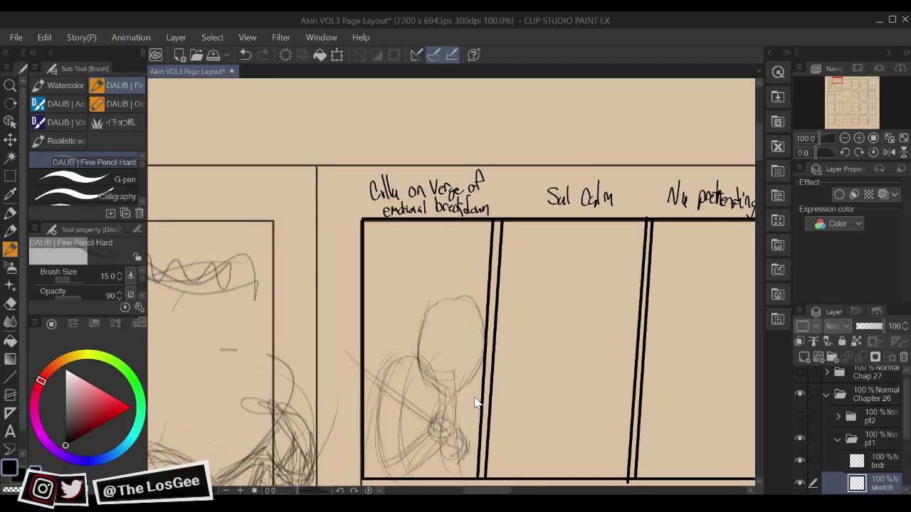
scroll(475, 398, down, 1)
scroll(475, 398, up, 1)
scroll(475, 397, up, 1)
drag(473, 397, 487, 421)
key(e)
mouse_move(437, 358)
mouse_down()
mouse_move(418, 380)
mouse_move(427, 402)
mouse_move(470, 421)
mouse_move(496, 361)
mouse_up()
key(b)
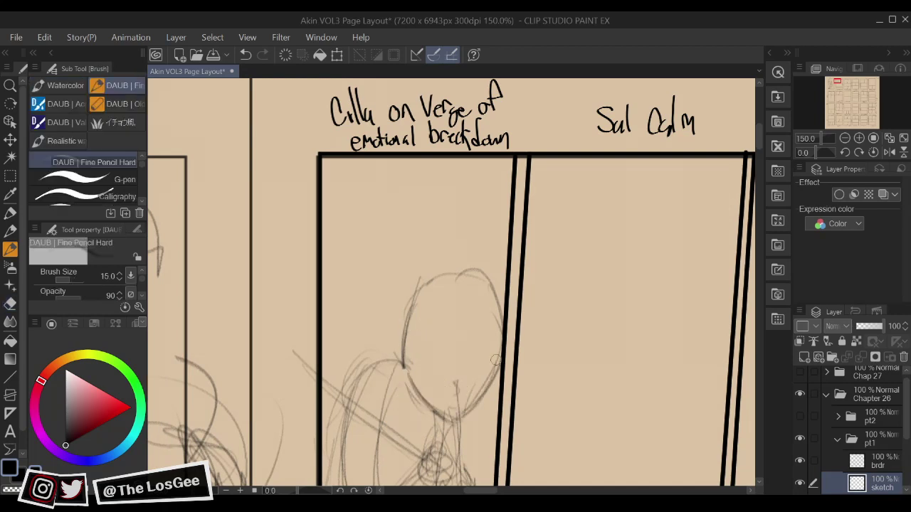
drag(469, 406, 501, 340)
drag(466, 311, 462, 323)
mouse_move(456, 280)
mouse_down()
mouse_move(493, 315)
mouse_move(496, 337)
mouse_move(498, 320)
mouse_move(452, 283)
mouse_up()
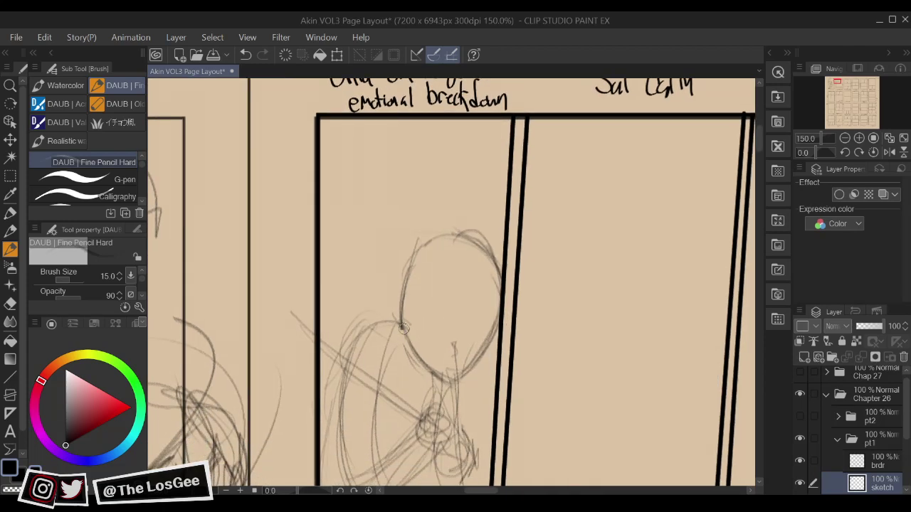
Redraw the head's jaw contour beside the panel border and erase the neck line overlapping the chin
click(754, 147)
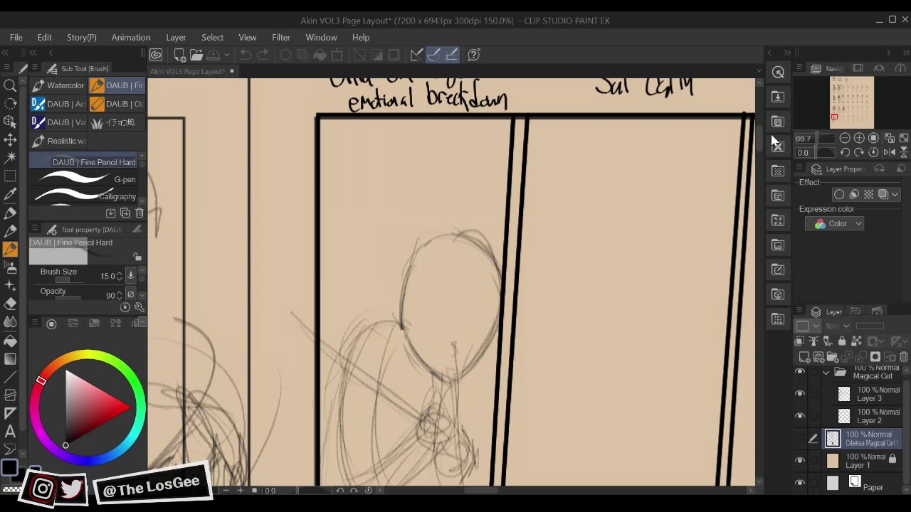
key(ctrl+minus)
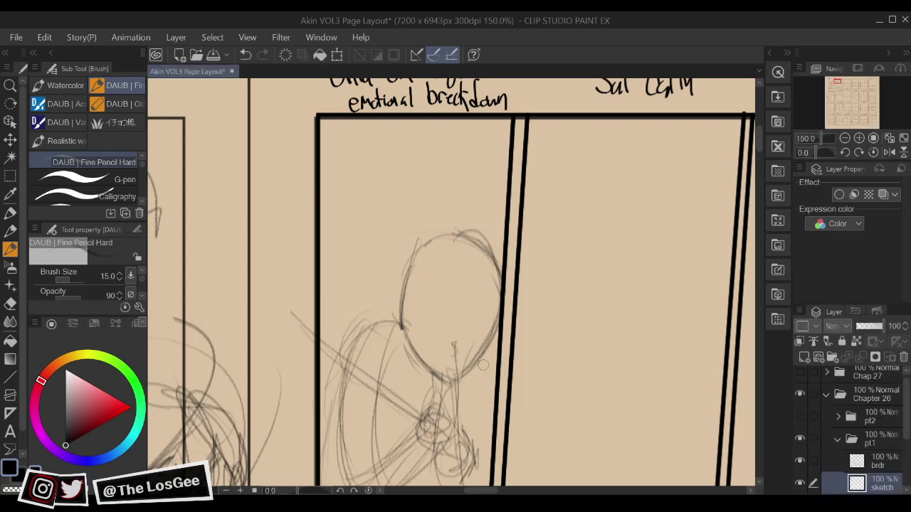
scroll(482, 364, up, 1)
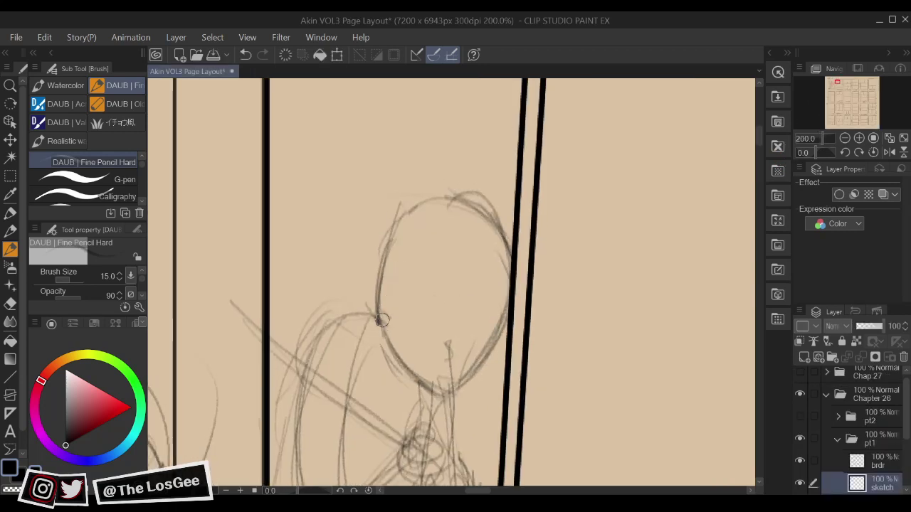
key(e)
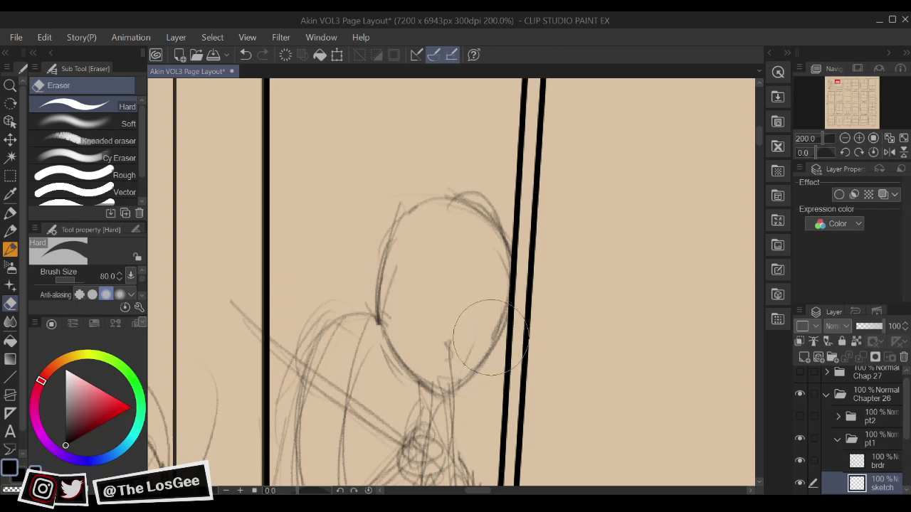
key(b)
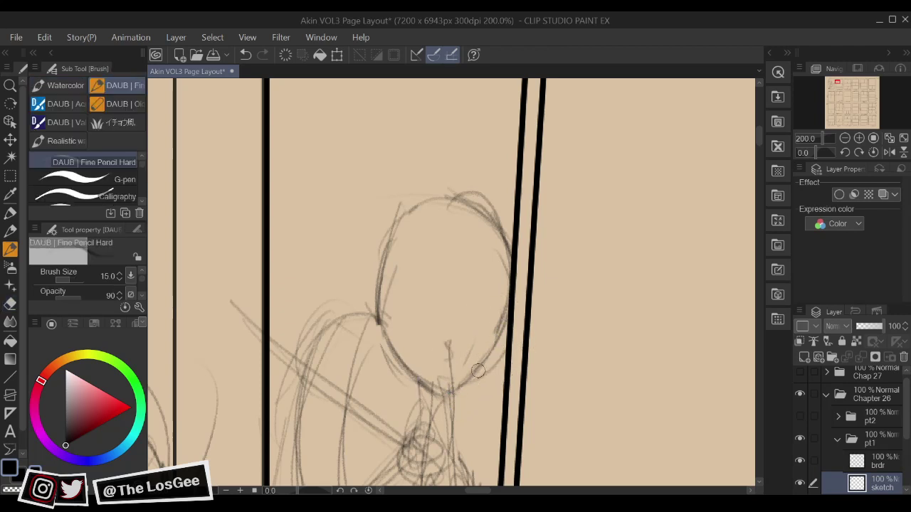
key(ctrl+z)
drag(463, 385, 507, 327)
drag(479, 371, 508, 299)
key(e)
drag(449, 356, 450, 375)
key(b)
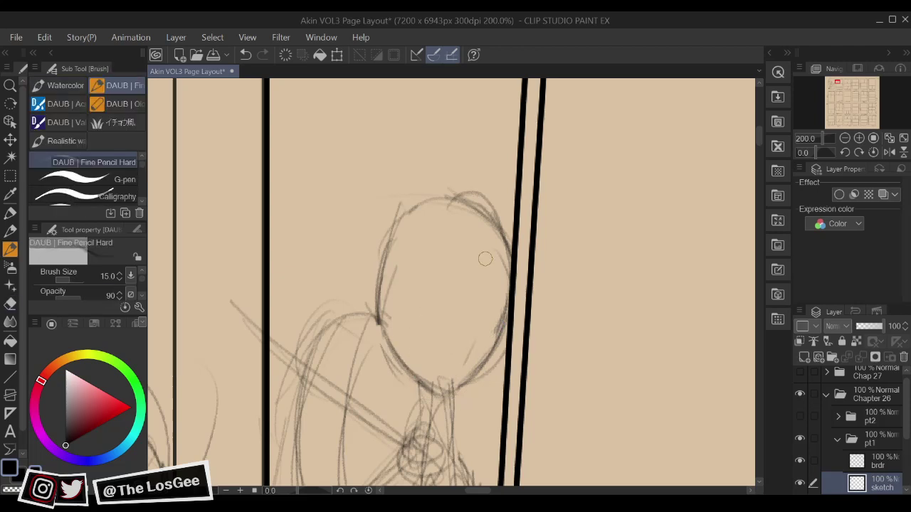
Sketch slanted cheek guide lines down both sides of the oval head toward the chin
mouse_move(495, 254)
mouse_down()
mouse_move(465, 346)
mouse_move(486, 306)
mouse_up()
key(e)
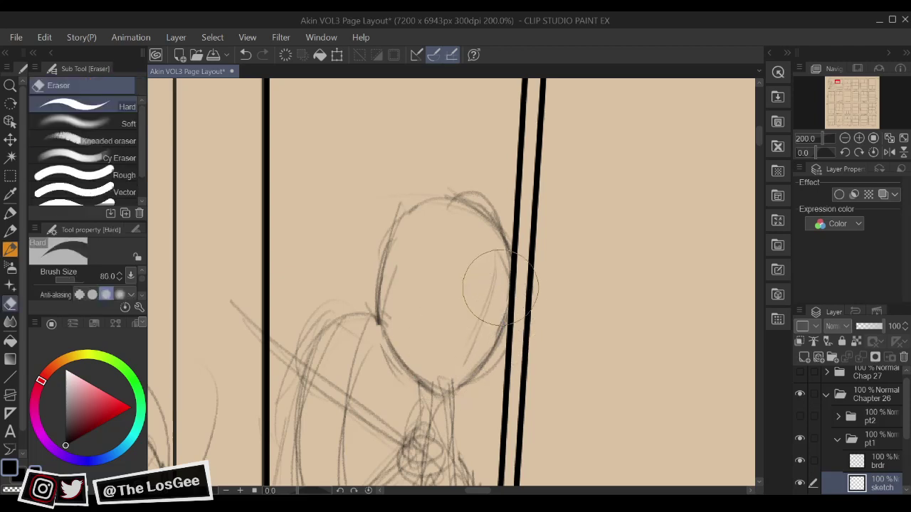
key(b)
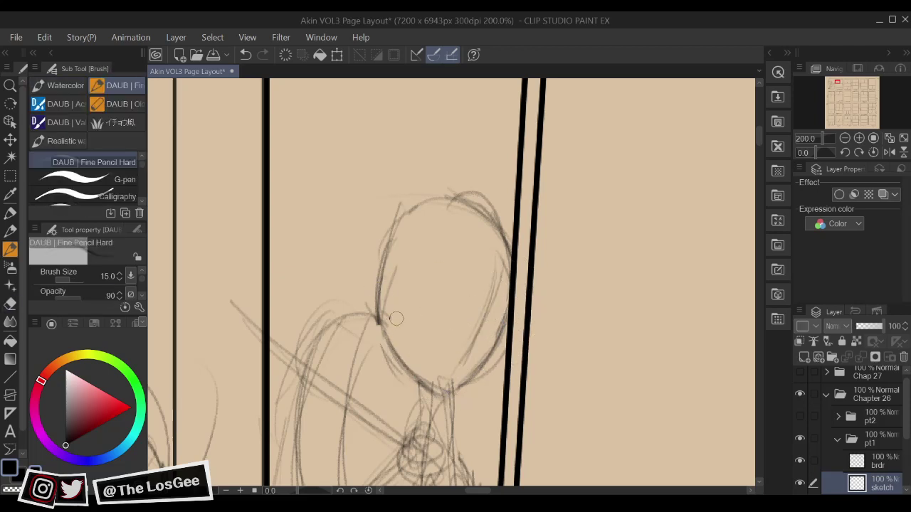
drag(399, 276, 445, 379)
key(g)
click(459, 314)
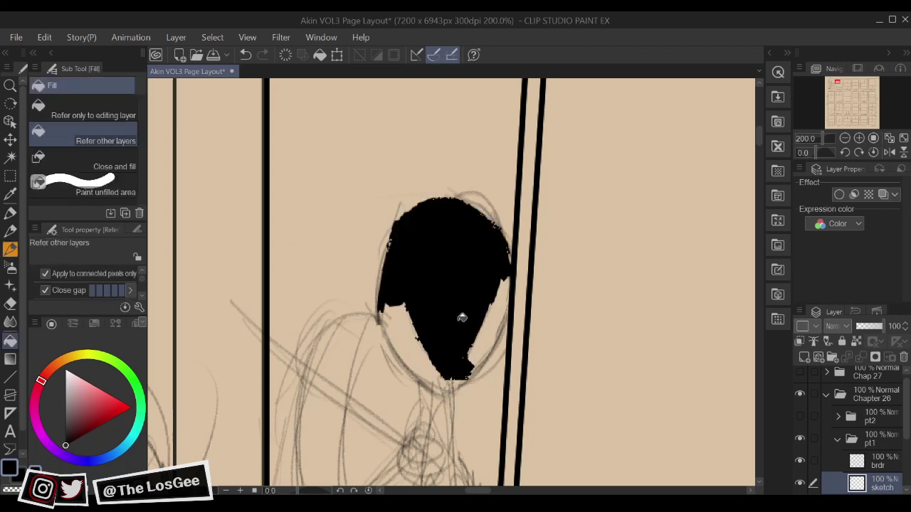
key(ctrl+z)
Sketch the slanted eye line, the face's center line and a curved forehead guide inside the head
key(b)
drag(401, 285, 495, 330)
drag(466, 241, 430, 364)
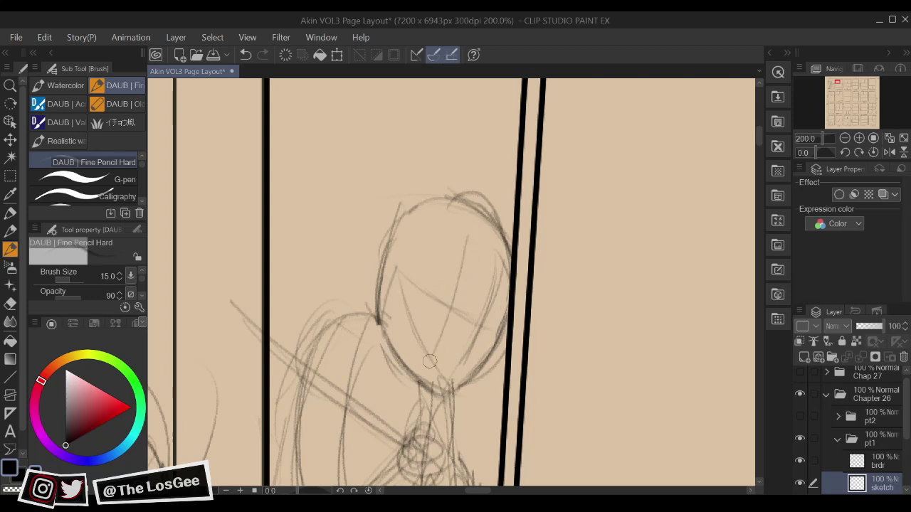
drag(458, 283, 436, 343)
drag(440, 271, 457, 213)
mouse_move(444, 205)
mouse_down()
mouse_move(455, 252)
mouse_move(401, 271)
mouse_move(449, 346)
mouse_move(496, 317)
mouse_up()
Erase part of the head outline beside the temple and draw a pointed ear there
key(r)
double_click(468, 341)
key(e)
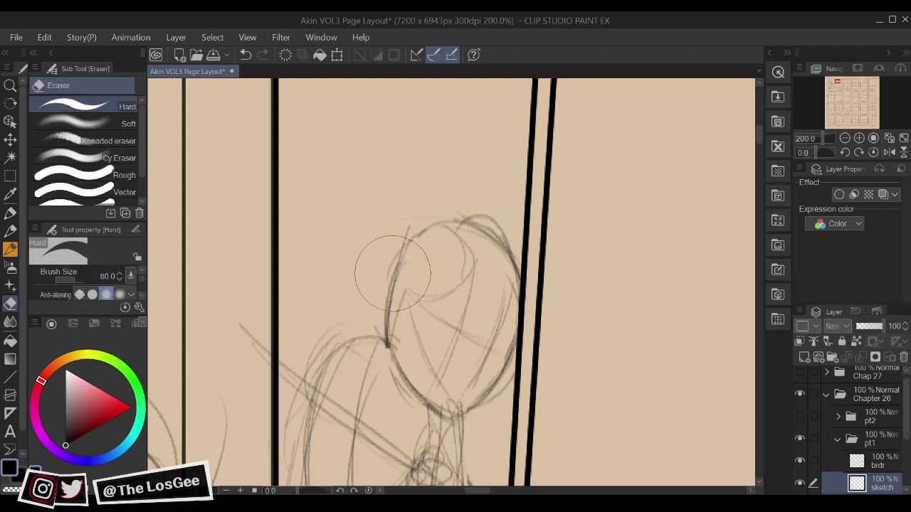
mouse_move(395, 269)
mouse_down()
mouse_move(386, 299)
mouse_move(403, 287)
mouse_move(394, 271)
mouse_move(372, 296)
mouse_move(379, 323)
mouse_up()
key(b)
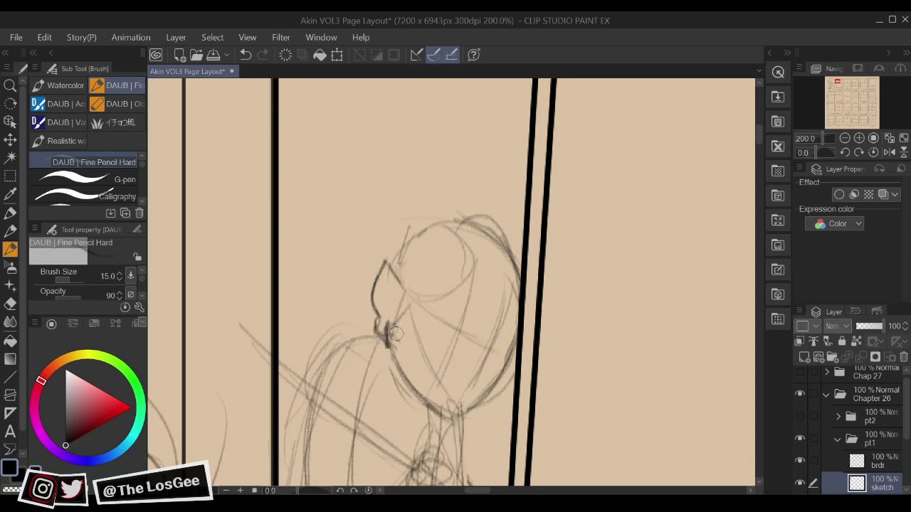
drag(466, 296, 445, 295)
Draw the near eyebrow and a dark, downcast near eye along the face's eye line
key(h)
drag(483, 338, 498, 348)
key(h)
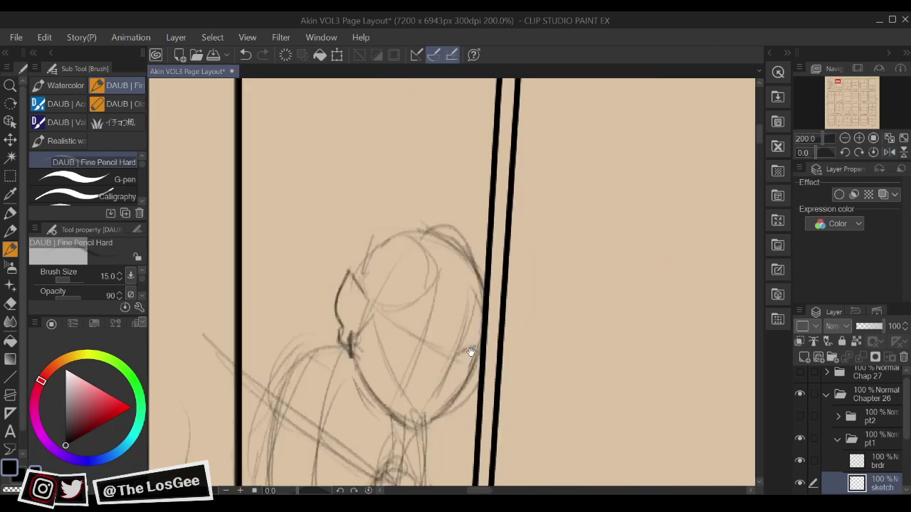
drag(459, 325, 474, 330)
mouse_move(423, 320)
mouse_down()
mouse_move(466, 329)
mouse_move(430, 318)
mouse_move(446, 322)
mouse_up()
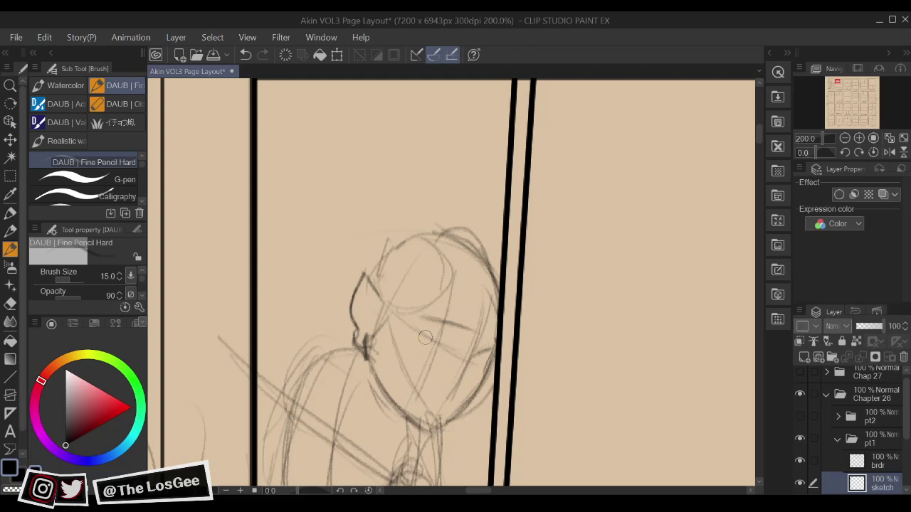
mouse_move(420, 327)
mouse_down()
mouse_move(461, 348)
mouse_move(421, 329)
mouse_move(457, 345)
mouse_move(459, 360)
mouse_move(428, 355)
mouse_move(423, 337)
mouse_move(444, 359)
mouse_up()
mouse_move(448, 345)
mouse_down()
mouse_move(426, 343)
mouse_move(446, 352)
mouse_move(429, 333)
mouse_move(453, 346)
mouse_move(414, 326)
mouse_move(462, 353)
mouse_up()
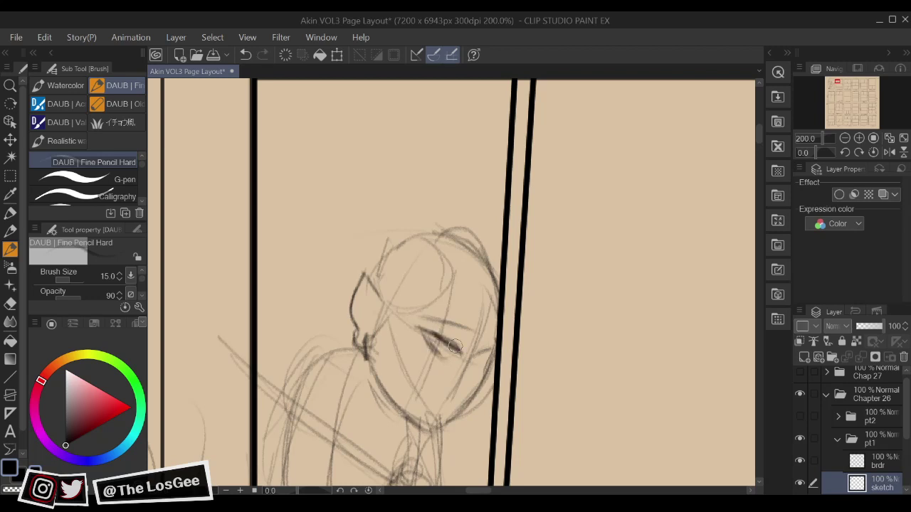
Sketch the neck line running down from the ear behind the jaw
mouse_move(517, 334)
mouse_down()
mouse_move(535, 266)
mouse_move(536, 280)
mouse_up()
key(h)
drag(425, 317, 449, 328)
key(h)
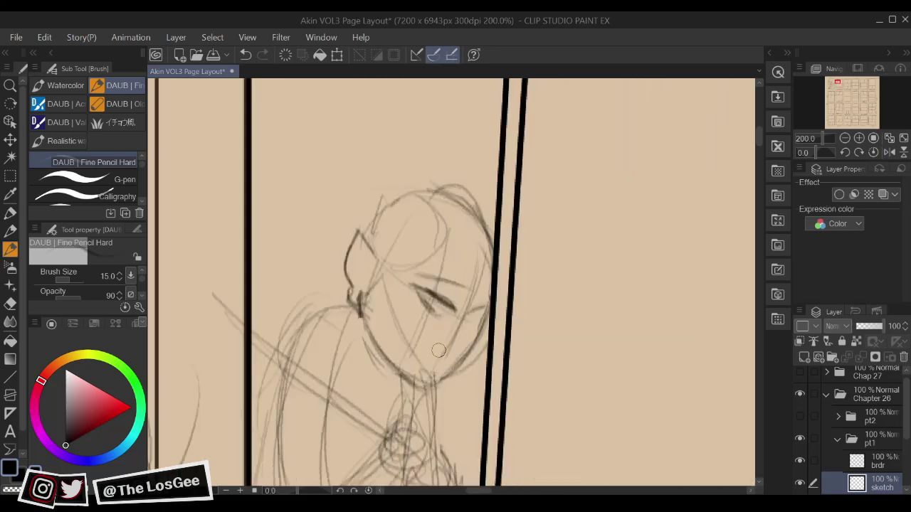
scroll(438, 350, down, 3)
scroll(438, 350, up, 3)
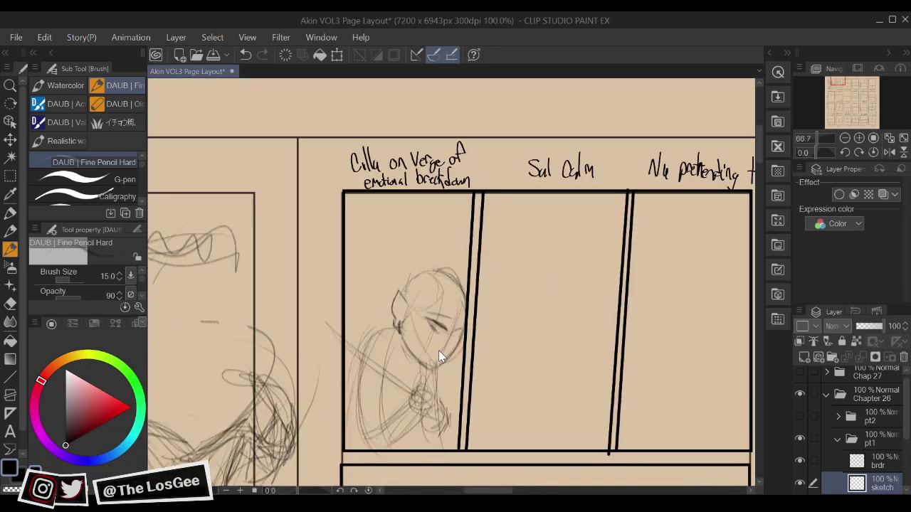
key(h)
drag(502, 354, 477, 399)
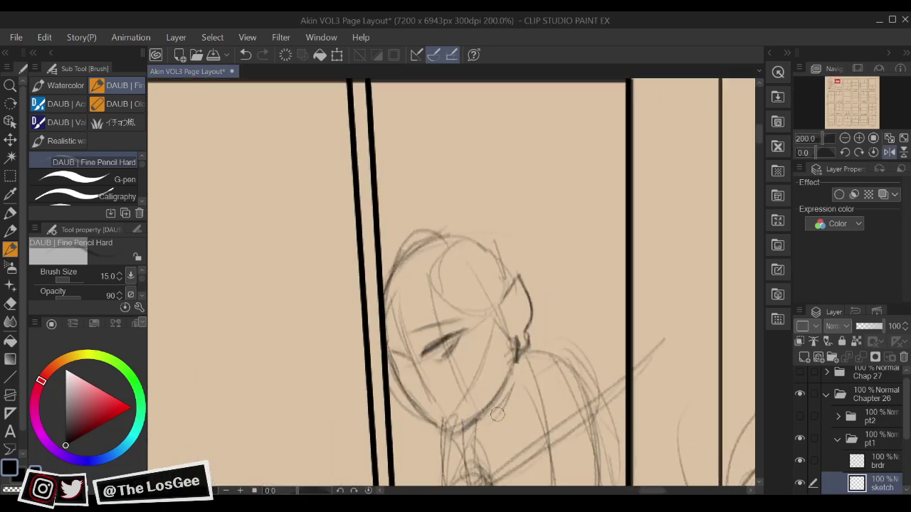
key(h)
drag(459, 363, 559, 339)
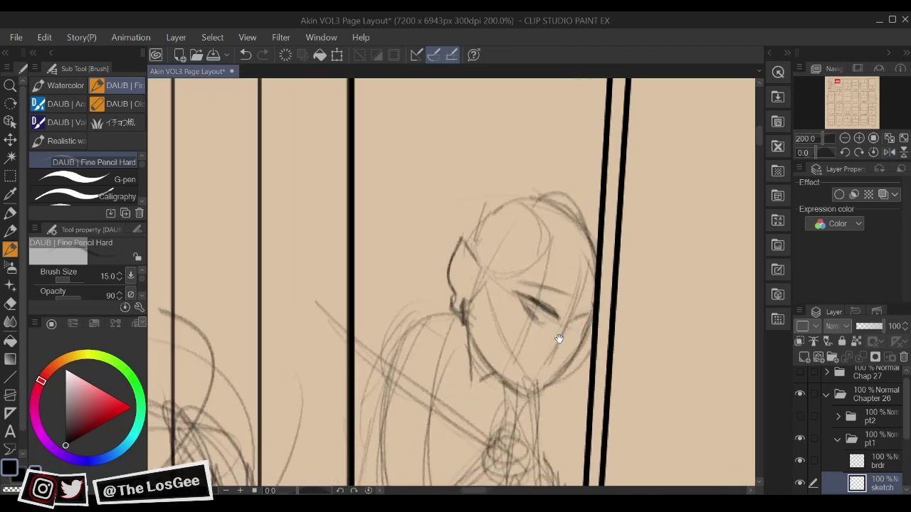
mouse_move(434, 316)
mouse_down()
mouse_move(467, 325)
mouse_move(432, 318)
mouse_move(390, 351)
mouse_up()
key(ctrl+z)
Draw the nose and a short mouth, and define the far brow near the panel border
mouse_move(575, 307)
mouse_down()
mouse_move(543, 338)
mouse_move(549, 368)
mouse_up()
key(h)
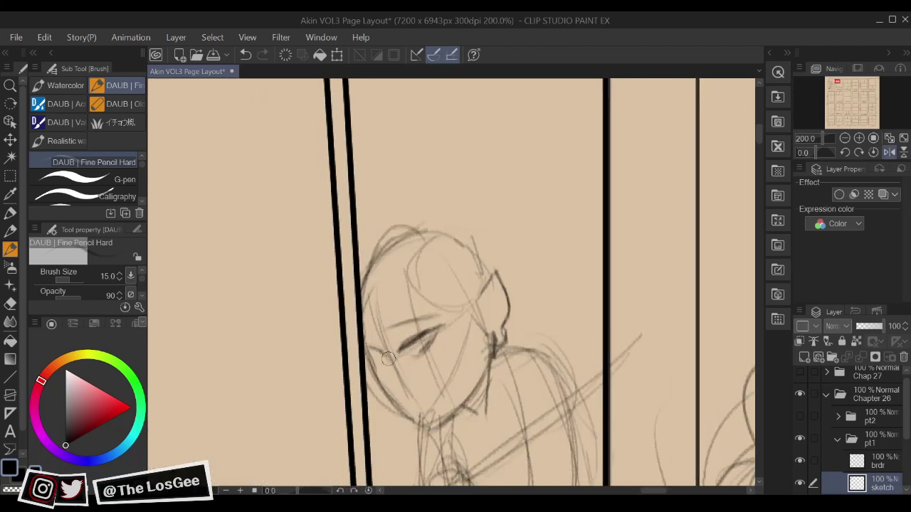
drag(387, 360, 397, 392)
key(h)
drag(546, 340, 541, 344)
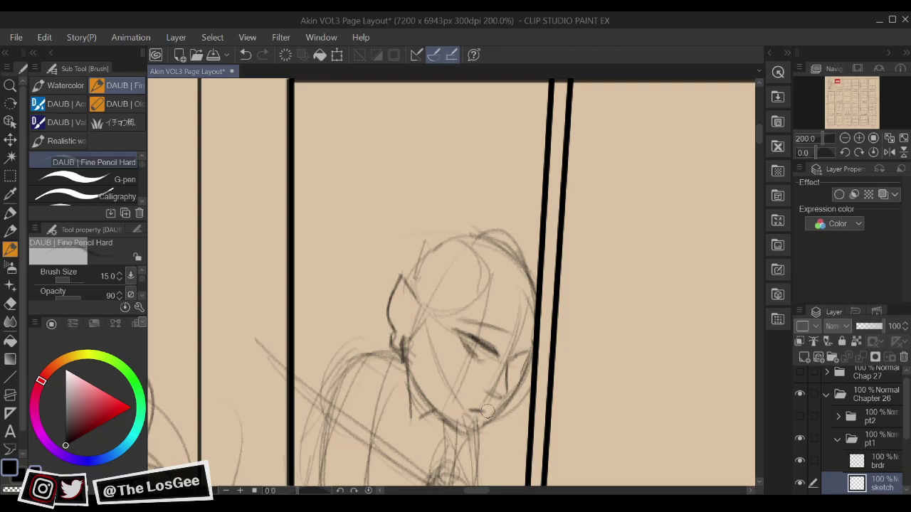
Erase the stray lines around the chin and far cheek, and redraw a cleaner jaw contour
key(e)
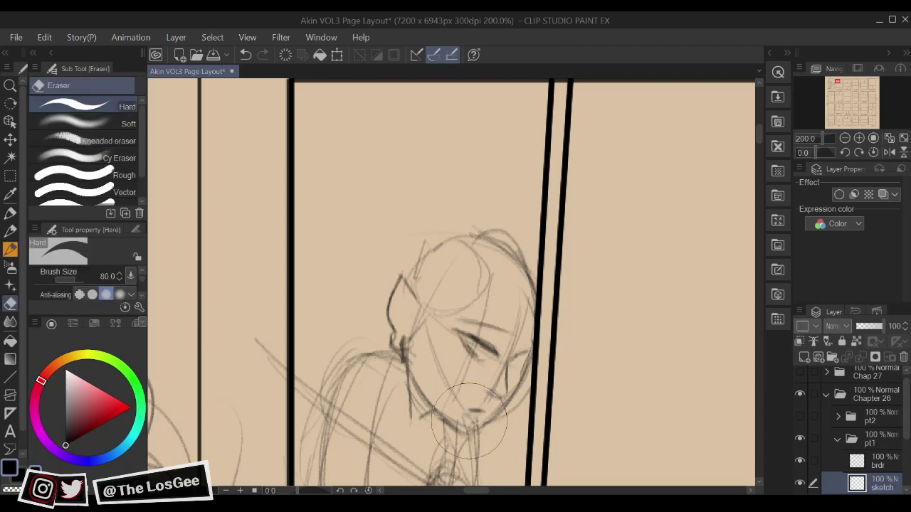
drag(474, 422, 468, 426)
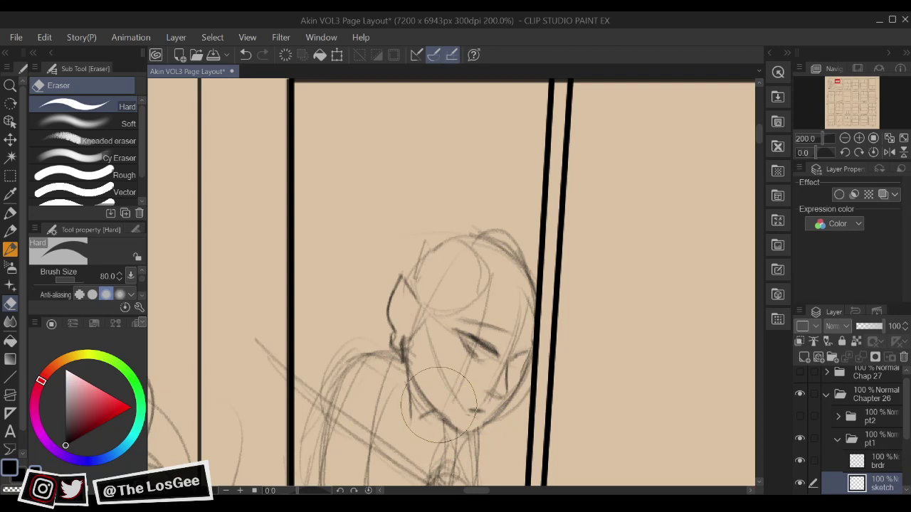
key(h)
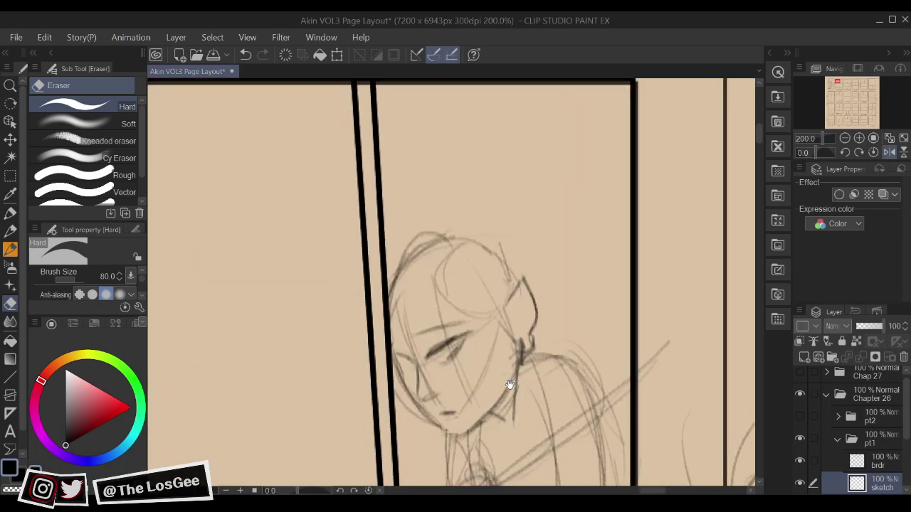
mouse_move(413, 397)
mouse_down()
mouse_move(396, 367)
mouse_move(407, 397)
mouse_move(435, 422)
mouse_up()
key(b)
key(e)
drag(388, 388, 419, 423)
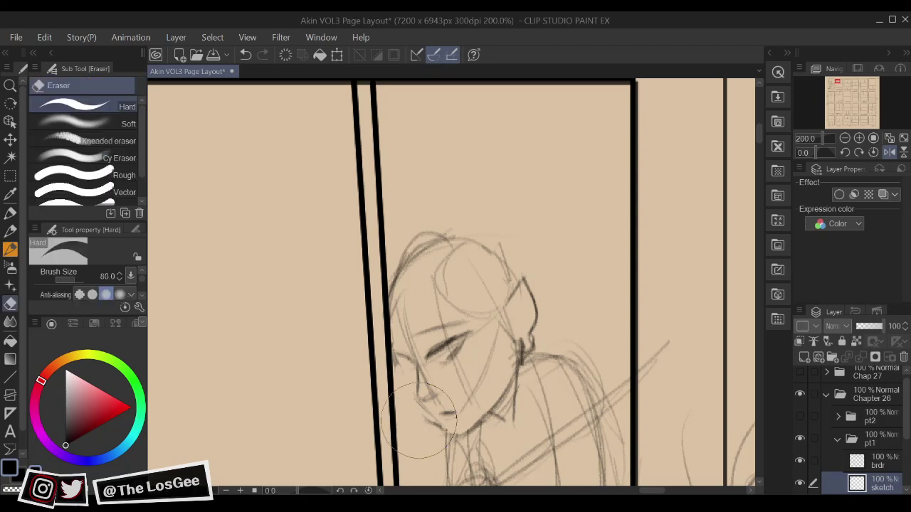
key(b)
mouse_move(397, 371)
mouse_down()
mouse_move(415, 407)
mouse_move(466, 445)
mouse_up()
Refine the near eye with a darker upper lid and hooked inner corner, and thicken its eyebrow
key(h)
drag(495, 356, 473, 383)
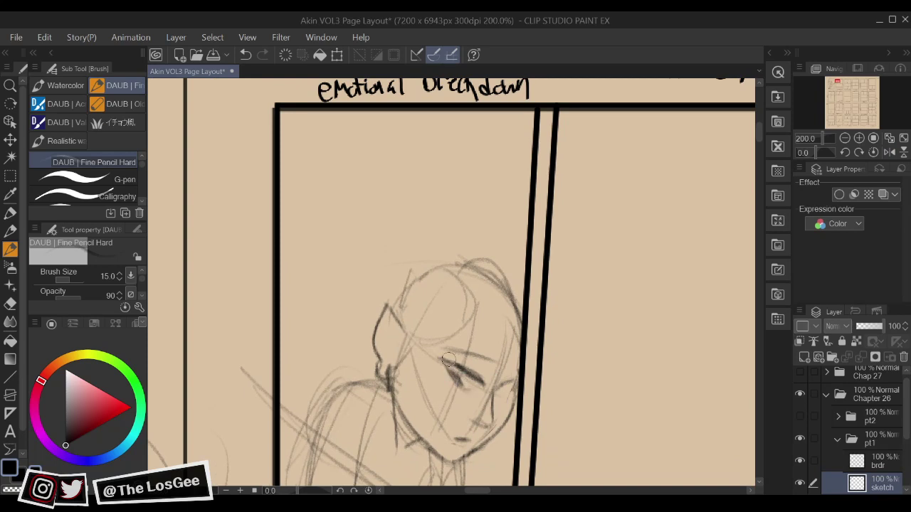
key(e)
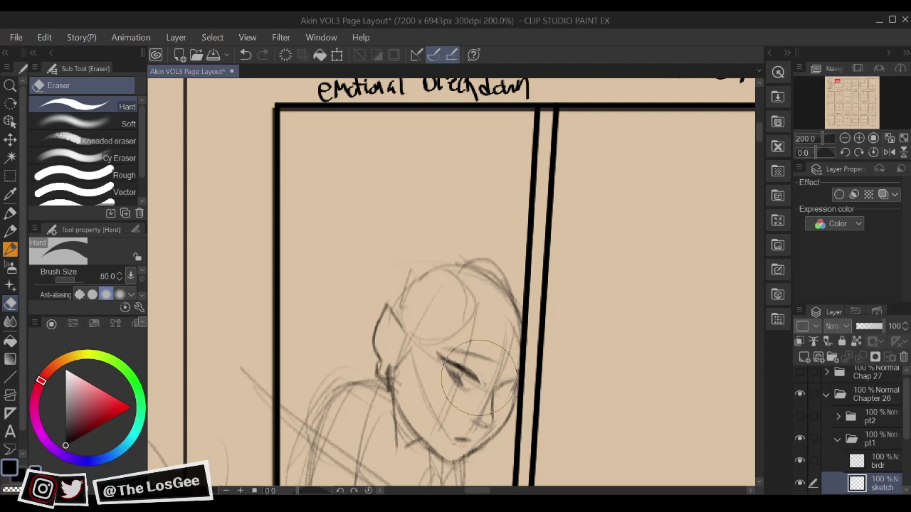
key(p)
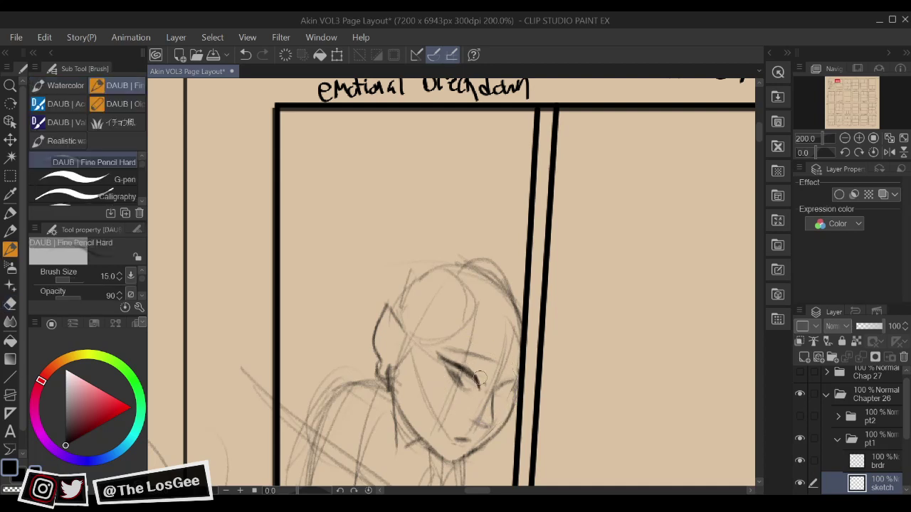
drag(462, 366, 480, 388)
key(e)
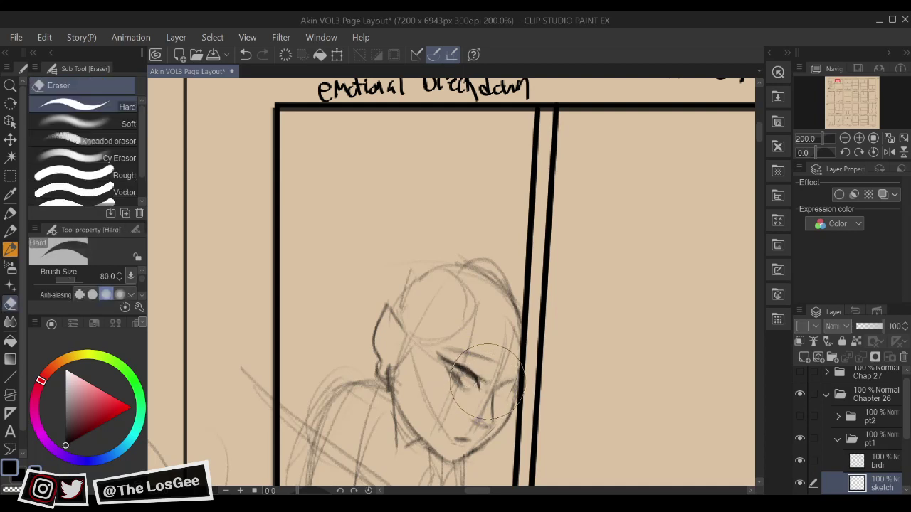
key(p)
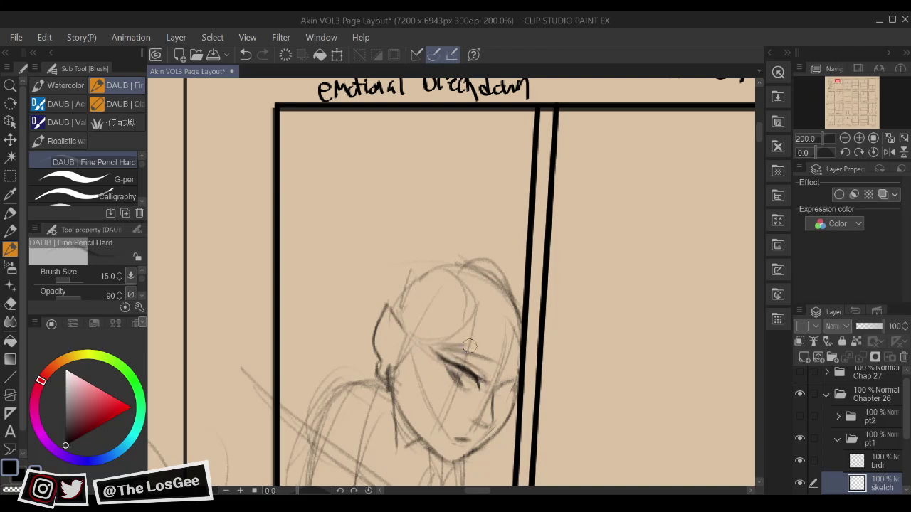
drag(511, 361, 500, 336)
Draw the far eye and a frown crease between the nose bridge and the panel border
key(h)
drag(460, 371, 470, 361)
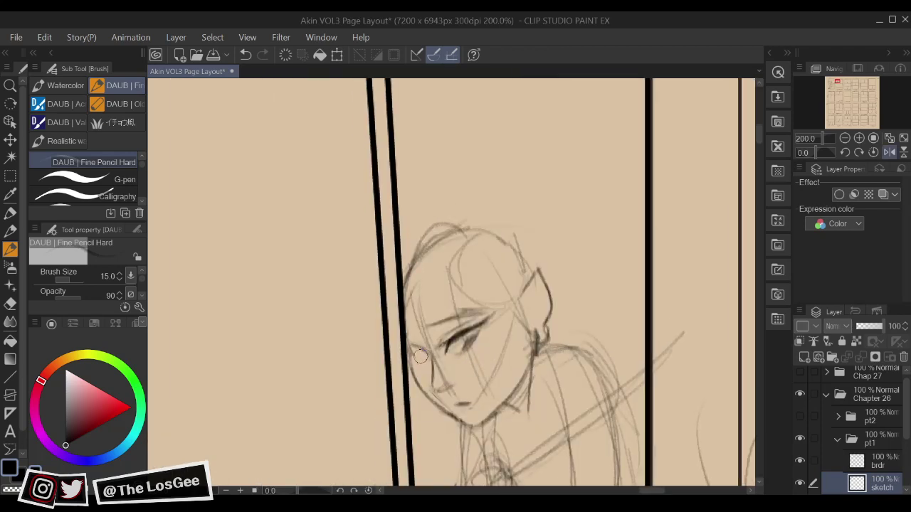
drag(412, 356, 424, 353)
key(h)
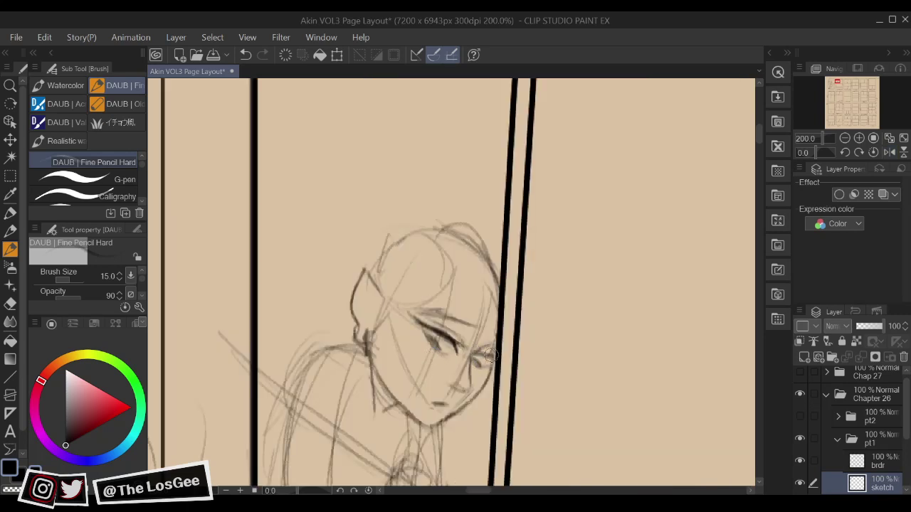
drag(469, 342, 483, 370)
Erase the guide marks around the brows and redraw the near eyebrow's inner end
key(e)
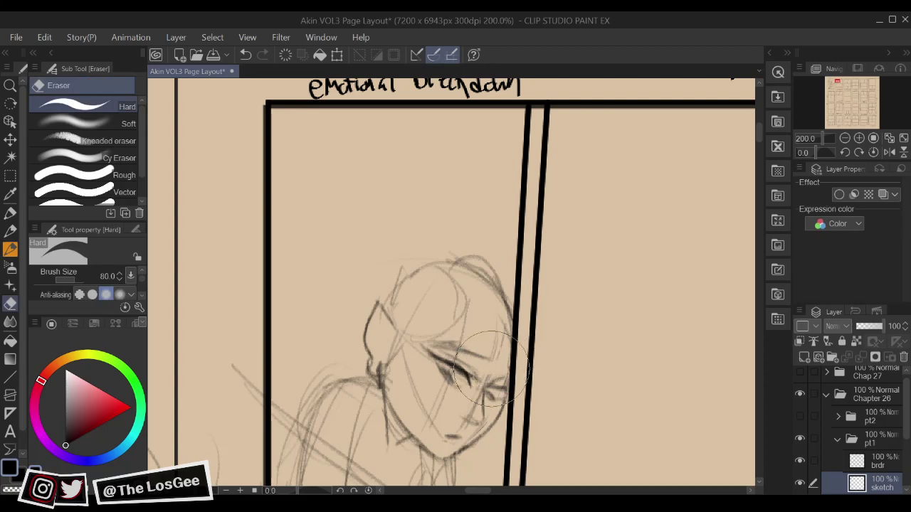
key(b)
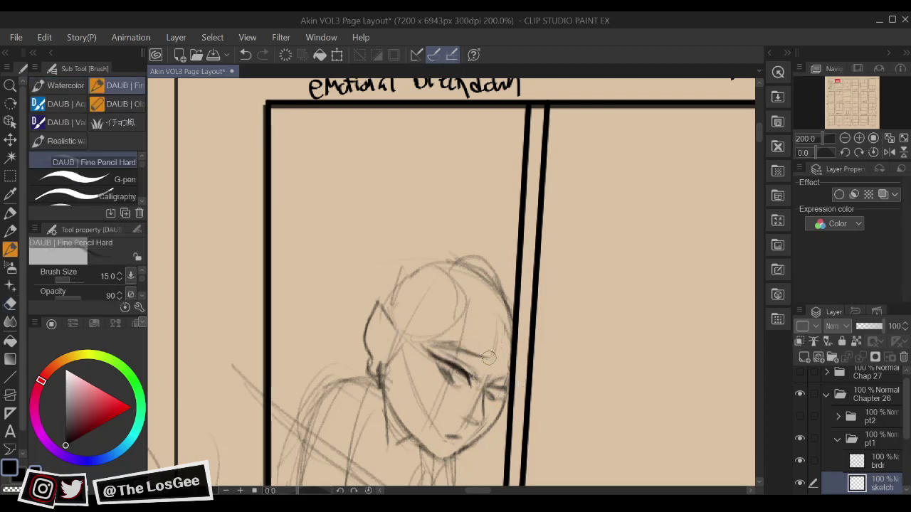
drag(476, 349, 488, 356)
drag(476, 349, 476, 291)
Erase the leftover guide lines on the cheek and ear base, and redraw the earlobe and face-side line
key(e)
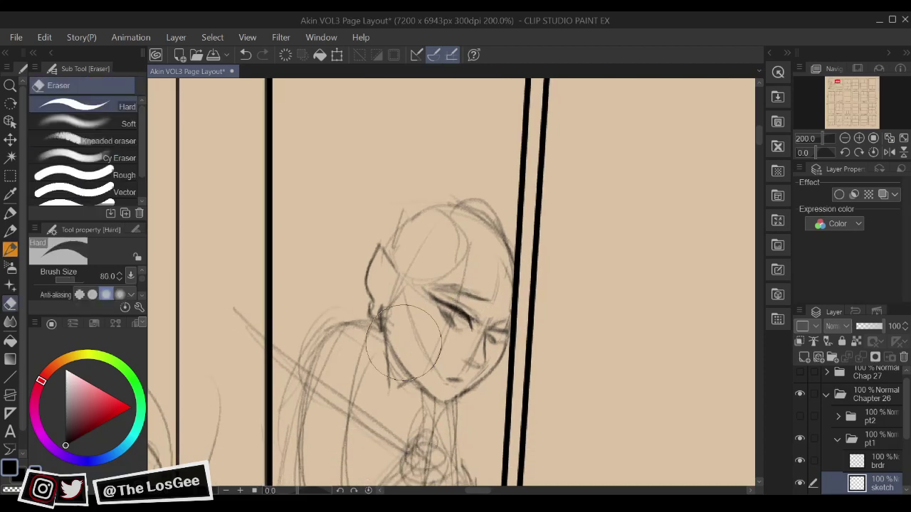
mouse_move(404, 348)
mouse_down()
mouse_move(431, 375)
mouse_move(446, 361)
mouse_up()
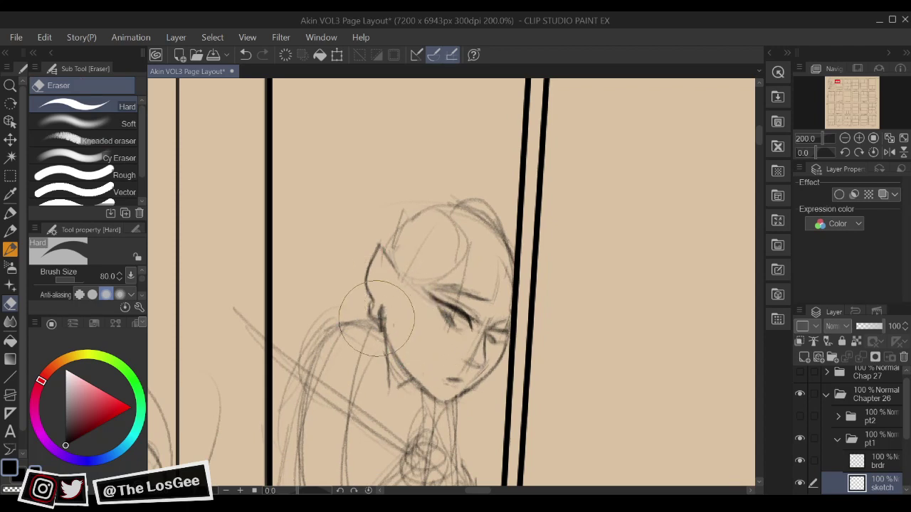
key(b)
drag(386, 334, 401, 296)
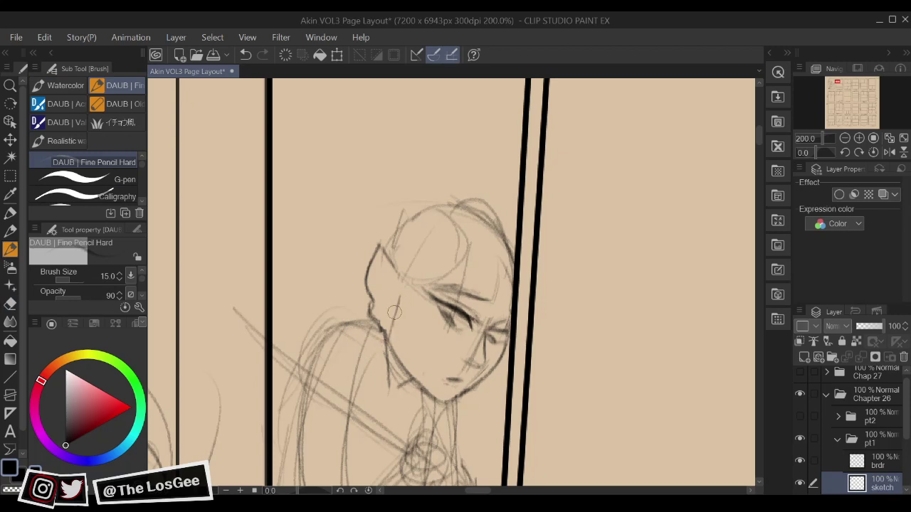
mouse_move(508, 305)
mouse_down()
mouse_move(491, 317)
mouse_move(493, 354)
mouse_up()
Rework the neck and back-of-jaw lines below the ear
mouse_move(390, 384)
mouse_down()
mouse_move(395, 360)
mouse_move(380, 381)
mouse_move(396, 401)
mouse_up()
key(e)
key(b)
drag(381, 365, 408, 414)
drag(465, 354, 451, 375)
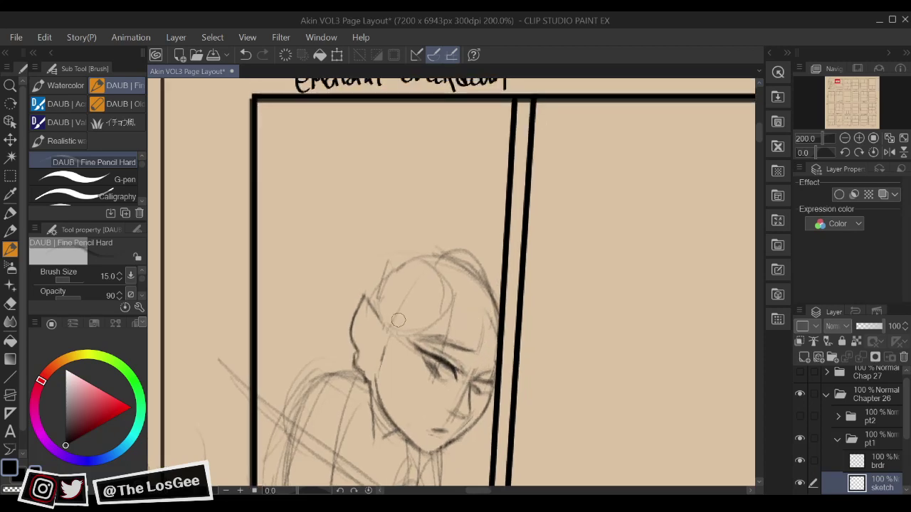
Sketch sideburn strands and swept hair sections across the forehead, and add tear marks under the near eye
mouse_move(394, 304)
mouse_down()
mouse_move(384, 347)
mouse_move(371, 359)
mouse_up()
mouse_move(395, 320)
mouse_down()
mouse_move(388, 355)
mouse_move(393, 343)
mouse_up()
mouse_move(410, 302)
mouse_down()
mouse_move(398, 328)
mouse_move(449, 277)
mouse_move(381, 281)
mouse_move(425, 304)
mouse_up()
mouse_move(382, 282)
mouse_down()
mouse_move(439, 296)
mouse_move(450, 279)
mouse_move(484, 290)
mouse_move(427, 320)
mouse_up()
drag(475, 260, 423, 339)
mouse_move(456, 281)
mouse_down()
mouse_move(427, 313)
mouse_move(420, 370)
mouse_up()
mouse_move(477, 303)
mouse_down()
mouse_move(427, 352)
mouse_move(454, 313)
mouse_move(495, 283)
mouse_move(504, 254)
mouse_move(506, 295)
mouse_move(465, 310)
mouse_move(502, 285)
mouse_move(508, 291)
mouse_up()
drag(427, 368, 482, 402)
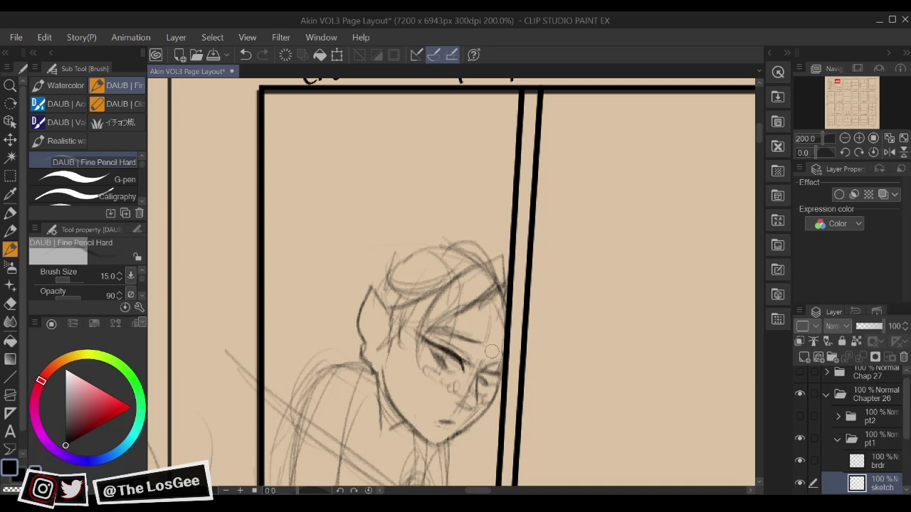
Define the lower lip and extend the far-side hair contour across the panel border
mouse_move(491, 352)
mouse_down()
mouse_move(485, 368)
mouse_move(492, 356)
mouse_up()
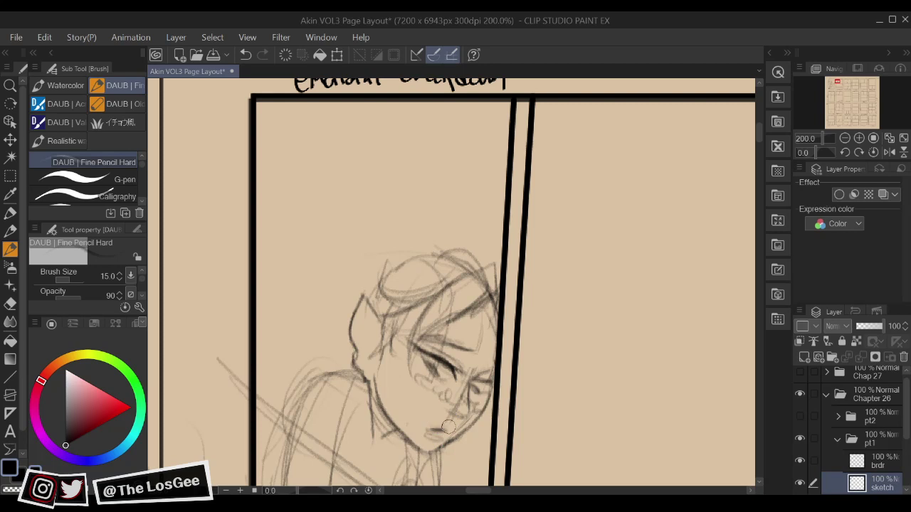
mouse_move(470, 366)
mouse_down()
mouse_move(477, 385)
mouse_move(420, 372)
mouse_up()
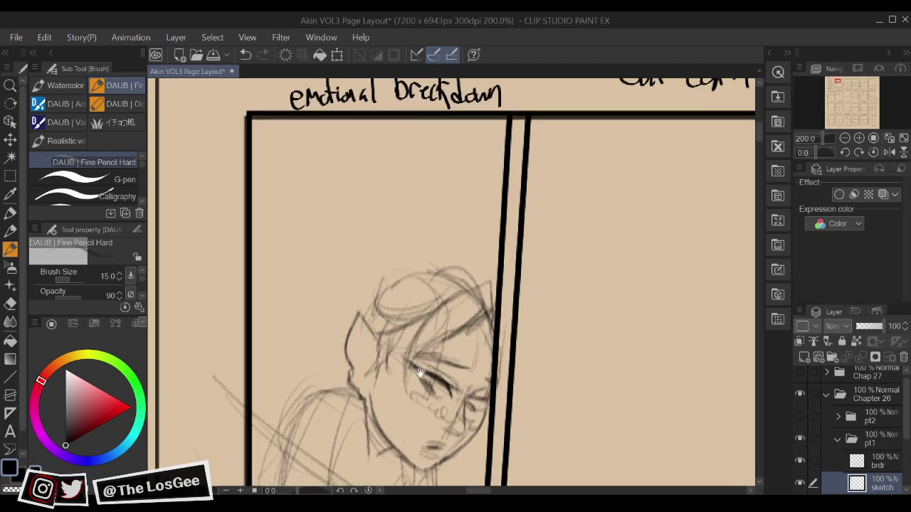
mouse_move(482, 314)
mouse_down()
mouse_move(506, 333)
mouse_move(515, 398)
mouse_move(513, 391)
mouse_move(493, 430)
mouse_move(493, 359)
mouse_move(500, 384)
mouse_up()
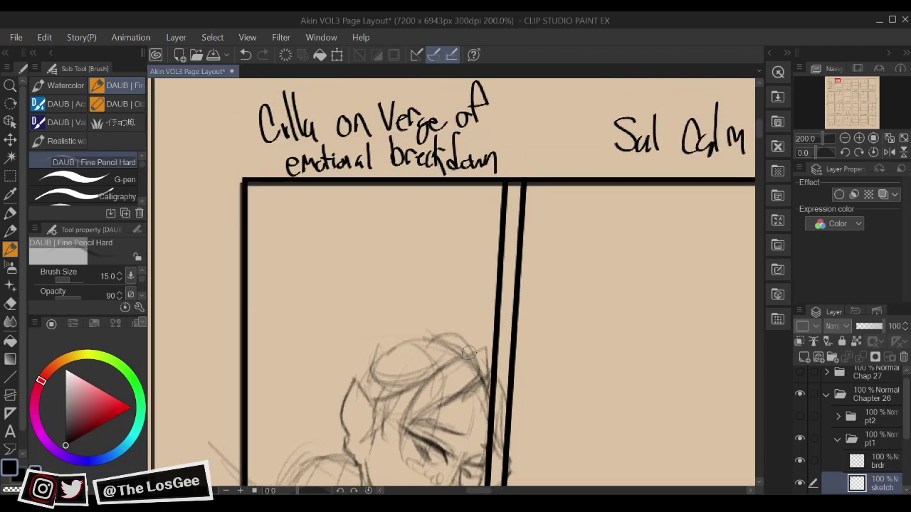
Add the ear's inner folds and a hanging ring earring below the lobe
drag(389, 365, 420, 331)
mouse_move(387, 363)
mouse_down()
mouse_move(396, 377)
mouse_move(389, 390)
mouse_move(386, 346)
mouse_move(387, 355)
mouse_up()
mouse_move(384, 385)
mouse_down()
mouse_move(387, 356)
mouse_move(403, 349)
mouse_move(379, 321)
mouse_move(404, 321)
mouse_move(414, 340)
mouse_move(405, 320)
mouse_move(387, 348)
mouse_up()
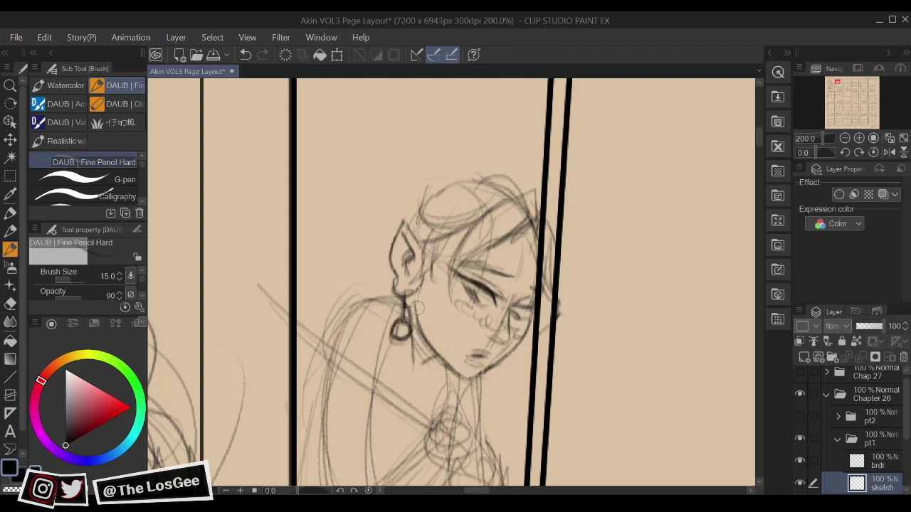
mouse_move(438, 314)
mouse_down()
mouse_move(424, 318)
mouse_move(420, 357)
mouse_move(427, 311)
mouse_move(397, 381)
mouse_up()
Consult the magical girl character reference, and sketch a looped bun and the crown's hair outline on the head
click(774, 159)
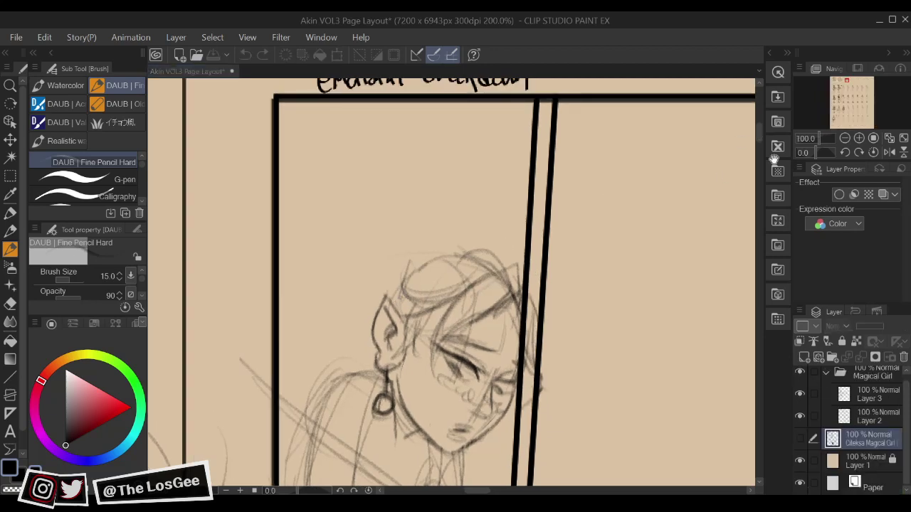
click(534, 248)
drag(413, 276, 410, 284)
mouse_move(378, 302)
mouse_down()
mouse_move(448, 244)
mouse_move(418, 260)
mouse_move(499, 268)
mouse_move(481, 256)
mouse_move(531, 304)
mouse_up()
mouse_move(428, 314)
mouse_down()
mouse_move(416, 337)
mouse_move(387, 265)
mouse_move(425, 270)
mouse_move(366, 282)
mouse_move(379, 299)
mouse_move(390, 263)
mouse_move(455, 253)
mouse_up()
mouse_move(486, 301)
mouse_down()
mouse_move(492, 223)
mouse_move(518, 182)
mouse_up()
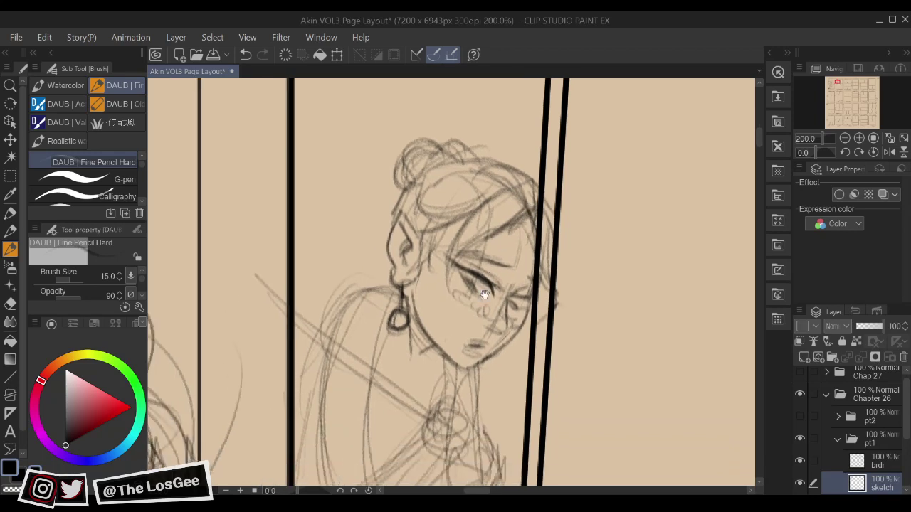
Add dark jagged strokes behind the jaw along the neck
mouse_move(415, 336)
mouse_down()
mouse_move(432, 384)
mouse_move(428, 350)
mouse_move(429, 373)
mouse_move(434, 366)
mouse_move(426, 375)
mouse_up()
key(e)
key(b)
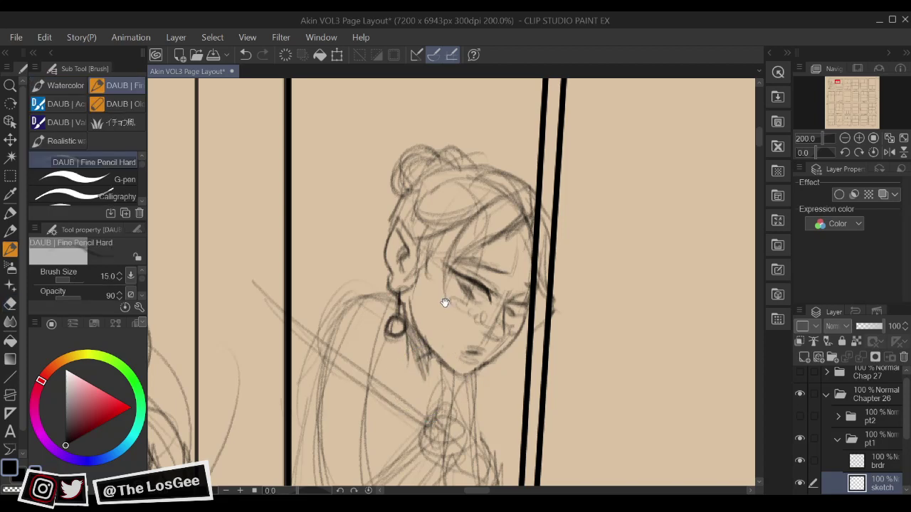
Check the proportions of the woman's head and shoulder sketch in mirrored and normal canvas orientation
drag(445, 301, 448, 279)
key(h)
drag(501, 332, 503, 352)
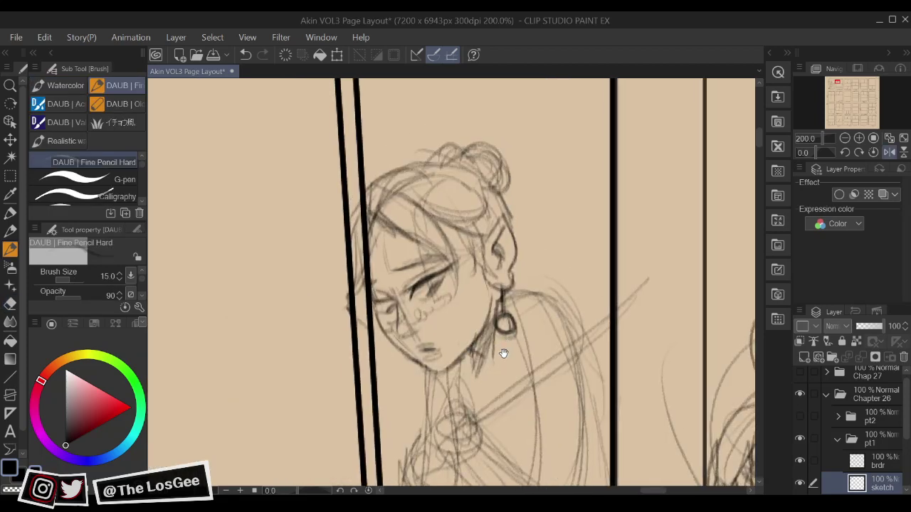
drag(505, 292, 544, 298)
key(h)
drag(475, 381, 464, 358)
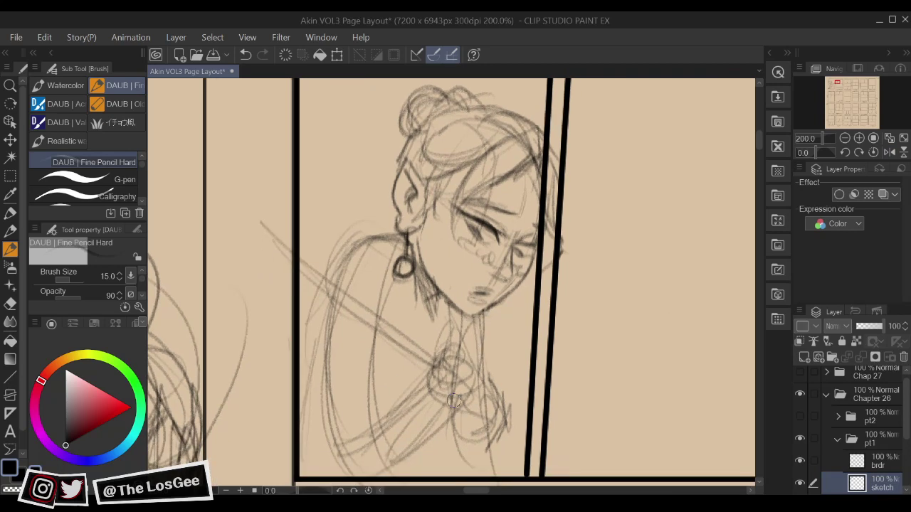
click(735, 128)
scroll(735, 128, down, 3)
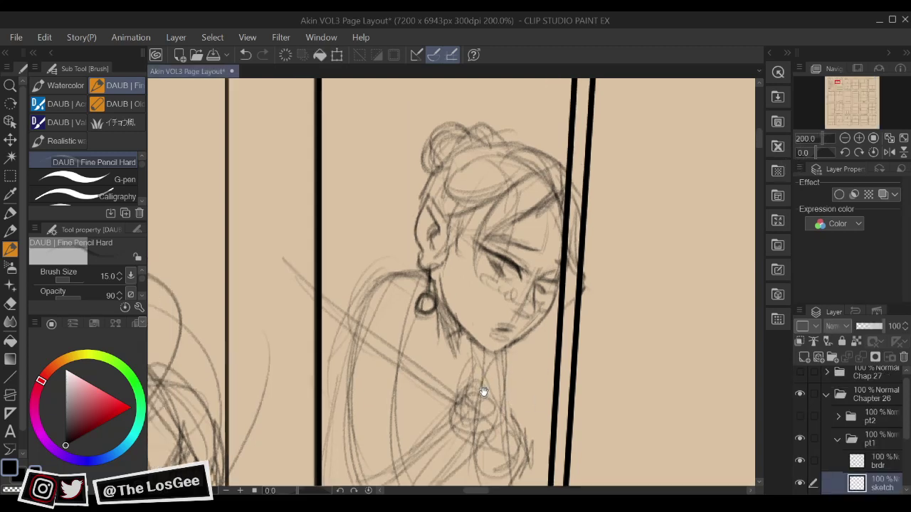
drag(484, 392, 539, 333)
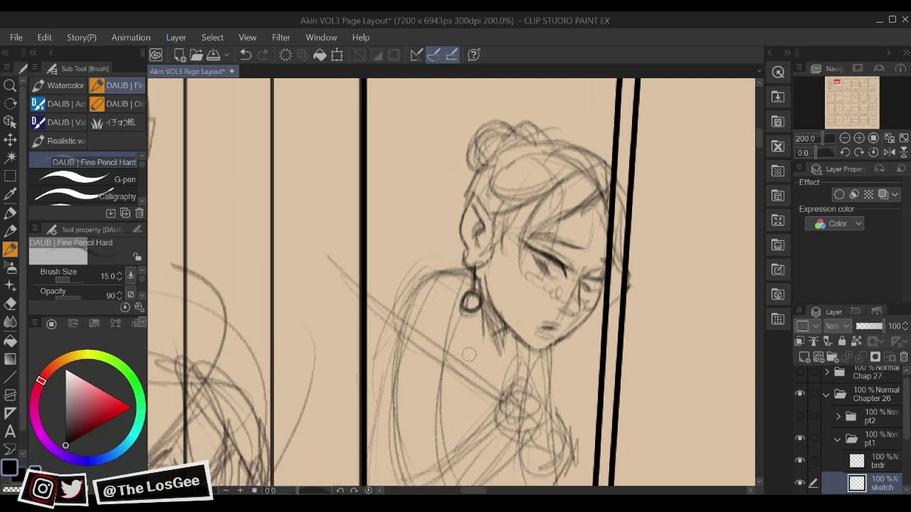
Clean up the lines below the earring and sketch a pointed, zigzag-edged collar along the woman's neck
key(e)
drag(473, 330, 500, 359)
key(b)
mouse_move(483, 313)
mouse_down()
mouse_move(492, 345)
mouse_move(487, 338)
mouse_move(478, 376)
mouse_up()
drag(469, 311, 469, 389)
drag(495, 333, 467, 391)
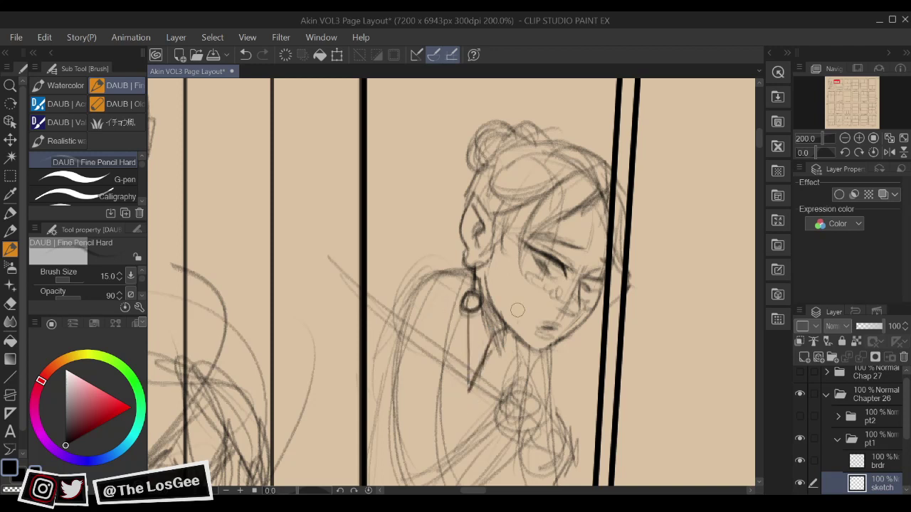
drag(494, 352, 490, 343)
mouse_move(471, 310)
mouse_down()
mouse_move(501, 360)
mouse_move(505, 346)
mouse_move(498, 368)
mouse_move(508, 340)
mouse_move(509, 365)
mouse_move(522, 344)
mouse_move(518, 378)
mouse_up()
drag(511, 333, 498, 348)
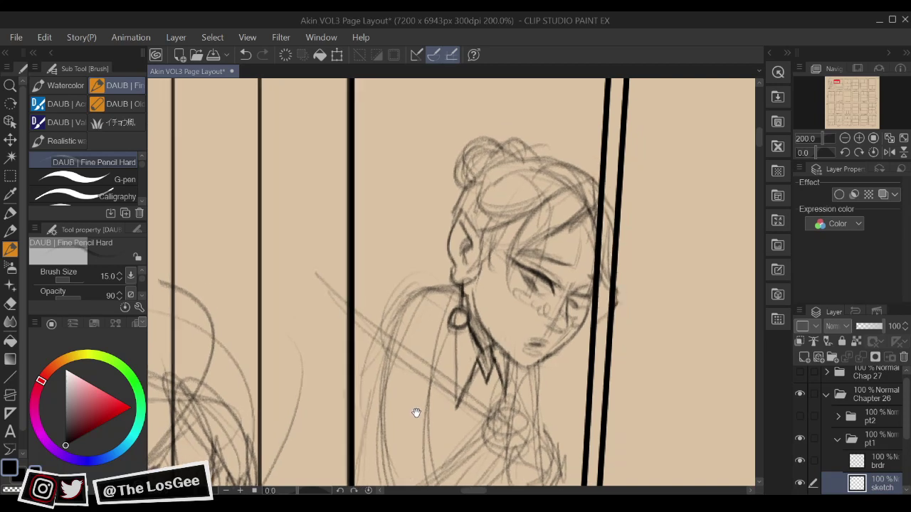
Sketch a slanted collar line from the top of the near shoulder down beside the earring
drag(436, 341, 457, 350)
drag(571, 383, 583, 303)
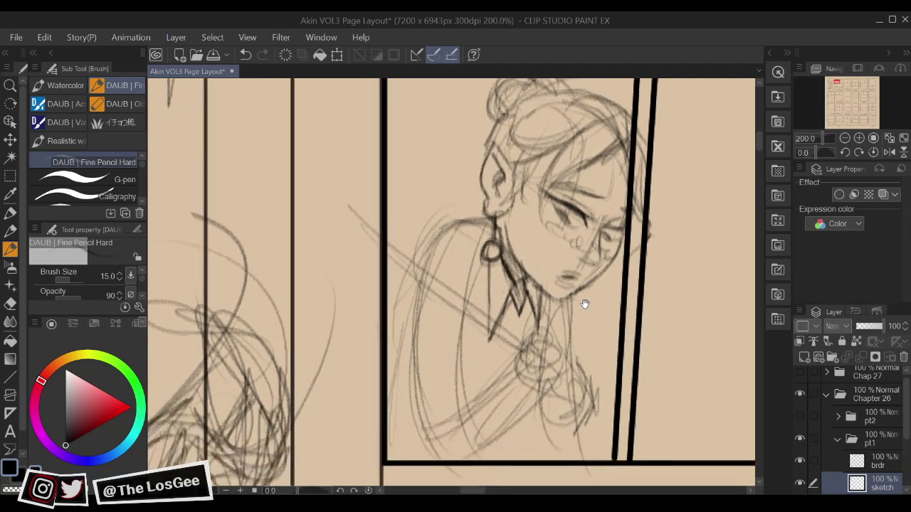
drag(580, 372, 574, 379)
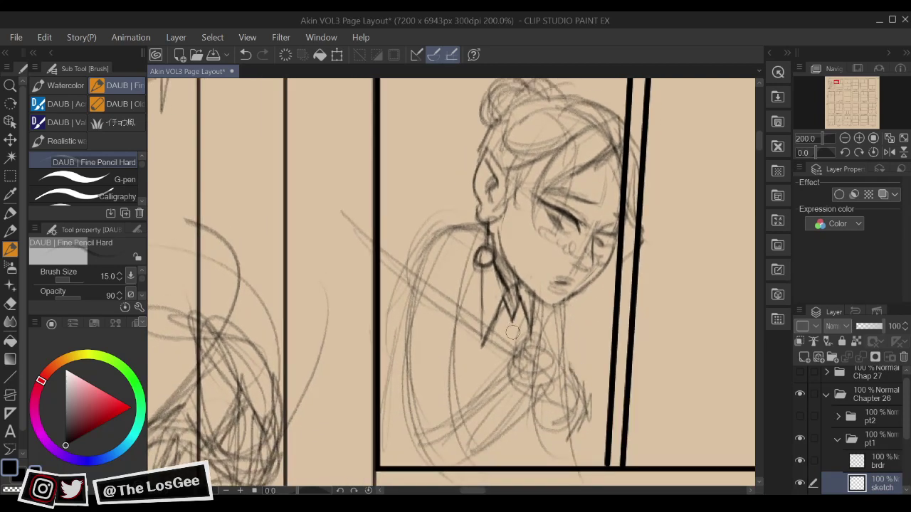
drag(513, 317, 511, 323)
key(ctrl+z)
drag(443, 389, 443, 435)
mouse_move(438, 279)
mouse_down()
mouse_move(484, 272)
mouse_move(469, 320)
mouse_up()
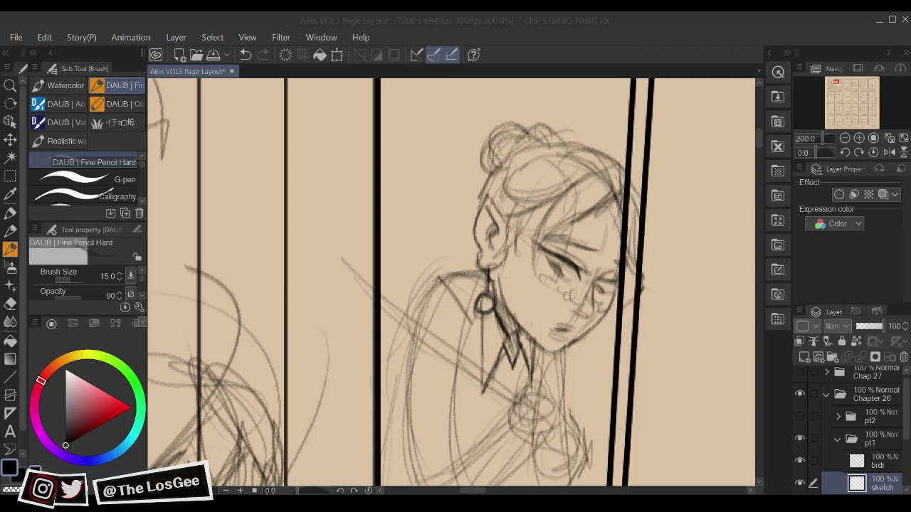
Darken the neck and far-side collar lines beneath the chin with the canvas mirrored
click(468, 342)
drag(538, 386, 500, 336)
mouse_move(502, 382)
mouse_down()
mouse_move(540, 359)
mouse_move(529, 406)
mouse_up()
key(h)
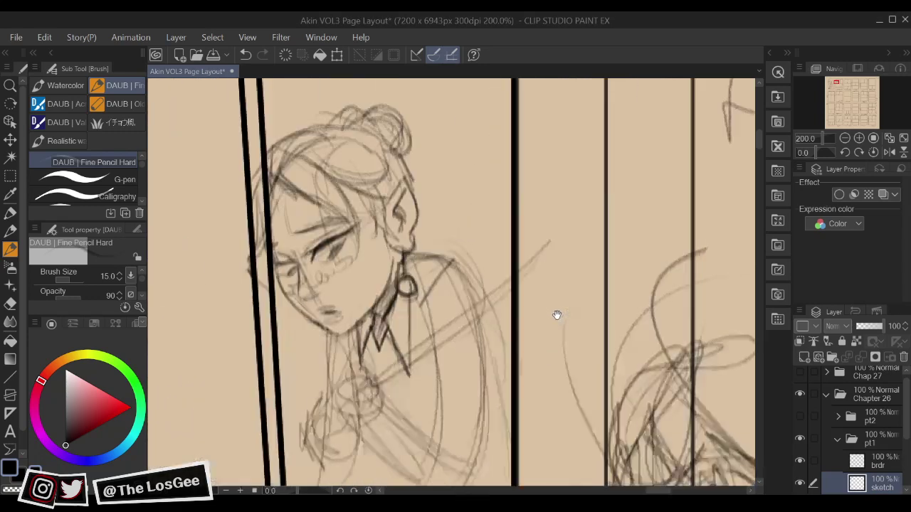
drag(505, 347, 543, 324)
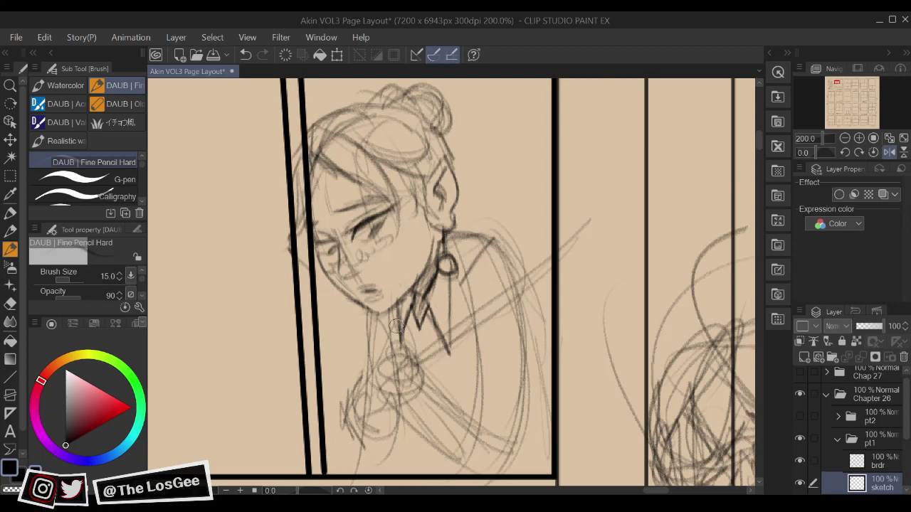
drag(396, 326, 399, 349)
drag(387, 310, 419, 419)
mouse_move(389, 342)
mouse_down()
mouse_move(422, 419)
mouse_move(439, 424)
mouse_up()
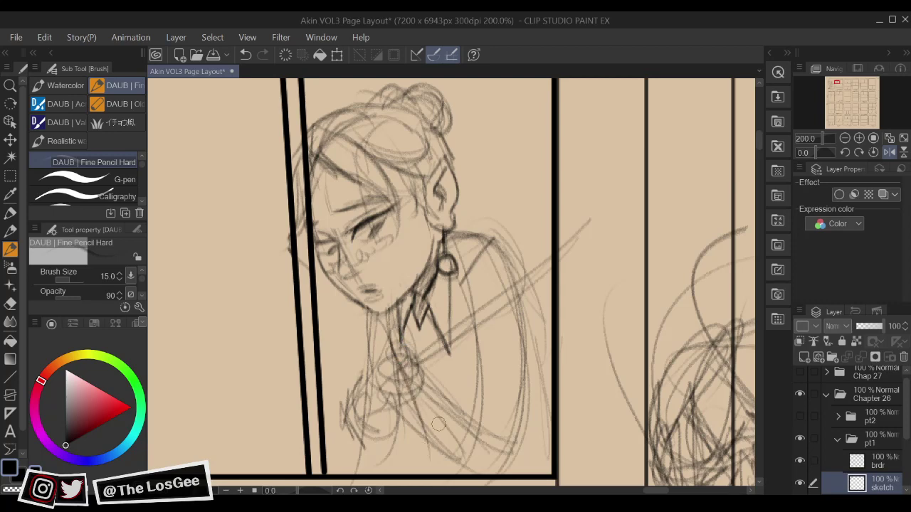
click(784, 150)
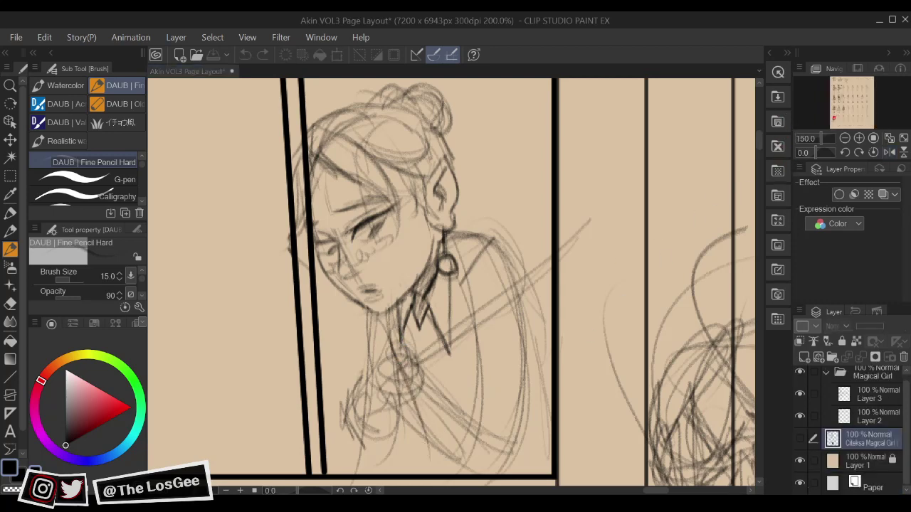
Return the canvas to normal orientation and sketch an angular outline over the near shoulder up to the neck
key(h)
drag(503, 399, 525, 370)
drag(500, 293, 492, 339)
drag(377, 406, 387, 432)
drag(443, 339, 431, 350)
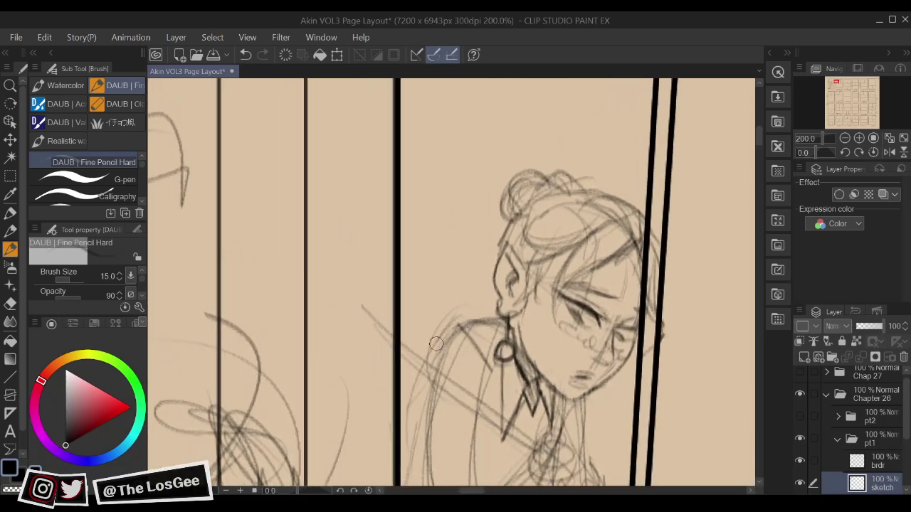
mouse_move(459, 310)
mouse_down()
mouse_move(432, 345)
mouse_move(436, 377)
mouse_up()
mouse_move(435, 346)
mouse_down()
mouse_move(438, 373)
mouse_move(438, 362)
mouse_up()
mouse_move(460, 314)
mouse_down()
mouse_move(499, 336)
mouse_move(479, 321)
mouse_move(505, 321)
mouse_up()
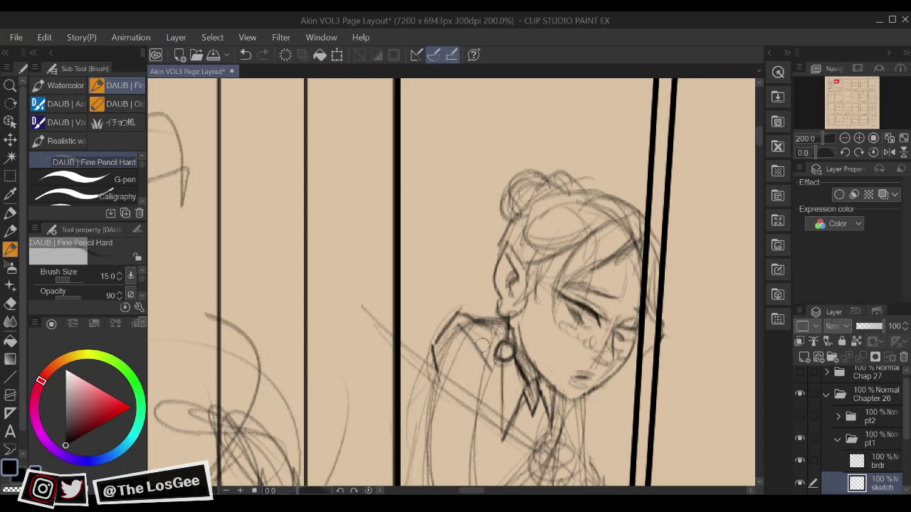
Sketch the collar flap beside the earring and darken the outer contour of the near arm
drag(492, 326, 491, 371)
drag(481, 404, 525, 448)
key(ctrl+z)
drag(480, 401, 526, 456)
mouse_move(589, 432)
mouse_down()
mouse_move(594, 377)
mouse_move(612, 414)
mouse_up()
drag(515, 308, 517, 350)
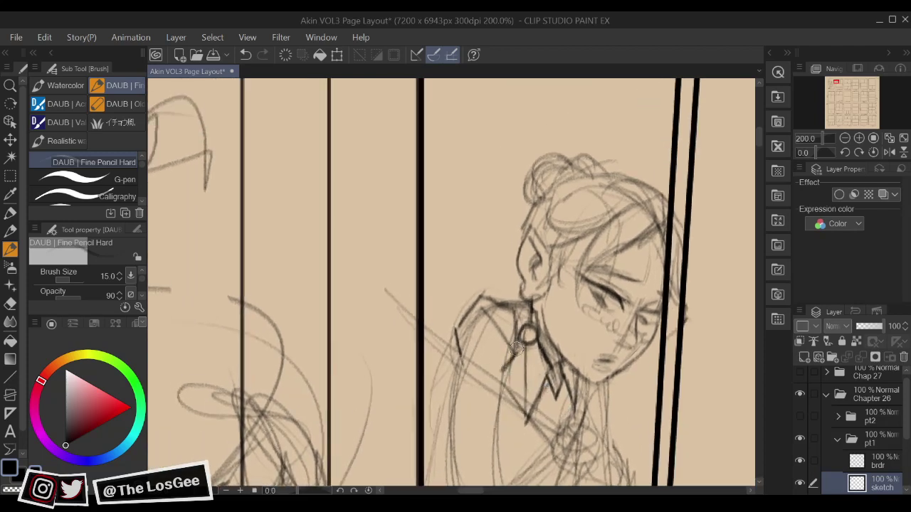
mouse_move(464, 397)
mouse_down()
mouse_move(434, 382)
mouse_move(454, 386)
mouse_up()
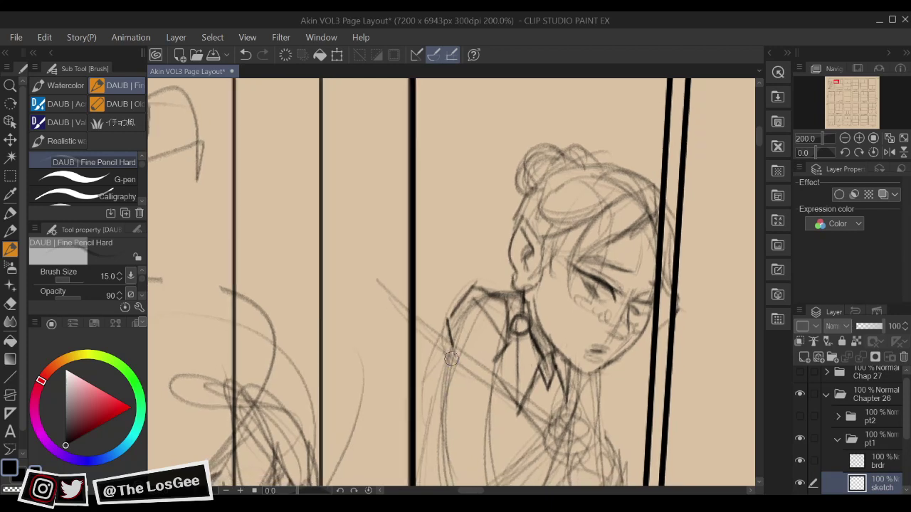
mouse_move(448, 348)
mouse_down()
mouse_move(443, 438)
mouse_move(449, 351)
mouse_move(437, 438)
mouse_up()
drag(499, 351, 487, 450)
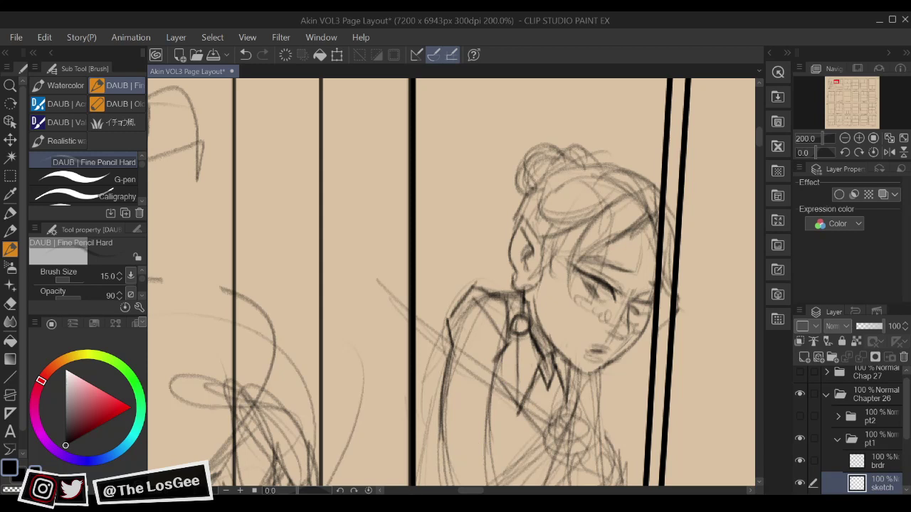
drag(499, 343, 486, 423)
drag(501, 364, 506, 478)
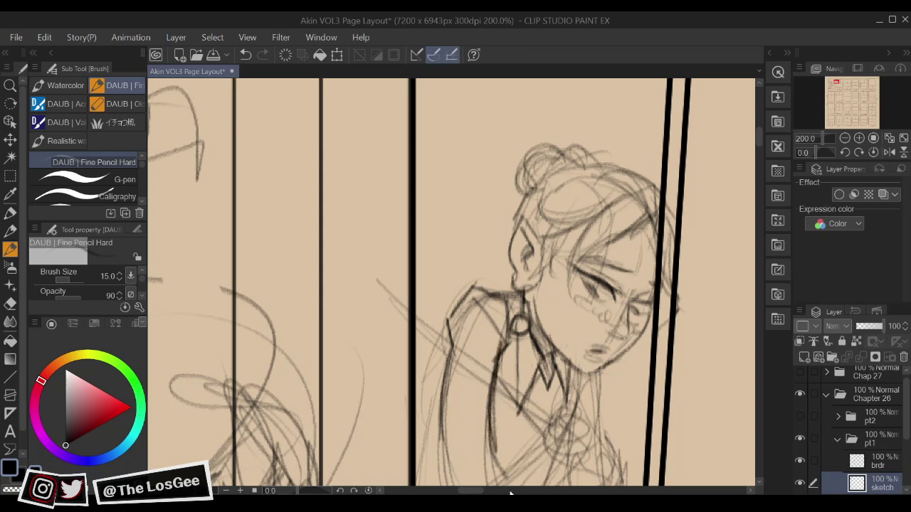
key(ctrl+z)
key(ctrl+z)
key(ctrl+z)
drag(508, 400, 511, 456)
drag(512, 367, 510, 456)
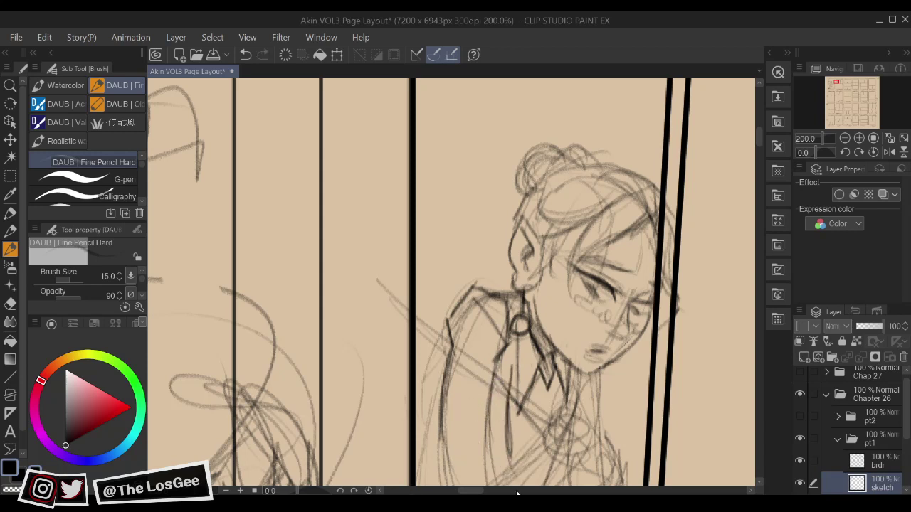
drag(497, 368, 503, 478)
drag(511, 417, 514, 485)
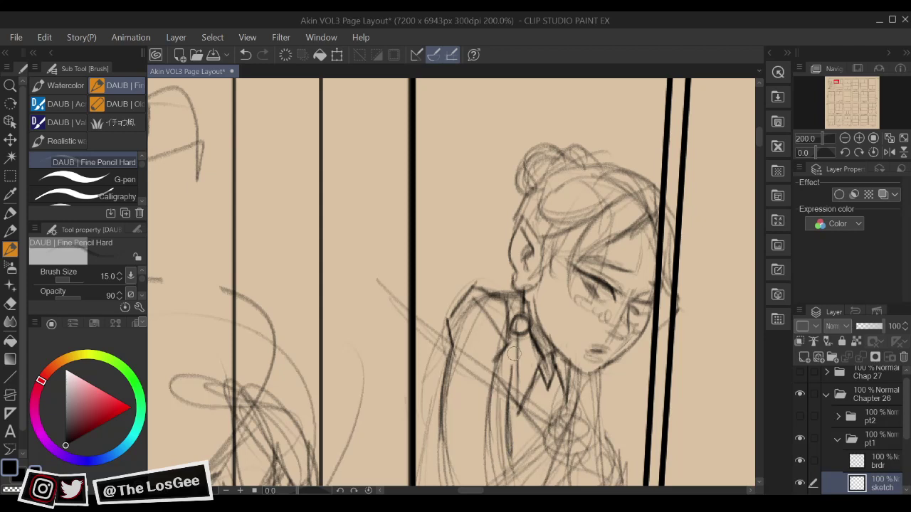
drag(478, 354, 482, 477)
key(ctrl+z)
key(ctrl+z)
key(ctrl+z)
key(ctrl+z)
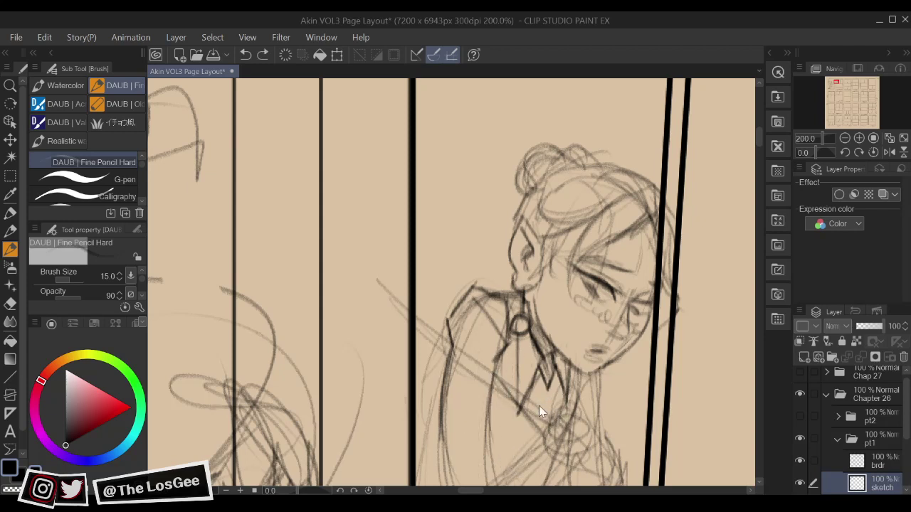
Darken the inner sleeve line and sketch a diagonal garment edge below the collar across the chest
drag(488, 355, 490, 454)
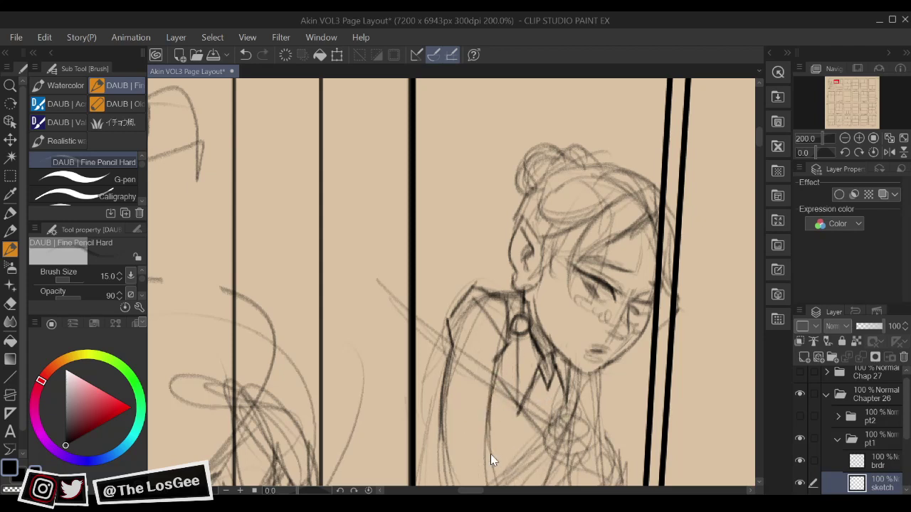
scroll(491, 454, down, 2)
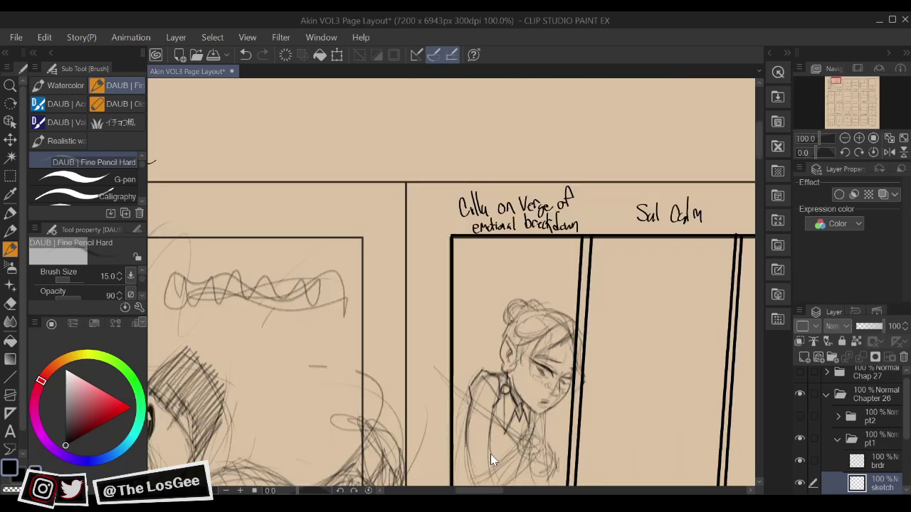
scroll(490, 454, up, 1)
drag(543, 400, 554, 360)
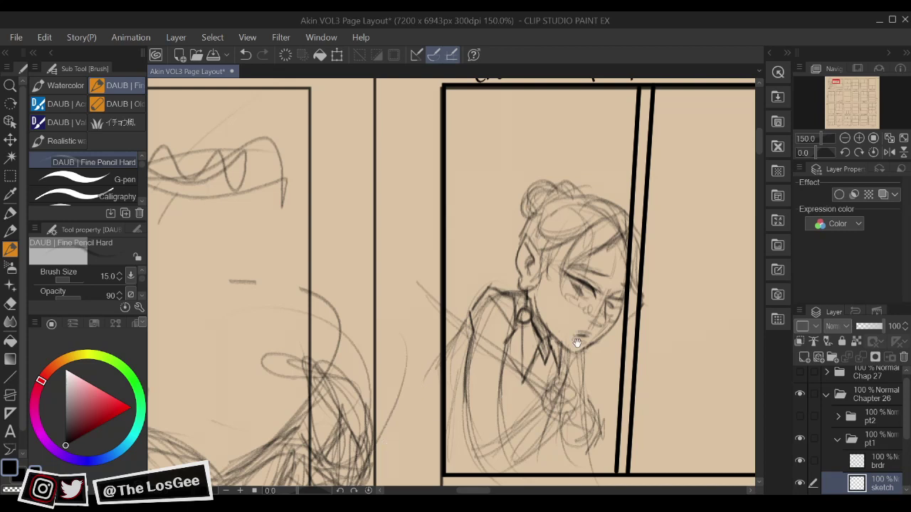
mouse_move(642, 343)
mouse_down()
mouse_move(587, 354)
mouse_move(588, 344)
mouse_up()
mouse_move(475, 382)
mouse_down()
mouse_move(484, 394)
mouse_move(463, 384)
mouse_move(491, 420)
mouse_move(466, 381)
mouse_move(486, 411)
mouse_up()
Add a small cross mark on the collar and darken the garment edge beneath the chin
key(e)
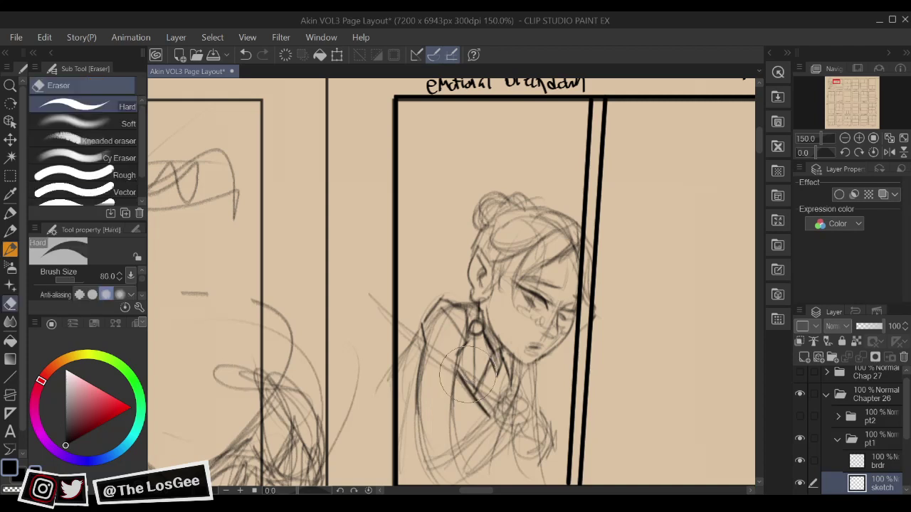
key(b)
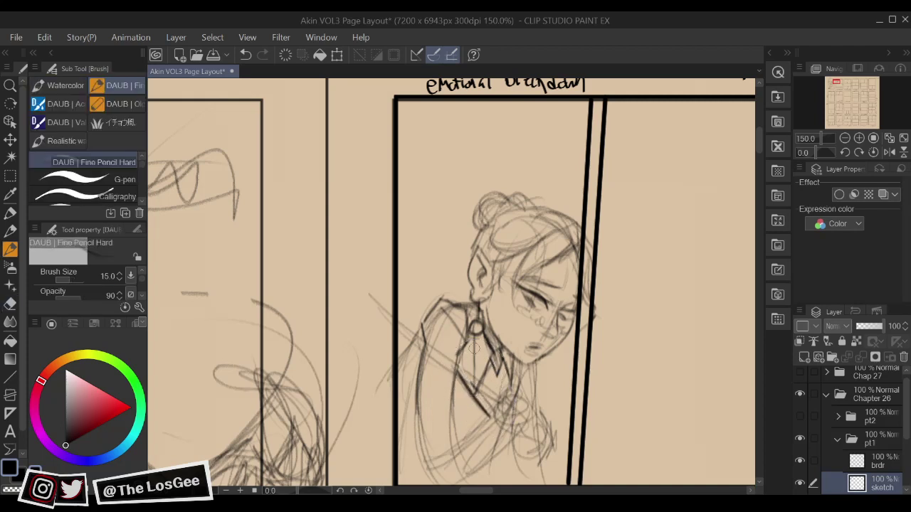
mouse_move(474, 348)
mouse_down()
mouse_move(474, 387)
mouse_move(468, 355)
mouse_move(467, 376)
mouse_move(474, 393)
mouse_move(518, 365)
mouse_up()
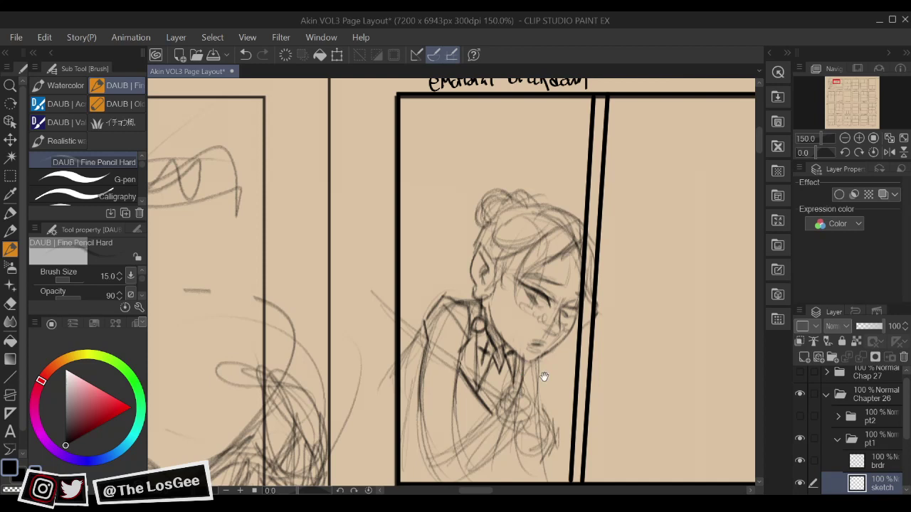
mouse_move(542, 362)
mouse_down()
mouse_move(534, 382)
mouse_move(530, 309)
mouse_move(535, 342)
mouse_move(511, 376)
mouse_move(483, 451)
mouse_up()
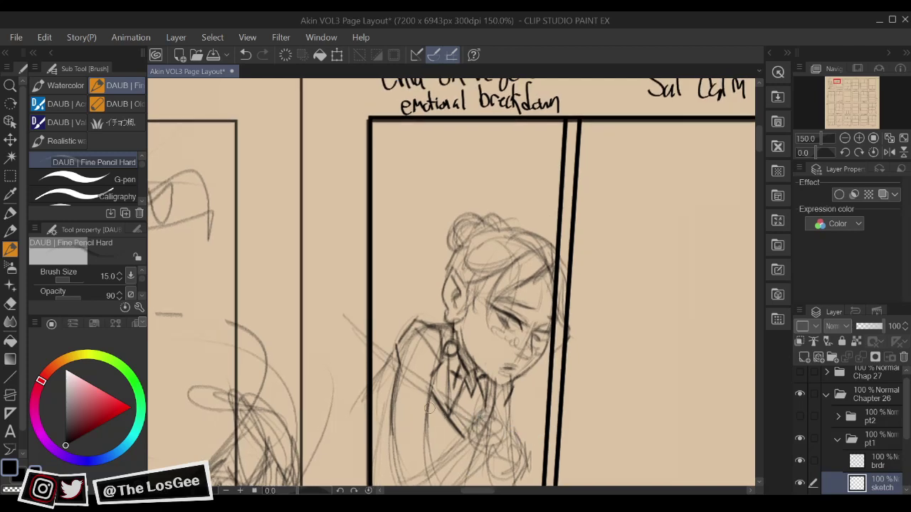
Draw a thick dark strap running diagonally from the near shoulder across the chest to the round clasp
mouse_move(443, 397)
mouse_down()
mouse_move(472, 422)
mouse_move(413, 374)
mouse_move(480, 429)
mouse_up()
drag(516, 405, 491, 385)
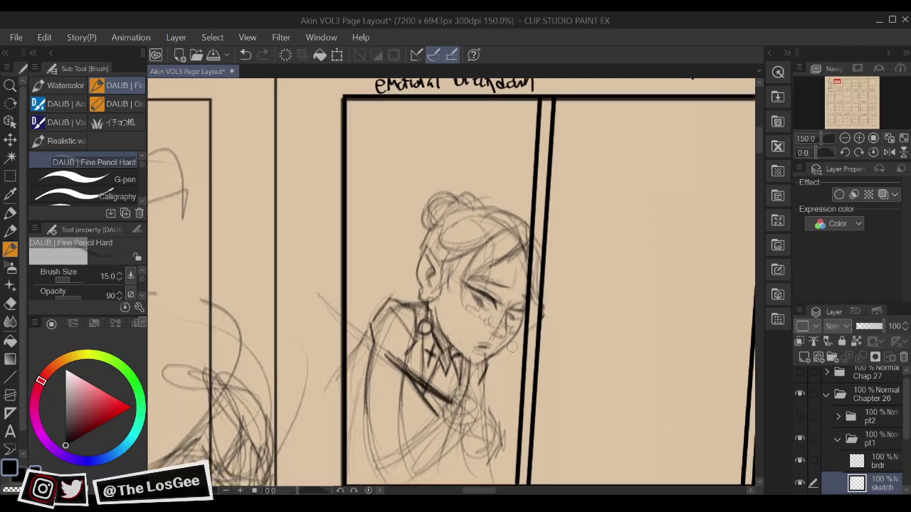
key(ctrl+z)
drag(407, 366, 455, 411)
mouse_move(426, 385)
mouse_down()
mouse_move(392, 349)
mouse_move(431, 379)
mouse_move(377, 329)
mouse_move(424, 376)
mouse_up()
drag(557, 348, 542, 340)
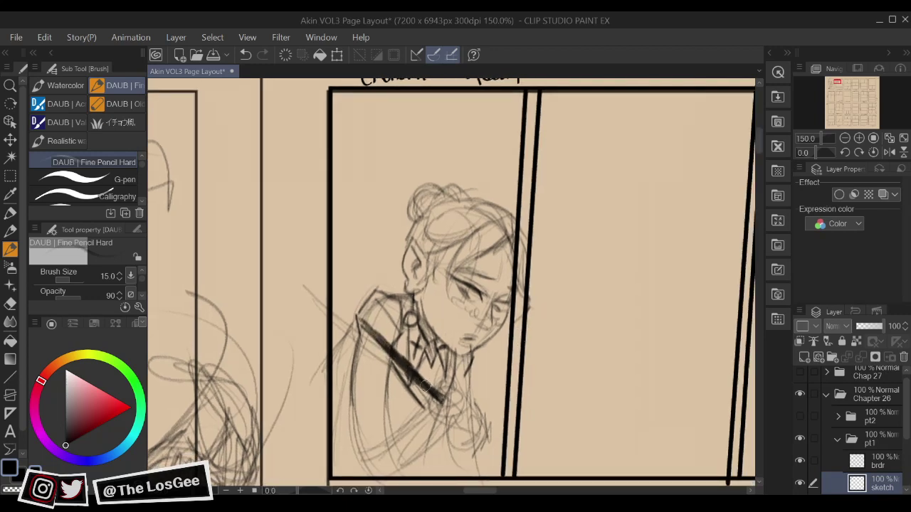
mouse_move(425, 385)
mouse_down()
mouse_move(455, 342)
mouse_move(546, 336)
mouse_up()
scroll(546, 335, down, 2)
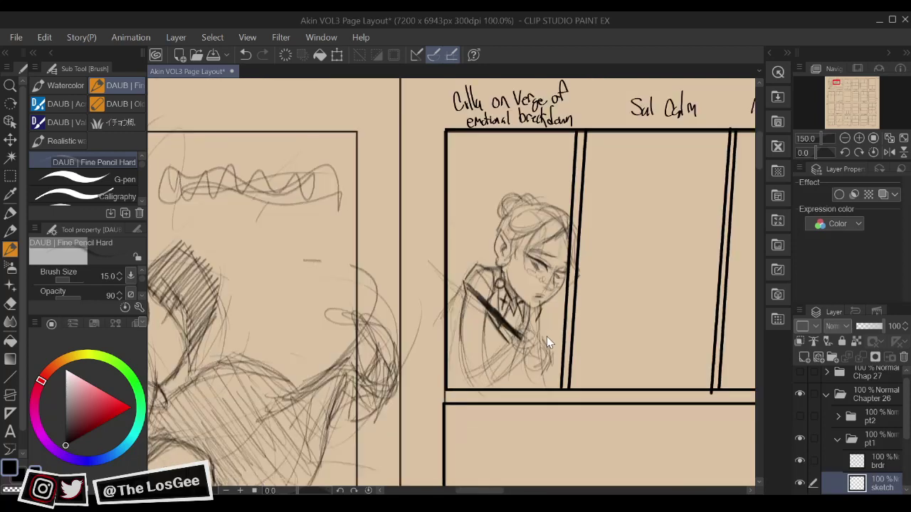
scroll(547, 337, up, 2)
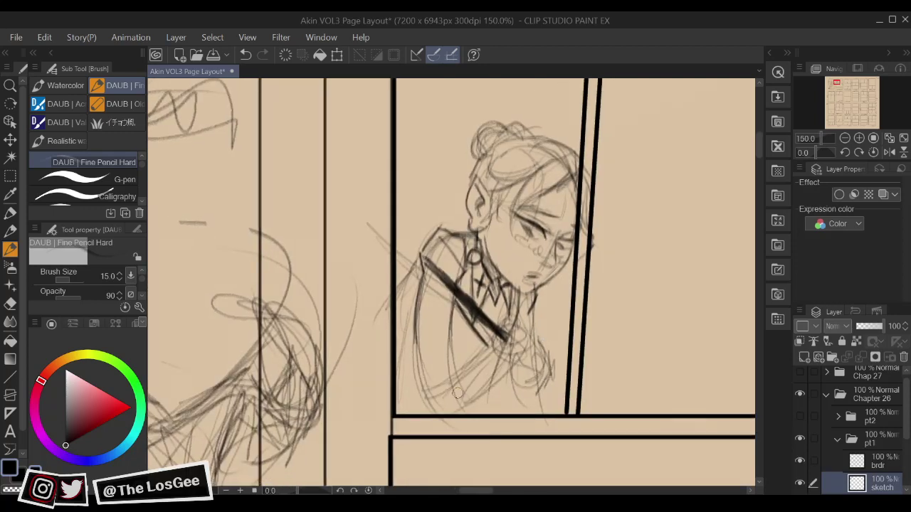
Darken the contour of the hand at the lower end of the diagonal shaft and erase stray lines around it
drag(436, 394, 432, 396)
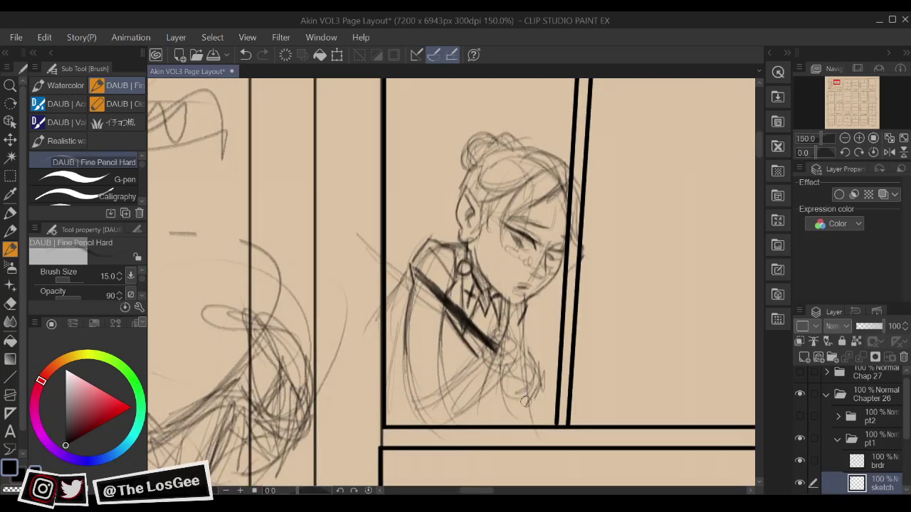
drag(562, 401, 545, 422)
mouse_move(409, 392)
mouse_down()
mouse_move(456, 396)
mouse_move(500, 361)
mouse_move(509, 385)
mouse_move(487, 399)
mouse_move(496, 403)
mouse_up()
key(h)
key(e)
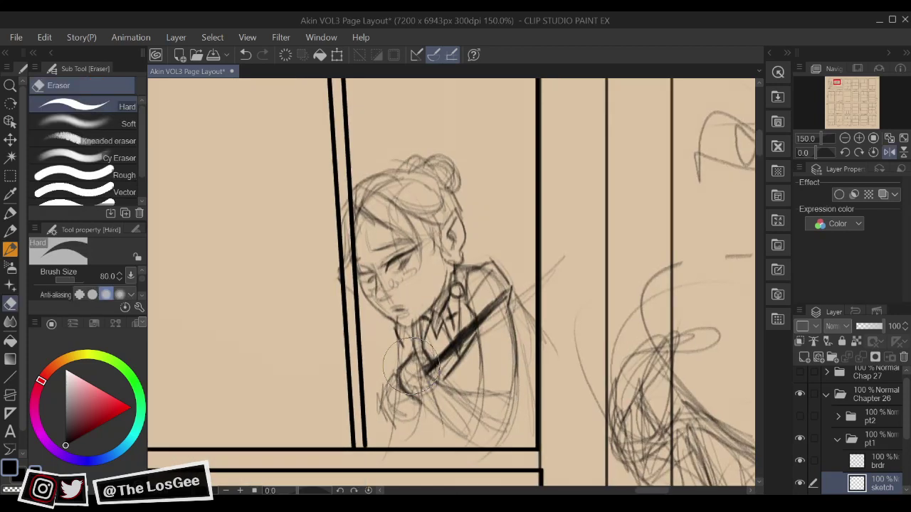
mouse_move(411, 366)
mouse_down()
mouse_move(411, 395)
mouse_move(406, 384)
mouse_move(391, 391)
mouse_move(440, 407)
mouse_up()
key(b)
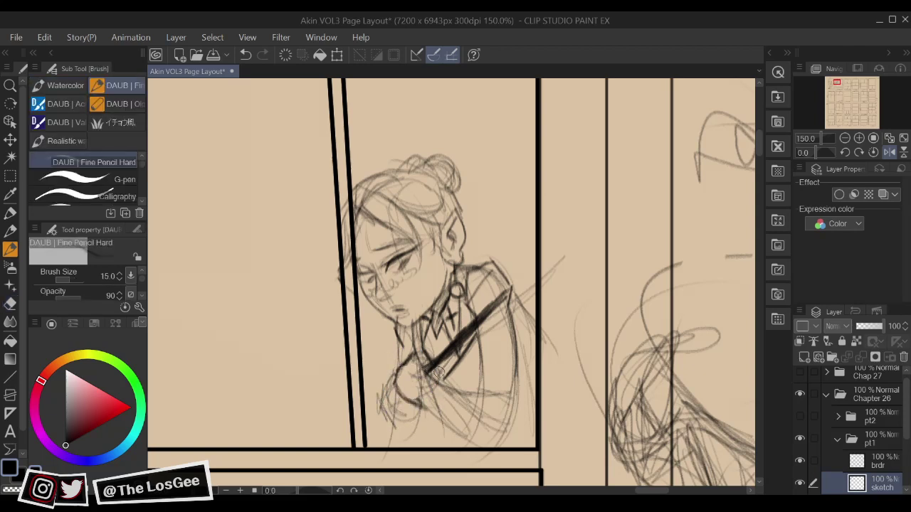
drag(404, 365, 424, 357)
key(h)
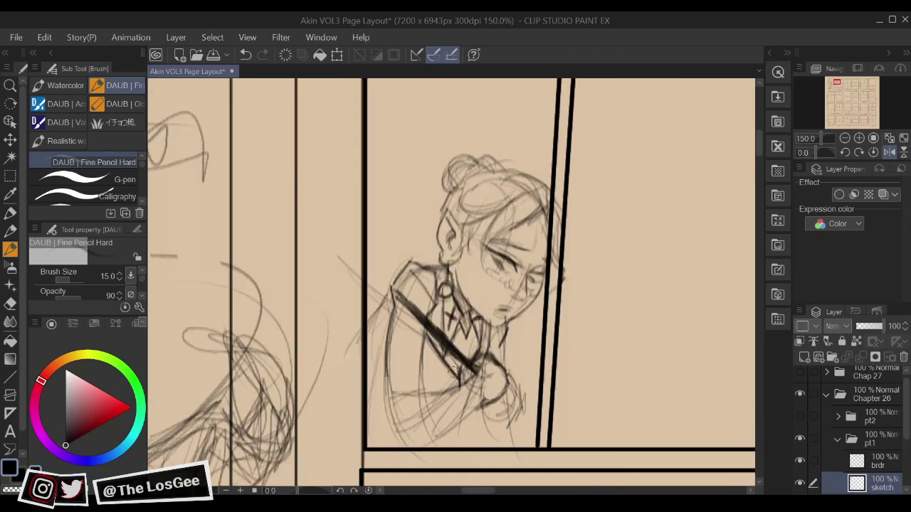
Sketch the near forearm across the figure's lower torso and mark the elbow's outer edge
drag(433, 391, 488, 384)
key(h)
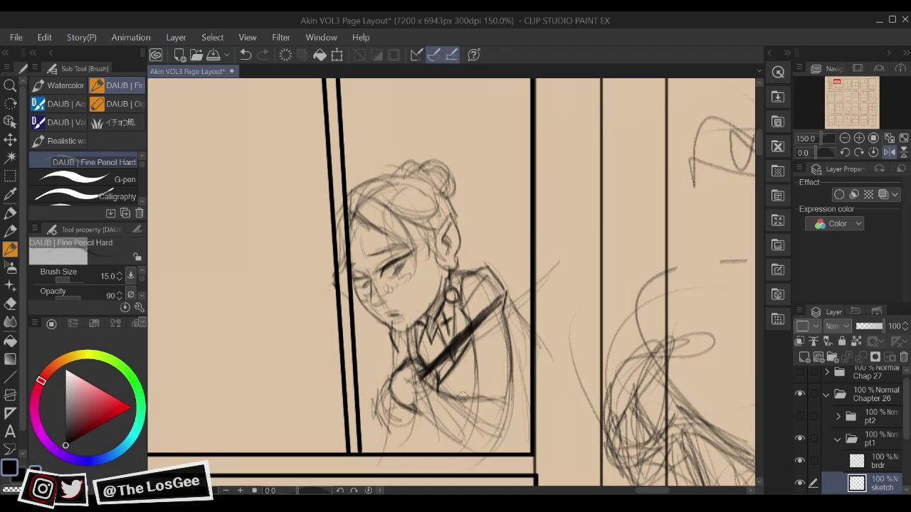
mouse_move(414, 421)
mouse_down()
mouse_move(498, 446)
mouse_move(438, 428)
mouse_move(516, 425)
mouse_up()
drag(513, 393, 511, 435)
key(h)
Extend the dark diagonal shaft past the gripping hand to the panel's slanted border and darken the hand's outer edge
mouse_move(553, 331)
mouse_down()
mouse_move(558, 356)
mouse_move(533, 417)
mouse_move(538, 334)
mouse_move(521, 364)
mouse_move(535, 381)
mouse_up()
mouse_move(496, 348)
mouse_down()
mouse_move(548, 406)
mouse_move(539, 394)
mouse_move(561, 403)
mouse_move(553, 405)
mouse_up()
mouse_move(511, 385)
mouse_down()
mouse_move(504, 371)
mouse_move(535, 376)
mouse_move(534, 393)
mouse_up()
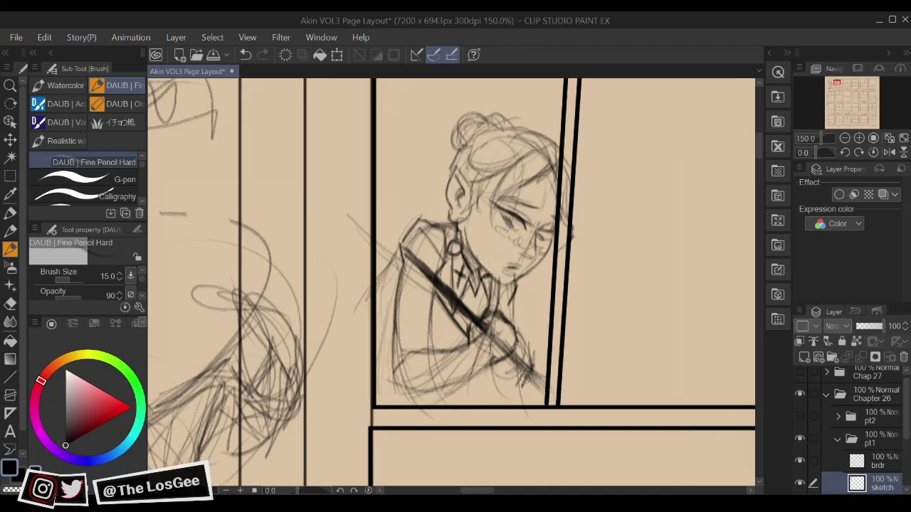
mouse_move(520, 346)
mouse_down()
mouse_move(511, 367)
mouse_move(496, 360)
mouse_move(490, 376)
mouse_move(517, 366)
mouse_move(491, 378)
mouse_move(533, 382)
mouse_up()
mouse_move(489, 357)
mouse_down()
mouse_move(480, 403)
mouse_move(511, 417)
mouse_up()
drag(528, 382, 507, 407)
mouse_move(526, 363)
mouse_down()
mouse_move(477, 397)
mouse_move(514, 414)
mouse_up()
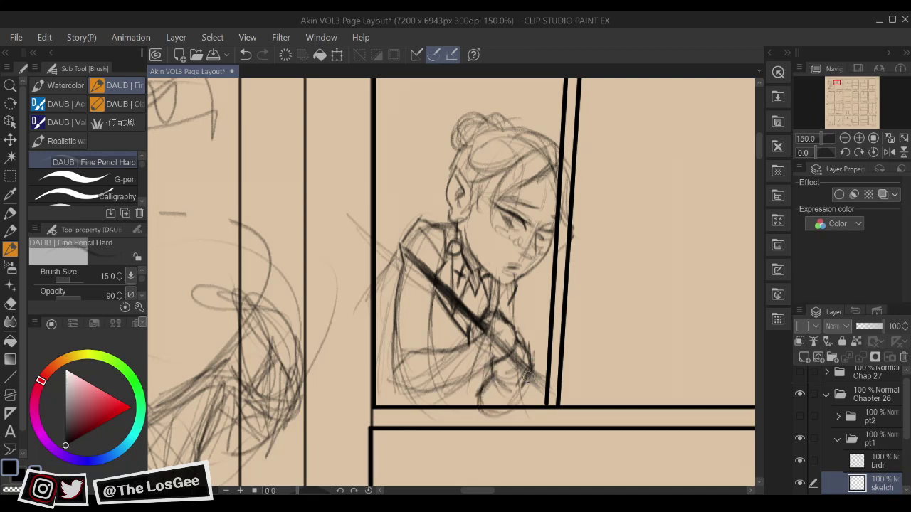
key(h)
drag(520, 344, 520, 365)
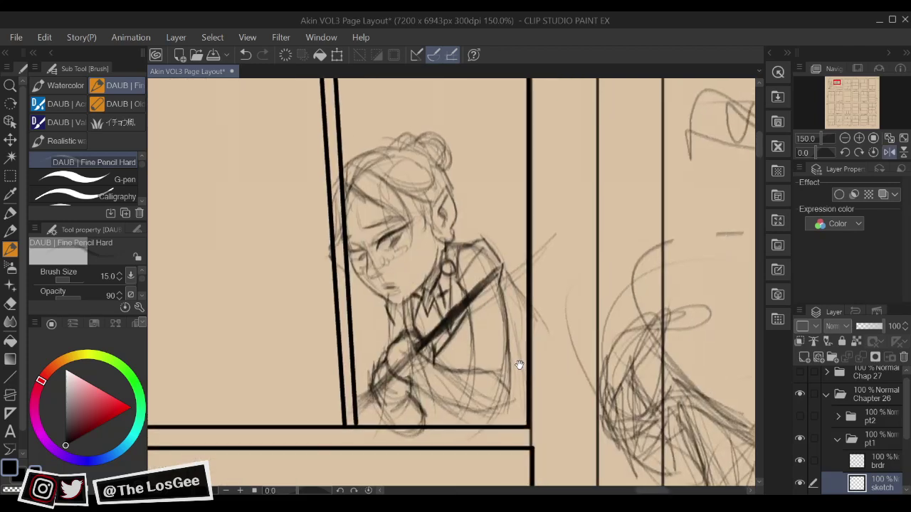
key(h)
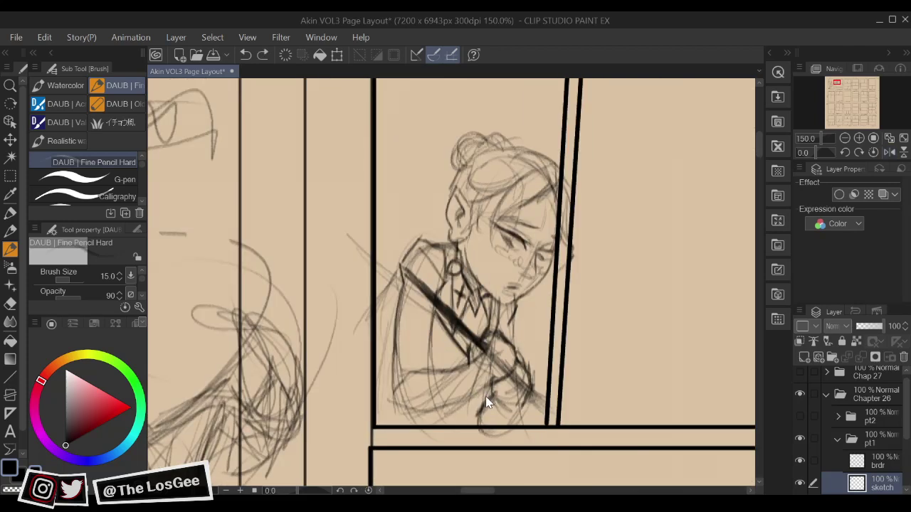
key(ctrl+z)
key(ctrl+z)
key(ctrl+z)
Redraw the lower hand as a compact rounded fist beneath the diagonal shaft
mouse_move(491, 385)
mouse_down()
mouse_move(480, 403)
mouse_move(486, 417)
mouse_up()
mouse_move(481, 400)
mouse_down()
mouse_move(509, 417)
mouse_move(530, 400)
mouse_up()
mouse_move(523, 364)
mouse_down()
mouse_move(470, 421)
mouse_move(508, 418)
mouse_move(491, 436)
mouse_move(527, 374)
mouse_move(565, 335)
mouse_move(560, 342)
mouse_move(572, 349)
mouse_move(546, 370)
mouse_move(539, 362)
mouse_move(543, 376)
mouse_move(515, 394)
mouse_move(523, 382)
mouse_move(532, 406)
mouse_move(526, 387)
mouse_up()
Sketch two faint, nearly horizontal background lines across the panel above the woman's head
drag(367, 233, 528, 225)
mouse_move(528, 225)
mouse_down()
mouse_move(373, 205)
mouse_move(567, 213)
mouse_up()
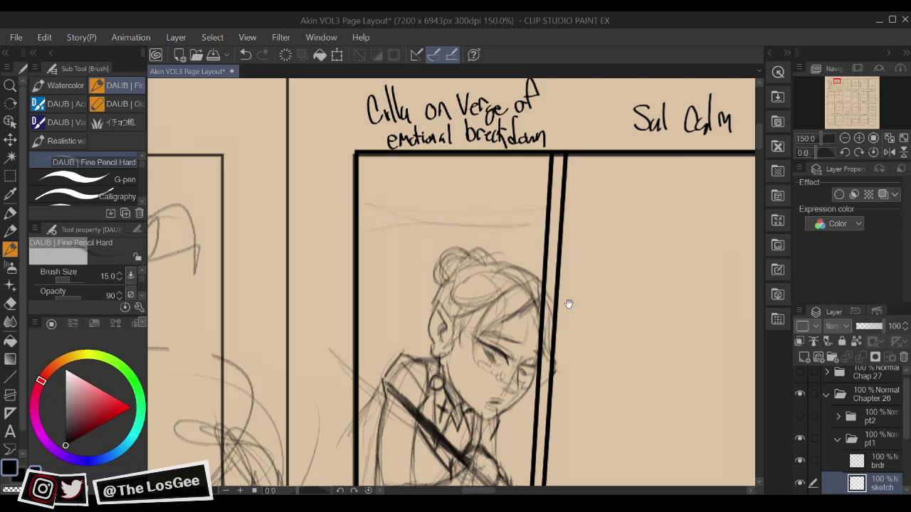
mouse_move(569, 305)
mouse_down()
mouse_move(532, 284)
mouse_move(540, 320)
mouse_up()
drag(544, 478, 517, 388)
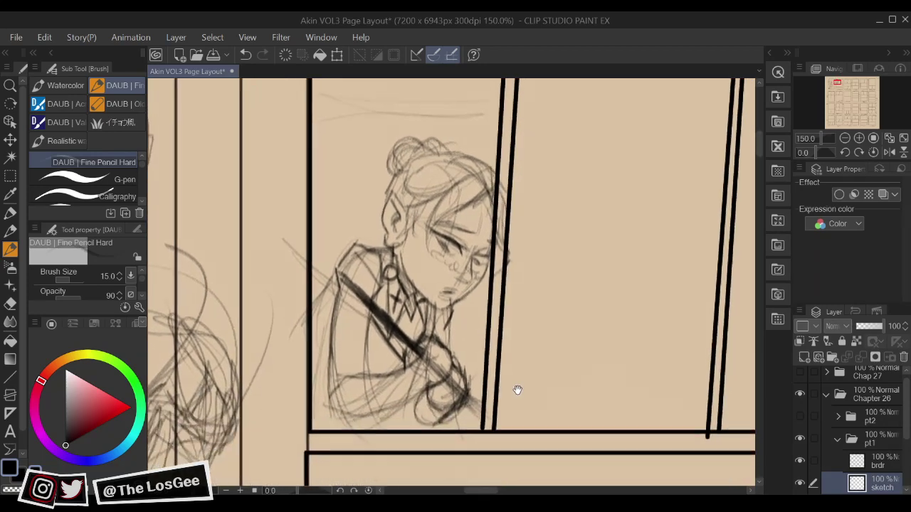
Add short fold lines to the collar between the shoulder and the earring
drag(343, 296, 444, 357)
drag(440, 310, 458, 335)
drag(445, 307, 463, 344)
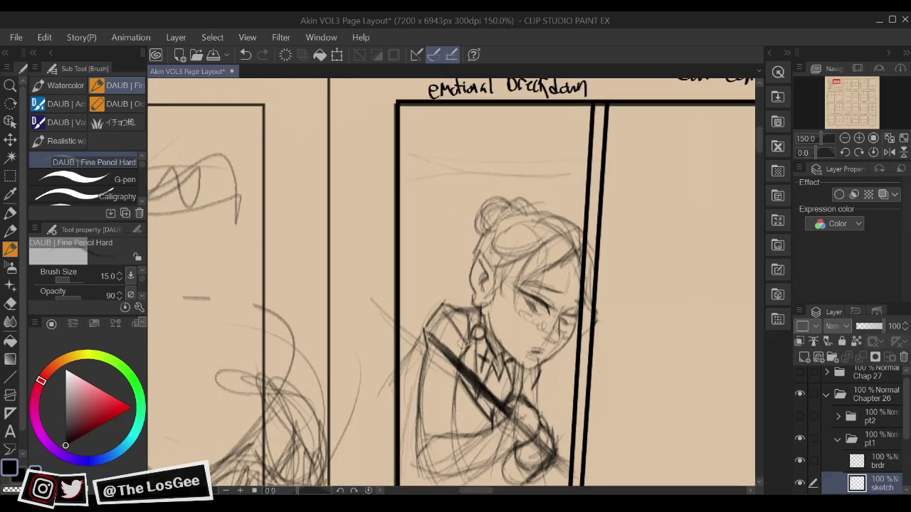
drag(407, 376, 403, 361)
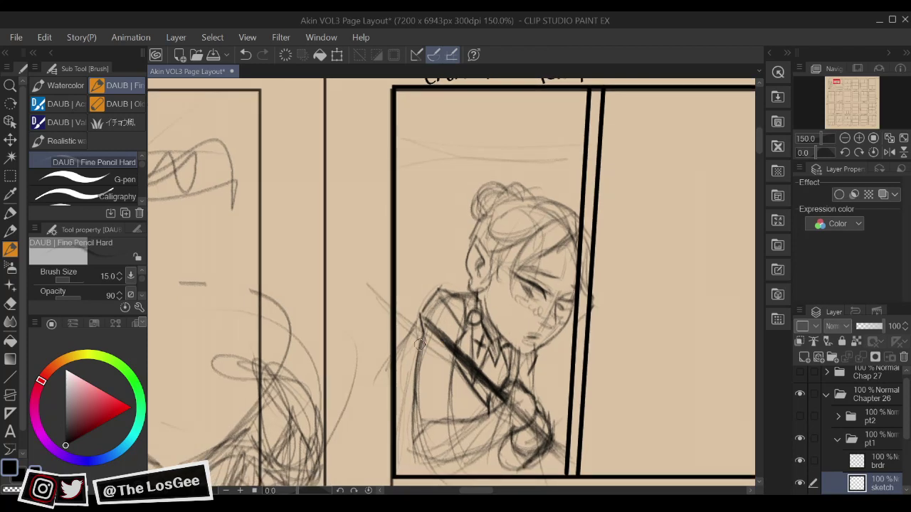
drag(527, 382, 512, 355)
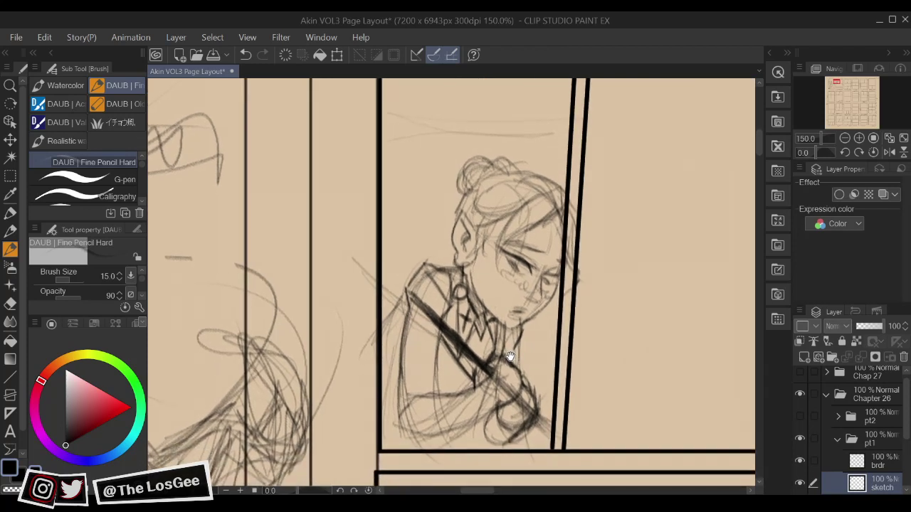
drag(457, 407, 494, 407)
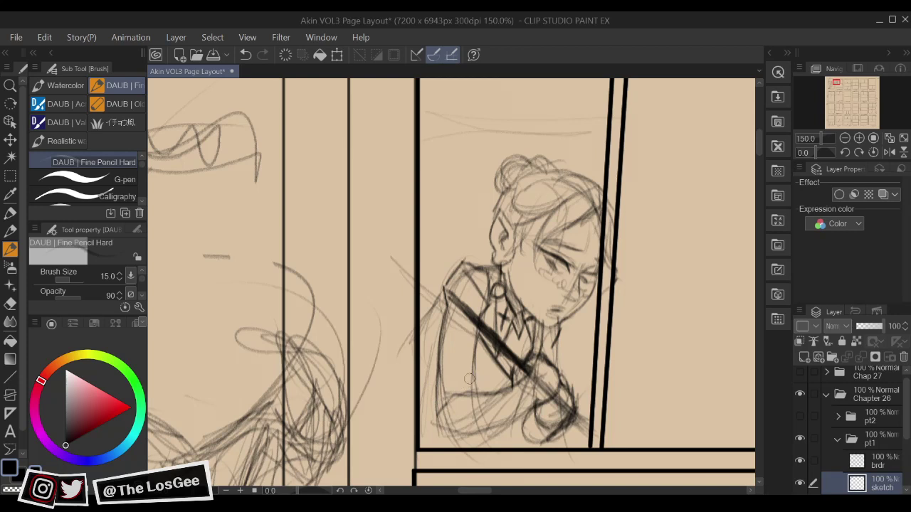
Undo the trial sleeve strokes and draw the near sleeve's flared, angular opening around the elbow
key(ctrl+z)
mouse_move(447, 392)
mouse_down()
mouse_move(482, 380)
mouse_move(437, 402)
mouse_move(436, 392)
mouse_move(434, 429)
mouse_move(456, 441)
mouse_up()
key(ctrl+z)
key(ctrl+z)
mouse_move(440, 365)
mouse_down()
mouse_move(430, 403)
mouse_move(440, 418)
mouse_move(464, 382)
mouse_move(482, 378)
mouse_move(477, 395)
mouse_move(481, 385)
mouse_move(465, 389)
mouse_move(442, 421)
mouse_move(452, 400)
mouse_move(450, 434)
mouse_up()
drag(454, 394, 453, 434)
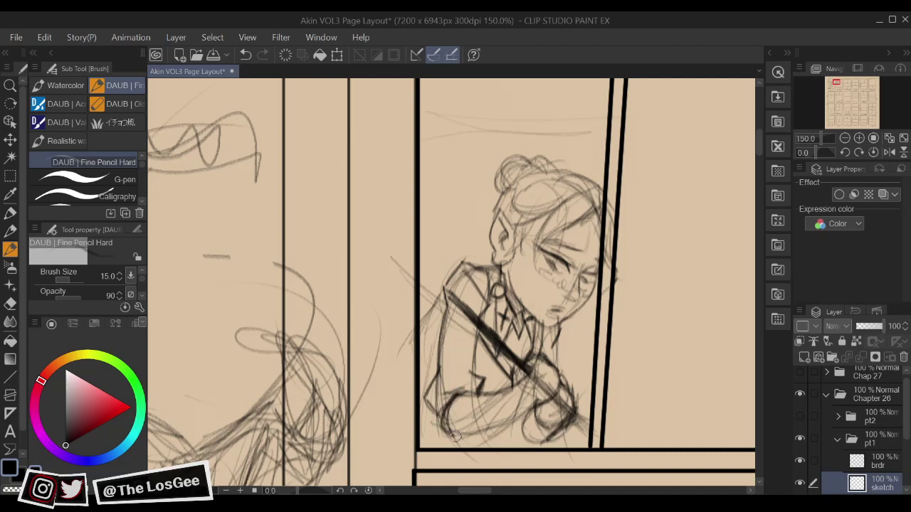
Darken the lower edge of the sleeve opening and the forearm's contour next to the elbow
drag(627, 363, 594, 373)
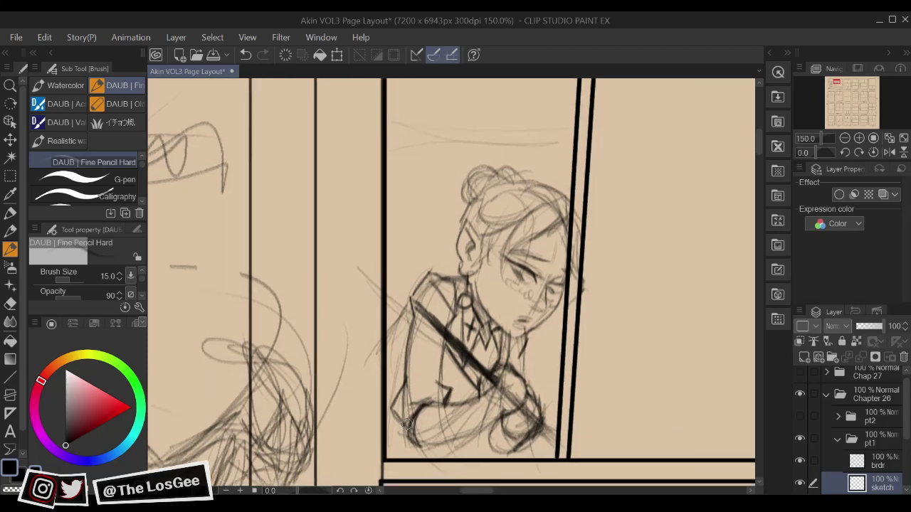
drag(407, 424, 408, 438)
drag(477, 375, 473, 390)
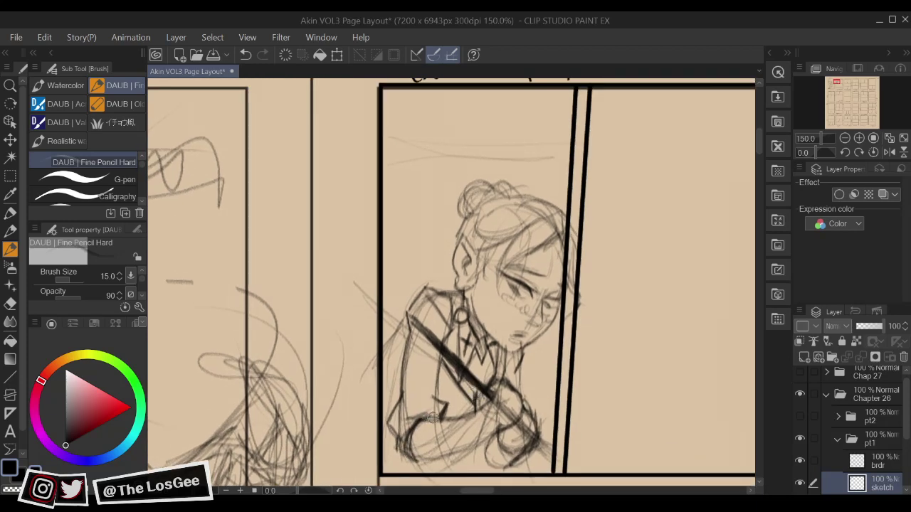
mouse_move(423, 417)
mouse_down()
mouse_move(407, 419)
mouse_move(433, 418)
mouse_up()
drag(483, 404, 480, 387)
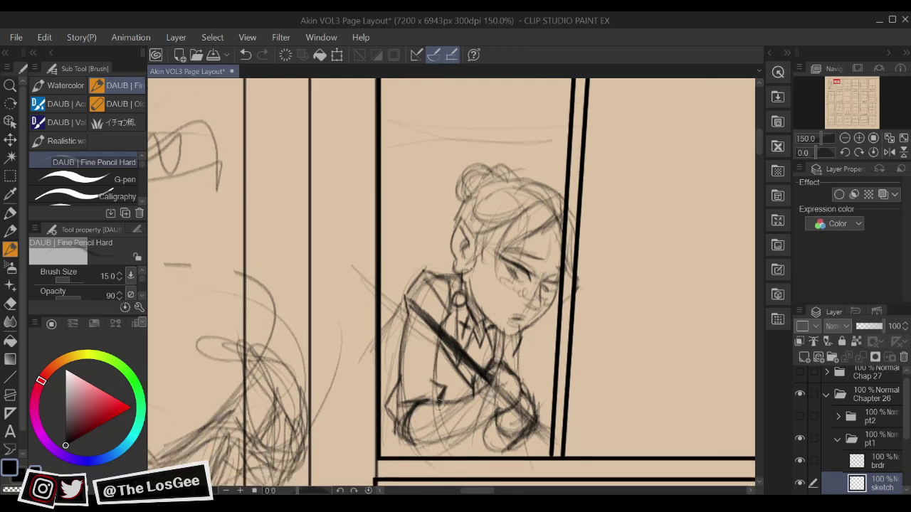
mouse_move(411, 446)
mouse_down()
mouse_move(515, 409)
mouse_move(461, 412)
mouse_up()
Erase the overlapping lines on the gripping hand and forearm and redraw the forearm's clean contour up to the wrist
key(h)
key(e)
mouse_move(379, 450)
mouse_down()
mouse_move(378, 439)
mouse_move(426, 442)
mouse_move(505, 427)
mouse_move(455, 395)
mouse_move(484, 411)
mouse_move(463, 377)
mouse_move(459, 388)
mouse_move(477, 381)
mouse_move(448, 388)
mouse_move(459, 405)
mouse_move(498, 399)
mouse_move(535, 430)
mouse_up()
key(b)
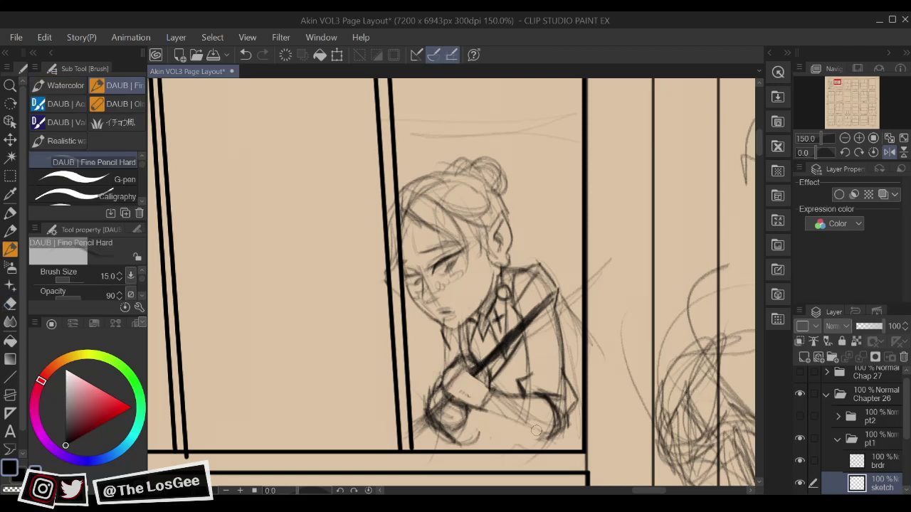
drag(478, 404, 552, 430)
key(h)
mouse_move(501, 358)
mouse_down()
mouse_move(610, 408)
mouse_move(569, 405)
mouse_move(580, 358)
mouse_up()
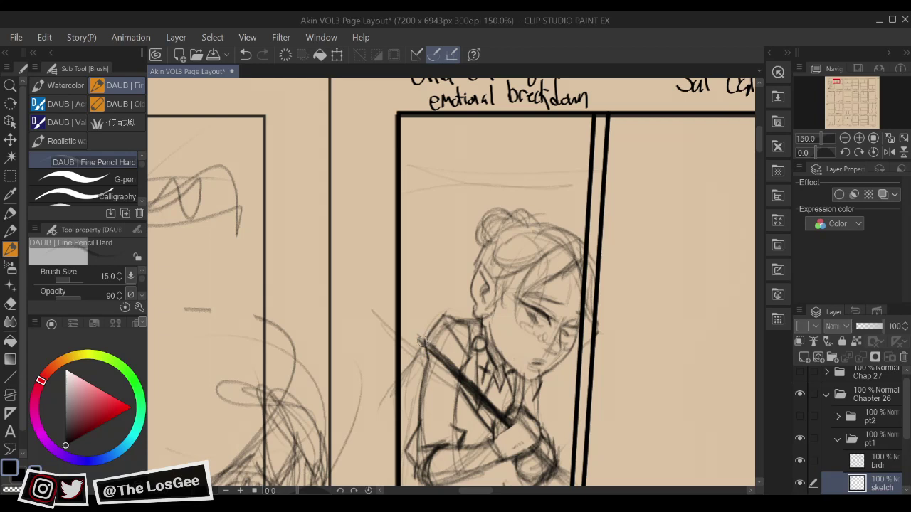
Draw a thick dark crossbar with rounded ends across the shaft's upper end at the near shoulder
scroll(422, 344, up, 1)
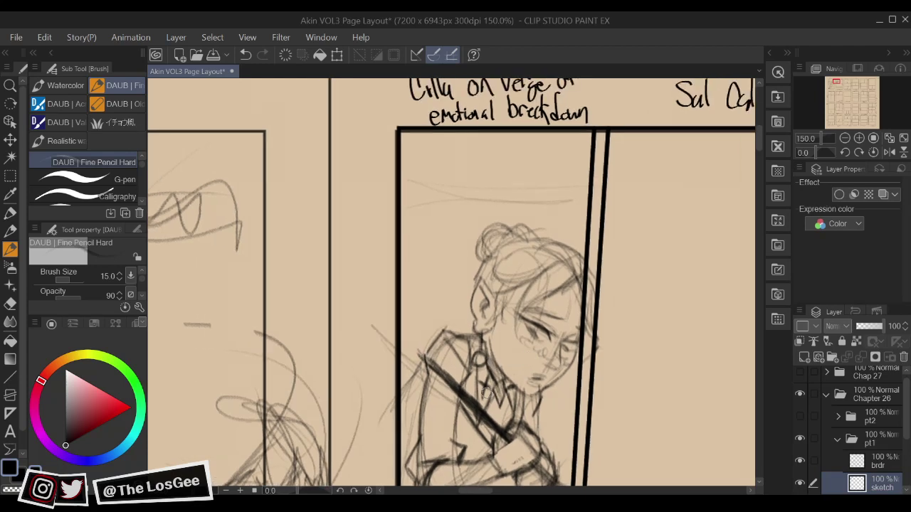
drag(486, 393, 484, 399)
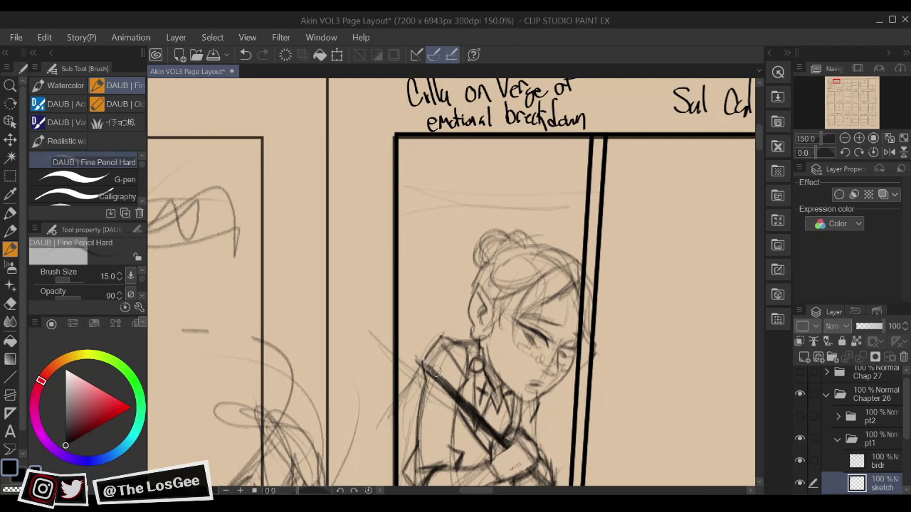
drag(441, 366, 419, 396)
drag(446, 352, 425, 377)
drag(466, 407, 473, 394)
drag(448, 332, 403, 381)
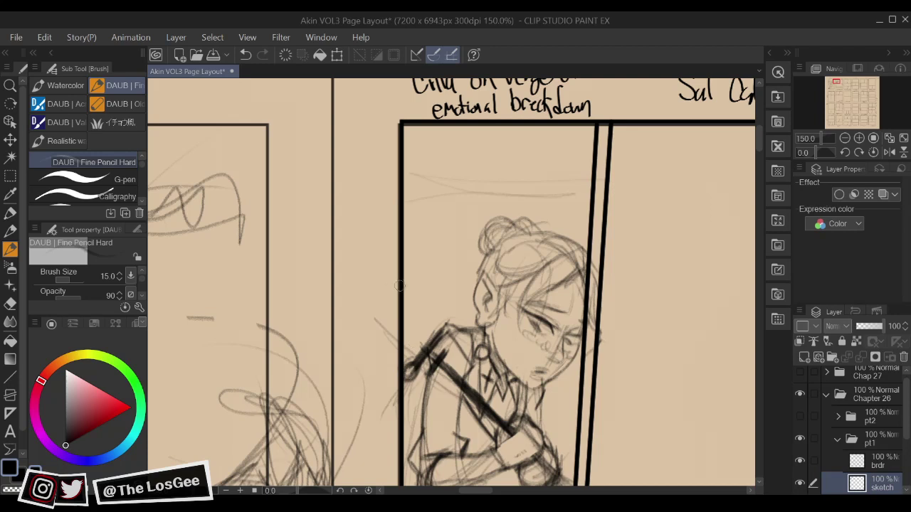
mouse_move(437, 331)
mouse_down()
mouse_move(453, 319)
mouse_move(461, 326)
mouse_up()
Sketch two light rounded loops behind the crossbar, extending past the panel's outer border
scroll(462, 327, down, 3)
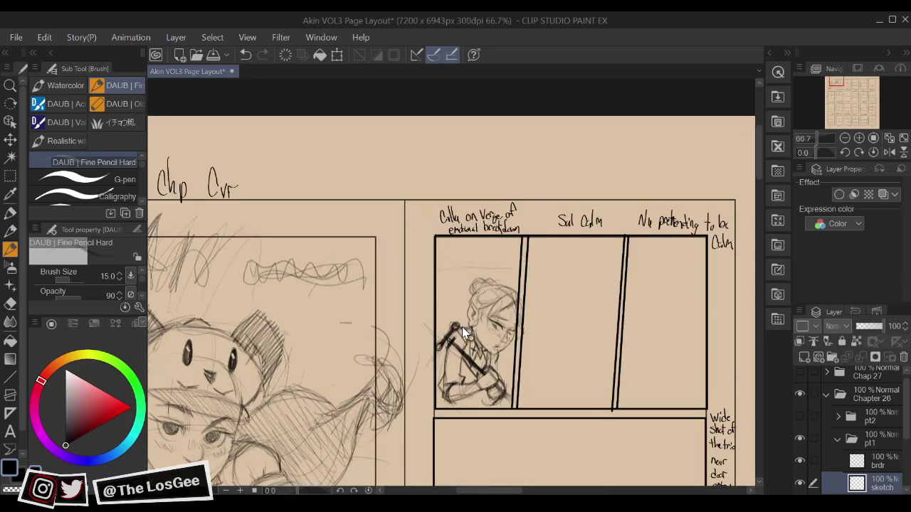
scroll(462, 326, up, 2)
drag(508, 296, 514, 334)
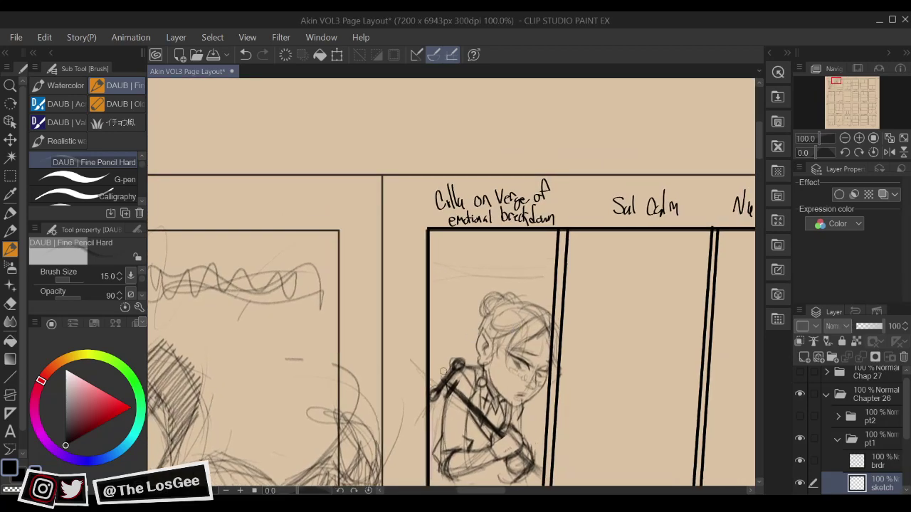
mouse_move(415, 353)
mouse_down()
mouse_move(424, 345)
mouse_move(443, 364)
mouse_up()
key(e)
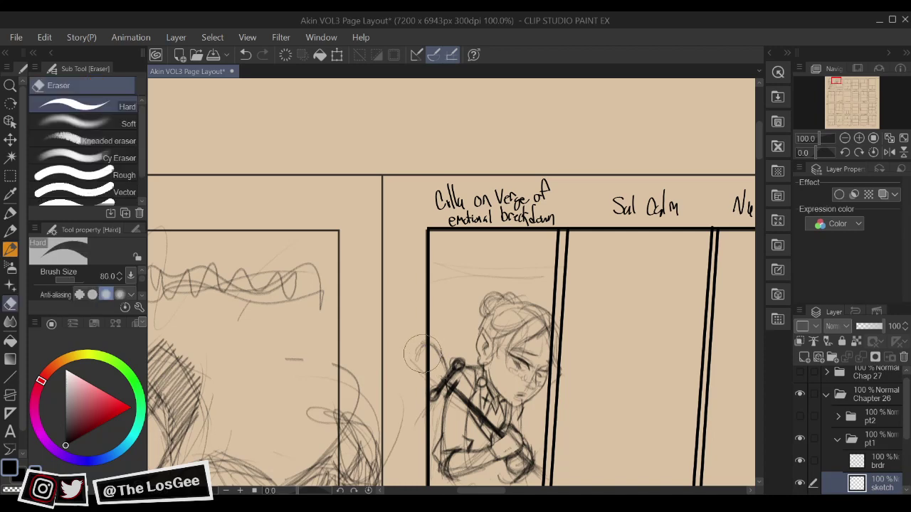
key(b)
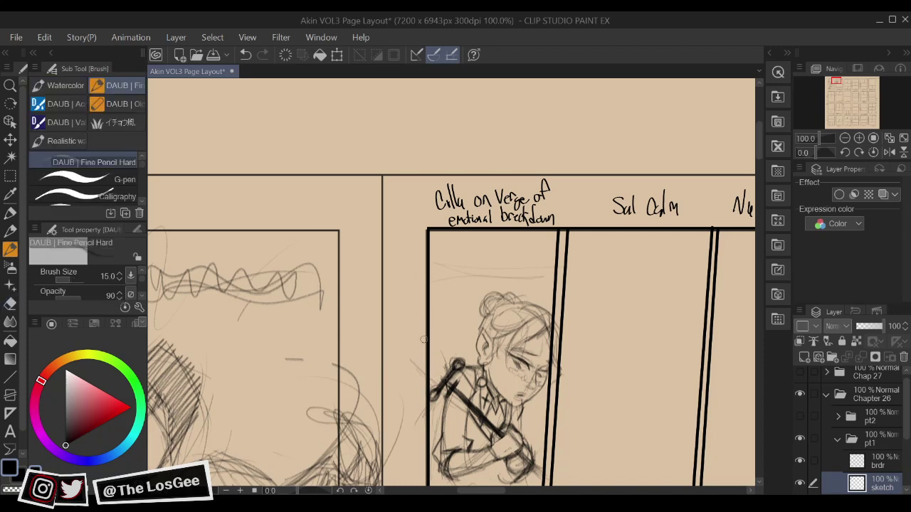
drag(442, 353, 433, 341)
drag(404, 361, 424, 388)
drag(613, 375, 615, 322)
mouse_move(597, 391)
mouse_down()
mouse_move(586, 368)
mouse_move(570, 389)
mouse_move(499, 363)
mouse_up()
key(h)
key(h)
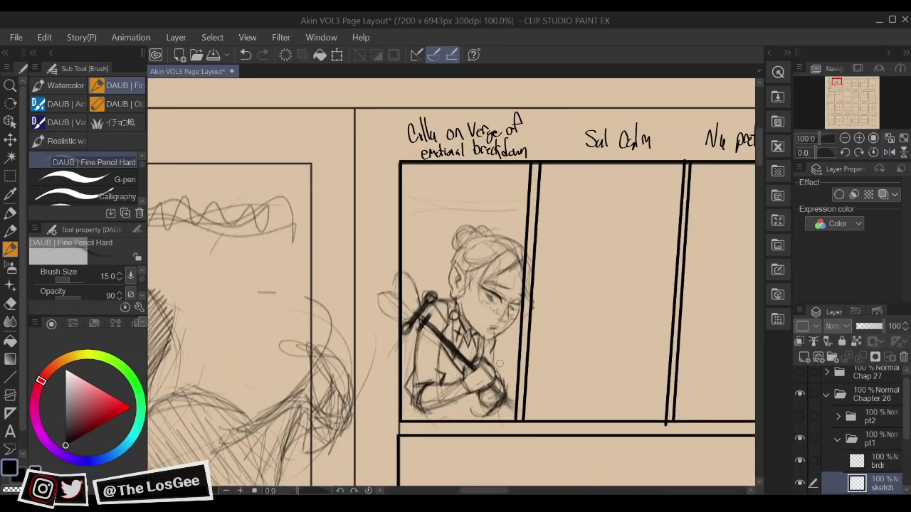
Erase the rough lines around the lower hand and redraw its fingers and underside
key(e)
mouse_move(478, 399)
mouse_down()
mouse_move(498, 407)
mouse_move(482, 406)
mouse_up()
key(b)
mouse_move(468, 409)
mouse_down()
mouse_move(478, 418)
mouse_move(492, 412)
mouse_up()
mouse_move(537, 410)
mouse_down()
mouse_move(532, 356)
mouse_move(550, 352)
mouse_up()
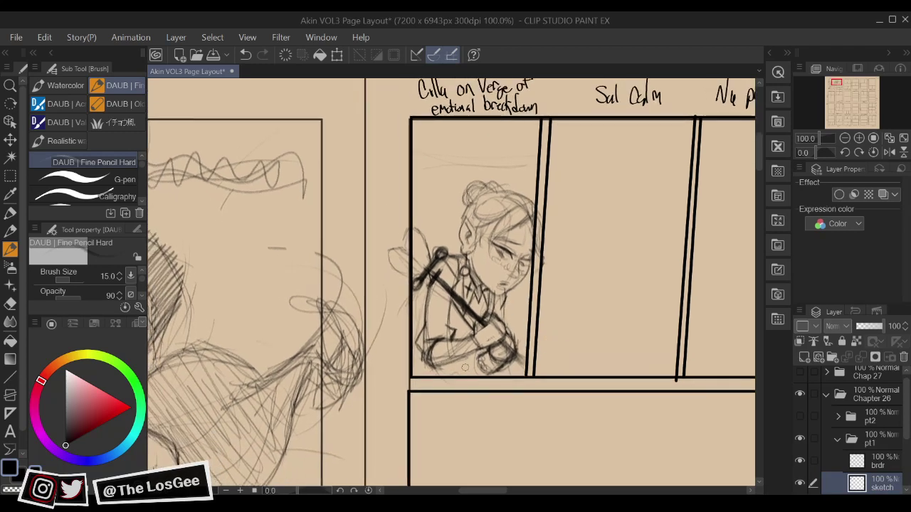
drag(474, 322, 469, 321)
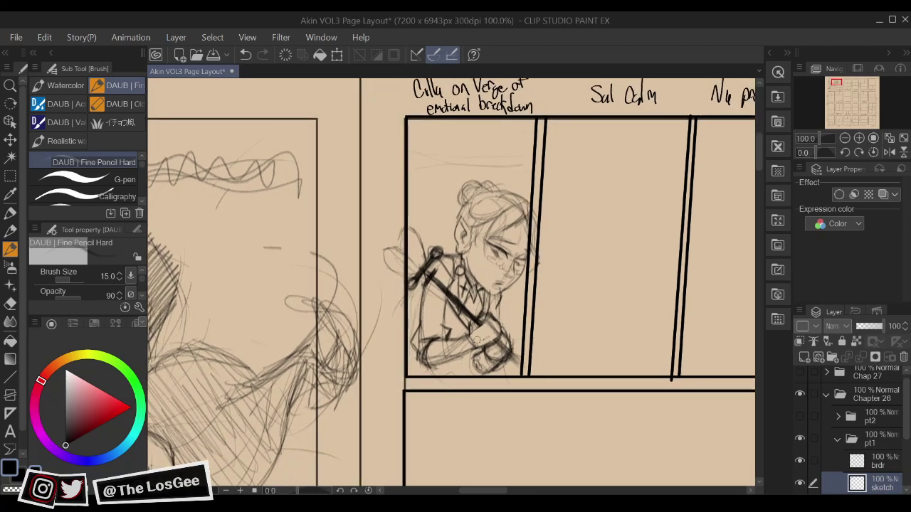
drag(456, 387, 429, 392)
Reinforce the diagonal shaft with dark strokes between the crossbar and the gripping hand
drag(774, 135, 800, 92)
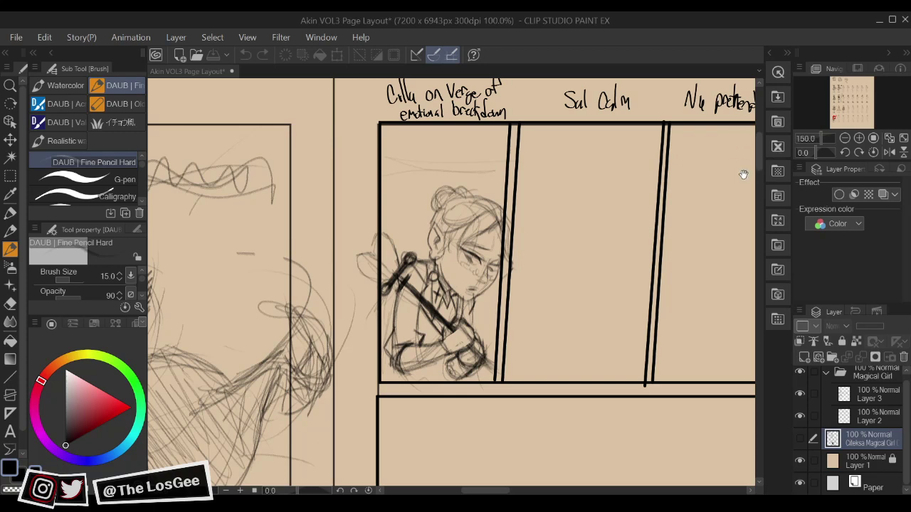
drag(546, 371, 546, 363)
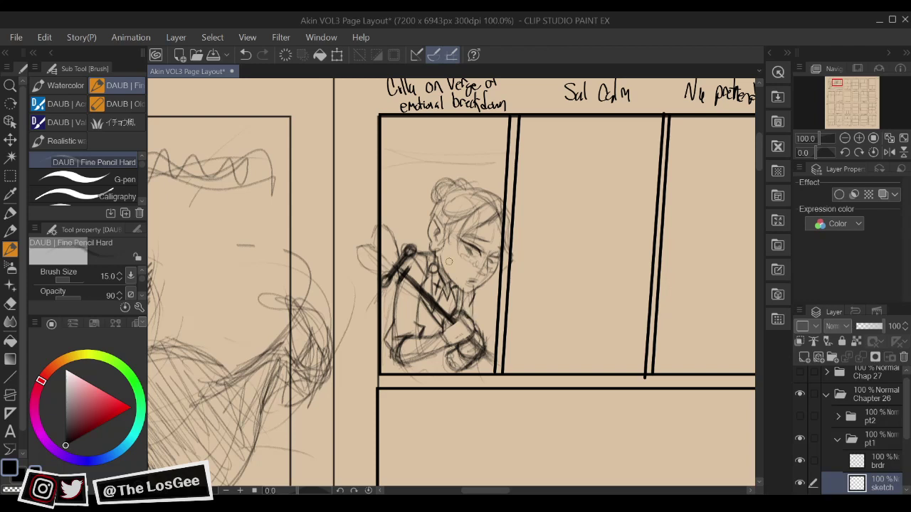
scroll(443, 306, down, 1)
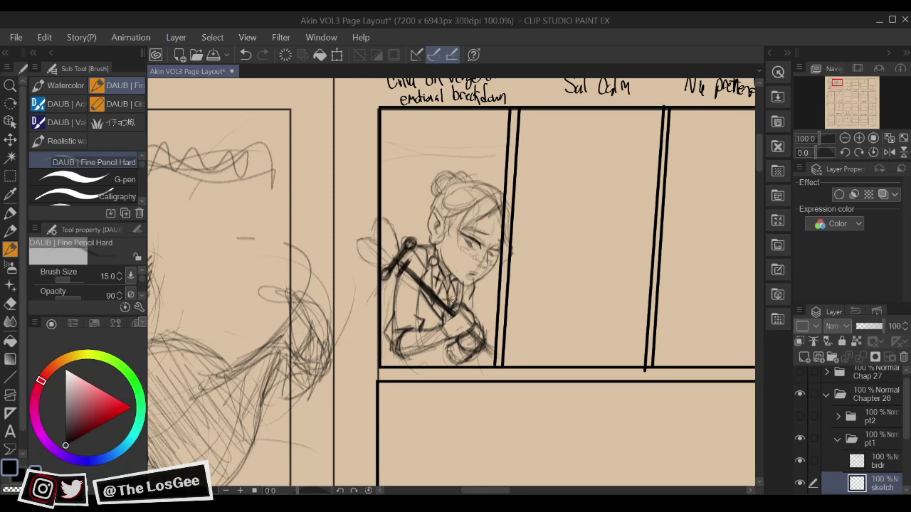
drag(469, 305, 425, 259)
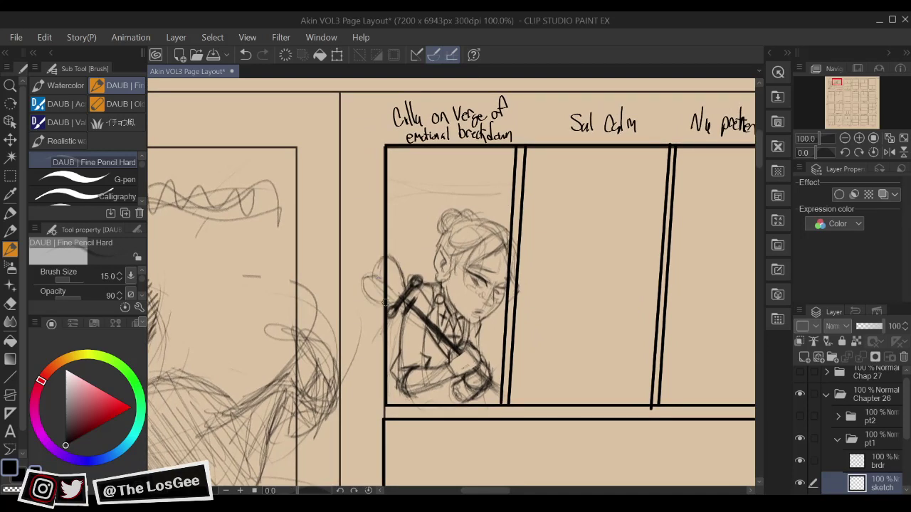
Sketch dark strokes beneath the woman's elbow and forearm along the first panel's lower edge
scroll(536, 325, down, 2)
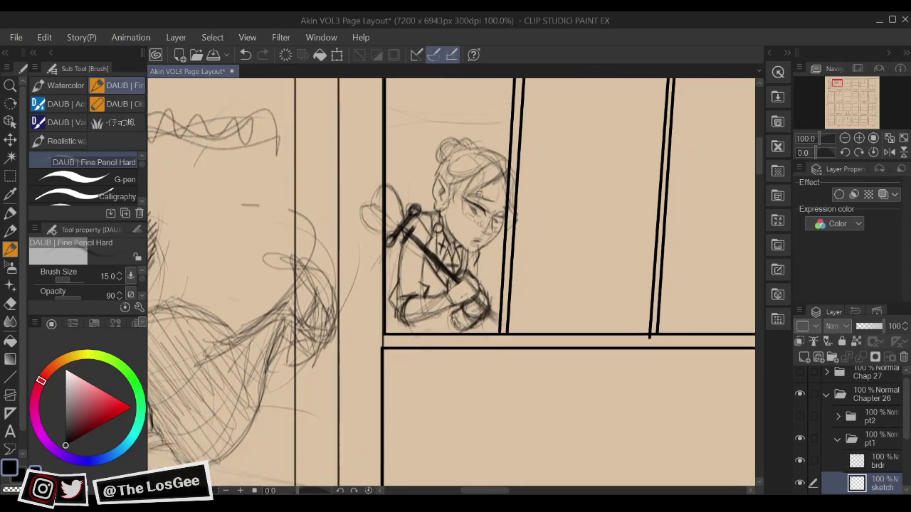
drag(480, 194, 483, 187)
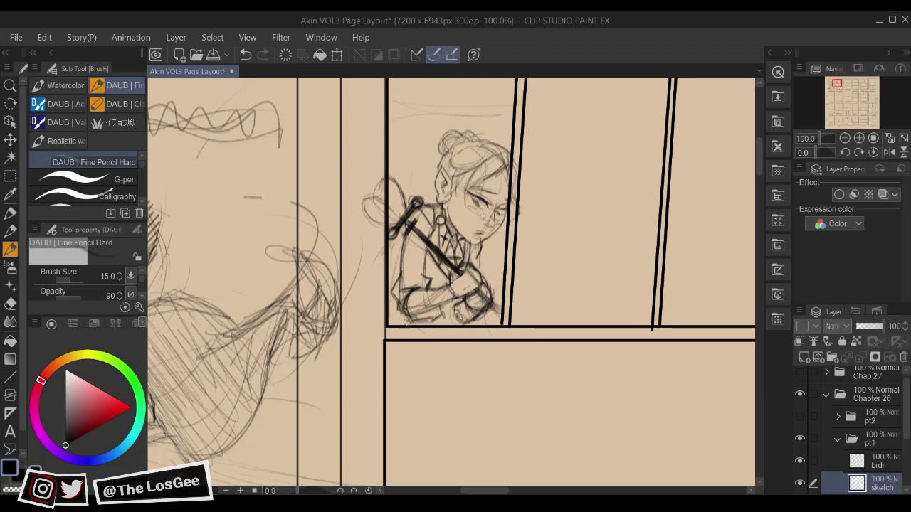
drag(388, 312, 412, 324)
drag(529, 216, 532, 217)
scroll(517, 245, down, 2)
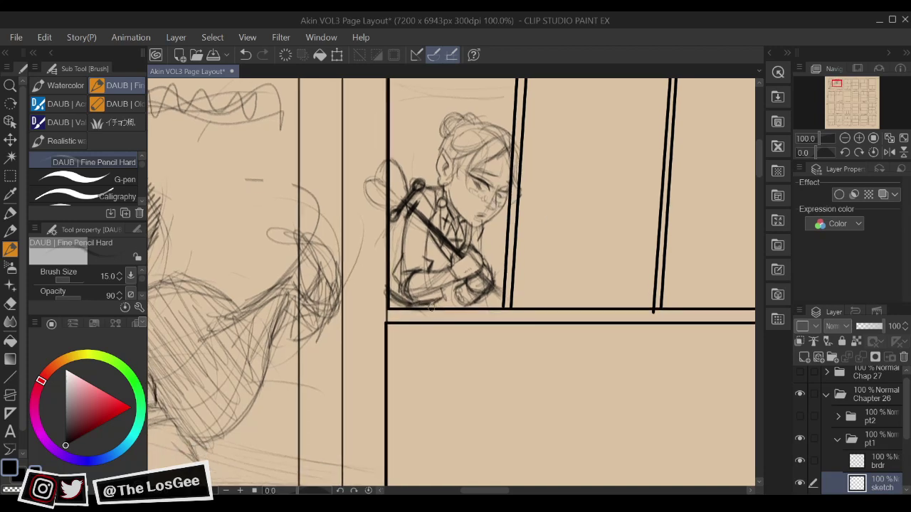
drag(436, 301, 443, 279)
scroll(446, 244, down, 2)
Sketch a light torso outline in the second panel, with two tapering sides and a flat shoulder line joining them
drag(567, 232, 471, 350)
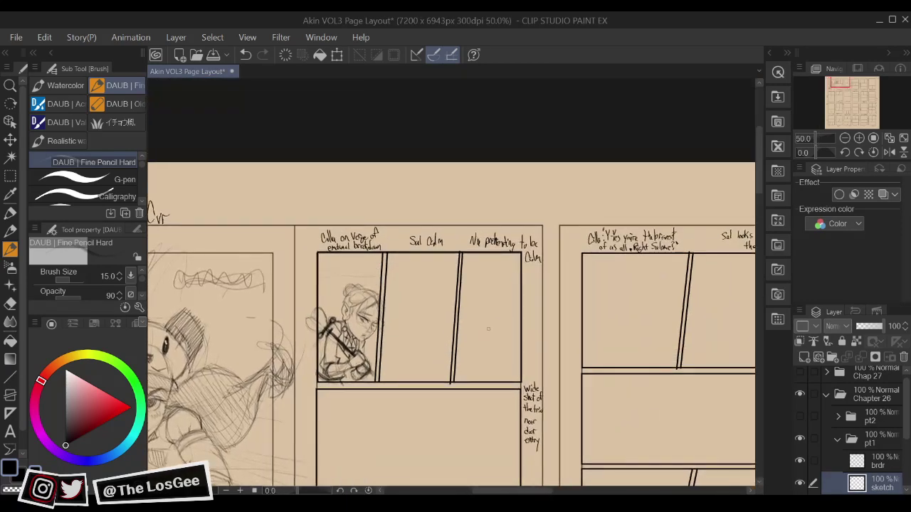
scroll(488, 335, up, 3)
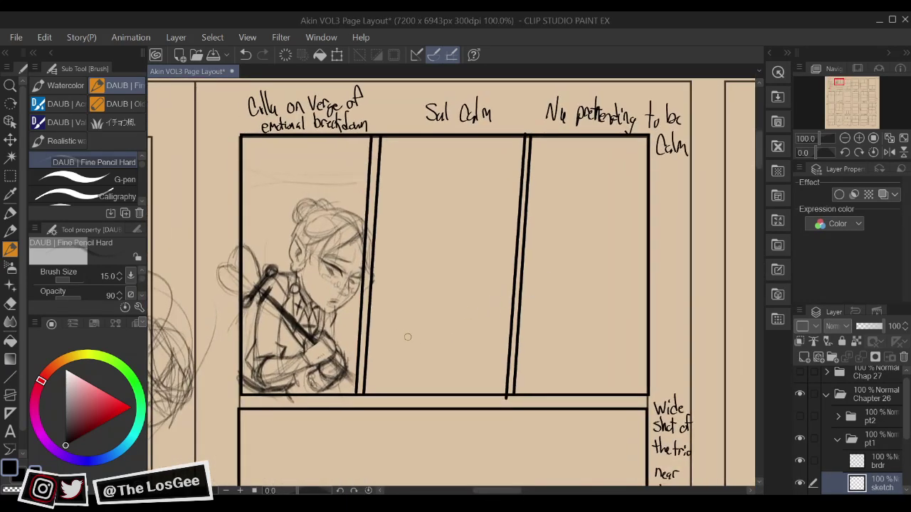
drag(411, 277, 436, 275)
key(e)
key(p)
drag(402, 322, 416, 390)
drag(390, 306, 407, 385)
mouse_move(415, 288)
mouse_down()
mouse_move(464, 298)
mouse_move(496, 391)
mouse_up()
key(e)
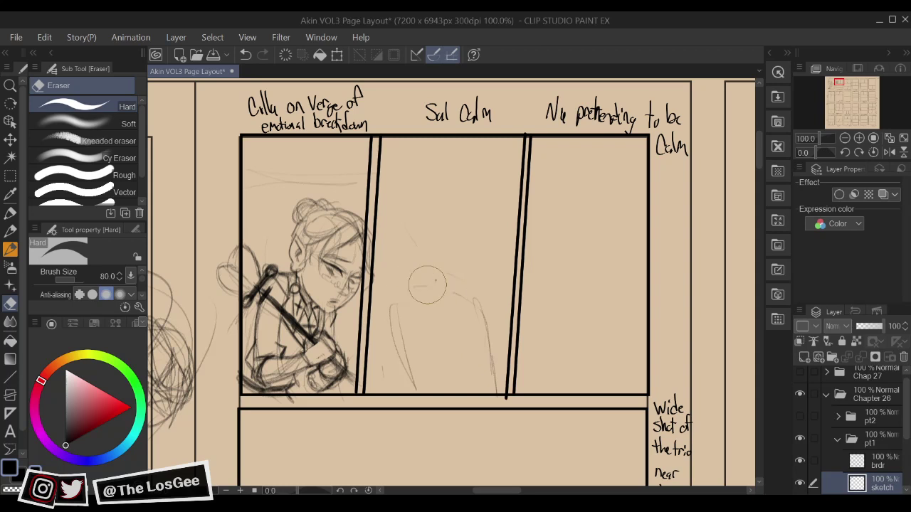
key(p)
mouse_move(396, 316)
mouse_down()
mouse_move(427, 287)
mouse_move(462, 277)
mouse_move(421, 286)
mouse_move(475, 300)
mouse_move(475, 328)
mouse_move(492, 352)
mouse_up()
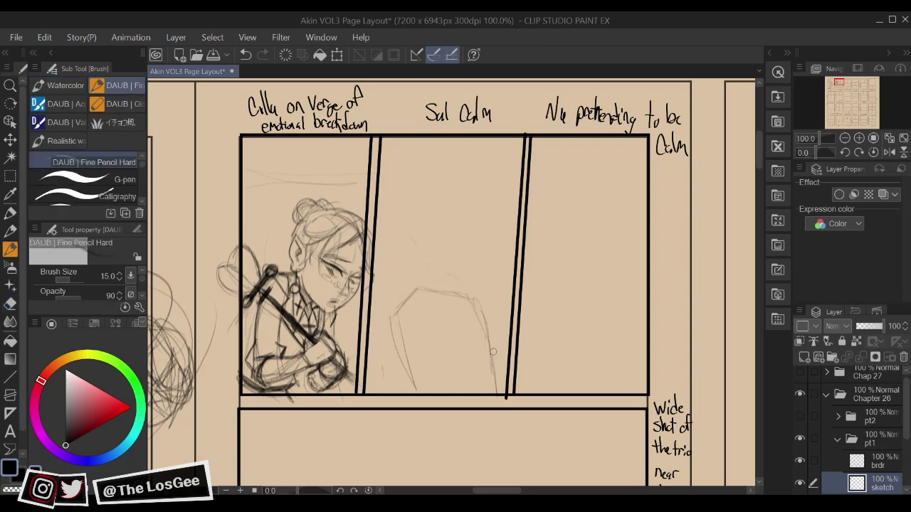
Clean up and redraw the second figure's torso sides, adding a short neck line and a sloping shoulder line
key(e)
drag(398, 354, 394, 321)
key(p)
drag(482, 300, 495, 374)
drag(462, 335, 450, 375)
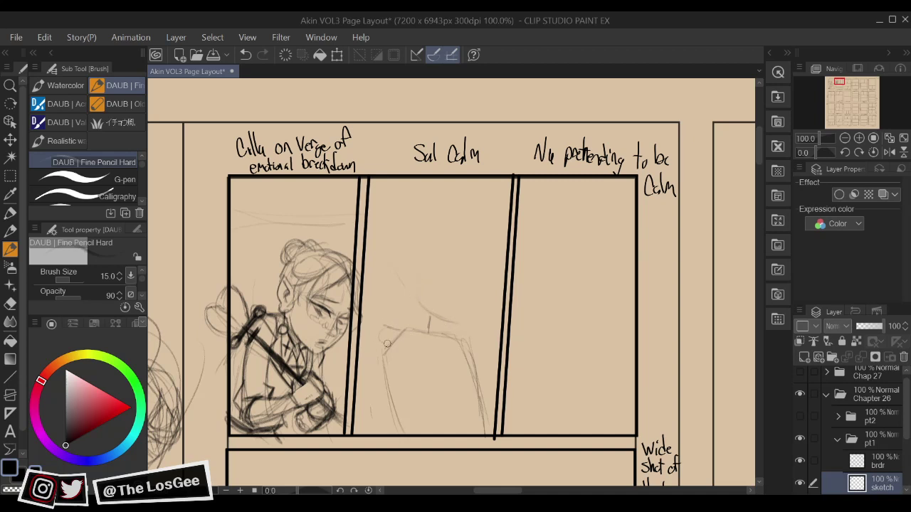
drag(379, 331, 362, 351)
Rough out the third panel's figure with a large rounded curve, a long diagonal line and curved side lines
mouse_move(591, 332)
mouse_down()
mouse_move(515, 298)
mouse_move(519, 277)
mouse_move(486, 297)
mouse_move(503, 329)
mouse_up()
mouse_move(498, 229)
mouse_down()
mouse_move(525, 310)
mouse_move(487, 274)
mouse_move(533, 304)
mouse_move(565, 264)
mouse_move(583, 301)
mouse_up()
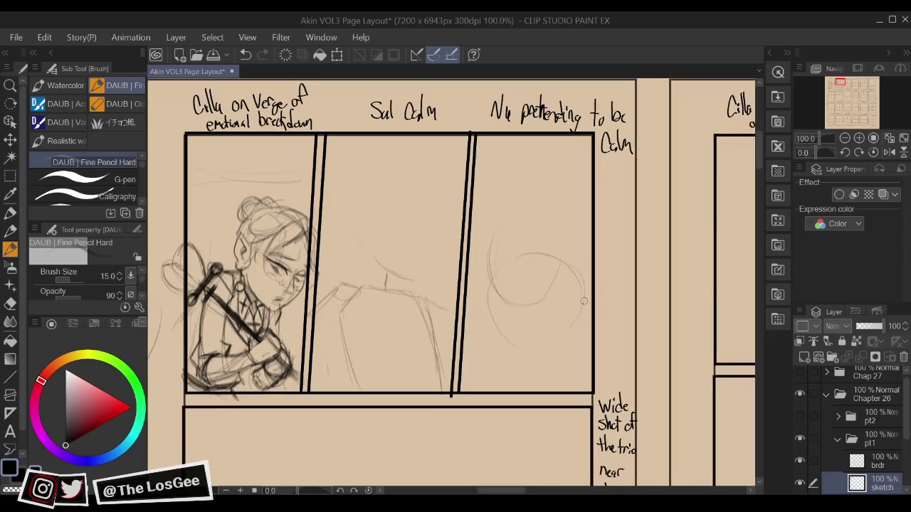
drag(563, 261, 562, 374)
mouse_move(488, 315)
mouse_down()
mouse_move(515, 320)
mouse_move(568, 354)
mouse_up()
mouse_move(558, 293)
mouse_down()
mouse_move(580, 288)
mouse_move(561, 368)
mouse_up()
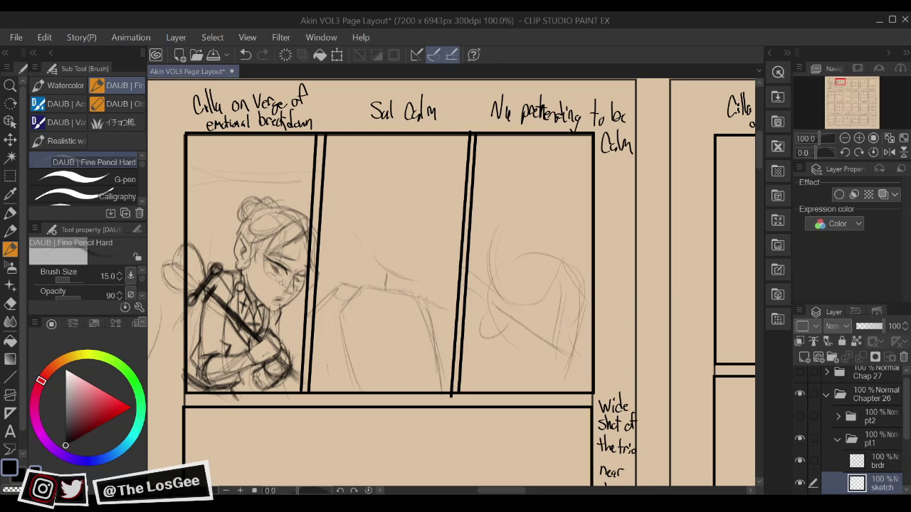
Erase the faint marks around the near eye of the woman in the first panel and darken its iris
drag(443, 338, 509, 336)
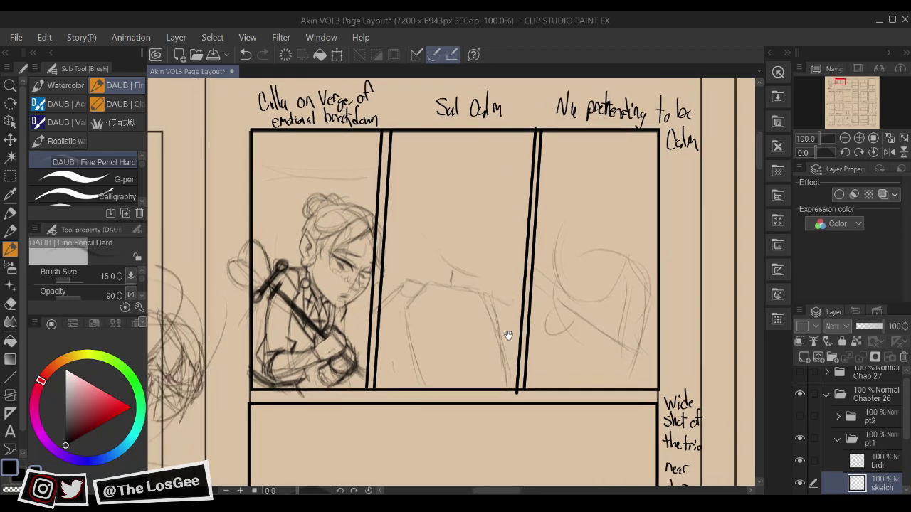
drag(447, 323, 551, 423)
scroll(551, 424, up, 4)
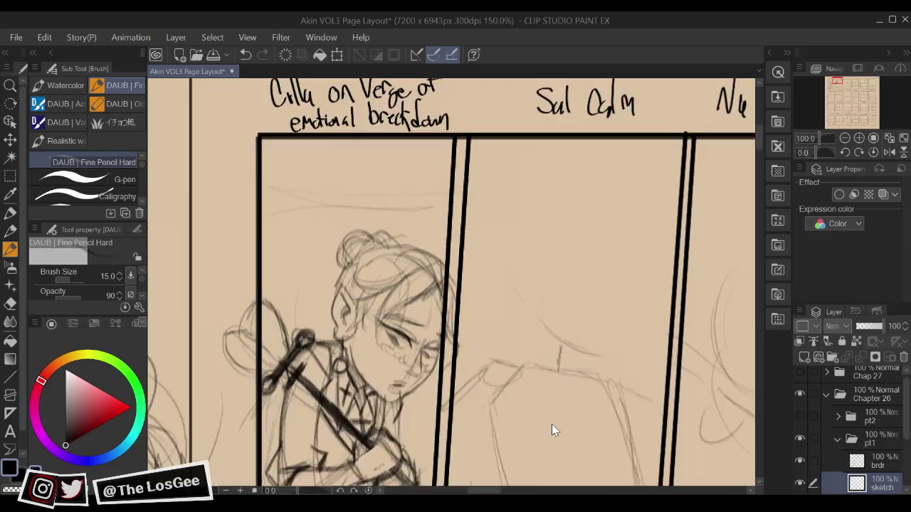
mouse_move(293, 289)
mouse_down()
mouse_move(535, 370)
mouse_move(598, 404)
mouse_up()
key(e)
drag(435, 304, 446, 323)
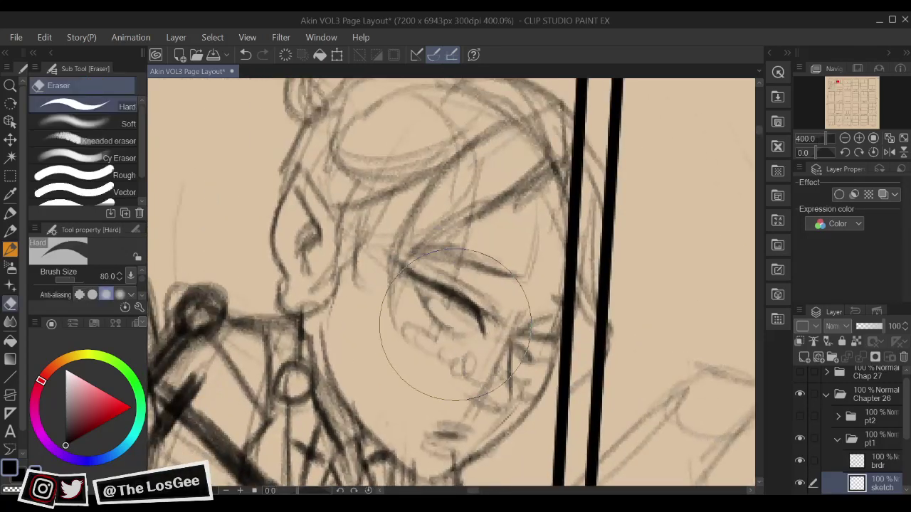
drag(524, 349, 529, 356)
key(b)
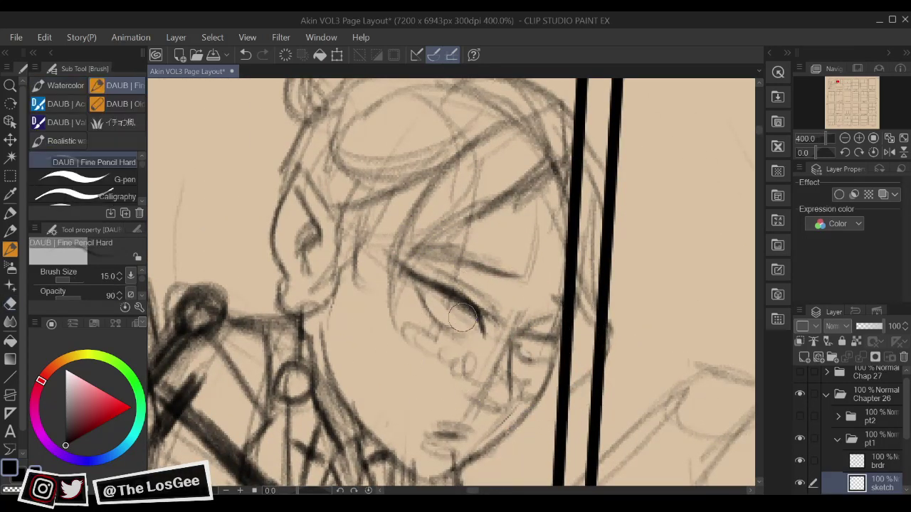
mouse_move(463, 317)
mouse_down()
mouse_move(459, 306)
mouse_move(470, 316)
mouse_up()
Erase the woman's far eye and redraw it with a darker lid and iris beside the panel border
key(e)
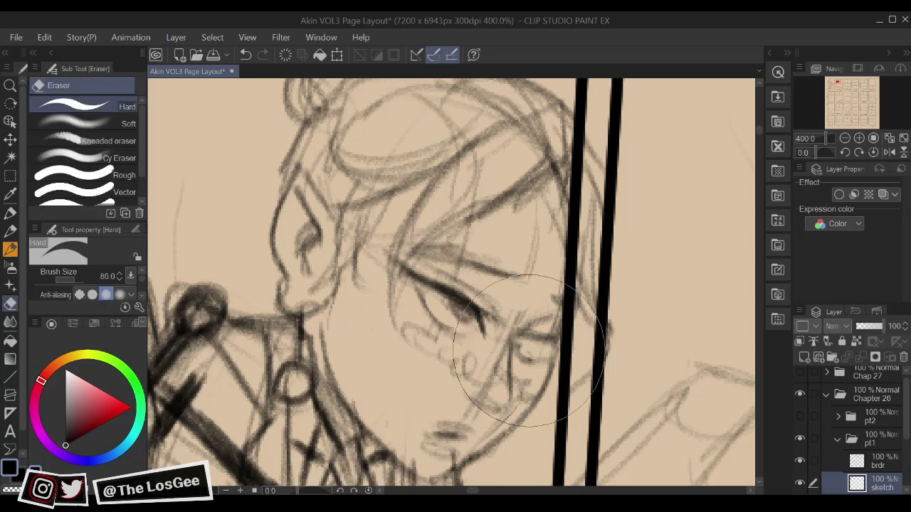
mouse_move(522, 345)
mouse_down()
mouse_move(531, 355)
mouse_move(534, 343)
mouse_move(582, 345)
mouse_up()
key(b)
key(e)
key(b)
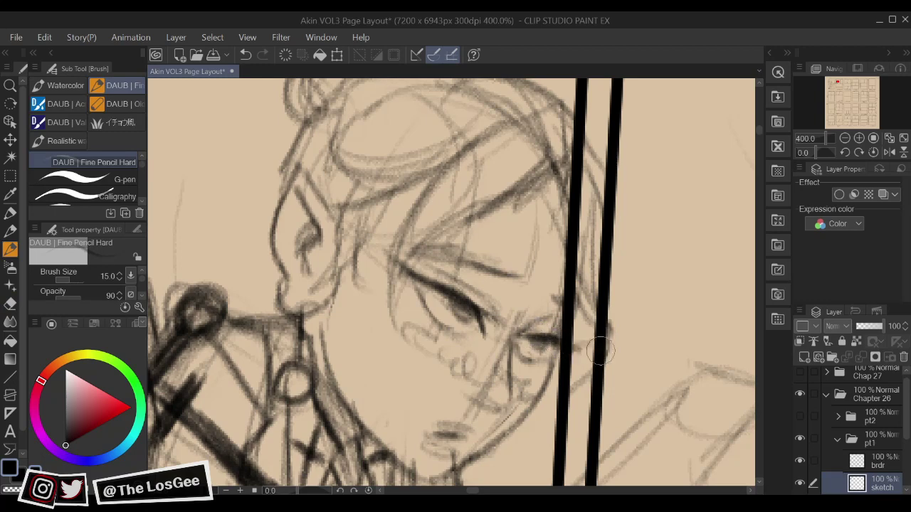
scroll(600, 351, down, 5)
mouse_move(598, 393)
mouse_down()
mouse_move(543, 391)
mouse_move(532, 362)
mouse_move(524, 369)
mouse_up()
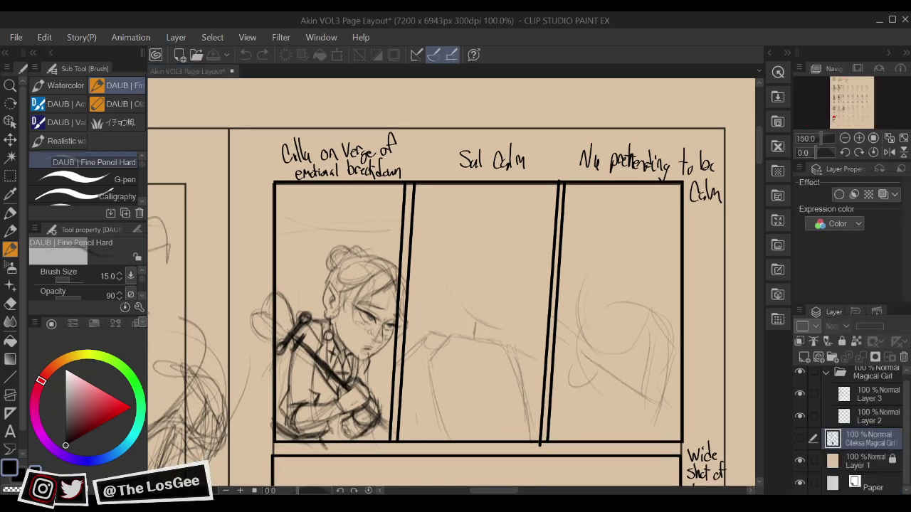
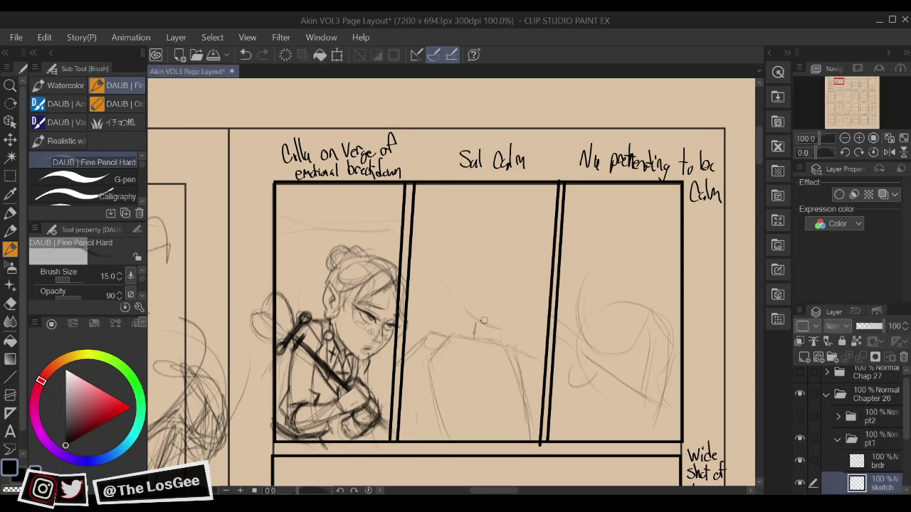
Erase the rough curve above the second figure's shoulders and draw the two short sides of the neck
scroll(484, 321, up, 1)
drag(562, 282, 538, 303)
key(e)
drag(438, 328, 469, 345)
key(p)
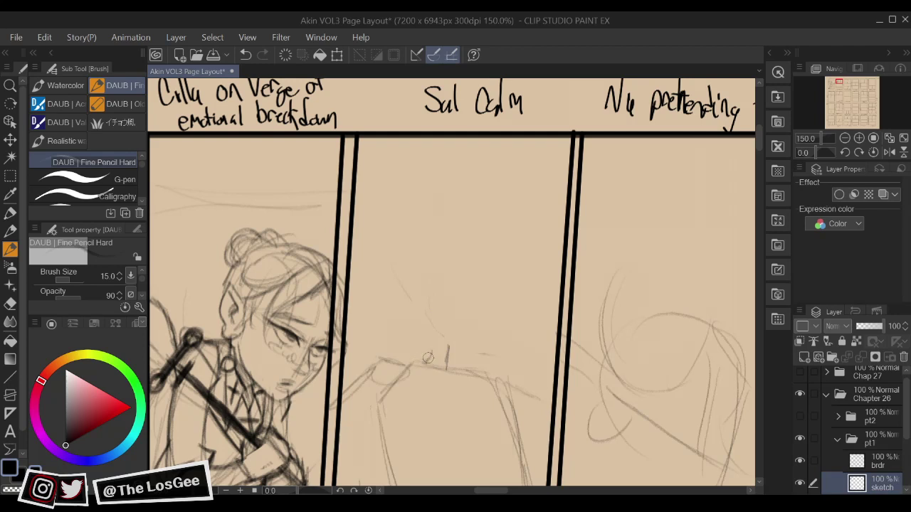
mouse_move(431, 338)
mouse_down()
mouse_move(463, 350)
mouse_move(463, 372)
mouse_up()
Sketch the second figure's boxy head outline with a vertical guideline and a closed jaw, checking it in mirrored view
drag(417, 275, 420, 322)
mouse_move(417, 264)
mouse_down()
mouse_move(437, 239)
mouse_move(452, 312)
mouse_up()
mouse_move(447, 237)
mouse_down()
mouse_move(499, 263)
mouse_move(490, 247)
mouse_move(466, 237)
mouse_move(516, 296)
mouse_move(511, 267)
mouse_move(513, 321)
mouse_up()
drag(507, 257, 511, 329)
drag(510, 283, 508, 339)
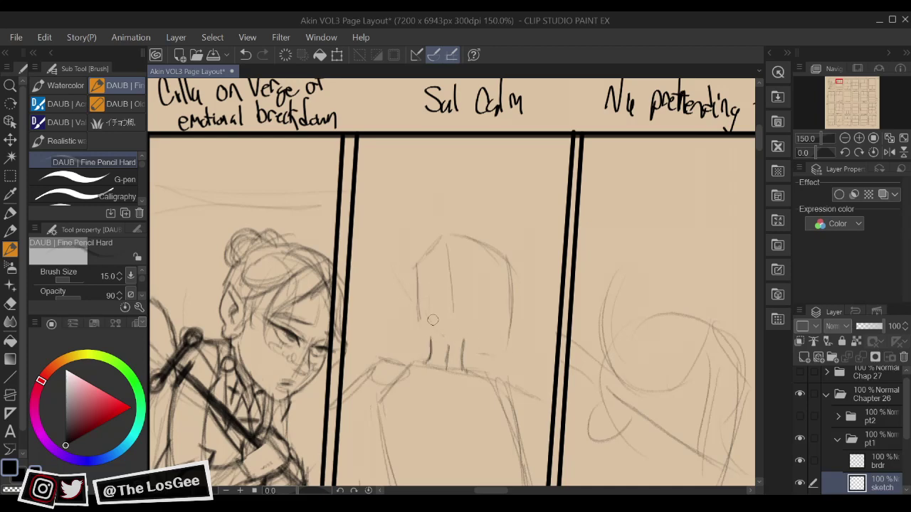
drag(423, 322, 470, 334)
key(h)
drag(392, 340, 421, 350)
key(h)
Add a vertical side-plane line inside the second figure's head and sketch a pointed ear beside it
drag(480, 321, 494, 316)
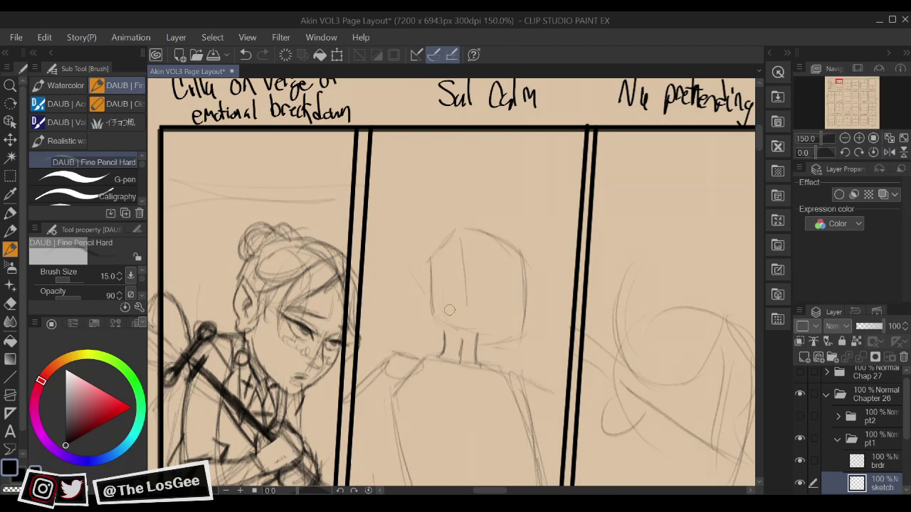
drag(496, 394, 481, 362)
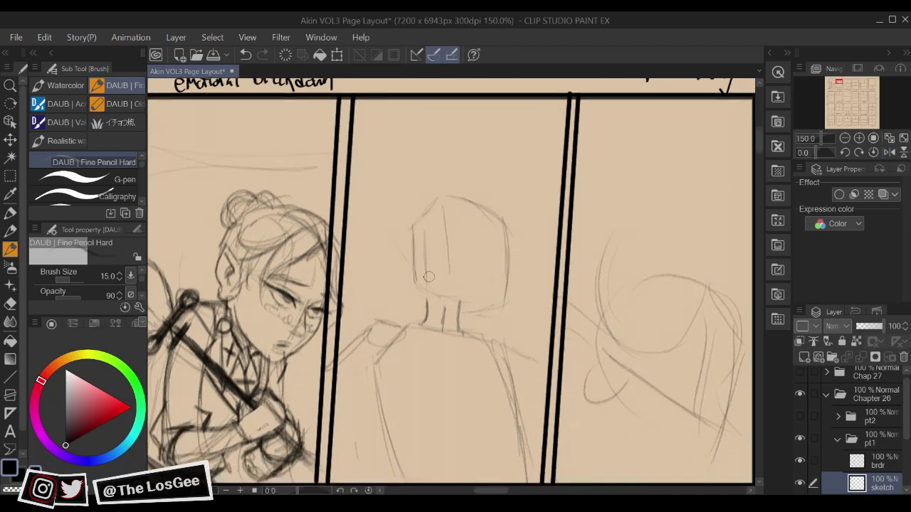
drag(508, 236, 511, 269)
mouse_move(420, 264)
mouse_down()
mouse_move(404, 284)
mouse_move(401, 268)
mouse_move(404, 299)
mouse_up()
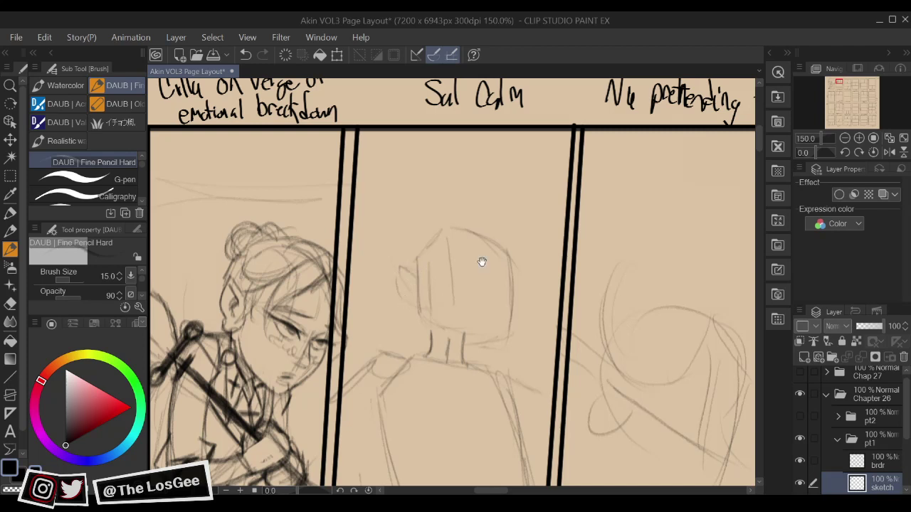
Sketch a wide angular hair outline arching over the second figure's head
drag(434, 182, 383, 242)
mouse_move(431, 183)
mouse_down()
mouse_move(496, 198)
mouse_move(545, 245)
mouse_up()
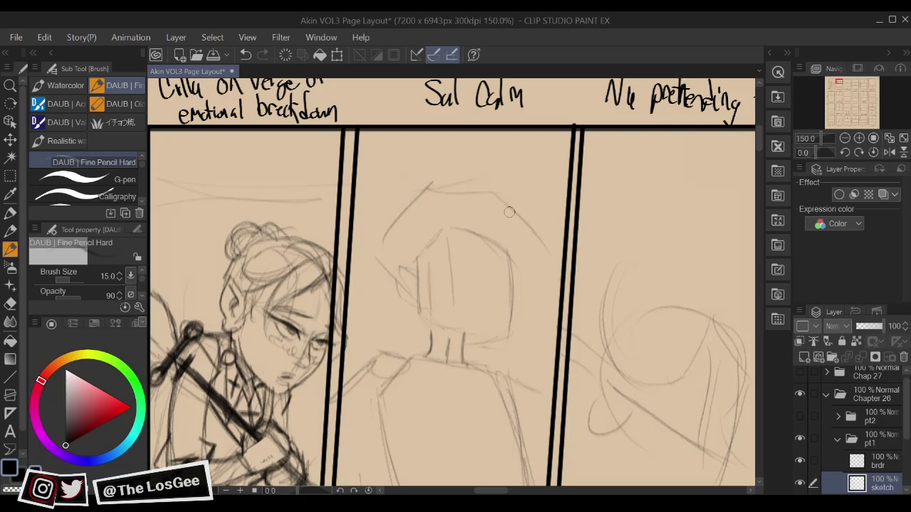
drag(491, 182, 538, 217)
mouse_move(566, 317)
mouse_down()
mouse_move(562, 243)
mouse_move(562, 317)
mouse_up()
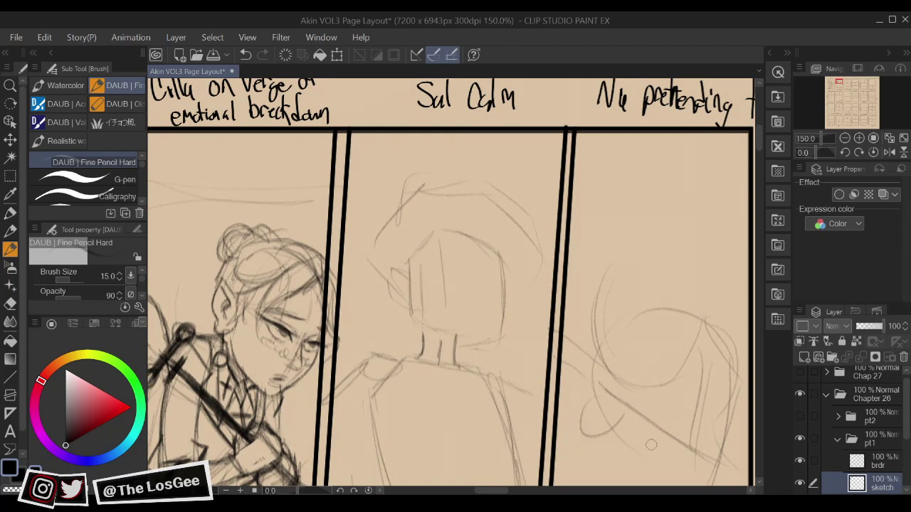
key(ctrl+minus)
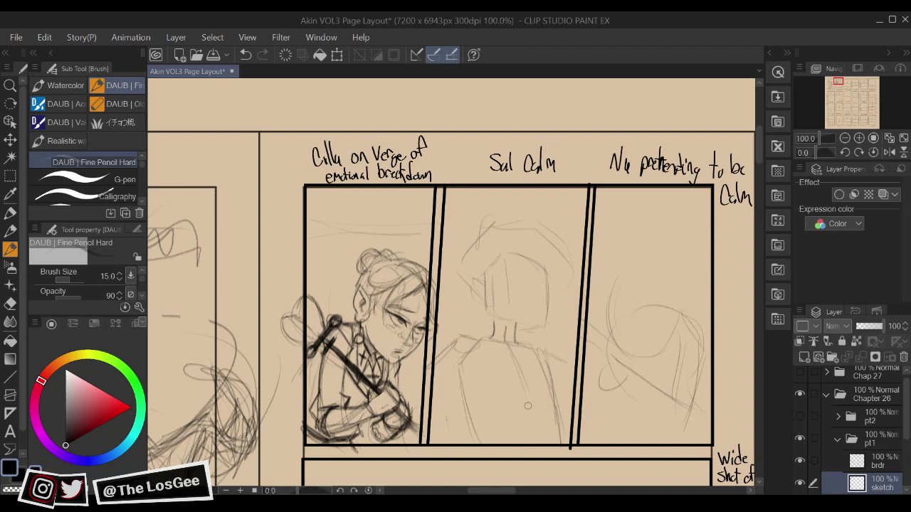
Add a curved line across the second figure's lower chest, a center line and firmer torso sides
click(789, 169)
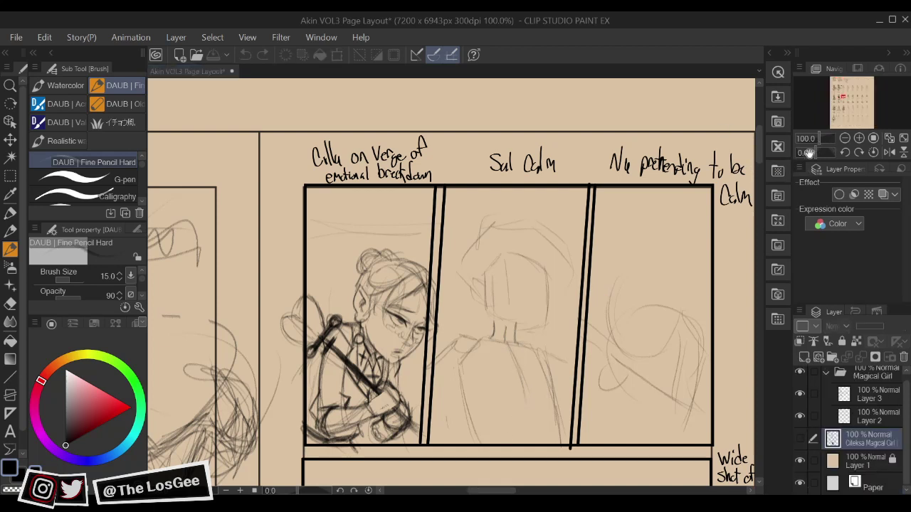
drag(527, 360, 525, 333)
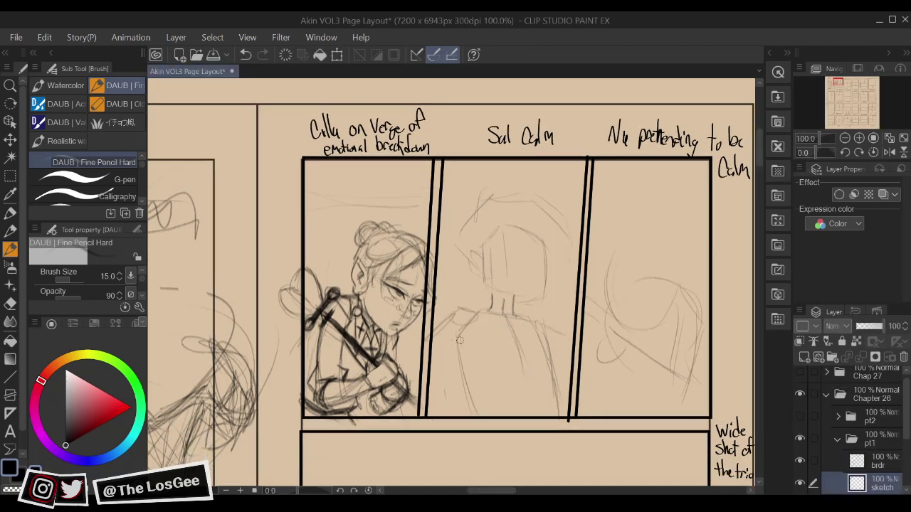
drag(491, 384, 548, 375)
mouse_move(527, 320)
mouse_down()
mouse_move(552, 365)
mouse_move(547, 355)
mouse_move(549, 420)
mouse_move(549, 374)
mouse_move(558, 408)
mouse_up()
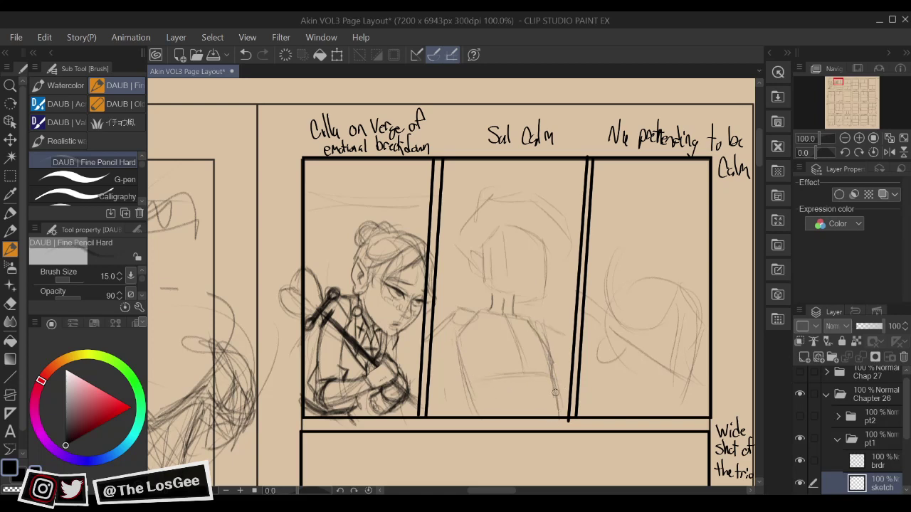
drag(465, 378, 483, 414)
Check the panels in mirrored view and erase the stray arm lines beside the second figure's near shoulder
key(h)
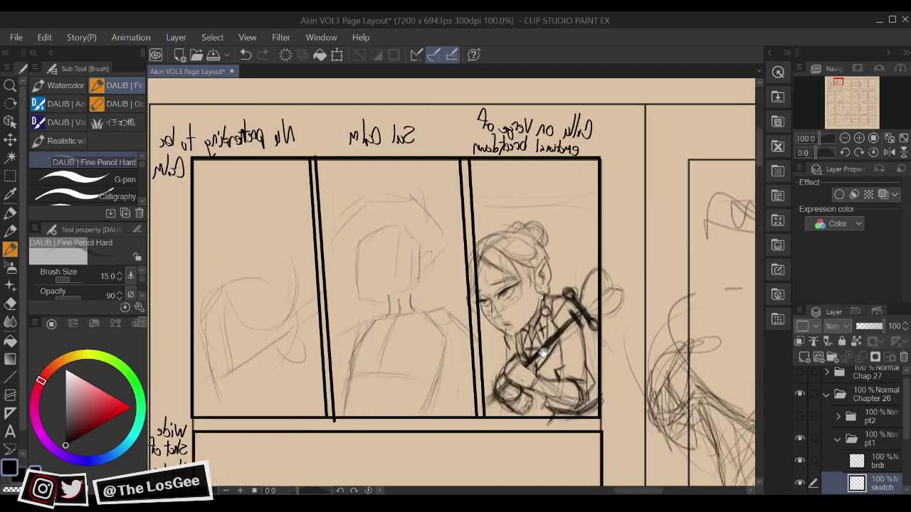
key(h)
mouse_move(473, 341)
mouse_down()
mouse_move(520, 370)
mouse_move(490, 376)
mouse_up()
drag(538, 319, 500, 349)
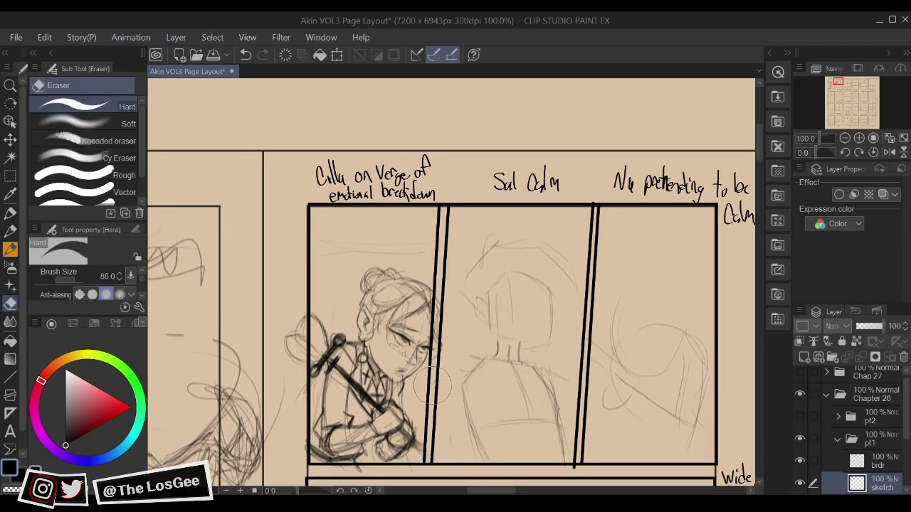
drag(575, 338, 562, 350)
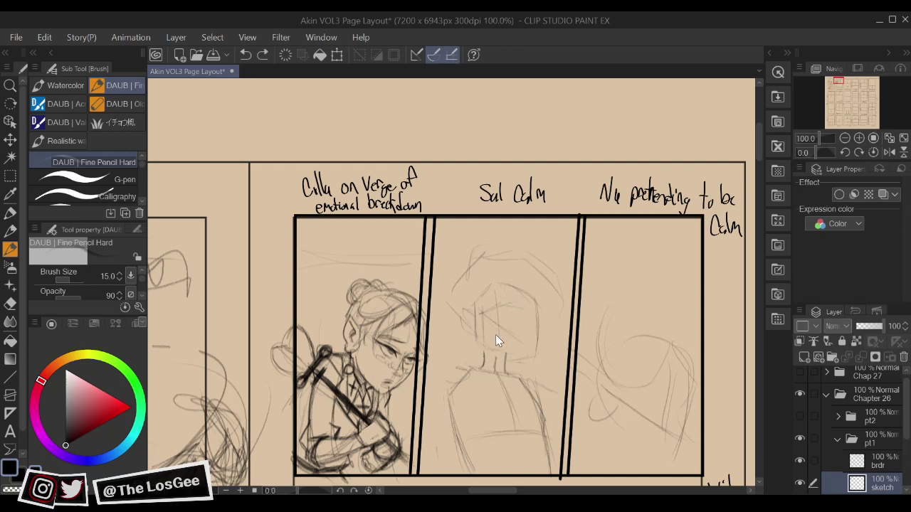
Darken the top and far side of the second figure's head outline and firm up its inner guidelines
drag(480, 311, 497, 346)
drag(507, 278, 538, 301)
scroll(467, 373, down, 2)
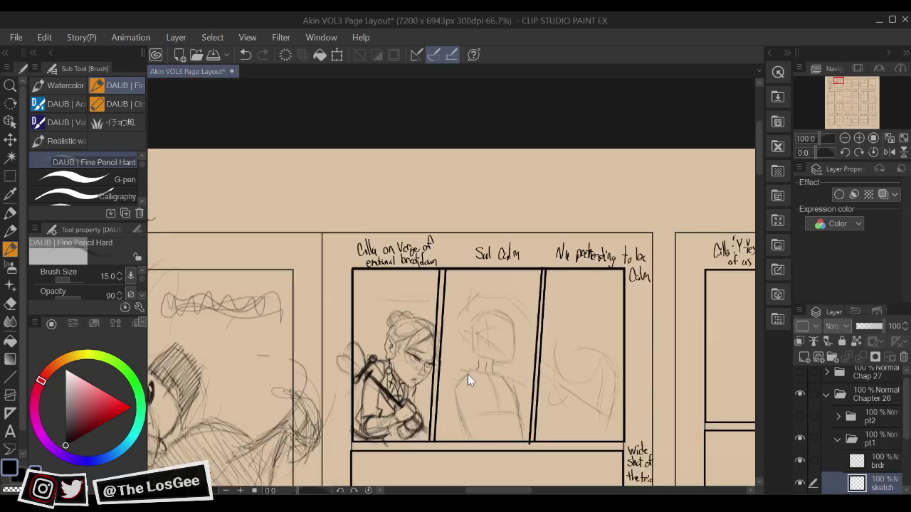
scroll(468, 374, up, 3)
scroll(467, 374, up, 2)
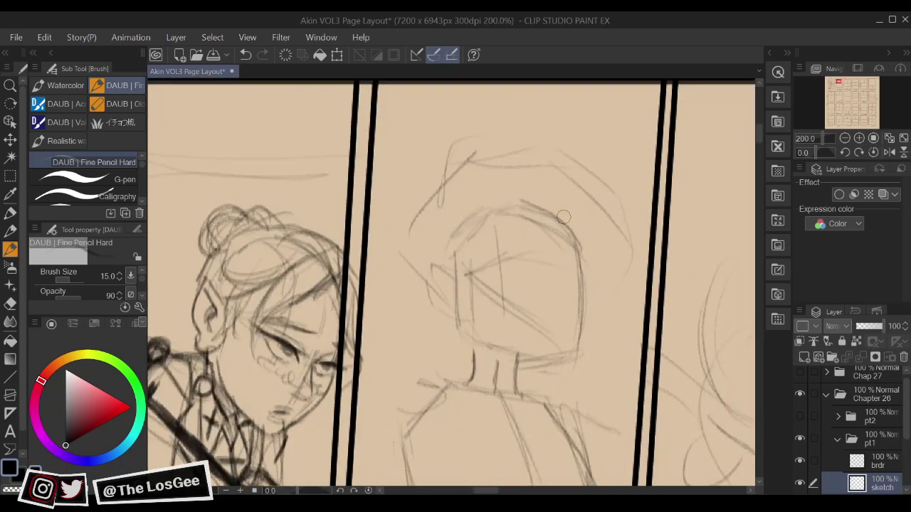
mouse_move(567, 239)
mouse_down()
mouse_move(567, 314)
mouse_move(639, 318)
mouse_up()
Check the head in mirrored view and sketch a small shaded nose near the far side of the second figure's face
key(h)
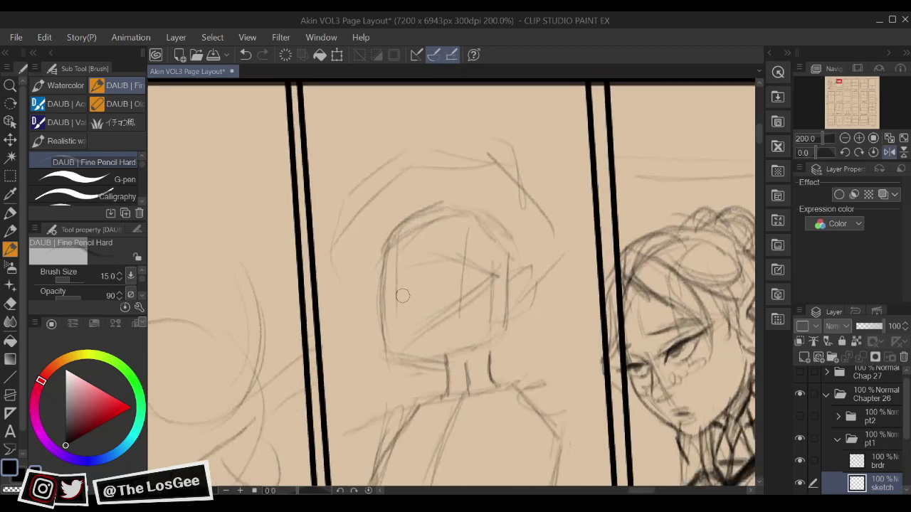
mouse_move(397, 294)
mouse_down()
mouse_move(388, 282)
mouse_move(409, 285)
mouse_up()
key(h)
drag(464, 254, 472, 258)
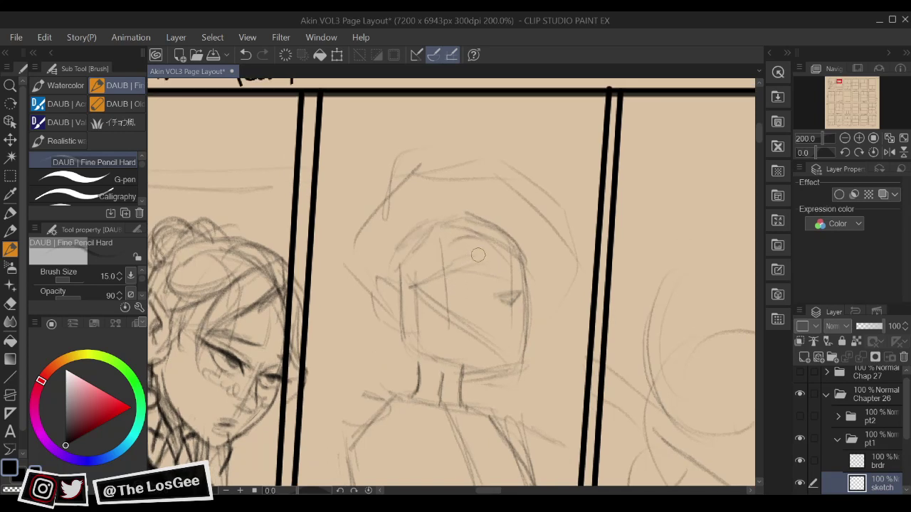
Undo the trial brow and eye strokes on the second figure and lighten the guidelines around the near eye area
drag(485, 267, 486, 274)
key(ctrl+z)
key(ctrl+z)
mouse_move(474, 256)
mouse_down()
mouse_move(456, 258)
mouse_move(479, 239)
mouse_move(462, 242)
mouse_up()
key(e)
key(b)
key(e)
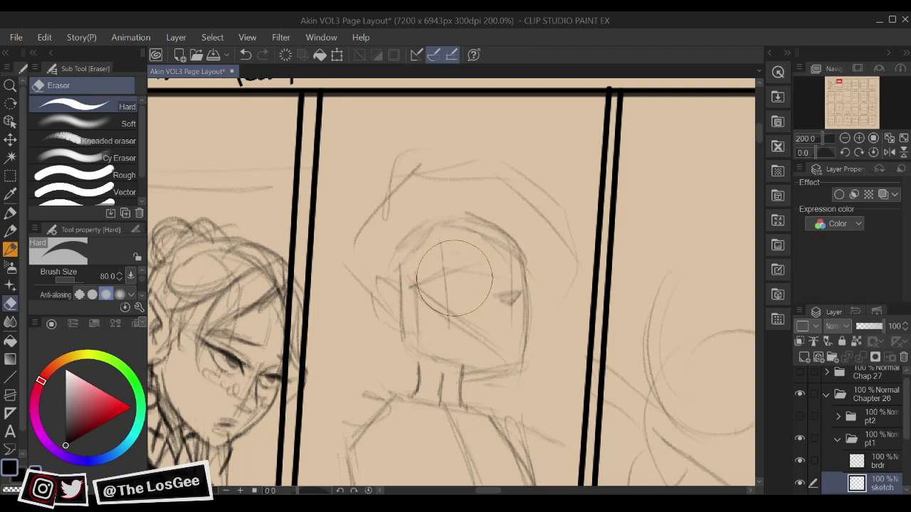
key(p)
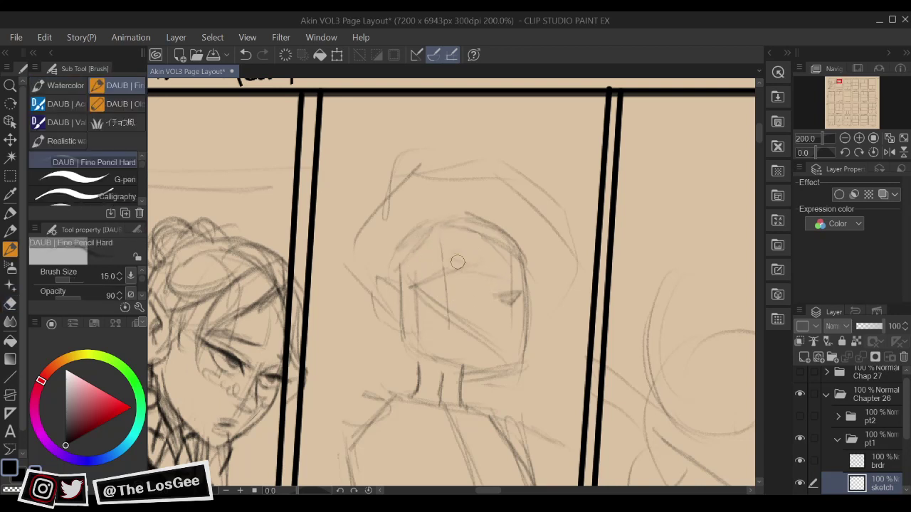
Sketch the second figure's near eye with an upper lid and pupil, plus a long eyebrow above it
mouse_move(457, 262)
mouse_down()
mouse_move(475, 259)
mouse_move(493, 279)
mouse_up()
mouse_move(445, 240)
mouse_down()
mouse_move(490, 252)
mouse_move(479, 242)
mouse_up()
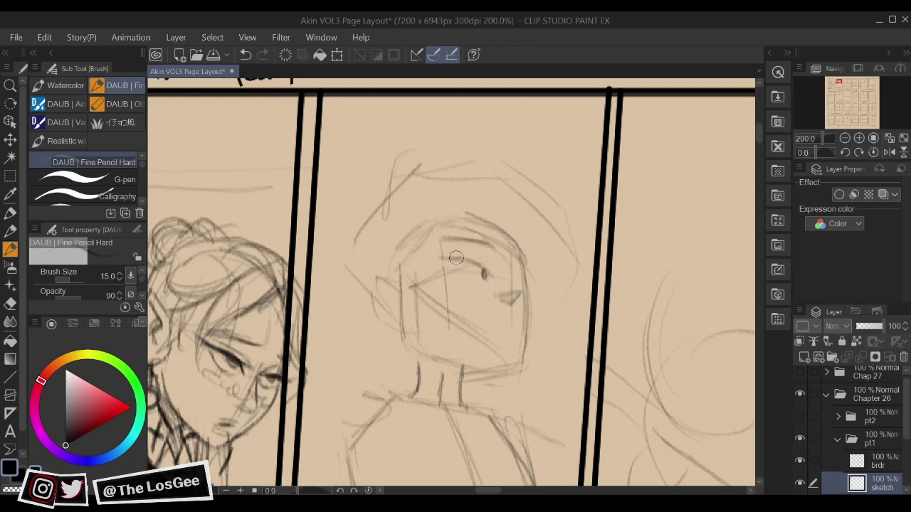
drag(436, 253, 462, 259)
Darken the near pupil and sketch the second figure's far eye and angled brow at the face's edge
mouse_move(481, 284)
mouse_down()
mouse_move(477, 268)
mouse_move(519, 278)
mouse_move(528, 265)
mouse_up()
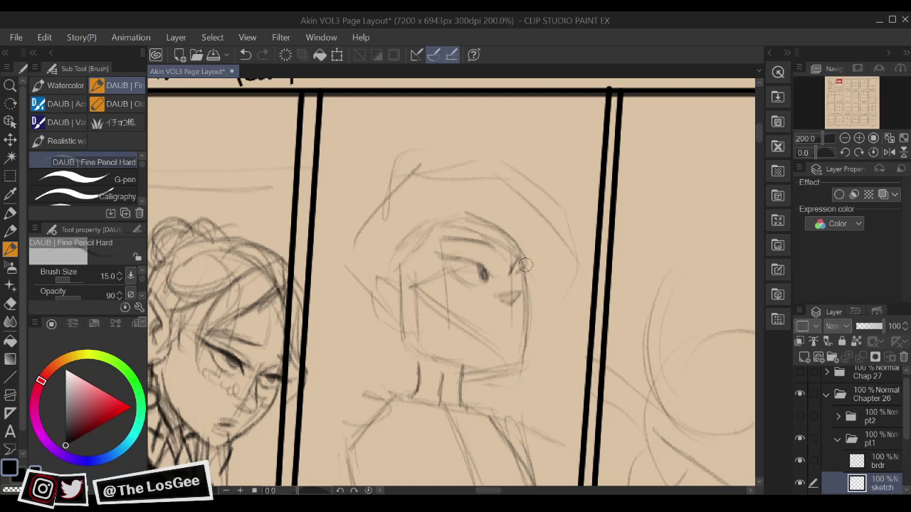
key(e)
mouse_move(475, 274)
mouse_down()
mouse_move(483, 265)
mouse_move(485, 280)
mouse_move(513, 281)
mouse_move(526, 266)
mouse_up()
key(b)
key(e)
key(b)
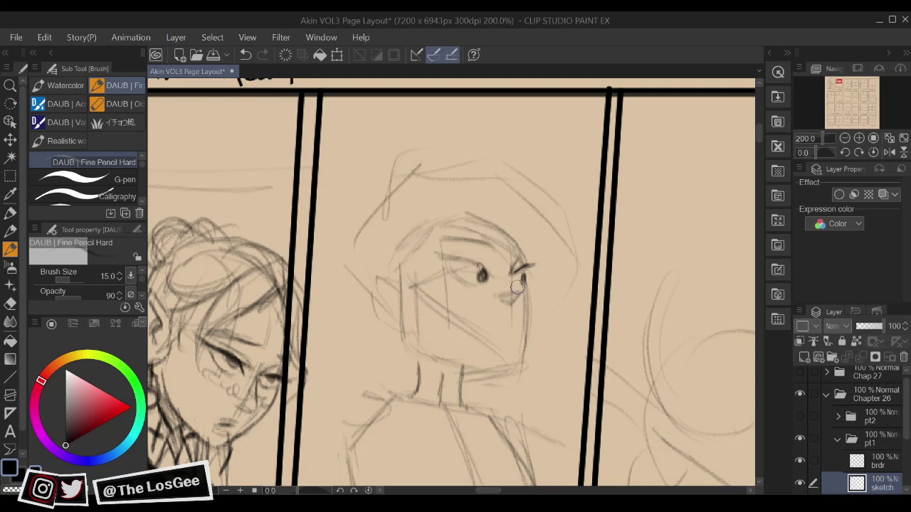
Erase the straight far face edge and redraw it as a curved cheek and chin with a firmer lower jaw line
key(h)
drag(461, 301, 536, 284)
key(e)
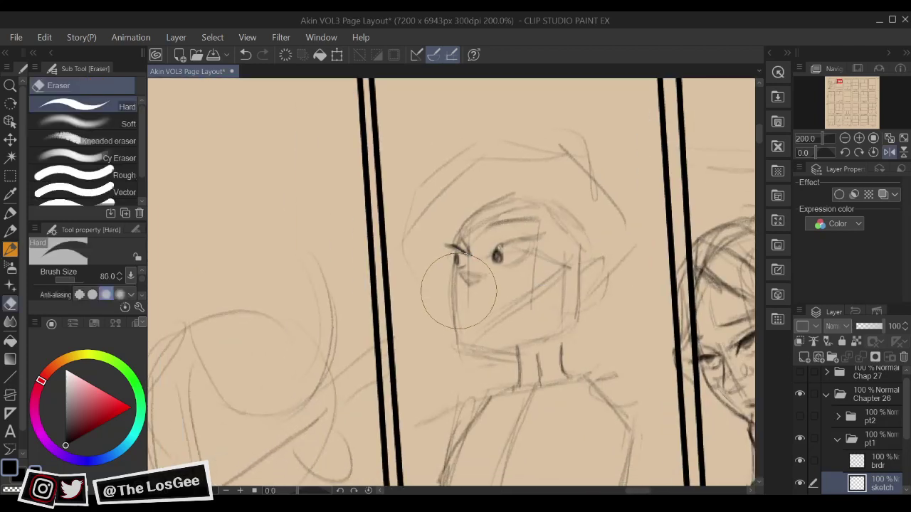
key(b)
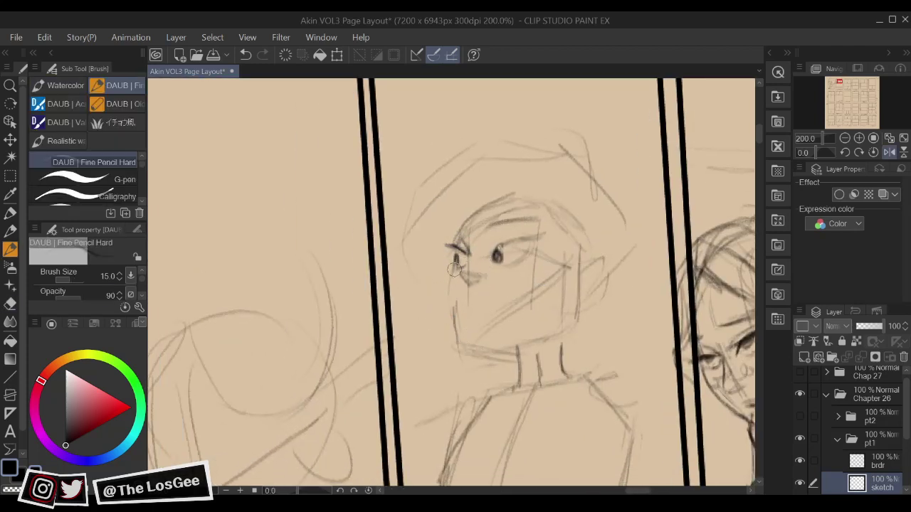
mouse_move(447, 295)
mouse_down()
mouse_move(452, 271)
mouse_move(458, 349)
mouse_move(479, 308)
mouse_up()
key(h)
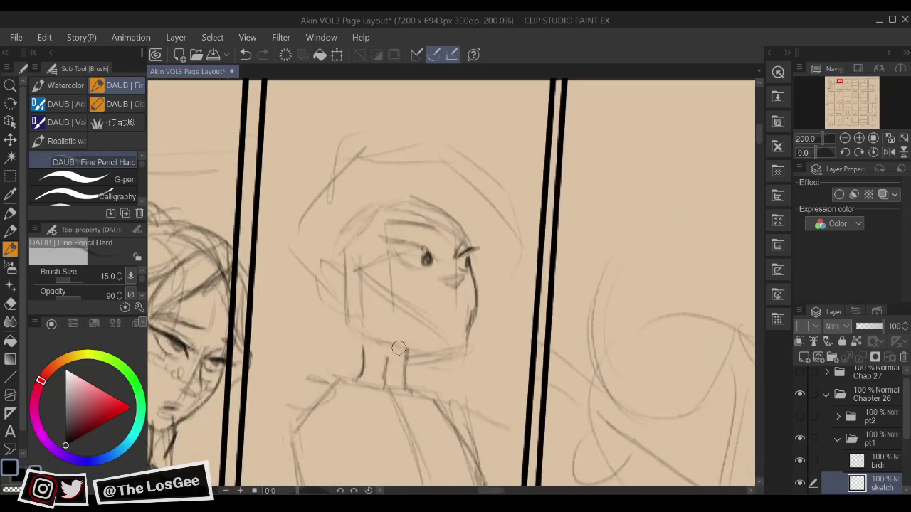
drag(400, 352, 468, 346)
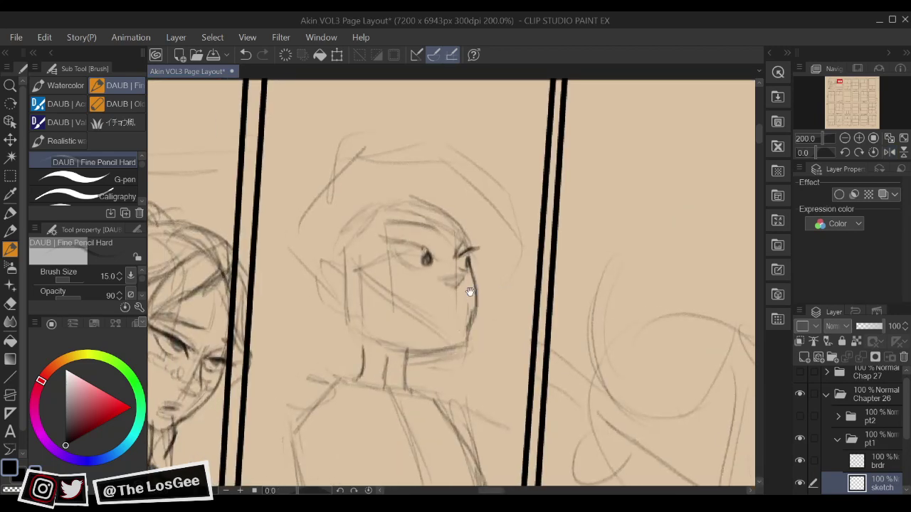
Try a thin downturned mouth with shaded lips below the second figure's nose, and undo the lip shading
mouse_move(502, 280)
mouse_down()
mouse_move(508, 297)
mouse_move(448, 333)
mouse_up()
key(h)
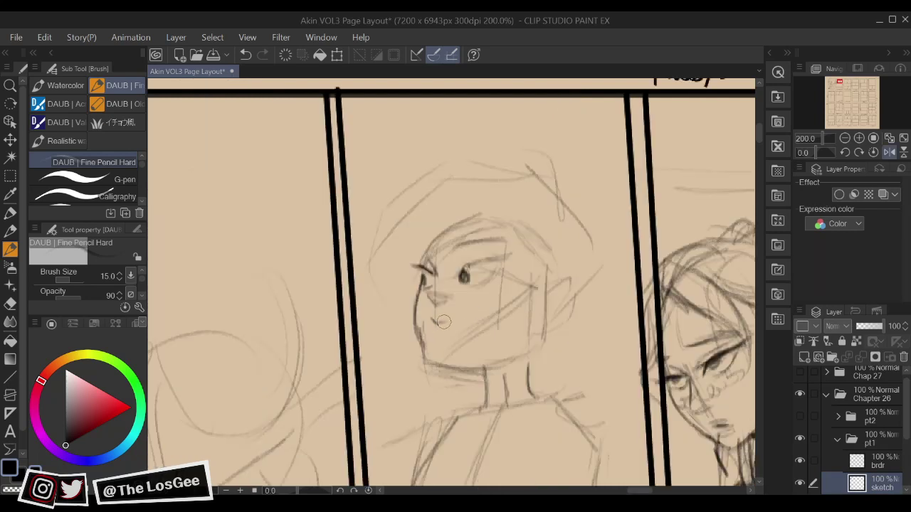
key(h)
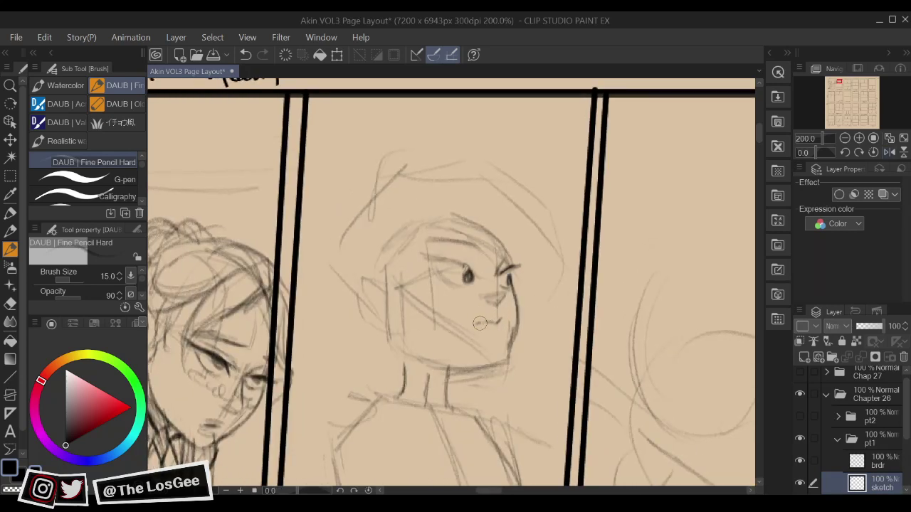
mouse_move(482, 322)
mouse_down()
mouse_move(472, 325)
mouse_move(496, 310)
mouse_move(491, 320)
mouse_move(506, 311)
mouse_move(508, 319)
mouse_up()
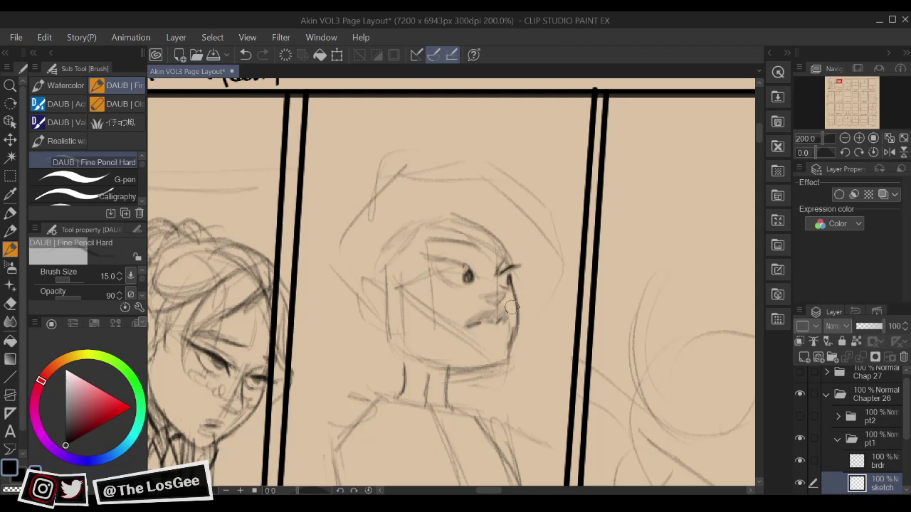
key(h)
key(ctrl+z)
key(ctrl+z)
key(ctrl+z)
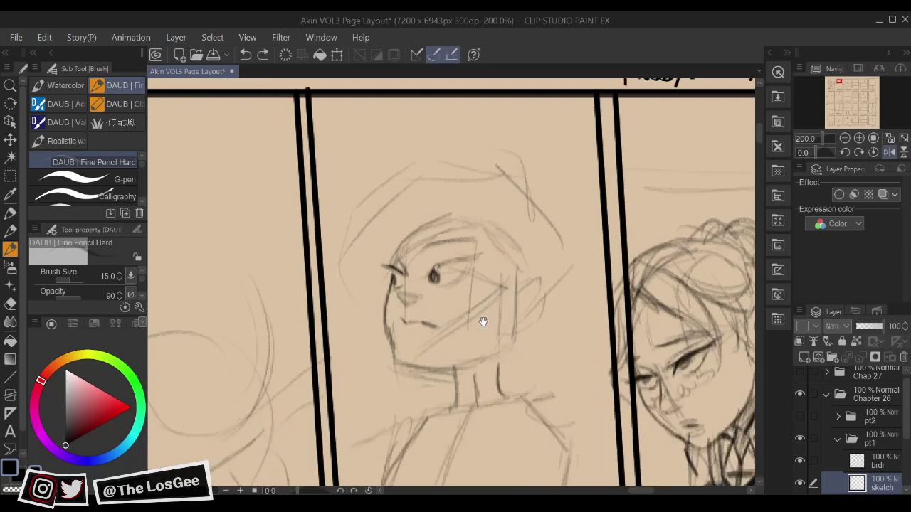
key(h)
drag(464, 319, 502, 334)
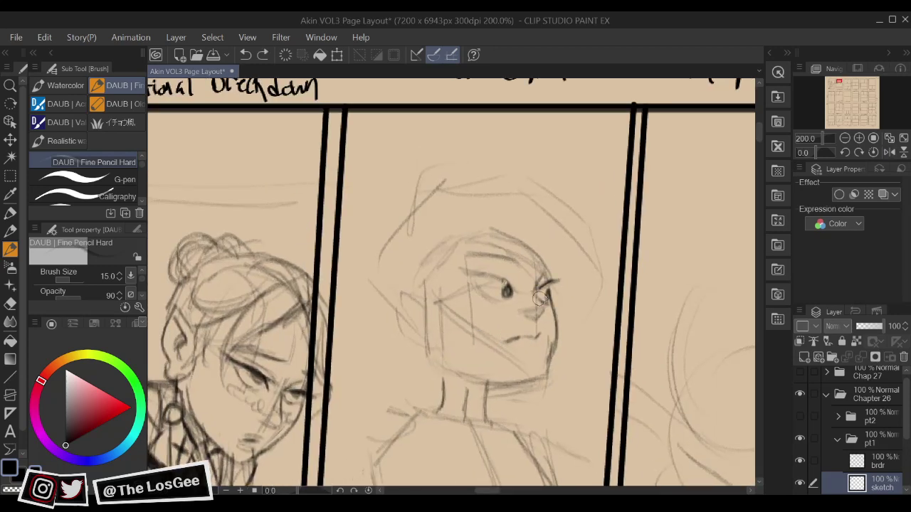
Strengthen the second figure's nose with a bridge line from the far eye and a darker underside
drag(537, 322, 541, 306)
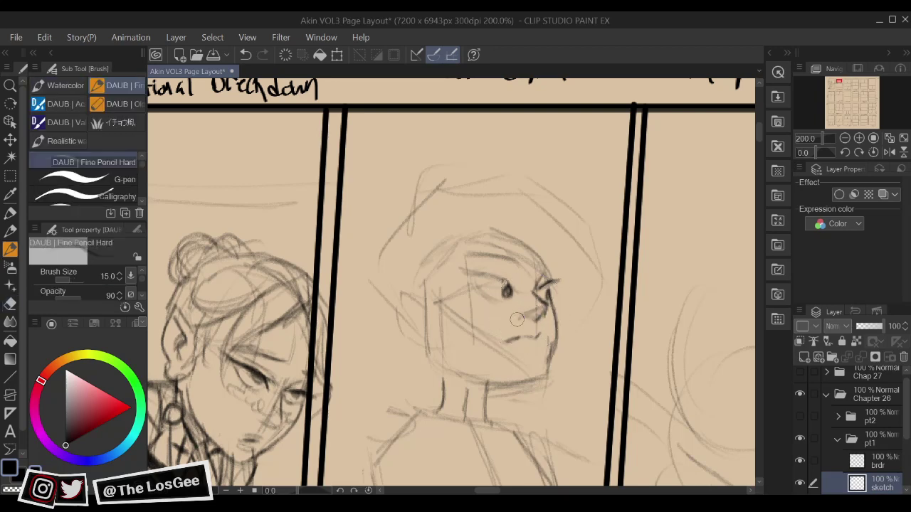
key(h)
mouse_move(544, 322)
mouse_down()
mouse_move(527, 310)
mouse_move(554, 331)
mouse_up()
Erase the thin mouth line and redraw the second figure's mouth with a fuller, shaped upper lip
key(e)
drag(409, 336, 429, 347)
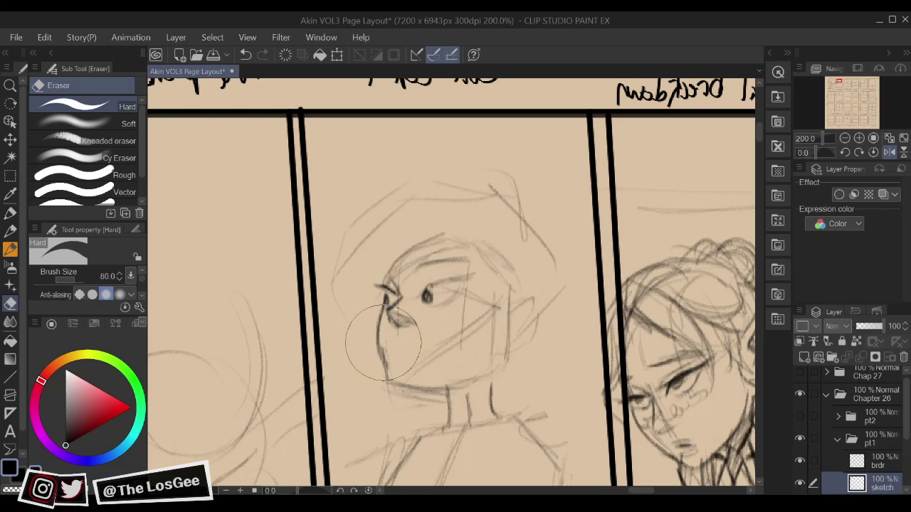
key(b)
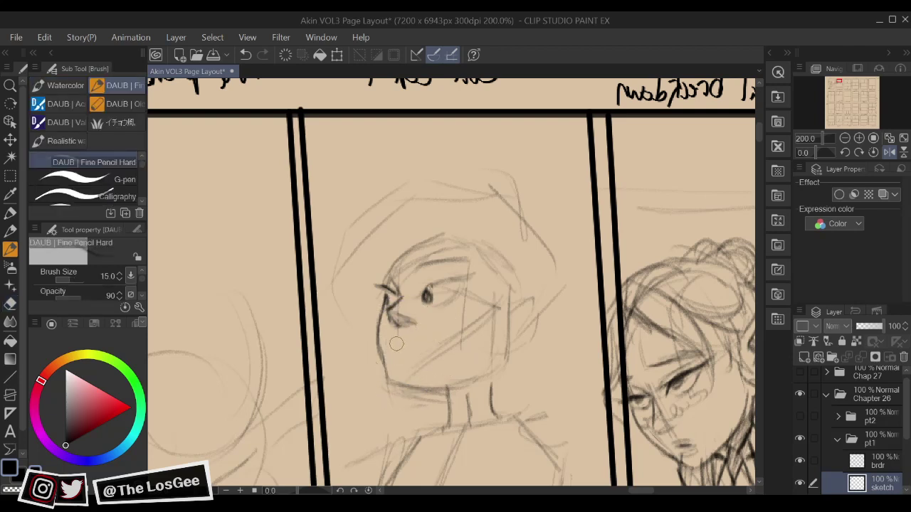
mouse_move(394, 340)
mouse_down()
mouse_move(398, 349)
mouse_move(427, 346)
mouse_up()
key(h)
mouse_move(524, 348)
mouse_down()
mouse_move(543, 337)
mouse_move(491, 336)
mouse_move(529, 327)
mouse_move(525, 315)
mouse_move(527, 336)
mouse_up()
Clean up around the second figure's eyes and redraw the near upper lid and brow with darker strokes
key(e)
mouse_move(470, 284)
mouse_down()
mouse_move(507, 291)
mouse_move(500, 304)
mouse_move(497, 296)
mouse_move(541, 303)
mouse_move(486, 296)
mouse_move(504, 314)
mouse_move(535, 317)
mouse_move(521, 307)
mouse_move(538, 318)
mouse_up()
key(b)
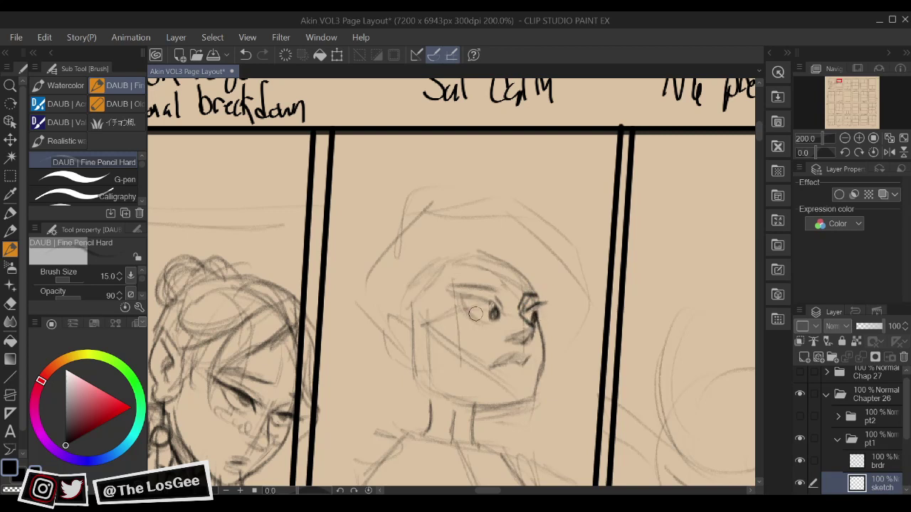
mouse_move(470, 299)
mouse_down()
mouse_move(448, 290)
mouse_move(487, 300)
mouse_move(479, 294)
mouse_move(503, 295)
mouse_move(506, 285)
mouse_up()
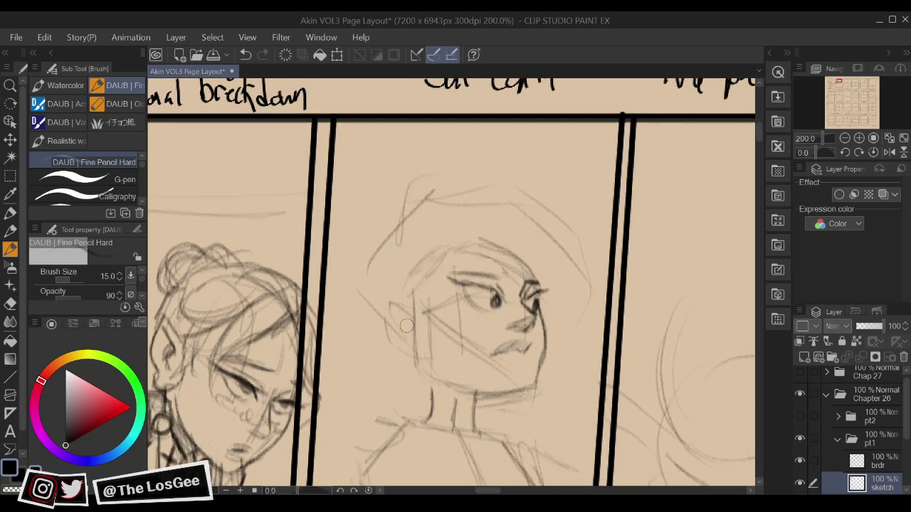
Clean up around the mouth in mirrored view and add a hatched, fuller lower lip to the second figure
key(h)
drag(511, 341, 523, 349)
key(e)
drag(403, 378, 381, 364)
key(b)
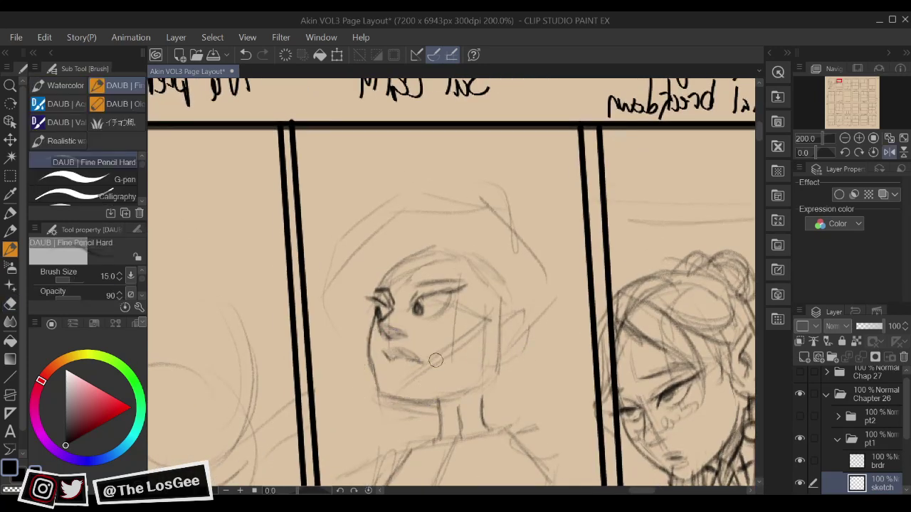
key(h)
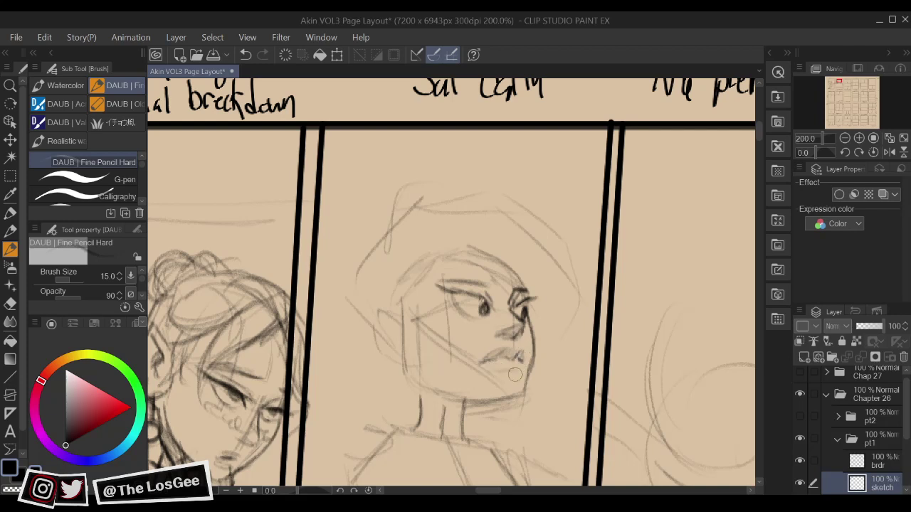
drag(497, 361, 508, 369)
drag(570, 317, 571, 313)
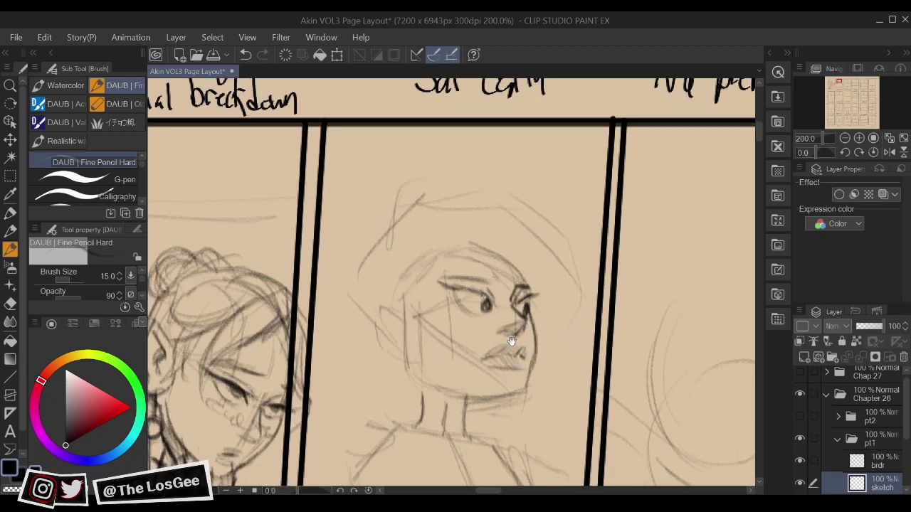
Erase the side-plane construction lines between the second figure's cheek and ear
drag(484, 358, 479, 357)
key(e)
mouse_move(435, 329)
mouse_down()
mouse_move(431, 361)
mouse_move(376, 336)
mouse_move(374, 385)
mouse_up()
key(b)
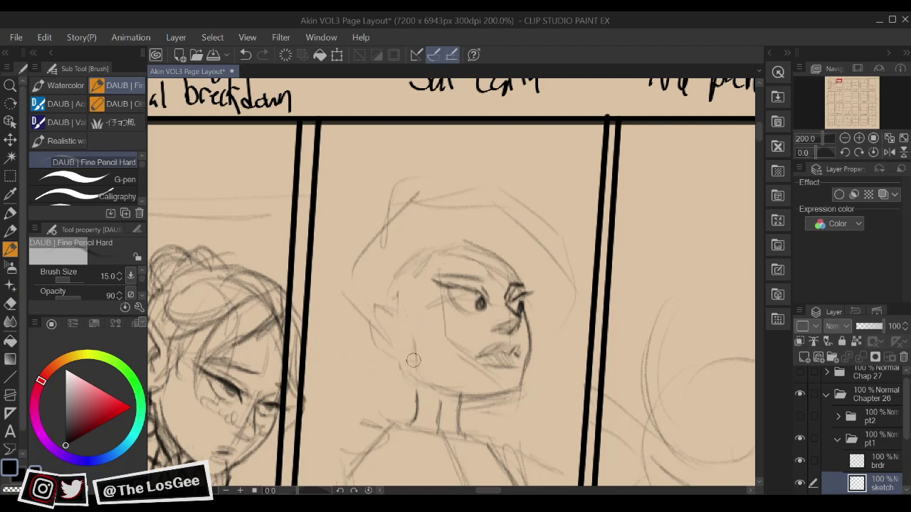
Redraw the second figure's near jaw from below the ear to the chin, with light shading along its underside
mouse_move(410, 317)
mouse_down()
mouse_move(414, 369)
mouse_move(455, 395)
mouse_up()
mouse_move(423, 370)
mouse_down()
mouse_move(474, 398)
mouse_move(482, 393)
mouse_up()
key(e)
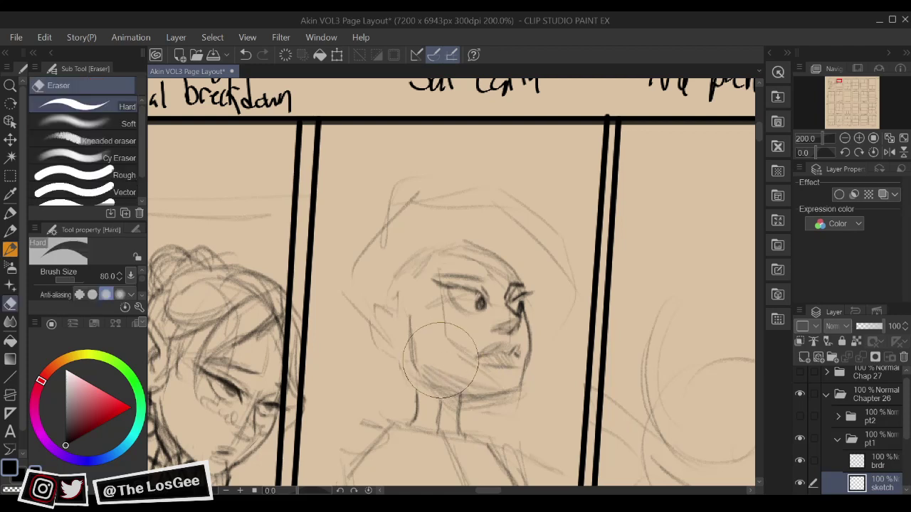
key(b)
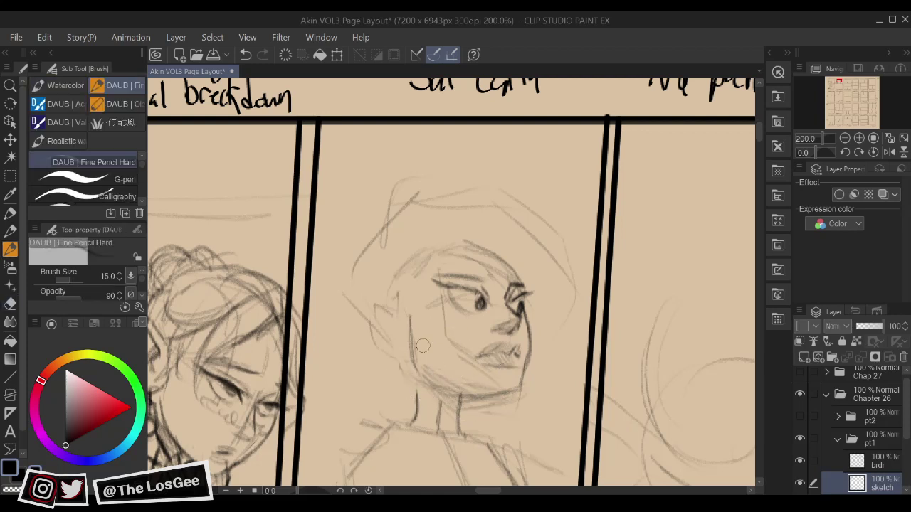
drag(411, 351, 447, 377)
Define the second figure's ear outline, add a round earring at the lobe and shade the inner ear
drag(555, 209, 557, 211)
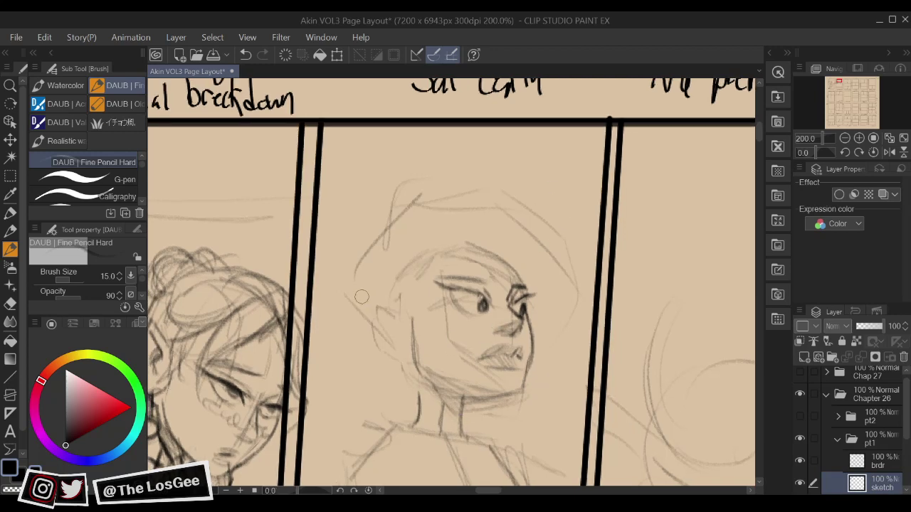
mouse_move(396, 308)
mouse_down()
mouse_move(378, 320)
mouse_move(381, 345)
mouse_move(410, 370)
mouse_move(406, 355)
mouse_move(404, 363)
mouse_up()
drag(551, 277, 543, 284)
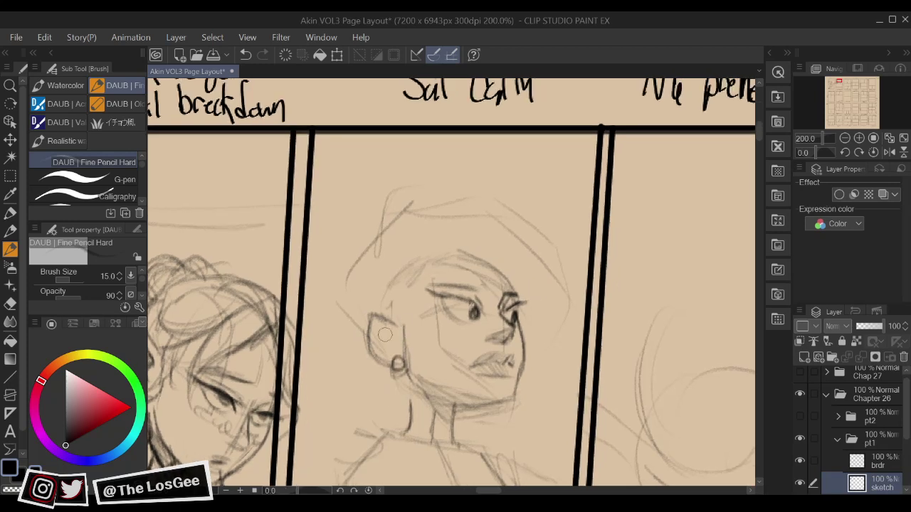
drag(381, 328, 389, 340)
drag(446, 268, 437, 284)
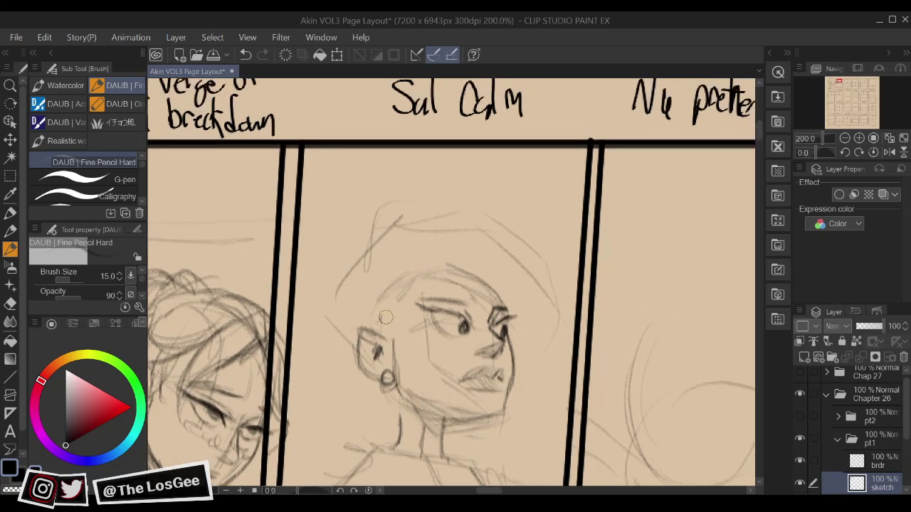
Shade the hair above the second figure's ear and darken the hairline up over the forehead
mouse_move(385, 317)
mouse_down()
mouse_move(395, 325)
mouse_move(390, 344)
mouse_move(390, 313)
mouse_up()
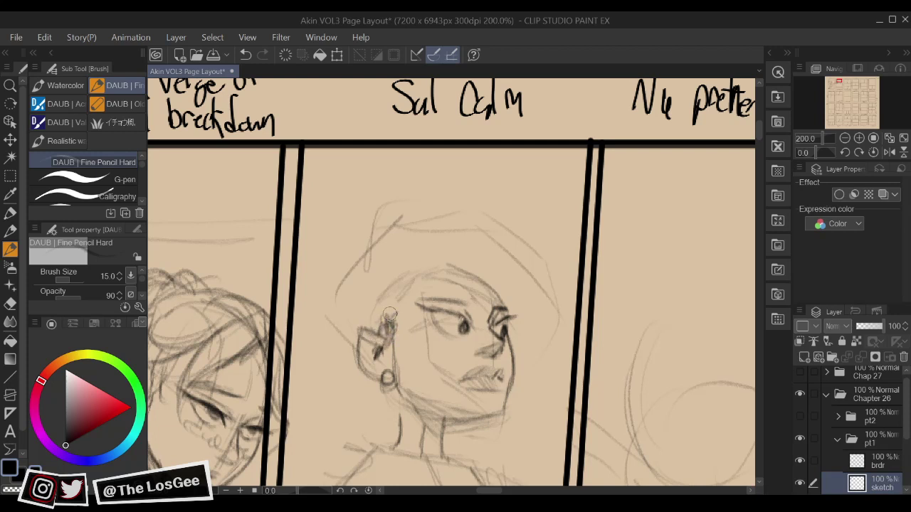
drag(404, 274, 402, 272)
mouse_move(387, 329)
mouse_down()
mouse_move(370, 328)
mouse_move(407, 287)
mouse_move(395, 303)
mouse_move(447, 265)
mouse_up()
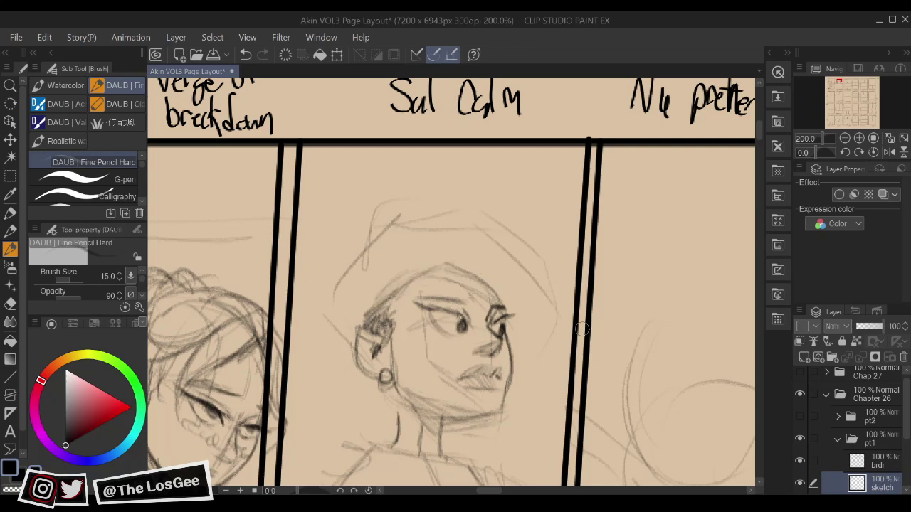
Sketch spiky locks of hair behind the second figure's neck, from below the ear towards the shoulder
mouse_move(377, 392)
mouse_down()
mouse_move(485, 351)
mouse_move(422, 325)
mouse_move(447, 331)
mouse_up()
drag(446, 331, 424, 347)
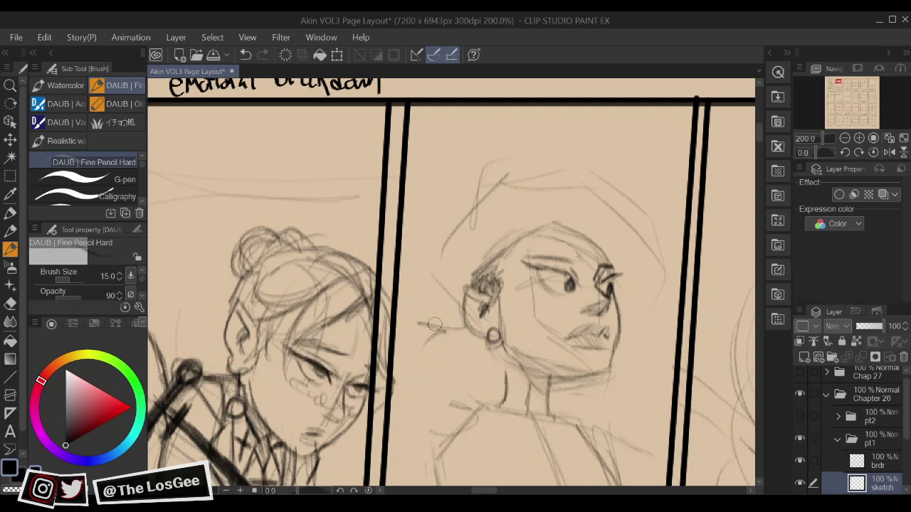
key(ctrl+z)
mouse_move(461, 319)
mouse_down()
mouse_move(410, 324)
mouse_move(442, 341)
mouse_move(430, 317)
mouse_move(466, 335)
mouse_move(457, 373)
mouse_move(474, 408)
mouse_up()
key(ctrl+z)
drag(682, 348, 602, 321)
drag(584, 352, 610, 326)
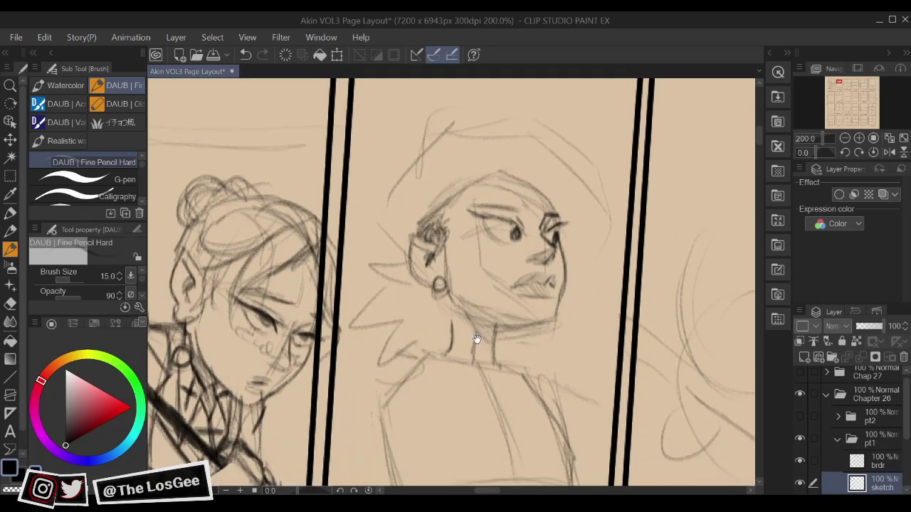
Darken the back and front of the second figure's neck, curving both lines out into the shoulders
mouse_move(441, 348)
mouse_down()
mouse_move(367, 352)
mouse_move(470, 357)
mouse_move(431, 352)
mouse_move(422, 361)
mouse_up()
drag(609, 356, 540, 349)
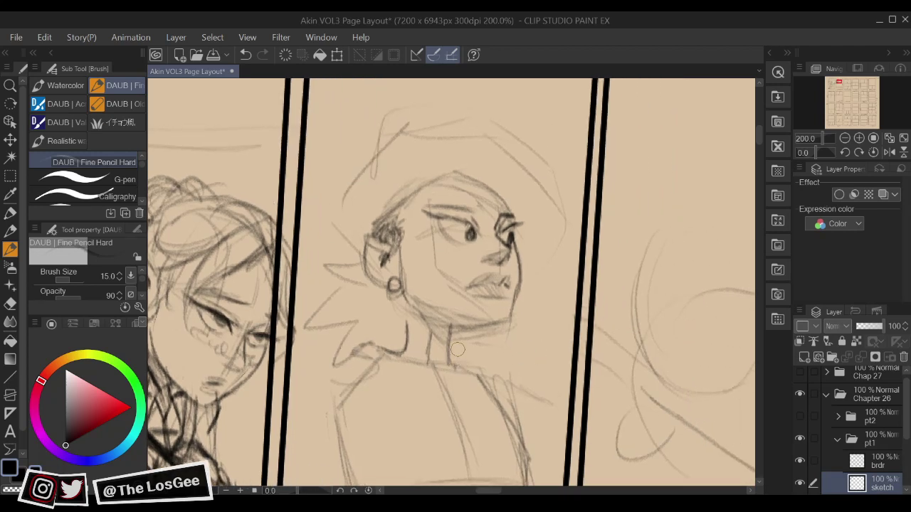
mouse_move(450, 329)
mouse_down()
mouse_move(463, 368)
mouse_move(506, 377)
mouse_move(533, 400)
mouse_up()
drag(585, 379, 577, 310)
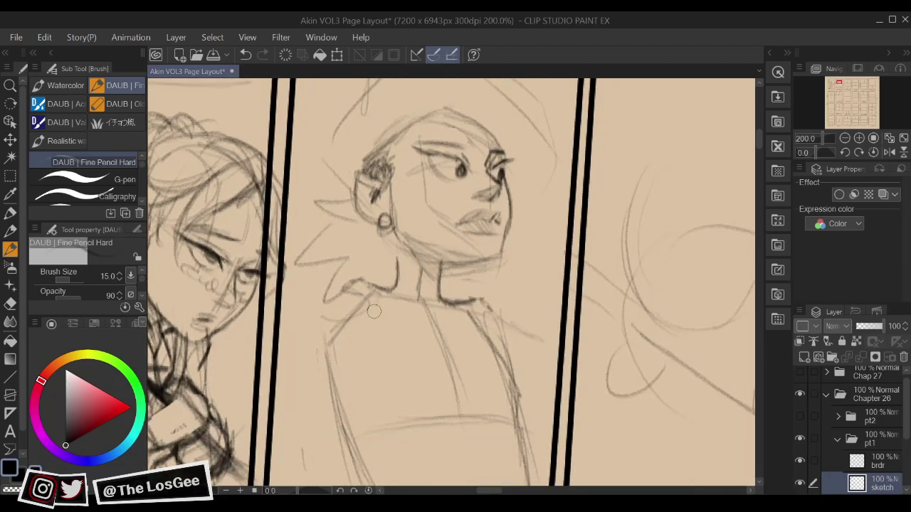
Erase the second figure's old near-side torso line and redraw the chest with a rounded underside and the waist below
key(e)
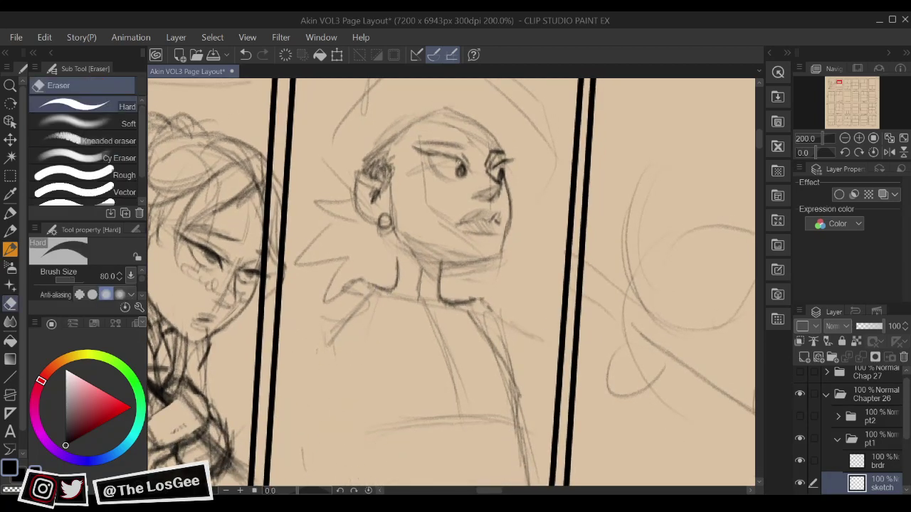
key(ctrl+minus)
mouse_move(405, 339)
mouse_down()
mouse_move(411, 421)
mouse_move(506, 410)
mouse_up()
key(b)
drag(405, 417, 503, 404)
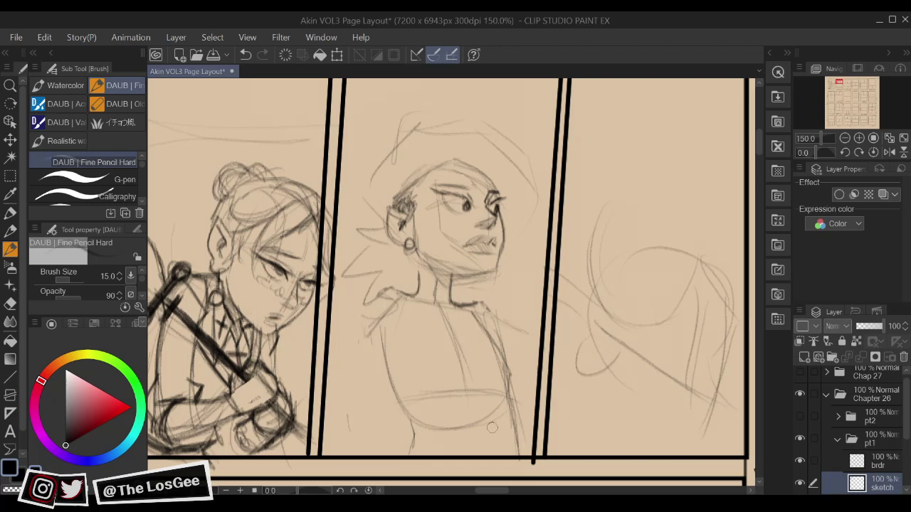
key(e)
key(b)
drag(513, 405, 521, 453)
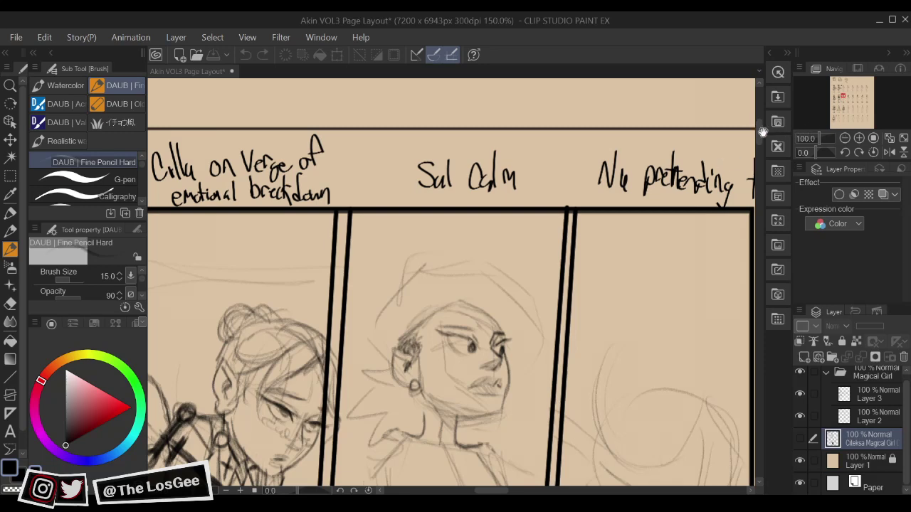
Draw the lower edge of the second figure's cap from above the ear across the forehead
click(441, 342)
scroll(422, 319, up, 3)
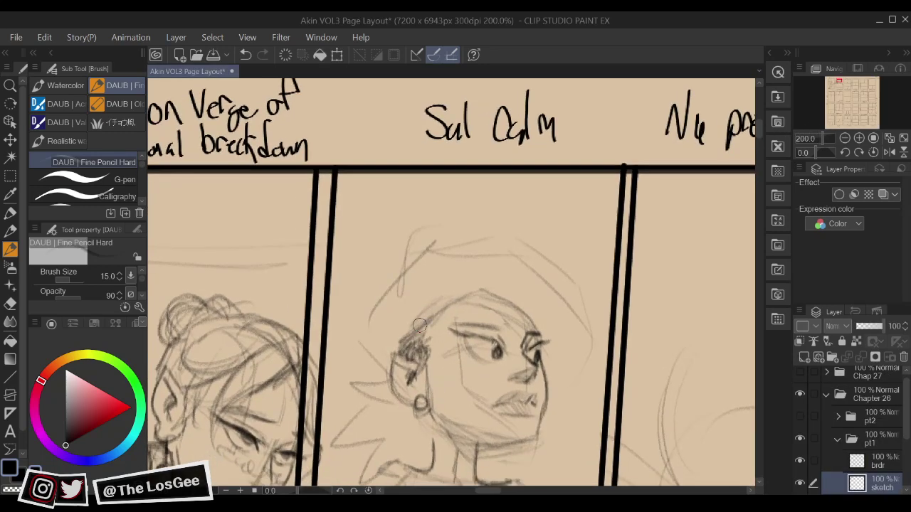
key(e)
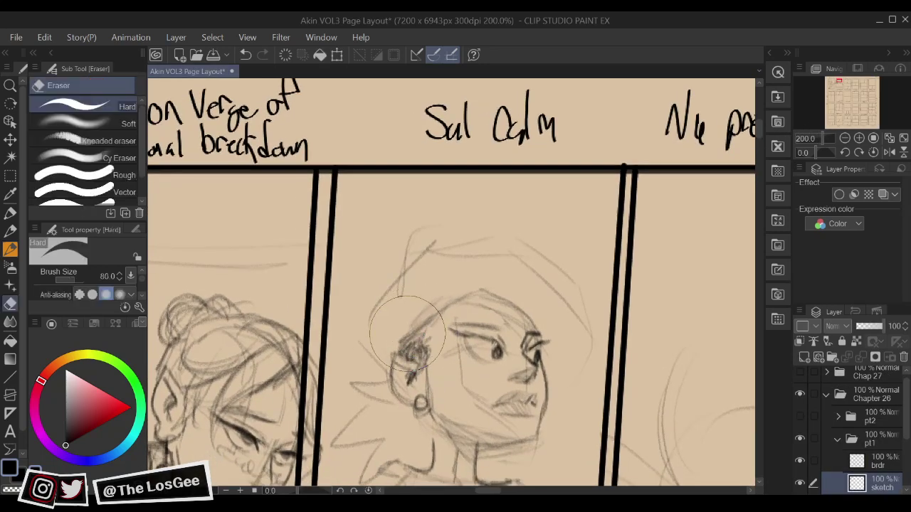
key(p)
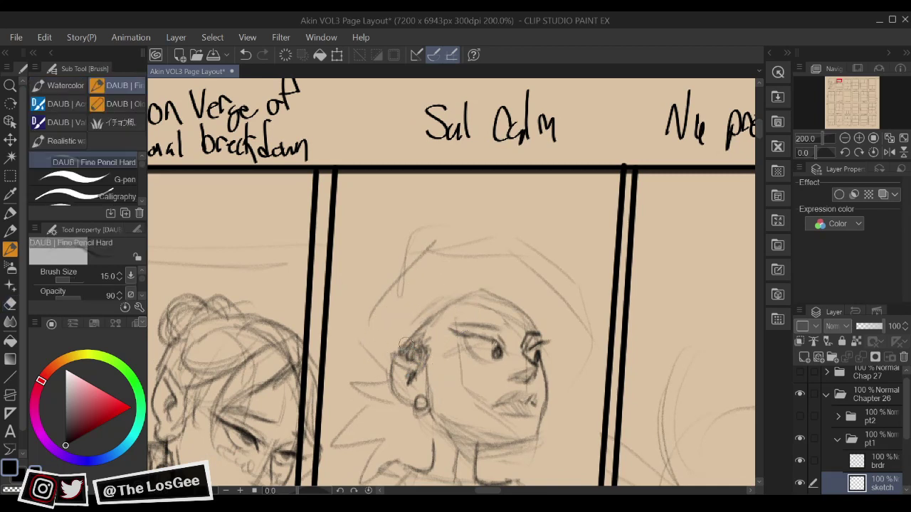
mouse_move(397, 353)
mouse_down()
mouse_move(491, 290)
mouse_move(516, 296)
mouse_up()
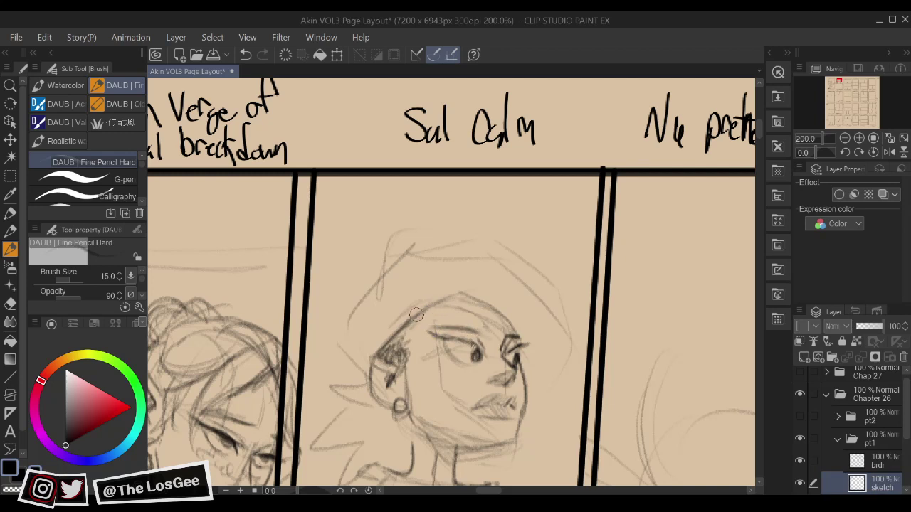
mouse_move(416, 315)
mouse_down()
mouse_move(477, 312)
mouse_move(439, 307)
mouse_move(509, 315)
mouse_move(515, 335)
mouse_up()
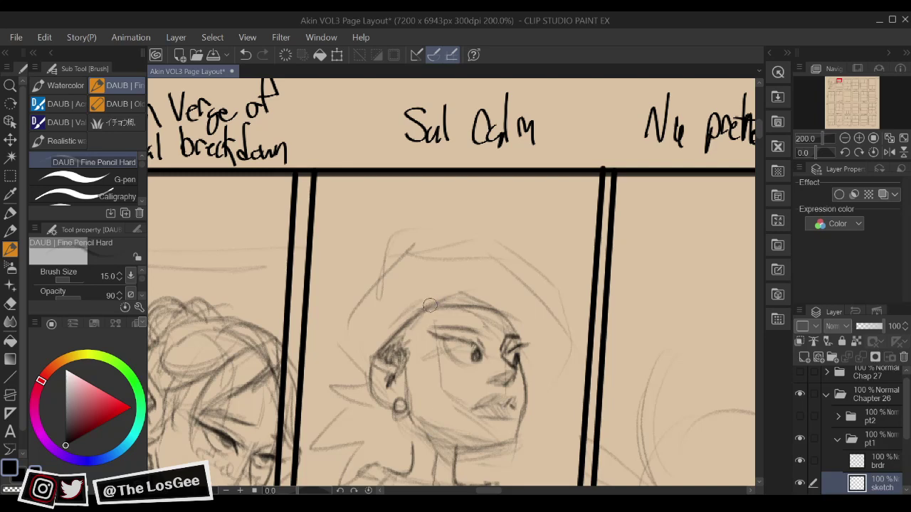
drag(437, 302, 539, 301)
Draw the curved visor of the second figure's cap over the forehead, checking its shape in the mirrored view
key(h)
mouse_move(377, 337)
mouse_down()
mouse_move(447, 324)
mouse_move(461, 276)
mouse_move(523, 264)
mouse_up()
key(h)
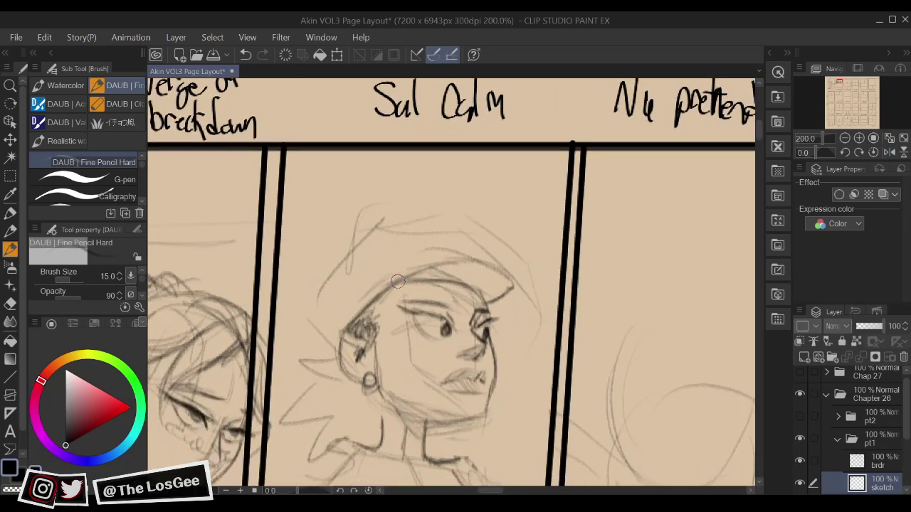
mouse_move(378, 295)
mouse_down()
mouse_move(462, 255)
mouse_move(415, 259)
mouse_move(514, 275)
mouse_move(483, 265)
mouse_move(493, 308)
mouse_up()
key(h)
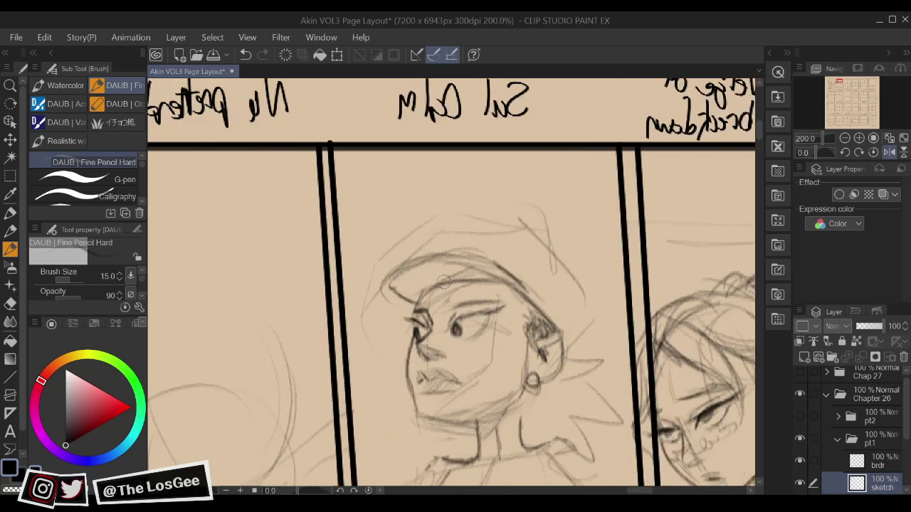
drag(382, 289, 411, 312)
key(h)
mouse_move(518, 261)
mouse_down()
mouse_move(526, 272)
mouse_move(511, 294)
mouse_move(483, 296)
mouse_up()
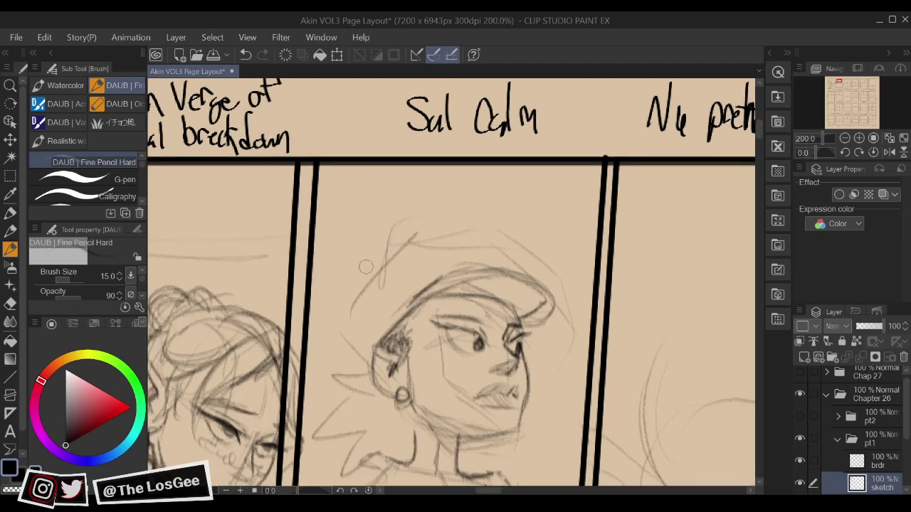
Outline the back of the second figure's cap, slanting down to behind the ear
mouse_move(390, 319)
mouse_down()
mouse_move(378, 246)
mouse_move(402, 228)
mouse_move(344, 314)
mouse_move(352, 332)
mouse_move(341, 327)
mouse_move(370, 365)
mouse_up()
drag(528, 221, 506, 234)
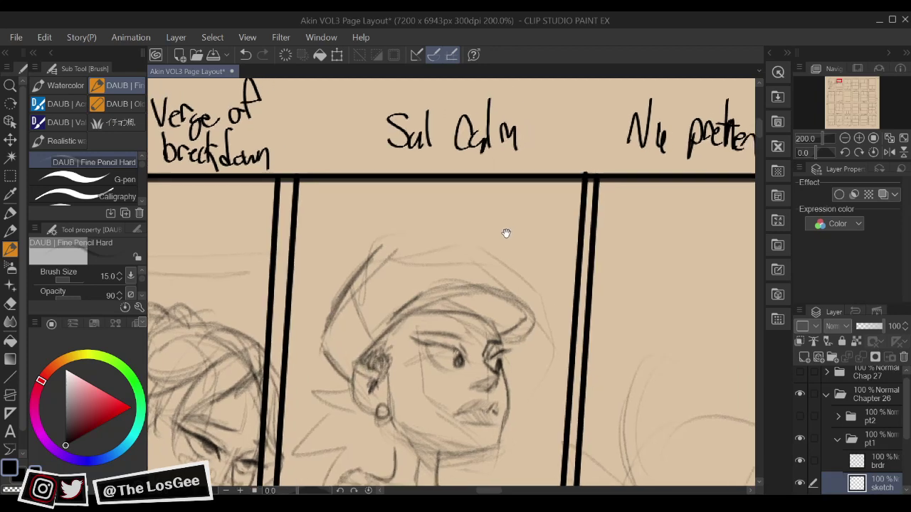
key(h)
drag(588, 287, 573, 291)
key(h)
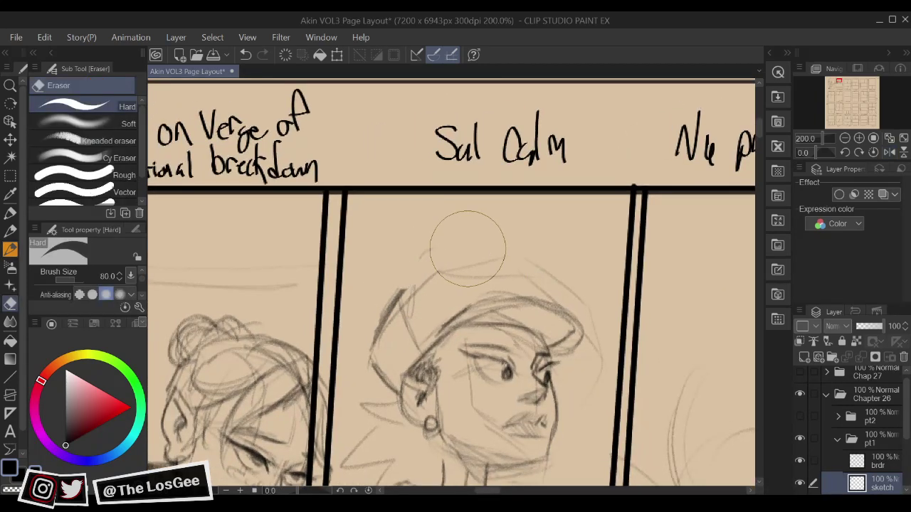
Erase the rough guidelines above the second figure's cap and draw its rounded crown down to the visor
mouse_move(416, 283)
mouse_down()
mouse_move(478, 268)
mouse_move(486, 254)
mouse_move(441, 269)
mouse_move(479, 264)
mouse_move(554, 284)
mouse_move(515, 261)
mouse_move(570, 316)
mouse_up()
mouse_move(559, 307)
mouse_down()
mouse_move(545, 239)
mouse_move(571, 235)
mouse_move(572, 274)
mouse_up()
key(e)
key(b)
drag(564, 231, 574, 276)
drag(504, 210, 506, 243)
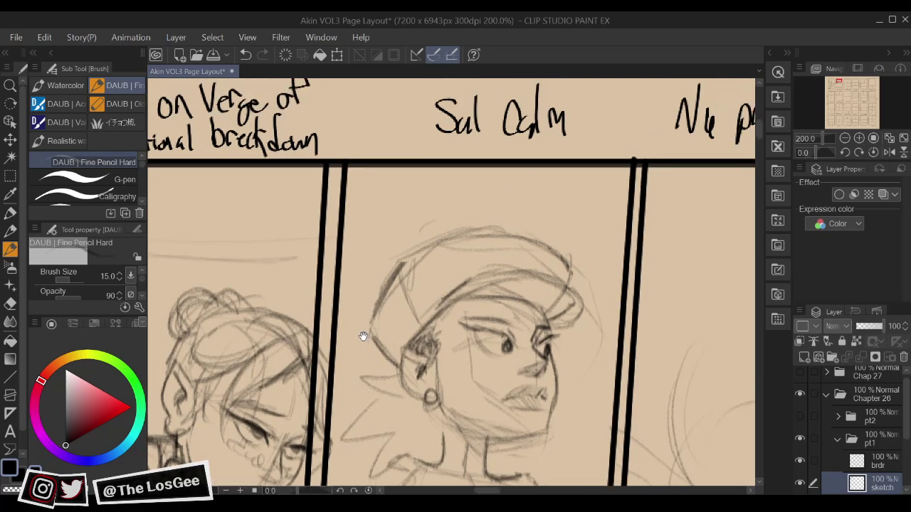
Add two pointed horns above the second figure's cap and a round emblem at the front of its crown
drag(364, 338, 377, 349)
mouse_move(390, 296)
mouse_down()
mouse_move(397, 208)
mouse_move(397, 244)
mouse_move(431, 255)
mouse_up()
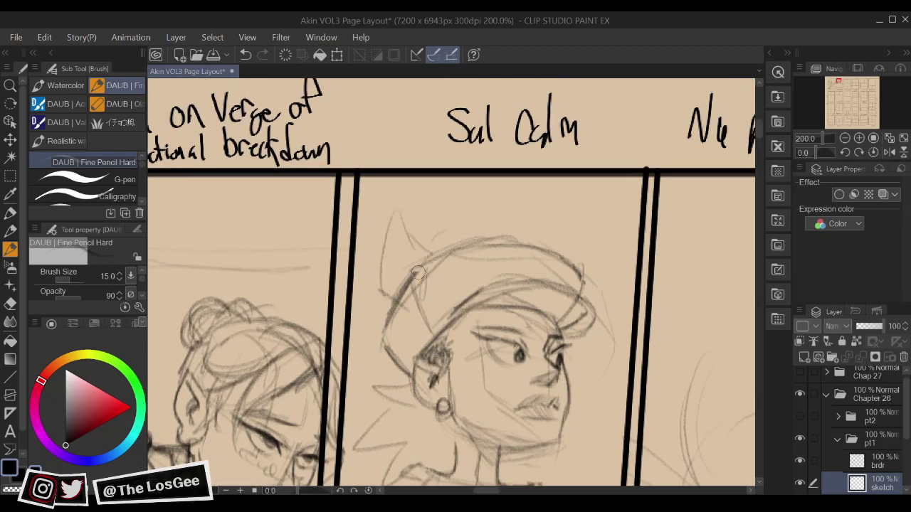
mouse_move(586, 240)
mouse_down()
mouse_move(578, 251)
mouse_move(500, 219)
mouse_up()
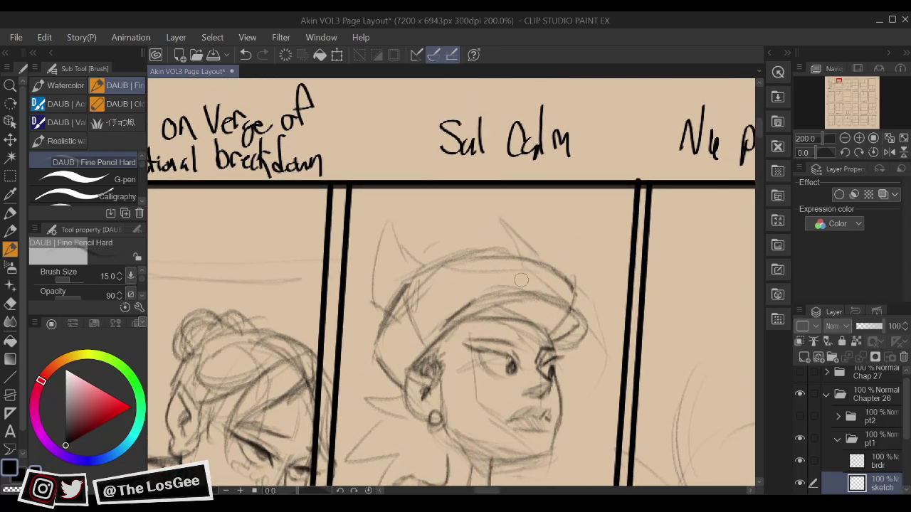
mouse_move(510, 286)
mouse_down()
mouse_move(524, 260)
mouse_move(481, 246)
mouse_move(523, 252)
mouse_move(518, 268)
mouse_move(532, 291)
mouse_move(459, 252)
mouse_move(490, 248)
mouse_move(482, 238)
mouse_move(450, 233)
mouse_up()
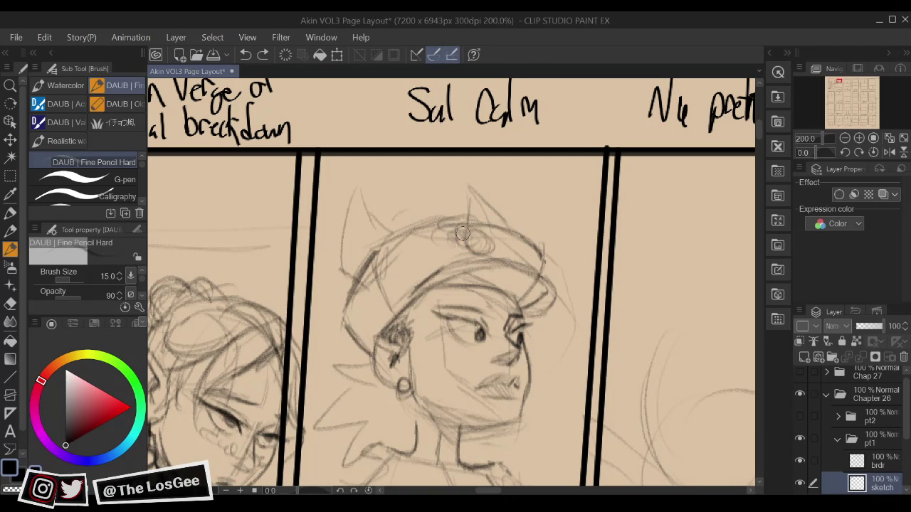
drag(502, 249, 508, 197)
Erase the doubled lines at the second figure's far shoulder and redraw the far side of the torso
mouse_move(559, 295)
mouse_down()
mouse_move(571, 262)
mouse_move(574, 197)
mouse_up()
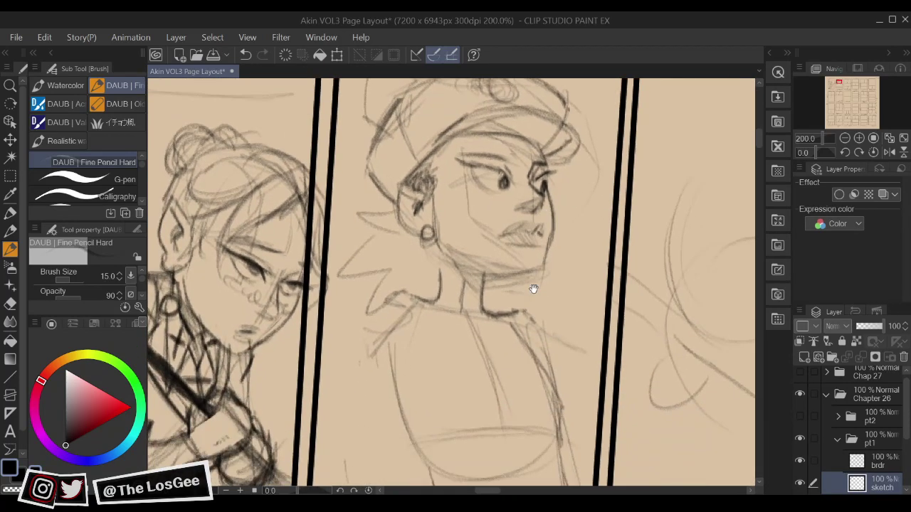
mouse_move(506, 384)
mouse_down()
mouse_move(491, 399)
mouse_move(565, 362)
mouse_move(579, 366)
mouse_move(558, 373)
mouse_up()
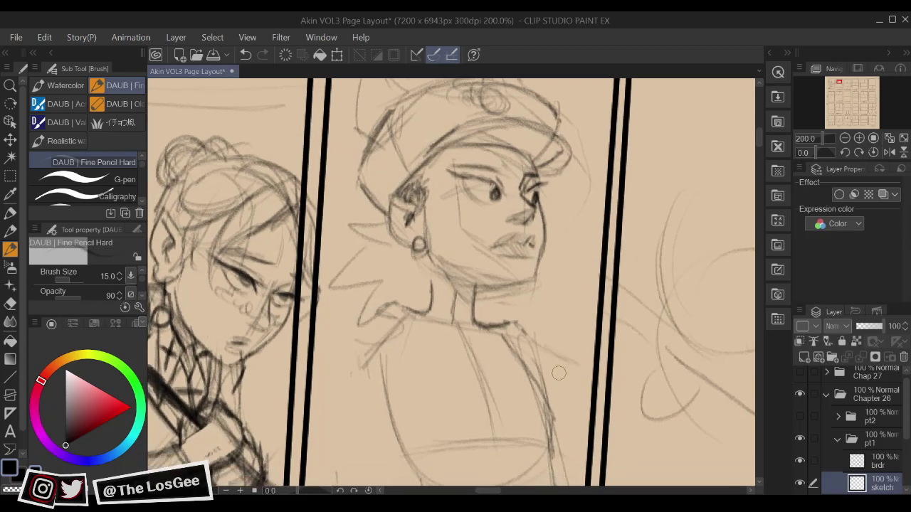
scroll(558, 373, down, 3)
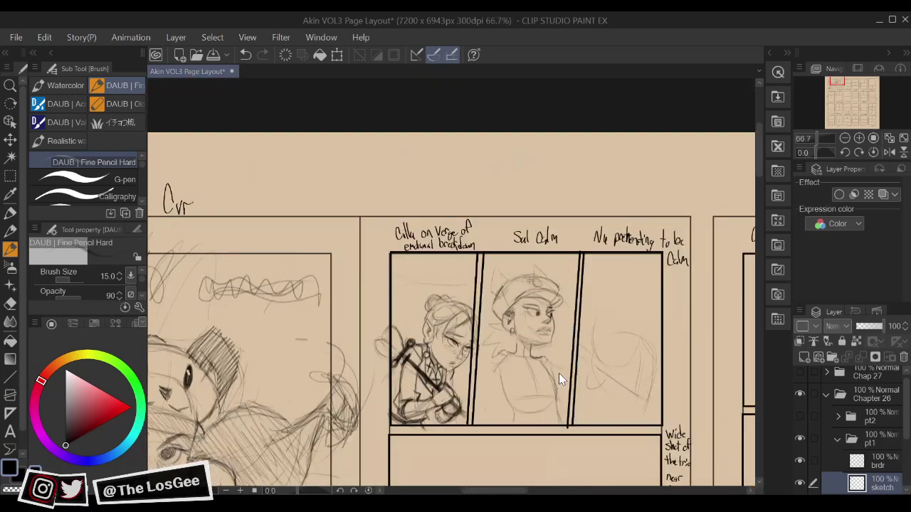
scroll(558, 373, up, 2)
drag(558, 373, 562, 370)
key(e)
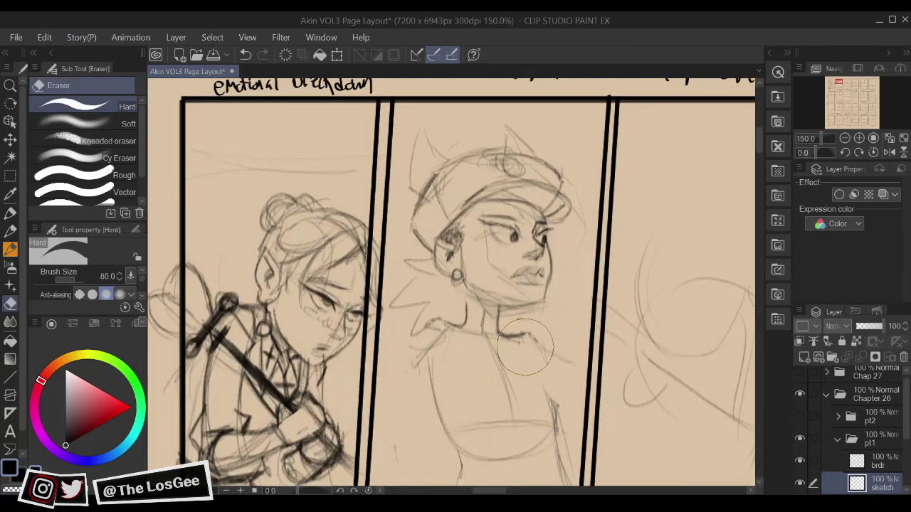
key(b)
drag(527, 352, 550, 380)
key(e)
mouse_move(558, 439)
mouse_down()
mouse_move(560, 408)
mouse_move(559, 416)
mouse_up()
key(b)
drag(538, 464, 532, 447)
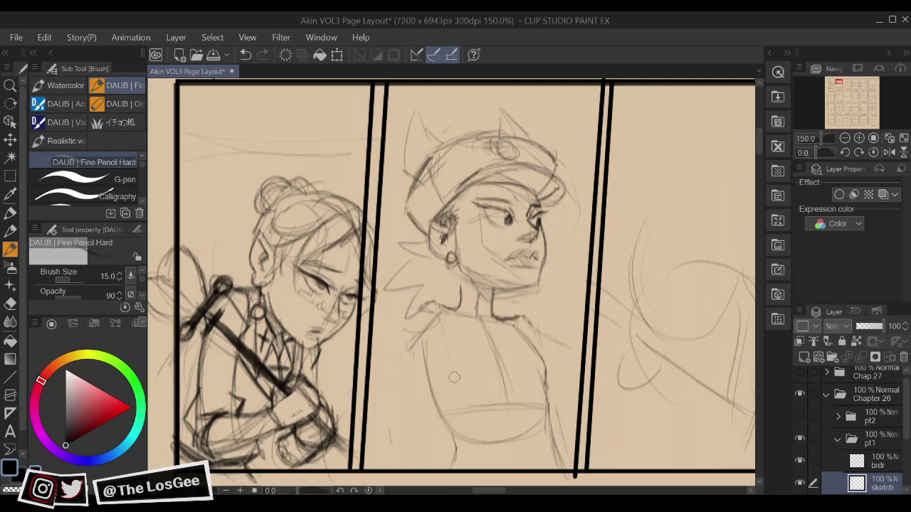
Add light contour lines on the second figure's torso and sketch the near upper arm angling outward from the shoulder
drag(444, 322, 451, 397)
drag(512, 416, 522, 467)
drag(592, 398, 589, 402)
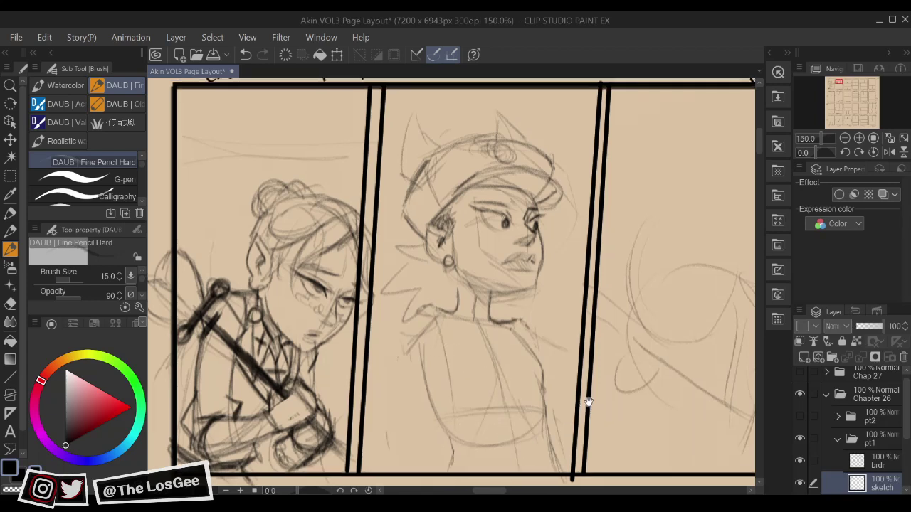
key(h)
key(h)
key(h)
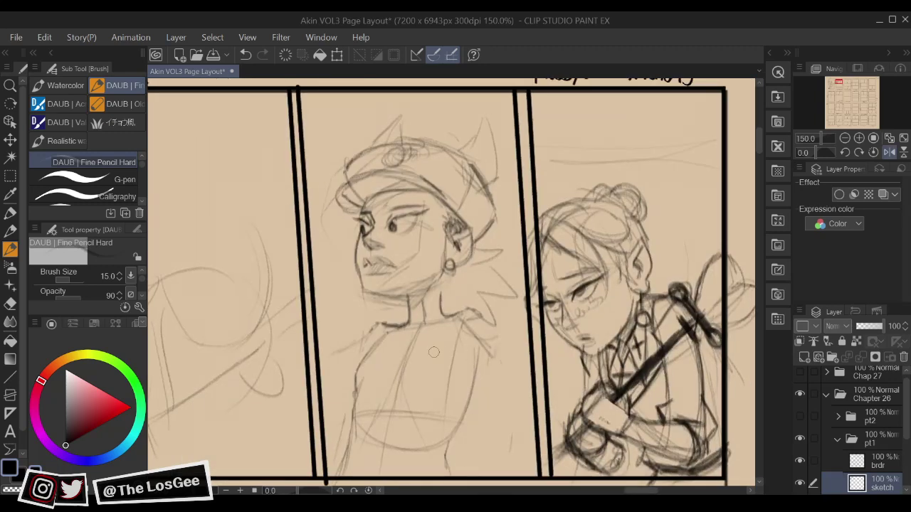
drag(461, 355, 532, 404)
drag(485, 321, 527, 357)
key(h)
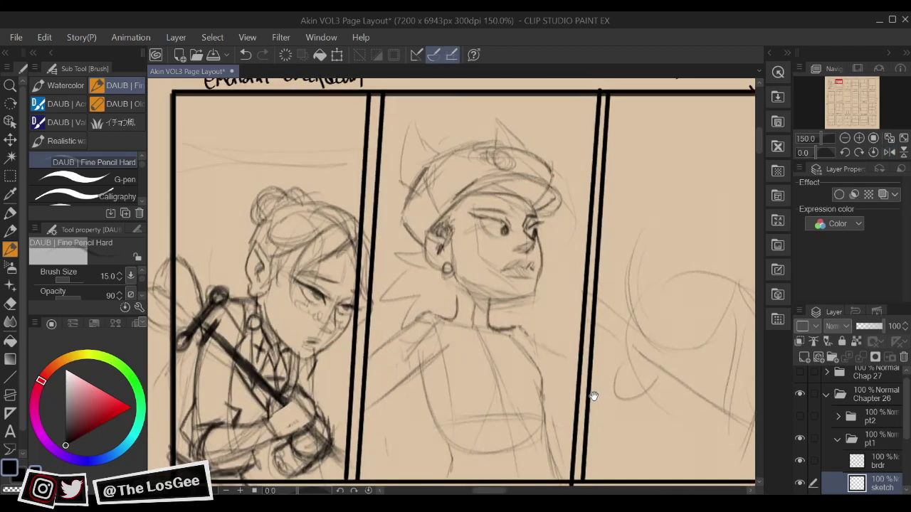
Sketch the second figure's far upper arm out to the panel border and the forearm folding back across the chest
drag(537, 347, 575, 382)
drag(538, 343, 571, 381)
drag(562, 406, 541, 415)
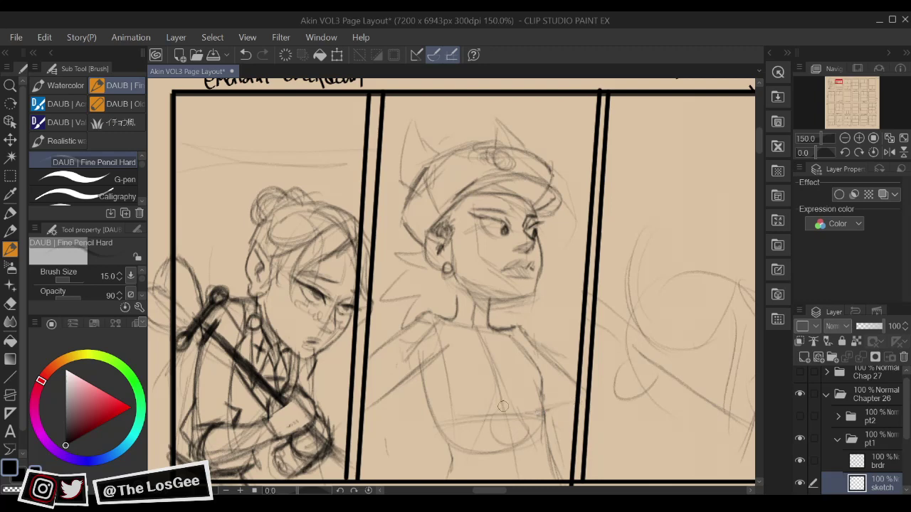
Outline the second figure's hand in front of the lower chest with darker angular strokes
drag(476, 377, 491, 402)
key(h)
key(h)
mouse_move(508, 424)
mouse_down()
mouse_move(496, 398)
mouse_move(487, 403)
mouse_move(497, 441)
mouse_up()
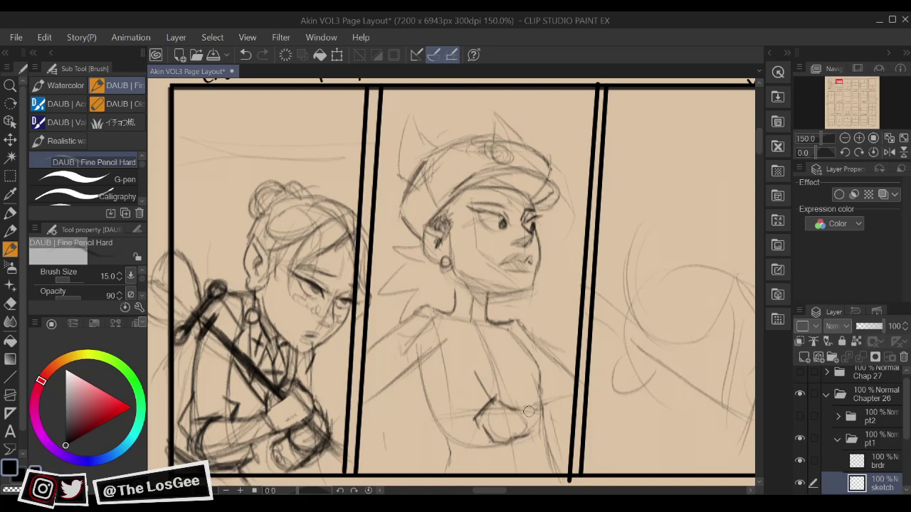
key(h)
key(h)
mouse_move(523, 417)
mouse_down()
mouse_move(484, 422)
mouse_move(491, 411)
mouse_move(518, 411)
mouse_up()
Lighten the construction lines at the second figure's far shoulder and draw the lower edge of the far forearm
key(e)
drag(493, 332, 550, 382)
key(b)
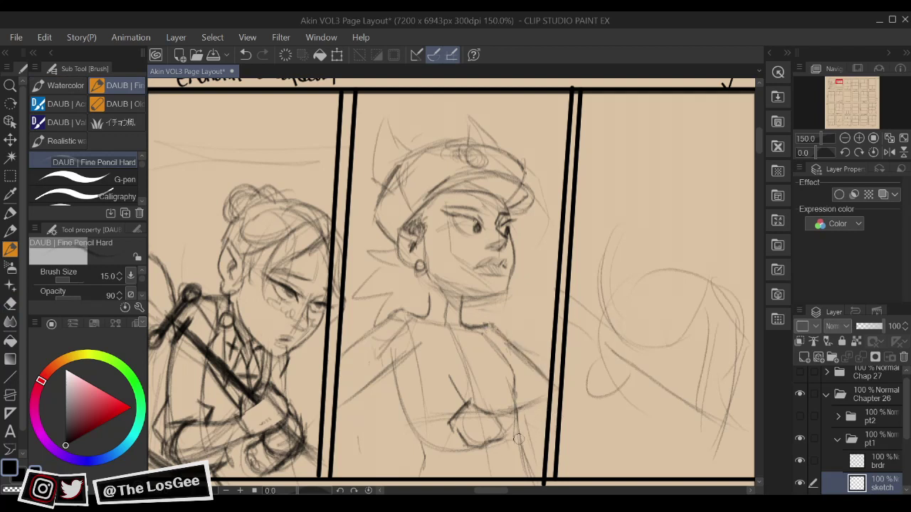
drag(504, 441, 558, 421)
key(h)
key(h)
key(h)
Erase the second figure's rough near upper arm lines and redraw the arm's contours down towards the panel border
key(e)
mouse_move(540, 361)
mouse_down()
mouse_move(520, 346)
mouse_move(541, 381)
mouse_move(530, 342)
mouse_move(498, 356)
mouse_move(503, 328)
mouse_up()
key(b)
drag(487, 297, 546, 378)
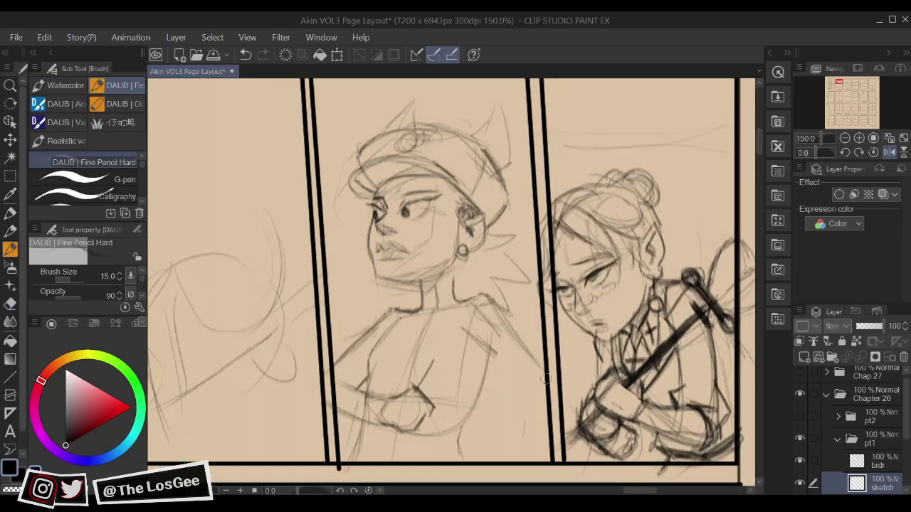
key(e)
mouse_move(495, 354)
mouse_down()
mouse_move(463, 330)
mouse_move(485, 341)
mouse_move(545, 427)
mouse_up()
key(b)
key(h)
mouse_move(563, 359)
mouse_down()
mouse_move(580, 376)
mouse_move(565, 398)
mouse_up()
key(h)
Erase the stray rough lines around the second figure's near shoulder and restate the shoulder and upper arm contour
key(e)
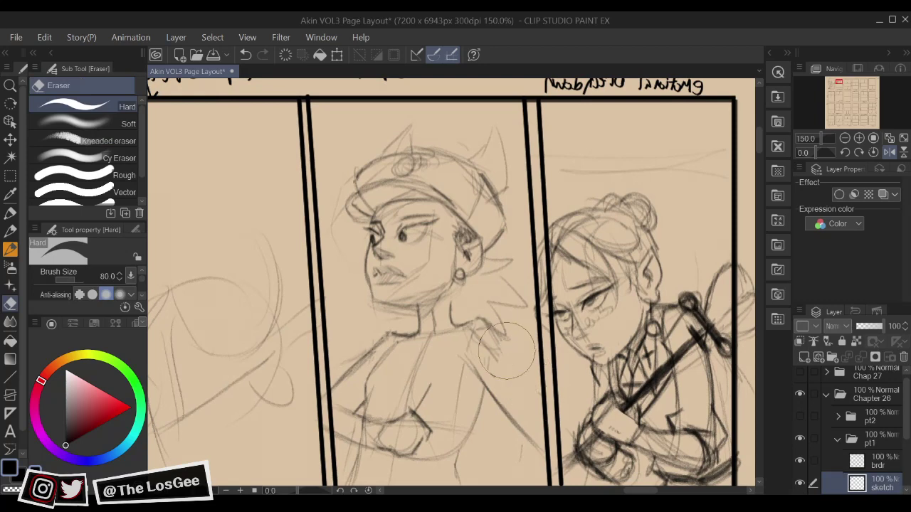
key(b)
mouse_move(506, 351)
mouse_down()
mouse_move(495, 343)
mouse_move(487, 351)
mouse_move(487, 337)
mouse_up()
key(e)
key(b)
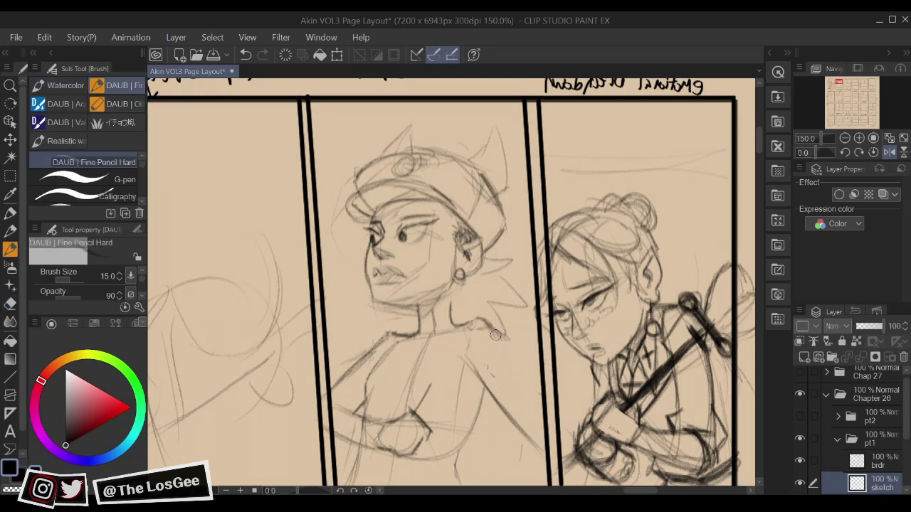
drag(512, 365, 549, 415)
key(h)
Hatch the second figure's spiky hair behind the neck and sketch the hair on the neck's far side
drag(564, 309, 556, 347)
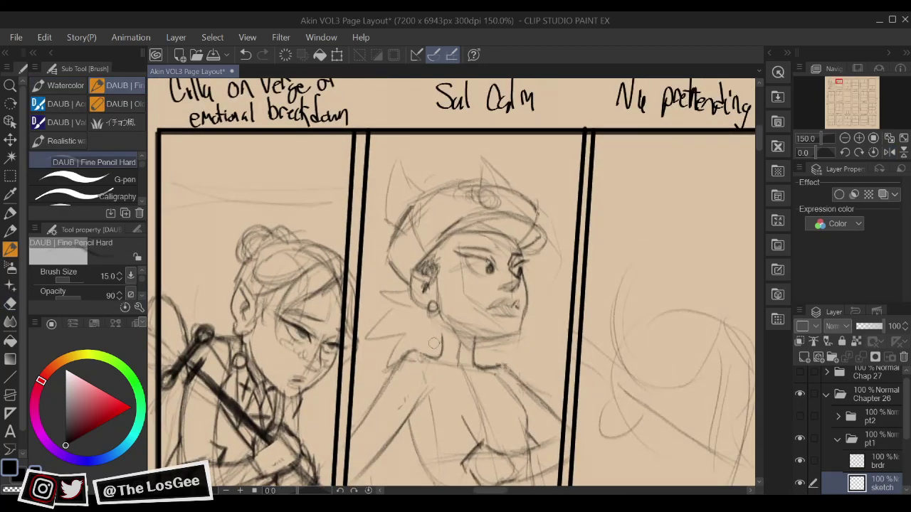
mouse_move(394, 347)
mouse_down()
mouse_move(439, 362)
mouse_move(466, 313)
mouse_move(477, 359)
mouse_move(487, 356)
mouse_move(441, 373)
mouse_up()
drag(567, 344, 556, 327)
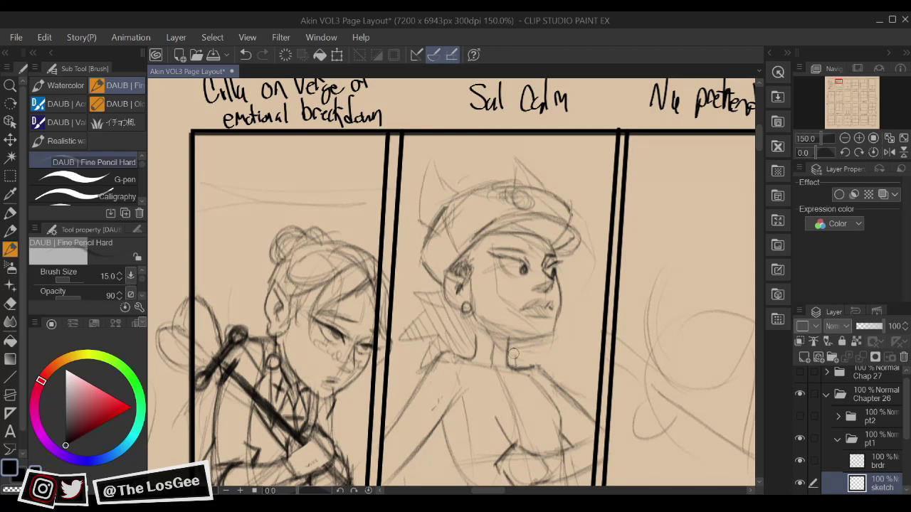
drag(536, 343, 550, 371)
mouse_move(517, 343)
mouse_down()
mouse_move(552, 331)
mouse_move(536, 353)
mouse_up()
mouse_move(602, 311)
mouse_down()
mouse_move(590, 307)
mouse_move(602, 319)
mouse_up()
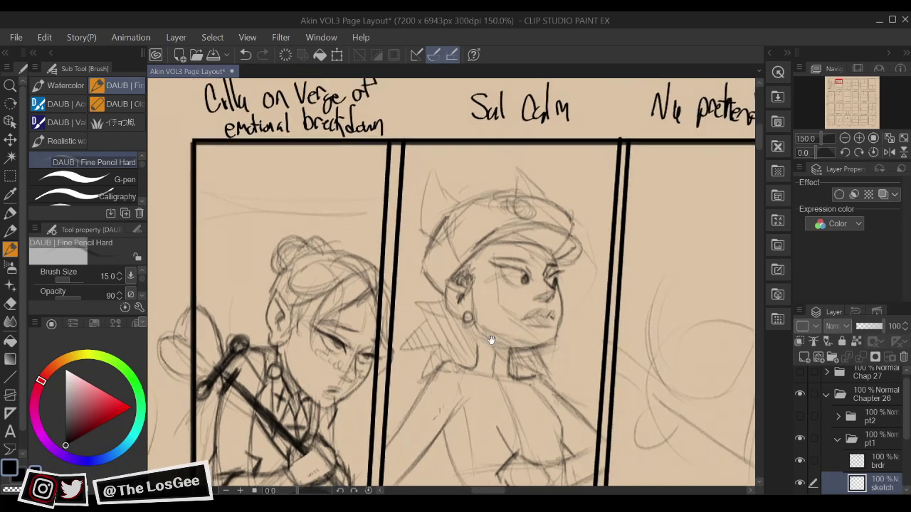
Draw the second figure's near horn as a curved, pointed shape rising beside the cap and shade it with hatching
key(h)
drag(518, 313, 525, 355)
mouse_move(467, 344)
mouse_down()
mouse_move(494, 344)
mouse_move(490, 363)
mouse_move(535, 339)
mouse_up()
key(h)
mouse_move(426, 351)
mouse_down()
mouse_move(411, 377)
mouse_move(435, 384)
mouse_move(427, 406)
mouse_up()
mouse_move(595, 347)
mouse_down()
mouse_move(583, 319)
mouse_move(572, 403)
mouse_up()
mouse_move(492, 333)
mouse_down()
mouse_move(499, 338)
mouse_move(465, 284)
mouse_up()
mouse_move(446, 341)
mouse_down()
mouse_move(471, 274)
mouse_move(479, 334)
mouse_move(496, 332)
mouse_up()
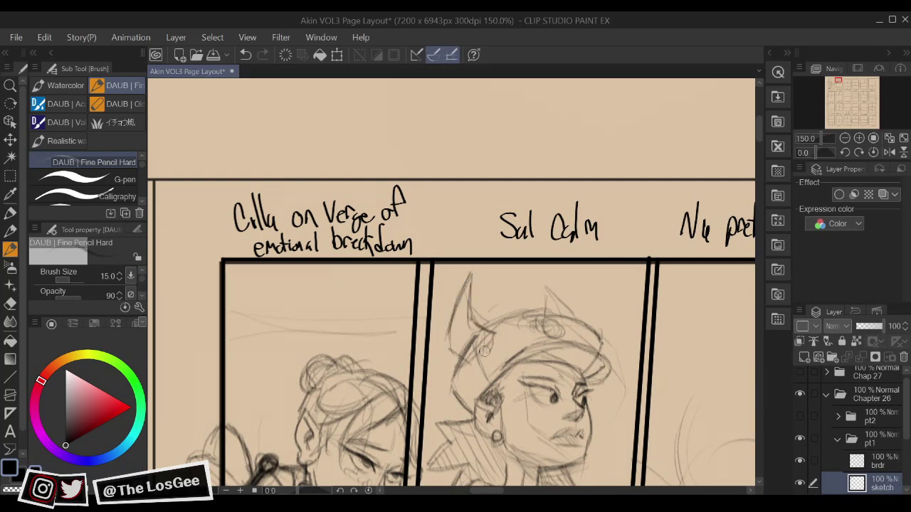
mouse_move(469, 287)
mouse_down()
mouse_move(455, 335)
mouse_move(468, 350)
mouse_up()
drag(549, 308, 534, 285)
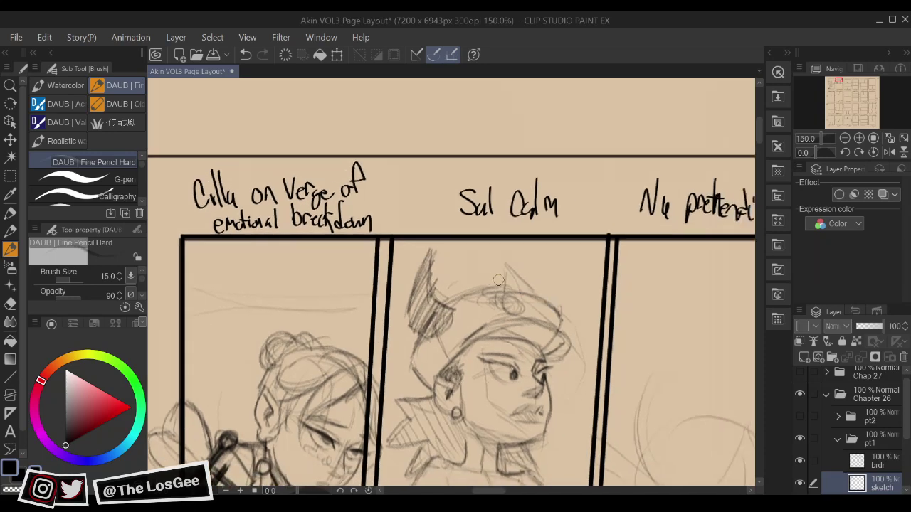
Draw the second figure's far horn with darker strokes as a short spike behind the cap and hatch it
key(h)
key(h)
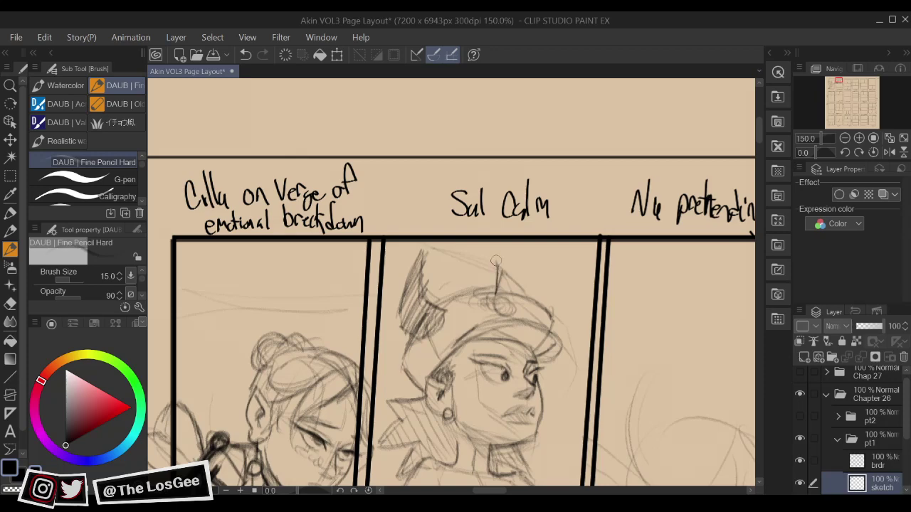
drag(496, 261, 535, 306)
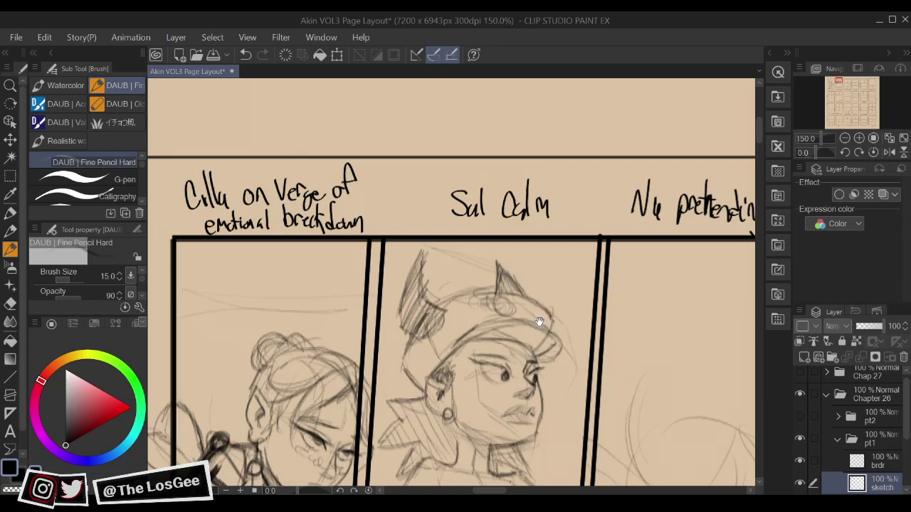
mouse_move(556, 349)
mouse_down()
mouse_move(557, 243)
mouse_move(541, 366)
mouse_move(499, 400)
mouse_up()
drag(557, 275, 567, 368)
Erase the rough badge lines on the second figure's cap and redraw the badge as a clean oval
key(e)
mouse_move(481, 330)
mouse_down()
mouse_move(503, 342)
mouse_move(491, 333)
mouse_up()
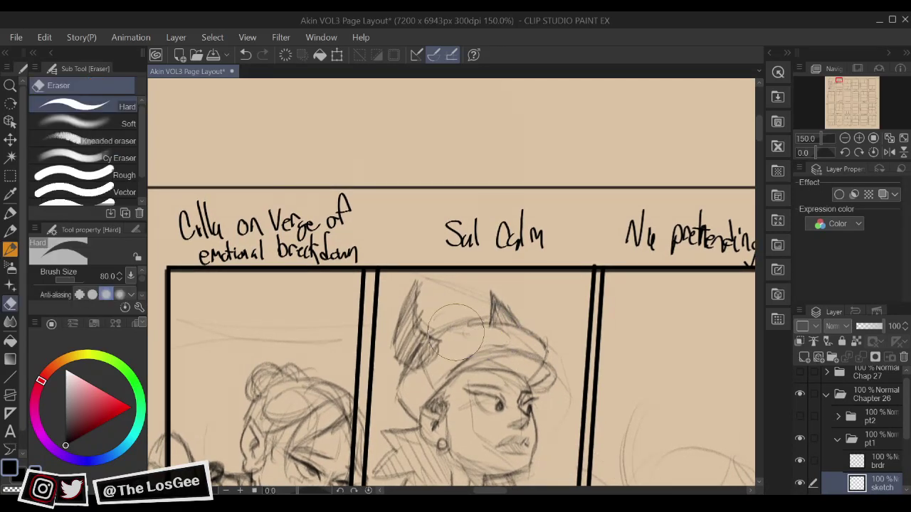
key(b)
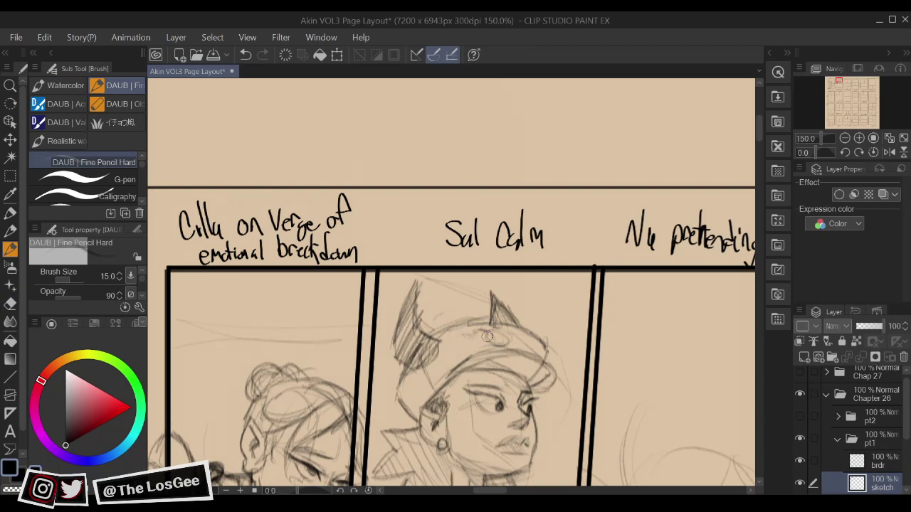
mouse_move(487, 337)
mouse_down()
mouse_move(507, 336)
mouse_move(499, 345)
mouse_move(482, 333)
mouse_up()
drag(525, 359, 565, 360)
Hatch the visor of the second figure's cap and darken the shadow along its underside above the eyes
key(h)
drag(547, 305, 596, 387)
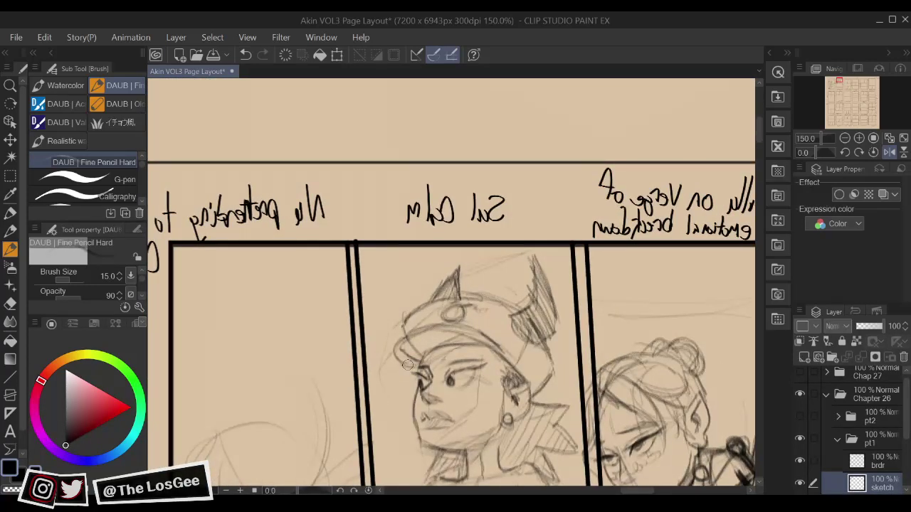
mouse_move(407, 364)
mouse_down()
mouse_move(403, 349)
mouse_move(424, 325)
mouse_move(488, 343)
mouse_move(471, 330)
mouse_move(481, 351)
mouse_up()
key(h)
key(ctrl+z)
mouse_move(462, 330)
mouse_down()
mouse_move(489, 350)
mouse_move(447, 323)
mouse_move(506, 362)
mouse_up()
mouse_move(482, 373)
mouse_down()
mouse_move(522, 266)
mouse_move(559, 301)
mouse_up()
drag(410, 343, 398, 358)
mouse_move(427, 314)
mouse_down()
mouse_move(442, 356)
mouse_move(464, 357)
mouse_up()
mouse_move(458, 326)
mouse_down()
mouse_move(465, 358)
mouse_move(452, 355)
mouse_move(451, 369)
mouse_move(421, 373)
mouse_up()
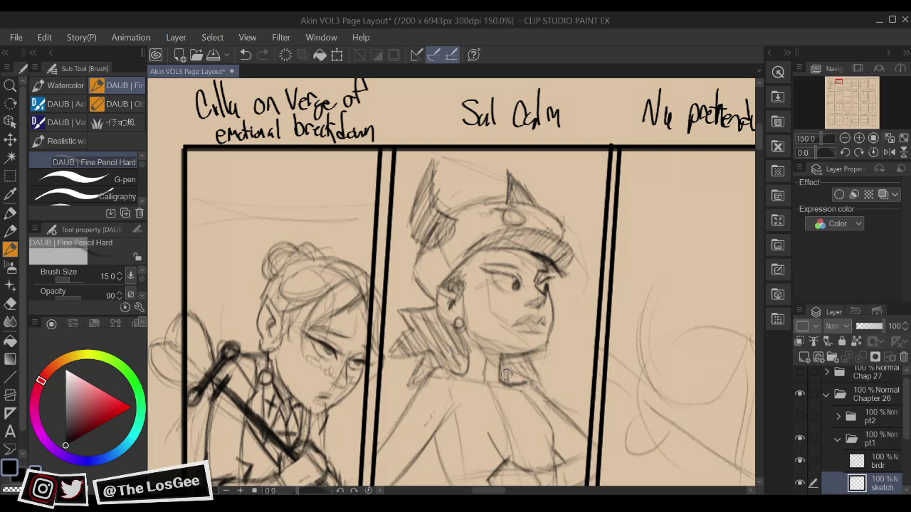
Shade the second figure's hair on the far side of the neck with dense hatching
mouse_move(502, 375)
mouse_down()
mouse_move(520, 355)
mouse_move(536, 356)
mouse_up()
mouse_move(539, 398)
mouse_down()
mouse_move(518, 389)
mouse_move(543, 342)
mouse_up()
drag(522, 376, 525, 381)
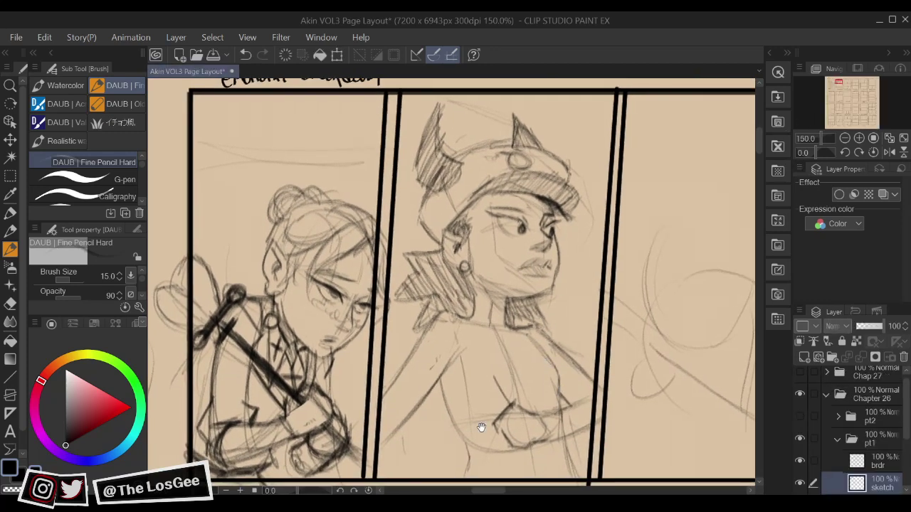
Sketch a hatched belt with a buckle across the second figure's waist and reinforce the waist contour
drag(482, 426, 482, 352)
key(h)
key(h)
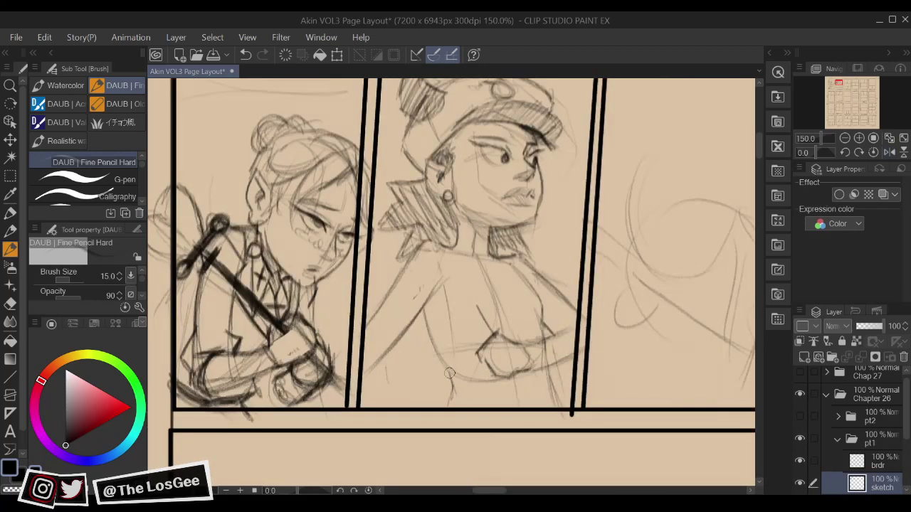
mouse_move(449, 372)
mouse_down()
mouse_move(458, 397)
mouse_move(549, 391)
mouse_move(545, 381)
mouse_move(520, 388)
mouse_up()
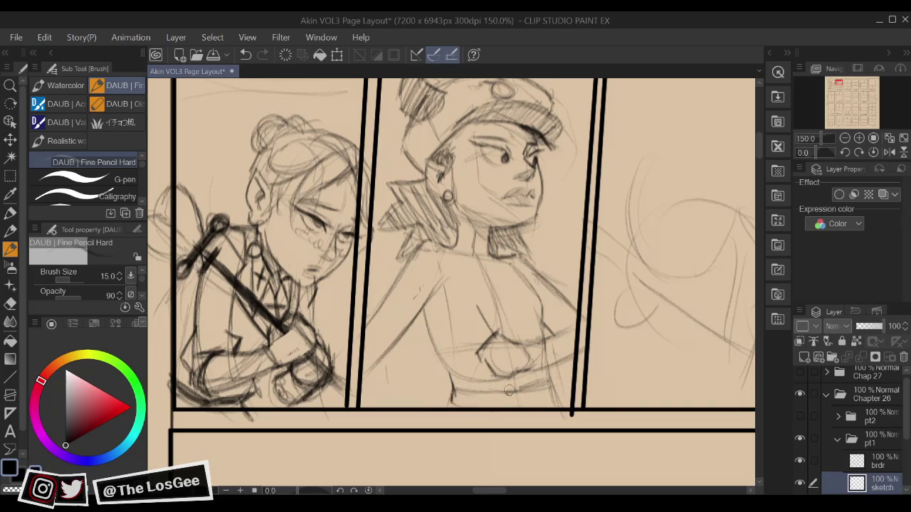
drag(509, 390, 522, 385)
mouse_move(460, 407)
mouse_down()
mouse_move(494, 412)
mouse_move(499, 398)
mouse_move(523, 410)
mouse_move(524, 392)
mouse_move(554, 400)
mouse_move(533, 390)
mouse_move(539, 404)
mouse_move(527, 399)
mouse_move(541, 371)
mouse_up()
drag(454, 375, 447, 383)
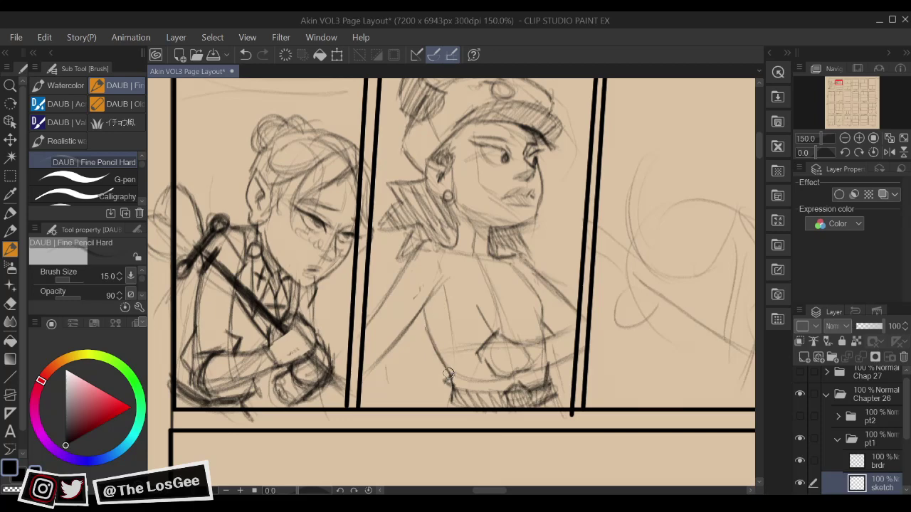
Sketch the second figure's pointed collar with a round clasp at the throat and rough in the cape over the near shoulder
drag(552, 257, 591, 297)
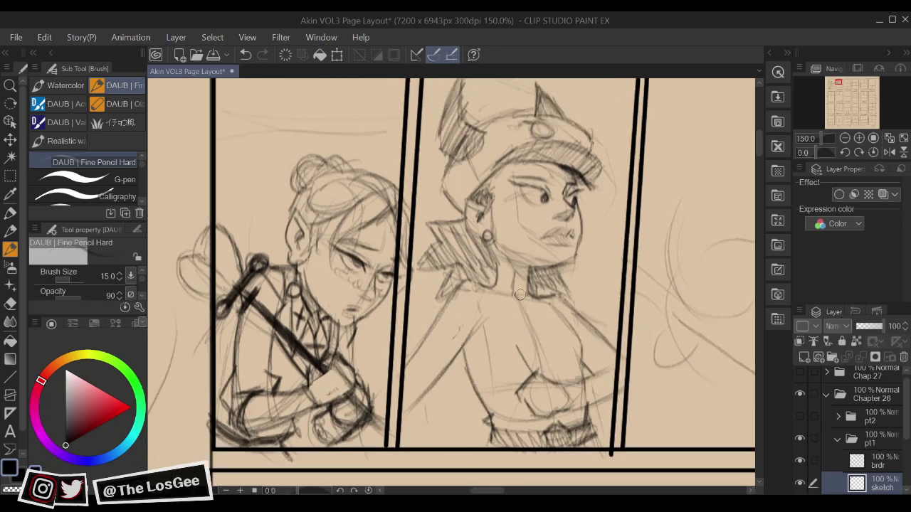
mouse_move(519, 304)
mouse_down()
mouse_move(498, 284)
mouse_move(533, 307)
mouse_move(527, 319)
mouse_move(494, 299)
mouse_move(496, 324)
mouse_move(518, 346)
mouse_move(522, 331)
mouse_move(557, 326)
mouse_move(553, 294)
mouse_move(557, 325)
mouse_move(476, 368)
mouse_up()
drag(428, 308, 481, 371)
mouse_move(440, 311)
mouse_down()
mouse_move(409, 338)
mouse_move(413, 384)
mouse_up()
drag(432, 303, 421, 353)
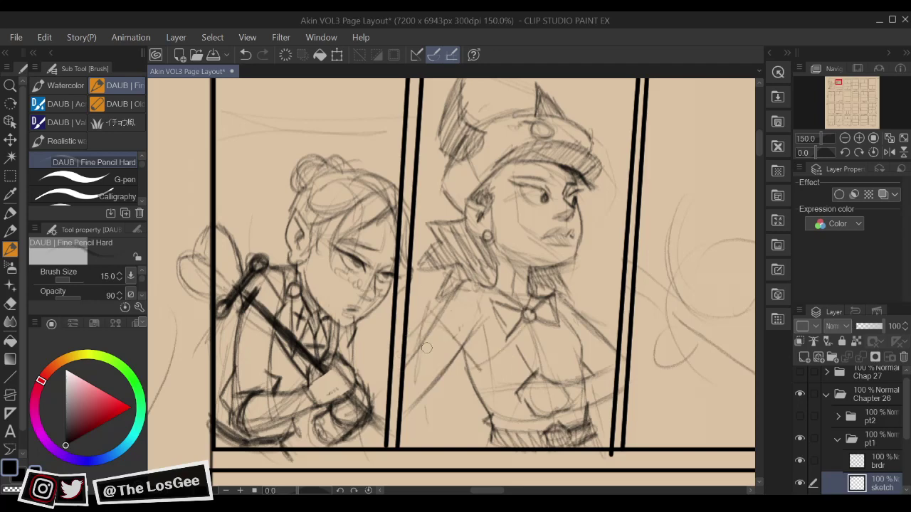
drag(456, 325, 416, 385)
Outline the cape over the second figure's far shoulder out to the panel border and fill it with diagonal hatching
drag(537, 325, 582, 382)
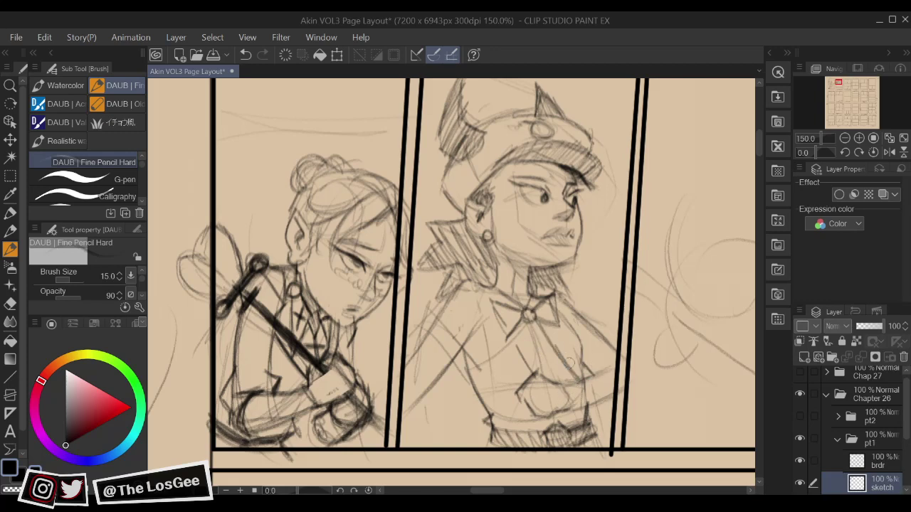
mouse_move(569, 361)
mouse_down()
mouse_move(593, 389)
mouse_move(619, 353)
mouse_up()
mouse_move(594, 388)
mouse_down()
mouse_move(625, 345)
mouse_move(611, 337)
mouse_up()
drag(562, 295, 615, 346)
drag(590, 318, 619, 350)
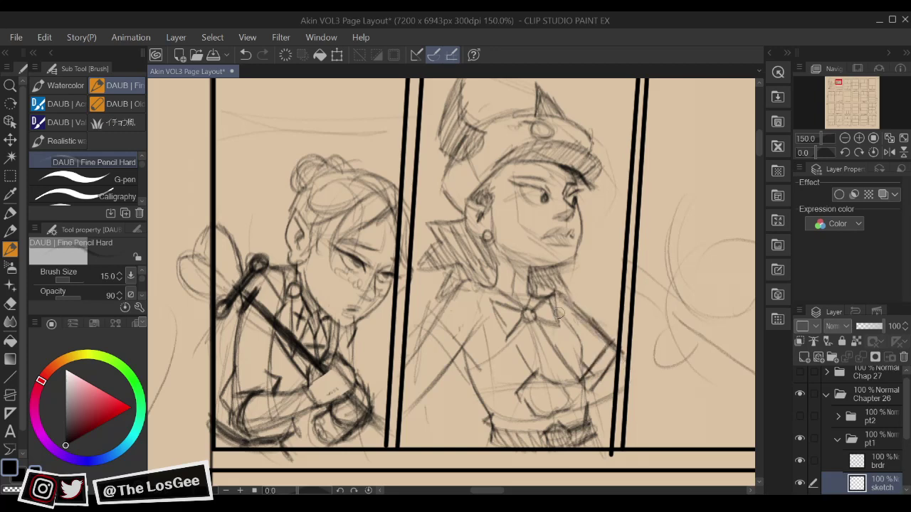
drag(559, 313, 587, 365)
mouse_move(573, 329)
mouse_down()
mouse_move(602, 370)
mouse_move(583, 374)
mouse_move(609, 342)
mouse_up()
drag(559, 356, 573, 311)
mouse_move(545, 339)
mouse_down()
mouse_move(565, 306)
mouse_move(534, 319)
mouse_move(491, 289)
mouse_up()
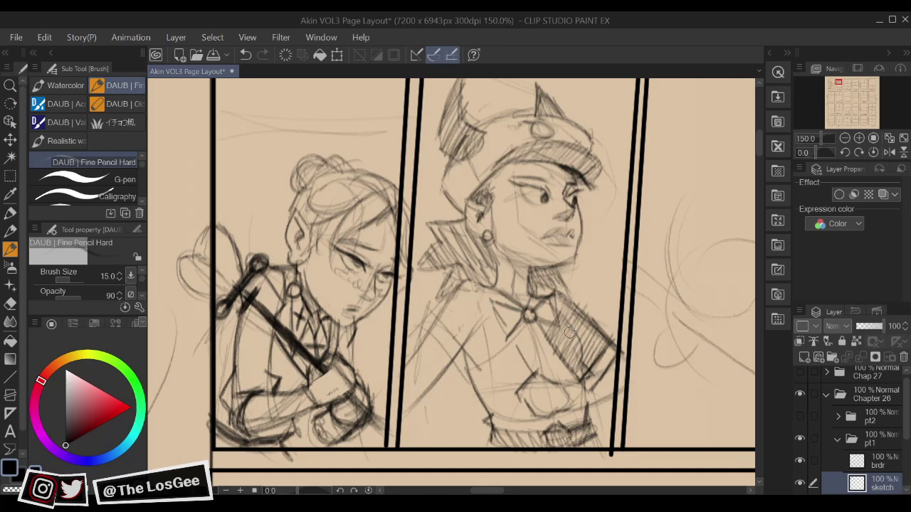
Draw the near cape's front edge from the clasp to the waist and darken its shoulder and lower diagonal edges
key(h)
drag(513, 323, 548, 323)
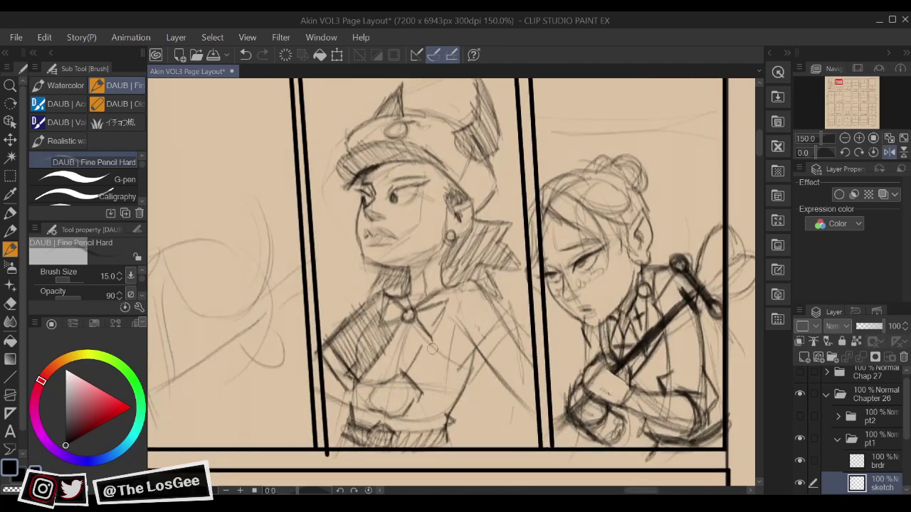
mouse_move(413, 329)
mouse_down()
mouse_move(463, 398)
mouse_move(461, 380)
mouse_move(491, 356)
mouse_move(466, 406)
mouse_move(519, 349)
mouse_move(503, 353)
mouse_move(516, 397)
mouse_up()
key(h)
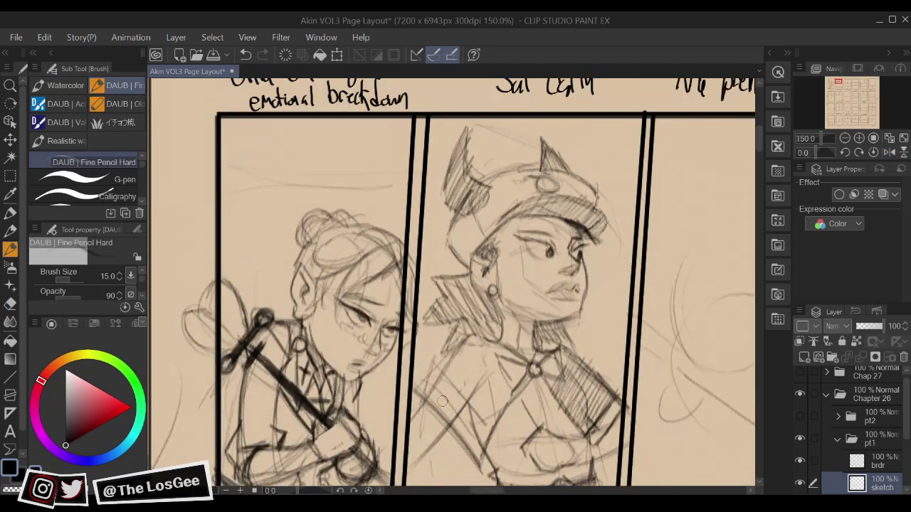
drag(425, 384, 486, 447)
key(h)
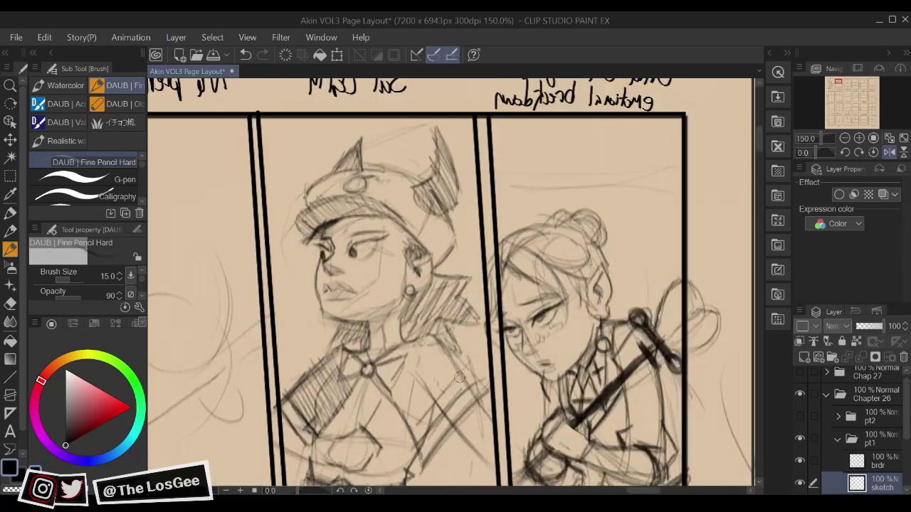
mouse_move(447, 350)
mouse_down()
mouse_move(489, 394)
mouse_move(537, 322)
mouse_up()
key(h)
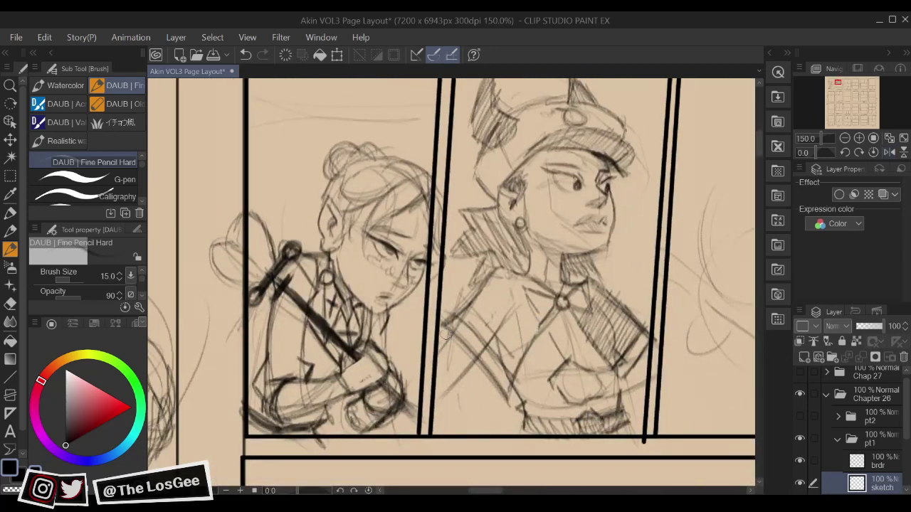
mouse_move(445, 331)
mouse_down()
mouse_move(446, 343)
mouse_move(448, 329)
mouse_up()
Sketch the lower part of the second figure's near cape curving down to the belt and hatch it
mouse_move(457, 379)
mouse_down()
mouse_move(487, 359)
mouse_move(474, 398)
mouse_move(468, 394)
mouse_move(464, 385)
mouse_move(525, 420)
mouse_up()
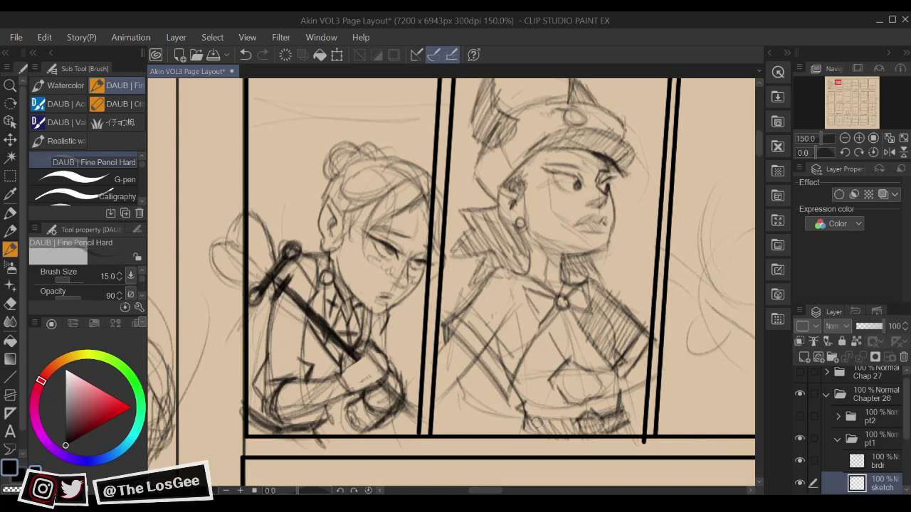
drag(464, 397, 524, 428)
drag(462, 382, 473, 407)
mouse_move(464, 370)
mouse_down()
mouse_move(476, 404)
mouse_move(469, 365)
mouse_move(505, 419)
mouse_up()
mouse_move(493, 380)
mouse_down()
mouse_move(502, 415)
mouse_move(507, 398)
mouse_move(522, 420)
mouse_up()
Shade the upper part of the cape over the second figure's near shoulder with long diagonal hatching
drag(577, 340, 582, 357)
mouse_move(475, 327)
mouse_down()
mouse_move(506, 385)
mouse_move(513, 380)
mouse_up()
drag(490, 304, 528, 374)
mouse_move(506, 302)
mouse_down()
mouse_move(536, 360)
mouse_move(542, 348)
mouse_up()
mouse_move(519, 290)
mouse_down()
mouse_move(537, 309)
mouse_move(528, 316)
mouse_move(538, 318)
mouse_move(501, 327)
mouse_up()
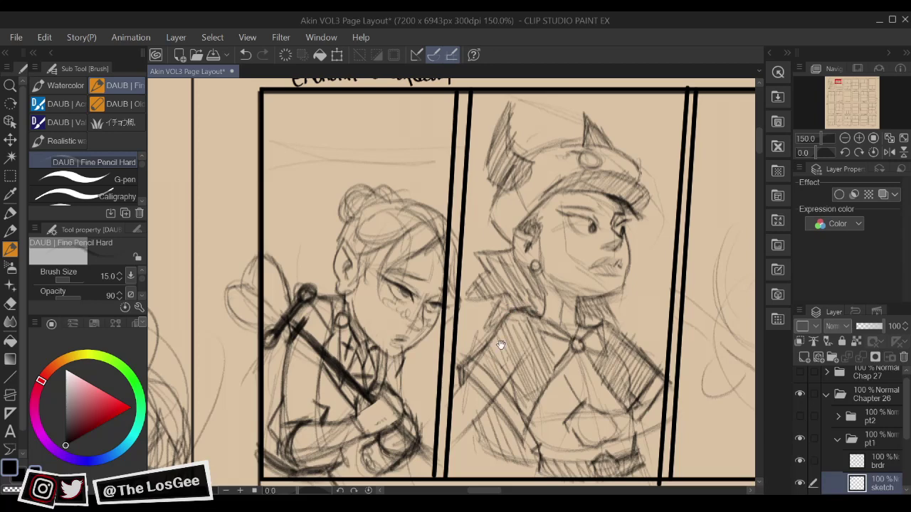
Add finishing strokes to the second figure's far-side hair, lower cape and hip, and review the top row of panels
mouse_move(620, 301)
mouse_down()
mouse_move(568, 327)
mouse_move(589, 300)
mouse_move(605, 302)
mouse_up()
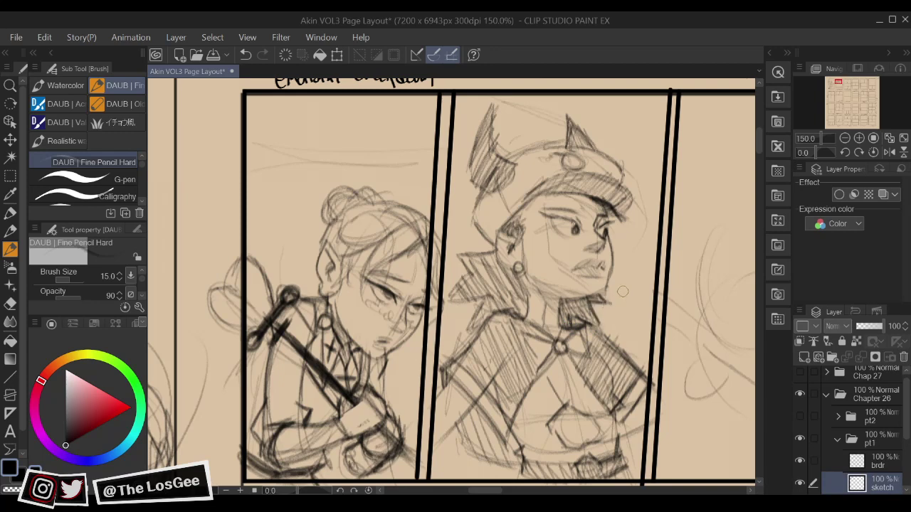
drag(549, 422, 589, 407)
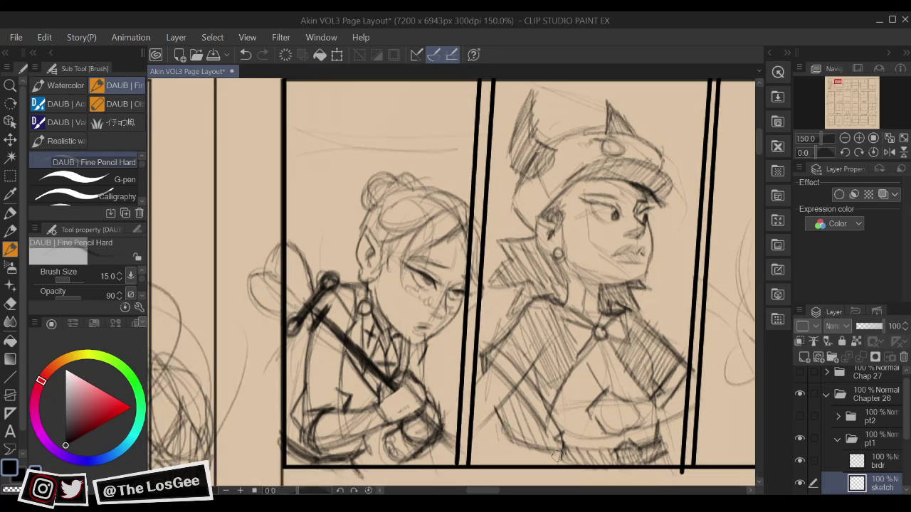
mouse_move(714, 358)
mouse_down()
mouse_move(649, 353)
mouse_move(624, 369)
mouse_move(582, 370)
mouse_up()
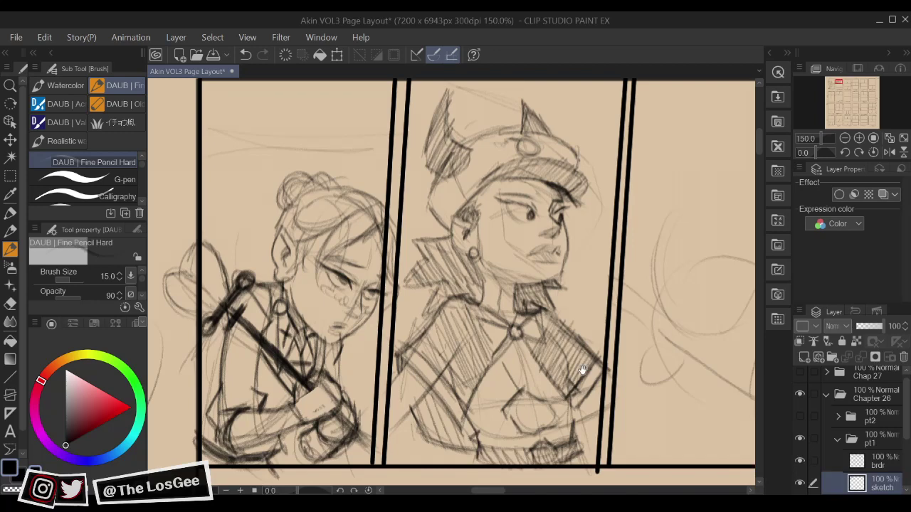
drag(582, 370, 615, 295)
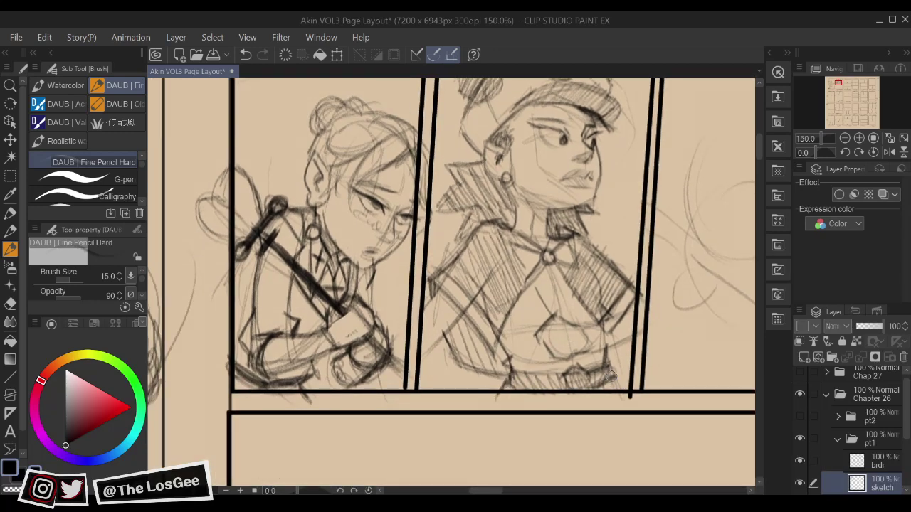
drag(614, 373, 624, 398)
mouse_move(616, 310)
mouse_down()
mouse_move(616, 412)
mouse_move(592, 441)
mouse_up()
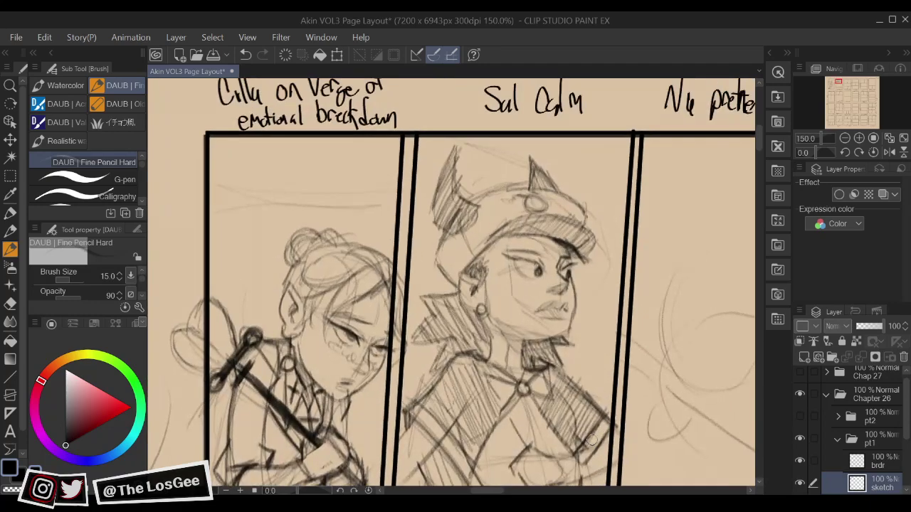
scroll(592, 440, down, 3)
scroll(592, 441, up, 2)
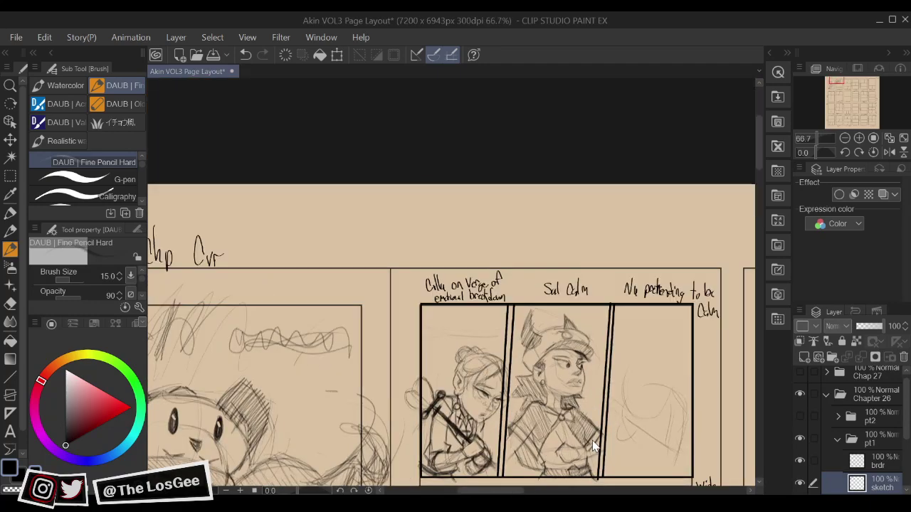
drag(588, 378, 561, 393)
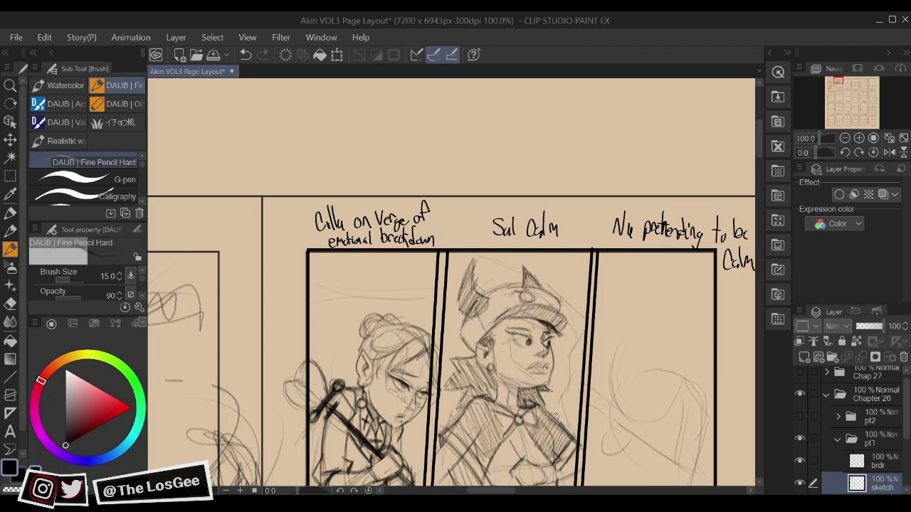
Hatch the background along the second figure's face and cap with diagonal pencil strokes
drag(552, 408, 546, 382)
mouse_move(561, 322)
mouse_down()
mouse_move(579, 339)
mouse_move(582, 330)
mouse_up()
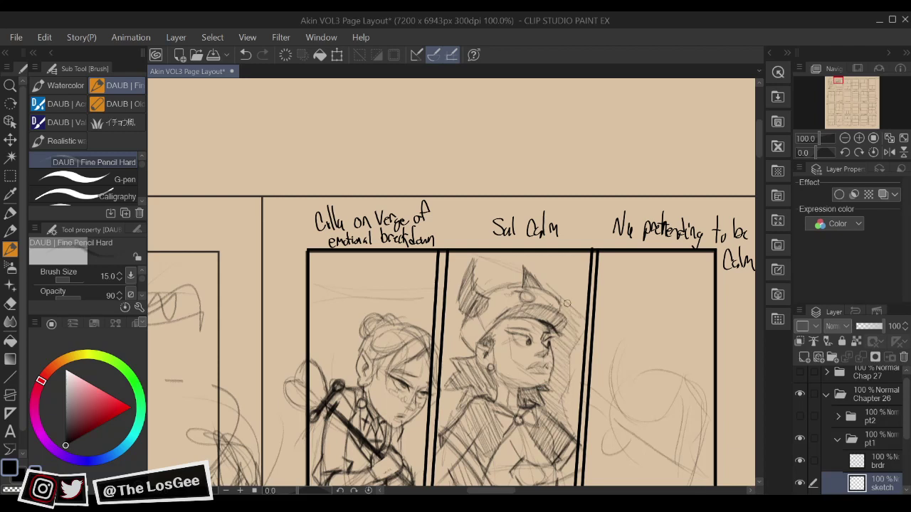
drag(569, 296, 584, 314)
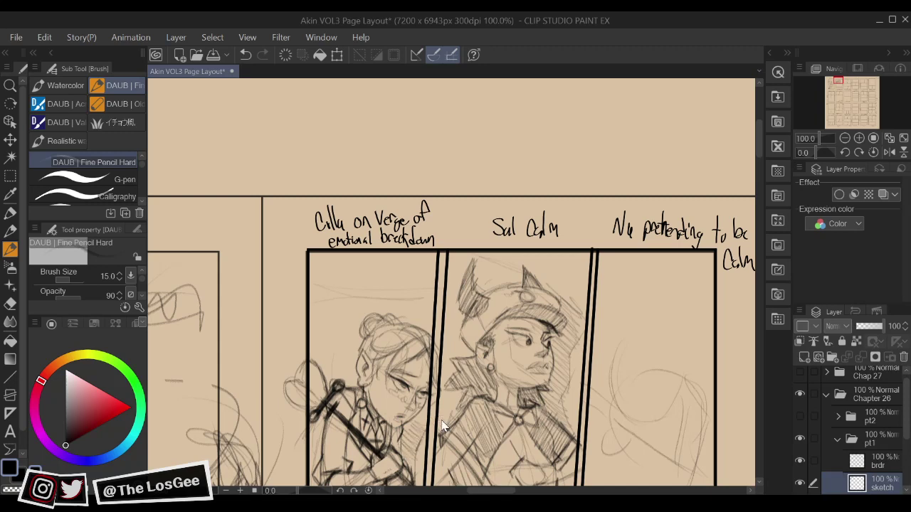
Check the first figure's face in a mirrored view and erase the stray lines around her nose
scroll(441, 421, up, 4)
drag(442, 393, 553, 388)
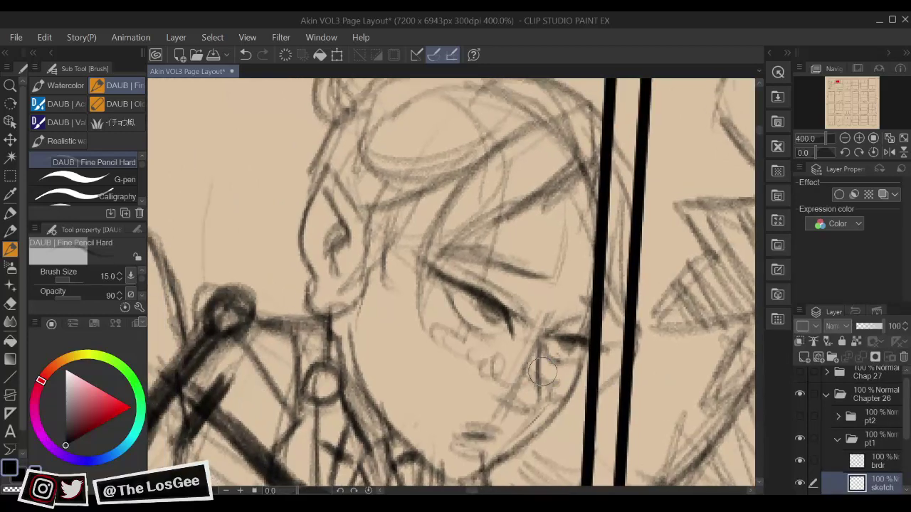
key(h)
drag(451, 381, 516, 399)
key(e)
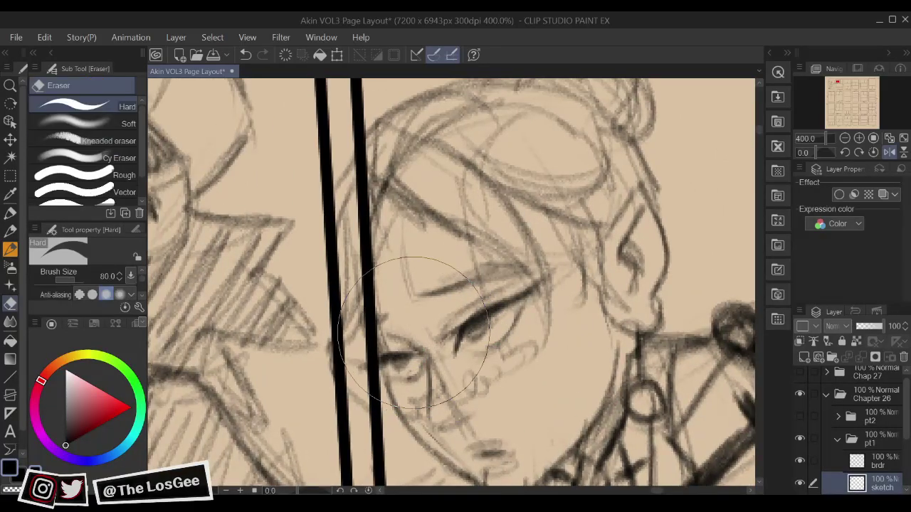
mouse_move(413, 333)
mouse_down()
mouse_move(398, 371)
mouse_move(466, 387)
mouse_move(464, 411)
mouse_move(541, 419)
mouse_move(504, 436)
mouse_move(508, 429)
mouse_move(506, 445)
mouse_move(515, 429)
mouse_up()
Redraw the first figure's nose with a shaded underside and extend the inner end of her near eyebrow in the unmirrored view
key(h)
key(b)
mouse_move(589, 387)
mouse_down()
mouse_move(578, 346)
mouse_move(263, 346)
mouse_move(531, 346)
mouse_move(546, 419)
mouse_up()
mouse_move(536, 347)
mouse_down()
mouse_move(552, 351)
mouse_move(564, 340)
mouse_move(589, 244)
mouse_move(586, 309)
mouse_move(603, 350)
mouse_up()
key(e)
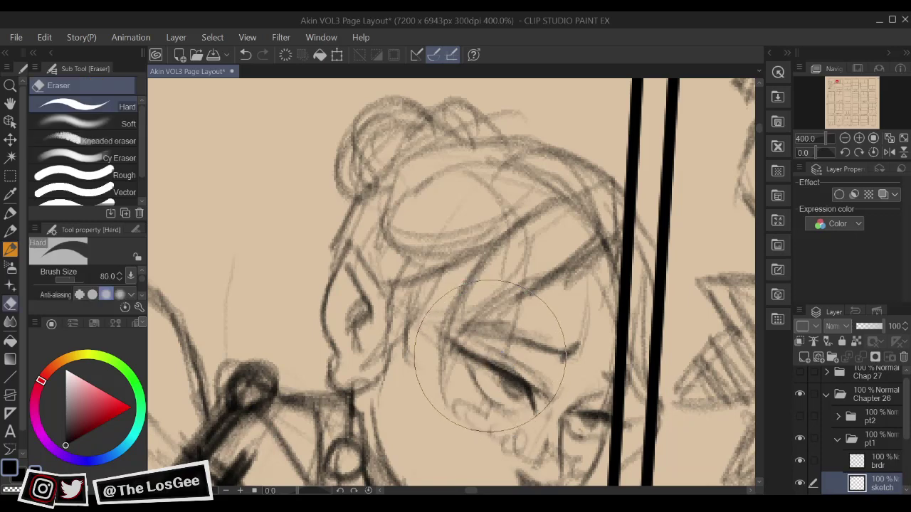
Darken the first figure's near upper eyelid and clean up the lines around her cheek and jaw
key(p)
drag(509, 363, 491, 281)
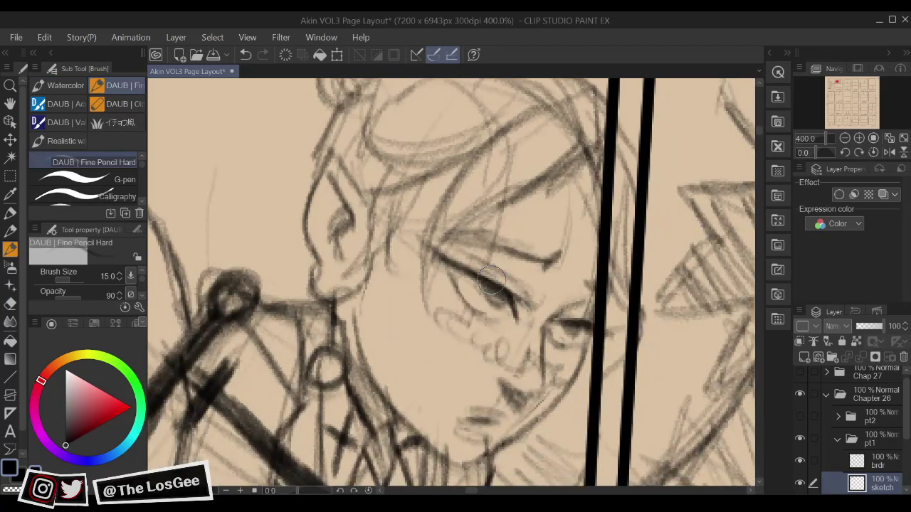
key(e)
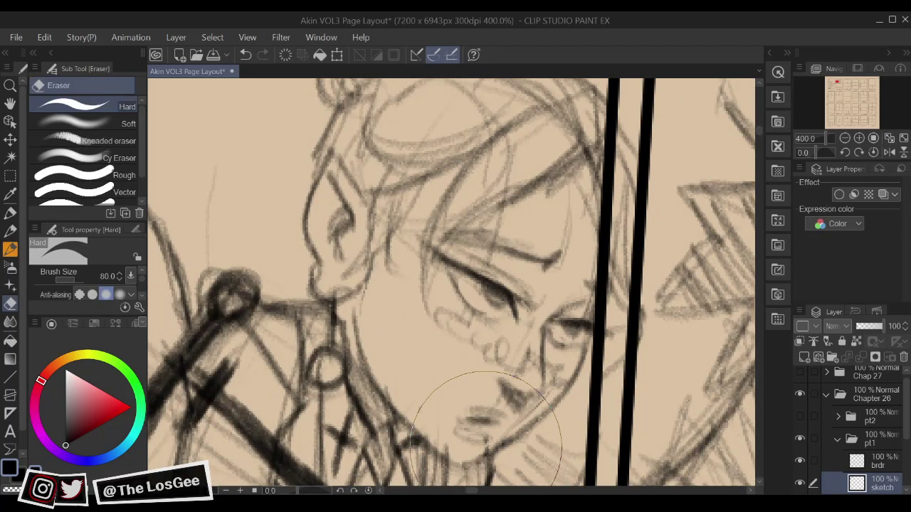
key(ctrl+minus)
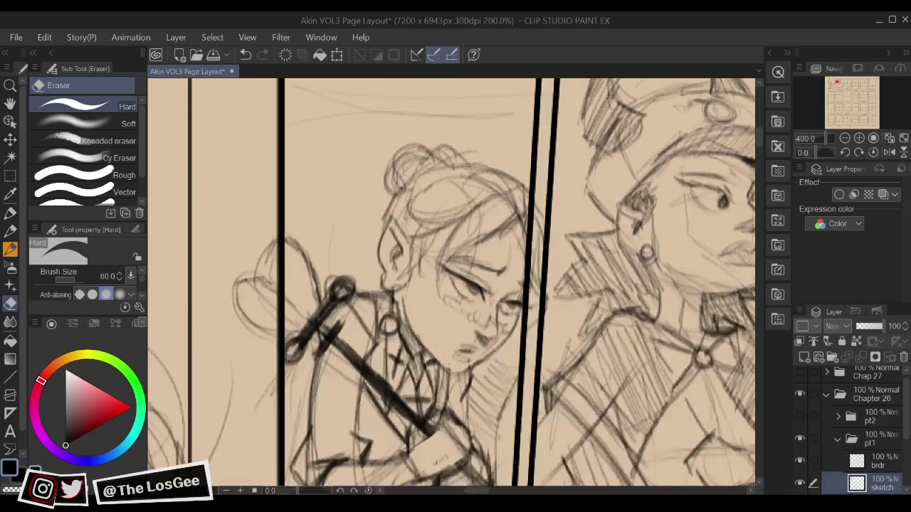
mouse_move(429, 358)
mouse_down()
mouse_move(422, 337)
mouse_move(450, 379)
mouse_up()
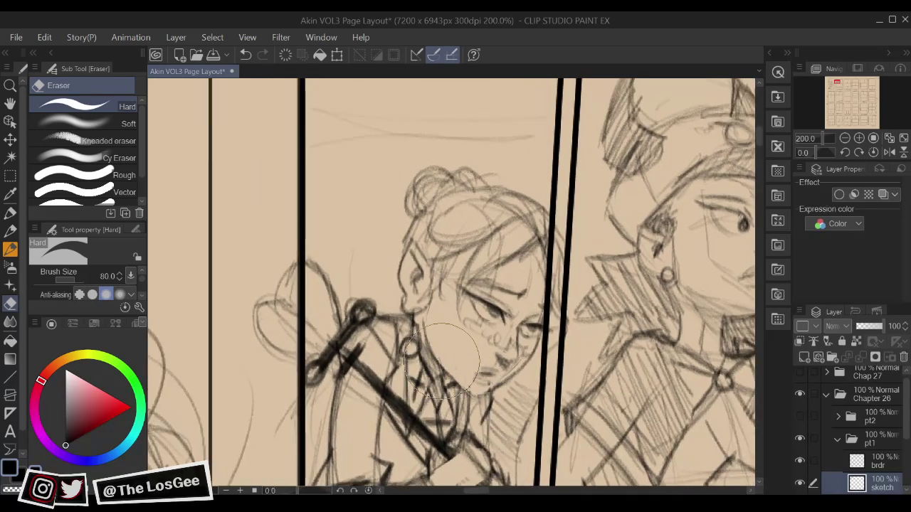
key(p)
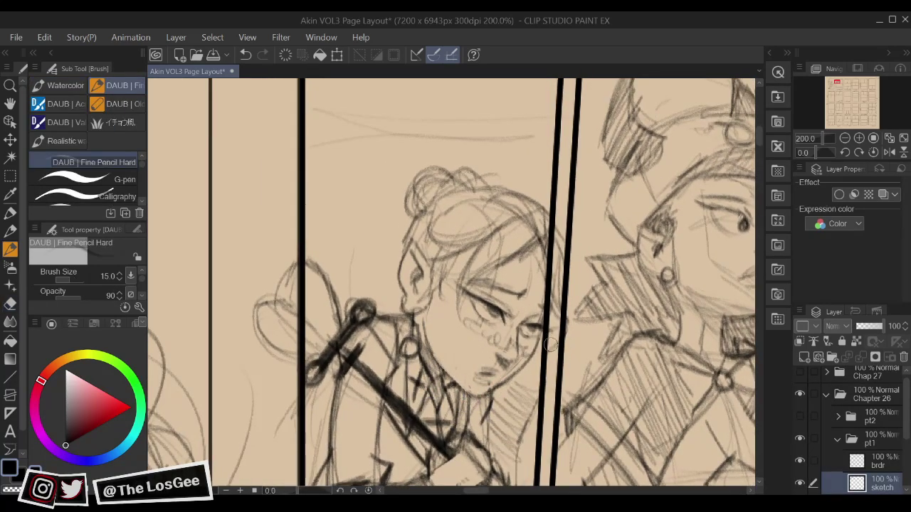
Review the top row of panels, undo the last stroke and save the page layout file
key(h)
key(h)
drag(554, 429, 533, 484)
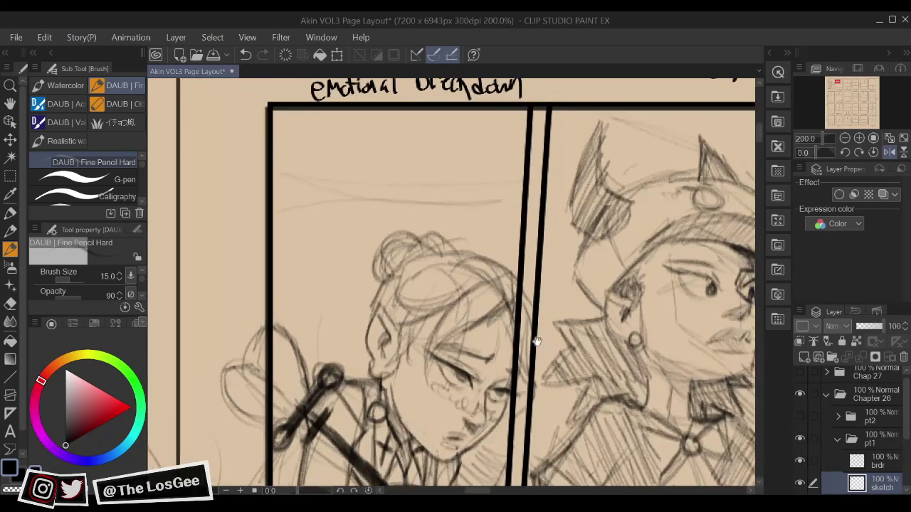
scroll(534, 484, down, 4)
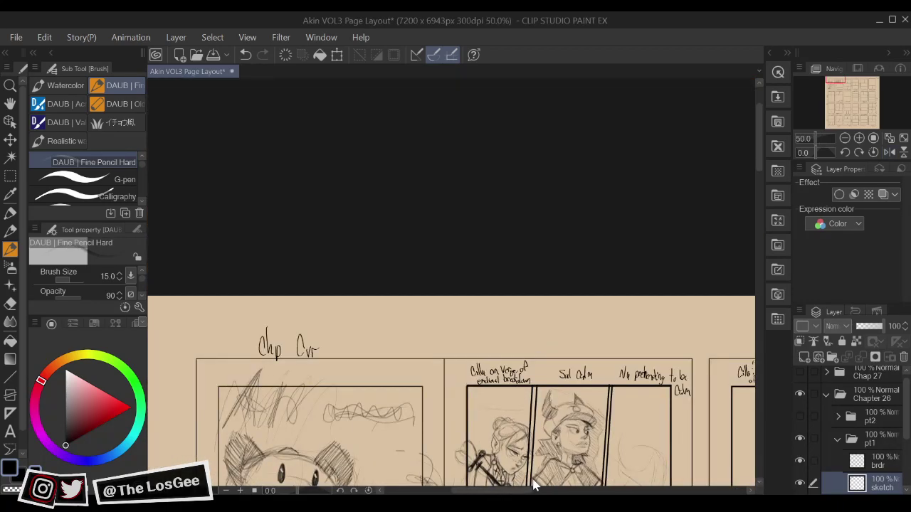
drag(655, 434, 624, 373)
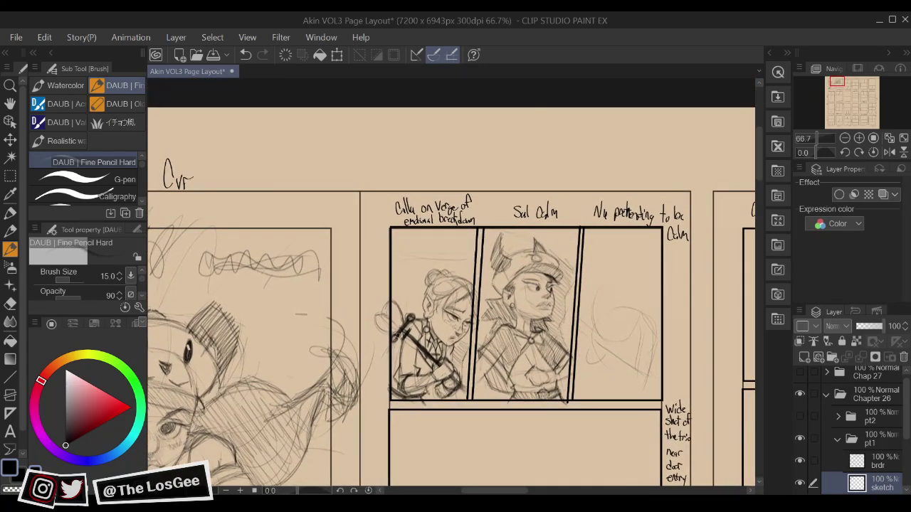
drag(384, 382, 364, 453)
mouse_move(581, 388)
mouse_down()
mouse_move(617, 371)
mouse_move(549, 433)
mouse_up()
key(ctrl+z)
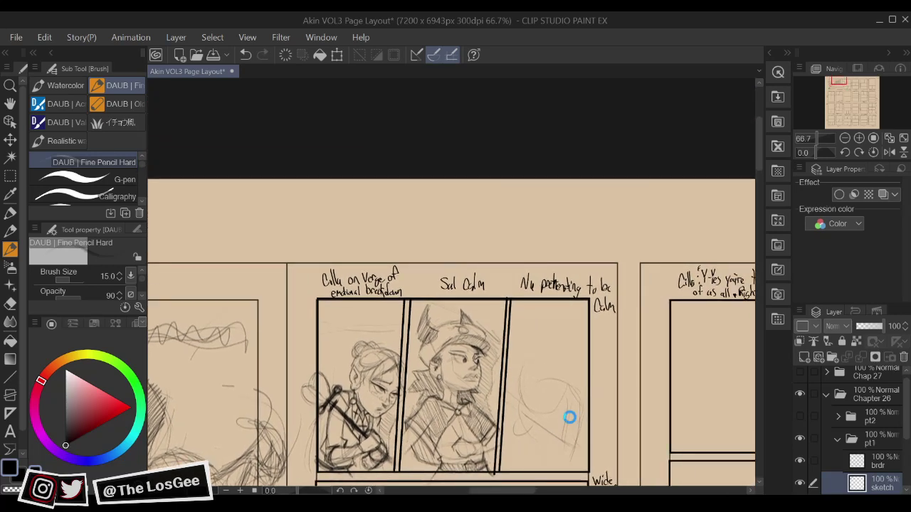
key(ctrl+s)
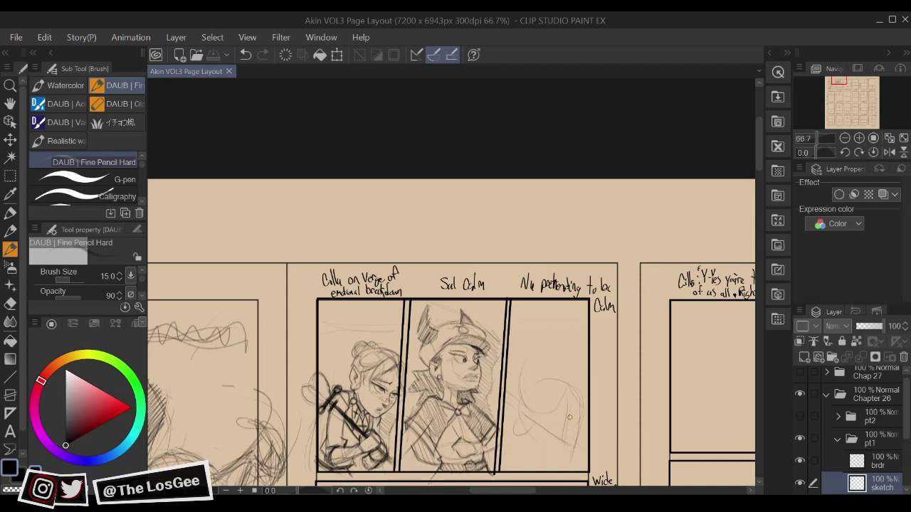
Sketch the third figure's jaw curve and the long hair falling beside her face
scroll(569, 423, up, 3)
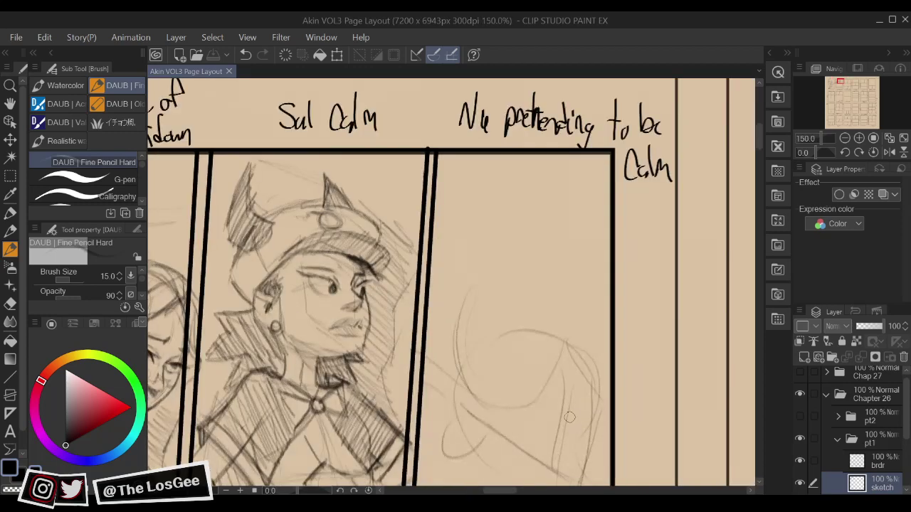
drag(478, 398, 523, 431)
mouse_move(522, 432)
mouse_down()
mouse_move(552, 405)
mouse_move(566, 356)
mouse_move(559, 330)
mouse_move(598, 374)
mouse_move(605, 402)
mouse_move(594, 448)
mouse_move(568, 469)
mouse_move(608, 401)
mouse_up()
drag(484, 355, 553, 405)
drag(528, 385, 598, 439)
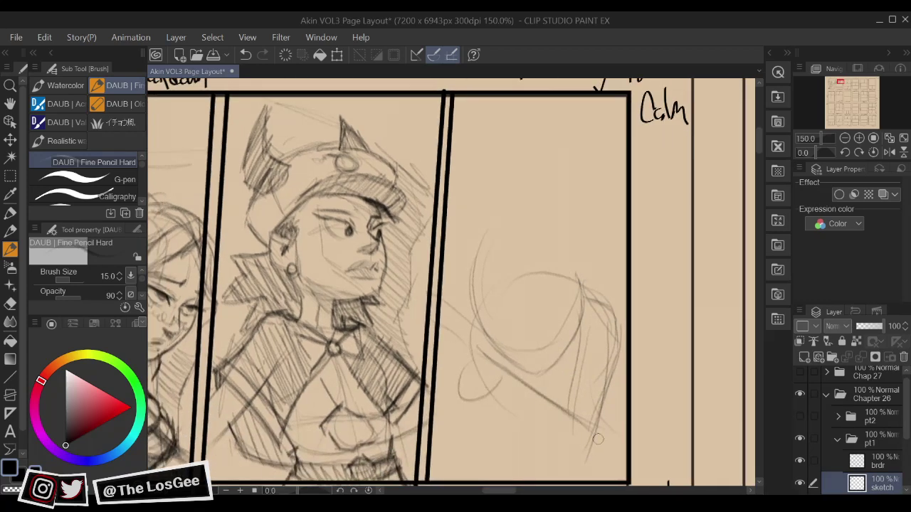
Draw the lower edge of the diagonal shape below the third figure's head and rough in the hand beside it
drag(492, 388, 569, 460)
drag(512, 407, 583, 466)
mouse_move(448, 349)
mouse_down()
mouse_move(458, 371)
mouse_move(460, 347)
mouse_up()
mouse_move(467, 400)
mouse_down()
mouse_move(492, 395)
mouse_move(470, 407)
mouse_move(461, 378)
mouse_move(479, 395)
mouse_move(459, 379)
mouse_move(471, 403)
mouse_move(459, 384)
mouse_move(460, 402)
mouse_move(484, 415)
mouse_up()
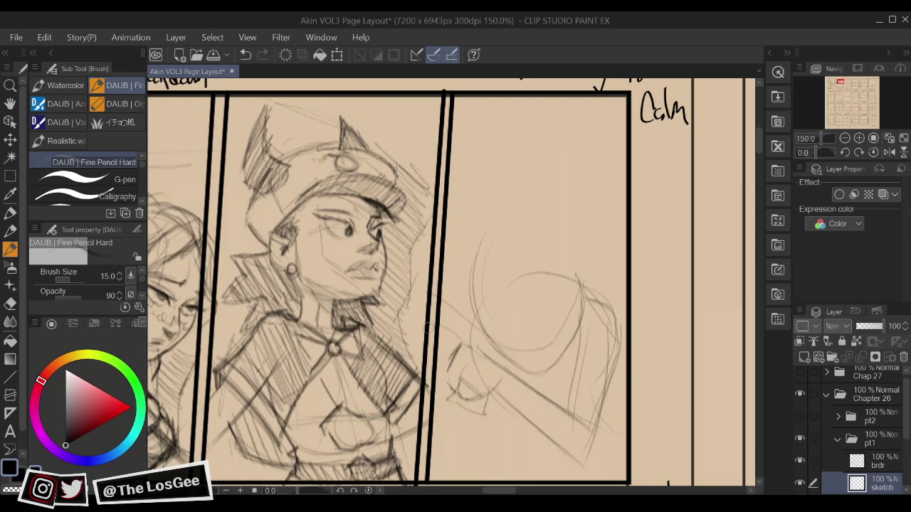
Extend the diagonal shape beneath the third figure's face to the panel's divider and darken its upper edge and end line
drag(429, 327, 458, 348)
drag(418, 319, 453, 343)
drag(442, 286, 506, 346)
drag(508, 346, 497, 383)
drag(578, 340, 542, 391)
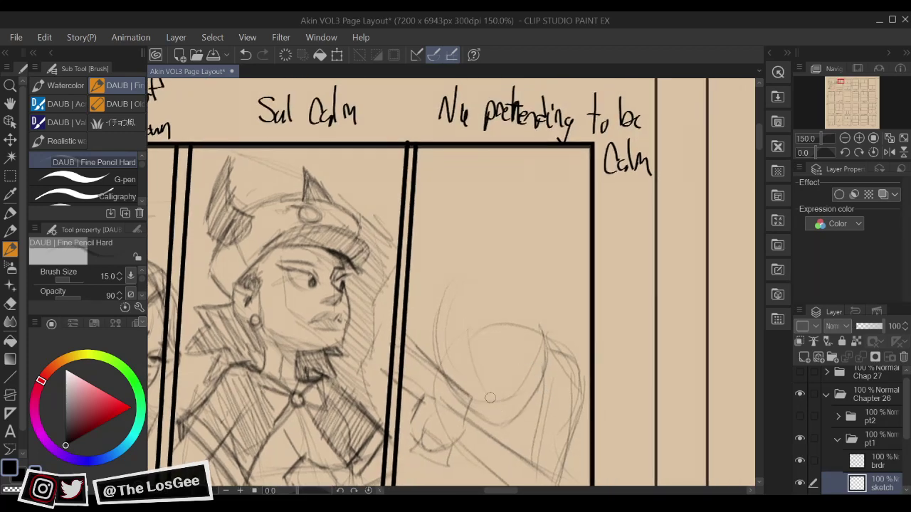
Sketch the third figure's curved face centre line, a mouth mark and one eye with its lid and pupil
drag(473, 353, 495, 406)
scroll(515, 440, up, 2)
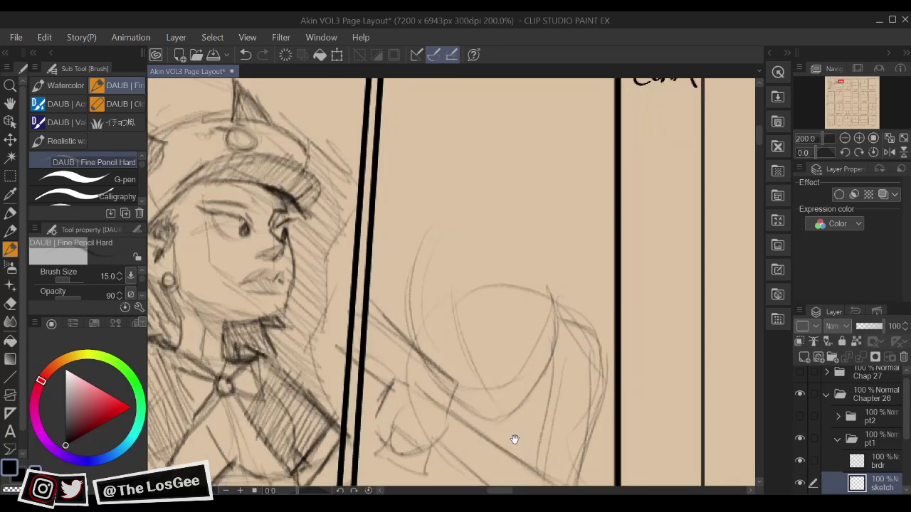
drag(491, 400, 509, 400)
drag(563, 339, 575, 354)
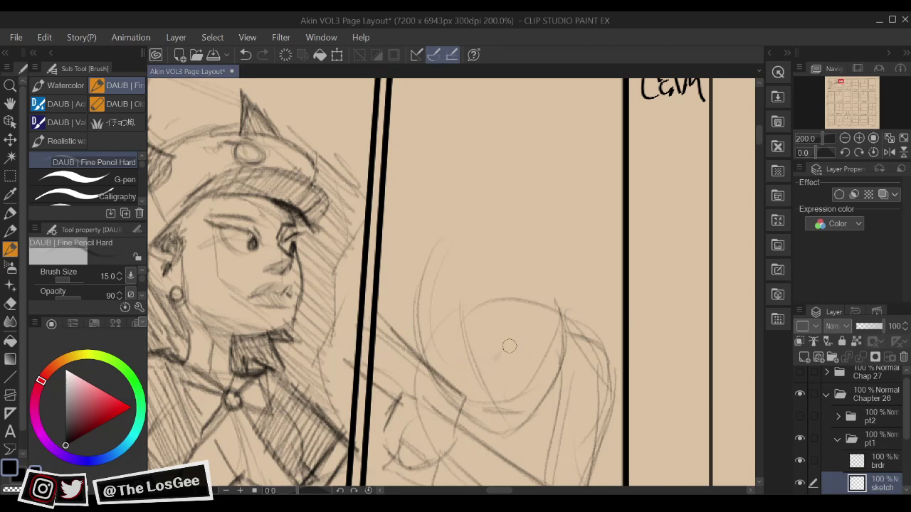
scroll(603, 347, down, 3)
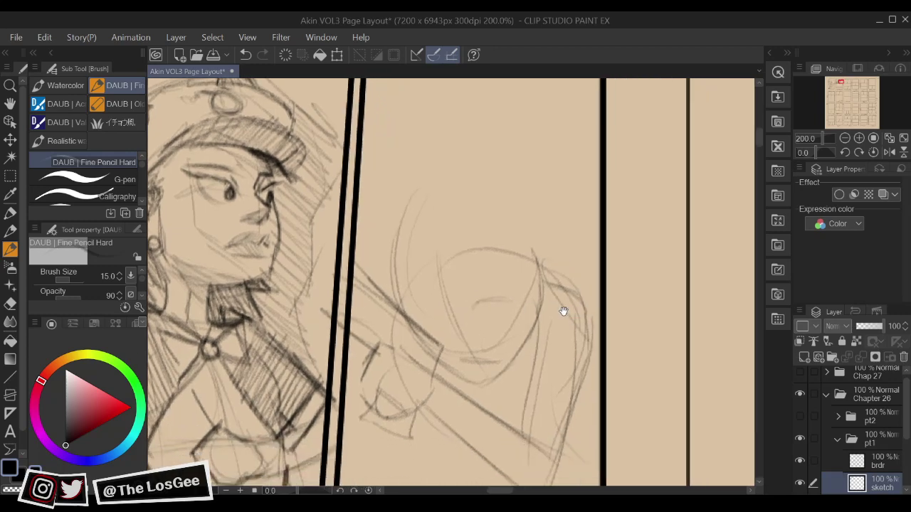
mouse_move(479, 305)
mouse_down()
mouse_move(513, 299)
mouse_move(493, 310)
mouse_move(508, 322)
mouse_up()
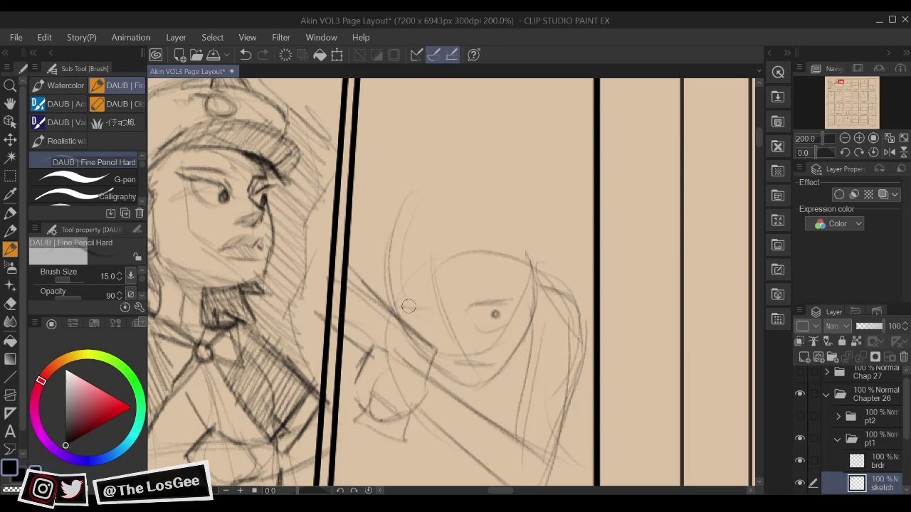
Sketch the third figure's second eye and the side of her nose, with a darker upper lid line
drag(438, 319, 438, 327)
drag(449, 334, 466, 352)
drag(415, 337, 458, 351)
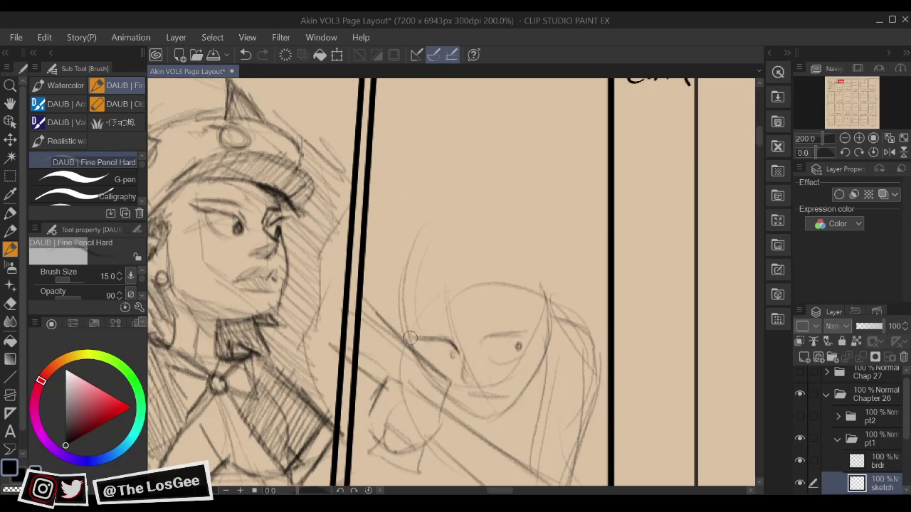
Lighten the third figure's rough eye lines and redraw both upper eyelids with firmer strokes
key(e)
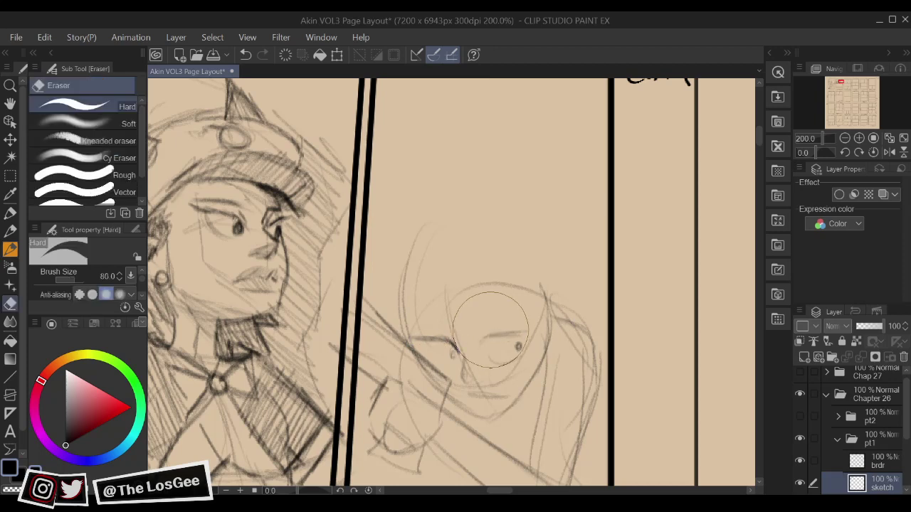
key(b)
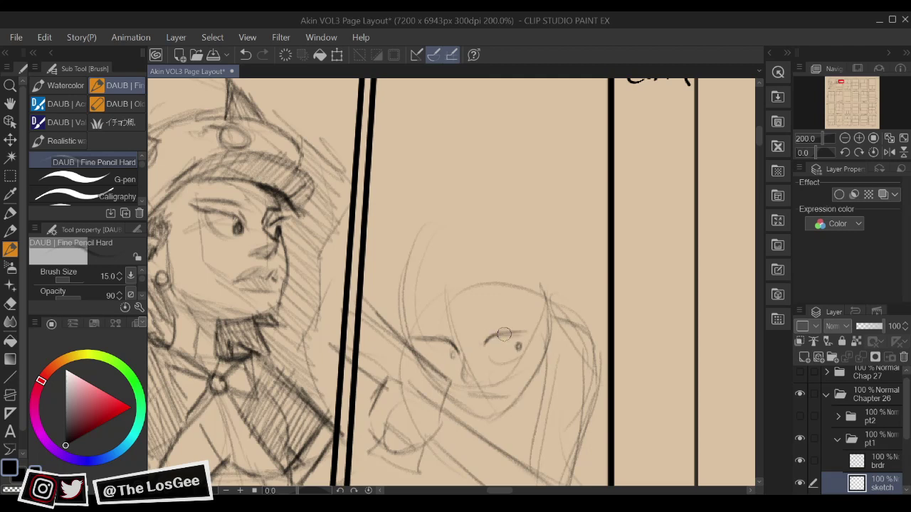
key(e)
key(b)
mouse_move(499, 340)
mouse_down()
mouse_move(541, 332)
mouse_move(483, 336)
mouse_move(527, 326)
mouse_up()
mouse_move(415, 333)
mouse_down()
mouse_move(450, 330)
mouse_move(426, 358)
mouse_move(456, 356)
mouse_up()
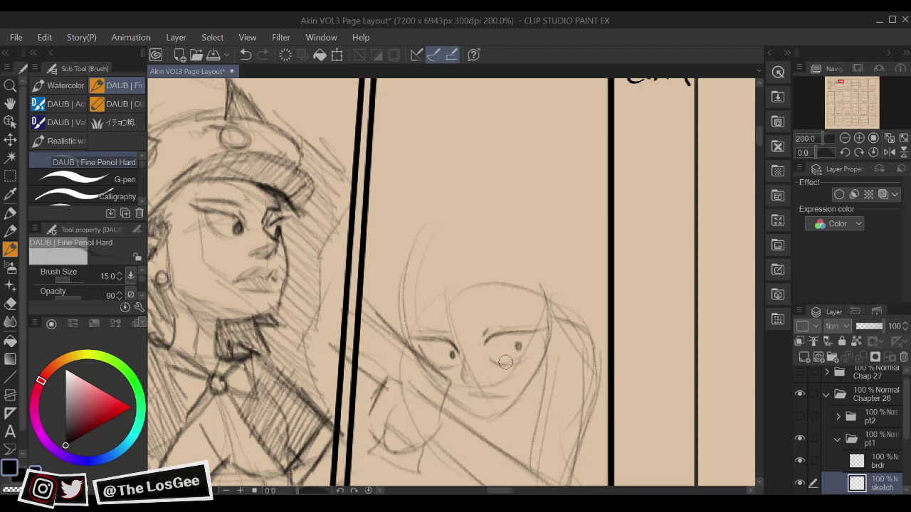
Add eyelid detail to the third figure and draw thick, inward-slanting eyebrows, redoing the one nearest the panel divider
drag(486, 316, 487, 356)
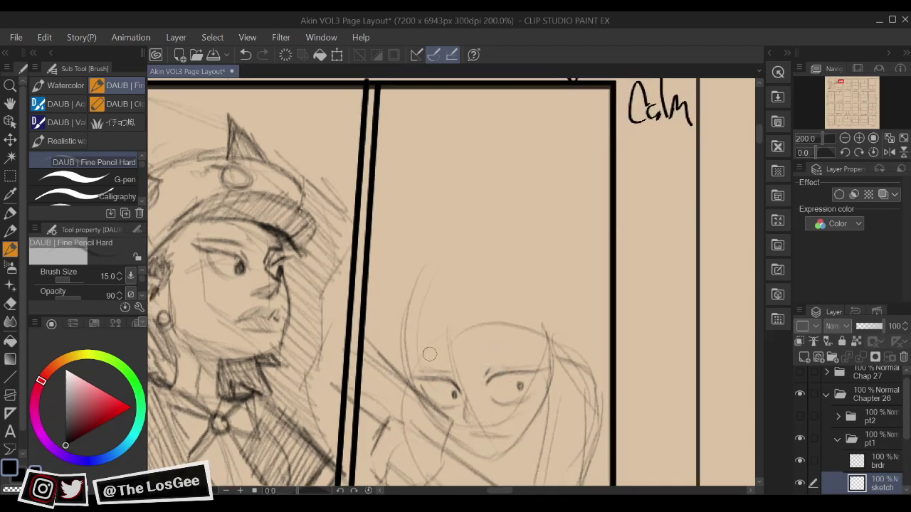
drag(409, 350, 450, 356)
mouse_move(530, 348)
mouse_down()
mouse_move(491, 336)
mouse_move(475, 352)
mouse_move(502, 335)
mouse_move(534, 336)
mouse_up()
mouse_move(411, 342)
mouse_down()
mouse_move(441, 353)
mouse_move(396, 349)
mouse_up()
drag(470, 307, 471, 271)
mouse_move(420, 318)
mouse_down()
mouse_move(446, 313)
mouse_move(435, 321)
mouse_move(445, 323)
mouse_up()
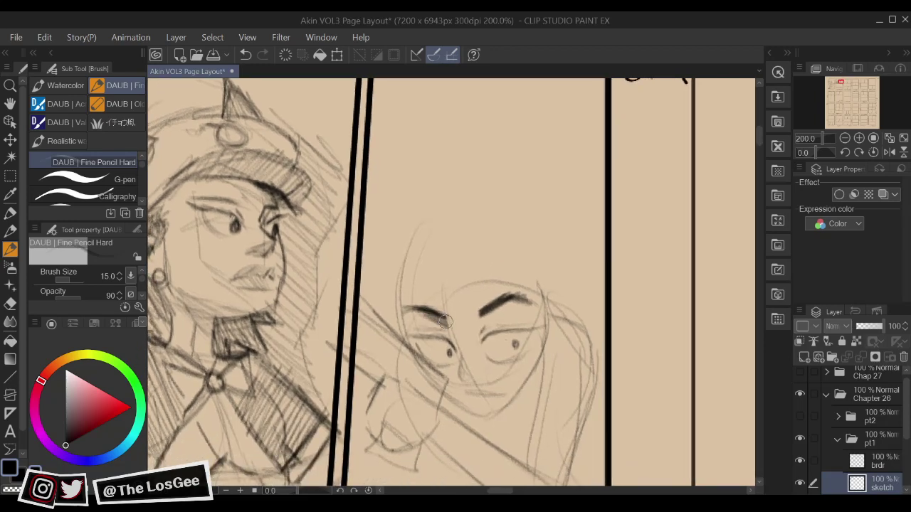
key(ctrl+z)
drag(404, 309, 451, 324)
mouse_move(493, 305)
mouse_down()
mouse_move(483, 318)
mouse_move(507, 308)
mouse_up()
Define the third figure's nose, erase the rough mouth lines and draw a short, small mouth
key(space)
mouse_move(473, 386)
mouse_down()
mouse_move(462, 347)
mouse_move(466, 363)
mouse_up()
key(e)
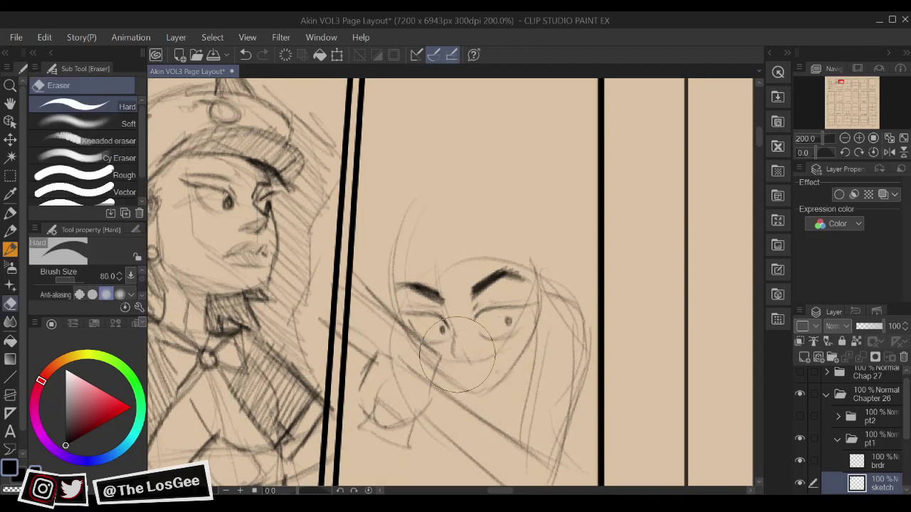
key(p)
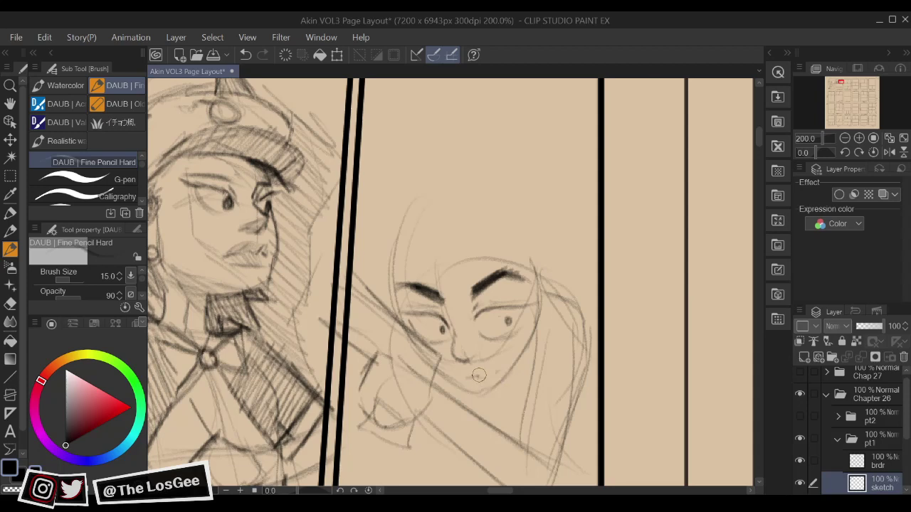
key(e)
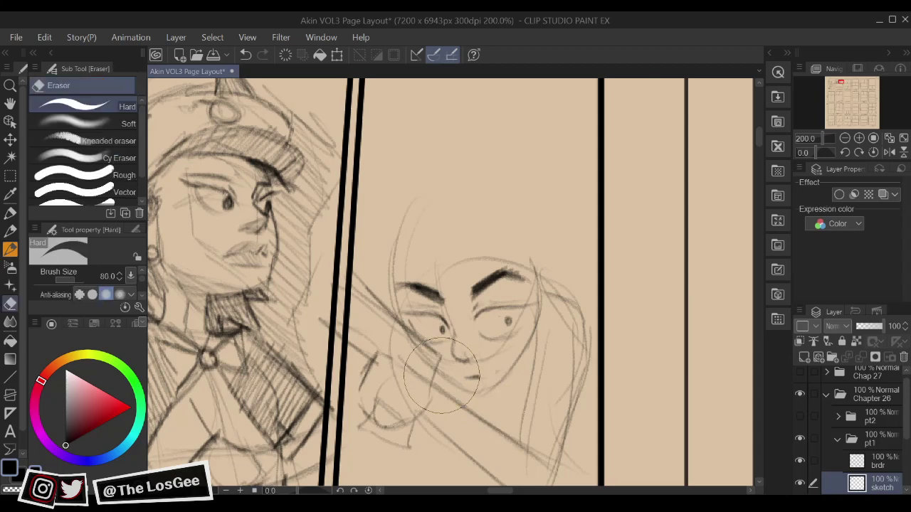
key(b)
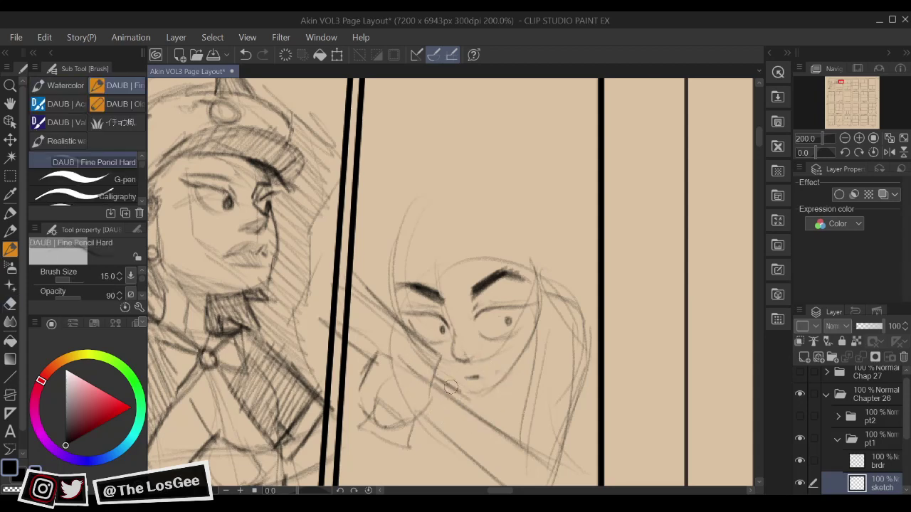
Erase the third figure's rough cheek line with the canvas mirrored and redraw the cheek and jaw contour down to the chin
drag(461, 394, 506, 385)
key(h)
drag(496, 351, 534, 385)
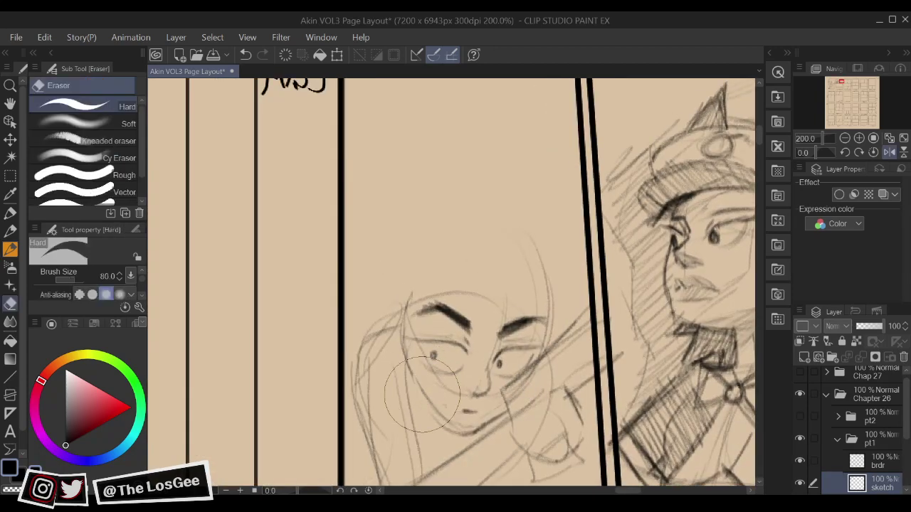
drag(402, 334, 406, 368)
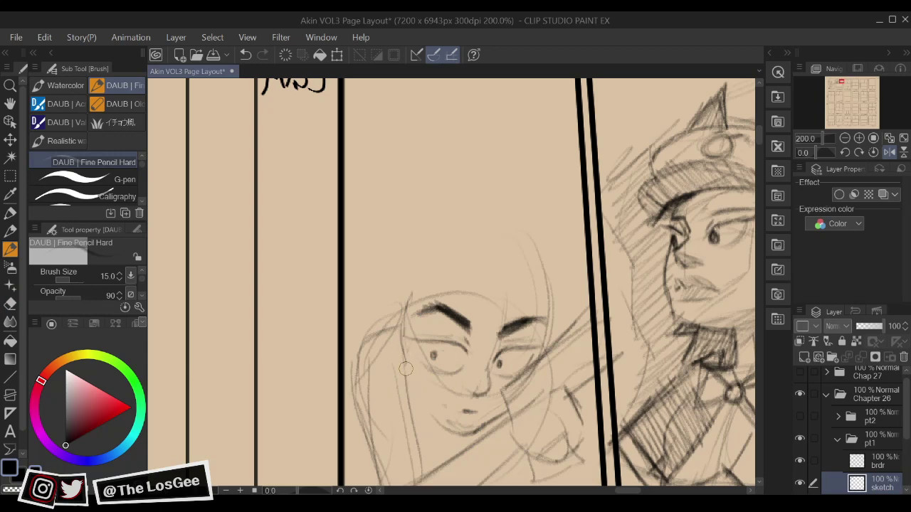
drag(401, 335, 437, 418)
drag(414, 387, 462, 433)
key(h)
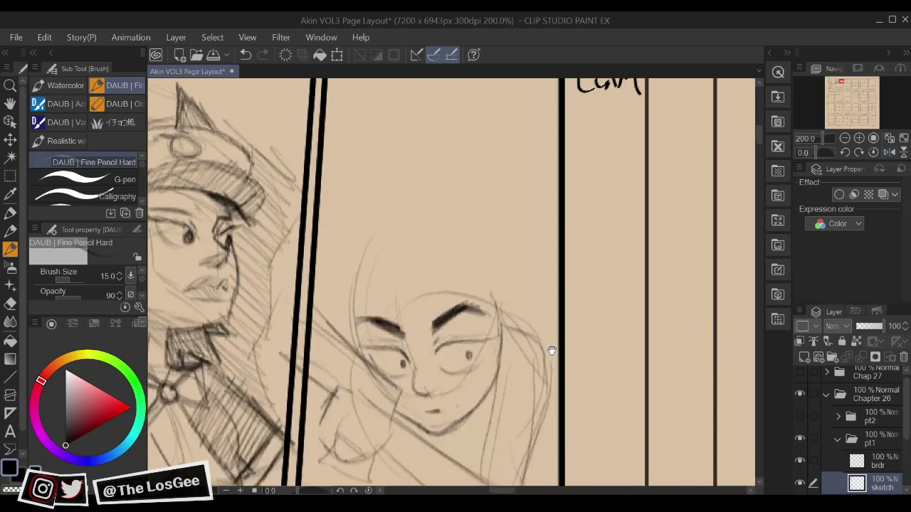
Firm up both sides of the third figure's head with darker lines along the forehead, temple and cheek
mouse_move(544, 347)
mouse_down()
mouse_move(582, 351)
mouse_move(545, 370)
mouse_up()
drag(357, 336, 367, 386)
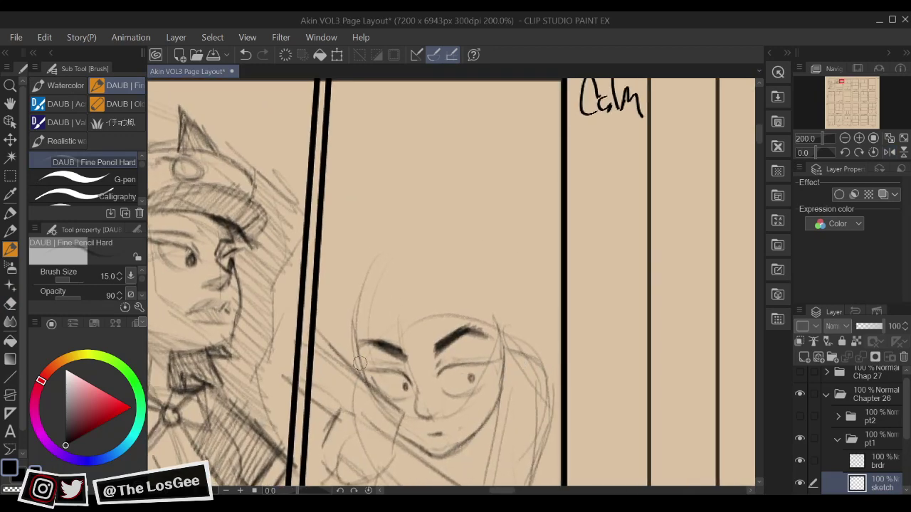
drag(365, 290, 360, 365)
drag(526, 306, 522, 311)
mouse_move(493, 335)
mouse_down()
mouse_move(499, 396)
mouse_move(500, 385)
mouse_up()
drag(499, 312, 498, 385)
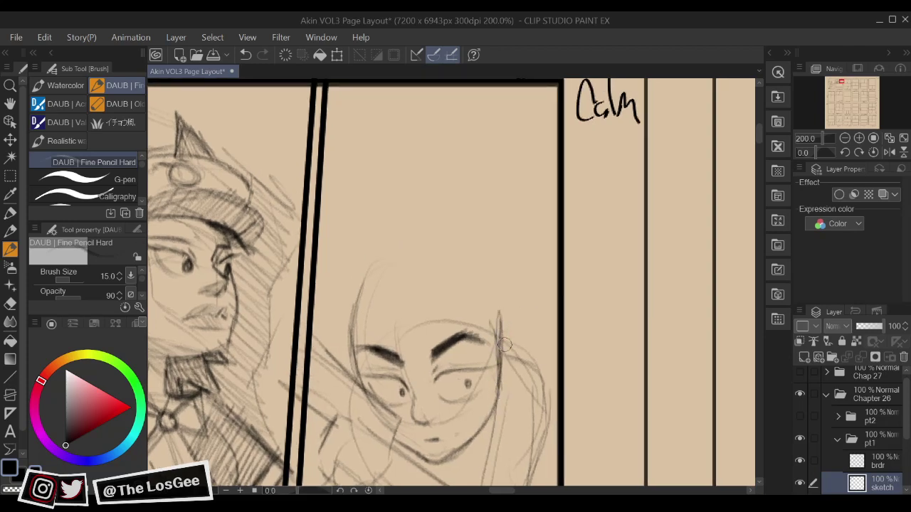
Draw the third figure's pointed ear with inner detail, cleaning up its tip and lower edge in mirrored view
mouse_move(501, 344)
mouse_down()
mouse_move(525, 323)
mouse_move(509, 386)
mouse_move(539, 365)
mouse_up()
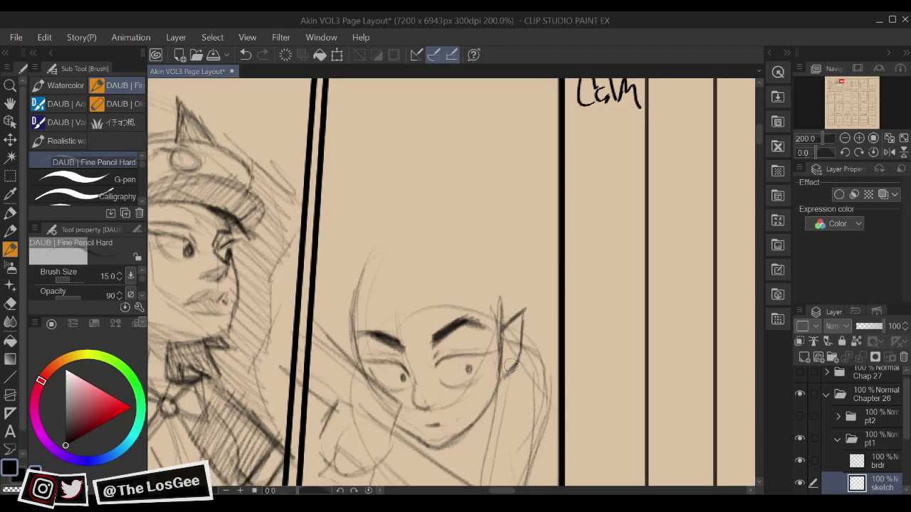
key(h)
key(e)
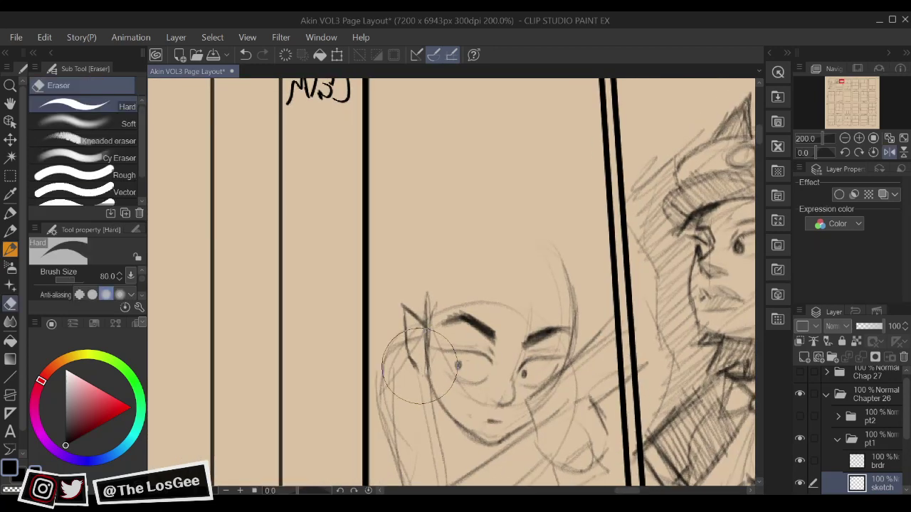
key(b)
drag(412, 361, 419, 371)
key(e)
mouse_move(404, 309)
mouse_down()
mouse_move(407, 303)
mouse_move(405, 318)
mouse_up()
key(b)
key(h)
mouse_move(472, 330)
mouse_down()
mouse_move(514, 315)
mouse_move(525, 324)
mouse_move(515, 371)
mouse_up()
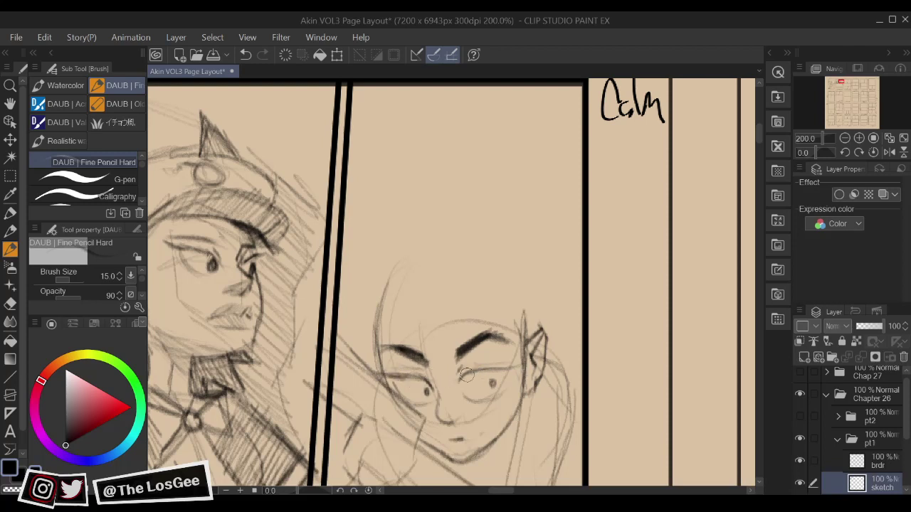
Strengthen the third figure's upper eyelid nearest the ear and build up her mouth into fuller, shaded lips
mouse_move(466, 375)
mouse_down()
mouse_move(460, 388)
mouse_move(473, 372)
mouse_move(512, 365)
mouse_up()
drag(457, 375, 451, 360)
mouse_move(443, 426)
mouse_down()
mouse_move(470, 429)
mouse_move(461, 418)
mouse_move(434, 422)
mouse_move(444, 430)
mouse_up()
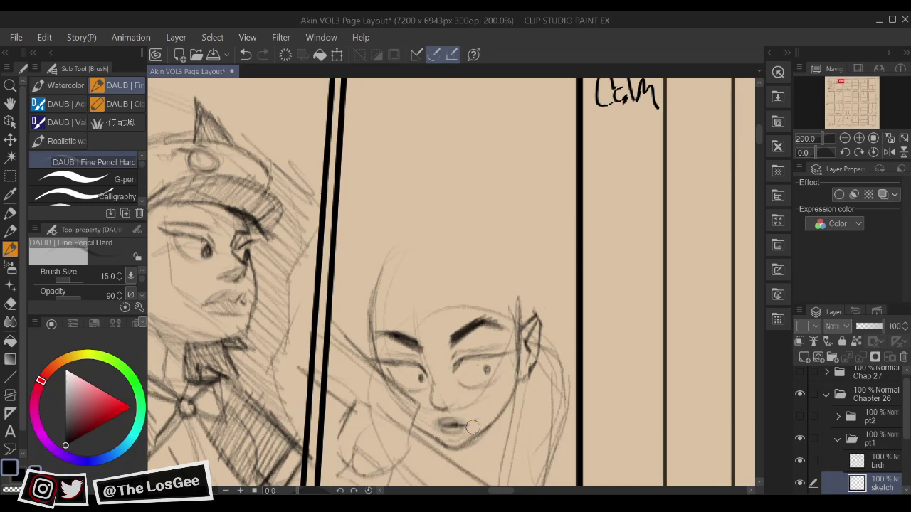
Sketch loose curved lines hanging below the third figure's raised hand, beside the panel divider
scroll(473, 427, down, 3)
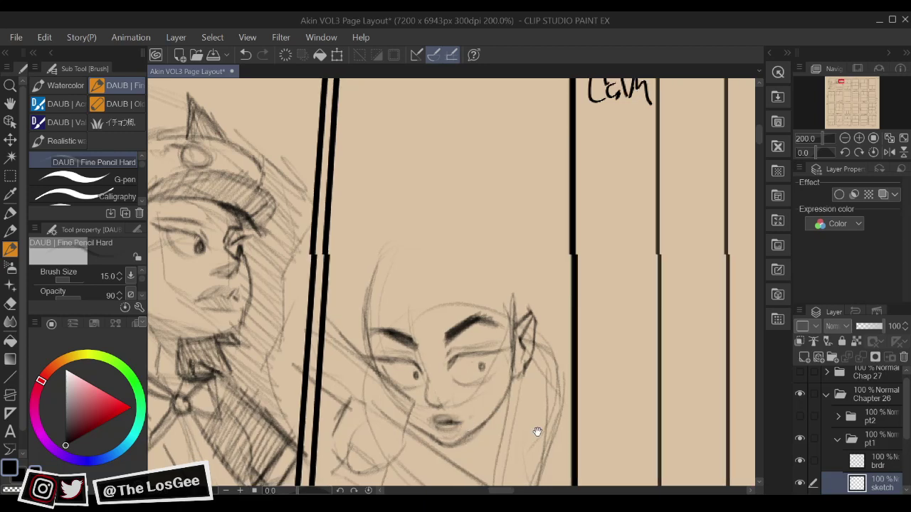
scroll(550, 409, down, 1)
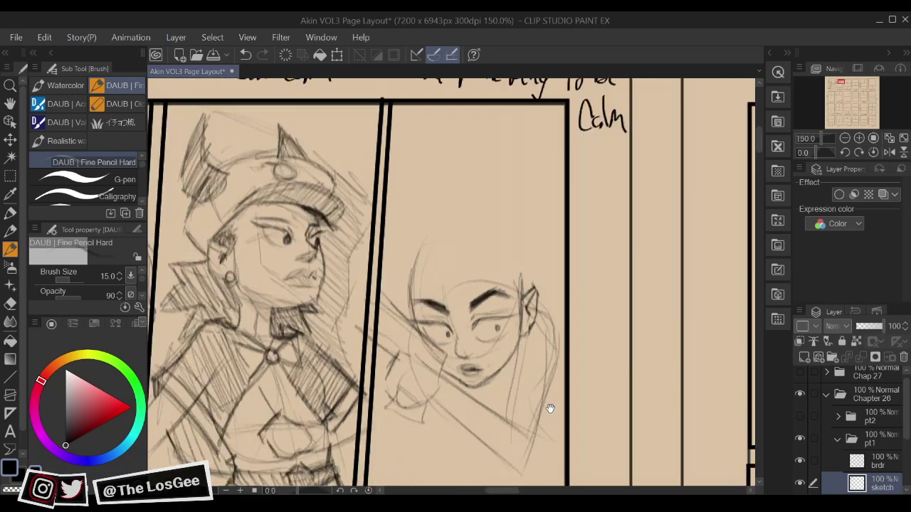
drag(551, 408, 582, 350)
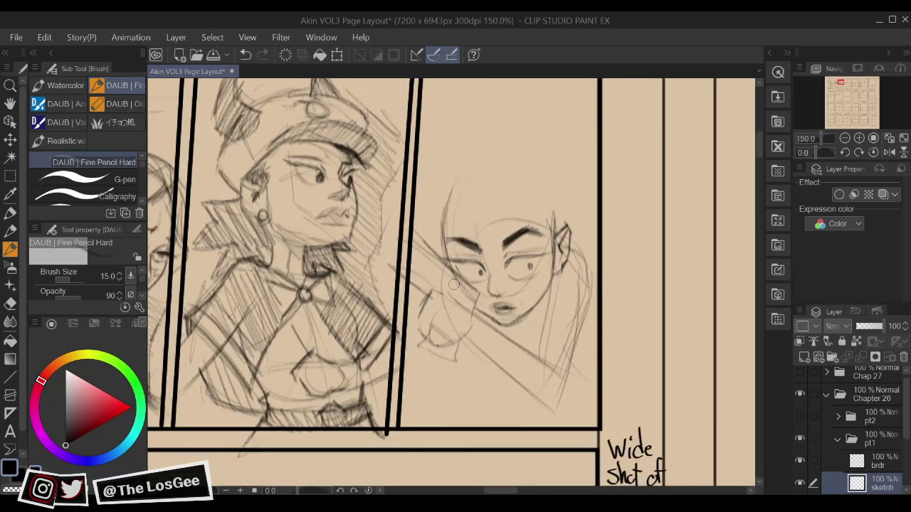
drag(582, 371, 575, 360)
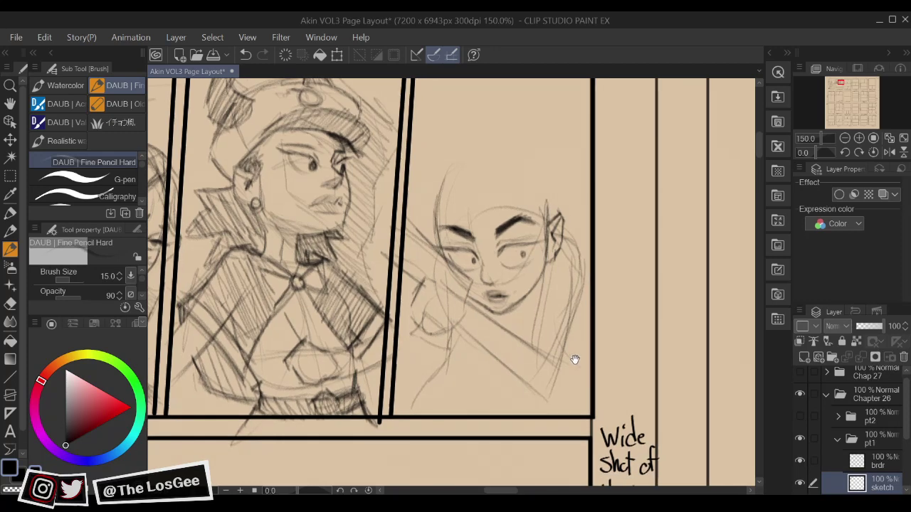
drag(558, 303, 560, 308)
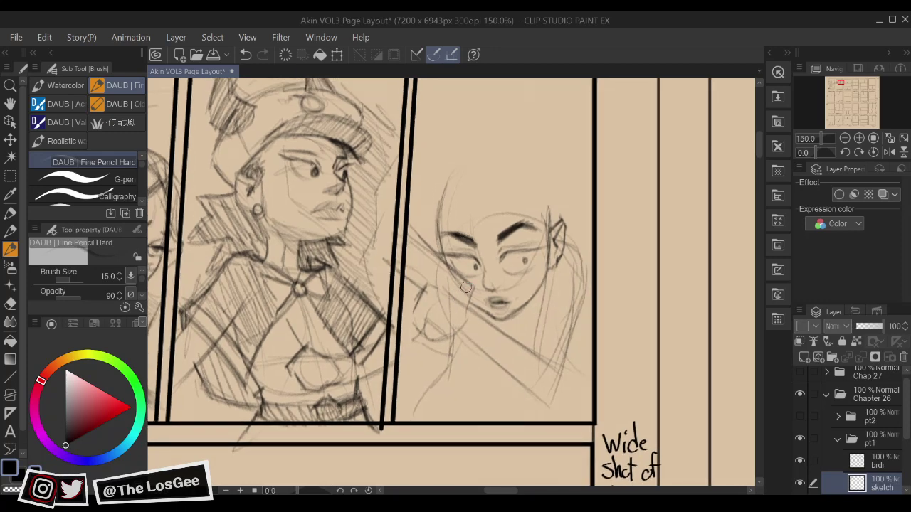
mouse_move(418, 356)
mouse_down()
mouse_move(409, 382)
mouse_move(442, 389)
mouse_up()
mouse_move(454, 331)
mouse_down()
mouse_move(458, 375)
mouse_move(422, 426)
mouse_up()
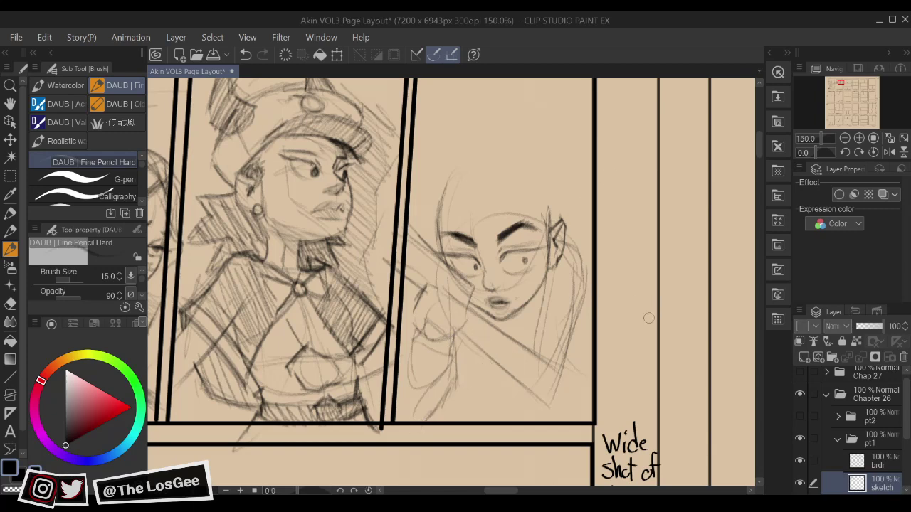
Sketch long lines from below the third figure's ear down to the panel's lower border
mouse_move(567, 257)
mouse_down()
mouse_move(576, 274)
mouse_move(556, 384)
mouse_up()
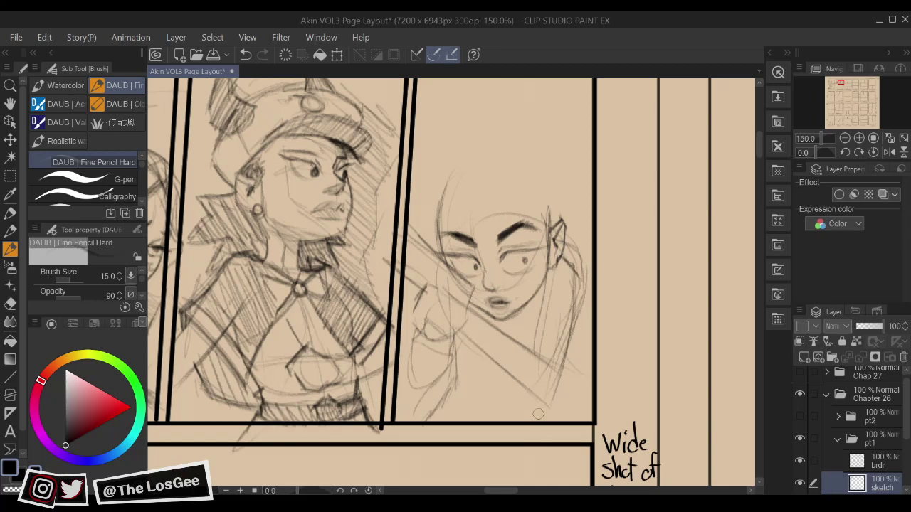
drag(556, 343, 533, 430)
drag(539, 396, 539, 431)
drag(607, 343, 597, 387)
drag(574, 325, 567, 380)
drag(545, 313, 546, 318)
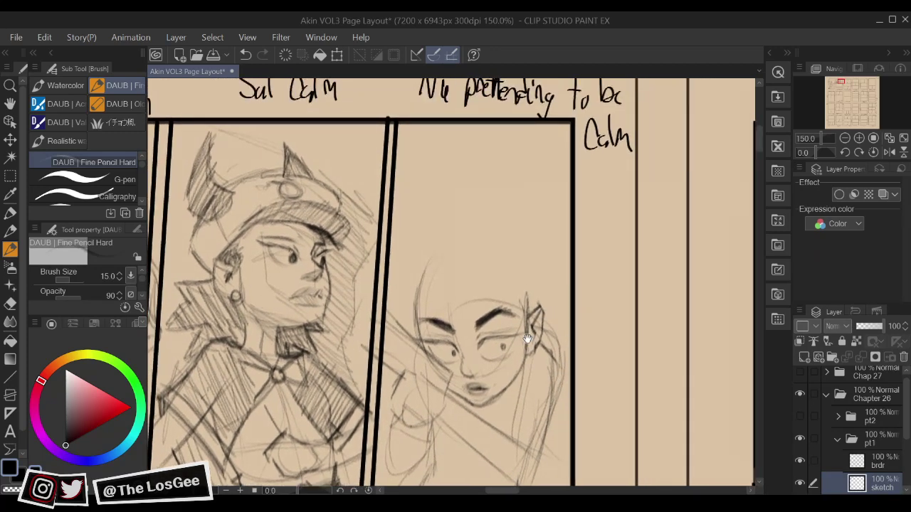
Review the three top-row panel sketches at page scale and up close, comparing the figures with their handwritten captions
scroll(527, 339, down, 5)
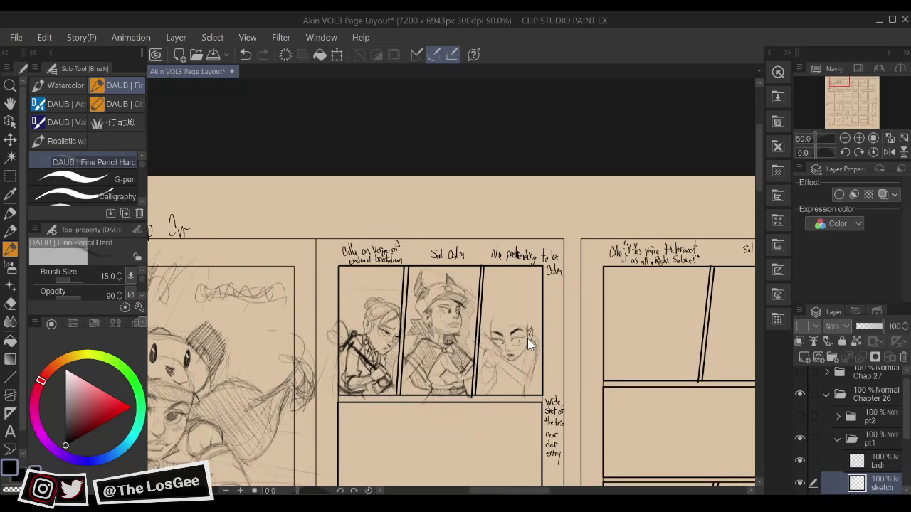
scroll(527, 339, down, 1)
scroll(527, 338, up, 1)
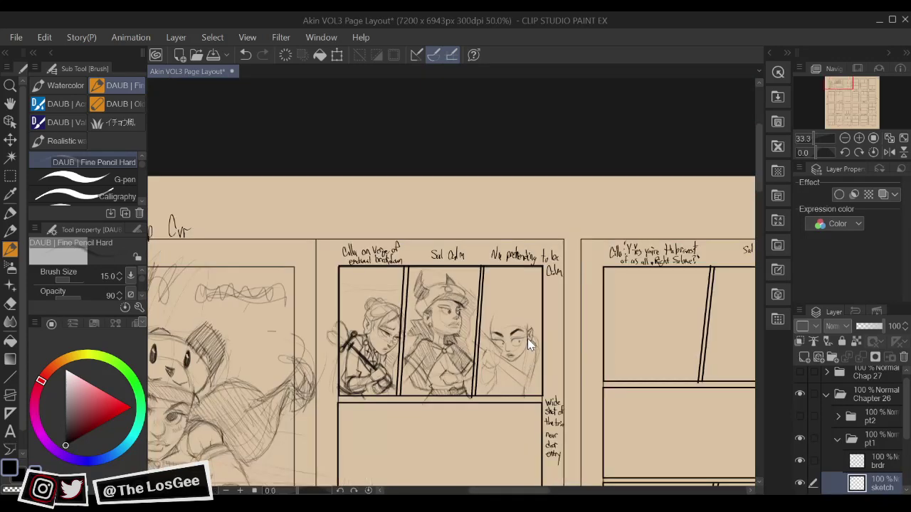
drag(555, 420, 578, 344)
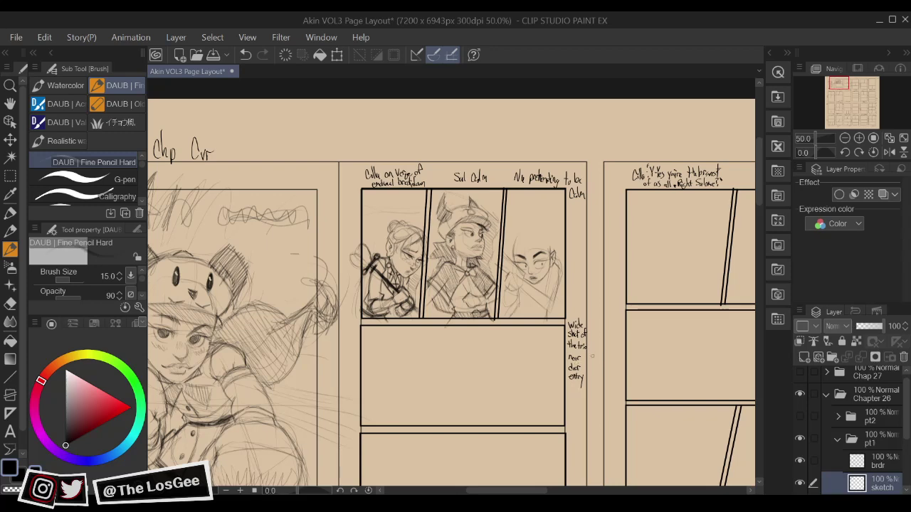
drag(551, 350, 575, 407)
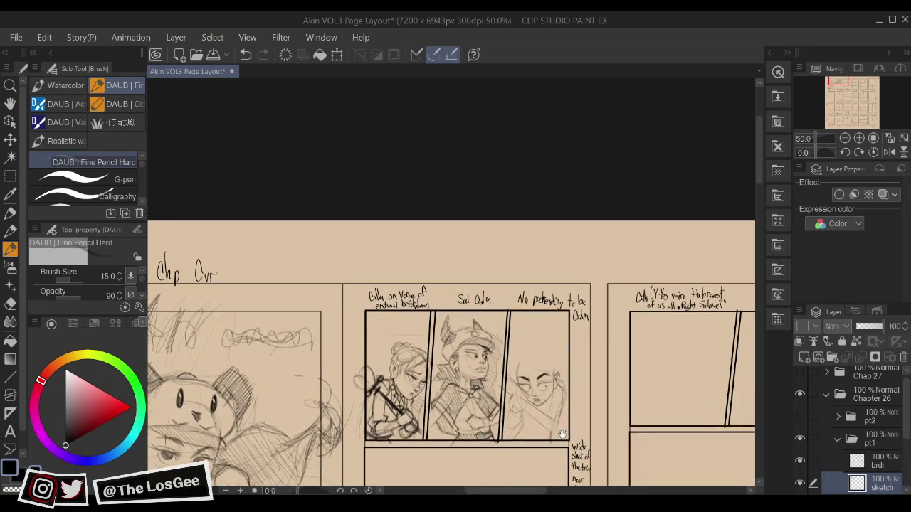
scroll(549, 465, up, 2)
scroll(550, 466, up, 1)
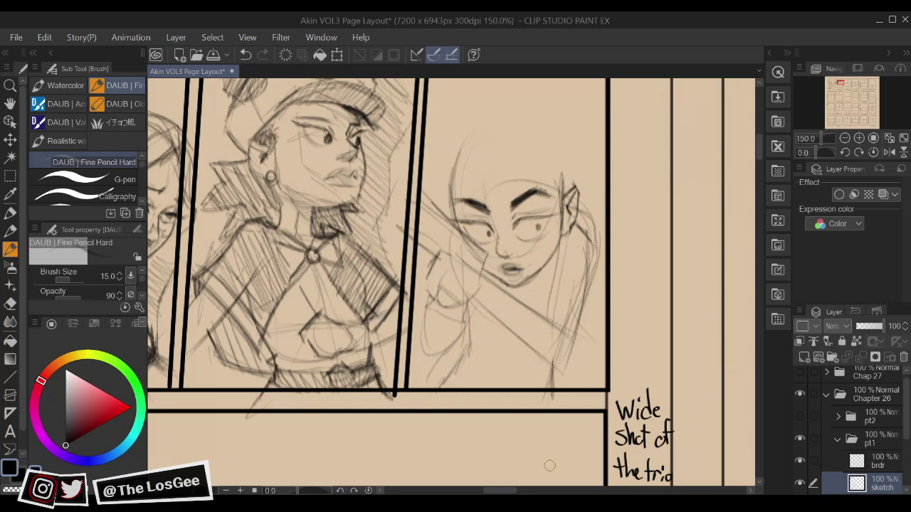
drag(459, 359, 605, 442)
mouse_move(322, 289)
mouse_down()
mouse_move(494, 374)
mouse_move(495, 388)
mouse_up()
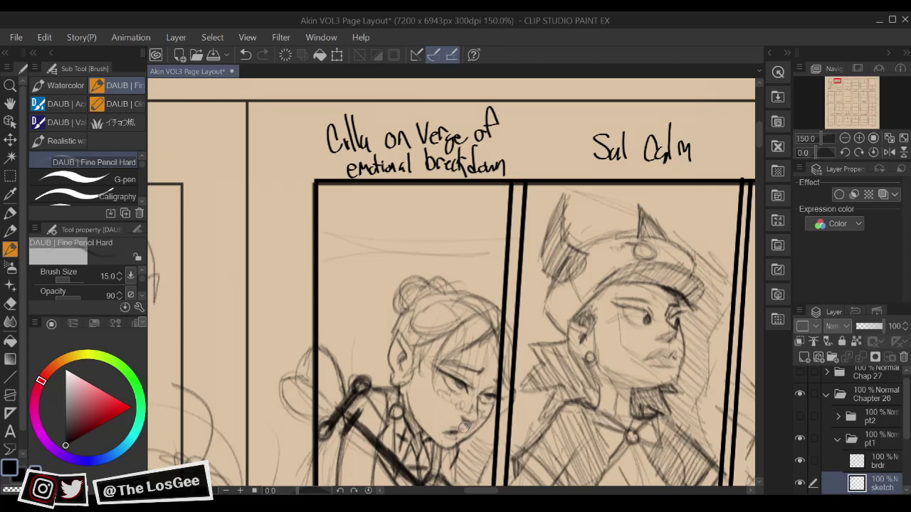
scroll(467, 422, down, 1)
scroll(467, 422, right, 5)
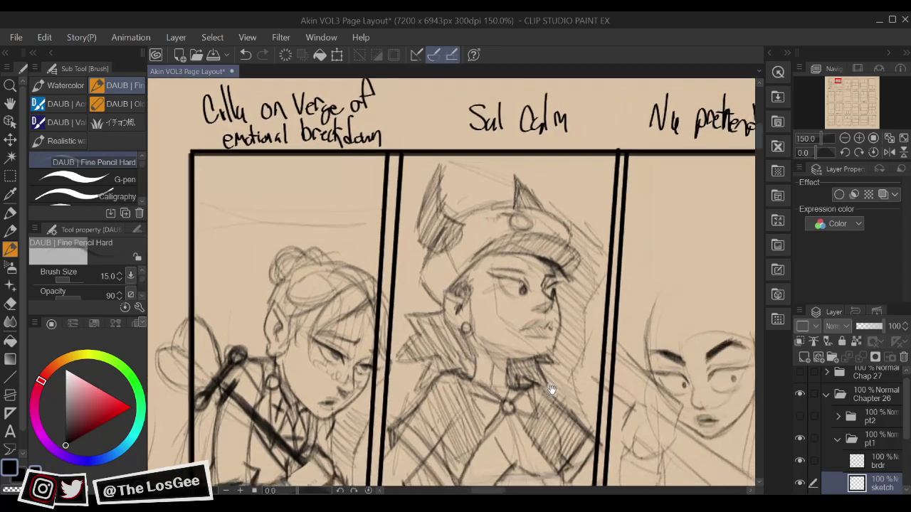
scroll(588, 406, down, 2)
scroll(589, 406, right, 3)
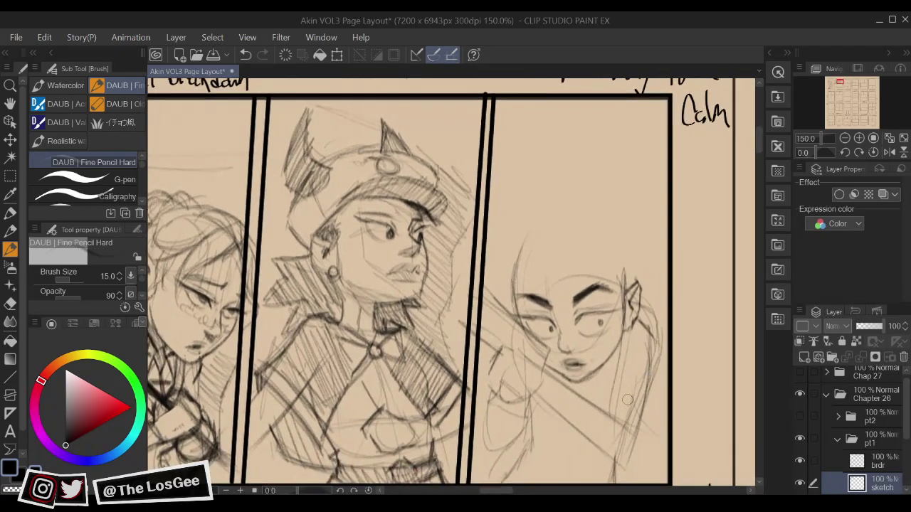
scroll(600, 313, up, 4)
scroll(599, 313, right, 1)
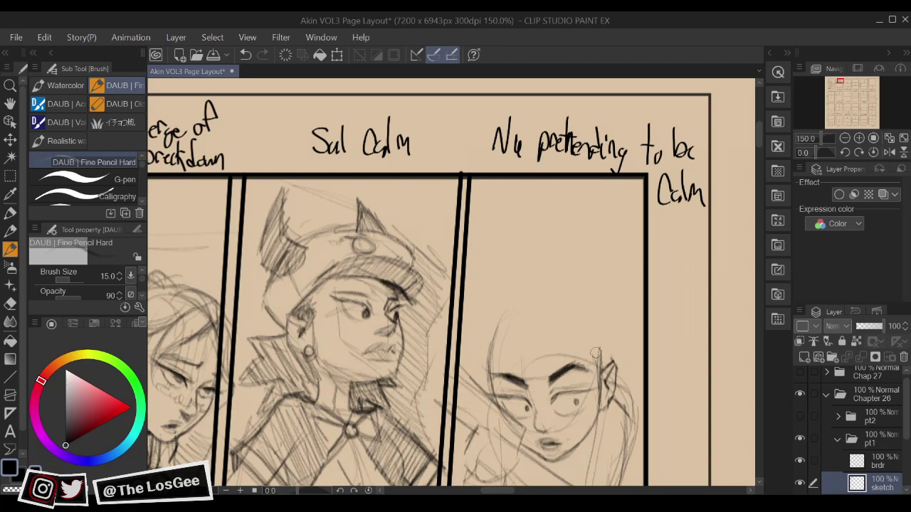
Rough in a large rounded shape around the top of the third figure's head, with a forehead arc, crown and bulging sides
drag(521, 353, 580, 360)
drag(491, 251, 461, 311)
mouse_move(494, 271)
mouse_down()
mouse_move(555, 267)
mouse_move(626, 289)
mouse_up()
drag(615, 295, 611, 268)
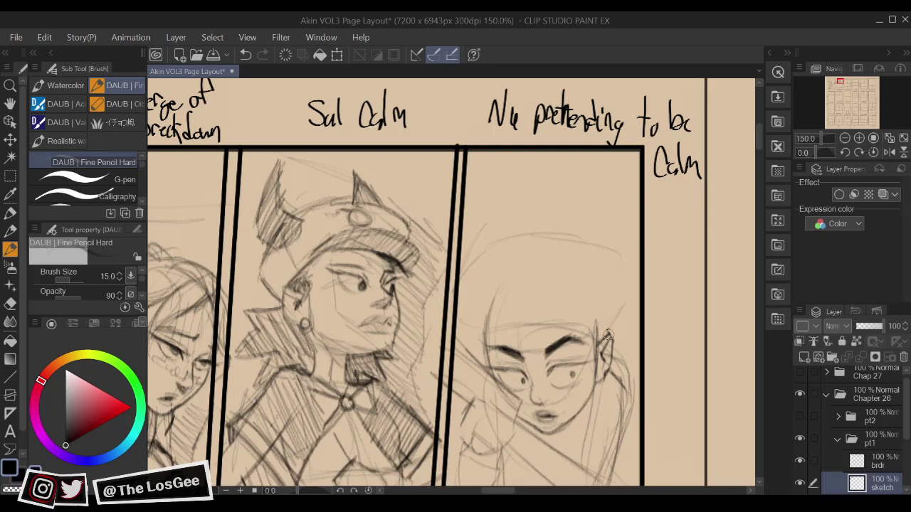
mouse_move(626, 313)
mouse_down()
mouse_move(615, 272)
mouse_move(607, 264)
mouse_move(628, 304)
mouse_move(584, 249)
mouse_up()
mouse_move(491, 251)
mouse_down()
mouse_move(461, 295)
mouse_move(482, 338)
mouse_up()
mouse_move(586, 275)
mouse_down()
mouse_move(558, 256)
mouse_move(546, 285)
mouse_move(556, 308)
mouse_up()
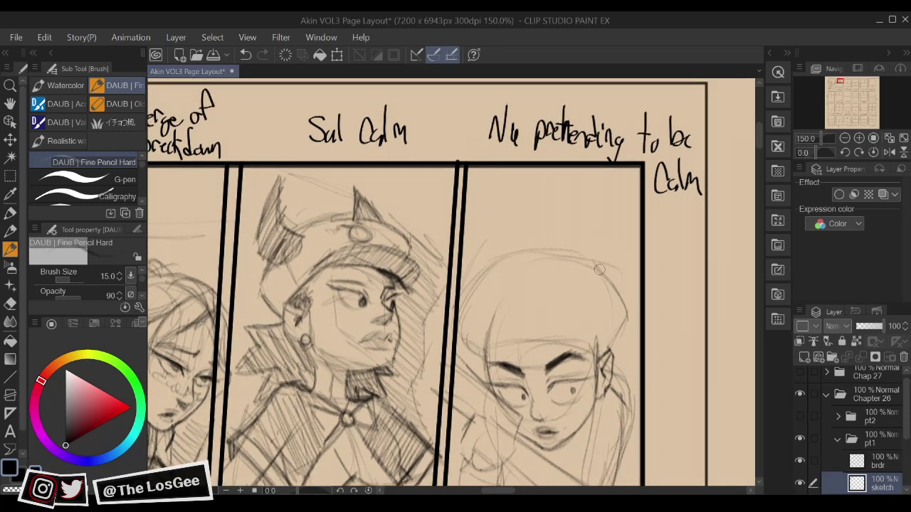
drag(599, 270, 607, 334)
drag(481, 290, 592, 274)
drag(585, 449, 602, 360)
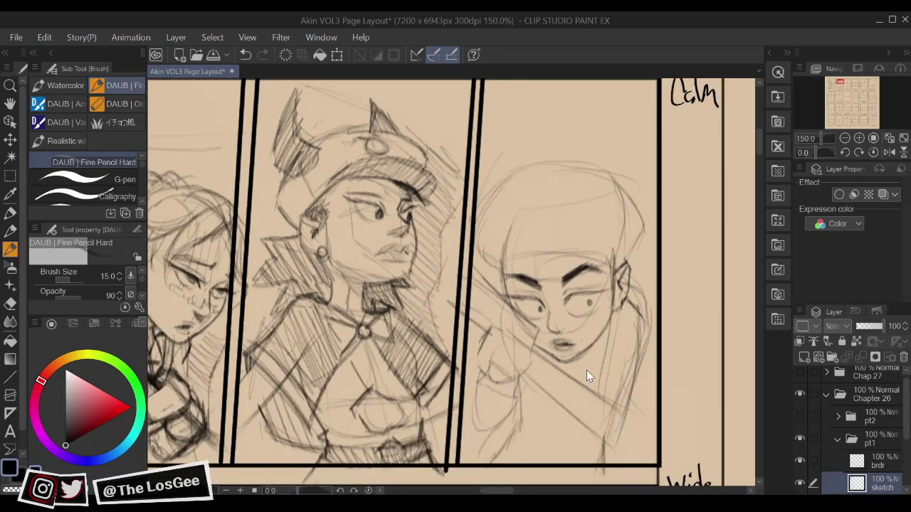
Darken the V-shaped lines around the second figure's clasp and rework the outline of her hand, erasing its rough edge
drag(323, 376, 419, 399)
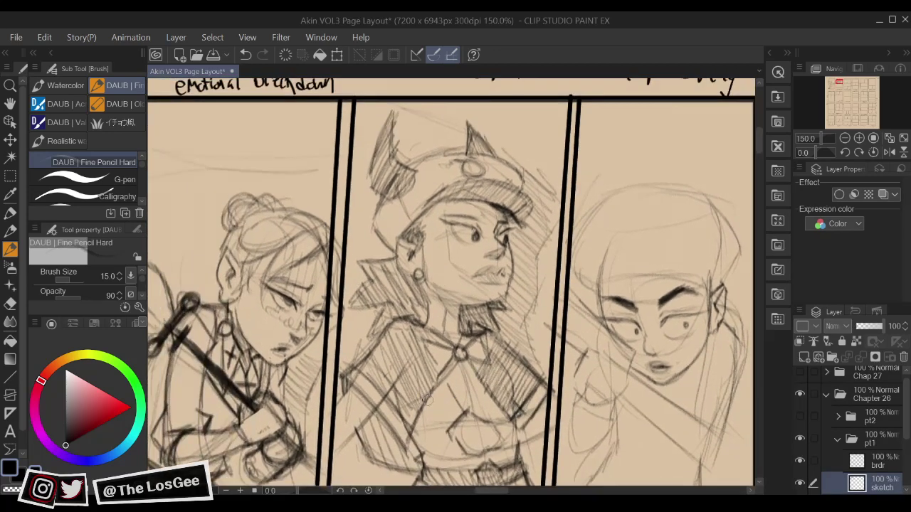
mouse_move(439, 365)
mouse_down()
mouse_move(428, 347)
mouse_move(457, 372)
mouse_move(457, 354)
mouse_move(488, 336)
mouse_up()
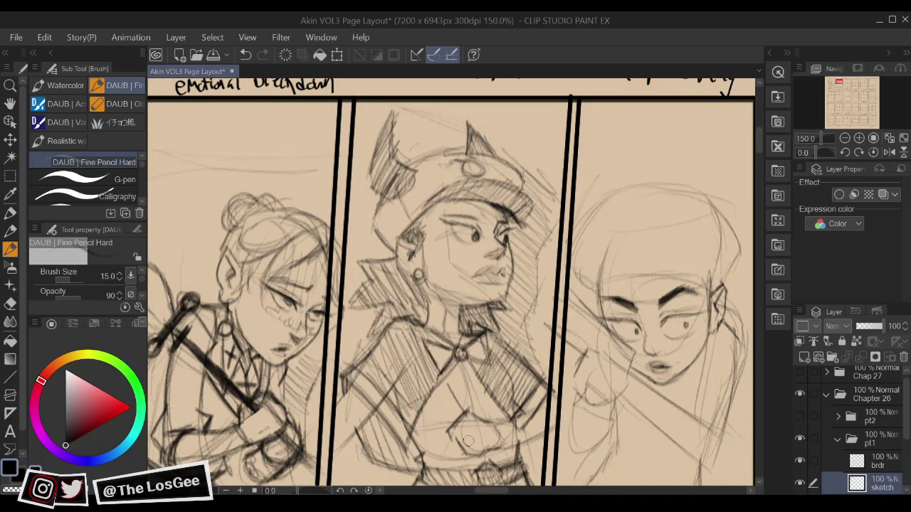
drag(469, 442, 452, 424)
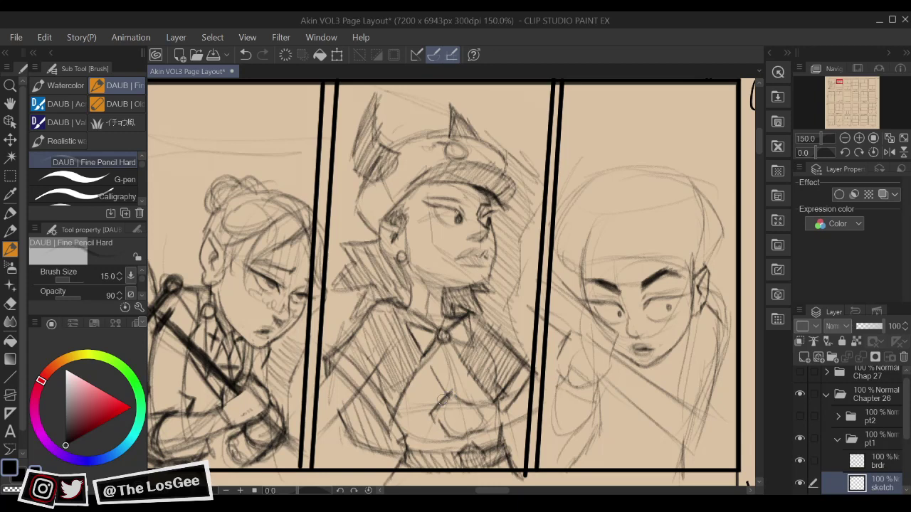
key(ctrl+z)
key(e)
mouse_move(429, 406)
mouse_down()
mouse_move(435, 415)
mouse_move(435, 402)
mouse_move(448, 442)
mouse_up()
key(b)
key(e)
key(b)
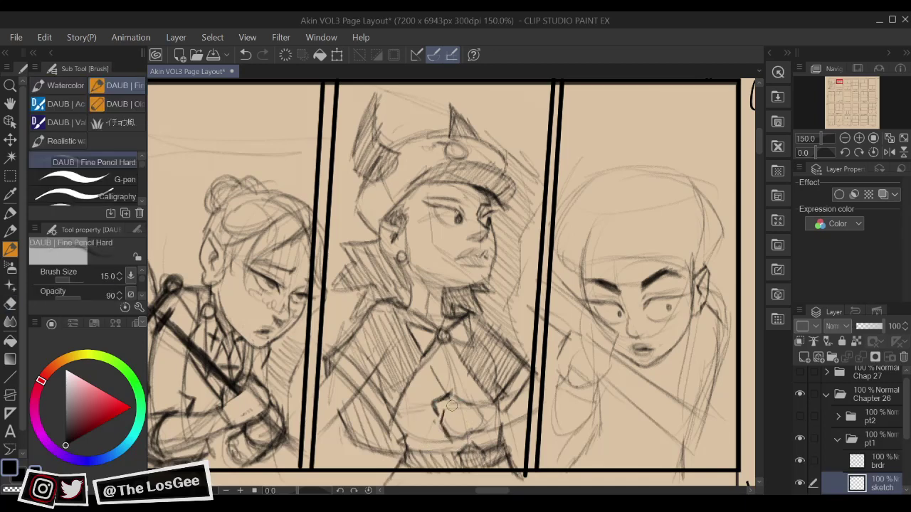
drag(461, 402, 486, 414)
Draw a thick, dark diagonal strap running through the second figure's hand, above and below the fist
key(space)
drag(420, 375, 420, 378)
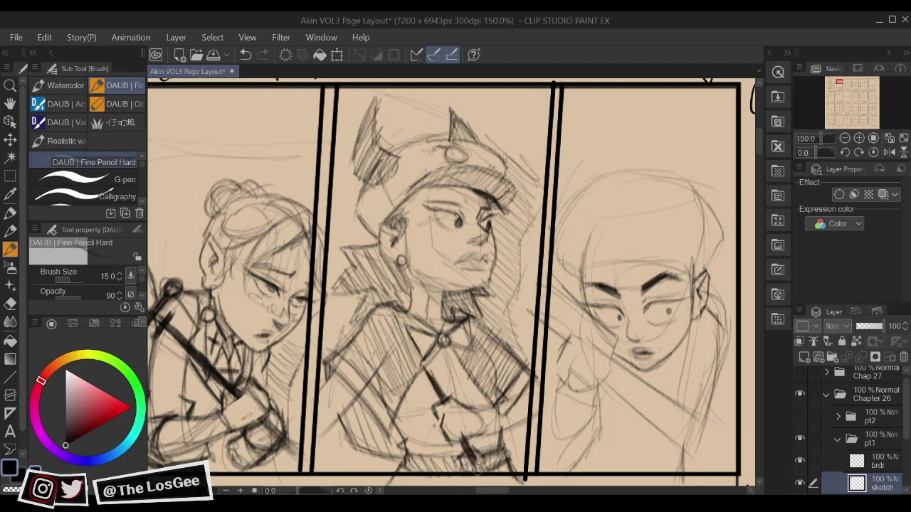
drag(477, 452, 464, 418)
mouse_move(460, 423)
mouse_down()
mouse_move(466, 431)
mouse_move(453, 432)
mouse_move(469, 426)
mouse_move(471, 442)
mouse_up()
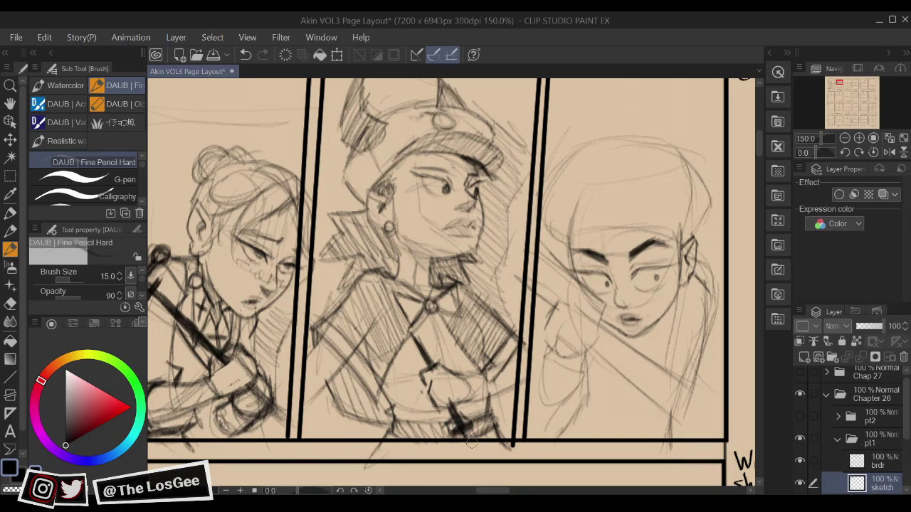
Draw a dark, ornate pommel with a cleared round centre over the second figure's collar, above the diagonal strap
mouse_move(460, 363)
mouse_down()
mouse_move(490, 434)
mouse_move(440, 406)
mouse_move(449, 399)
mouse_move(436, 409)
mouse_move(451, 402)
mouse_move(423, 395)
mouse_move(449, 384)
mouse_move(422, 400)
mouse_move(456, 401)
mouse_move(452, 407)
mouse_move(425, 383)
mouse_move(413, 360)
mouse_up()
key(e)
key(b)
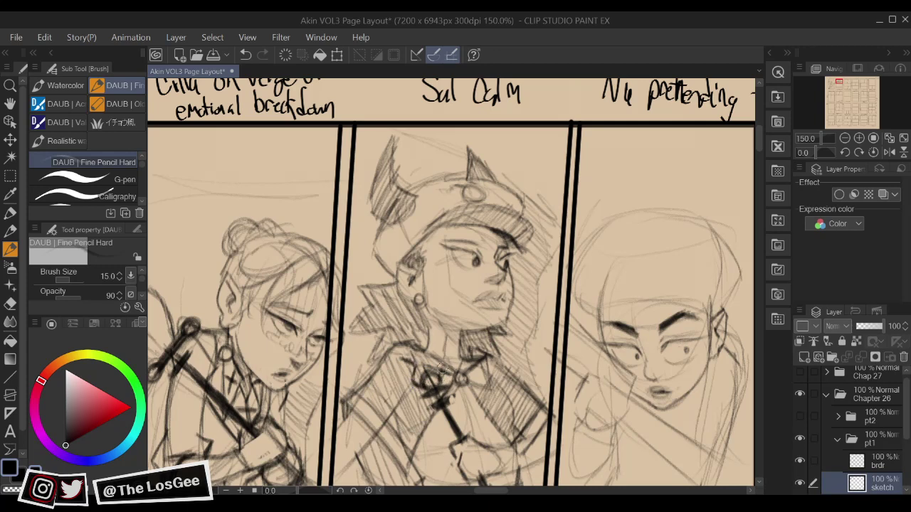
drag(440, 369, 433, 360)
key(e)
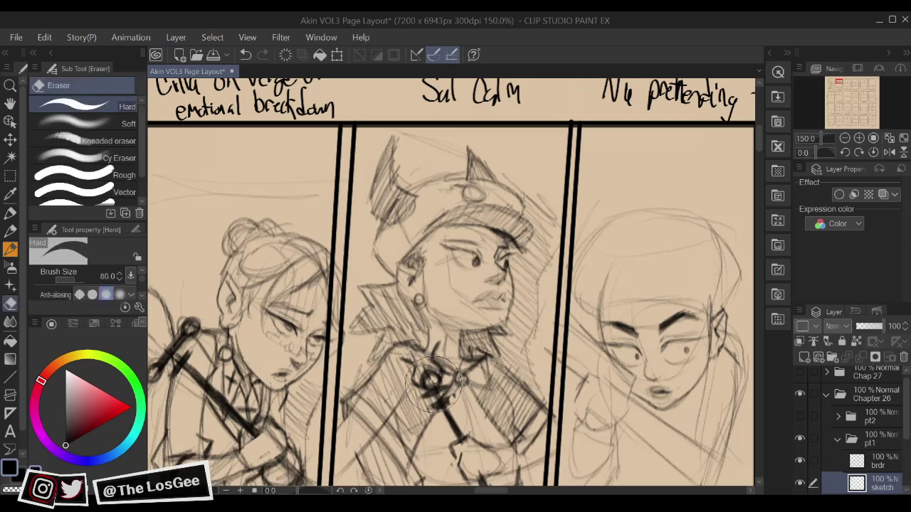
key(b)
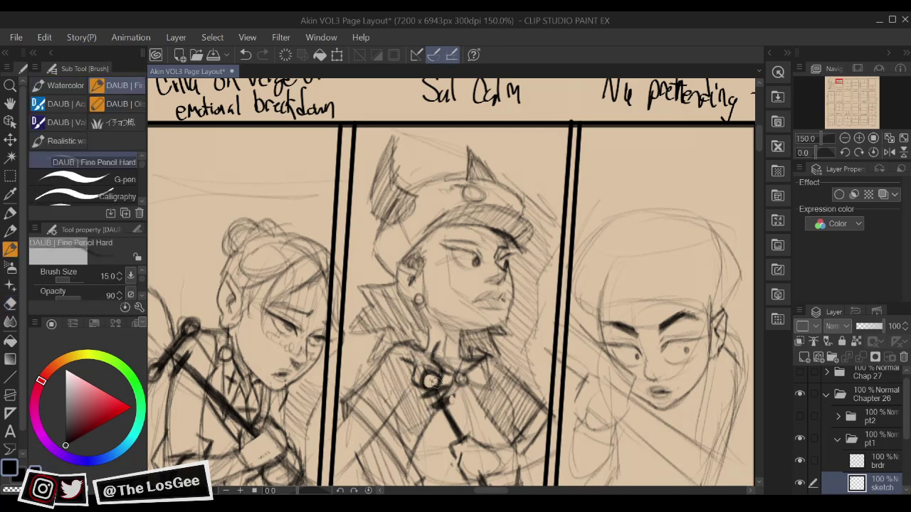
drag(431, 392, 446, 390)
drag(437, 409, 461, 402)
Add a small knot behind the third figure's ear, and sketch her cap's curved centre seam and rounded side contour
drag(710, 432, 598, 412)
drag(676, 359, 597, 409)
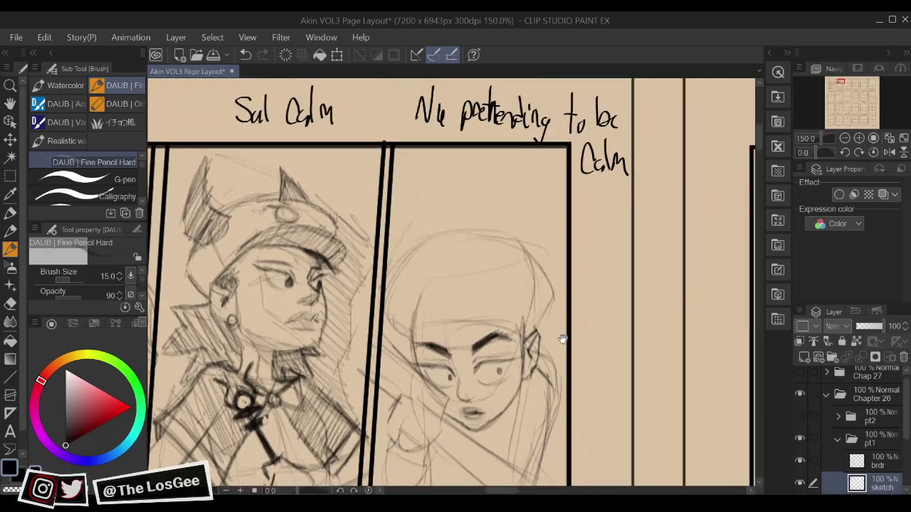
mouse_move(542, 360)
mouse_down()
mouse_move(568, 370)
mouse_move(537, 367)
mouse_move(528, 270)
mouse_move(533, 320)
mouse_move(584, 371)
mouse_up()
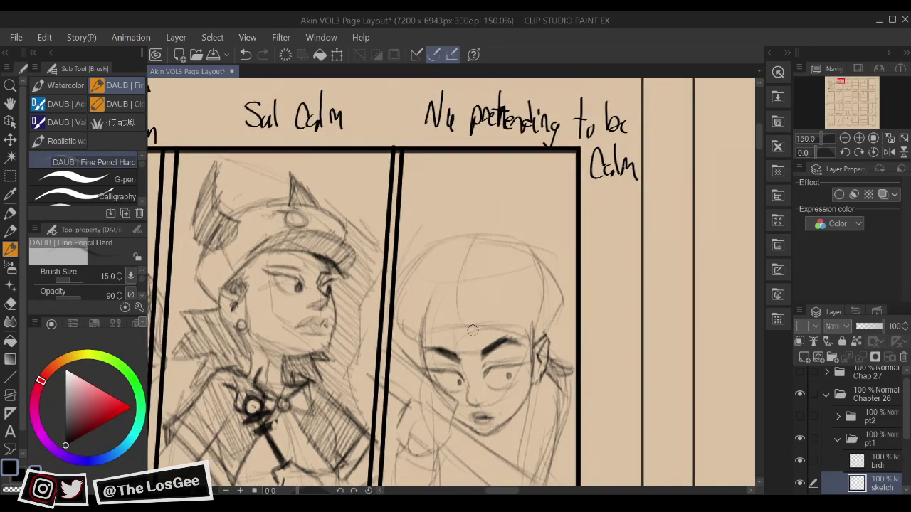
drag(461, 235, 450, 324)
drag(459, 264, 455, 326)
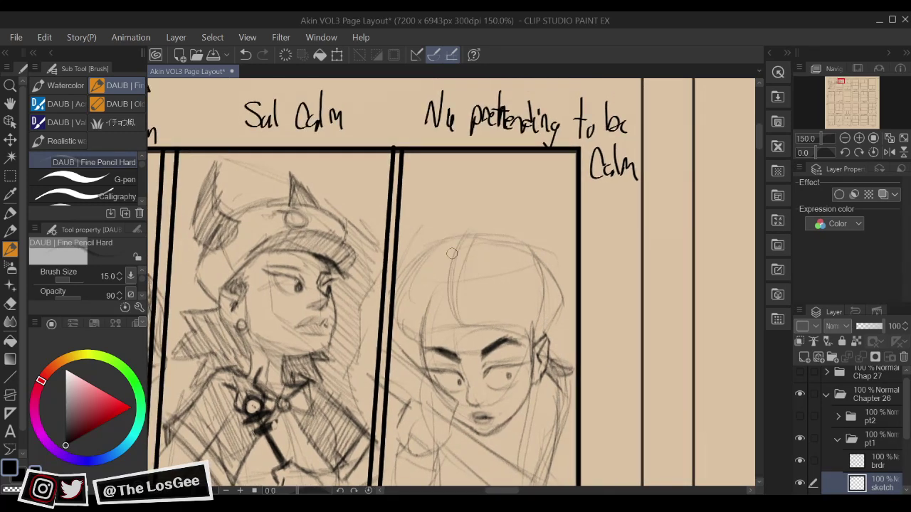
mouse_move(433, 249)
mouse_down()
mouse_move(445, 326)
mouse_move(410, 324)
mouse_up()
mouse_move(437, 243)
mouse_down()
mouse_move(394, 298)
mouse_move(436, 248)
mouse_move(421, 307)
mouse_up()
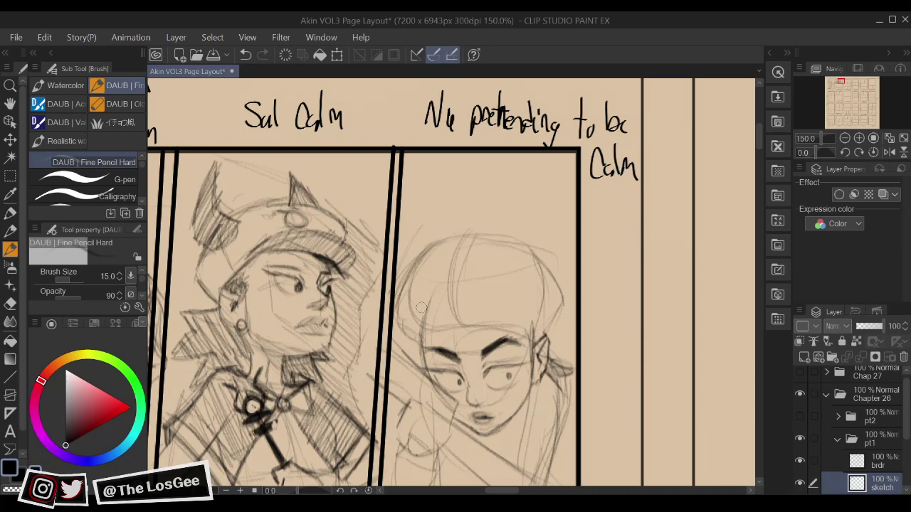
Sketch the cap's curved brim across the third figure's forehead and add an oval button on its crown
mouse_move(416, 274)
mouse_down()
mouse_move(396, 340)
mouse_move(447, 354)
mouse_up()
drag(458, 353, 528, 333)
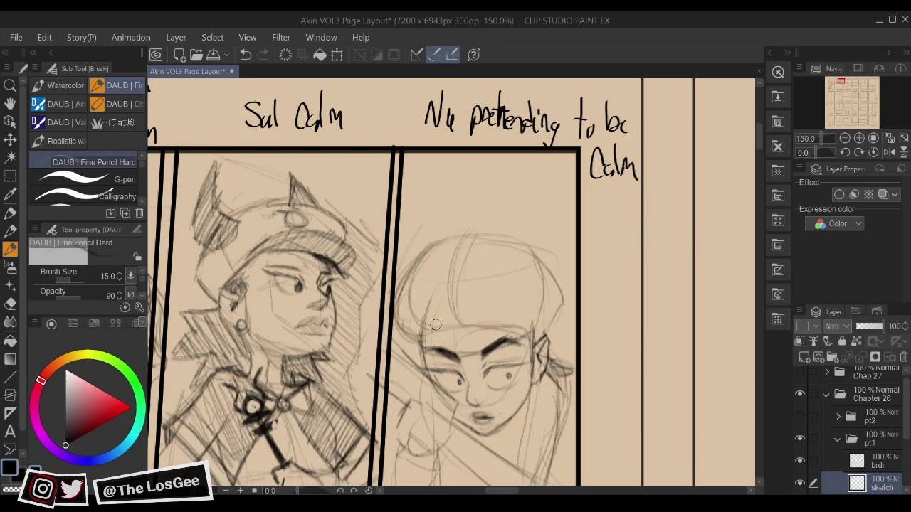
drag(419, 332, 526, 330)
drag(465, 325, 528, 329)
drag(505, 319, 501, 319)
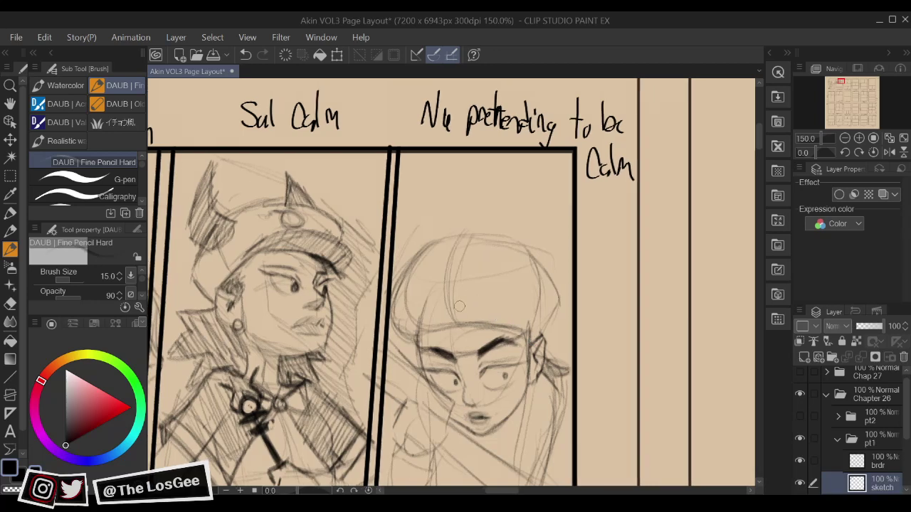
mouse_move(454, 235)
mouse_down()
mouse_move(512, 241)
mouse_move(488, 236)
mouse_move(565, 292)
mouse_move(563, 315)
mouse_move(545, 340)
mouse_move(500, 227)
mouse_move(460, 236)
mouse_up()
mouse_move(480, 305)
mouse_down()
mouse_move(455, 319)
mouse_move(460, 331)
mouse_up()
Consult the magical girl character drawing as a reference, viewing it at a smaller scale
click(775, 178)
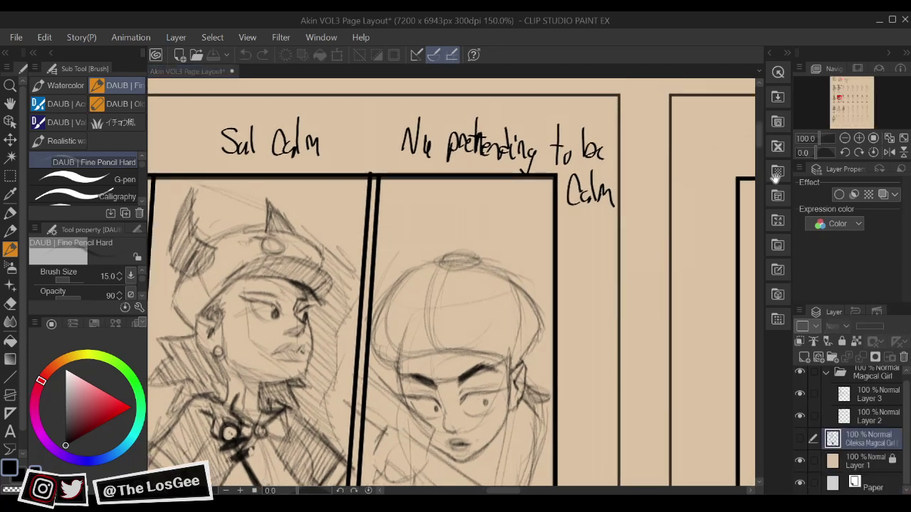
key(ctrl+minus)
key(ctrl+minus)
key(ctrl+minus)
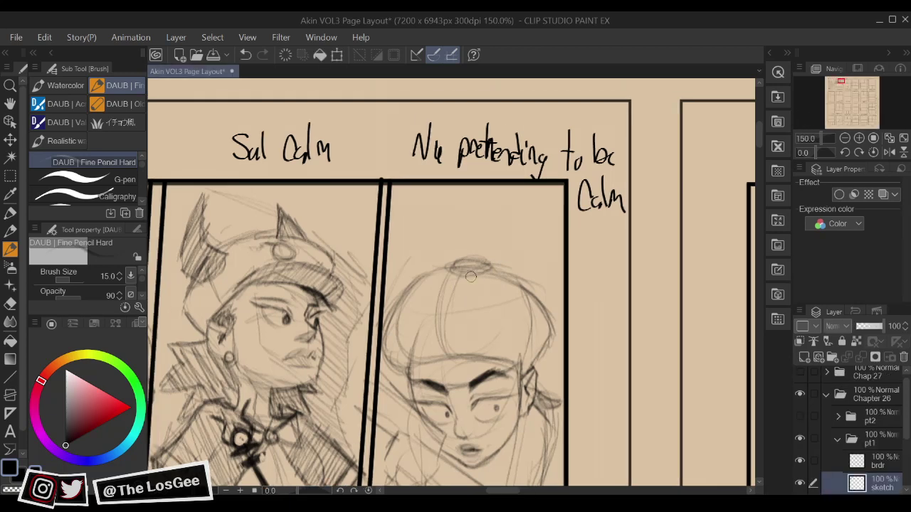
Rough in a pointed cat ear with a rounded base on the cap's side nearest the panel's outer border
mouse_move(502, 275)
mouse_down()
mouse_move(554, 249)
mouse_move(528, 357)
mouse_up()
mouse_move(527, 292)
mouse_down()
mouse_move(504, 292)
mouse_move(538, 305)
mouse_up()
mouse_move(533, 260)
mouse_down()
mouse_move(523, 332)
mouse_move(550, 299)
mouse_up()
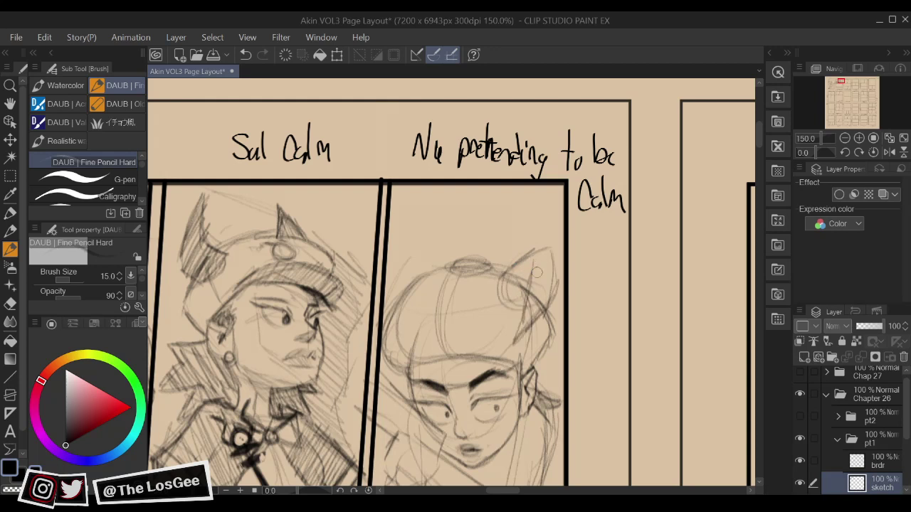
Draw and hatch the cap's other cat ear beside the divider between the second and third panels
mouse_move(441, 299)
mouse_down()
mouse_move(423, 284)
mouse_move(377, 307)
mouse_move(410, 269)
mouse_move(388, 317)
mouse_up()
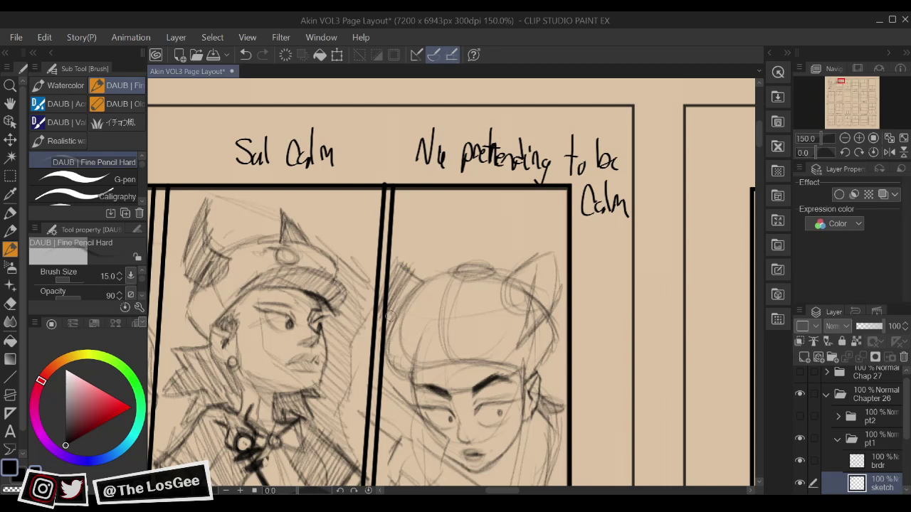
drag(412, 269, 390, 343)
mouse_move(401, 310)
mouse_down()
mouse_move(387, 345)
mouse_move(398, 350)
mouse_up()
drag(400, 292, 388, 346)
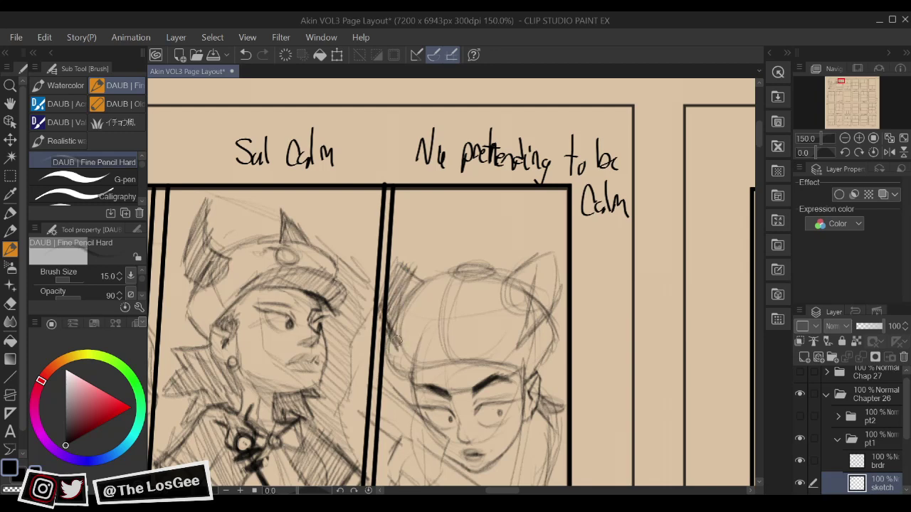
drag(421, 278, 390, 334)
mouse_move(405, 259)
mouse_down()
mouse_move(390, 284)
mouse_move(424, 284)
mouse_up()
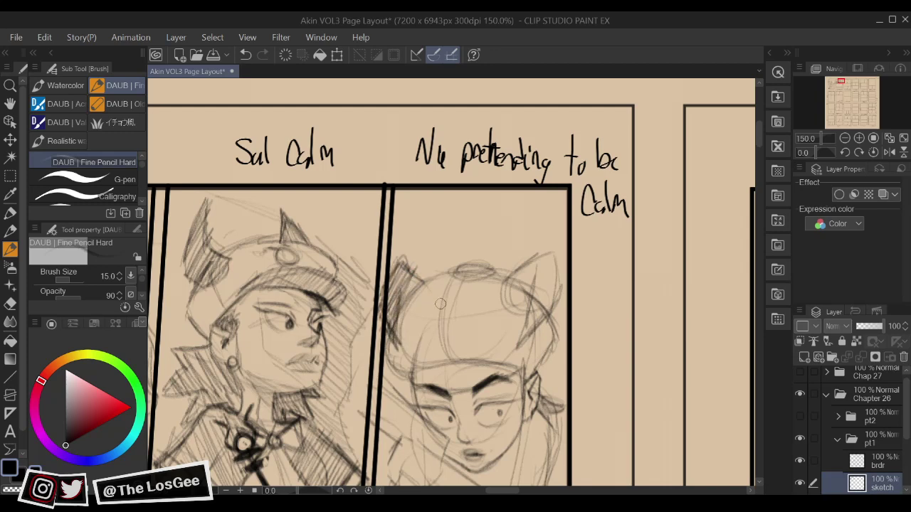
Darken the outline of the cat ear near the panel's outer border and hatch its inside and base
mouse_move(511, 287)
mouse_down()
mouse_move(510, 277)
mouse_move(501, 299)
mouse_up()
drag(535, 271, 509, 309)
mouse_move(553, 256)
mouse_down()
mouse_move(524, 302)
mouse_move(542, 282)
mouse_move(542, 261)
mouse_up()
drag(529, 308, 518, 331)
mouse_move(541, 240)
mouse_down()
mouse_move(506, 270)
mouse_move(529, 253)
mouse_move(550, 268)
mouse_move(553, 296)
mouse_move(535, 331)
mouse_up()
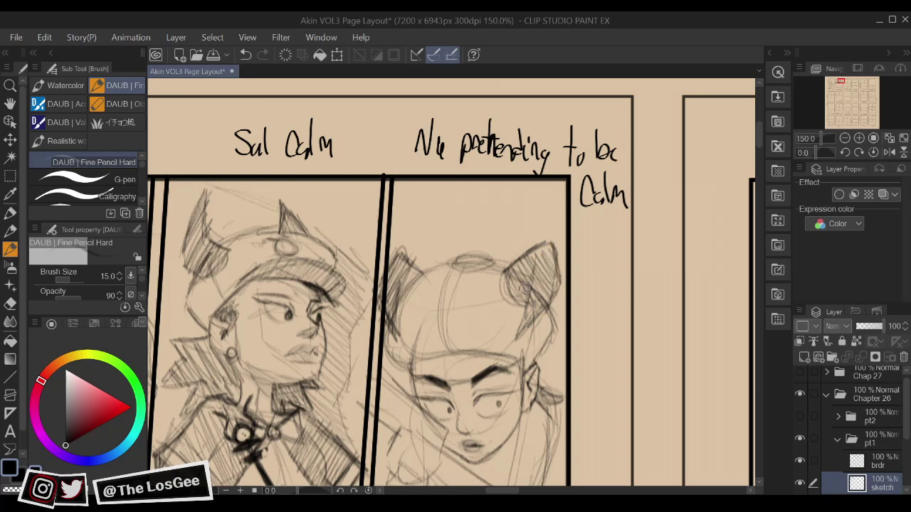
drag(525, 271, 517, 335)
mouse_move(548, 309)
mouse_down()
mouse_move(527, 334)
mouse_move(454, 349)
mouse_move(426, 347)
mouse_move(424, 336)
mouse_move(428, 350)
mouse_move(426, 341)
mouse_move(477, 327)
mouse_move(476, 349)
mouse_move(480, 322)
mouse_move(472, 349)
mouse_move(427, 353)
mouse_move(447, 365)
mouse_move(436, 311)
mouse_move(433, 335)
mouse_move(480, 319)
mouse_move(529, 321)
mouse_up()
Draw narrow oval eyes and a small nose on the cat cap, and hatch its brim and the area below the outer ear
drag(405, 347, 449, 363)
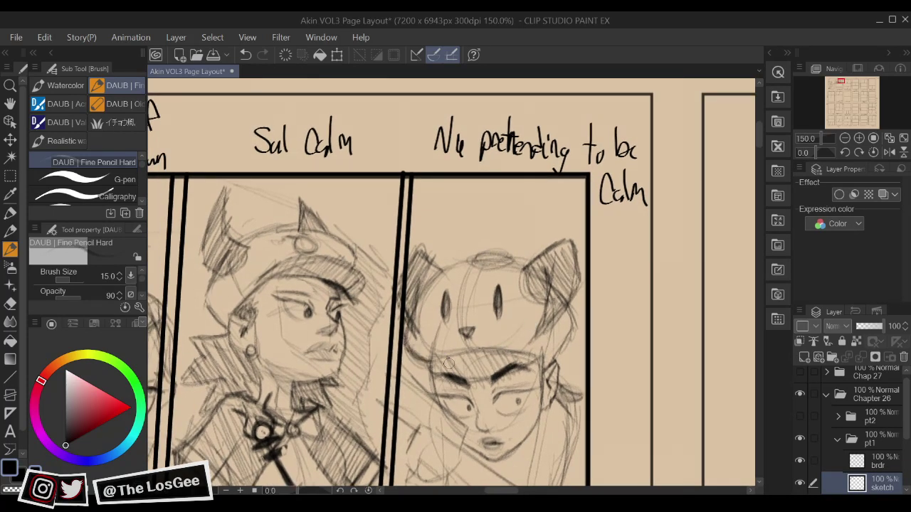
mouse_move(532, 340)
mouse_down()
mouse_move(559, 349)
mouse_move(550, 354)
mouse_up()
key(e)
key(b)
mouse_move(539, 277)
mouse_down()
mouse_move(545, 332)
mouse_move(532, 354)
mouse_move(562, 310)
mouse_move(546, 352)
mouse_move(566, 310)
mouse_move(574, 313)
mouse_up()
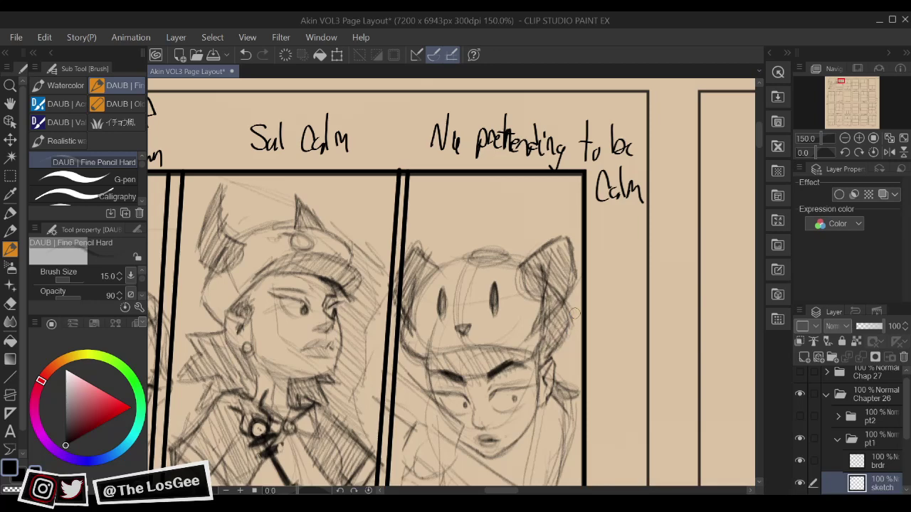
Redraw the cat cap's upper outline using a mirrored view, clean up its crown, and darken the oval button
key(h)
drag(550, 271, 584, 327)
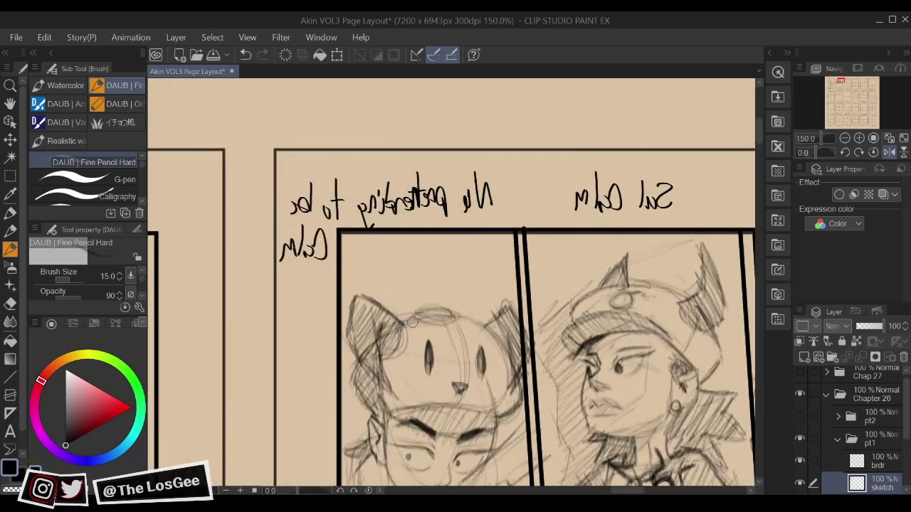
drag(397, 326, 435, 320)
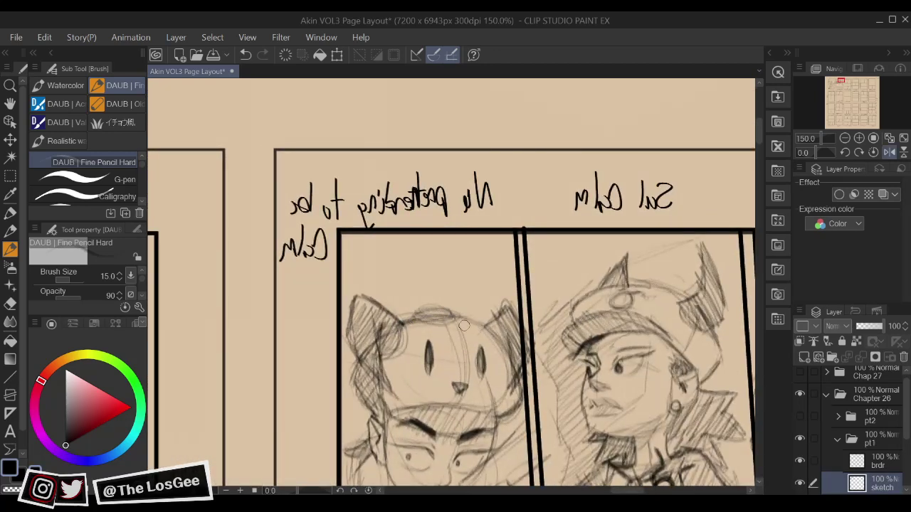
key(h)
key(e)
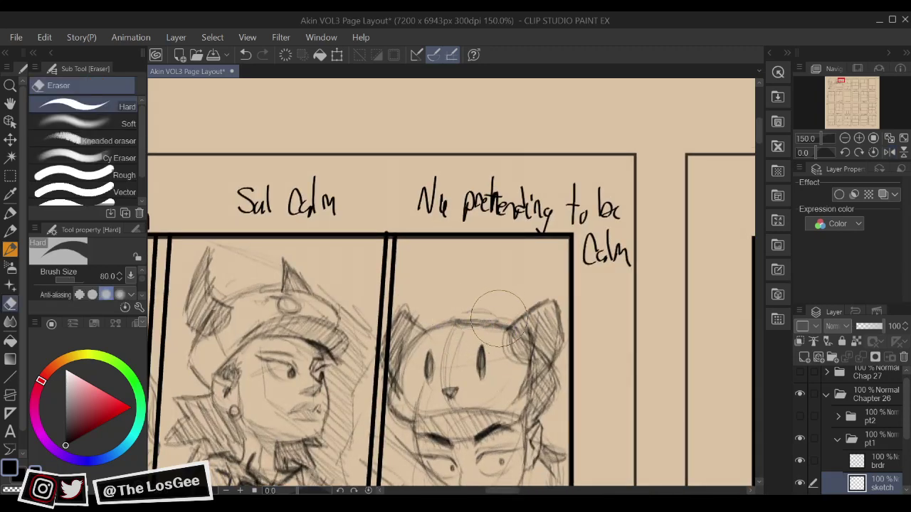
key(b)
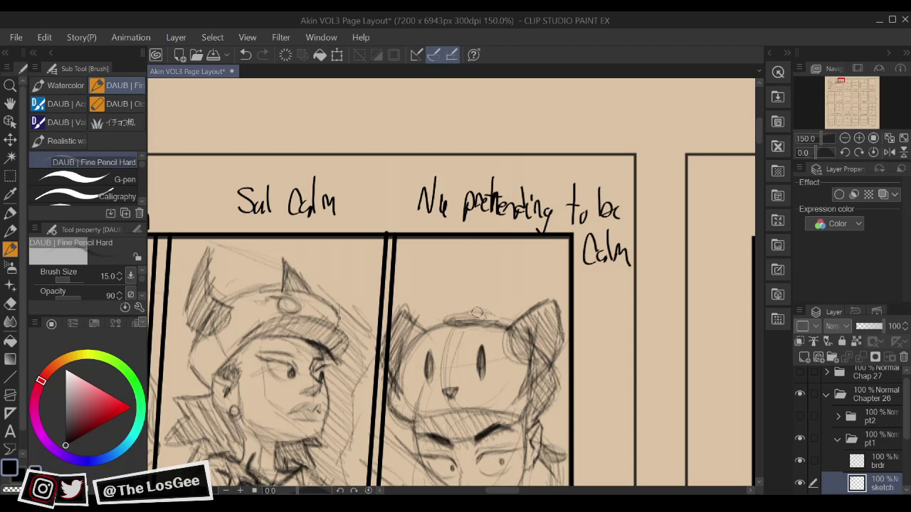
drag(499, 327, 479, 242)
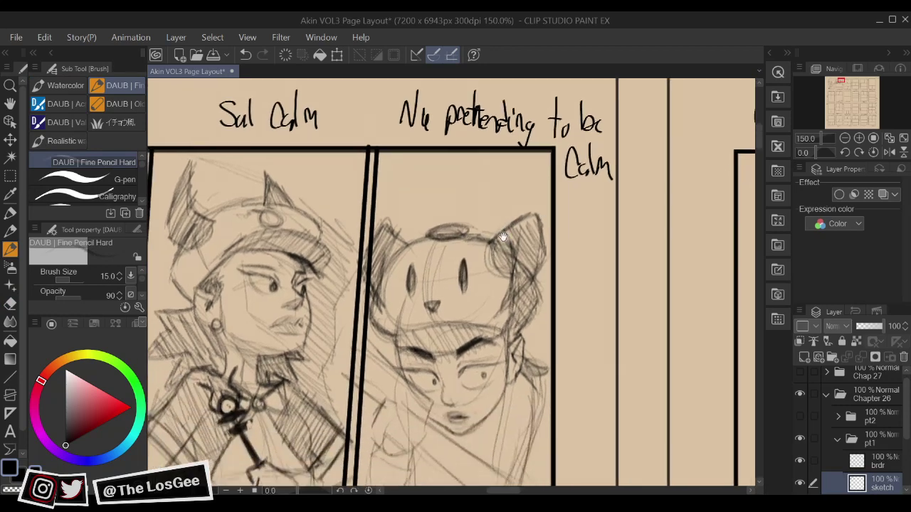
Strengthen the cat cap's brim edge and its corner near the panel divider, checking the shape in a mirrored view
drag(487, 290, 509, 270)
key(h)
drag(485, 329, 507, 347)
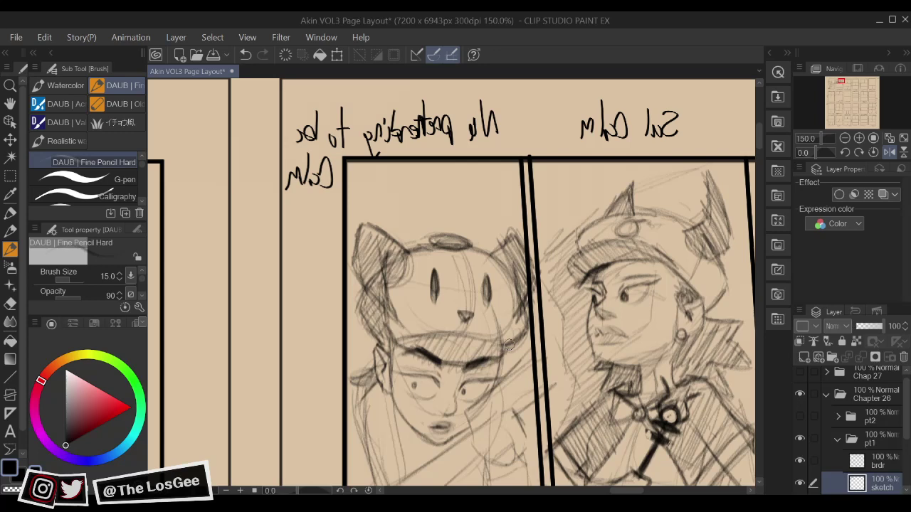
key(h)
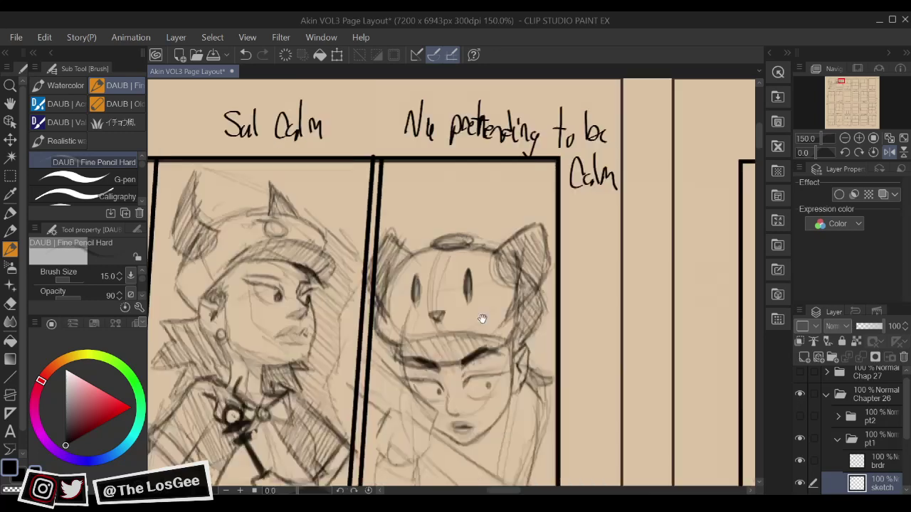
drag(408, 360, 513, 355)
mouse_move(516, 362)
mouse_down()
mouse_move(540, 386)
mouse_move(526, 370)
mouse_up()
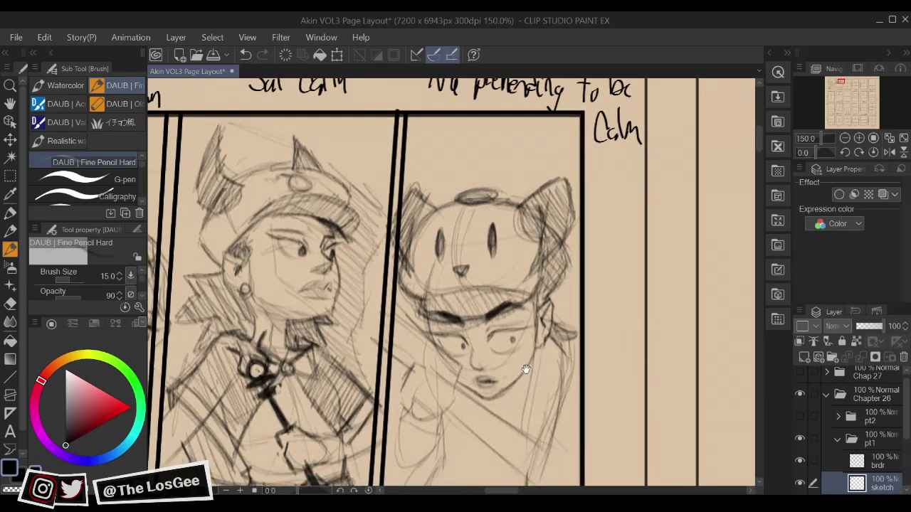
Draw a darker shoulder and upper-arm contour below the third figure's ear, checking the pose in a mirrored view
mouse_move(501, 400)
mouse_down()
mouse_move(545, 346)
mouse_move(577, 364)
mouse_up()
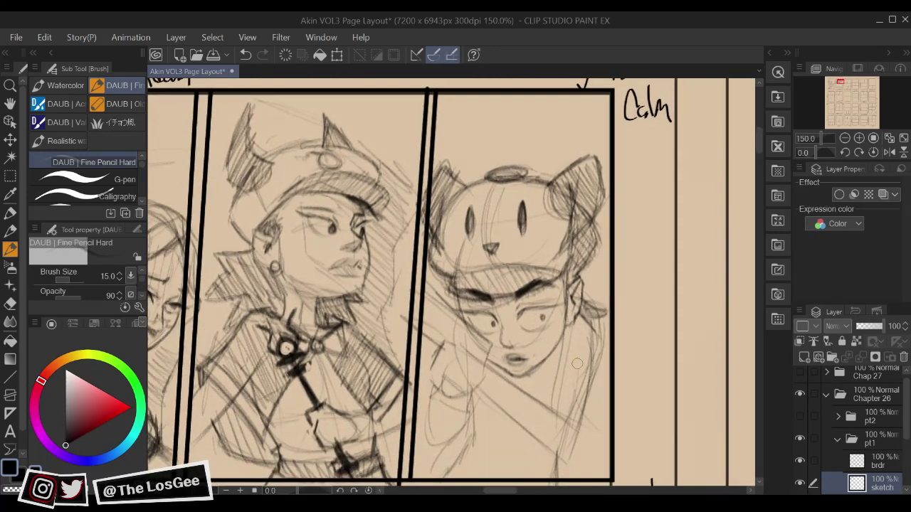
key(h)
drag(444, 371, 533, 390)
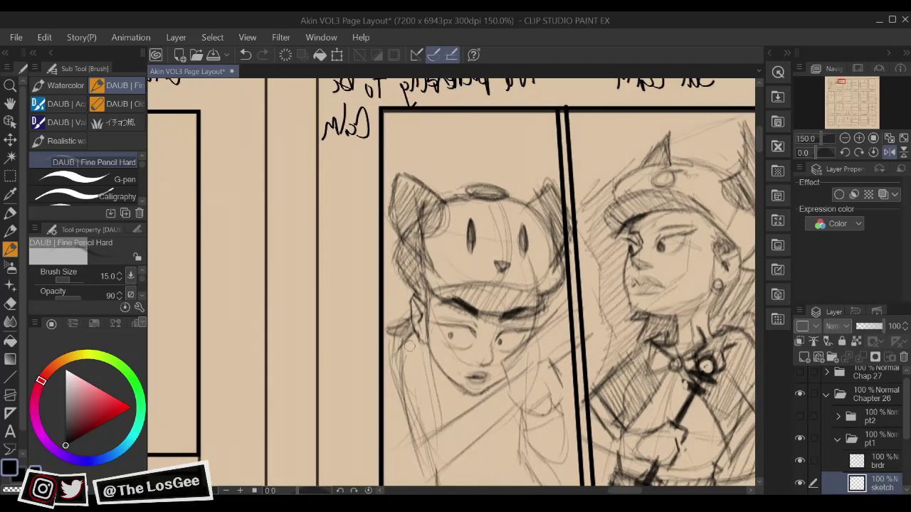
key(b)
key(b)
key(b)
key(h)
drag(572, 339, 582, 331)
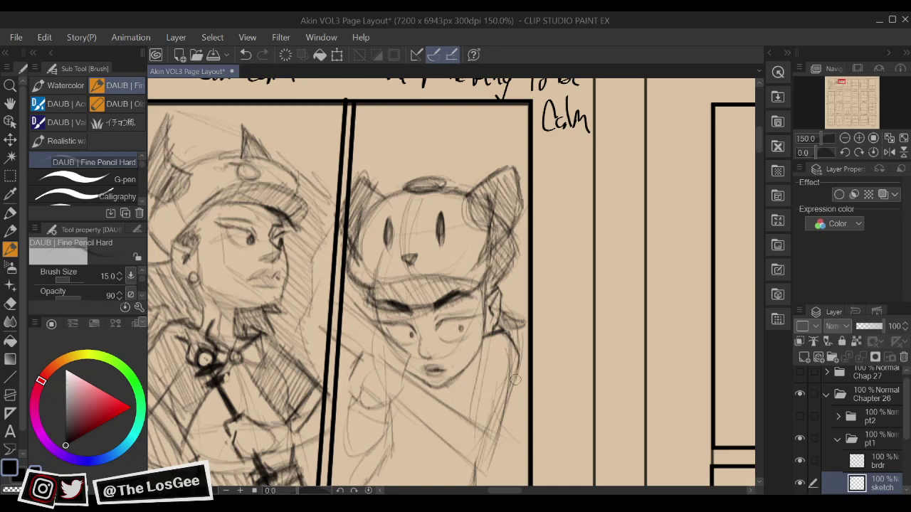
mouse_move(516, 380)
mouse_down()
mouse_move(507, 410)
mouse_move(553, 381)
mouse_up()
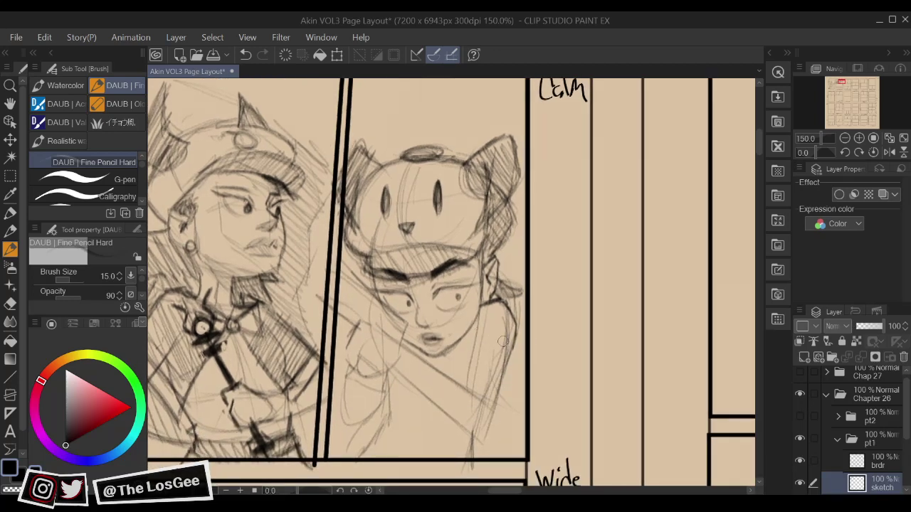
Undo the last arm stroke and redraw the third figure's short sleeve with a curved double band around its hem
key(h)
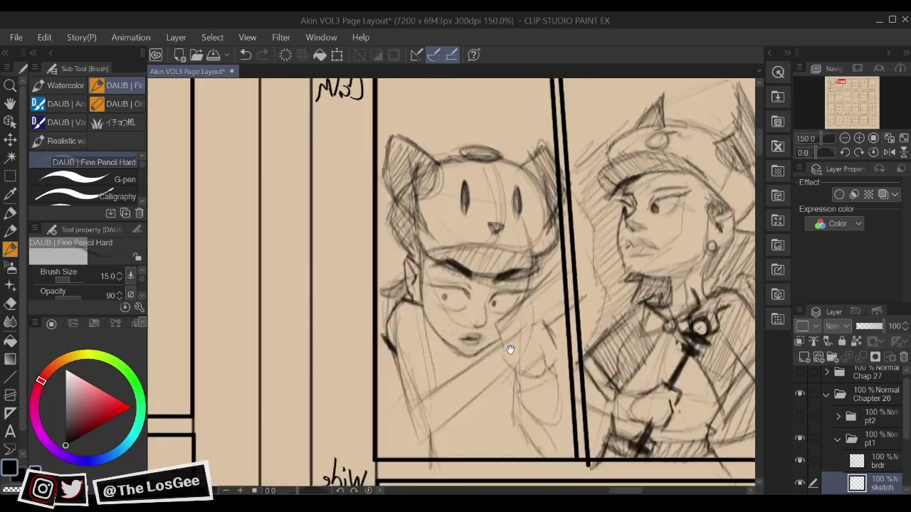
key(ctrl+z)
mouse_move(389, 340)
mouse_down()
mouse_move(402, 373)
mouse_move(427, 368)
mouse_move(403, 371)
mouse_move(433, 354)
mouse_move(395, 357)
mouse_move(423, 349)
mouse_move(433, 369)
mouse_up()
key(h)
drag(515, 308, 518, 314)
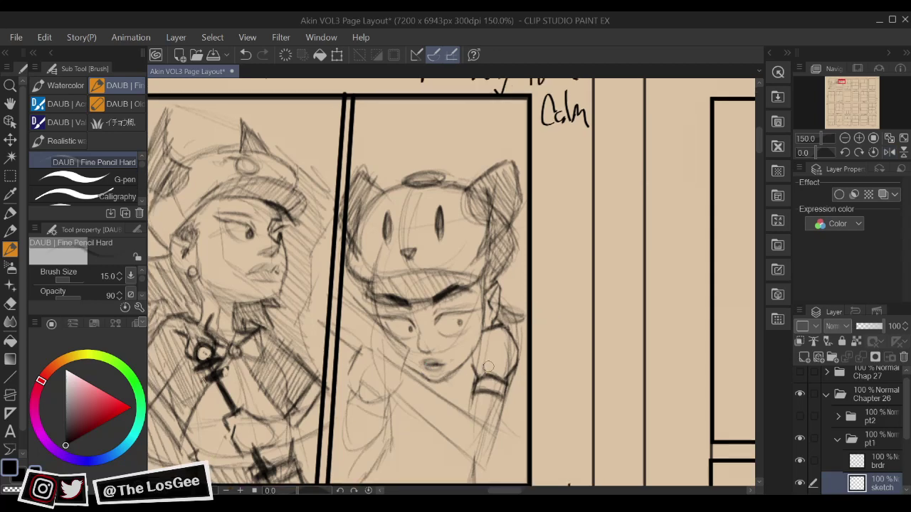
Refine the inner lines of the third figure's short sleeve above the band, comparing normal and mirrored views
drag(488, 366, 488, 351)
key(h)
mouse_move(457, 378)
mouse_down()
mouse_move(467, 373)
mouse_move(442, 395)
mouse_move(536, 375)
mouse_move(579, 393)
mouse_move(551, 374)
mouse_up()
key(h)
drag(580, 348, 584, 356)
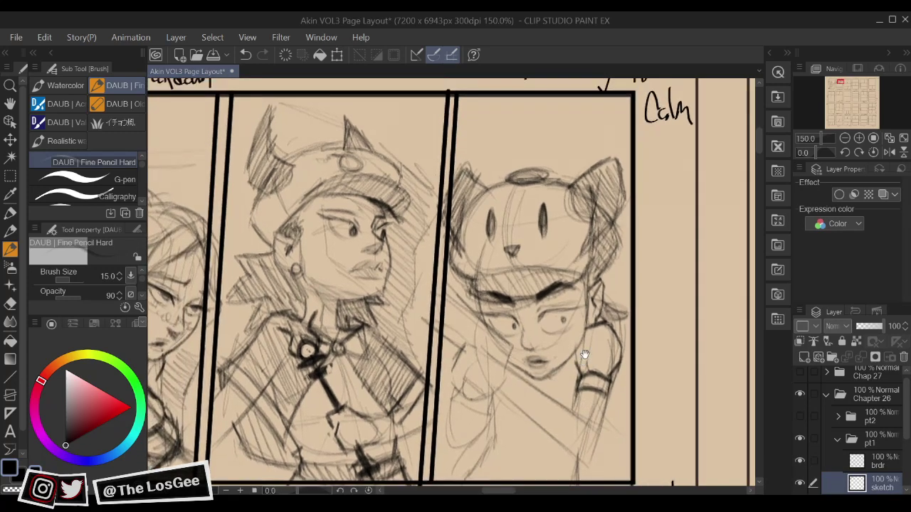
mouse_move(508, 334)
mouse_down()
mouse_move(520, 352)
mouse_move(486, 333)
mouse_up()
key(e)
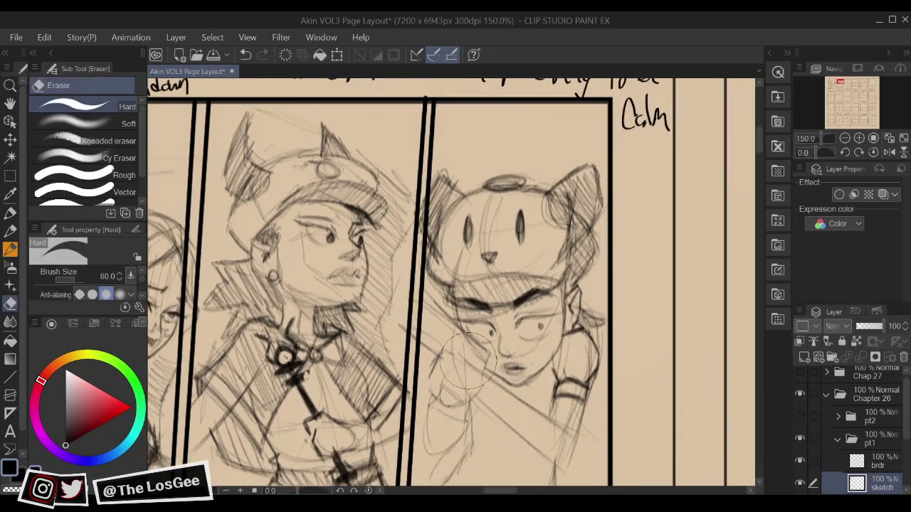
key(p)
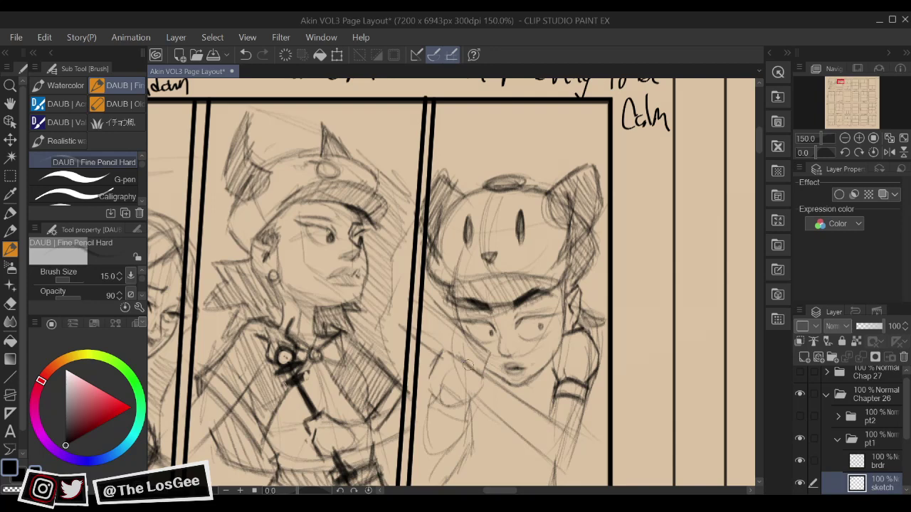
Draw a darker knuckle contour for the third figure's raised hand beside the panel divider
mouse_move(447, 351)
mouse_down()
mouse_move(477, 372)
mouse_move(442, 378)
mouse_move(457, 334)
mouse_up()
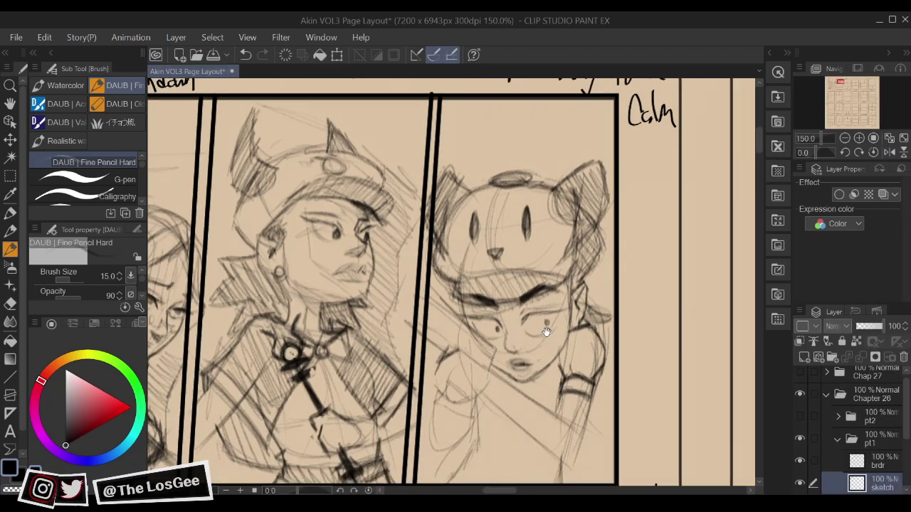
drag(516, 366, 531, 380)
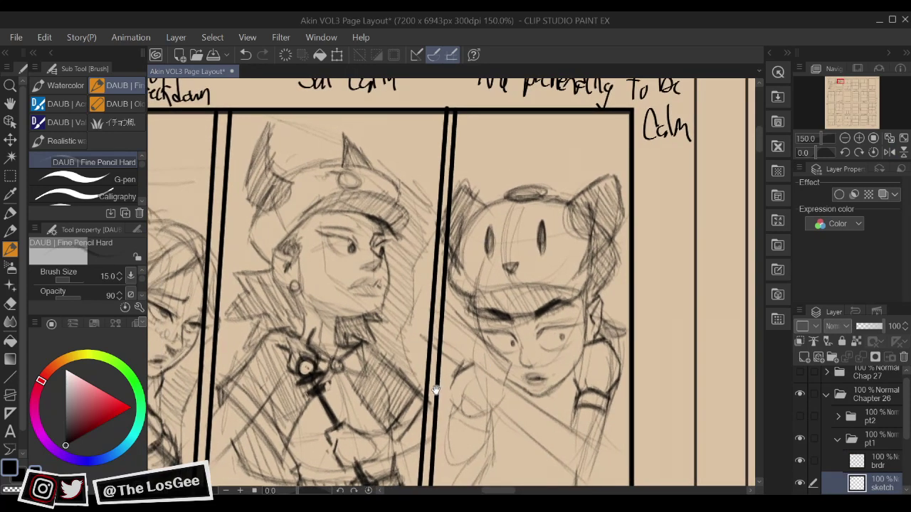
key(e)
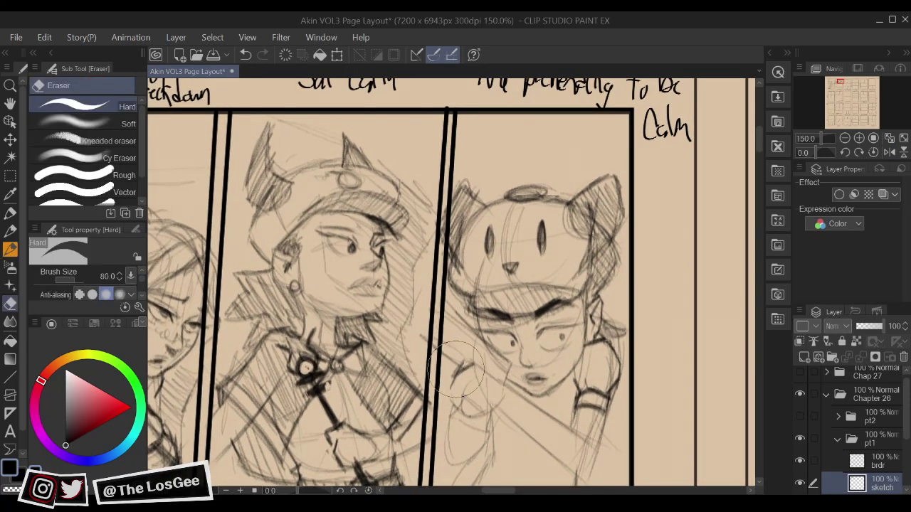
key(b)
drag(456, 365, 476, 367)
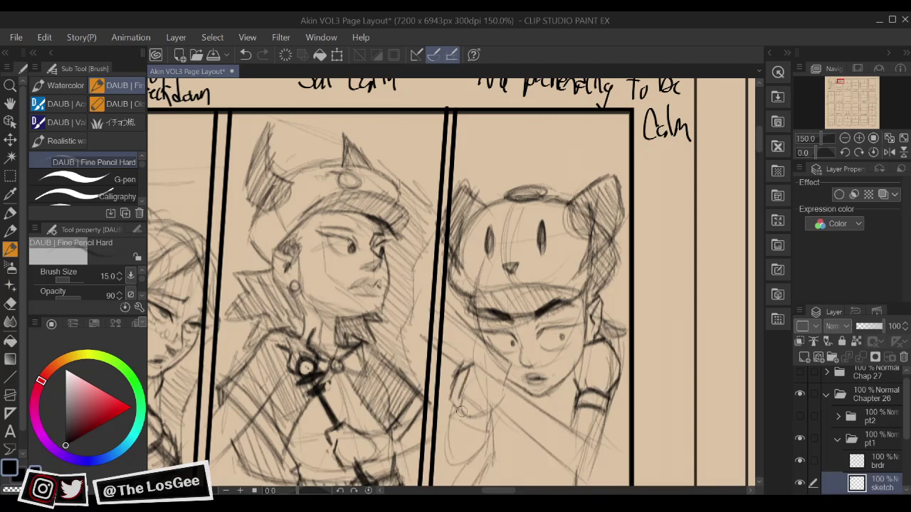
scroll(498, 378, down, 1)
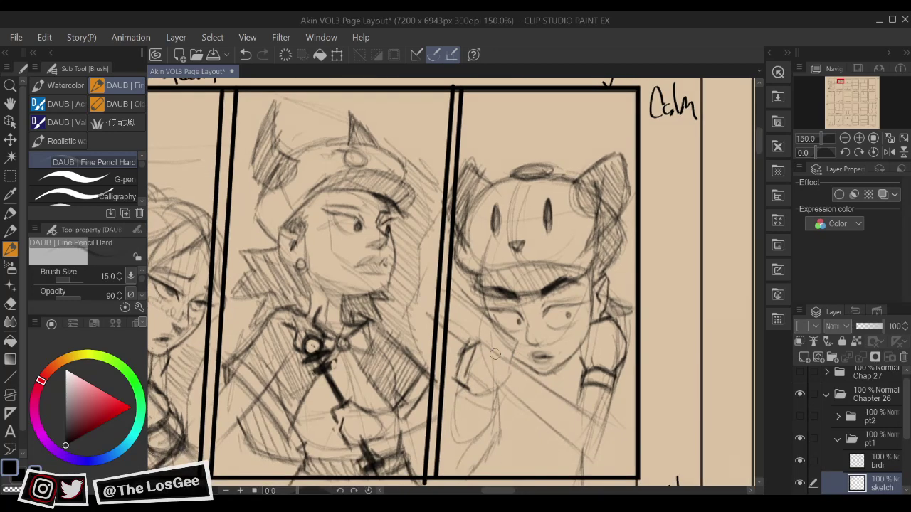
Draw and hatch a gun grip below the third figure's hand and define the adjoining forearm edge
mouse_move(471, 394)
mouse_down()
mouse_move(467, 414)
mouse_move(481, 388)
mouse_move(475, 417)
mouse_move(483, 398)
mouse_move(487, 409)
mouse_move(478, 384)
mouse_up()
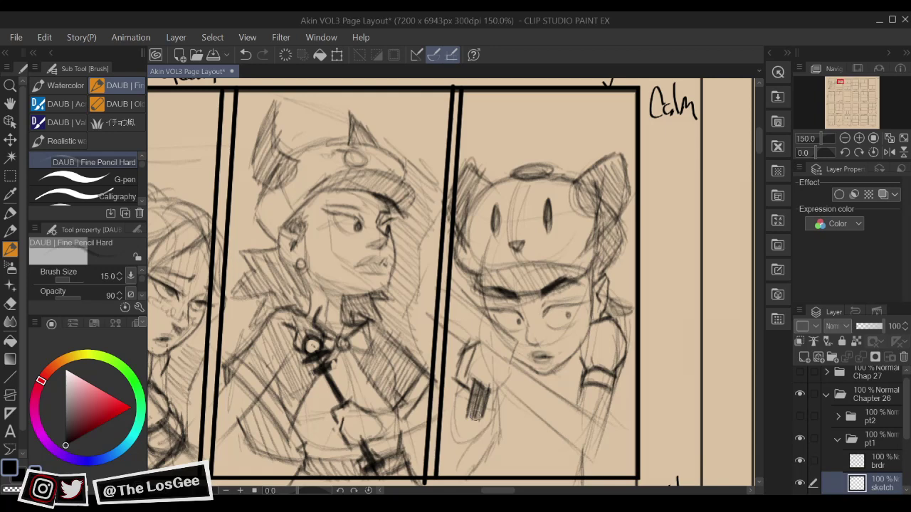
drag(471, 382, 505, 394)
drag(487, 347, 530, 375)
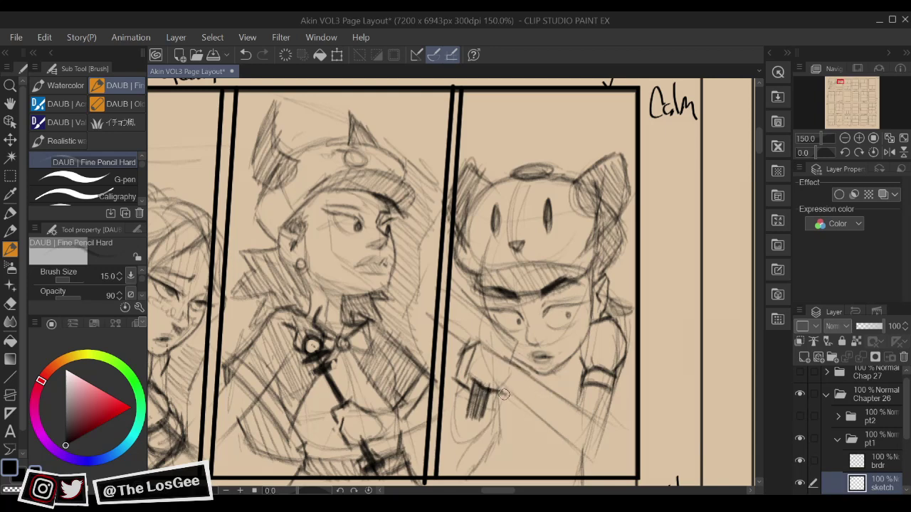
key(e)
key(b)
key(h)
mouse_move(498, 404)
mouse_down()
mouse_move(560, 379)
mouse_move(573, 386)
mouse_up()
key(h)
drag(461, 376, 513, 419)
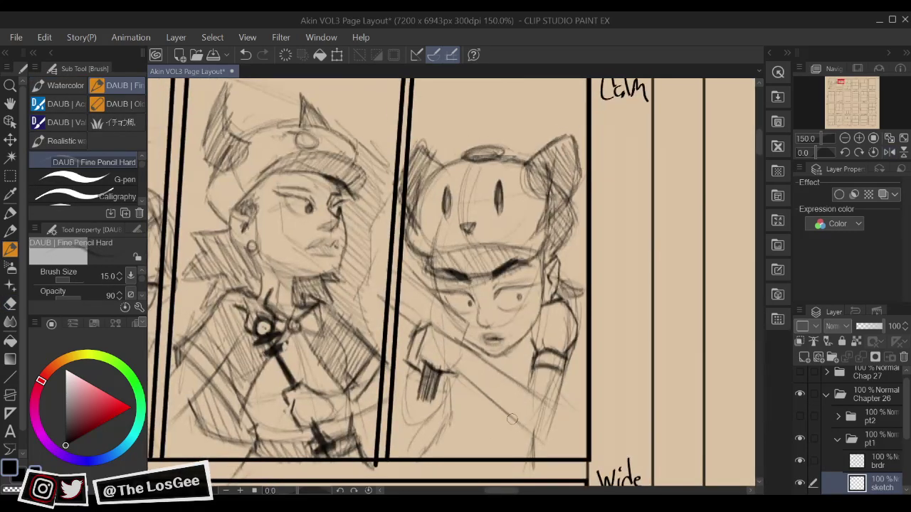
Draw the gun's angular trigger guard between the grip and the panel divider, checking the pose in a mirrored view
key(ctrl+shift+h)
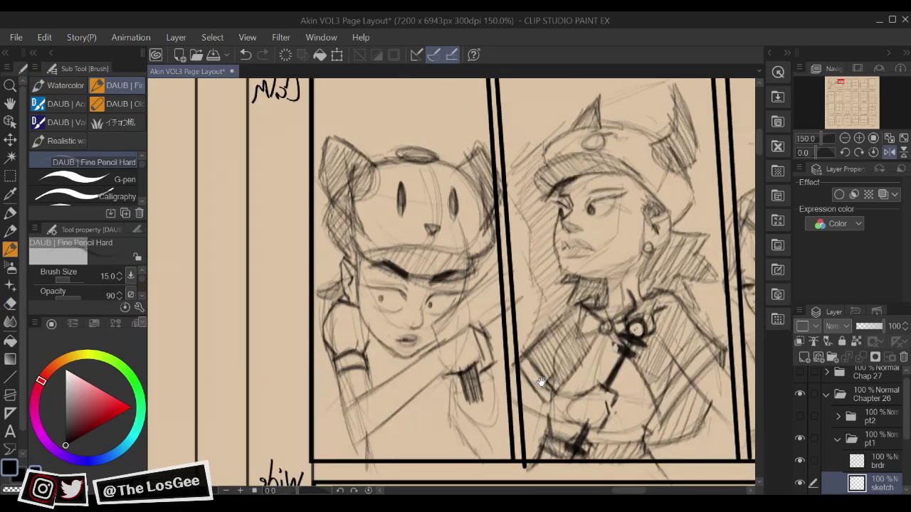
drag(541, 382, 567, 392)
key(h)
drag(558, 352, 574, 375)
drag(454, 353, 496, 389)
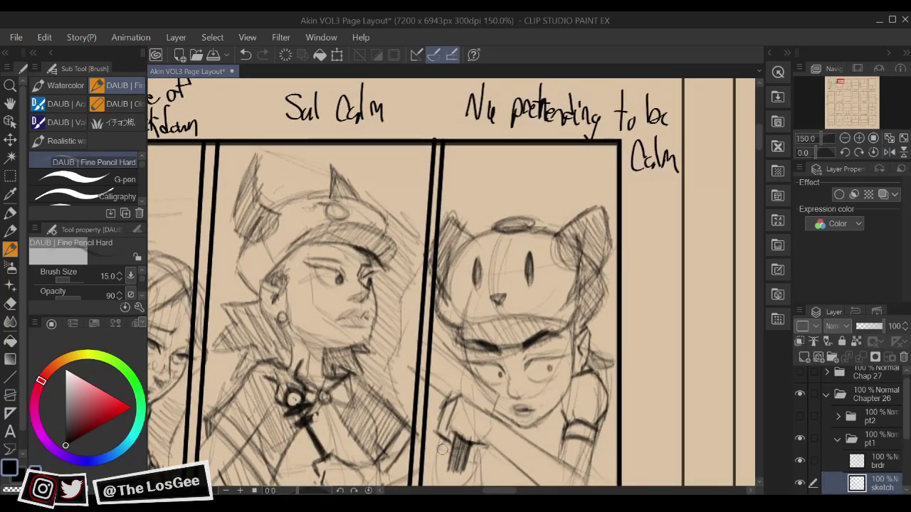
mouse_move(428, 428)
mouse_down()
mouse_move(455, 446)
mouse_move(429, 405)
mouse_up()
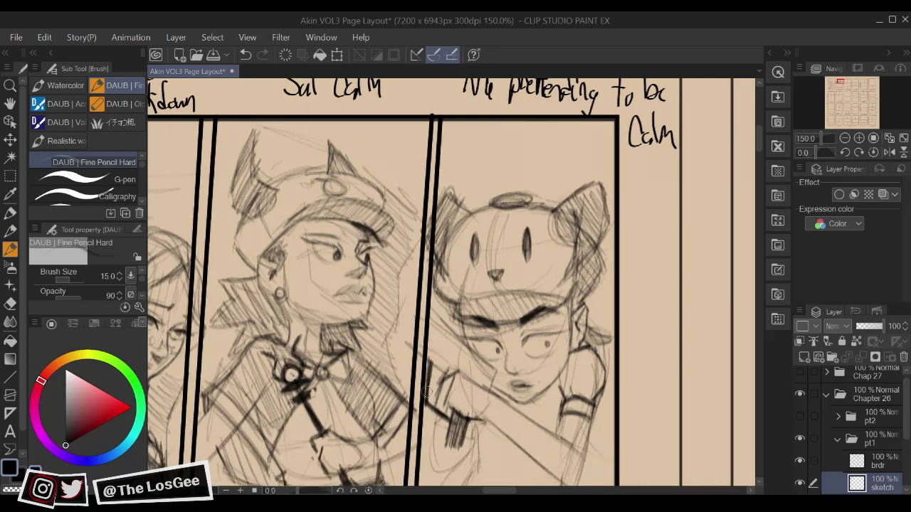
drag(430, 375, 426, 388)
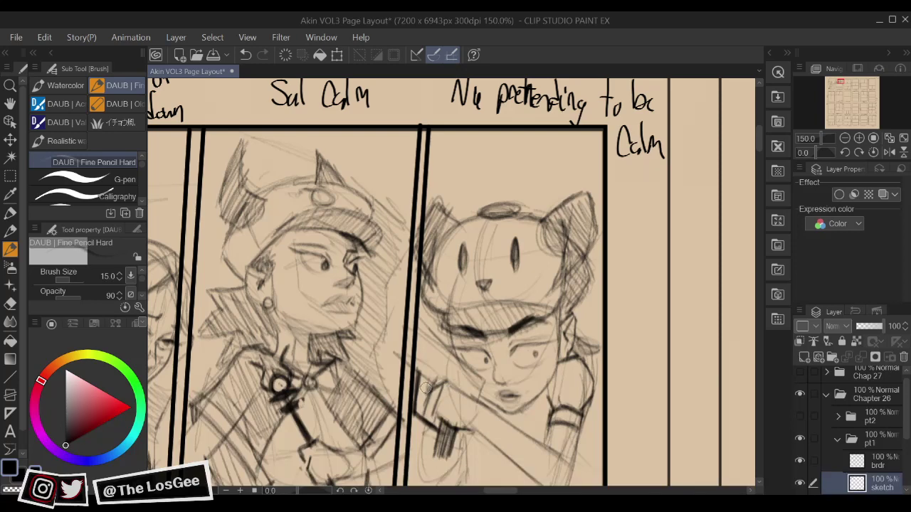
Draw the dark trigger and finger marks inside the guard and clean up around them, comparing normal and mirrored views
key(h)
key(h)
drag(458, 377, 430, 389)
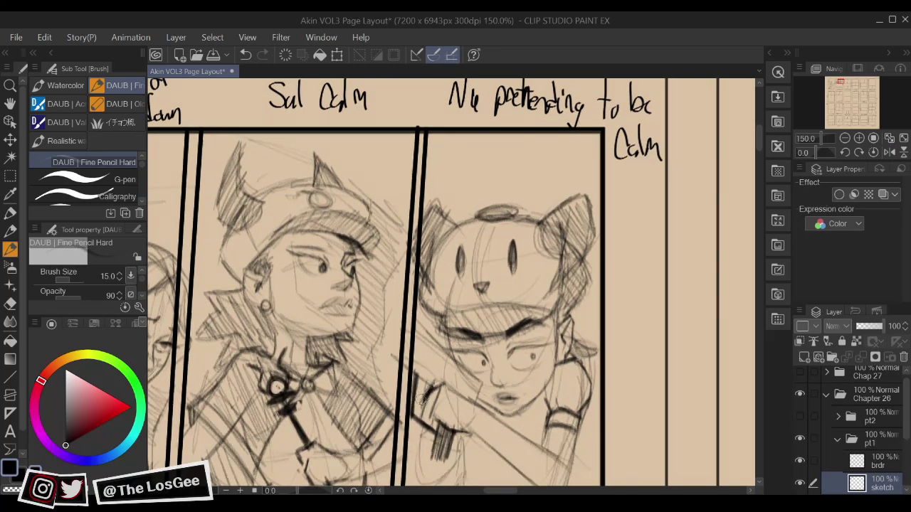
key(h)
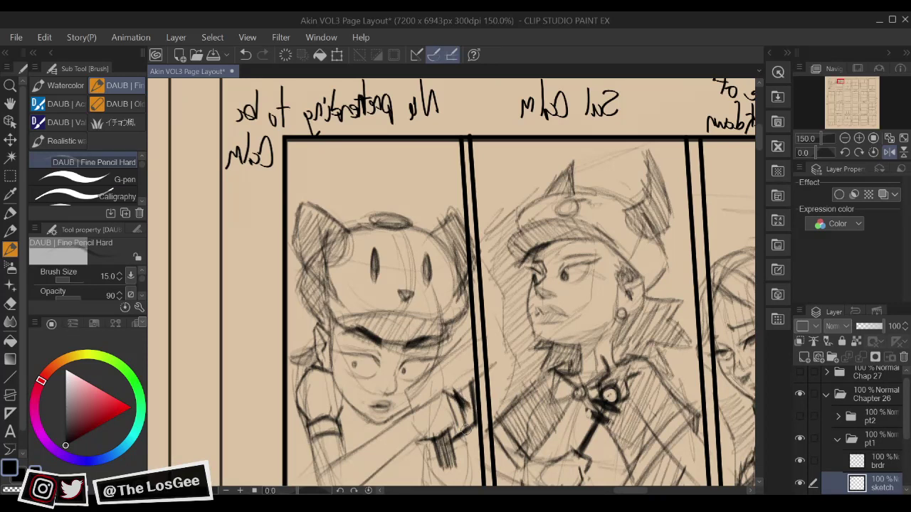
key(e)
key(b)
key(e)
drag(474, 414, 468, 421)
key(h)
mouse_move(421, 391)
mouse_down()
mouse_move(466, 417)
mouse_move(464, 410)
mouse_up()
key(b)
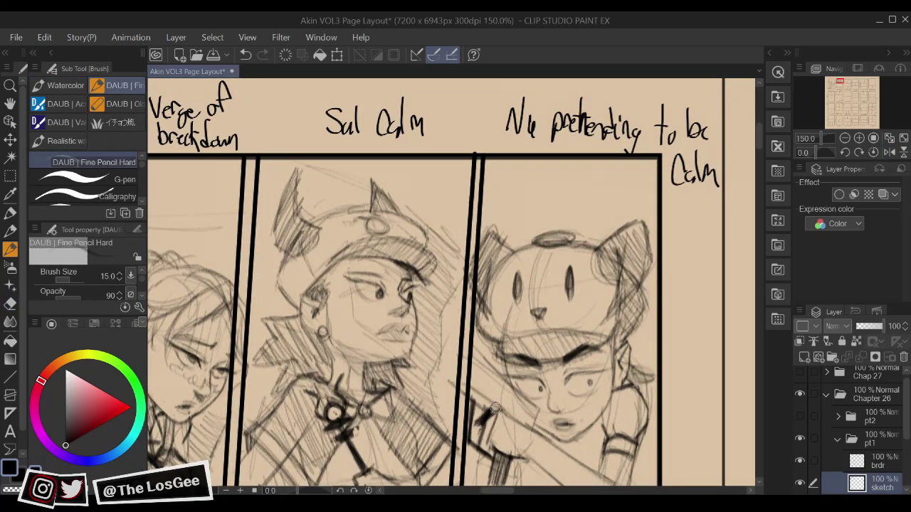
Outline the grip's lower end, mark the gun's rear edge above the hand, and erase stray lines around the grip
drag(552, 391, 519, 384)
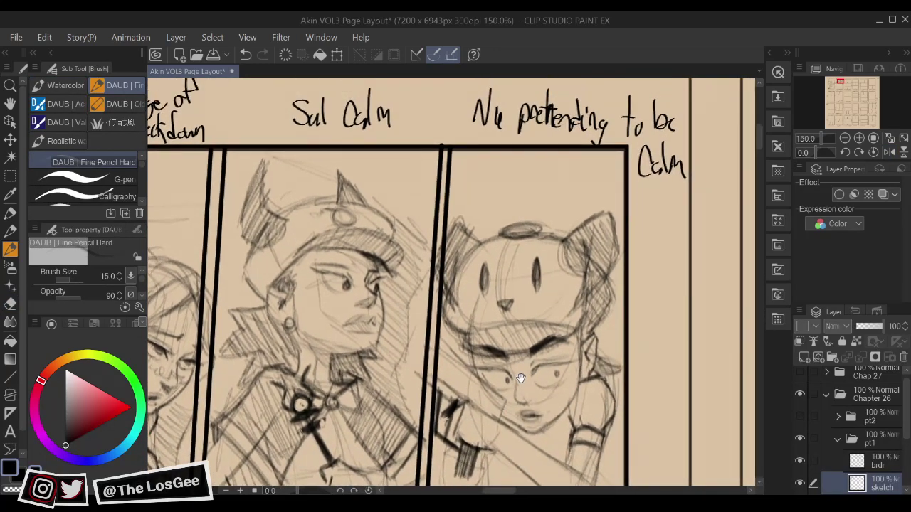
drag(512, 424, 475, 402)
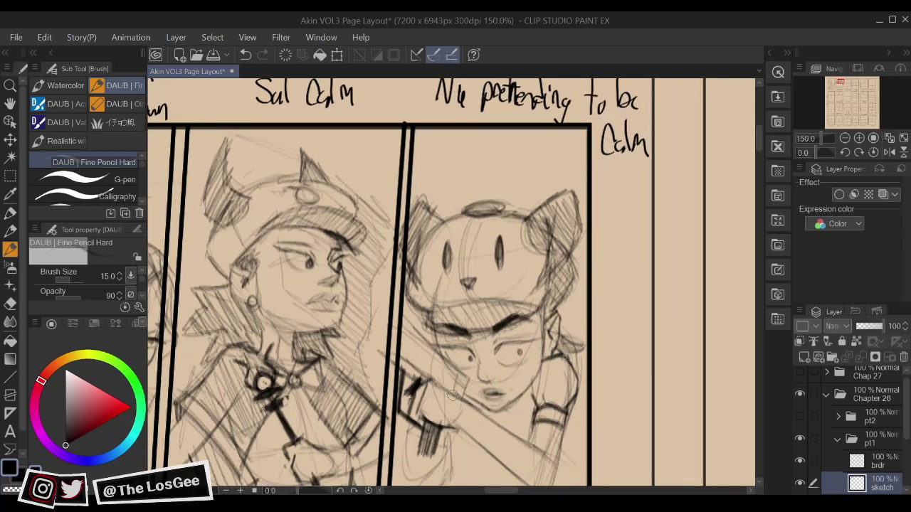
mouse_move(429, 446)
mouse_down()
mouse_move(439, 407)
mouse_move(424, 411)
mouse_move(432, 424)
mouse_move(444, 419)
mouse_up()
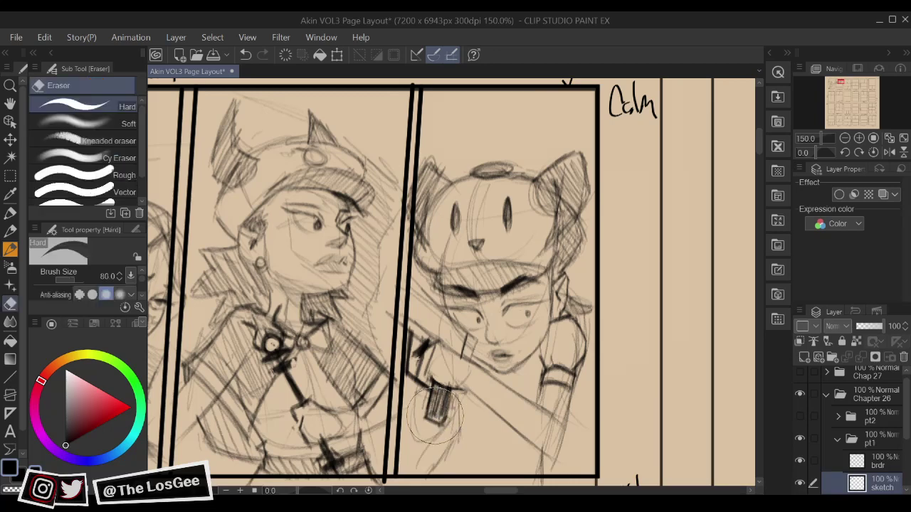
key(e)
mouse_move(443, 414)
mouse_down()
mouse_move(432, 406)
mouse_move(442, 426)
mouse_up()
key(b)
Outline and hatch the gun's slide from the third figure's cheek to the panel divider, using a mirrored view
mouse_move(503, 352)
mouse_down()
mouse_move(510, 361)
mouse_move(558, 360)
mouse_move(475, 475)
mouse_up()
key(e)
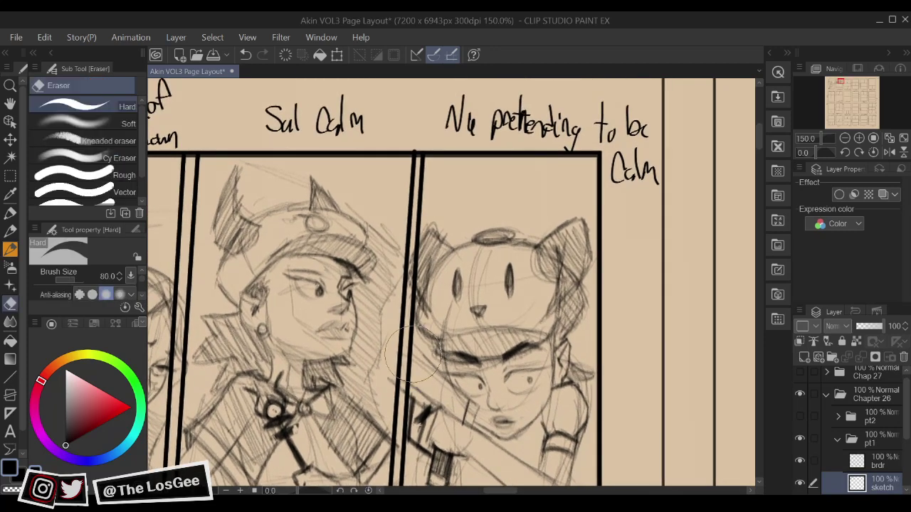
key(b)
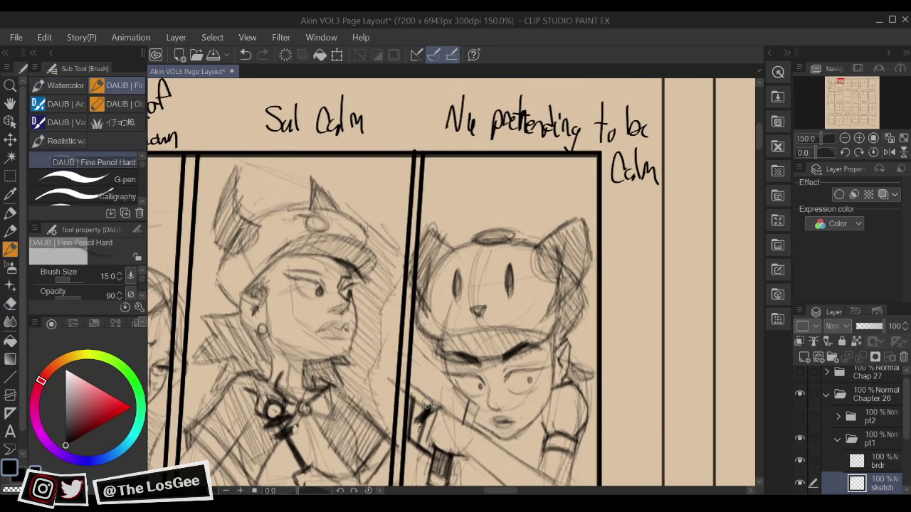
drag(436, 393, 413, 408)
mouse_move(437, 382)
mouse_down()
mouse_move(476, 409)
mouse_move(465, 408)
mouse_move(483, 420)
mouse_move(478, 427)
mouse_move(459, 402)
mouse_move(447, 412)
mouse_move(428, 389)
mouse_move(429, 365)
mouse_up()
key(h)
drag(544, 383, 661, 330)
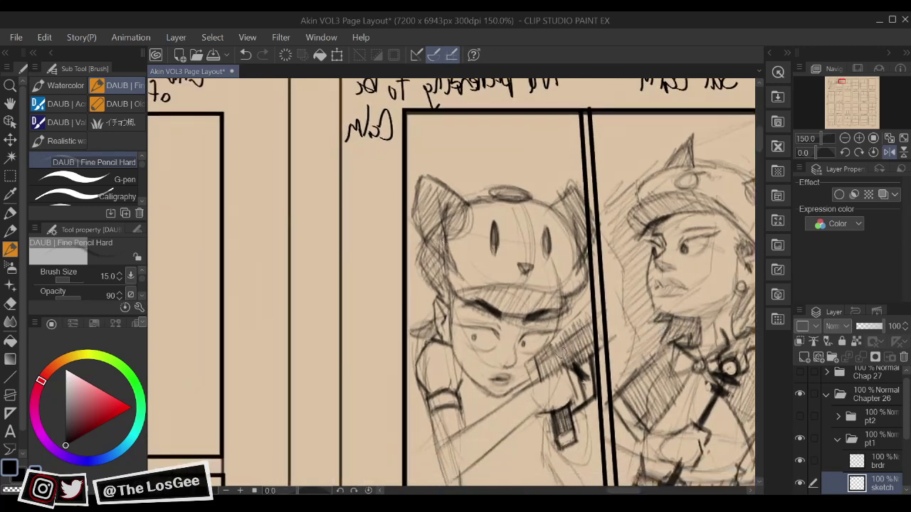
drag(540, 353, 591, 311)
drag(537, 353, 590, 313)
Darken the slide's upper edge and rear sight area, erasing the sketch lines that overlap the third figure's face
key(h)
drag(501, 352, 569, 354)
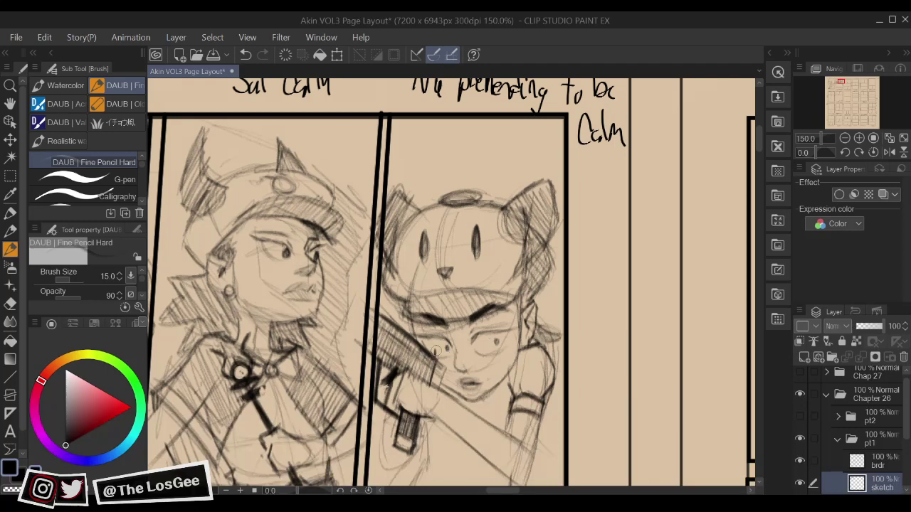
key(e)
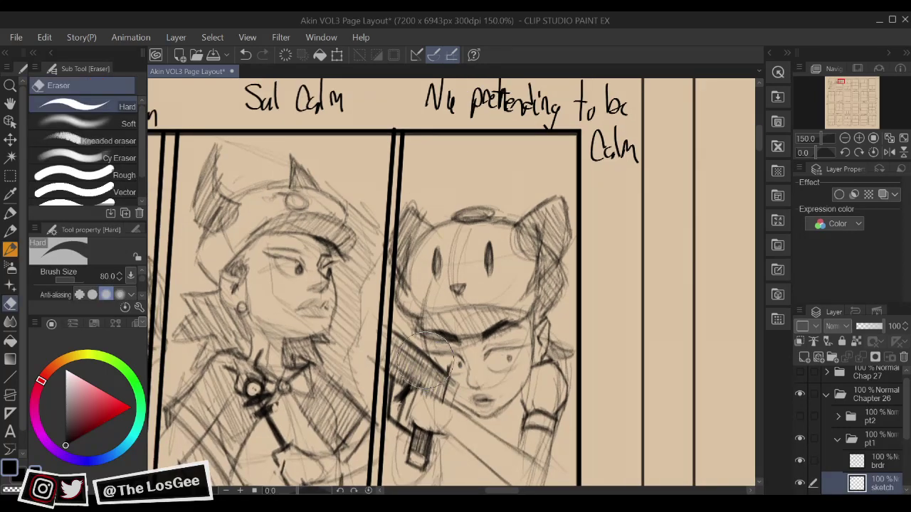
mouse_move(423, 365)
mouse_down()
mouse_move(440, 373)
mouse_move(420, 345)
mouse_move(411, 356)
mouse_move(424, 361)
mouse_up()
key(b)
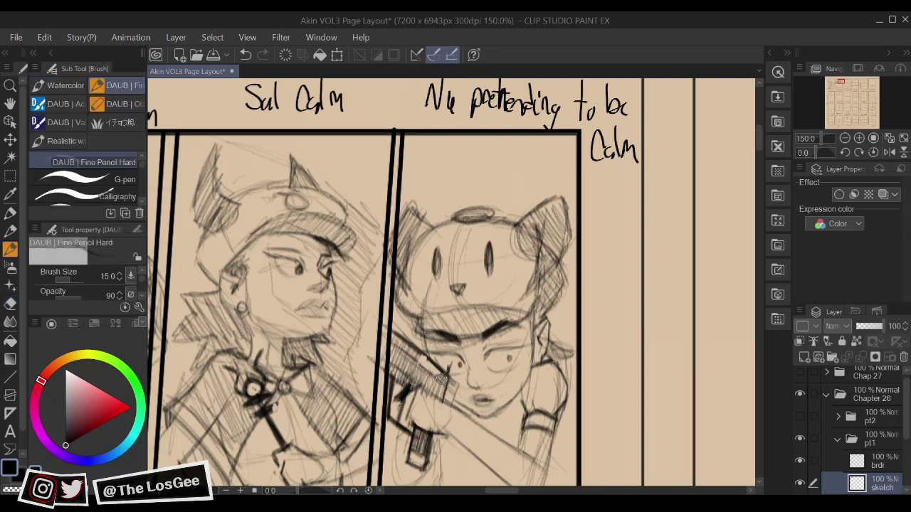
key(e)
mouse_move(444, 351)
mouse_down()
mouse_move(437, 343)
mouse_move(404, 363)
mouse_move(406, 303)
mouse_up()
key(b)
Clean up and redraw the grip's bottom edge and the finger lines between the trigger and grip
key(e)
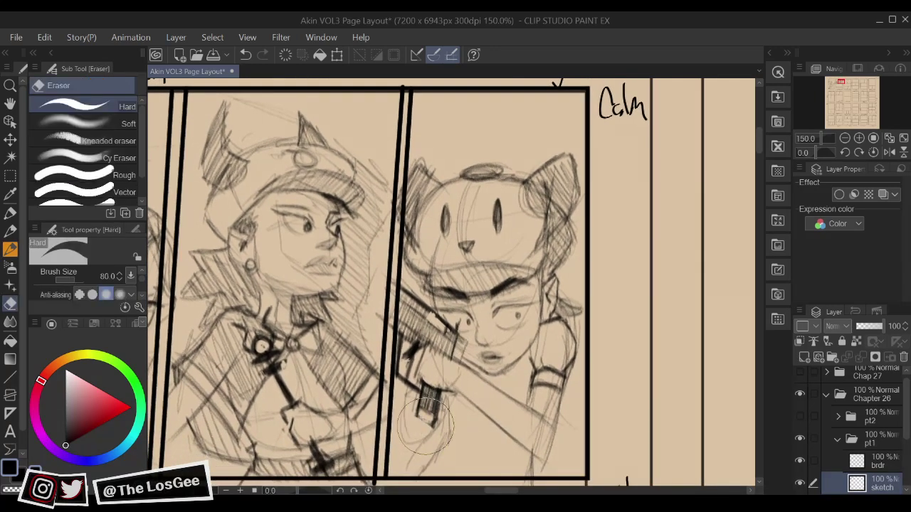
key(b)
drag(436, 417, 426, 420)
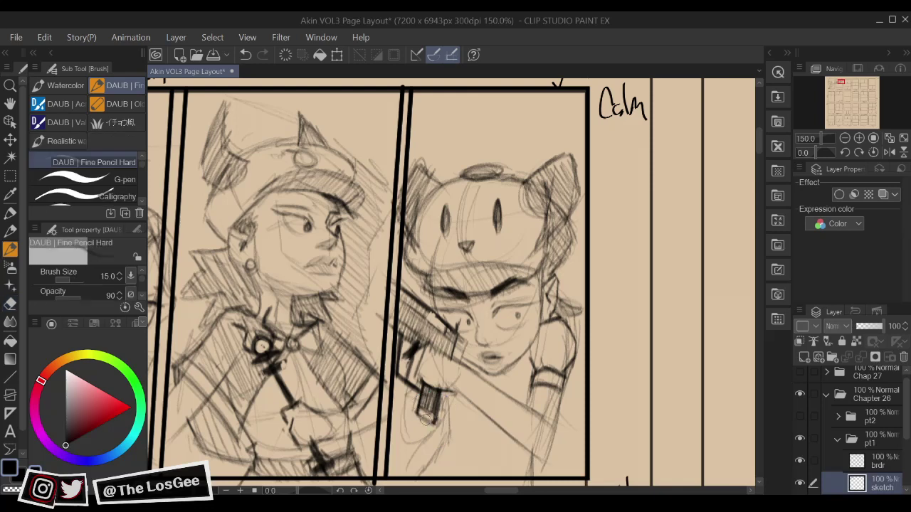
key(e)
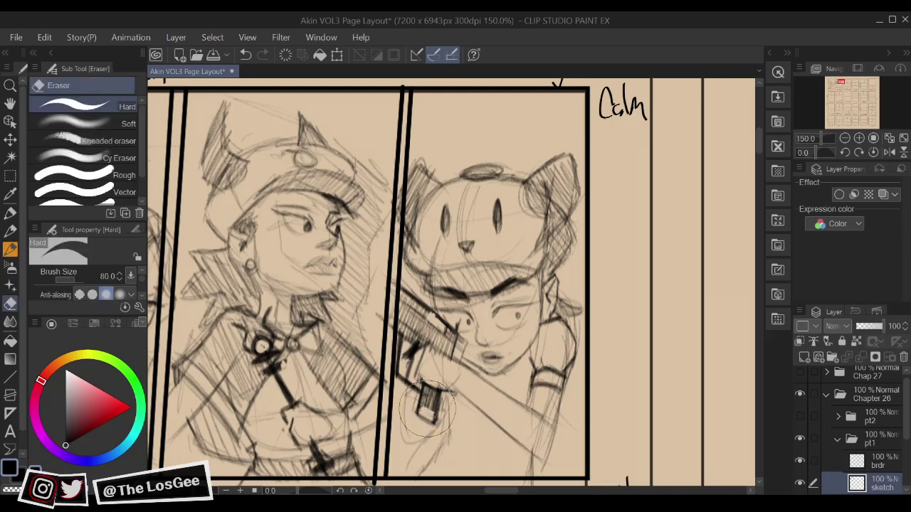
key(b)
key(e)
mouse_move(431, 361)
mouse_down()
mouse_move(436, 387)
mouse_move(427, 384)
mouse_up()
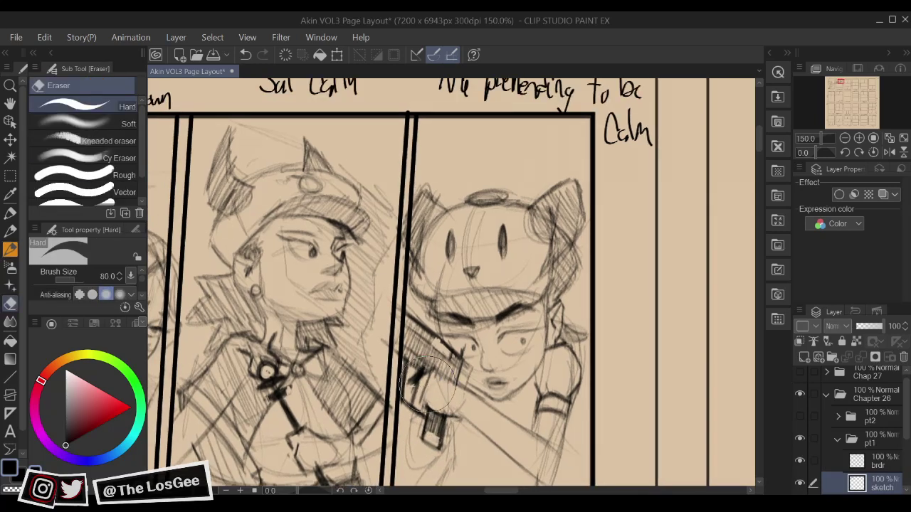
key(b)
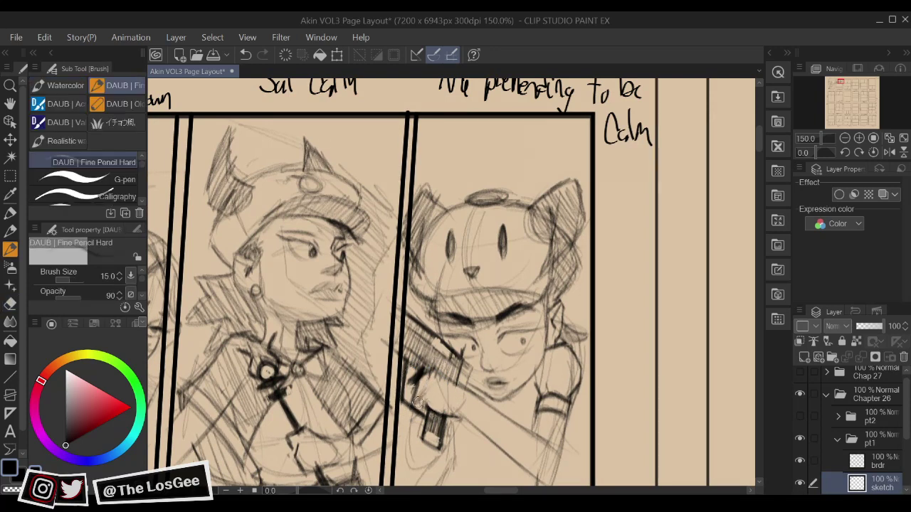
mouse_move(427, 384)
mouse_down()
mouse_move(416, 393)
mouse_move(421, 359)
mouse_up()
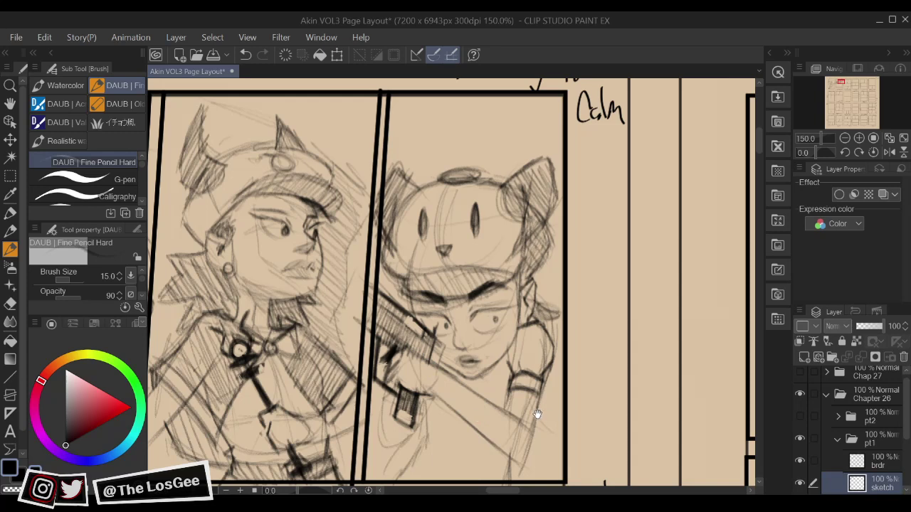
Sketch the third figure's supporting arm as a rounded form beneath the grip, working in normal and mirrored views
mouse_move(537, 415)
mouse_down()
mouse_move(523, 397)
mouse_move(546, 412)
mouse_move(537, 403)
mouse_up()
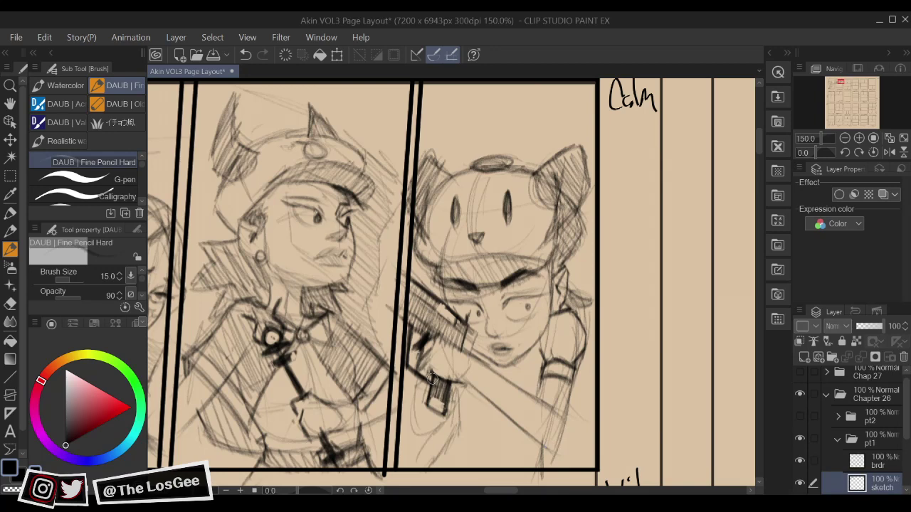
drag(411, 390, 436, 402)
mouse_move(419, 416)
mouse_down()
mouse_move(413, 449)
mouse_move(449, 444)
mouse_up()
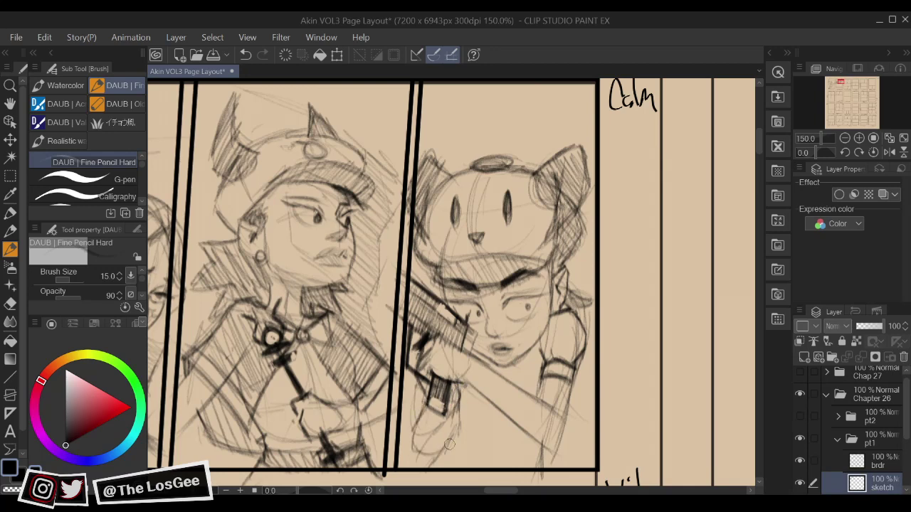
key(h)
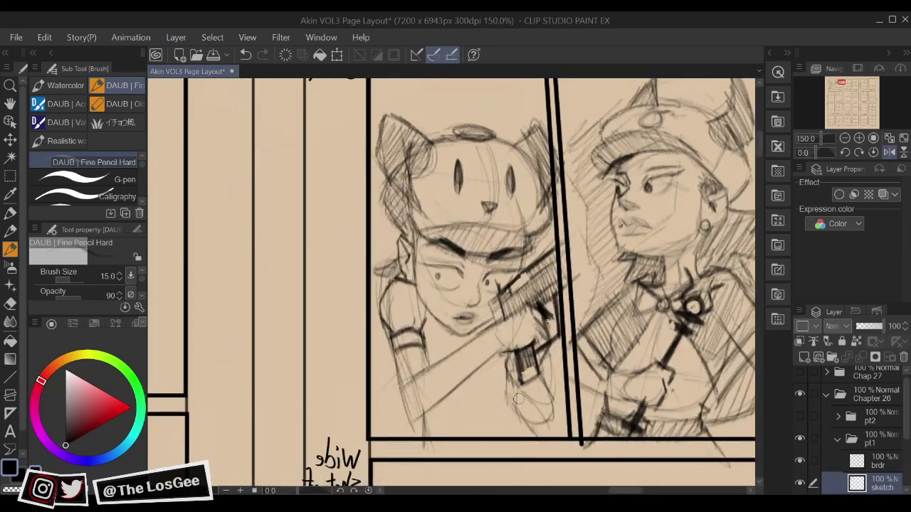
drag(518, 381, 534, 425)
key(h)
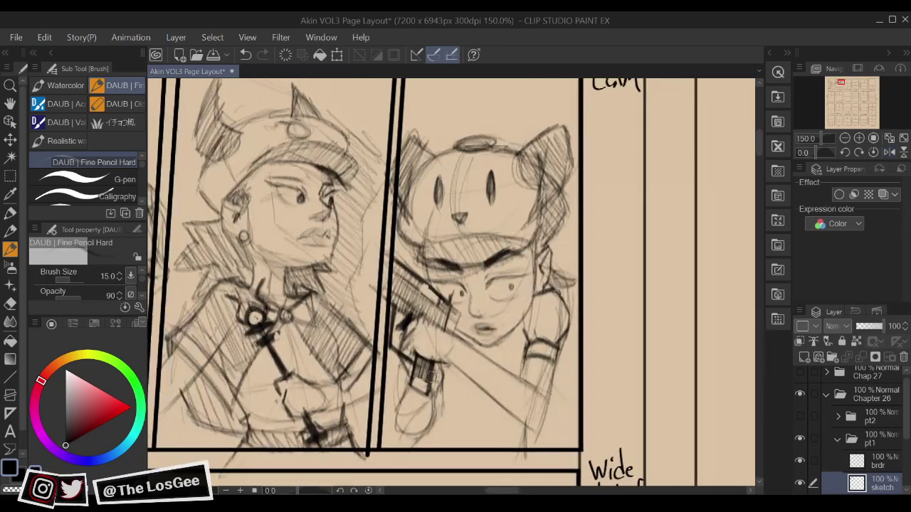
drag(437, 385, 431, 425)
Sketch light torso contours below the third figure's forearm, checking the pose in a mirrored view
key(h)
key(h)
drag(484, 409, 480, 410)
drag(475, 352, 461, 442)
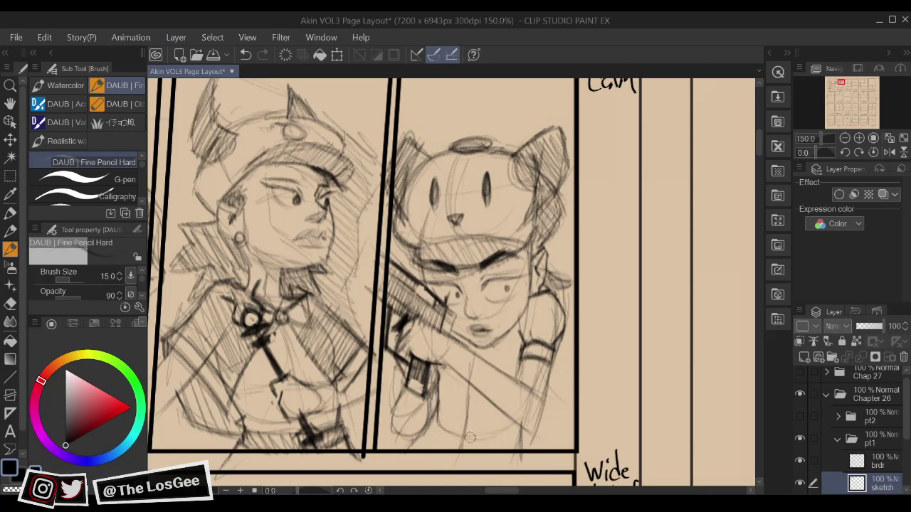
Darken the torso's side edge below the grip and draw a heavy curved hem on the third figure's top, checking it mirrored
key(ctrl+Tab)
scroll(472, 401, up, 2)
key(e)
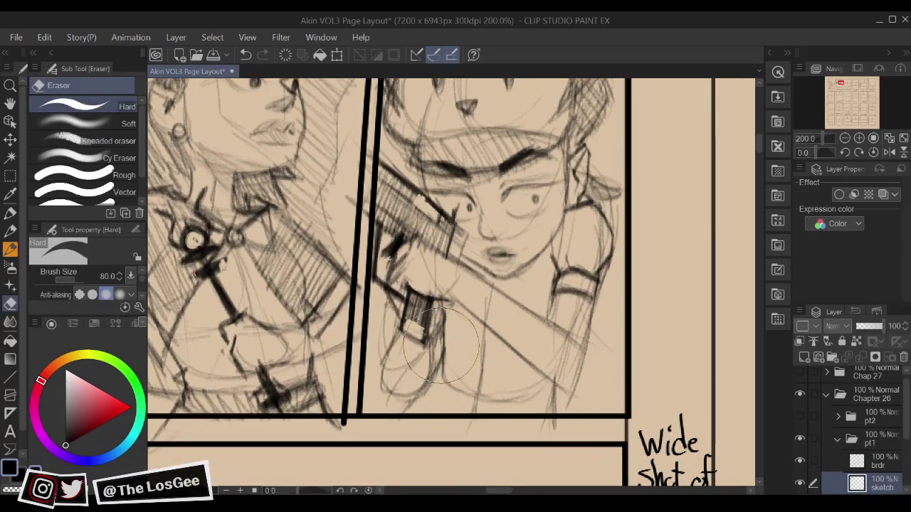
key(b)
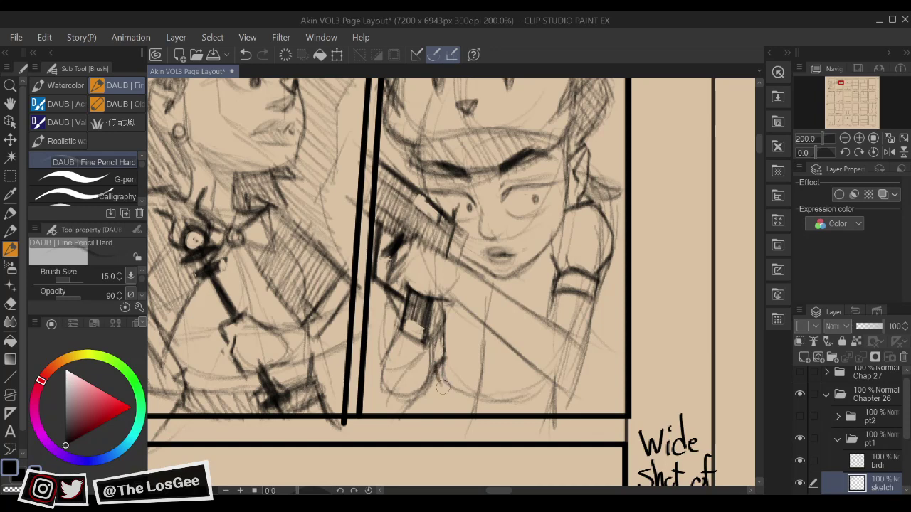
mouse_move(450, 392)
mouse_down()
mouse_move(413, 376)
mouse_move(426, 373)
mouse_up()
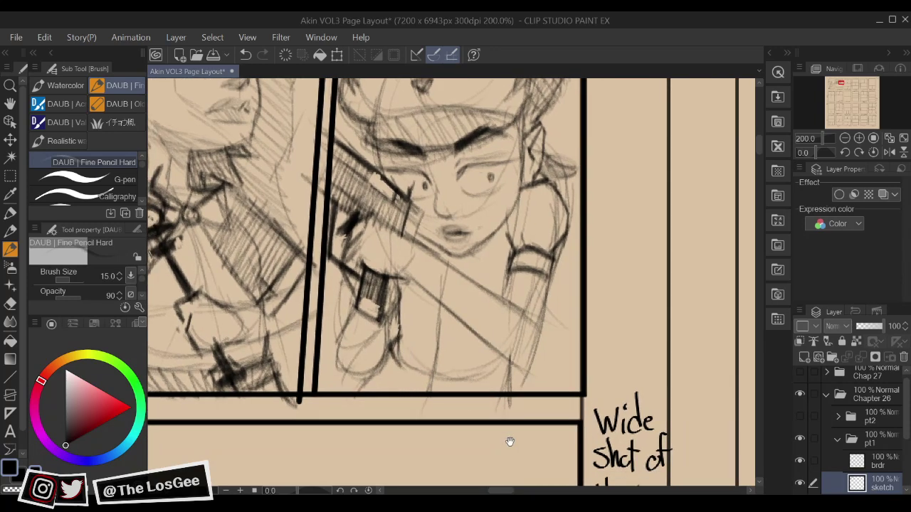
drag(509, 442, 483, 469)
drag(374, 389, 447, 413)
mouse_move(389, 396)
mouse_down()
mouse_move(439, 421)
mouse_move(428, 406)
mouse_move(473, 400)
mouse_move(450, 413)
mouse_move(493, 396)
mouse_move(449, 401)
mouse_move(475, 403)
mouse_up()
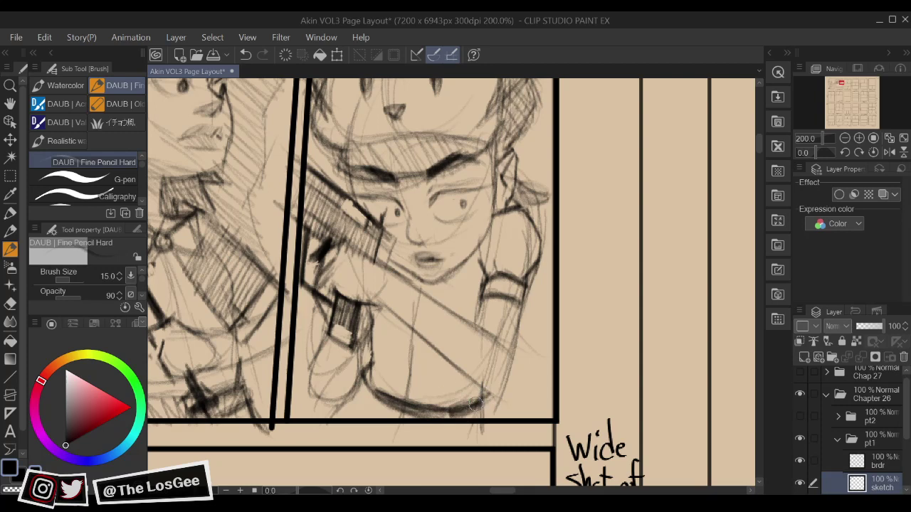
mouse_move(385, 368)
mouse_down()
mouse_move(441, 391)
mouse_move(499, 361)
mouse_up()
key(h)
mouse_move(521, 370)
mouse_down()
mouse_move(541, 395)
mouse_move(587, 410)
mouse_up()
key(h)
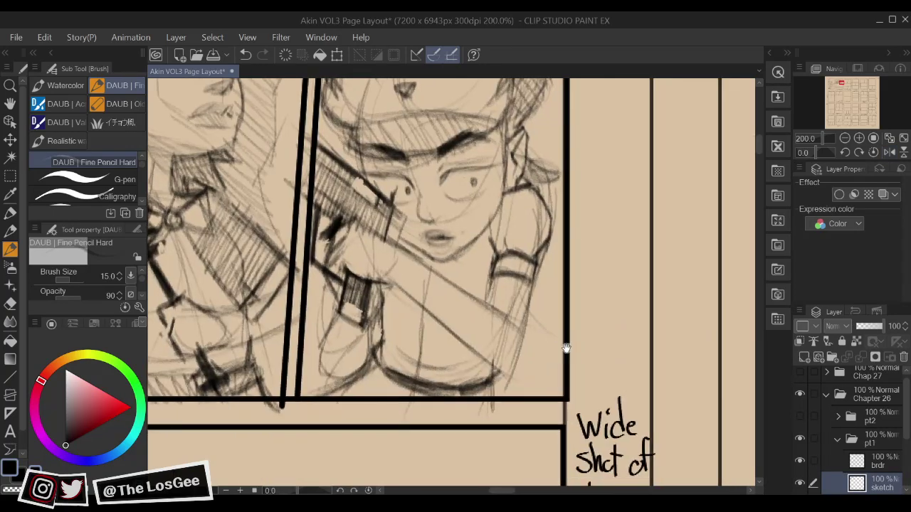
Extend the third figure's waist lines below the hem and sketch small round buttons down the front of the clothing
drag(511, 341, 531, 392)
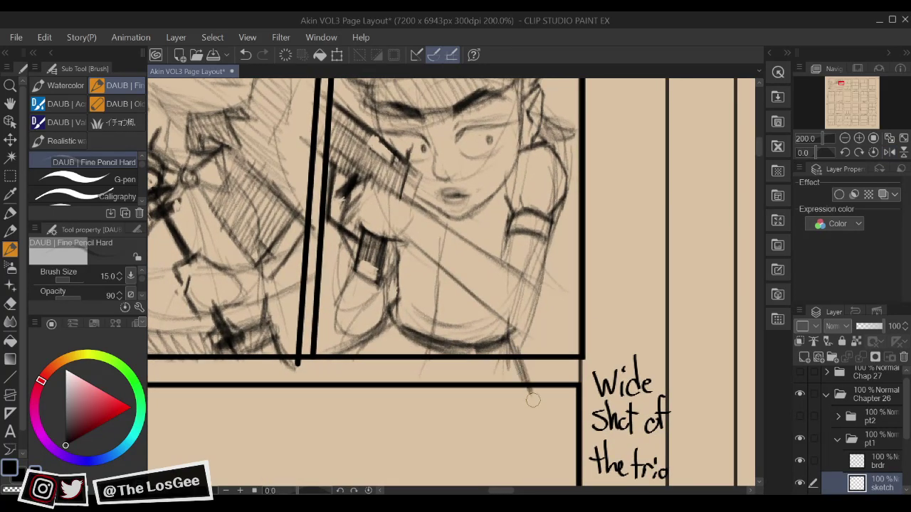
drag(459, 326, 466, 327)
mouse_move(451, 276)
mouse_down()
mouse_move(459, 325)
mouse_move(442, 337)
mouse_move(444, 346)
mouse_up()
drag(485, 295, 486, 308)
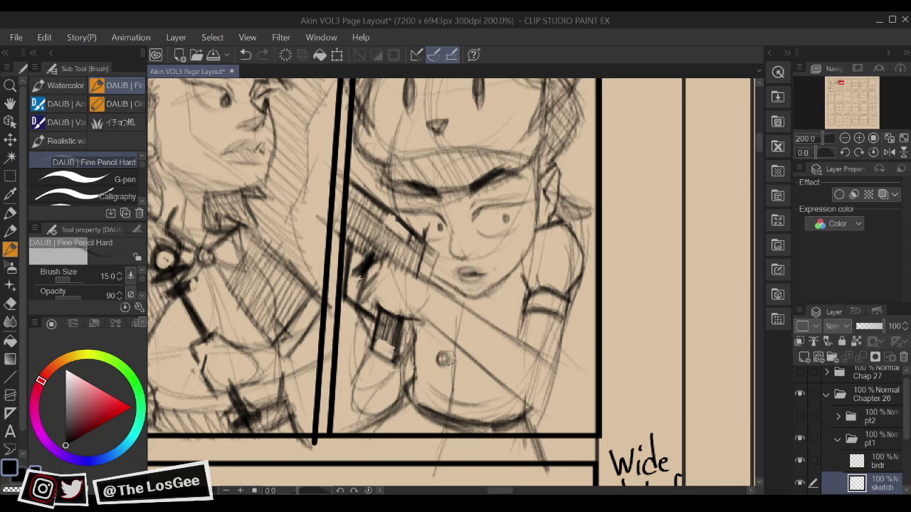
scroll(432, 375, down, 2)
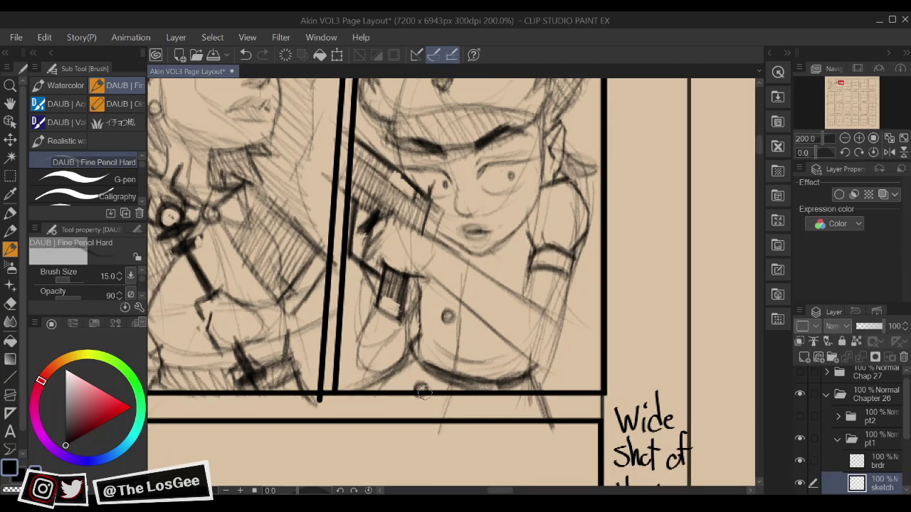
drag(469, 317, 460, 360)
drag(488, 282, 448, 389)
drag(533, 362, 533, 365)
drag(497, 391, 502, 374)
mouse_move(468, 379)
mouse_down()
mouse_move(484, 389)
mouse_move(449, 402)
mouse_up()
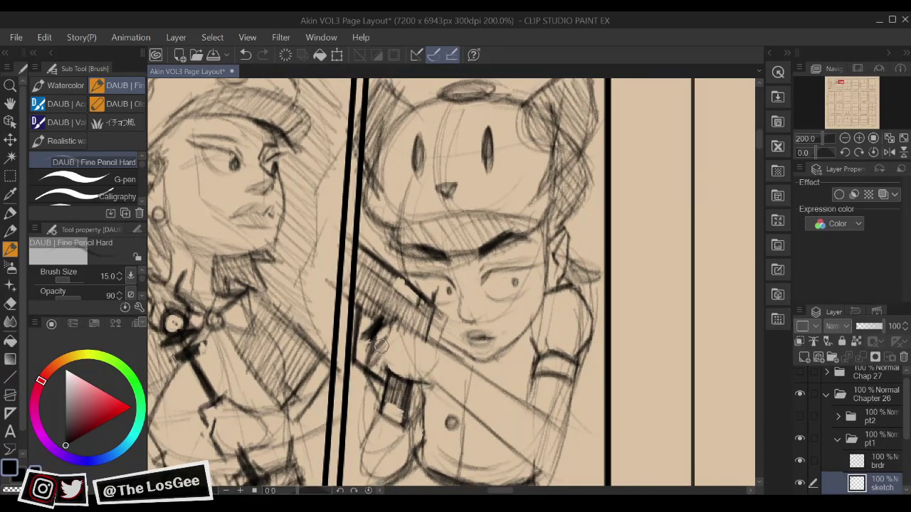
Darken the finger lines near the trigger and the contour beside the grip, refining the third figure's hand in a mirrored view
drag(380, 342, 371, 363)
key(e)
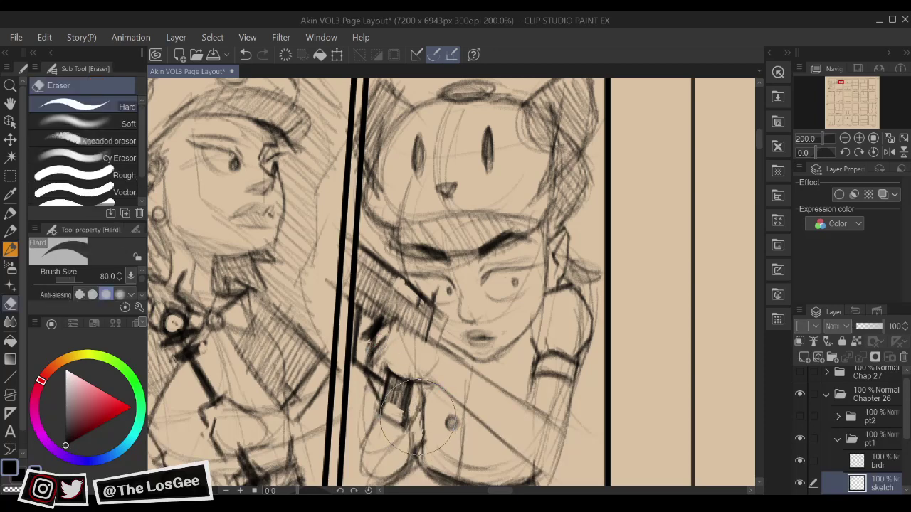
key(b)
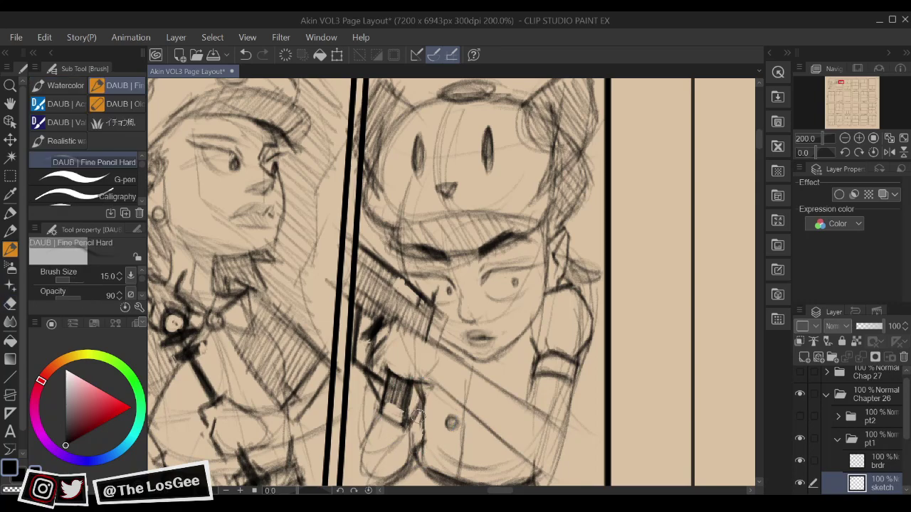
drag(418, 418, 421, 371)
key(h)
drag(574, 326, 580, 321)
drag(532, 354, 530, 365)
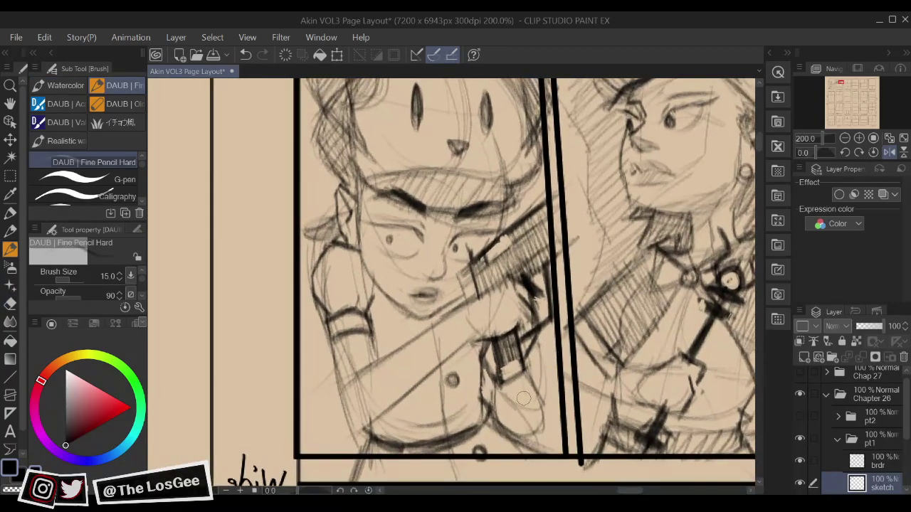
Refine the sleeve and lower-arm outlines of the bear-cap girl in the third panel with the Fine Pencil Hard brush
mouse_move(540, 395)
mouse_down()
mouse_move(549, 430)
mouse_move(521, 436)
mouse_up()
mouse_move(491, 380)
mouse_down()
mouse_move(498, 427)
mouse_move(495, 418)
mouse_move(562, 459)
mouse_move(584, 450)
mouse_up()
key(h)
mouse_move(546, 384)
mouse_down()
mouse_move(577, 415)
mouse_move(579, 358)
mouse_move(588, 368)
mouse_move(578, 456)
mouse_up()
drag(591, 359, 577, 456)
key(h)
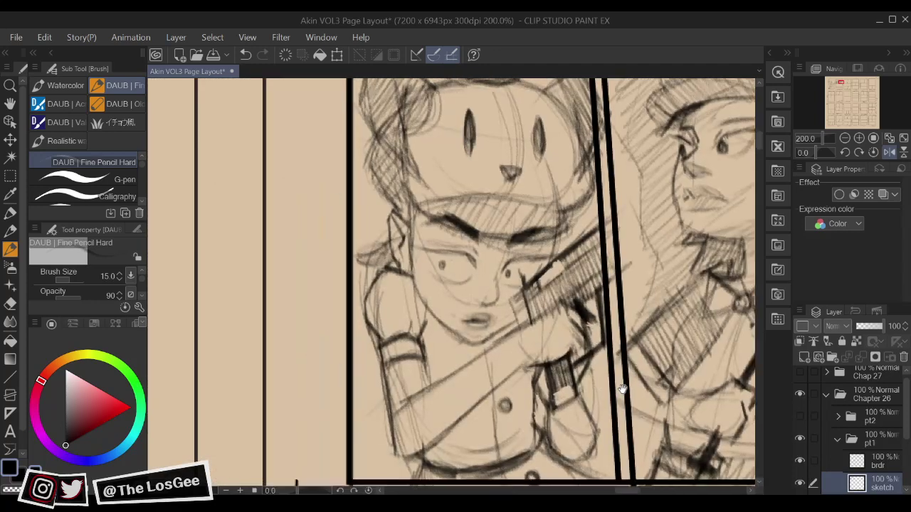
Erase the stray sketch lines around the bear-cap girl's outer elbow and redraw the arm contour below the sleeve band
key(e)
mouse_move(399, 395)
mouse_down()
mouse_move(434, 369)
mouse_move(427, 359)
mouse_move(415, 404)
mouse_up()
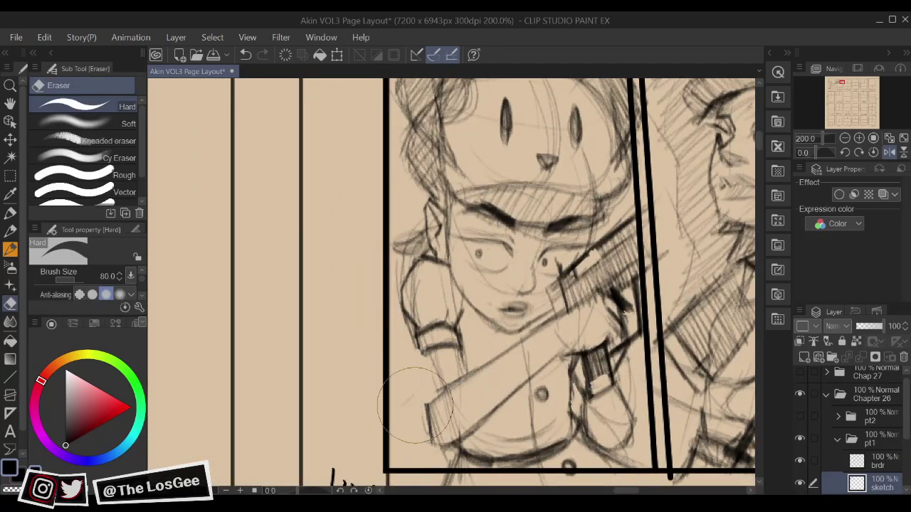
key(b)
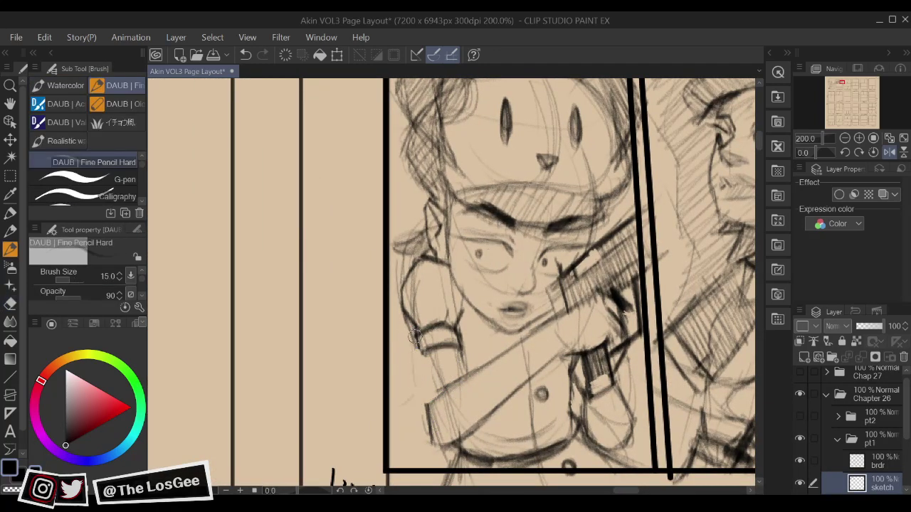
mouse_move(415, 338)
mouse_down()
mouse_move(421, 421)
mouse_move(435, 448)
mouse_up()
key(h)
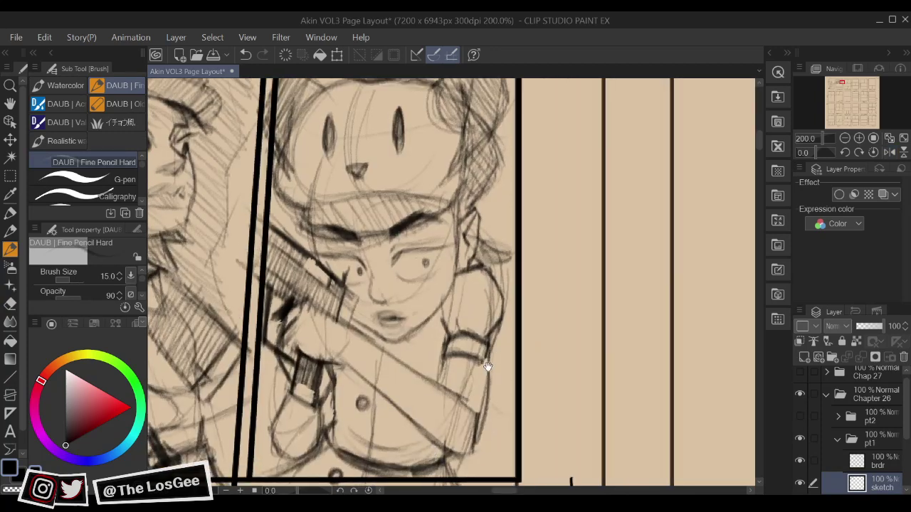
mouse_move(487, 366)
mouse_down()
mouse_move(498, 369)
mouse_move(491, 360)
mouse_move(499, 379)
mouse_move(463, 355)
mouse_move(449, 389)
mouse_move(449, 372)
mouse_up()
key(e)
key(b)
key(p)
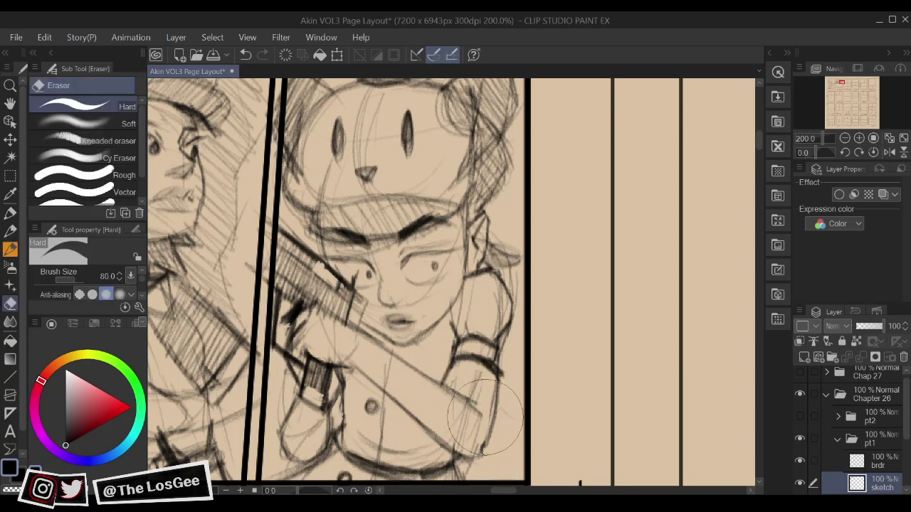
key(p)
drag(485, 440, 492, 417)
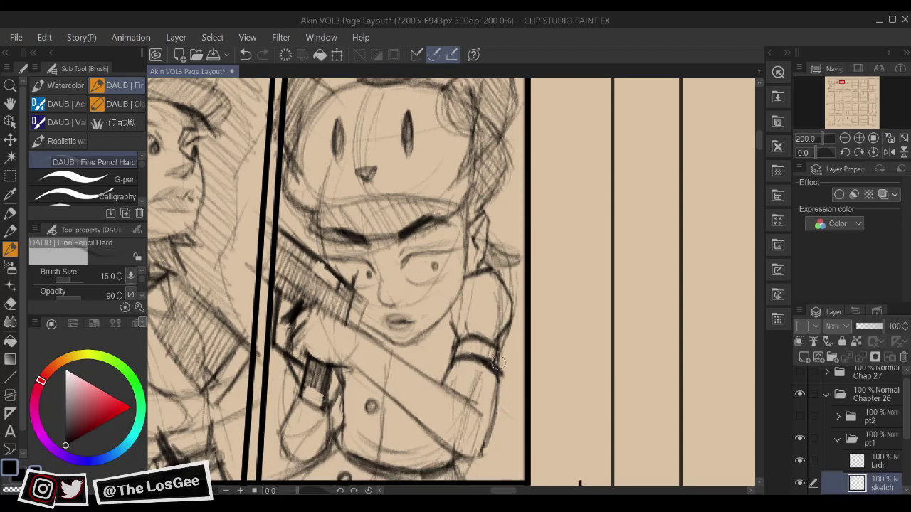
Clean up the bear-cap girl's sleeve cuff and redraw the outer arm line running down from it
drag(497, 365, 503, 375)
key(e)
mouse_move(511, 317)
mouse_down()
mouse_move(514, 315)
mouse_move(499, 387)
mouse_up()
key(b)
key(e)
key(b)
drag(499, 349, 498, 398)
key(h)
drag(532, 346, 522, 344)
key(h)
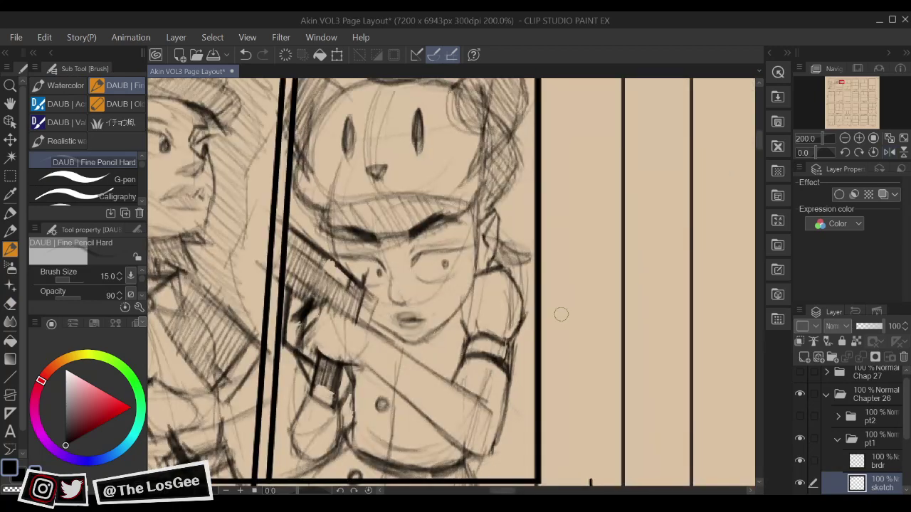
Sketch and shade the collar area between the bear-cap girl's chin and her raised forearm
scroll(562, 319, down, 2)
scroll(562, 316, up, 1)
drag(482, 420, 462, 434)
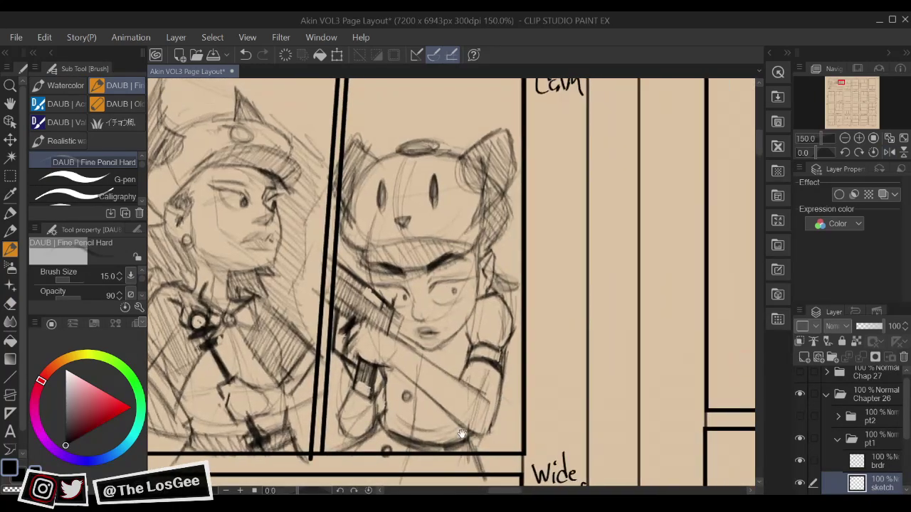
drag(441, 362, 450, 372)
drag(464, 341, 449, 368)
drag(442, 349, 453, 366)
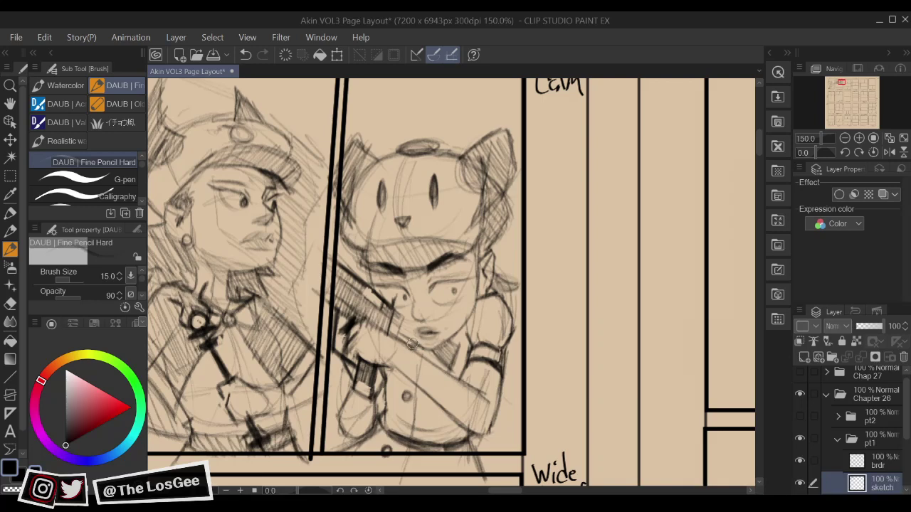
Erase the rough lines where the gun meets the bear-cap girl's chin and redraw that edge
key(e)
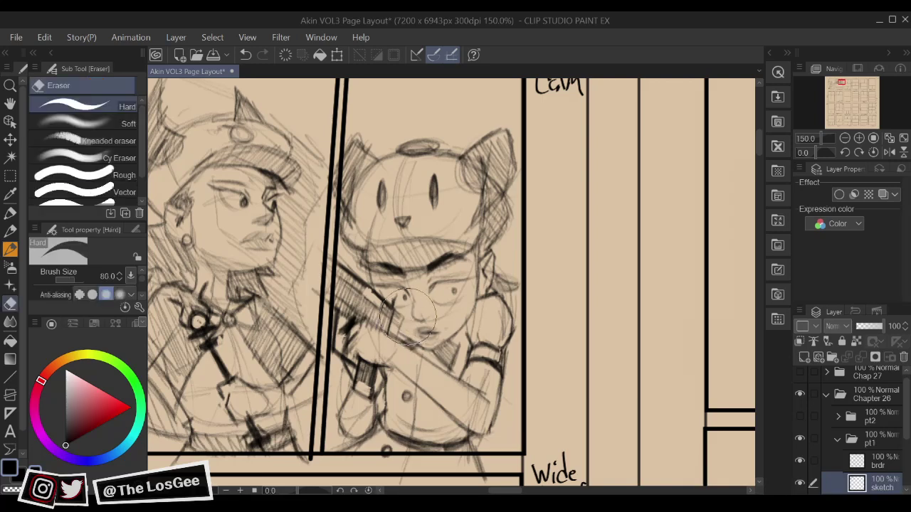
mouse_move(399, 324)
mouse_down()
mouse_move(390, 333)
mouse_move(404, 342)
mouse_up()
key(b)
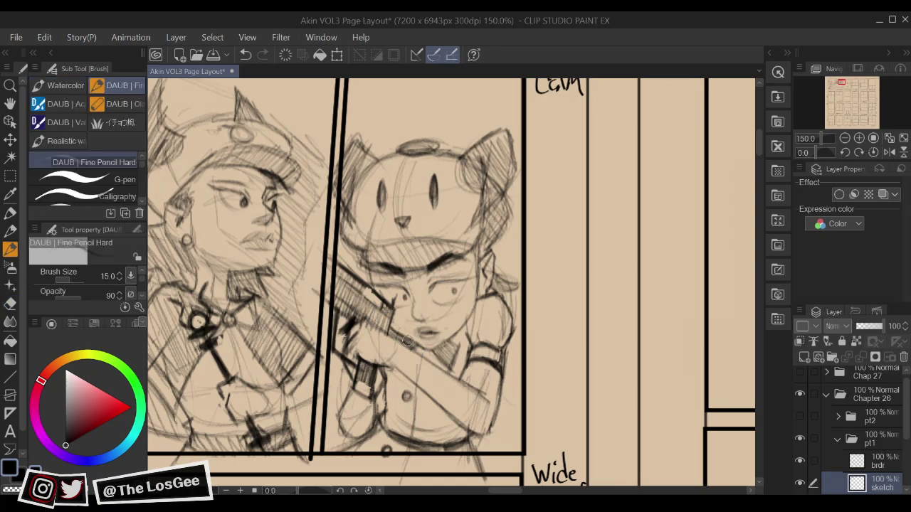
key(e)
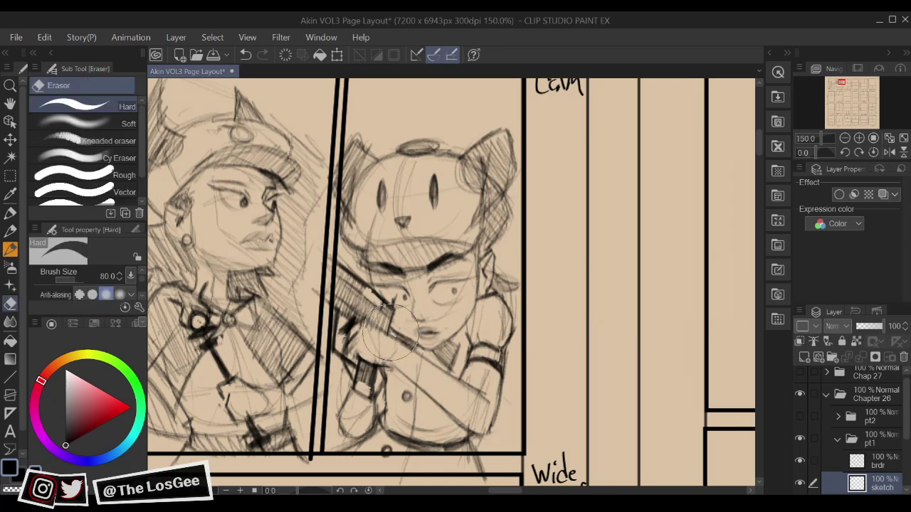
key(b)
drag(443, 373, 485, 342)
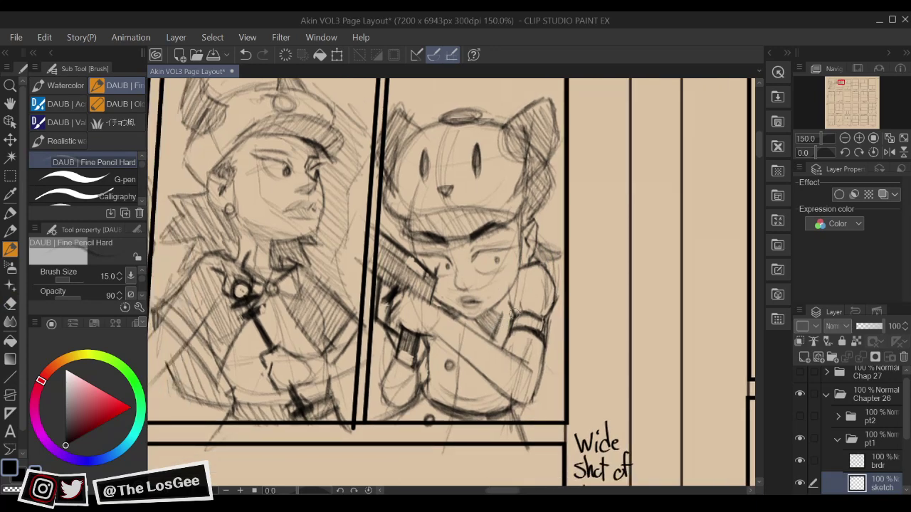
Hatch a dark area behind the bear-cap girl's elbow in the lower outer corner of the third panel
drag(582, 391, 557, 368)
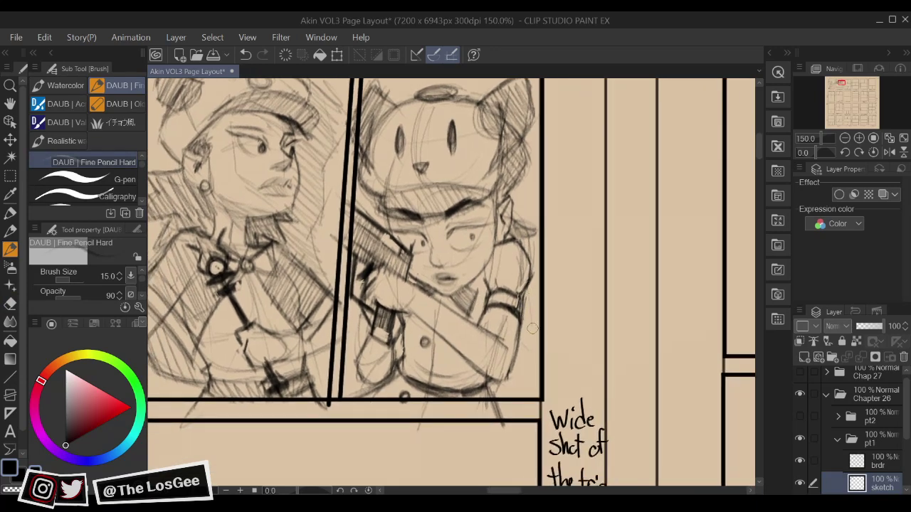
mouse_move(532, 328)
mouse_down()
mouse_move(528, 306)
mouse_move(545, 365)
mouse_move(519, 360)
mouse_up()
mouse_move(521, 400)
mouse_down()
mouse_move(544, 363)
mouse_move(494, 402)
mouse_move(540, 346)
mouse_move(514, 366)
mouse_move(542, 331)
mouse_move(520, 339)
mouse_move(538, 312)
mouse_move(510, 370)
mouse_up()
mouse_move(539, 325)
mouse_down()
mouse_move(570, 403)
mouse_move(509, 412)
mouse_move(551, 366)
mouse_move(515, 416)
mouse_move(551, 384)
mouse_move(543, 404)
mouse_move(558, 354)
mouse_move(537, 377)
mouse_up()
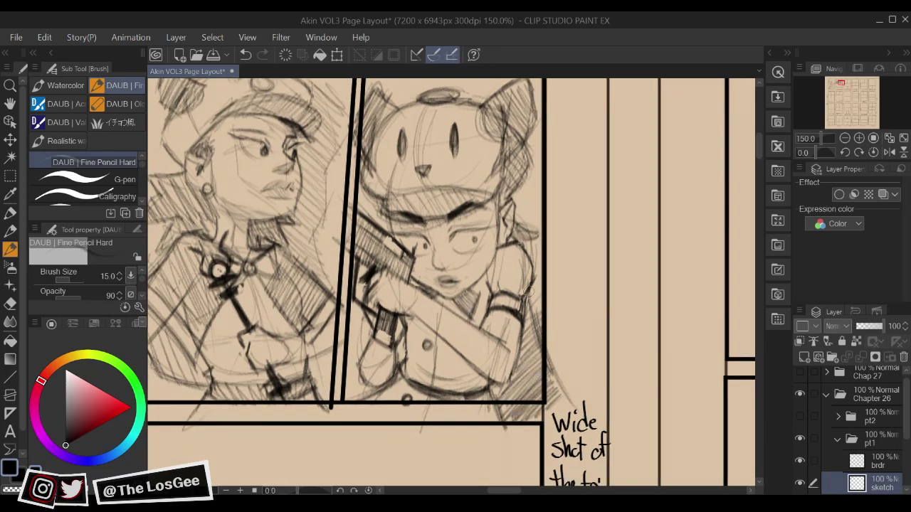
drag(527, 292, 538, 333)
drag(536, 210, 538, 319)
Darken the hair tuft behind the bear-cap girl's ear and hatch the background beside her head
key(h)
drag(478, 289, 528, 320)
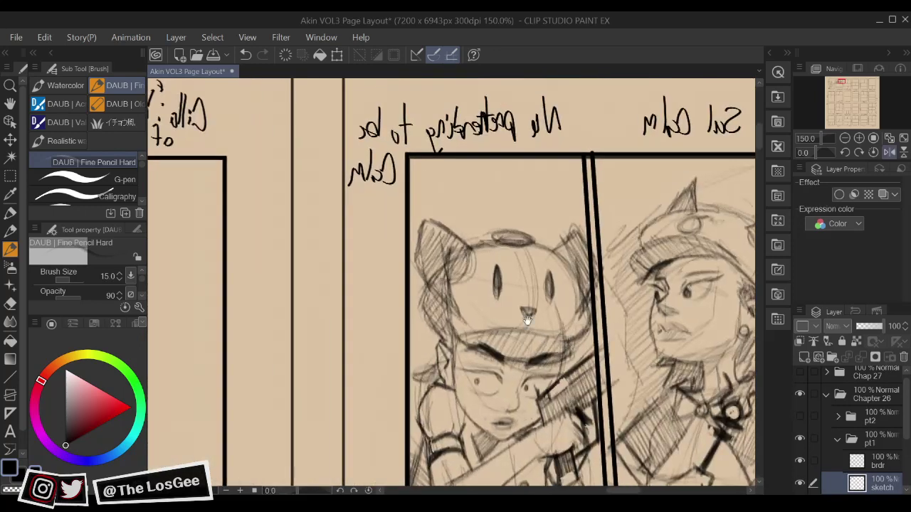
mouse_move(424, 290)
mouse_down()
mouse_move(431, 335)
mouse_move(446, 346)
mouse_up()
key(h)
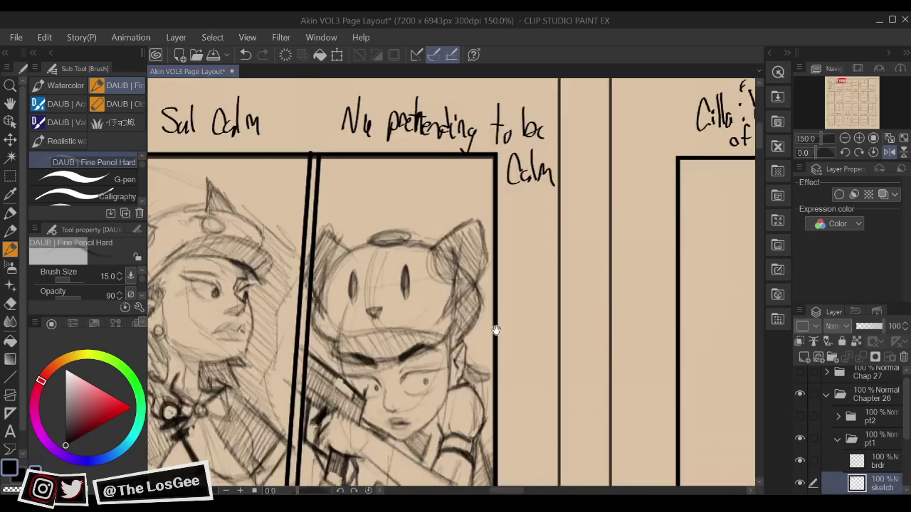
drag(496, 326, 481, 346)
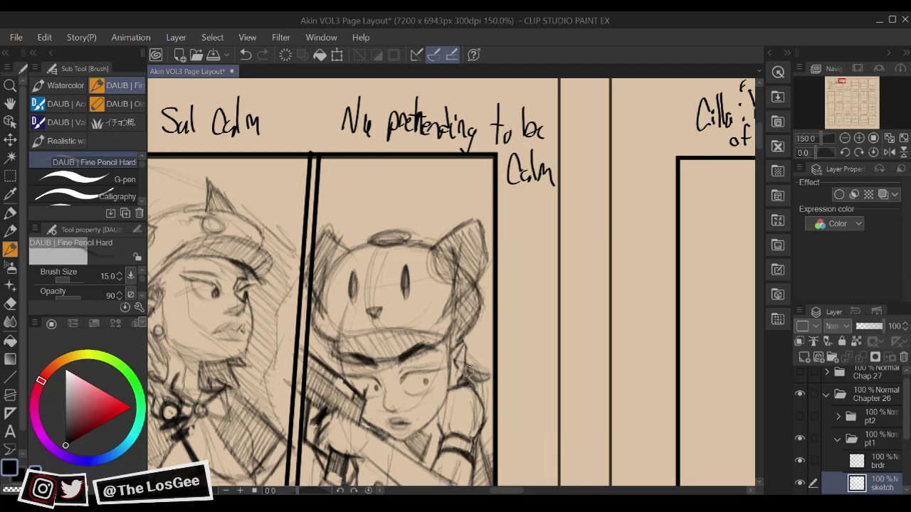
drag(475, 378, 485, 393)
drag(472, 361, 482, 375)
drag(502, 326, 487, 318)
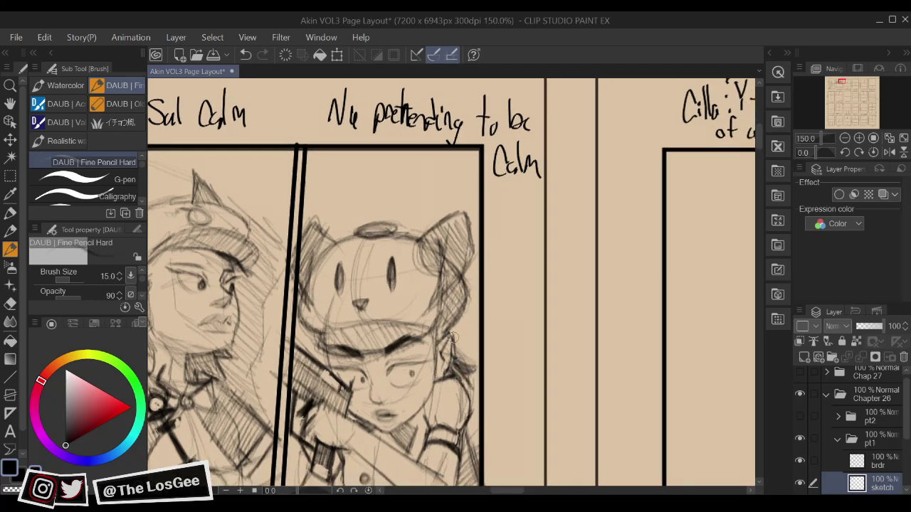
drag(462, 318, 459, 319)
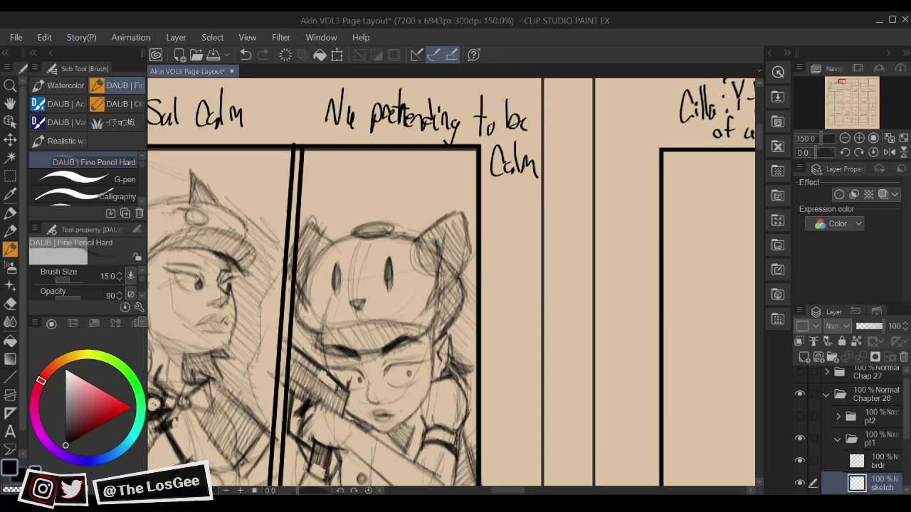
Deepen the hatching on the outer bear ear of the cap in the third panel
mouse_move(459, 275)
mouse_down()
mouse_move(448, 288)
mouse_move(462, 258)
mouse_move(442, 265)
mouse_move(424, 227)
mouse_move(455, 192)
mouse_up()
mouse_move(490, 276)
mouse_down()
mouse_move(496, 292)
mouse_move(521, 200)
mouse_up()
scroll(522, 200, down, 3)
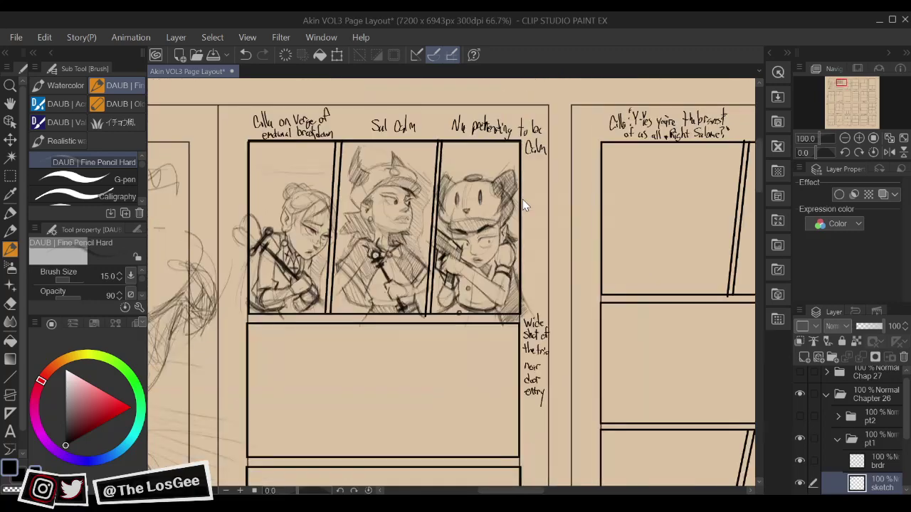
scroll(522, 199, up, 2)
scroll(522, 199, up, 1)
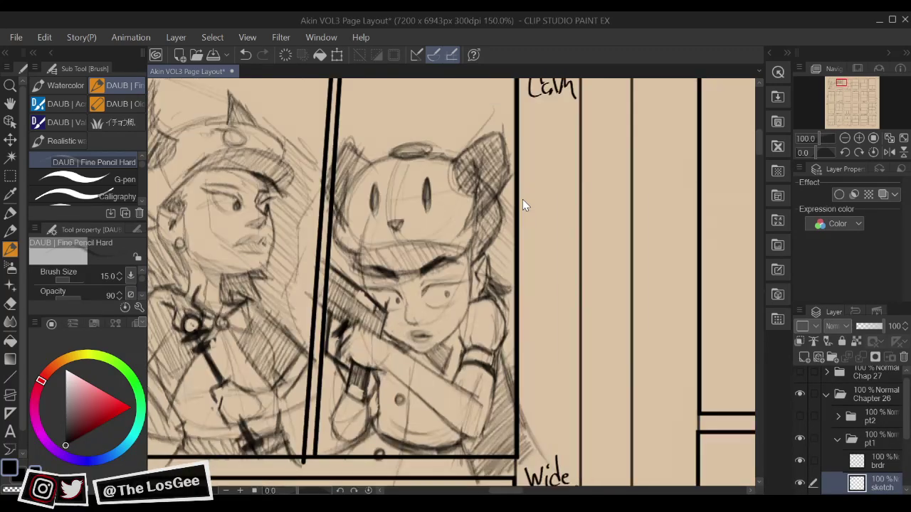
Erase the cheek contour line on the horned-cap girl's face in the middle panel and tidy her lips and jaw
drag(520, 198, 600, 208)
key(h)
drag(613, 304, 544, 339)
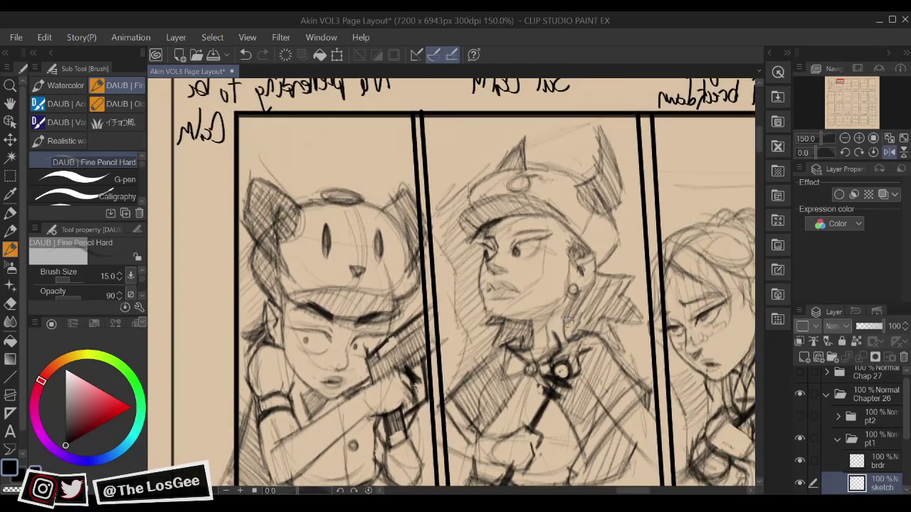
key(h)
drag(462, 334, 448, 356)
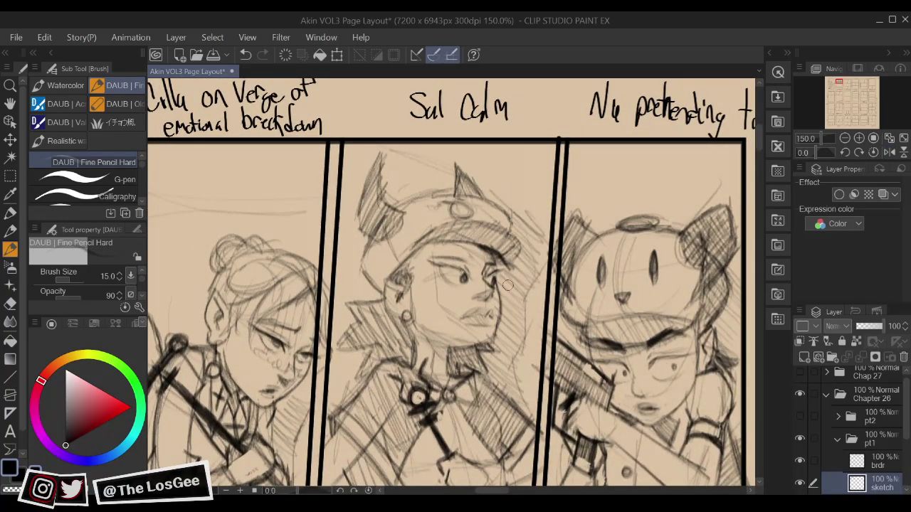
key(e)
mouse_move(437, 300)
mouse_down()
mouse_move(431, 290)
mouse_move(451, 323)
mouse_up()
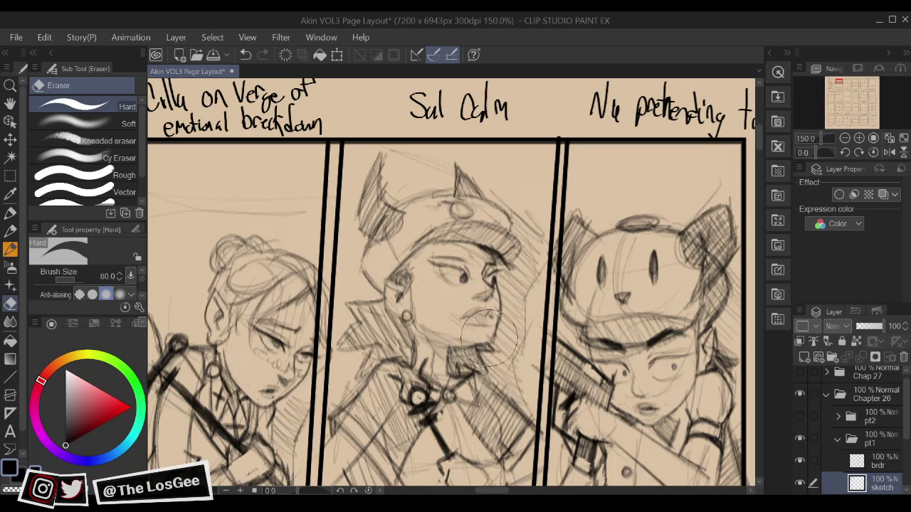
key(b)
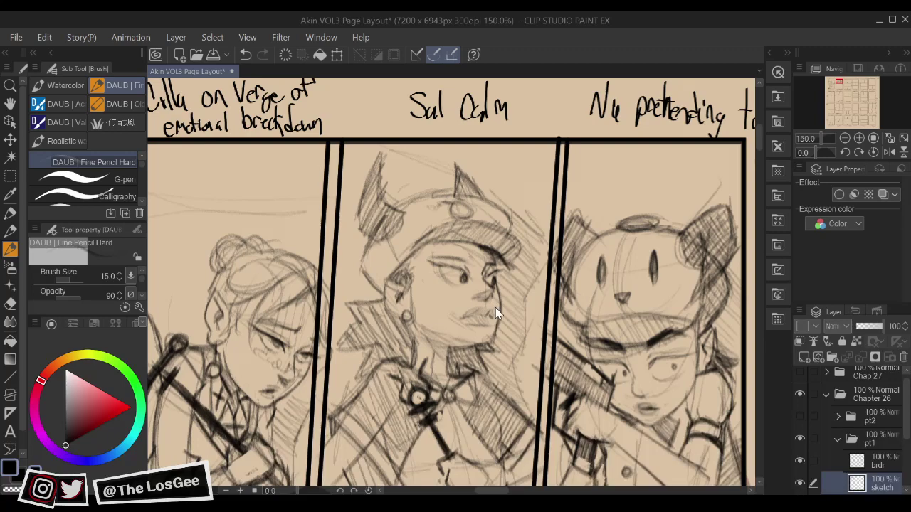
Lasso the bear-cap girl in the third panel and paste a copy of her sketch
scroll(495, 308, down, 3)
scroll(495, 308, up, 1)
drag(539, 280, 537, 328)
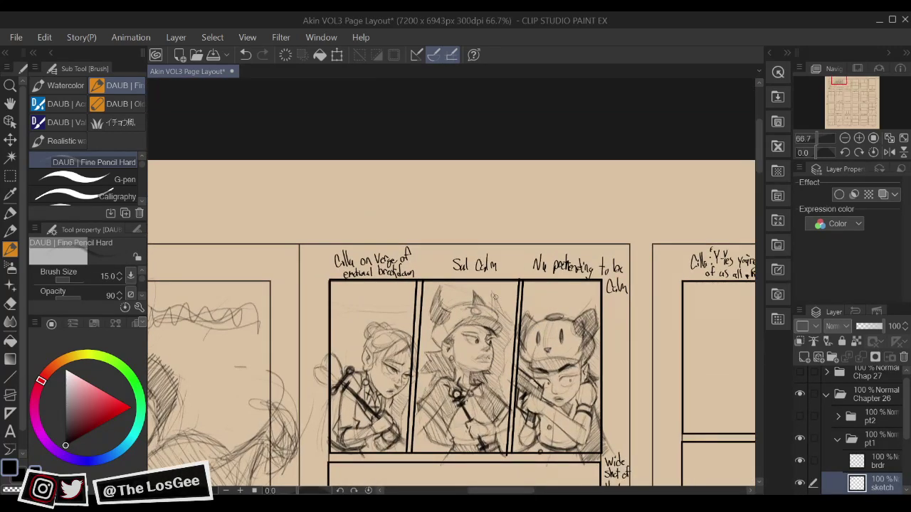
mouse_move(500, 372)
mouse_down()
mouse_move(521, 309)
mouse_move(513, 265)
mouse_move(504, 291)
mouse_move(517, 303)
mouse_move(521, 290)
mouse_up()
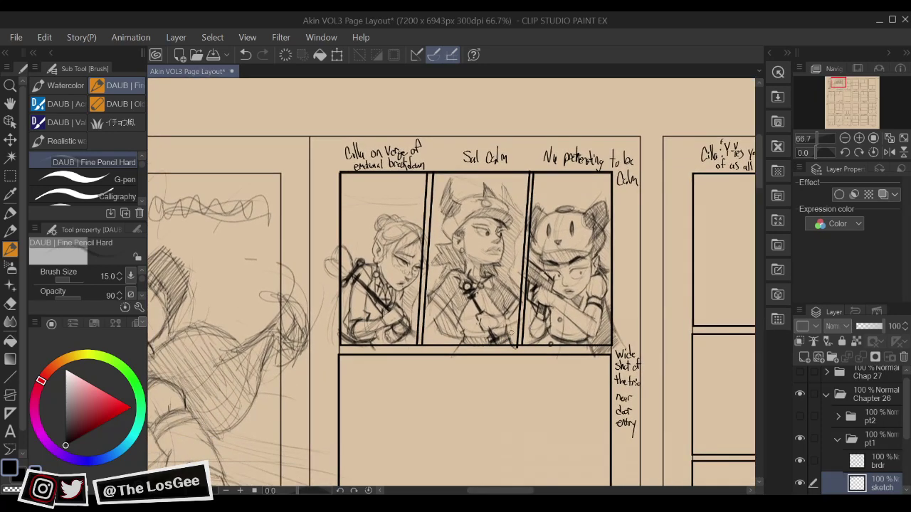
drag(407, 277, 451, 343)
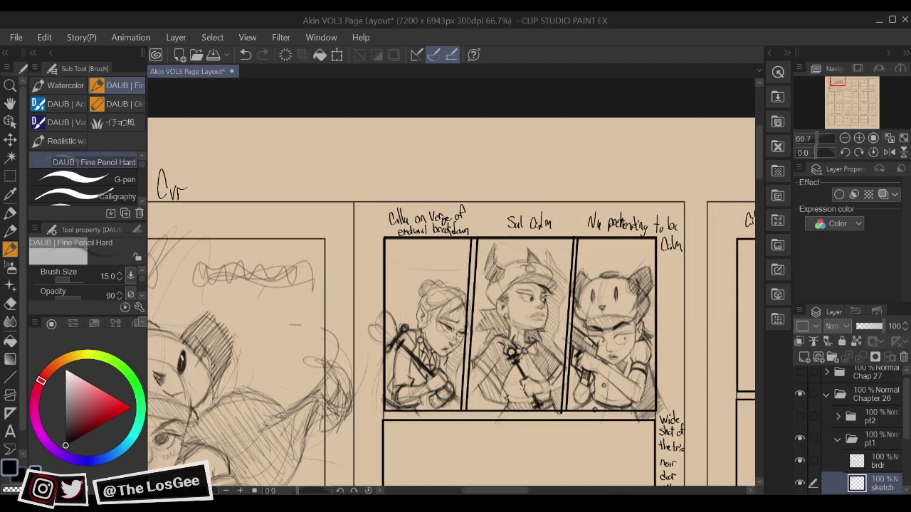
scroll(443, 182, down, 1)
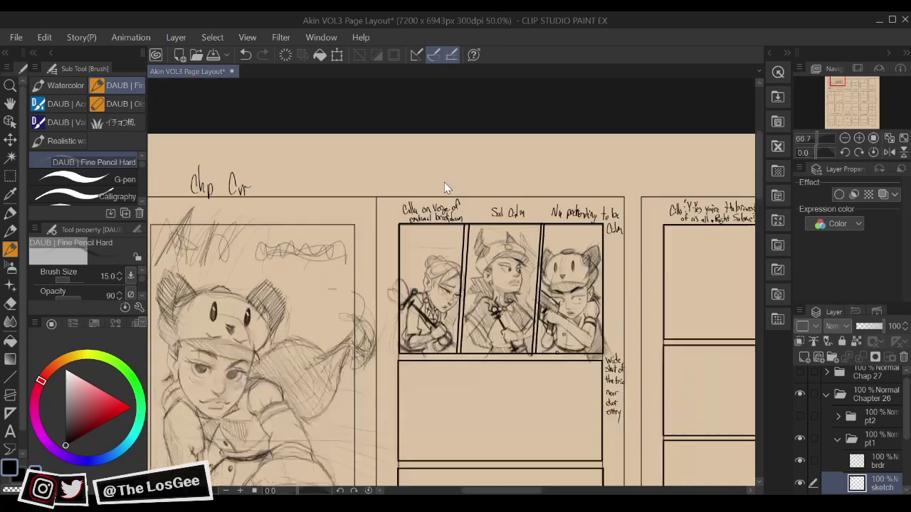
click(9, 178)
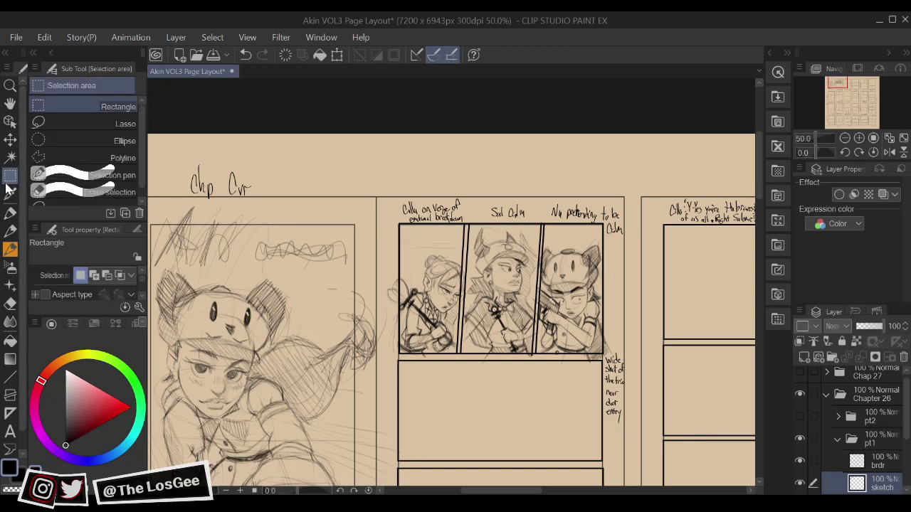
mouse_move(532, 249)
mouse_down()
mouse_move(526, 208)
mouse_move(516, 205)
mouse_move(525, 236)
mouse_up()
click(128, 124)
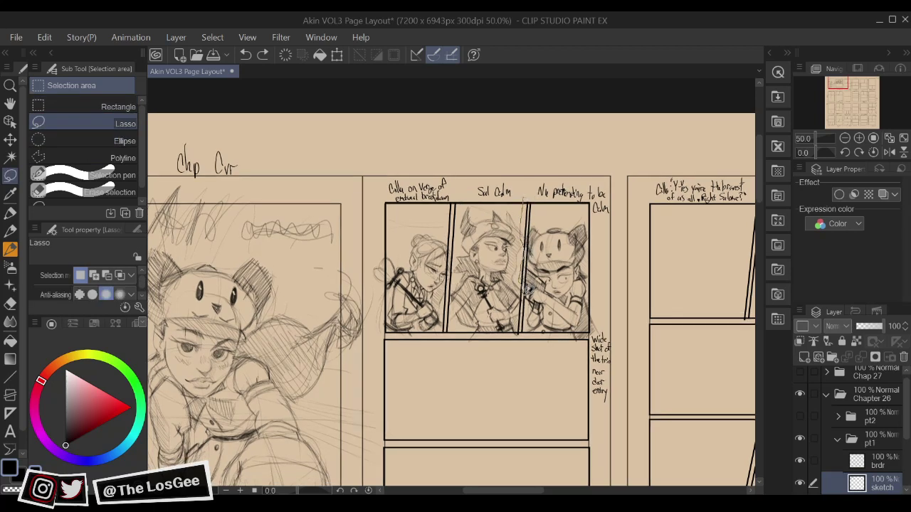
mouse_move(524, 319)
mouse_down()
mouse_move(607, 359)
mouse_move(615, 236)
mouse_move(603, 160)
mouse_up()
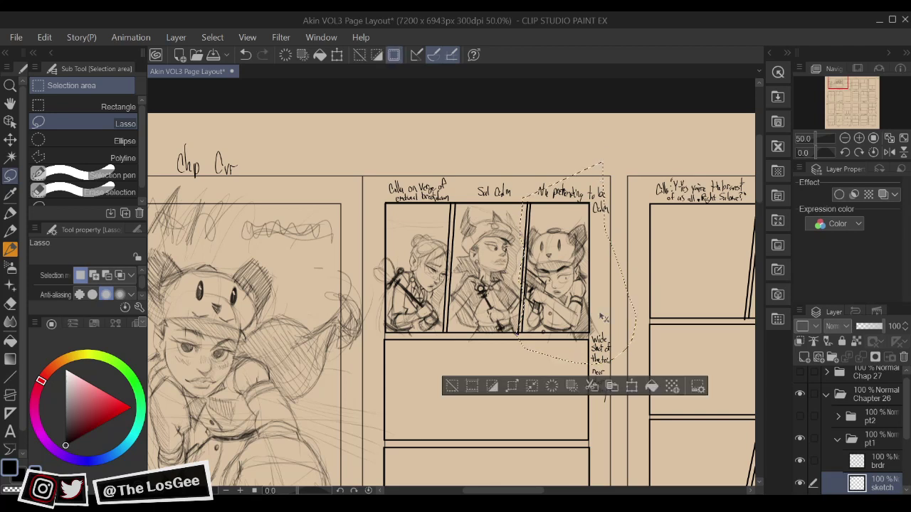
key(ctrl+c)
key(ctrl+v)
Scale down the pasted bear-cap girl and place her at the right end of the wide panel below
key(ctrl+t)
drag(610, 306, 602, 421)
drag(507, 278, 510, 285)
drag(567, 284, 567, 350)
drag(582, 359, 573, 356)
click(519, 478)
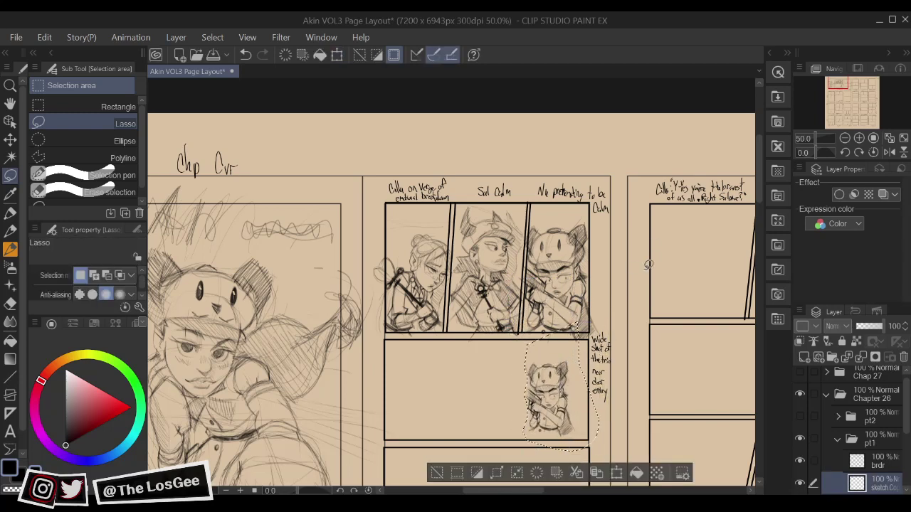
Lasso the horned-cap girl in the middle top panel and make a copy of her sketch
mouse_move(466, 200)
mouse_down()
mouse_move(478, 170)
mouse_move(527, 191)
mouse_move(528, 307)
mouse_up()
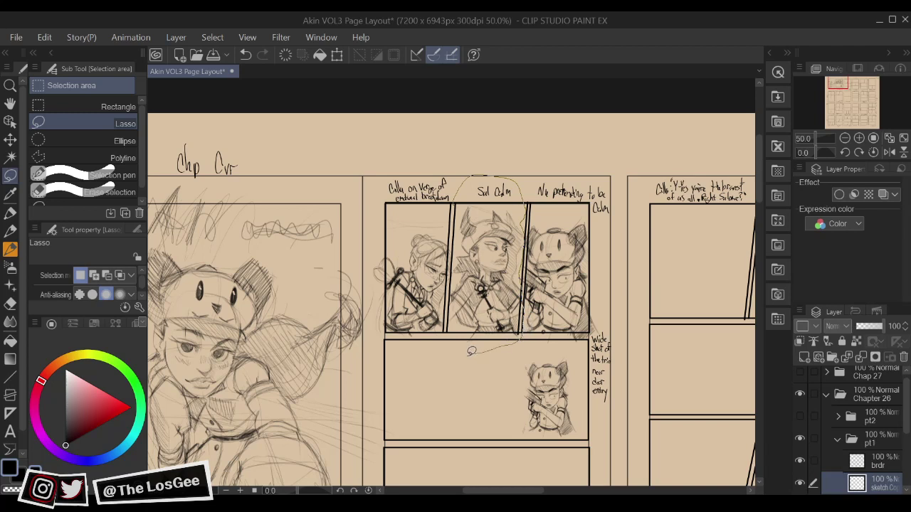
mouse_move(471, 351)
mouse_down()
mouse_move(451, 317)
mouse_move(458, 203)
mouse_up()
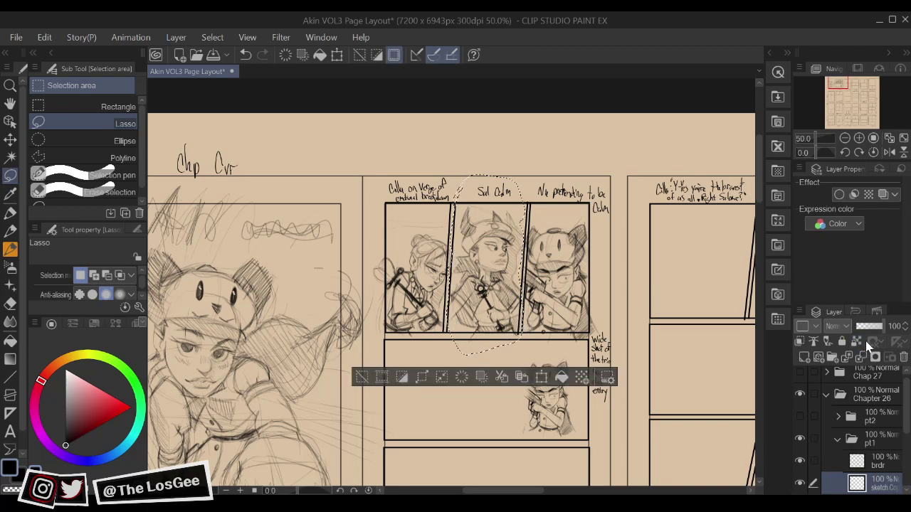
click(846, 358)
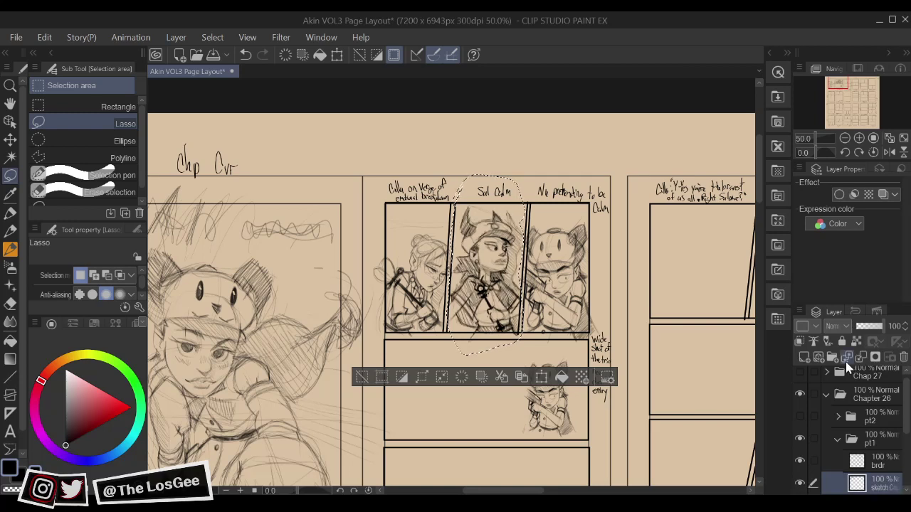
Scale down the copied horned-cap girl and place her in the middle of the wide panel, beside the bear-cap girl
key(ctrl+t)
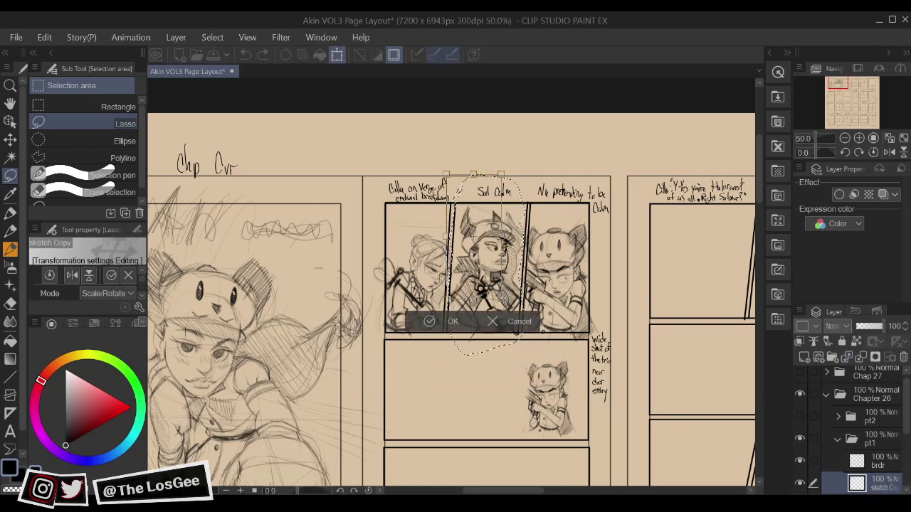
drag(479, 190, 487, 337)
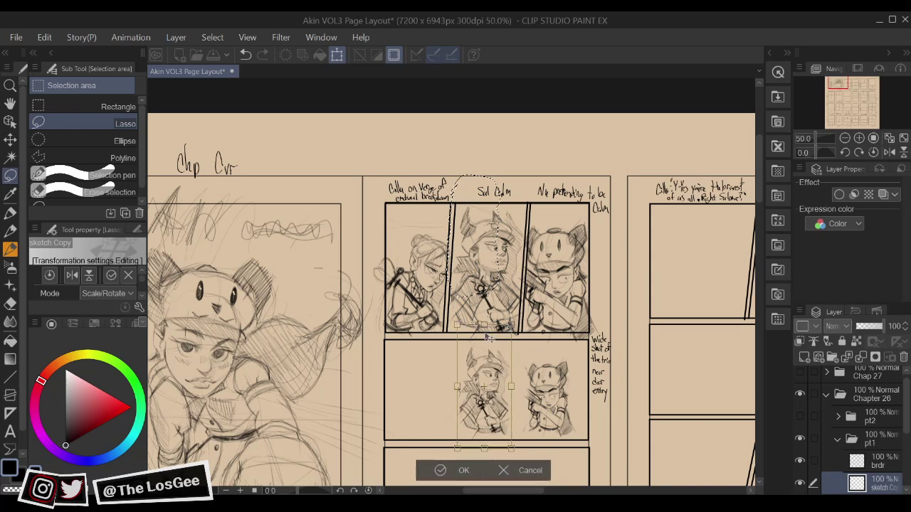
click(439, 472)
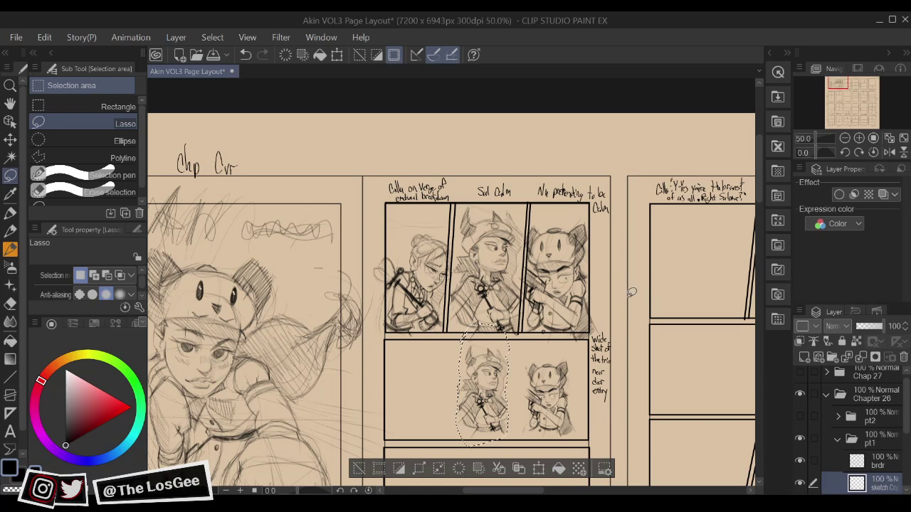
key(ctrl+d)
key(b)
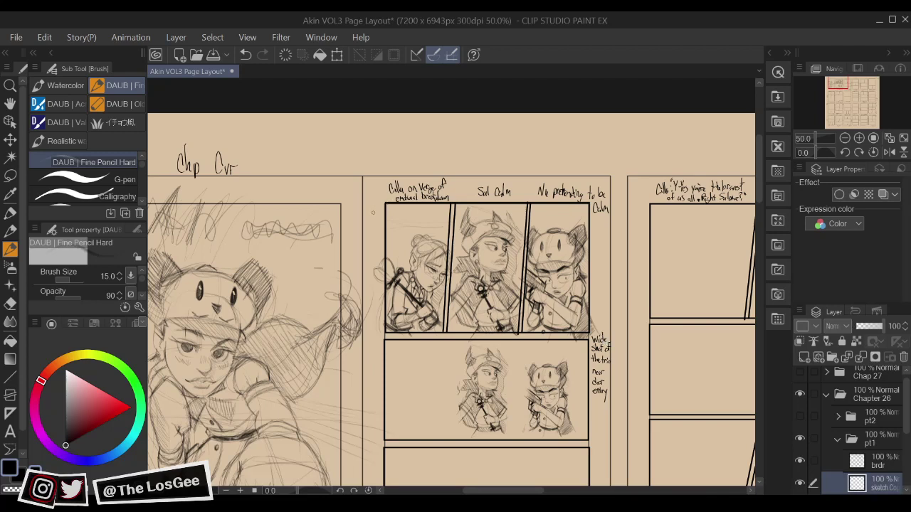
Lasso the bun-haired girl in the first top panel and paste a copy of her sketch
click(10, 175)
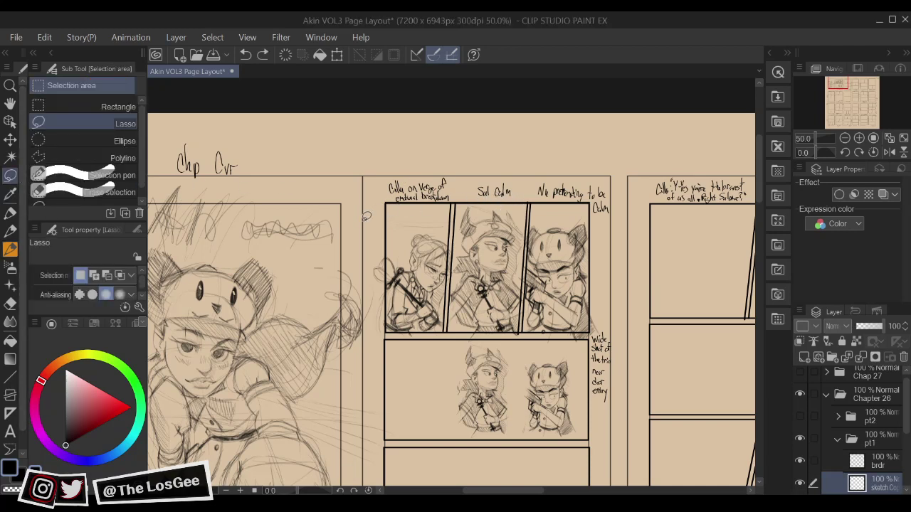
mouse_move(366, 216)
mouse_down()
mouse_move(384, 190)
mouse_move(455, 208)
mouse_move(447, 341)
mouse_move(373, 320)
mouse_move(376, 189)
mouse_up()
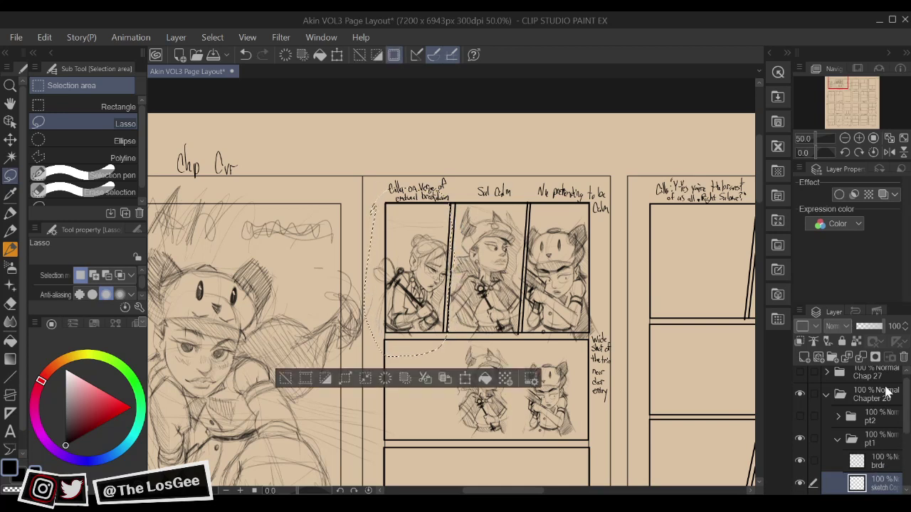
key(ctrl+c)
key(ctrl+v)
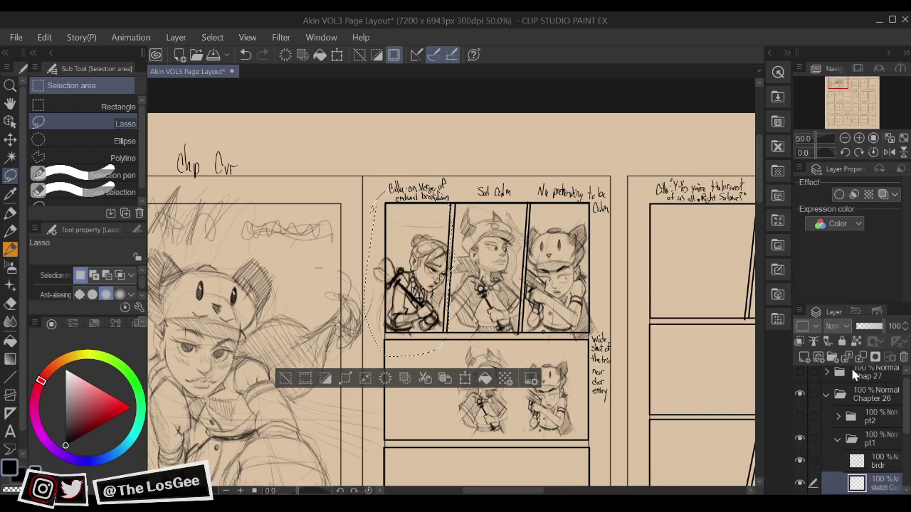
Move the pasted bun-haired girl down to the left end of the wide panel and clear the selection
key(ctrl+t)
mouse_move(431, 231)
mouse_down()
mouse_move(437, 364)
mouse_move(431, 358)
mouse_up()
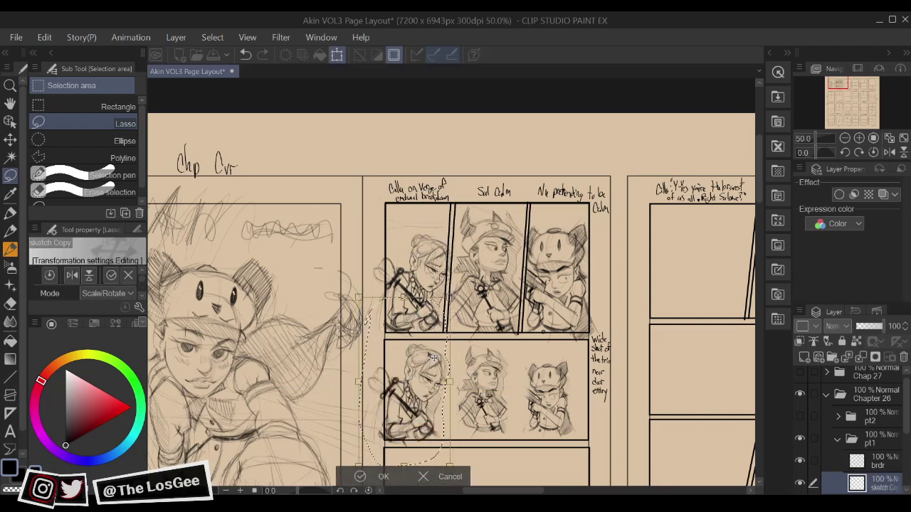
key(Return)
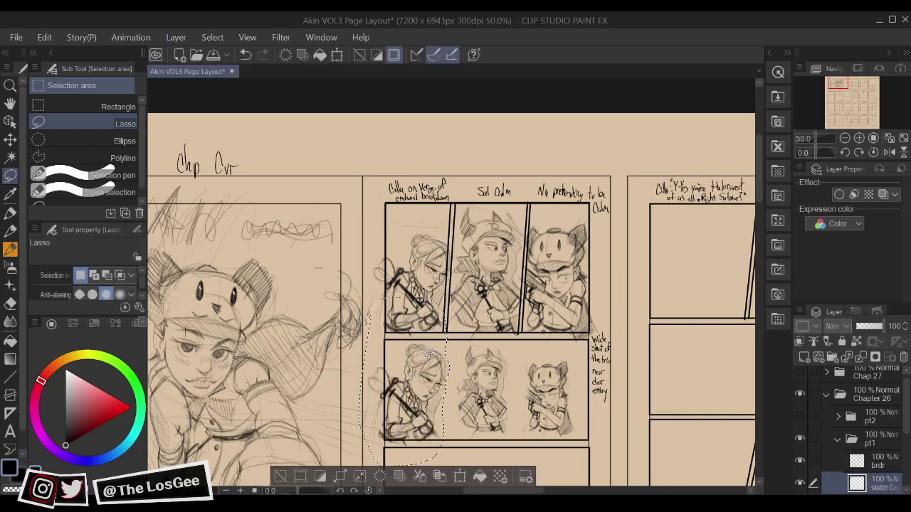
key(ctrl+d)
scroll(471, 432, up, 3)
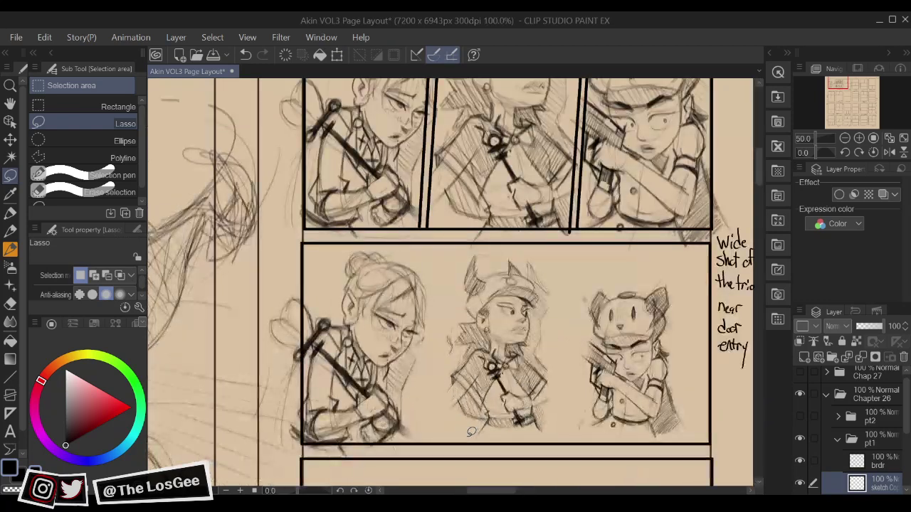
key(b)
mouse_move(440, 318)
mouse_down()
mouse_move(520, 391)
mouse_move(521, 406)
mouse_up()
mouse_move(488, 326)
mouse_down()
mouse_move(491, 370)
mouse_move(476, 388)
mouse_move(477, 341)
mouse_move(479, 365)
mouse_up()
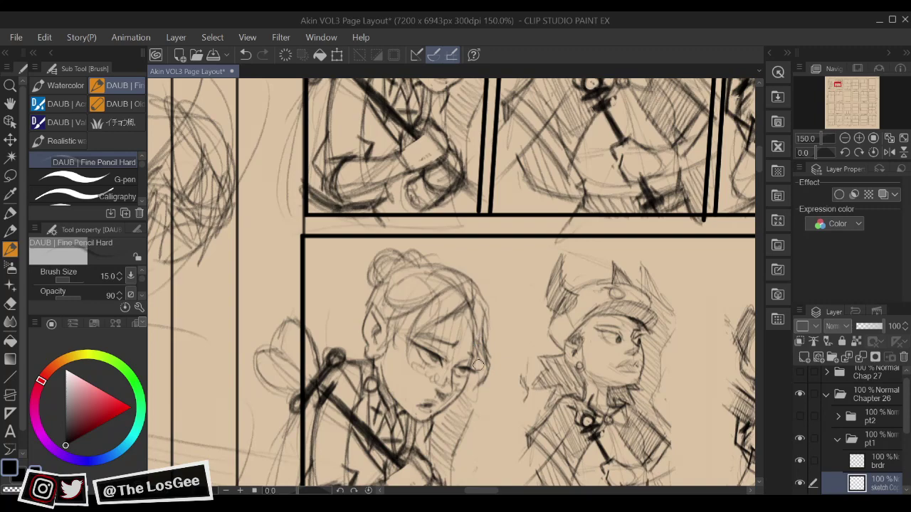
scroll(478, 365, up, 1)
scroll(478, 365, down, 5)
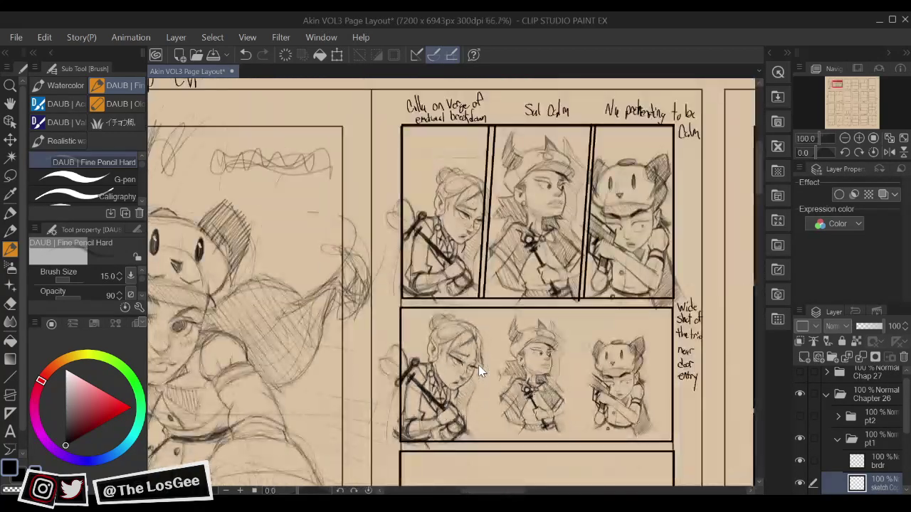
key(ctrl+t)
click(400, 452)
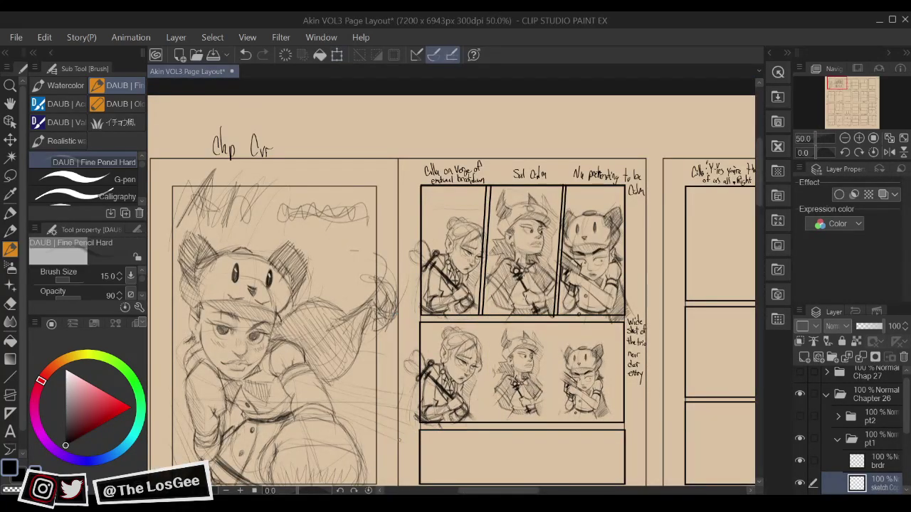
Scale the bun-haired girl in the wide panel down to match the other two figures and merge the copies into the sketch layer
click(10, 175)
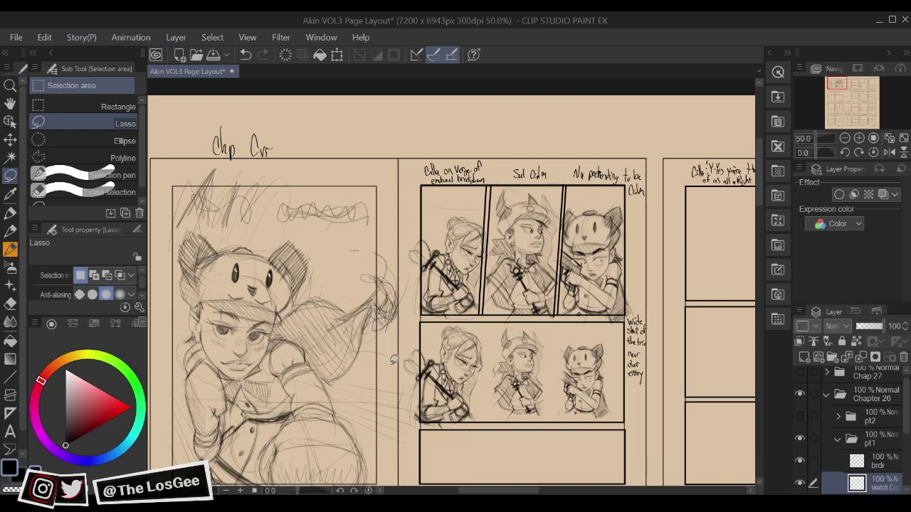
mouse_move(394, 361)
mouse_down()
mouse_move(485, 327)
mouse_move(501, 425)
mouse_move(390, 364)
mouse_up()
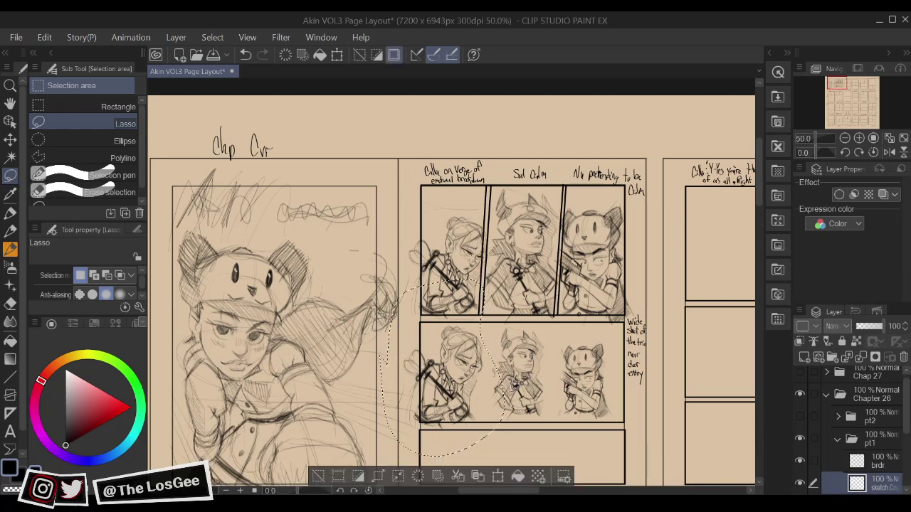
key(ctrl+t)
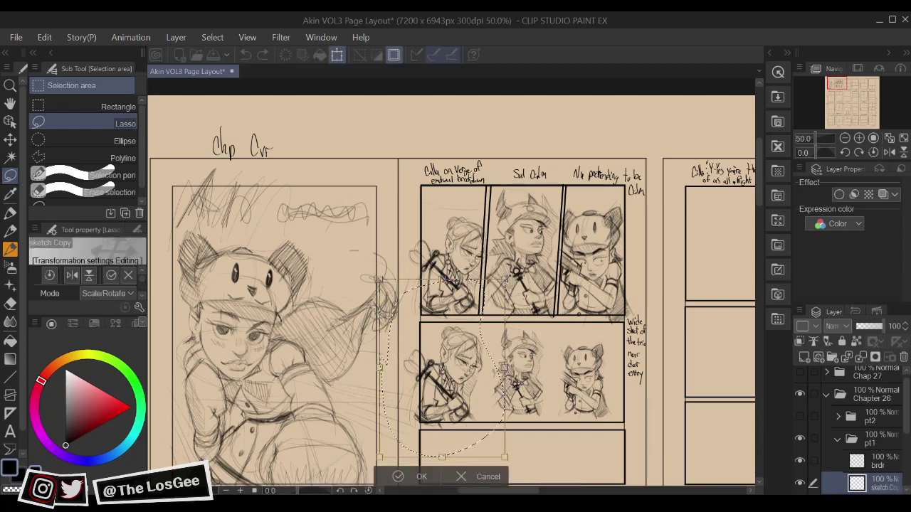
mouse_move(508, 278)
mouse_down()
mouse_move(467, 334)
mouse_move(466, 351)
mouse_move(473, 346)
mouse_up()
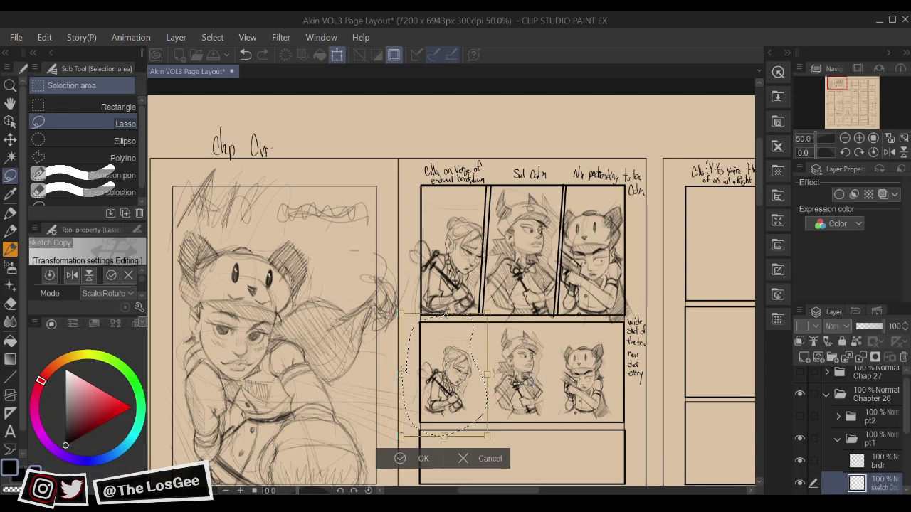
click(425, 455)
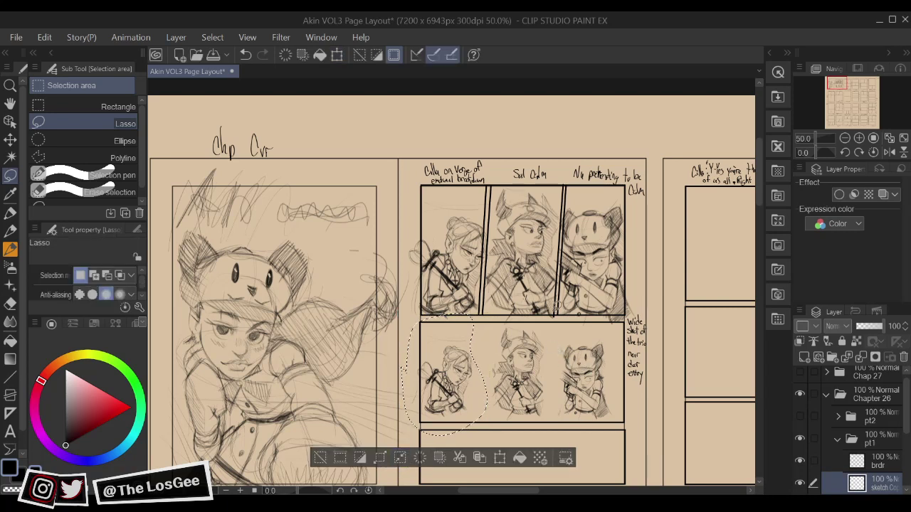
click(569, 329)
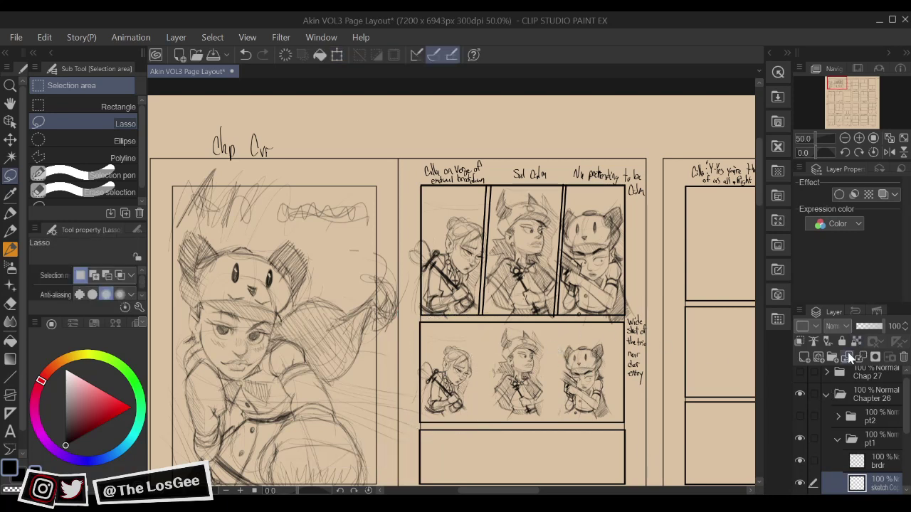
click(861, 360)
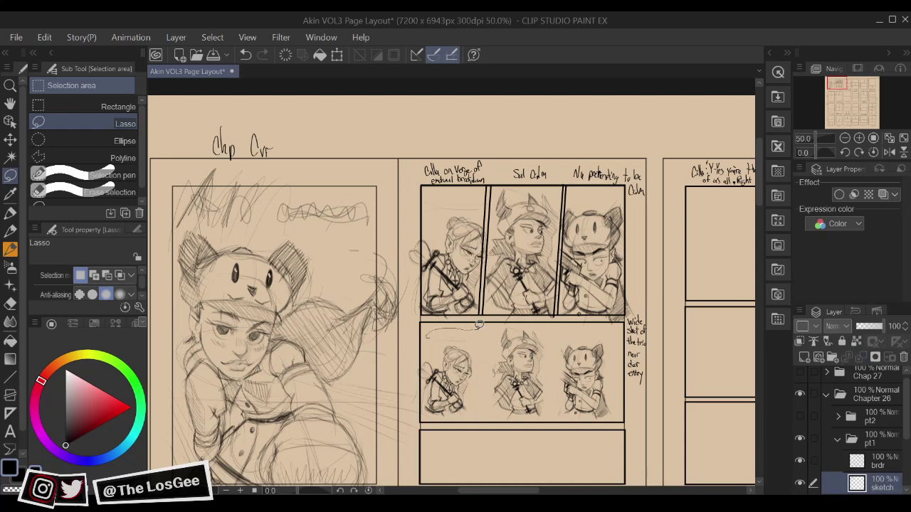
Lasso all three figures in the wide panel, scale them down together and position them toward the panel's left side
mouse_move(528, 319)
mouse_down()
mouse_move(595, 328)
mouse_move(623, 345)
mouse_move(636, 416)
mouse_move(568, 445)
mouse_move(436, 430)
mouse_move(409, 393)
mouse_up()
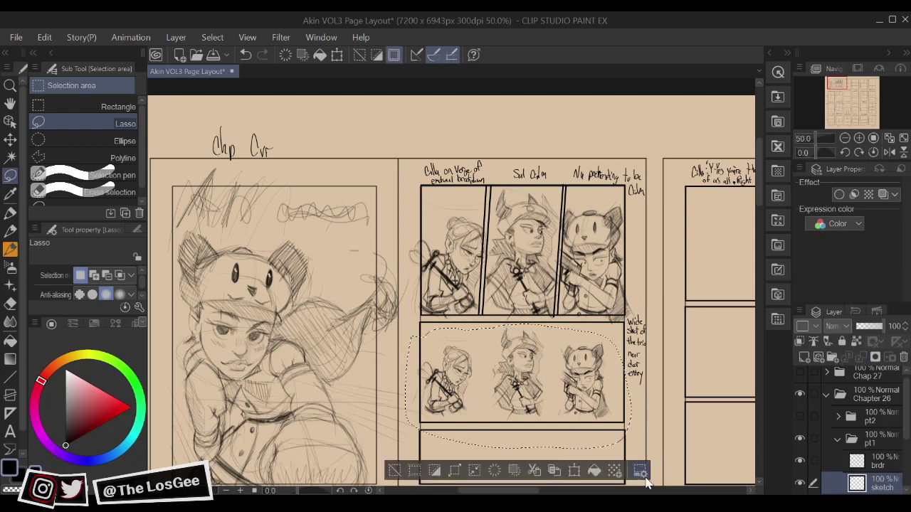
key(ctrl+t)
drag(633, 450, 560, 409)
mouse_move(523, 371)
mouse_down()
mouse_move(529, 391)
mouse_move(548, 395)
mouse_move(548, 411)
mouse_move(538, 397)
mouse_up()
click(438, 439)
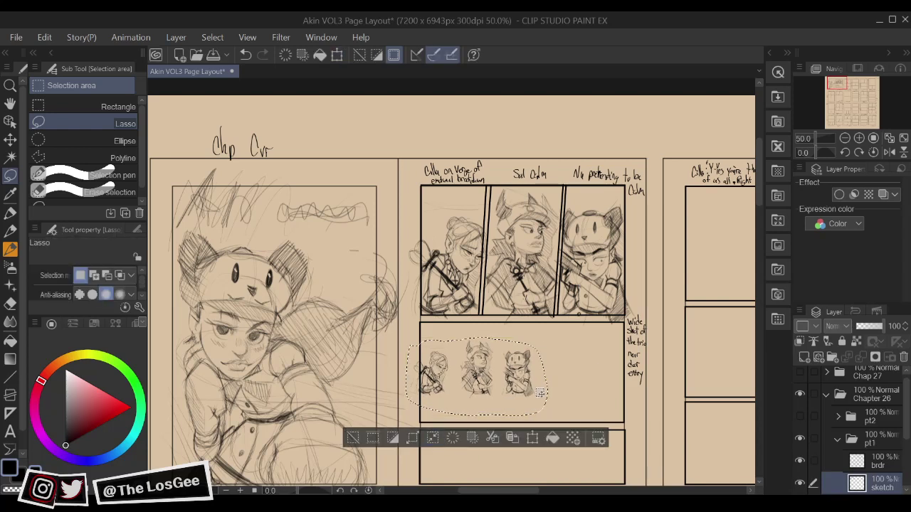
key(ctrl+d)
Sketch a faint floor line and door edge in the wide panel, and draw the bear-cap girl's skirt and legs
key(b)
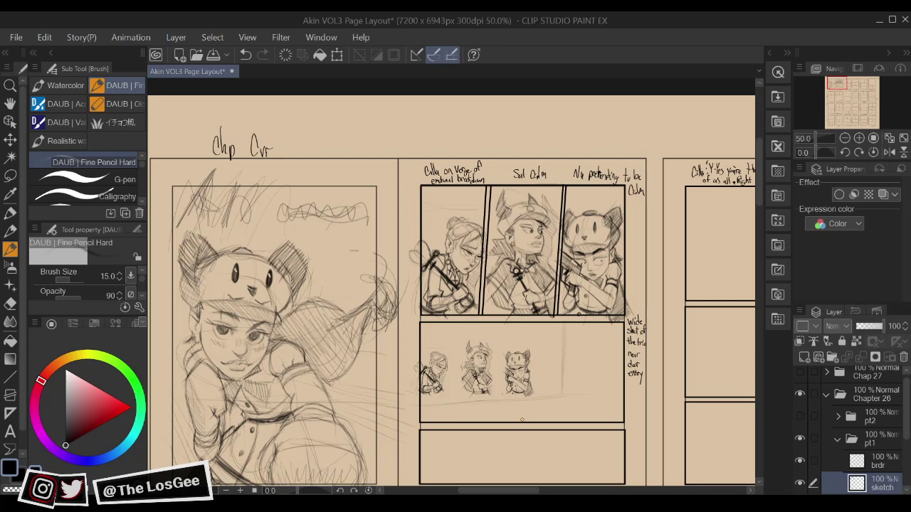
scroll(521, 420, up, 3)
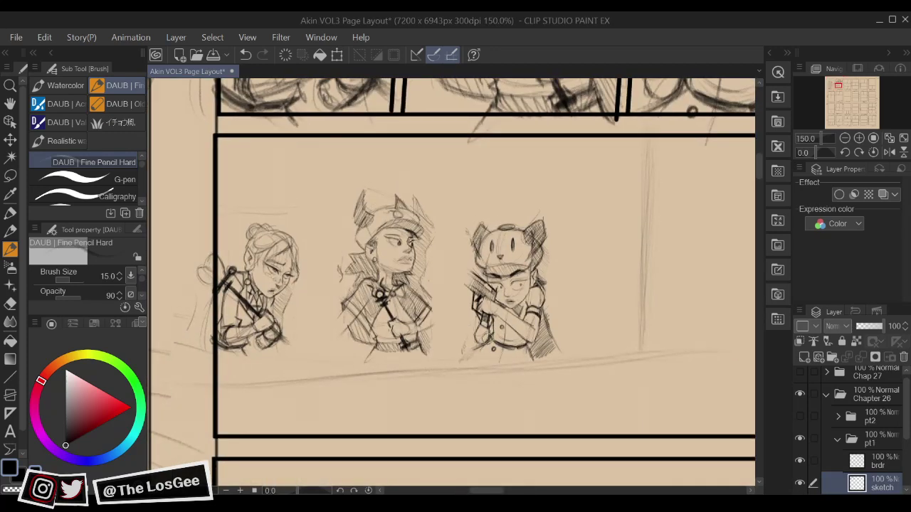
drag(459, 367, 511, 392)
drag(529, 352, 540, 378)
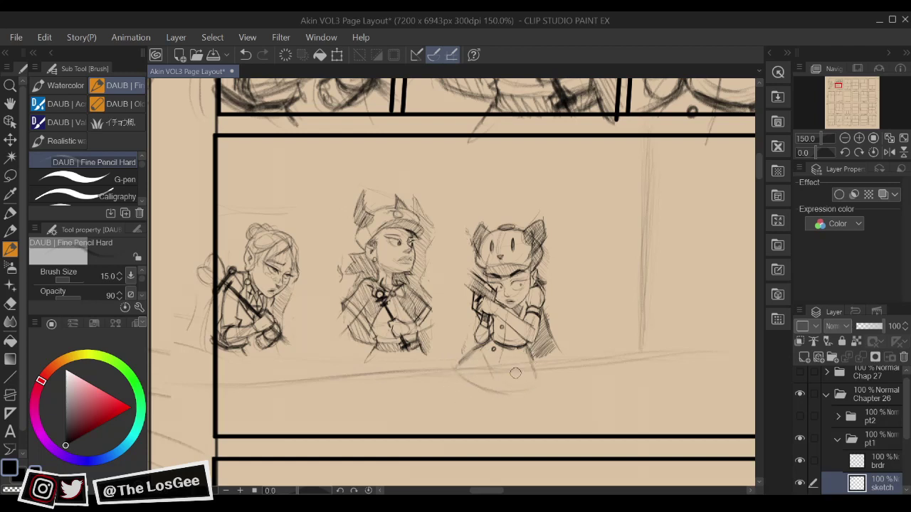
mouse_move(470, 375)
mouse_down()
mouse_move(461, 394)
mouse_move(527, 421)
mouse_up()
drag(535, 381, 548, 432)
mouse_move(451, 432)
mouse_down()
mouse_move(479, 398)
mouse_move(516, 425)
mouse_up()
Sketch the skirt and legs of the horned-cap girl in the wide panel
mouse_move(402, 384)
mouse_down()
mouse_move(387, 410)
mouse_move(475, 418)
mouse_up()
drag(458, 373, 476, 405)
drag(459, 377, 471, 400)
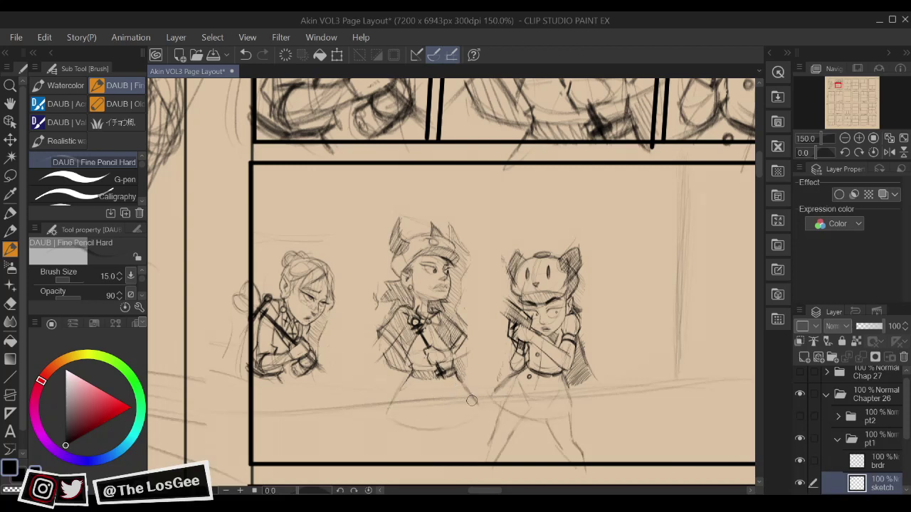
mouse_move(415, 442)
mouse_down()
mouse_move(413, 412)
mouse_move(379, 432)
mouse_up()
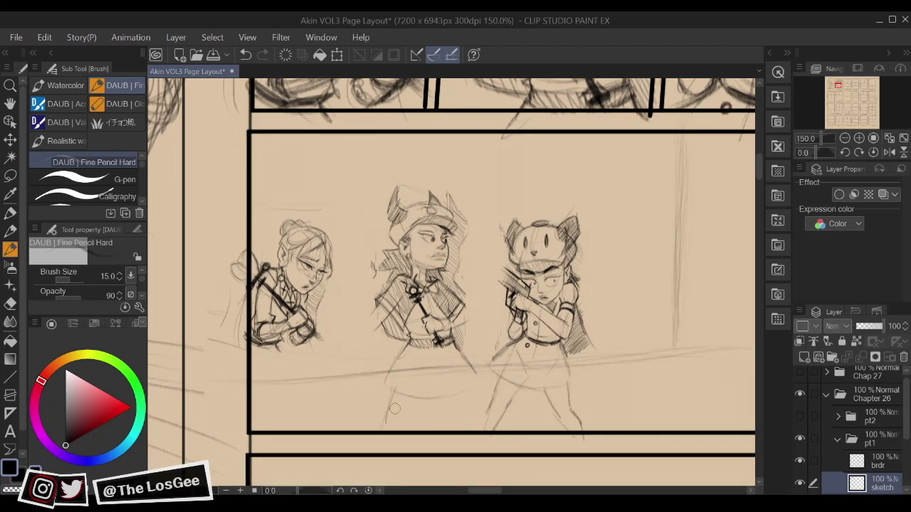
drag(476, 382, 473, 420)
Erase stray hatching around the horned-cap and bear-cap girls in the wide panel and touch up the edge of the horned-cap girl's face
scroll(479, 330, up, 2)
key(e)
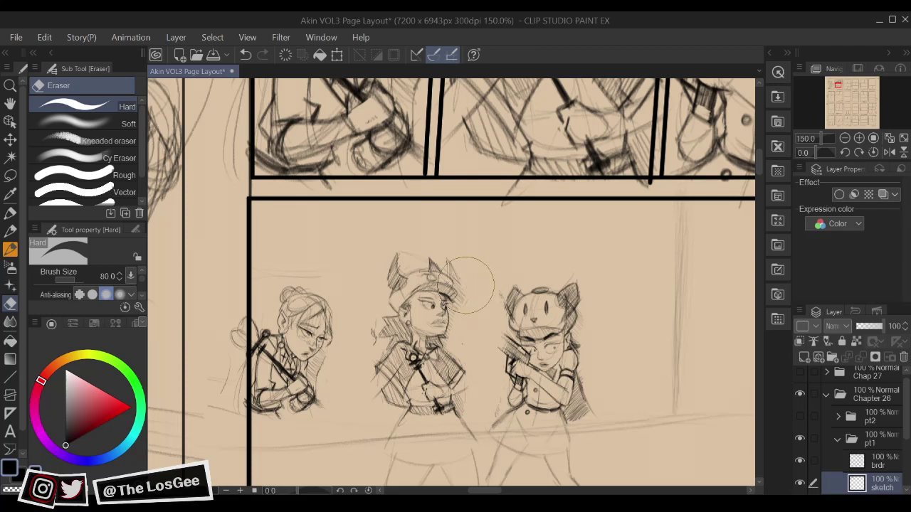
key(b)
mouse_move(452, 311)
mouse_down()
mouse_move(451, 327)
mouse_move(453, 318)
mouse_up()
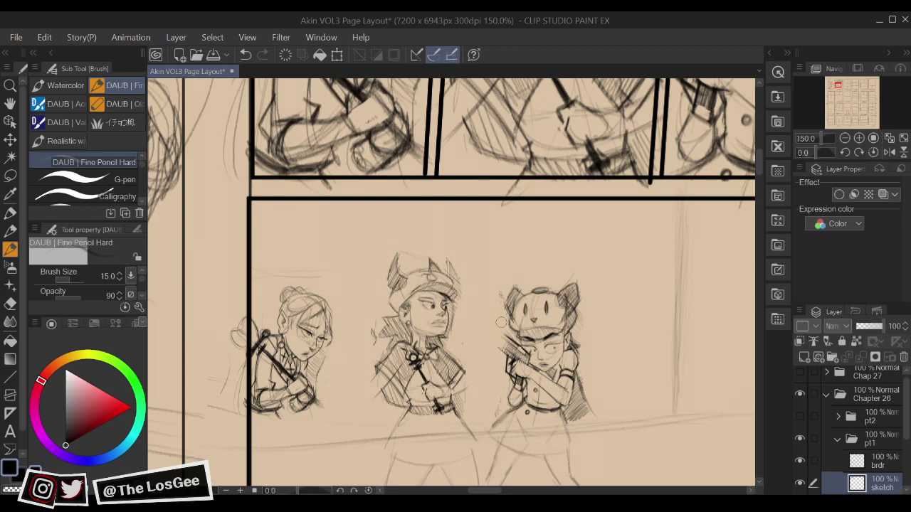
key(e)
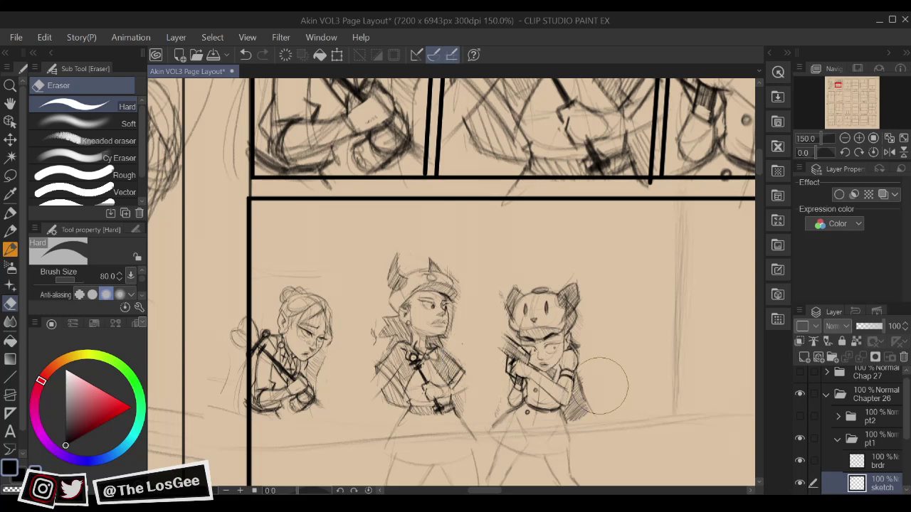
scroll(602, 387, down, 5)
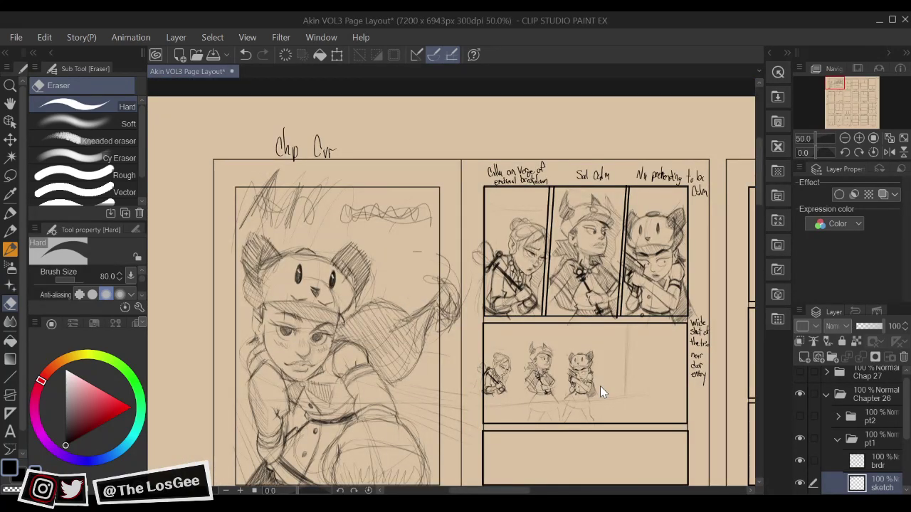
scroll(600, 386, up, 3)
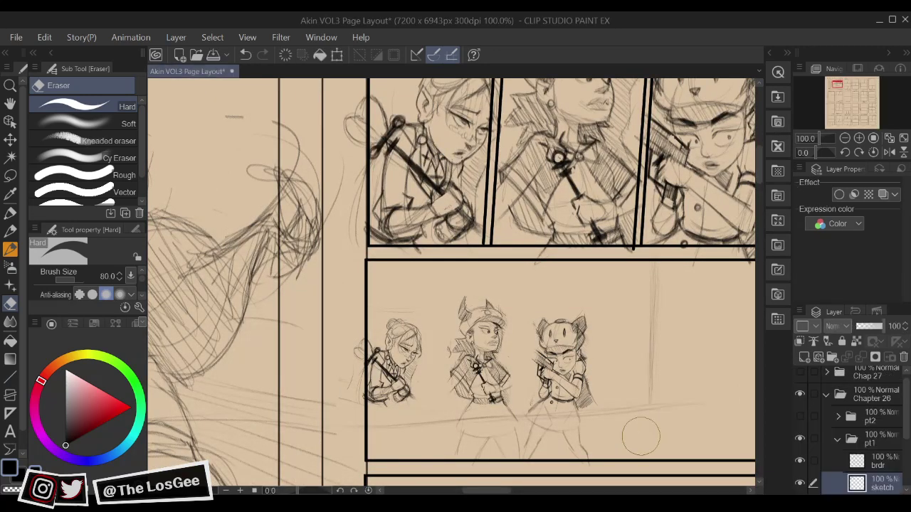
Darken the bear-cap girl's skirt in the wide panel, drawing its side edges, a double hem band and a front fold
key(b)
scroll(642, 438, up, 3)
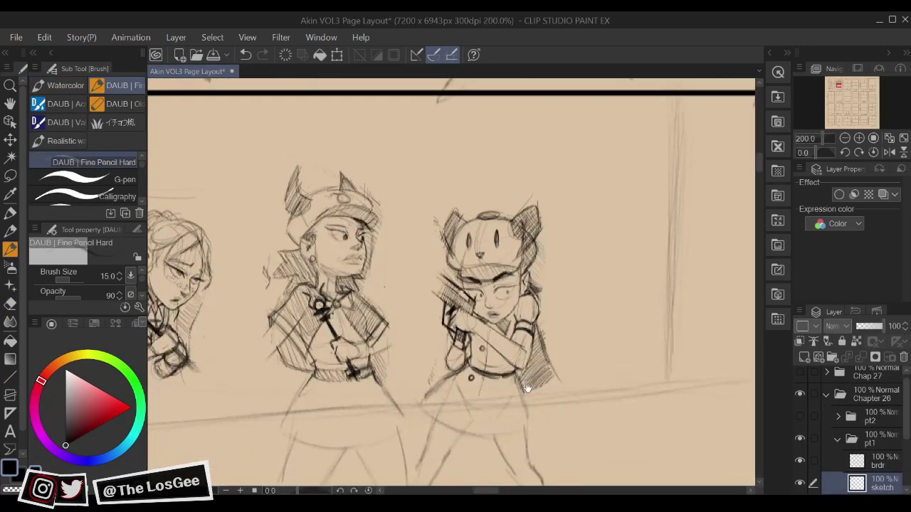
mouse_move(428, 392)
mouse_down()
mouse_move(477, 422)
mouse_move(525, 425)
mouse_up()
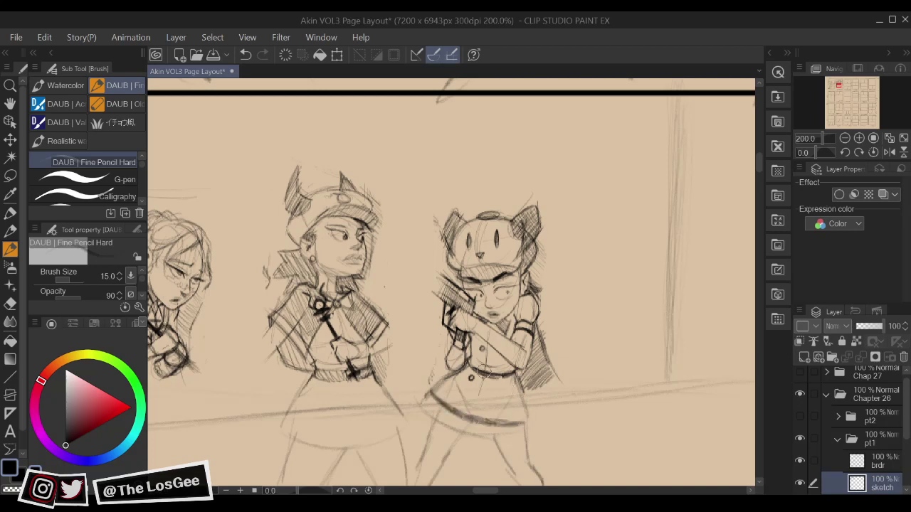
drag(485, 372, 481, 386)
key(e)
key(b)
mouse_move(425, 404)
mouse_down()
mouse_move(484, 437)
mouse_move(460, 428)
mouse_move(510, 436)
mouse_move(492, 433)
mouse_move(534, 429)
mouse_move(529, 404)
mouse_move(529, 432)
mouse_up()
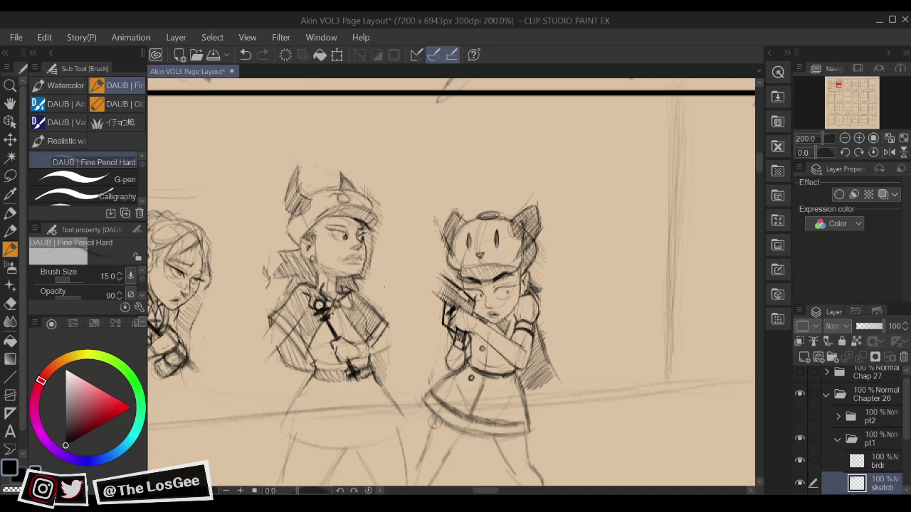
Draw a zigzag frill along the underside of the bear-cap girl's skirt hem
mouse_move(429, 418)
mouse_down()
mouse_move(475, 440)
mouse_move(544, 427)
mouse_up()
drag(532, 416, 540, 405)
drag(474, 471, 466, 470)
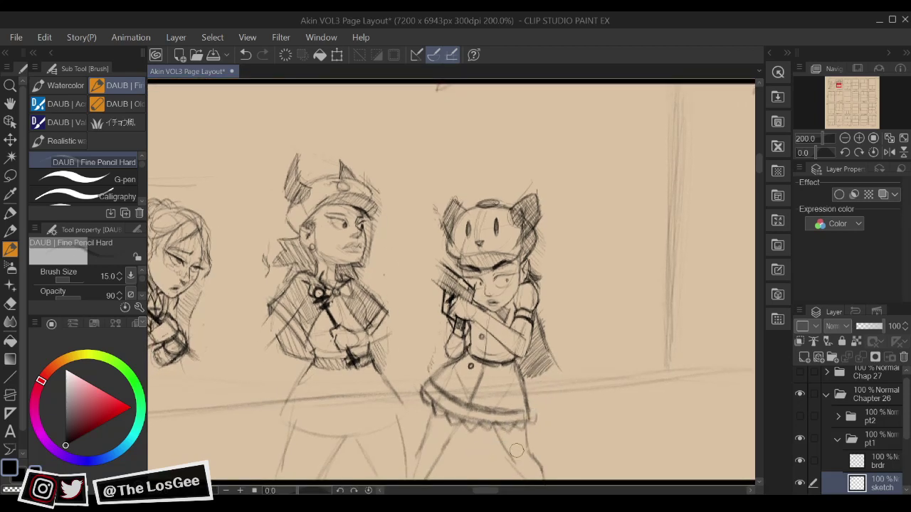
Hatch the bear-cap girl's legs as dark stockings and firm up their outlines down to the panel border, checking the drawing mirrored
mouse_move(517, 451)
mouse_down()
mouse_move(511, 471)
mouse_move(526, 456)
mouse_move(518, 478)
mouse_up()
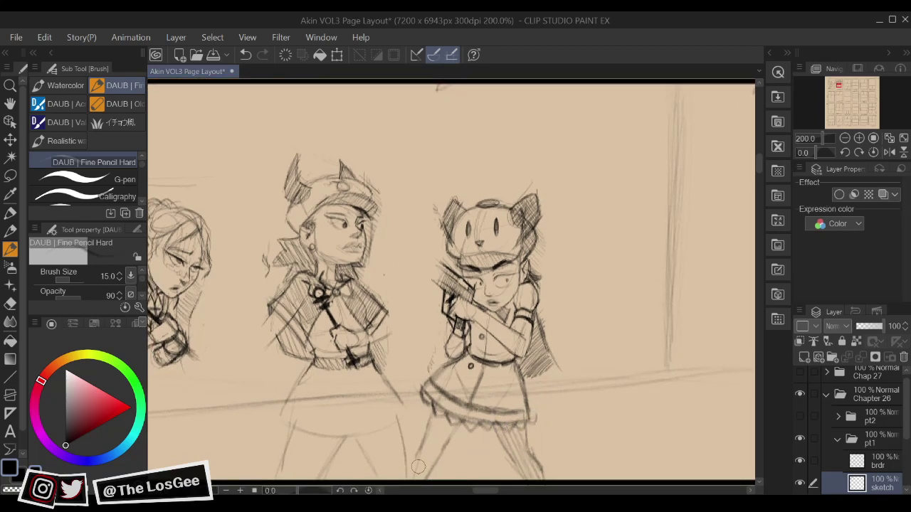
mouse_move(418, 466)
mouse_down()
mouse_move(436, 419)
mouse_move(450, 427)
mouse_up()
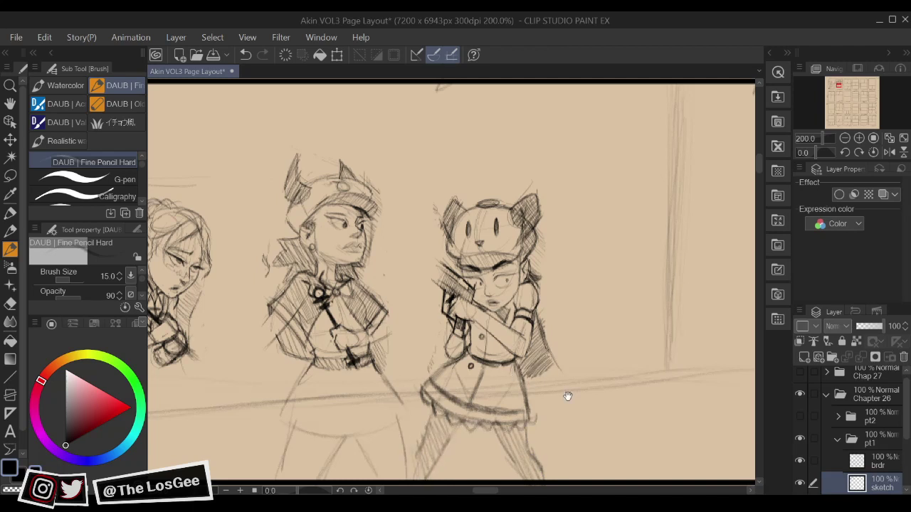
drag(568, 396, 575, 387)
key(h)
drag(538, 417, 581, 431)
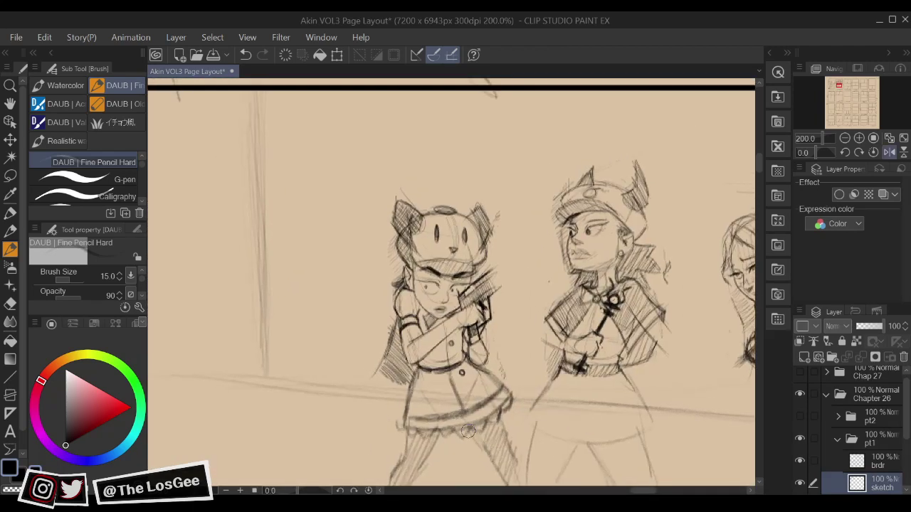
mouse_move(508, 436)
mouse_down()
mouse_move(496, 390)
mouse_move(503, 421)
mouse_up()
key(ctrl+z)
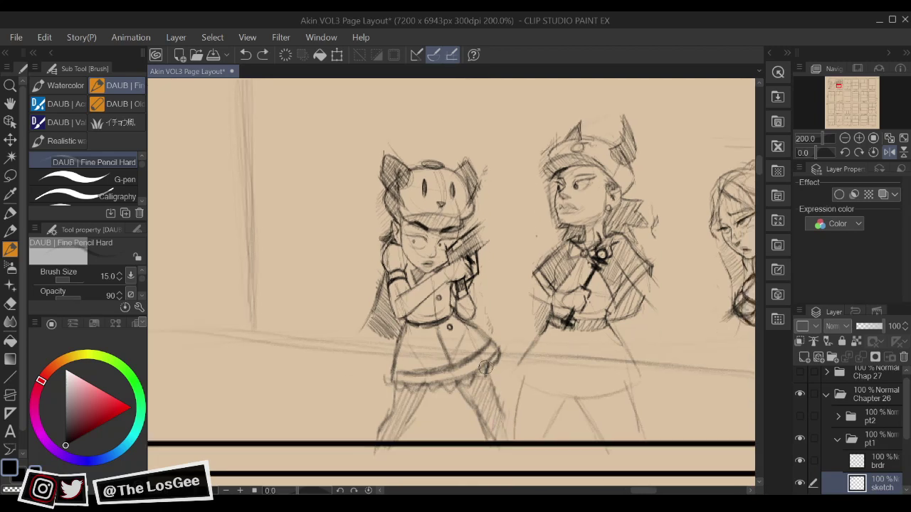
drag(491, 390, 507, 440)
key(h)
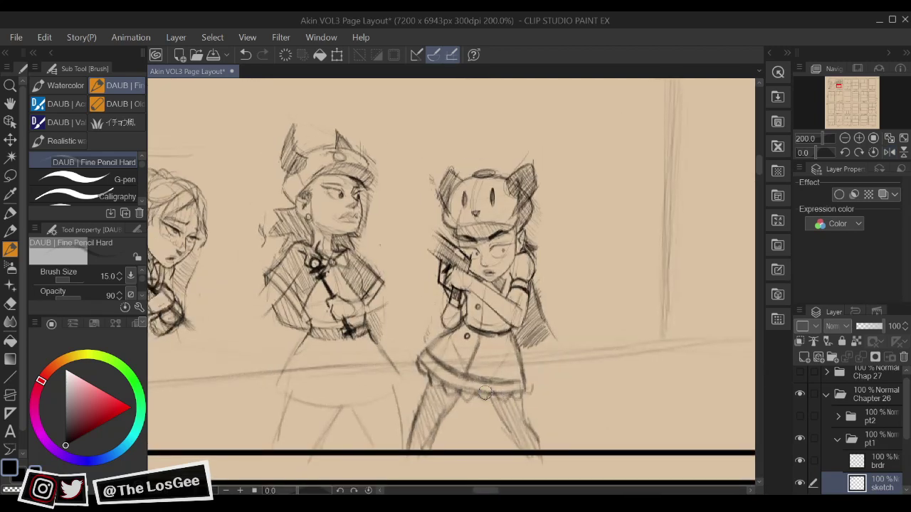
drag(484, 393, 525, 459)
drag(519, 397, 535, 429)
scroll(556, 406, down, 2)
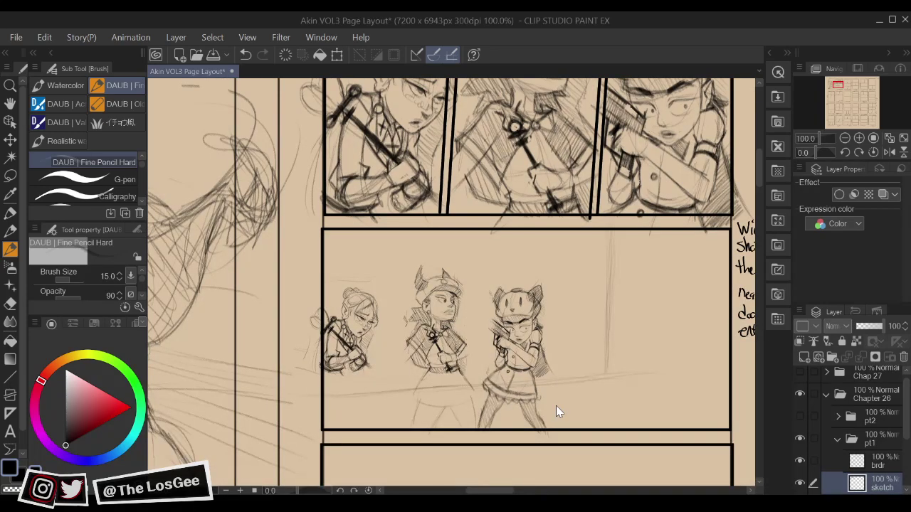
Sketch the horned-cap girl's arm reaching out from under her cape toward the bun-haired girl
scroll(555, 406, up, 2)
mouse_move(406, 309)
mouse_down()
mouse_move(529, 449)
mouse_move(530, 418)
mouse_move(559, 384)
mouse_move(543, 397)
mouse_move(572, 422)
mouse_up()
key(h)
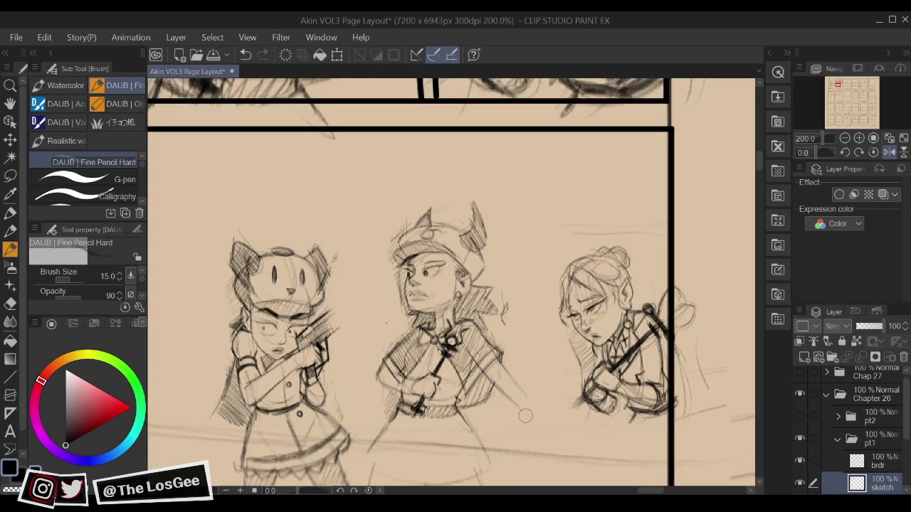
key(h)
drag(519, 366, 486, 403)
key(h)
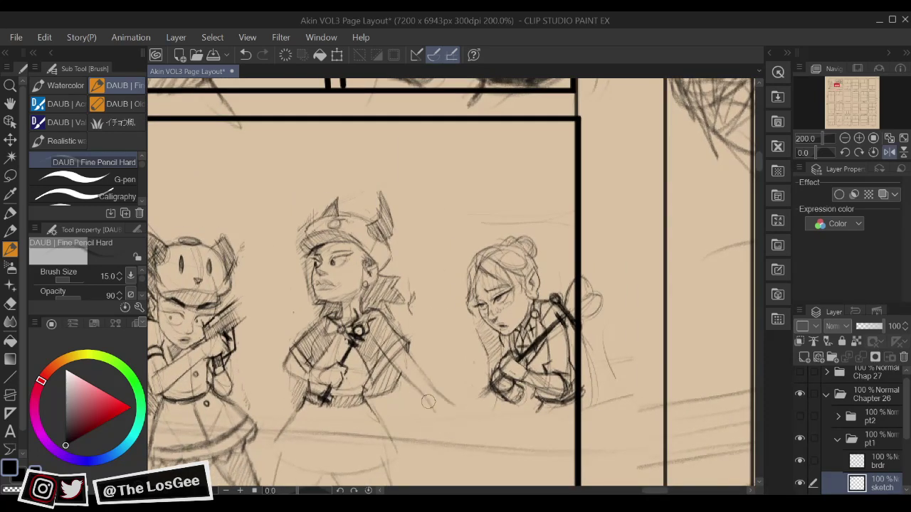
mouse_move(429, 397)
mouse_down()
mouse_move(434, 438)
mouse_move(445, 422)
mouse_move(460, 444)
mouse_up()
key(h)
Draw an open hand with spread fingers at the end of the horned-cap girl's outstretched arm
drag(593, 399, 608, 405)
key(ctrl+z)
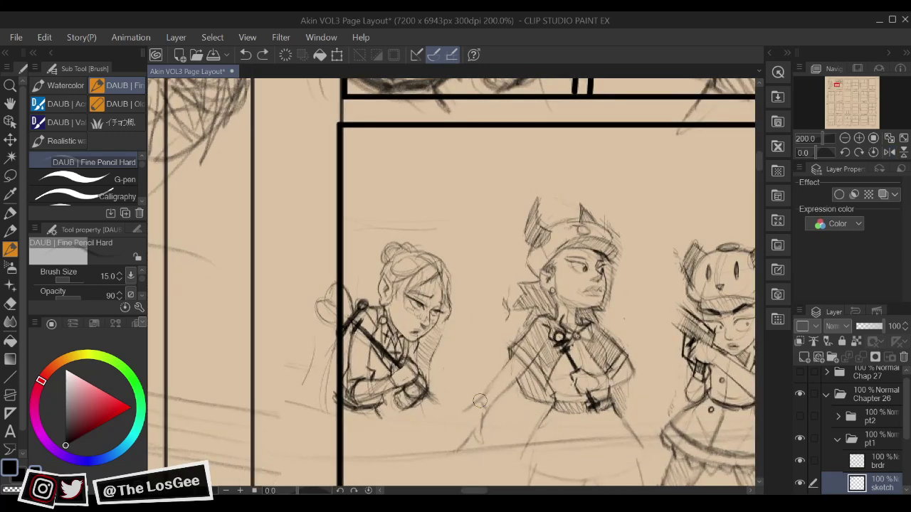
drag(468, 407, 463, 430)
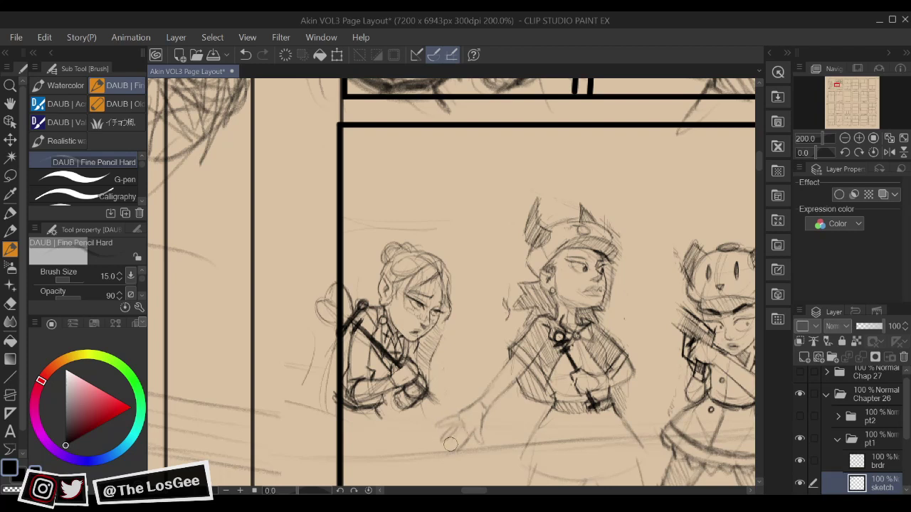
mouse_move(450, 444)
mouse_down()
mouse_move(467, 434)
mouse_move(470, 447)
mouse_move(473, 429)
mouse_up()
mouse_move(630, 397)
mouse_down()
mouse_move(618, 416)
mouse_move(631, 396)
mouse_up()
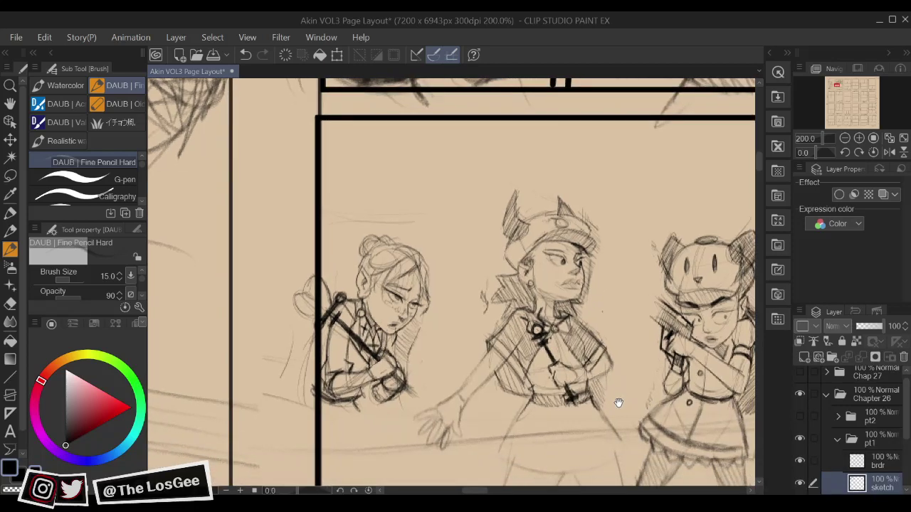
drag(622, 362, 620, 362)
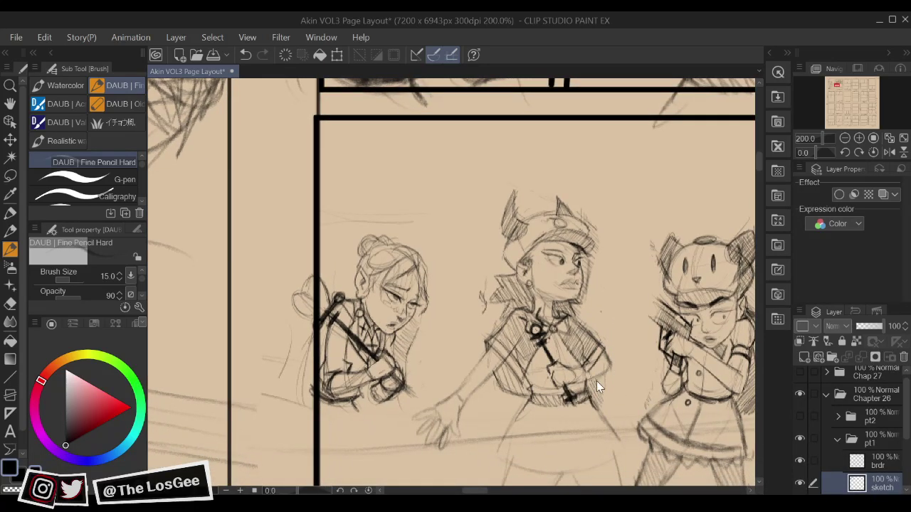
Touch up the bun-haired girl's eyes in the wide panel, darkening both downcast pupils
scroll(597, 381, up, 3)
drag(462, 378, 710, 451)
drag(430, 314, 657, 403)
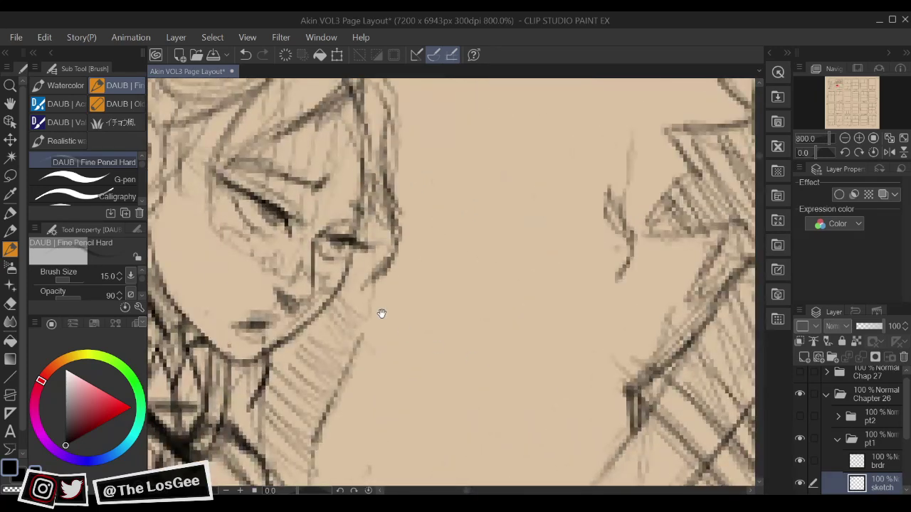
drag(381, 313, 502, 445)
key(e)
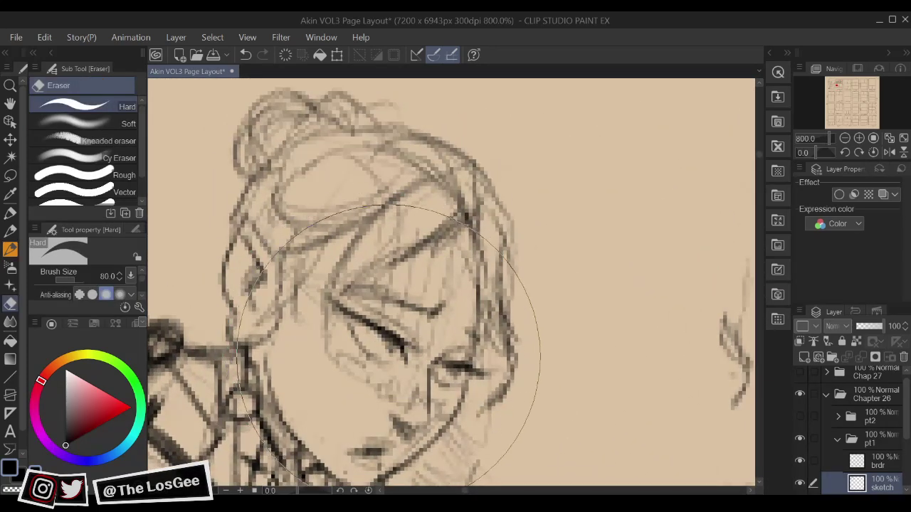
key(p)
drag(389, 345, 399, 350)
key(e)
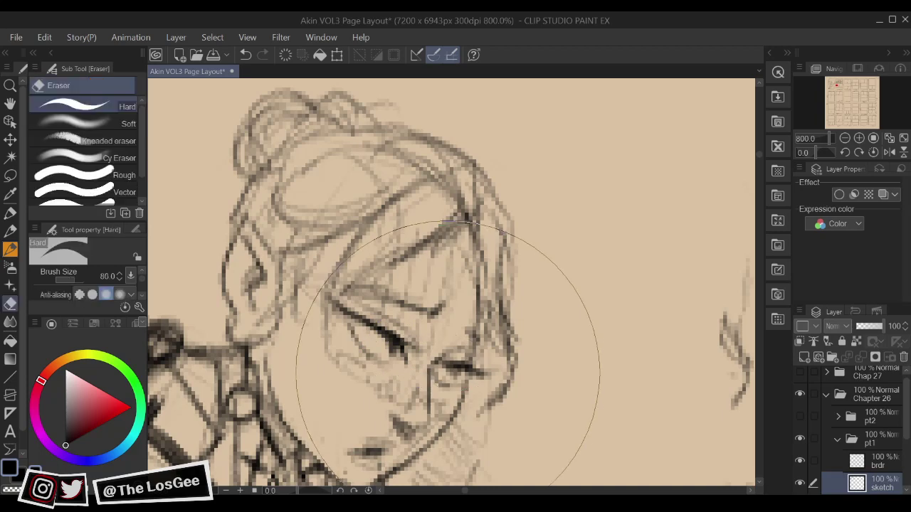
key(p)
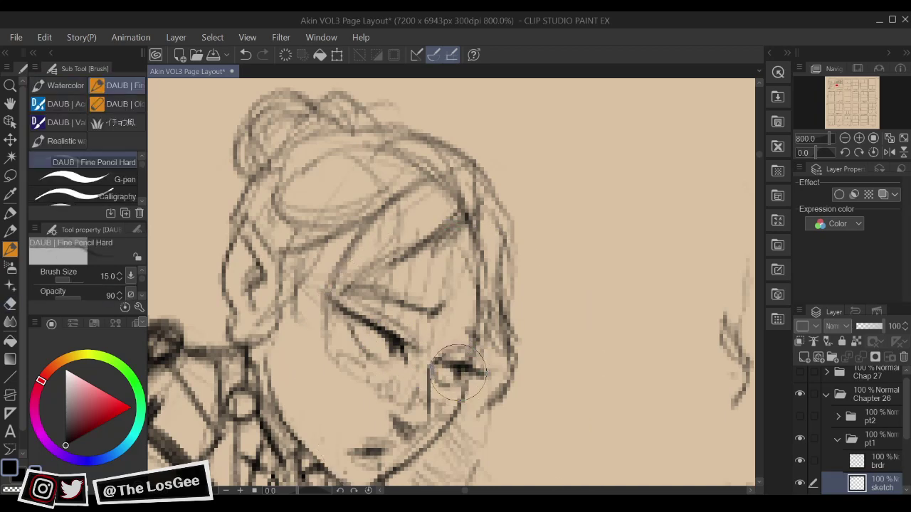
scroll(455, 387, down, 8)
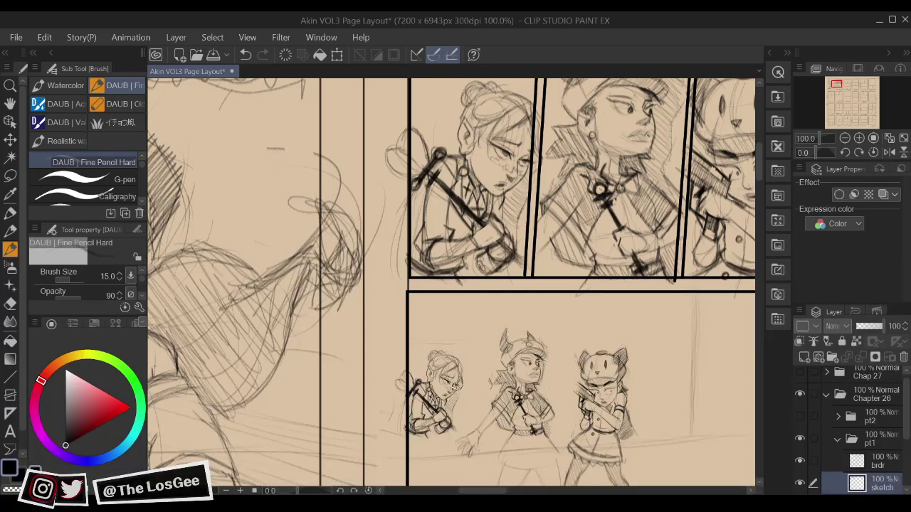
Clean up and redraw the horned-cap girl's eyes in the wide panel, darkening the pupils
scroll(455, 387, up, 4)
drag(747, 302, 541, 357)
scroll(541, 357, down, 6)
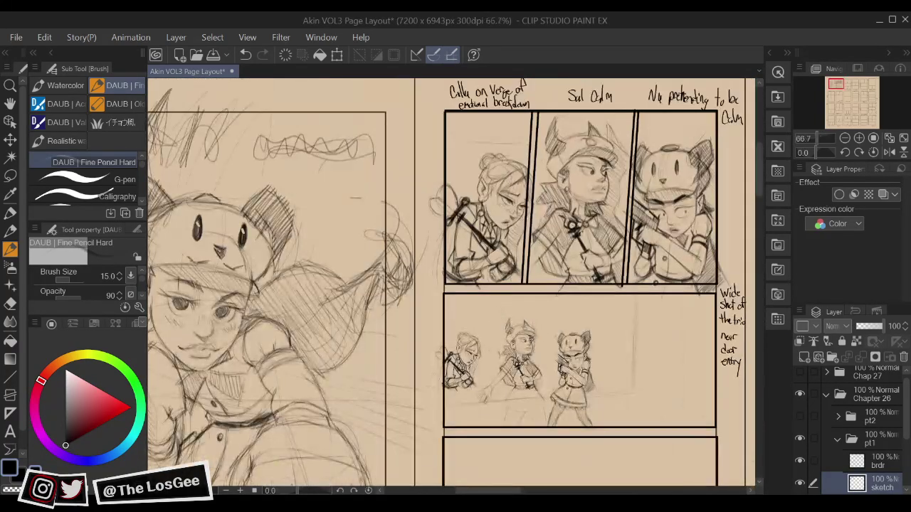
scroll(531, 340, up, 6)
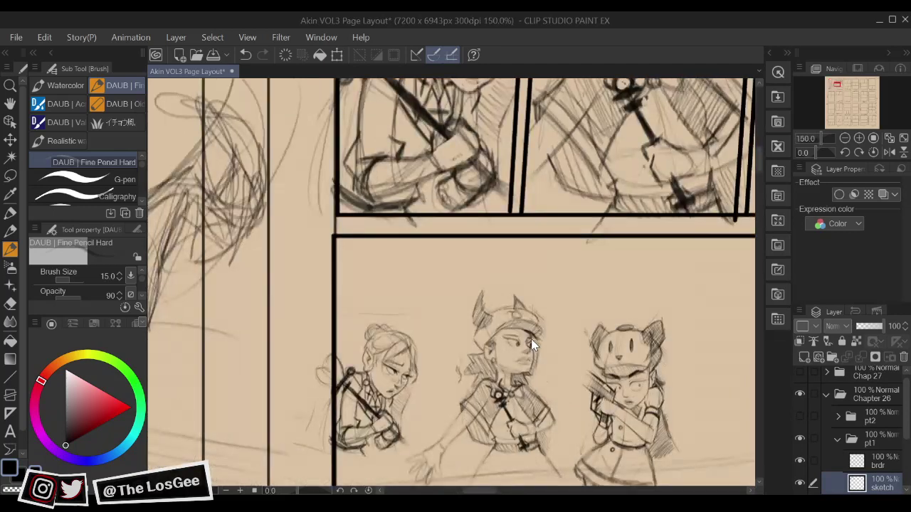
drag(530, 340, 534, 353)
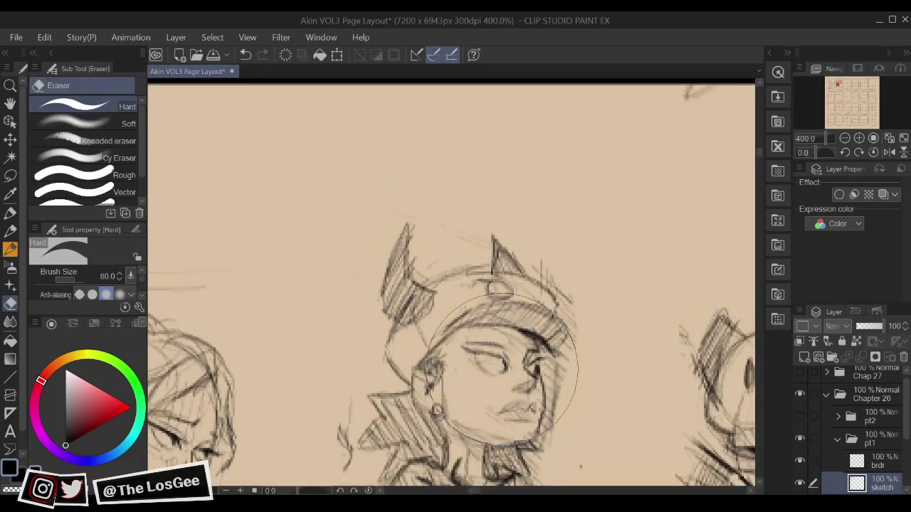
key(e)
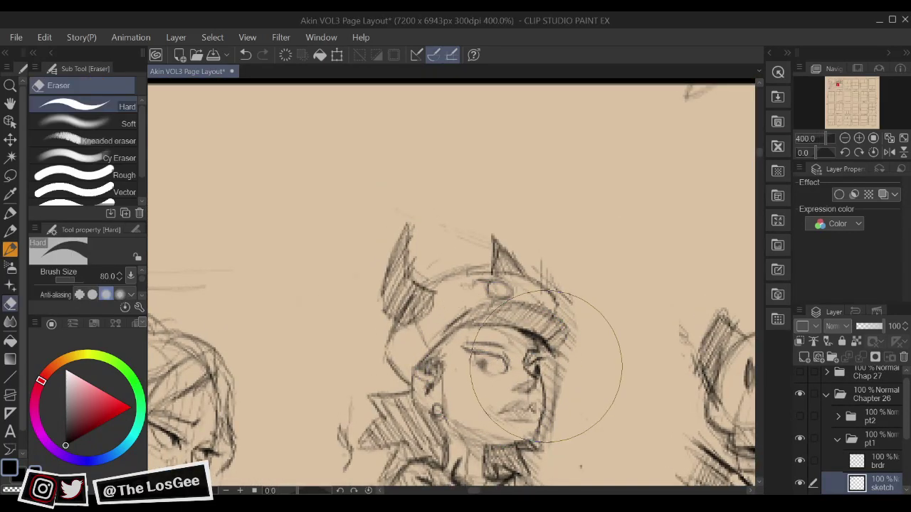
key(p)
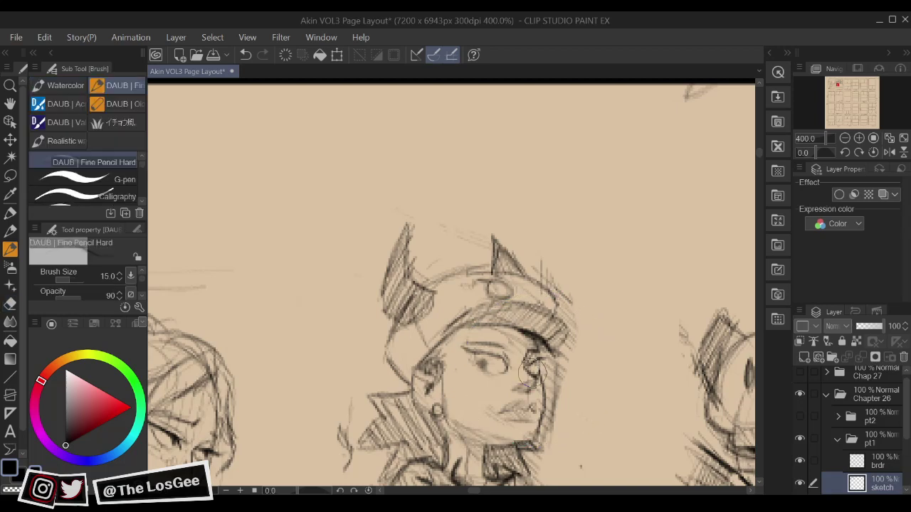
drag(486, 365, 480, 368)
Erase the stray curl beside the horned-cap girl's collar and touch up the shoulder edge of her cape
drag(447, 442, 506, 286)
key(e)
drag(409, 307, 400, 273)
key(p)
drag(413, 388, 412, 376)
scroll(412, 376, down, 4)
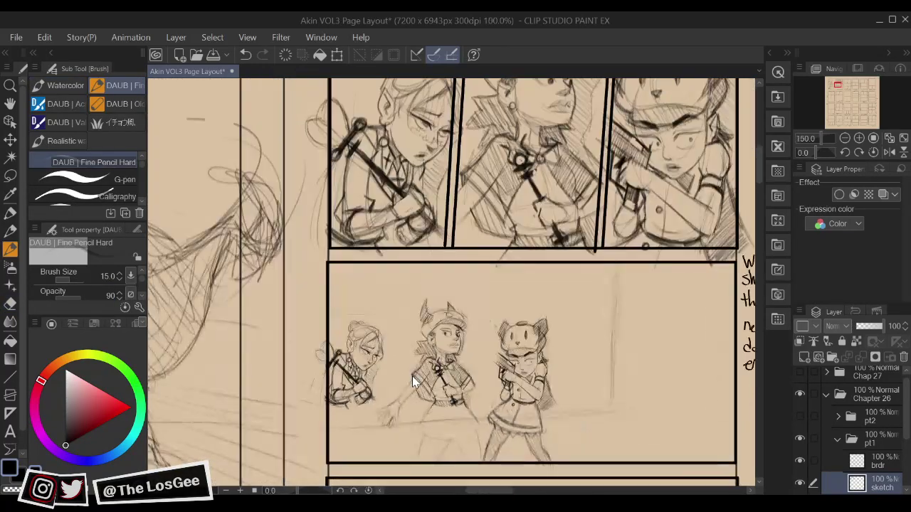
Sketch the horned-cap girl's hips and the outer line of one leg over the faint skirt guide, using the mirrored view
scroll(412, 376, up, 2)
drag(412, 376, 450, 314)
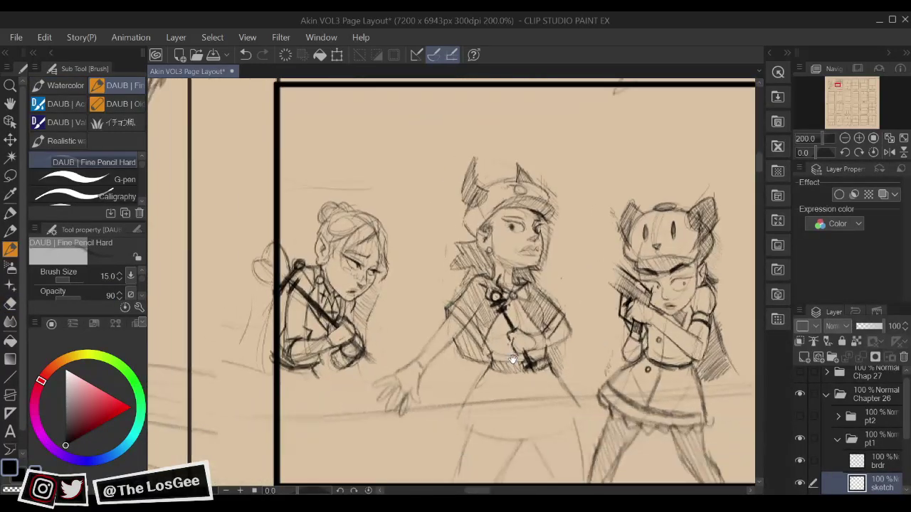
key(h)
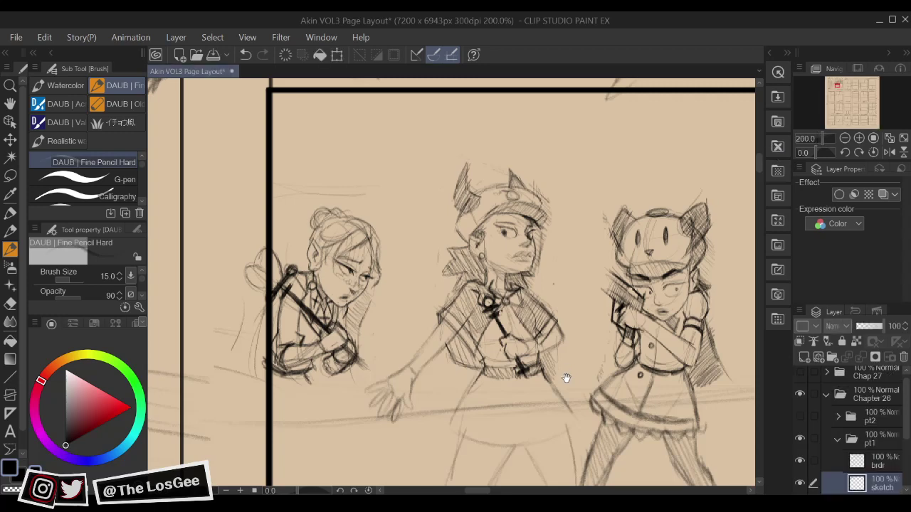
drag(519, 378, 583, 385)
key(h)
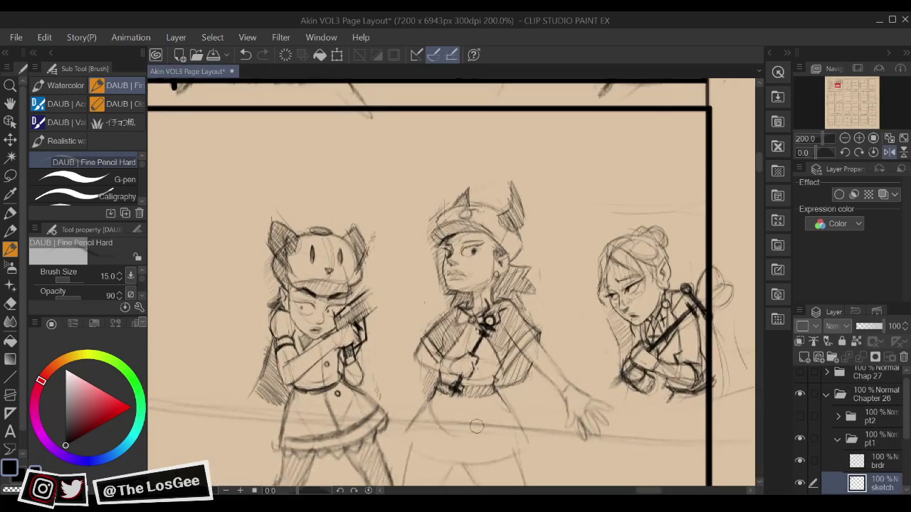
key(h)
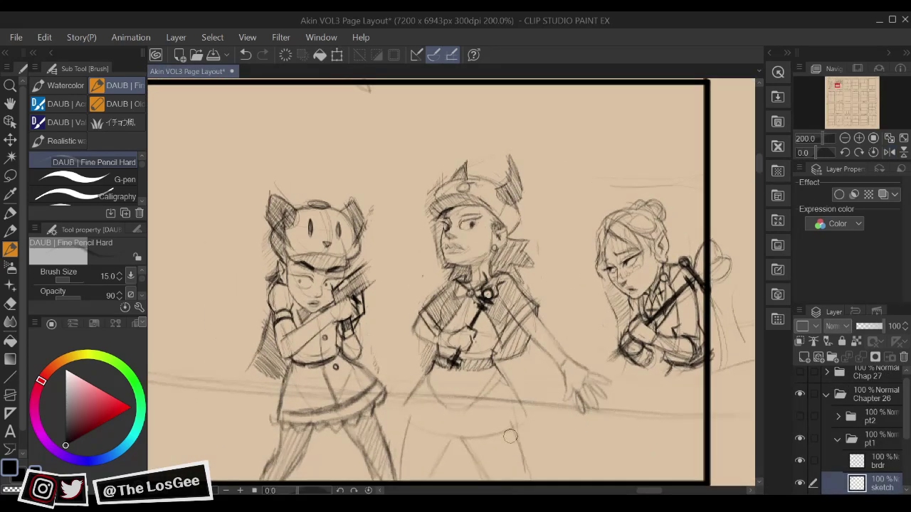
key(e)
key(b)
drag(499, 375, 527, 480)
key(h)
Darken the inner thigh lines and the other outer leg line of the horned-cap girl down to the panel border
mouse_move(512, 421)
mouse_down()
mouse_move(553, 385)
mouse_move(533, 368)
mouse_up()
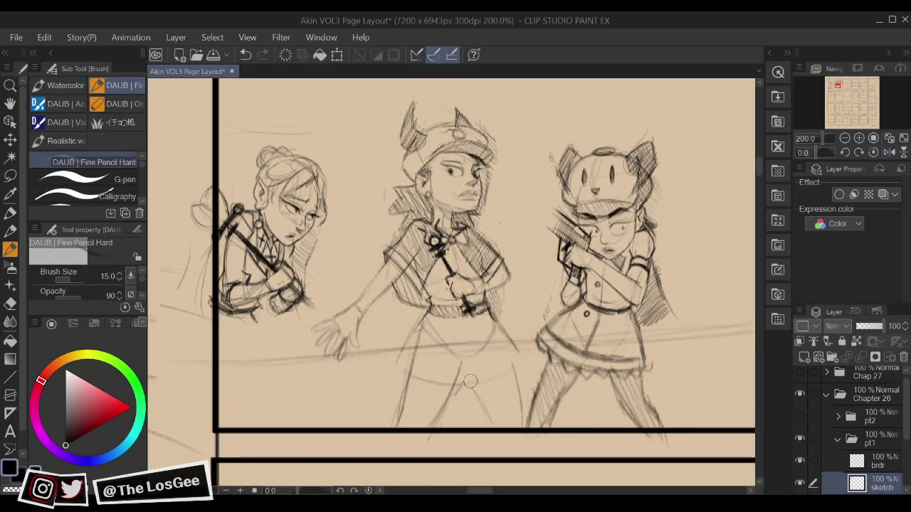
drag(462, 361, 498, 427)
drag(501, 331, 521, 433)
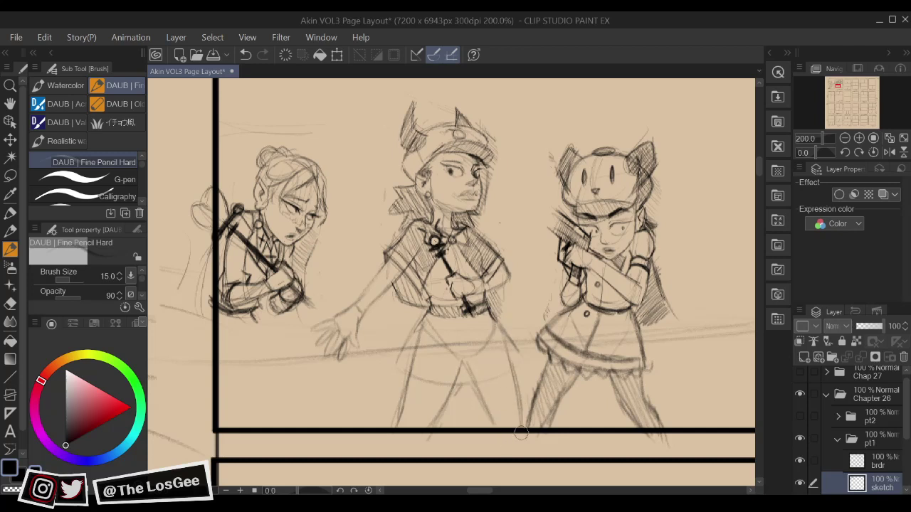
drag(502, 395, 506, 420)
drag(525, 378, 515, 393)
Draw a wider flared skirt with a curved hem over the horned-cap girl's legs
drag(455, 432, 465, 430)
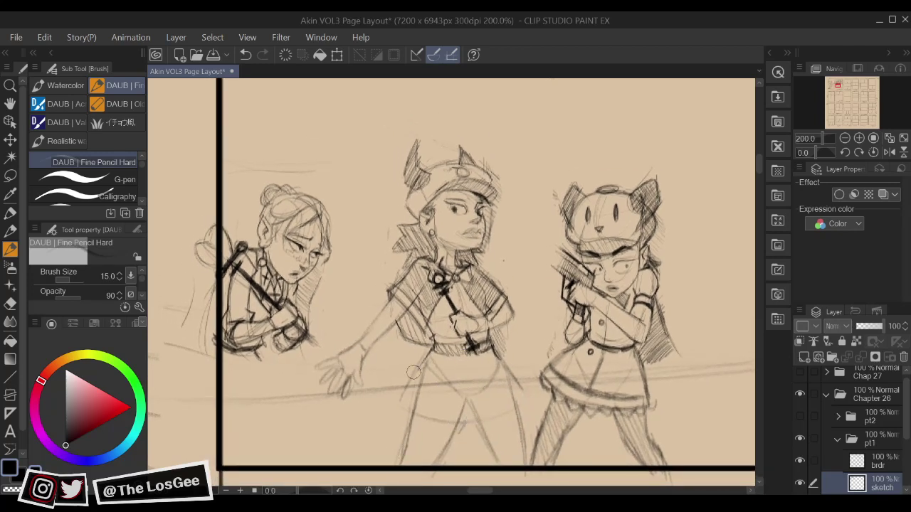
mouse_move(424, 355)
mouse_down()
mouse_move(401, 424)
mouse_move(430, 436)
mouse_move(399, 421)
mouse_move(428, 437)
mouse_move(479, 440)
mouse_move(447, 440)
mouse_move(514, 430)
mouse_move(472, 444)
mouse_move(505, 435)
mouse_move(542, 397)
mouse_up()
drag(513, 366, 536, 412)
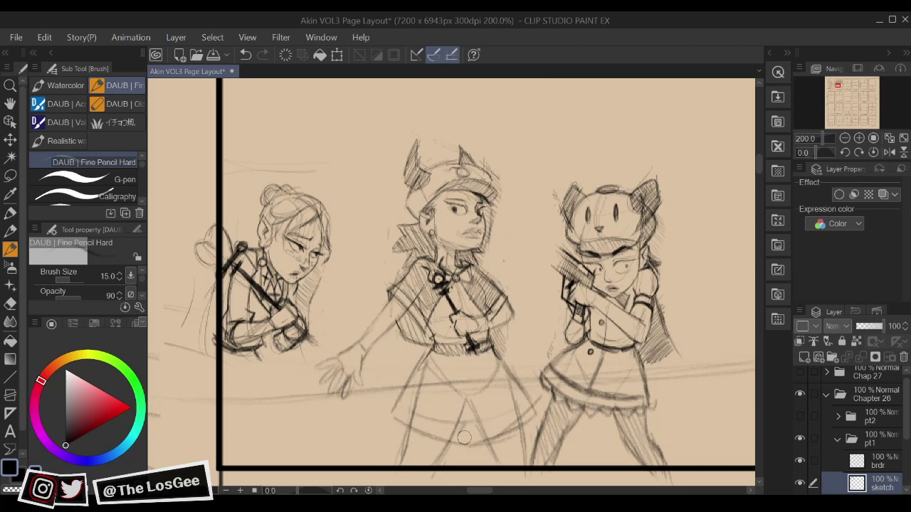
Draw a dark scalloped trim along the horned-cap girl's skirt hem and ribbon tails hanging from her waist
drag(464, 437, 482, 441)
mouse_move(434, 434)
mouse_down()
mouse_move(444, 392)
mouse_move(472, 415)
mouse_move(387, 399)
mouse_move(430, 415)
mouse_move(415, 412)
mouse_move(371, 386)
mouse_move(398, 405)
mouse_move(456, 419)
mouse_move(493, 410)
mouse_move(456, 424)
mouse_move(472, 415)
mouse_move(457, 414)
mouse_move(515, 392)
mouse_move(487, 408)
mouse_move(474, 398)
mouse_move(458, 419)
mouse_move(458, 409)
mouse_move(427, 418)
mouse_move(437, 419)
mouse_move(426, 406)
mouse_move(399, 393)
mouse_up()
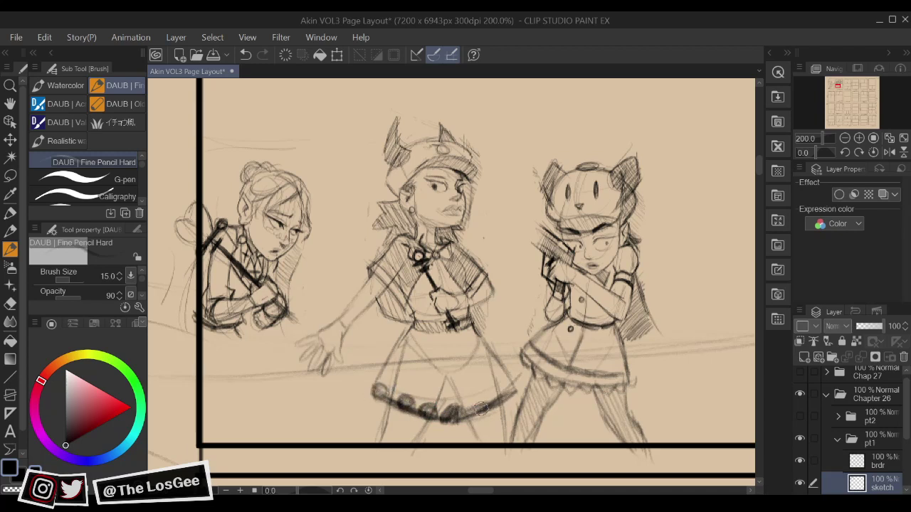
drag(480, 409, 484, 394)
mouse_move(446, 336)
mouse_down()
mouse_move(435, 352)
mouse_move(444, 328)
mouse_move(468, 354)
mouse_move(472, 333)
mouse_move(476, 357)
mouse_move(434, 359)
mouse_up()
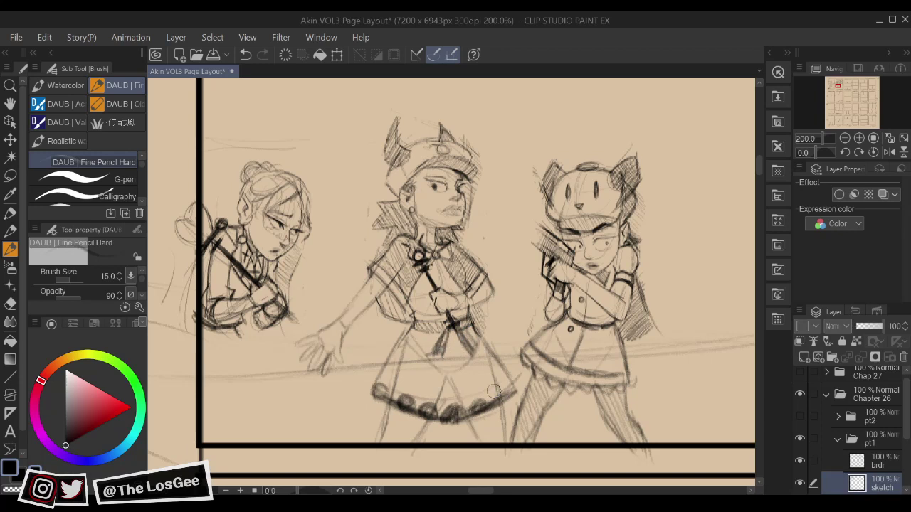
Darken both flared side edges of the horned-cap girl's skirt from waist to hem
drag(494, 391, 505, 390)
drag(476, 333, 514, 391)
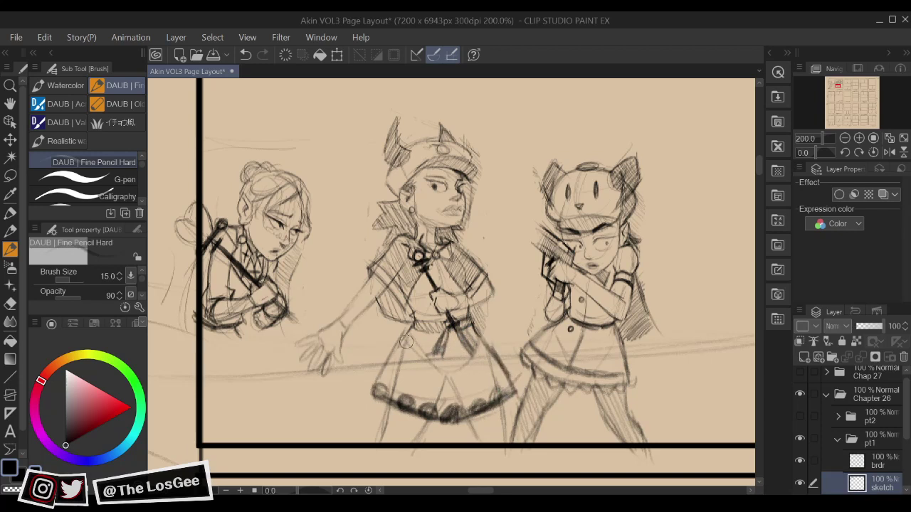
mouse_move(405, 343)
mouse_down()
mouse_move(377, 383)
mouse_move(418, 390)
mouse_up()
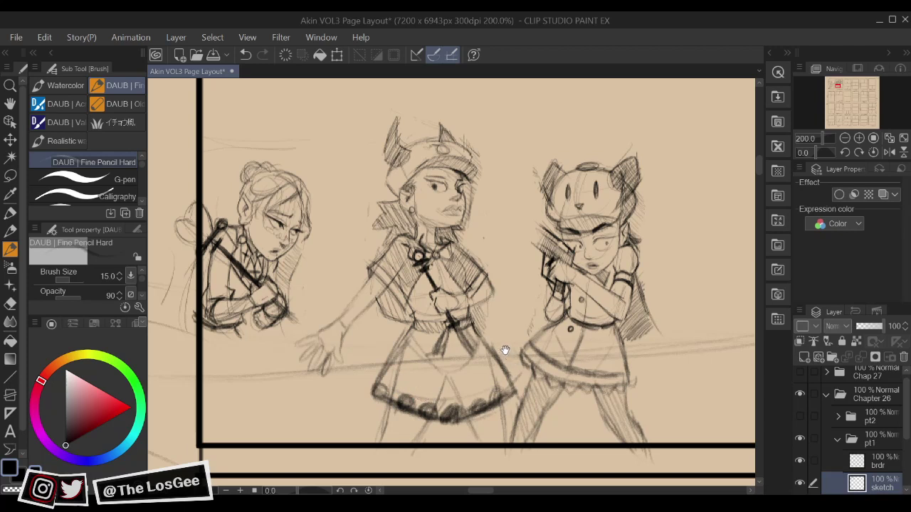
Hatch shading onto the horned-cap girl's legs below the skirt hem and check the pose in the mirrored view
drag(504, 351, 498, 330)
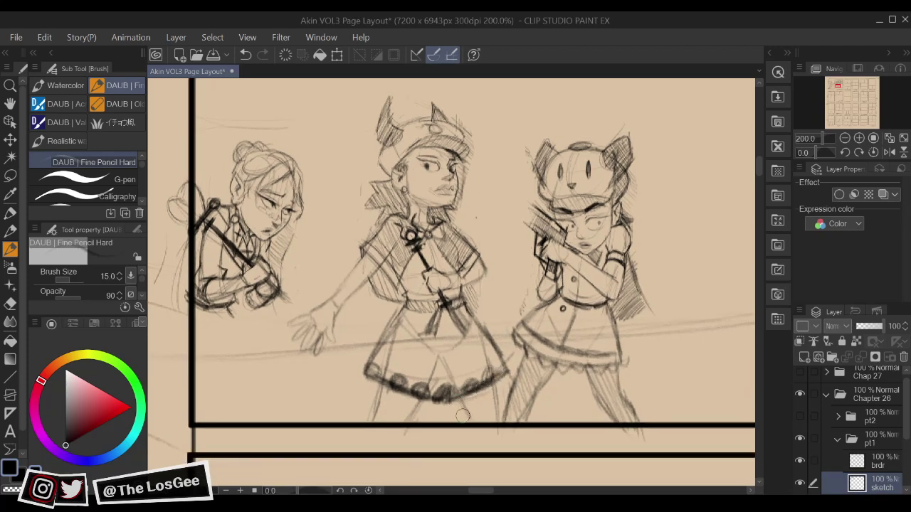
drag(461, 402, 468, 418)
drag(420, 401, 405, 422)
mouse_move(381, 386)
mouse_down()
mouse_move(375, 423)
mouse_move(406, 421)
mouse_move(470, 388)
mouse_move(491, 427)
mouse_move(507, 387)
mouse_move(501, 423)
mouse_up()
mouse_move(523, 347)
mouse_down()
mouse_move(530, 390)
mouse_move(529, 358)
mouse_move(513, 363)
mouse_move(521, 371)
mouse_up()
key(h)
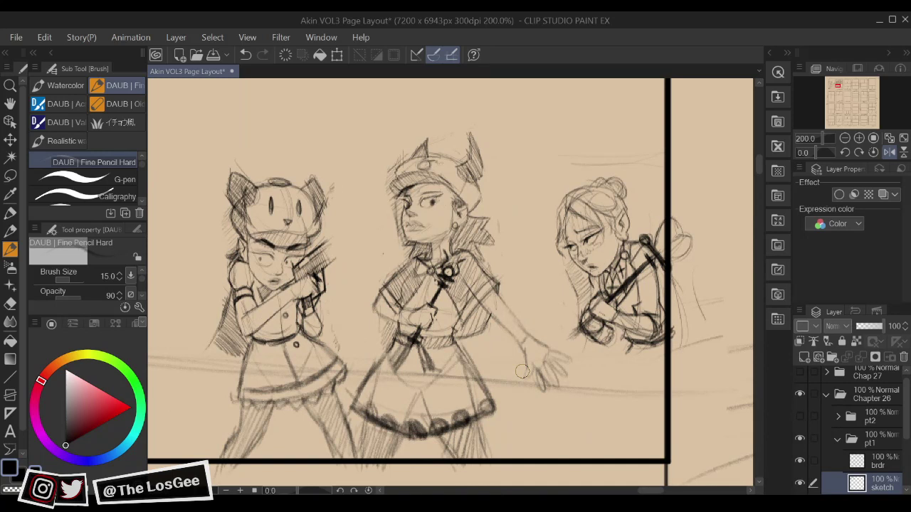
key(h)
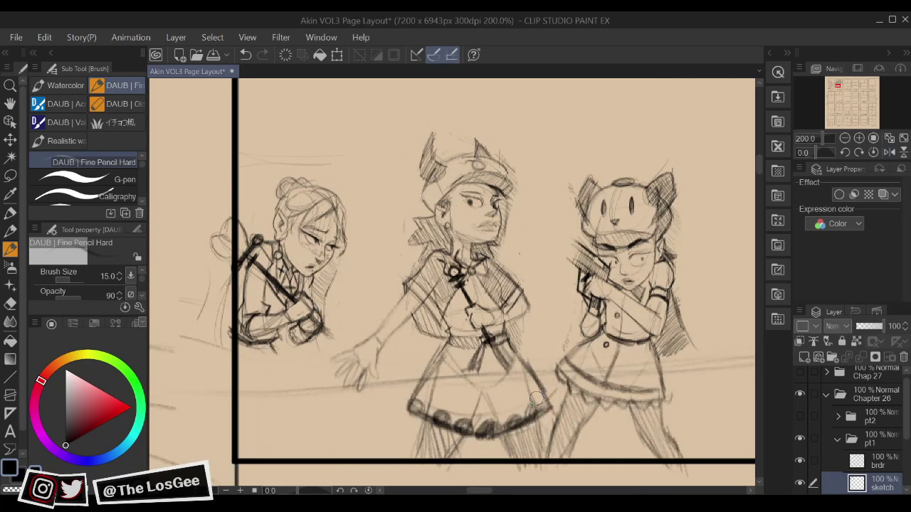
Review the trio's proportions and placement in the wide-shot panel
scroll(536, 398, up, 5)
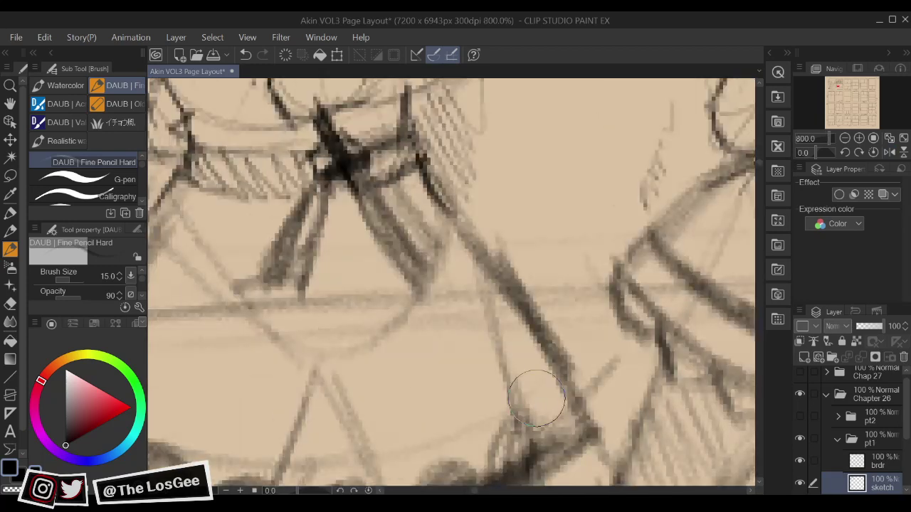
scroll(536, 398, down, 7)
drag(514, 297, 546, 332)
mouse_move(649, 418)
mouse_down()
mouse_move(604, 369)
mouse_move(613, 384)
mouse_up()
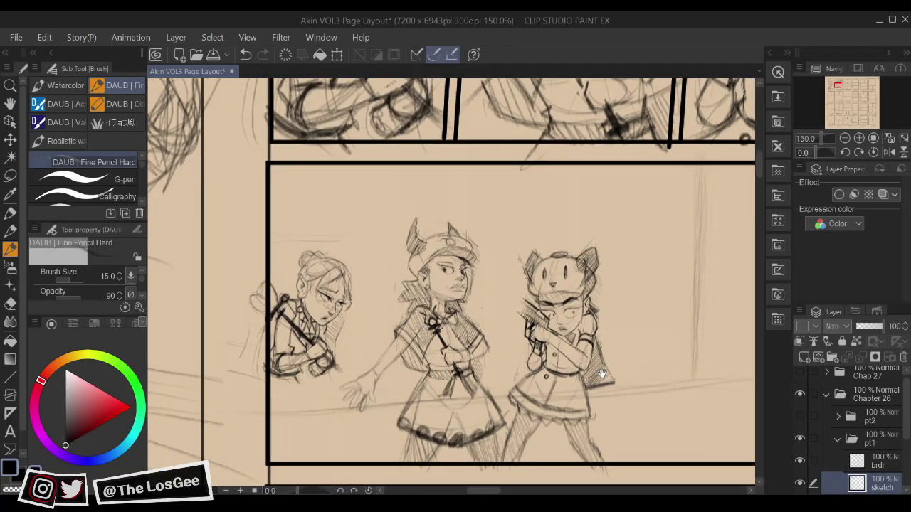
drag(563, 343, 583, 394)
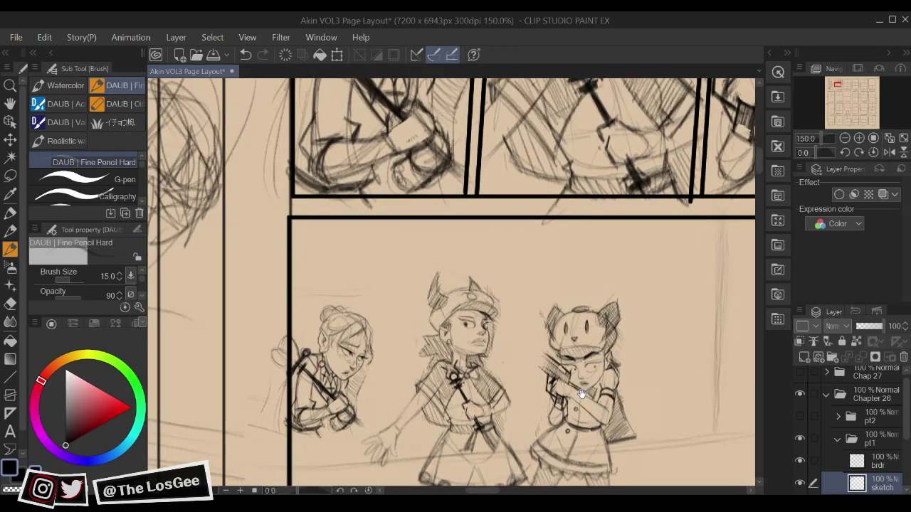
drag(514, 343, 529, 378)
scroll(519, 393, up, 4)
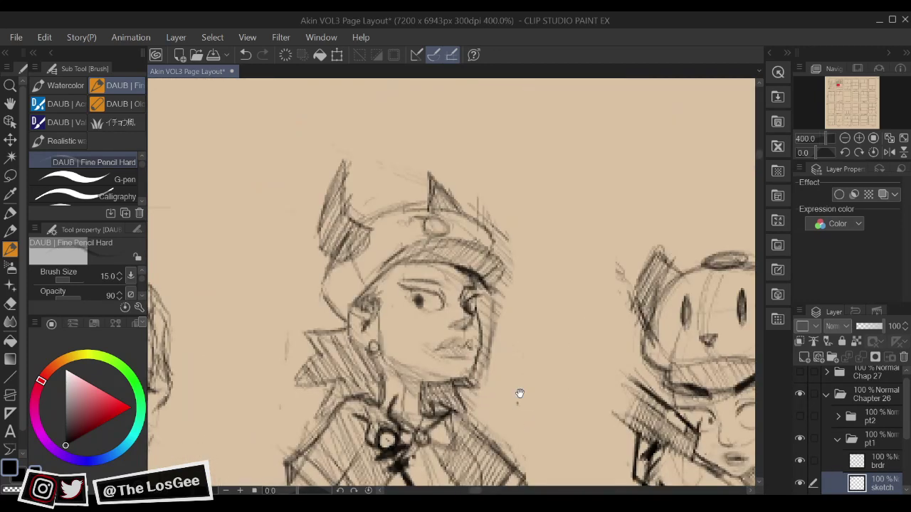
Strengthen the horned-cap girl's cap brim with a darker, rounder front edge, checking it in the mirrored view
key(e)
key(b)
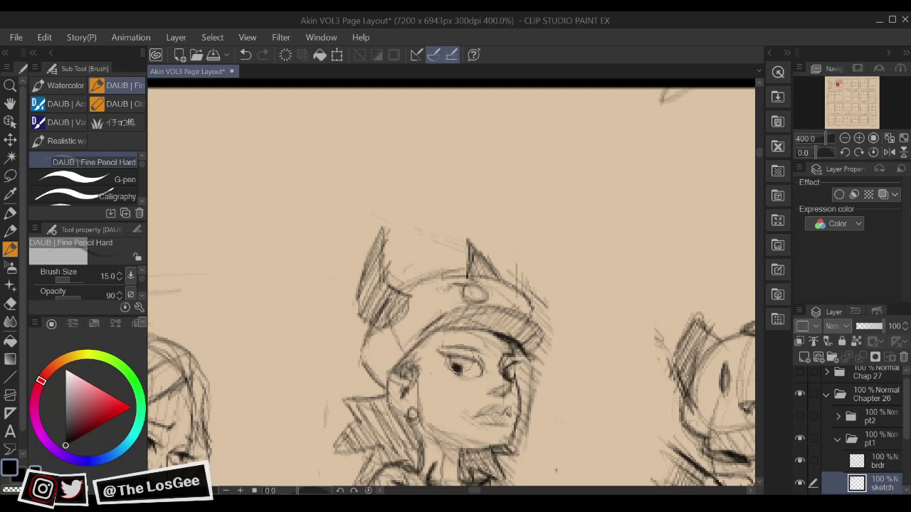
drag(451, 360, 479, 365)
key(e)
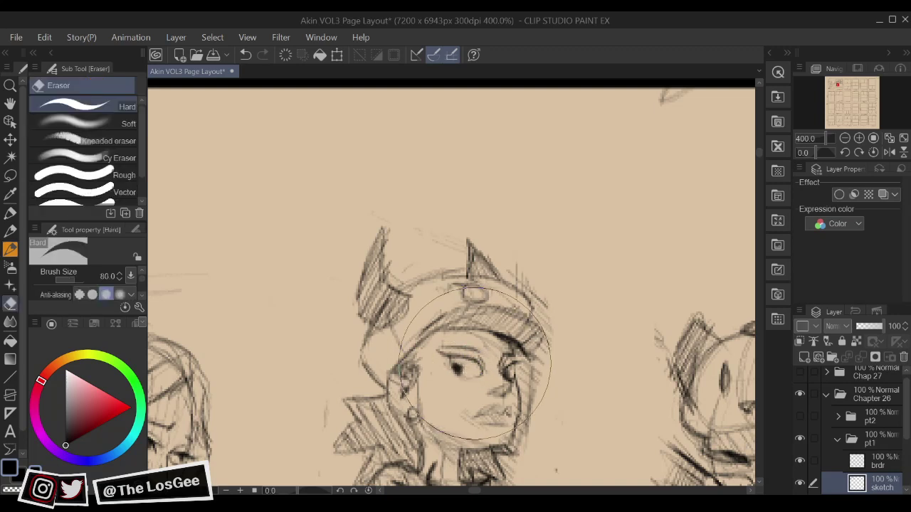
key(b)
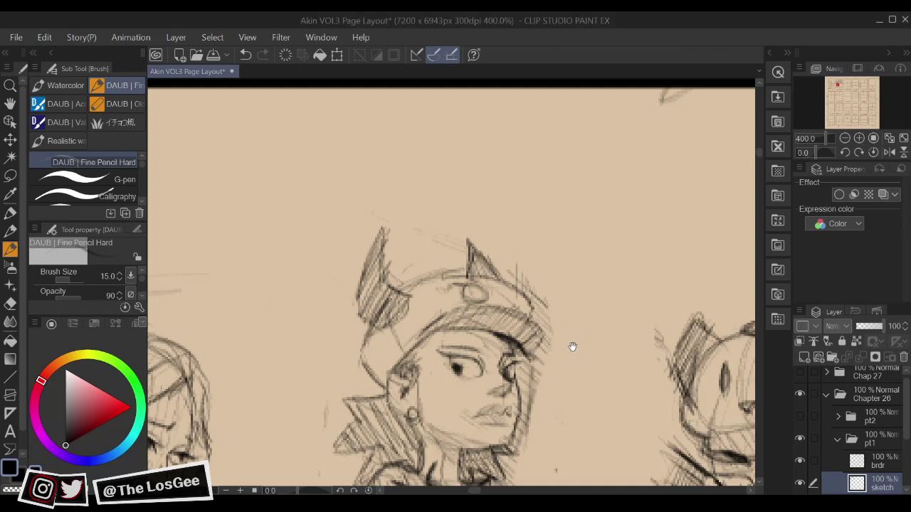
drag(573, 347, 596, 295)
key(h)
drag(543, 323, 603, 392)
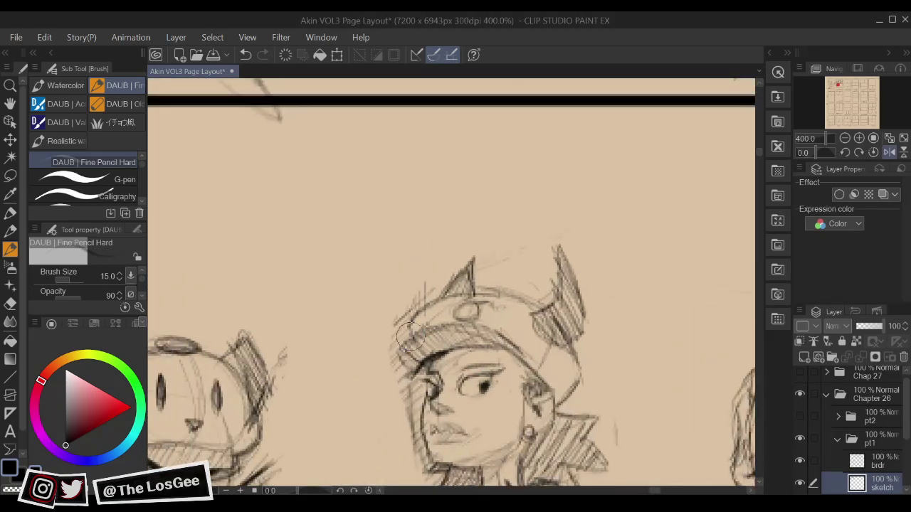
mouse_move(410, 336)
mouse_down()
mouse_move(417, 331)
mouse_move(399, 359)
mouse_up()
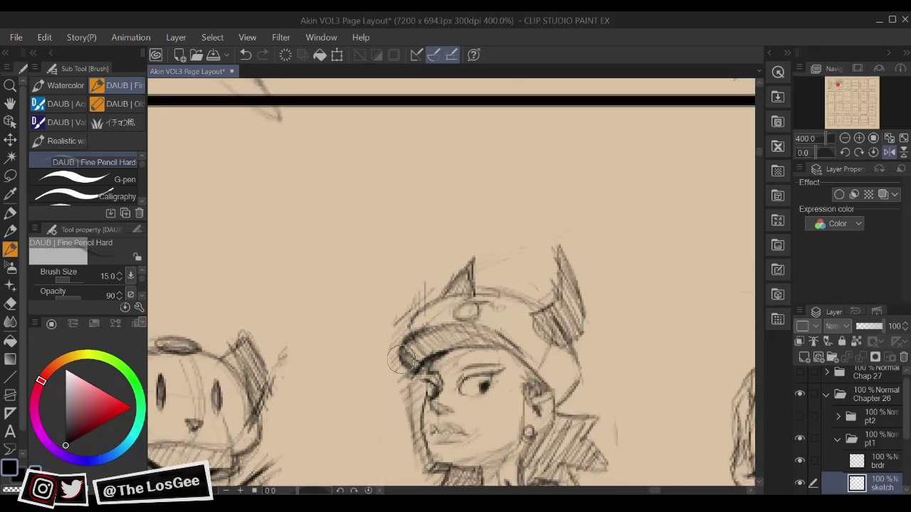
key(h)
scroll(456, 285, up, 1)
drag(527, 334, 536, 362)
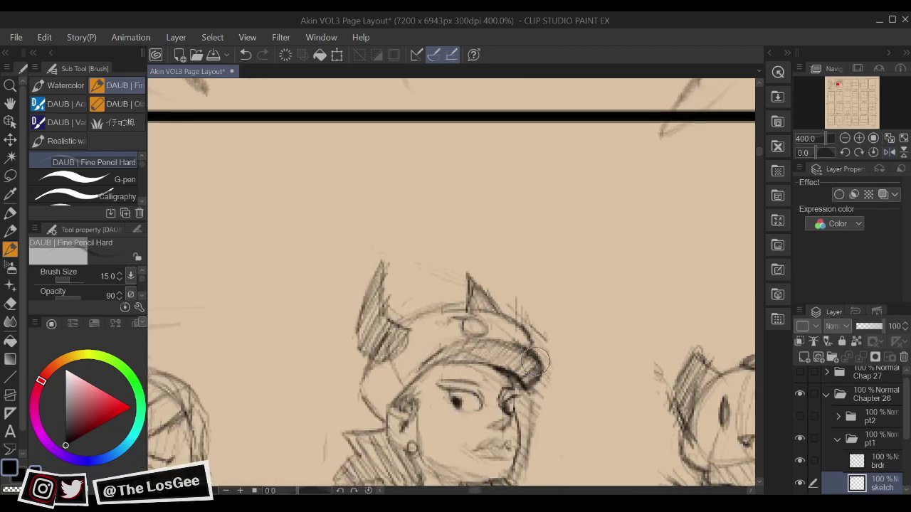
Erase the stray hatching beyond the horned-cap girl's brim and beside her face
key(e)
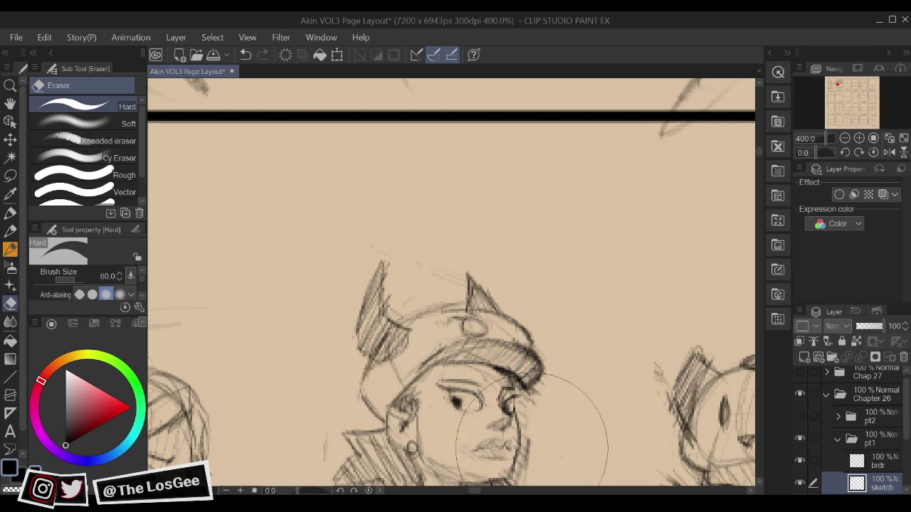
drag(523, 433, 518, 359)
key(b)
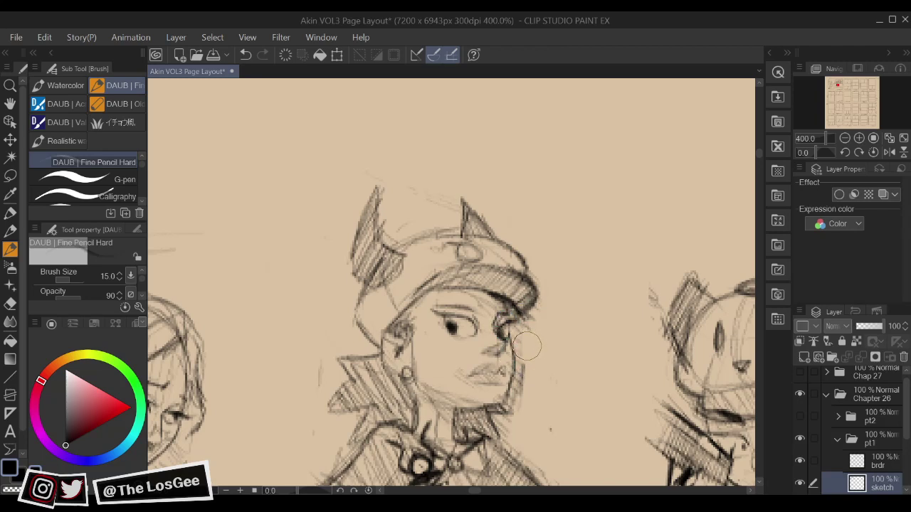
Erase the horned-cap girl's outstretched hand at the wrist in the wide-shot panel
scroll(496, 441, down, 5)
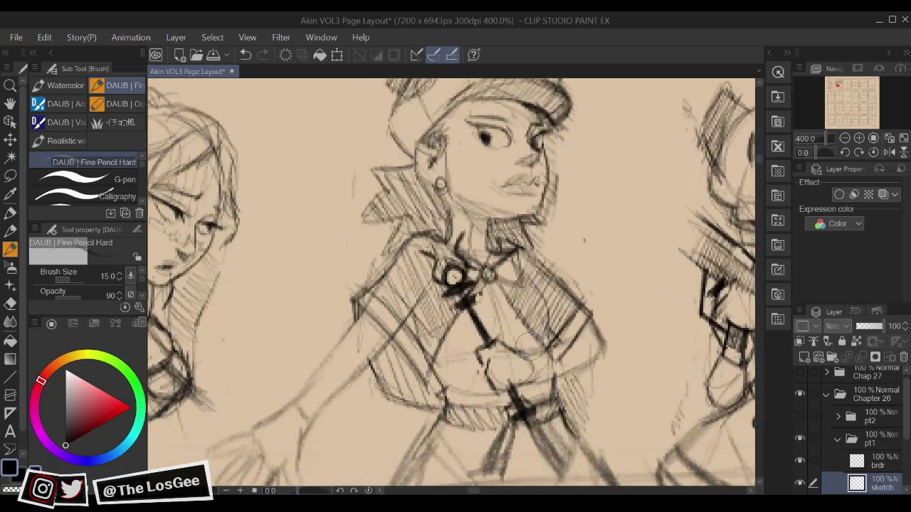
scroll(531, 352, down, 5)
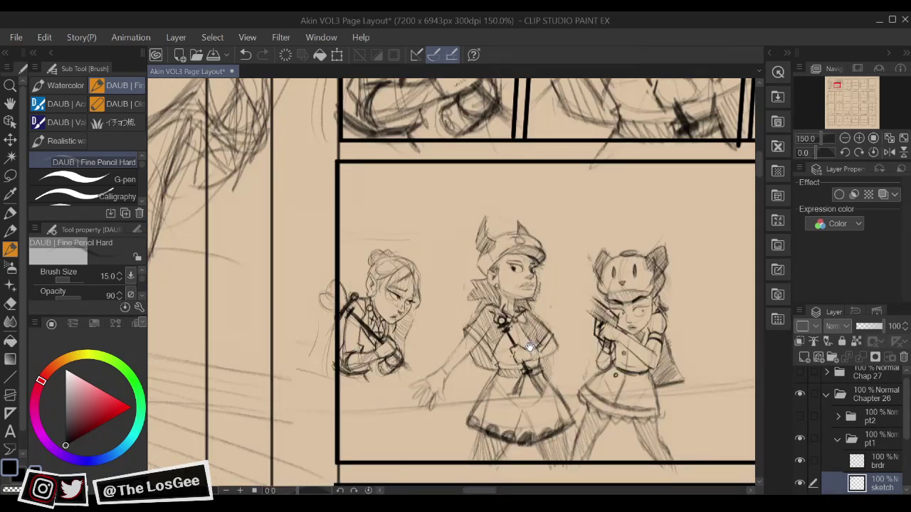
drag(530, 346, 634, 345)
drag(741, 351, 688, 378)
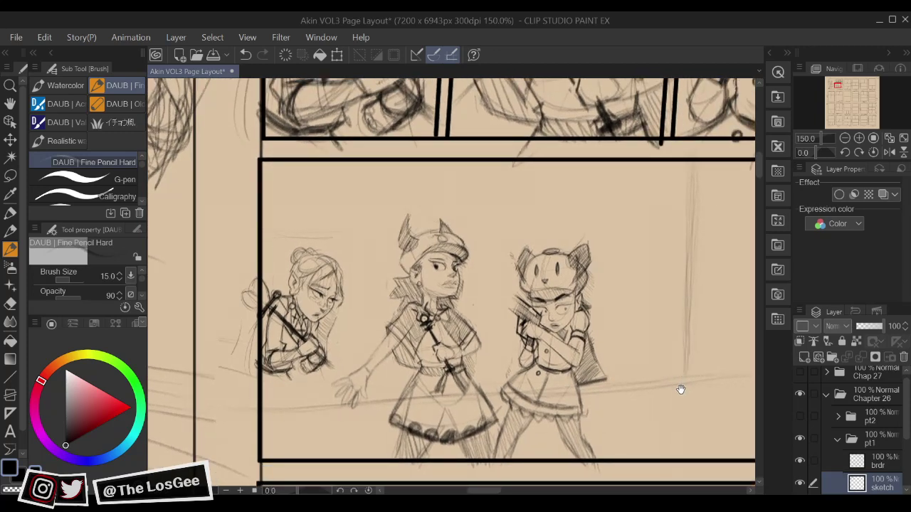
mouse_move(530, 414)
mouse_down()
mouse_move(568, 440)
mouse_move(550, 414)
mouse_move(552, 443)
mouse_move(636, 478)
mouse_up()
key(h)
scroll(547, 457, up, 3)
key(e)
mouse_move(442, 348)
mouse_down()
mouse_move(433, 362)
mouse_move(477, 405)
mouse_move(484, 360)
mouse_up()
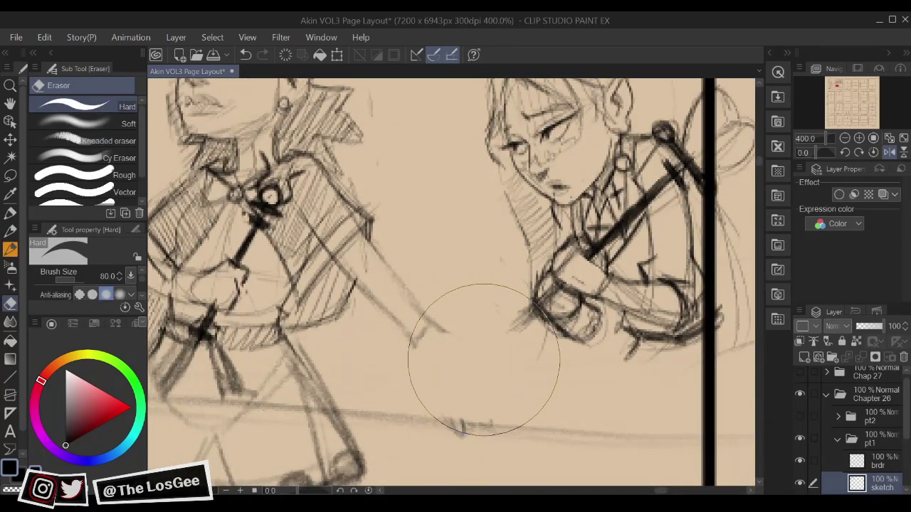
Redraw the horned-cap girl's hand and fingers at the end of her outstretched arm, reaching toward the bun-haired girl
key(h)
mouse_move(599, 323)
mouse_down()
mouse_move(628, 379)
mouse_move(647, 387)
mouse_up()
key(b)
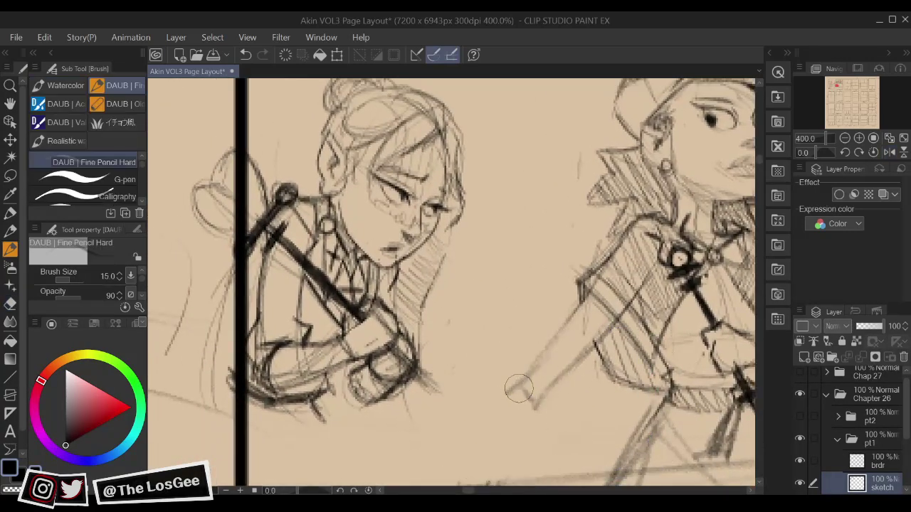
mouse_move(484, 397)
mouse_down()
mouse_move(523, 426)
mouse_move(538, 413)
mouse_move(538, 382)
mouse_move(498, 405)
mouse_move(492, 421)
mouse_move(515, 409)
mouse_move(532, 376)
mouse_move(496, 387)
mouse_move(528, 413)
mouse_up()
key(h)
mouse_move(469, 390)
mouse_down()
mouse_move(491, 376)
mouse_move(482, 390)
mouse_up()
mouse_move(466, 430)
mouse_down()
mouse_move(452, 426)
mouse_move(490, 427)
mouse_move(485, 415)
mouse_move(506, 390)
mouse_move(525, 429)
mouse_up()
key(h)
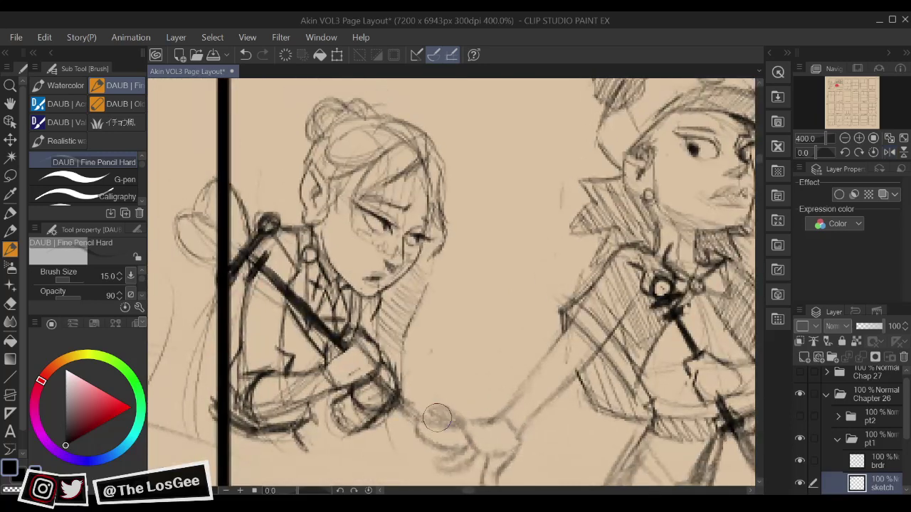
mouse_move(437, 418)
mouse_down()
mouse_move(438, 403)
mouse_move(461, 422)
mouse_up()
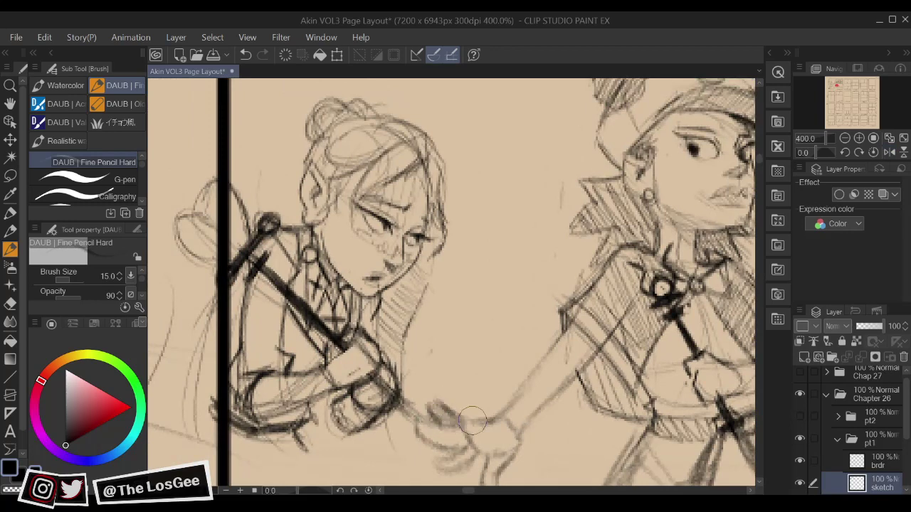
Darken the shading around the weapon grip beneath the eared-cap girl's crossed arm, using the mirrored view
scroll(473, 421, down, 5)
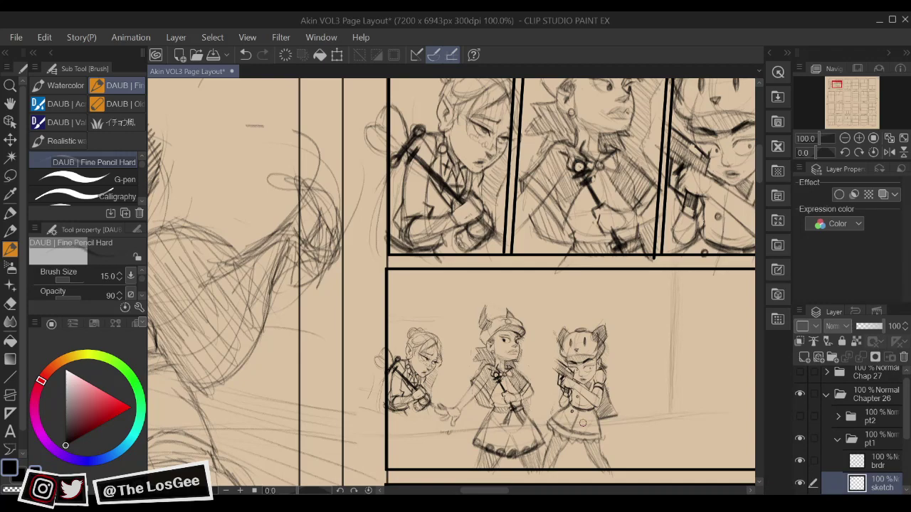
scroll(583, 423, up, 6)
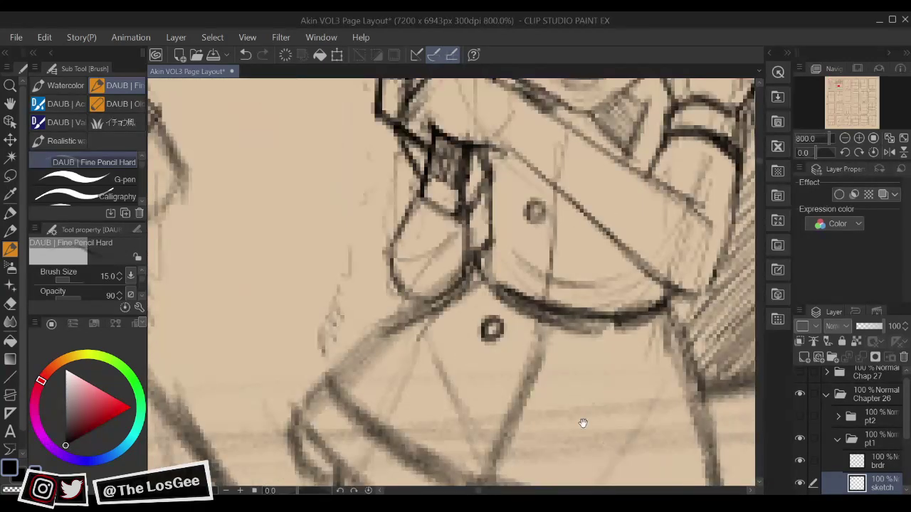
drag(535, 212, 605, 468)
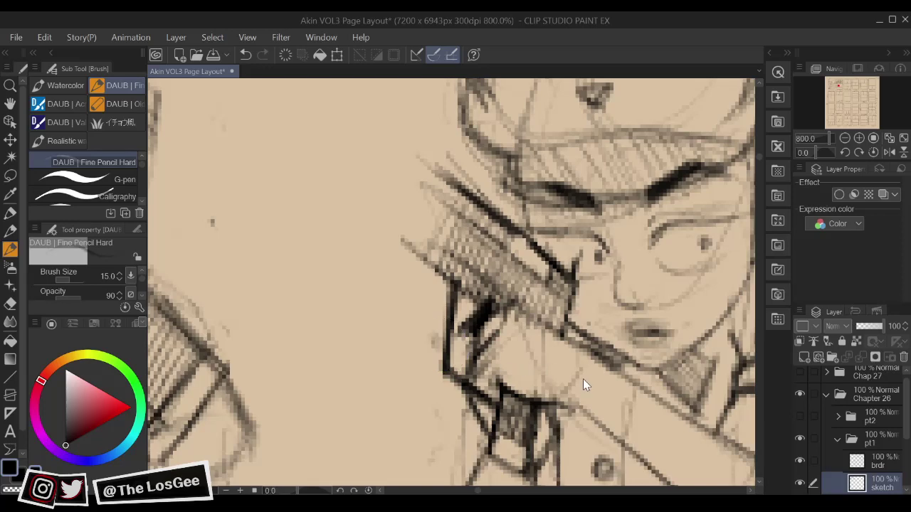
key(ctrl+z)
mouse_move(596, 381)
mouse_down()
mouse_move(575, 376)
mouse_move(562, 338)
mouse_up()
key(h)
drag(567, 390, 597, 404)
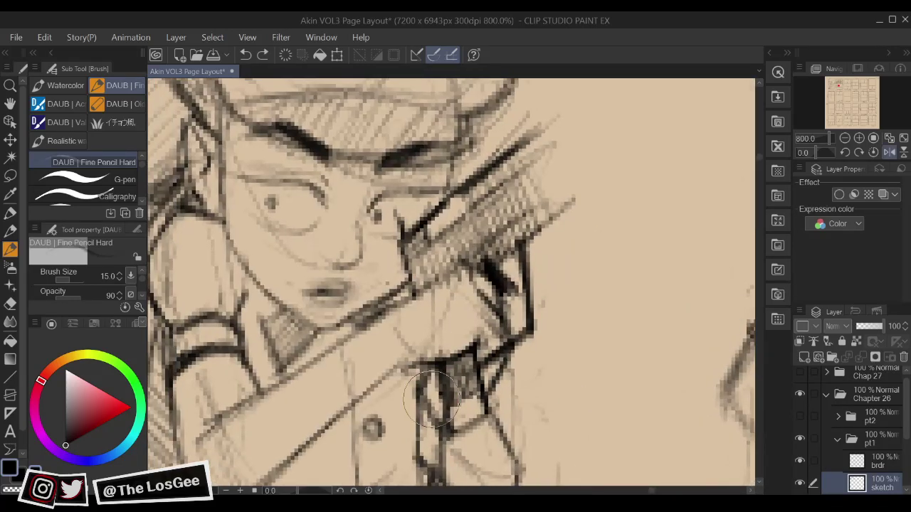
key(e)
key(b)
drag(429, 369, 439, 407)
key(h)
drag(540, 425, 557, 373)
Compare the small wide-shot figures with their larger versions in the top panels
scroll(463, 398, down, 3)
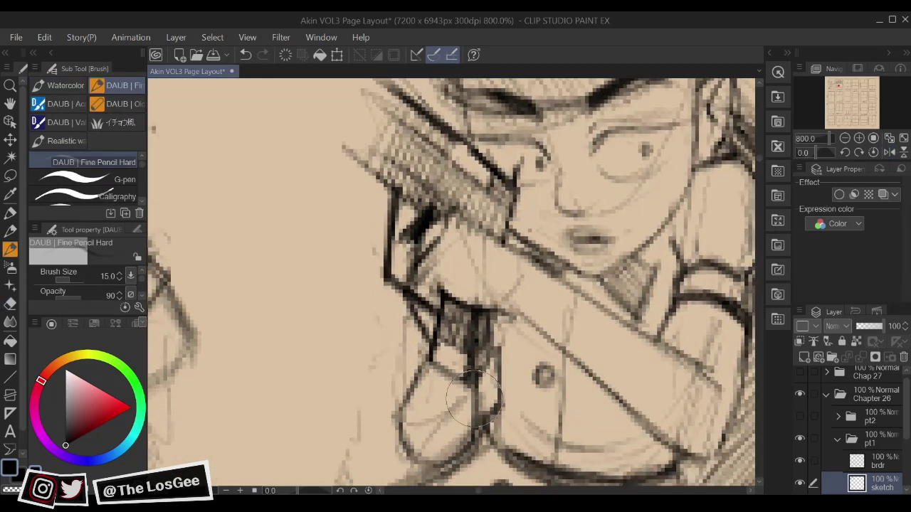
scroll(469, 466, down, 2)
scroll(470, 471, down, 1)
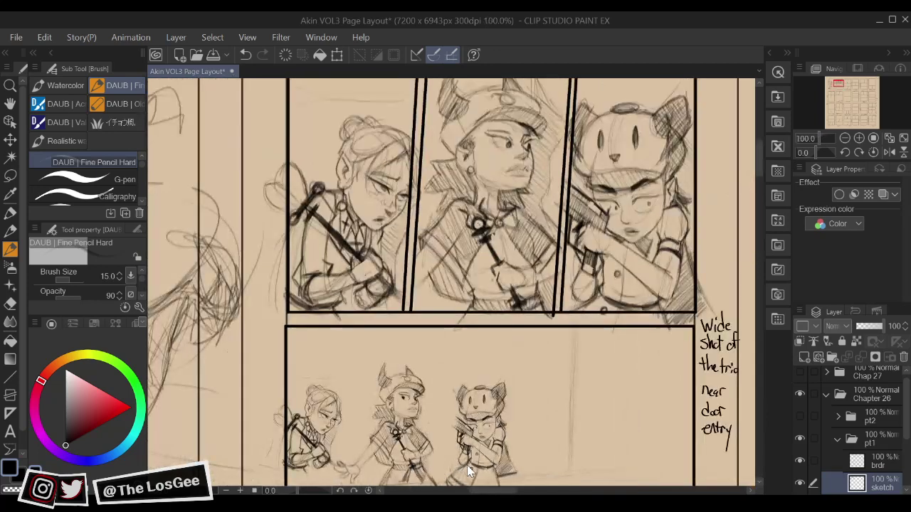
scroll(468, 471, up, 2)
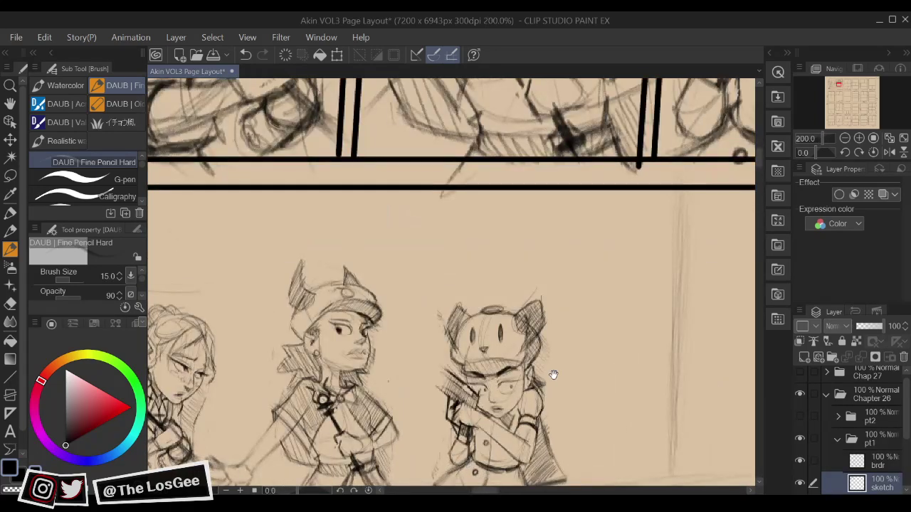
drag(581, 111, 592, 237)
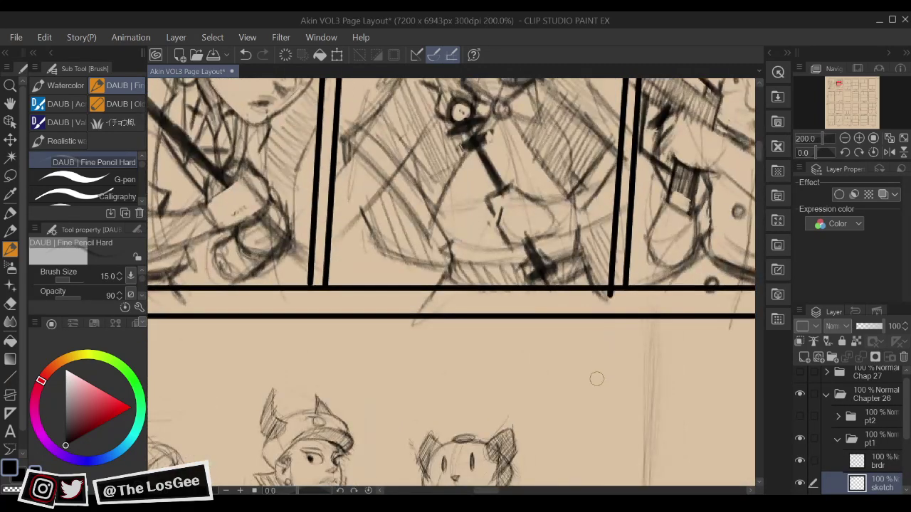
scroll(596, 380, down, 3)
scroll(598, 384, up, 1)
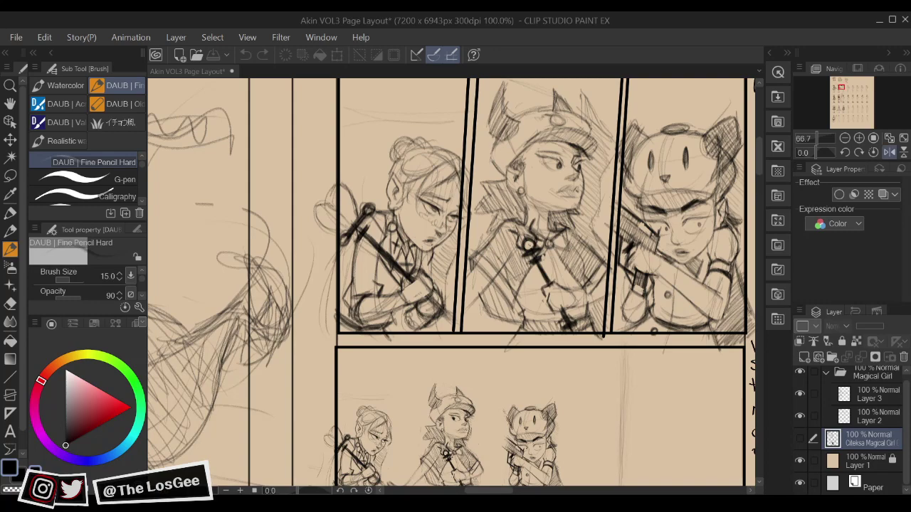
Extend the barrel of the eared-cap girl's weapon in the wide-shot panel, sketching its end and erasing small highlights along its upper edge
click(526, 440)
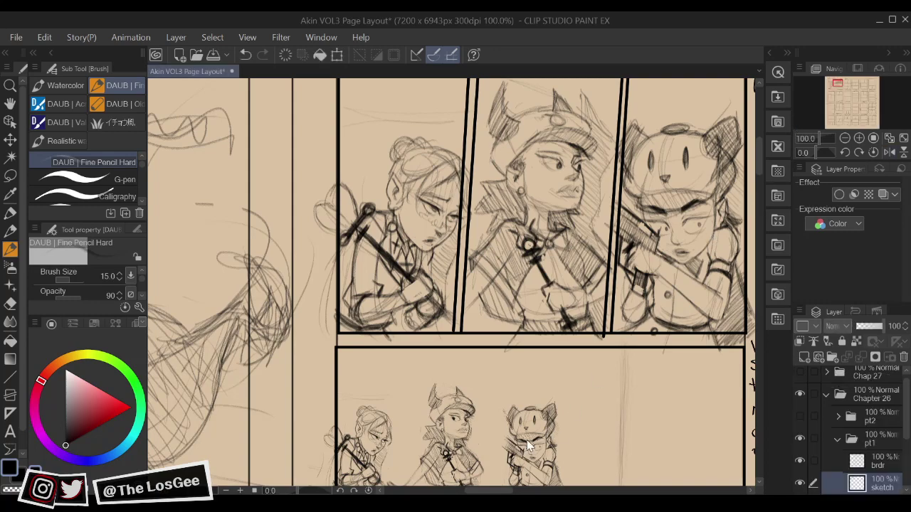
scroll(527, 440, up, 4)
mouse_move(514, 484)
mouse_down()
mouse_move(505, 419)
mouse_move(534, 395)
mouse_up()
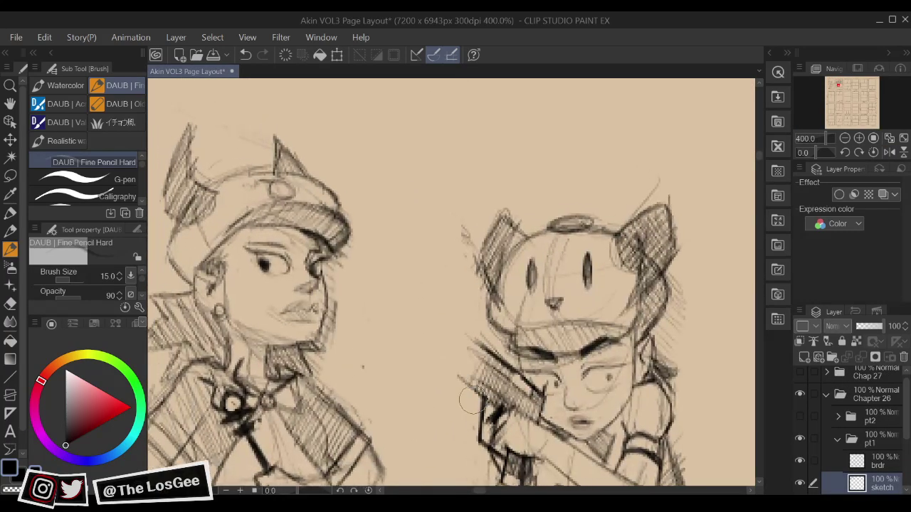
mouse_move(470, 400)
mouse_down()
mouse_move(459, 374)
mouse_move(466, 367)
mouse_move(474, 377)
mouse_move(461, 370)
mouse_move(475, 335)
mouse_move(459, 356)
mouse_move(461, 341)
mouse_move(452, 374)
mouse_up()
mouse_move(469, 335)
mouse_down()
mouse_move(473, 369)
mouse_move(478, 357)
mouse_move(471, 370)
mouse_move(471, 352)
mouse_move(471, 381)
mouse_move(487, 365)
mouse_move(481, 400)
mouse_move(510, 375)
mouse_up()
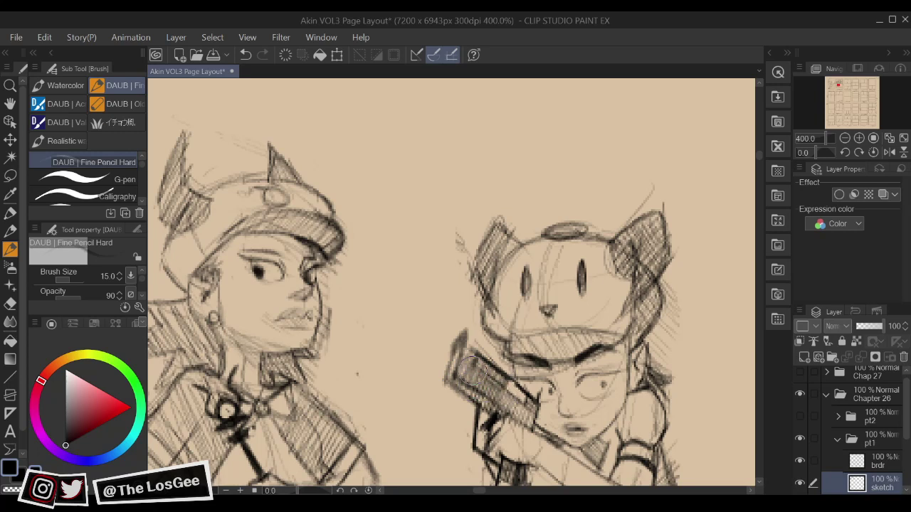
key(e)
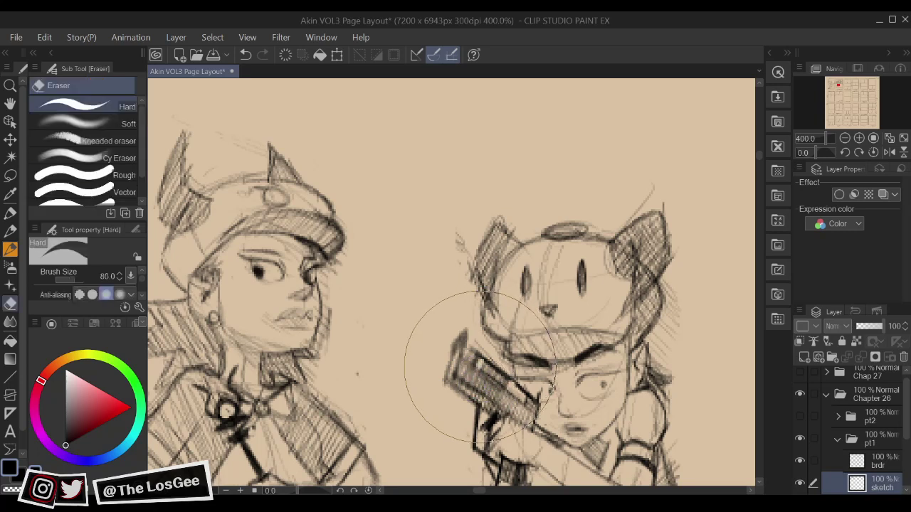
key(b)
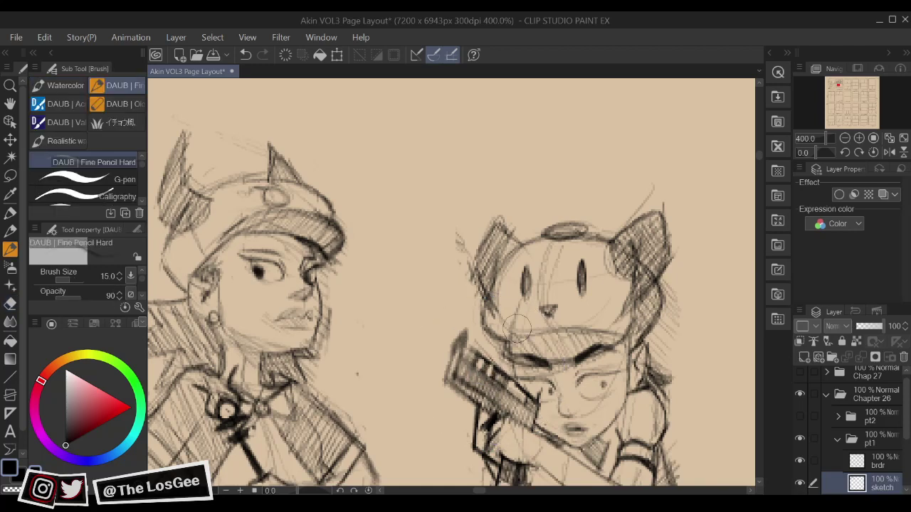
Darken the underside and end of the eared-cap girl's weapon barrel, checking its shape in the mirrored view
mouse_move(437, 397)
mouse_down()
mouse_move(454, 414)
mouse_move(462, 399)
mouse_move(494, 434)
mouse_move(474, 401)
mouse_move(491, 428)
mouse_move(485, 410)
mouse_move(482, 422)
mouse_move(498, 357)
mouse_move(513, 412)
mouse_move(536, 386)
mouse_move(525, 426)
mouse_move(552, 448)
mouse_up()
key(e)
key(b)
drag(526, 388, 525, 427)
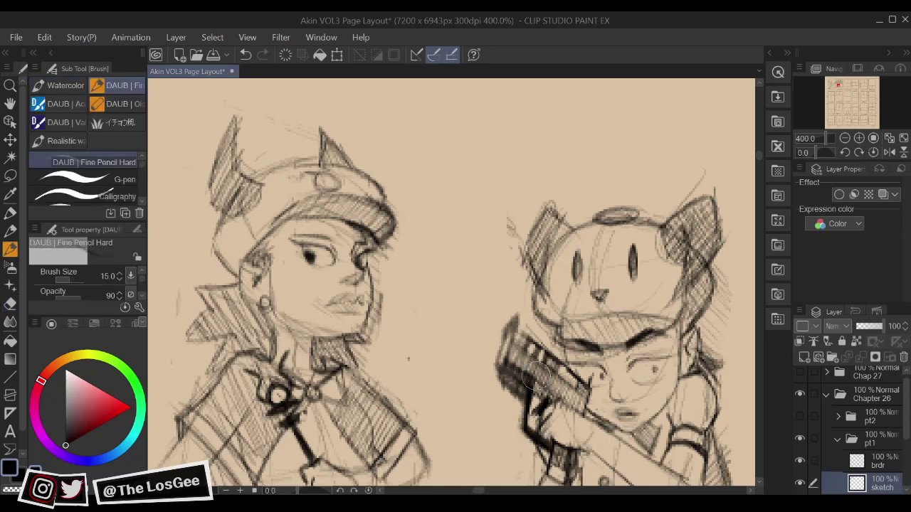
drag(560, 359, 557, 357)
key(h)
mouse_move(498, 386)
mouse_down()
mouse_move(555, 311)
mouse_move(576, 356)
mouse_move(466, 427)
mouse_move(470, 413)
mouse_move(459, 406)
mouse_up()
key(h)
drag(512, 462, 518, 351)
Lasso the outer end of the weapon barrel and transform it so it is wider and reaches further outward
click(10, 175)
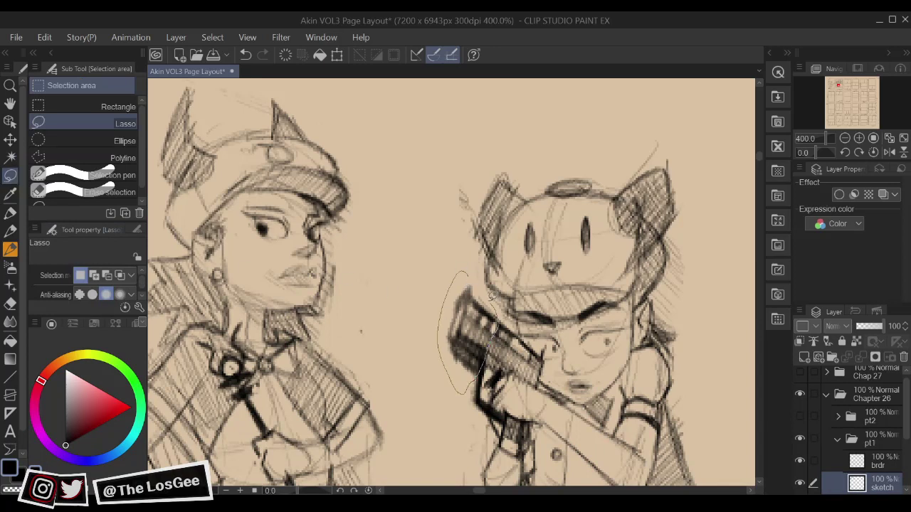
key(ctrl+t)
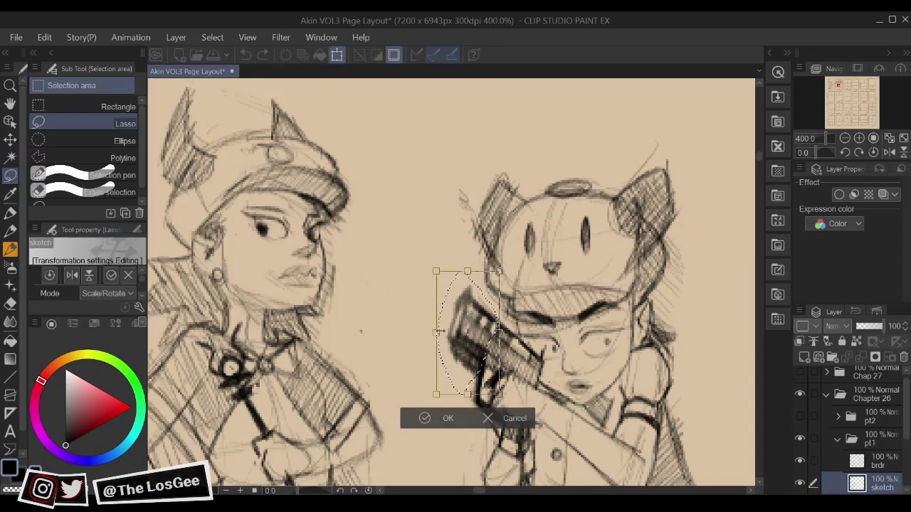
drag(439, 332, 420, 333)
drag(419, 271, 407, 255)
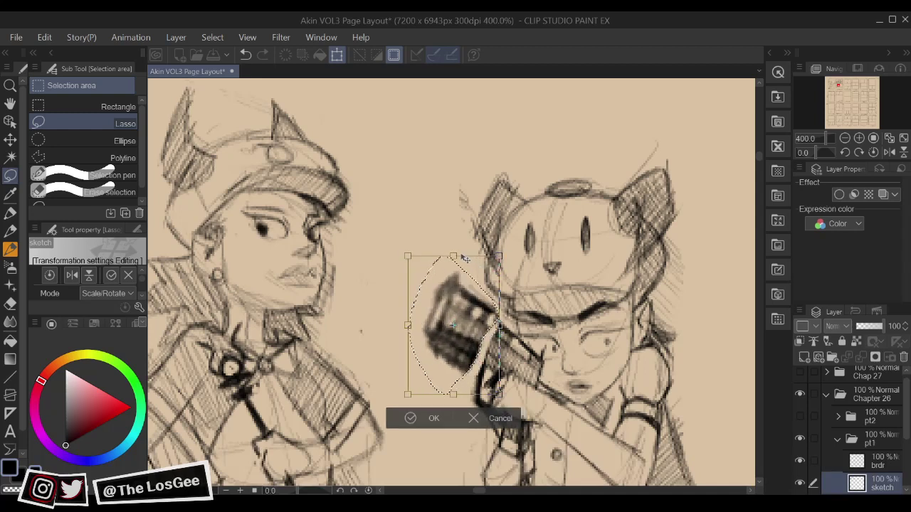
drag(464, 259, 480, 286)
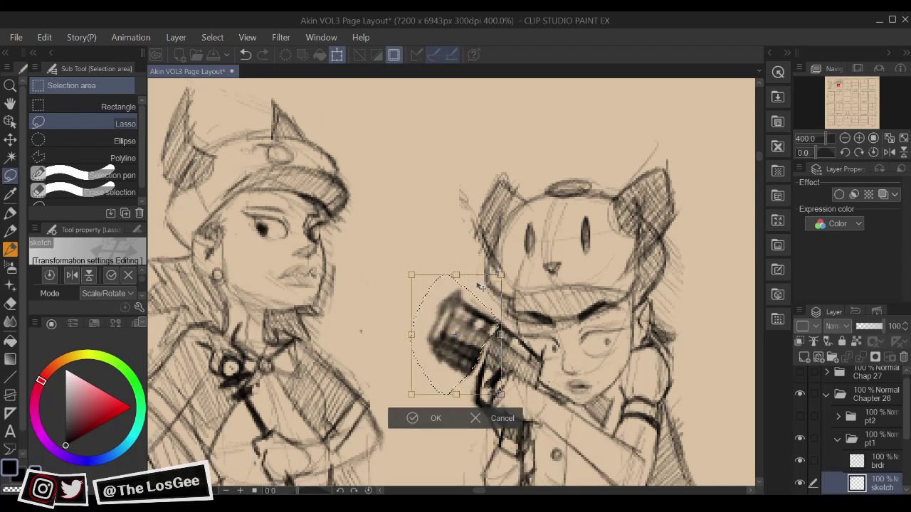
click(431, 418)
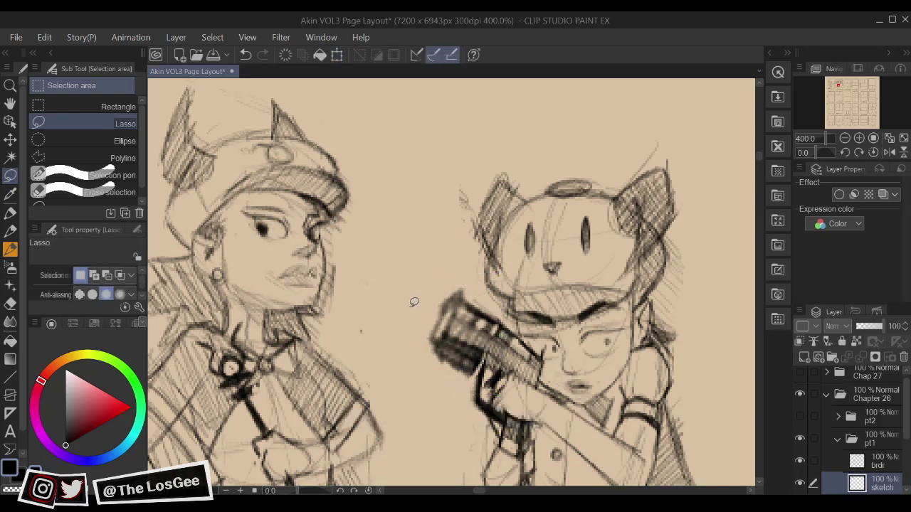
Rework the joint and flared end of the enlarged weapon barrel with pencil strokes, using the mirrored view
key(b)
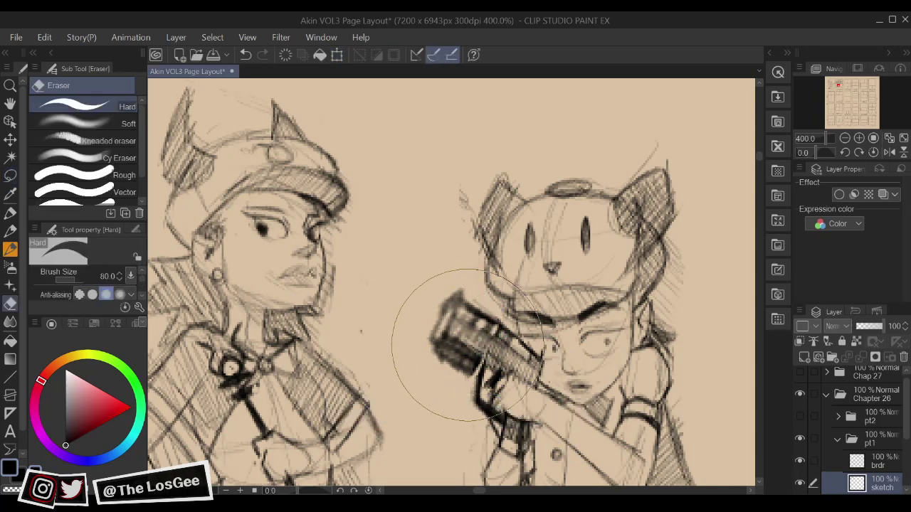
drag(454, 340, 498, 361)
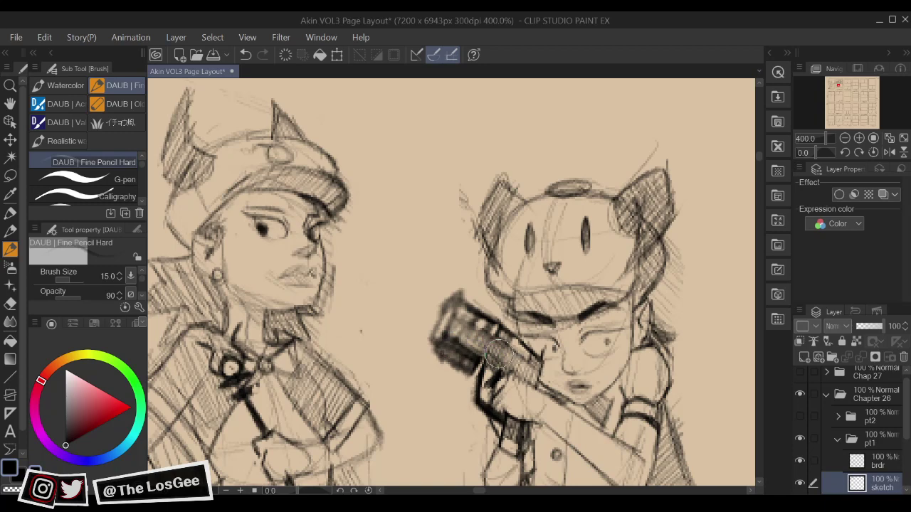
key(h)
drag(533, 333, 632, 371)
drag(509, 363, 535, 337)
key(e)
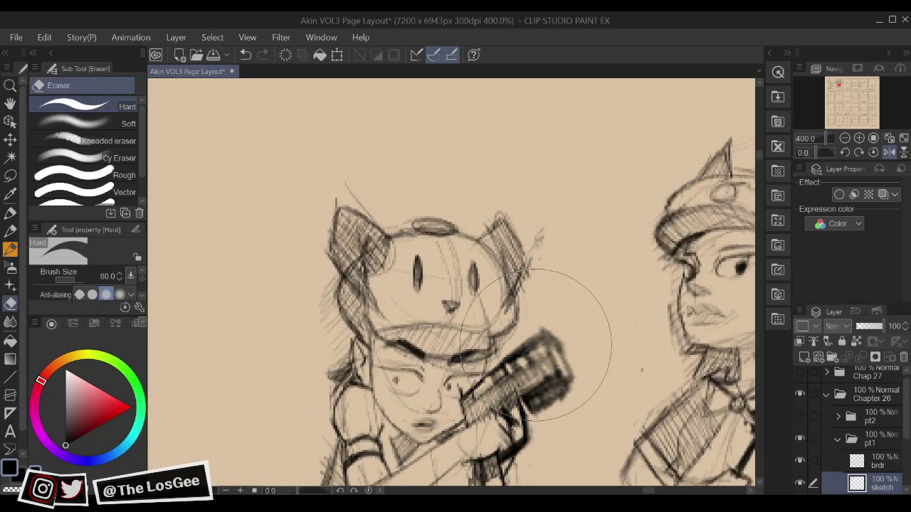
key(b)
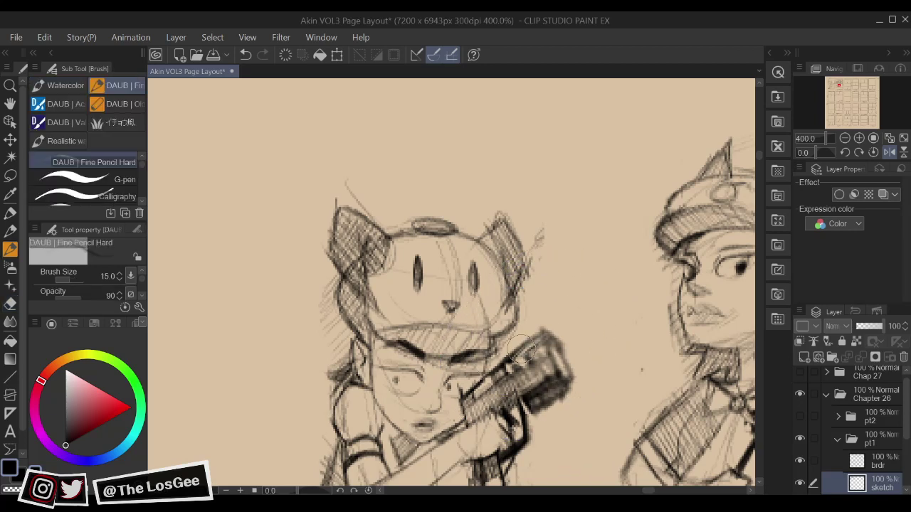
mouse_move(540, 340)
mouse_down()
mouse_move(544, 320)
mouse_move(578, 395)
mouse_up()
key(h)
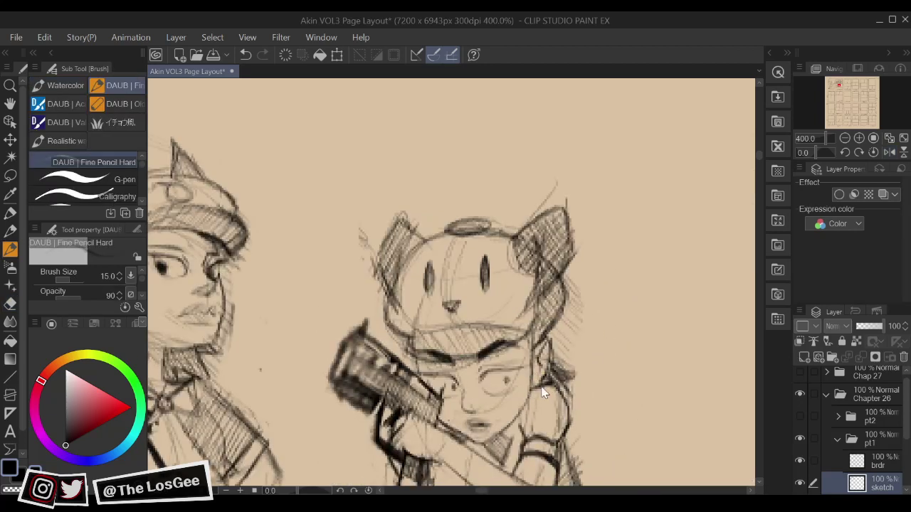
Review the page layout and compare the wide-shot trio with the character panels above it
scroll(542, 393, down, 15)
scroll(545, 392, up, 7)
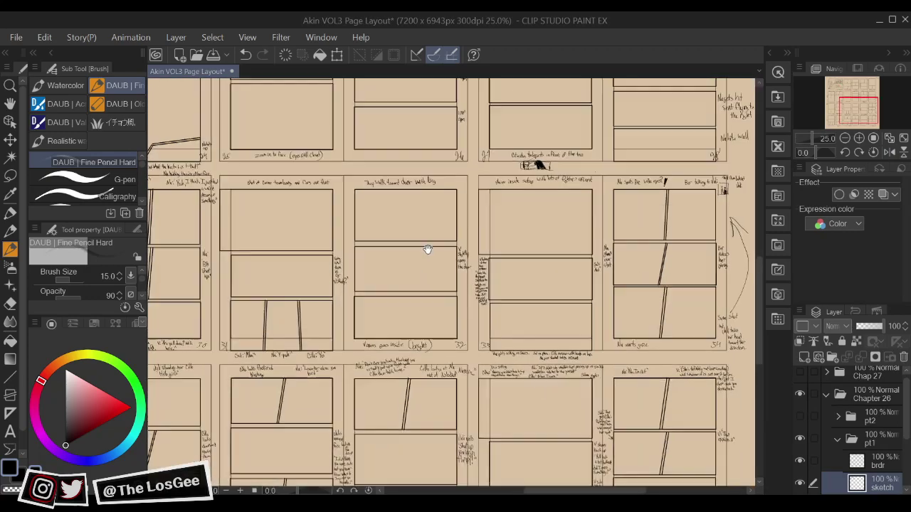
drag(428, 249, 518, 428)
drag(422, 199, 571, 457)
drag(398, 322, 497, 378)
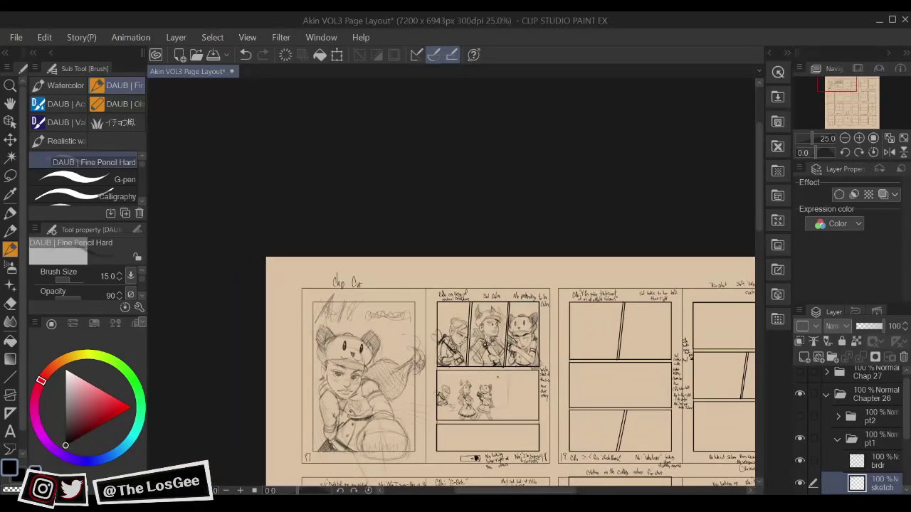
scroll(497, 377, up, 3)
drag(507, 452, 598, 348)
drag(709, 356, 691, 414)
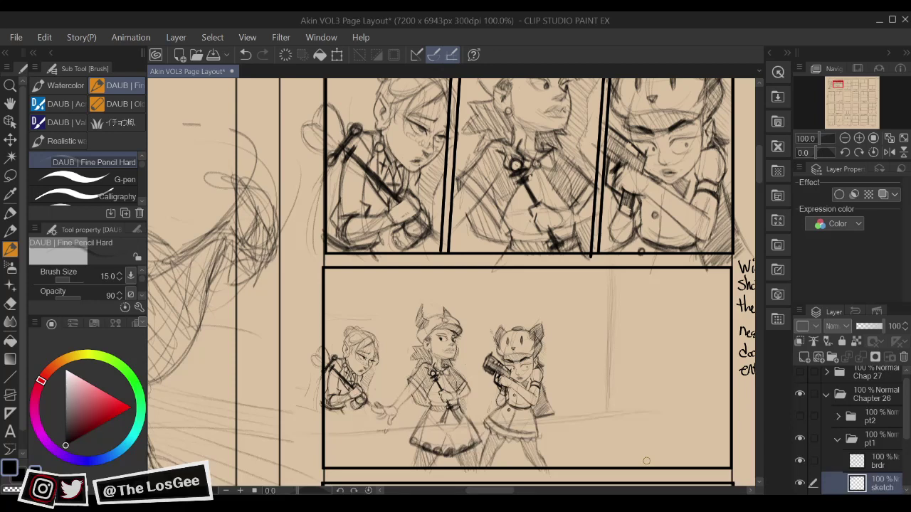
drag(587, 370, 587, 374)
drag(645, 371, 632, 377)
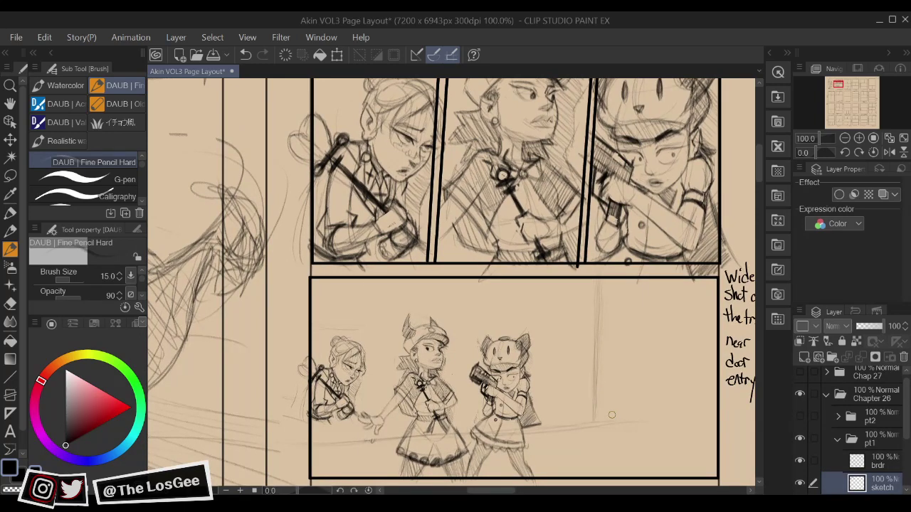
drag(612, 415, 736, 426)
click(772, 151)
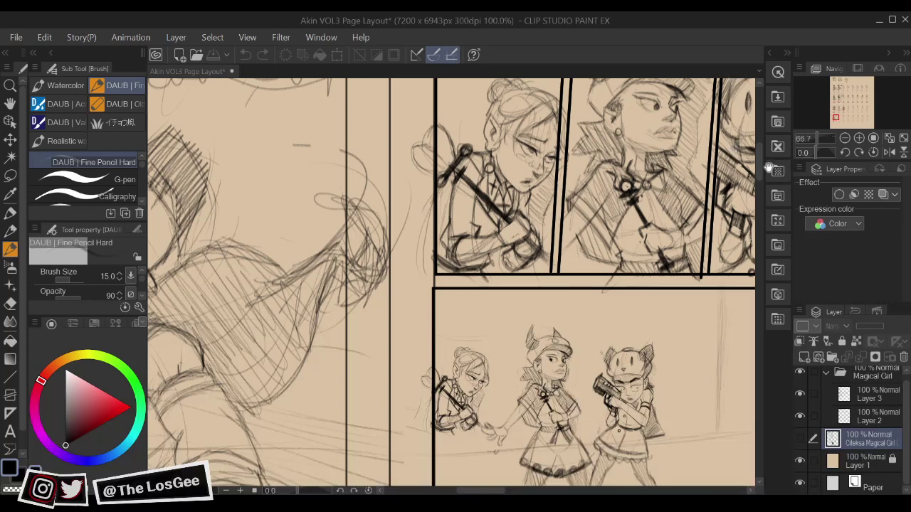
Sketch the bun-haired girl's long skirt edge below her waist, with a jagged hem and a foot at the panel's base
scroll(510, 436, up, 3)
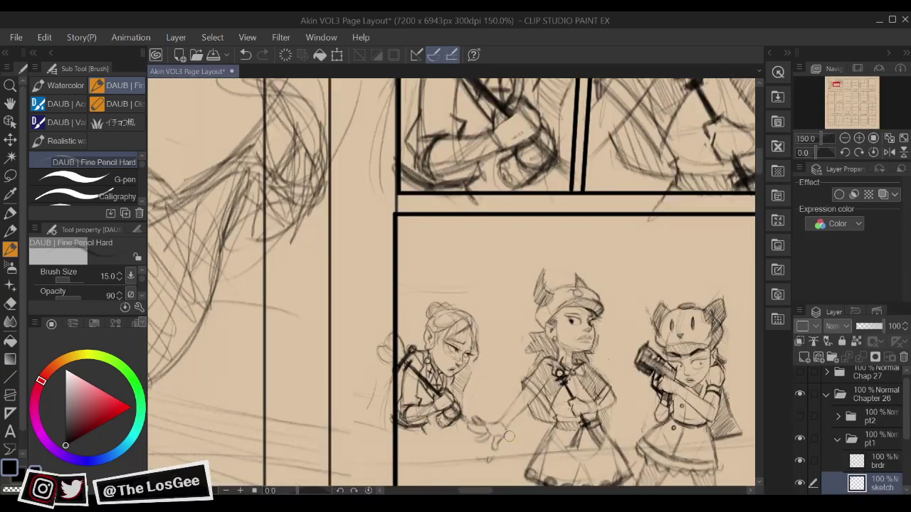
drag(472, 312, 520, 385)
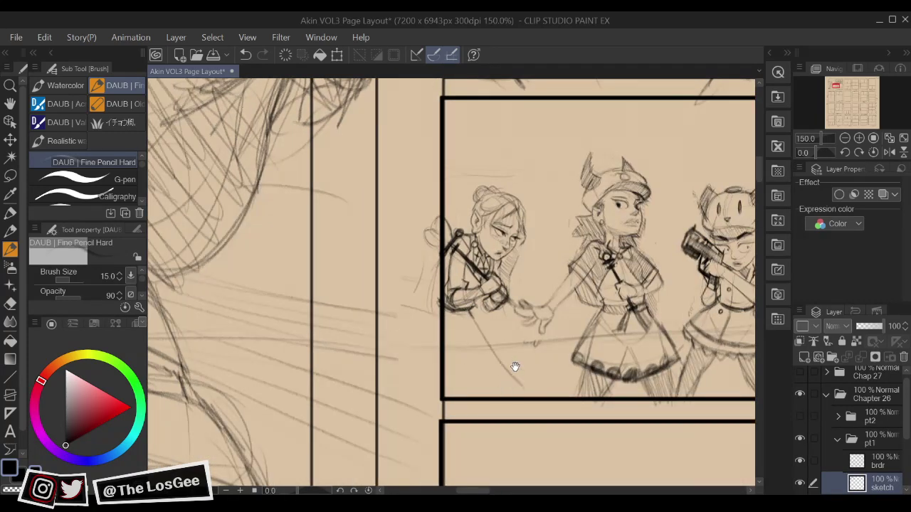
drag(452, 417, 449, 451)
mouse_move(486, 373)
mouse_down()
mouse_move(482, 392)
mouse_move(503, 448)
mouse_move(460, 414)
mouse_up()
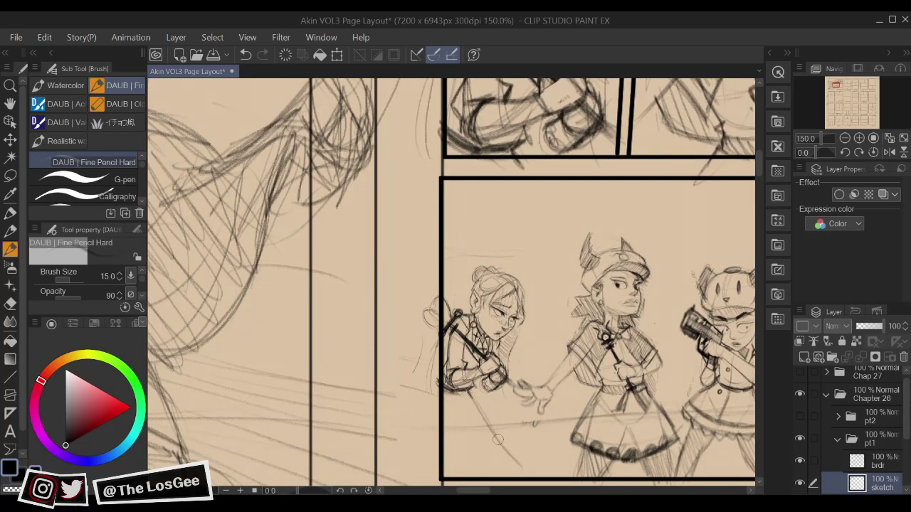
mouse_move(497, 450)
mouse_down()
mouse_move(477, 462)
mouse_move(439, 458)
mouse_move(460, 449)
mouse_move(489, 462)
mouse_move(478, 464)
mouse_move(497, 459)
mouse_move(499, 446)
mouse_up()
drag(599, 386, 594, 412)
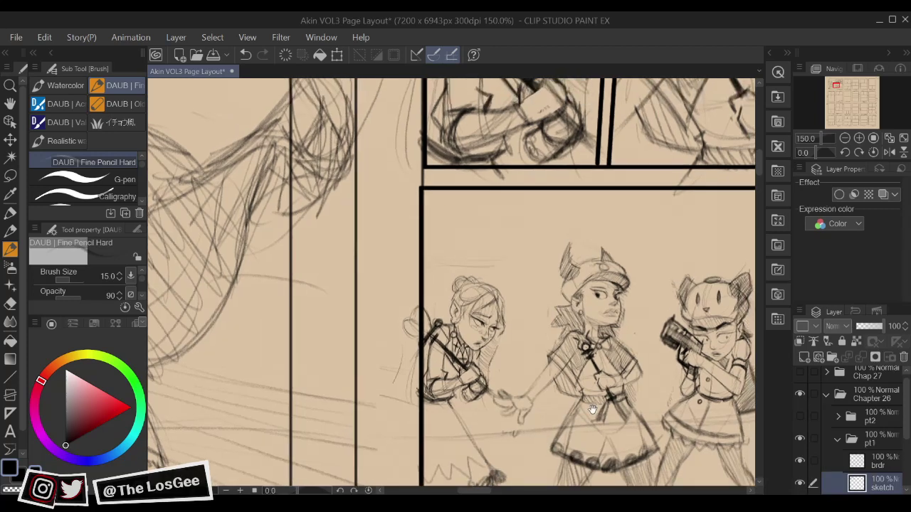
drag(489, 433, 492, 440)
Clean up the area below the bun-haired girl's folded arm and redraw the front edge of her skirt
key(e)
drag(454, 415, 472, 440)
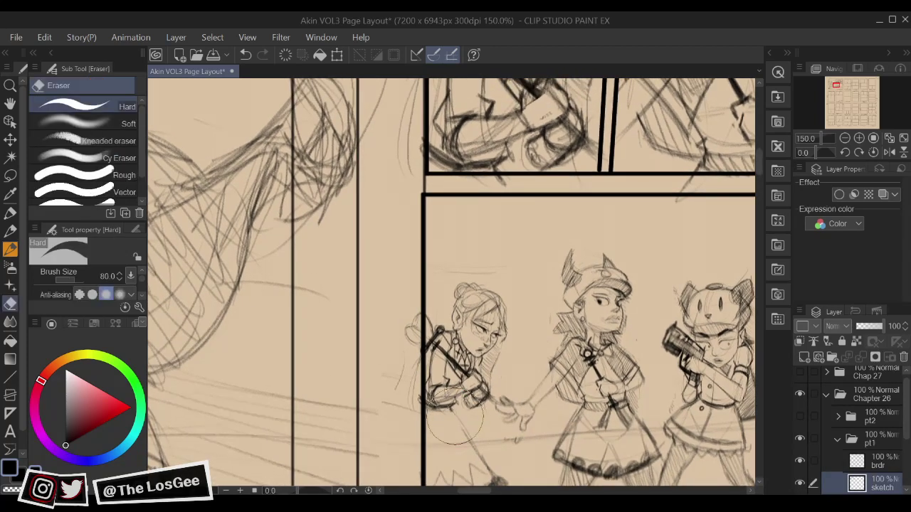
key(b)
drag(451, 410, 469, 434)
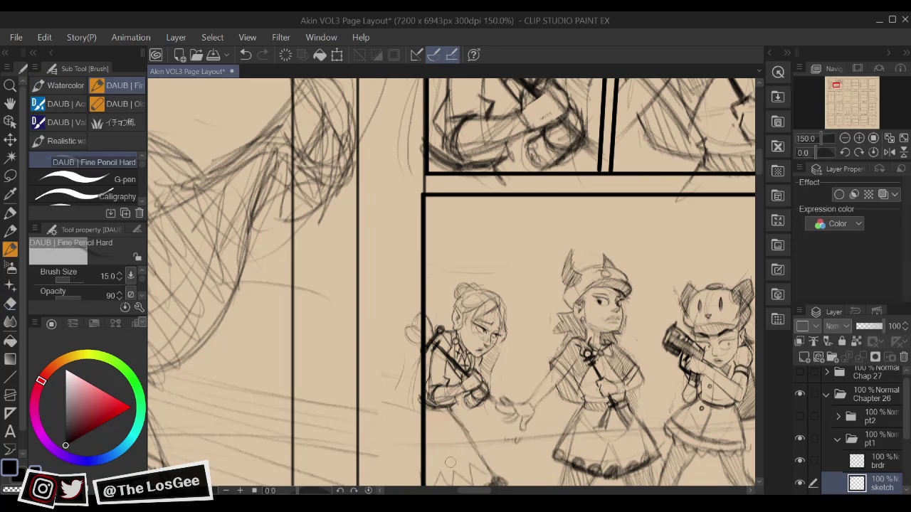
drag(467, 433, 493, 480)
mouse_move(527, 437)
mouse_down()
mouse_move(543, 406)
mouse_move(559, 402)
mouse_up()
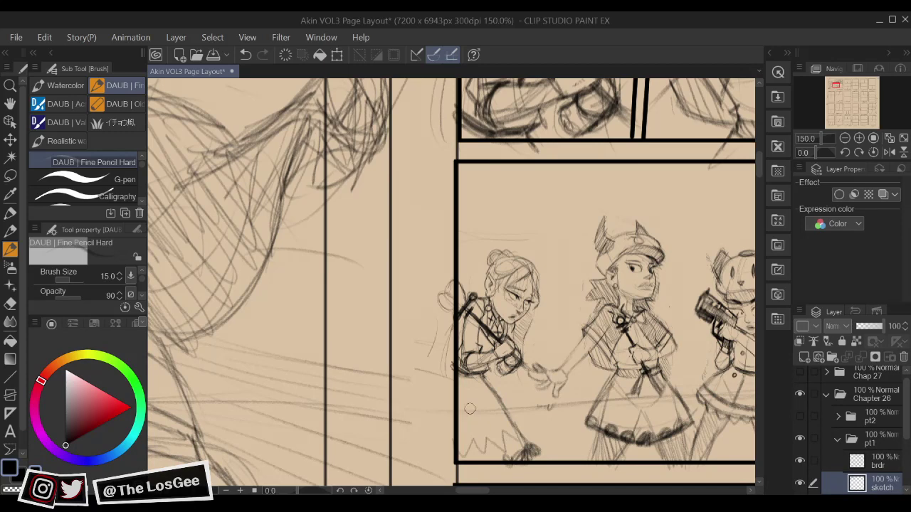
Add fold lines and shading to the bun-haired girl's skirt and sketch its rear edge past the panel border
drag(468, 394, 488, 459)
mouse_move(483, 380)
mouse_down()
mouse_move(524, 449)
mouse_move(595, 427)
mouse_move(574, 442)
mouse_up()
mouse_move(524, 429)
mouse_down()
mouse_move(534, 381)
mouse_move(505, 351)
mouse_move(534, 407)
mouse_move(554, 428)
mouse_up()
drag(535, 377, 508, 372)
mouse_move(469, 338)
mouse_down()
mouse_move(466, 408)
mouse_move(450, 437)
mouse_up()
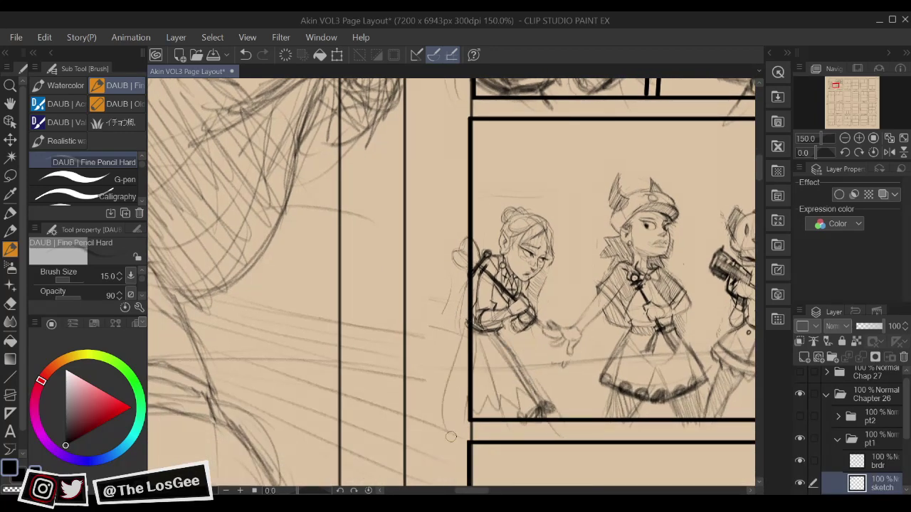
Extend the bun-haired girl's staff toward the outstretched hand and sketch the staff's head behind her shoulder
drag(617, 312, 608, 340)
drag(548, 356, 569, 389)
drag(449, 411, 437, 420)
drag(556, 359, 563, 446)
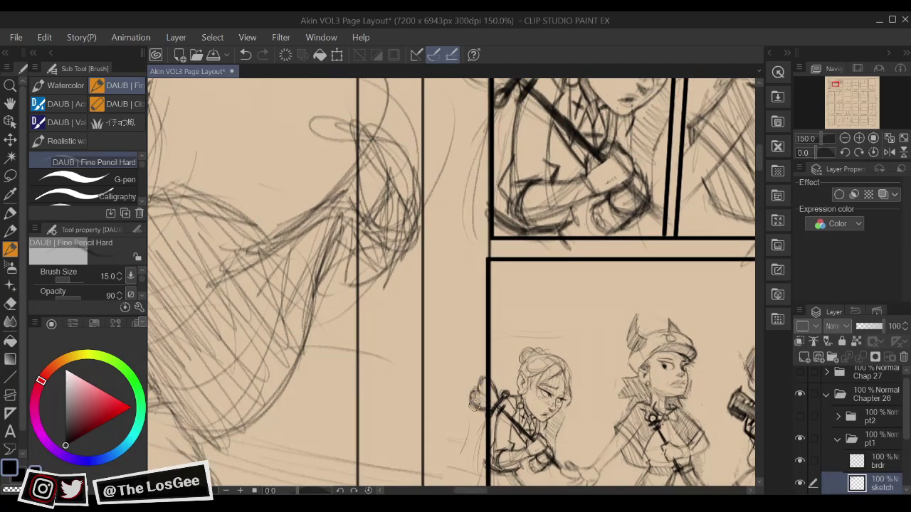
mouse_move(476, 384)
mouse_down()
mouse_move(463, 383)
mouse_move(479, 377)
mouse_up()
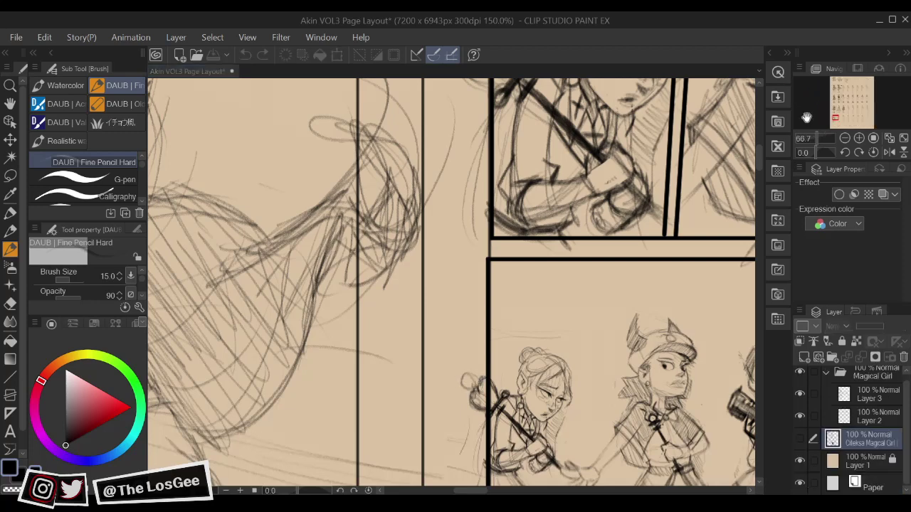
click(590, 348)
Refine the staff head behind the bun-haired girl's shoulder with darker strokes and a pointed tip outside the panel border
mouse_move(460, 388)
mouse_down()
mouse_move(488, 385)
mouse_move(491, 412)
mouse_move(501, 407)
mouse_up()
key(e)
key(b)
key(e)
key(b)
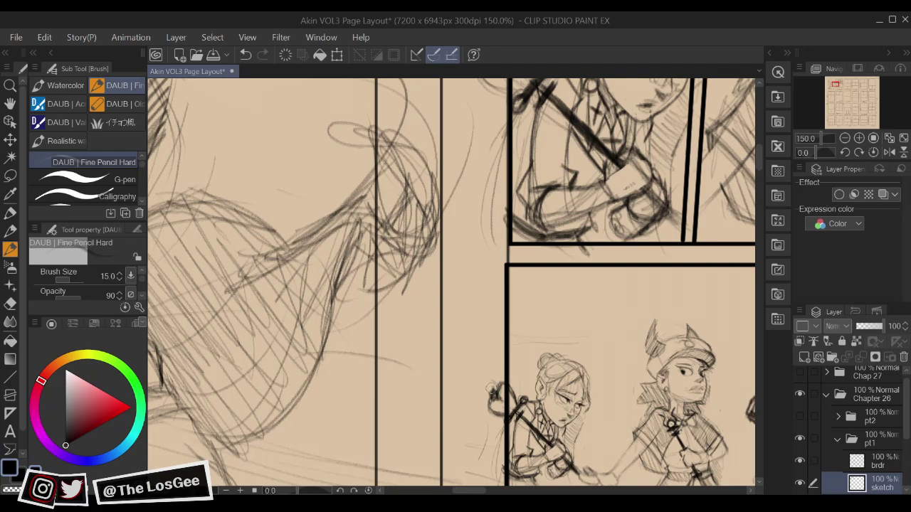
drag(477, 386, 494, 395)
drag(589, 420, 530, 326)
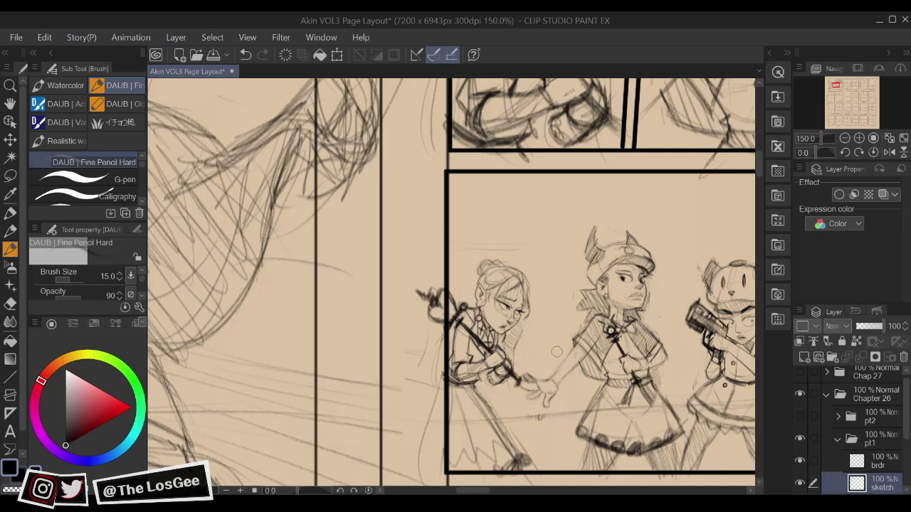
Erase the background floor lines beside the panda-hat girl and between the figures in the wide shot panel
scroll(558, 353, down, 4)
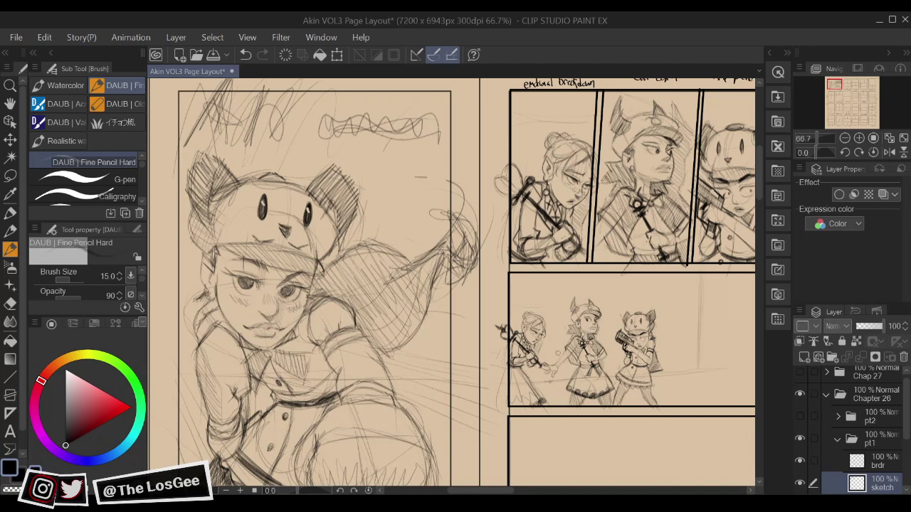
drag(702, 373, 634, 413)
key(e)
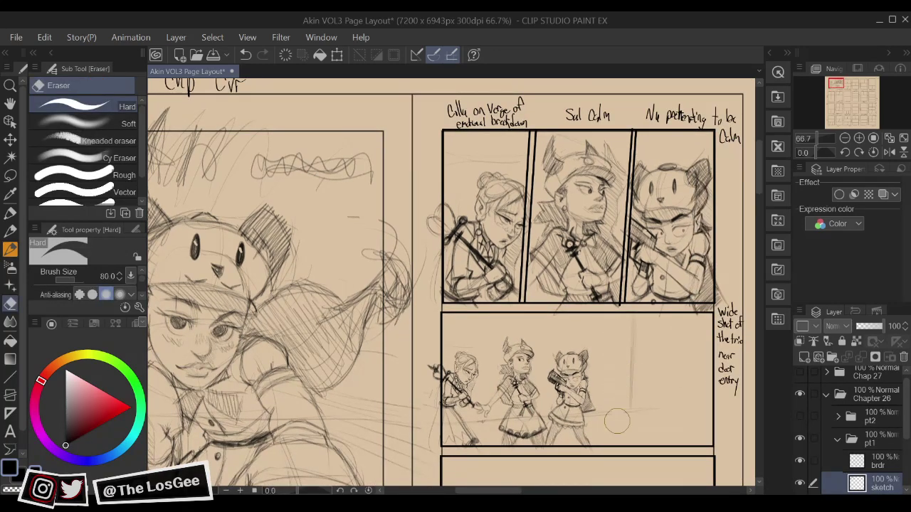
mouse_move(601, 411)
mouse_down()
mouse_move(628, 414)
mouse_move(630, 335)
mouse_move(638, 401)
mouse_move(620, 433)
mouse_up()
drag(512, 412, 473, 425)
Lasso the trio in the wide shot, scale the figures down slightly and shift them fully inside the panel border
click(10, 176)
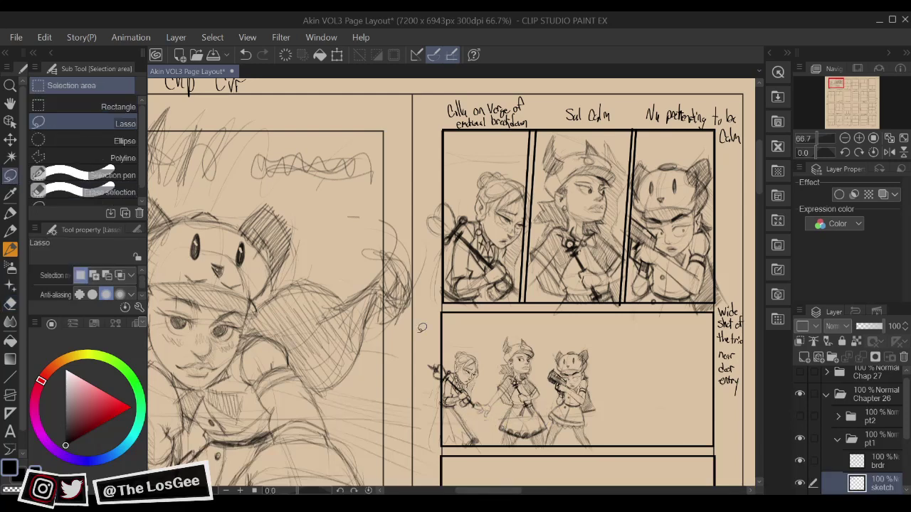
drag(510, 335, 499, 319)
mouse_move(414, 325)
mouse_down()
mouse_move(535, 306)
mouse_move(614, 320)
mouse_move(634, 429)
mouse_move(493, 468)
mouse_move(398, 448)
mouse_move(419, 330)
mouse_up()
key(ctrl+t)
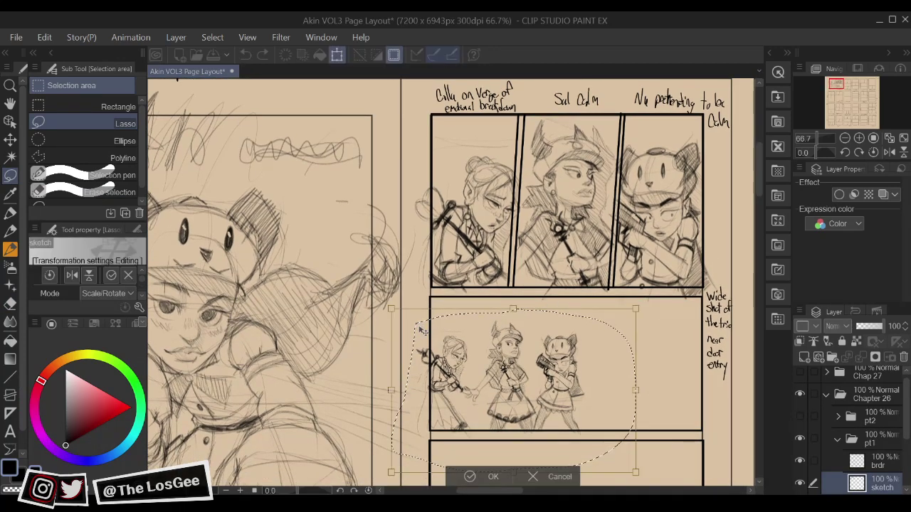
drag(393, 474, 408, 464)
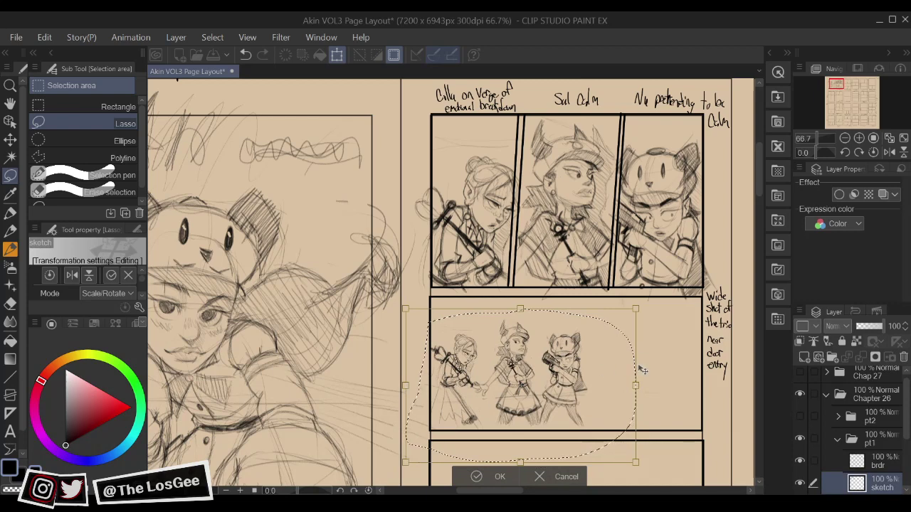
drag(616, 390, 621, 391)
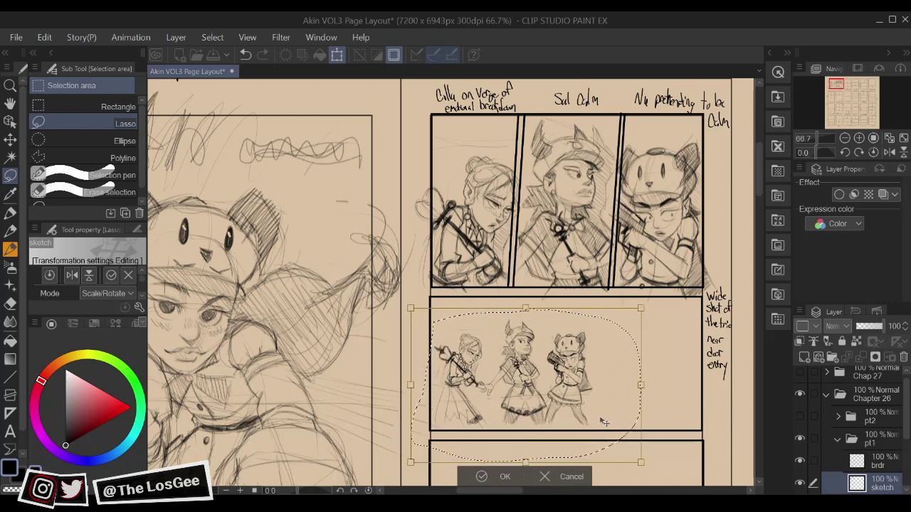
click(482, 482)
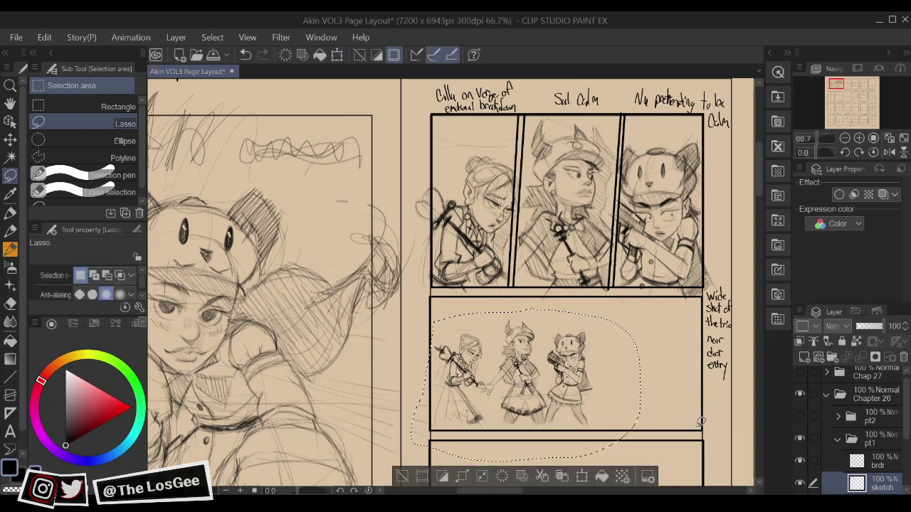
key(ctrl+d)
Sketch the line of the bun-haired girl's back from her shoulder down to her waist with the hard pencil
key(p)
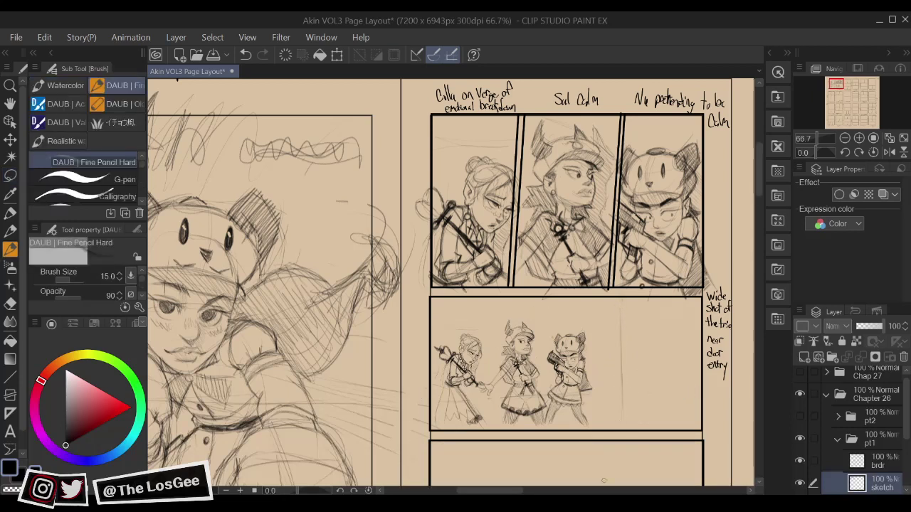
scroll(604, 481, down, 1)
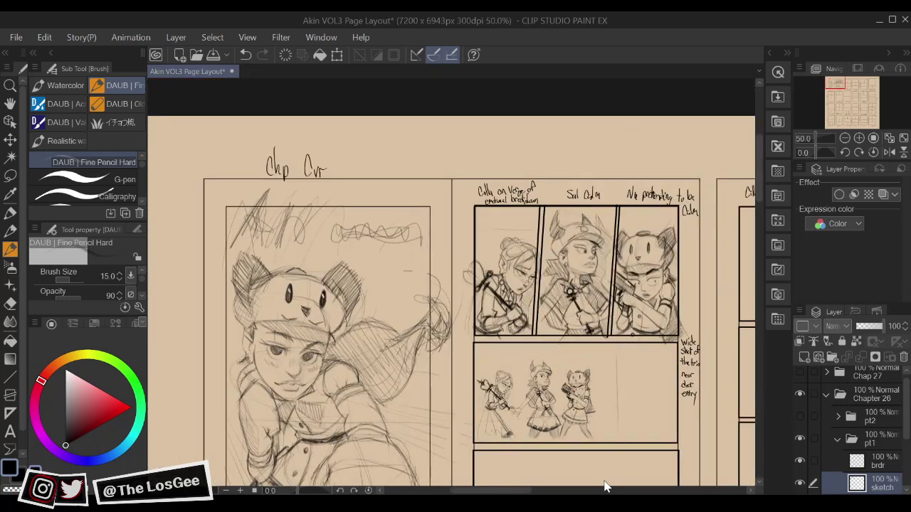
scroll(604, 481, up, 3)
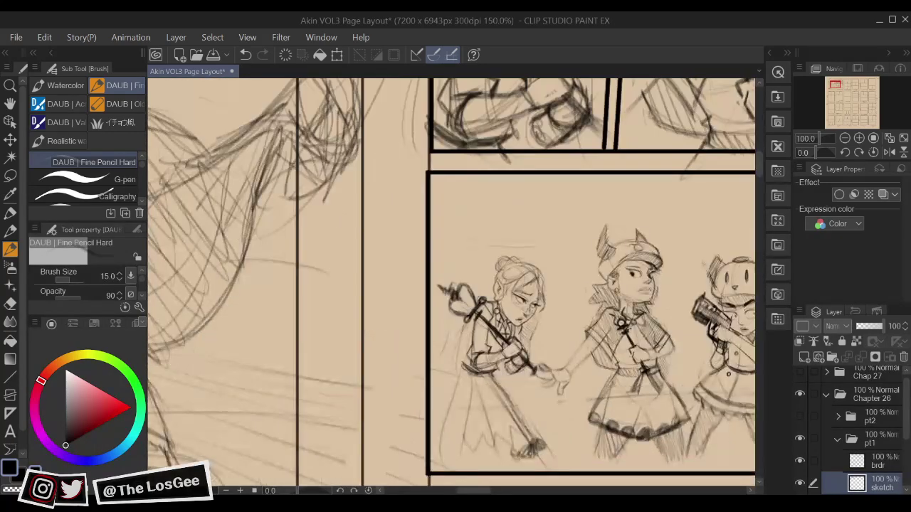
drag(616, 441, 709, 479)
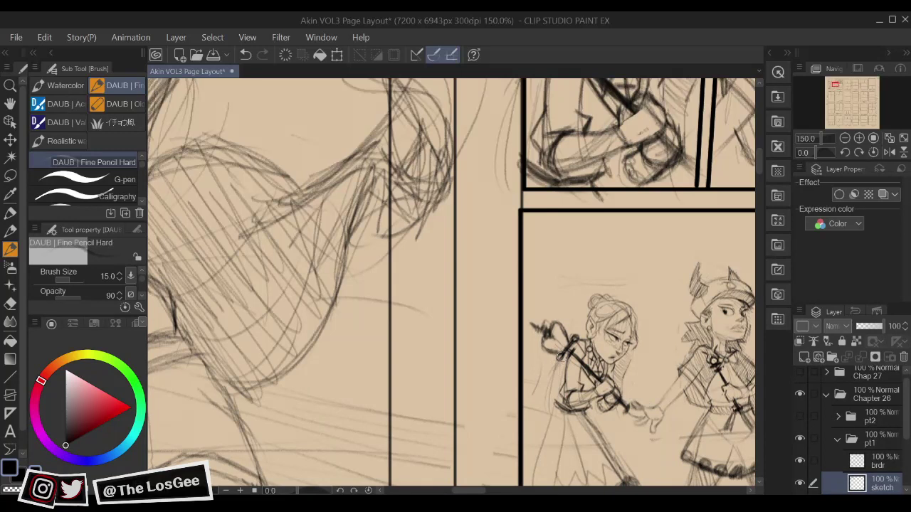
drag(563, 363, 555, 396)
drag(551, 450, 560, 417)
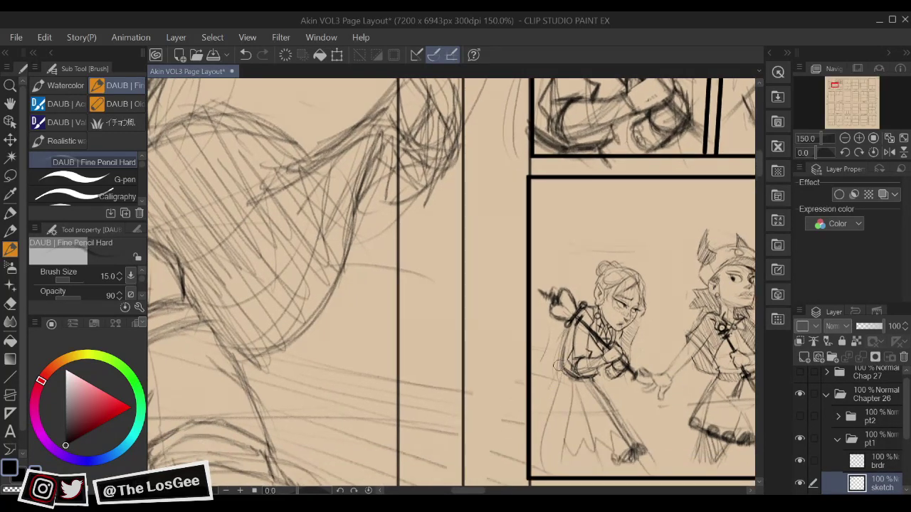
Erase the stray lines behind the bun-haired girl and redraw her skirt's rear with long folds, a ruffled hem and a sweep past the border
key(e)
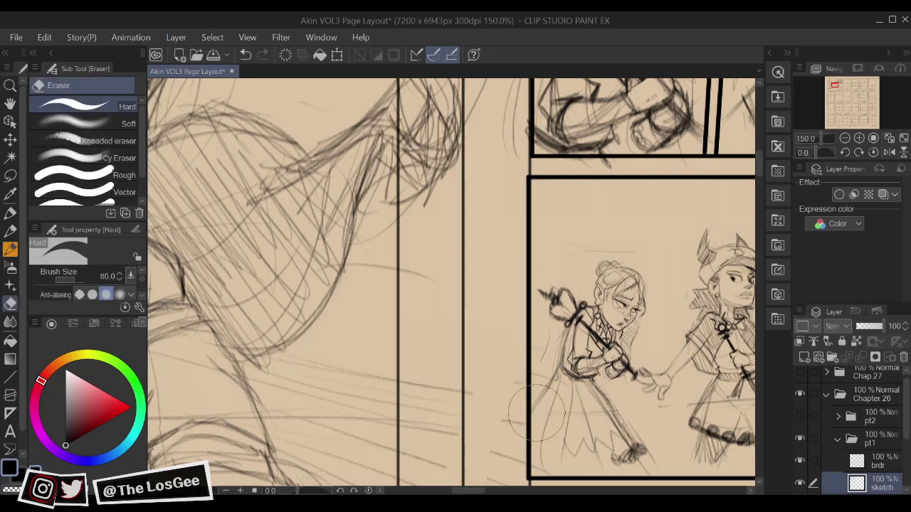
drag(508, 458, 497, 457)
mouse_move(531, 383)
mouse_down()
mouse_move(516, 380)
mouse_move(512, 362)
mouse_move(491, 451)
mouse_up()
key(b)
drag(543, 360, 536, 466)
drag(541, 421, 539, 444)
mouse_move(642, 379)
mouse_down()
mouse_move(629, 321)
mouse_move(628, 342)
mouse_up()
mouse_move(529, 328)
mouse_down()
mouse_move(520, 437)
mouse_move(467, 433)
mouse_up()
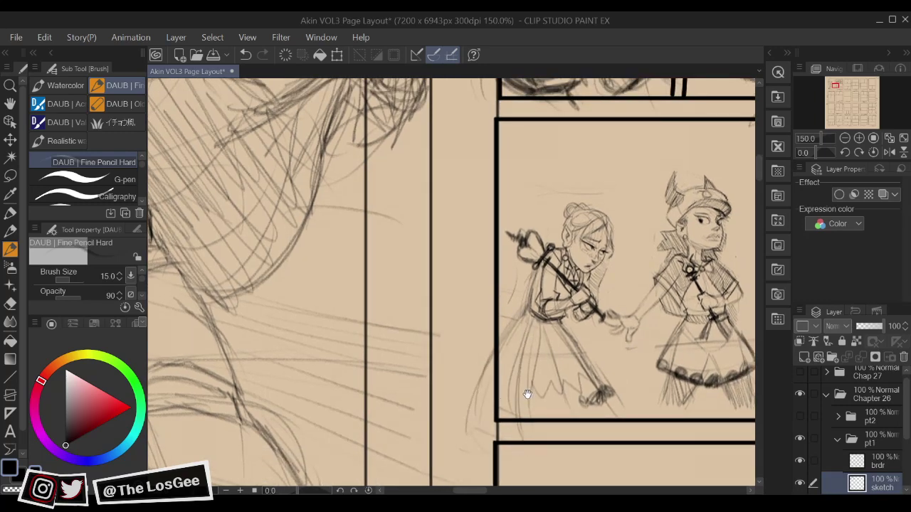
mouse_move(528, 394)
mouse_down()
mouse_move(504, 425)
mouse_move(496, 418)
mouse_move(522, 432)
mouse_move(560, 408)
mouse_move(551, 444)
mouse_move(523, 447)
mouse_move(578, 442)
mouse_move(566, 459)
mouse_move(558, 433)
mouse_move(591, 434)
mouse_up()
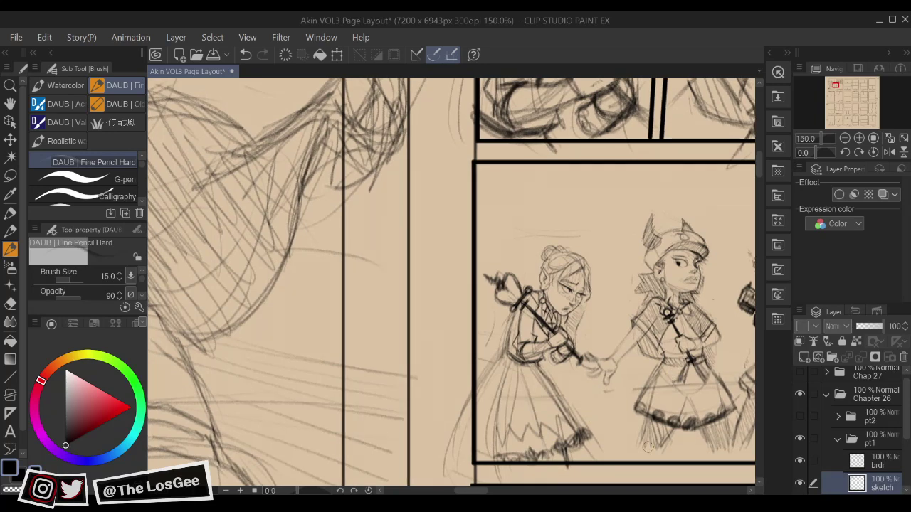
Draw a dark bracelet on the outstretched wrist of the horned-cap girl
scroll(647, 446, down, 3)
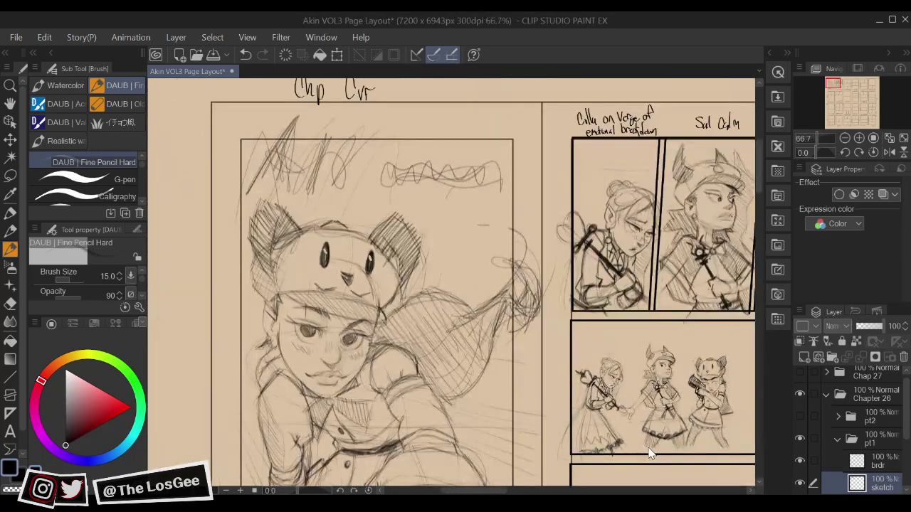
scroll(649, 454, up, 2)
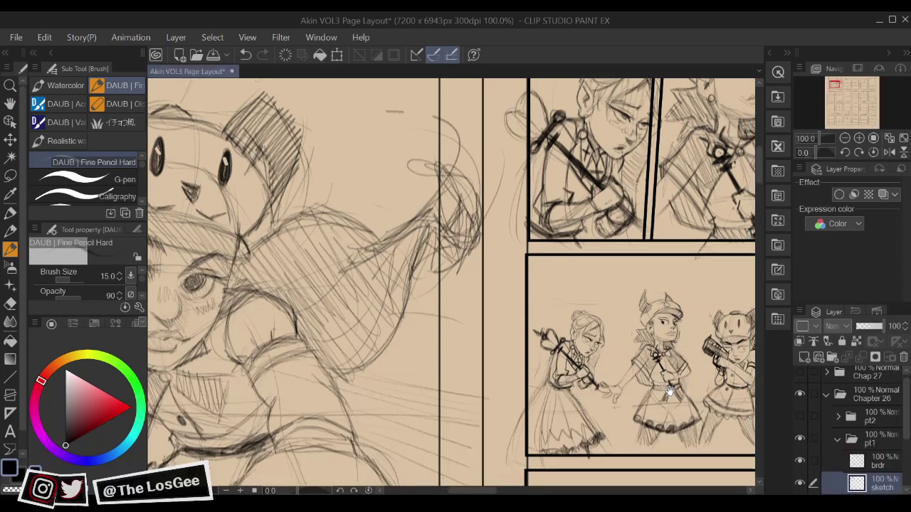
mouse_move(669, 391)
mouse_down()
mouse_move(613, 400)
mouse_move(597, 468)
mouse_up()
scroll(613, 400, up, 6)
mouse_move(527, 357)
mouse_down()
mouse_move(546, 379)
mouse_move(522, 331)
mouse_move(549, 321)
mouse_move(576, 341)
mouse_move(575, 382)
mouse_move(562, 342)
mouse_move(555, 422)
mouse_up()
scroll(555, 422, down, 5)
Outline the cuff on the wrist of the horned-cap girl's staff-holding arm with dark strokes
drag(694, 387, 539, 413)
scroll(573, 401, up, 4)
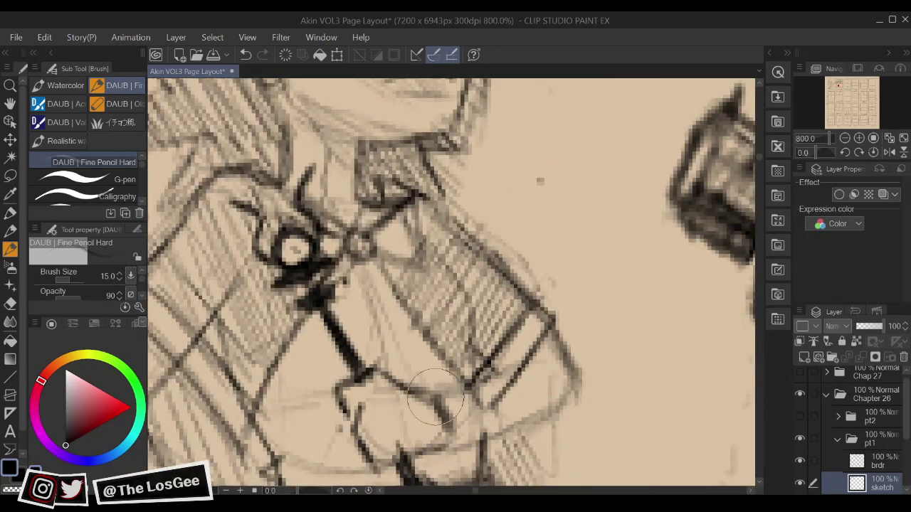
mouse_move(436, 399)
mouse_down()
mouse_move(447, 434)
mouse_move(452, 380)
mouse_move(480, 404)
mouse_move(478, 426)
mouse_up()
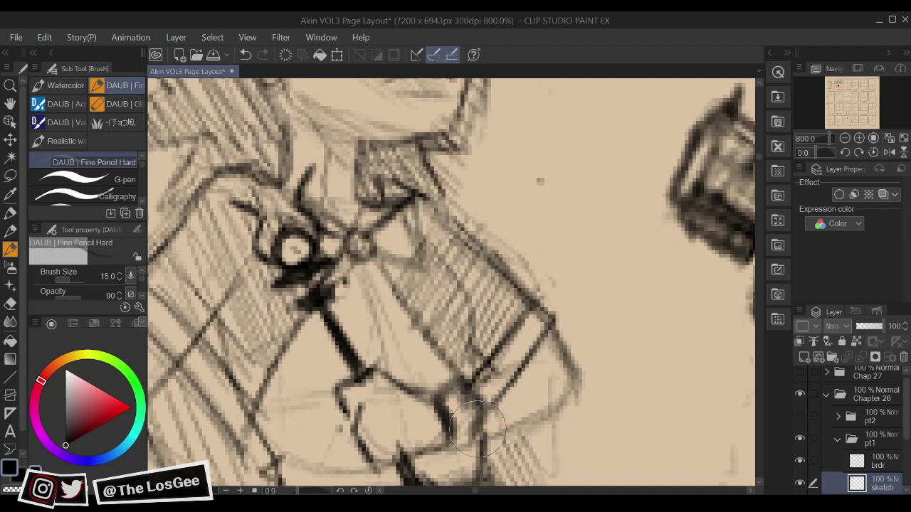
key(e)
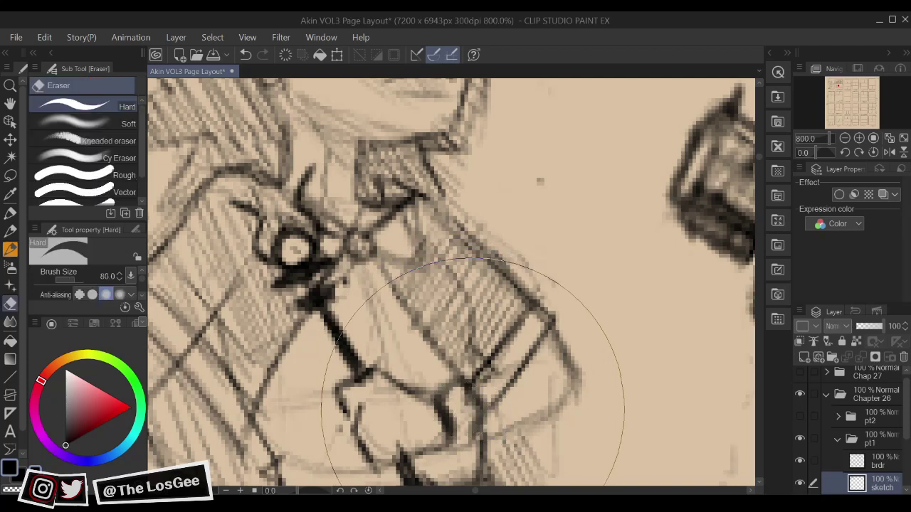
key(b)
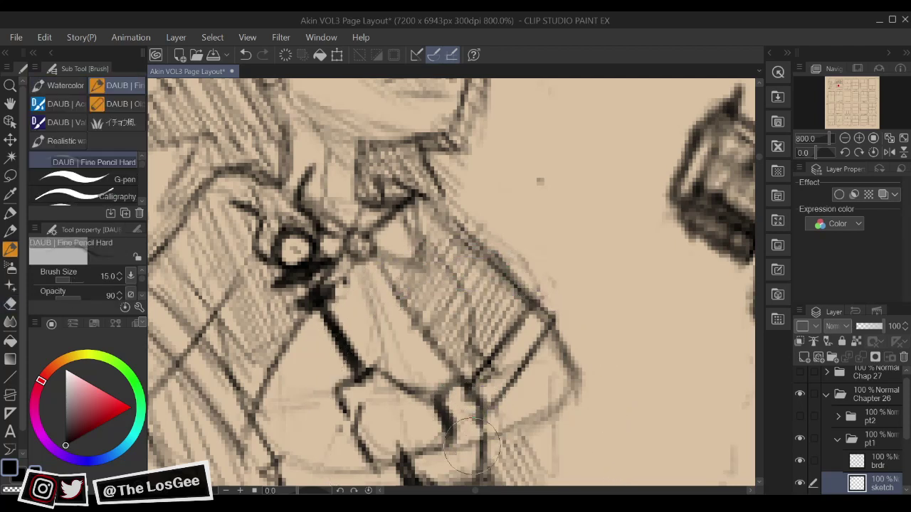
mouse_move(463, 437)
mouse_down()
mouse_move(481, 447)
mouse_move(456, 452)
mouse_move(437, 398)
mouse_move(409, 402)
mouse_move(439, 410)
mouse_up()
key(e)
key(b)
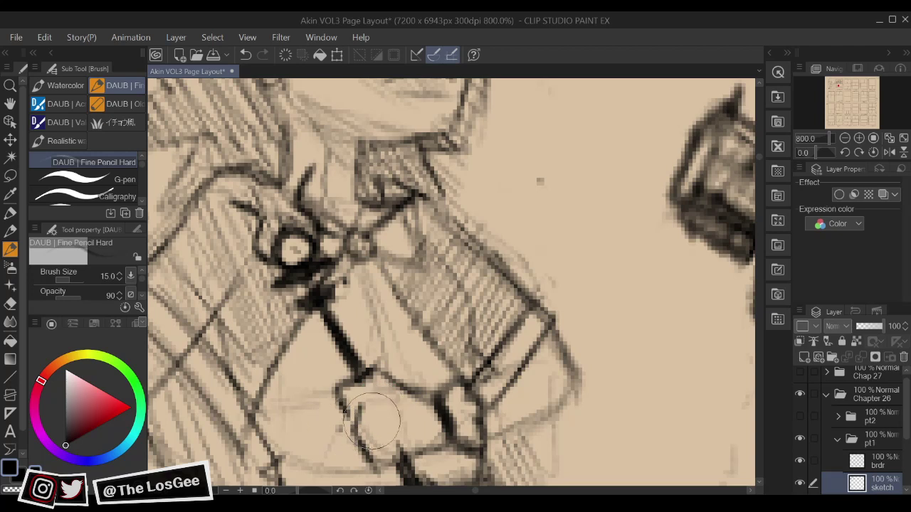
Sketch the finger lines on the horned-cap girl's hand gripping the staff
drag(355, 431, 362, 406)
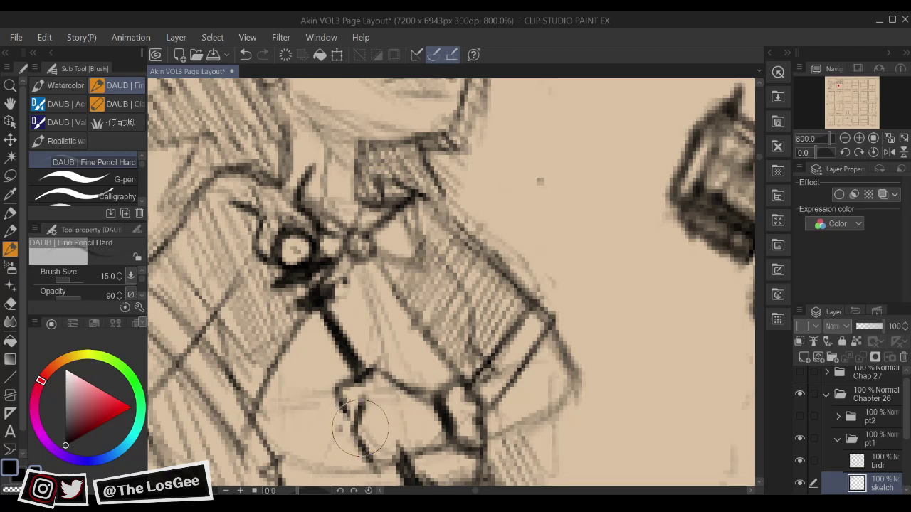
key(e)
key(b)
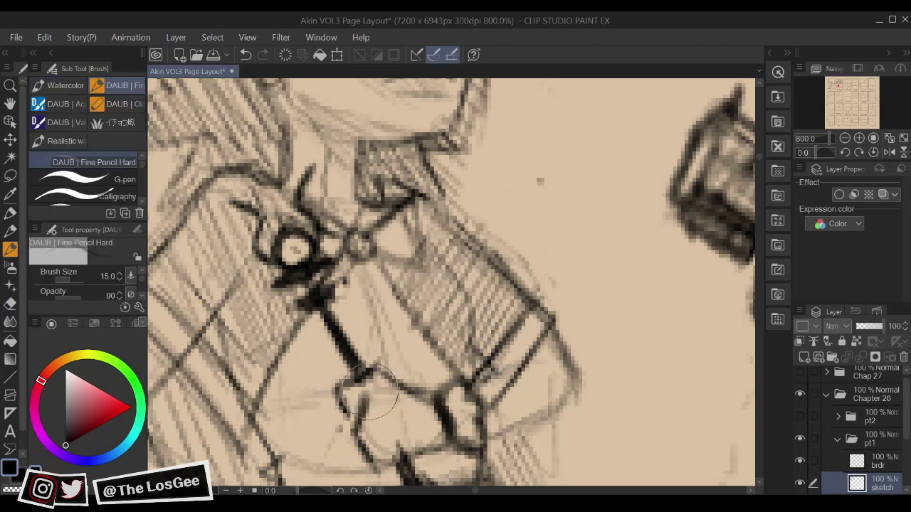
mouse_move(385, 429)
mouse_down()
mouse_move(376, 451)
mouse_move(391, 430)
mouse_up()
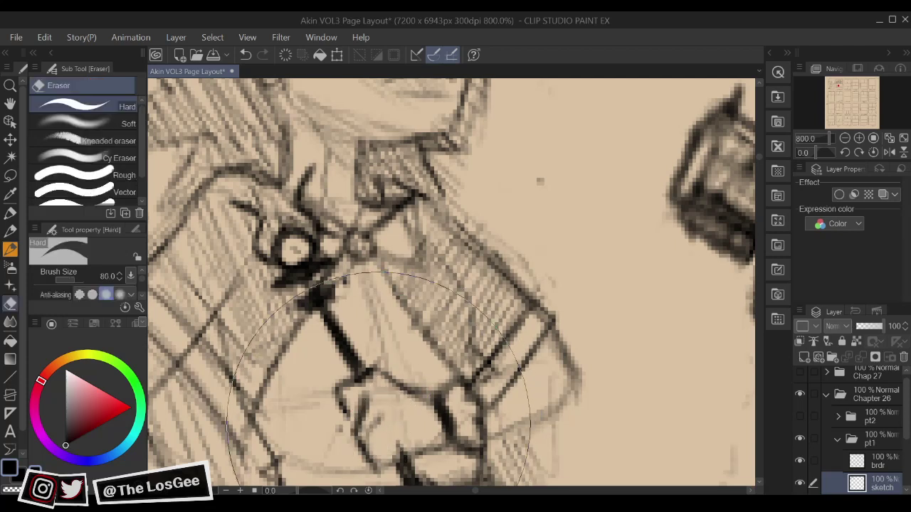
key(b)
drag(397, 445, 385, 421)
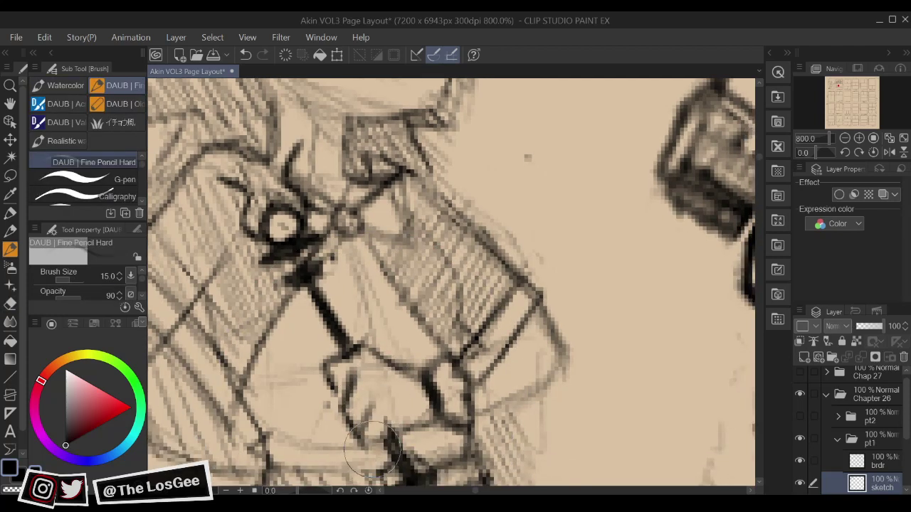
Define the lower edge of the horned-cap girl's fist where the staff emerges and add further knuckle lines
key(e)
key(b)
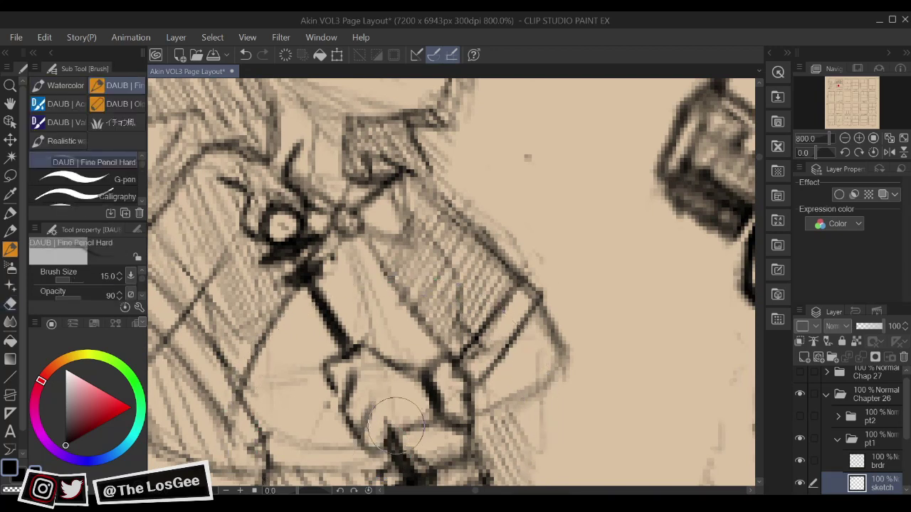
key(e)
key(b)
drag(401, 432, 382, 430)
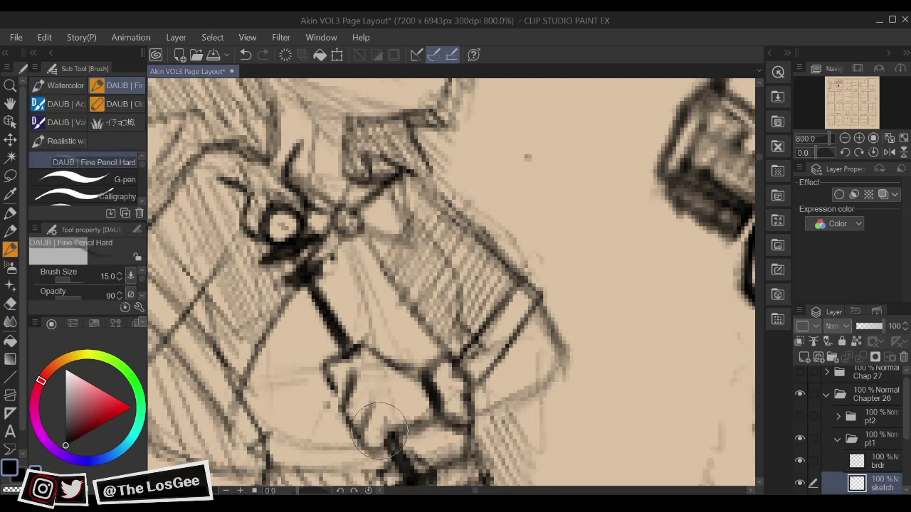
drag(387, 386, 400, 399)
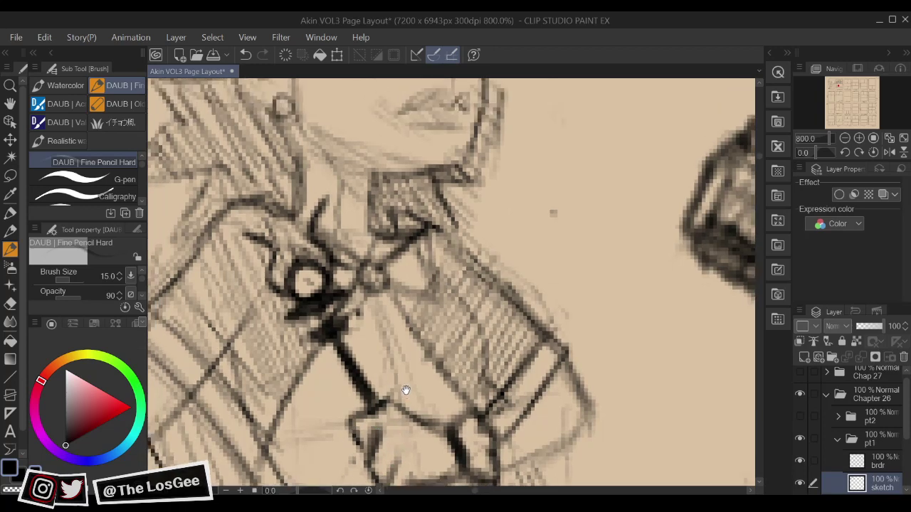
key(e)
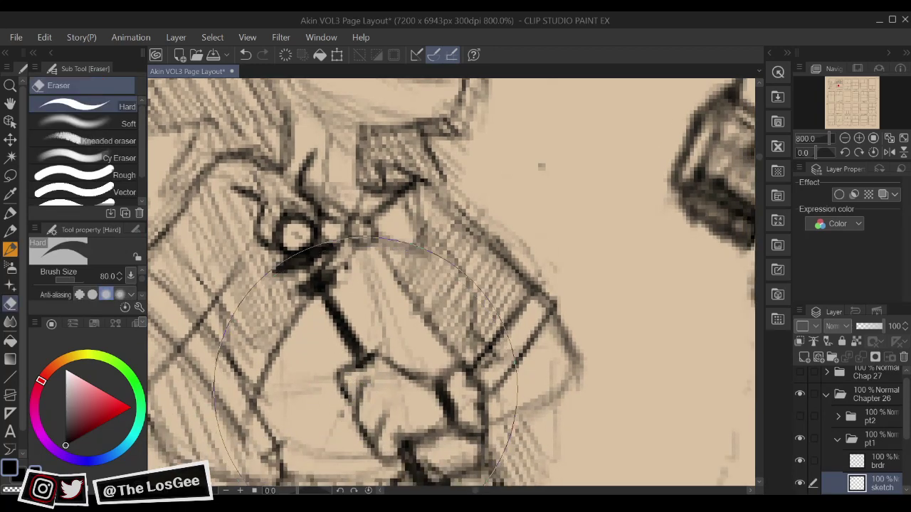
key(b)
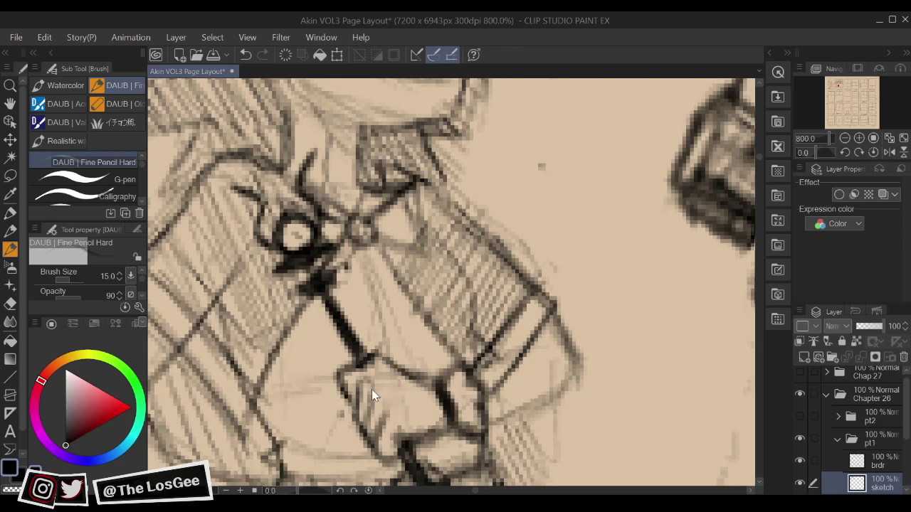
Extend the horned-cap girl's leg down to the panel's lower border
scroll(371, 390, down, 7)
scroll(371, 390, up, 2)
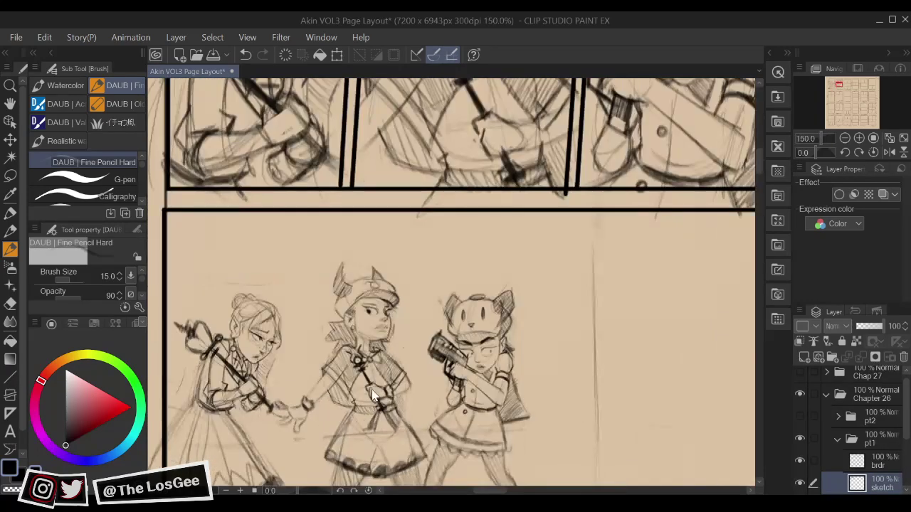
scroll(371, 390, up, 1)
drag(372, 390, 409, 251)
drag(434, 366, 454, 413)
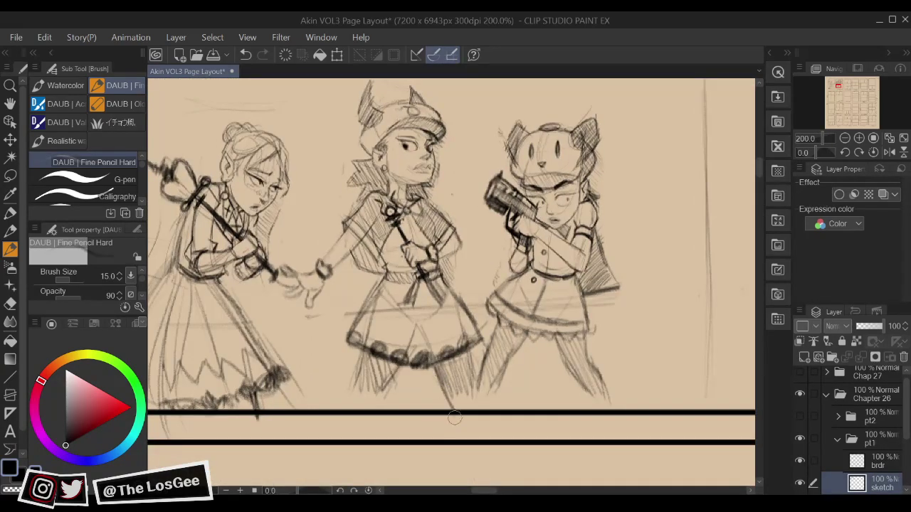
Extend both of the panda-hat girl's legs down to the panel's lower border and strengthen their outlines
drag(606, 354, 585, 360)
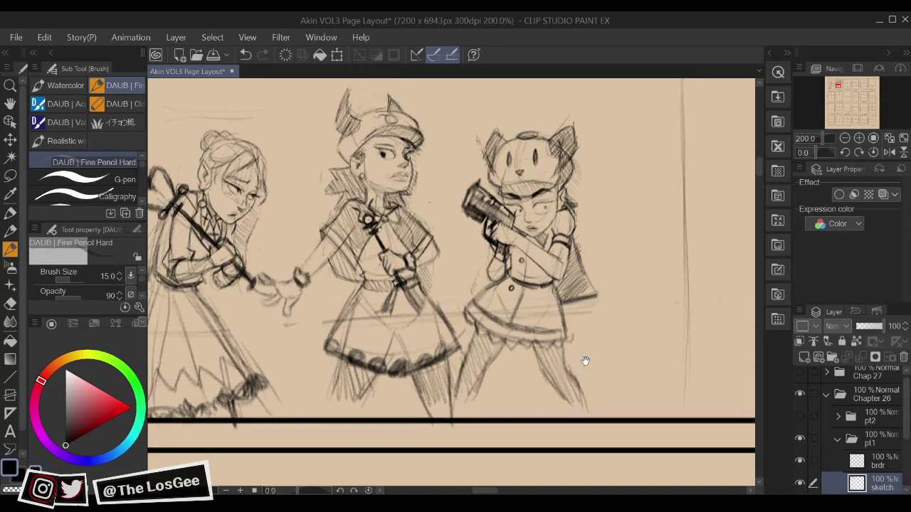
drag(482, 365, 463, 425)
drag(480, 378, 463, 433)
mouse_move(598, 381)
mouse_down()
mouse_move(513, 395)
mouse_move(551, 400)
mouse_move(541, 400)
mouse_move(531, 378)
mouse_move(570, 429)
mouse_up()
drag(555, 394, 566, 414)
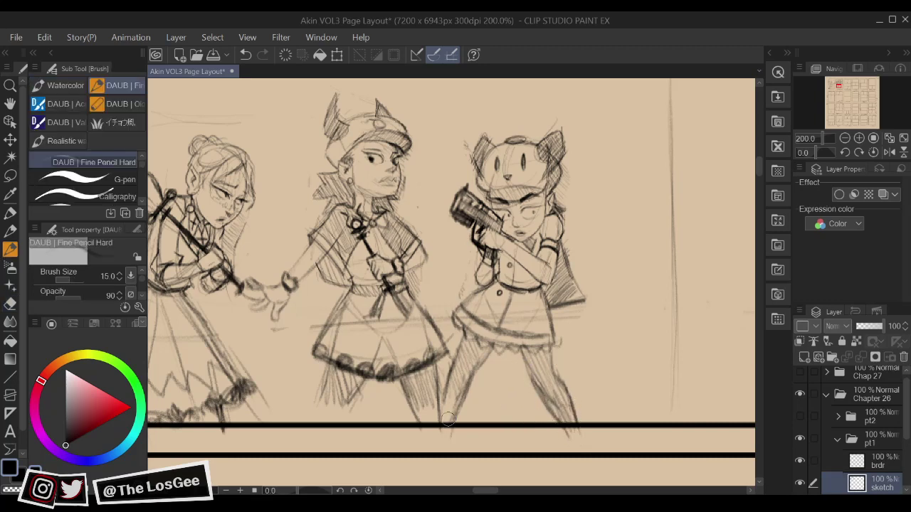
Clean up and redraw the overlapping lower leg lines where the horned-cap girl's leg meets the panda-hat girl's leg at the panel border
key(h)
key(e)
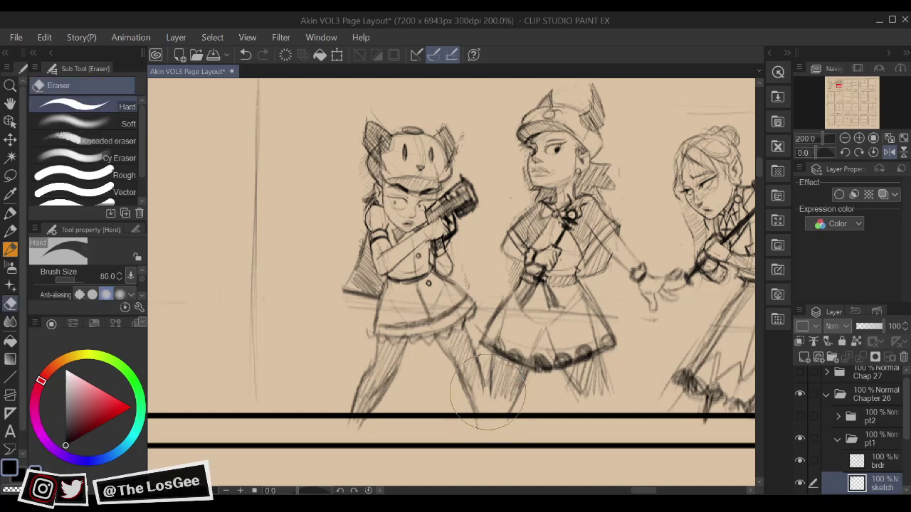
mouse_move(487, 394)
mouse_down()
mouse_move(467, 380)
mouse_move(451, 382)
mouse_move(456, 369)
mouse_move(481, 419)
mouse_move(473, 377)
mouse_move(482, 383)
mouse_move(497, 420)
mouse_move(484, 379)
mouse_move(491, 413)
mouse_up()
key(p)
key(h)
mouse_move(520, 372)
mouse_down()
mouse_move(562, 376)
mouse_move(560, 401)
mouse_up()
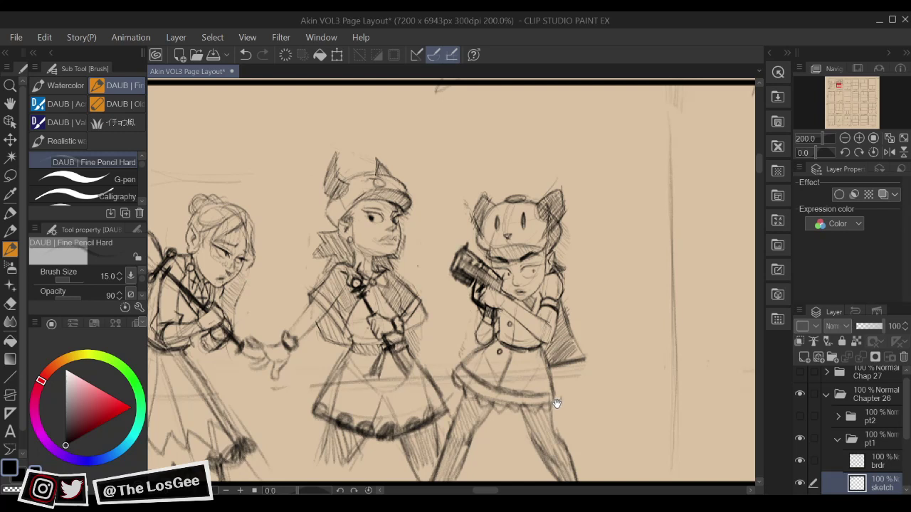
drag(557, 403, 565, 348)
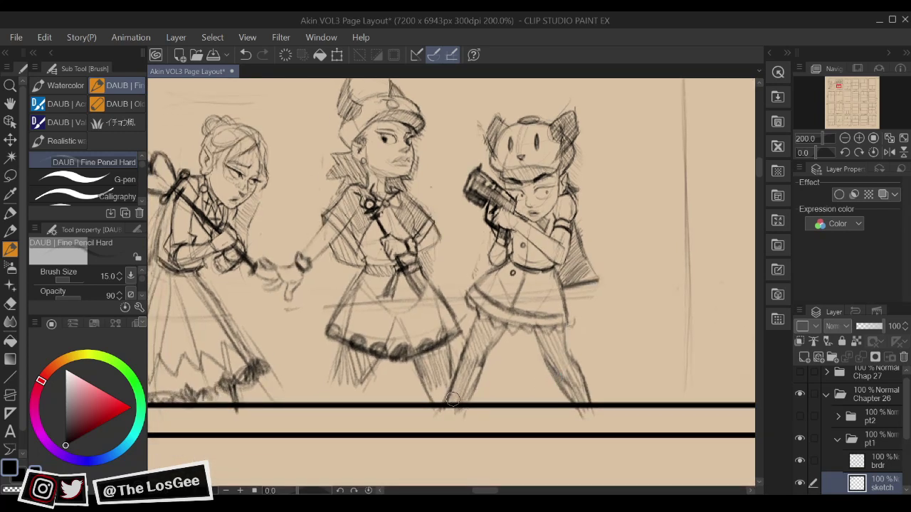
drag(450, 355, 457, 413)
key(e)
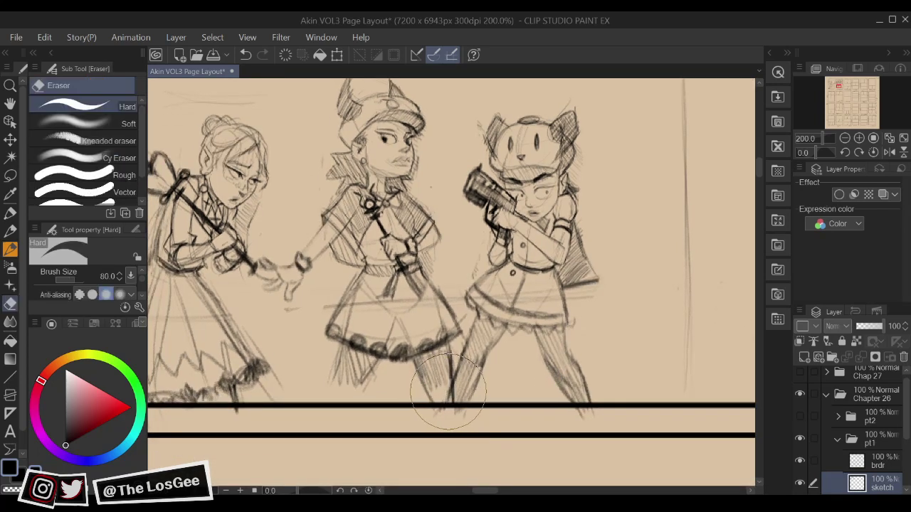
key(b)
drag(427, 376, 439, 407)
mouse_move(436, 375)
mouse_down()
mouse_move(441, 409)
mouse_move(442, 388)
mouse_move(463, 400)
mouse_up()
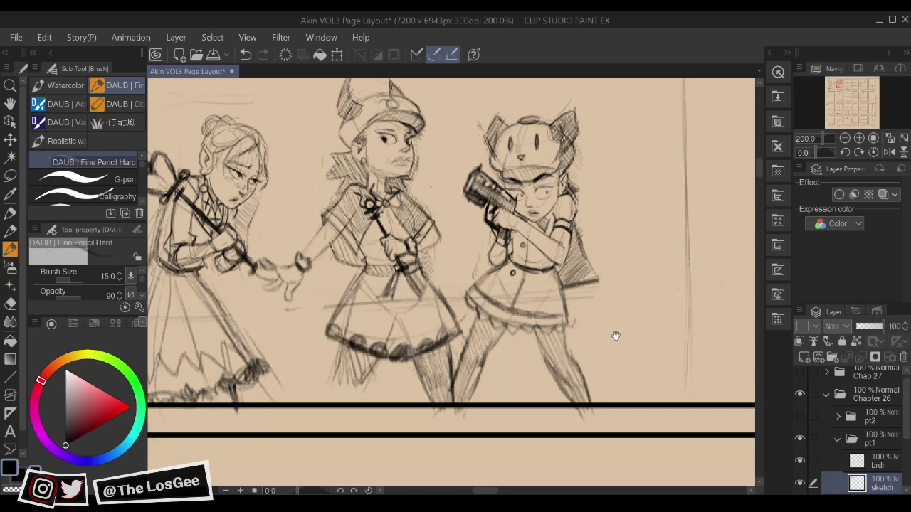
drag(590, 349, 609, 366)
Sketch the horned-cap girl's other leg below the skirt hem and erase the stray lines around it
key(h)
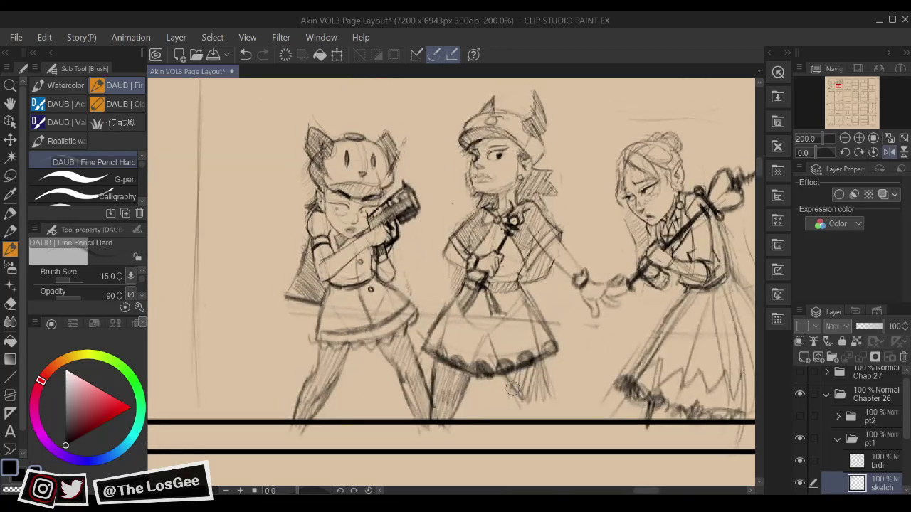
drag(506, 376, 536, 417)
key(e)
mouse_move(546, 372)
mouse_down()
mouse_move(535, 391)
mouse_move(551, 424)
mouse_up()
key(p)
key(e)
drag(491, 388, 529, 423)
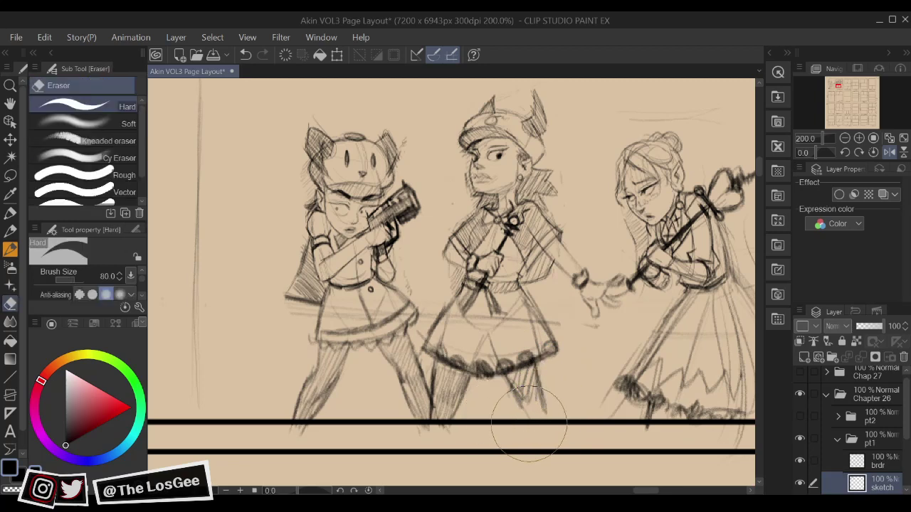
key(p)
mouse_move(509, 388)
mouse_down()
mouse_move(538, 431)
mouse_move(535, 396)
mouse_move(559, 427)
mouse_move(529, 417)
mouse_up()
Sketch a faint floor line running from the panda-hat girl's feet past the doorway edge, replacing the first attempt
key(h)
mouse_move(445, 383)
mouse_down()
mouse_move(475, 403)
mouse_move(503, 399)
mouse_up()
scroll(525, 425, down, 3)
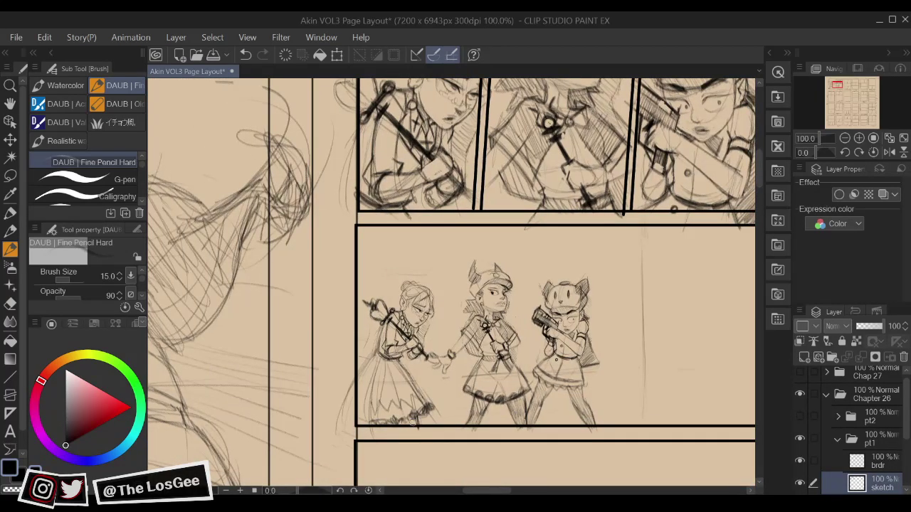
drag(517, 412, 676, 406)
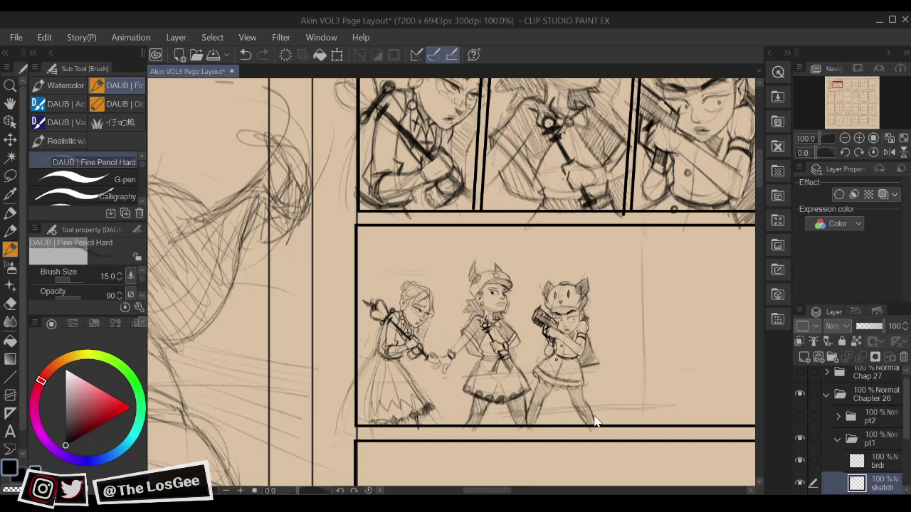
key(ctrl+z)
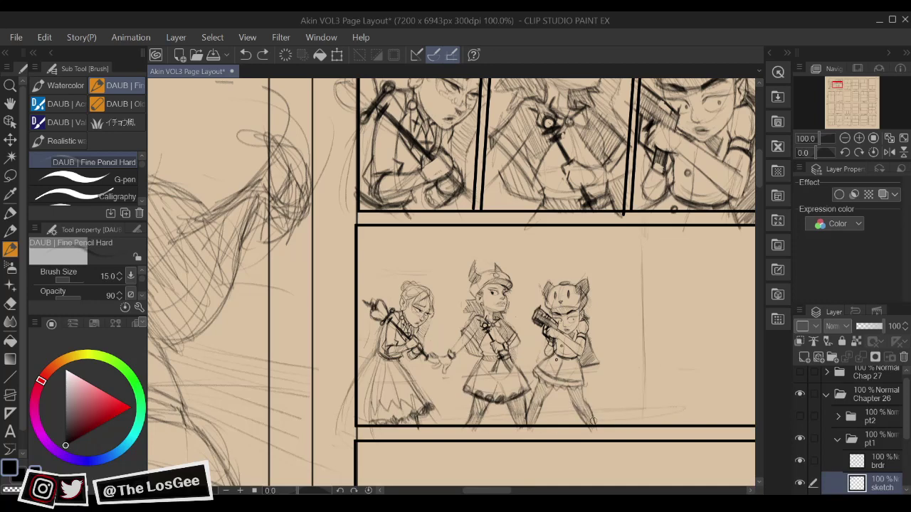
drag(527, 419, 689, 406)
mouse_move(696, 363)
mouse_down()
mouse_move(602, 403)
mouse_move(600, 419)
mouse_up()
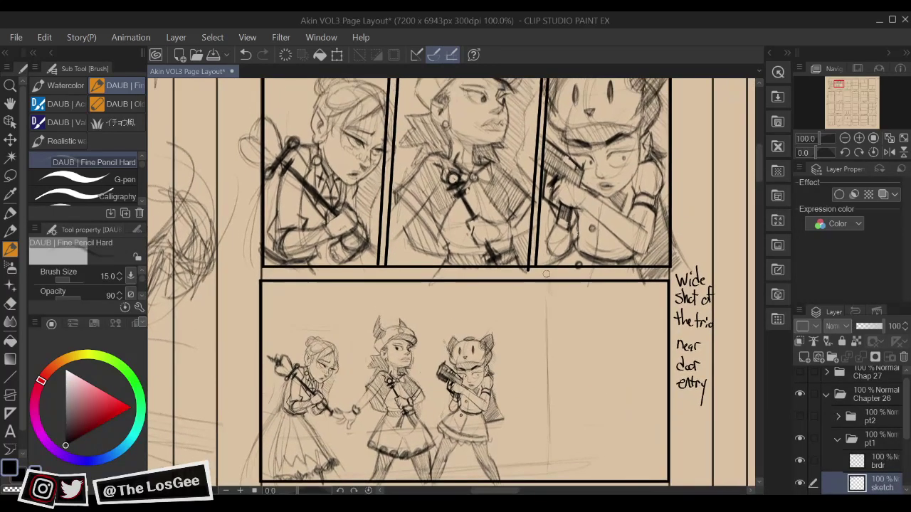
Strengthen the doorway's vertical edge and sketch its far edge close to the panel's side border
mouse_move(546, 273)
mouse_down()
mouse_move(548, 449)
mouse_move(527, 431)
mouse_up()
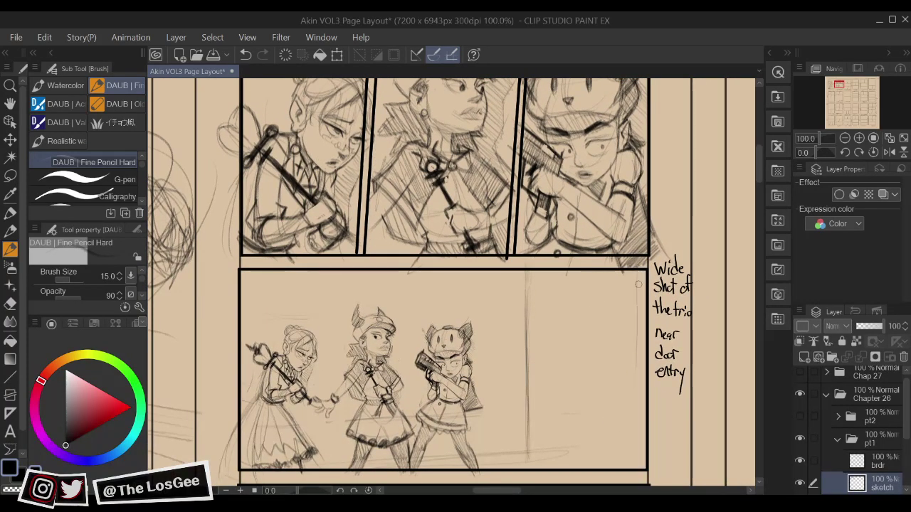
drag(638, 284, 638, 402)
key(ctrl+z)
Sketch a fan of slanted perspective lines across the floor beyond the doorway
mouse_move(525, 442)
mouse_down()
mouse_move(620, 466)
mouse_move(530, 434)
mouse_move(629, 469)
mouse_up()
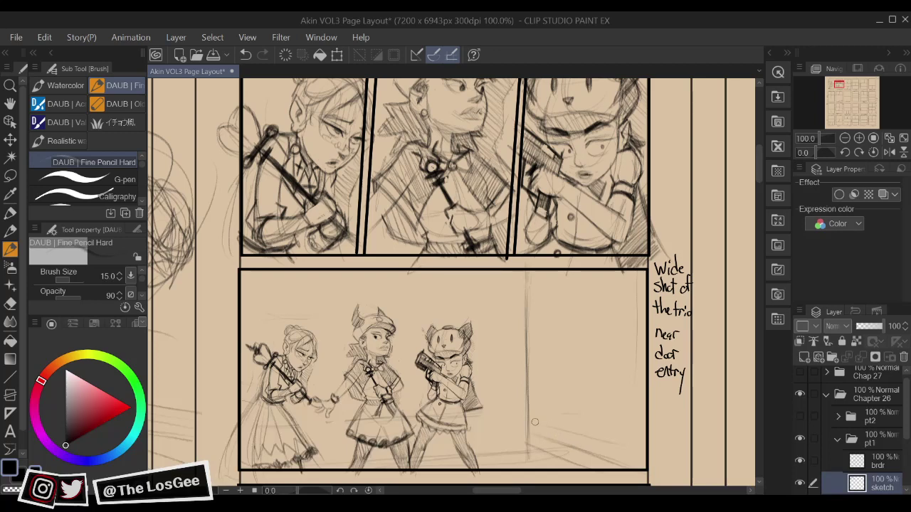
drag(537, 426, 646, 452)
drag(558, 414, 659, 434)
mouse_move(587, 408)
mouse_down()
mouse_move(669, 414)
mouse_move(645, 401)
mouse_up()
drag(578, 390, 672, 402)
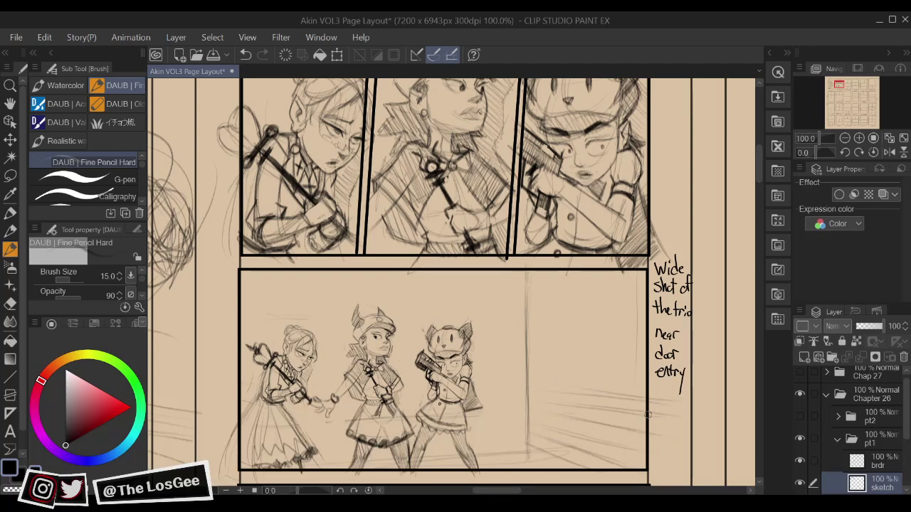
Cross the doorway's floor lines with opposing slanted lines to build a tiled floor grid
key(h)
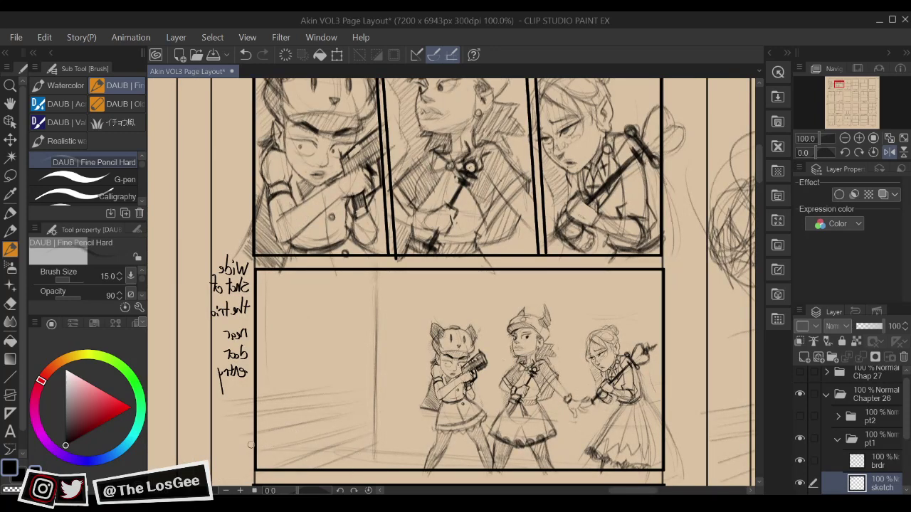
drag(250, 427, 359, 437)
drag(251, 422, 350, 424)
drag(249, 417, 388, 424)
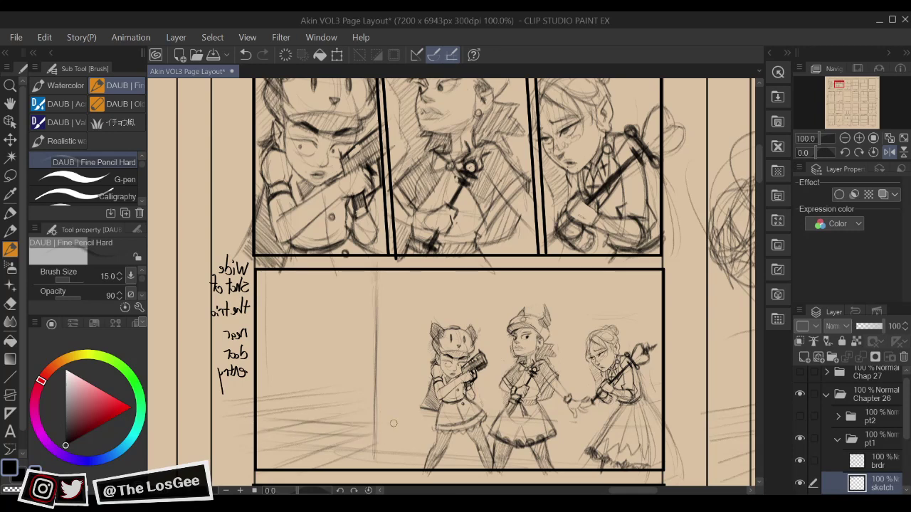
mouse_move(287, 405)
mouse_down()
mouse_move(371, 416)
mouse_move(254, 401)
mouse_move(386, 397)
mouse_up()
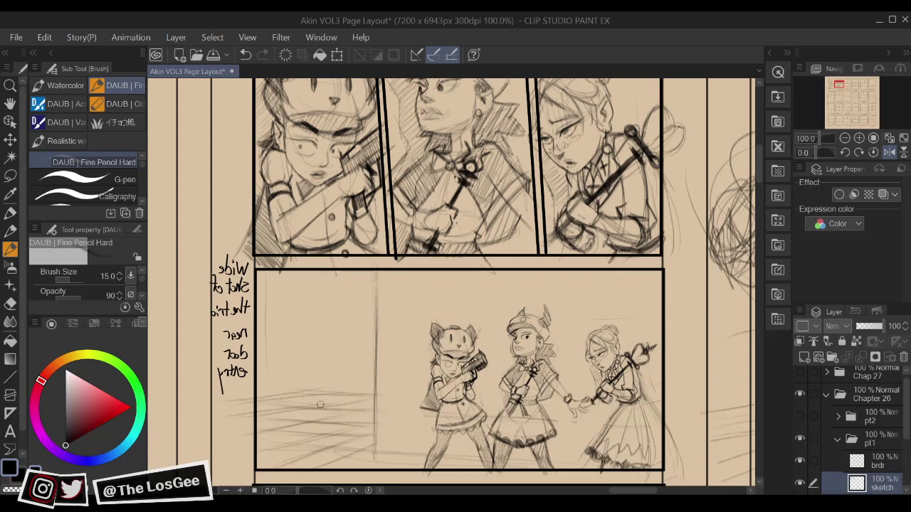
Add flatter, closely spaced lines at the far end of the doorway's floor to extend the tiling toward the horizon
drag(300, 394, 349, 406)
drag(296, 376, 357, 380)
drag(283, 378, 337, 378)
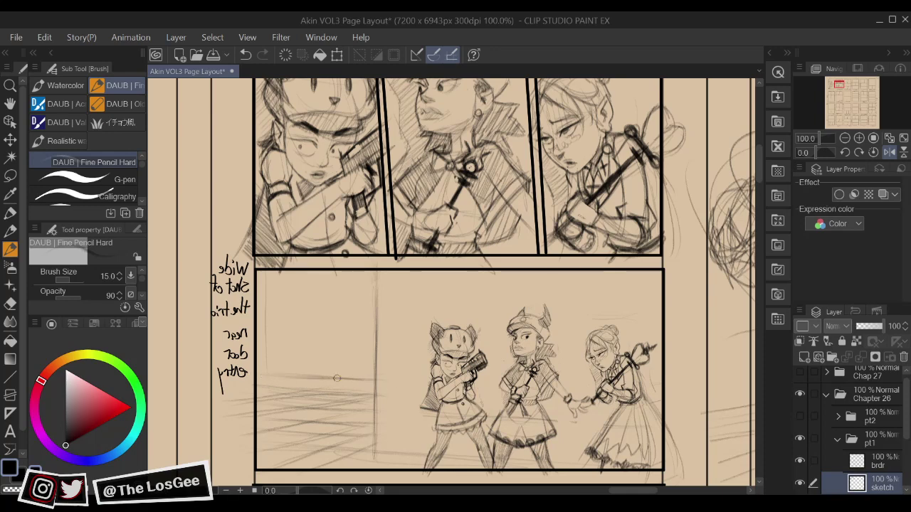
key(h)
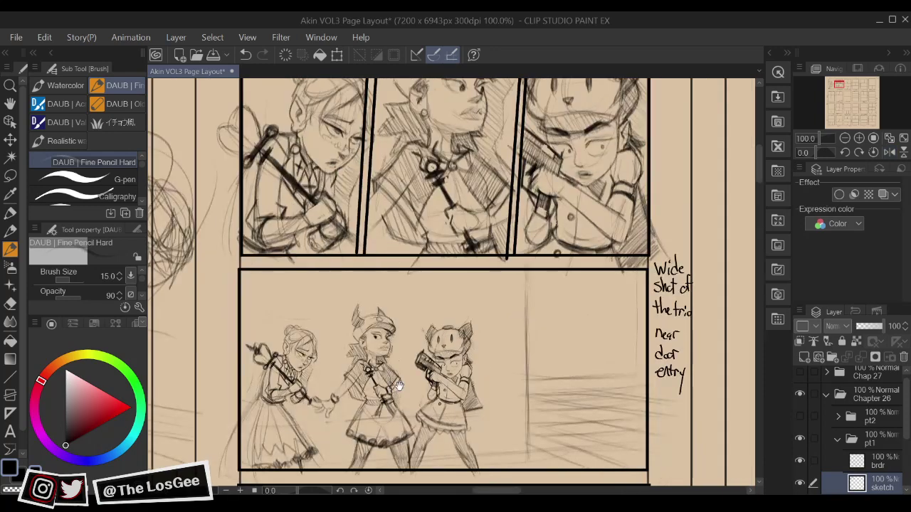
drag(630, 414, 601, 402)
key(h)
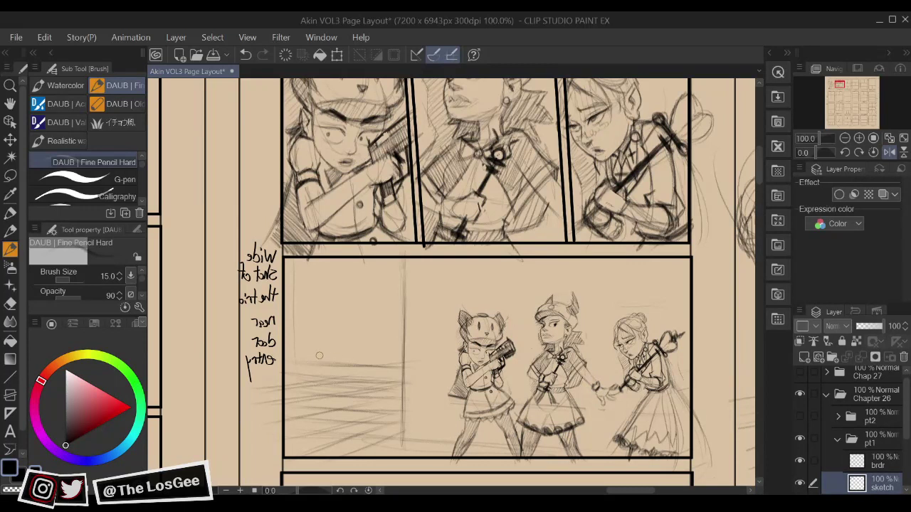
mouse_move(319, 355)
mouse_down()
mouse_move(405, 367)
mouse_move(363, 357)
mouse_move(389, 353)
mouse_move(355, 345)
mouse_move(363, 336)
mouse_move(400, 346)
mouse_up()
mouse_move(302, 363)
mouse_down()
mouse_move(377, 356)
mouse_move(373, 346)
mouse_up()
key(h)
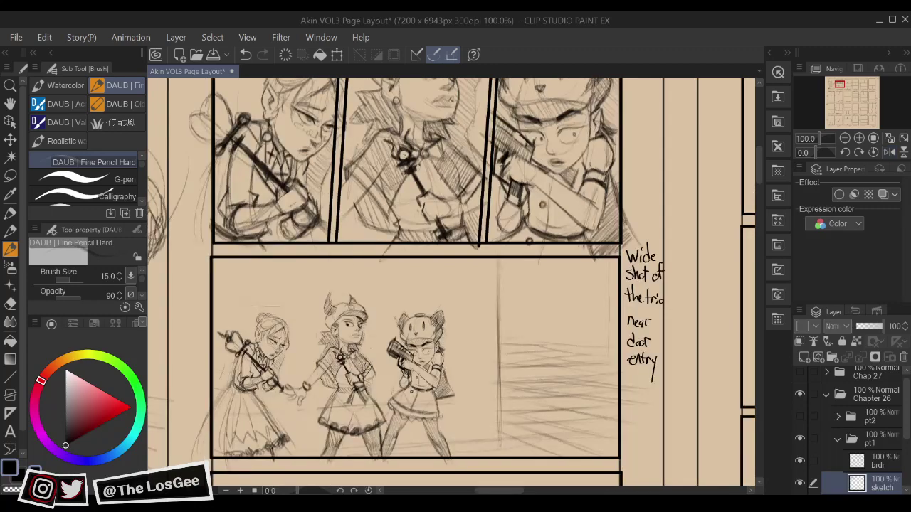
Sketch a second long vertical line beside the doorway's near edge to form a door post
scroll(367, 366, down, 2)
scroll(368, 366, up, 1)
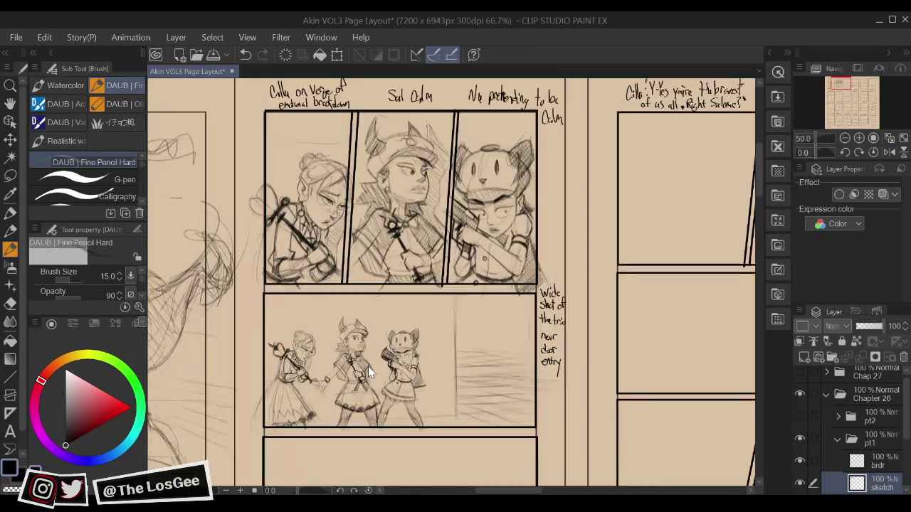
drag(528, 390, 504, 406)
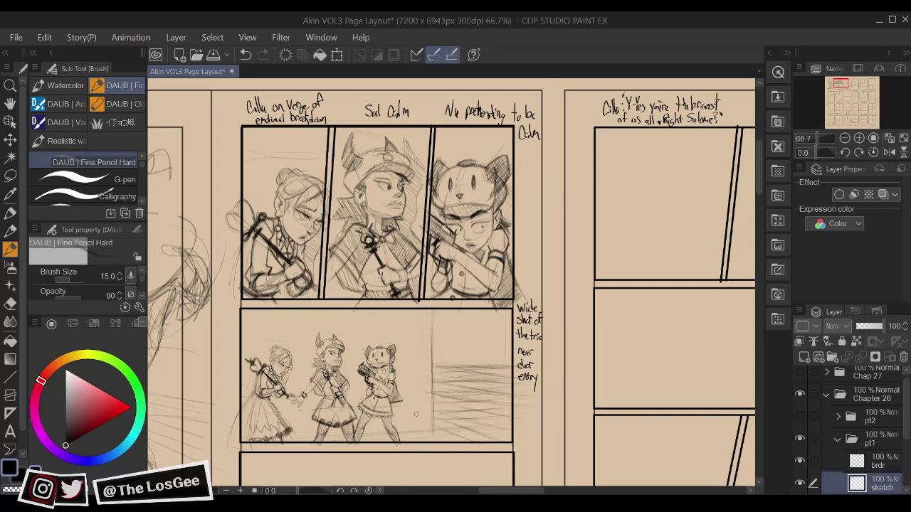
scroll(416, 414, up, 3)
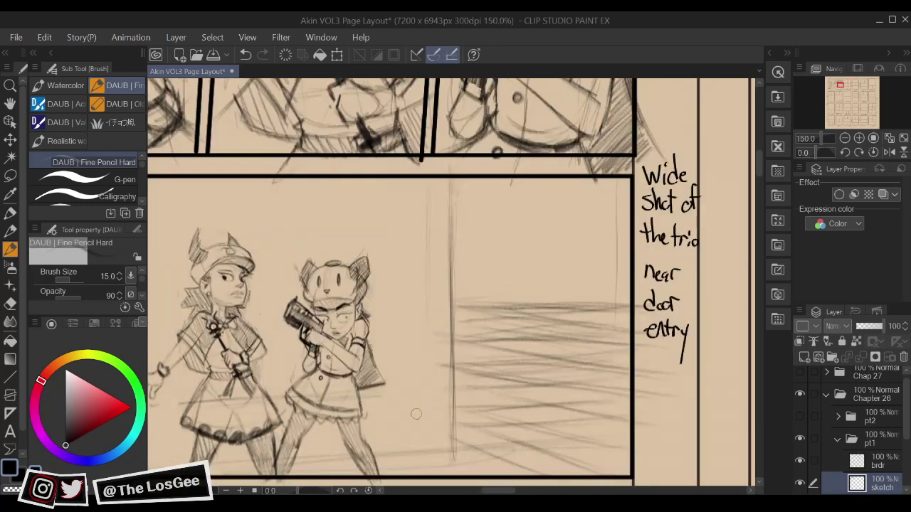
drag(446, 241, 449, 237)
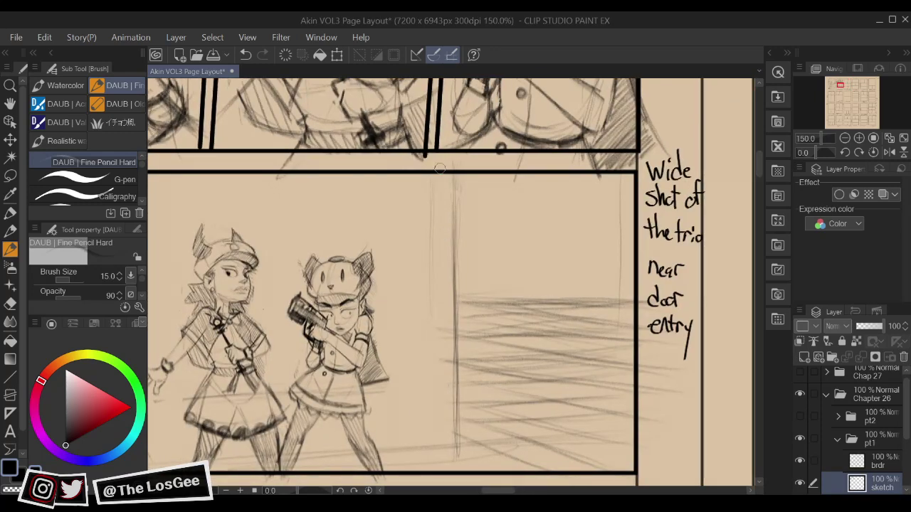
drag(440, 169, 441, 301)
drag(441, 199, 439, 370)
drag(436, 312, 437, 425)
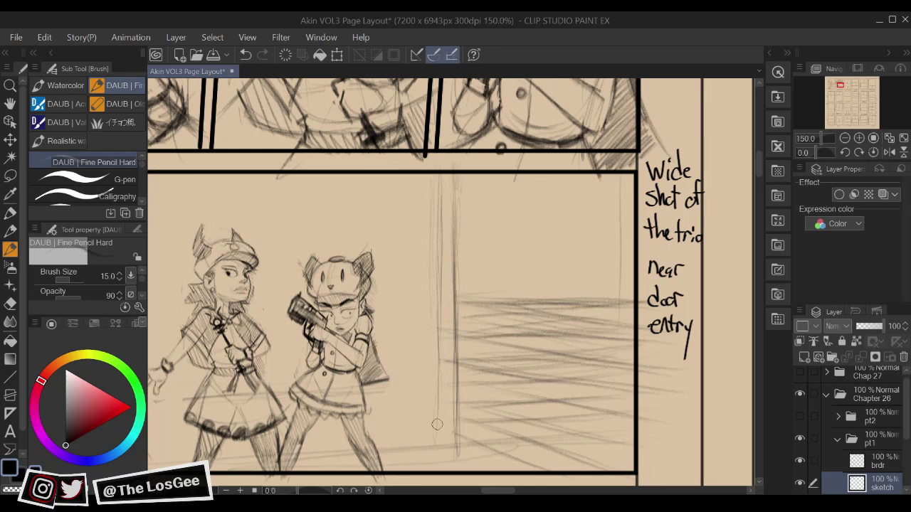
Sketch a short block-shaped base with an inner rim at the foot of the door post
scroll(423, 485, up, 1)
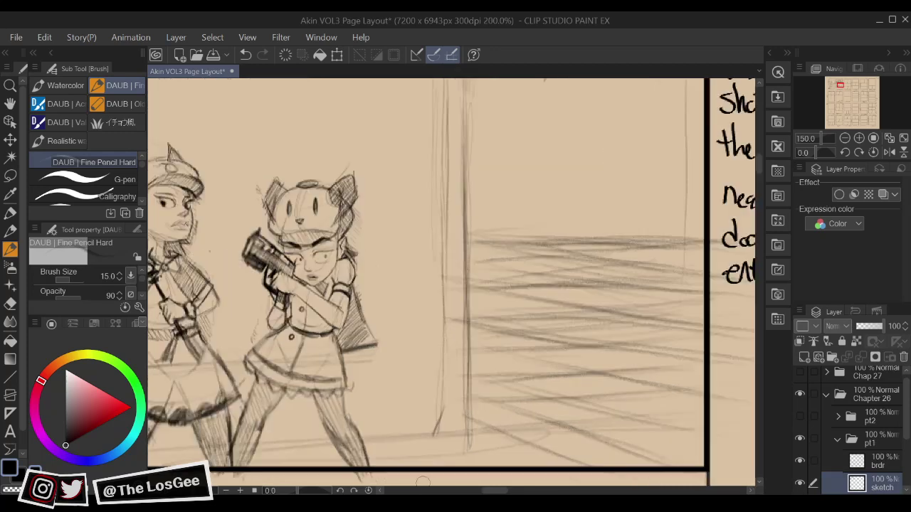
mouse_move(478, 402)
mouse_down()
mouse_move(472, 387)
mouse_move(425, 419)
mouse_move(423, 437)
mouse_move(461, 438)
mouse_move(427, 427)
mouse_move(455, 425)
mouse_move(472, 426)
mouse_move(470, 441)
mouse_move(464, 411)
mouse_up()
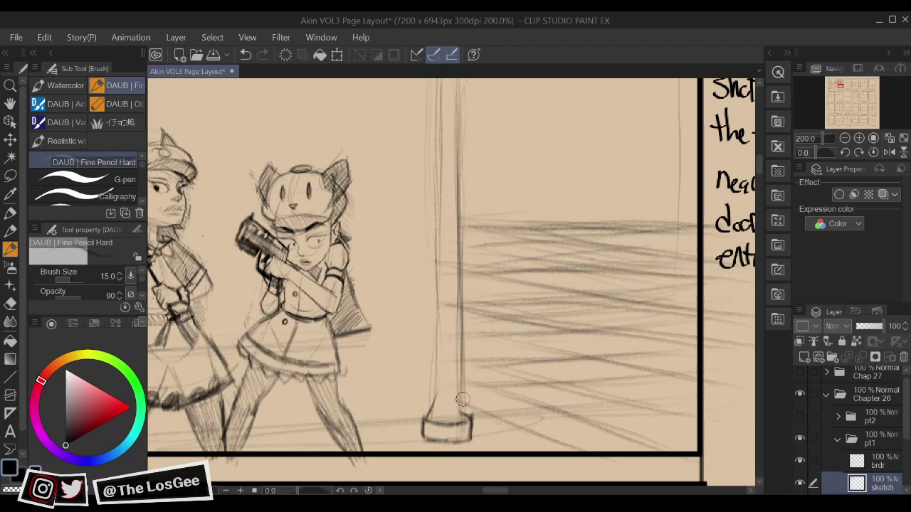
drag(471, 364, 472, 362)
mouse_move(435, 421)
mouse_down()
mouse_move(434, 409)
mouse_move(436, 417)
mouse_move(461, 407)
mouse_move(452, 442)
mouse_move(468, 439)
mouse_up()
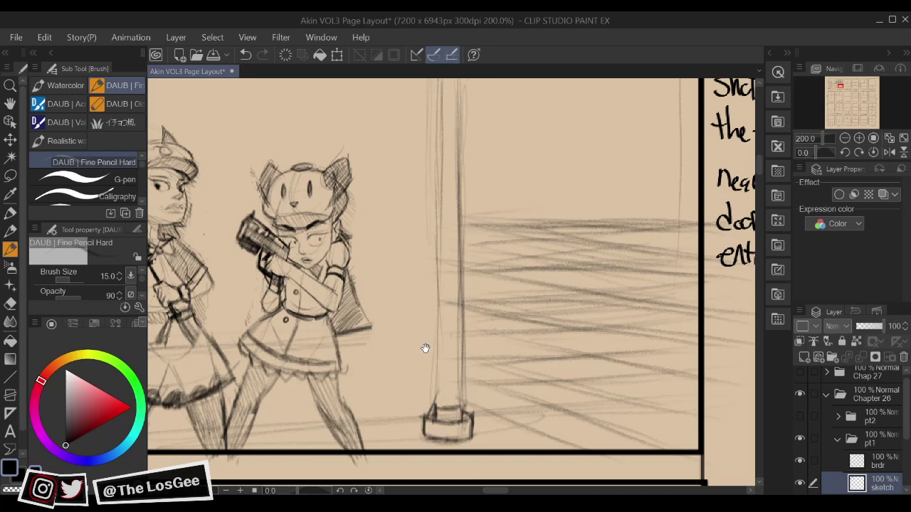
Strengthen the door post's vertical edges and add an inner line running up from its base toward the panel's upper border
drag(426, 348, 430, 435)
drag(433, 383, 432, 435)
mouse_move(434, 376)
mouse_down()
mouse_move(431, 421)
mouse_move(430, 365)
mouse_move(445, 420)
mouse_up()
mouse_move(443, 337)
mouse_down()
mouse_move(445, 427)
mouse_move(462, 426)
mouse_up()
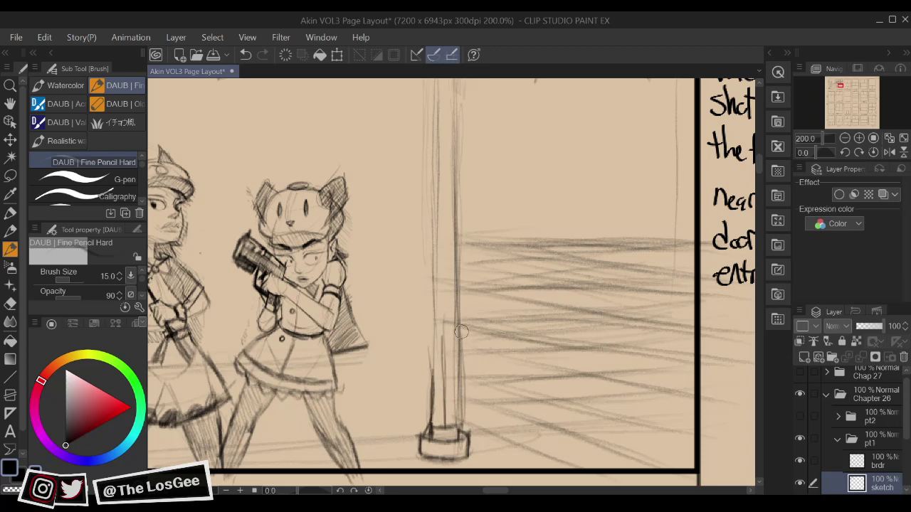
scroll(454, 432, down, 3)
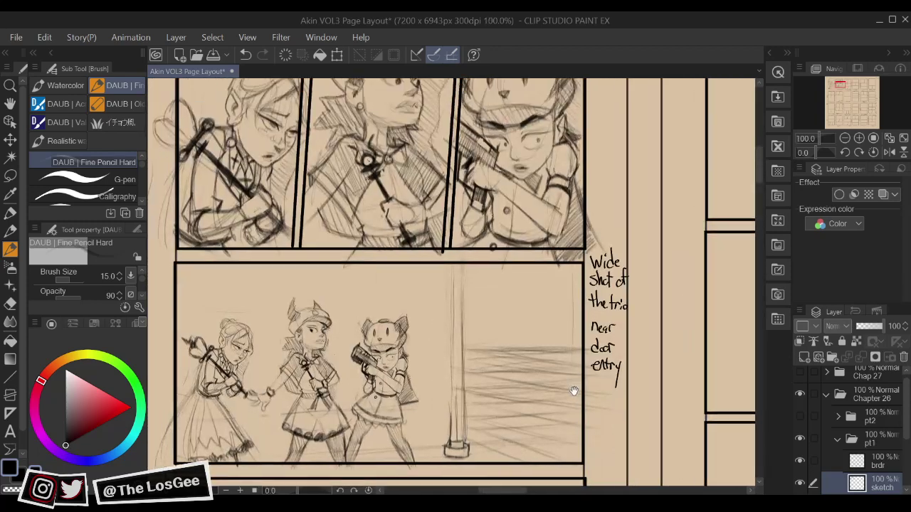
drag(455, 283, 456, 360)
drag(456, 320, 456, 292)
drag(460, 394, 458, 324)
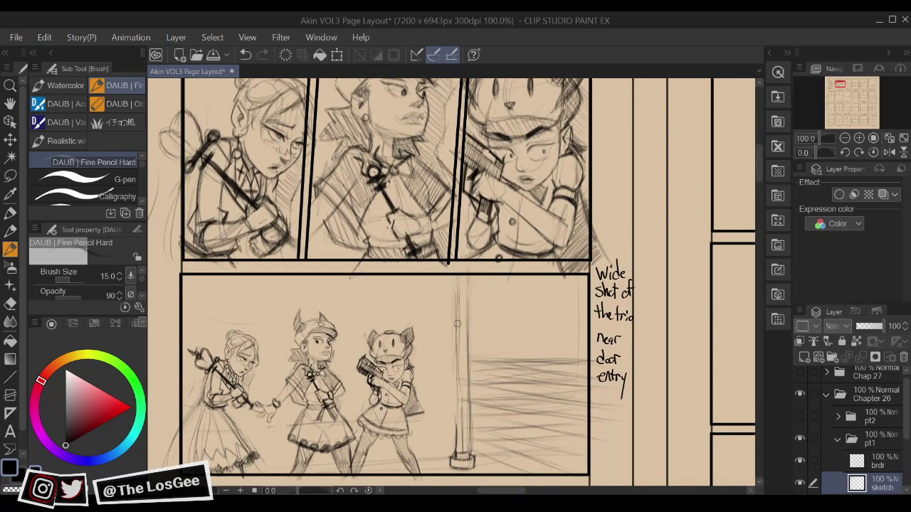
key(ctrl+v)
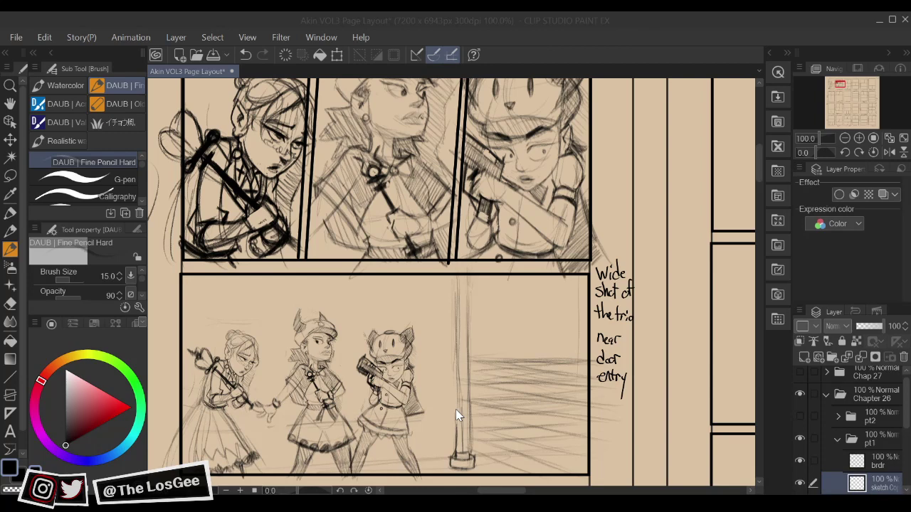
click(515, 212)
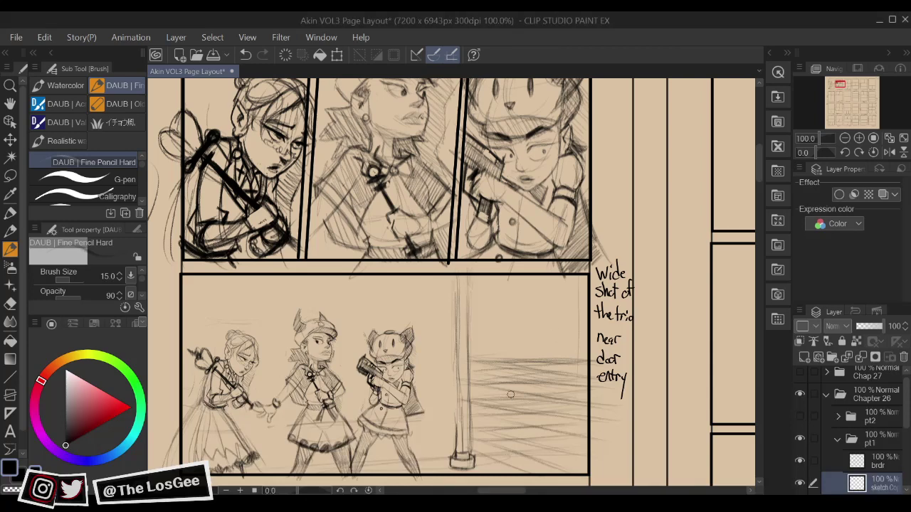
drag(511, 394, 519, 360)
key(e)
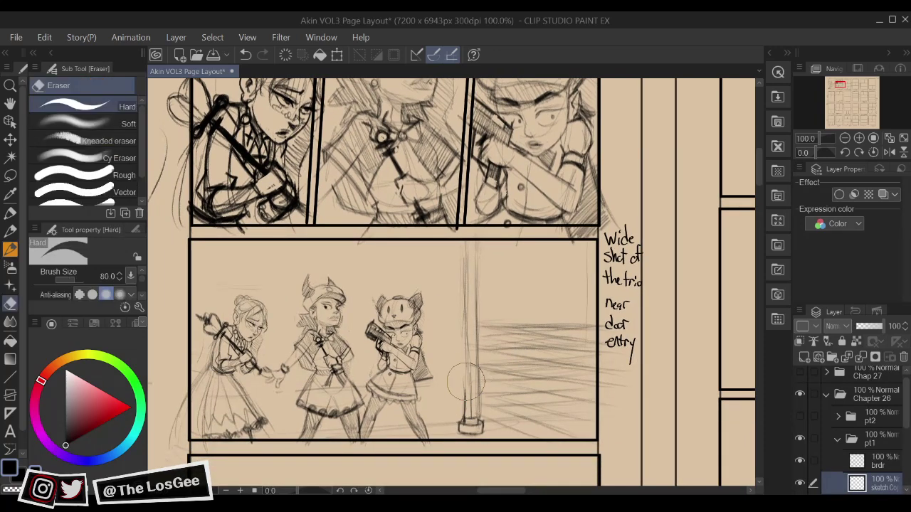
key(b)
key(e)
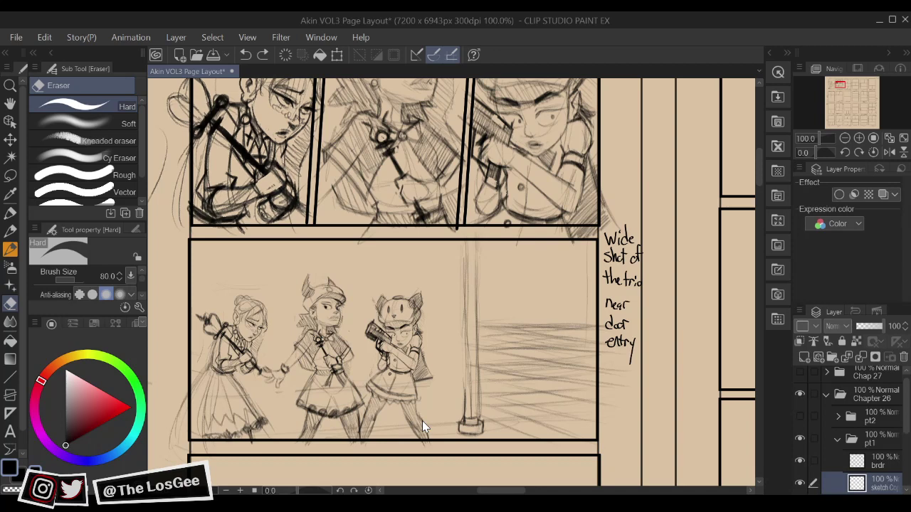
mouse_move(531, 396)
mouse_down()
mouse_move(528, 369)
mouse_move(514, 394)
mouse_up()
key(ctrl+e)
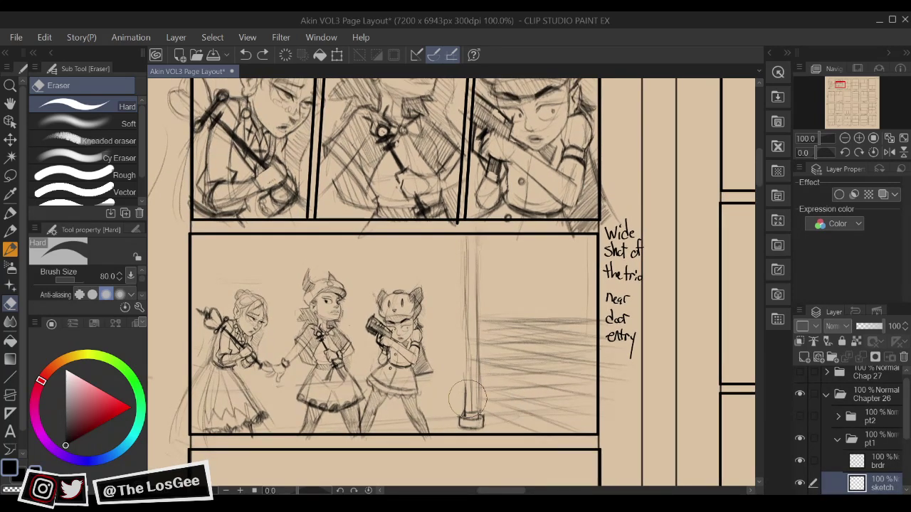
Add further vertical pencil strokes along the door post's shaft, from the panel's upper border down to its base
key(b)
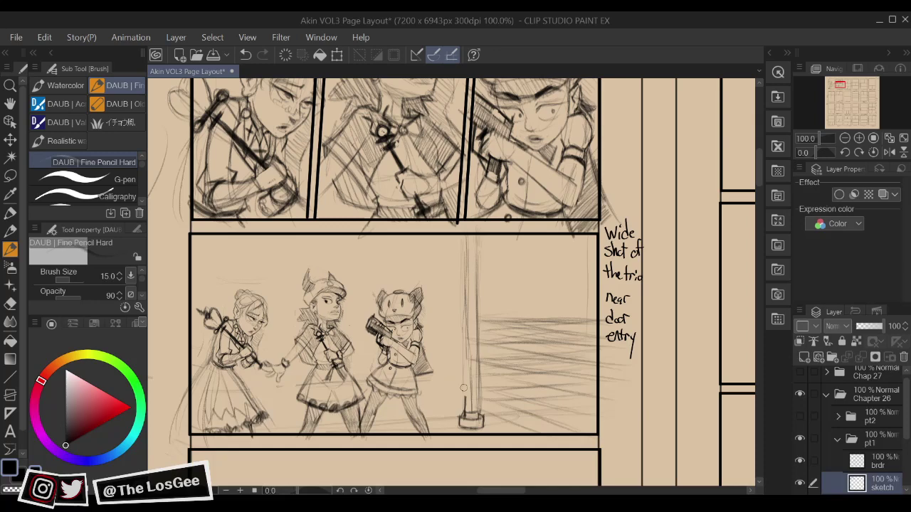
mouse_move(463, 388)
mouse_down()
mouse_move(463, 337)
mouse_move(464, 402)
mouse_up()
mouse_move(464, 240)
mouse_down()
mouse_move(463, 332)
mouse_move(477, 289)
mouse_move(478, 358)
mouse_up()
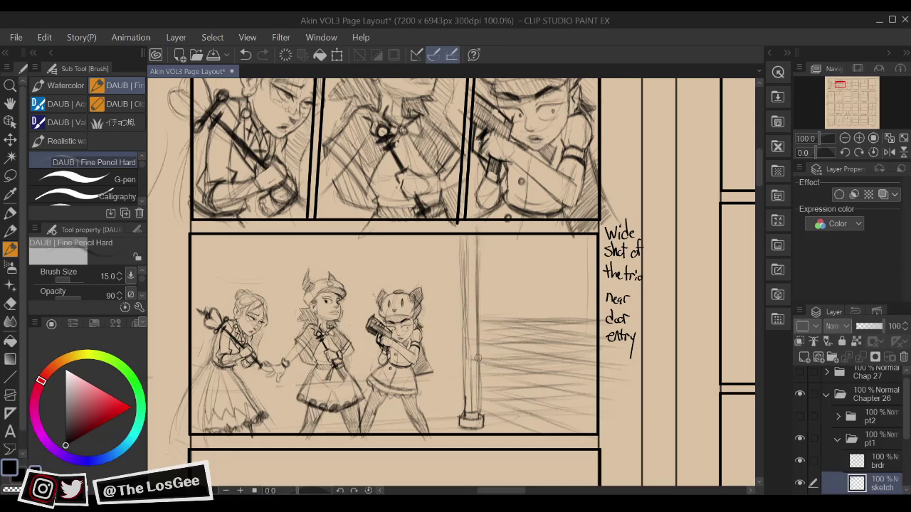
drag(468, 255, 471, 368)
drag(468, 237, 474, 343)
drag(478, 257, 479, 313)
With the canvas mirrored, sketch a ground line from the door post's base behind the trio's feet, and restore the normal orientation
mouse_move(537, 385)
mouse_down()
mouse_move(534, 355)
mouse_move(493, 378)
mouse_up()
drag(558, 383, 418, 388)
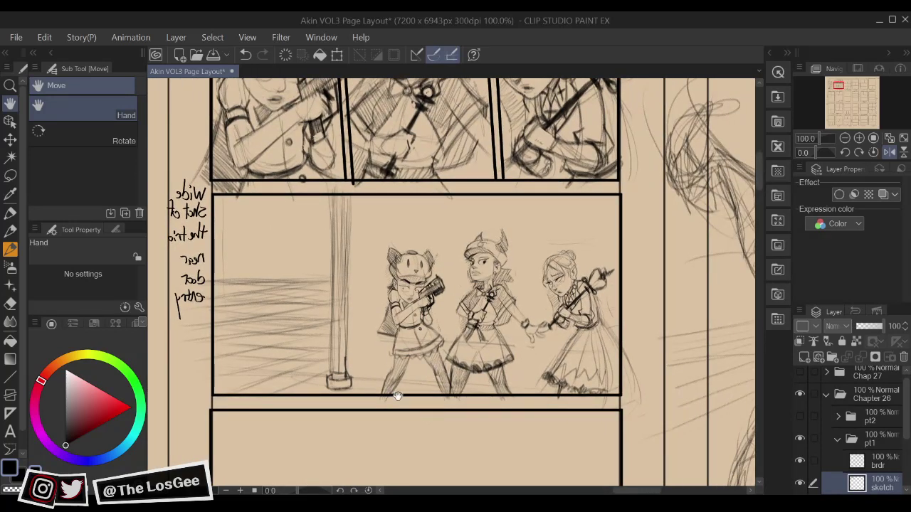
key(space)
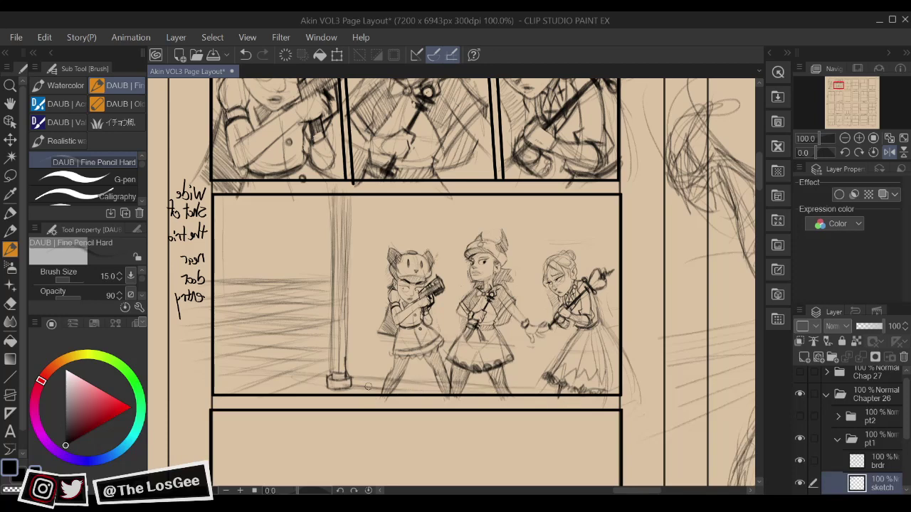
mouse_move(368, 387)
mouse_down()
mouse_move(439, 393)
mouse_move(365, 379)
mouse_move(533, 386)
mouse_up()
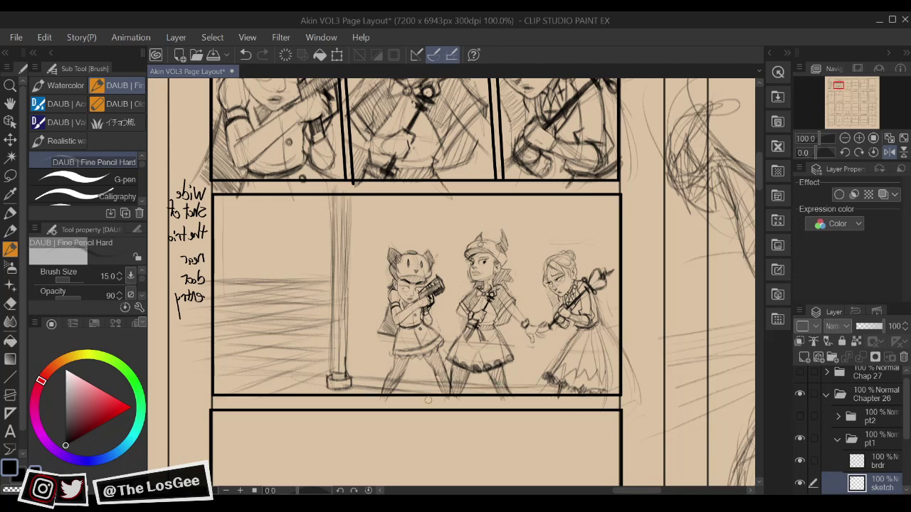
key(space)
key(h)
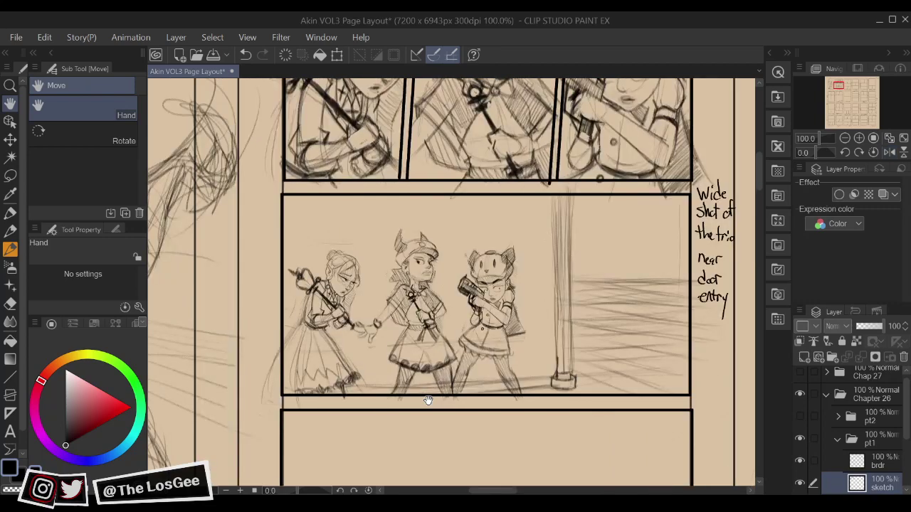
scroll(428, 400, down, 1)
scroll(428, 400, up, 1)
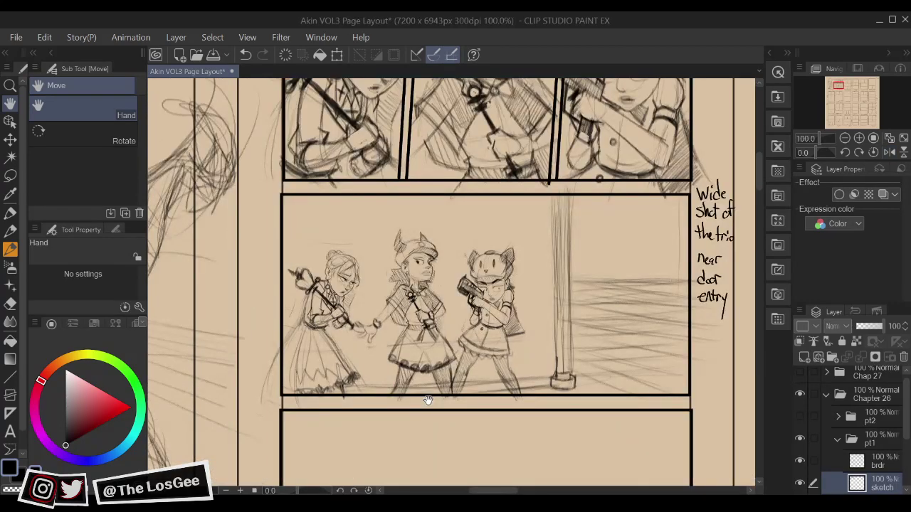
Darken the door post's edge facing the tiled floor with a long vertical stroke down to the base
drag(583, 296, 590, 304)
drag(579, 200, 575, 230)
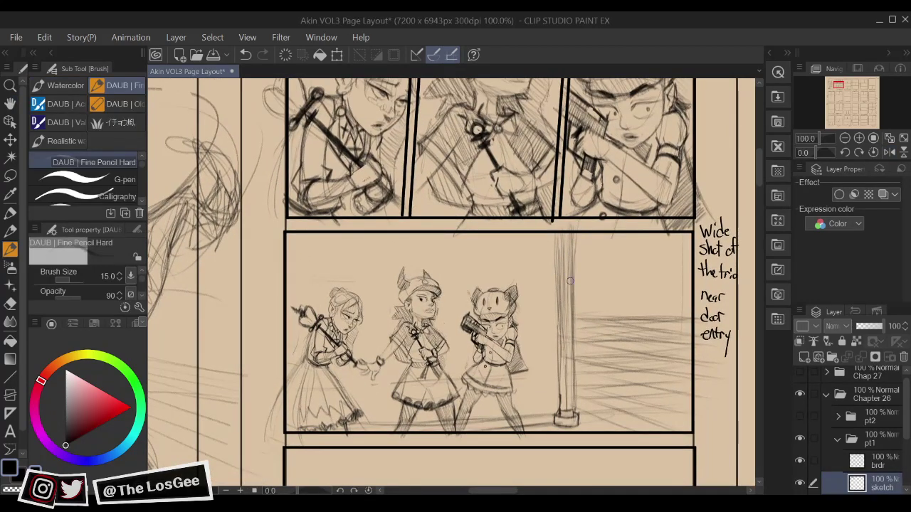
drag(575, 226, 572, 401)
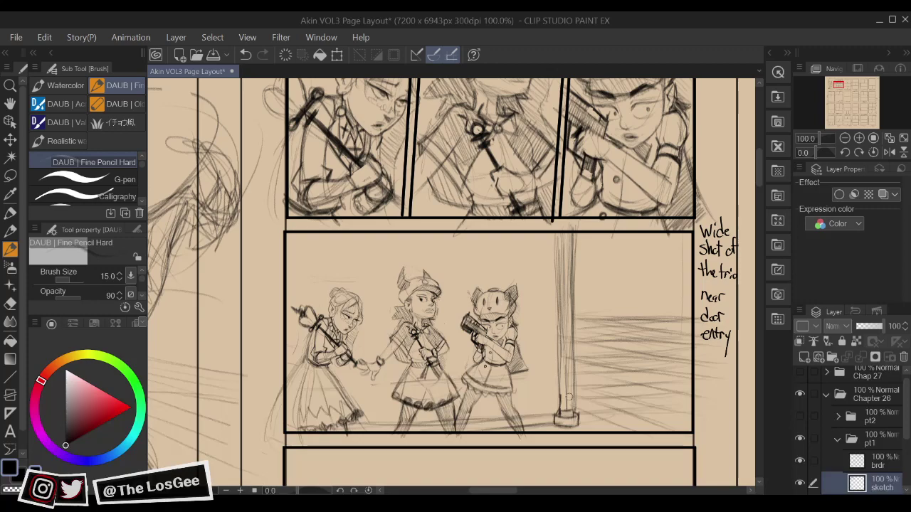
Hatch loose diagonal shadows beside the three characters in the wide shot
key(h)
mouse_move(522, 345)
mouse_down()
mouse_move(540, 318)
mouse_move(505, 321)
mouse_up()
key(h)
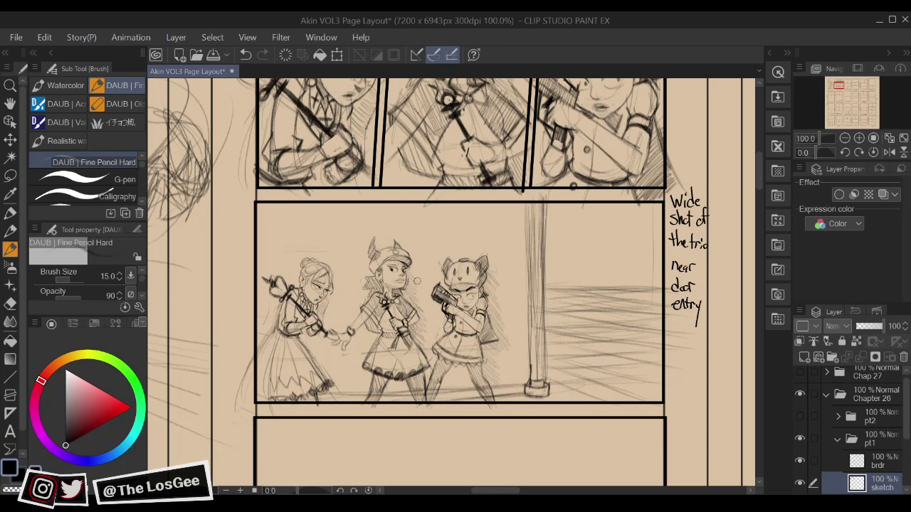
drag(333, 327, 321, 305)
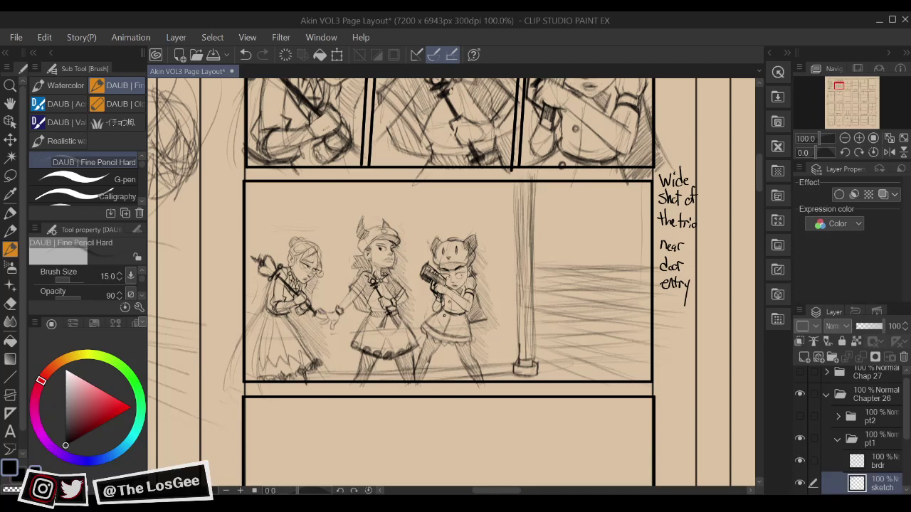
Lasso the cat-capped girl in the third close-up panel as the source for the empty narrow panel's figure
drag(324, 265, 278, 185)
drag(471, 257, 421, 173)
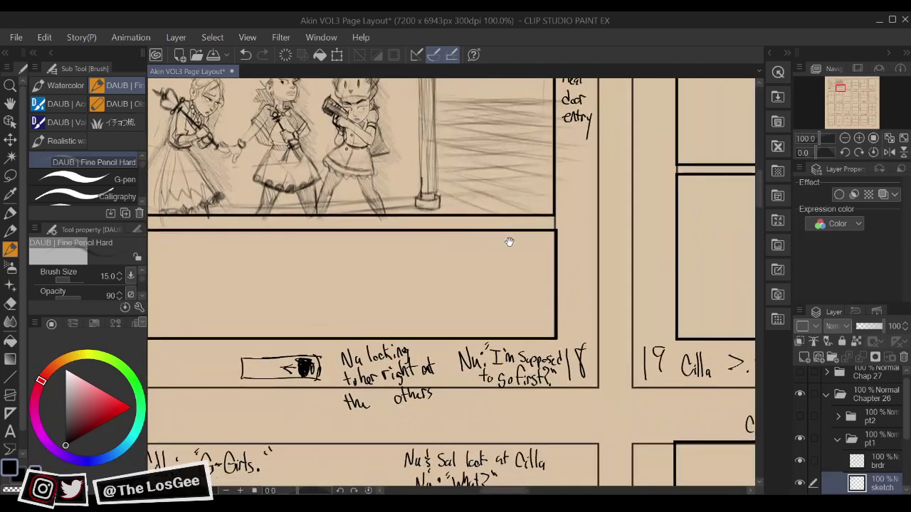
drag(510, 242, 507, 295)
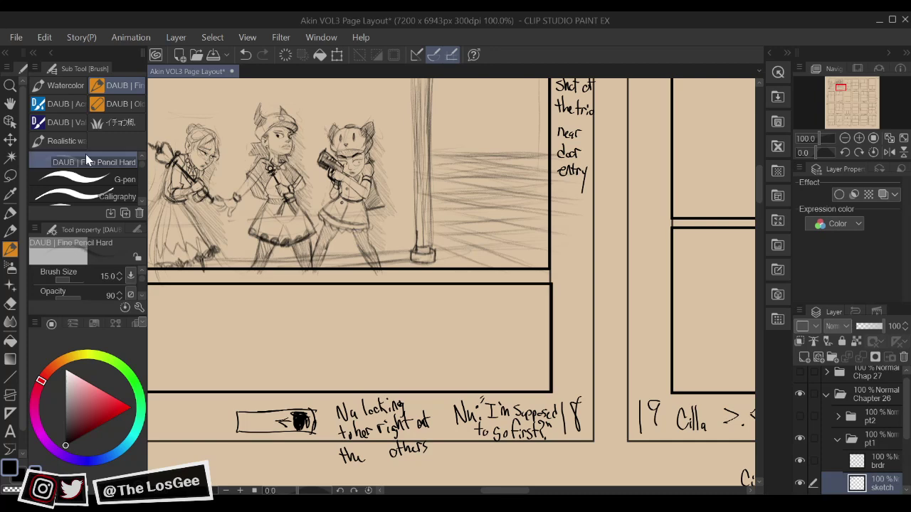
click(10, 175)
mouse_move(393, 112)
mouse_down()
mouse_move(385, 258)
mouse_move(348, 356)
mouse_up()
mouse_move(483, 153)
mouse_down()
mouse_move(444, 178)
mouse_move(440, 236)
mouse_up()
mouse_move(346, 156)
mouse_down()
mouse_move(497, 221)
mouse_move(474, 385)
mouse_move(348, 367)
mouse_move(336, 284)
mouse_move(341, 162)
mouse_up()
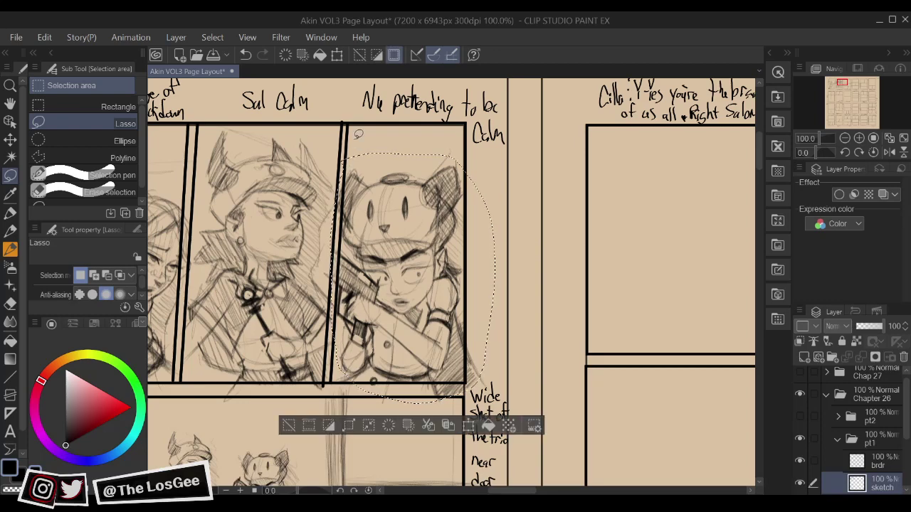
scroll(467, 363, down, 10)
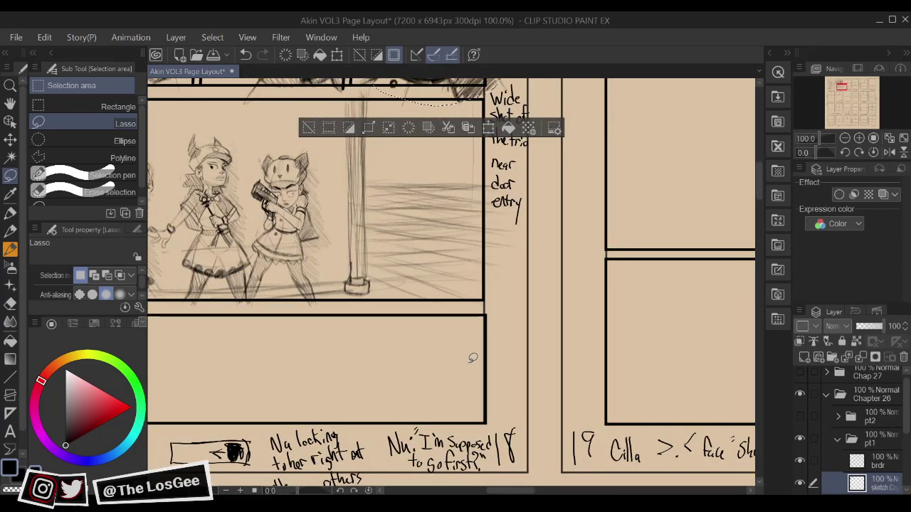
Move a copy of the selected cat-capped girl down over the end of the empty narrow panel
key(ctrl+t)
mouse_move(463, 241)
mouse_down()
mouse_move(449, 303)
mouse_move(457, 407)
mouse_up()
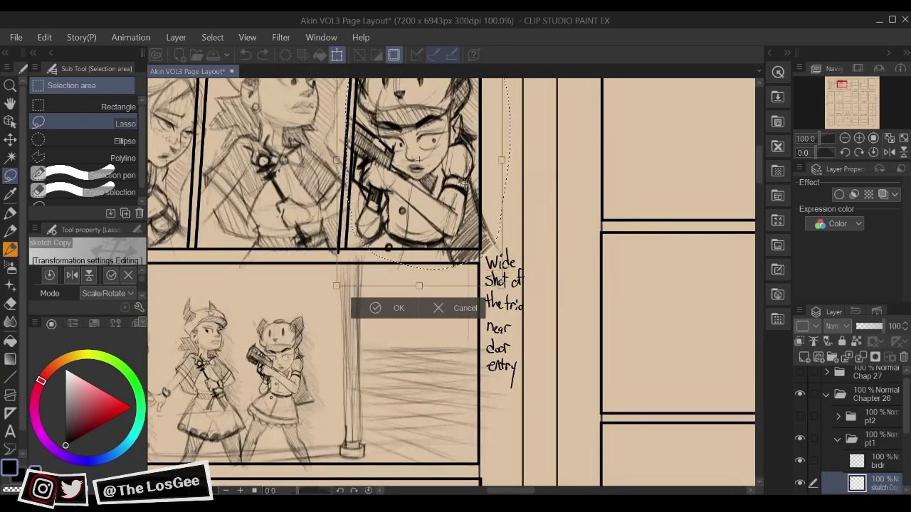
drag(443, 117, 447, 469)
mouse_move(451, 385)
mouse_down()
mouse_move(439, 361)
mouse_move(437, 228)
mouse_move(419, 289)
mouse_up()
key(Return)
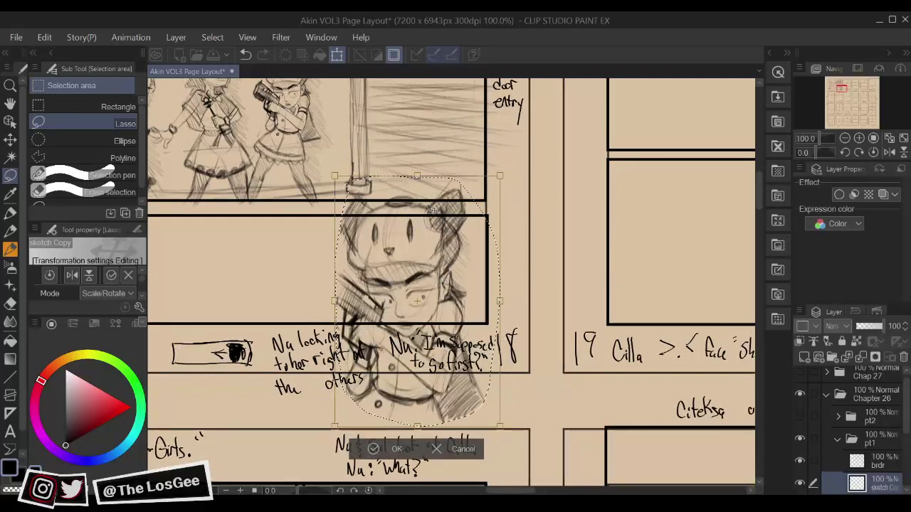
Reposition and enlarge the copied girl so her face fills the narrow panel's height, and commit the transformation
drag(422, 189, 422, 128)
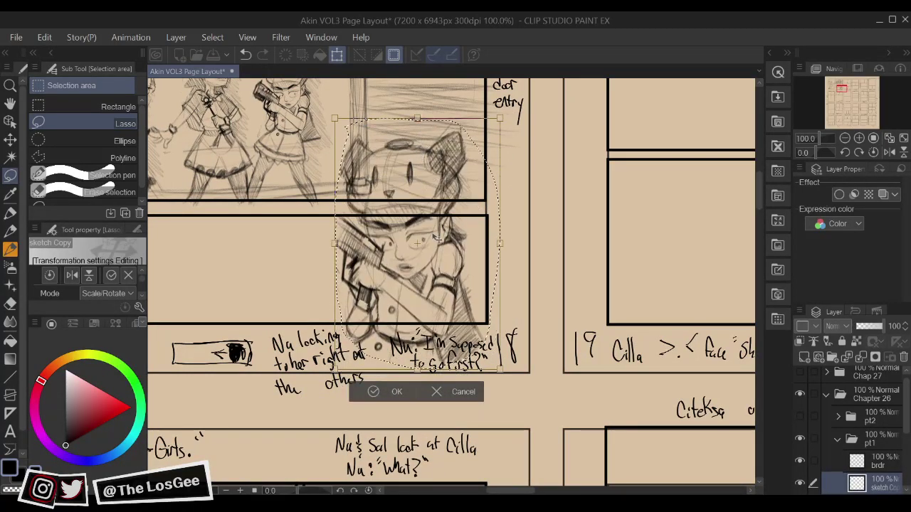
scroll(435, 241, up, 1)
drag(447, 288, 444, 355)
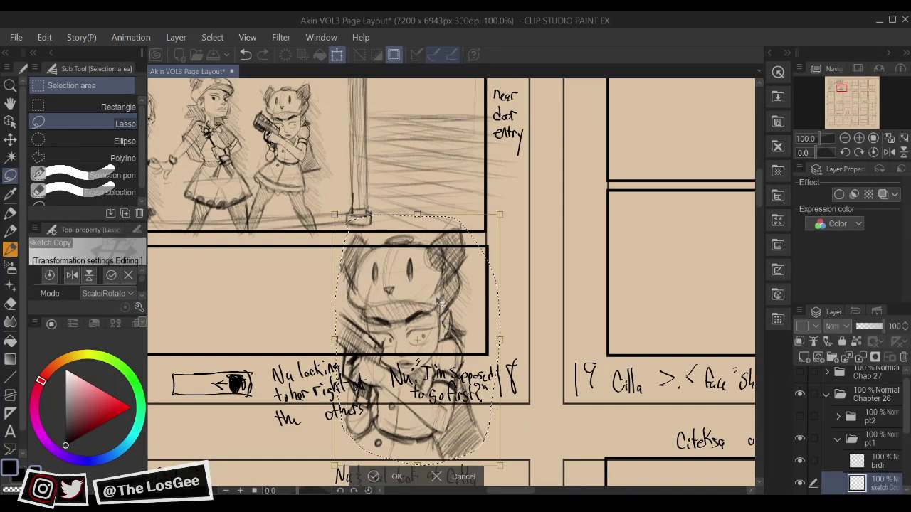
mouse_move(420, 183)
mouse_down()
mouse_move(431, 155)
mouse_move(423, 142)
mouse_up()
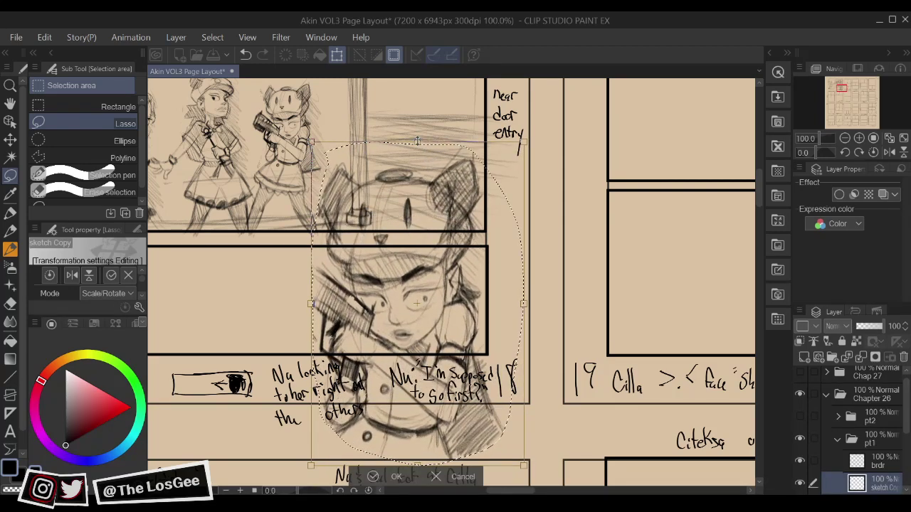
click(373, 476)
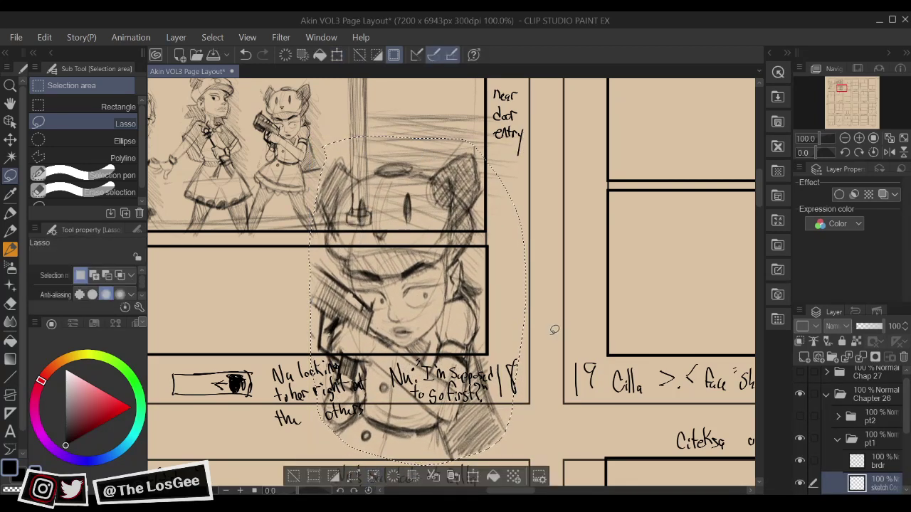
Extend the long edges of the girl's raised weapon outward into the narrow panel with pencil strokes
key(b)
scroll(561, 334, up, 1)
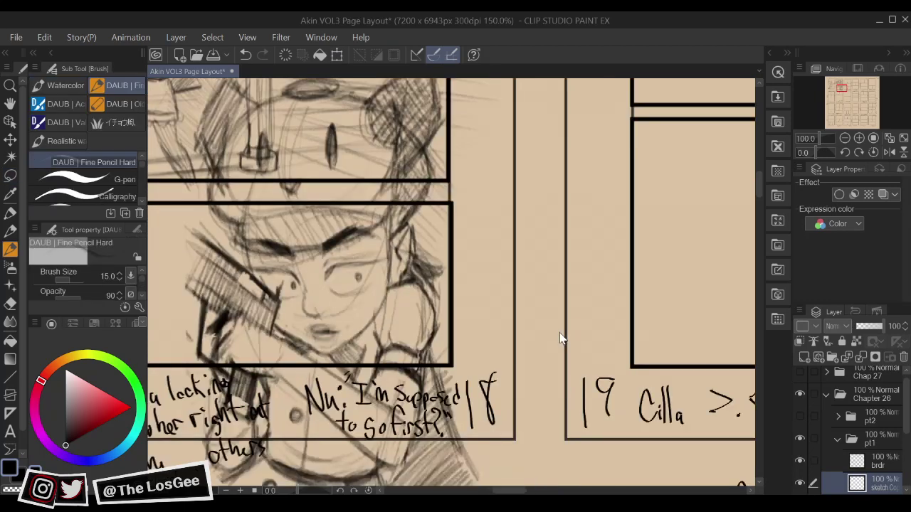
scroll(562, 331, up, 1)
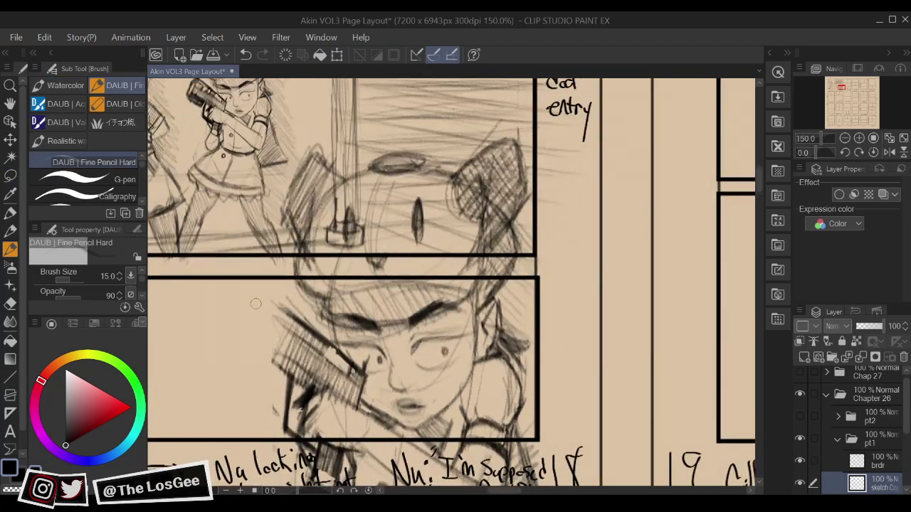
drag(301, 322, 268, 296)
drag(296, 379, 239, 339)
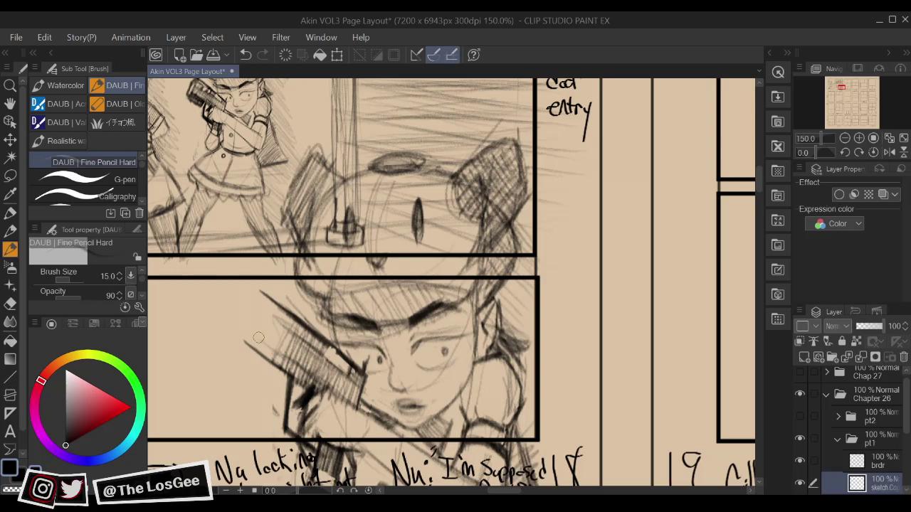
drag(289, 364, 243, 325)
mouse_move(293, 366)
mouse_down()
mouse_move(241, 321)
mouse_move(286, 359)
mouse_move(236, 316)
mouse_move(297, 369)
mouse_up()
Erase the enlarged girl's pupils and redraw them so she glances sideways toward the empty part of the panel
mouse_move(388, 308)
mouse_down()
mouse_move(448, 329)
mouse_move(392, 297)
mouse_up()
scroll(375, 311, up, 1)
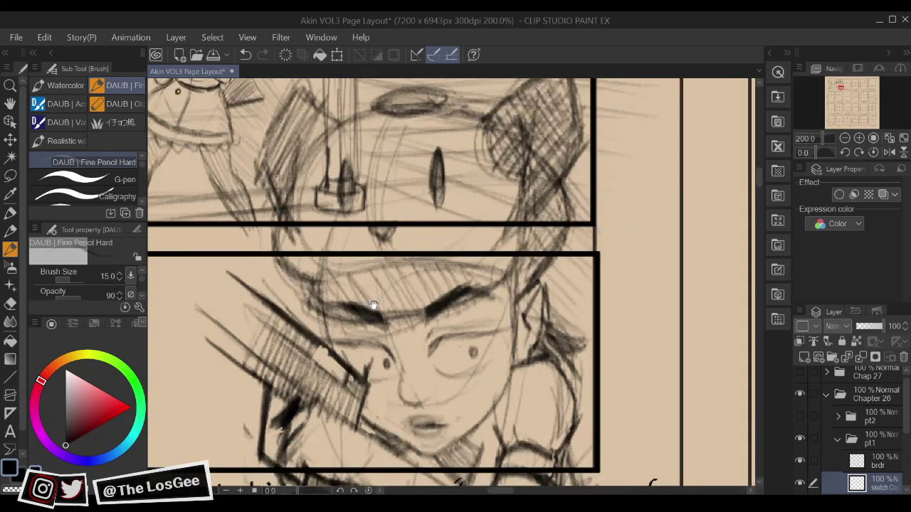
key(e)
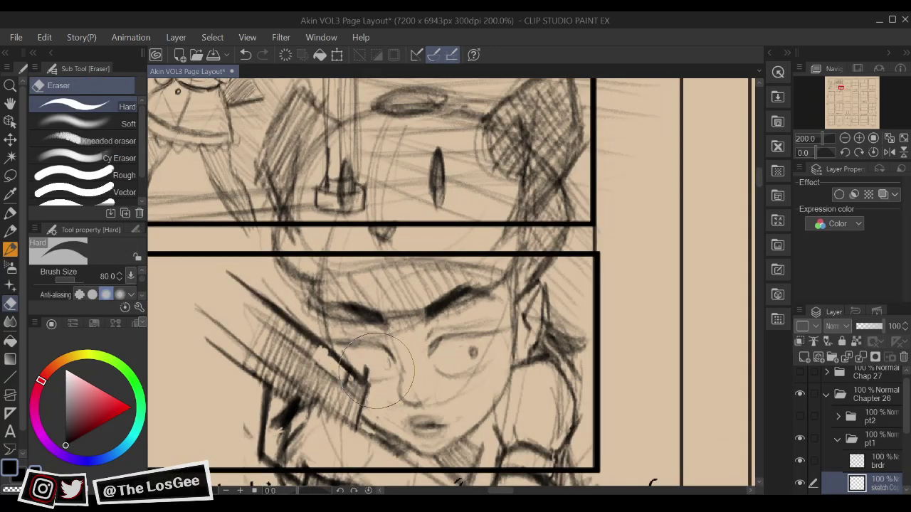
key(p)
mouse_move(352, 355)
mouse_down()
mouse_move(357, 366)
mouse_move(353, 355)
mouse_up()
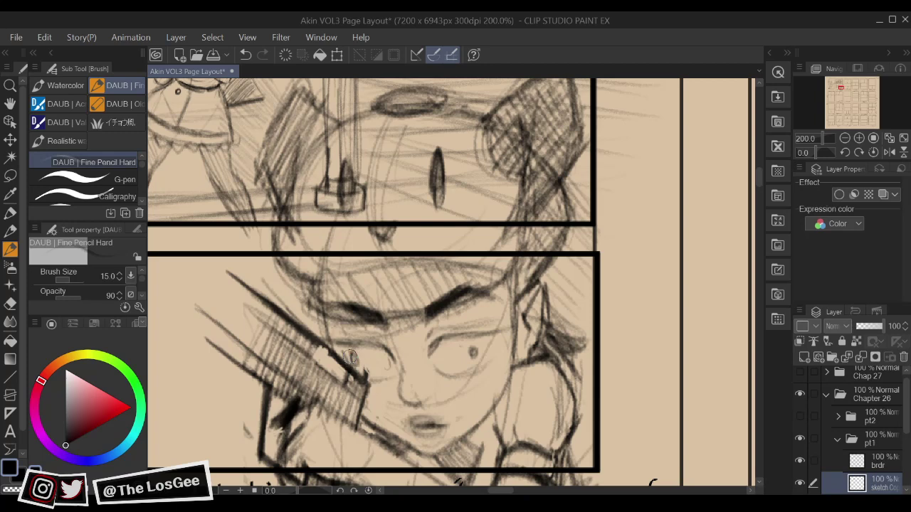
key(e)
mouse_move(474, 353)
mouse_down()
mouse_move(434, 354)
mouse_move(441, 364)
mouse_move(438, 352)
mouse_move(439, 362)
mouse_up()
key(p)
Erase the girl's closed mouth and redraw it as a small open, speaking mouth
key(e)
mouse_move(446, 400)
mouse_down()
mouse_move(427, 353)
mouse_move(395, 379)
mouse_move(417, 388)
mouse_move(425, 372)
mouse_move(395, 376)
mouse_up()
key(p)
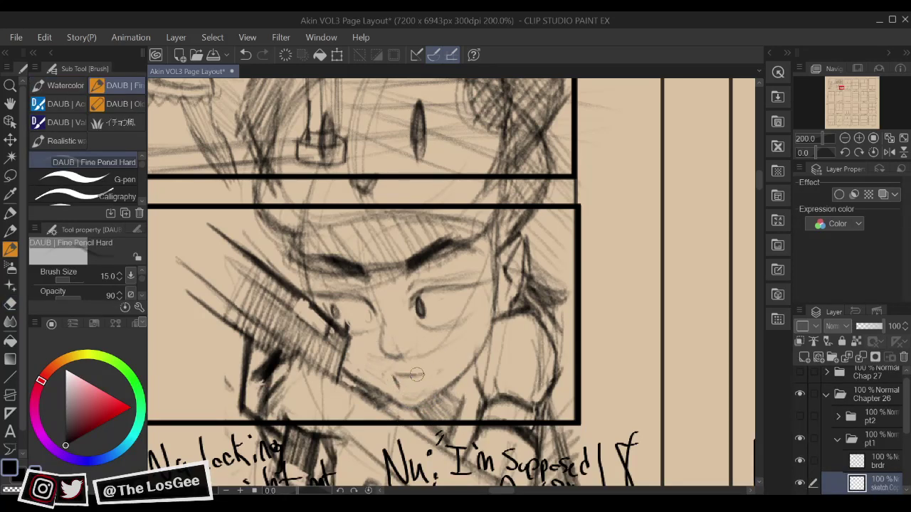
drag(395, 381, 427, 386)
mouse_move(416, 372)
mouse_down()
mouse_move(424, 386)
mouse_move(409, 385)
mouse_move(420, 392)
mouse_move(426, 374)
mouse_move(405, 390)
mouse_up()
key(ctrl+z)
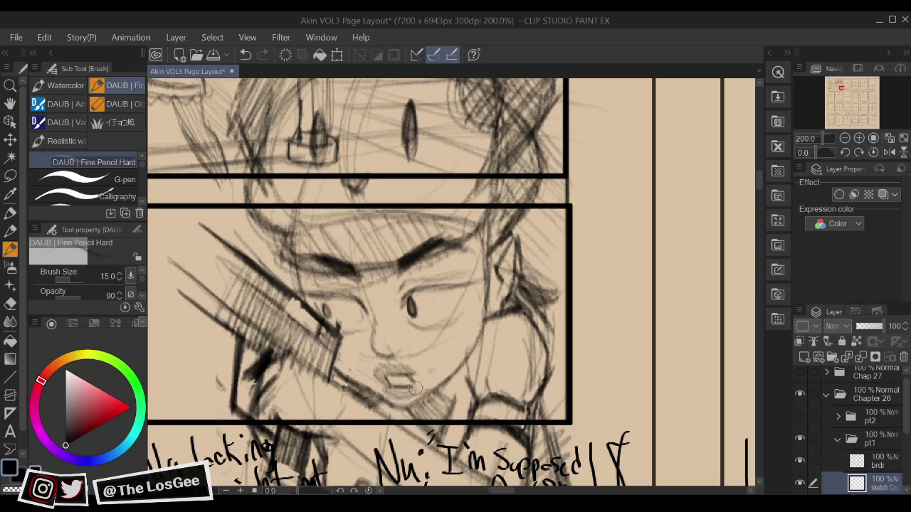
key(e)
key(b)
drag(414, 375, 413, 377)
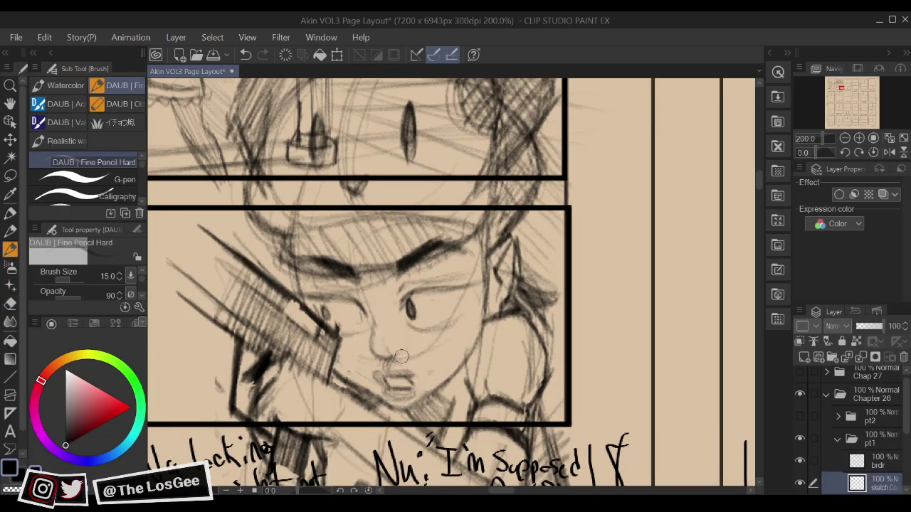
Lengthen the girl's raised weapon in the narrow panel and close off its far end with short angled pencil strokes
drag(384, 381, 386, 387)
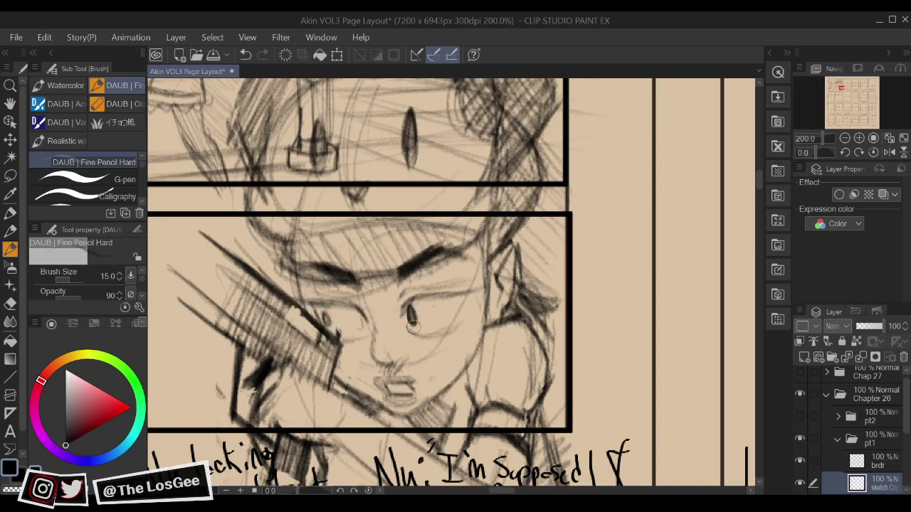
mouse_move(442, 285)
mouse_down()
mouse_move(418, 250)
mouse_move(401, 244)
mouse_move(594, 209)
mouse_up()
mouse_move(468, 241)
mouse_down()
mouse_move(480, 280)
mouse_move(498, 292)
mouse_move(515, 257)
mouse_move(502, 265)
mouse_move(521, 253)
mouse_up()
key(h)
key(e)
key(b)
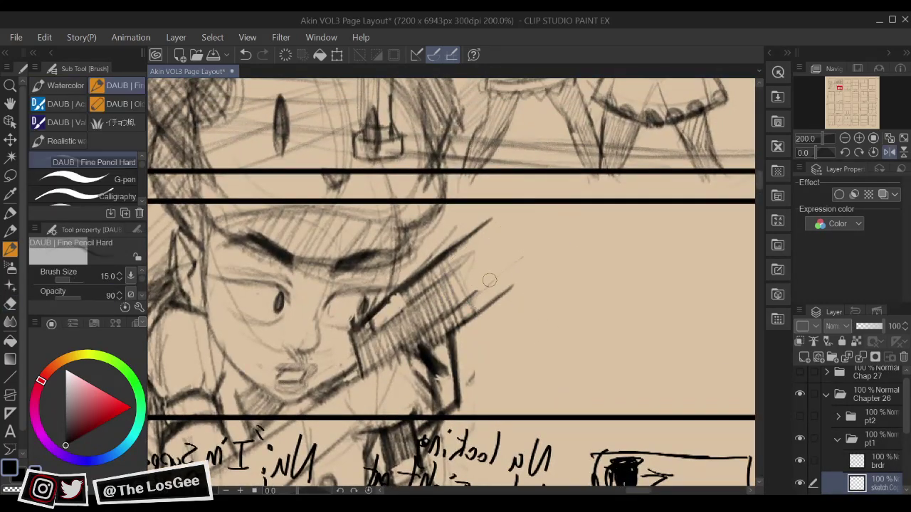
mouse_move(472, 295)
mouse_down()
mouse_move(525, 265)
mouse_move(462, 293)
mouse_up()
drag(533, 259, 455, 290)
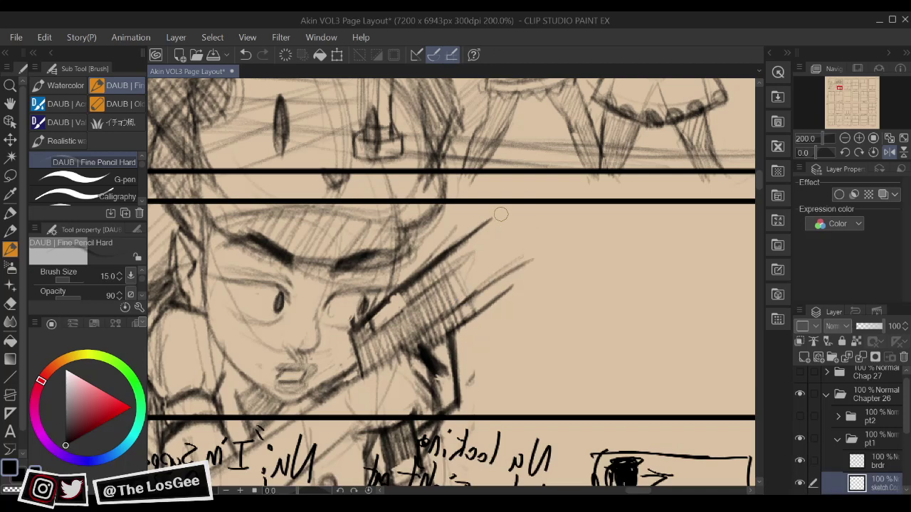
drag(498, 214, 520, 270)
drag(496, 212, 530, 265)
key(h)
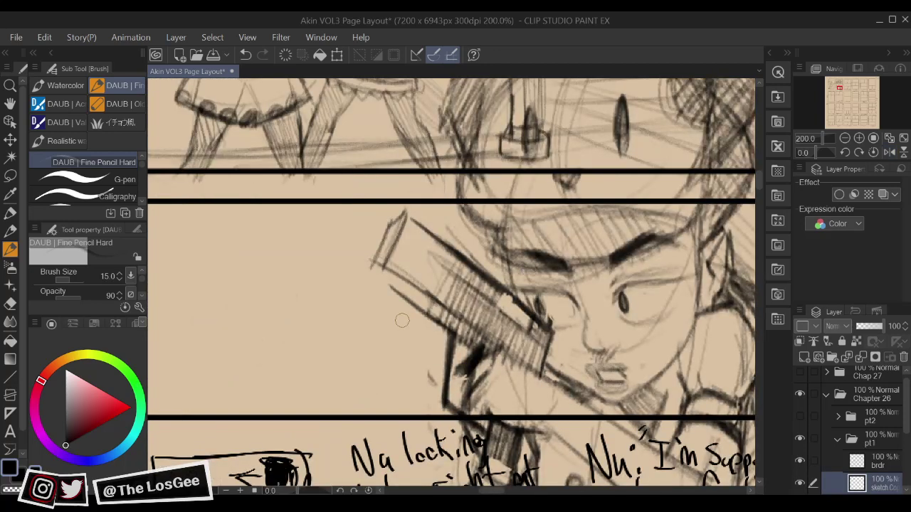
Join the weapon's lower and upper edges to its end face with firmer pencil lines
drag(409, 305, 371, 276)
mouse_move(425, 318)
mouse_down()
mouse_move(382, 283)
mouse_move(380, 262)
mouse_move(370, 277)
mouse_move(411, 219)
mouse_up()
mouse_move(369, 282)
mouse_down()
mouse_move(397, 218)
mouse_move(385, 226)
mouse_move(419, 196)
mouse_move(412, 219)
mouse_move(414, 202)
mouse_move(430, 233)
mouse_up()
drag(425, 300, 385, 272)
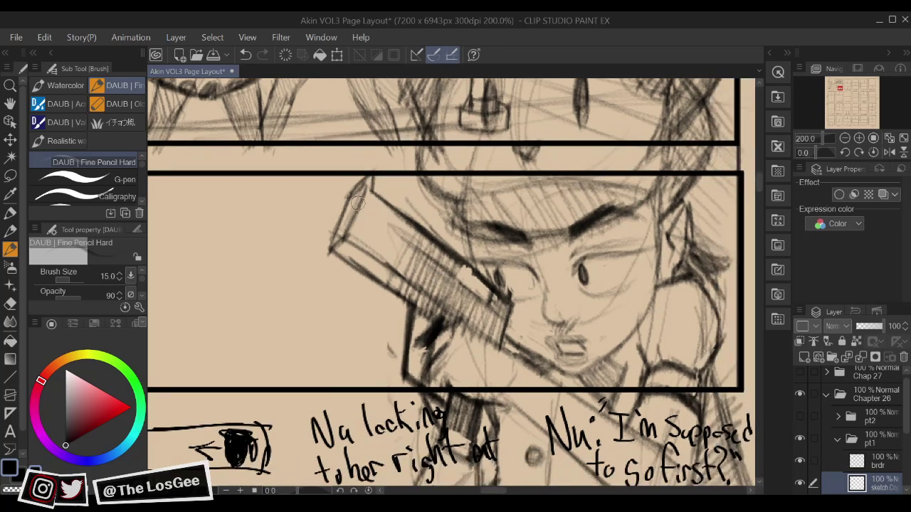
Shade the extended part of the weapon with parallel hatching up to its end
mouse_move(359, 204)
mouse_down()
mouse_move(416, 252)
mouse_move(401, 241)
mouse_up()
drag(396, 287, 418, 234)
mouse_move(390, 277)
mouse_down()
mouse_move(405, 242)
mouse_move(385, 277)
mouse_up()
drag(402, 222, 370, 273)
mouse_move(387, 207)
mouse_down()
mouse_move(361, 271)
mouse_move(350, 268)
mouse_up()
mouse_move(366, 200)
mouse_down()
mouse_move(339, 262)
mouse_move(336, 249)
mouse_up()
mouse_move(369, 181)
mouse_down()
mouse_move(344, 229)
mouse_move(369, 179)
mouse_up()
Draw small notches along the upper edge of the girl's weapon
scroll(372, 170, down, 3)
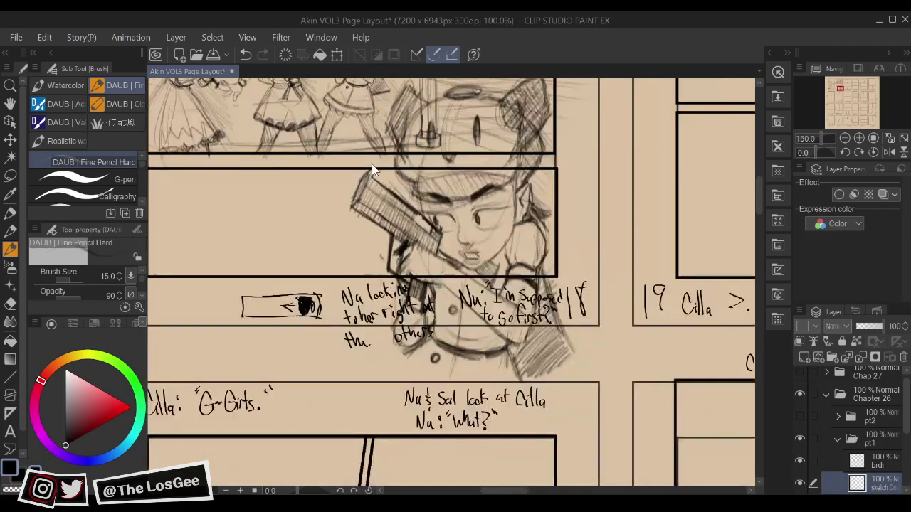
drag(372, 165, 354, 169)
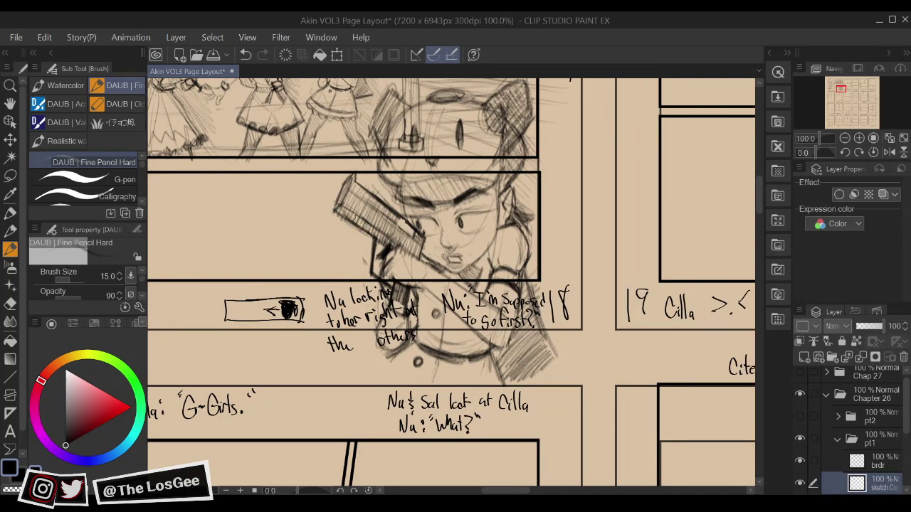
drag(385, 195, 409, 215)
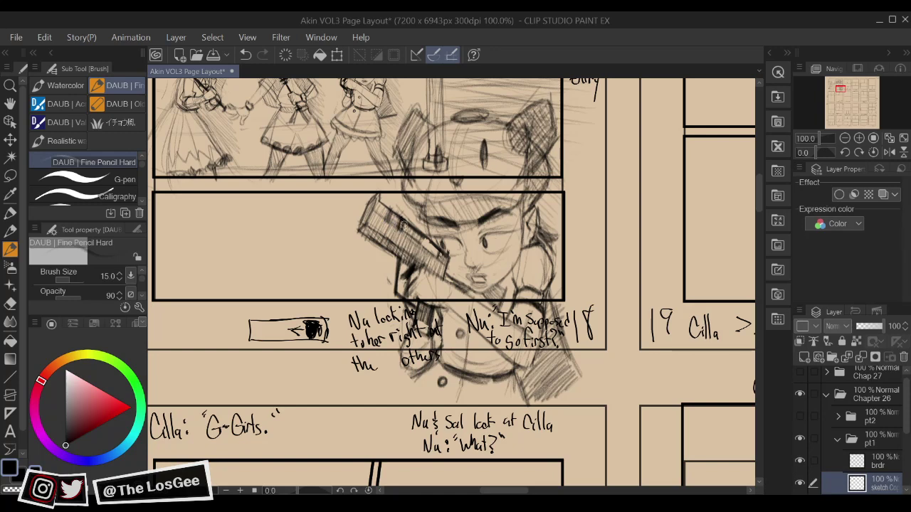
key(e)
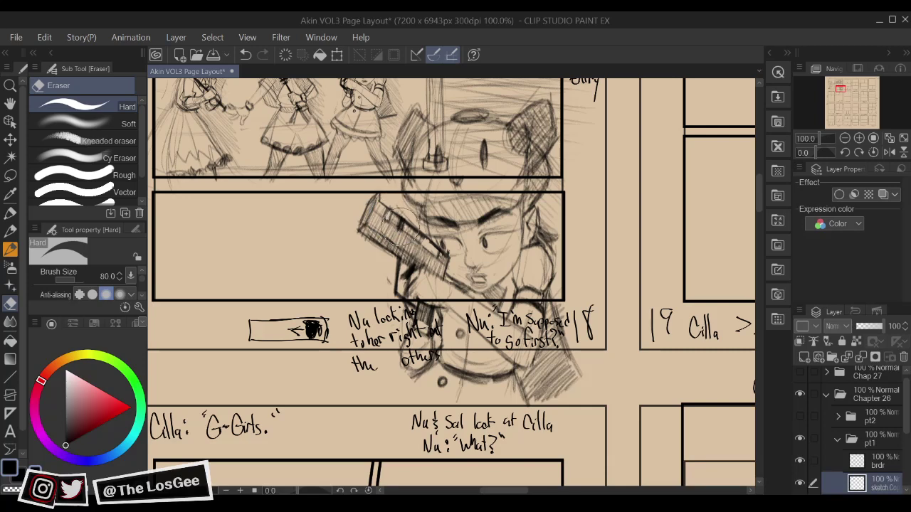
key(b)
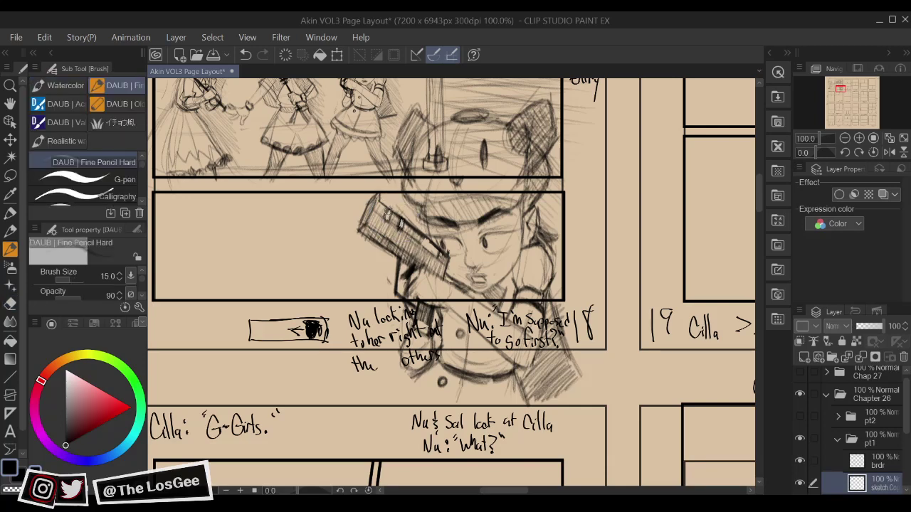
Sketch a wide oval speech balloon in the empty part of the narrow panel, with a tail toward the girl
mouse_move(413, 239)
mouse_down()
mouse_move(394, 234)
mouse_move(563, 264)
mouse_up()
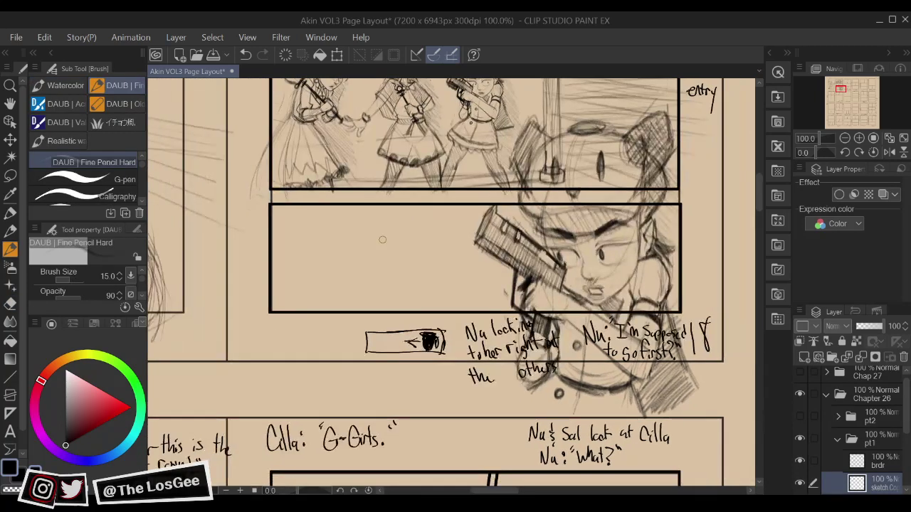
mouse_move(460, 214)
mouse_down()
mouse_move(317, 229)
mouse_move(361, 216)
mouse_up()
mouse_move(431, 283)
mouse_down()
mouse_move(476, 267)
mouse_move(373, 306)
mouse_move(309, 316)
mouse_move(356, 311)
mouse_up()
key(ctrl+z)
drag(330, 282, 360, 311)
Erase the parts of the enlarged girl's cat cap that spill over the wide shot above the narrow panel
drag(502, 212, 504, 205)
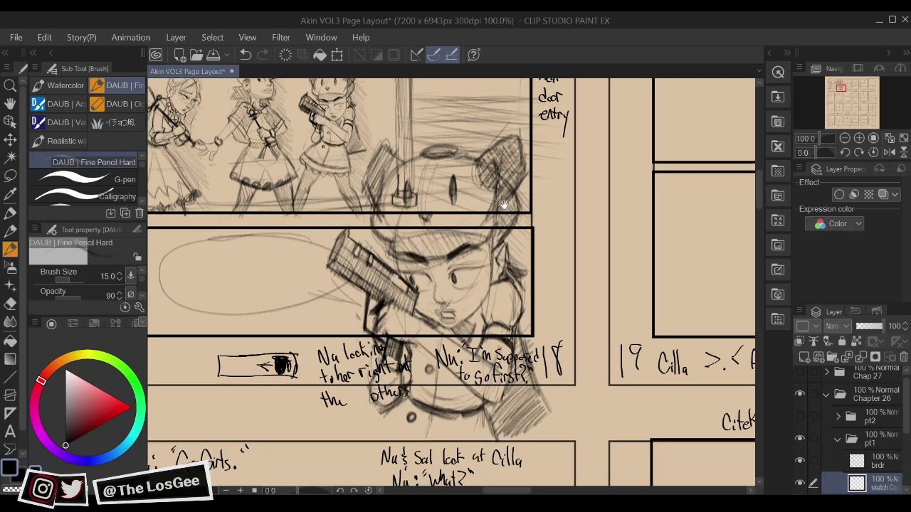
mouse_move(532, 176)
mouse_down()
mouse_move(546, 244)
mouse_move(484, 212)
mouse_up()
key(e)
mouse_move(339, 174)
mouse_down()
mouse_move(321, 202)
mouse_move(332, 233)
mouse_move(388, 181)
mouse_up()
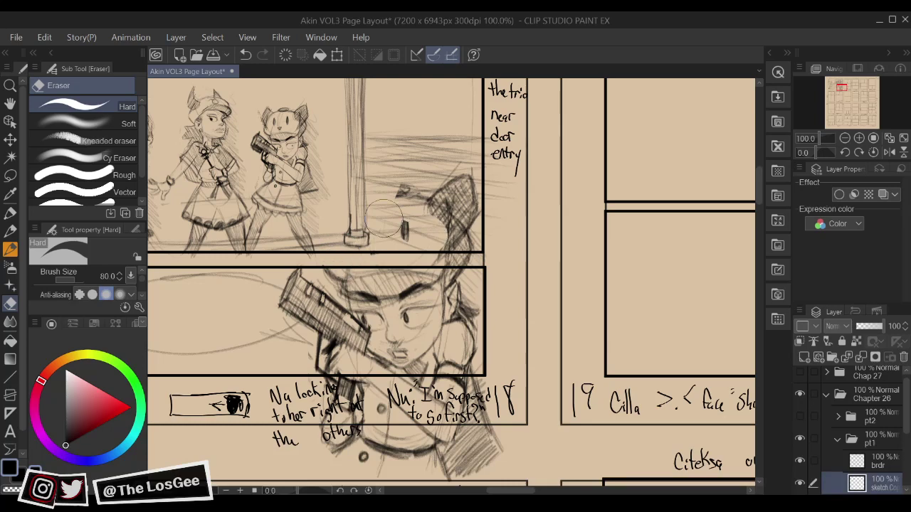
mouse_move(431, 228)
mouse_down()
mouse_move(467, 229)
mouse_move(450, 163)
mouse_move(393, 198)
mouse_move(455, 239)
mouse_move(463, 256)
mouse_move(448, 267)
mouse_move(501, 252)
mouse_move(434, 236)
mouse_move(352, 257)
mouse_up()
drag(455, 282, 470, 184)
Erase the rest of the enlarged girl's body and weapon outside the narrow panel's border, below and beside it
drag(501, 313, 516, 328)
mouse_move(516, 377)
mouse_down()
mouse_move(359, 363)
mouse_move(397, 372)
mouse_move(348, 324)
mouse_move(384, 299)
mouse_move(501, 380)
mouse_move(521, 377)
mouse_up()
mouse_move(536, 306)
mouse_down()
mouse_move(535, 326)
mouse_move(477, 335)
mouse_move(439, 322)
mouse_up()
drag(499, 374, 525, 392)
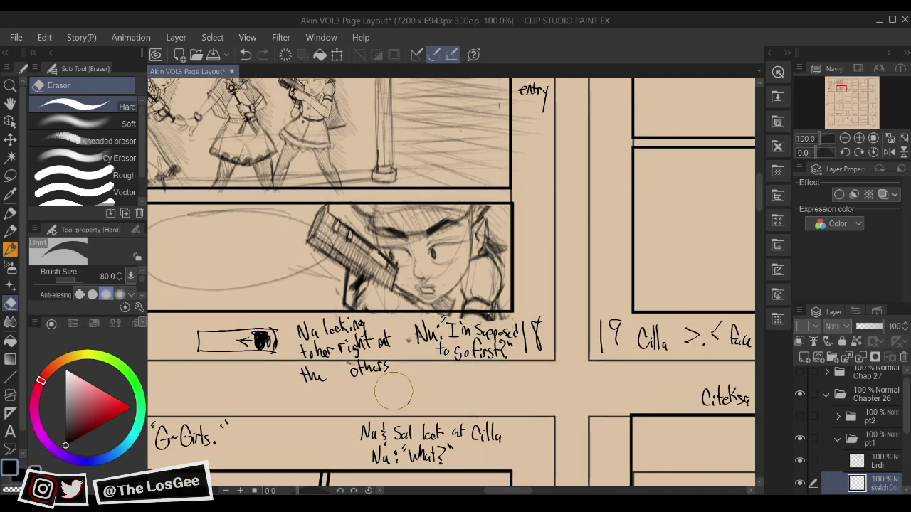
drag(394, 391, 420, 381)
drag(469, 326, 435, 358)
drag(381, 378, 345, 361)
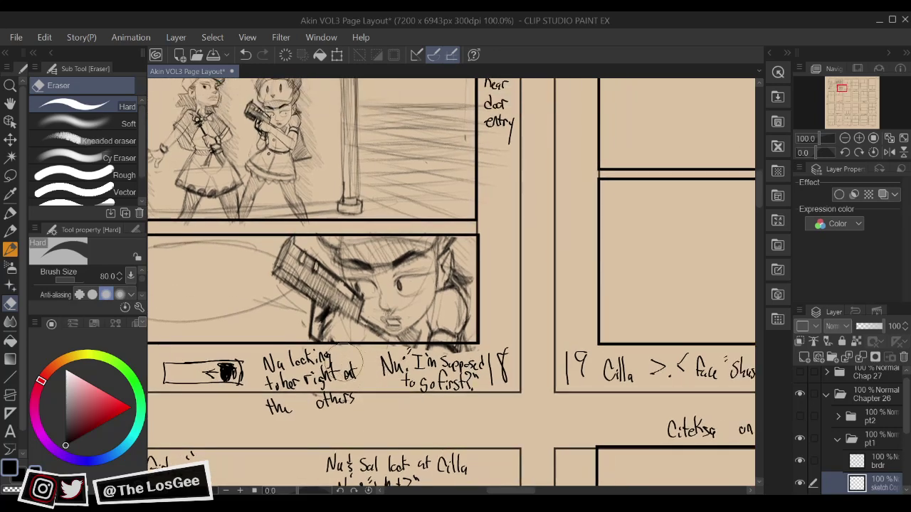
drag(343, 405, 280, 382)
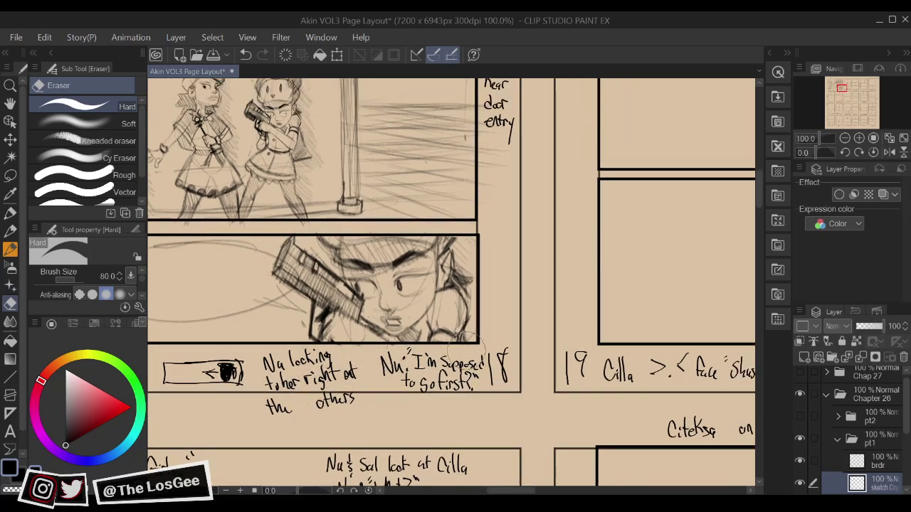
Touch up the girl's eyelid and cheek lines in the narrow panel with light pencil strokes
key(b)
drag(467, 292, 491, 334)
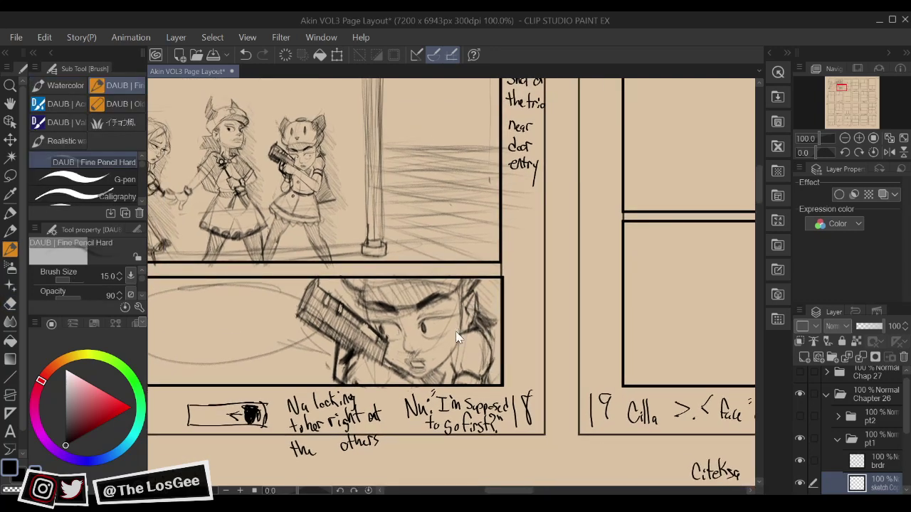
scroll(455, 332, up, 3)
key(e)
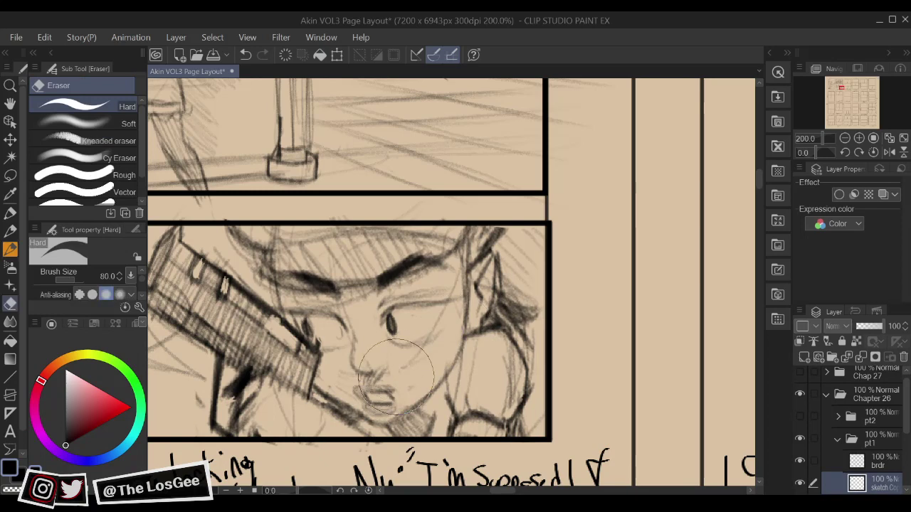
key(b)
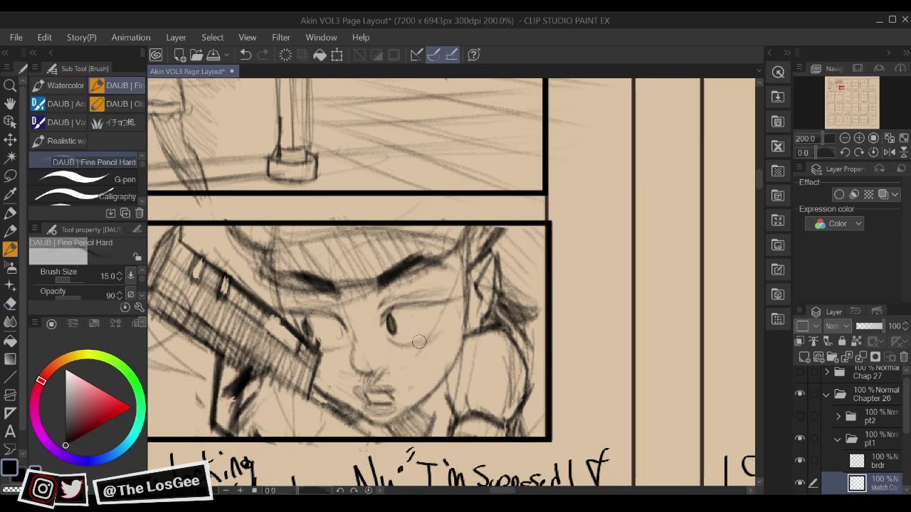
key(e)
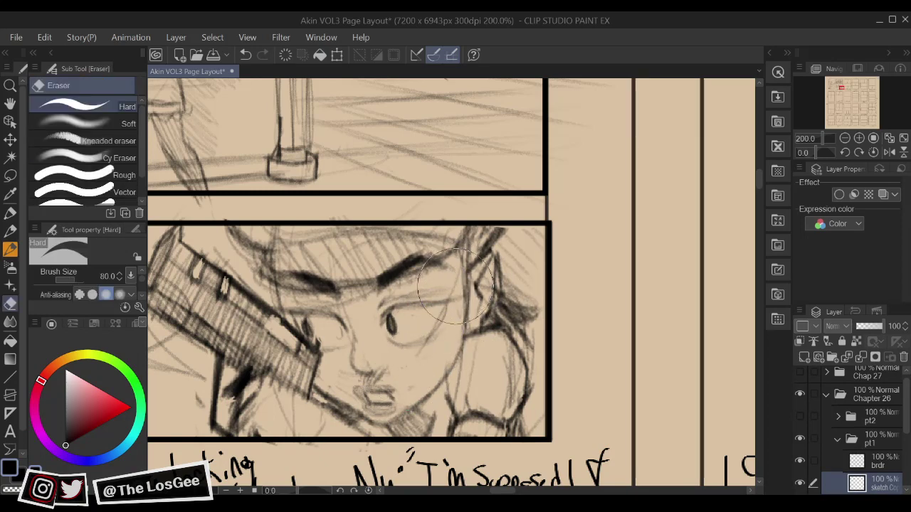
key(b)
drag(424, 305, 449, 302)
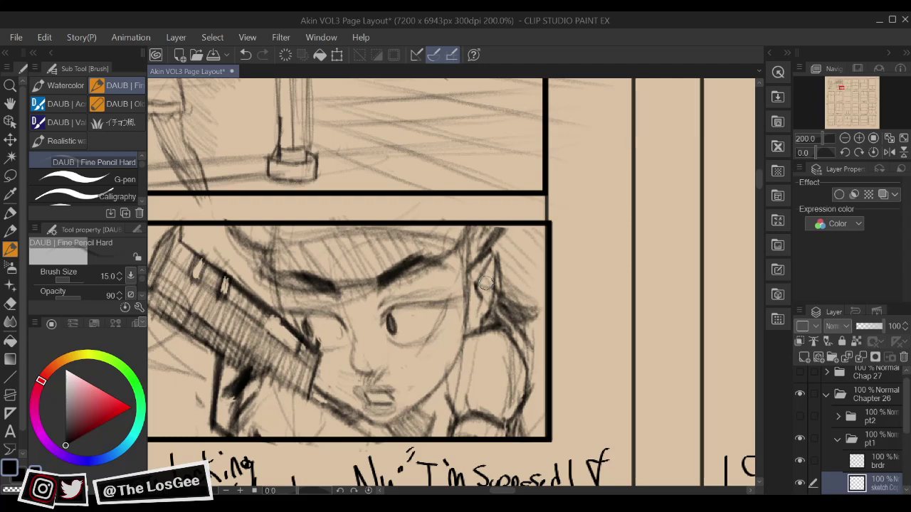
Rough in a character's head and a curved shoulder line in the first panel of page 19
key(ctrl+minus)
scroll(487, 289, down, 4)
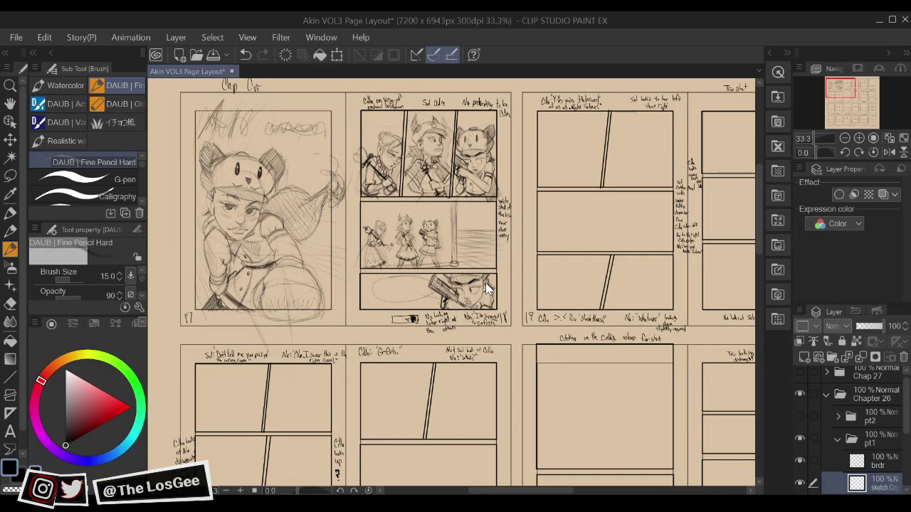
scroll(485, 282, up, 2)
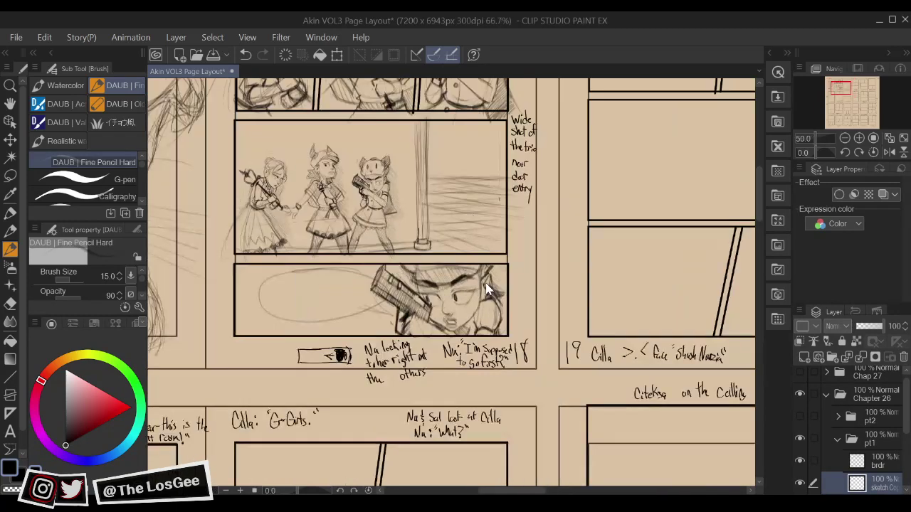
drag(486, 282, 265, 493)
drag(553, 293, 525, 391)
mouse_move(455, 370)
mouse_down()
mouse_move(486, 297)
mouse_move(521, 303)
mouse_up()
mouse_move(439, 305)
mouse_down()
mouse_move(455, 301)
mouse_move(474, 270)
mouse_move(515, 300)
mouse_up()
drag(474, 268, 470, 278)
mouse_move(482, 236)
mouse_down()
mouse_move(478, 289)
mouse_move(482, 256)
mouse_move(465, 270)
mouse_move(481, 238)
mouse_move(476, 281)
mouse_move(489, 306)
mouse_up()
drag(526, 232, 522, 304)
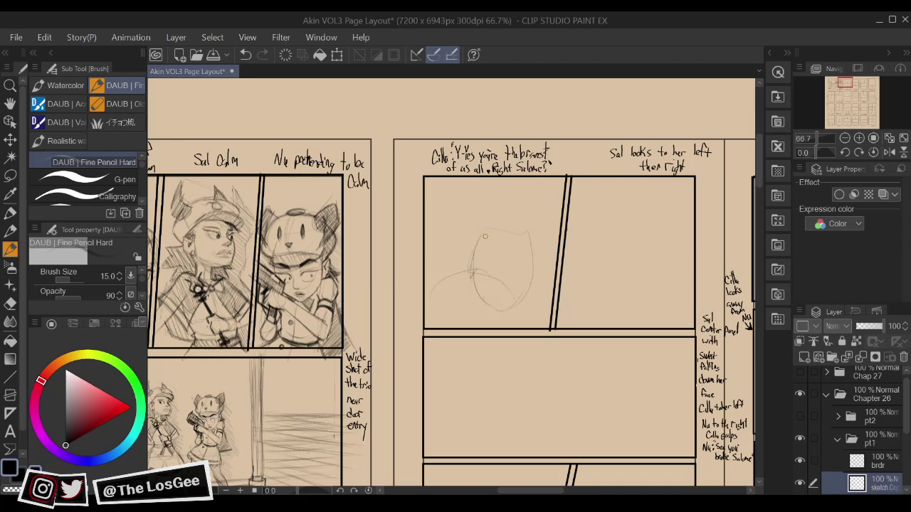
Sketch the shoulders and arms below the rough head in page 19's first panel
mouse_move(470, 287)
mouse_down()
mouse_move(493, 248)
mouse_move(619, 224)
mouse_move(591, 237)
mouse_move(559, 232)
mouse_up()
mouse_move(461, 257)
mouse_down()
mouse_move(525, 257)
mouse_move(521, 241)
mouse_move(523, 252)
mouse_move(567, 249)
mouse_move(551, 248)
mouse_move(570, 252)
mouse_move(568, 275)
mouse_up()
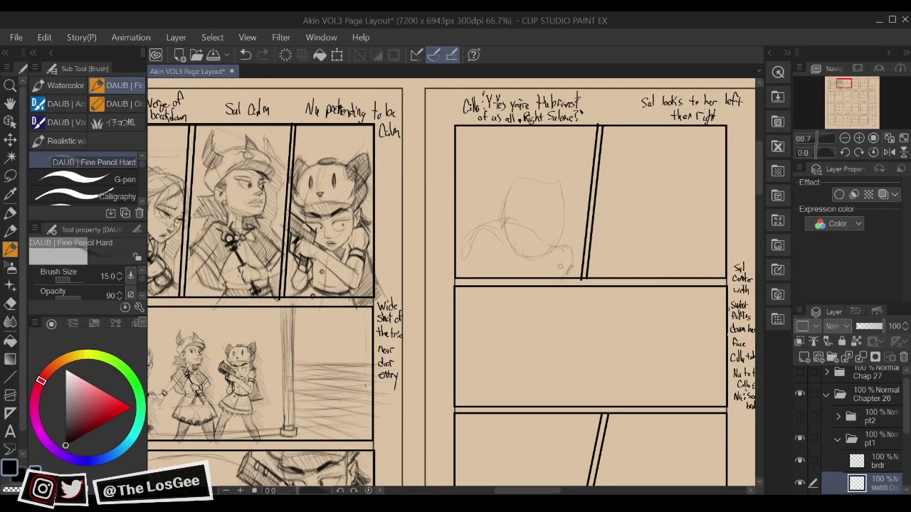
mouse_move(477, 245)
mouse_down()
mouse_move(480, 289)
mouse_move(473, 239)
mouse_move(559, 249)
mouse_move(495, 228)
mouse_move(514, 240)
mouse_up()
drag(487, 285, 505, 241)
mouse_move(557, 276)
mouse_down()
mouse_move(548, 246)
mouse_move(570, 253)
mouse_move(570, 284)
mouse_up()
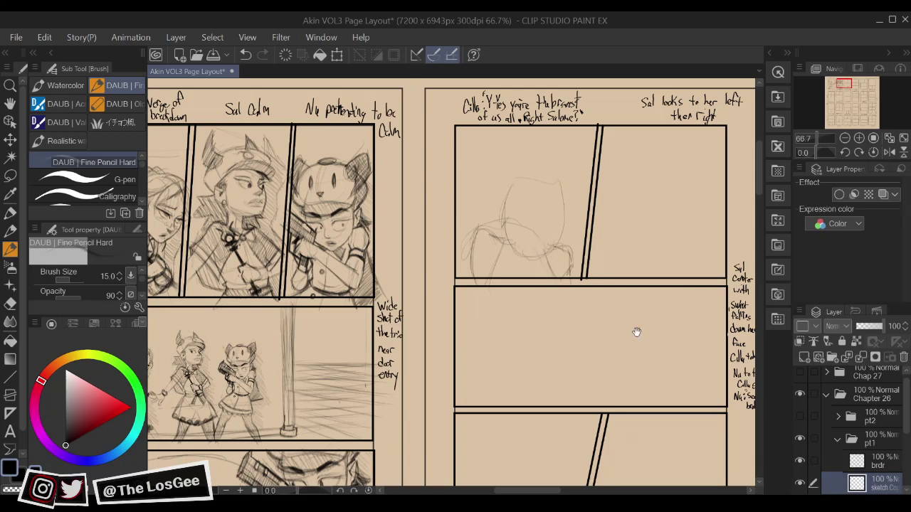
Rough in two side-by-side head ovals above a sloping shoulder line in page 19's second panel
drag(636, 331, 562, 328)
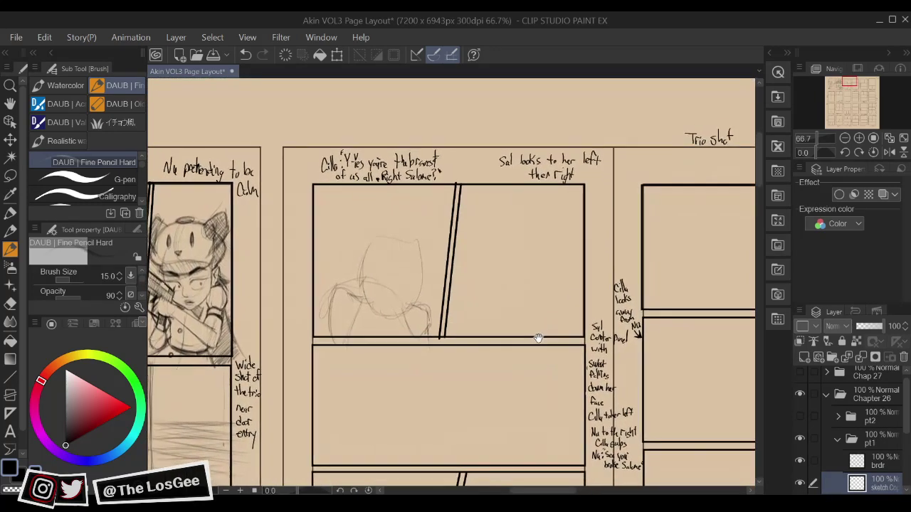
scroll(520, 348, up, 1)
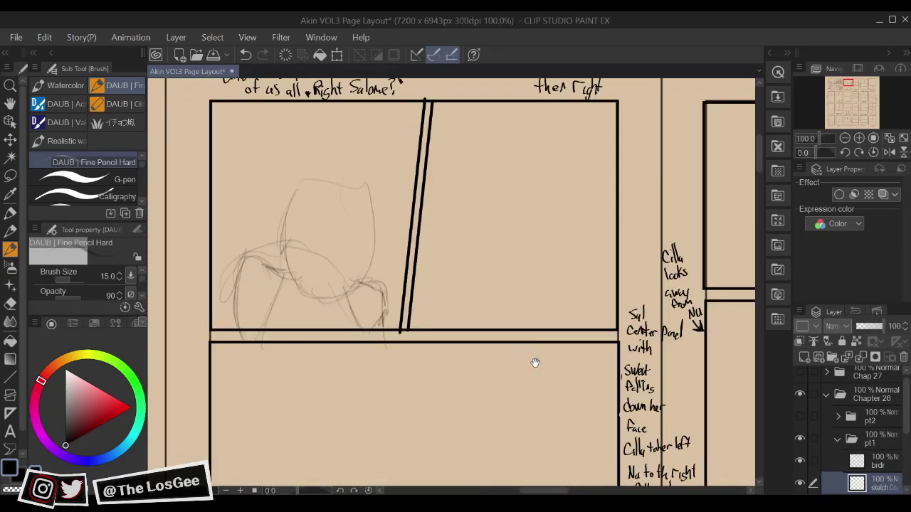
mouse_move(482, 361)
mouse_down()
mouse_move(526, 313)
mouse_move(576, 338)
mouse_up()
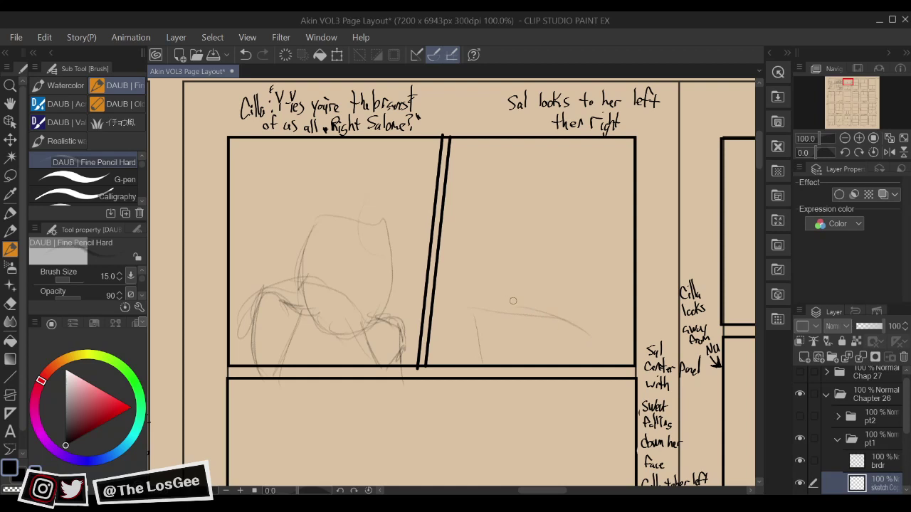
drag(518, 306, 518, 276)
drag(443, 240, 462, 283)
mouse_move(447, 262)
mouse_down()
mouse_move(449, 237)
mouse_move(520, 234)
mouse_move(479, 286)
mouse_up()
drag(470, 216, 473, 262)
mouse_move(557, 207)
mouse_down()
mouse_move(589, 246)
mouse_move(589, 272)
mouse_move(528, 250)
mouse_up()
drag(544, 293, 583, 303)
mouse_move(592, 261)
mouse_down()
mouse_move(582, 226)
mouse_move(545, 205)
mouse_up()
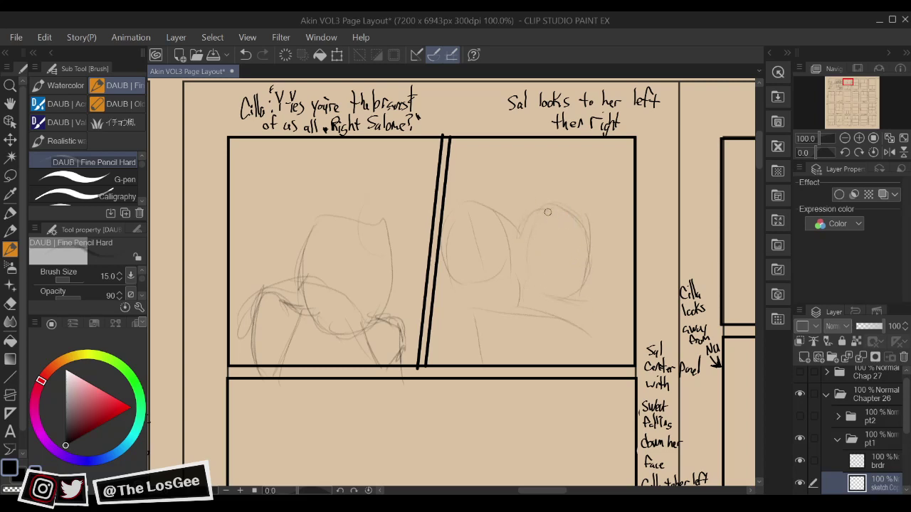
Add tilted face guidelines across the first head oval in page 19's second panel
scroll(562, 228, down, 3)
scroll(554, 290, up, 1)
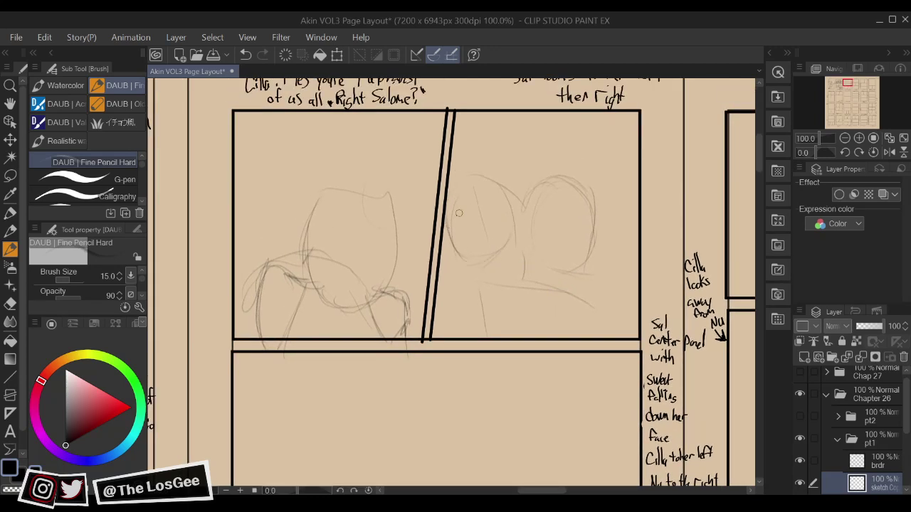
drag(456, 217, 498, 209)
Sketch the arm and torso lines beneath the two heads in page 19's second panel, down to the panel border
mouse_move(550, 324)
mouse_down()
mouse_move(570, 376)
mouse_move(602, 370)
mouse_move(597, 382)
mouse_move(534, 367)
mouse_up()
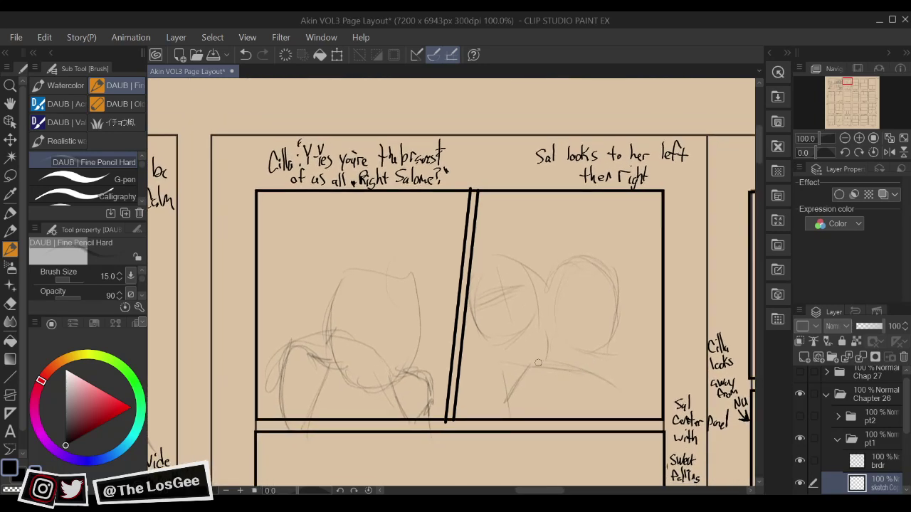
drag(595, 377, 616, 421)
drag(527, 371, 558, 356)
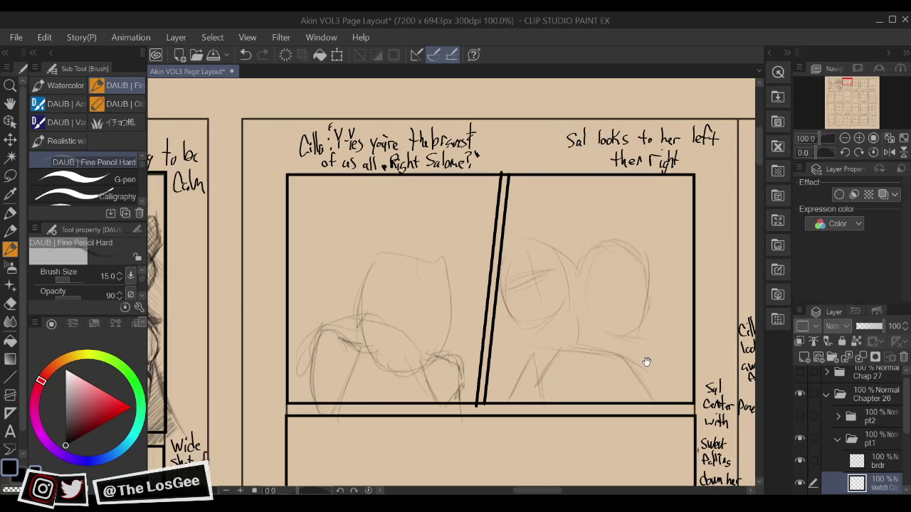
mouse_move(645, 362)
mouse_down()
mouse_move(632, 370)
mouse_move(652, 415)
mouse_up()
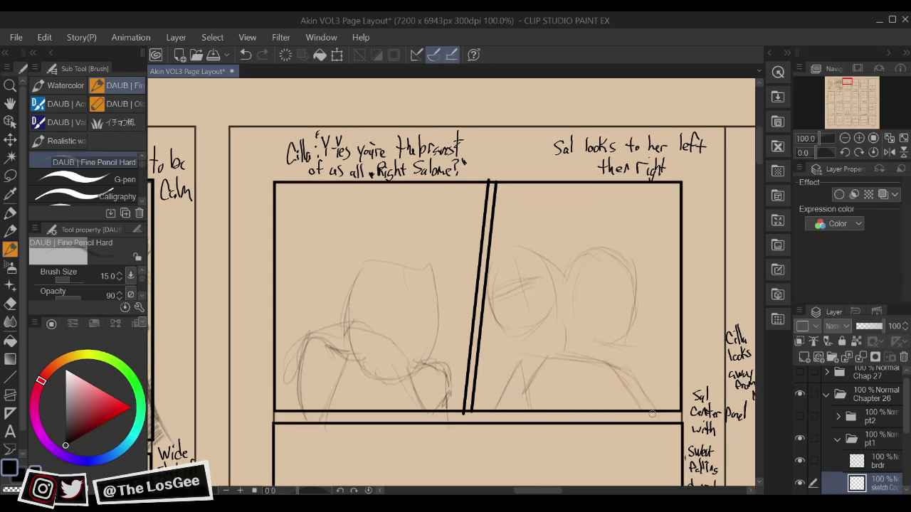
mouse_move(632, 379)
mouse_down()
mouse_move(647, 396)
mouse_move(642, 412)
mouse_up()
mouse_move(485, 397)
mouse_down()
mouse_move(524, 329)
mouse_move(512, 372)
mouse_move(533, 386)
mouse_up()
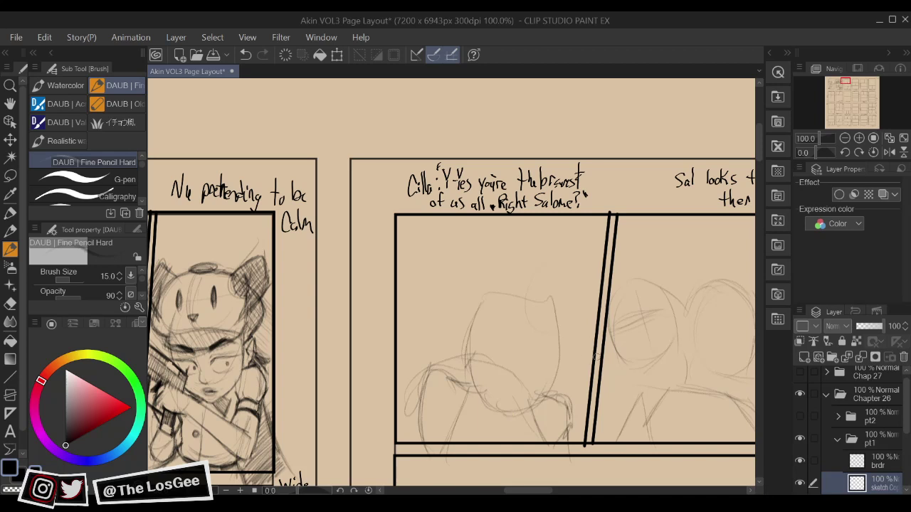
Erase the near side of the rough head in page 19's first panel and sketch a pointed chin over the shoulders
drag(593, 374, 481, 381)
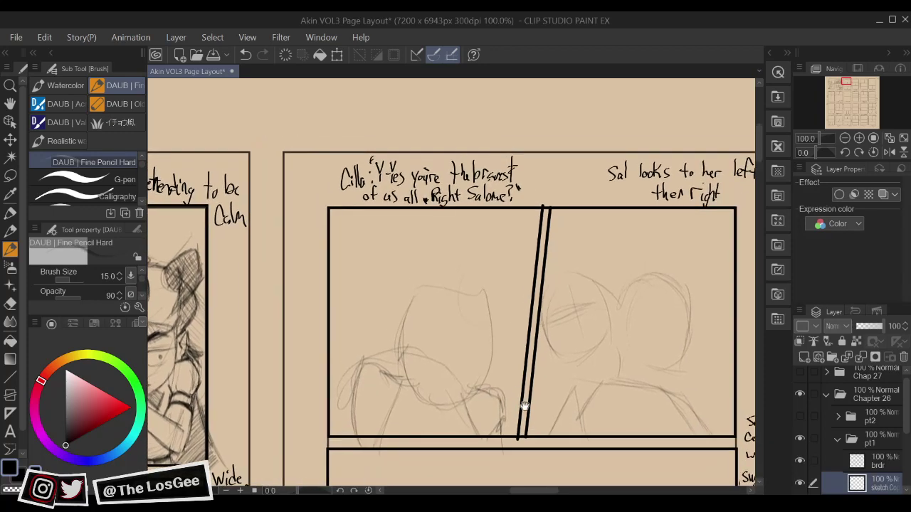
drag(479, 347, 496, 338)
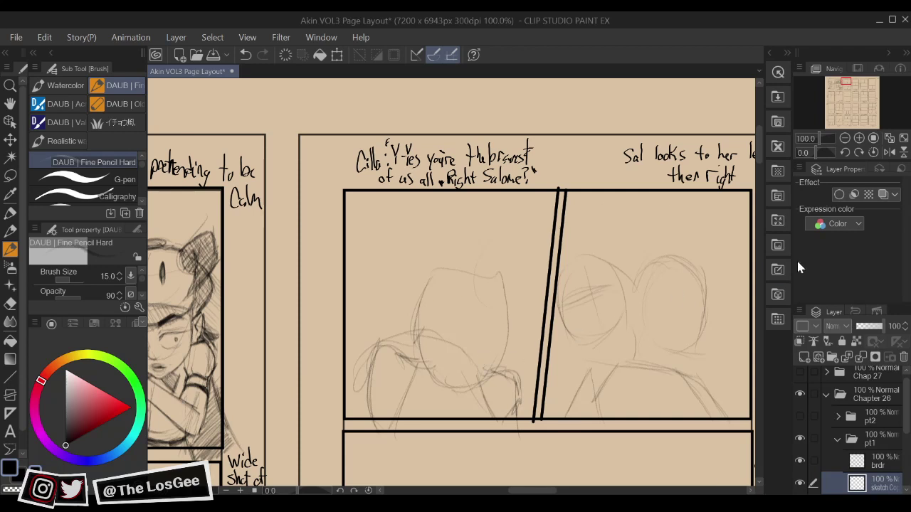
drag(482, 337, 480, 315)
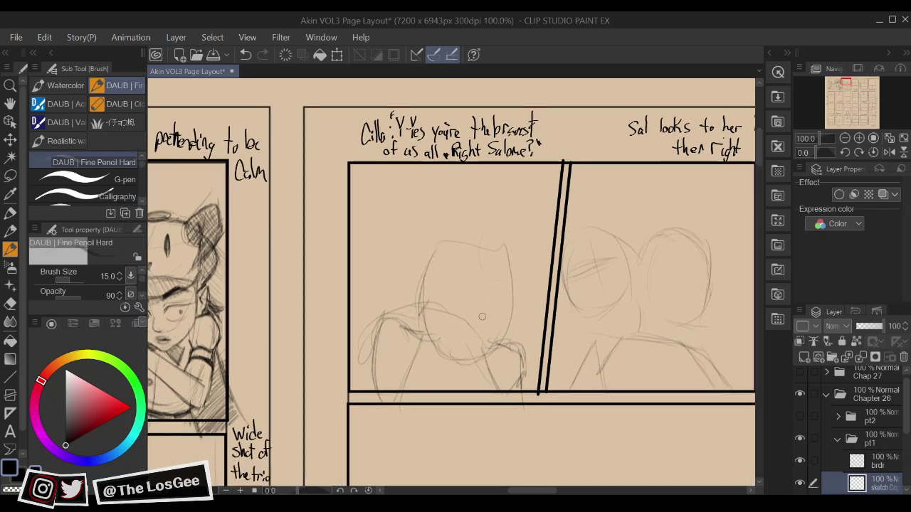
drag(491, 333, 509, 335)
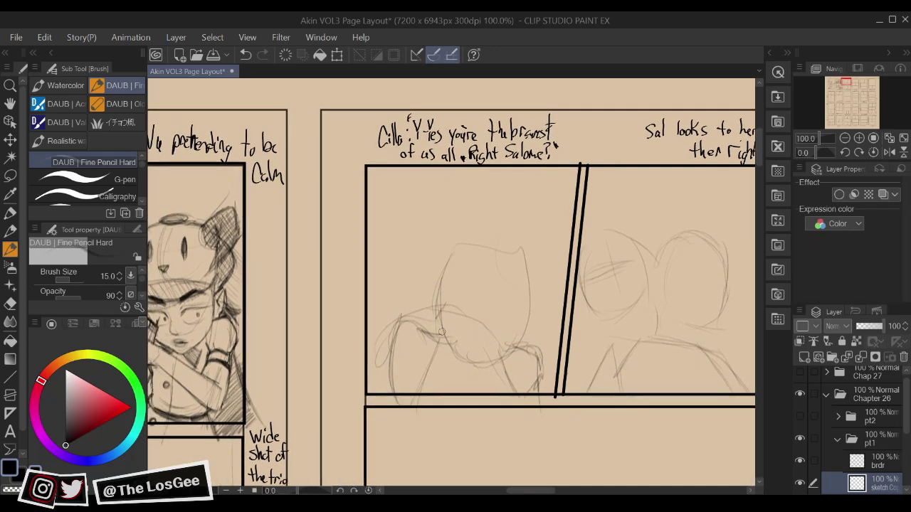
key(e)
key(b)
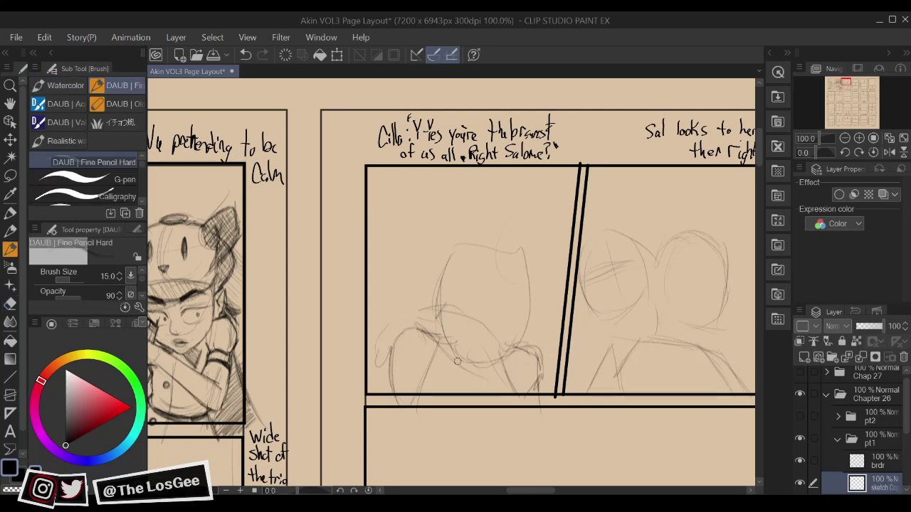
key(e)
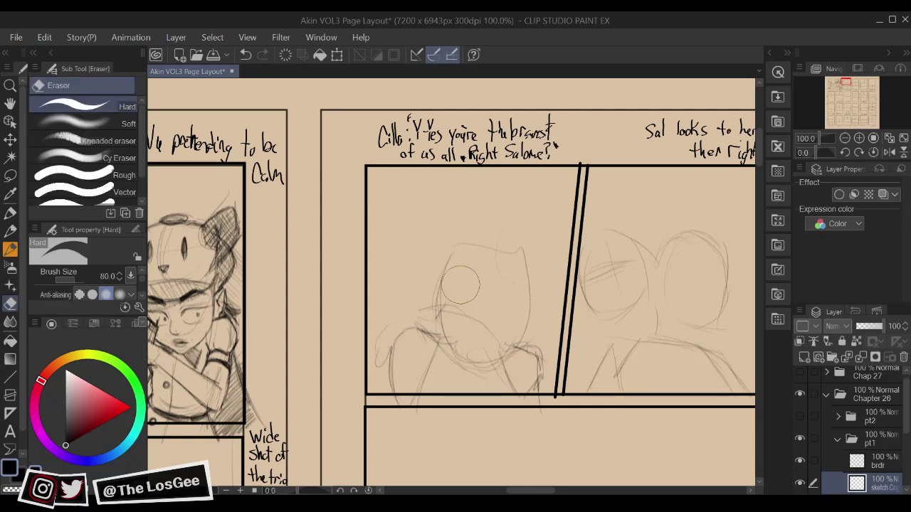
mouse_move(446, 274)
mouse_down()
mouse_move(442, 314)
mouse_move(465, 365)
mouse_up()
key(b)
mouse_move(458, 326)
mouse_down()
mouse_move(481, 367)
mouse_move(486, 360)
mouse_move(482, 371)
mouse_move(496, 339)
mouse_up()
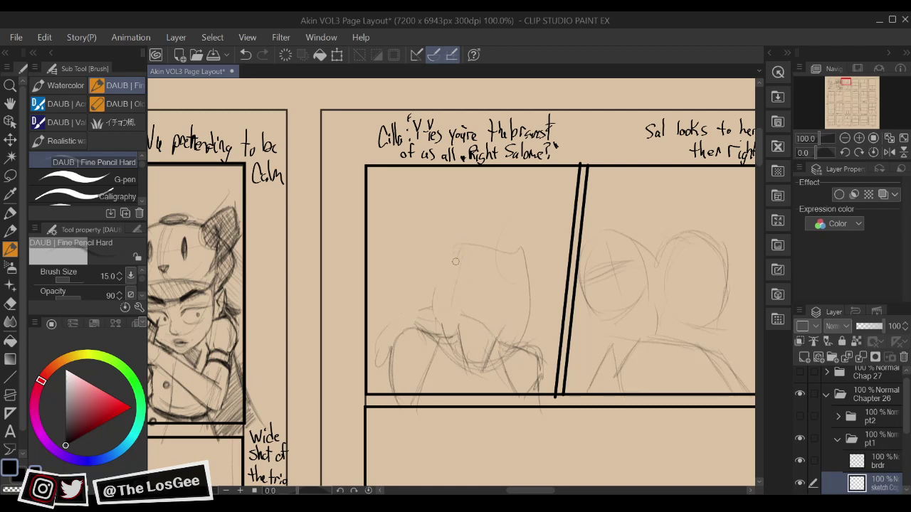
Redraw the head in the first panel as a full oval, from the sides of the face up over the crown
mouse_move(458, 252)
mouse_down()
mouse_move(448, 319)
mouse_move(454, 263)
mouse_move(469, 354)
mouse_up()
drag(448, 279, 468, 346)
mouse_move(450, 299)
mouse_down()
mouse_move(485, 363)
mouse_move(470, 348)
mouse_move(476, 357)
mouse_move(504, 368)
mouse_move(527, 347)
mouse_move(547, 272)
mouse_up()
drag(544, 307, 532, 243)
drag(536, 248, 500, 237)
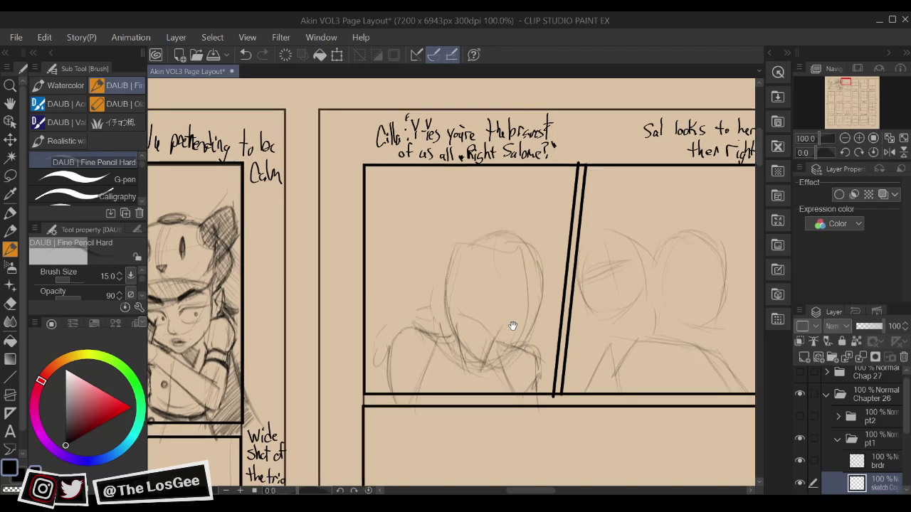
Erase the leftover lines of the earlier head shape along the near side of the new oval
key(e)
key(b)
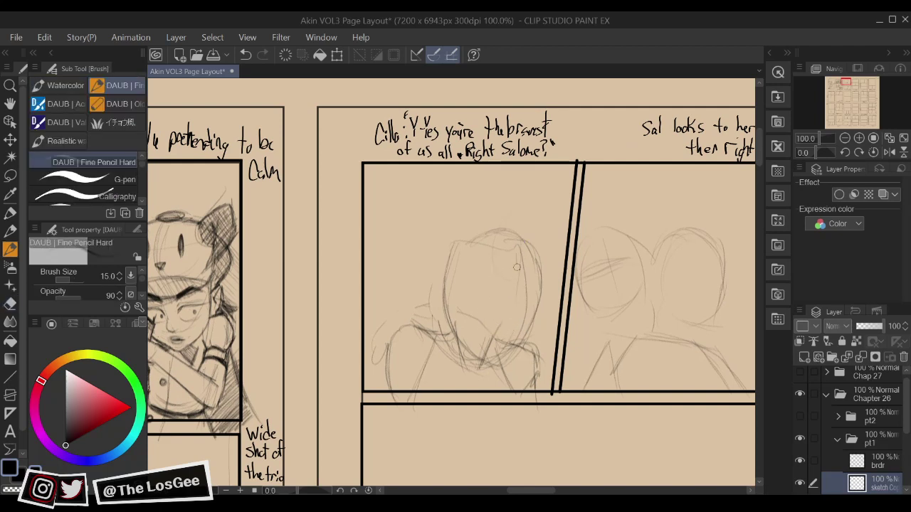
key(e)
drag(452, 243, 448, 325)
key(b)
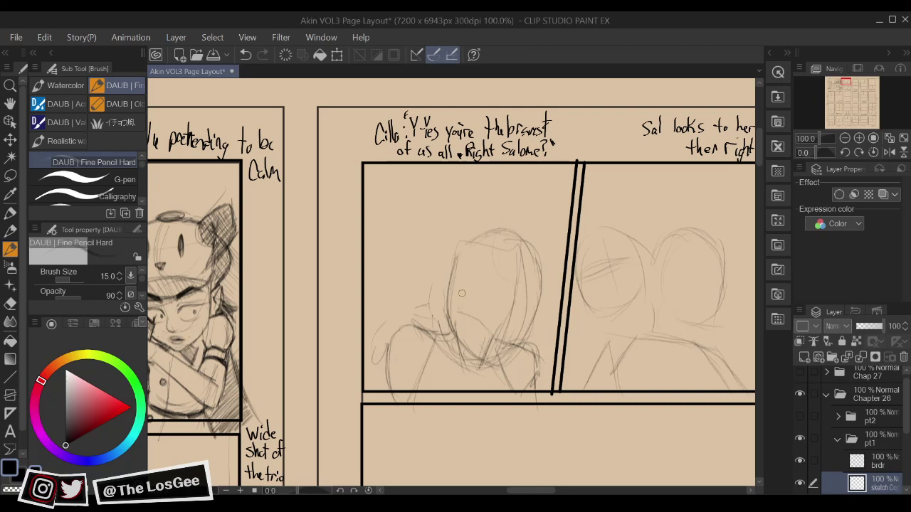
Add a curved face centre line, an eye line and a temple circle inside the head oval, and reinforce its outer contour
drag(460, 270, 484, 352)
drag(491, 260, 474, 353)
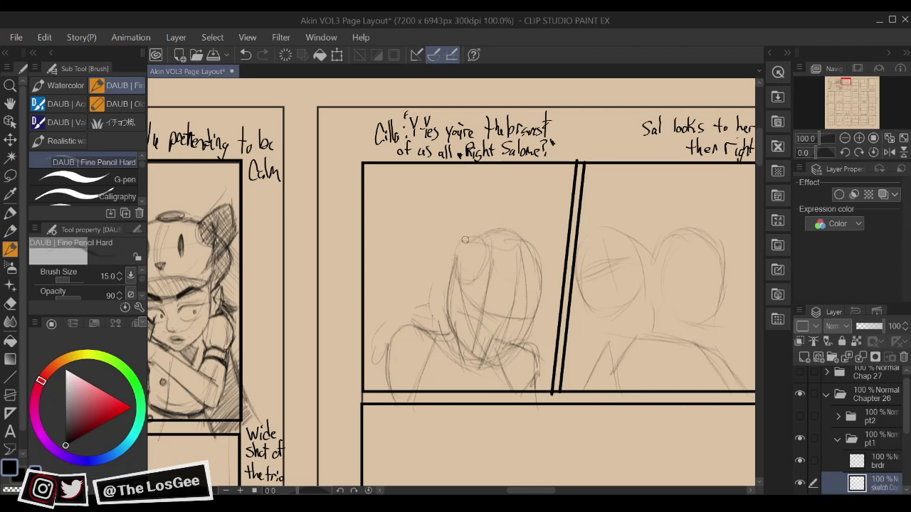
mouse_move(474, 232)
mouse_down()
mouse_move(497, 225)
mouse_move(540, 255)
mouse_move(523, 232)
mouse_move(537, 310)
mouse_up()
drag(518, 268, 501, 284)
click(759, 138)
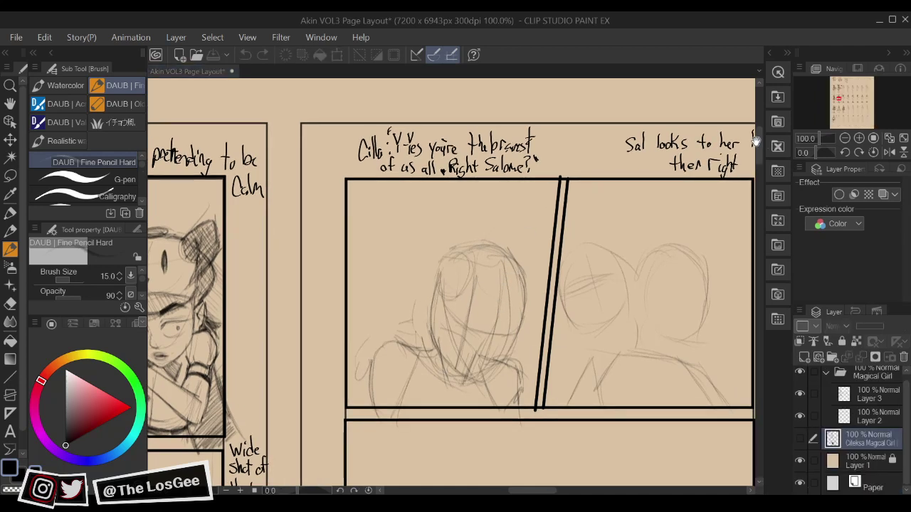
key(ctrl+minus)
key(ctrl+minus)
key(ctrl+minus)
key(ctrl+minus)
drag(796, 96, 779, 144)
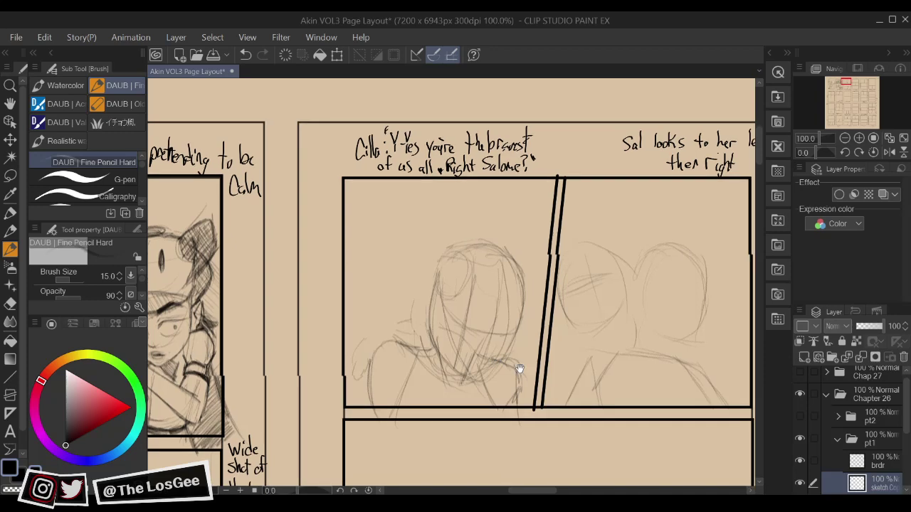
Sketch the inner brow crease and the nose on the first panel's face in a mirrored view, then restore the normal view
drag(520, 369, 537, 446)
scroll(496, 399, up, 1)
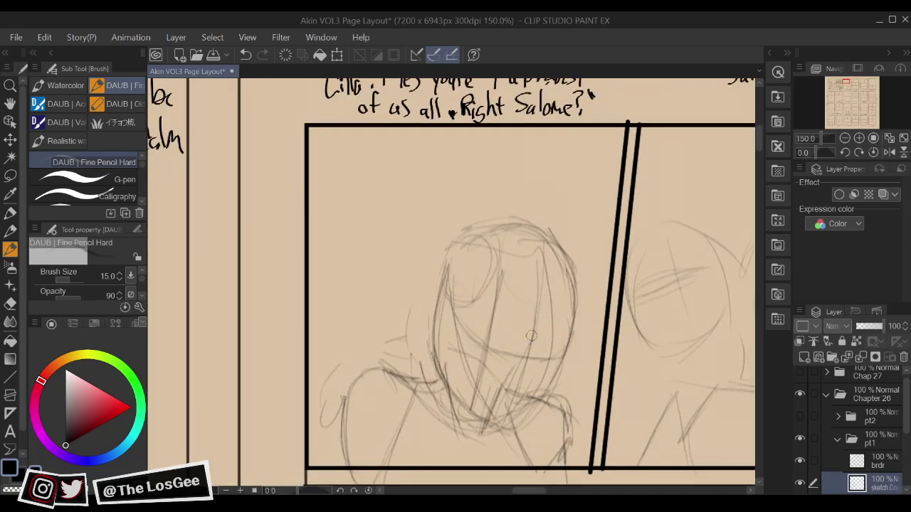
key(h)
drag(441, 353, 547, 342)
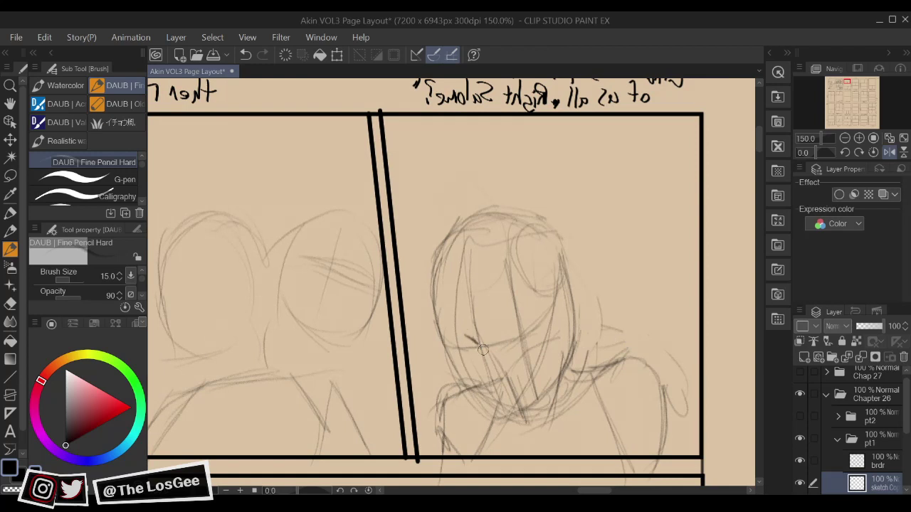
mouse_move(481, 366)
mouse_down()
mouse_move(461, 384)
mouse_move(477, 382)
mouse_move(453, 379)
mouse_move(442, 396)
mouse_move(459, 414)
mouse_move(469, 390)
mouse_up()
key(ctrl+h)
Erase the construction lines around the mouth area and redraw the lower jaw, comparing the face in normal and mirrored views
key(e)
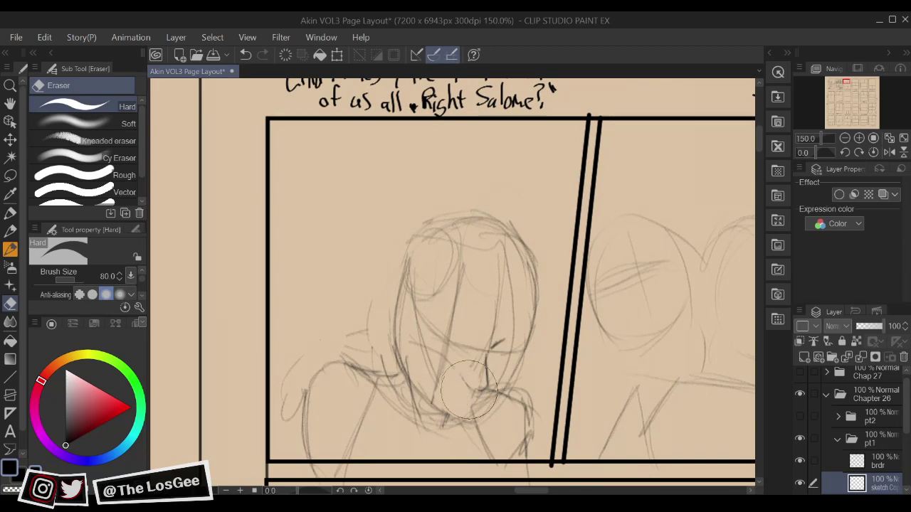
key(ctrl+h)
key(space)
mouse_move(399, 381)
mouse_down()
mouse_move(404, 376)
mouse_move(431, 416)
mouse_move(396, 376)
mouse_up()
key(e)
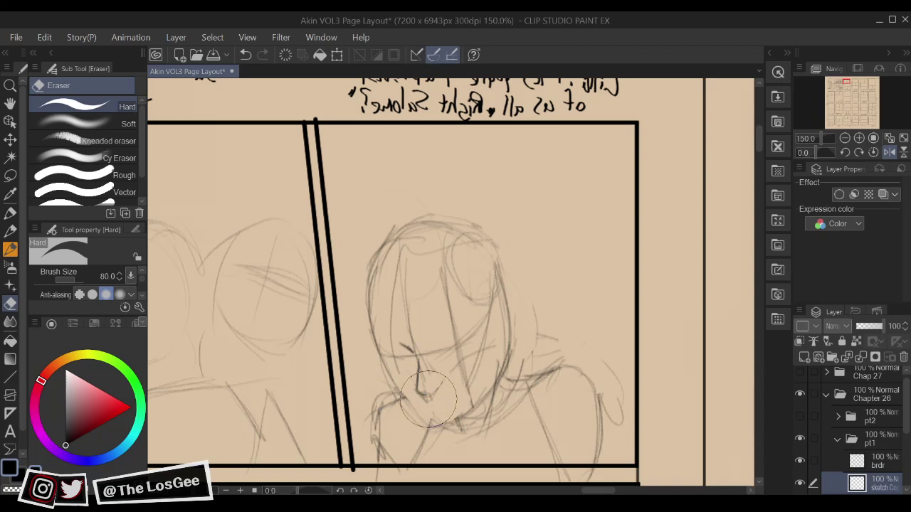
mouse_move(432, 398)
mouse_down()
mouse_move(394, 396)
mouse_move(409, 399)
mouse_move(395, 385)
mouse_move(433, 426)
mouse_move(427, 417)
mouse_move(439, 419)
mouse_up()
key(p)
key(h)
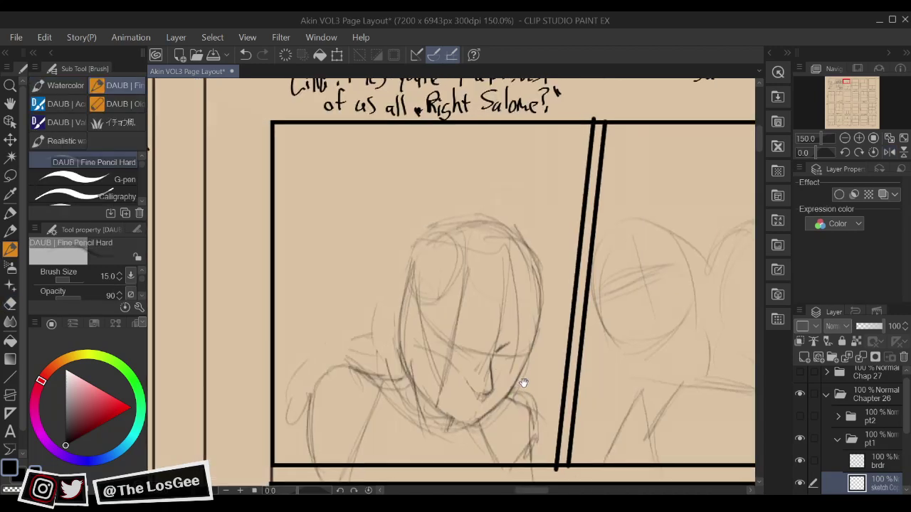
Erase the guideline over the near eye and sketch its upper lid and lower curve
key(e)
mouse_move(456, 359)
mouse_down()
mouse_move(471, 364)
mouse_move(456, 373)
mouse_move(463, 356)
mouse_move(448, 343)
mouse_move(464, 351)
mouse_up()
key(b)
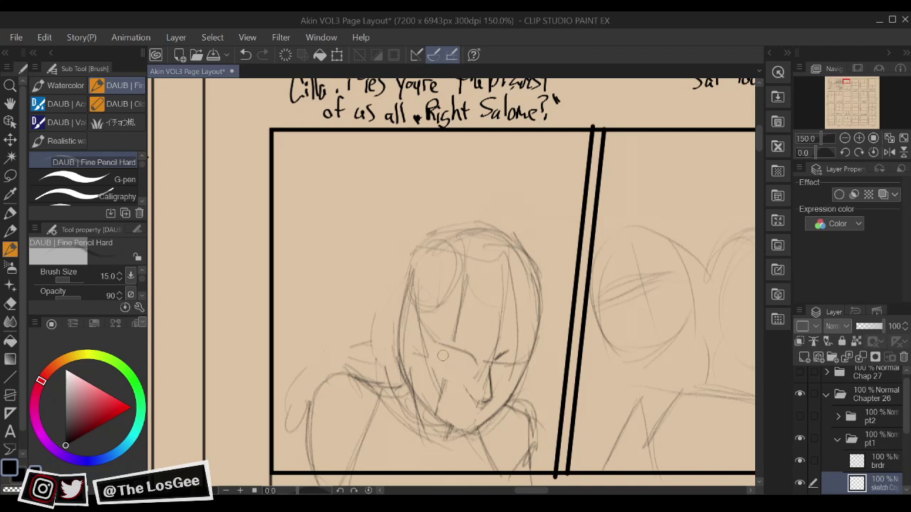
mouse_move(440, 357)
mouse_down()
mouse_move(465, 375)
mouse_move(464, 425)
mouse_move(442, 420)
mouse_up()
Erase the loose lines along the near jaw and redraw a clean jawline down to the chin
key(e)
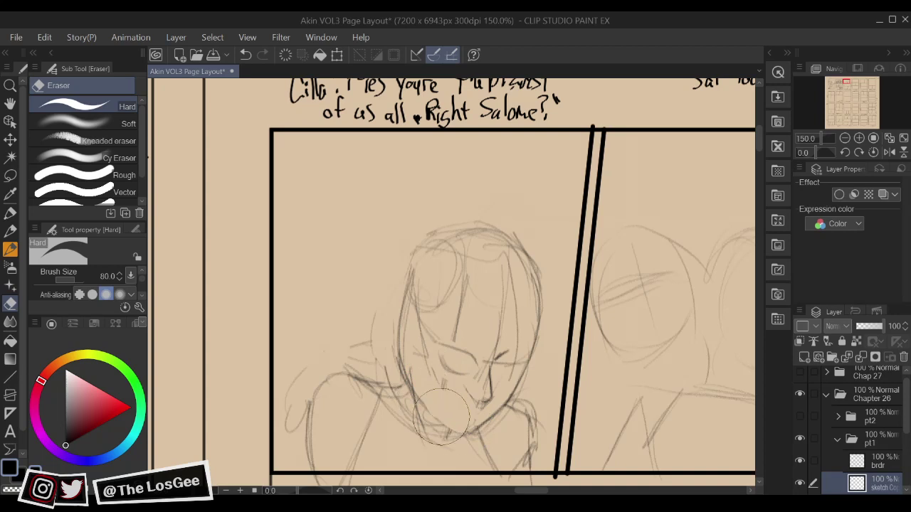
key(b)
mouse_move(411, 385)
mouse_down()
mouse_move(423, 413)
mouse_move(410, 387)
mouse_move(458, 437)
mouse_up()
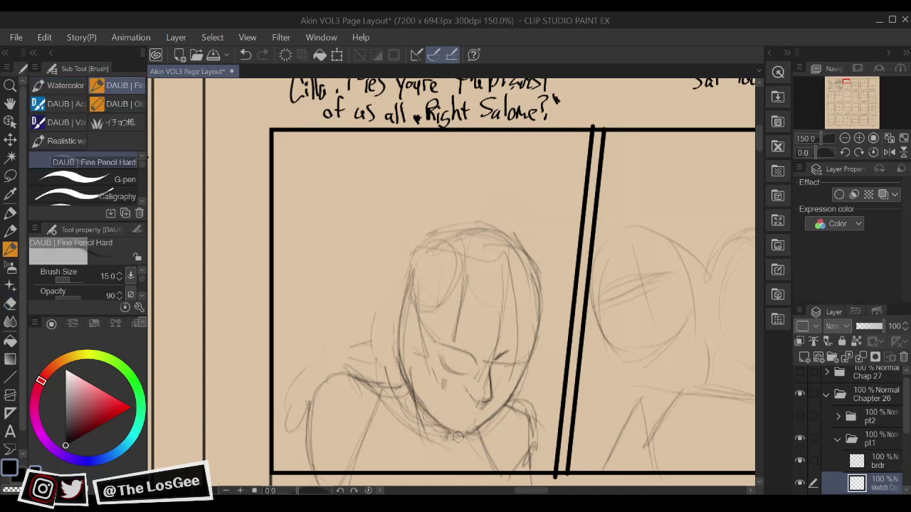
Sketch the eyebrows above both eyes and erase the stray marks beside the nose
drag(530, 358, 523, 361)
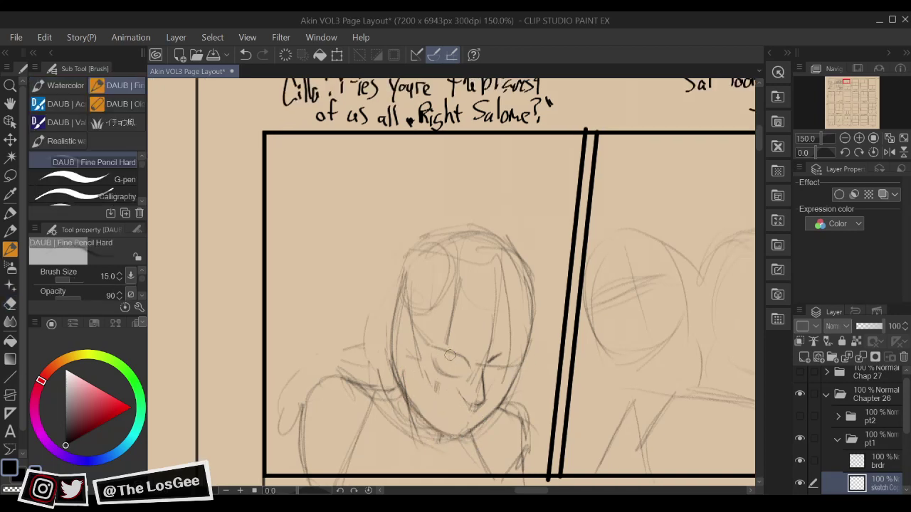
mouse_move(473, 335)
mouse_down()
mouse_move(429, 335)
mouse_move(479, 336)
mouse_up()
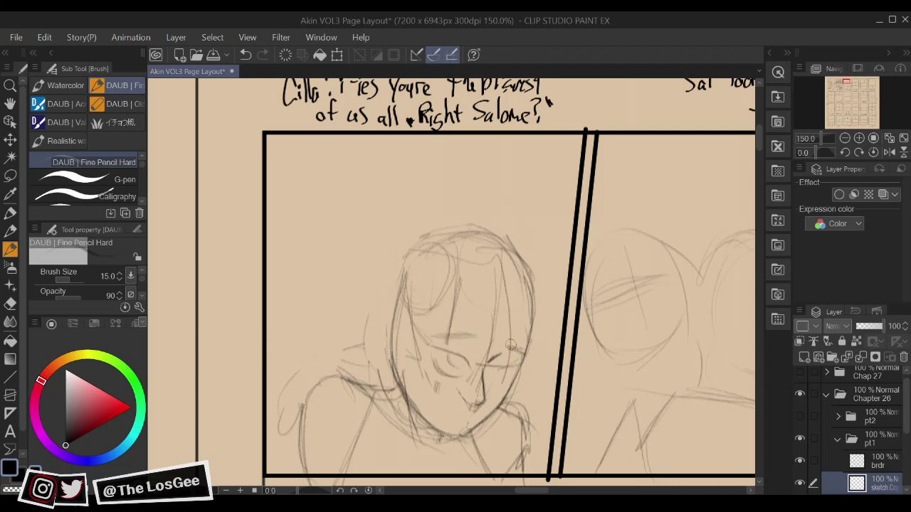
key(e)
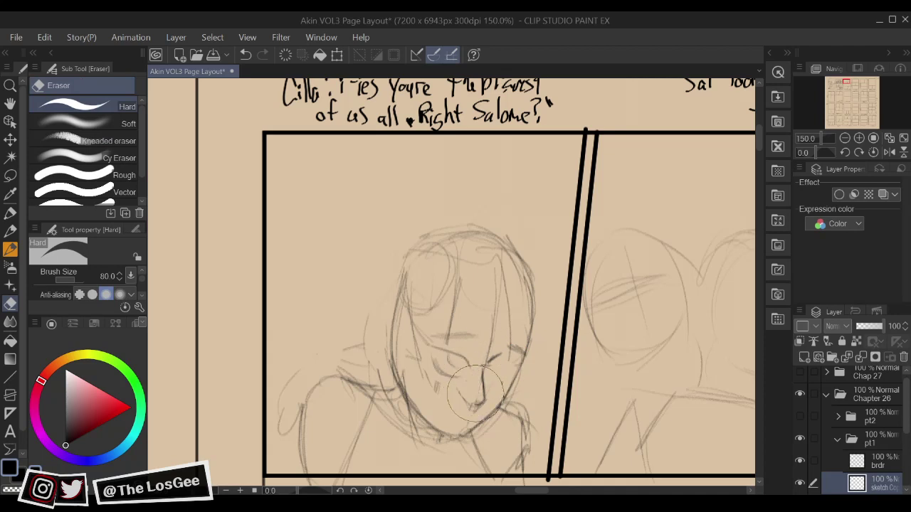
key(p)
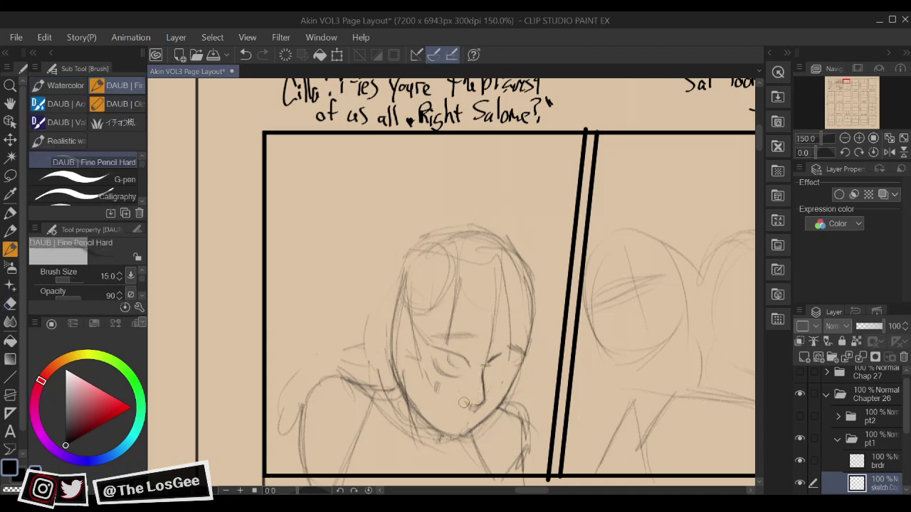
Sketch the far eye, the nostril and the lips to complete the face's features
drag(526, 349, 523, 350)
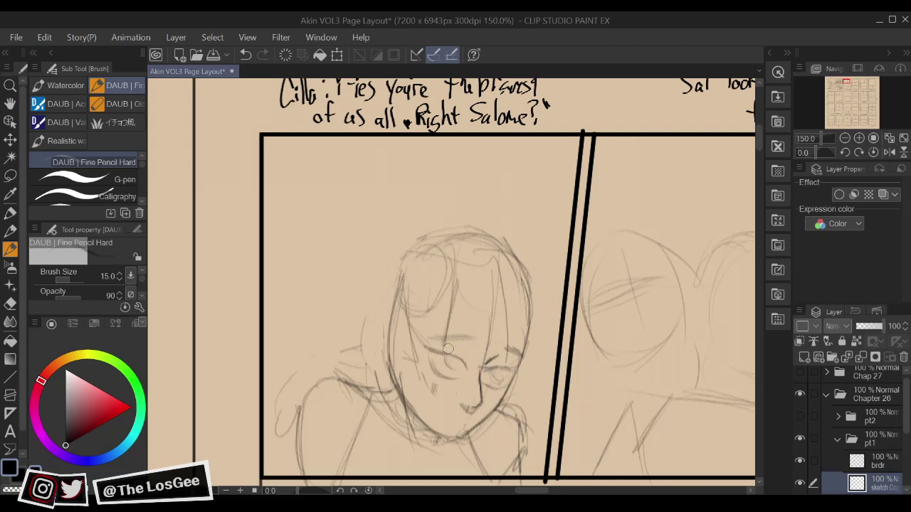
scroll(427, 401, down, 1)
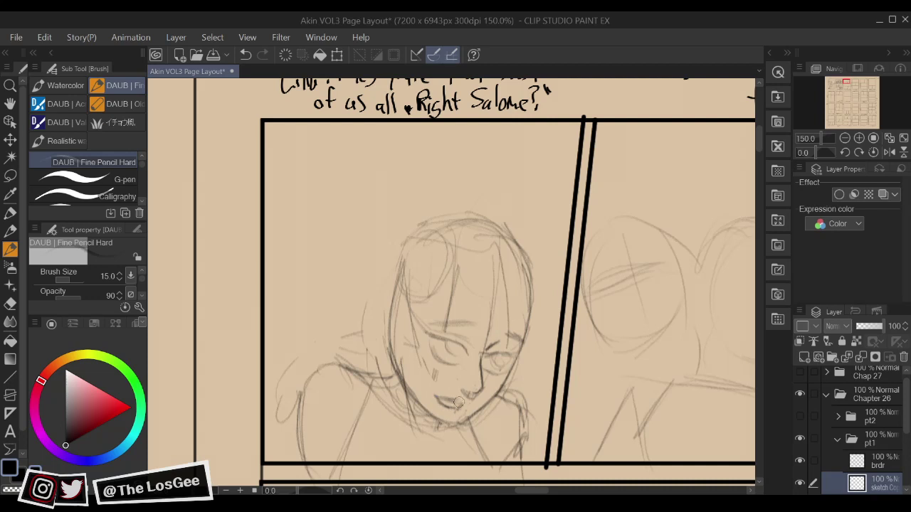
drag(485, 377, 484, 380)
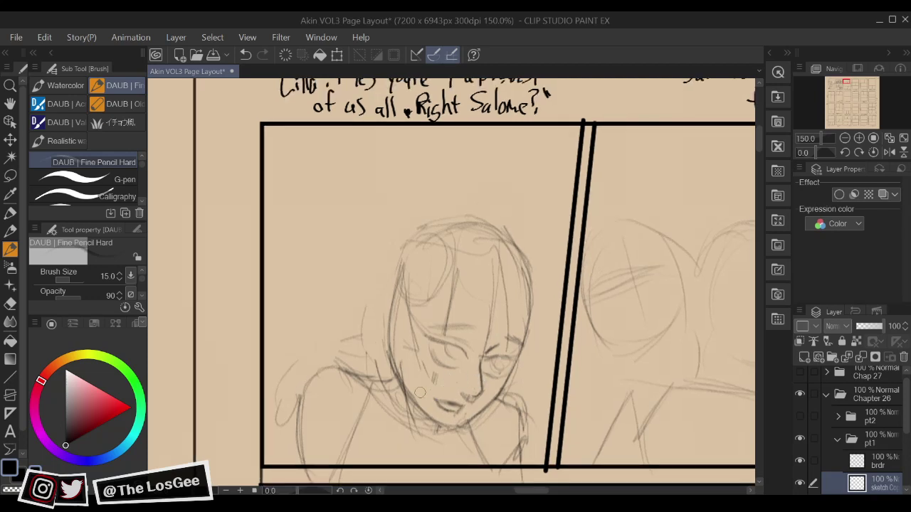
Clean up the overlapping lines at the near jaw and rework the chin contour beneath the lips
key(e)
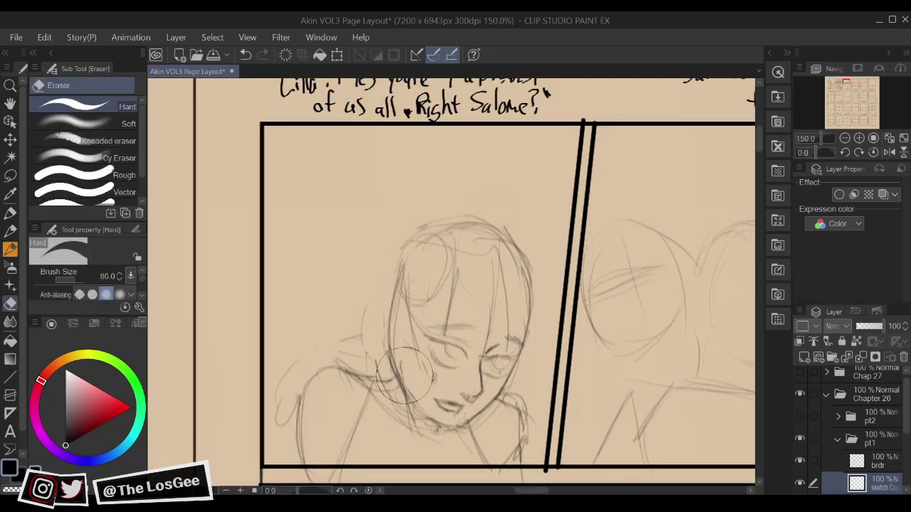
key(b)
key(e)
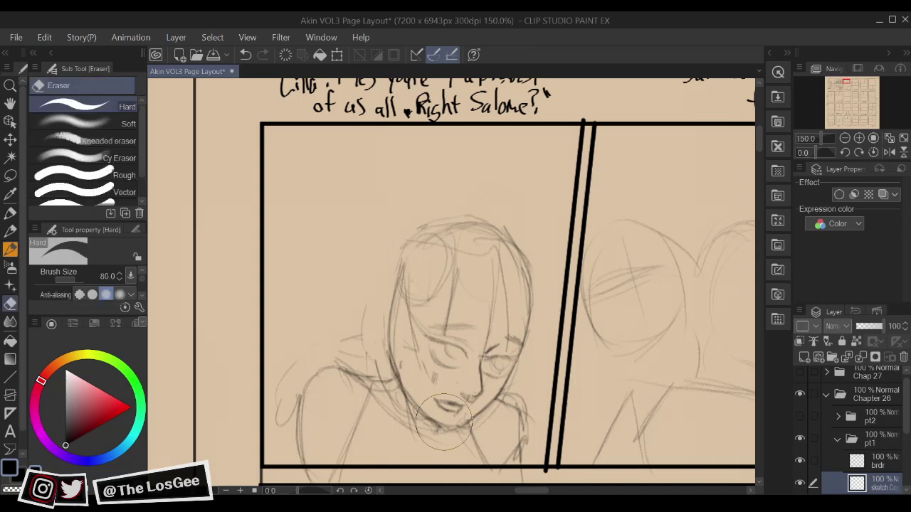
mouse_move(437, 420)
mouse_down()
mouse_move(429, 410)
mouse_move(448, 427)
mouse_move(467, 418)
mouse_up()
key(b)
drag(469, 381, 477, 393)
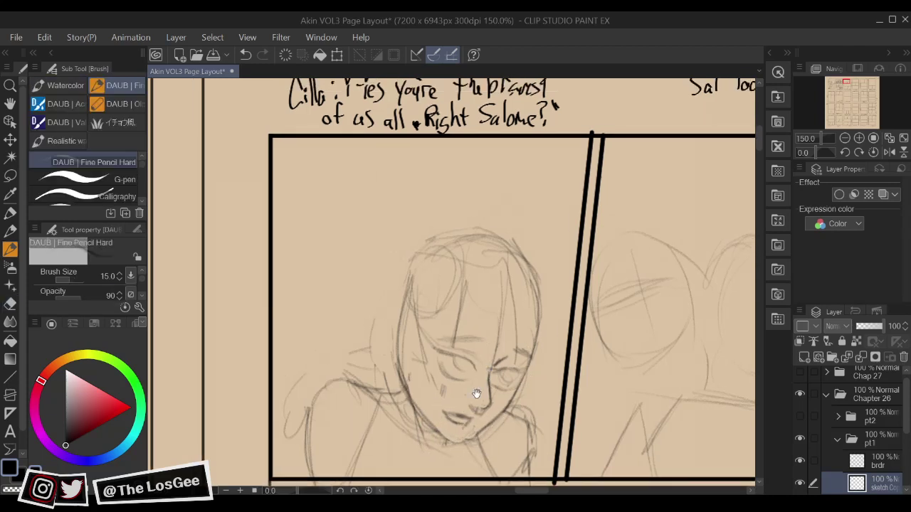
Erase the stray strokes beside the near jaw, refine the outline, and check the face in a mirrored view
key(e)
drag(417, 404, 427, 417)
key(b)
drag(515, 378, 537, 306)
key(h)
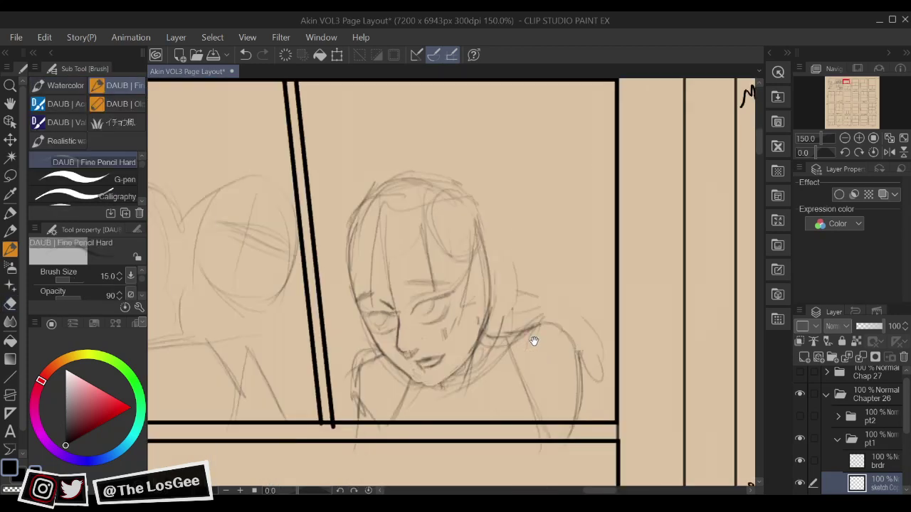
mouse_move(533, 350)
mouse_down()
mouse_move(540, 341)
mouse_move(544, 385)
mouse_up()
key(h)
Erase the stray marks beside the near eye and the old outline along the near temple and cheek
key(e)
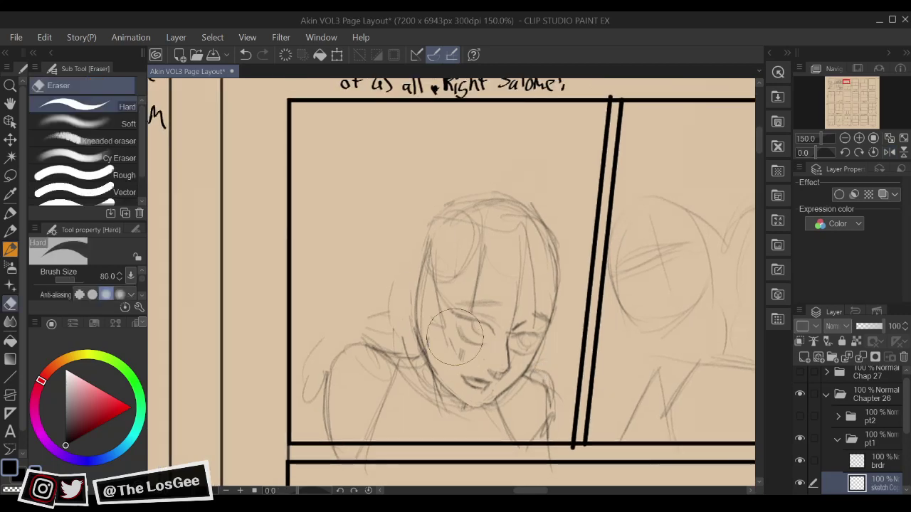
mouse_move(453, 347)
mouse_down()
mouse_move(441, 327)
mouse_move(433, 345)
mouse_up()
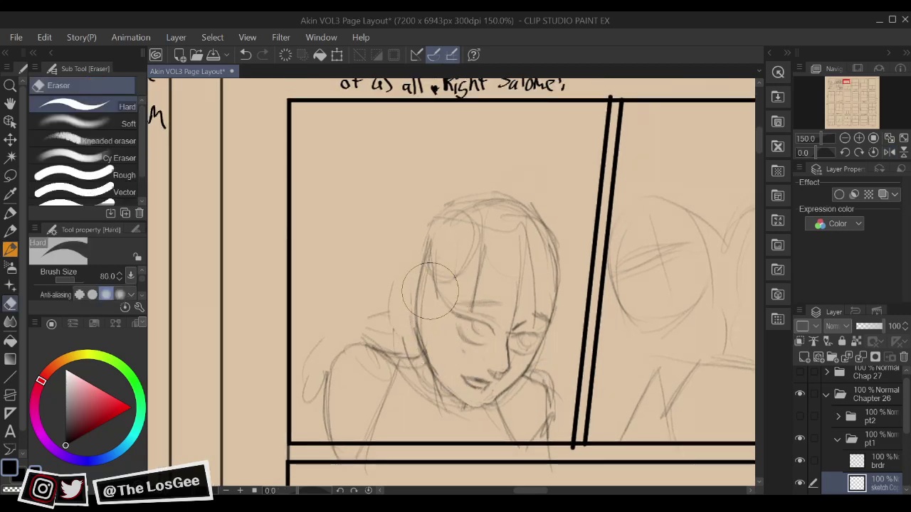
mouse_move(419, 296)
mouse_down()
mouse_move(420, 274)
mouse_move(421, 334)
mouse_up()
key(b)
key(e)
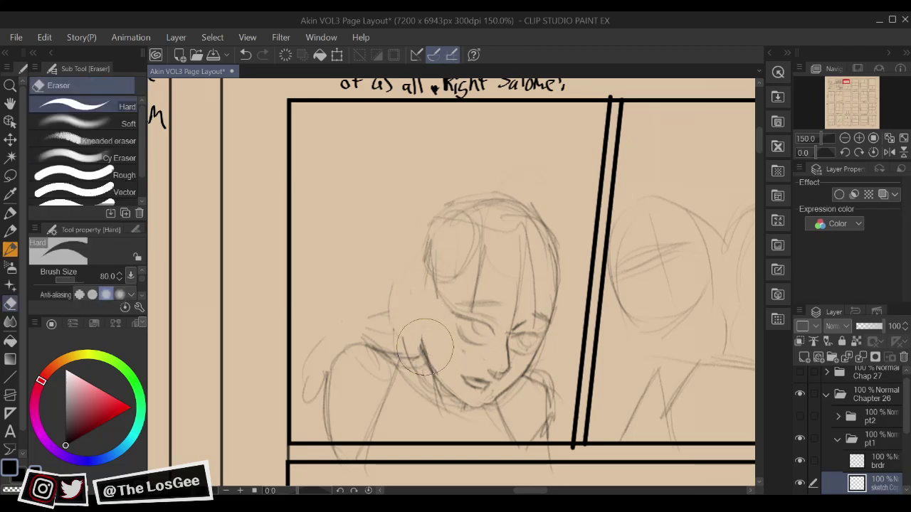
Redraw the near side of the face as a cleaner contour from the temple along the jaw to the chin
key(p)
mouse_move(427, 287)
mouse_down()
mouse_move(420, 345)
mouse_move(425, 289)
mouse_move(430, 365)
mouse_up()
mouse_move(432, 332)
mouse_down()
mouse_move(428, 370)
mouse_move(444, 390)
mouse_up()
key(e)
key(b)
drag(414, 347, 459, 406)
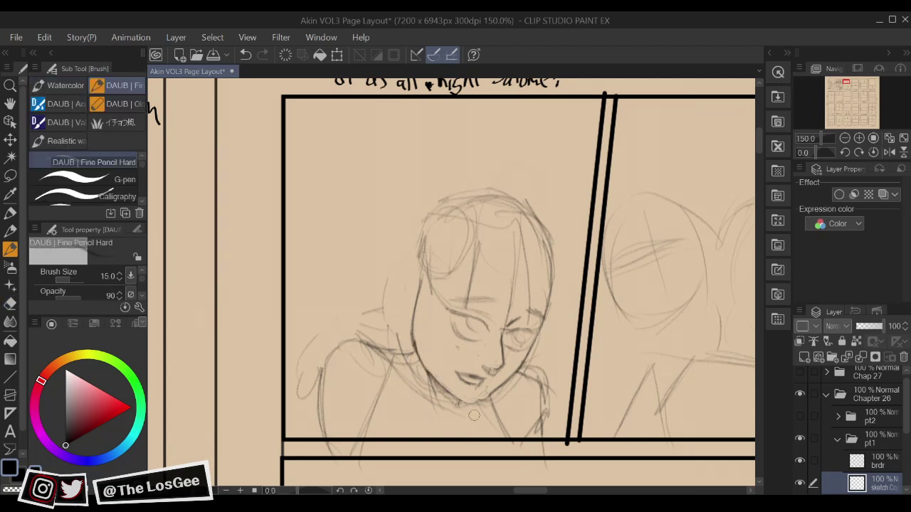
Sketch the outline of the near ear with a dangling ring earring hanging from its lobe
drag(496, 262, 510, 311)
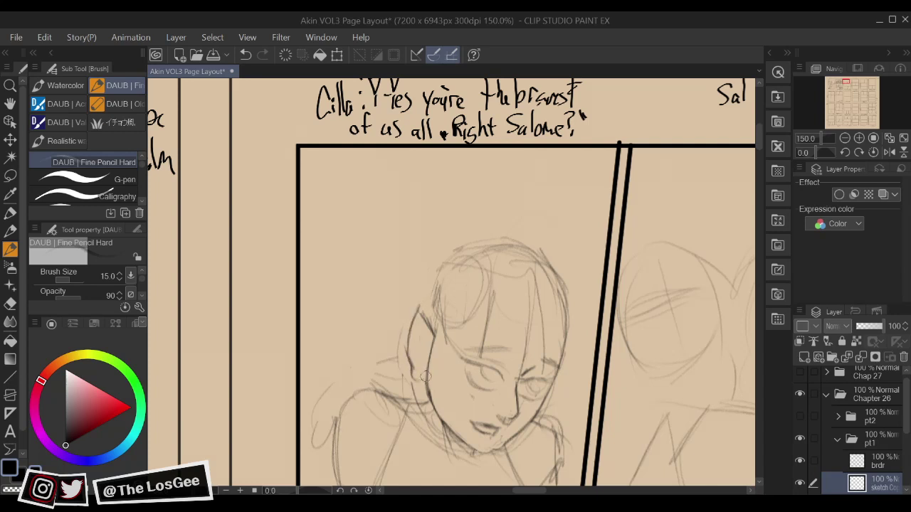
scroll(410, 368, down, 1)
mouse_move(421, 357)
mouse_down()
mouse_move(422, 399)
mouse_move(414, 399)
mouse_move(428, 409)
mouse_up()
drag(557, 335, 551, 358)
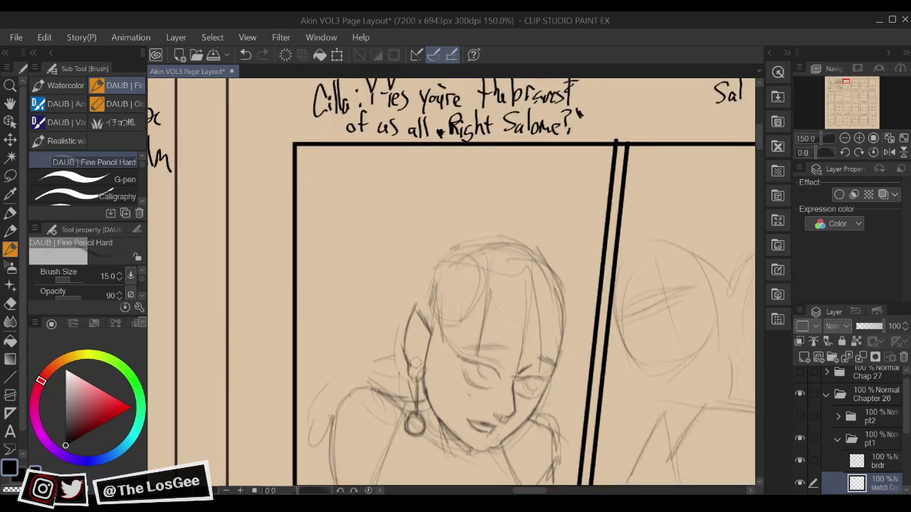
Add the inner folds of the near ear and shade its hollow
drag(417, 320, 417, 353)
key(space)
drag(496, 353, 531, 325)
drag(455, 391, 409, 413)
mouse_move(481, 353)
mouse_down()
mouse_move(498, 347)
mouse_move(493, 358)
mouse_move(440, 374)
mouse_move(458, 352)
mouse_up()
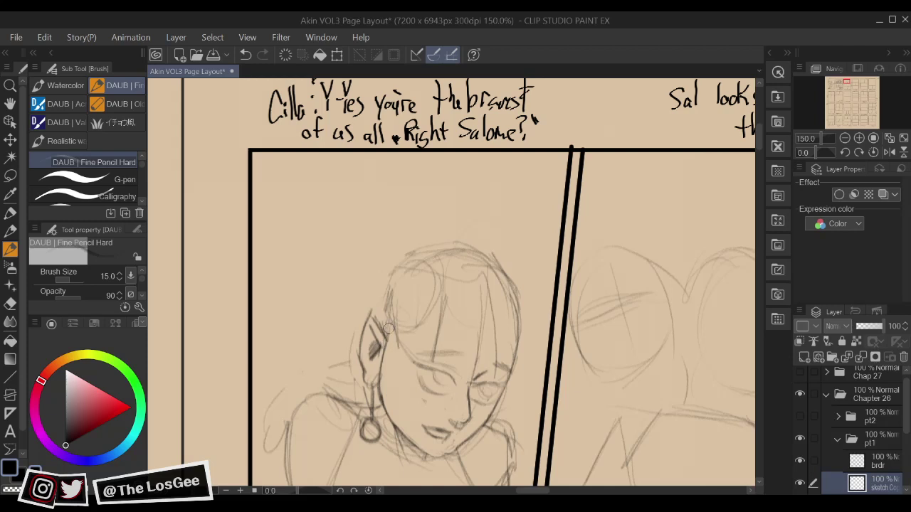
Sketch the hair strands in front of the near ear and the parted bangs sweeping across the forehead
mouse_move(388, 328)
mouse_down()
mouse_move(388, 362)
mouse_move(402, 371)
mouse_up()
mouse_move(378, 317)
mouse_down()
mouse_move(396, 303)
mouse_move(417, 319)
mouse_move(380, 302)
mouse_move(426, 260)
mouse_up()
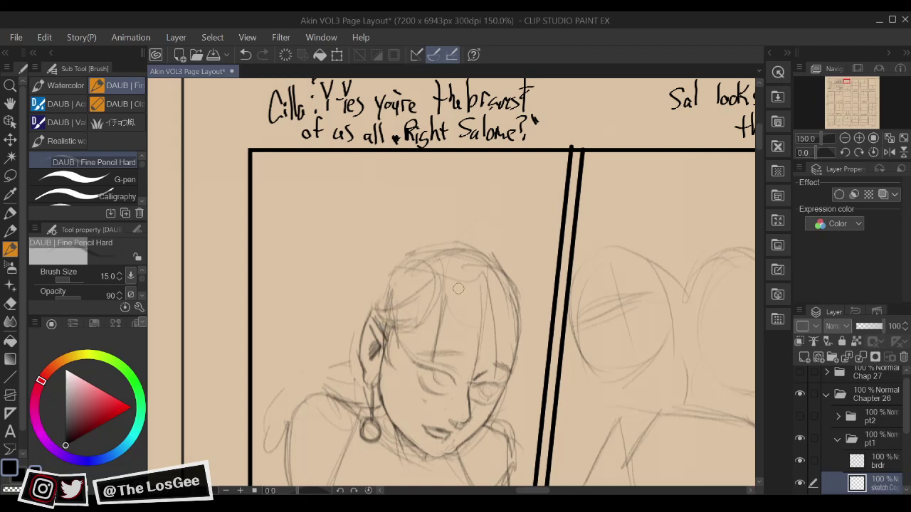
mouse_move(444, 312)
mouse_down()
mouse_move(502, 321)
mouse_move(461, 279)
mouse_move(425, 343)
mouse_move(441, 333)
mouse_move(426, 325)
mouse_move(420, 335)
mouse_move(459, 281)
mouse_move(488, 285)
mouse_move(482, 317)
mouse_move(517, 309)
mouse_move(502, 291)
mouse_move(531, 331)
mouse_move(528, 372)
mouse_up()
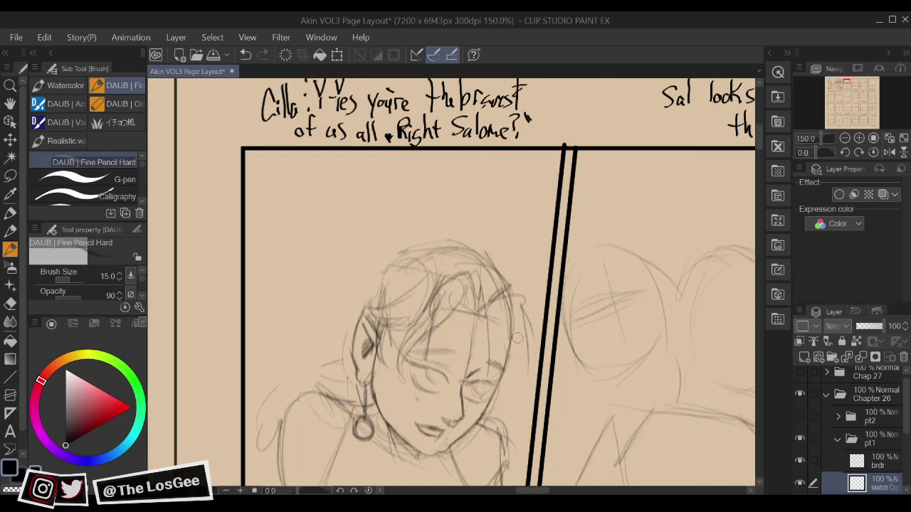
Sketch loose locks falling along the far side of the face and build up the hair over the crown
drag(514, 315, 524, 395)
drag(534, 357, 518, 432)
drag(470, 316, 459, 328)
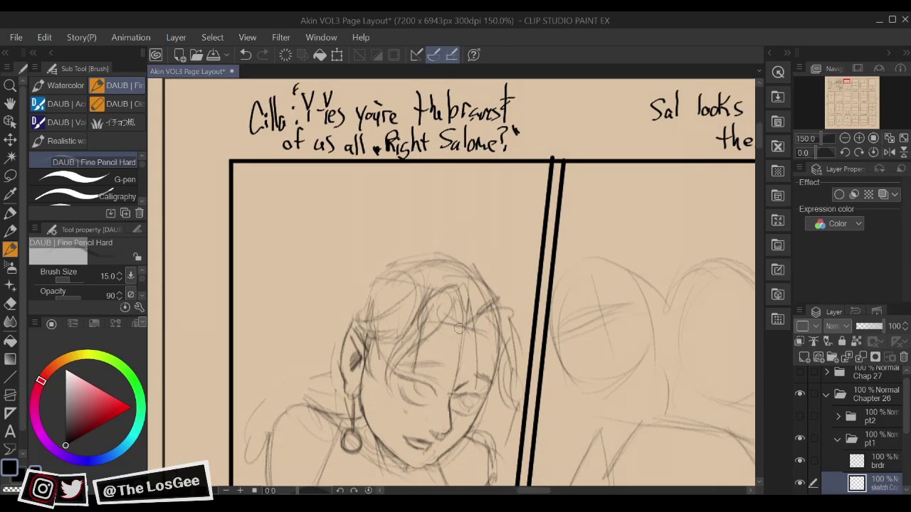
mouse_move(487, 286)
mouse_down()
mouse_move(417, 253)
mouse_move(348, 329)
mouse_move(377, 269)
mouse_move(420, 254)
mouse_move(476, 304)
mouse_up()
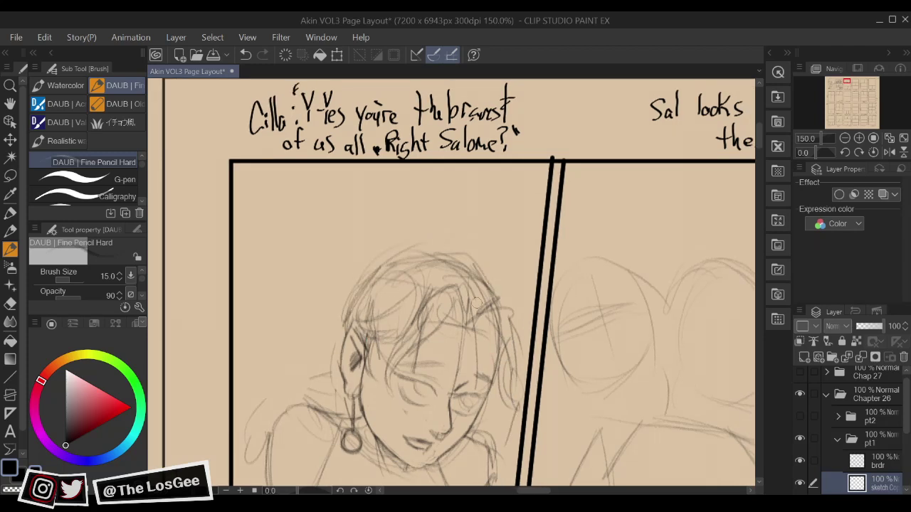
Sketch the bun at the back of the character's head and darken the outline of the hair across the crown
mouse_move(366, 259)
mouse_down()
mouse_move(385, 247)
mouse_move(352, 276)
mouse_move(397, 259)
mouse_move(361, 284)
mouse_move(396, 265)
mouse_move(398, 247)
mouse_move(388, 247)
mouse_move(402, 294)
mouse_up()
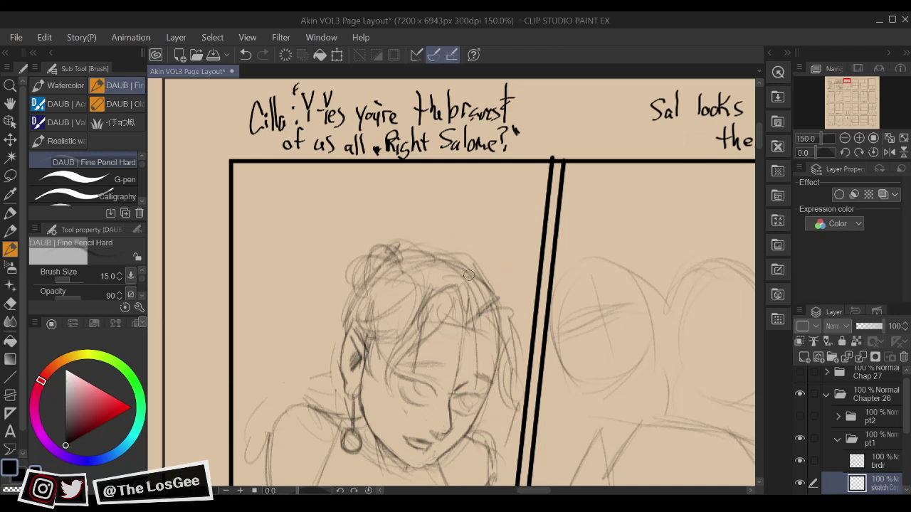
mouse_move(356, 297)
mouse_down()
mouse_move(377, 269)
mouse_move(350, 298)
mouse_move(339, 344)
mouse_move(369, 273)
mouse_move(409, 258)
mouse_move(450, 261)
mouse_move(474, 295)
mouse_move(447, 258)
mouse_move(469, 262)
mouse_move(502, 302)
mouse_up()
drag(498, 318, 501, 269)
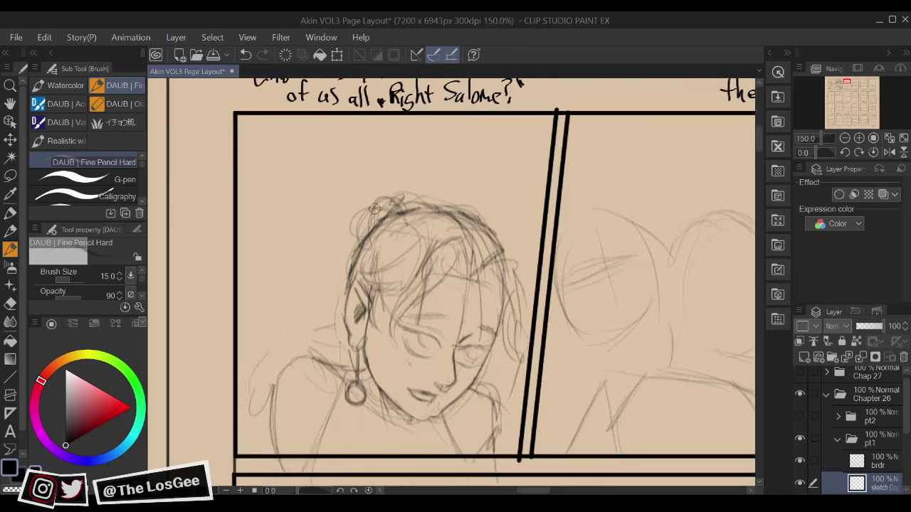
mouse_move(374, 208)
mouse_down()
mouse_move(369, 201)
mouse_move(396, 193)
mouse_move(434, 197)
mouse_move(448, 217)
mouse_up()
Rework the character's jaw and chin contour, checking the drawing in mirrored view
drag(454, 332, 500, 296)
mouse_move(455, 390)
mouse_down()
mouse_move(455, 380)
mouse_move(436, 384)
mouse_move(427, 356)
mouse_move(427, 373)
mouse_move(454, 372)
mouse_up()
key(h)
key(e)
key(b)
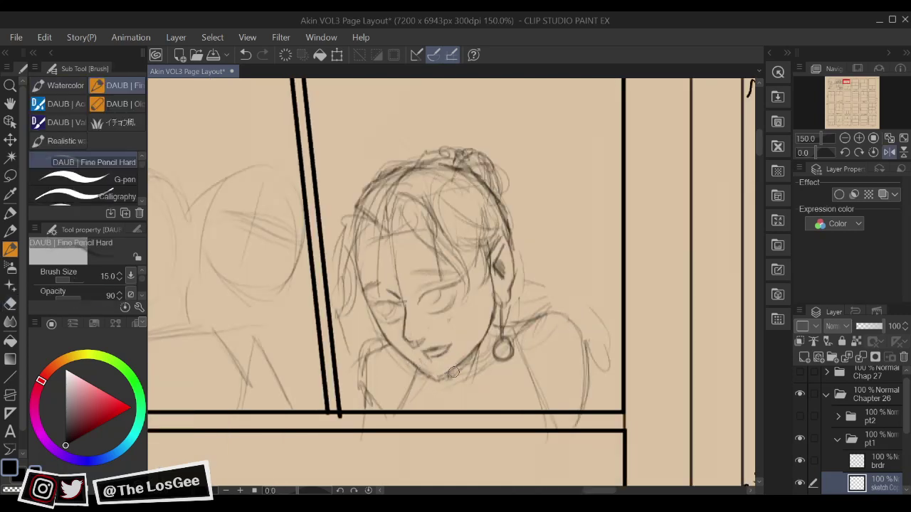
key(h)
drag(515, 335, 517, 349)
drag(432, 379, 432, 371)
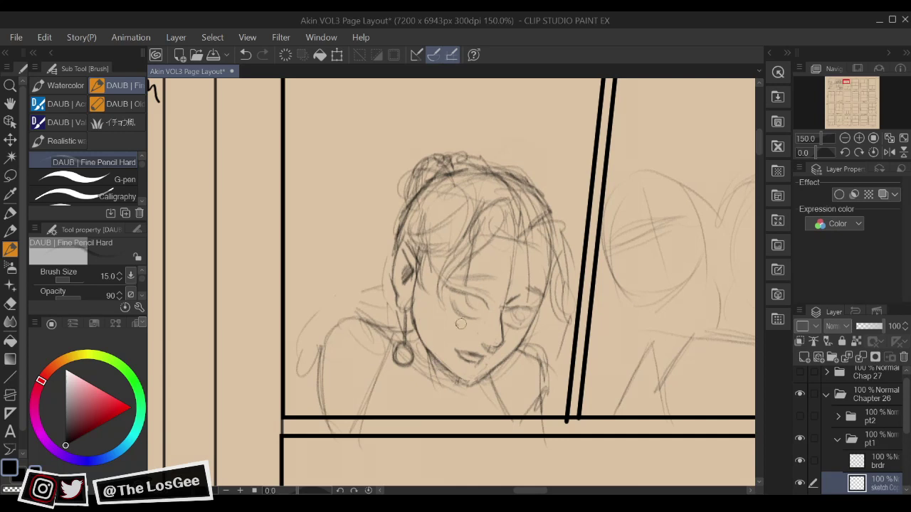
Draw the small marks across both cheeks under the eyes, then add irises and darker lash lines to the eyes
drag(453, 322, 497, 328)
key(w)
key(e)
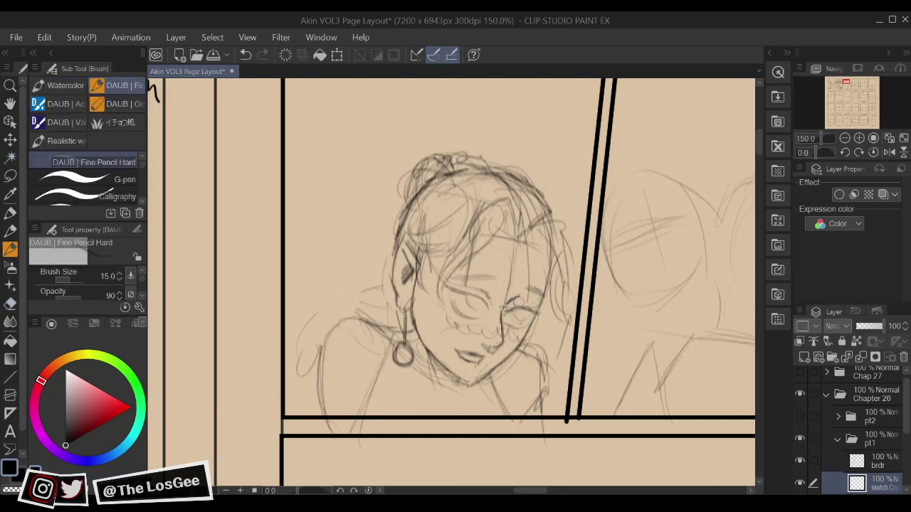
drag(534, 324, 529, 326)
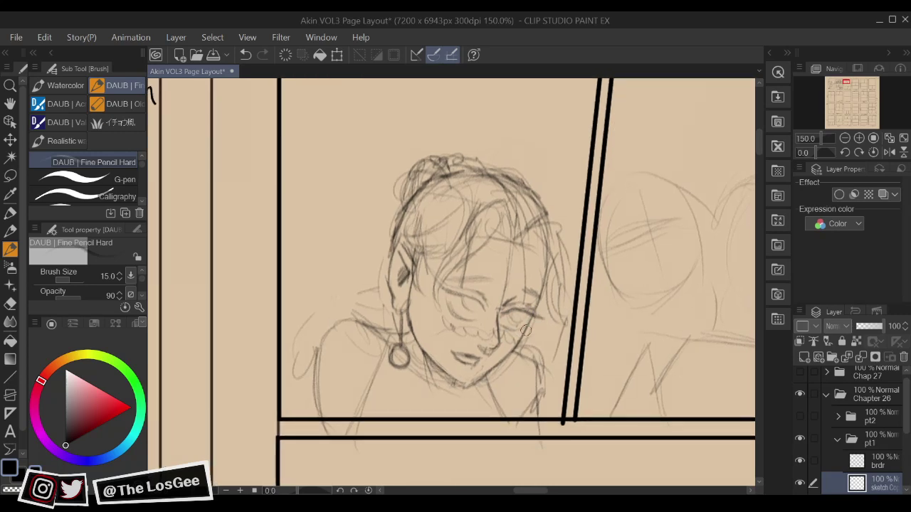
drag(510, 311, 523, 320)
drag(496, 254, 504, 239)
drag(532, 311, 537, 314)
key(h)
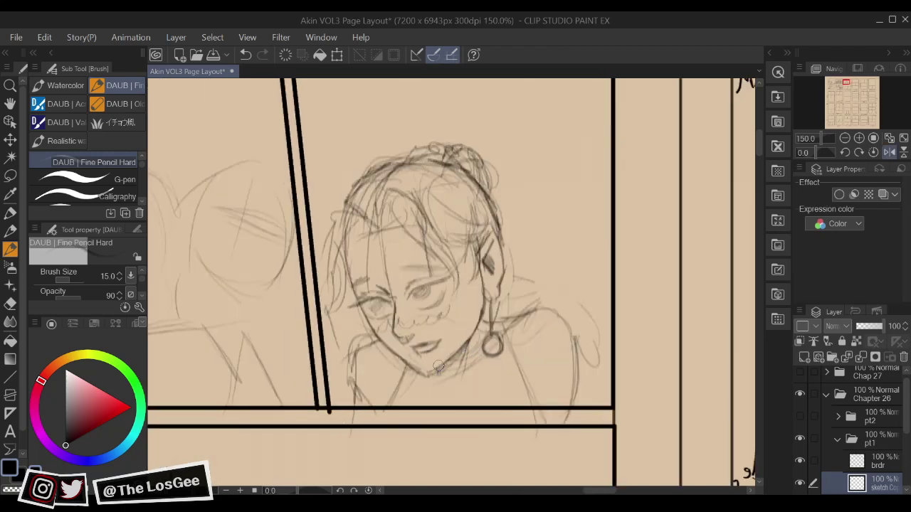
key(h)
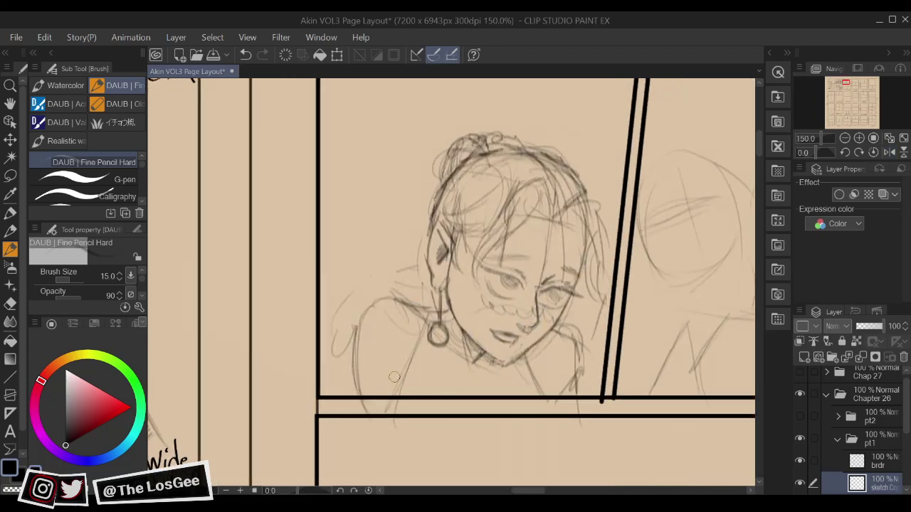
Sketch the neck and shirt collar lines below the chin, erasing the stray strokes between the collar points
mouse_move(456, 322)
mouse_down()
mouse_move(464, 359)
mouse_move(483, 376)
mouse_move(461, 403)
mouse_up()
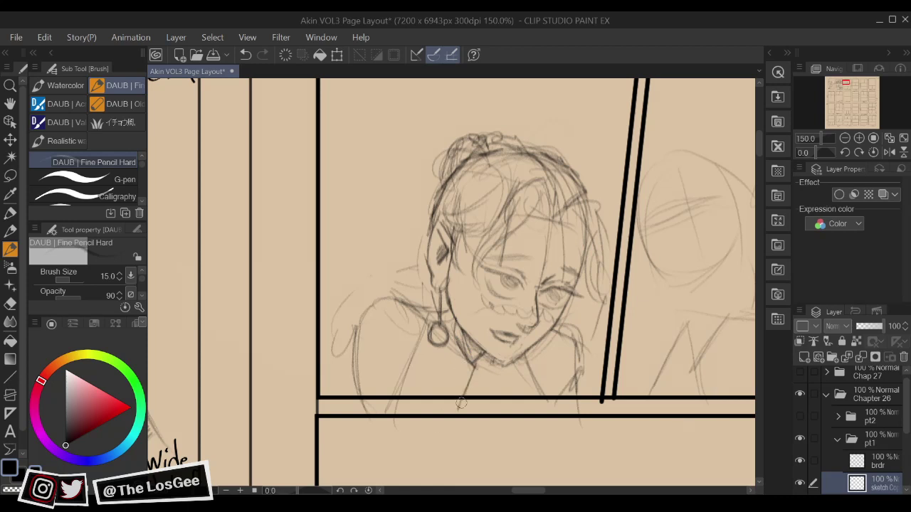
drag(443, 350, 439, 398)
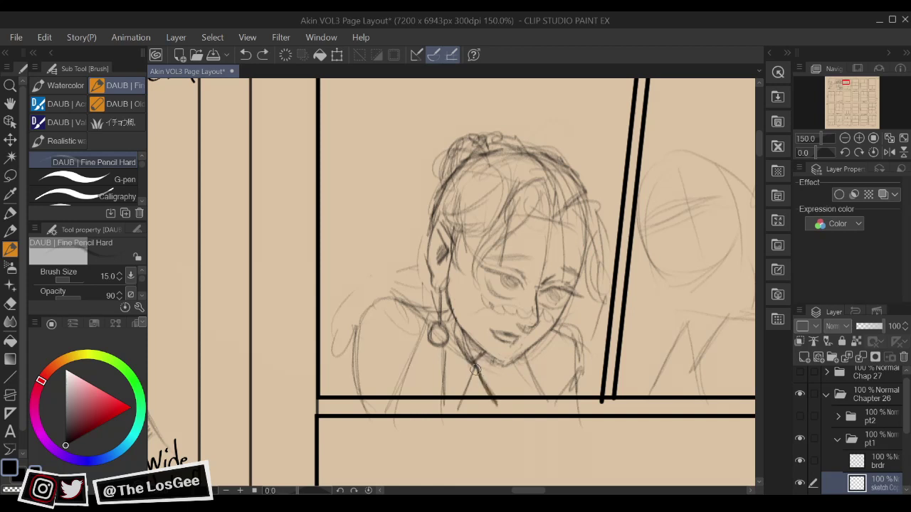
drag(455, 338, 461, 351)
key(e)
key(b)
mouse_move(500, 402)
mouse_down()
mouse_move(510, 365)
mouse_move(505, 408)
mouse_up()
key(e)
key(b)
drag(510, 364, 504, 408)
key(e)
mouse_move(463, 354)
mouse_down()
mouse_move(463, 390)
mouse_move(484, 405)
mouse_up()
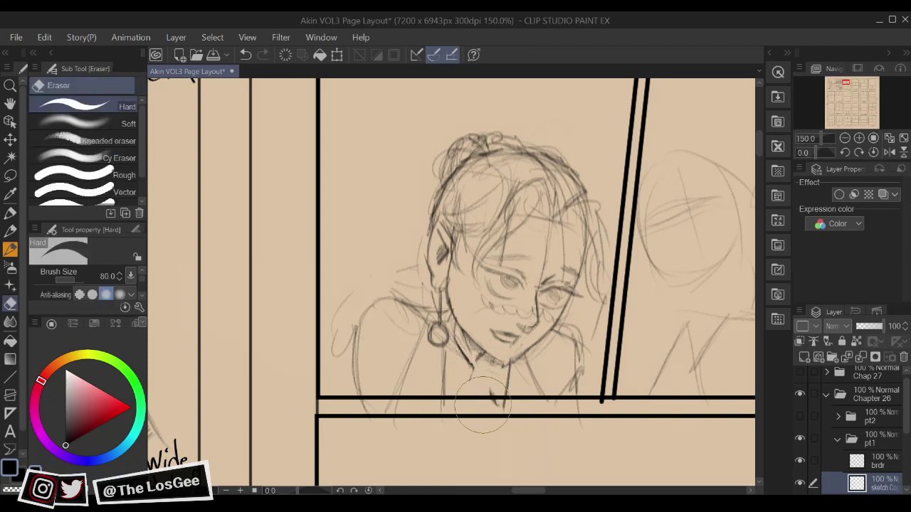
key(b)
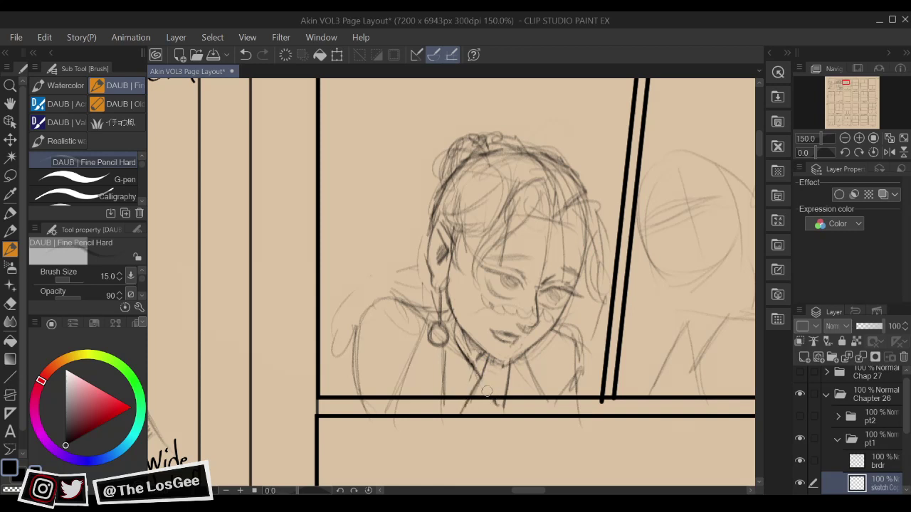
Redraw the pointed shirt collar below the chin and add a small cross mark on each collar tip
drag(487, 391, 513, 427)
key(e)
drag(469, 377, 526, 441)
key(b)
drag(489, 391, 503, 413)
drag(490, 375, 486, 381)
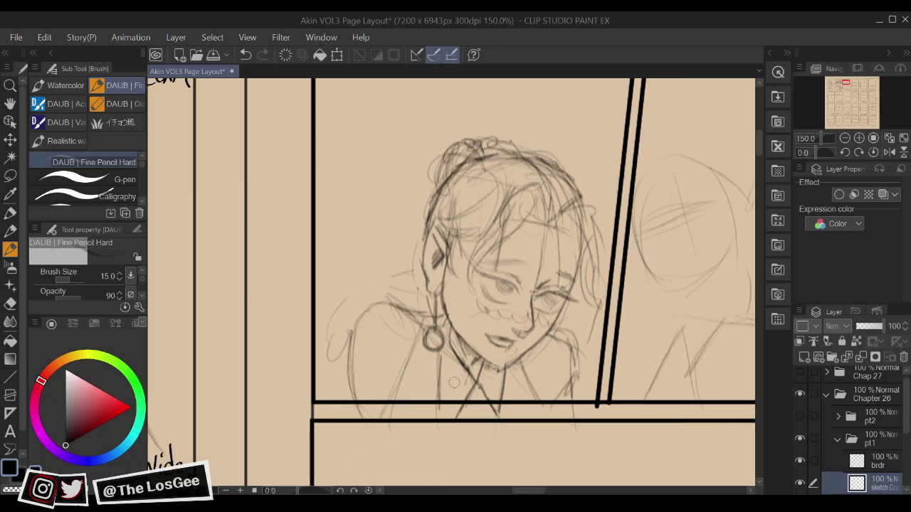
mouse_move(457, 391)
mouse_down()
mouse_move(448, 381)
mouse_move(461, 393)
mouse_move(446, 392)
mouse_move(456, 400)
mouse_move(499, 380)
mouse_move(497, 395)
mouse_up()
drag(492, 348, 494, 294)
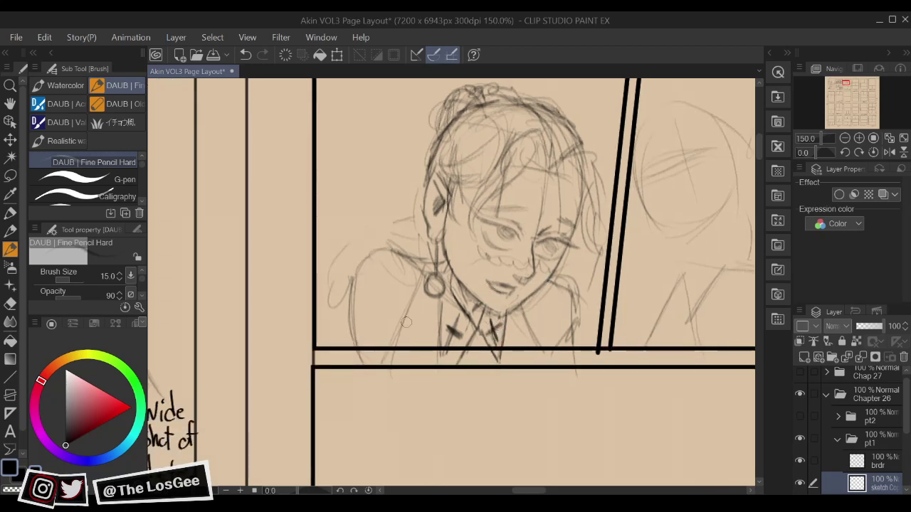
Darken the jacket opening lines on both sides of the shirt collar and extend them past the panel's lower border
drag(403, 324, 400, 363)
drag(415, 306, 397, 372)
drag(410, 341, 397, 369)
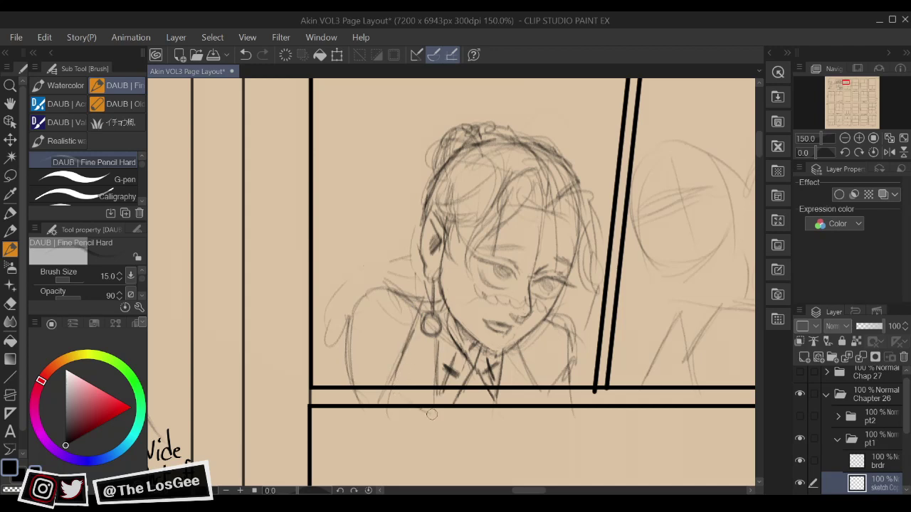
drag(432, 414, 441, 423)
mouse_move(517, 352)
mouse_down()
mouse_move(539, 390)
mouse_move(530, 424)
mouse_up()
drag(555, 359, 545, 361)
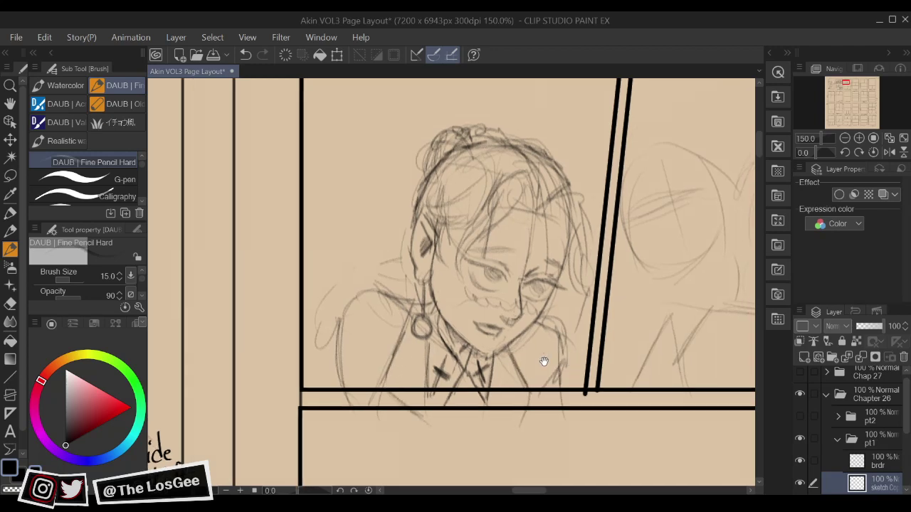
drag(422, 387, 427, 382)
Add the diagonal lapel line on the near shoulder and define the far shoulder with a zigzag sleeve edge
drag(370, 302, 399, 352)
drag(612, 336, 598, 329)
mouse_move(541, 320)
mouse_down()
mouse_move(506, 362)
mouse_move(547, 320)
mouse_move(552, 348)
mouse_move(557, 325)
mouse_move(559, 352)
mouse_move(544, 370)
mouse_move(512, 338)
mouse_move(555, 318)
mouse_move(555, 338)
mouse_up()
key(e)
key(b)
drag(439, 338, 497, 335)
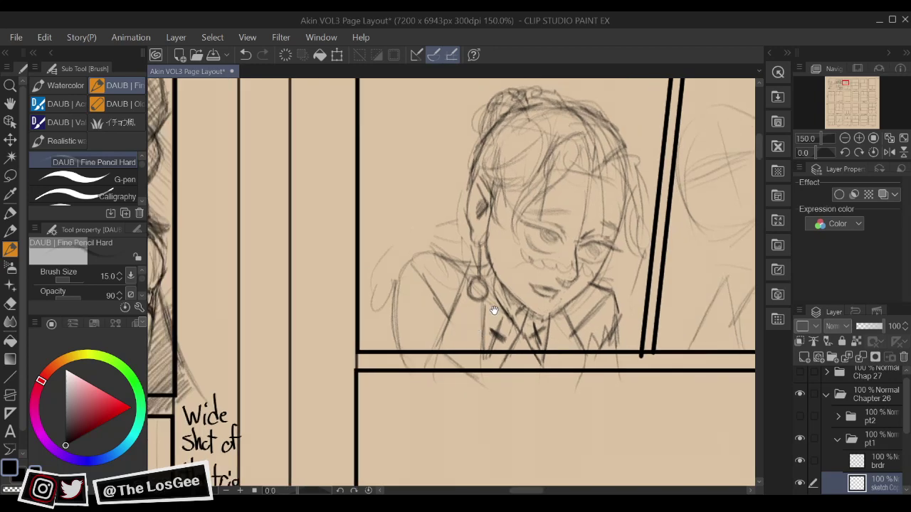
Firm up the shoulder line below the earring, checking the pose in mirrored view
key(h)
drag(514, 296, 562, 332)
mouse_move(471, 301)
mouse_down()
mouse_move(506, 291)
mouse_move(512, 273)
mouse_move(503, 279)
mouse_move(505, 343)
mouse_up()
key(h)
key(h)
drag(510, 295, 500, 359)
key(h)
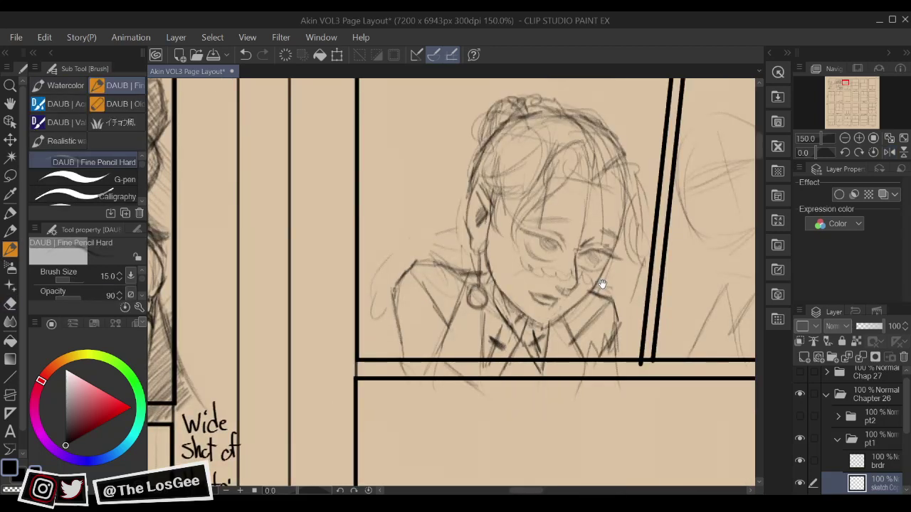
Darken the near arm's outline and sketch a zigzag edge across its sleeve, undoing a stray stroke
drag(602, 284, 582, 287)
drag(396, 387, 398, 379)
drag(404, 342, 408, 328)
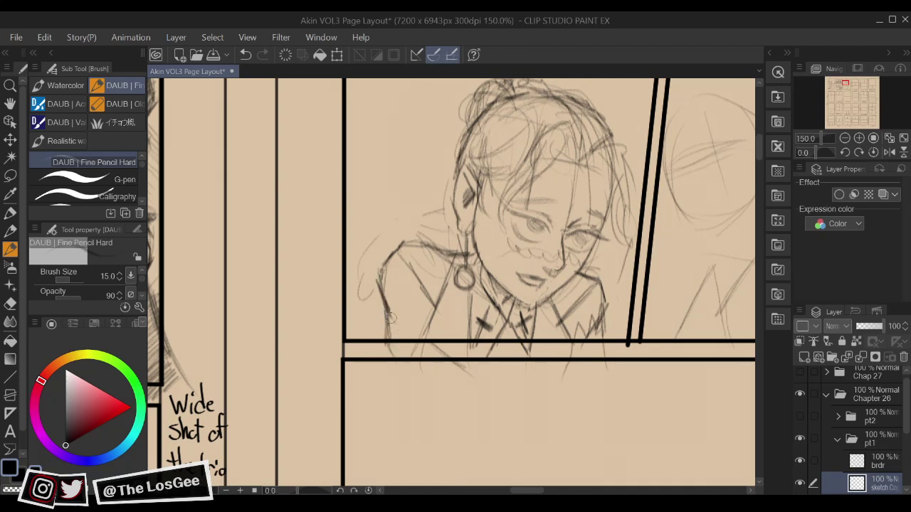
mouse_move(408, 311)
mouse_down()
mouse_move(425, 302)
mouse_move(439, 312)
mouse_up()
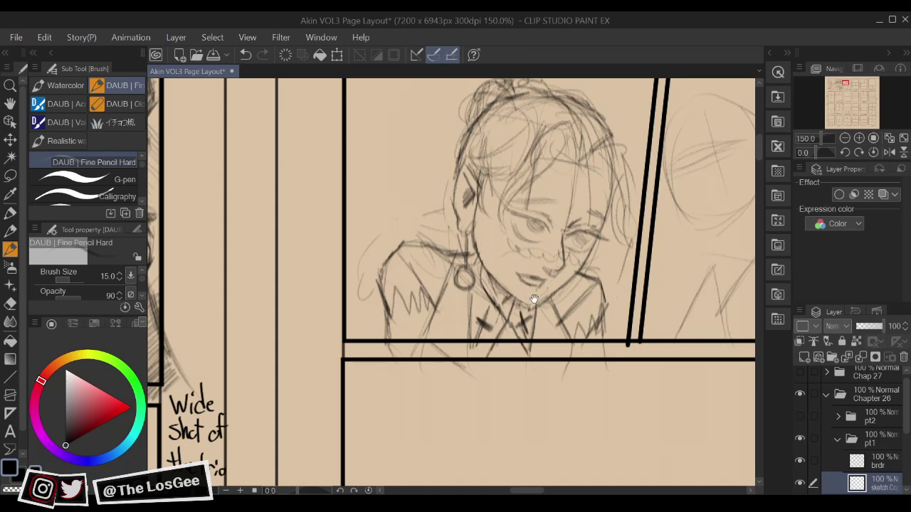
drag(533, 300, 552, 279)
drag(662, 262, 653, 269)
key(ctrl+z)
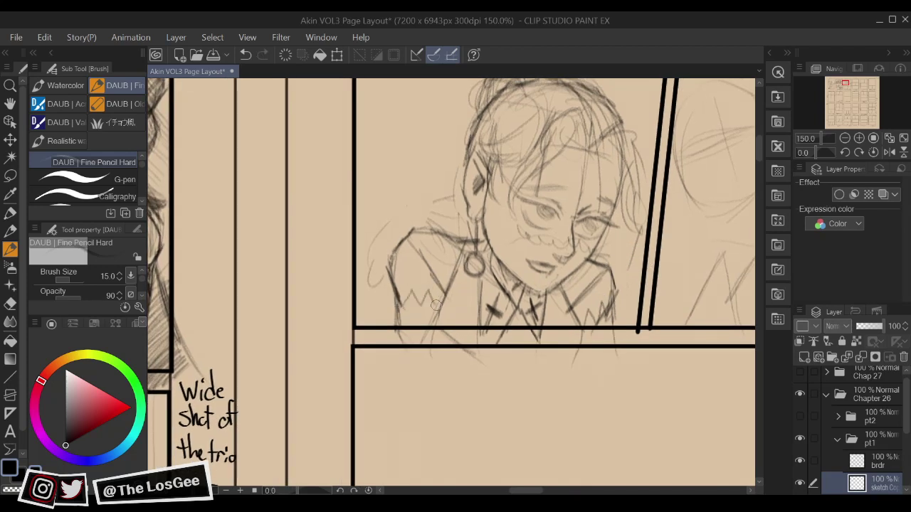
mouse_move(449, 308)
mouse_down()
mouse_move(455, 272)
mouse_move(470, 284)
mouse_up()
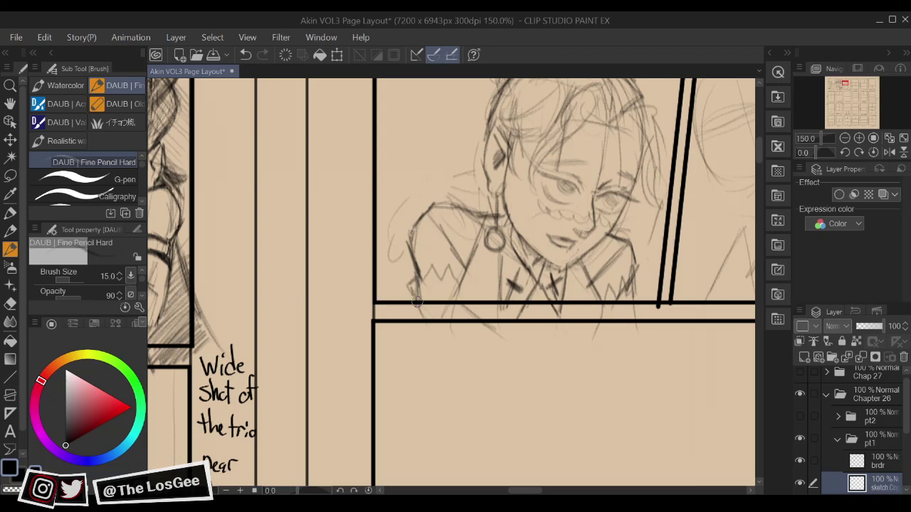
Extend the near arm's outer line downward and hatch the triangular shape behind it in the panel's lower corner
drag(417, 302, 422, 329)
drag(474, 307, 455, 382)
mouse_move(619, 297)
mouse_down()
mouse_move(577, 321)
mouse_move(630, 253)
mouse_up()
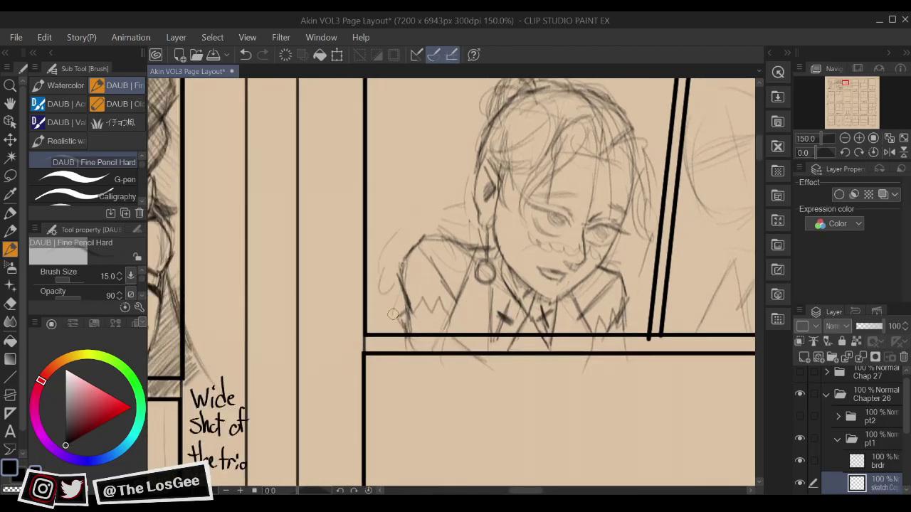
mouse_move(392, 315)
mouse_down()
mouse_move(376, 330)
mouse_move(406, 299)
mouse_move(397, 315)
mouse_move(411, 340)
mouse_up()
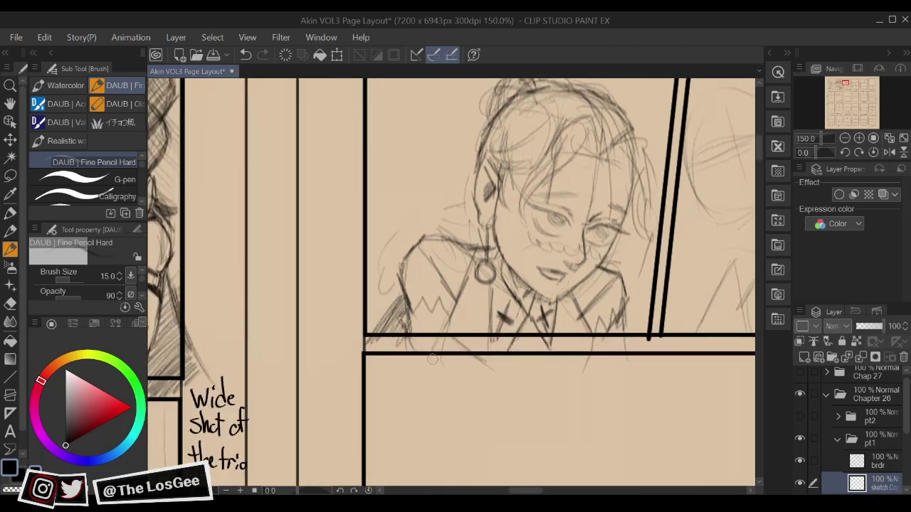
mouse_move(648, 319)
mouse_down()
mouse_move(624, 354)
mouse_move(629, 336)
mouse_move(650, 370)
mouse_move(610, 411)
mouse_up()
Sketch the loose hair strands falling down the far side of the face
drag(555, 275, 567, 329)
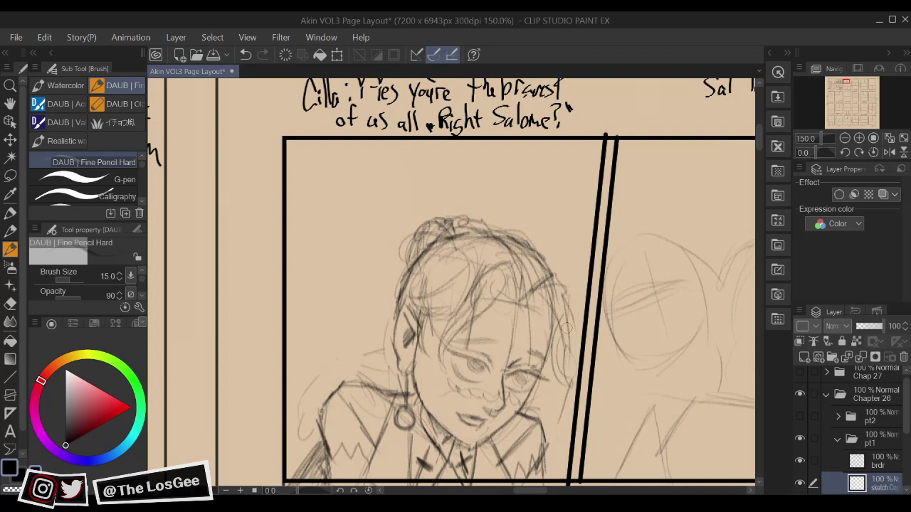
drag(545, 294, 552, 367)
mouse_move(551, 331)
mouse_down()
mouse_move(565, 389)
mouse_move(544, 407)
mouse_move(565, 350)
mouse_move(556, 282)
mouse_move(564, 362)
mouse_up()
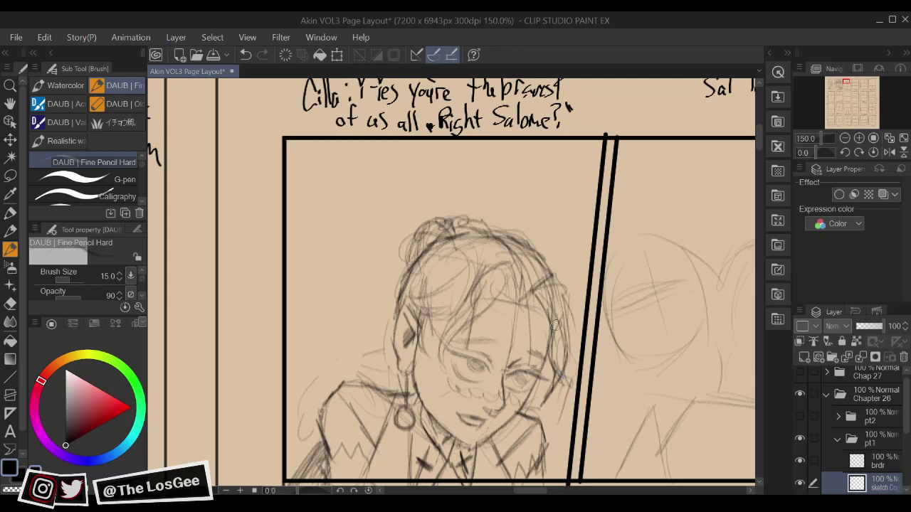
drag(560, 285, 563, 341)
drag(559, 301, 567, 376)
Erase the messy strands on the far side of the face and redraw them as one cleaner lock
key(e)
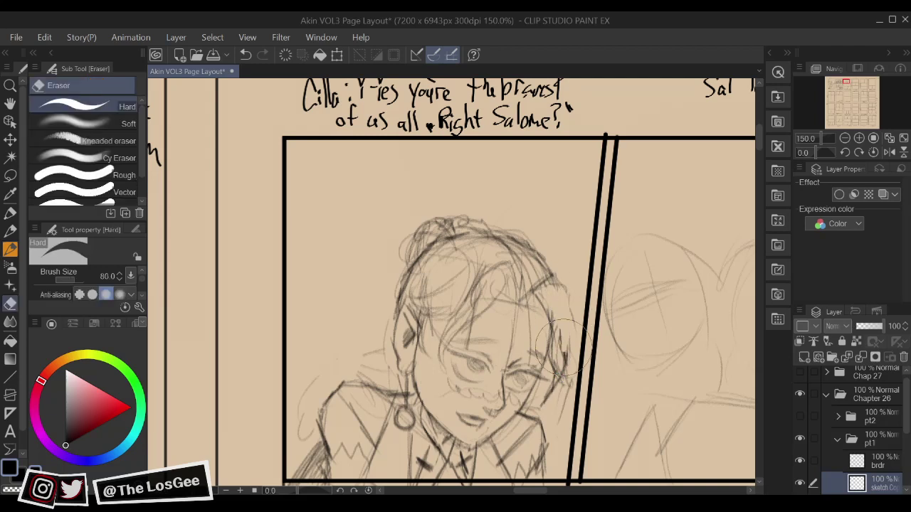
key(p)
key(e)
key(p)
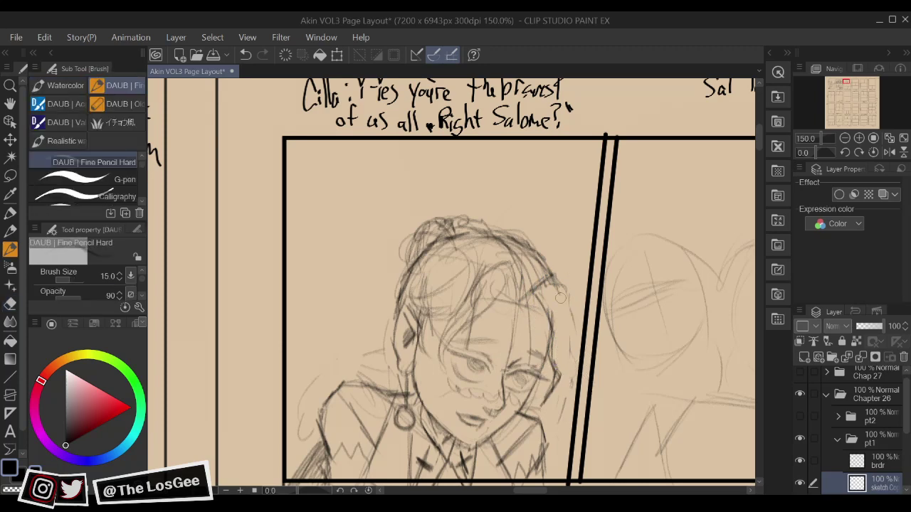
mouse_move(561, 298)
mouse_down()
mouse_move(564, 368)
mouse_move(535, 392)
mouse_up()
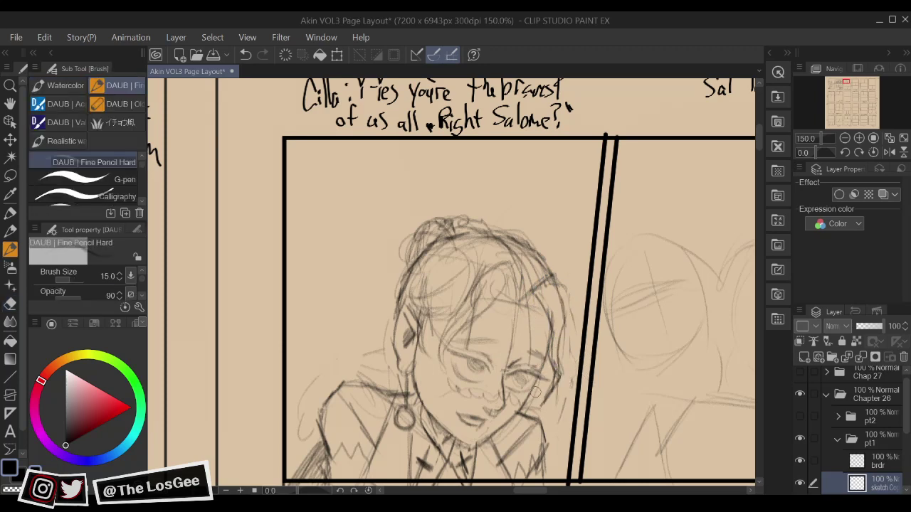
Check the head in mirrored view and add jagged fringe strands along the hairline above the forehead
key(h)
drag(532, 333, 564, 341)
drag(428, 284, 471, 340)
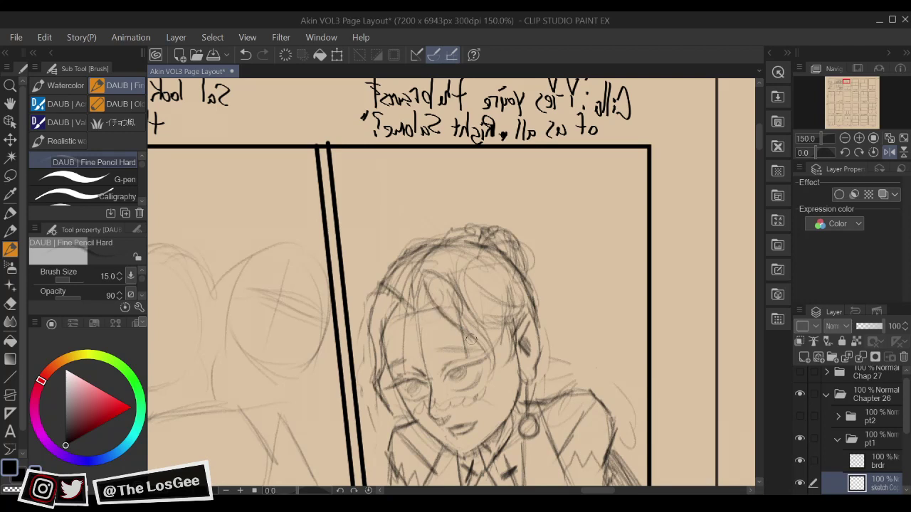
key(h)
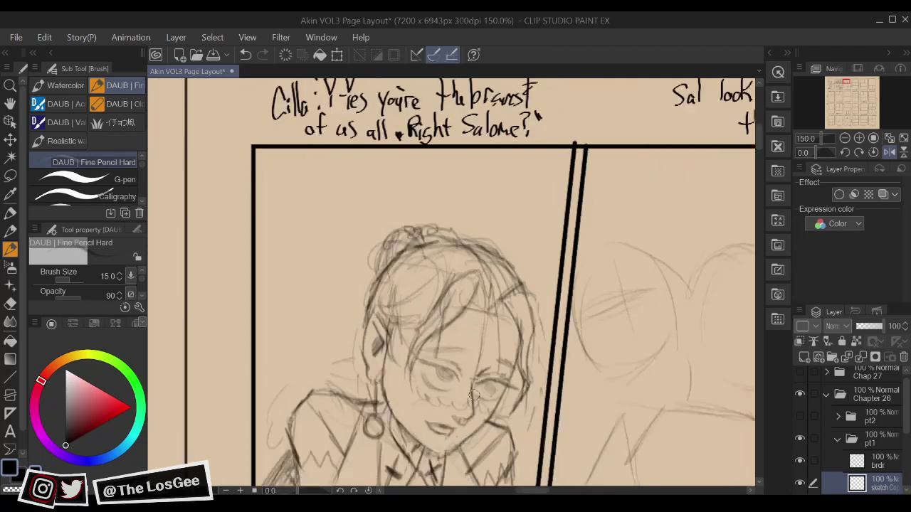
drag(474, 394, 488, 405)
mouse_move(494, 288)
mouse_down()
mouse_move(503, 328)
mouse_move(495, 306)
mouse_move(520, 320)
mouse_move(526, 304)
mouse_up()
mouse_move(507, 333)
mouse_down()
mouse_move(523, 319)
mouse_move(521, 337)
mouse_up()
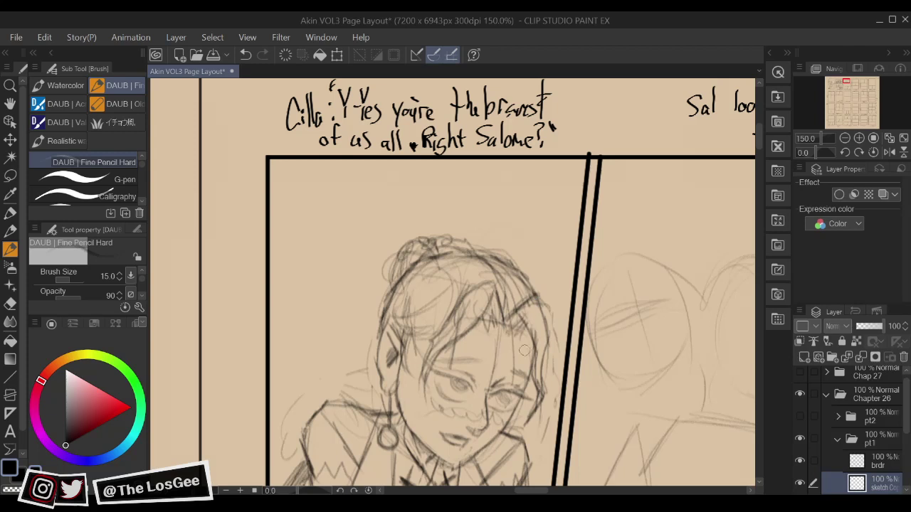
mouse_move(487, 381)
mouse_down()
mouse_move(538, 370)
mouse_move(532, 374)
mouse_up()
Reinforce the contour of the hair bun at the back of the head
mouse_move(433, 298)
mouse_down()
mouse_move(475, 328)
mouse_move(498, 279)
mouse_move(503, 238)
mouse_up()
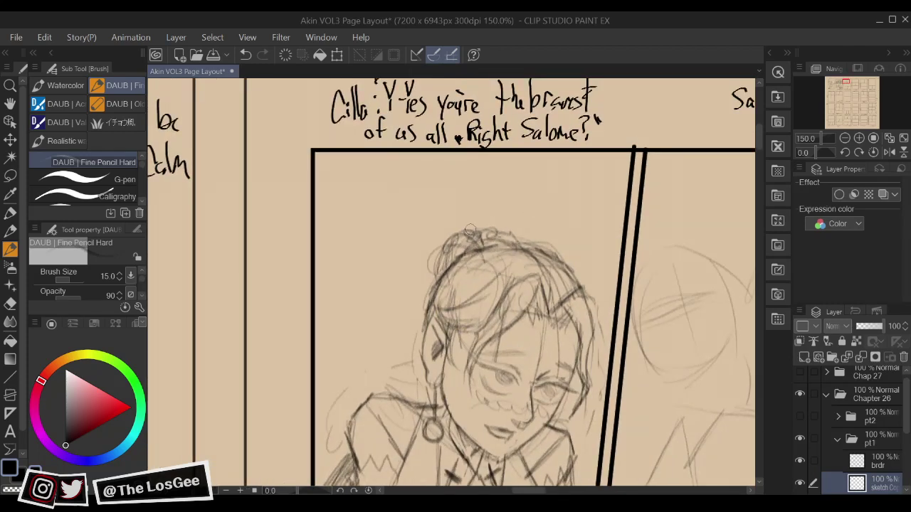
drag(442, 272, 472, 241)
drag(446, 268, 486, 235)
drag(575, 314, 570, 197)
Darken the shading on the near sleeve at the panel's lower corner and tidy its edge, checking the sketch in mirrored view
mouse_move(548, 322)
mouse_down()
mouse_move(522, 349)
mouse_move(553, 346)
mouse_up()
key(h)
key(e)
drag(537, 385, 548, 407)
key(b)
mouse_move(525, 372)
mouse_down()
mouse_move(556, 415)
mouse_move(524, 407)
mouse_up()
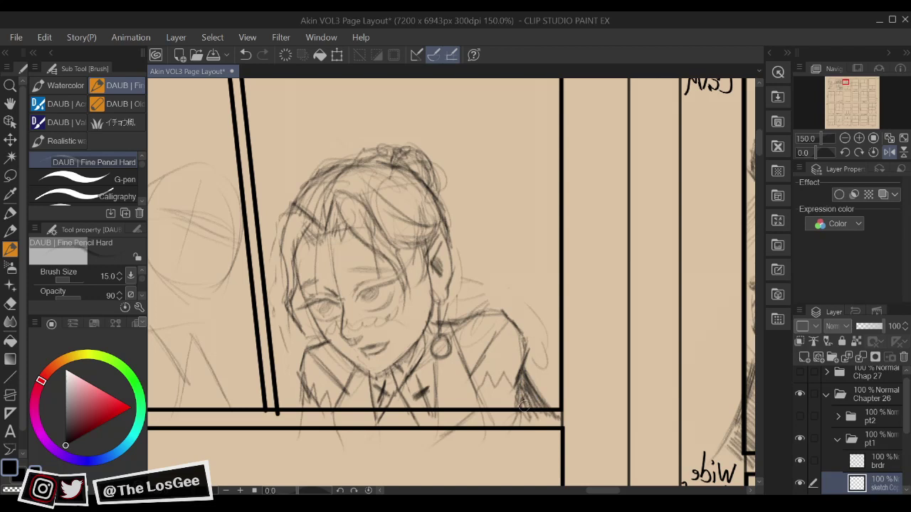
key(e)
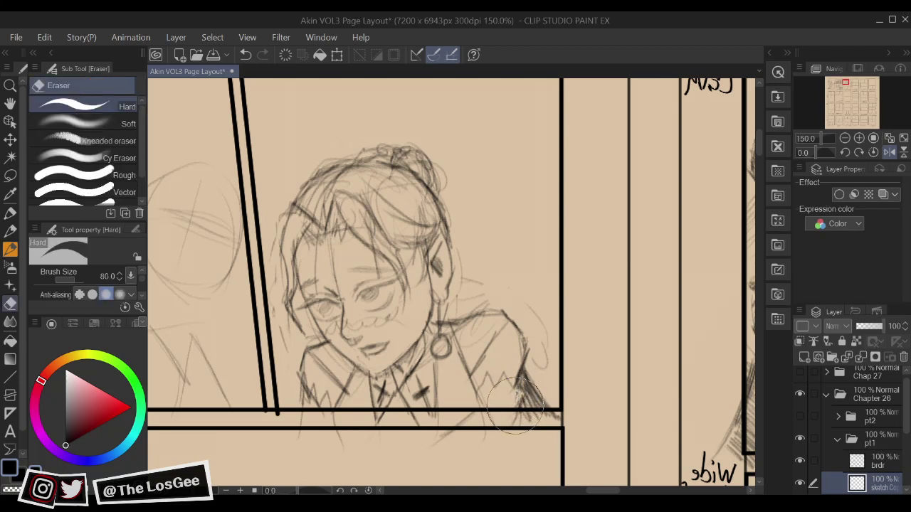
key(h)
mouse_move(534, 408)
mouse_down()
mouse_move(524, 414)
mouse_move(497, 397)
mouse_up()
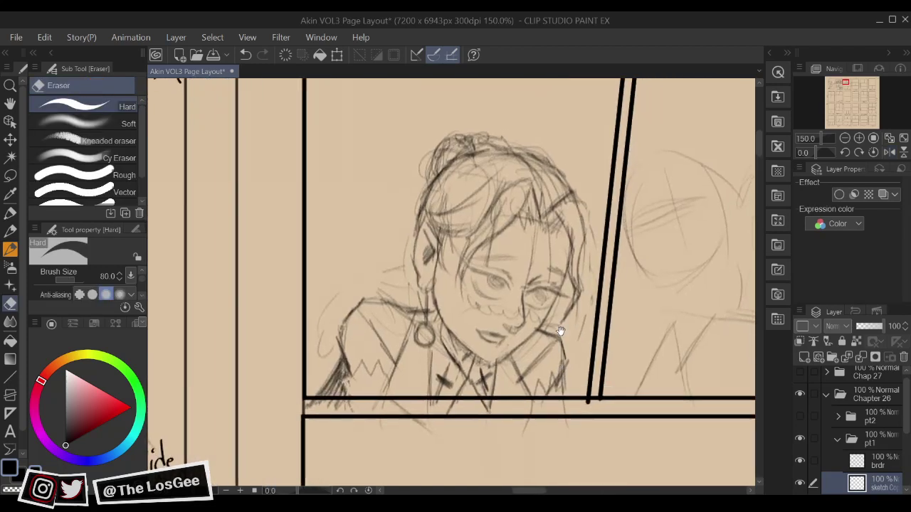
Reinforce the collar edge under the jaw and shade the lips
key(b)
mouse_move(456, 351)
mouse_down()
mouse_move(462, 371)
mouse_move(432, 389)
mouse_up()
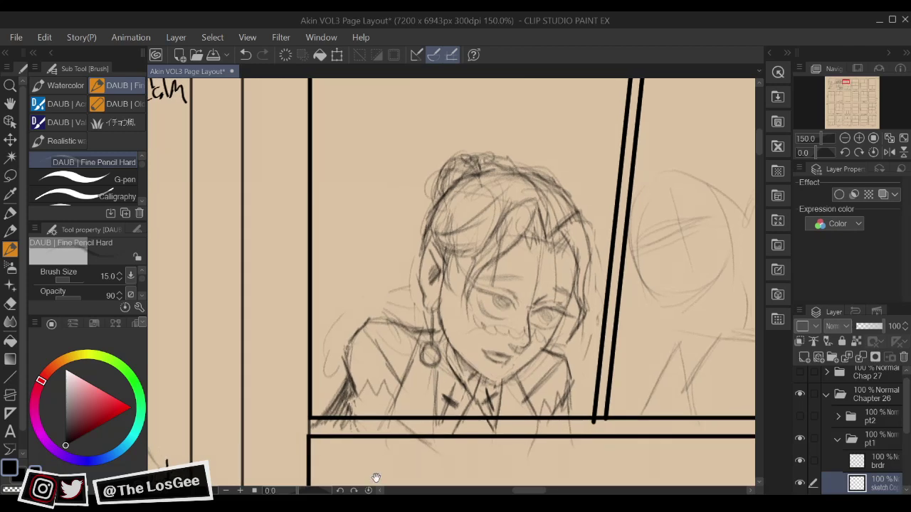
drag(535, 333, 528, 359)
mouse_move(437, 370)
mouse_down()
mouse_move(464, 424)
mouse_move(455, 398)
mouse_move(465, 402)
mouse_up()
drag(480, 349, 465, 353)
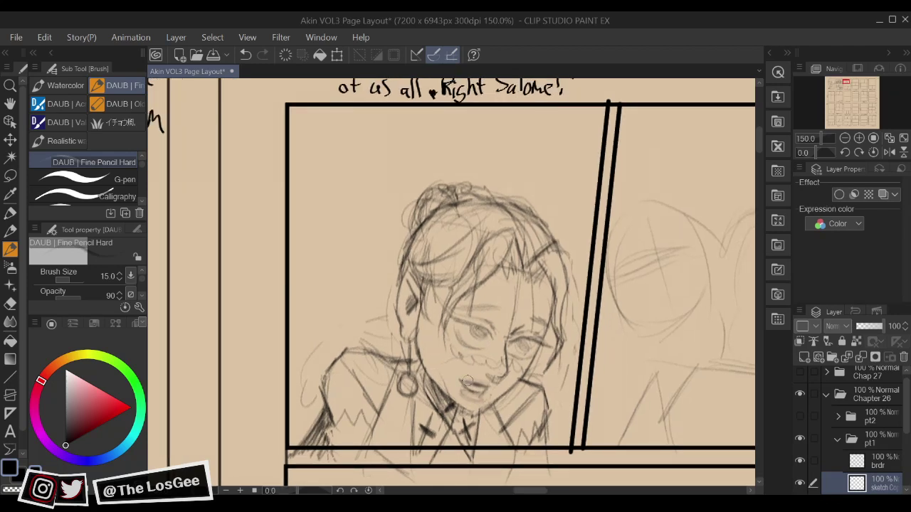
drag(568, 338, 553, 378)
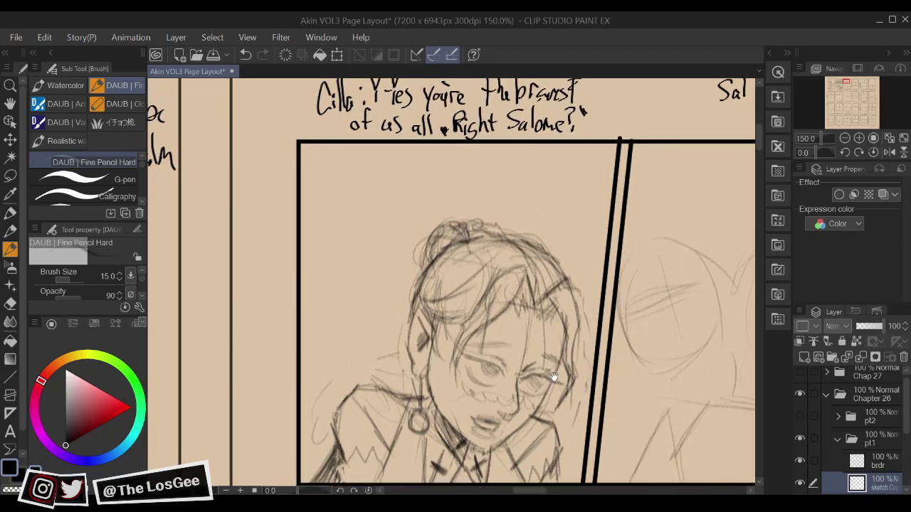
Redraw the far cheek contour from beside the eye down to the chin in mirrored view
scroll(539, 399, up, 1)
key(h)
drag(482, 372, 498, 348)
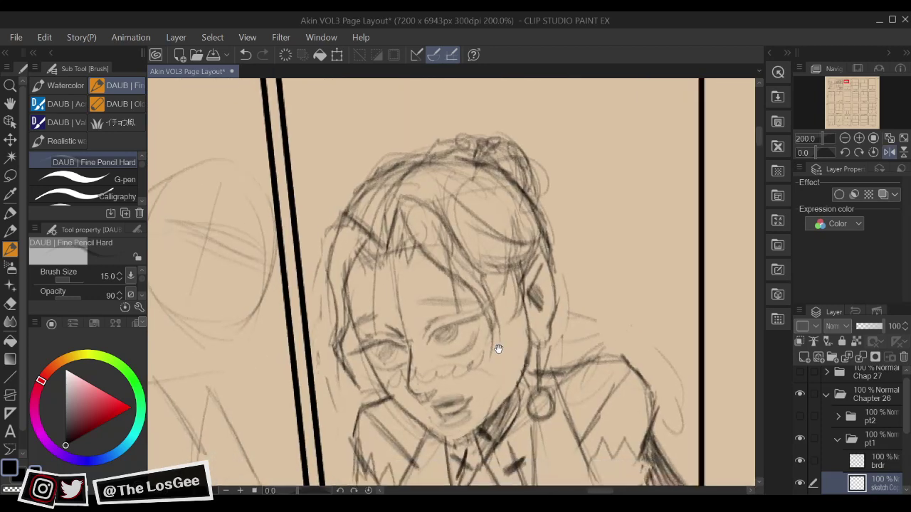
key(e)
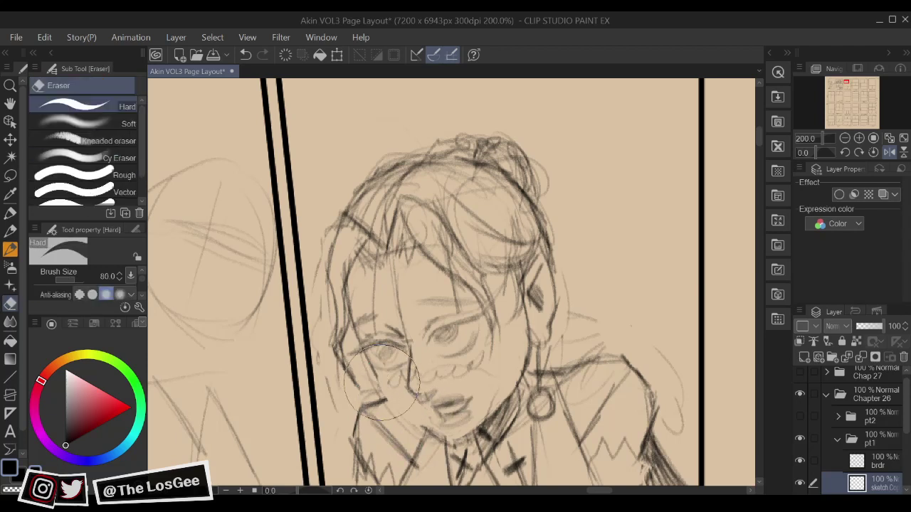
key(b)
mouse_move(373, 366)
mouse_down()
mouse_move(387, 401)
mouse_move(428, 435)
mouse_up()
key(e)
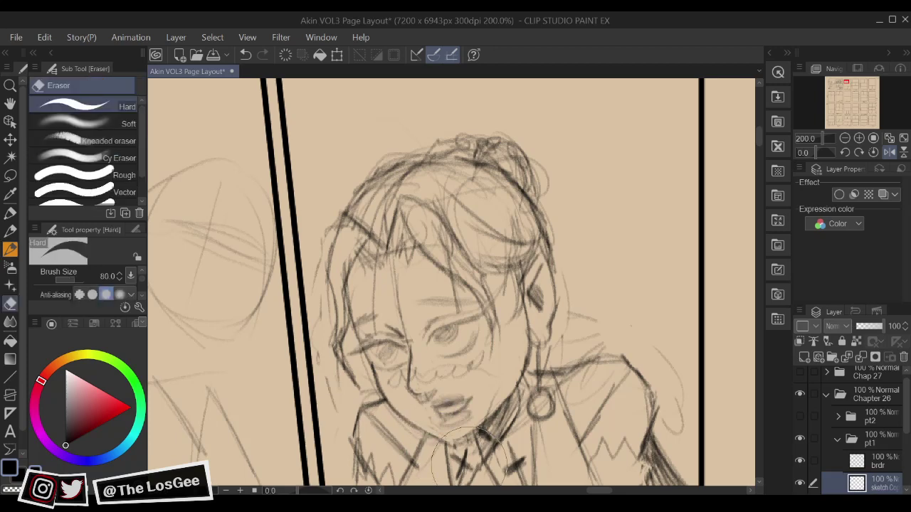
Redraw the chin and the near jawline with a firmer pencil contour
key(h)
key(h)
key(b)
drag(454, 446, 473, 435)
key(e)
key(h)
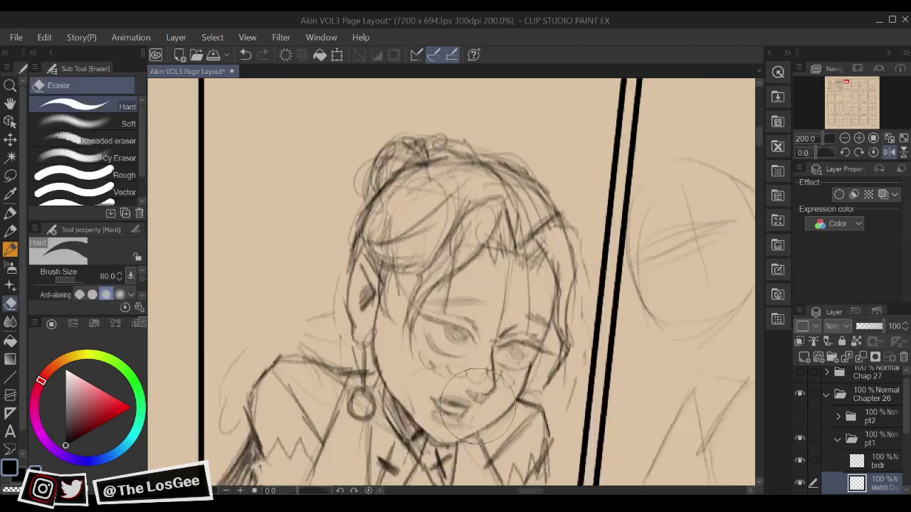
key(b)
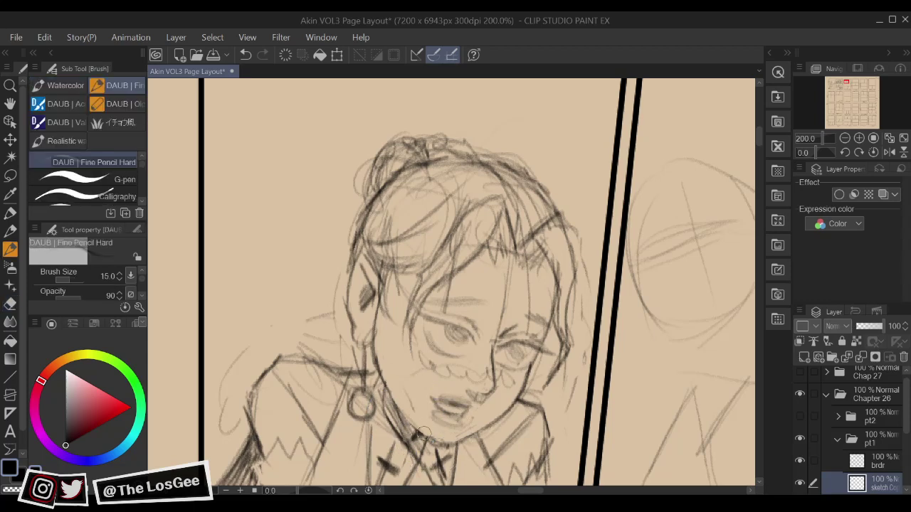
mouse_move(388, 388)
mouse_down()
mouse_move(407, 419)
mouse_move(448, 447)
mouse_up()
key(h)
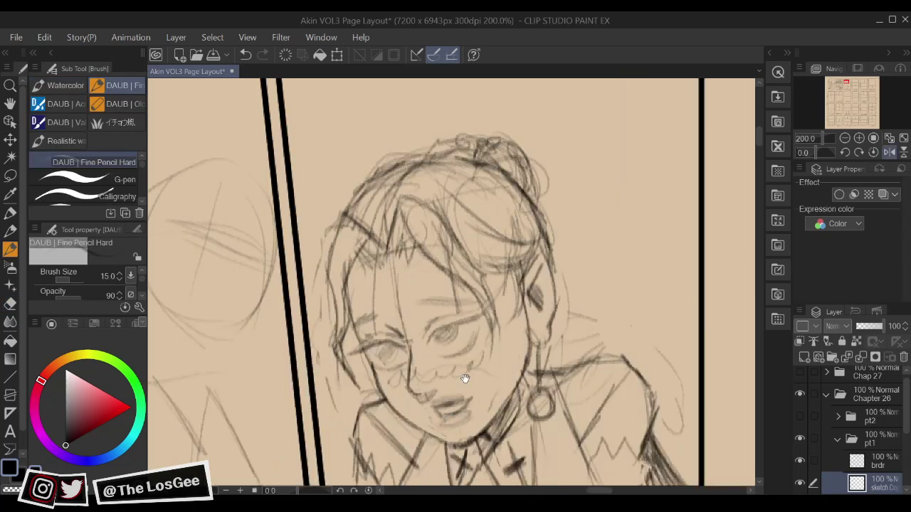
Clean up the stray lines below the far jaw and chin, comparing the face in normal and mirrored view
drag(464, 379, 461, 376)
key(e)
mouse_move(382, 403)
mouse_down()
mouse_move(420, 437)
mouse_move(433, 435)
mouse_move(399, 416)
mouse_move(441, 442)
mouse_move(442, 457)
mouse_up()
key(b)
key(e)
key(b)
key(h)
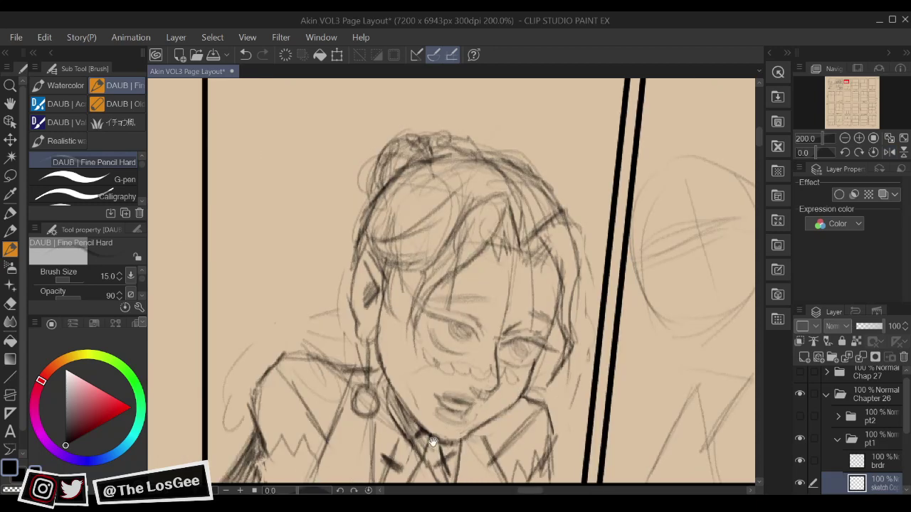
key(h)
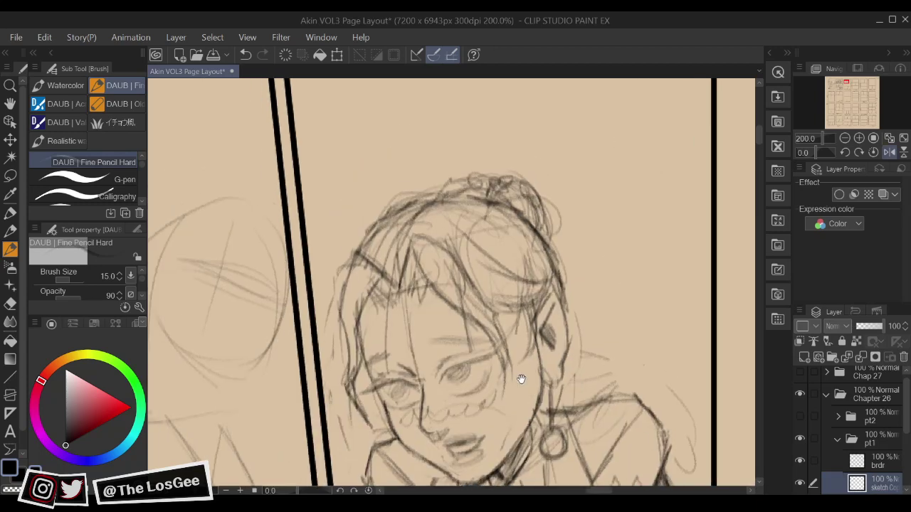
Darken the far temple contour under the hair and erase the vertical guideline on the forehead
drag(356, 302, 377, 384)
key(h)
key(e)
drag(511, 354, 504, 360)
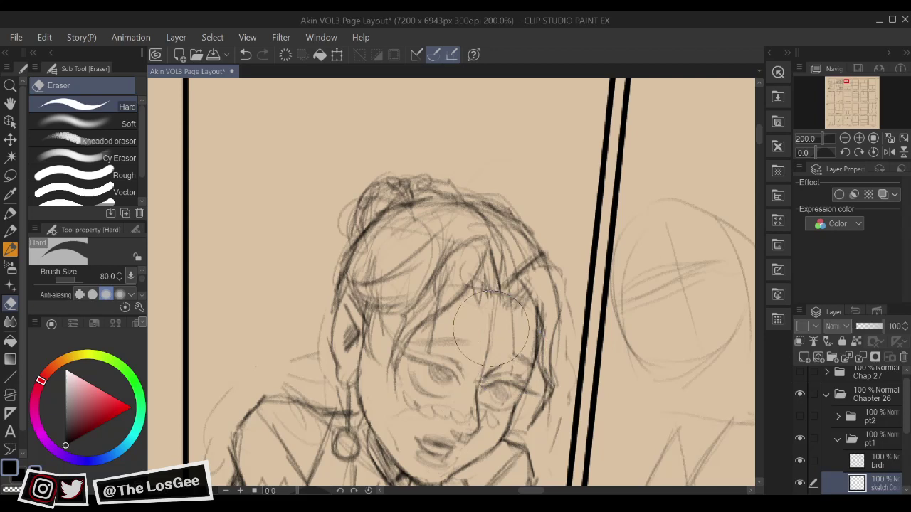
drag(491, 328, 480, 361)
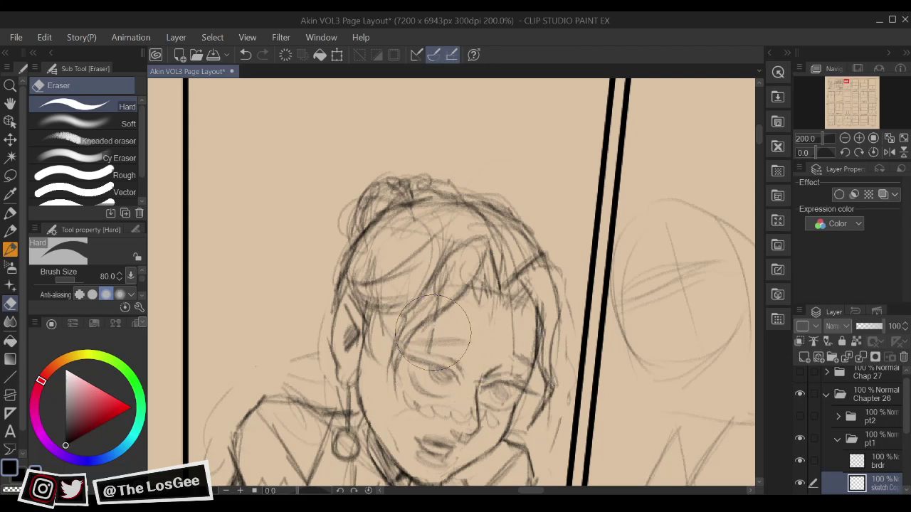
Redraw both eyebrows in a worried slant and refine the eyes with darker upper lashes
key(b)
drag(420, 342, 522, 354)
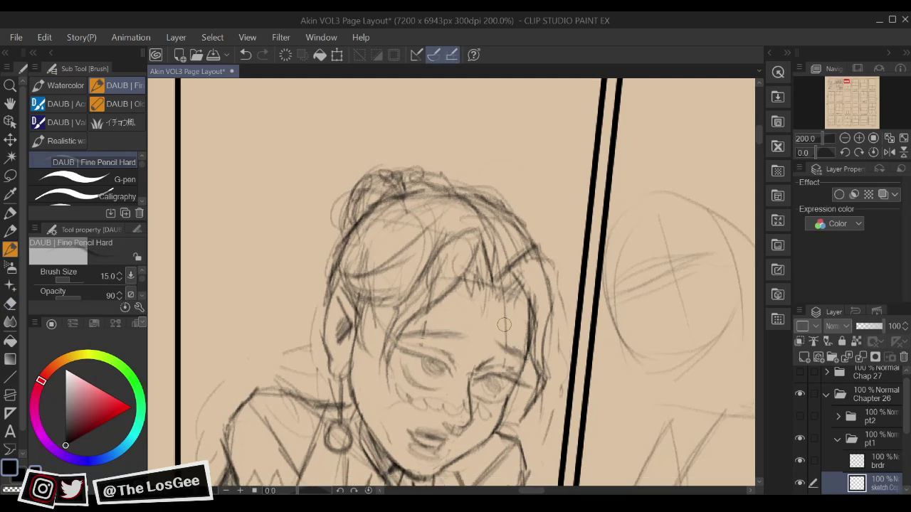
key(e)
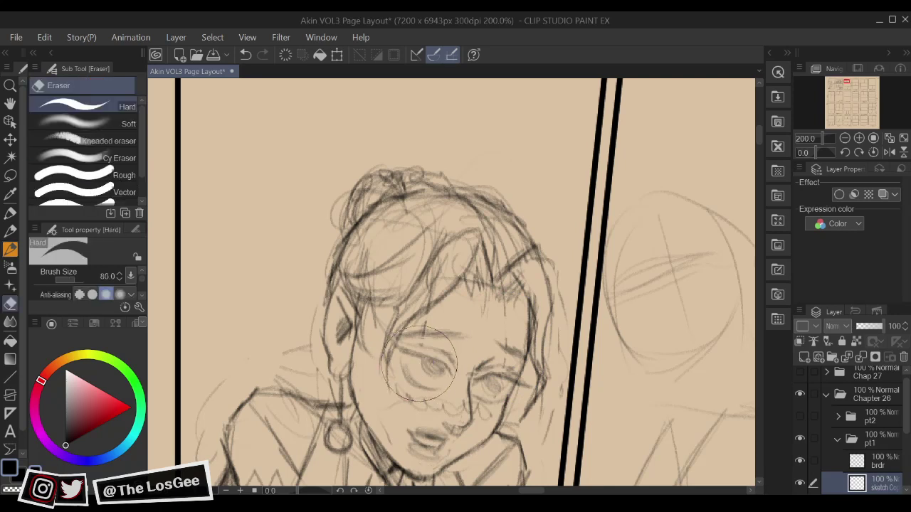
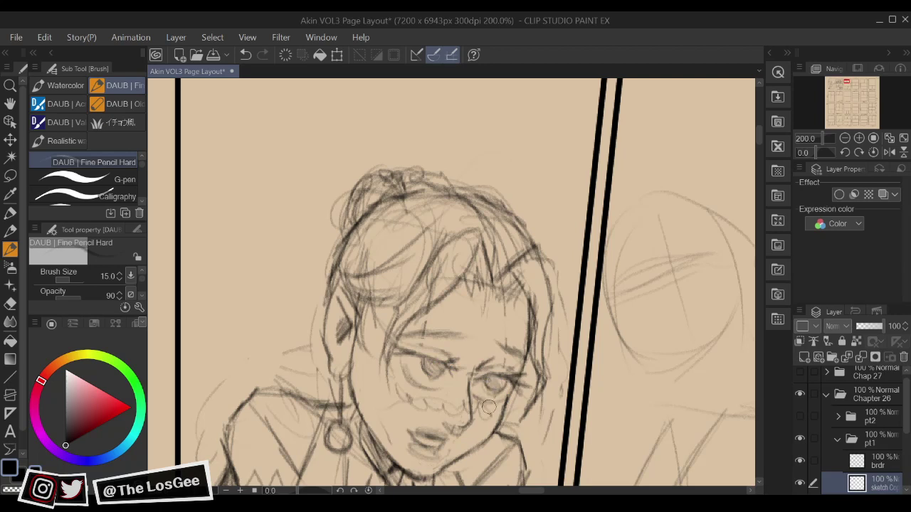
key(e)
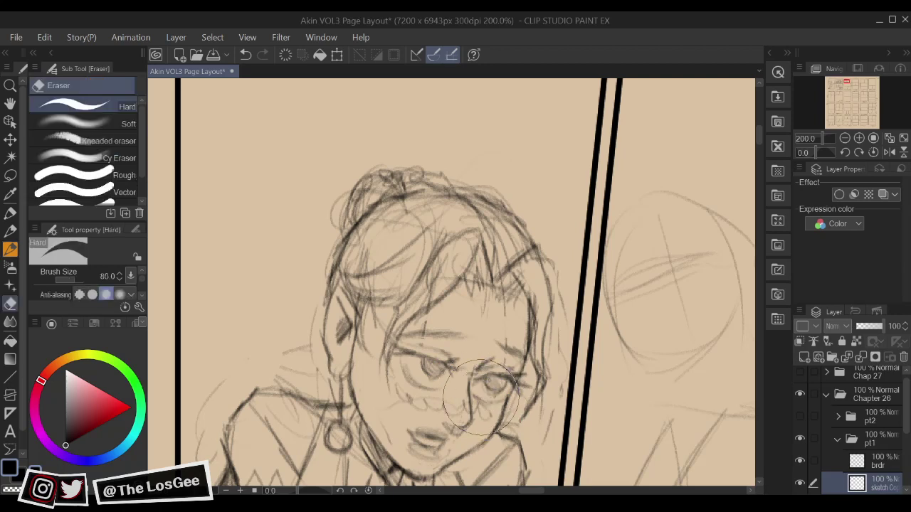
key(b)
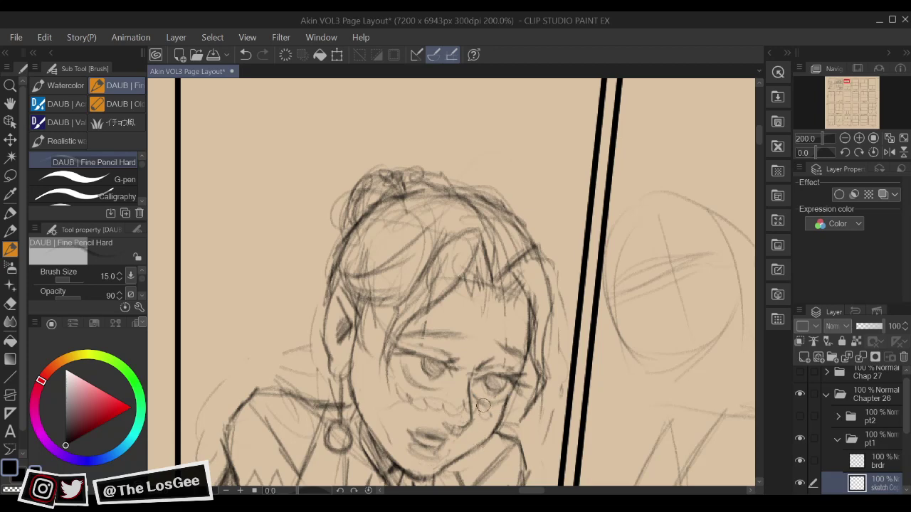
mouse_move(481, 334)
mouse_down()
mouse_move(475, 307)
mouse_move(457, 323)
mouse_up()
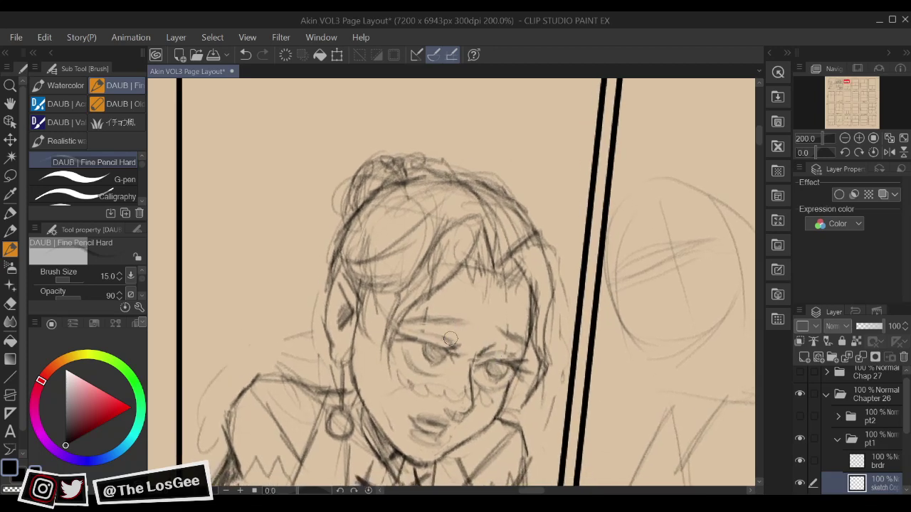
Add thin vertical hatching lines across the forehead beneath the fringe and beside the ear
key(h)
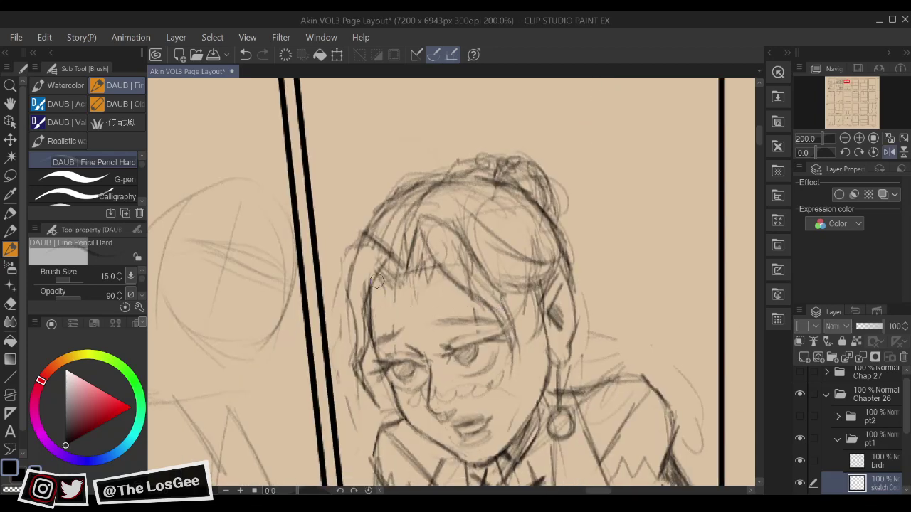
mouse_move(378, 281)
mouse_down()
mouse_move(410, 352)
mouse_move(405, 274)
mouse_move(422, 351)
mouse_move(429, 264)
mouse_move(463, 333)
mouse_up()
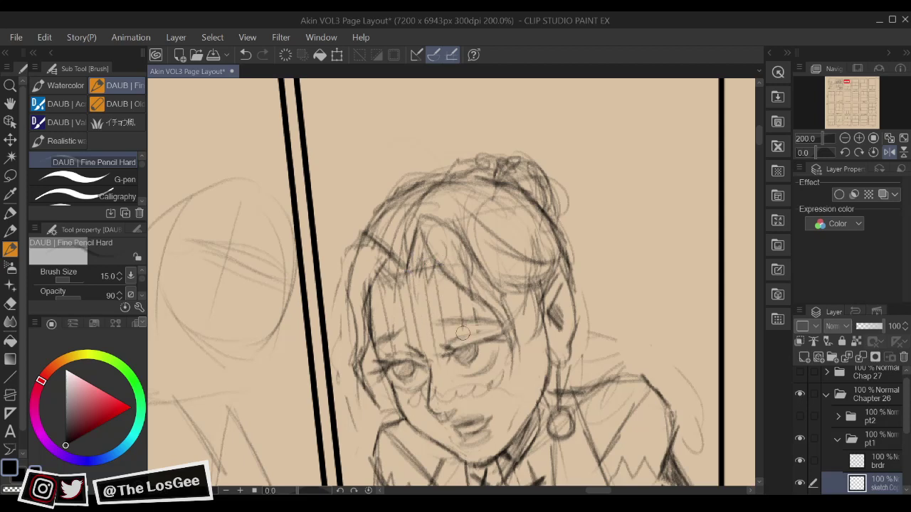
drag(469, 279, 483, 339)
key(h)
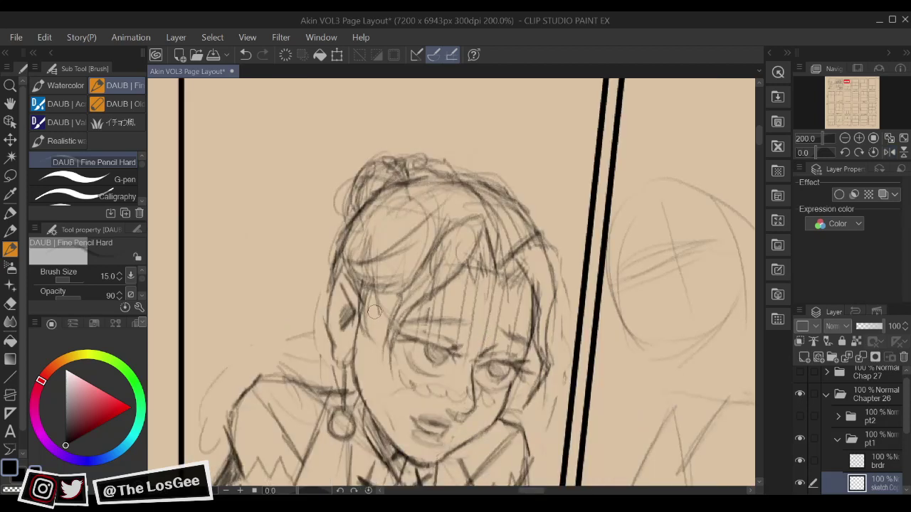
drag(392, 288, 390, 330)
Compare the character sketch with the finished panels on the neighbouring page
scroll(382, 464, down, 2)
drag(381, 464, 626, 227)
drag(168, 246, 466, 461)
drag(402, 360, 463, 156)
drag(556, 301, 256, 422)
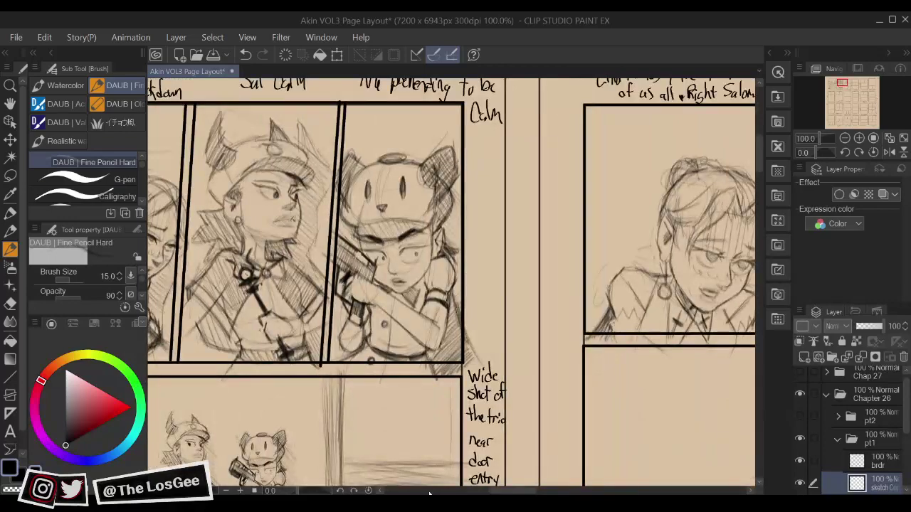
drag(699, 353, 533, 410)
drag(421, 441, 400, 466)
drag(690, 418, 659, 432)
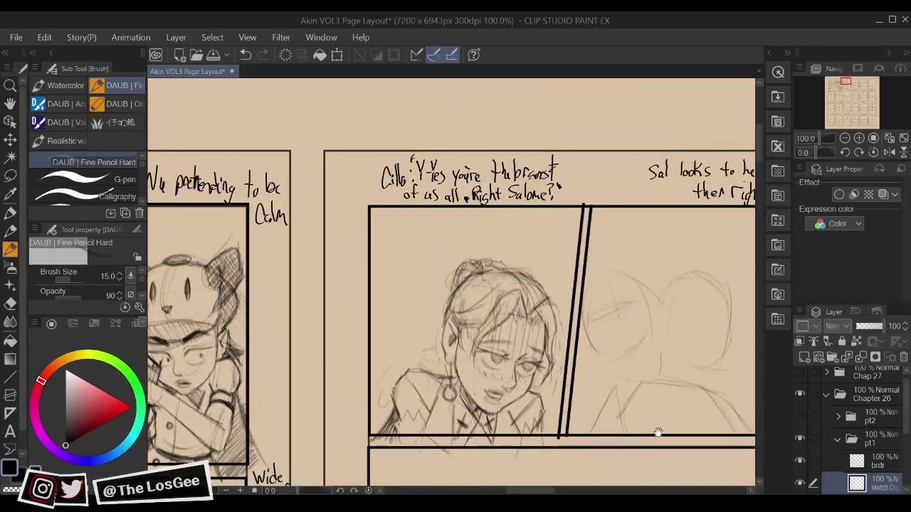
Erase the rough spots along the jaw and redraw the jawline around the chin more boldly in mirrored view
key(h)
scroll(588, 440, up, 2)
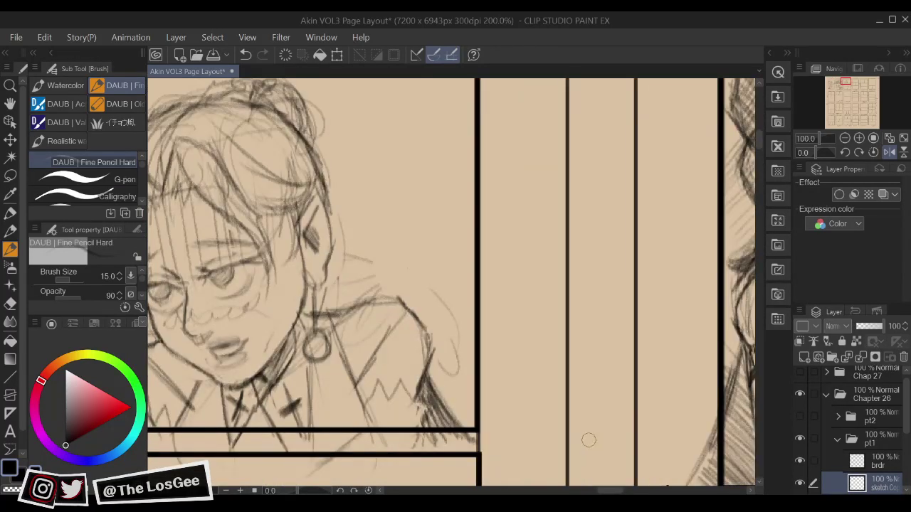
mouse_move(380, 393)
mouse_down()
mouse_move(510, 425)
mouse_move(587, 425)
mouse_up()
key(e)
drag(385, 385, 397, 407)
key(b)
mouse_move(367, 360)
mouse_down()
mouse_move(383, 391)
mouse_move(362, 359)
mouse_move(438, 426)
mouse_move(432, 417)
mouse_move(440, 423)
mouse_move(496, 385)
mouse_up()
key(e)
key(b)
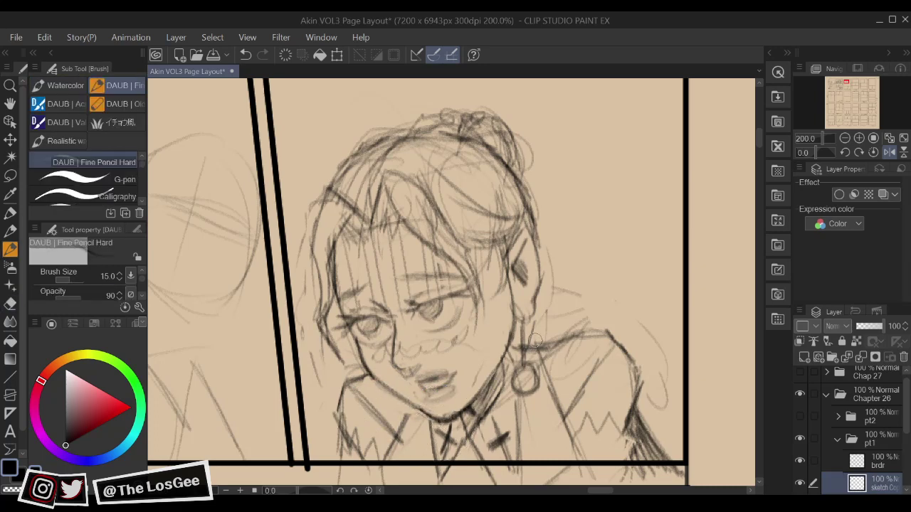
Clean up the area around the earring and redraw the short neck line between the ear and the collar
key(space)
key(h)
mouse_move(440, 364)
mouse_down()
mouse_move(484, 394)
mouse_move(444, 405)
mouse_move(448, 418)
mouse_up()
key(e)
key(b)
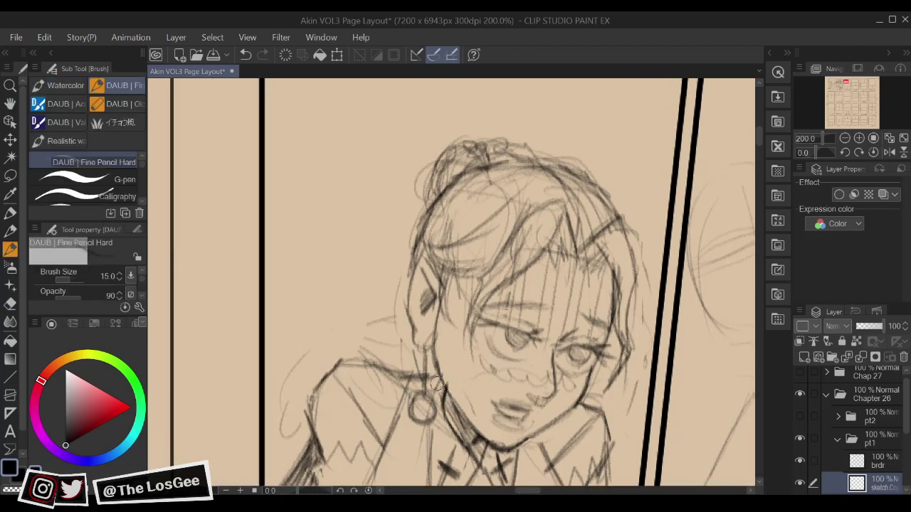
mouse_move(435, 374)
mouse_down()
mouse_move(420, 375)
mouse_move(441, 332)
mouse_move(436, 313)
mouse_move(436, 358)
mouse_up()
key(e)
key(b)
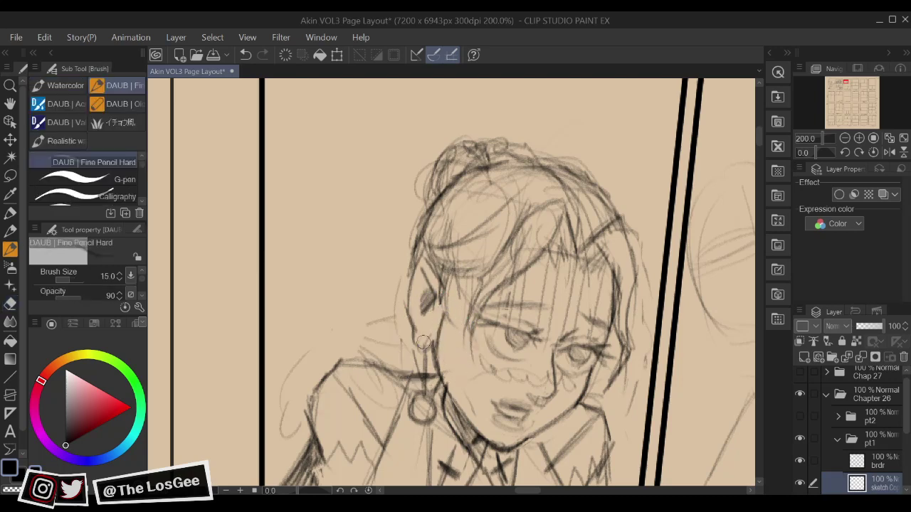
key(h)
drag(421, 410, 512, 436)
key(h)
Sketch two large overlapping rough arcs over the upper part of the character's panel
scroll(513, 435, down, 1)
scroll(513, 436, down, 3)
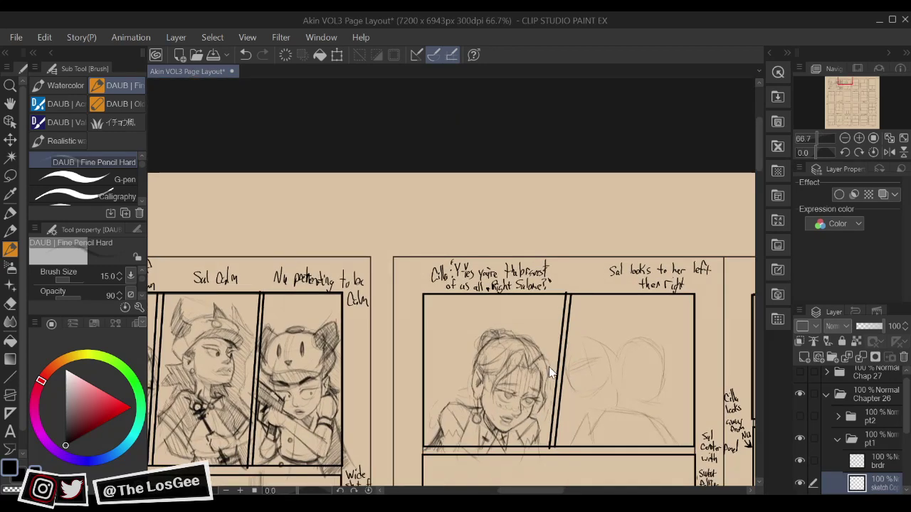
scroll(549, 371, up, 1)
drag(547, 366, 573, 362)
drag(430, 247, 507, 252)
drag(457, 236, 558, 341)
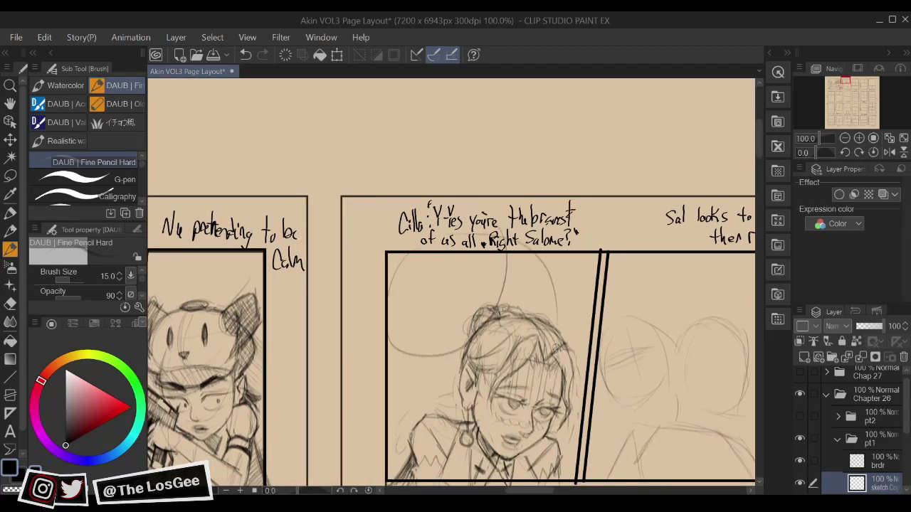
Try a pencil stroke across the tops of the two rough heads in the adjacent panel and undo it
drag(596, 391, 466, 318)
drag(604, 458, 433, 370)
mouse_move(464, 294)
mouse_down()
mouse_move(526, 425)
mouse_move(522, 388)
mouse_move(530, 401)
mouse_move(605, 396)
mouse_up()
mouse_move(502, 370)
mouse_down()
mouse_move(527, 445)
mouse_move(569, 491)
mouse_up()
scroll(528, 451, up, 2)
mouse_move(391, 207)
mouse_down()
mouse_move(559, 203)
mouse_move(590, 230)
mouse_up()
key(ctrl+z)
drag(555, 321, 551, 296)
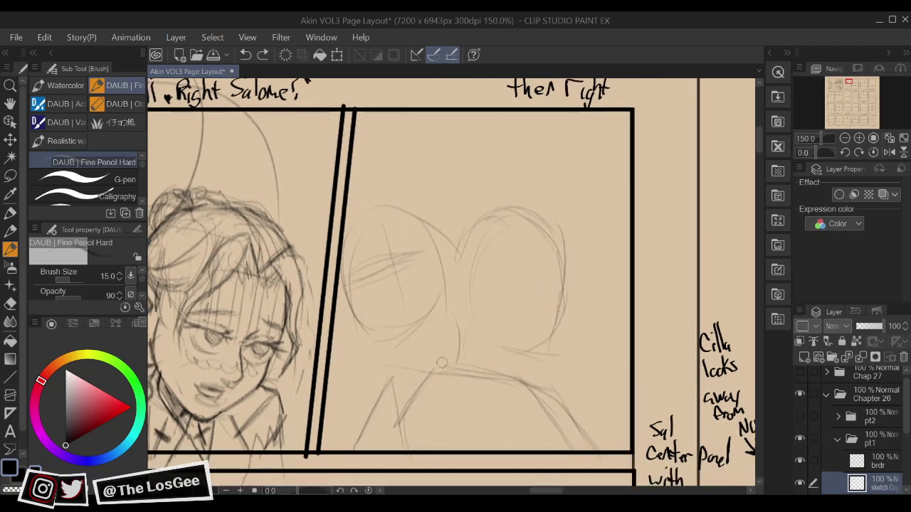
Sketch darker neck lines between the two rough heads, curving them out into the tops of both shoulders
mouse_move(450, 371)
mouse_down()
mouse_move(447, 362)
mouse_move(479, 370)
mouse_move(496, 442)
mouse_move(468, 370)
mouse_up()
click(745, 176)
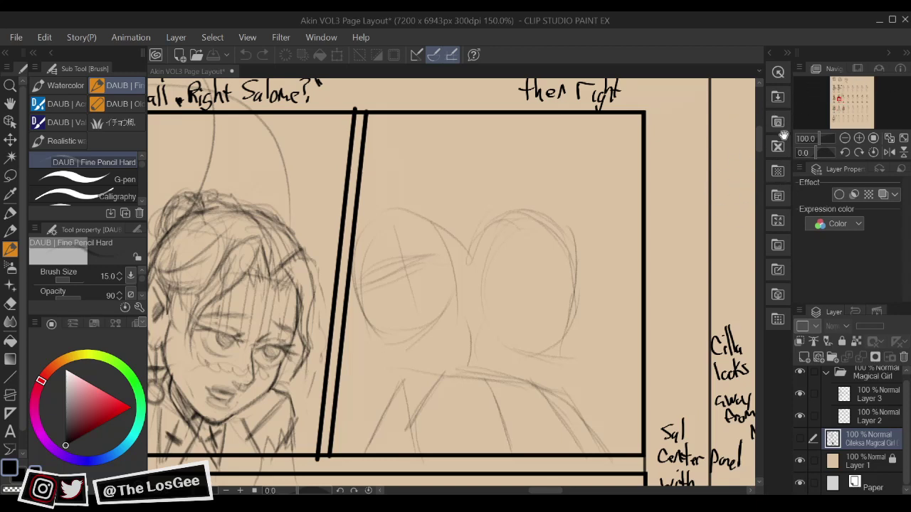
mouse_move(570, 397)
mouse_down()
mouse_move(564, 389)
mouse_move(572, 395)
mouse_up()
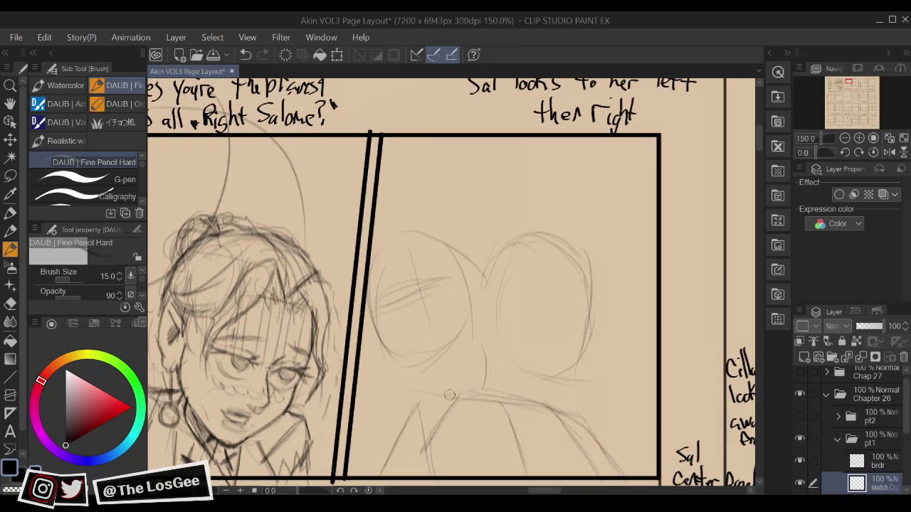
mouse_move(496, 353)
mouse_down()
mouse_move(457, 309)
mouse_move(484, 361)
mouse_move(584, 370)
mouse_up()
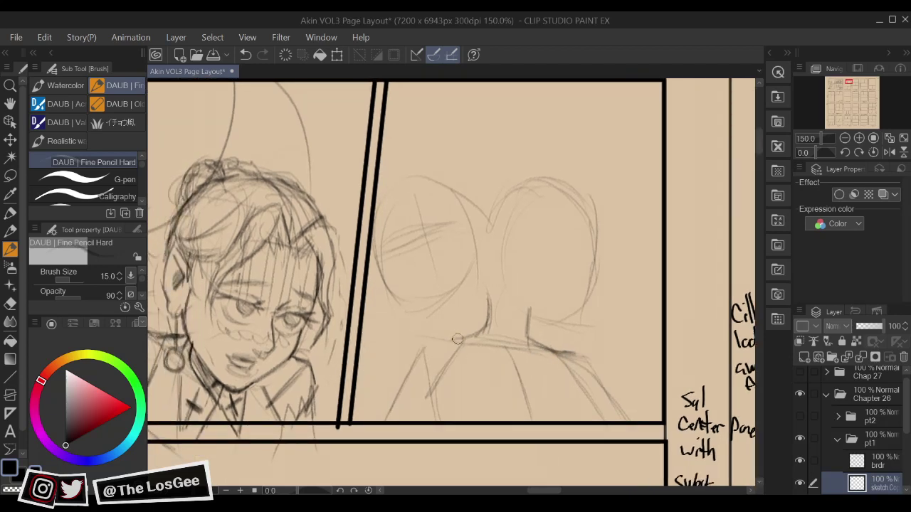
drag(454, 340, 418, 345)
drag(538, 303, 590, 337)
drag(490, 370, 483, 372)
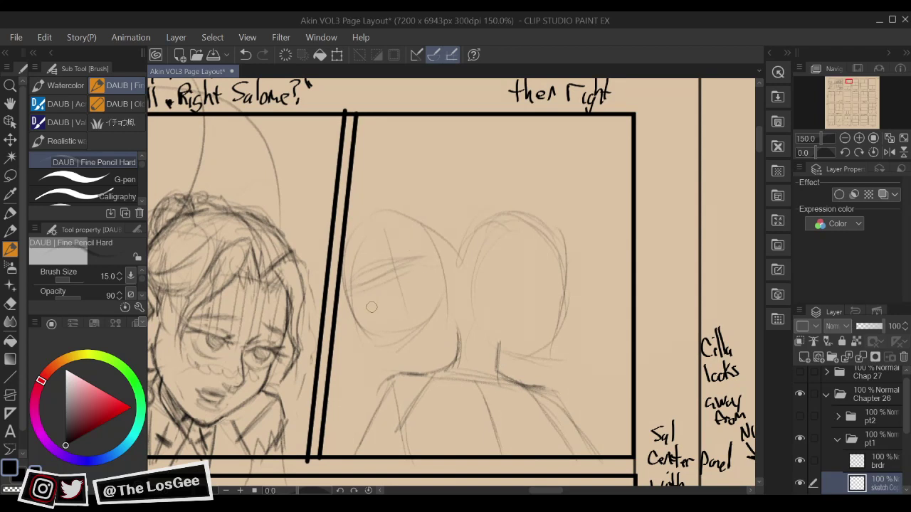
Sketch the inner brow, the nose and two round eyes with pupils on the left head, following its guidelines
scroll(372, 307, up, 2)
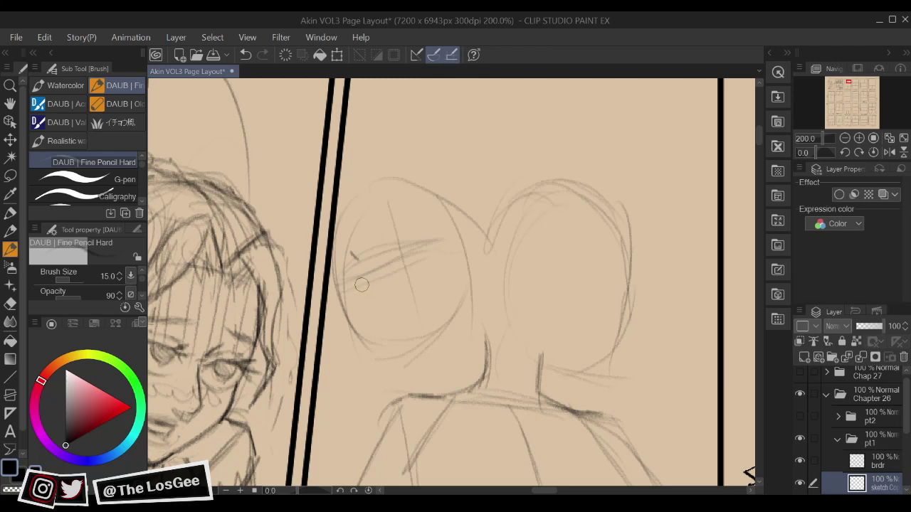
mouse_move(363, 271)
mouse_down()
mouse_move(359, 296)
mouse_move(374, 301)
mouse_move(419, 269)
mouse_up()
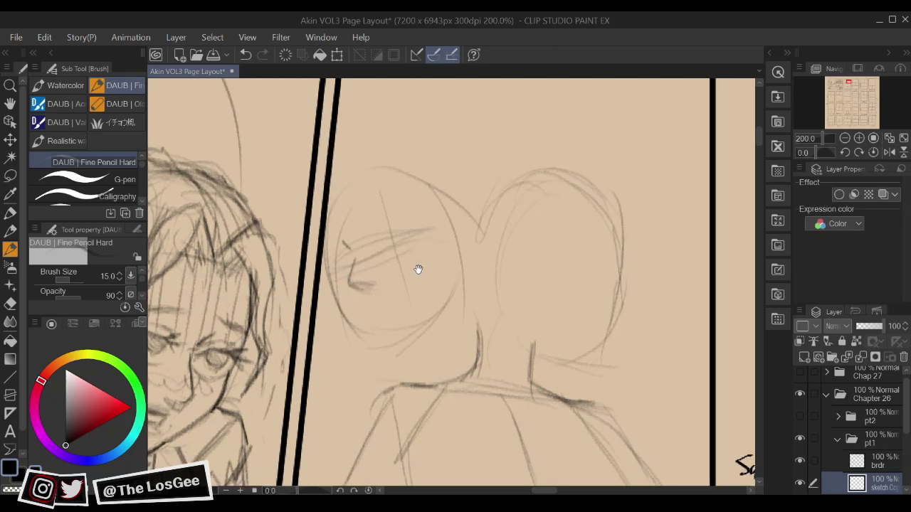
mouse_move(374, 237)
mouse_down()
mouse_move(397, 233)
mouse_move(381, 242)
mouse_move(385, 256)
mouse_move(401, 233)
mouse_up()
mouse_move(328, 253)
mouse_down()
mouse_move(346, 254)
mouse_move(341, 264)
mouse_up()
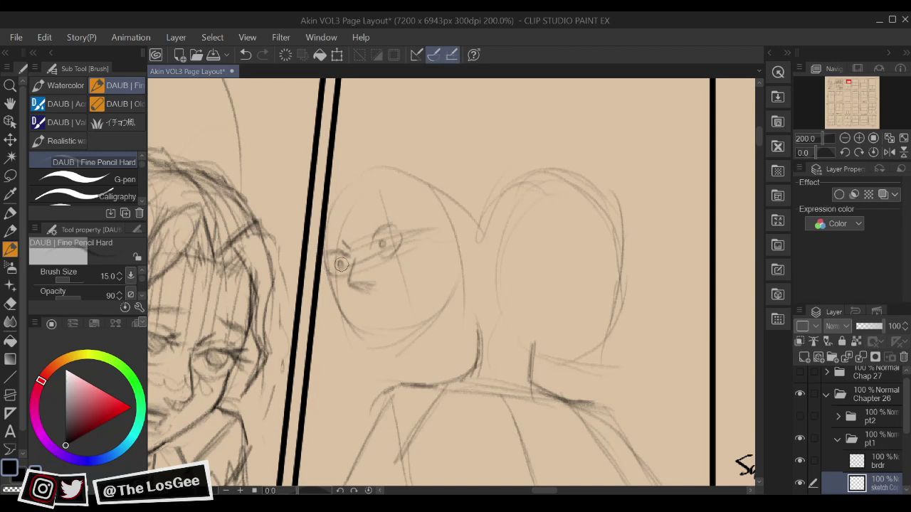
Add an upper lid line to the near eye and sketch a small open mouth under the nose
drag(503, 222, 494, 226)
drag(367, 242, 380, 231)
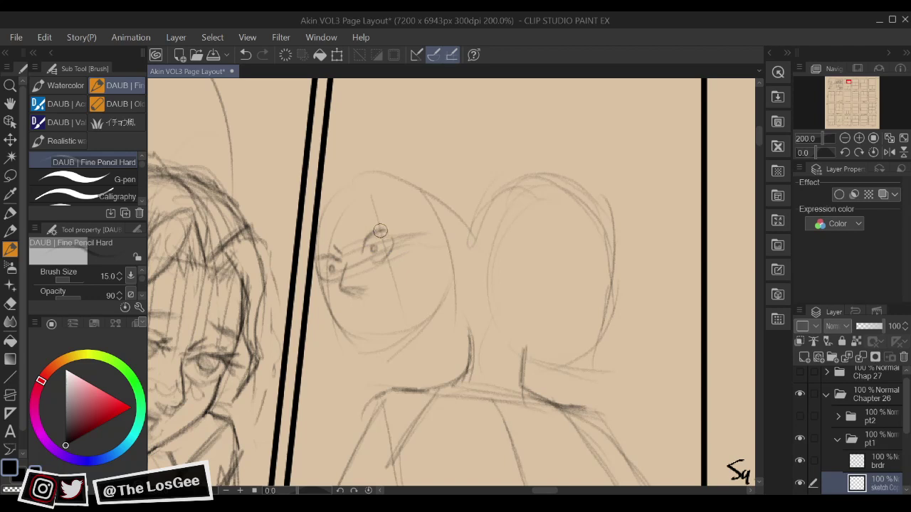
drag(397, 274, 395, 276)
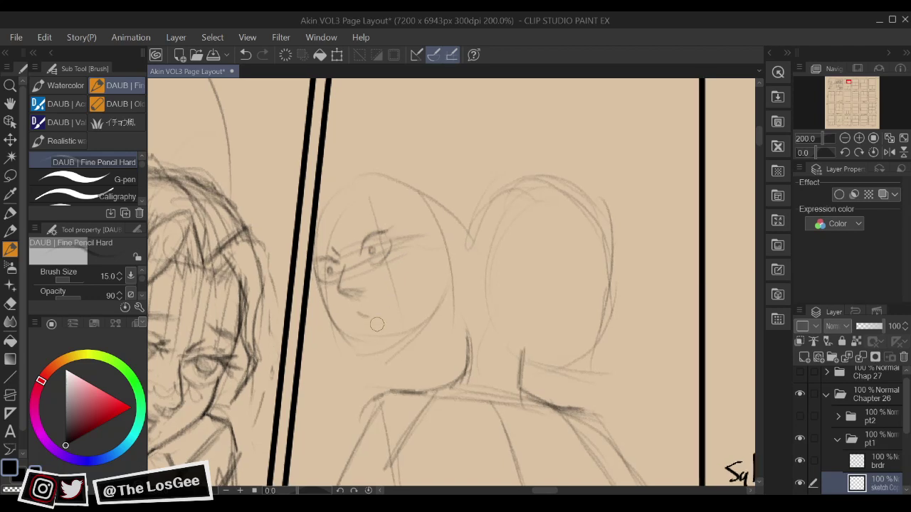
mouse_move(360, 315)
mouse_down()
mouse_move(380, 326)
mouse_move(362, 324)
mouse_move(383, 314)
mouse_up()
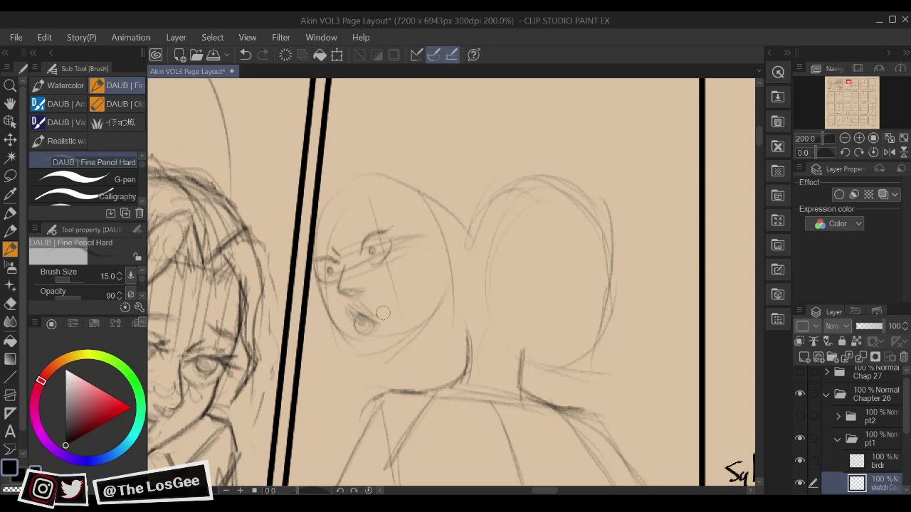
drag(502, 253, 491, 258)
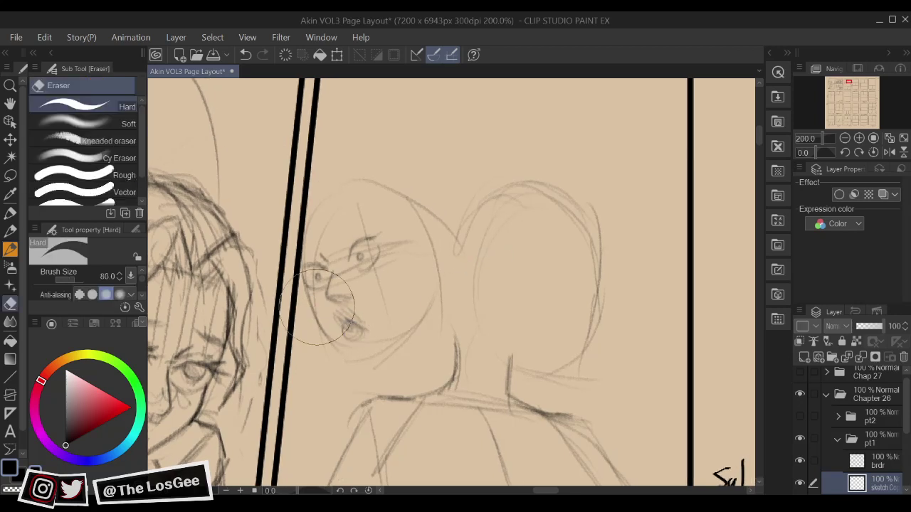
Erase the rough lower face outline of the left head and redraw its jawline around the chin
mouse_move(303, 287)
mouse_down()
mouse_move(322, 335)
mouse_move(366, 360)
mouse_move(402, 334)
mouse_move(434, 277)
mouse_up()
mouse_move(547, 256)
mouse_down()
mouse_move(517, 261)
mouse_move(512, 291)
mouse_move(463, 337)
mouse_up()
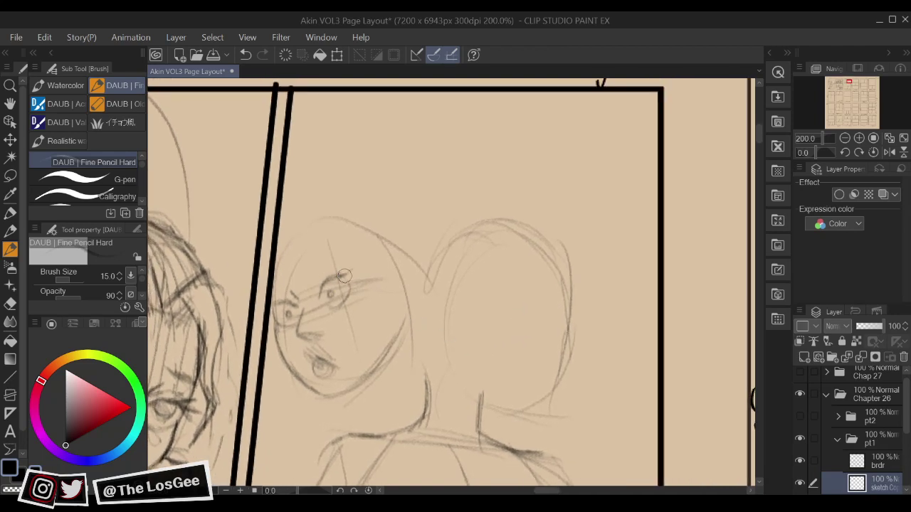
Darken the near eye's upper lash line and the opening between the lips on the left face
key(e)
key(p)
drag(350, 269, 329, 280)
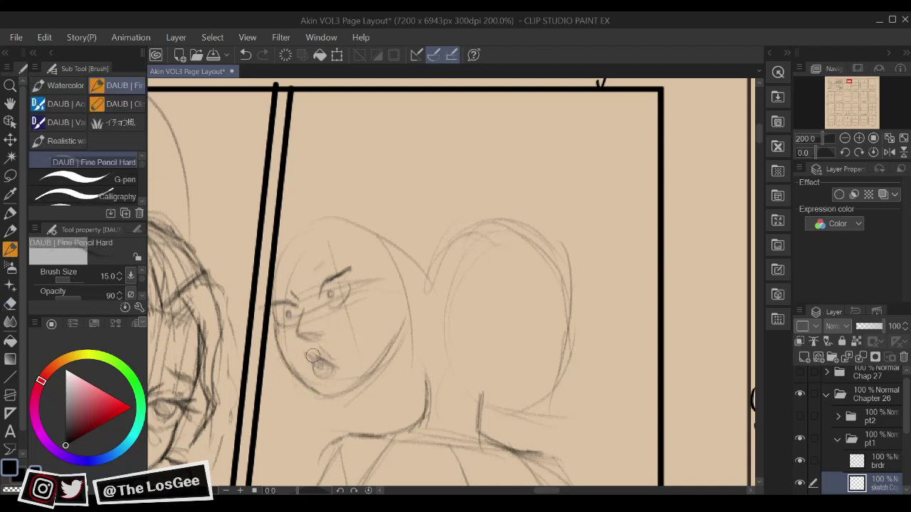
drag(315, 358, 314, 356)
drag(315, 358, 336, 368)
drag(393, 257, 380, 290)
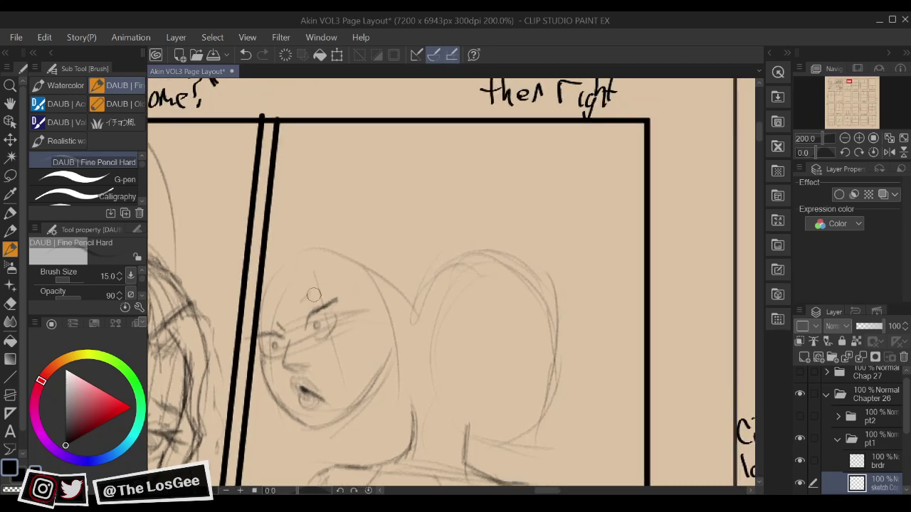
Sketch raised, angled eyebrows above both eyes of the left face
mouse_move(296, 300)
mouse_down()
mouse_move(319, 290)
mouse_move(311, 290)
mouse_up()
key(e)
key(b)
drag(257, 318, 270, 314)
drag(374, 257, 355, 219)
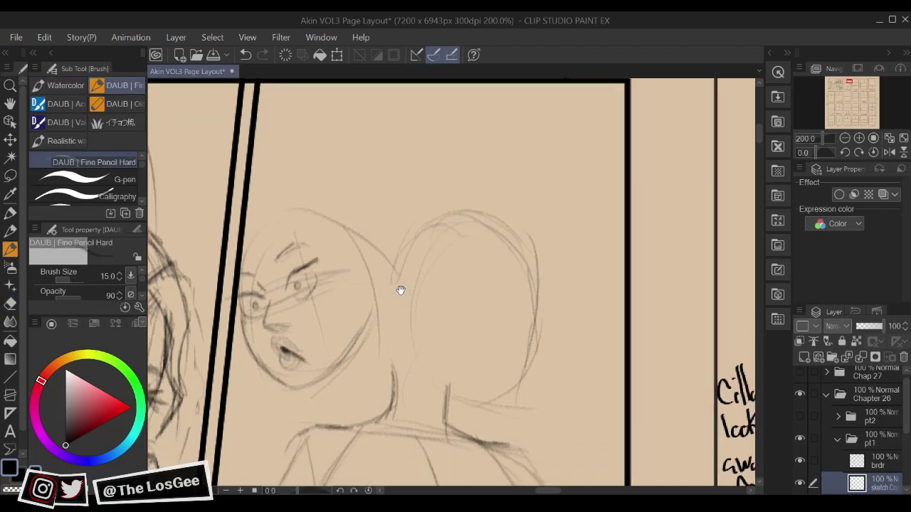
Check the face in mirrored view, then draw the side-of-face line and the neck line descending from the jaw
key(h)
drag(442, 312, 411, 307)
drag(583, 318, 547, 314)
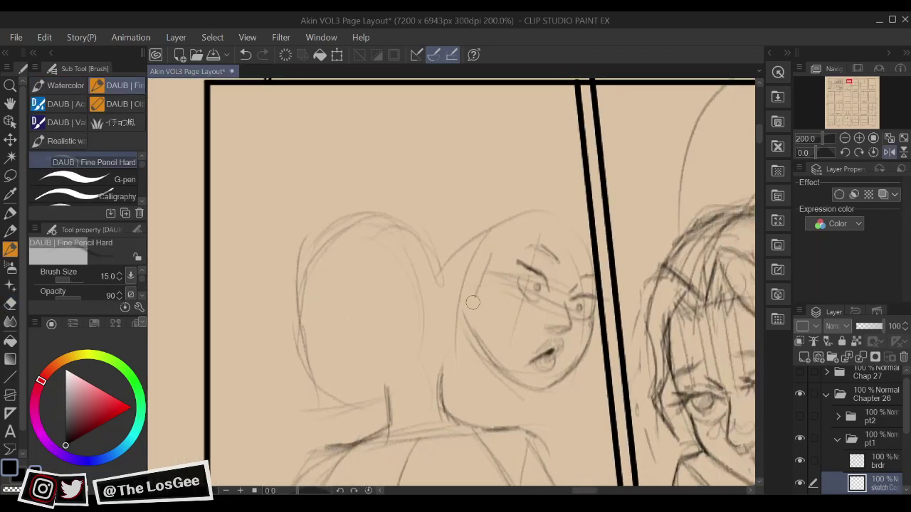
key(h)
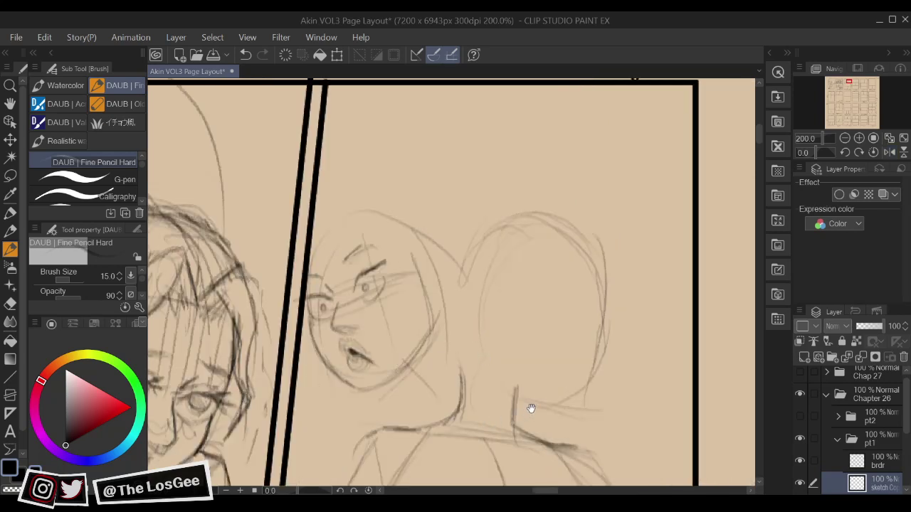
drag(403, 392, 385, 393)
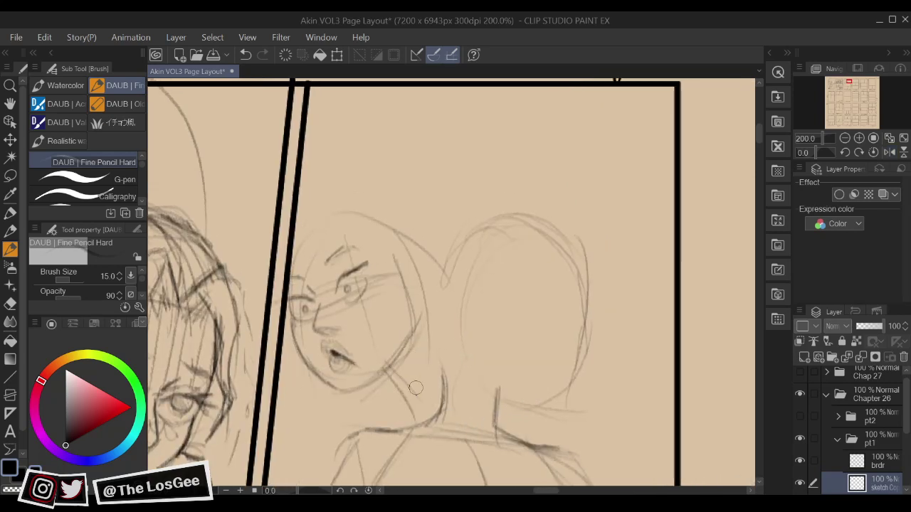
drag(616, 351, 510, 353)
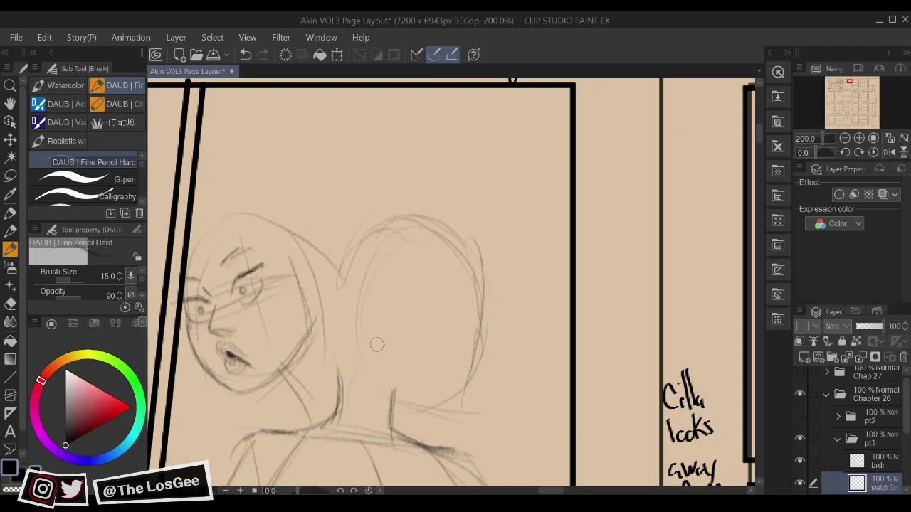
drag(406, 353, 445, 304)
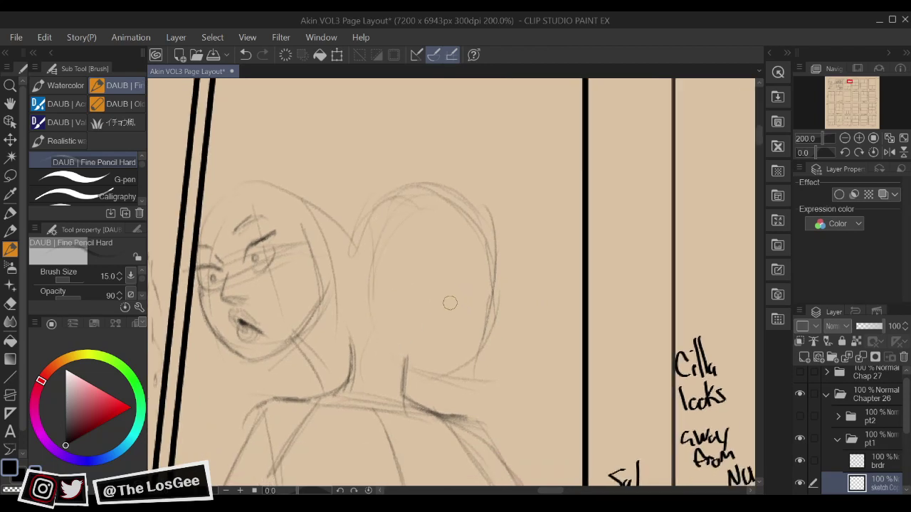
Sketch curved strands sweeping from the left face across the right head and a line across the base of that head
drag(301, 264, 422, 295)
drag(284, 240, 423, 295)
drag(333, 329, 432, 363)
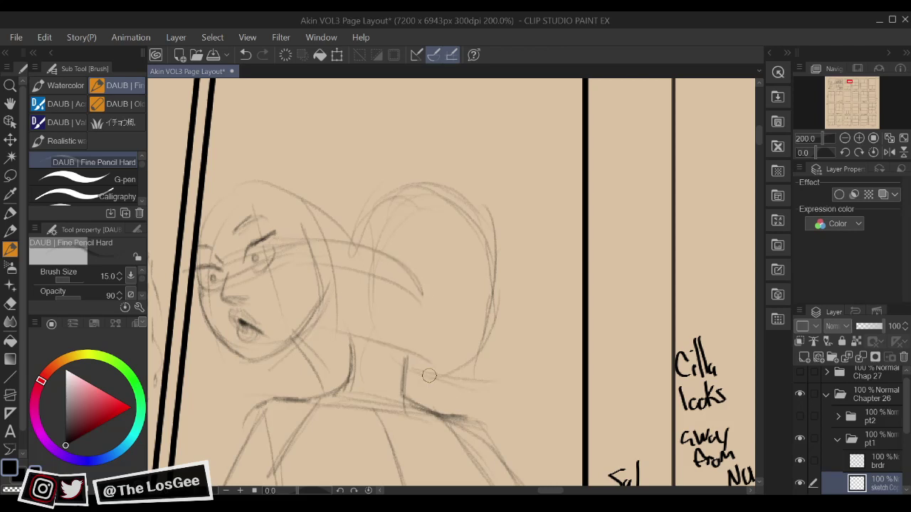
drag(523, 322, 536, 324)
drag(365, 282, 375, 311)
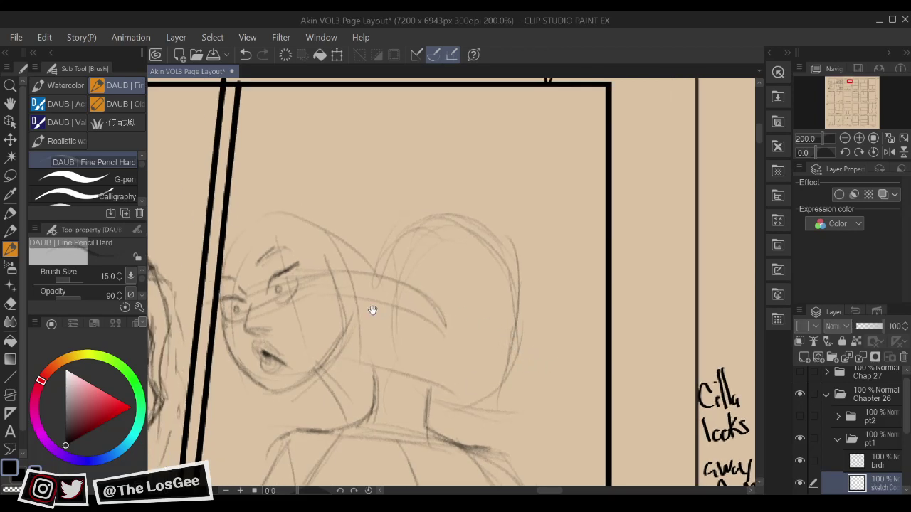
drag(499, 320, 502, 301)
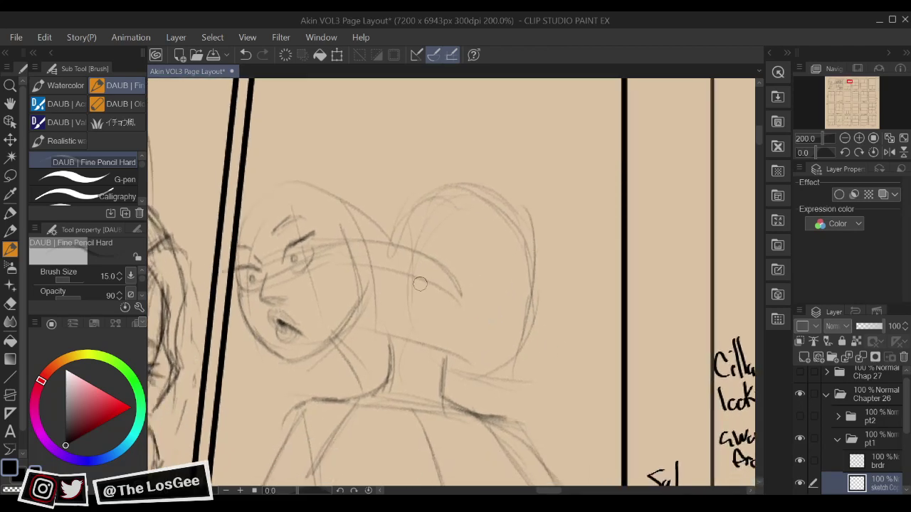
Lasso the left face and shift it to the right, away from the panel's slanted border, then deselect it
key(m)
mouse_move(233, 205)
mouse_down()
mouse_move(360, 141)
mouse_move(402, 311)
mouse_move(356, 377)
mouse_move(273, 375)
mouse_up()
key(ctrl+t)
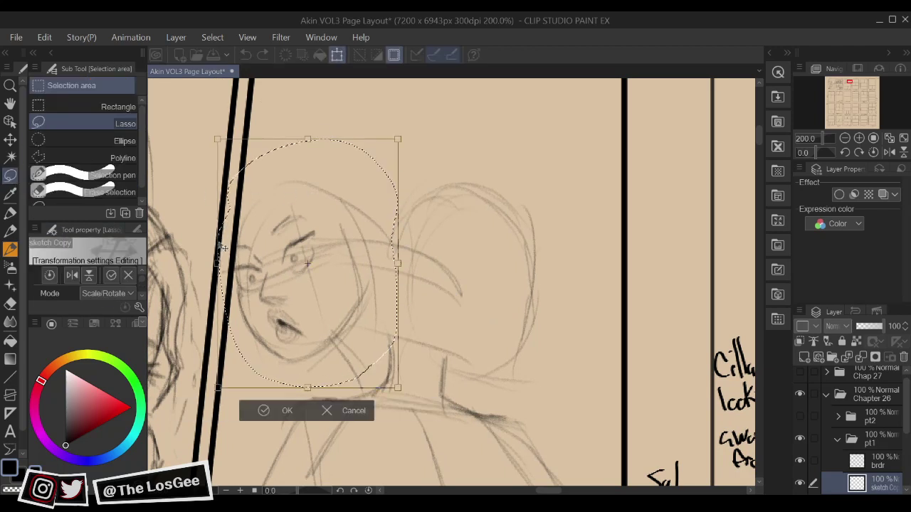
key(Right)
key(Right)
key(Right)
key(Right)
key(Right)
key(Right)
key(Right)
key(Right)
key(Right)
key(Right)
key(Right)
key(Right)
key(Right)
key(Right)
key(Right)
key(Right)
key(Right)
key(Right)
key(Right)
key(Right)
key(Return)
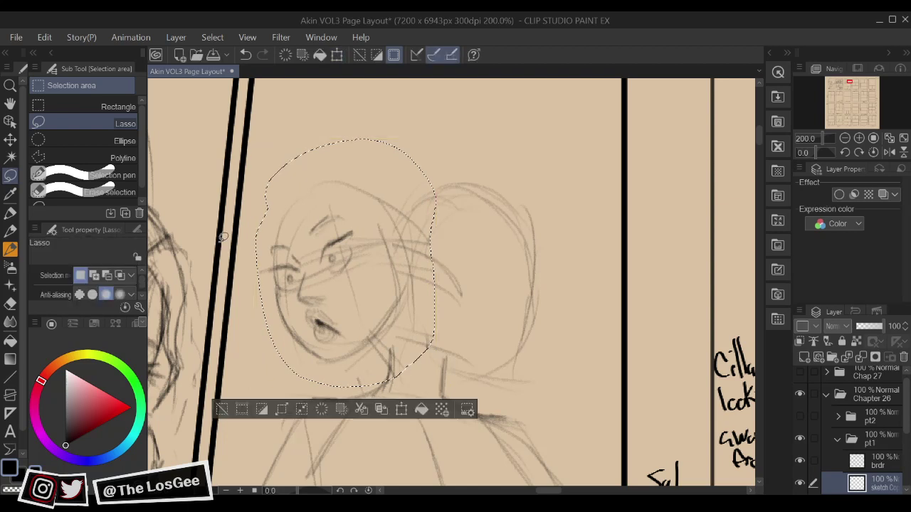
key(ctrl+d)
Draw a bolder contour down from beside the left face to the nape and sketch light strokes behind it
scroll(524, 332, up, 1)
key(b)
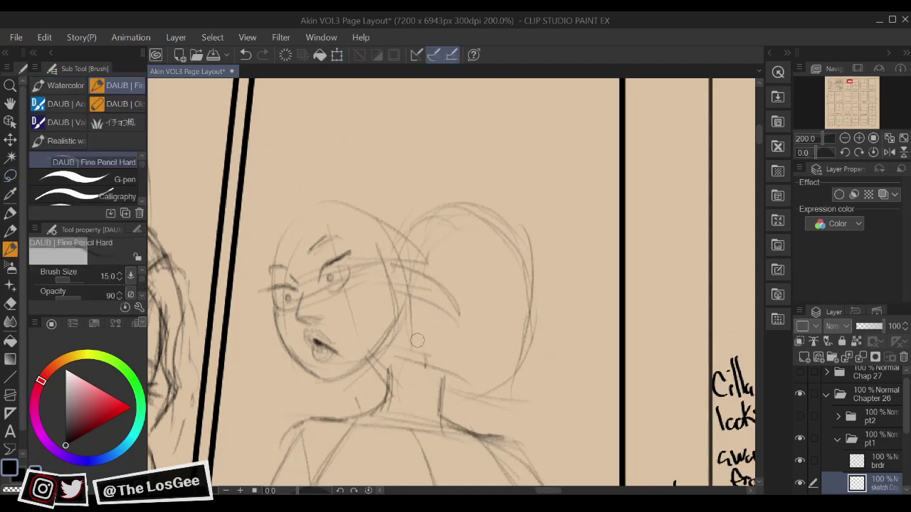
mouse_move(411, 314)
mouse_down()
mouse_move(420, 361)
mouse_move(458, 382)
mouse_up()
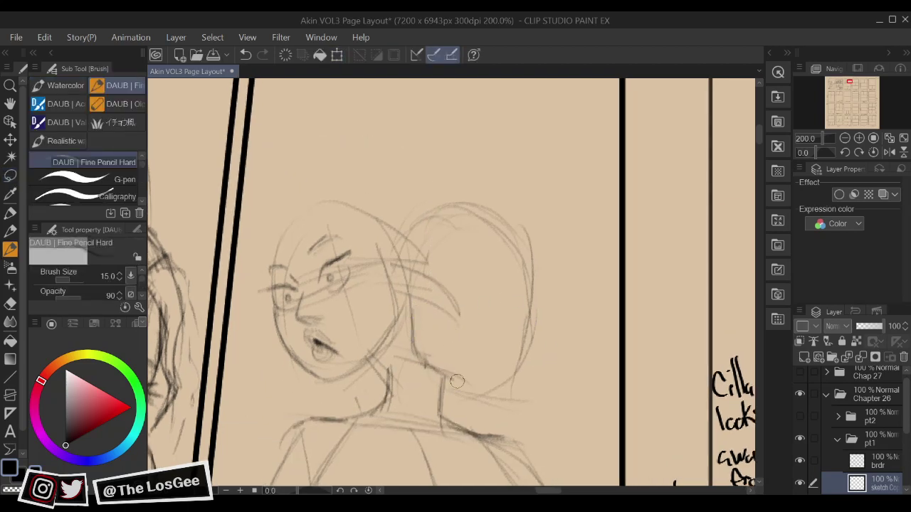
drag(418, 351, 468, 385)
drag(423, 323, 421, 343)
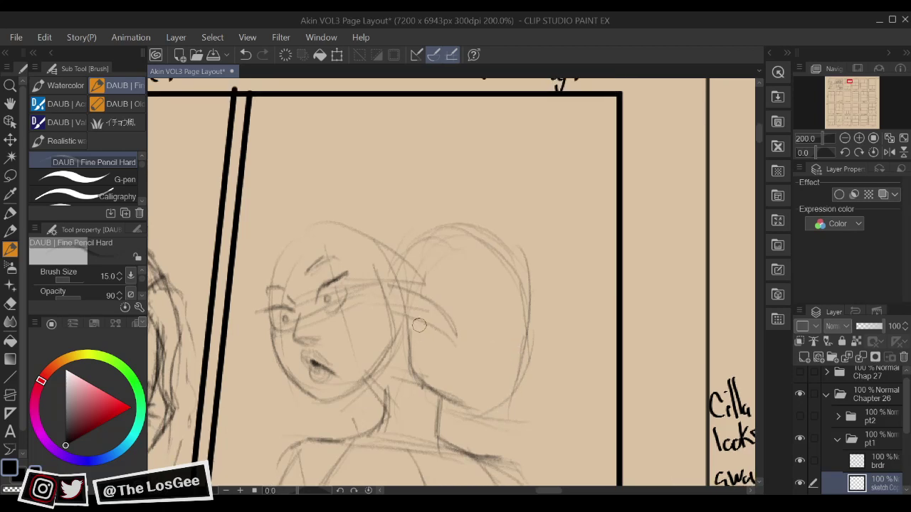
drag(424, 318, 456, 359)
Erase the bottom of the right head's outline and redraw the neck lines beneath the jaw and nape
key(e)
mouse_move(516, 400)
mouse_down()
mouse_move(503, 423)
mouse_move(464, 417)
mouse_up()
key(b)
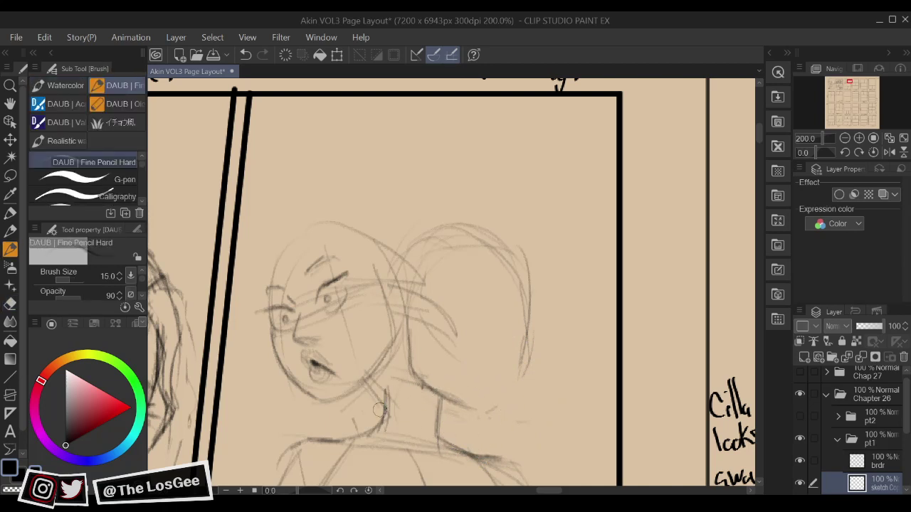
mouse_move(364, 382)
mouse_down()
mouse_move(390, 428)
mouse_move(456, 401)
mouse_up()
drag(486, 358, 474, 366)
drag(495, 304, 493, 346)
drag(420, 366, 427, 349)
In mirrored view, erase the rough jaw near the neck and redraw the jawline down to the chin
key(h)
drag(502, 372, 456, 358)
key(e)
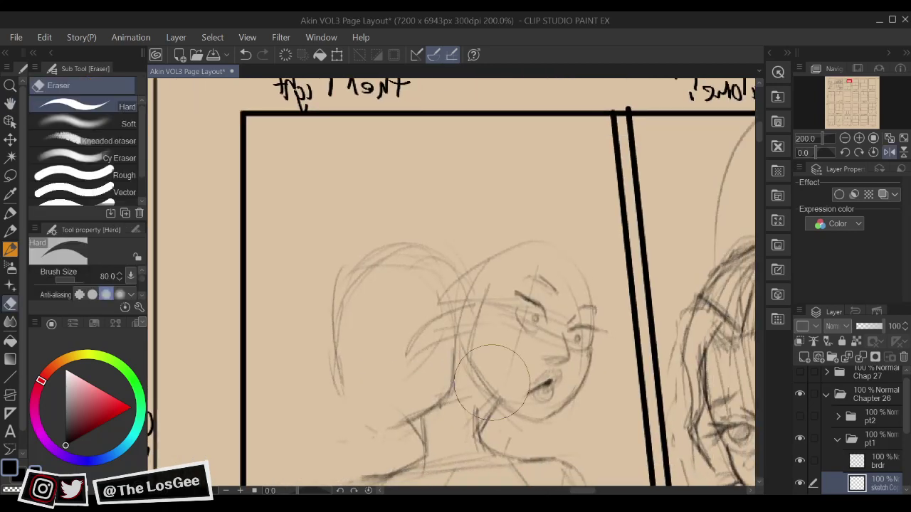
mouse_move(493, 382)
mouse_down()
mouse_move(513, 404)
mouse_move(489, 387)
mouse_up()
key(p)
mouse_move(464, 355)
mouse_down()
mouse_move(527, 417)
mouse_move(545, 418)
mouse_up()
key(h)
Reinforce the nape line and redraw the outer contour of the right head more boldly down to its base
mouse_move(460, 386)
mouse_down()
mouse_move(534, 313)
mouse_move(561, 317)
mouse_move(510, 354)
mouse_move(521, 411)
mouse_up()
drag(564, 335, 537, 408)
mouse_move(565, 296)
mouse_down()
mouse_move(550, 378)
mouse_move(560, 340)
mouse_up()
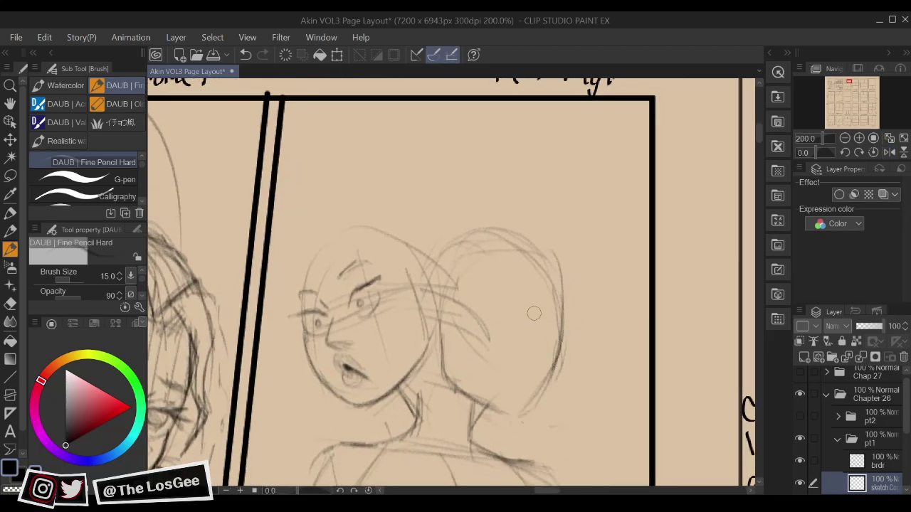
drag(544, 275, 547, 308)
drag(556, 329, 555, 322)
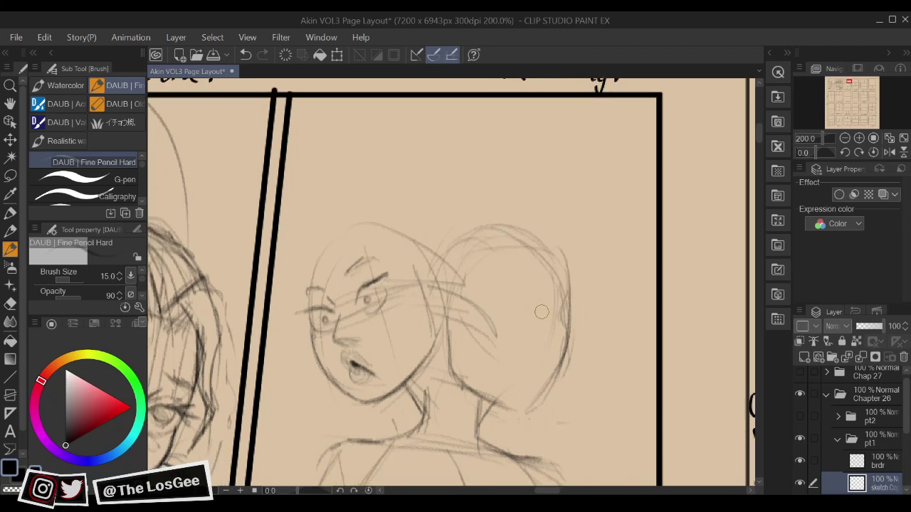
Erase stray marks inside the right head and sketch several hair strands sweeping back across it from the face
key(e)
mouse_move(485, 325)
mouse_down()
mouse_move(485, 305)
mouse_move(492, 342)
mouse_up()
key(p)
drag(417, 312, 484, 343)
drag(434, 291, 514, 328)
drag(412, 271, 476, 291)
mouse_move(423, 249)
mouse_down()
mouse_move(477, 295)
mouse_move(510, 309)
mouse_up()
drag(462, 266, 477, 290)
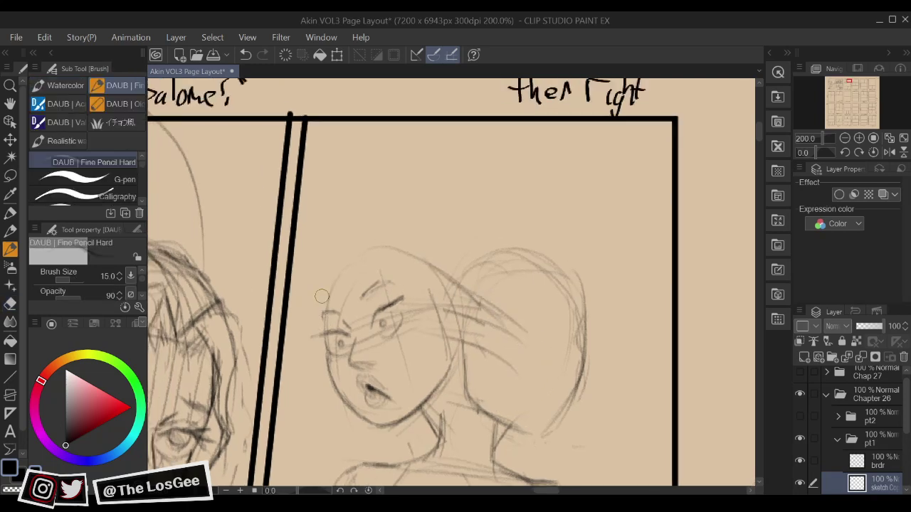
Sketch large loose arcs above and in front of the left head to rough in the volume of the hair
drag(344, 196, 293, 309)
mouse_move(339, 226)
mouse_down()
mouse_move(449, 213)
mouse_move(493, 246)
mouse_up()
mouse_move(470, 316)
mouse_down()
mouse_move(472, 304)
mouse_move(425, 293)
mouse_move(425, 265)
mouse_up()
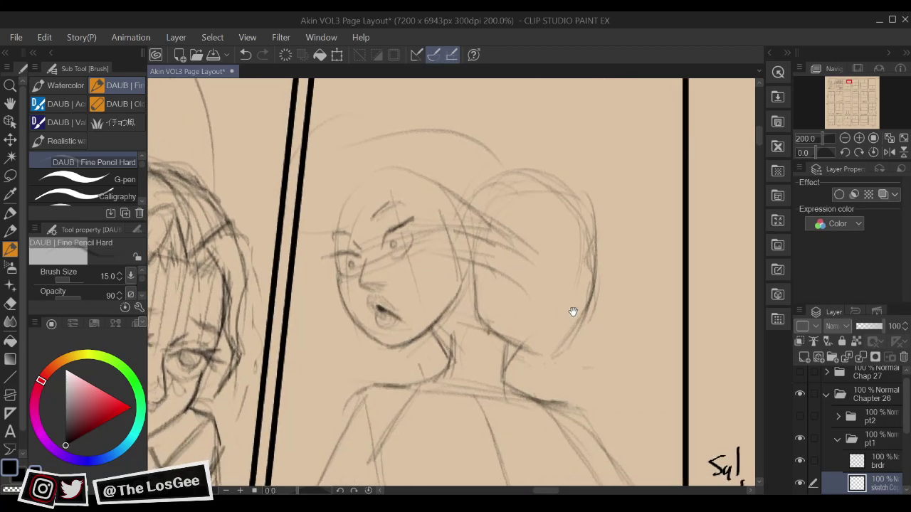
drag(574, 309, 526, 381)
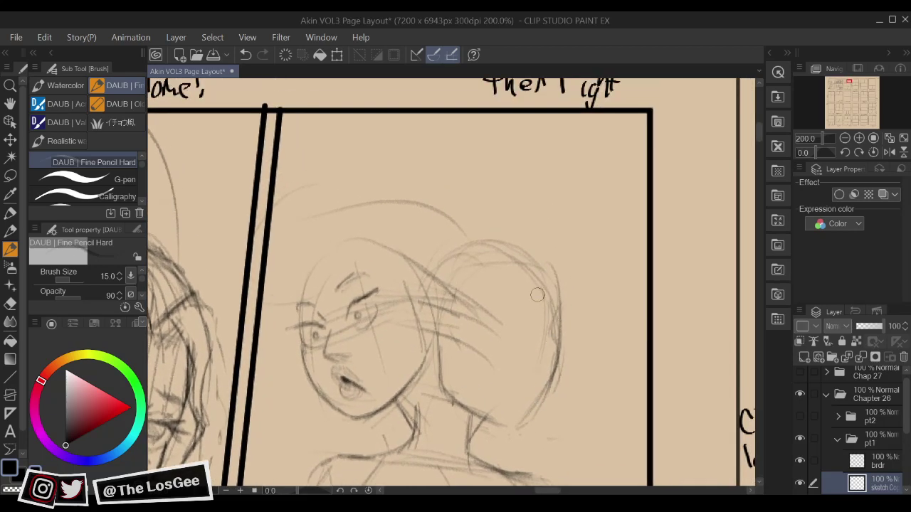
Erase stray marks near the right head's lower edge and sketch a cheek line and a curved strand inside it
key(e)
mouse_move(432, 376)
mouse_down()
mouse_move(446, 345)
mouse_move(461, 407)
mouse_move(445, 385)
mouse_move(453, 399)
mouse_move(508, 424)
mouse_up()
key(b)
drag(460, 330, 519, 394)
mouse_move(501, 330)
mouse_down()
mouse_move(516, 311)
mouse_move(467, 324)
mouse_move(506, 295)
mouse_move(498, 317)
mouse_move(514, 300)
mouse_up()
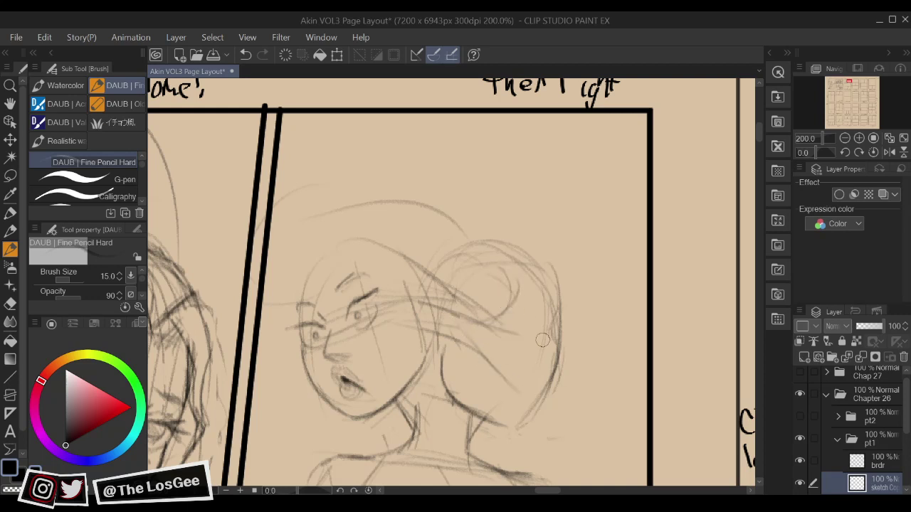
Erase the lower outer contour of the right head and redraw it curving down toward the chin
key(e)
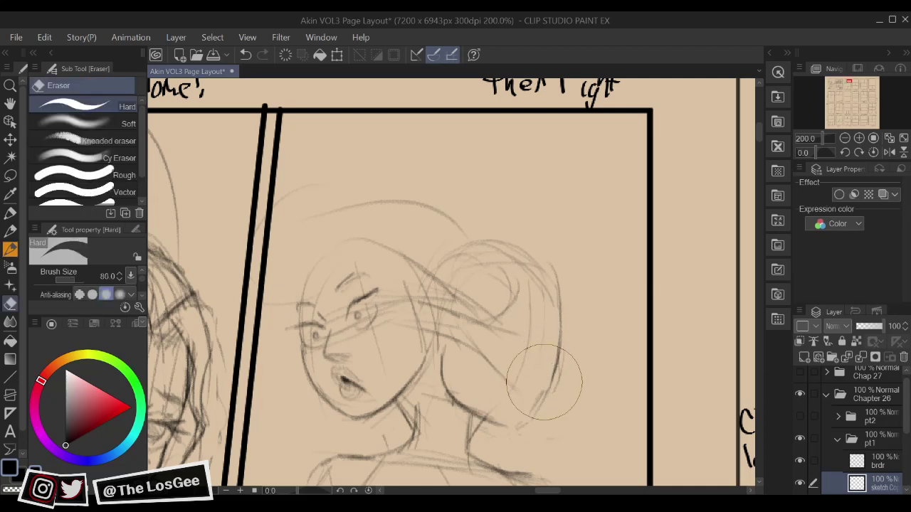
drag(538, 404, 559, 353)
key(b)
mouse_move(549, 269)
mouse_down()
mouse_move(564, 328)
mouse_move(558, 319)
mouse_move(549, 390)
mouse_move(560, 315)
mouse_move(543, 390)
mouse_move(549, 383)
mouse_move(550, 391)
mouse_move(521, 427)
mouse_move(560, 348)
mouse_up()
drag(559, 347, 520, 427)
drag(541, 350, 574, 303)
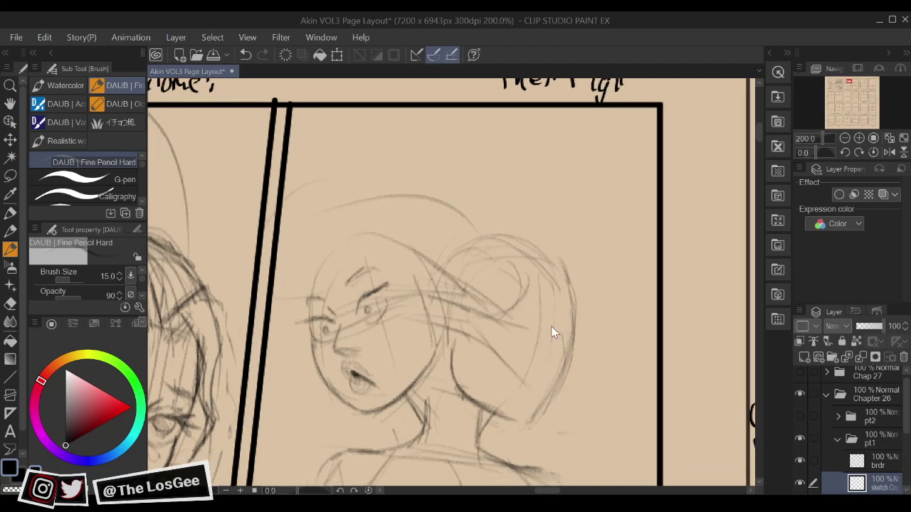
Sketch the right head's profile with an eye, nose, lips and chin, and connect the chin to the jawline
scroll(552, 331, up, 2)
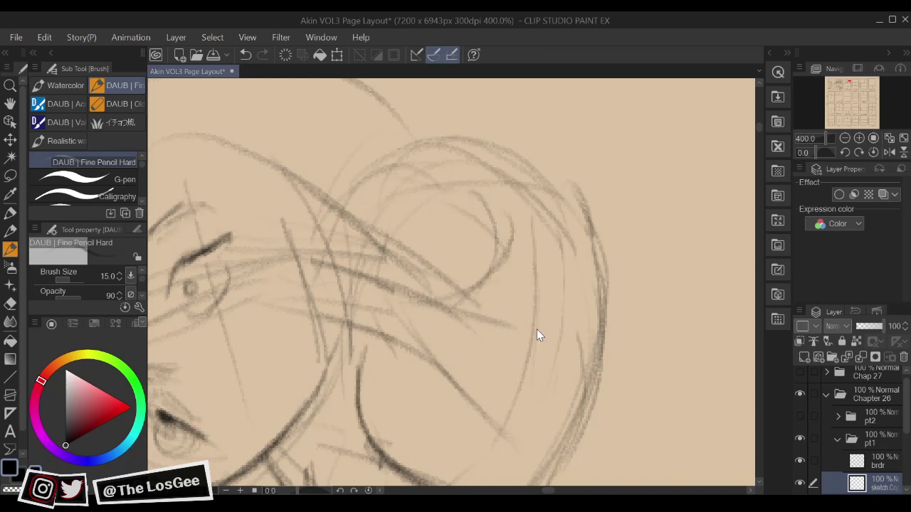
scroll(537, 330, down, 2)
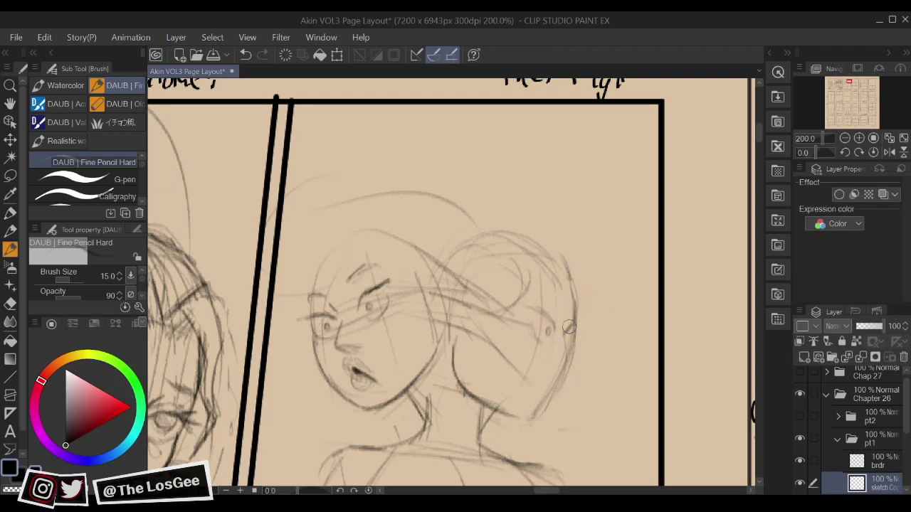
drag(564, 334, 570, 361)
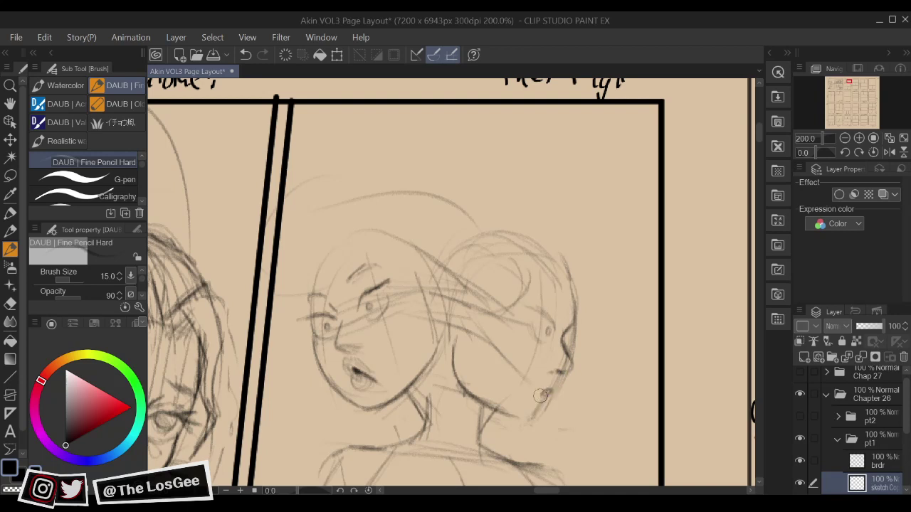
drag(563, 385, 564, 380)
mouse_move(537, 404)
mouse_down()
mouse_move(515, 419)
mouse_move(496, 410)
mouse_up()
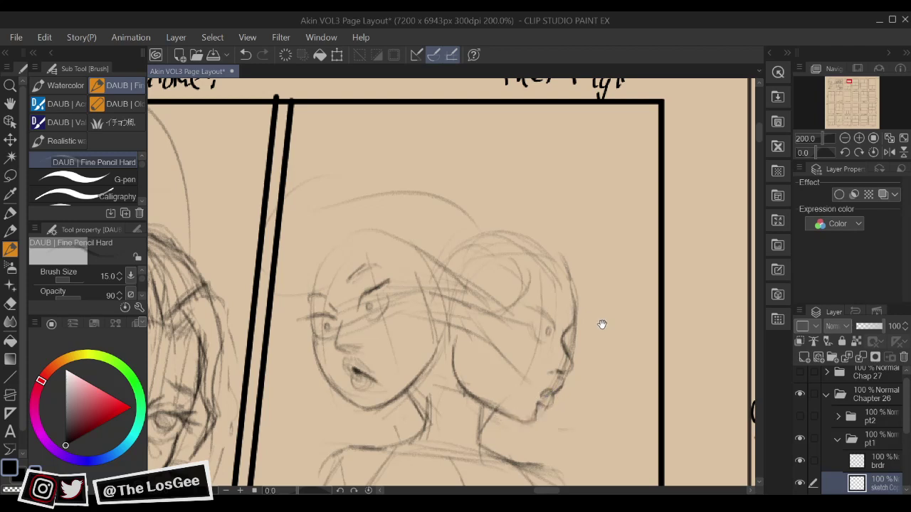
drag(602, 325, 533, 339)
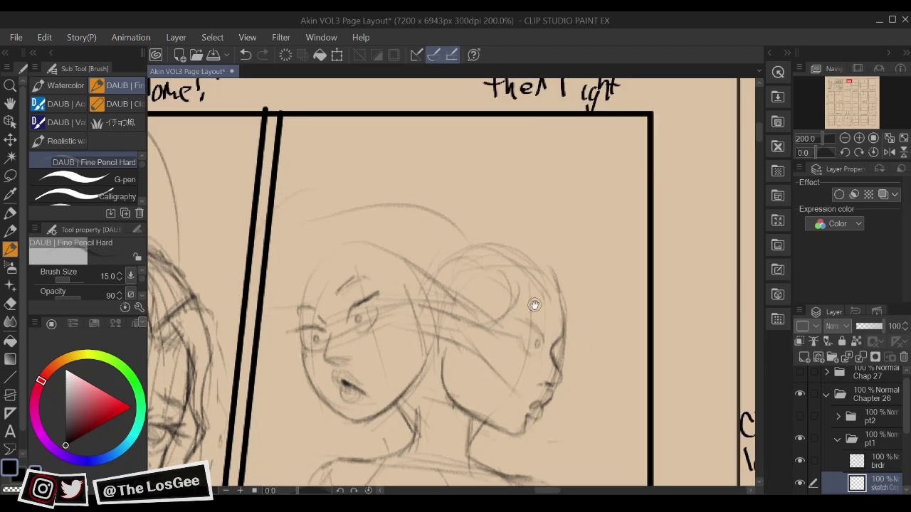
Draw the left head's far eyebrow and outer forehead contour, and darken its near eyebrow
drag(523, 251, 512, 266)
mouse_move(495, 349)
mouse_down()
mouse_move(465, 337)
mouse_move(446, 357)
mouse_up()
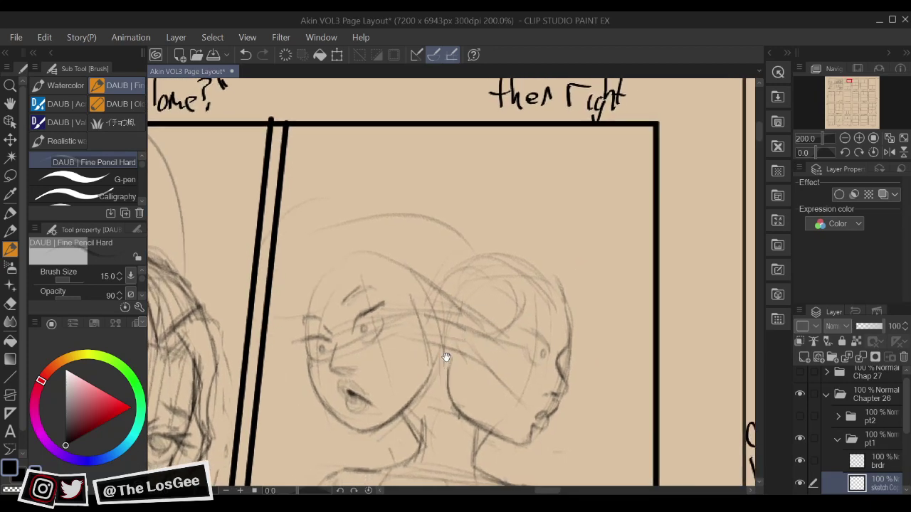
drag(483, 277, 527, 282)
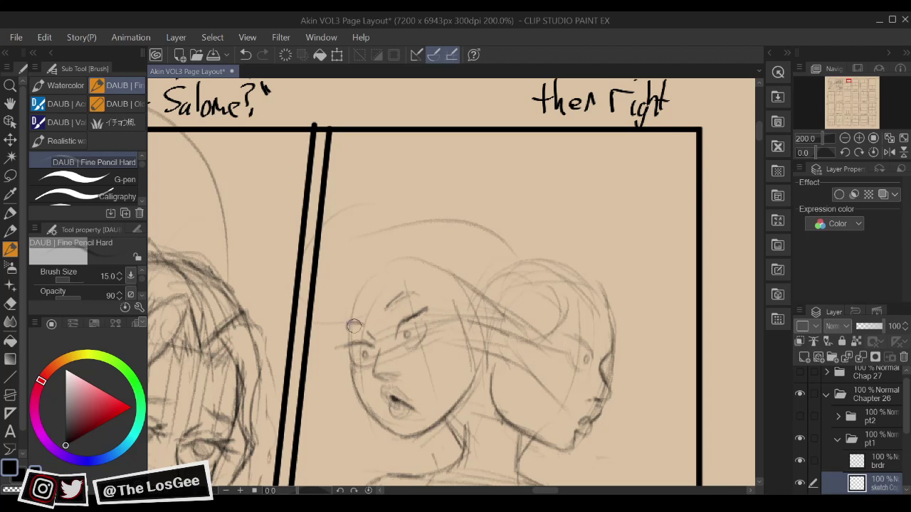
mouse_move(350, 324)
mouse_down()
mouse_move(363, 327)
mouse_move(349, 343)
mouse_up()
drag(343, 308, 342, 321)
key(ctrl+z)
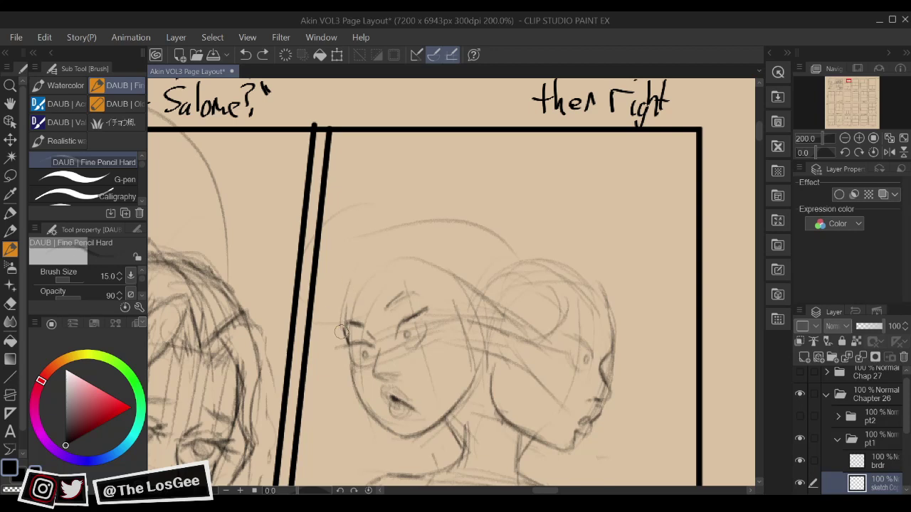
drag(349, 281, 343, 324)
drag(476, 297, 486, 299)
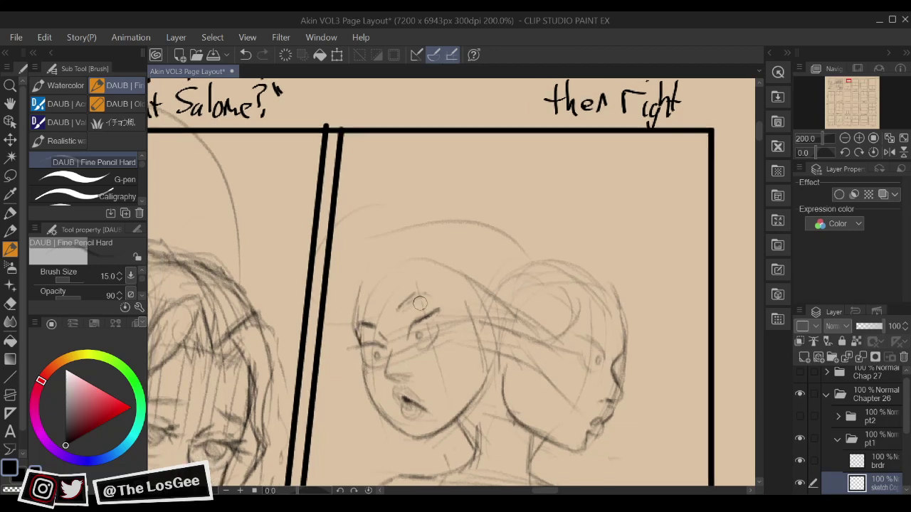
mouse_move(407, 298)
mouse_down()
mouse_move(443, 292)
mouse_move(427, 298)
mouse_up()
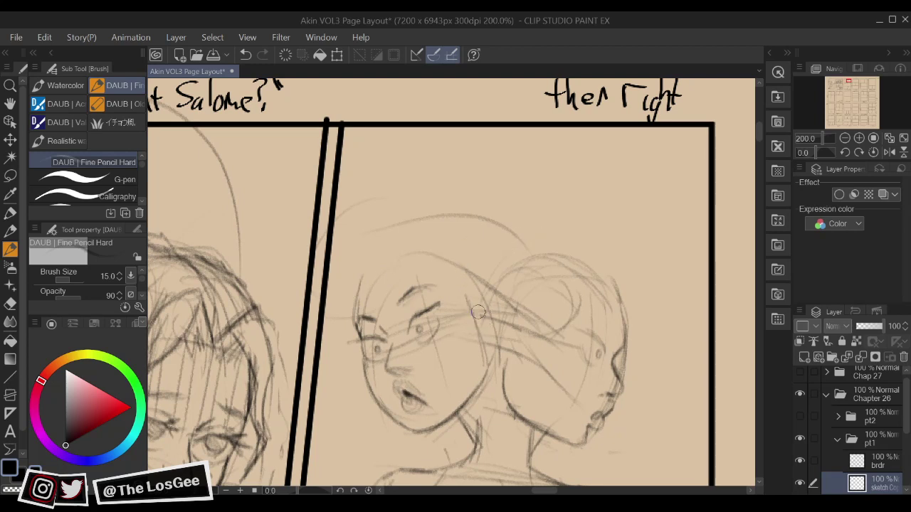
Sketch the shaded hair and ear outline beside the left head's temple, and draw a cap brim across its forehead
mouse_move(479, 311)
mouse_down()
mouse_move(504, 281)
mouse_move(510, 285)
mouse_move(508, 340)
mouse_up()
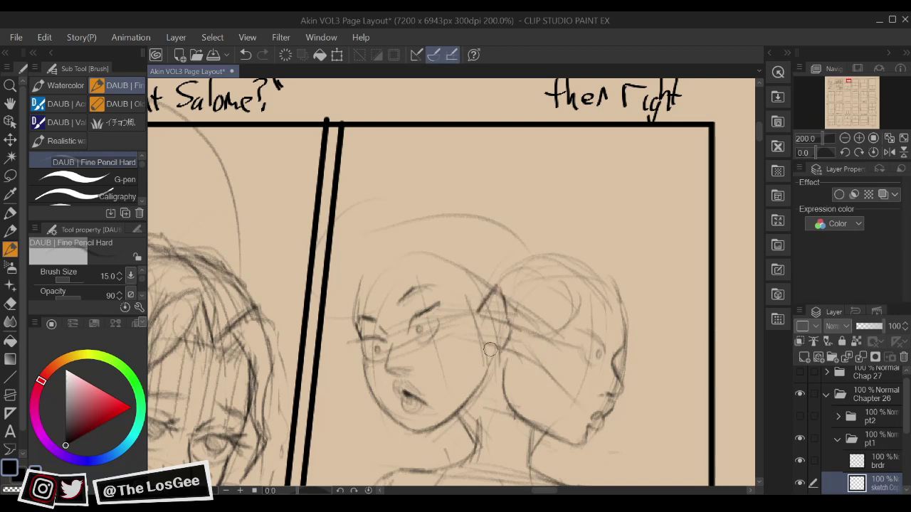
mouse_move(472, 299)
mouse_down()
mouse_move(481, 331)
mouse_move(475, 303)
mouse_move(478, 322)
mouse_move(481, 300)
mouse_up()
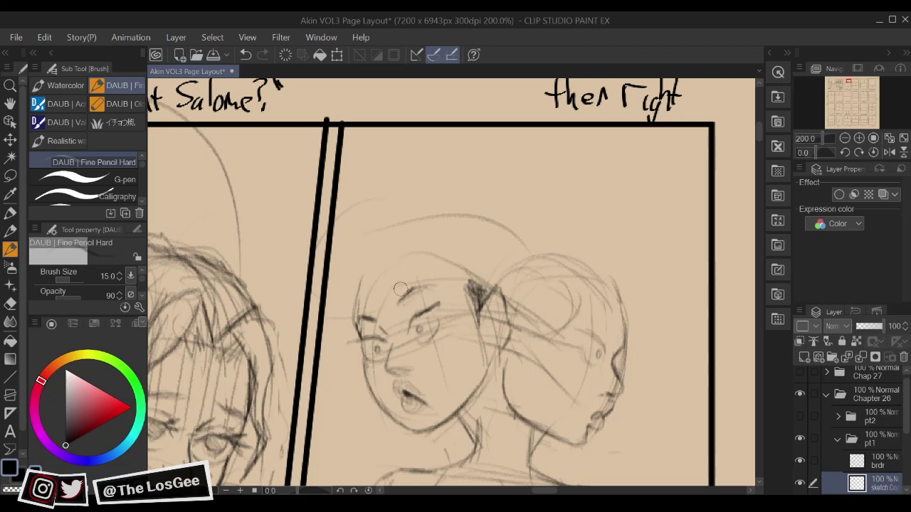
mouse_move(363, 290)
mouse_down()
mouse_move(332, 307)
mouse_move(371, 281)
mouse_move(406, 274)
mouse_move(442, 284)
mouse_up()
mouse_move(318, 313)
mouse_down()
mouse_move(340, 297)
mouse_move(424, 283)
mouse_up()
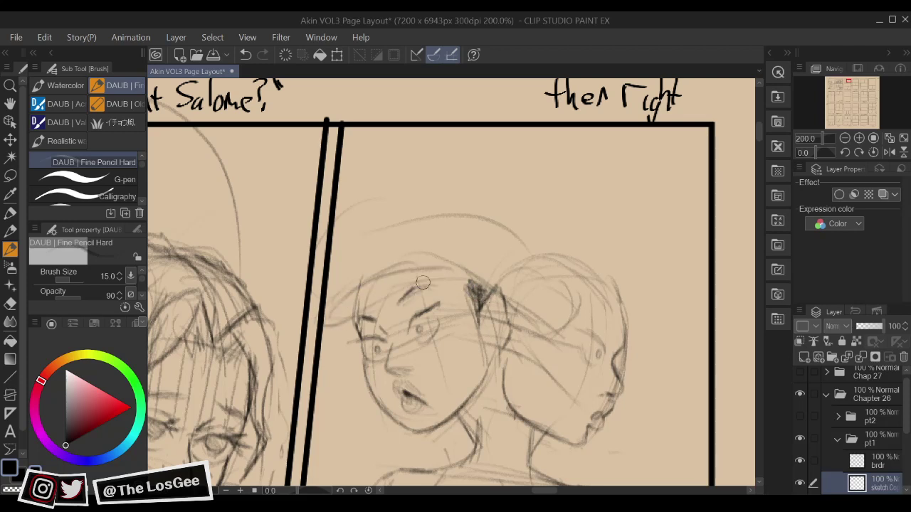
drag(354, 318, 461, 280)
drag(387, 301, 468, 282)
drag(465, 246, 463, 261)
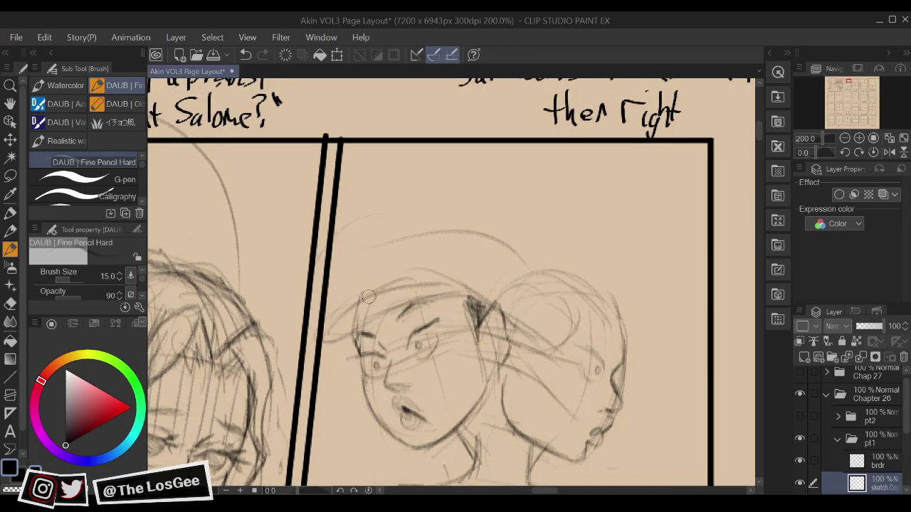
Sketch the rounded cap crown above the left head and a matching arc above the right head
mouse_move(337, 312)
mouse_down()
mouse_move(347, 310)
mouse_move(322, 286)
mouse_move(340, 235)
mouse_move(420, 196)
mouse_move(469, 202)
mouse_move(517, 254)
mouse_up()
mouse_move(466, 201)
mouse_down()
mouse_move(524, 261)
mouse_move(485, 237)
mouse_move(543, 211)
mouse_move(590, 241)
mouse_up()
drag(544, 212, 619, 239)
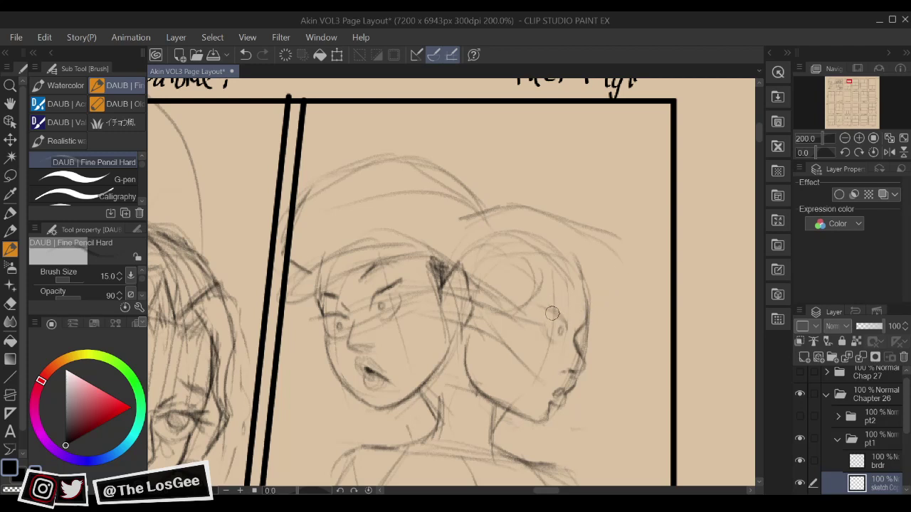
Draw the right profile's eyebrow and upper eyelid area, and sketch a cap brim across its forehead extending past the face
mouse_move(537, 305)
mouse_down()
mouse_move(562, 318)
mouse_move(574, 305)
mouse_up()
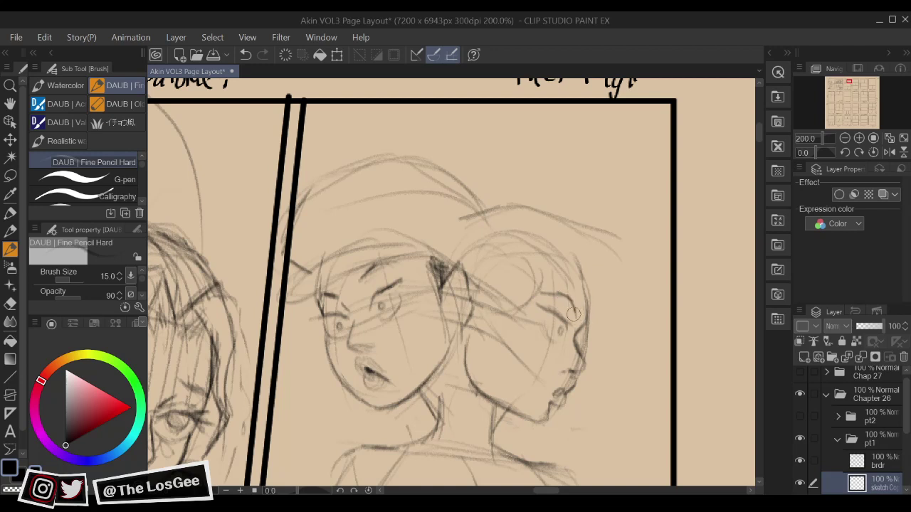
mouse_move(543, 280)
mouse_down()
mouse_move(628, 332)
mouse_move(594, 284)
mouse_move(620, 314)
mouse_up()
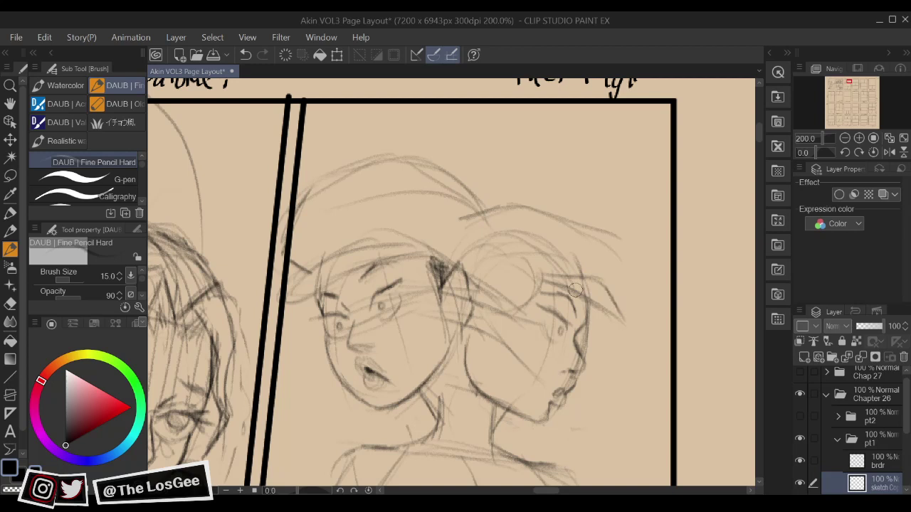
drag(576, 291, 621, 318)
drag(573, 274, 622, 311)
drag(597, 283, 625, 318)
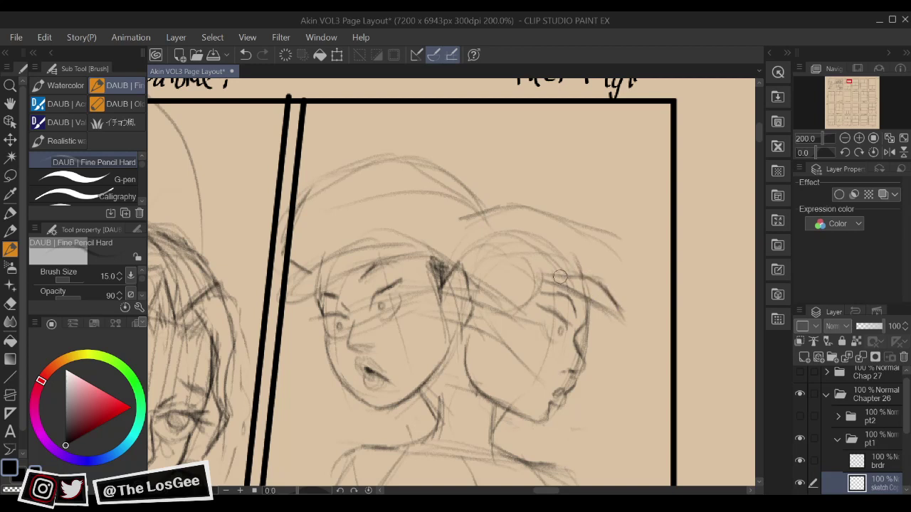
drag(477, 277, 548, 287)
drag(480, 278, 517, 277)
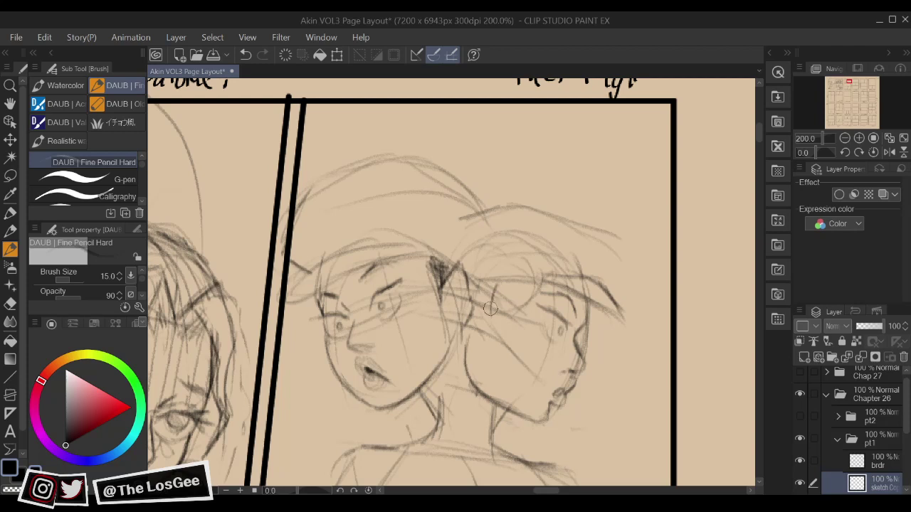
Add a shaded sideburn and round earrings between the heads, and sketch the right figure's neck lines and rear cap brim
mouse_move(492, 306)
mouse_down()
mouse_move(483, 286)
mouse_move(482, 324)
mouse_move(456, 346)
mouse_move(468, 349)
mouse_move(478, 333)
mouse_move(455, 314)
mouse_move(464, 347)
mouse_move(472, 338)
mouse_up()
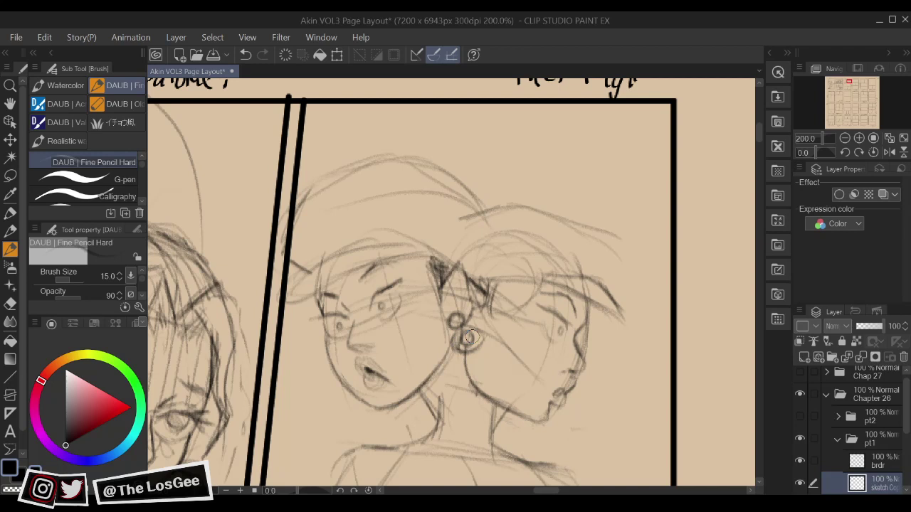
mouse_move(471, 396)
mouse_down()
mouse_move(489, 430)
mouse_move(506, 431)
mouse_up()
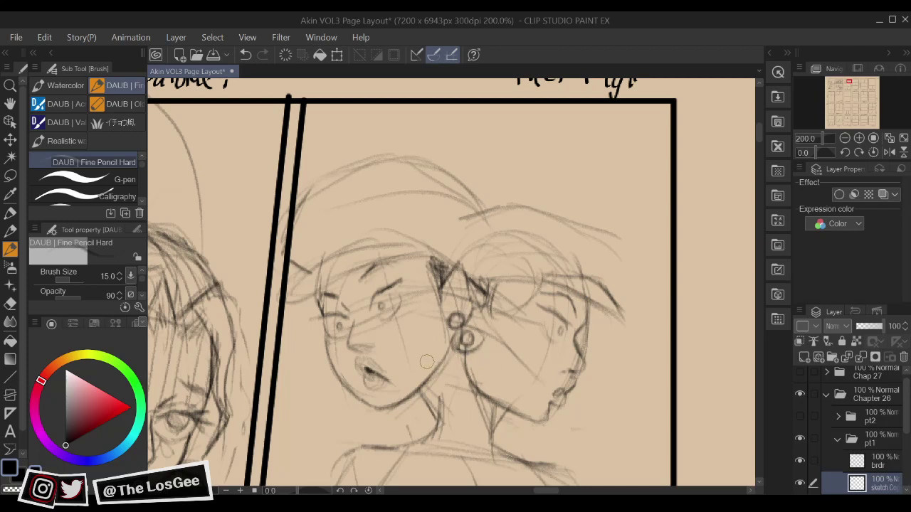
mouse_move(427, 362)
mouse_down()
mouse_move(470, 384)
mouse_move(442, 376)
mouse_move(480, 368)
mouse_up()
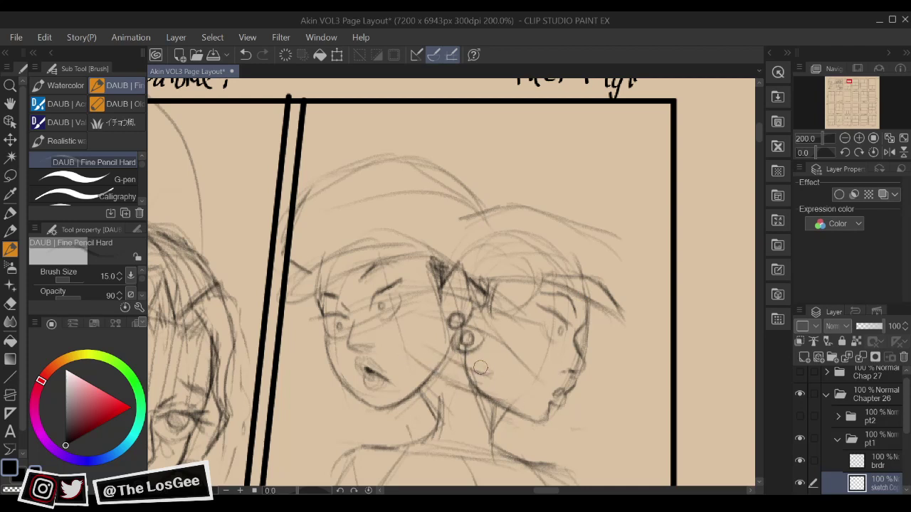
drag(419, 251, 545, 293)
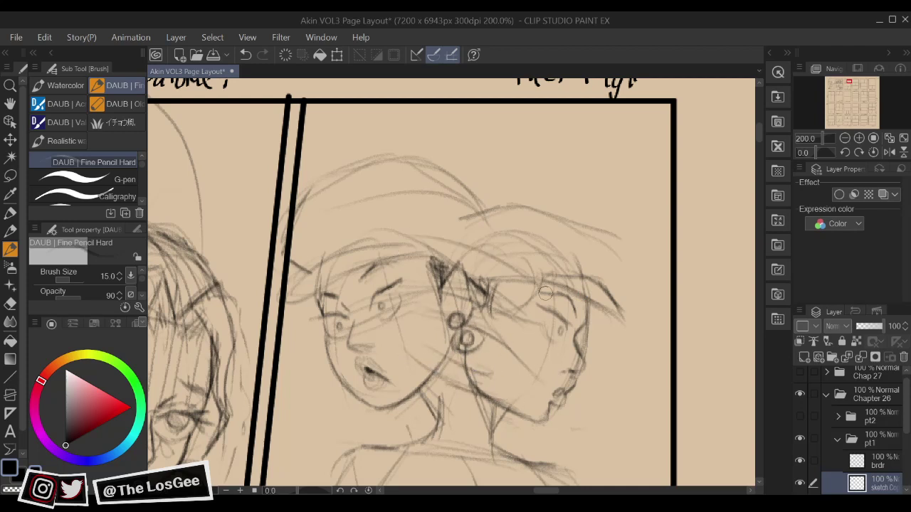
drag(479, 247, 524, 276)
drag(488, 198, 622, 250)
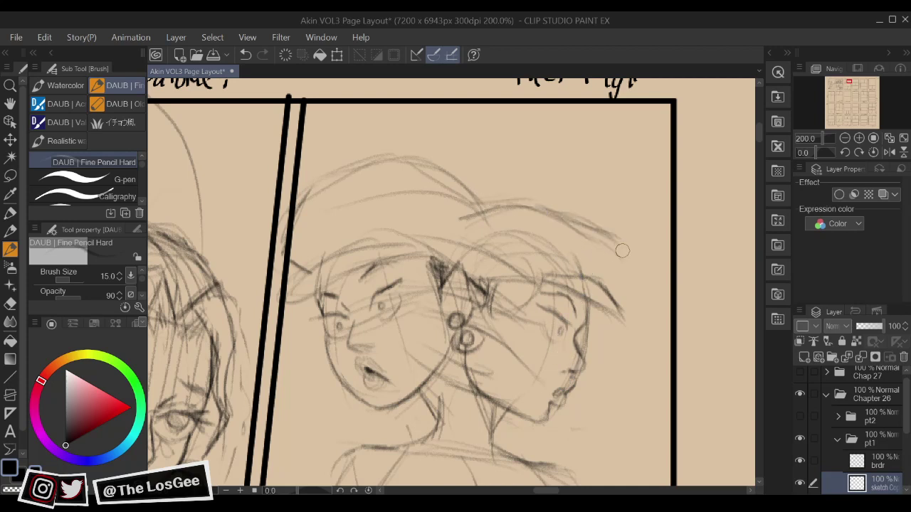
drag(560, 214, 611, 249)
drag(598, 282, 622, 239)
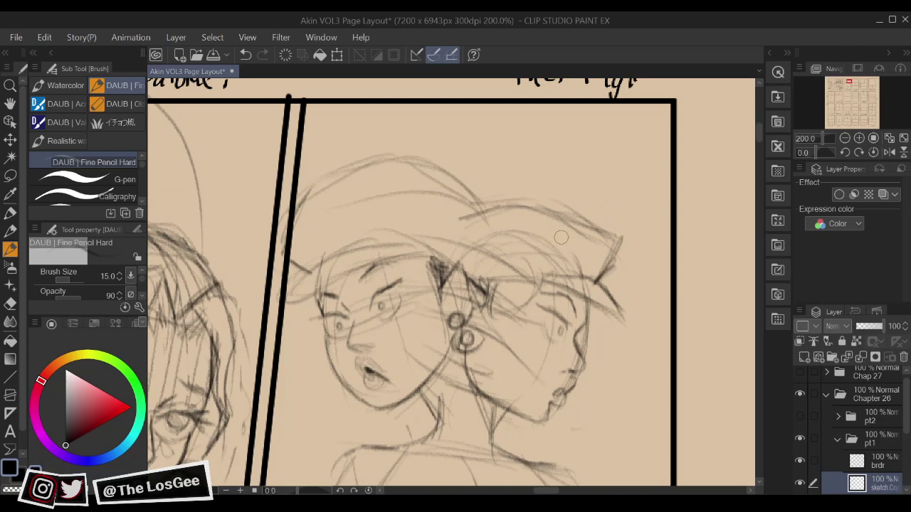
Erase the front contour of the right cap's crown, and thicken and shade the pointed tip of its brim
key(e)
mouse_move(551, 221)
mouse_down()
mouse_move(623, 224)
mouse_move(604, 265)
mouse_up()
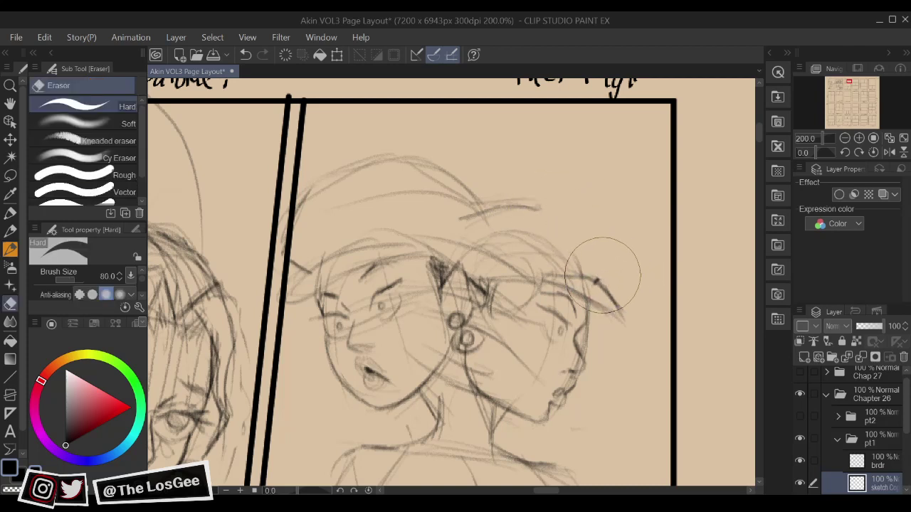
key(h)
drag(418, 288, 509, 322)
mouse_move(372, 349)
mouse_down()
mouse_move(395, 327)
mouse_move(374, 334)
mouse_move(366, 340)
mouse_move(434, 325)
mouse_move(377, 335)
mouse_move(419, 322)
mouse_up()
key(b)
key(h)
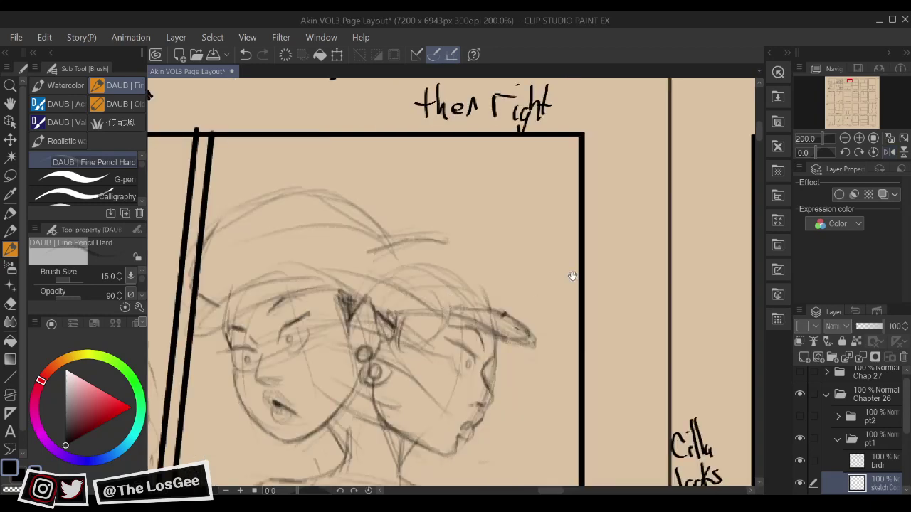
Reinforce and shade the underside of the left cap's brim, checking the sketch in mirrored view
mouse_move(420, 285)
mouse_down()
mouse_move(502, 333)
mouse_move(645, 285)
mouse_up()
drag(416, 338, 494, 287)
drag(445, 324, 524, 279)
drag(489, 304, 566, 273)
mouse_move(707, 324)
mouse_down()
mouse_move(602, 320)
mouse_move(641, 334)
mouse_move(645, 324)
mouse_up()
key(h)
drag(365, 269, 550, 301)
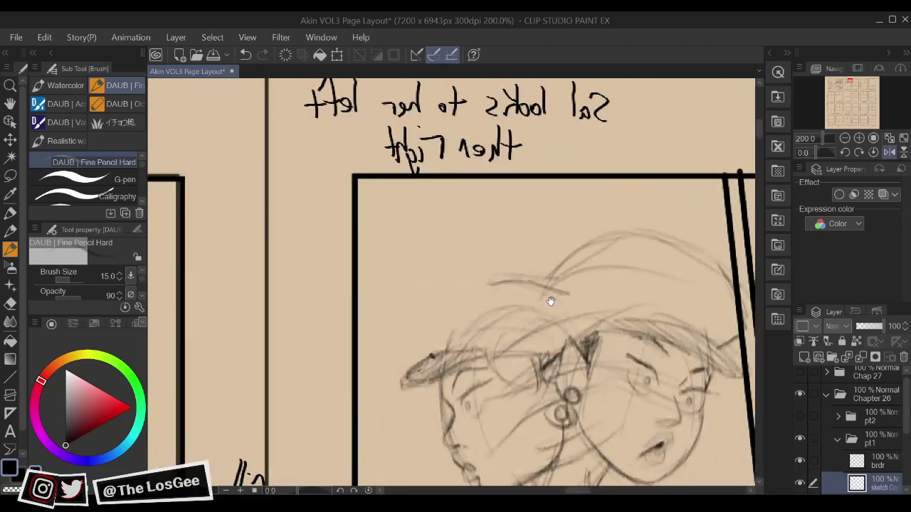
Redraw the right cap's crown as a fuller curve reaching down to the brim, and restore the unmirrored view
mouse_move(417, 338)
mouse_down()
mouse_move(430, 356)
mouse_move(419, 316)
mouse_move(434, 288)
mouse_move(508, 249)
mouse_up()
drag(456, 280, 535, 251)
mouse_move(470, 267)
mouse_down()
mouse_move(547, 243)
mouse_move(592, 258)
mouse_up()
key(h)
mouse_move(521, 303)
mouse_down()
mouse_move(571, 242)
mouse_move(631, 224)
mouse_up()
drag(585, 259, 619, 320)
drag(523, 289, 488, 331)
Sketch a large curved horn on top of the left cap and a small pointed one at its outer edge
mouse_move(775, 132)
mouse_down()
mouse_move(805, 146)
mouse_move(803, 169)
mouse_up()
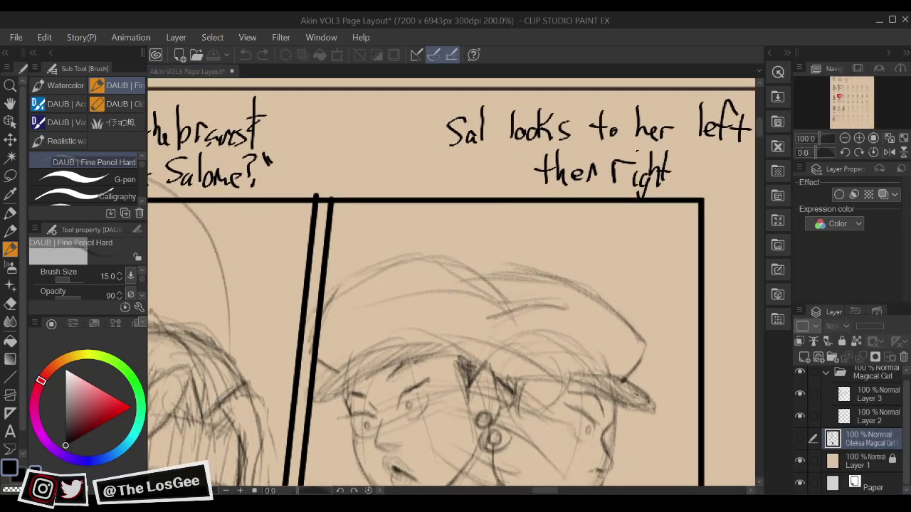
drag(426, 257, 473, 294)
mouse_move(466, 255)
mouse_down()
mouse_move(430, 215)
mouse_move(512, 257)
mouse_move(503, 256)
mouse_move(483, 296)
mouse_up()
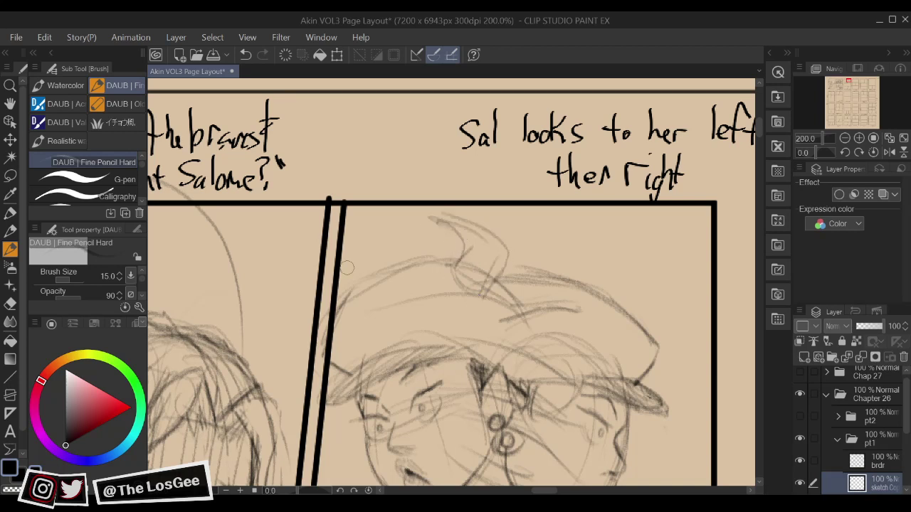
mouse_move(346, 262)
mouse_down()
mouse_move(353, 246)
mouse_move(350, 295)
mouse_move(341, 293)
mouse_up()
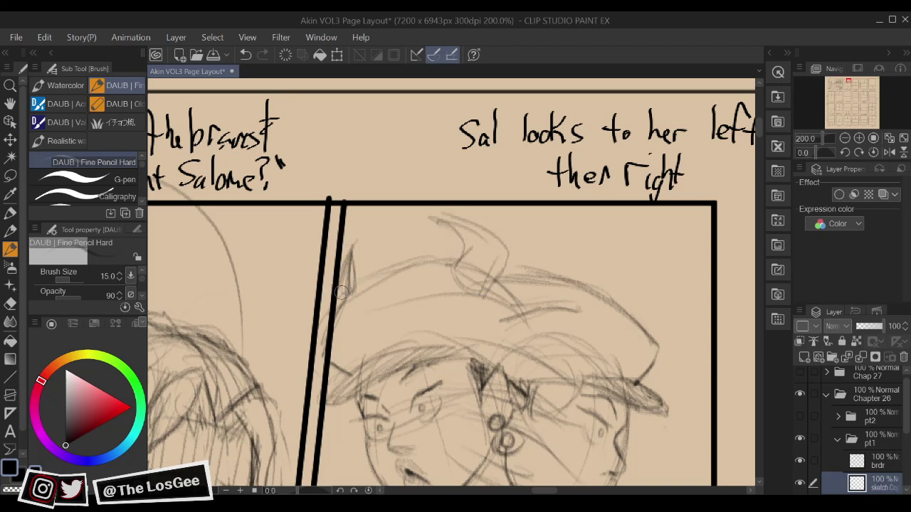
Shade the left cap's large curved horn with diagonal hatching from its tip to its base
drag(519, 235, 518, 241)
drag(463, 265, 452, 292)
drag(472, 243, 455, 297)
drag(491, 244, 466, 288)
drag(500, 259, 477, 301)
drag(445, 225, 474, 247)
Draw a pointed horn on top of the right cap and fill it with diagonal hatching
mouse_move(561, 266)
mouse_down()
mouse_move(545, 227)
mouse_move(529, 217)
mouse_move(486, 264)
mouse_move(504, 219)
mouse_move(554, 196)
mouse_up()
drag(488, 234, 557, 193)
mouse_move(556, 194)
mouse_down()
mouse_move(549, 253)
mouse_move(548, 194)
mouse_move(544, 259)
mouse_move(513, 283)
mouse_up()
mouse_move(531, 239)
mouse_down()
mouse_move(491, 288)
mouse_move(541, 268)
mouse_up()
drag(511, 233, 486, 255)
drag(558, 195, 497, 268)
drag(556, 215, 506, 276)
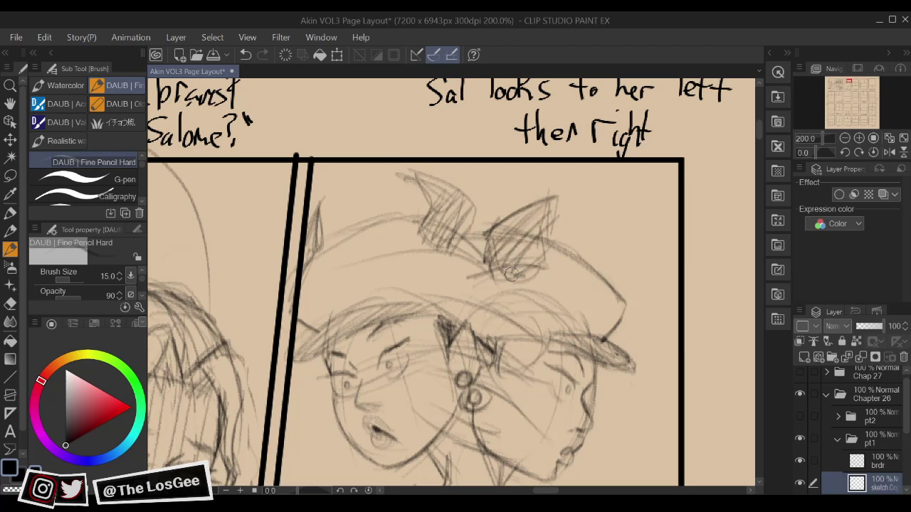
Finish shading the base of the right cap's horn, and sketch a round emblem on the left cap and an oval one on the right
drag(557, 232, 518, 277)
mouse_move(526, 299)
mouse_down()
mouse_move(552, 250)
mouse_move(592, 269)
mouse_up()
mouse_move(407, 225)
mouse_down()
mouse_move(400, 253)
mouse_move(414, 261)
mouse_move(410, 229)
mouse_move(383, 223)
mouse_move(414, 238)
mouse_move(436, 213)
mouse_up()
drag(434, 216, 448, 212)
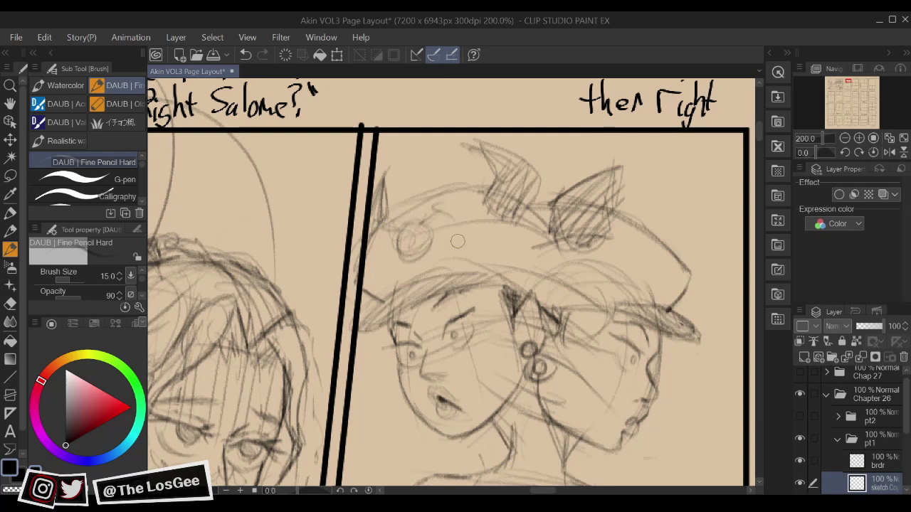
mouse_move(608, 233)
mouse_down()
mouse_move(567, 205)
mouse_move(531, 218)
mouse_up()
mouse_move(583, 255)
mouse_down()
mouse_move(605, 269)
mouse_move(572, 232)
mouse_move(592, 258)
mouse_move(577, 251)
mouse_move(574, 224)
mouse_up()
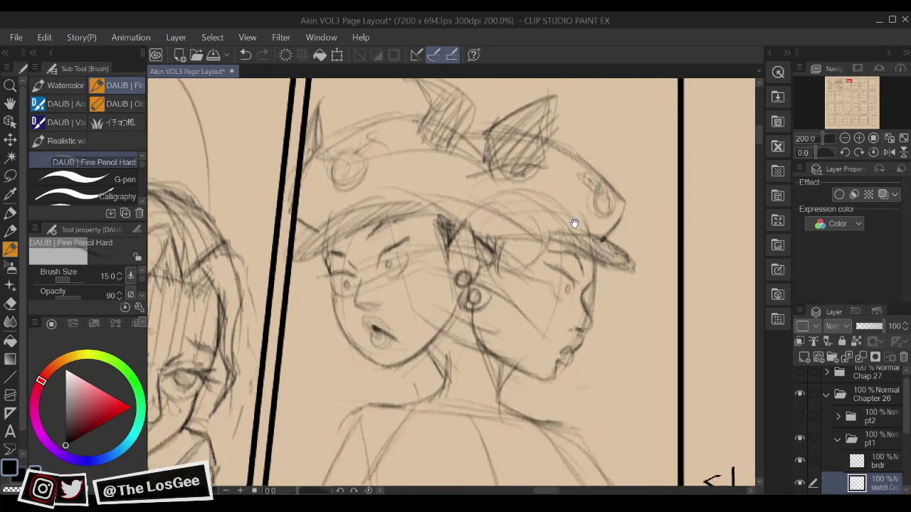
drag(628, 335, 628, 326)
scroll(628, 326, down, 2)
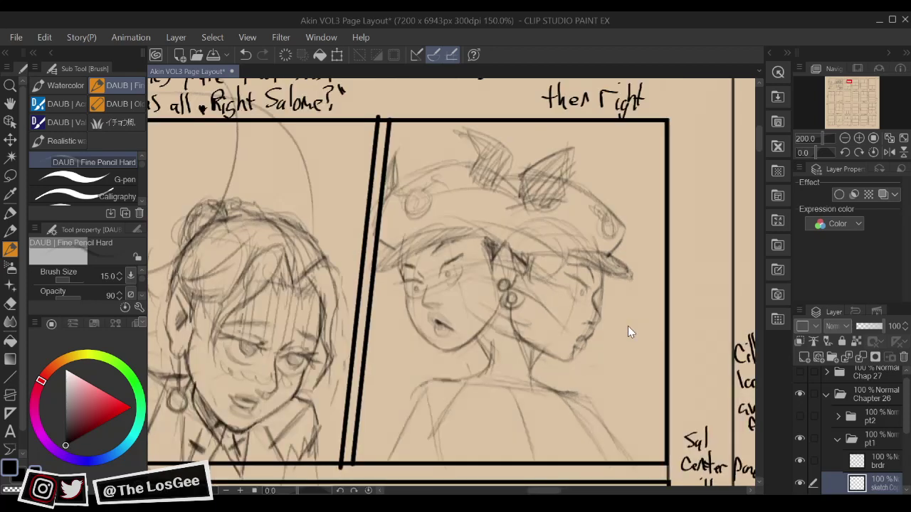
scroll(627, 326, up, 1)
mouse_move(627, 325)
mouse_down()
mouse_move(593, 378)
mouse_move(629, 361)
mouse_move(618, 358)
mouse_up()
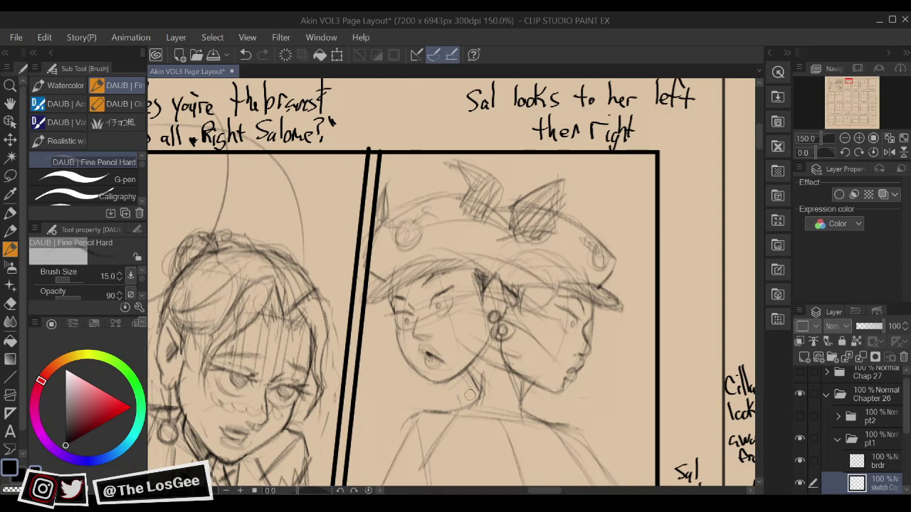
Add light curved strokes between the two heads and across the crowns of both caps
drag(414, 389, 544, 404)
key(ctrl+z)
mouse_move(448, 330)
mouse_down()
mouse_move(494, 372)
mouse_move(544, 372)
mouse_up()
drag(476, 341, 520, 357)
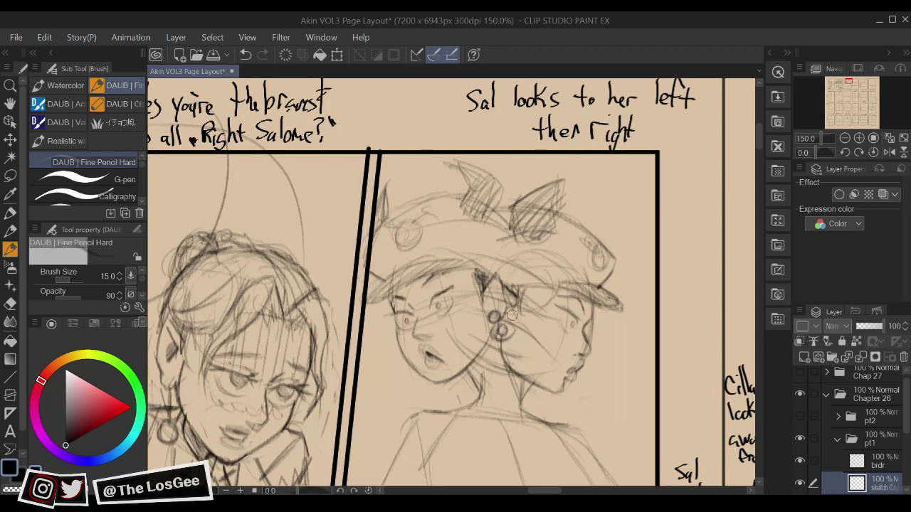
mouse_move(513, 315)
mouse_down()
mouse_move(498, 313)
mouse_move(492, 288)
mouse_move(533, 276)
mouse_move(531, 266)
mouse_move(467, 243)
mouse_move(554, 271)
mouse_up()
drag(652, 283, 645, 272)
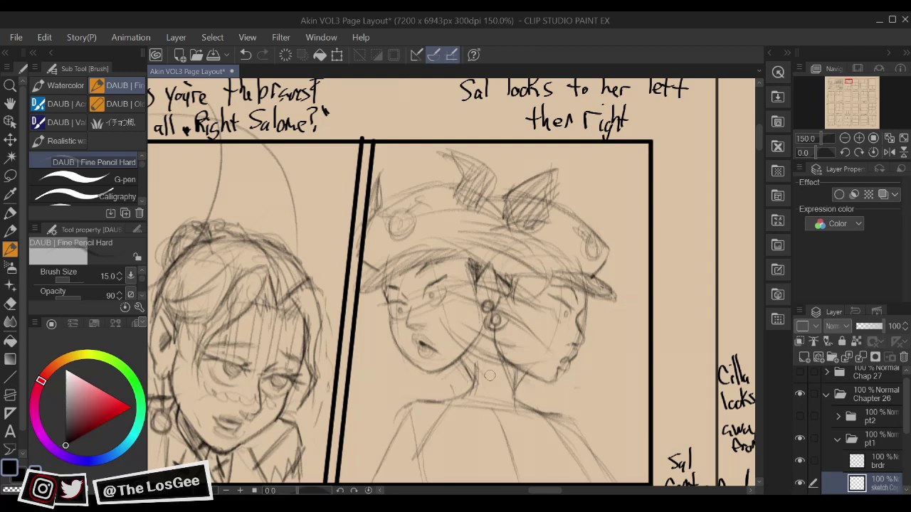
Erase the right head's profile between brow and nose and redraw it with a cleaner contour
drag(371, 376, 473, 399)
key(ctrl+z)
mouse_move(599, 315)
mouse_down()
mouse_move(592, 340)
mouse_move(577, 343)
mouse_up()
key(e)
key(b)
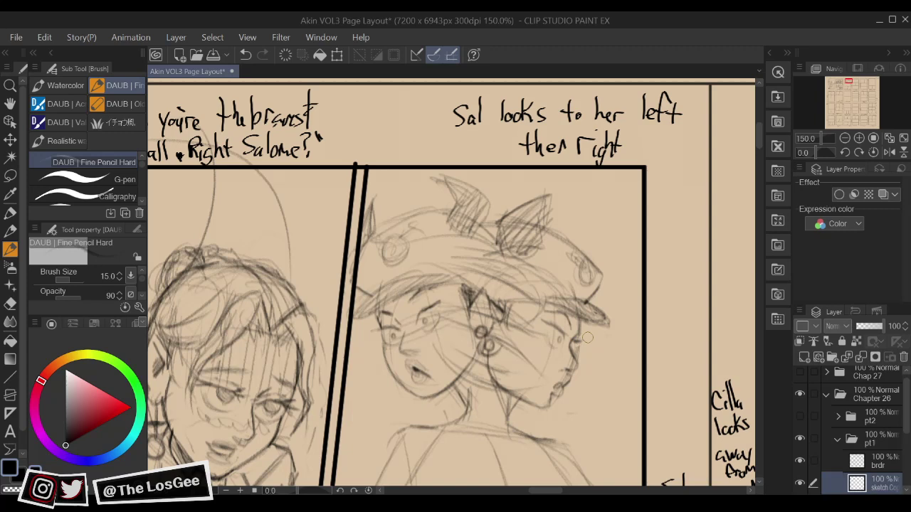
key(e)
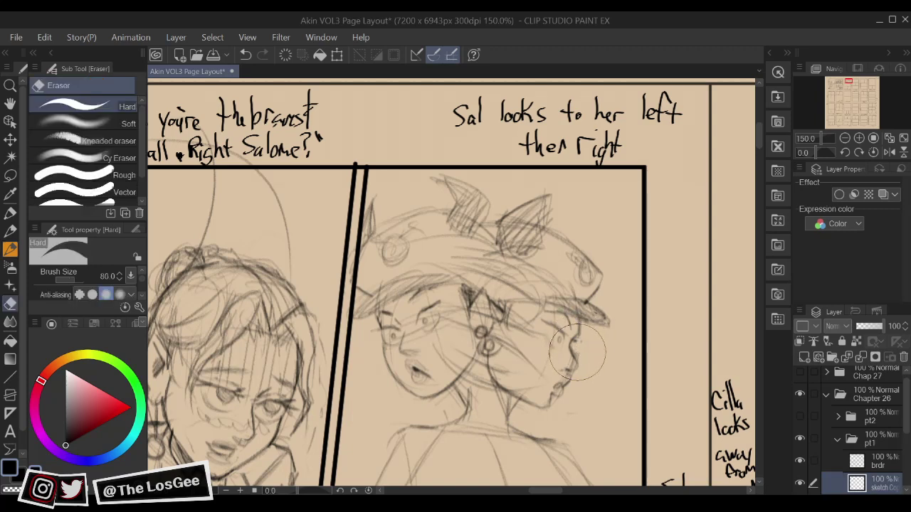
drag(579, 340, 564, 343)
key(b)
drag(570, 393, 591, 338)
drag(498, 433, 497, 433)
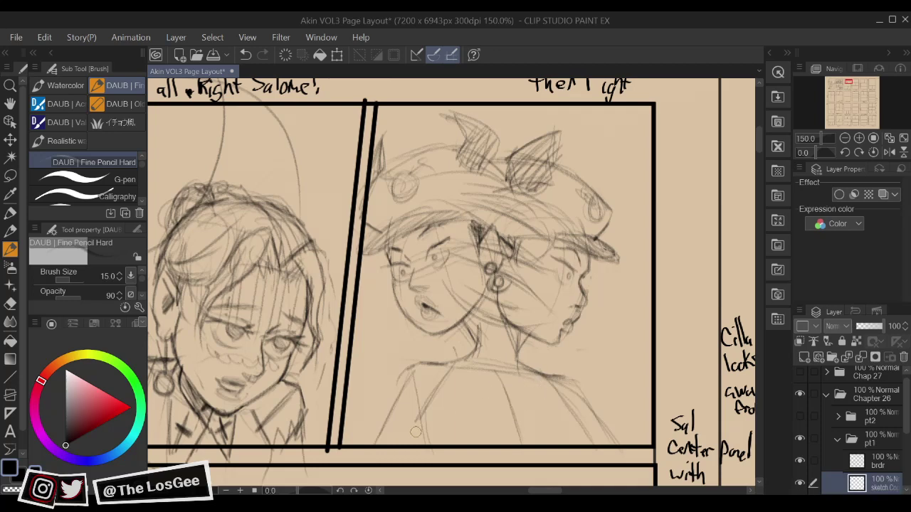
Sketch the neckline and the cape's pointed collar flaps, with a round button between them
mouse_move(469, 355)
mouse_down()
mouse_move(523, 381)
mouse_move(532, 363)
mouse_up()
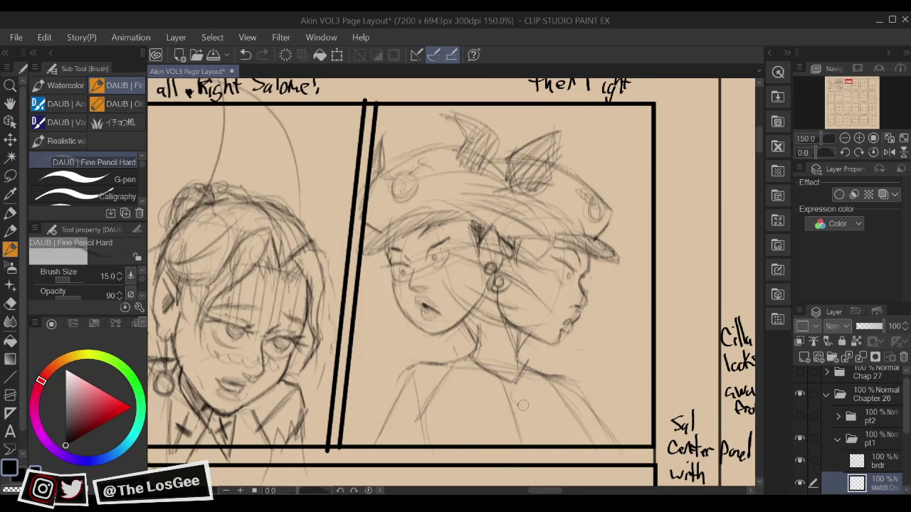
drag(522, 405, 528, 400)
mouse_move(478, 378)
mouse_down()
mouse_move(489, 423)
mouse_move(500, 379)
mouse_move(481, 407)
mouse_move(525, 400)
mouse_up()
mouse_move(554, 368)
mouse_down()
mouse_move(528, 391)
mouse_move(562, 369)
mouse_up()
drag(551, 375, 561, 418)
drag(468, 463, 462, 439)
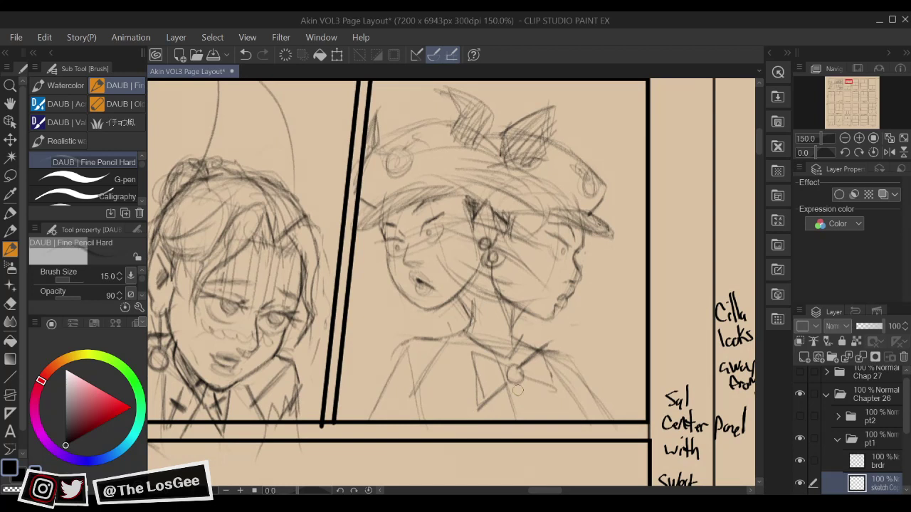
mouse_move(519, 395)
mouse_down()
mouse_move(501, 437)
mouse_move(560, 424)
mouse_up()
Reinforce the cape's left shoulder line and fill both sides of the cape with diagonal hatching
drag(402, 385, 427, 342)
drag(360, 390, 433, 303)
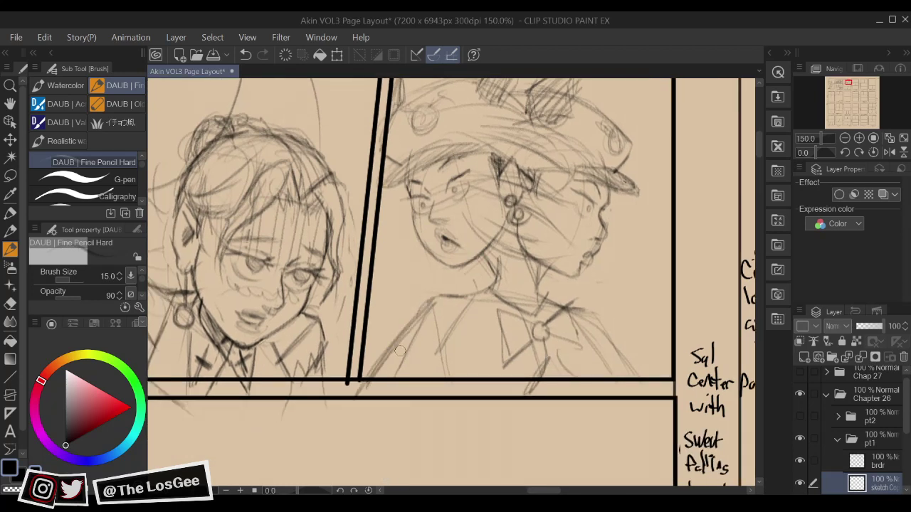
drag(407, 345, 378, 388)
mouse_move(472, 283)
mouse_down()
mouse_move(380, 393)
mouse_move(406, 388)
mouse_up()
drag(501, 291, 434, 392)
drag(520, 310, 448, 393)
drag(521, 316, 477, 395)
drag(531, 343, 487, 396)
drag(540, 352, 513, 412)
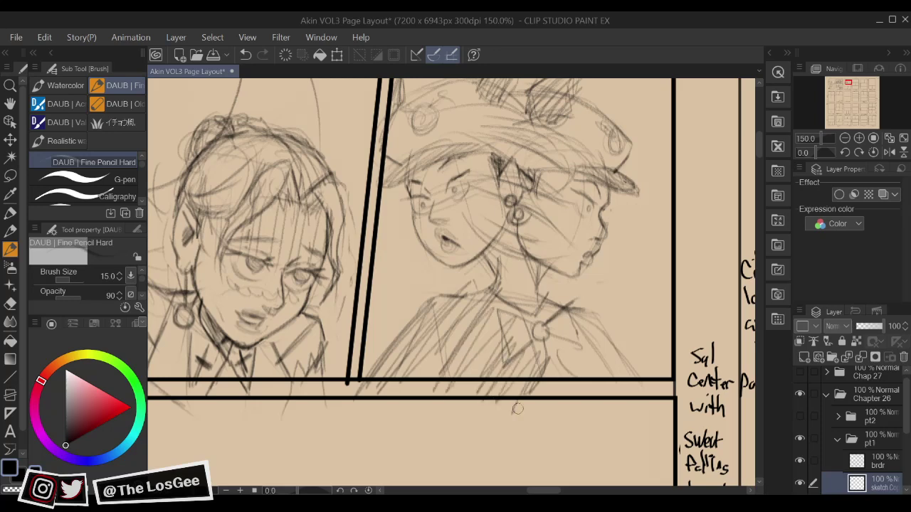
mouse_move(597, 352)
mouse_down()
mouse_move(571, 360)
mouse_move(543, 389)
mouse_move(526, 355)
mouse_move(557, 388)
mouse_move(567, 351)
mouse_move(559, 390)
mouse_move(603, 404)
mouse_move(625, 390)
mouse_up()
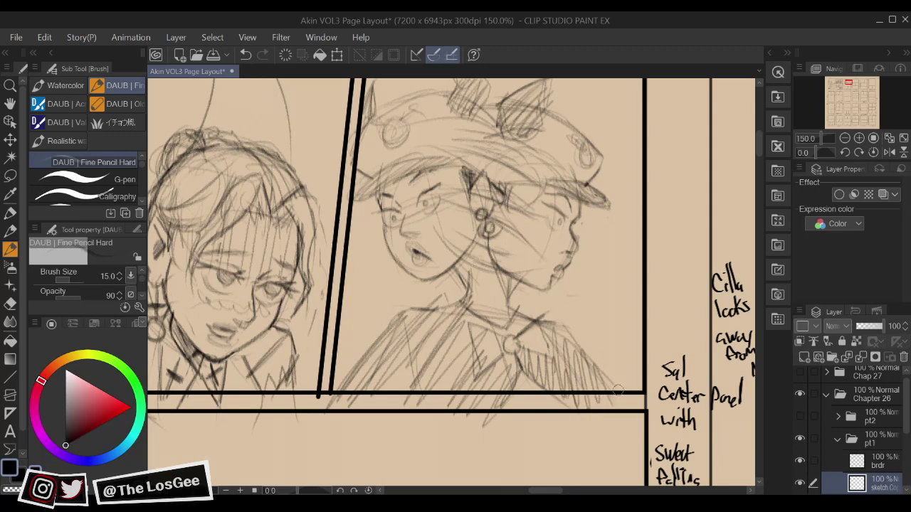
Check the torso in mirrored view, trim the cape's outer edge beside the slanted panel border, and restore the unmirrored view
mouse_move(507, 322)
mouse_down()
mouse_move(558, 370)
mouse_move(604, 356)
mouse_up()
key(h)
mouse_move(407, 363)
mouse_down()
mouse_move(450, 363)
mouse_move(413, 364)
mouse_move(367, 427)
mouse_up()
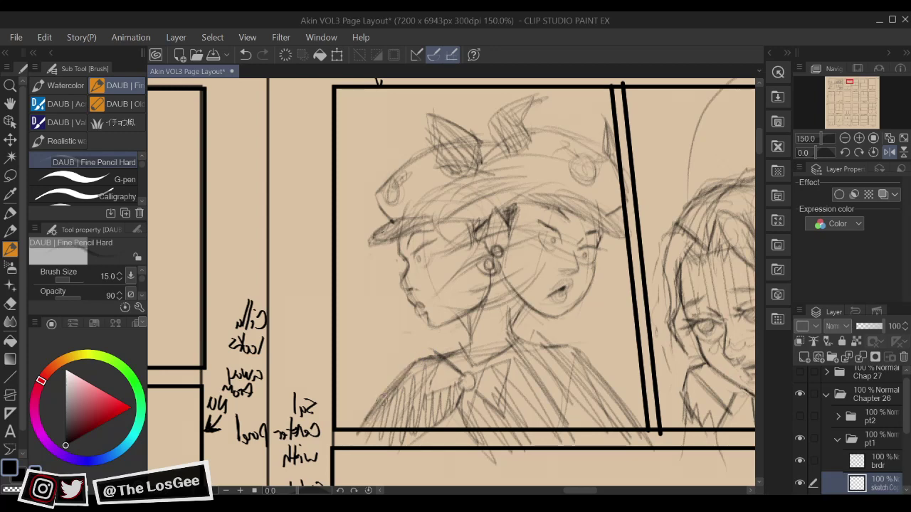
key(h)
drag(579, 332, 567, 365)
key(h)
mouse_move(461, 330)
mouse_down()
mouse_move(527, 353)
mouse_move(561, 404)
mouse_up()
mouse_move(530, 351)
mouse_down()
mouse_move(563, 419)
mouse_move(599, 436)
mouse_up()
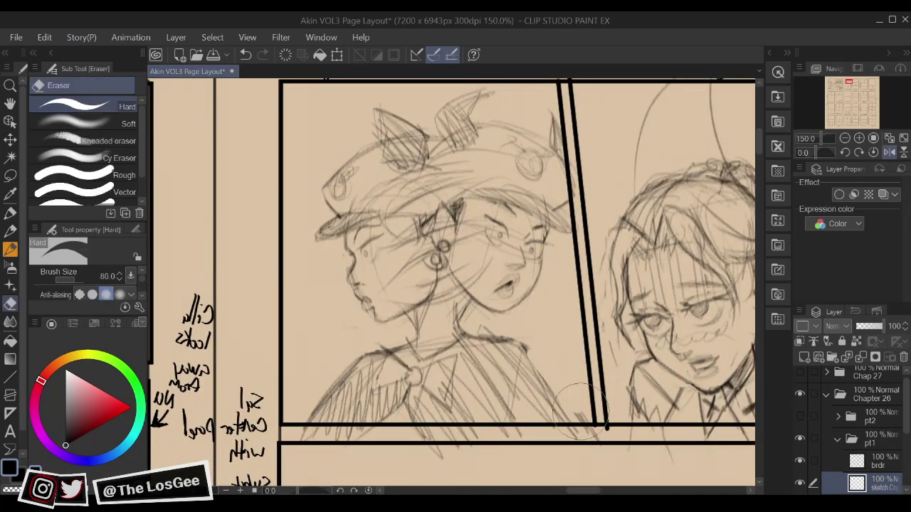
drag(557, 384, 573, 442)
drag(527, 358, 576, 435)
key(h)
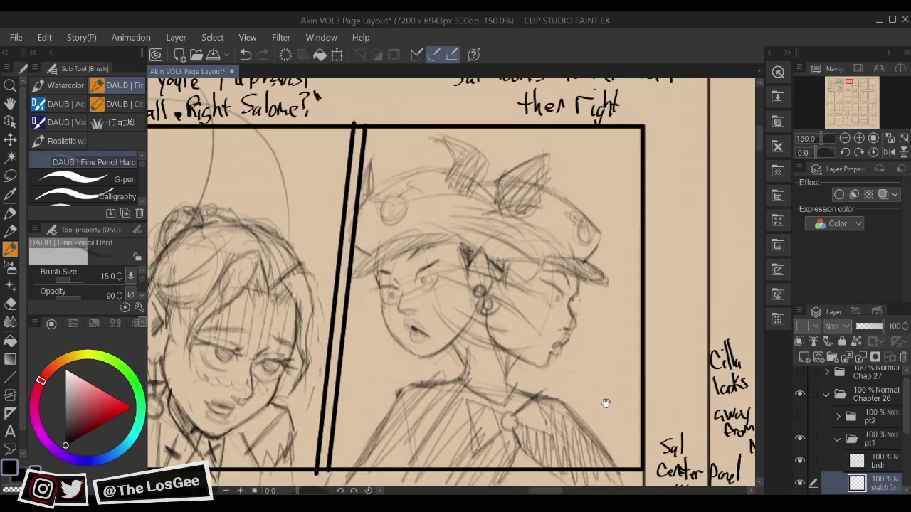
Sketch a wide, shallow curve across the necks, running just below both chins
mouse_move(602, 401)
mouse_down()
mouse_move(596, 387)
mouse_move(567, 379)
mouse_up()
mouse_move(615, 356)
mouse_down()
mouse_move(609, 374)
mouse_move(582, 388)
mouse_move(575, 352)
mouse_move(534, 370)
mouse_up()
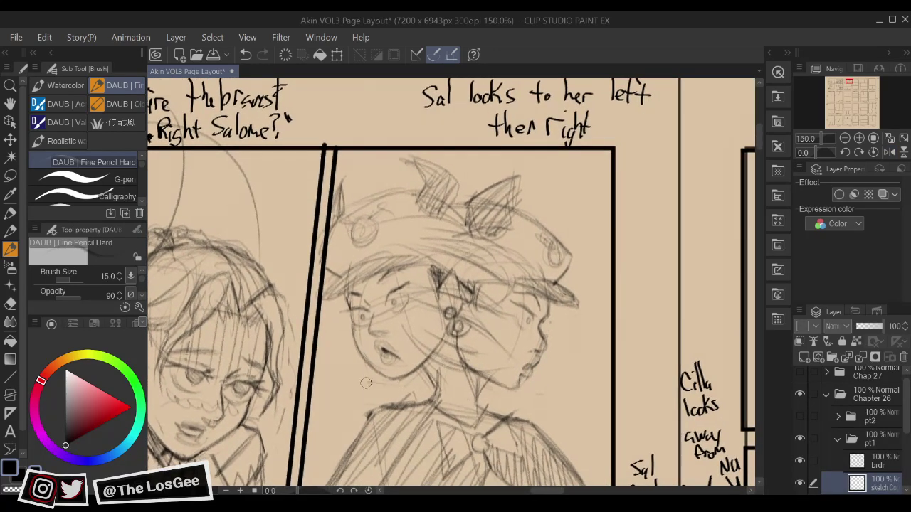
drag(366, 382, 492, 409)
key(ctrl+z)
drag(371, 384, 570, 390)
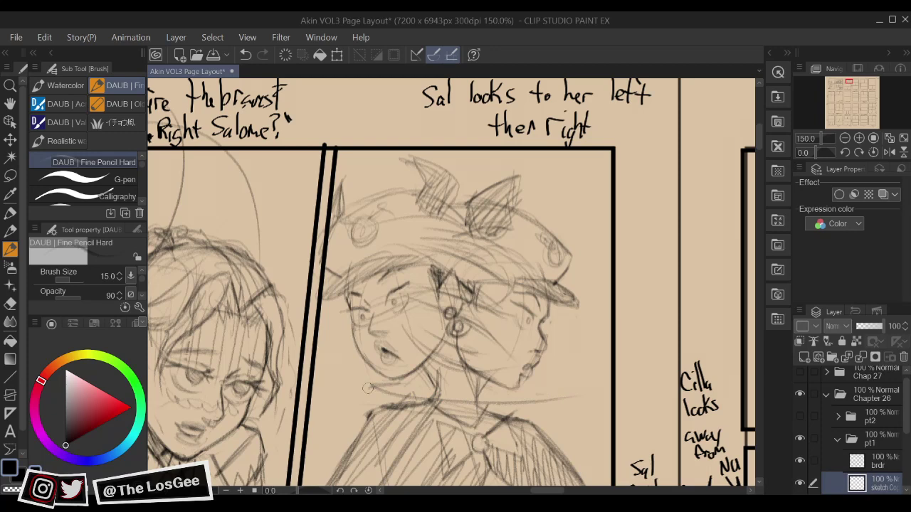
drag(367, 388, 587, 395)
drag(653, 368, 599, 339)
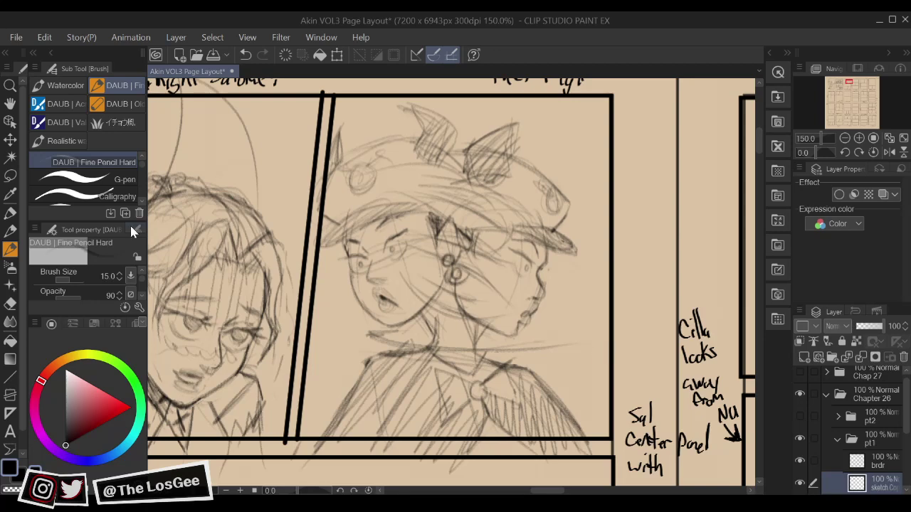
Lasso both heads with their caps, move them slightly down and right toward the shoulders, and clear the selection
click(10, 175)
scroll(341, 148, up, 1)
mouse_move(309, 132)
mouse_down()
mouse_move(372, 74)
mouse_move(568, 135)
mouse_move(586, 339)
mouse_up()
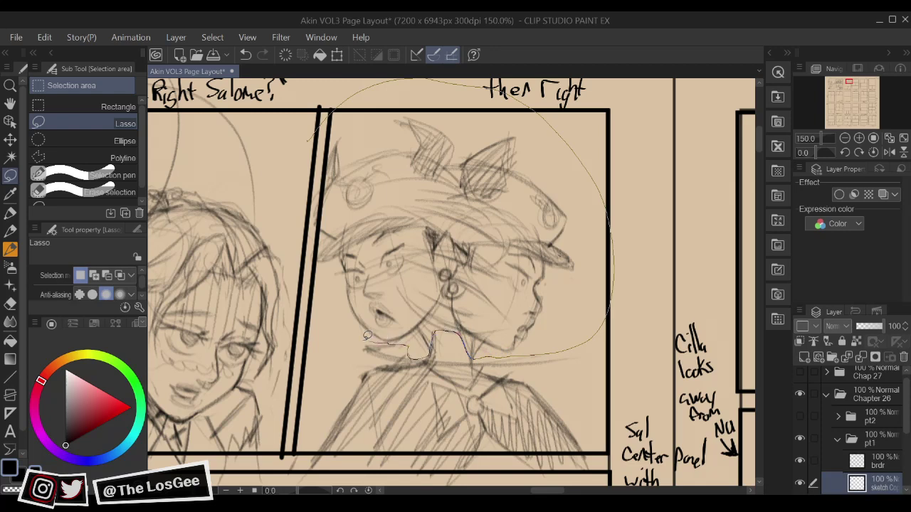
drag(367, 336, 306, 151)
key(ctrl+t)
drag(301, 190, 308, 190)
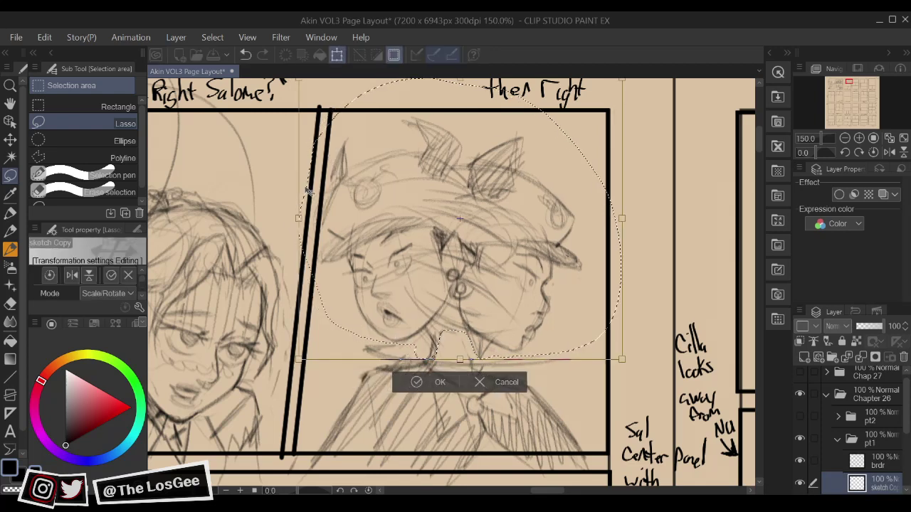
key(Right)
key(Down)
key(Down)
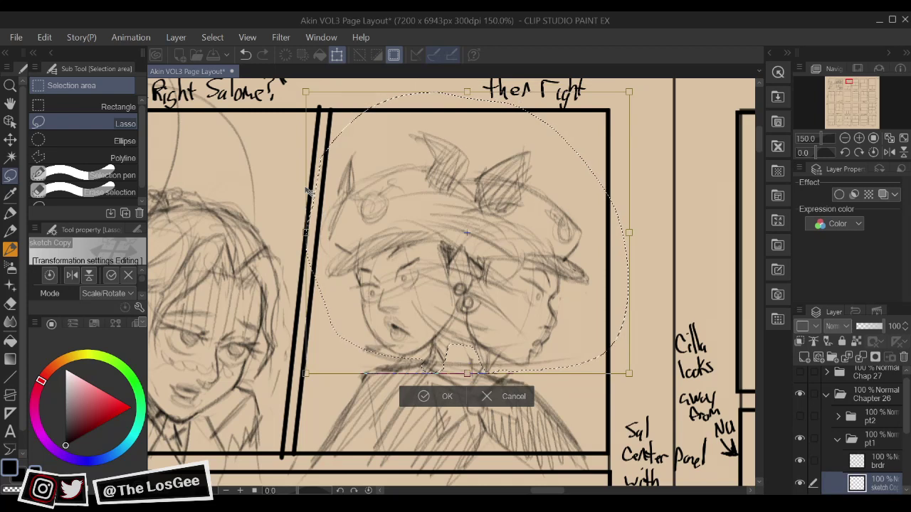
key(Return)
key(ctrl+d)
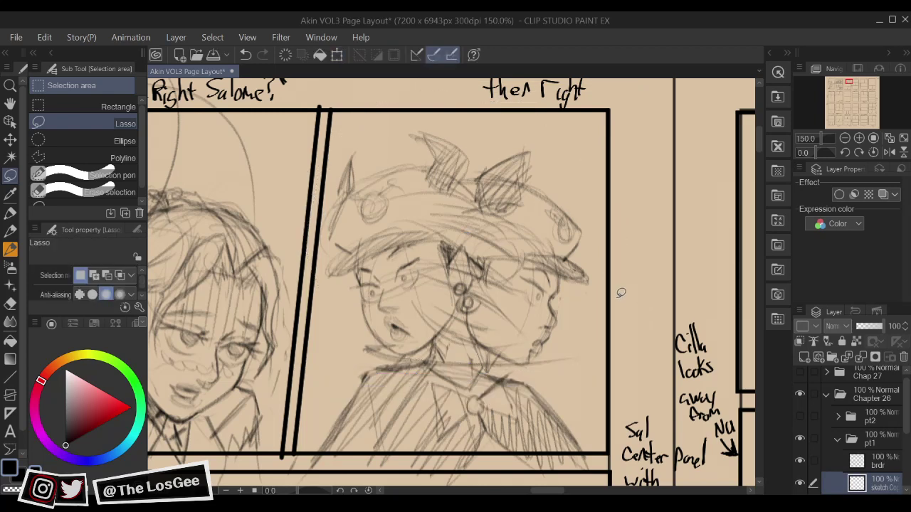
Redraw the left cap's small outer horn and strengthen the crown outline beside it
key(b)
scroll(586, 336, up, 2)
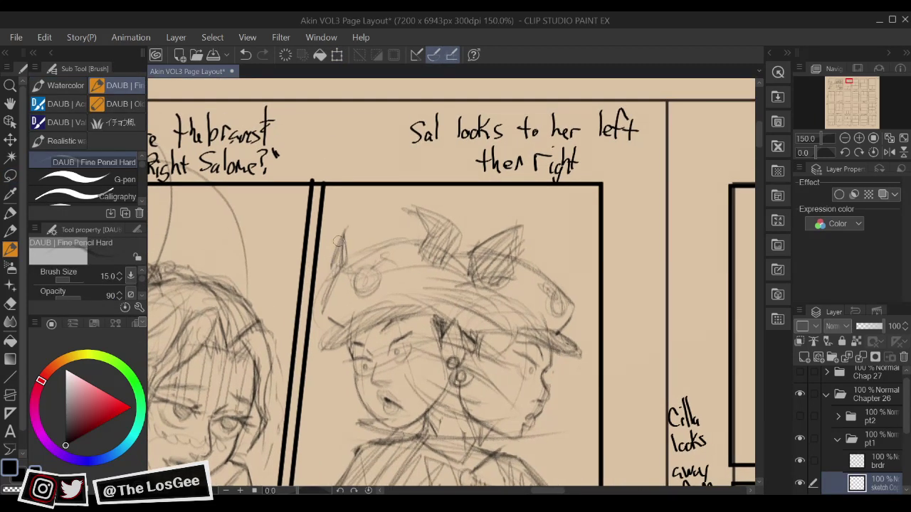
mouse_move(339, 242)
mouse_down()
mouse_move(327, 272)
mouse_move(402, 232)
mouse_move(410, 244)
mouse_up()
drag(524, 312, 526, 324)
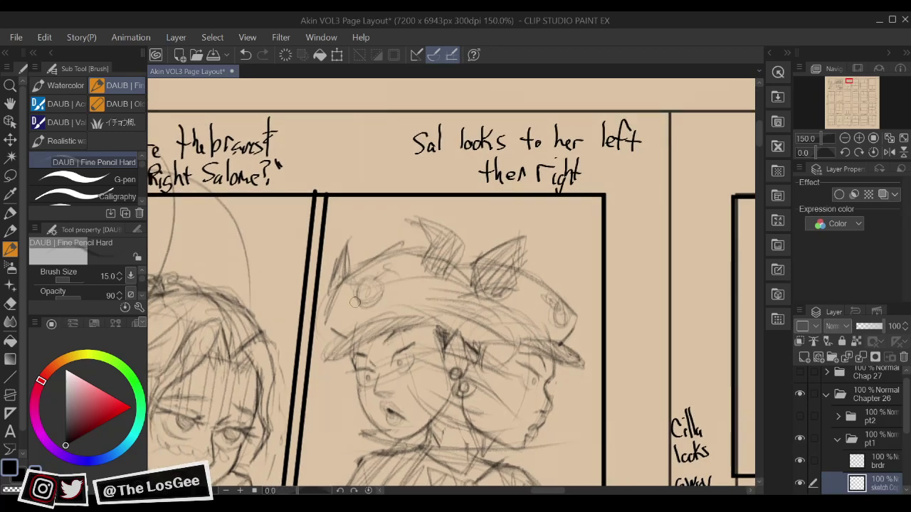
drag(421, 332, 436, 298)
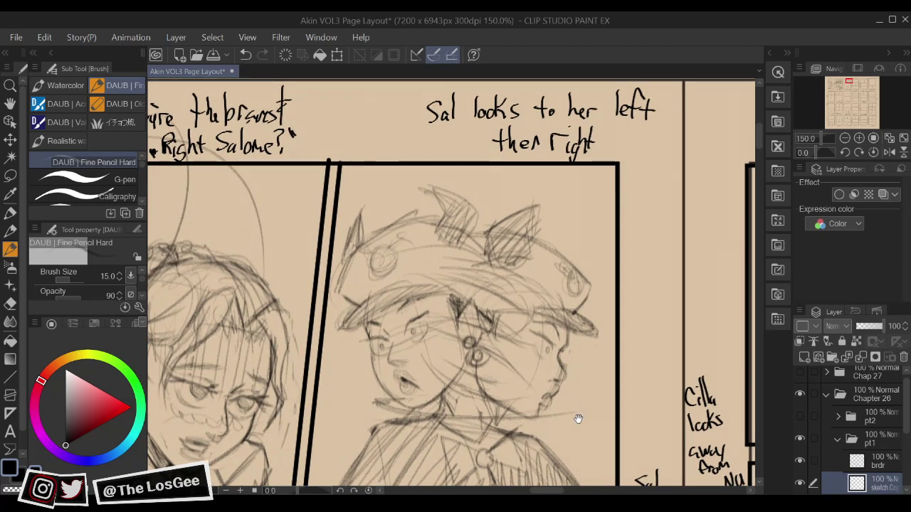
Erase the lines around the cape's button and redraw the button and collar flaps more firmly
mouse_move(579, 417)
mouse_down()
mouse_move(561, 395)
mouse_move(568, 356)
mouse_up()
key(e)
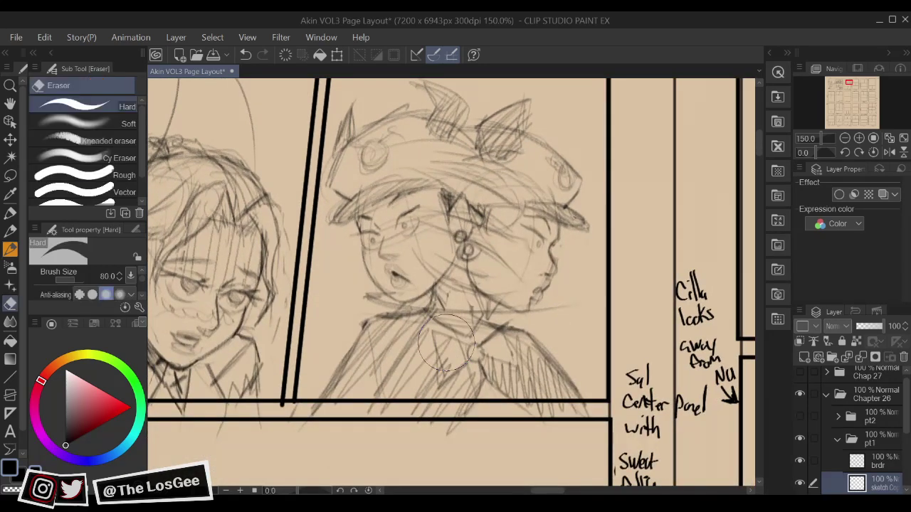
mouse_move(437, 339)
mouse_down()
mouse_move(454, 355)
mouse_move(442, 385)
mouse_move(481, 349)
mouse_move(488, 363)
mouse_move(491, 336)
mouse_move(525, 321)
mouse_move(518, 369)
mouse_move(481, 352)
mouse_up()
key(b)
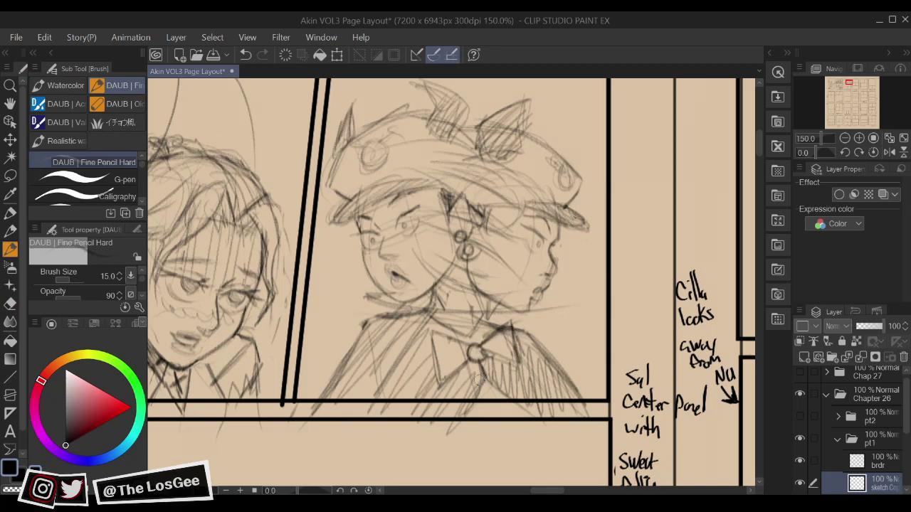
Erase the hatching that spills below the panel border and fill the cape with denser diagonal hatching
key(e)
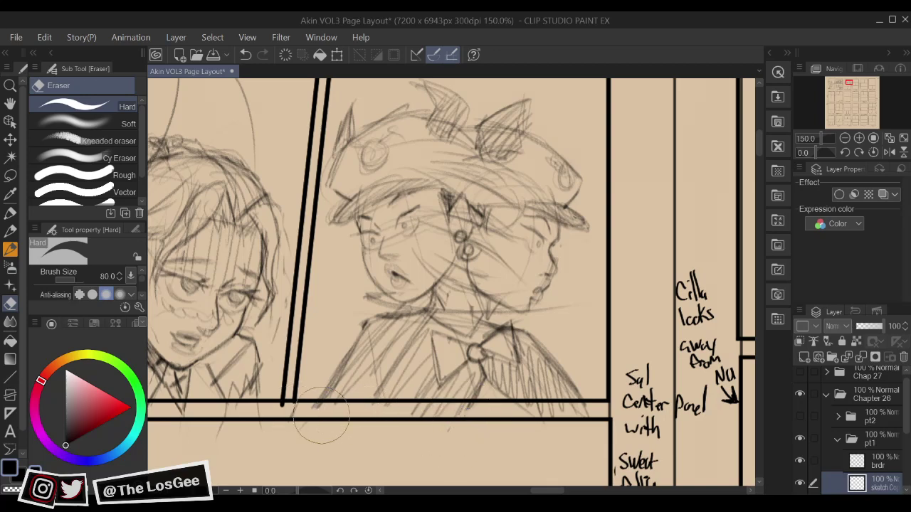
mouse_move(322, 416)
mouse_down()
mouse_move(295, 414)
mouse_move(497, 421)
mouse_move(559, 408)
mouse_up()
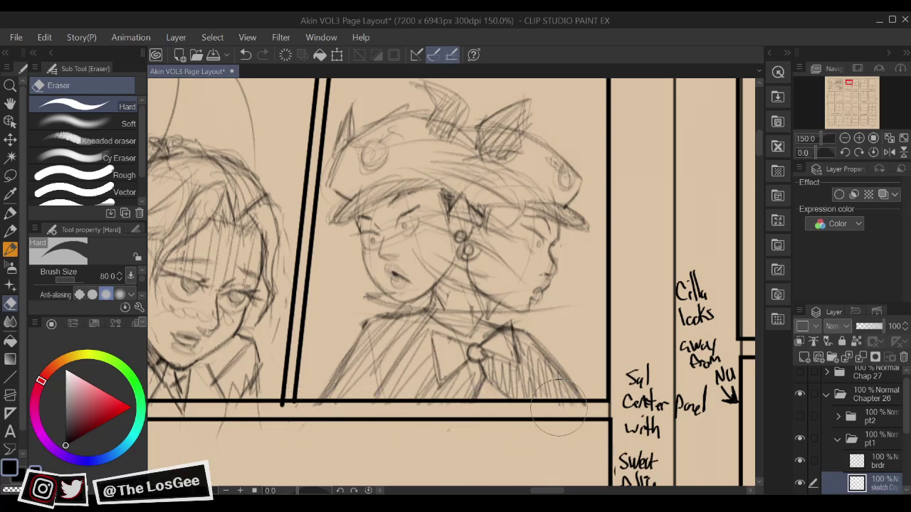
key(b)
mouse_move(487, 371)
mouse_down()
mouse_move(523, 412)
mouse_move(463, 417)
mouse_move(524, 389)
mouse_up()
mouse_move(406, 326)
mouse_down()
mouse_move(388, 363)
mouse_move(475, 365)
mouse_move(524, 387)
mouse_up()
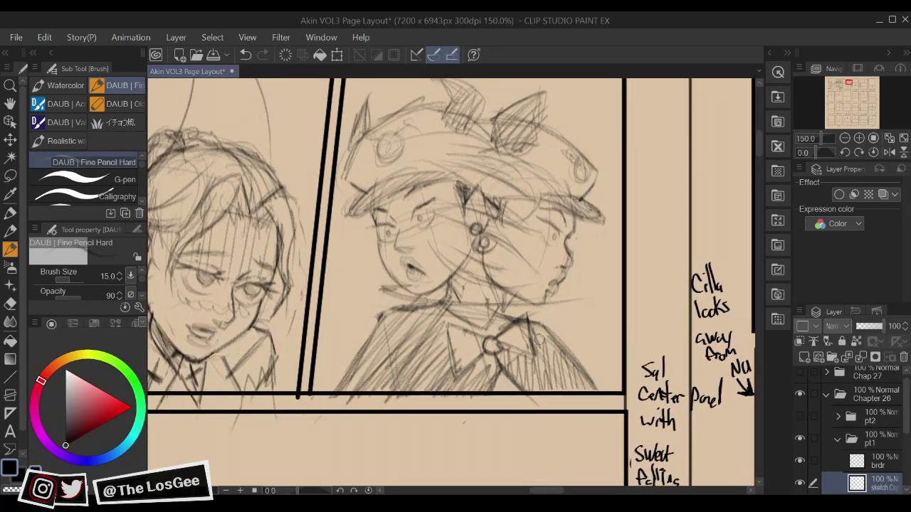
drag(539, 340, 517, 338)
mouse_move(487, 373)
mouse_down()
mouse_move(527, 393)
mouse_move(530, 335)
mouse_move(573, 396)
mouse_up()
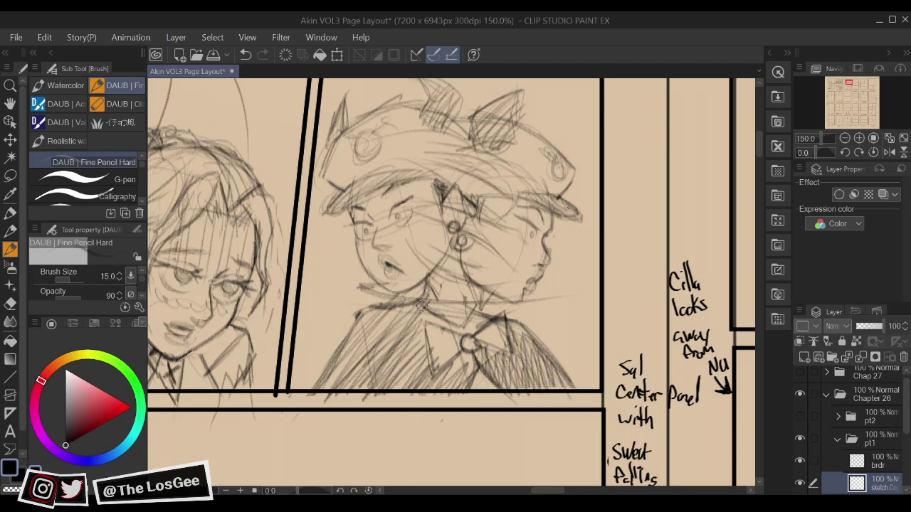
Darken the neckline, erase the round button, and redraw it with firmer pointed collar flaps on both sides
mouse_move(421, 305)
mouse_down()
mouse_move(463, 330)
mouse_move(471, 346)
mouse_up()
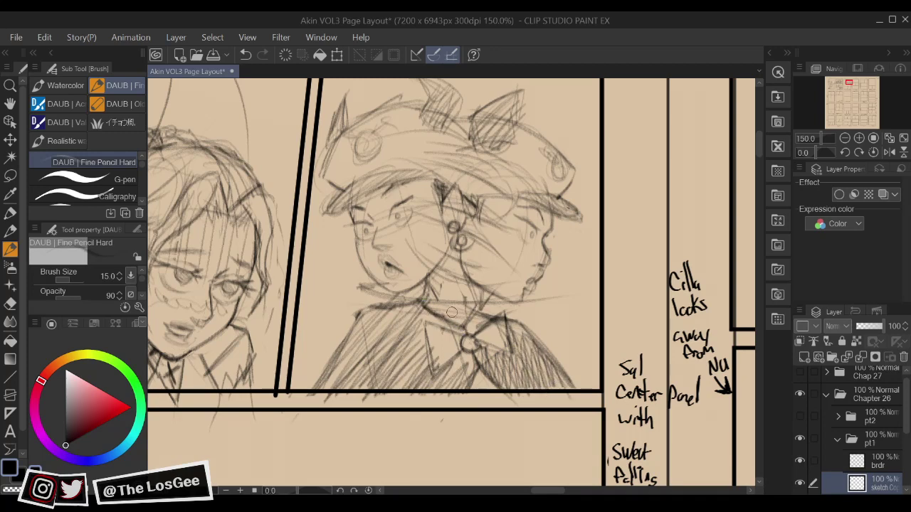
key(e)
click(471, 344)
key(b)
mouse_move(462, 340)
mouse_down()
mouse_move(478, 339)
mouse_move(422, 322)
mouse_up()
drag(422, 323, 435, 383)
drag(435, 383, 464, 349)
mouse_move(509, 311)
mouse_down()
mouse_move(480, 331)
mouse_move(504, 322)
mouse_move(505, 351)
mouse_up()
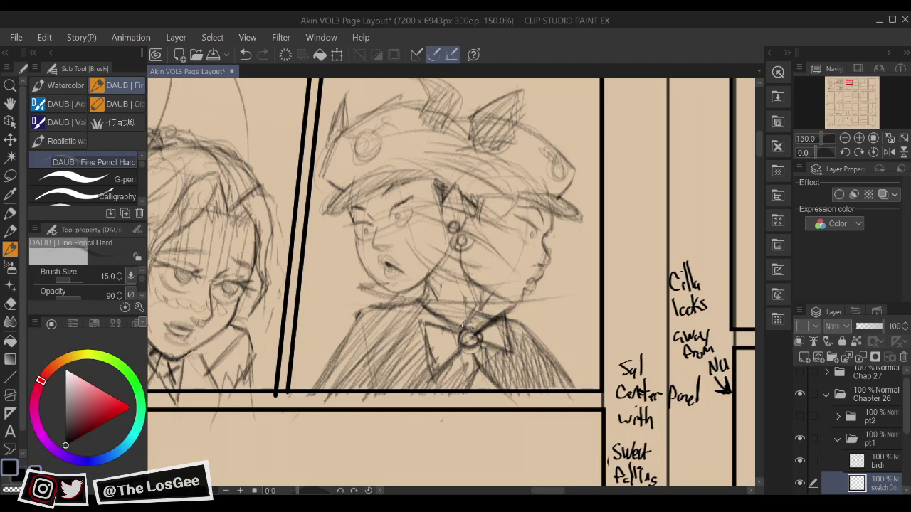
Darken the neckline above the cape's button and add short strokes to the collar folds beneath it
drag(467, 328, 481, 315)
drag(475, 329, 492, 311)
drag(468, 348, 444, 377)
drag(471, 352, 456, 377)
drag(479, 355, 471, 380)
drag(480, 356, 462, 388)
drag(627, 315, 602, 339)
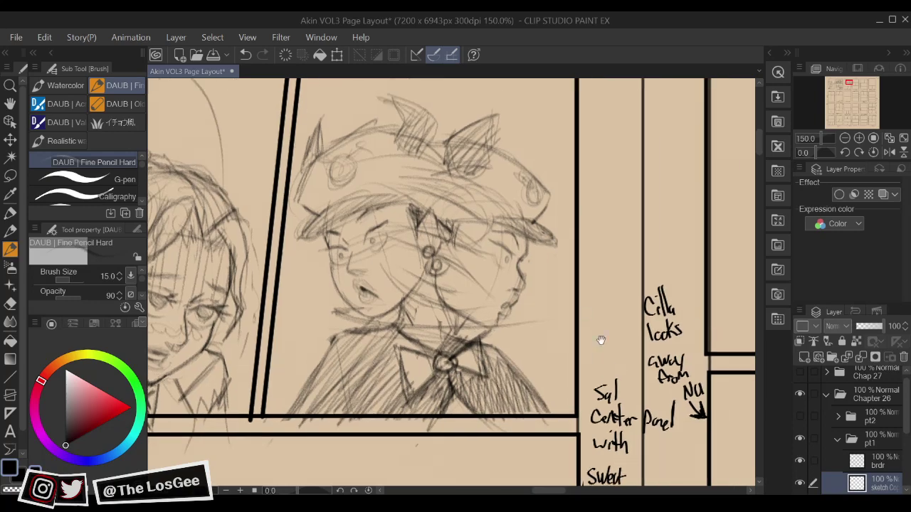
mouse_move(570, 279)
mouse_down()
mouse_move(596, 361)
mouse_move(591, 351)
mouse_up()
drag(499, 378, 504, 381)
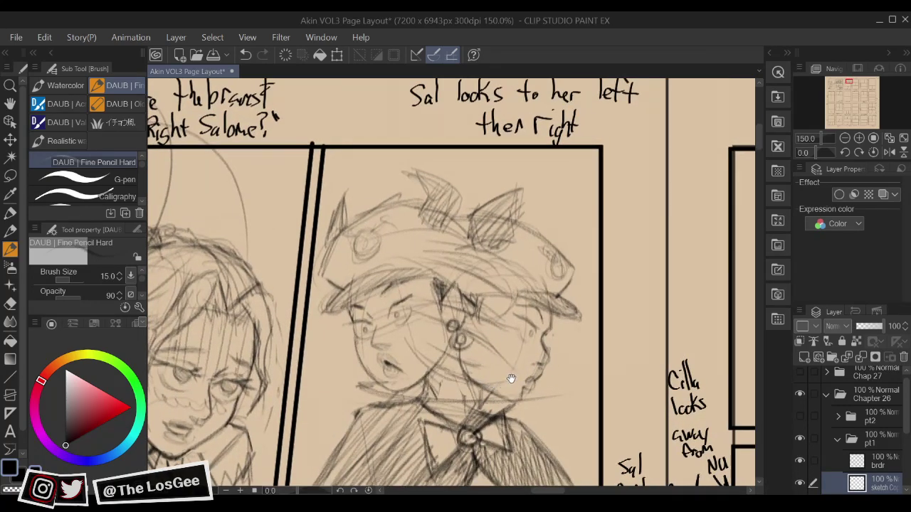
Letter a small "Swip" sound effect beside the left-facing head and another beside the right-facing head
scroll(494, 433, down, 2)
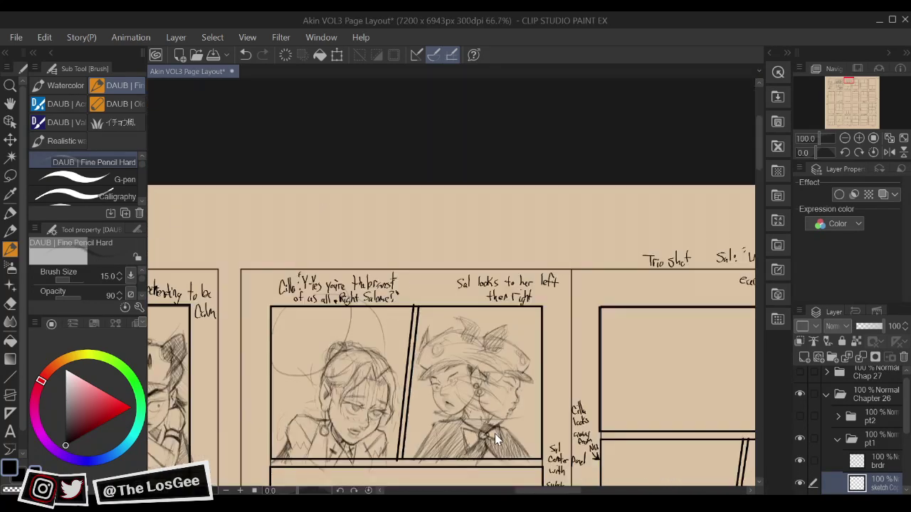
scroll(495, 433, up, 1)
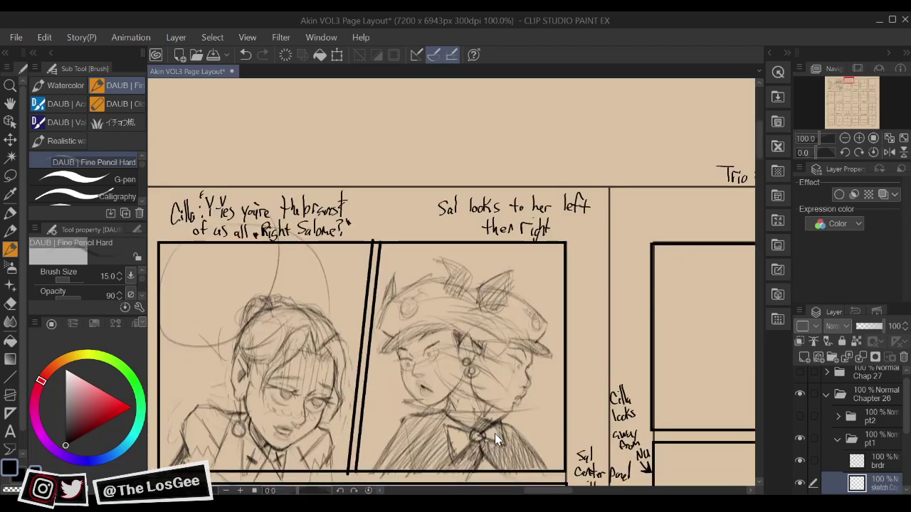
scroll(495, 433, up, 1)
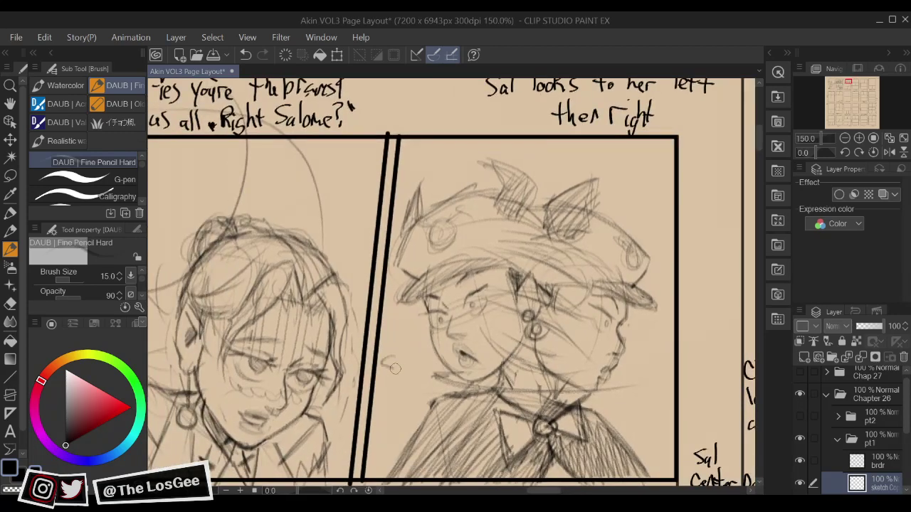
drag(557, 347, 486, 315)
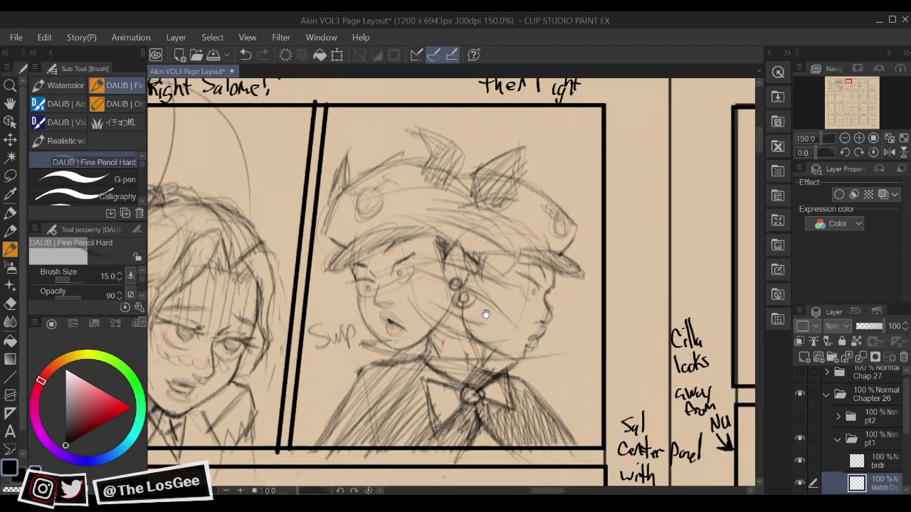
drag(558, 337, 581, 374)
mouse_move(581, 346)
mouse_down()
mouse_move(582, 360)
mouse_move(582, 324)
mouse_up()
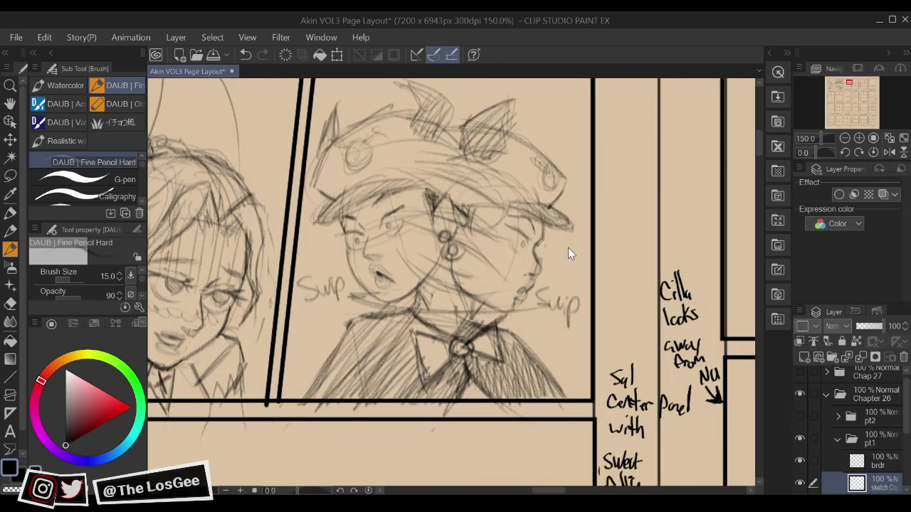
Examine the finished panel against the neighbouring pages and the chapter cover, also checking the layout in mirrored view
scroll(568, 248, down, 3)
drag(527, 318, 542, 310)
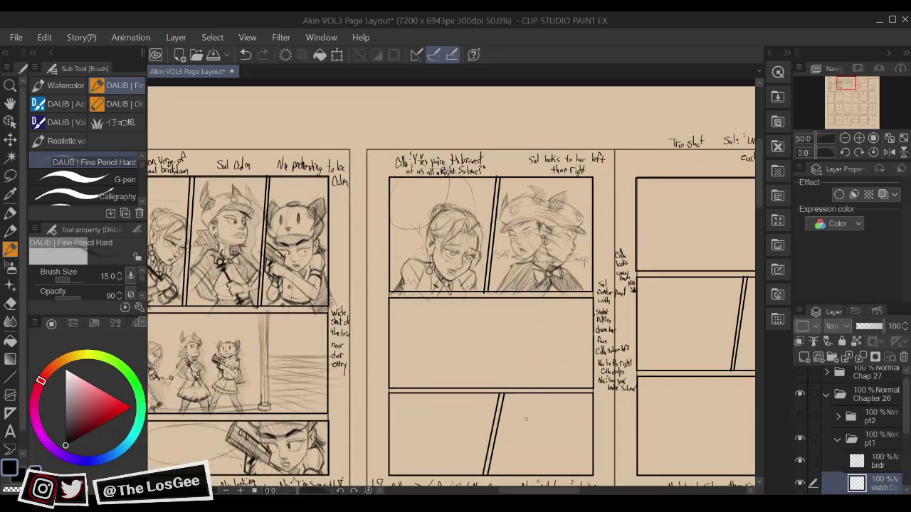
scroll(525, 420, up, 2)
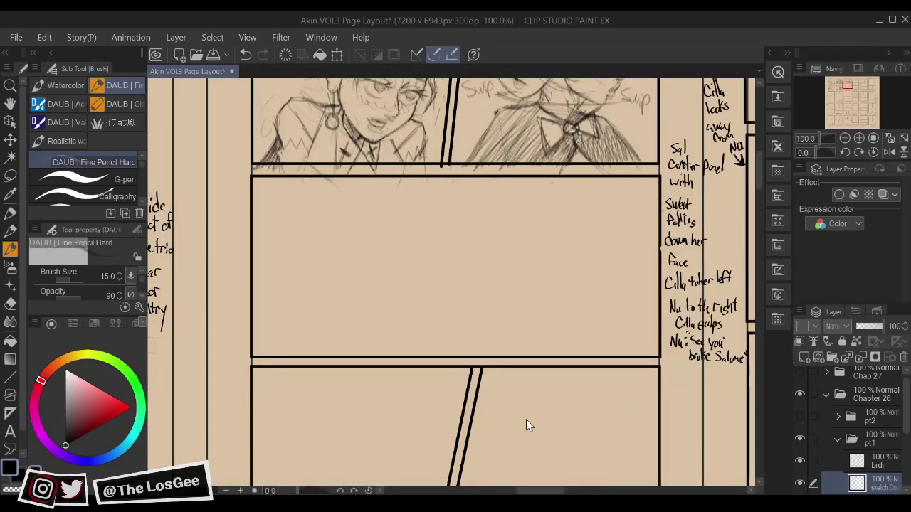
scroll(526, 426, down, 1)
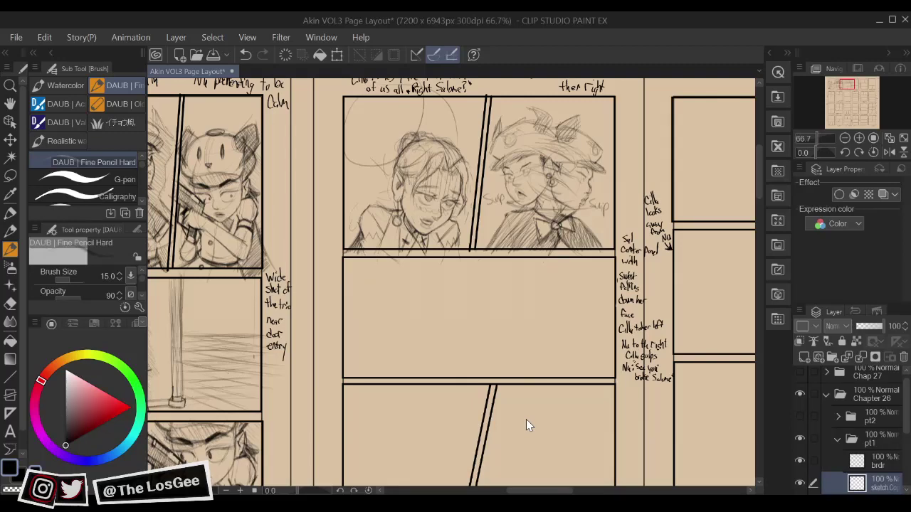
scroll(526, 425, down, 4)
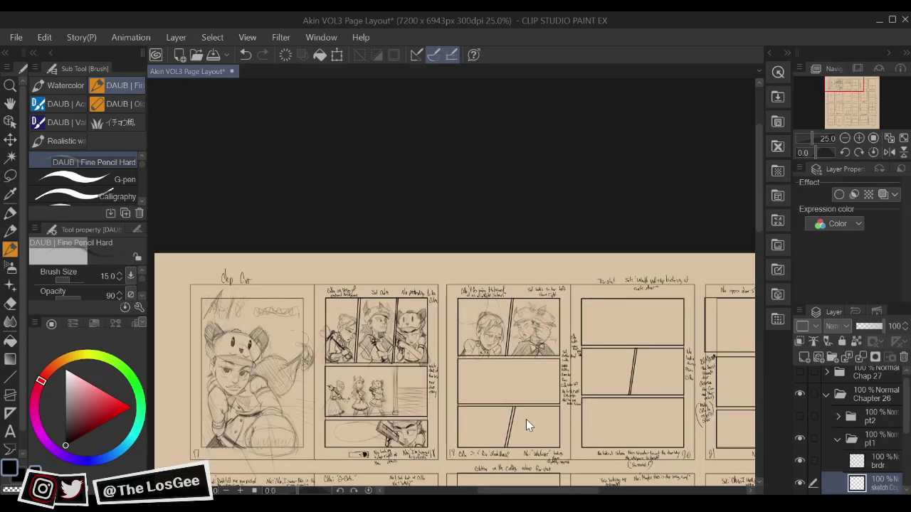
key(h)
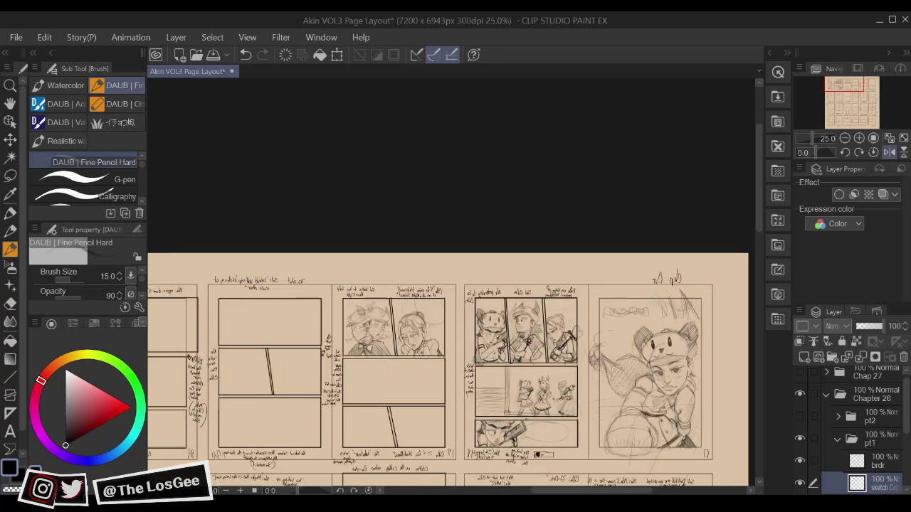
key(h)
scroll(526, 420, up, 1)
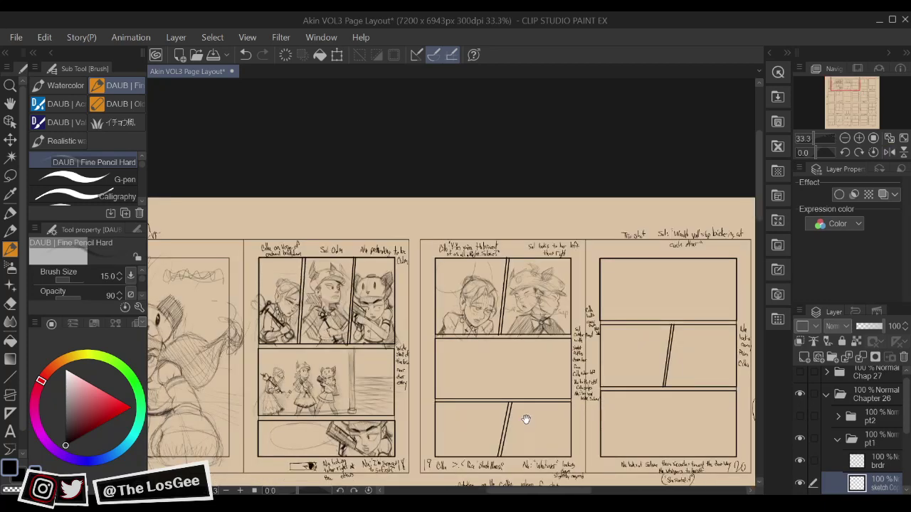
drag(244, 394, 553, 357)
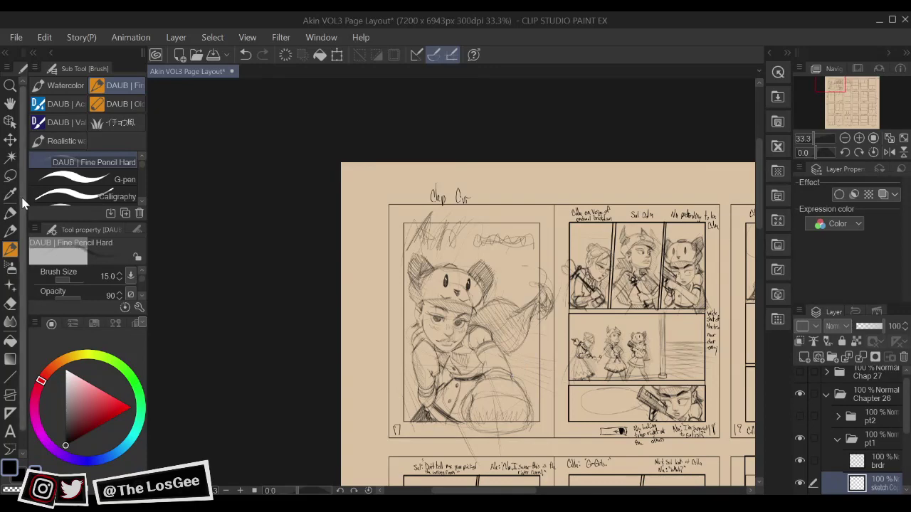
Lasso the bear-capped head on the chapter cover, activate the sketch layer, and transform the head slightly towards the weapon
click(11, 176)
key(ctrl+plus)
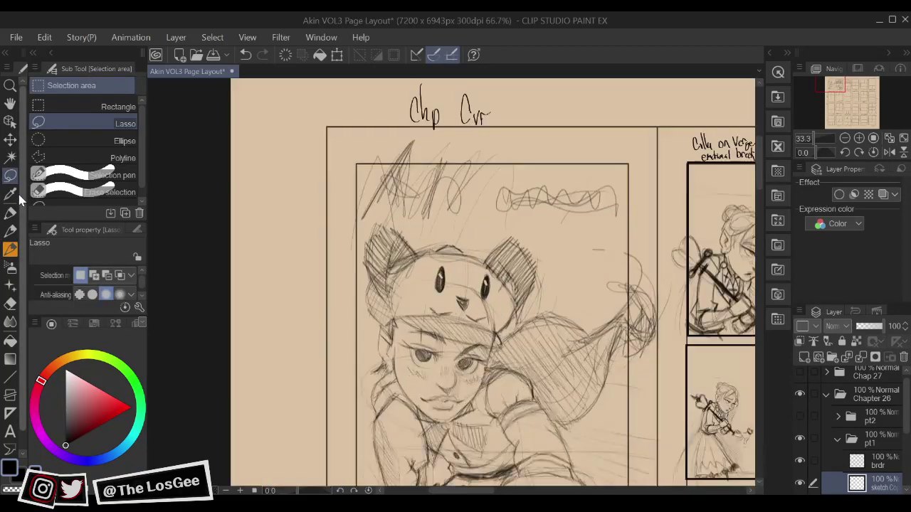
drag(410, 210, 520, 229)
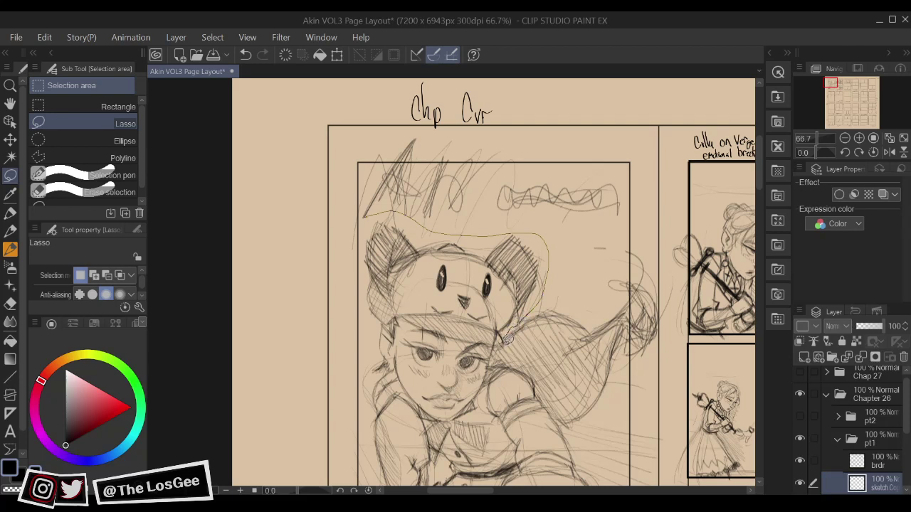
mouse_move(483, 392)
mouse_down()
mouse_move(440, 422)
mouse_move(401, 368)
mouse_move(375, 375)
mouse_move(352, 282)
mouse_move(359, 210)
mouse_up()
scroll(364, 239, down, 7)
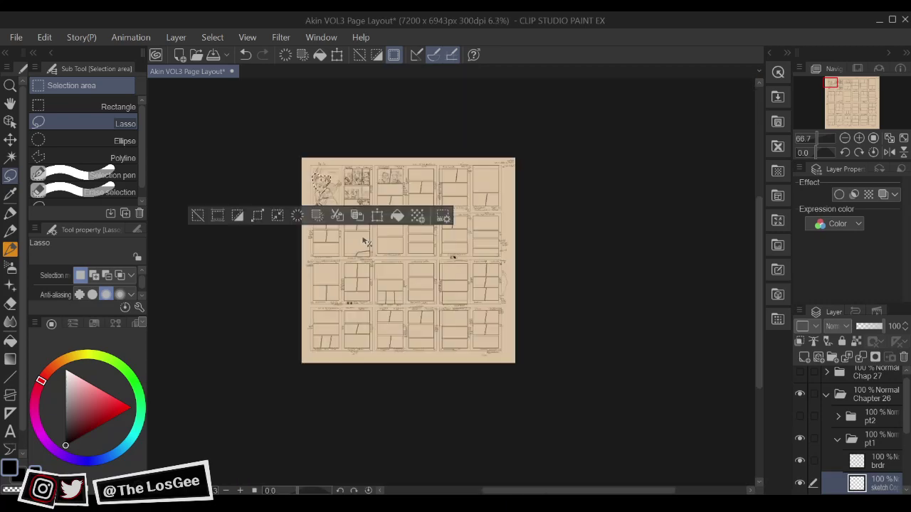
scroll(363, 240, up, 6)
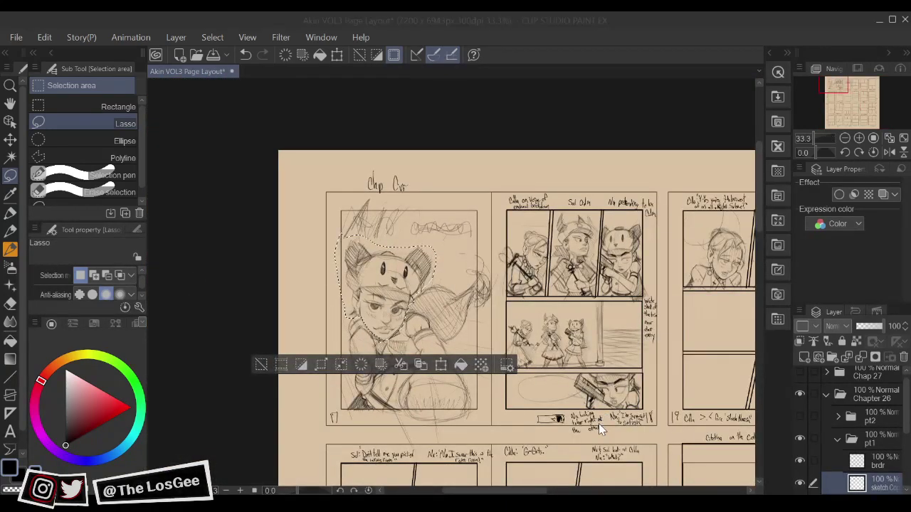
click(496, 208)
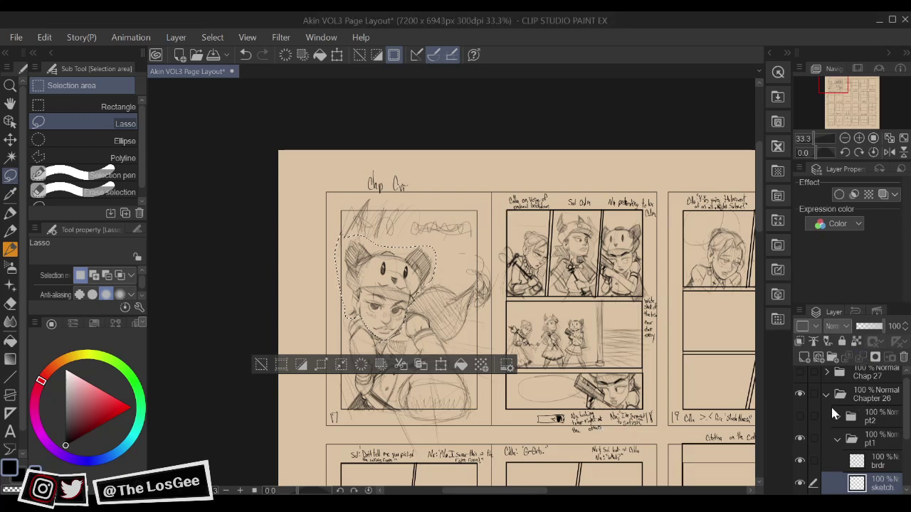
key(ctrl+t)
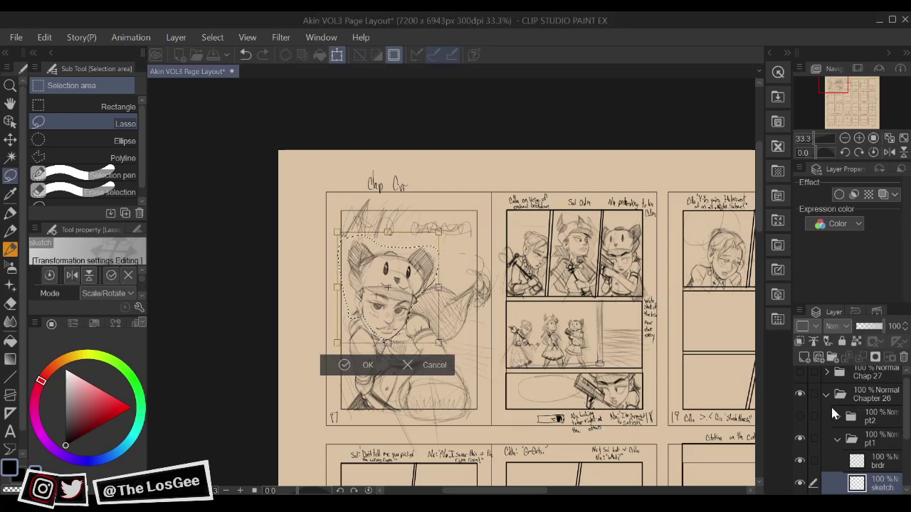
key(h)
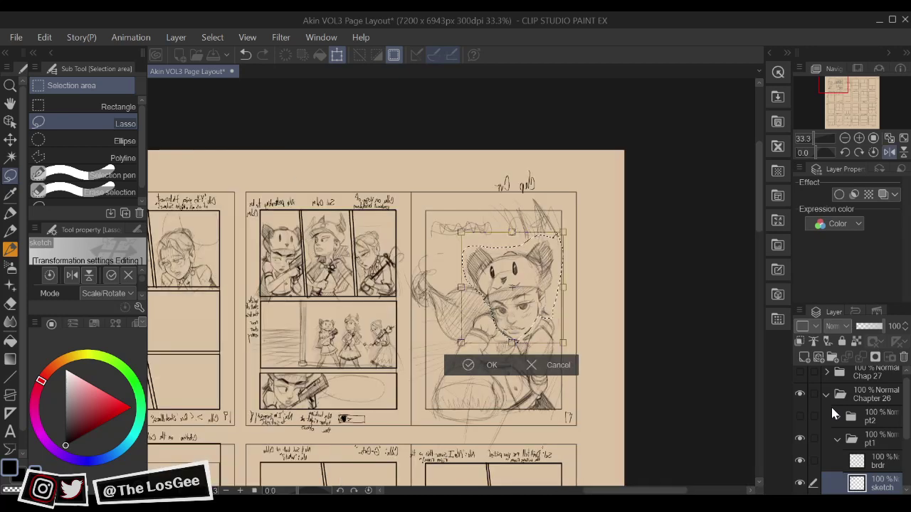
key(Return)
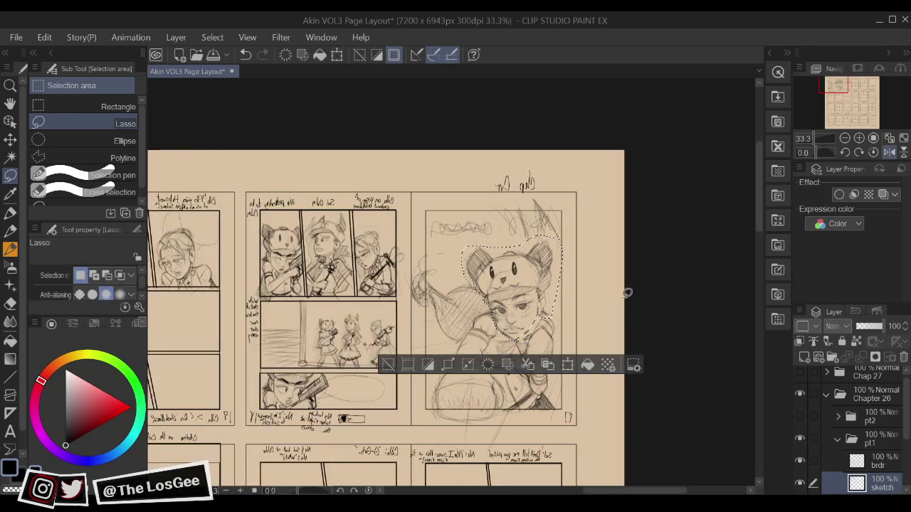
key(ctrl+d)
Clean up the lines around the cover character's adjusted head and redraw the outline of the adjoining shoulder
scroll(628, 303, up, 2)
key(h)
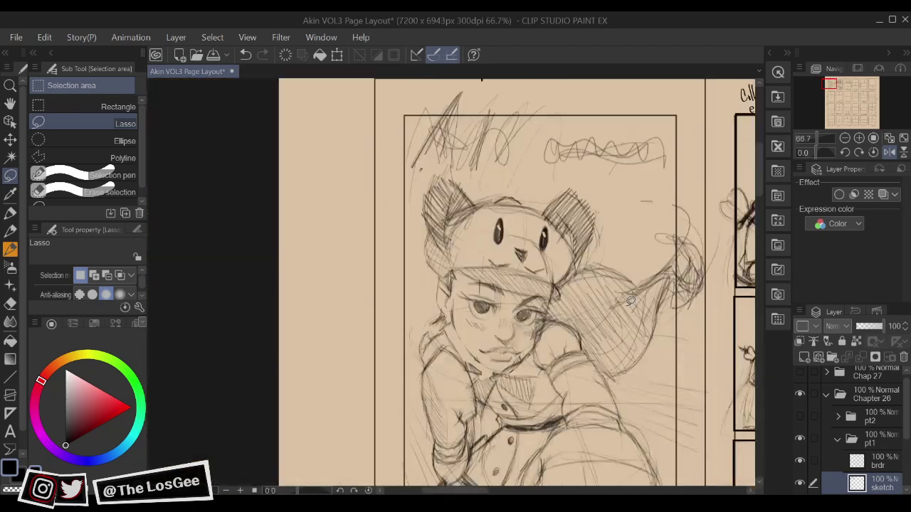
mouse_move(554, 326)
mouse_down()
mouse_move(550, 357)
mouse_move(529, 360)
mouse_move(518, 394)
mouse_move(516, 387)
mouse_move(466, 399)
mouse_move(519, 399)
mouse_up()
key(e)
key(b)
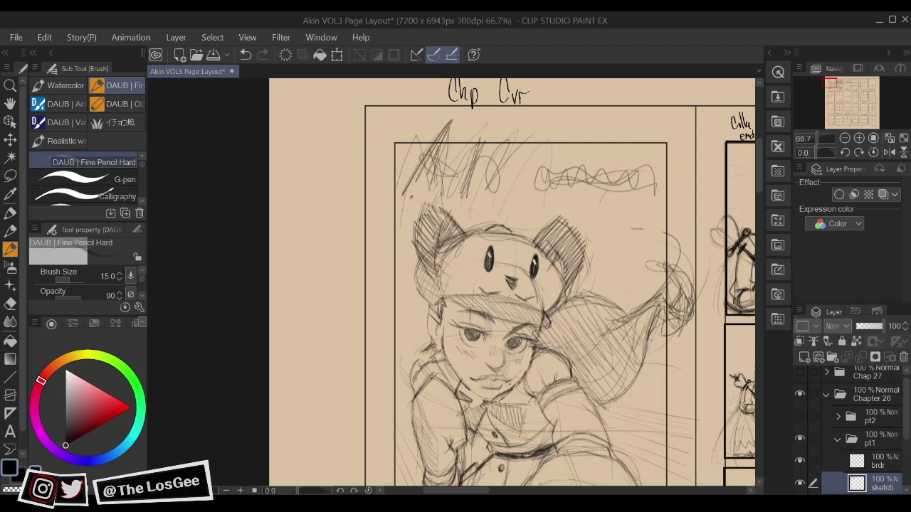
drag(429, 364, 411, 393)
drag(603, 385, 598, 309)
Check the cover character in mirrored view and strengthen the collar and chest lines beneath the chin
key(h)
drag(670, 305, 665, 318)
key(h)
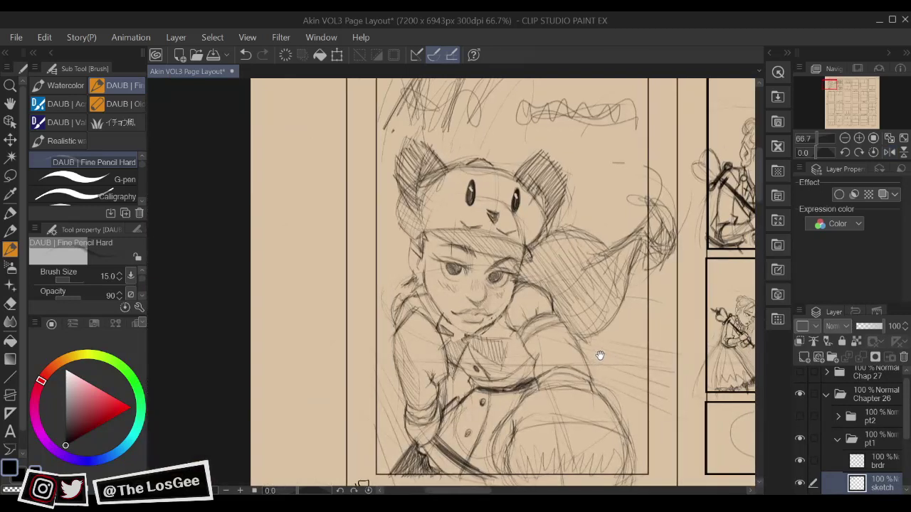
drag(608, 360, 613, 391)
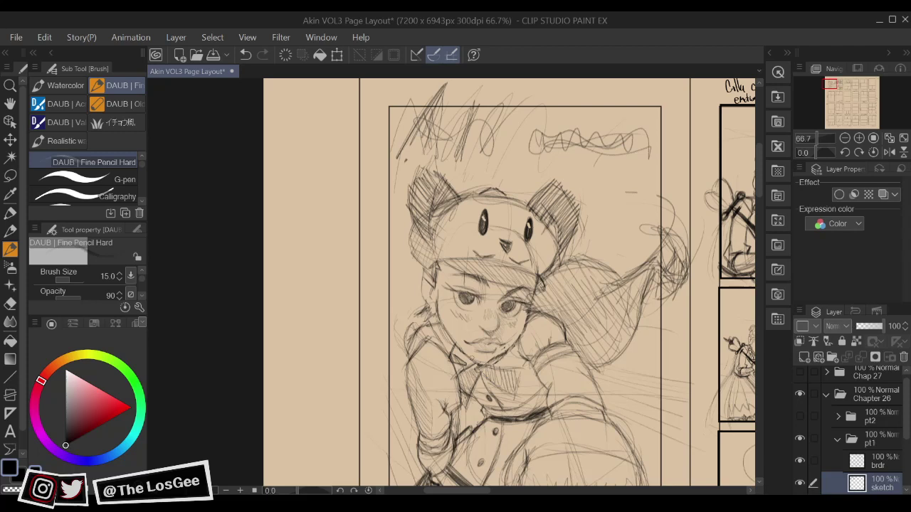
drag(455, 349, 472, 362)
drag(585, 407, 607, 382)
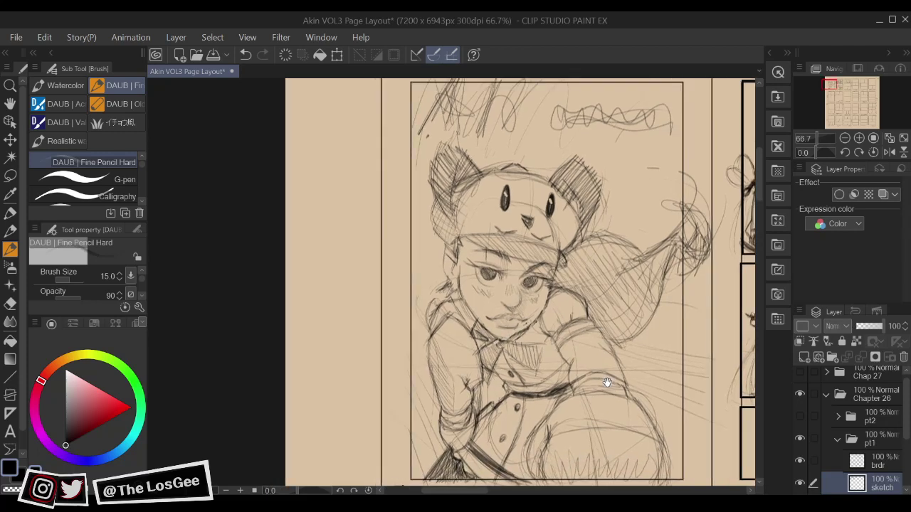
drag(490, 379, 562, 382)
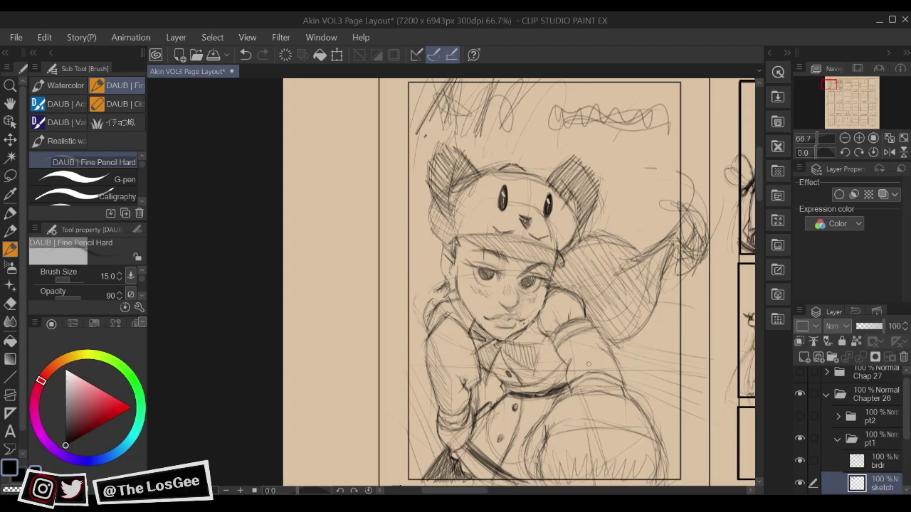
Erase the stray pencil lines spilling from the upper panels into the wide empty panel on page 19
scroll(589, 364, down, 3)
drag(637, 353, 456, 346)
drag(639, 361, 543, 424)
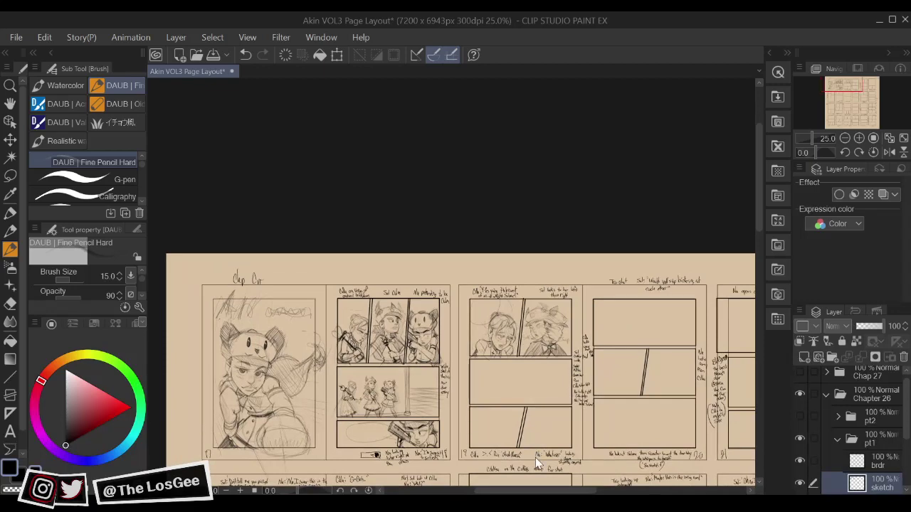
scroll(535, 458, down, 3)
scroll(536, 458, up, 4)
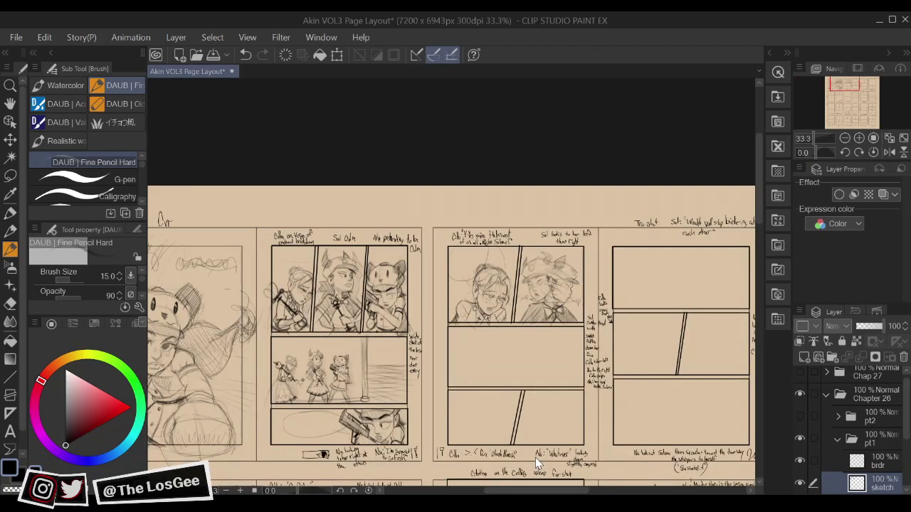
scroll(536, 457, up, 2)
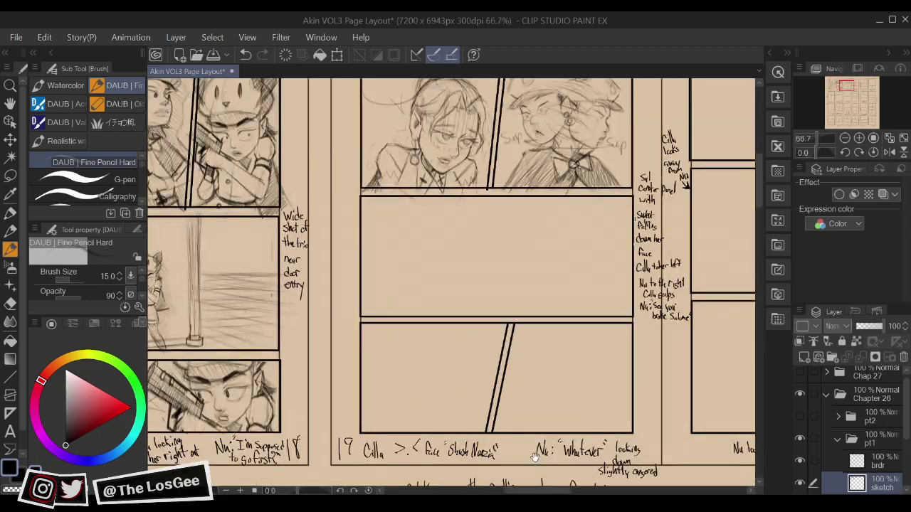
drag(547, 292, 608, 401)
scroll(610, 407, up, 1)
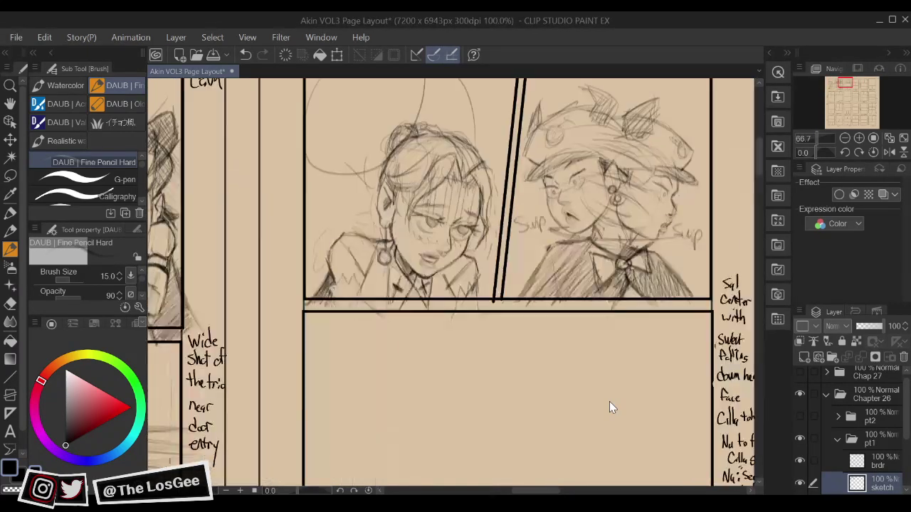
key(e)
drag(390, 322, 448, 312)
drag(559, 374, 503, 306)
Rough in a small central figure in page 19's wide panel with an oval head, neck, rounded shoulders and torso
key(b)
drag(521, 351, 536, 355)
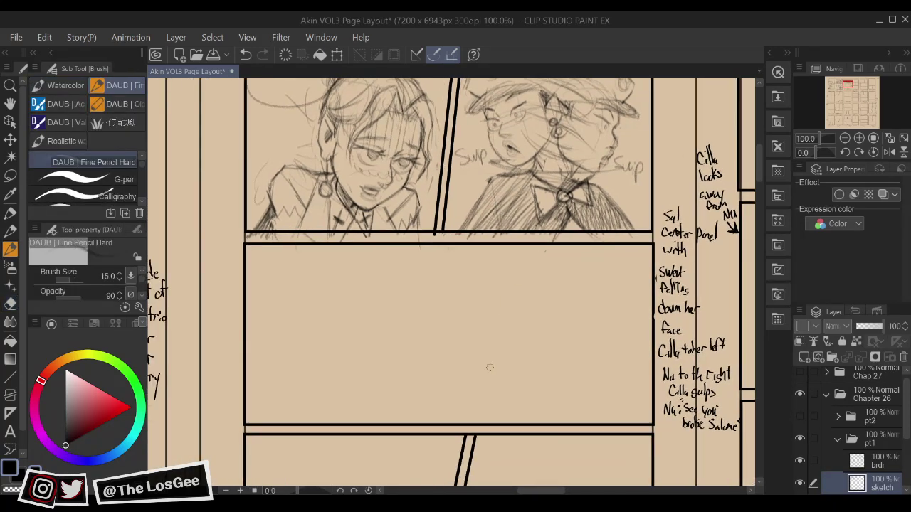
mouse_move(399, 409)
mouse_down()
mouse_move(407, 360)
mouse_move(439, 355)
mouse_move(454, 401)
mouse_up()
drag(434, 326, 422, 333)
drag(495, 321, 504, 307)
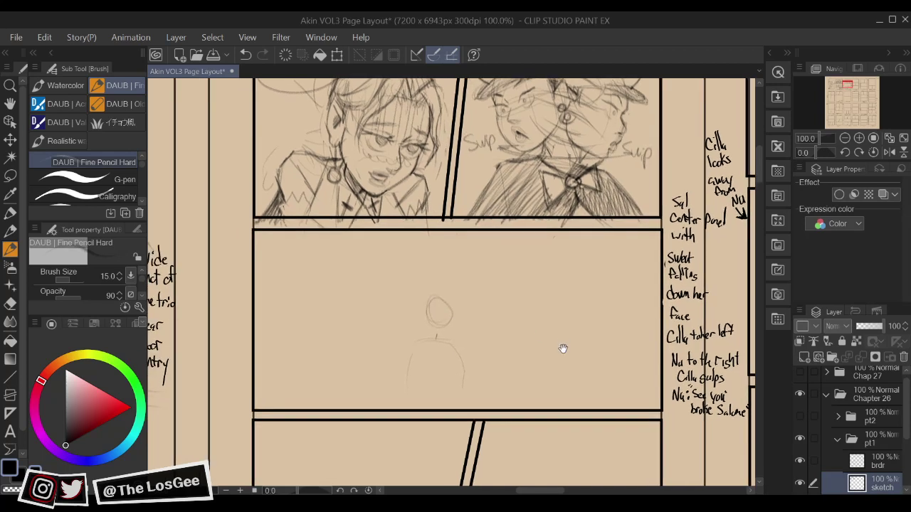
drag(417, 353, 424, 392)
drag(450, 343, 453, 384)
mouse_move(426, 374)
mouse_down()
mouse_move(450, 375)
mouse_move(418, 399)
mouse_up()
drag(576, 366, 548, 378)
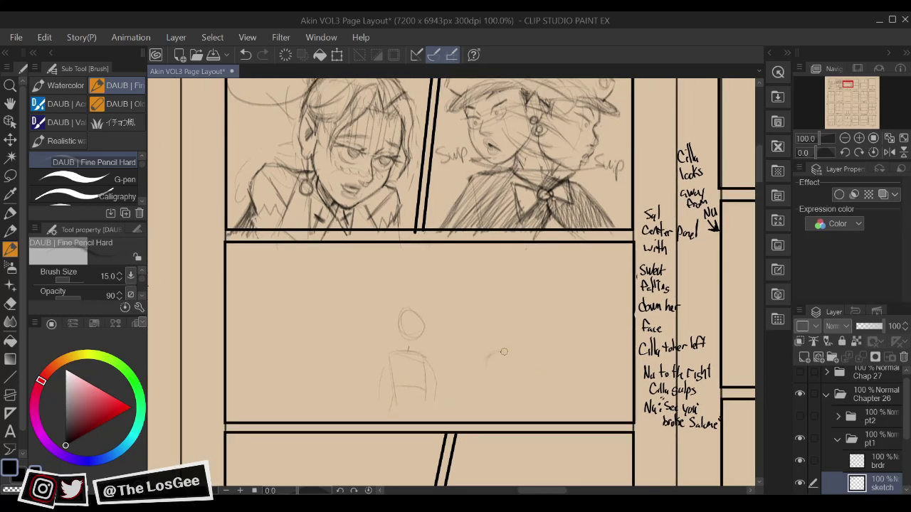
Rough in two more small figures with oval heads and simple torsos on either side of the central figure
mouse_move(484, 371)
mouse_down()
mouse_move(489, 390)
mouse_move(513, 395)
mouse_up()
drag(486, 325, 493, 327)
drag(394, 357, 419, 353)
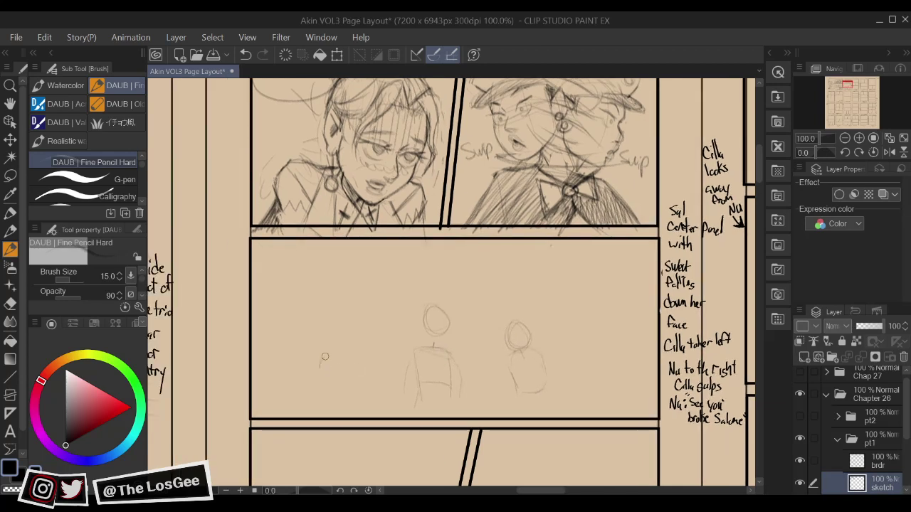
mouse_move(343, 366)
mouse_down()
mouse_move(355, 337)
mouse_move(360, 343)
mouse_move(323, 365)
mouse_move(336, 363)
mouse_move(325, 403)
mouse_up()
drag(347, 364, 345, 403)
drag(526, 365, 518, 362)
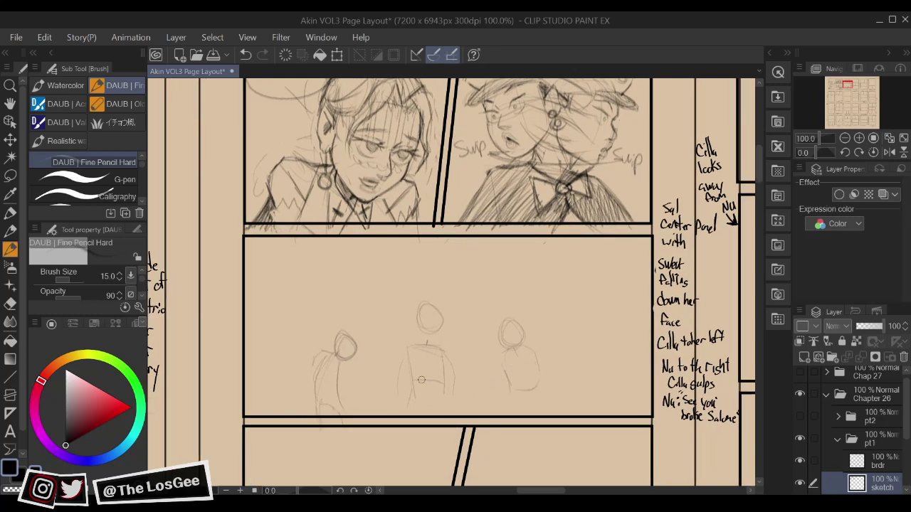
Rework the central figure with a lowered head, a slimmer angled torso and spread legs
drag(414, 351, 412, 393)
key(e)
mouse_move(409, 355)
mouse_down()
mouse_move(421, 384)
mouse_move(451, 390)
mouse_up()
key(p)
mouse_move(436, 355)
mouse_down()
mouse_move(439, 388)
mouse_move(419, 384)
mouse_move(414, 415)
mouse_up()
mouse_move(425, 409)
mouse_down()
mouse_move(428, 399)
mouse_move(442, 412)
mouse_up()
drag(438, 378, 445, 414)
drag(570, 353, 561, 356)
key(e)
mouse_move(430, 332)
mouse_down()
mouse_move(420, 306)
mouse_move(420, 345)
mouse_move(435, 329)
mouse_up()
key(p)
mouse_move(413, 331)
mouse_down()
mouse_move(426, 317)
mouse_move(435, 337)
mouse_up()
Redraw the right-hand figure's body with a tapered torso, bent arm and upper legs
mouse_move(519, 334)
mouse_down()
mouse_move(506, 366)
mouse_move(511, 381)
mouse_up()
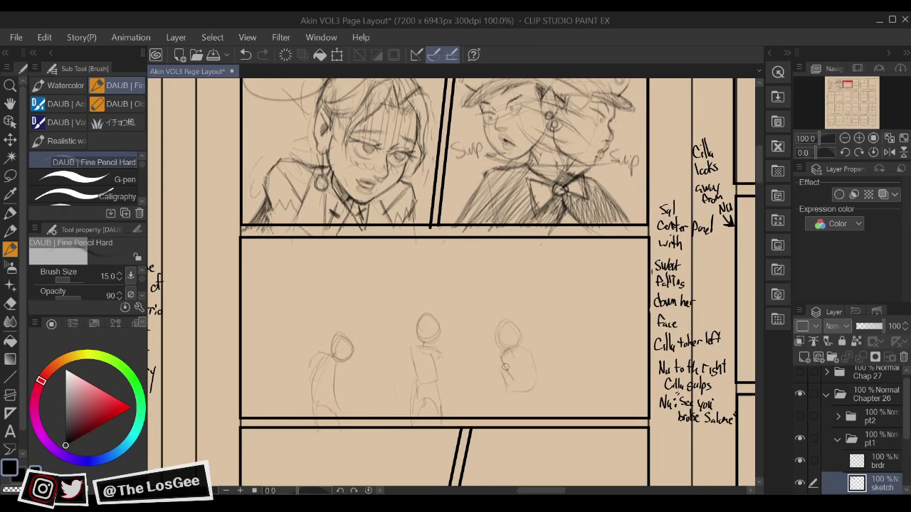
mouse_move(522, 347)
mouse_down()
mouse_move(533, 383)
mouse_move(531, 359)
mouse_move(527, 386)
mouse_move(510, 384)
mouse_move(508, 413)
mouse_move(522, 392)
mouse_move(535, 415)
mouse_up()
mouse_move(534, 379)
mouse_down()
mouse_move(537, 409)
mouse_move(545, 361)
mouse_up()
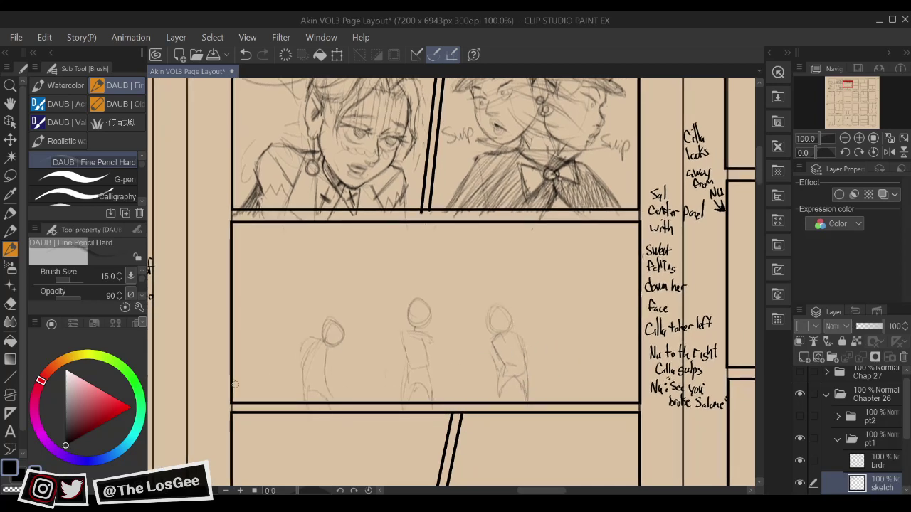
Sketch a long ground line behind the three figures and tall vertical background lines near the panel's right end
drag(238, 385, 592, 377)
key(ctrl+z)
drag(234, 387, 556, 377)
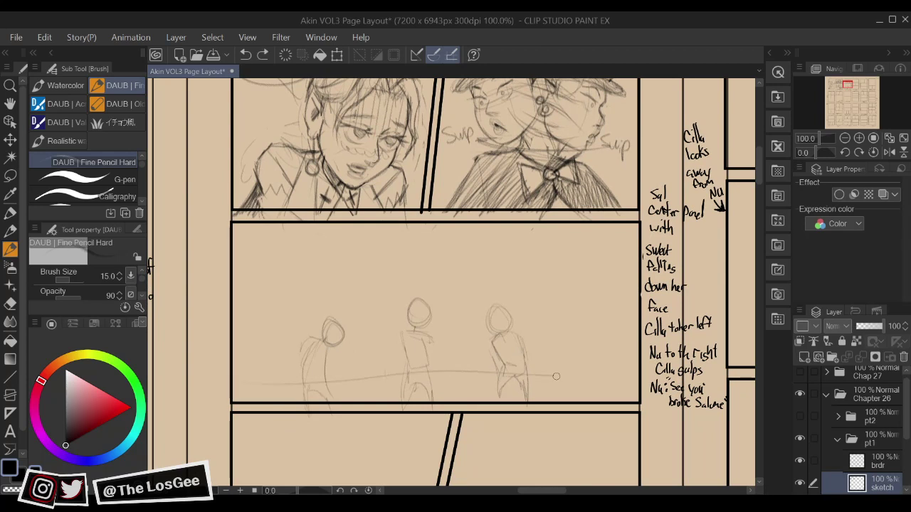
key(ctrl+z)
drag(225, 380, 588, 388)
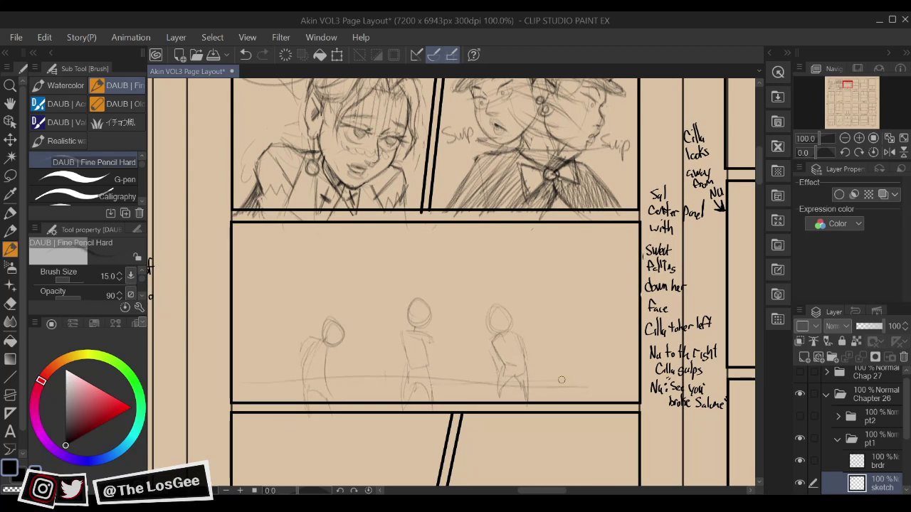
mouse_move(567, 228)
mouse_down()
mouse_move(574, 401)
mouse_move(590, 388)
mouse_up()
drag(598, 231, 591, 398)
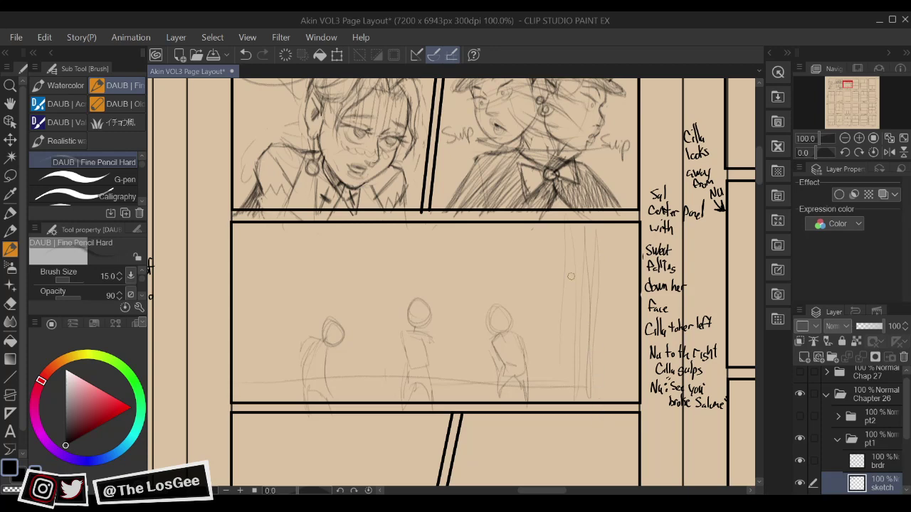
mouse_move(578, 271)
mouse_down()
mouse_move(593, 403)
mouse_move(590, 395)
mouse_up()
drag(617, 332, 598, 335)
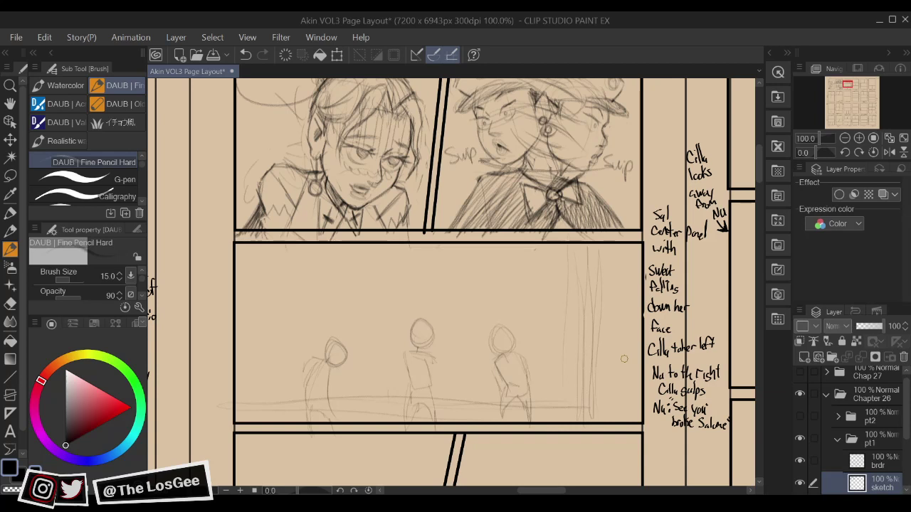
Erase the three small figures and their background from the wide panel using an enlarged eraser
key(e)
mouse_move(491, 335)
mouse_down()
mouse_move(533, 362)
mouse_move(512, 370)
mouse_move(548, 402)
mouse_move(552, 383)
mouse_up()
key(bracketright)
key(bracketright)
mouse_move(586, 276)
mouse_down()
mouse_move(593, 366)
mouse_move(578, 422)
mouse_move(525, 400)
mouse_move(494, 331)
mouse_move(440, 442)
mouse_move(392, 356)
mouse_move(333, 339)
mouse_move(238, 392)
mouse_up()
Rough in a large front-facing head in the wide panel with an eye guideline, nose and downturned mouth
key(b)
drag(459, 316, 465, 332)
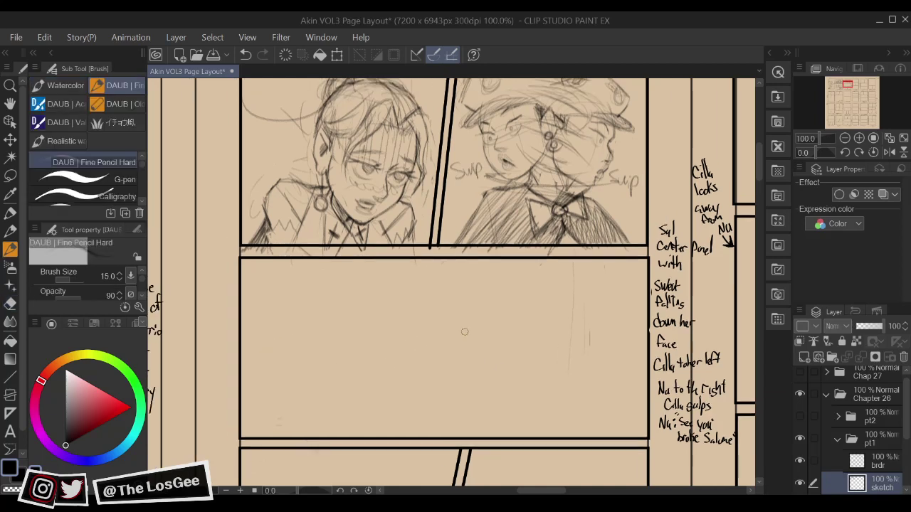
drag(419, 313, 424, 394)
drag(420, 315, 427, 405)
drag(530, 356, 503, 421)
mouse_move(420, 393)
mouse_down()
mouse_move(514, 399)
mouse_move(527, 374)
mouse_up()
drag(424, 337, 512, 333)
mouse_move(454, 343)
mouse_down()
mouse_move(454, 363)
mouse_move(477, 358)
mouse_move(467, 387)
mouse_up()
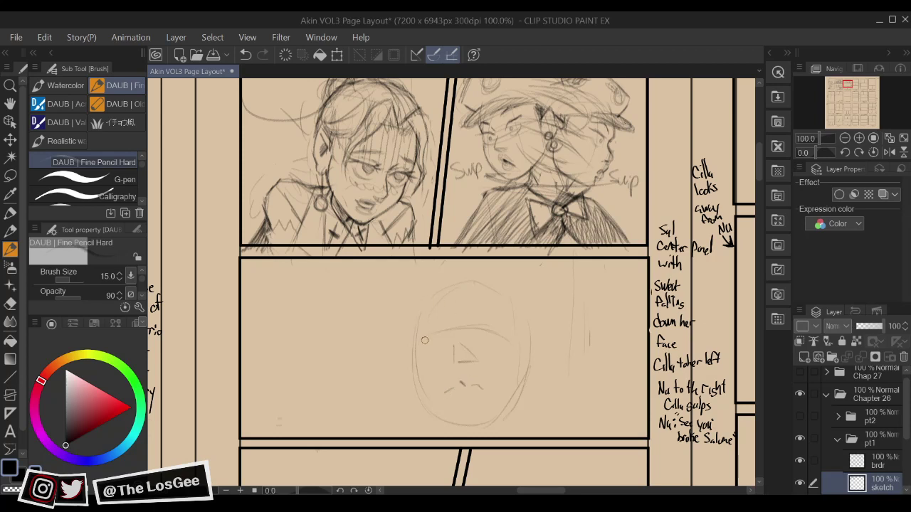
Add the upturned eyes, brows, pointed ears and neck lines to the large head
drag(424, 331, 419, 366)
key(ctrl+z)
mouse_move(423, 327)
mouse_down()
mouse_move(446, 307)
mouse_move(505, 313)
mouse_up()
drag(488, 343, 509, 336)
drag(416, 328, 412, 388)
mouse_move(399, 338)
mouse_down()
mouse_move(404, 374)
mouse_move(400, 360)
mouse_move(425, 397)
mouse_up()
key(ctrl+z)
mouse_move(527, 351)
mouse_down()
mouse_move(549, 346)
mouse_move(540, 385)
mouse_move(522, 395)
mouse_move(523, 374)
mouse_up()
mouse_move(420, 389)
mouse_down()
mouse_move(498, 390)
mouse_move(519, 363)
mouse_up()
drag(441, 413, 438, 399)
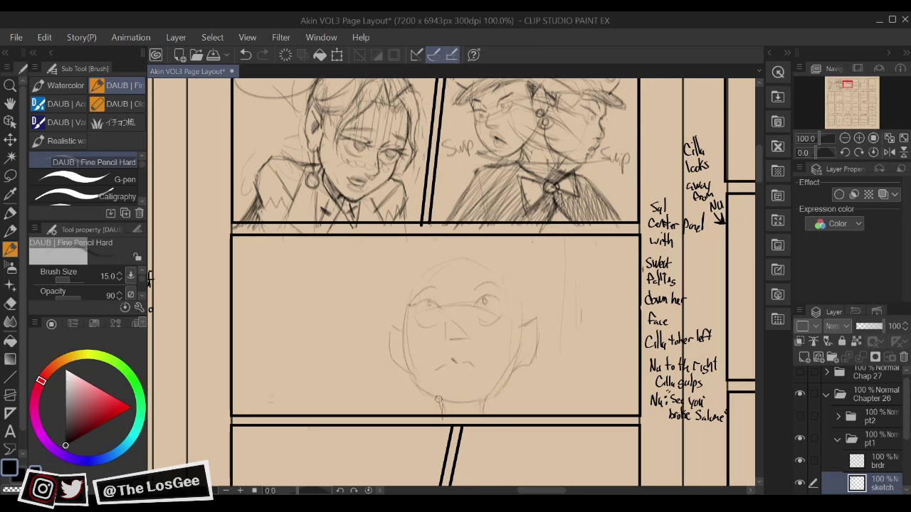
Check the two-way-looking character above in mirrored view and strengthen the eye and lash lines of the left-facing face
scroll(418, 303, up, 1)
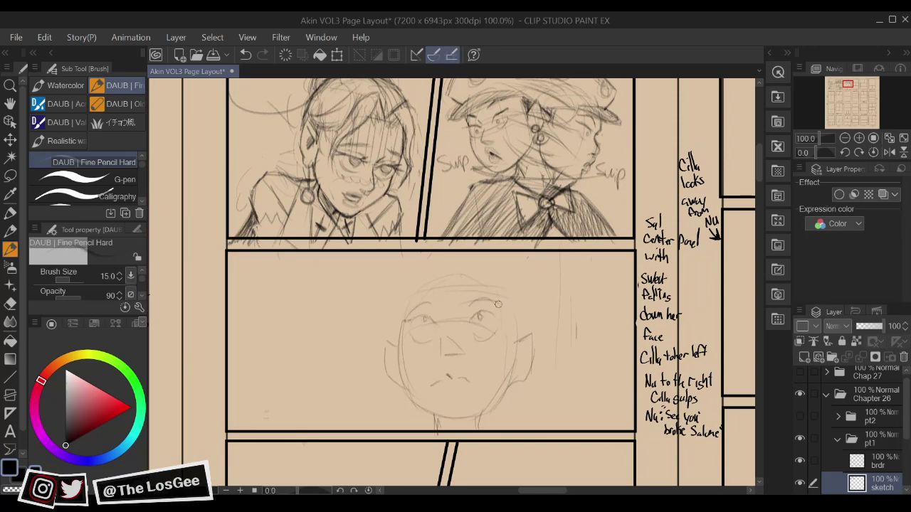
scroll(493, 286, up, 5)
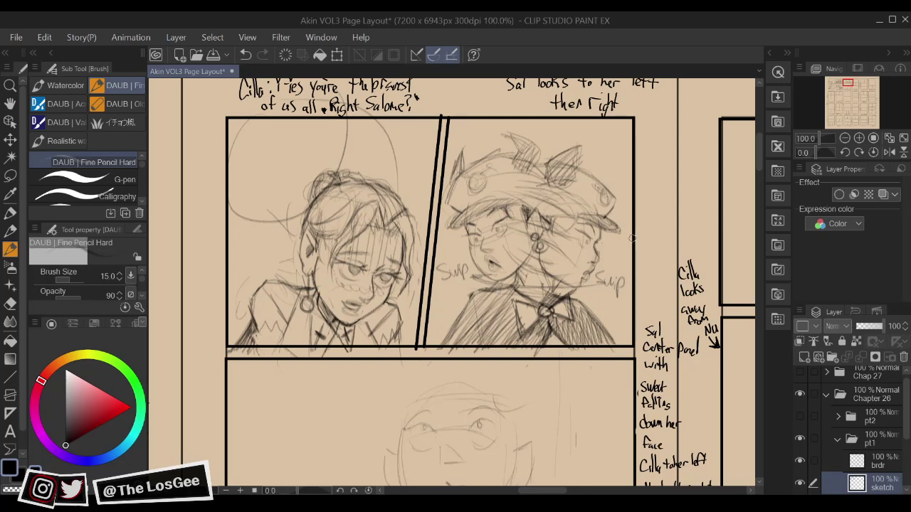
scroll(630, 306, up, 2)
drag(450, 207, 551, 327)
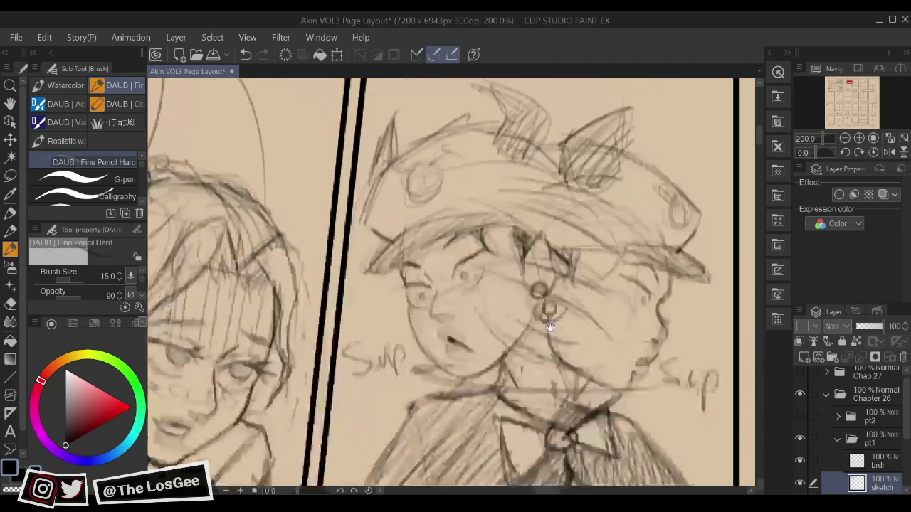
key(e)
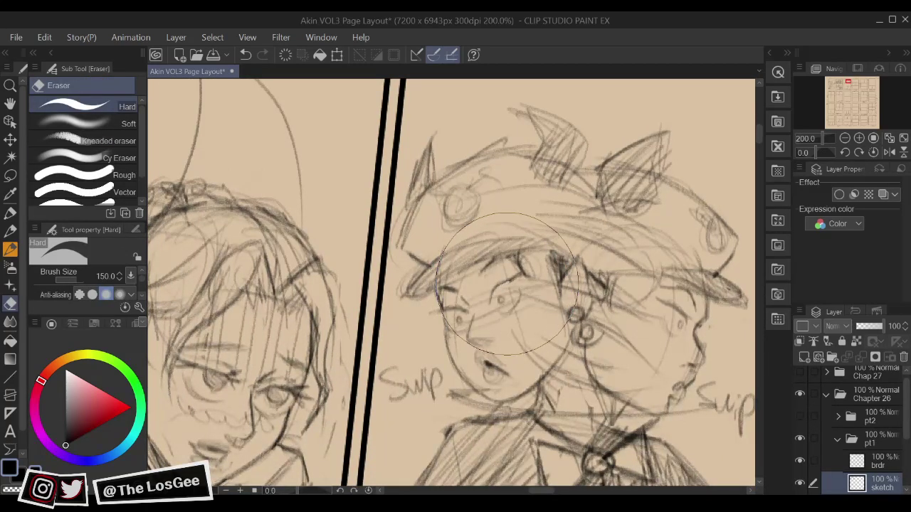
key(p)
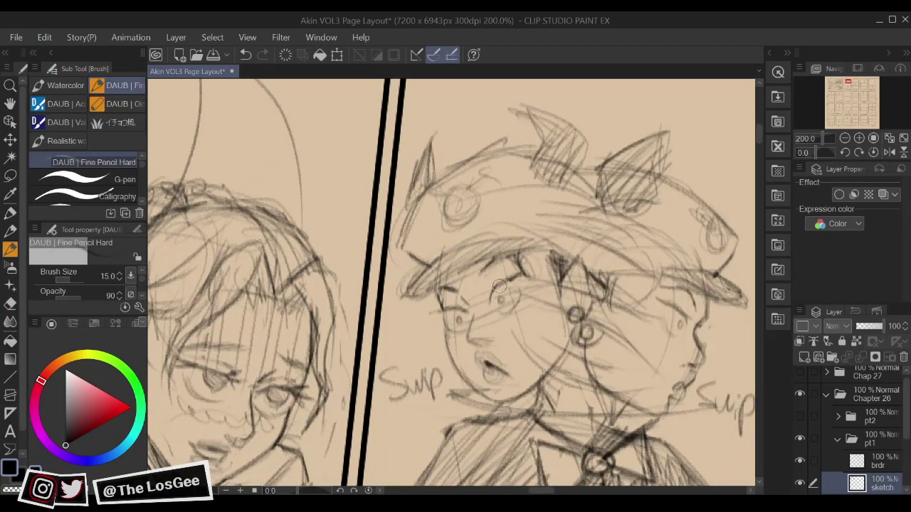
key(h)
key(e)
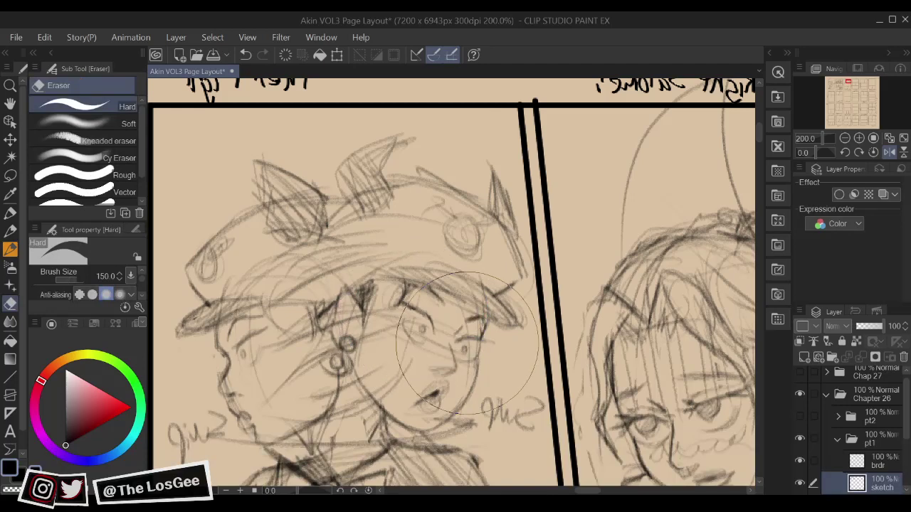
key(b)
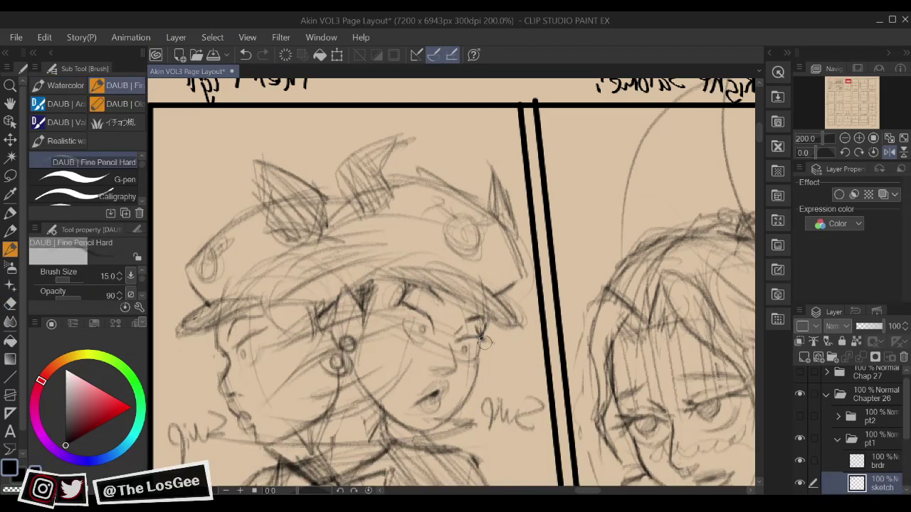
scroll(473, 329, right, 3)
drag(461, 328, 473, 307)
drag(497, 303, 502, 299)
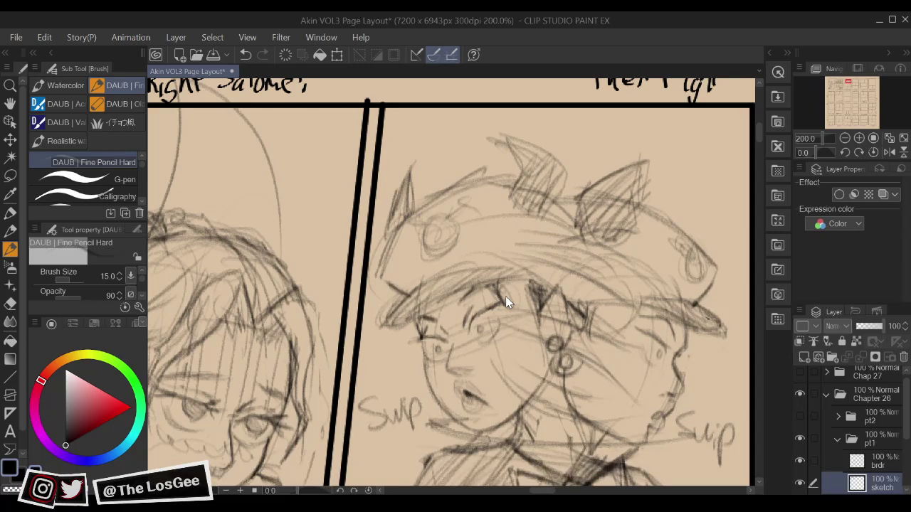
Refine the large head's eyes and brows and add hair lines, round earrings and the start of a cap
scroll(505, 296, down, 4)
scroll(506, 296, down, 3)
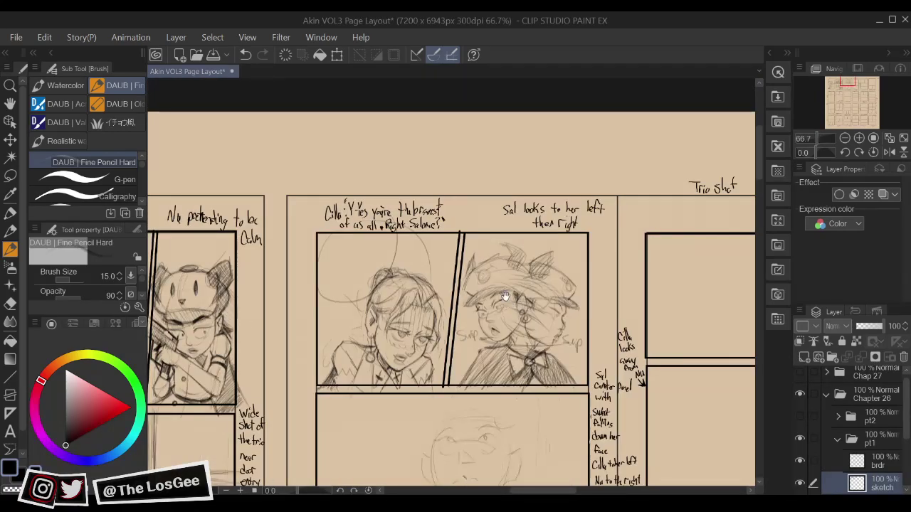
scroll(509, 333, up, 2)
scroll(509, 332, up, 1)
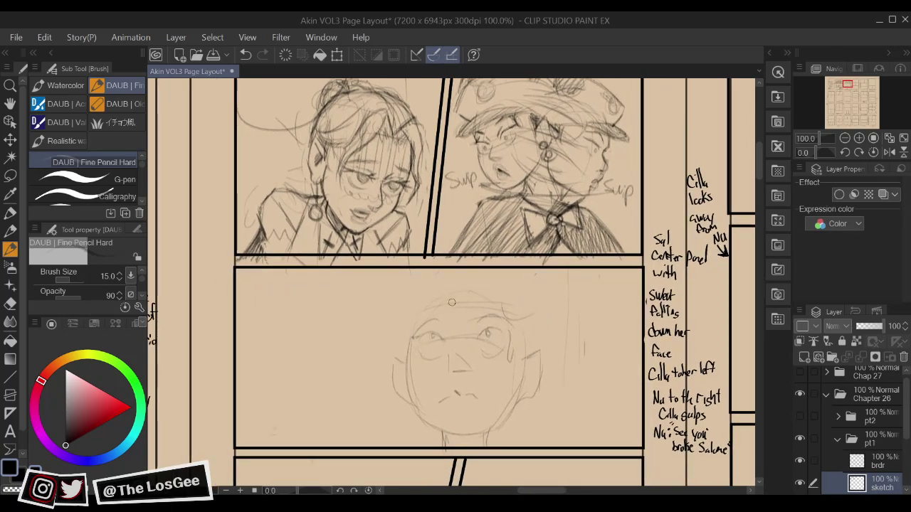
mouse_move(452, 299)
mouse_down()
mouse_move(453, 334)
mouse_move(433, 334)
mouse_up()
drag(497, 329, 508, 331)
mouse_move(429, 334)
mouse_down()
mouse_move(423, 350)
mouse_move(437, 358)
mouse_up()
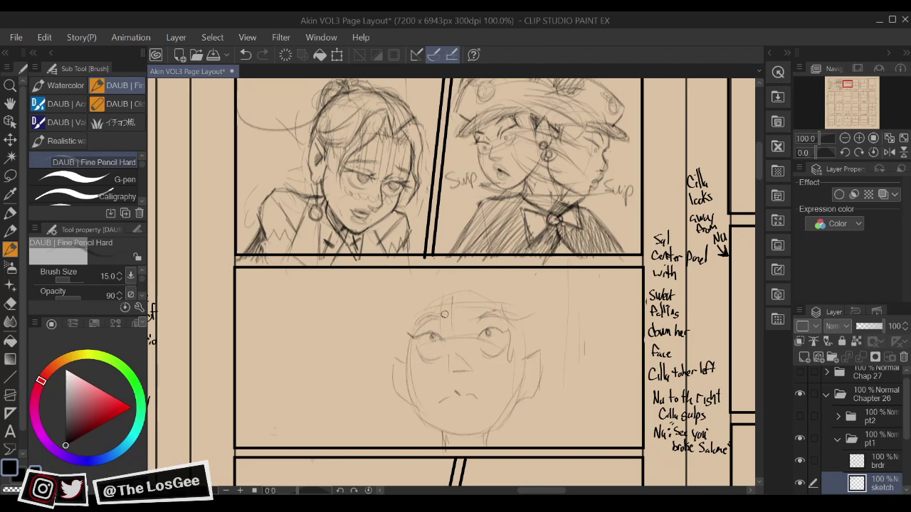
drag(495, 302, 507, 322)
mouse_move(438, 307)
mouse_down()
mouse_move(465, 303)
mouse_move(506, 318)
mouse_move(530, 376)
mouse_move(521, 390)
mouse_up()
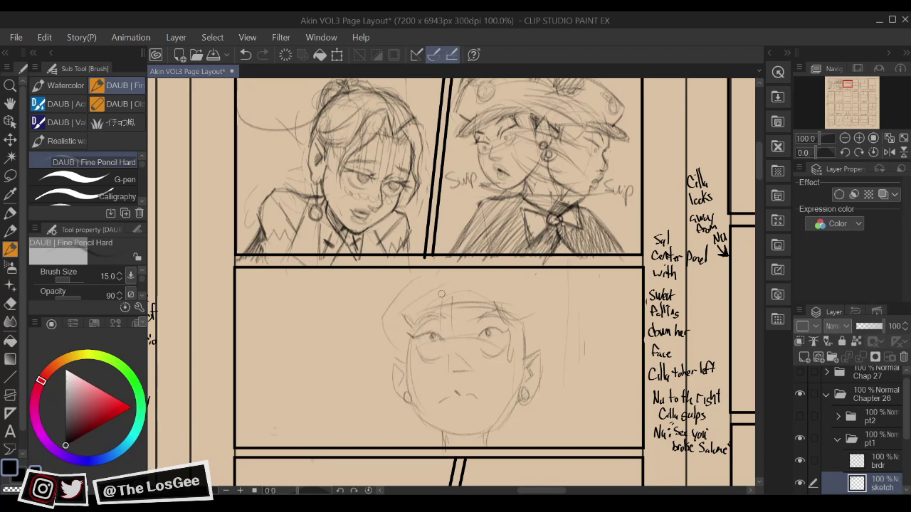
Sketch the cap over the large head, undo the heavy brim strokes, and darken the curve across the forehead
mouse_move(441, 294)
mouse_down()
mouse_move(529, 301)
mouse_move(507, 295)
mouse_move(529, 325)
mouse_up()
mouse_move(411, 299)
mouse_down()
mouse_move(400, 325)
mouse_move(435, 309)
mouse_move(427, 315)
mouse_move(491, 319)
mouse_up()
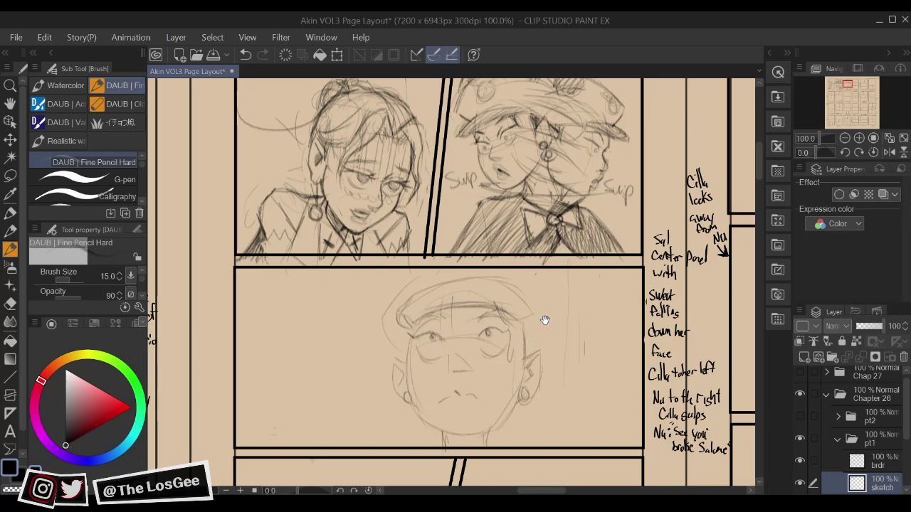
key(ctrl+z)
key(ctrl+z)
key(ctrl+z)
key(ctrl+z)
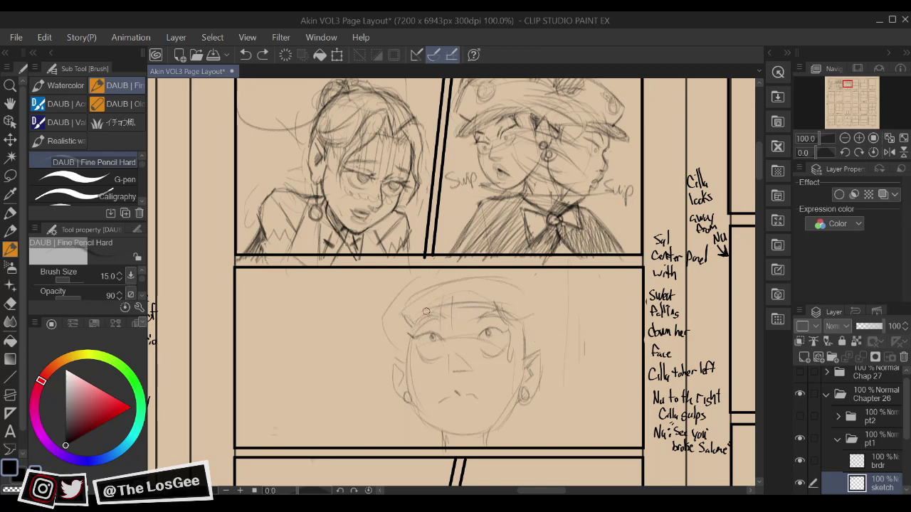
mouse_move(427, 309)
mouse_down()
mouse_move(483, 299)
mouse_move(452, 300)
mouse_move(519, 321)
mouse_up()
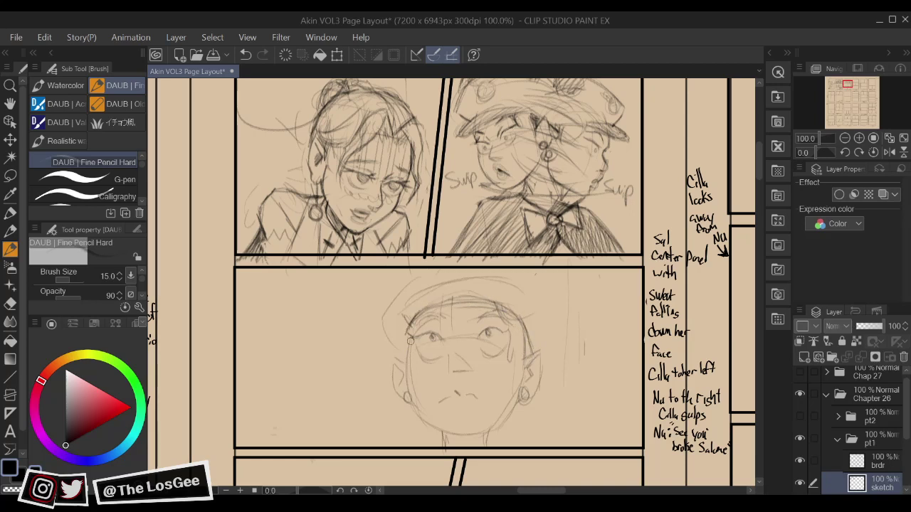
Redraw the large head's left cheek and jaw more firmly and hatch the shadow on the neck
drag(410, 340, 414, 402)
key(ctrl+z)
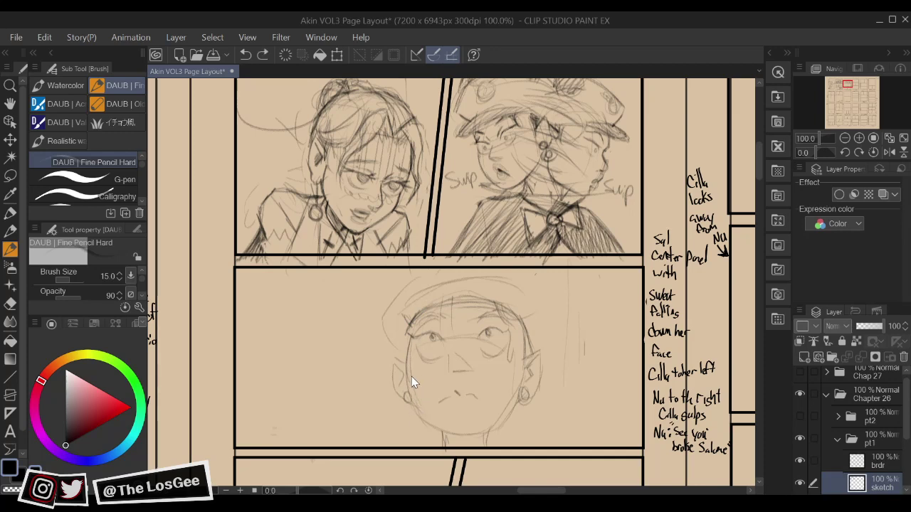
key(w)
key(e)
mouse_move(413, 377)
mouse_down()
mouse_move(416, 367)
mouse_move(421, 418)
mouse_up()
key(b)
mouse_move(407, 353)
mouse_down()
mouse_move(426, 420)
mouse_move(412, 405)
mouse_move(439, 430)
mouse_up()
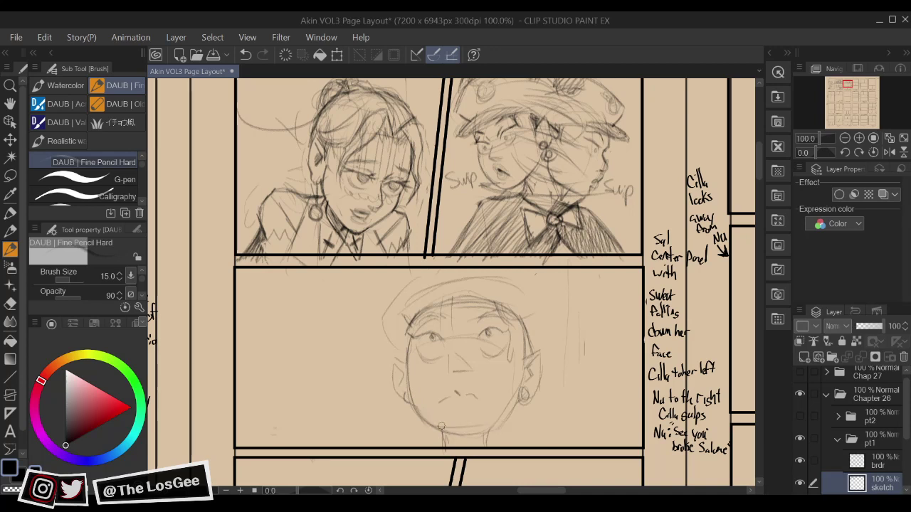
mouse_move(441, 428)
mouse_down()
mouse_move(445, 447)
mouse_move(476, 443)
mouse_up()
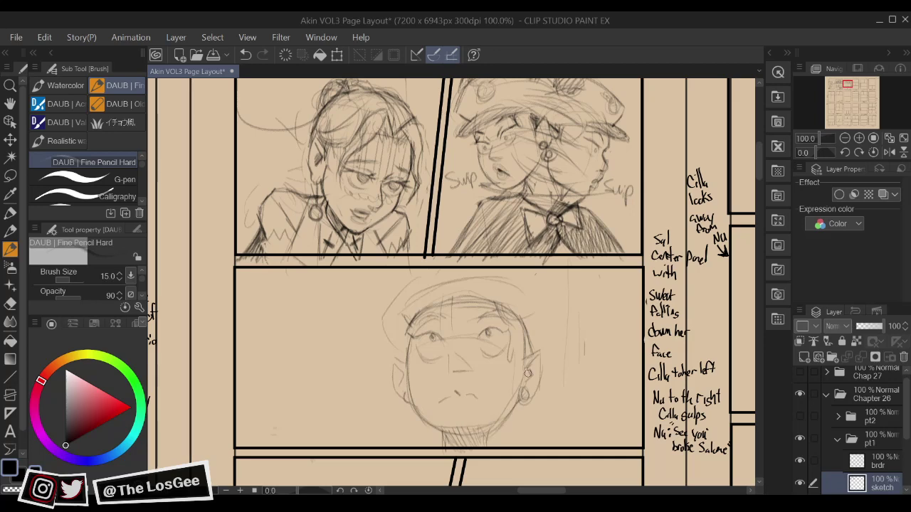
Hatch the nose and the area above the upper lip, then define the frowning mouth
drag(515, 345, 588, 301)
drag(502, 276, 497, 308)
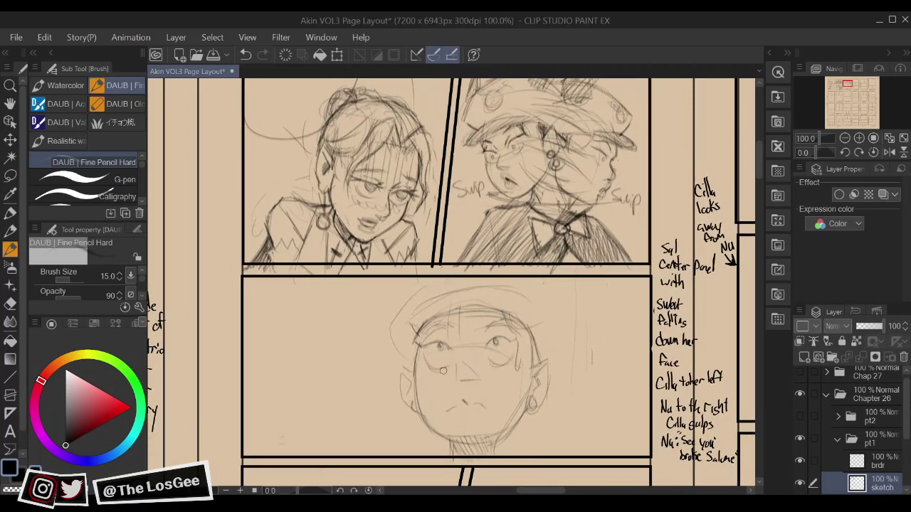
mouse_move(458, 364)
mouse_down()
mouse_move(461, 382)
mouse_move(470, 367)
mouse_up()
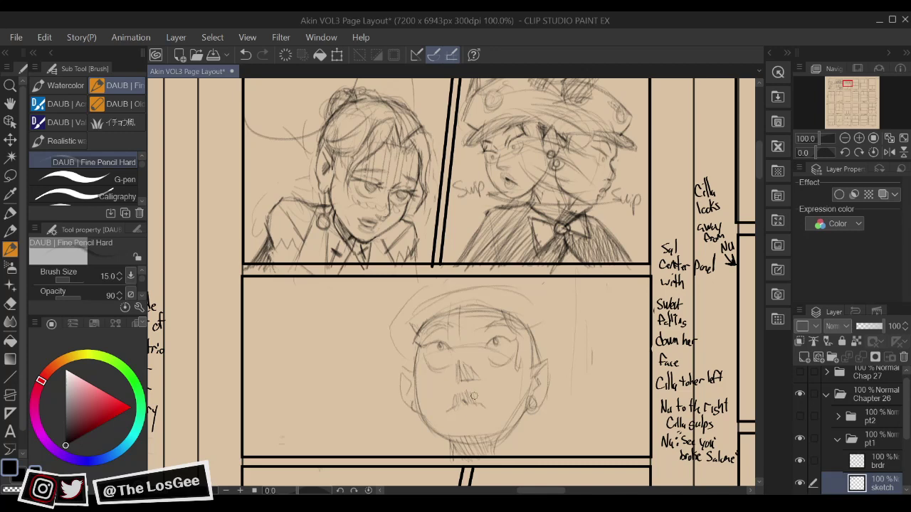
drag(474, 397, 483, 407)
key(g)
key(b)
drag(561, 342, 530, 382)
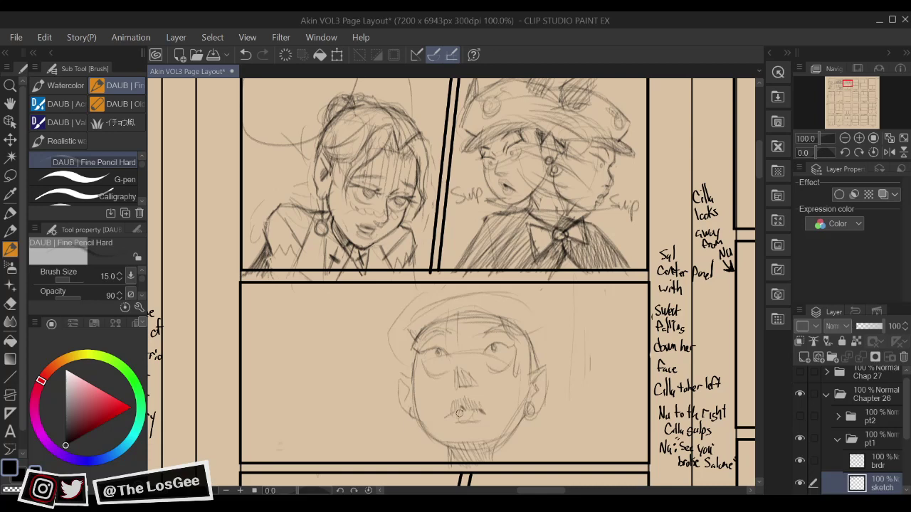
Erase the left corner of the mouth and redraw its frowning lip line
key(e)
drag(450, 416, 441, 419)
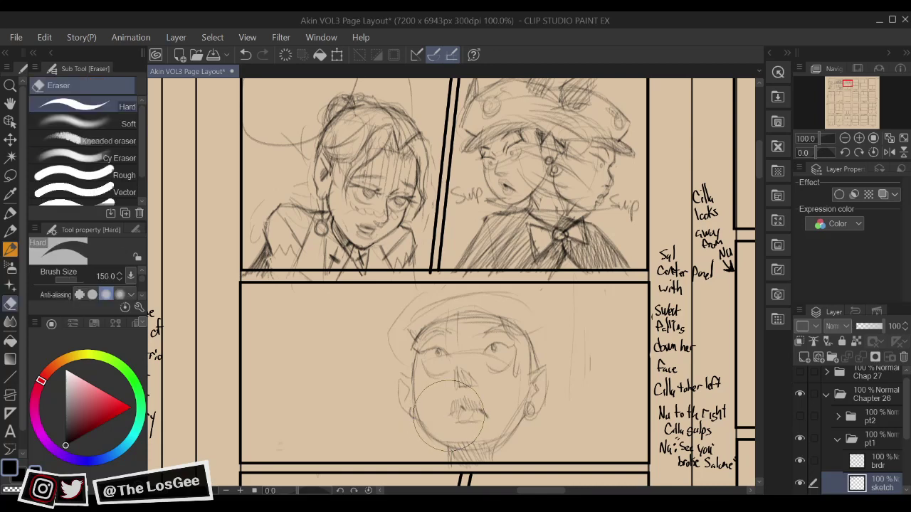
key(b)
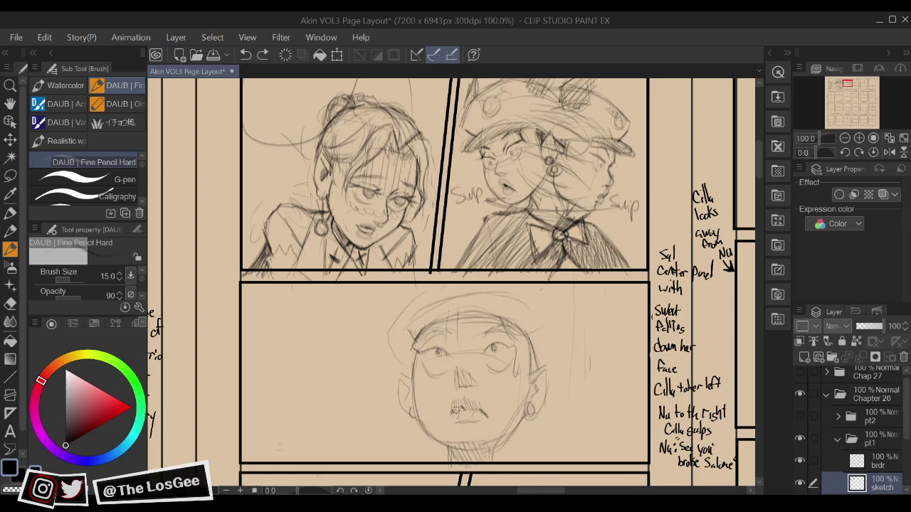
drag(455, 410, 463, 408)
drag(538, 327, 531, 334)
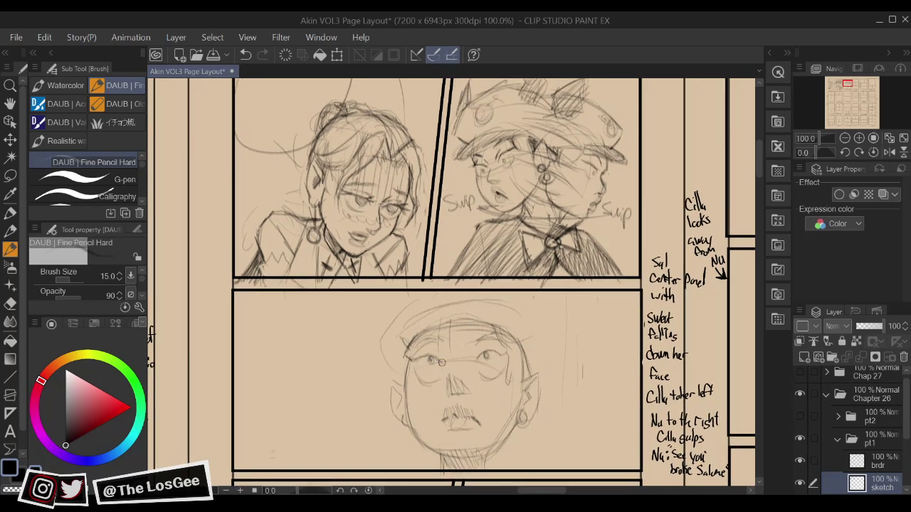
Touch up the large head's left eyebrow beneath the cap with the eraser and pencil
drag(473, 309, 471, 303)
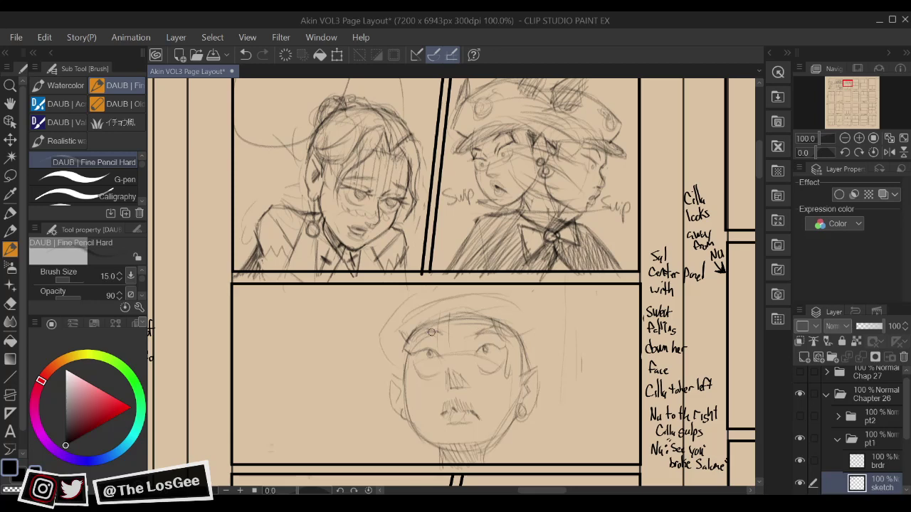
drag(469, 314, 465, 307)
key(e)
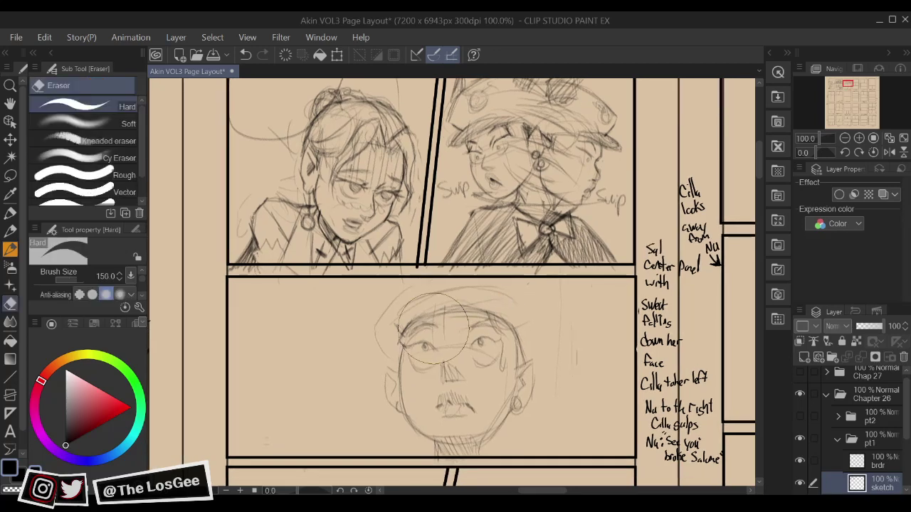
key(b)
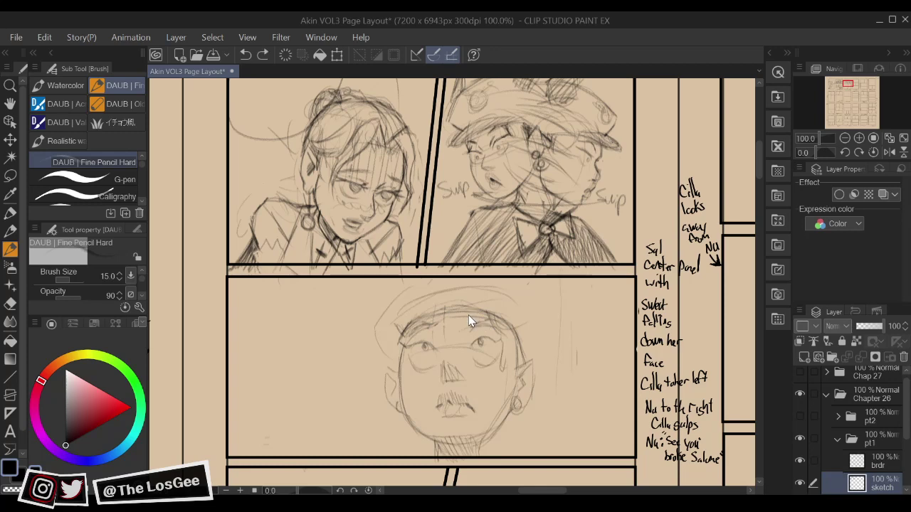
key(e)
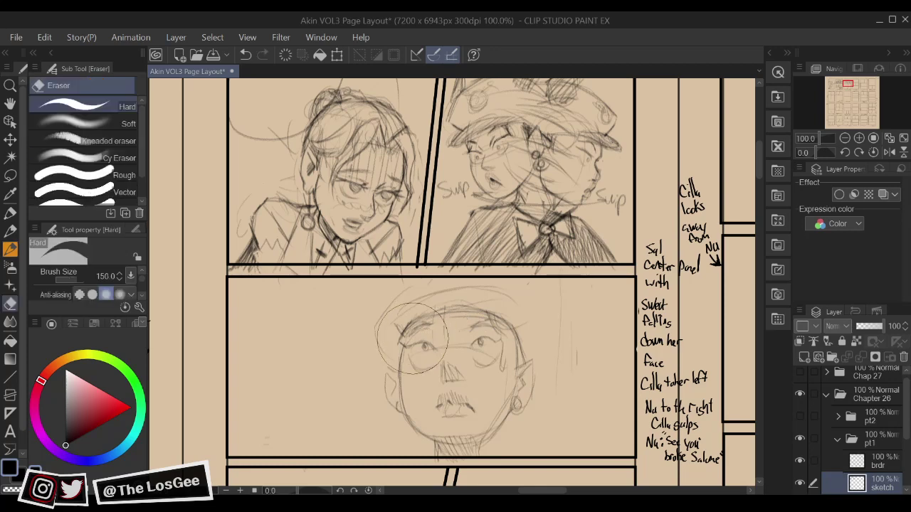
key(b)
drag(449, 341, 476, 338)
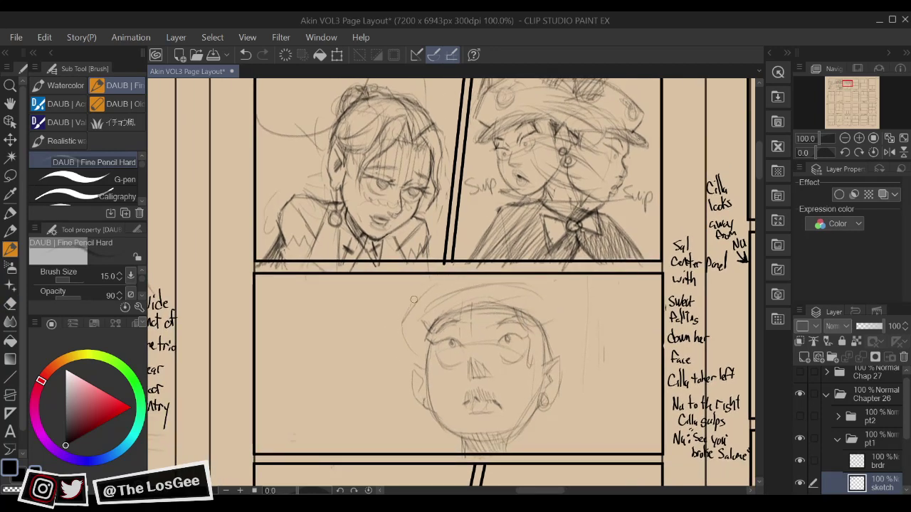
Sketch the cap's sides down past the temples of the large head and firm up its lower edge
mouse_move(599, 292)
mouse_down()
mouse_move(589, 272)
mouse_move(539, 346)
mouse_up()
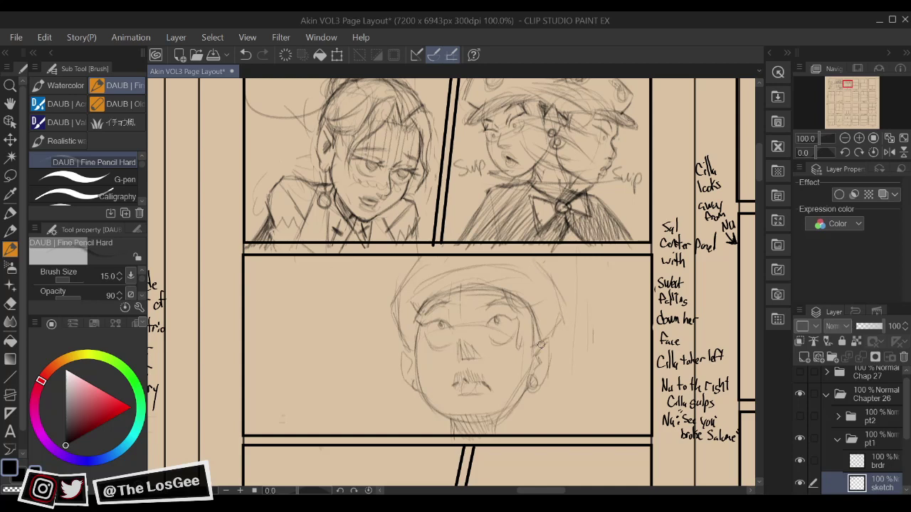
drag(504, 305, 500, 308)
mouse_move(416, 321)
mouse_down()
mouse_move(486, 269)
mouse_move(540, 299)
mouse_move(546, 315)
mouse_move(535, 330)
mouse_up()
drag(550, 298, 538, 332)
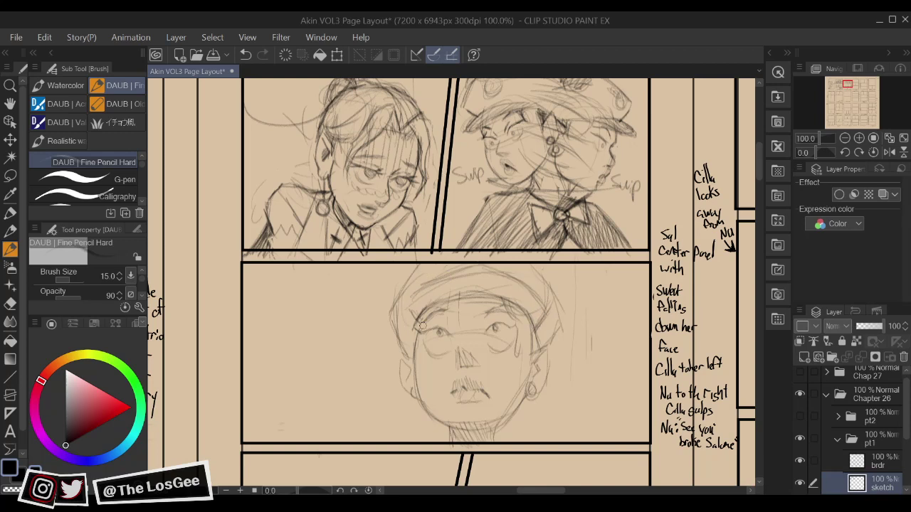
Draw the cap's curved band across the forehead and fill it with short hatching lines
mouse_move(408, 311)
mouse_down()
mouse_move(435, 279)
mouse_move(425, 284)
mouse_move(503, 267)
mouse_move(487, 268)
mouse_move(508, 278)
mouse_up()
mouse_move(409, 312)
mouse_down()
mouse_move(431, 313)
mouse_move(432, 283)
mouse_move(448, 292)
mouse_move(512, 280)
mouse_move(505, 301)
mouse_move(541, 287)
mouse_move(541, 322)
mouse_up()
drag(484, 298, 490, 283)
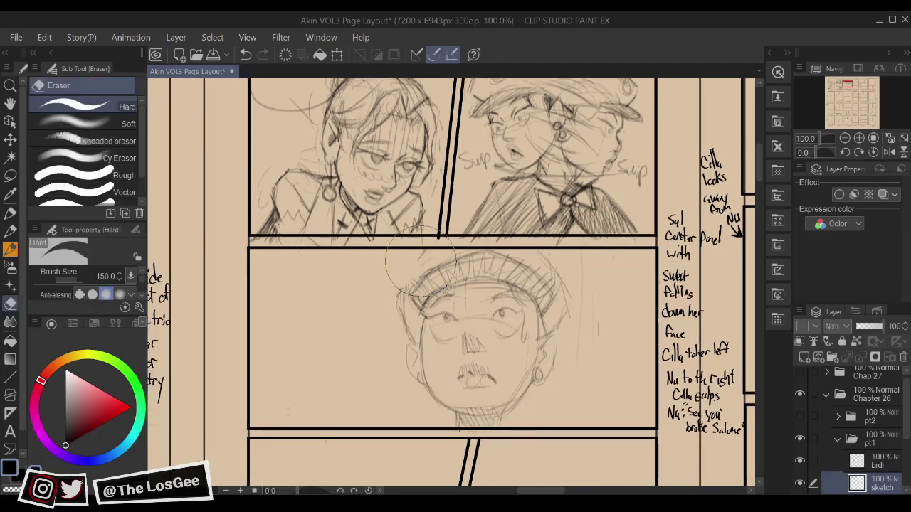
Erase the loose outer outline on the cap's upper left and redraw that side more firmly down to the ear
drag(450, 242, 396, 292)
drag(441, 247, 396, 296)
key(e)
key(p)
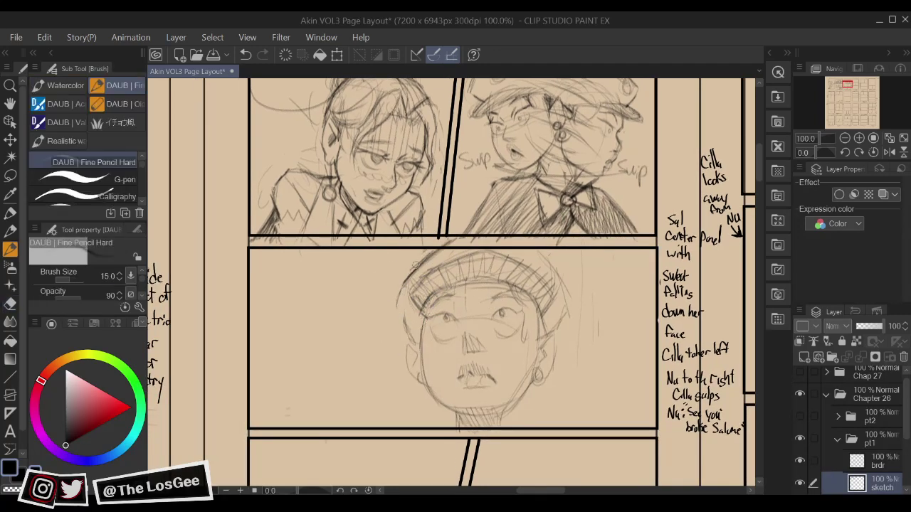
mouse_move(422, 259)
mouse_down()
mouse_move(394, 303)
mouse_move(395, 321)
mouse_move(421, 344)
mouse_up()
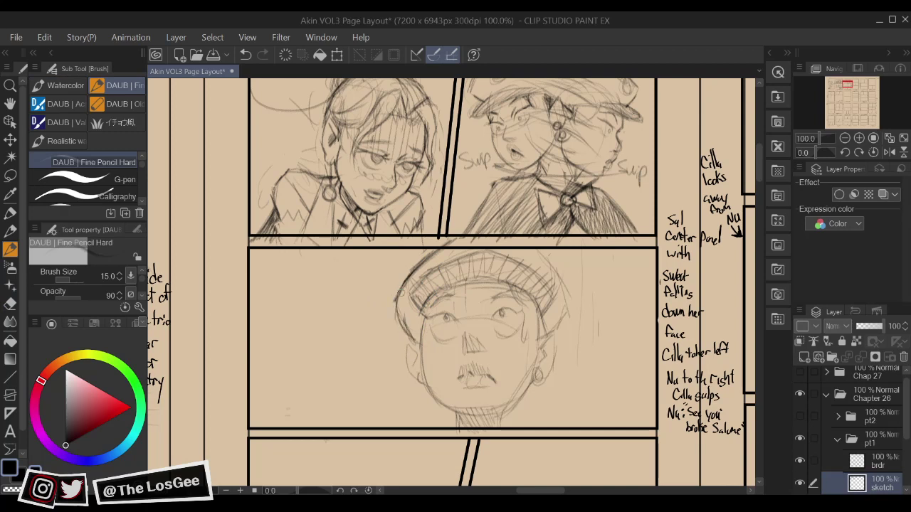
drag(402, 292, 420, 328)
Strengthen the right side of the cap from the band down to the ear
mouse_move(543, 276)
mouse_down()
mouse_move(532, 285)
mouse_move(550, 295)
mouse_move(554, 313)
mouse_up()
mouse_move(535, 335)
mouse_down()
mouse_move(556, 304)
mouse_move(541, 342)
mouse_up()
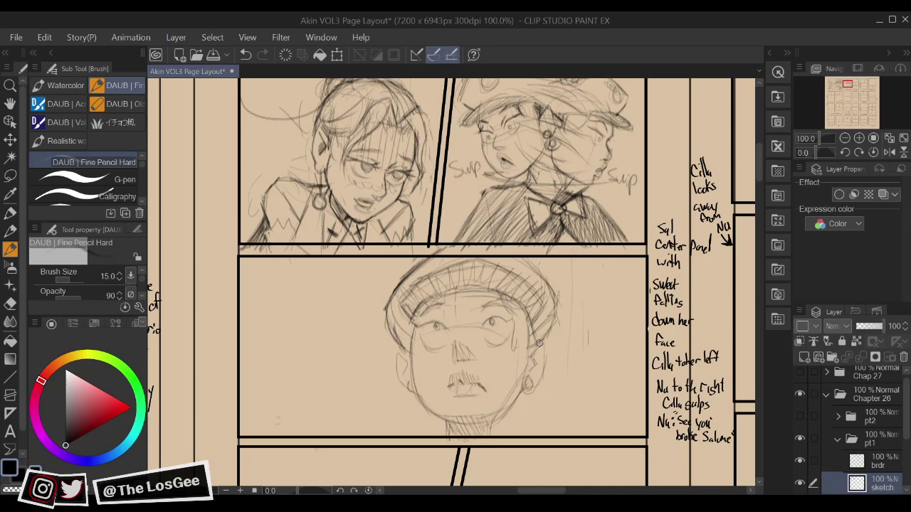
drag(484, 320, 484, 313)
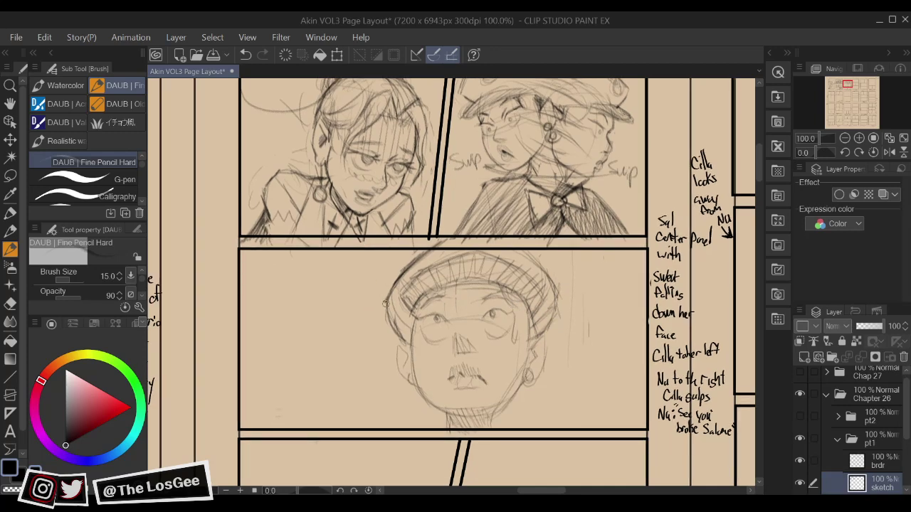
Sketch a horn on the left side of the large head's cap
mouse_move(385, 304)
mouse_down()
mouse_move(375, 279)
mouse_move(392, 252)
mouse_move(403, 276)
mouse_move(374, 283)
mouse_up()
mouse_move(397, 247)
mouse_down()
mouse_move(373, 297)
mouse_move(389, 282)
mouse_move(377, 251)
mouse_move(371, 285)
mouse_move(384, 254)
mouse_move(382, 280)
mouse_up()
key(e)
key(b)
drag(395, 266, 384, 282)
Sketch a matching horn on the cap's right side and hatch dark shading into both horns
mouse_move(571, 254)
mouse_down()
mouse_move(522, 281)
mouse_move(535, 300)
mouse_move(540, 258)
mouse_move(527, 285)
mouse_move(543, 302)
mouse_up()
mouse_move(559, 270)
mouse_down()
mouse_move(546, 259)
mouse_move(556, 279)
mouse_up()
drag(559, 259, 539, 277)
drag(543, 260, 523, 276)
drag(468, 256, 464, 250)
mouse_move(375, 252)
mouse_down()
mouse_move(362, 276)
mouse_move(346, 279)
mouse_up()
drag(348, 275, 355, 302)
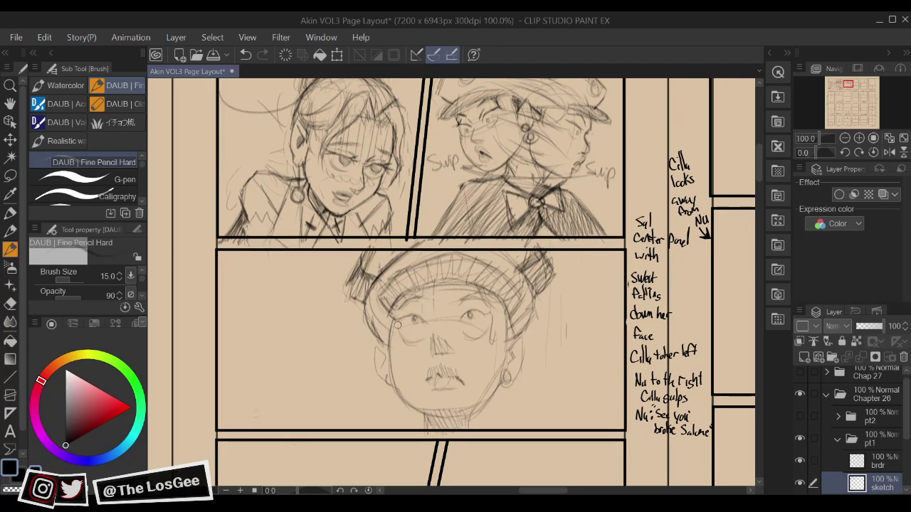
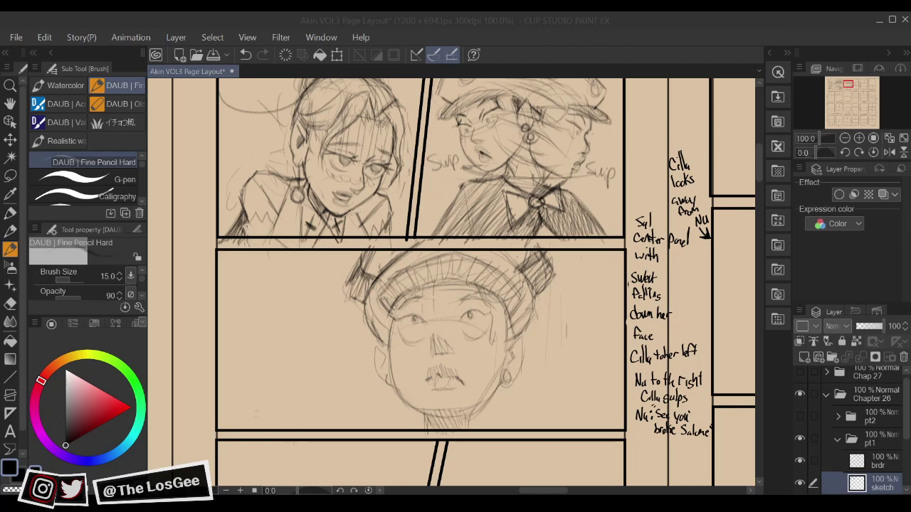
Add dark hatched hair behind the left-facing head and darken the neck in page 19's upper-right panel
drag(529, 362, 558, 349)
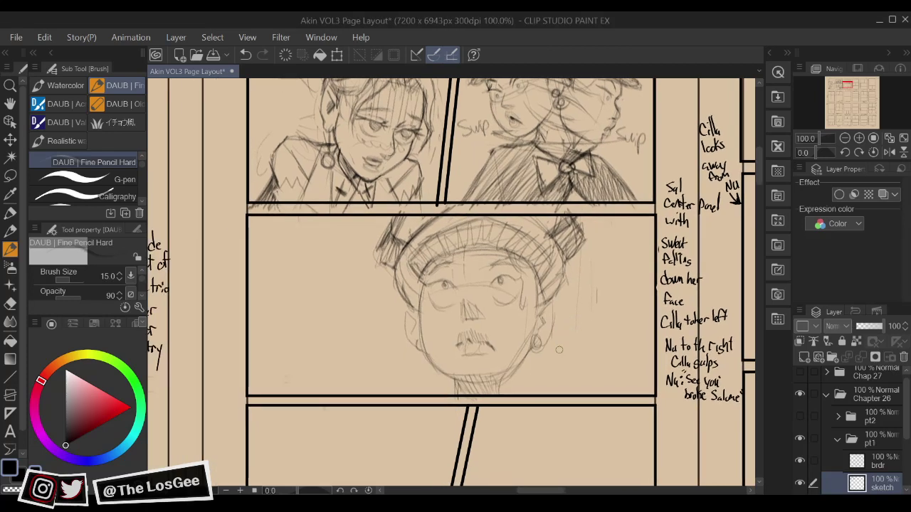
scroll(559, 352, down, 2)
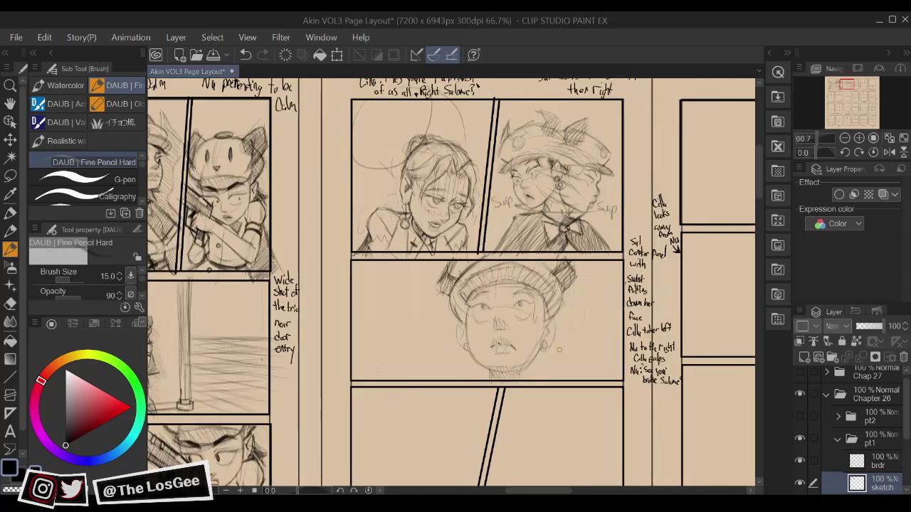
scroll(557, 385, up, 3)
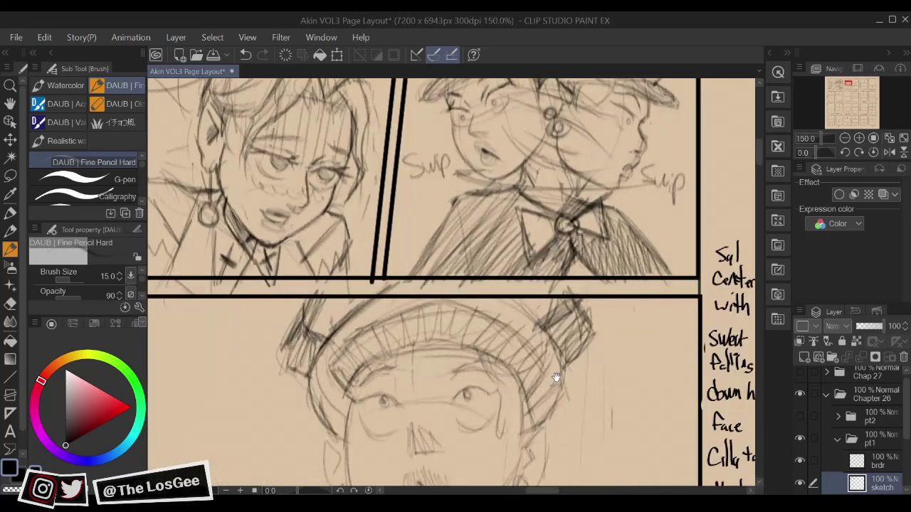
drag(551, 234, 522, 311)
mouse_move(459, 243)
mouse_down()
mouse_move(447, 241)
mouse_move(464, 255)
mouse_move(444, 281)
mouse_move(466, 263)
mouse_move(470, 281)
mouse_move(490, 288)
mouse_up()
mouse_move(673, 260)
mouse_down()
mouse_move(602, 299)
mouse_move(578, 297)
mouse_up()
mouse_move(491, 311)
mouse_down()
mouse_move(488, 324)
mouse_move(501, 333)
mouse_move(501, 318)
mouse_up()
mouse_move(568, 271)
mouse_down()
mouse_move(606, 275)
mouse_move(581, 292)
mouse_move(562, 281)
mouse_up()
mouse_move(433, 352)
mouse_down()
mouse_move(406, 355)
mouse_move(413, 338)
mouse_move(420, 349)
mouse_move(396, 319)
mouse_up()
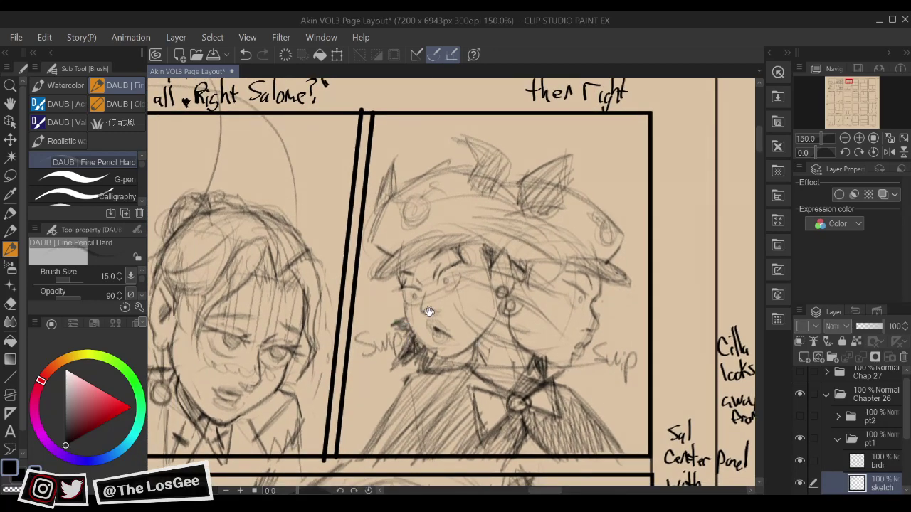
Redraw the outlines of the large head's ears more firmly in page 19's wide panel
scroll(429, 312, down, 3)
drag(453, 348, 681, 215)
drag(552, 354, 587, 330)
drag(643, 320, 567, 336)
drag(613, 326, 569, 339)
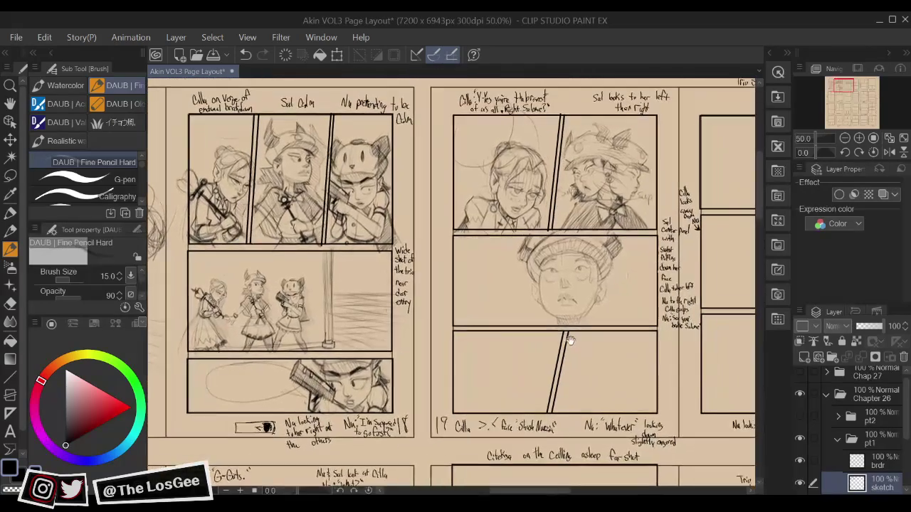
mouse_move(610, 310)
mouse_down()
mouse_move(553, 361)
mouse_move(634, 331)
mouse_up()
scroll(556, 358, up, 2)
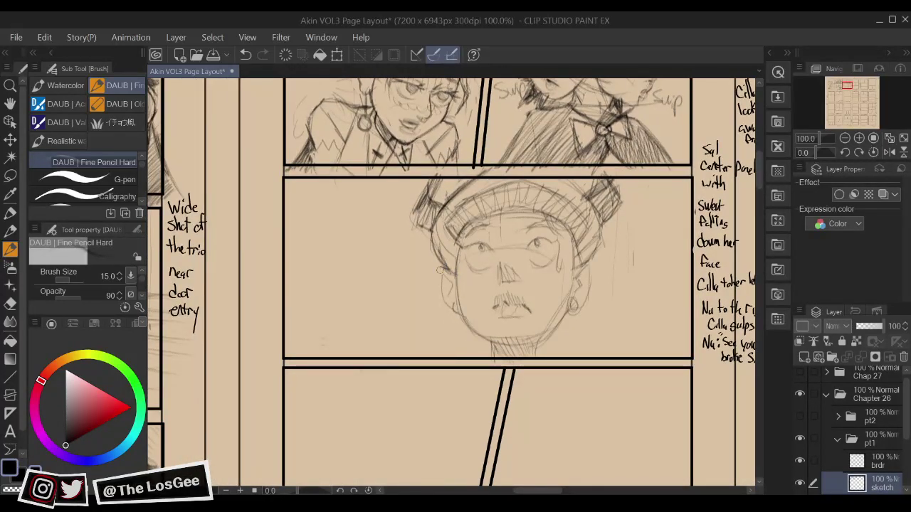
drag(440, 287, 456, 312)
mouse_move(588, 261)
mouse_down()
mouse_move(589, 286)
mouse_move(560, 274)
mouse_move(572, 259)
mouse_move(572, 303)
mouse_up()
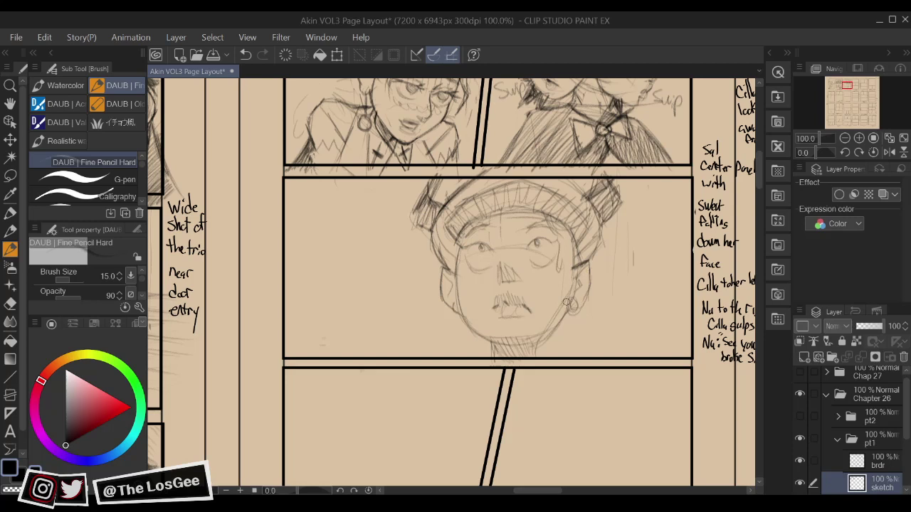
key(e)
key(b)
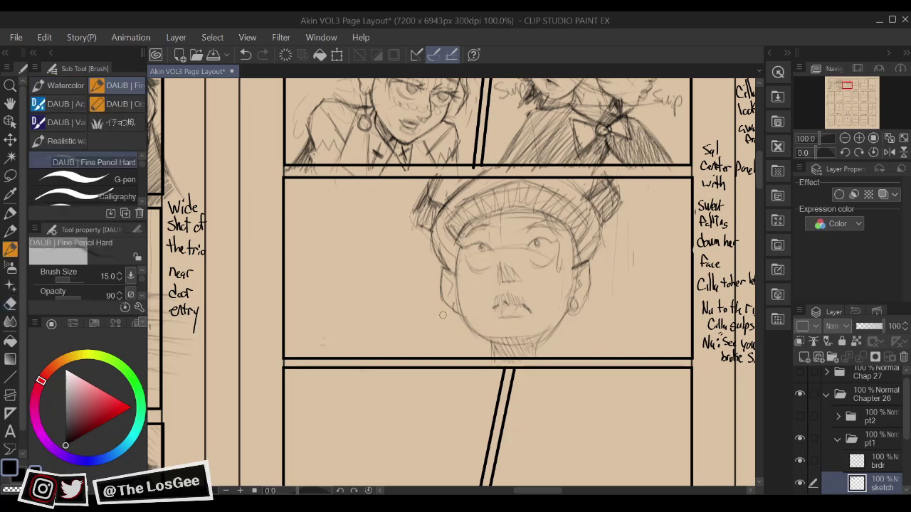
Sketch the pointed collar flaps on both sides of the large head's neck
mouse_move(443, 316)
mouse_down()
mouse_move(407, 322)
mouse_move(448, 333)
mouse_move(425, 353)
mouse_up()
drag(640, 317, 616, 312)
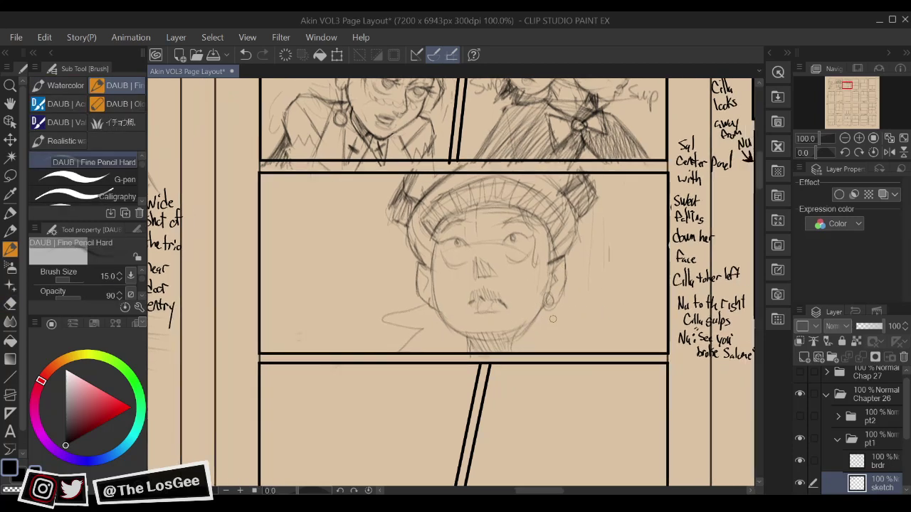
mouse_move(560, 318)
mouse_down()
mouse_move(583, 329)
mouse_move(566, 336)
mouse_move(595, 325)
mouse_move(574, 331)
mouse_up()
Hatch the shading on both collar flaps and the clothing below them
drag(410, 353, 463, 312)
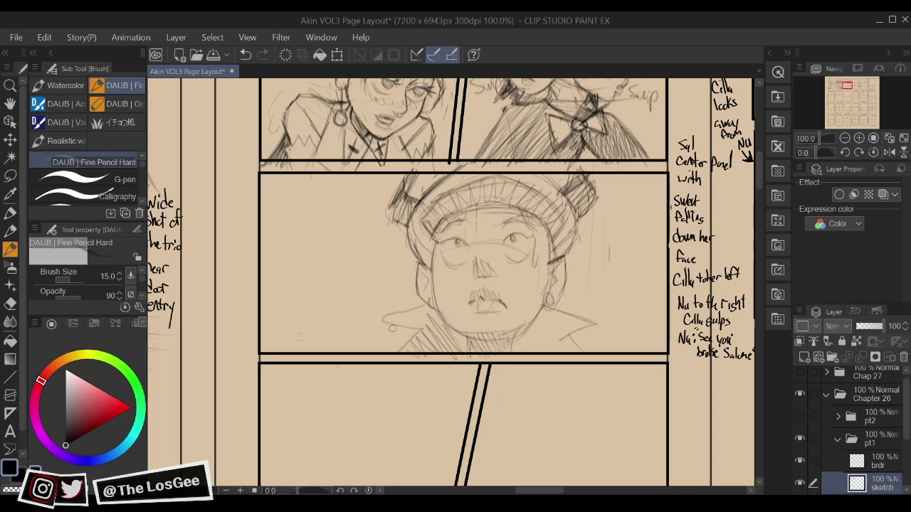
mouse_move(388, 319)
mouse_down()
mouse_move(408, 309)
mouse_move(449, 323)
mouse_up()
drag(555, 306, 545, 291)
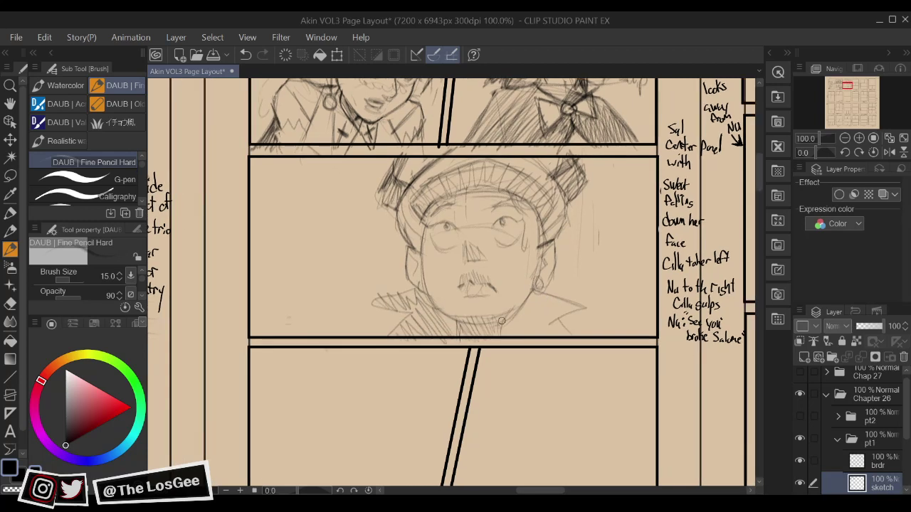
drag(434, 307, 459, 322)
mouse_move(518, 340)
mouse_down()
mouse_move(545, 306)
mouse_move(561, 313)
mouse_move(606, 299)
mouse_up()
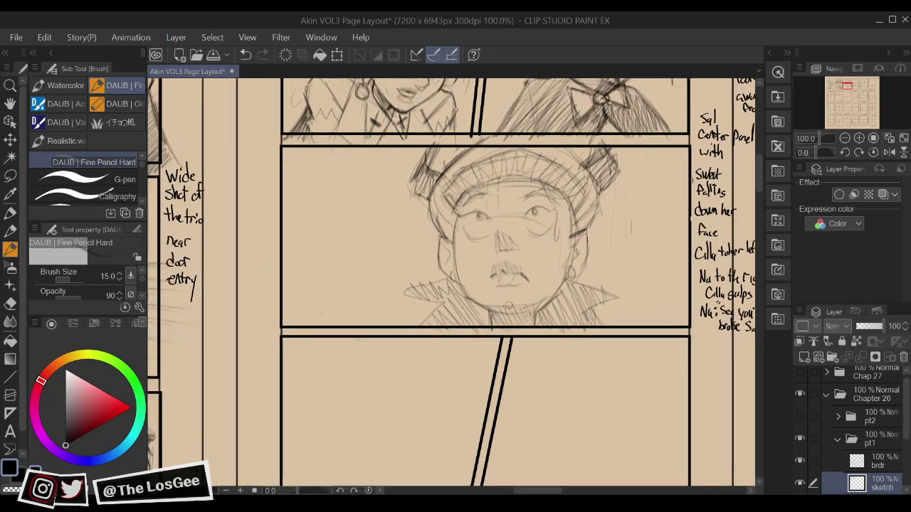
Mirror the canvas view back and forth to check the large head's symmetry
key(h)
drag(526, 292, 577, 332)
drag(508, 324, 548, 335)
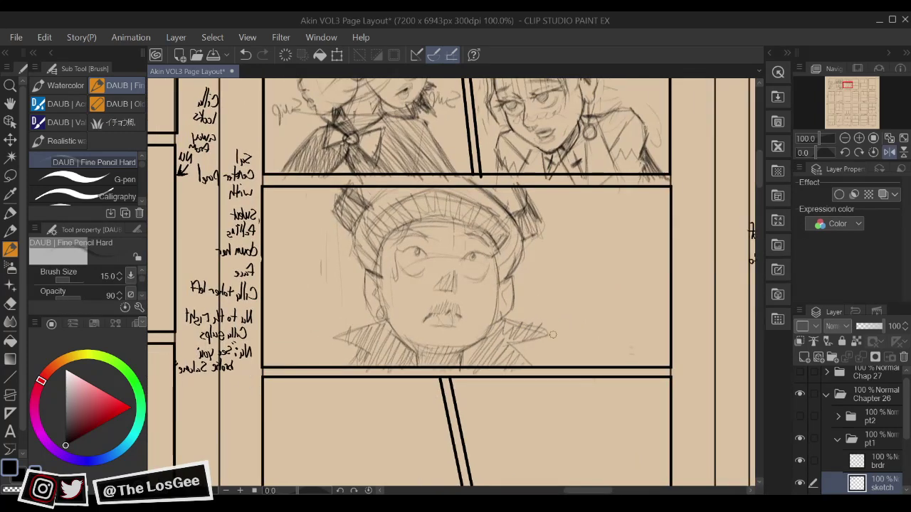
key(h)
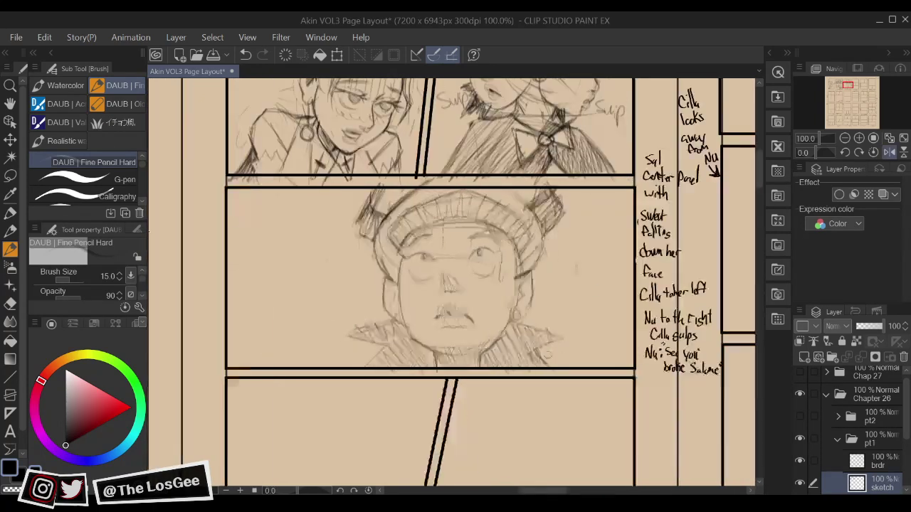
key(h)
key(h)
key(h)
key(h)
key(h)
Redraw the cap's left horn with a darker, more curved shape, checking it in the mirrored view
drag(557, 291, 600, 334)
mouse_move(571, 264)
mouse_down()
mouse_move(569, 224)
mouse_move(594, 240)
mouse_move(580, 270)
mouse_move(598, 245)
mouse_up()
key(h)
mouse_move(475, 283)
mouse_down()
mouse_move(480, 240)
mouse_move(503, 262)
mouse_up()
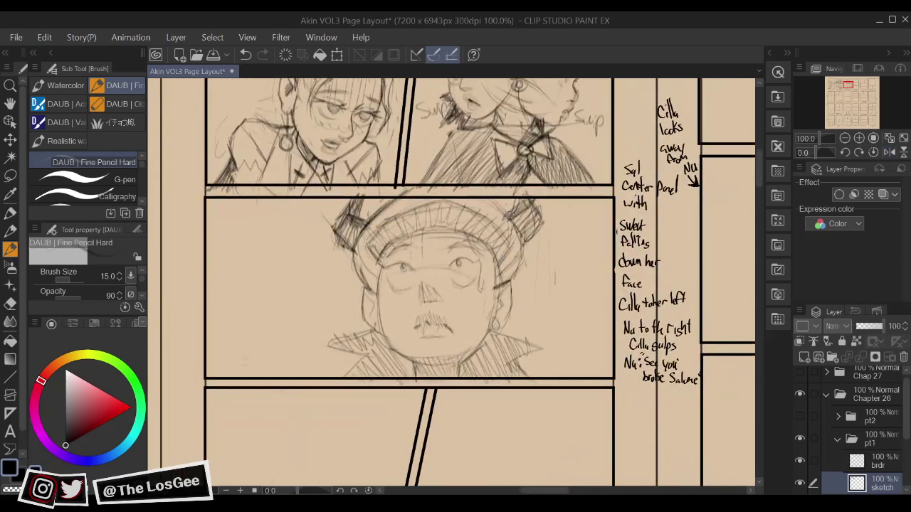
mouse_move(495, 205)
mouse_down()
mouse_move(517, 216)
mouse_move(525, 249)
mouse_up()
key(h)
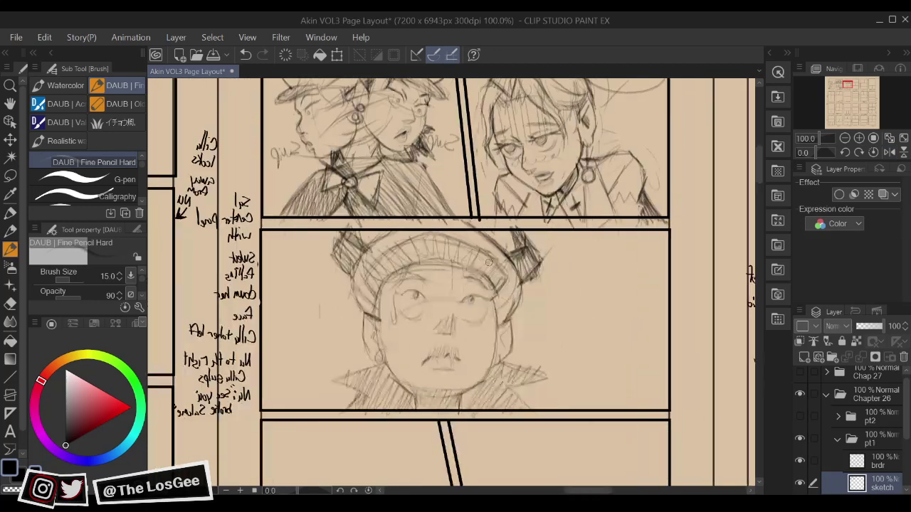
Erase and redraw parts of the cap band's edges in the mirrored view
drag(484, 271, 499, 276)
drag(434, 280, 501, 292)
key(e)
mouse_move(453, 276)
mouse_down()
mouse_move(435, 285)
mouse_move(475, 250)
mouse_up()
key(b)
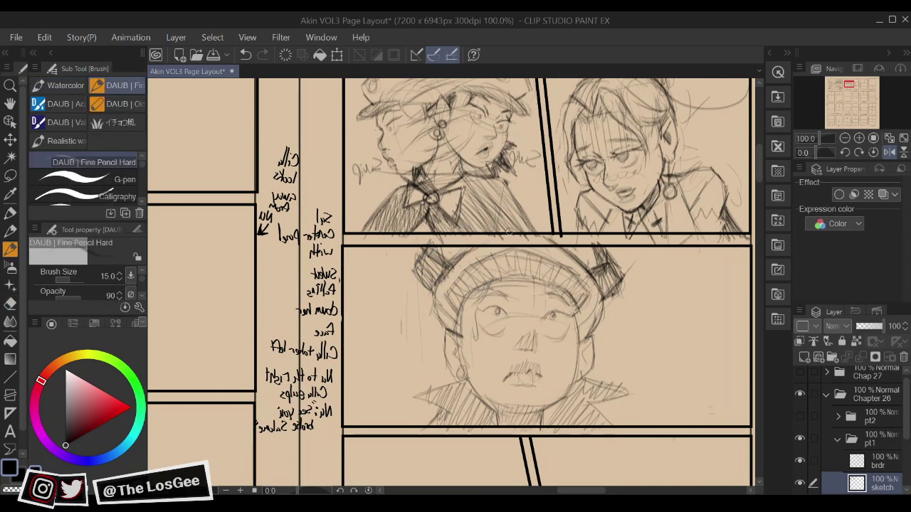
key(e)
mouse_move(450, 291)
mouse_down()
mouse_move(498, 256)
mouse_move(449, 291)
mouse_move(467, 319)
mouse_up()
key(b)
Erase and redraw the band's upper edge beside the darker horn, working in the mirrored view
key(h)
drag(506, 266, 539, 280)
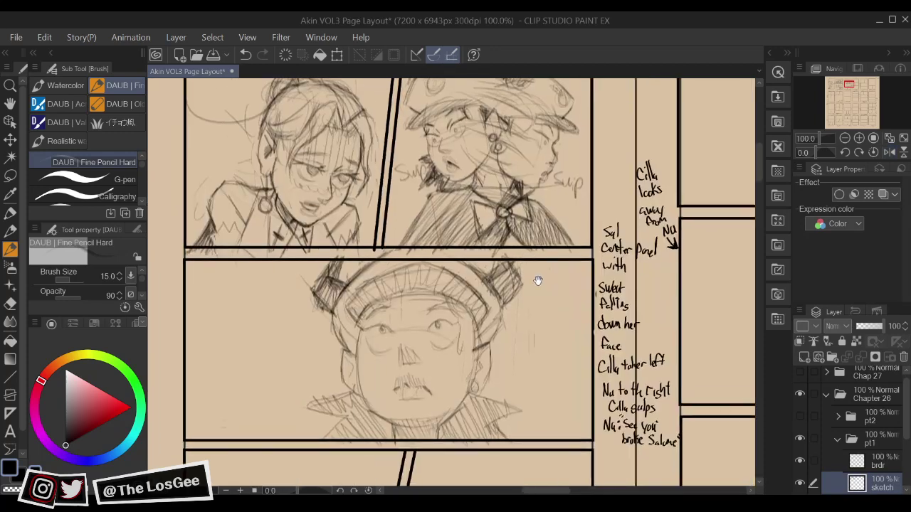
drag(423, 263, 459, 280)
key(h)
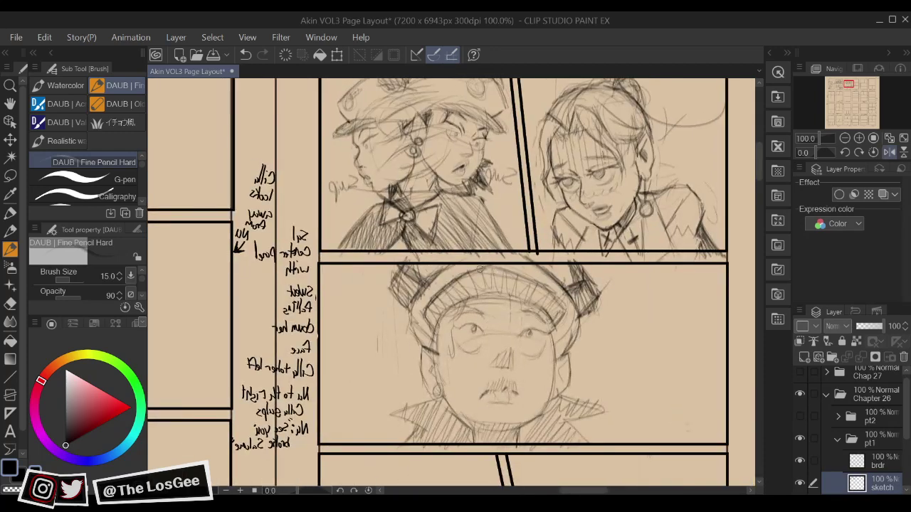
key(e)
mouse_move(522, 276)
mouse_down()
mouse_move(500, 270)
mouse_move(533, 273)
mouse_up()
key(b)
mouse_move(507, 266)
mouse_down()
mouse_move(557, 289)
mouse_move(566, 306)
mouse_move(538, 280)
mouse_move(565, 302)
mouse_move(573, 267)
mouse_up()
Clean up and darken the end of the cap band near the temple, and restore the unmirrored view
key(e)
key(b)
key(e)
key(b)
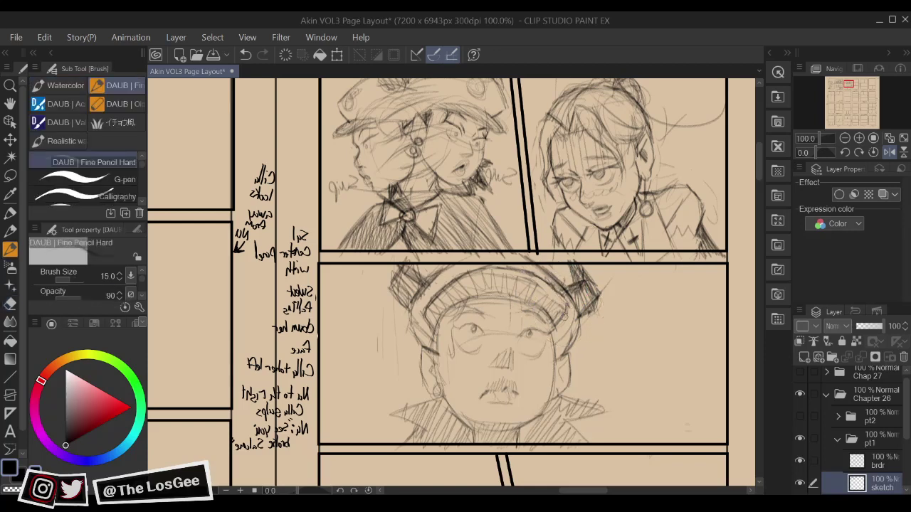
drag(565, 316, 553, 335)
key(h)
mouse_move(449, 305)
mouse_down()
mouse_move(451, 316)
mouse_move(526, 347)
mouse_up()
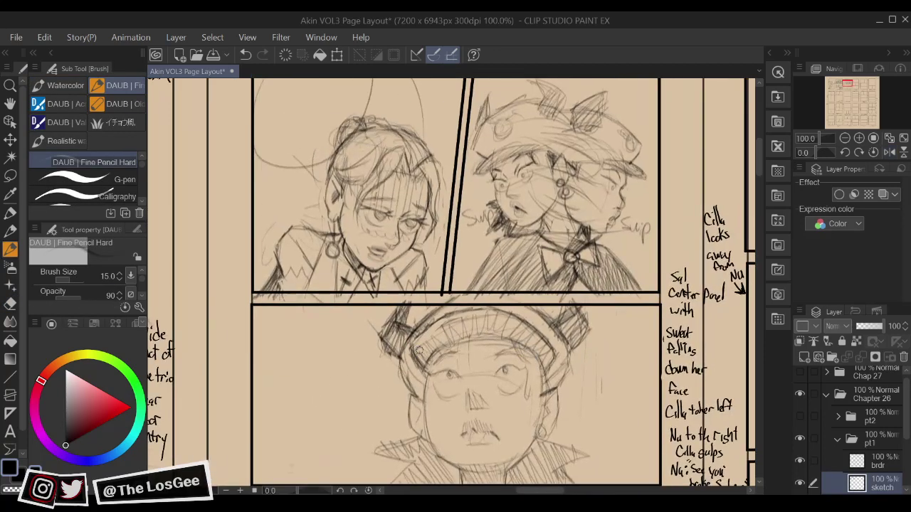
Darken the hair along both sides of the central face and redraw the ears with small round earrings
mouse_move(420, 350)
mouse_down()
mouse_move(422, 329)
mouse_move(438, 343)
mouse_move(439, 317)
mouse_move(458, 340)
mouse_move(459, 318)
mouse_move(479, 337)
mouse_move(491, 315)
mouse_move(548, 364)
mouse_up()
drag(538, 330, 536, 240)
drag(610, 343, 608, 377)
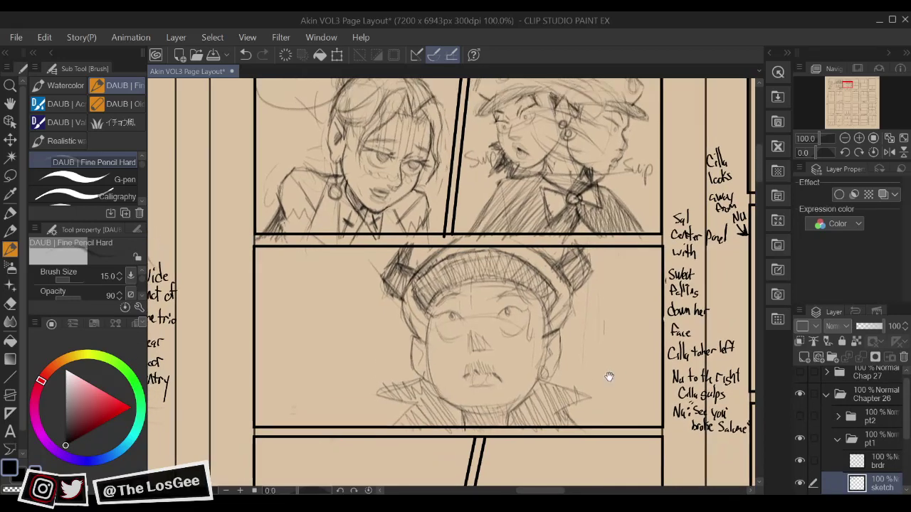
drag(538, 365, 555, 367)
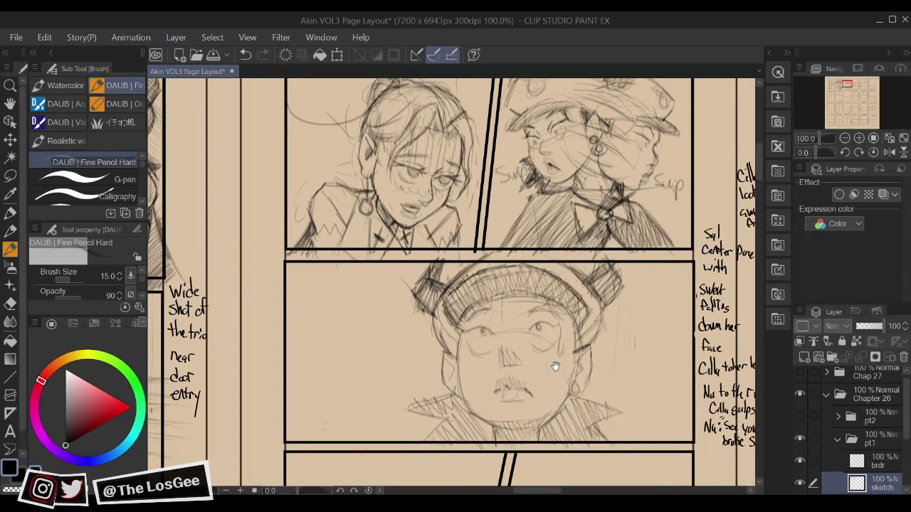
mouse_move(454, 360)
mouse_down()
mouse_move(457, 339)
mouse_move(452, 353)
mouse_up()
mouse_move(562, 328)
mouse_down()
mouse_move(575, 349)
mouse_move(573, 335)
mouse_move(574, 352)
mouse_move(574, 344)
mouse_up()
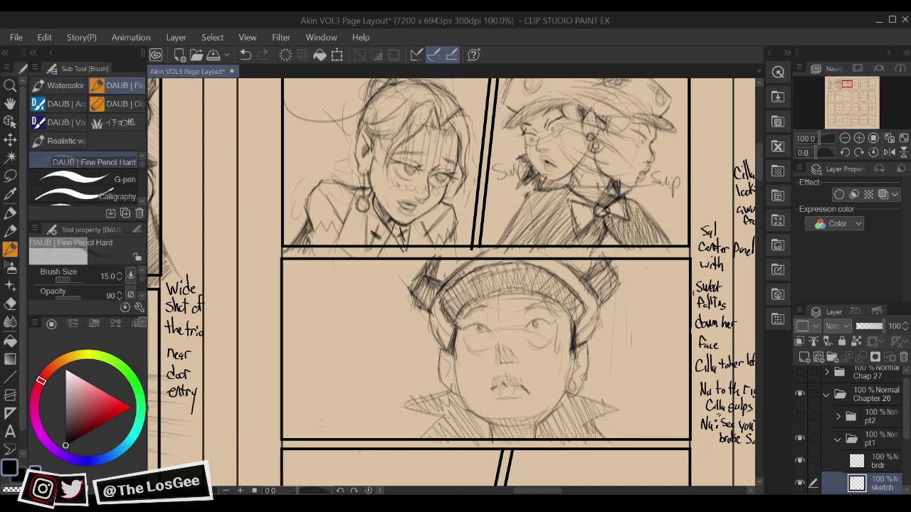
drag(585, 345, 575, 358)
mouse_move(455, 391)
mouse_down()
mouse_move(453, 384)
mouse_move(512, 393)
mouse_up()
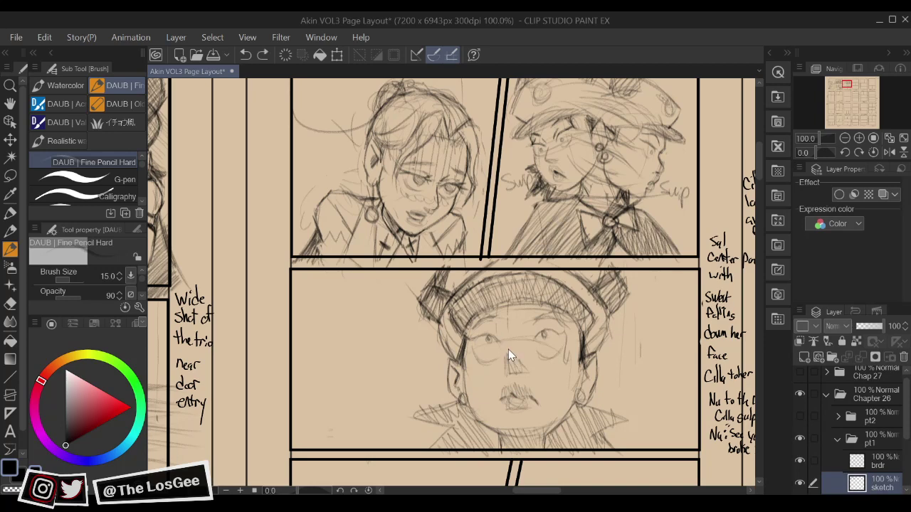
Refine the central head's eyes with a darker upper eyelid and lash line, checking the face in the mirrored view
mouse_move(504, 355)
mouse_down()
mouse_move(503, 368)
mouse_move(523, 368)
mouse_up()
key(h)
drag(409, 336, 461, 363)
key(h)
key(h)
drag(399, 358, 450, 361)
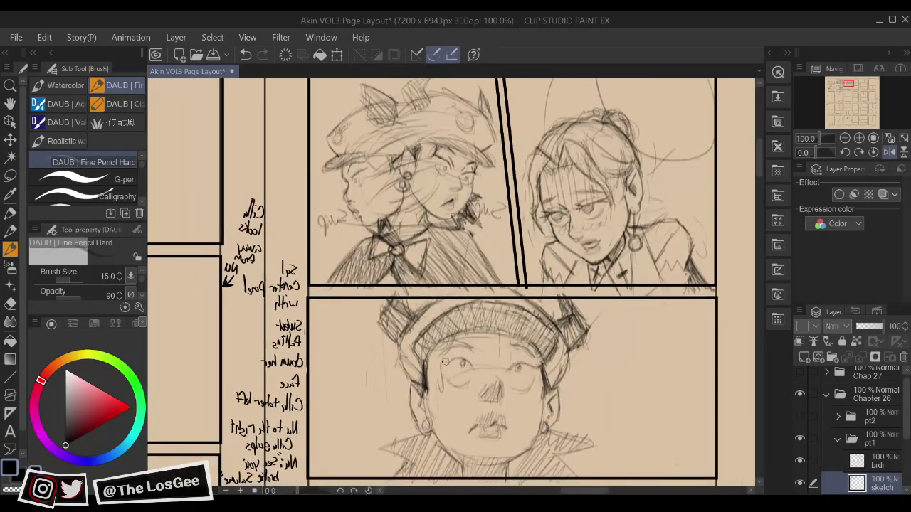
key(e)
key(p)
key(h)
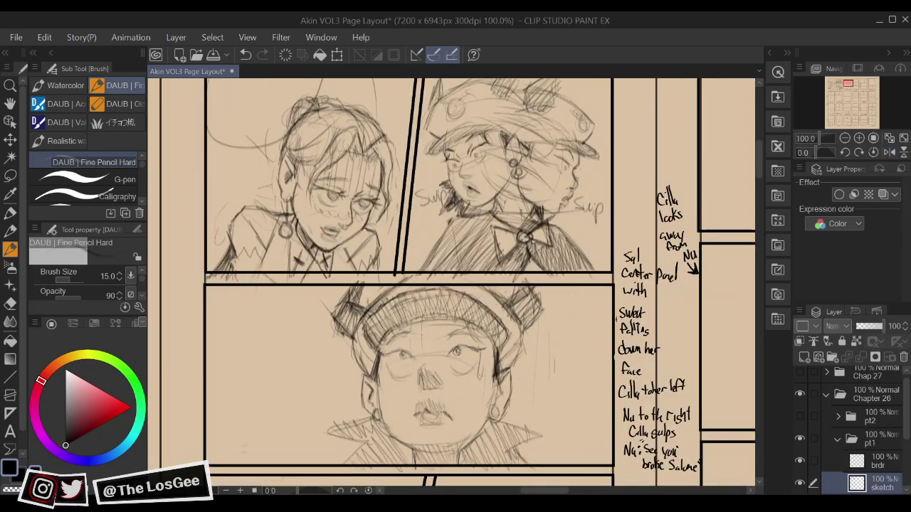
Add short slanted blush marks across both cheeks of the central head
key(e)
key(p)
drag(443, 385, 458, 332)
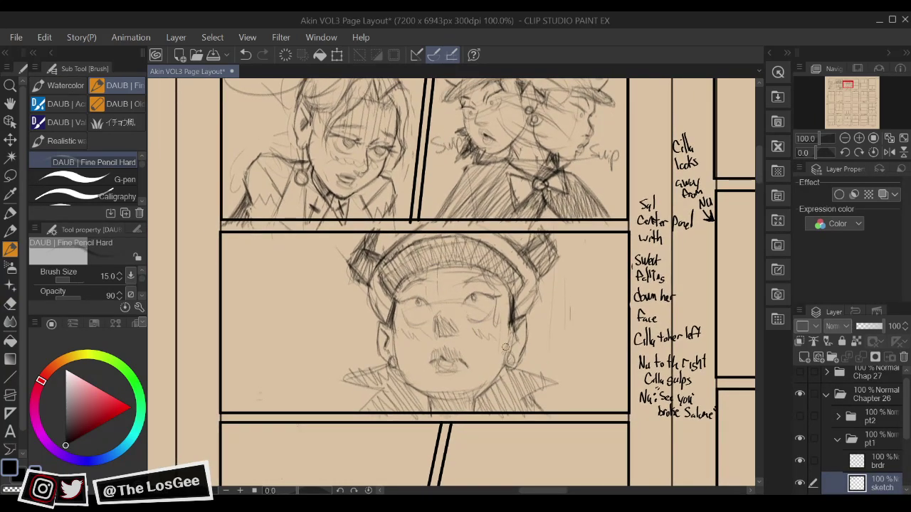
drag(543, 351, 608, 338)
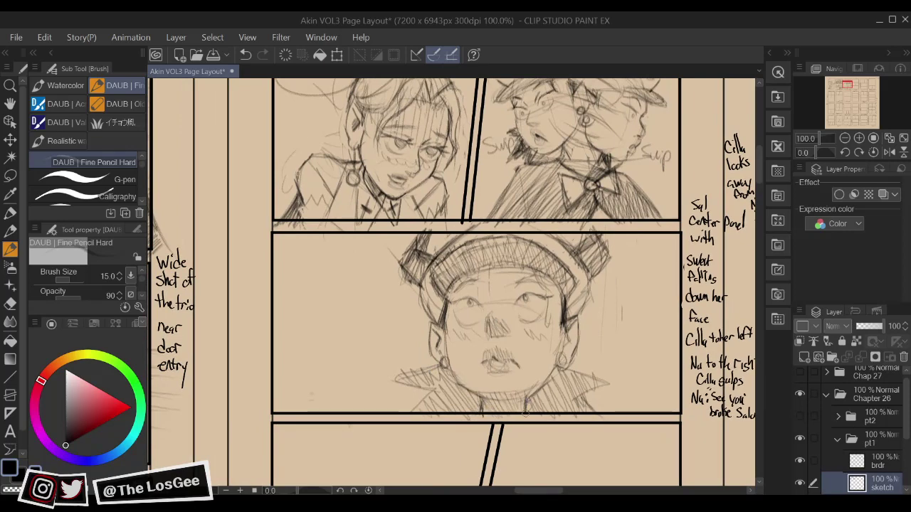
Draw vertical shading lines down the forehead below the cap band and darken the sweat drop beside the eye
scroll(526, 412, down, 1)
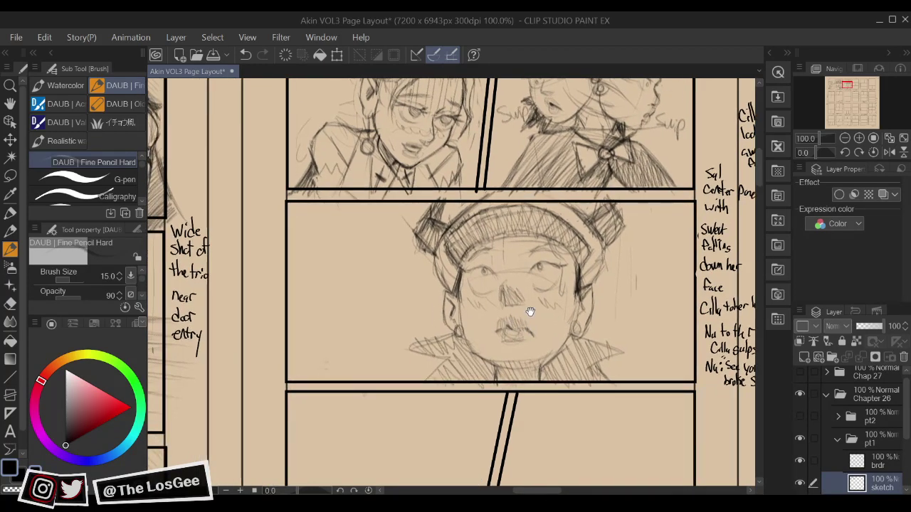
mouse_move(530, 312)
mouse_down()
mouse_move(583, 356)
mouse_move(587, 370)
mouse_move(568, 393)
mouse_up()
drag(527, 293, 529, 352)
mouse_move(533, 295)
mouse_down()
mouse_move(535, 343)
mouse_move(543, 347)
mouse_up()
drag(553, 308, 554, 339)
drag(559, 303, 559, 342)
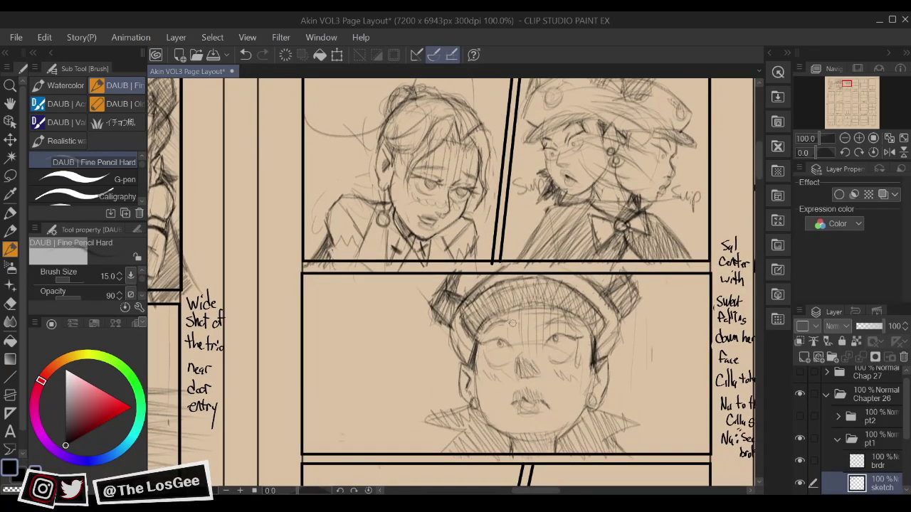
drag(509, 314, 508, 336)
drag(575, 344, 575, 365)
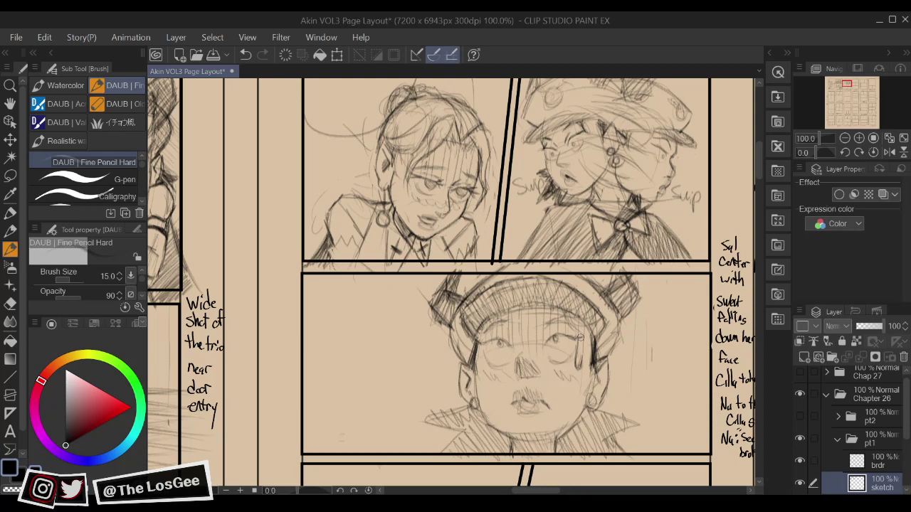
Redraw the central head's mouth with a darker, downturned line between the lips
mouse_move(619, 336)
mouse_down()
mouse_move(608, 309)
mouse_move(604, 362)
mouse_up()
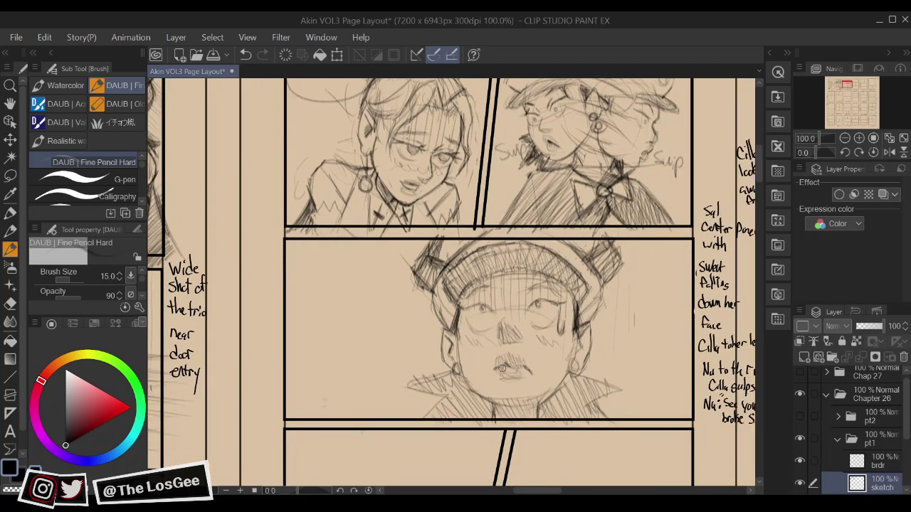
drag(516, 376, 524, 379)
scroll(521, 470, down, 1)
scroll(521, 470, up, 1)
Fill the background on both sides of the head with light vertical gloom lines, adding a few over the cap band and forehead
drag(650, 339, 583, 347)
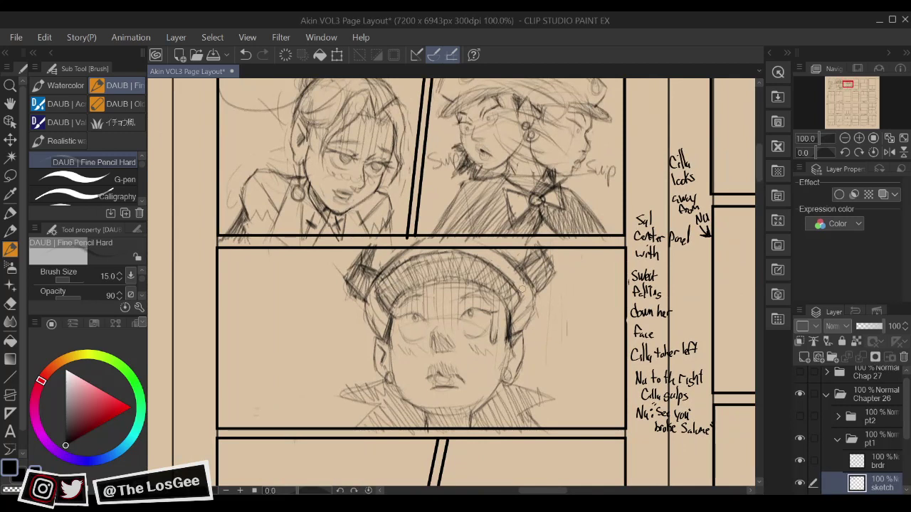
mouse_move(327, 260)
mouse_down()
mouse_move(328, 353)
mouse_move(314, 289)
mouse_move(317, 343)
mouse_up()
drag(295, 260, 298, 352)
drag(267, 249, 274, 306)
drag(259, 252, 262, 303)
drag(242, 246, 251, 326)
drag(227, 252, 233, 332)
drag(572, 293, 550, 277)
drag(392, 233, 395, 289)
drag(421, 260, 425, 292)
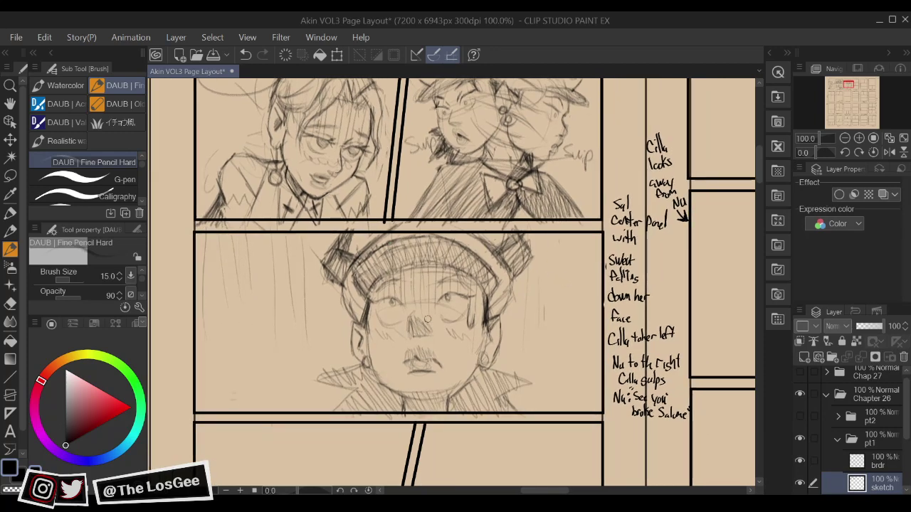
drag(443, 244, 444, 284)
drag(506, 242, 506, 322)
mouse_move(522, 235)
mouse_down()
mouse_move(534, 330)
mouse_move(543, 310)
mouse_up()
mouse_move(557, 246)
mouse_down()
mouse_move(557, 318)
mouse_move(580, 297)
mouse_up()
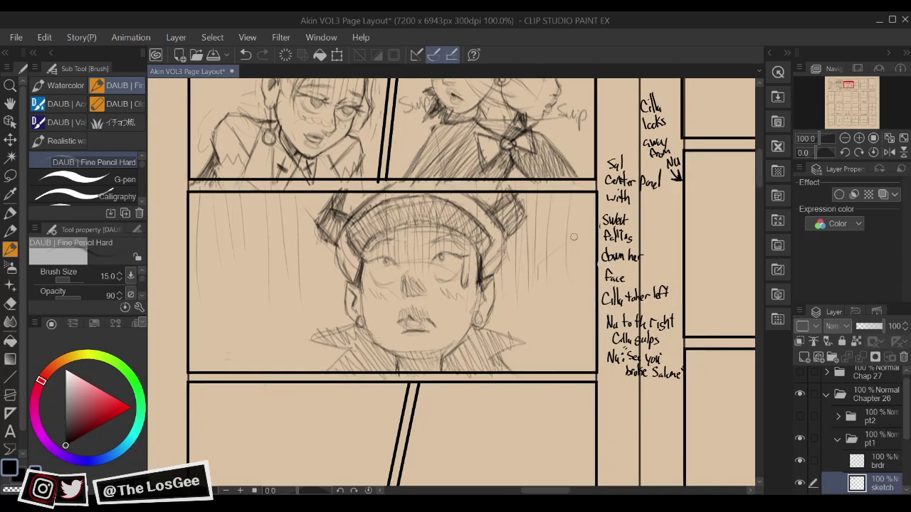
Sketch a large oval speech balloon with a pointed tail at the wide panel's right edge and thicken the background lines
mouse_move(591, 227)
mouse_down()
mouse_move(529, 293)
mouse_move(551, 361)
mouse_up()
drag(540, 318, 593, 342)
mouse_move(561, 235)
mouse_down()
mouse_move(600, 248)
mouse_move(545, 352)
mouse_up()
mouse_move(534, 299)
mouse_down()
mouse_move(601, 349)
mouse_move(610, 321)
mouse_up()
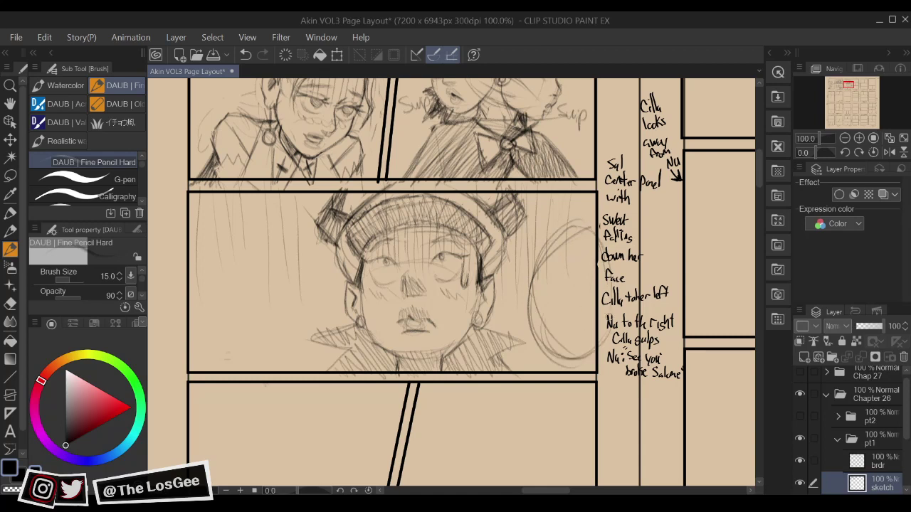
mouse_move(589, 358)
mouse_down()
mouse_move(580, 342)
mouse_move(594, 343)
mouse_move(591, 360)
mouse_up()
mouse_move(539, 243)
mouse_down()
mouse_move(577, 221)
mouse_move(528, 337)
mouse_up()
drag(541, 246, 576, 213)
drag(391, 261, 484, 298)
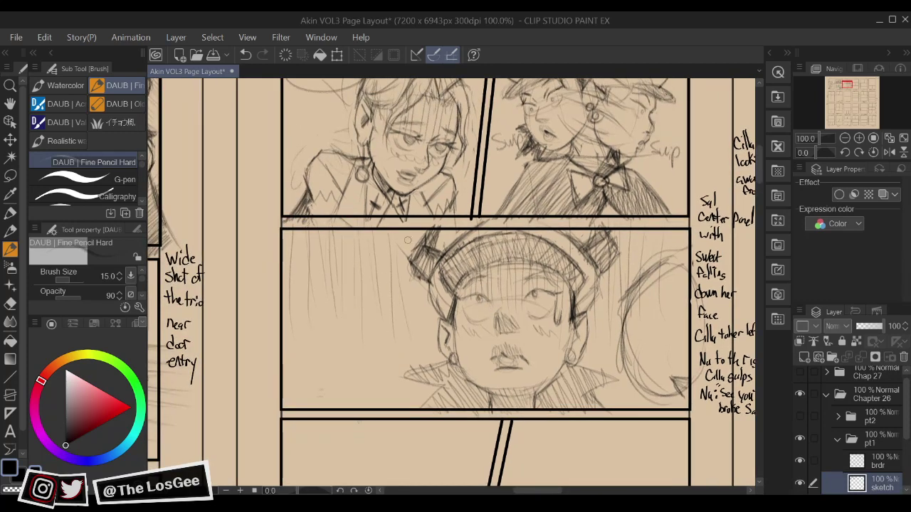
drag(661, 339, 607, 344)
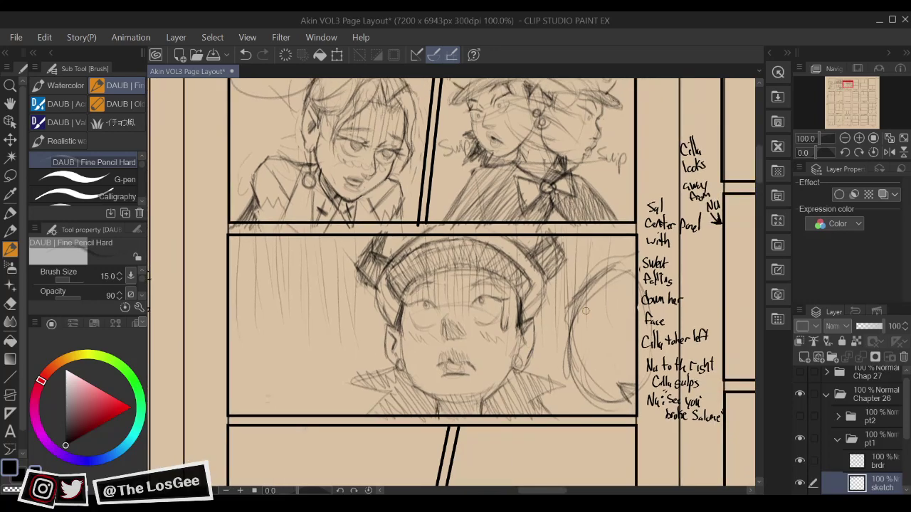
drag(592, 443, 623, 327)
scroll(601, 407, down, 1)
drag(549, 350, 546, 334)
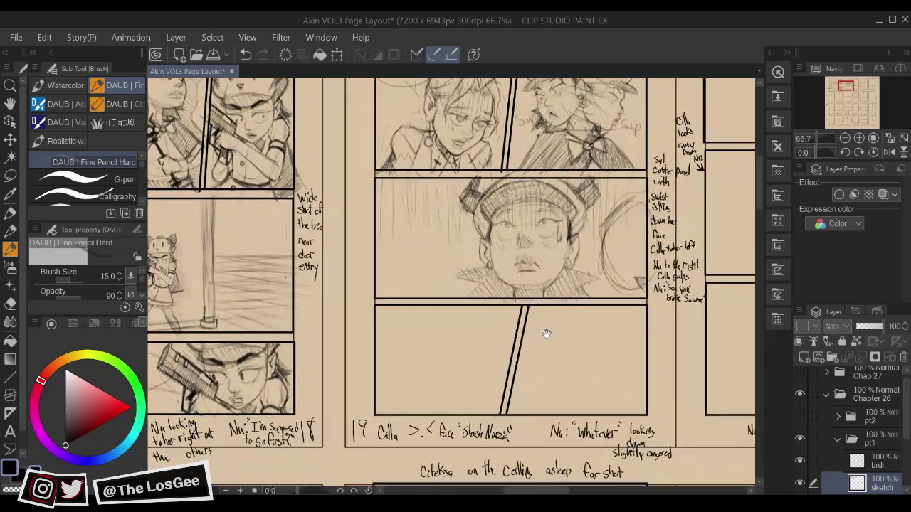
scroll(528, 376, up, 1)
drag(445, 381, 484, 367)
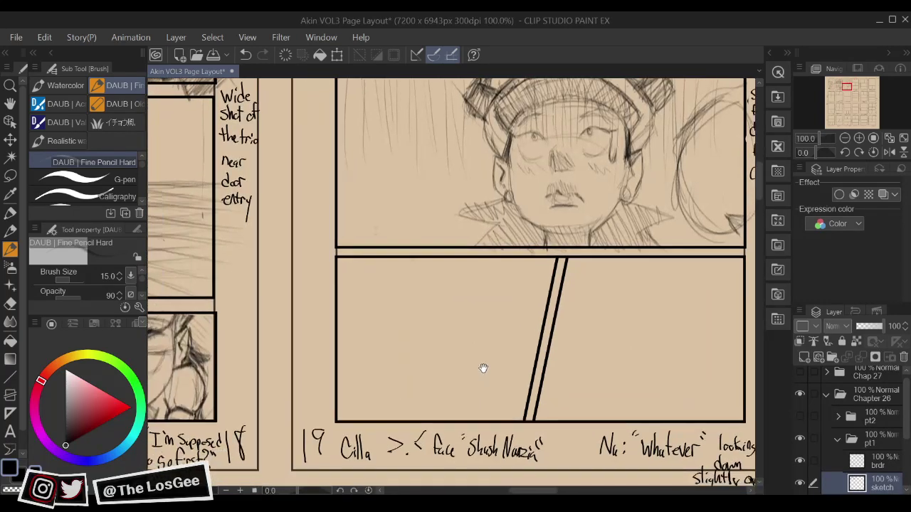
mouse_move(373, 322)
mouse_down()
mouse_move(413, 434)
mouse_move(444, 362)
mouse_move(400, 375)
mouse_up()
drag(371, 313, 399, 409)
key(ctrl+z)
Sketch an oval speech balloon with a tail beside the slanted divider in page 19's lower-left panel, and erase the stray strokes
mouse_move(477, 264)
mouse_down()
mouse_move(466, 281)
mouse_move(509, 360)
mouse_move(531, 269)
mouse_move(546, 299)
mouse_up()
mouse_move(532, 269)
mouse_down()
mouse_move(535, 332)
mouse_move(503, 325)
mouse_move(476, 339)
mouse_up()
key(e)
drag(385, 338, 373, 362)
Outline a rounded head in the lower-left panel's corner, with the shoulder and collar lines beneath it
key(b)
drag(363, 313, 372, 390)
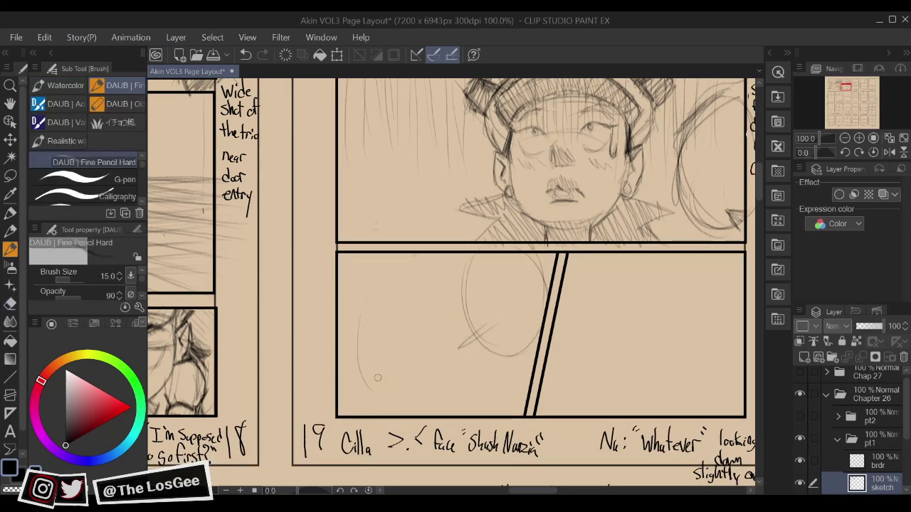
mouse_move(357, 332)
mouse_down()
mouse_move(396, 403)
mouse_move(445, 355)
mouse_move(446, 299)
mouse_up()
mouse_move(448, 348)
mouse_down()
mouse_move(427, 292)
mouse_move(387, 282)
mouse_move(357, 322)
mouse_up()
mouse_move(362, 356)
mouse_down()
mouse_move(402, 411)
mouse_move(436, 435)
mouse_move(434, 417)
mouse_up()
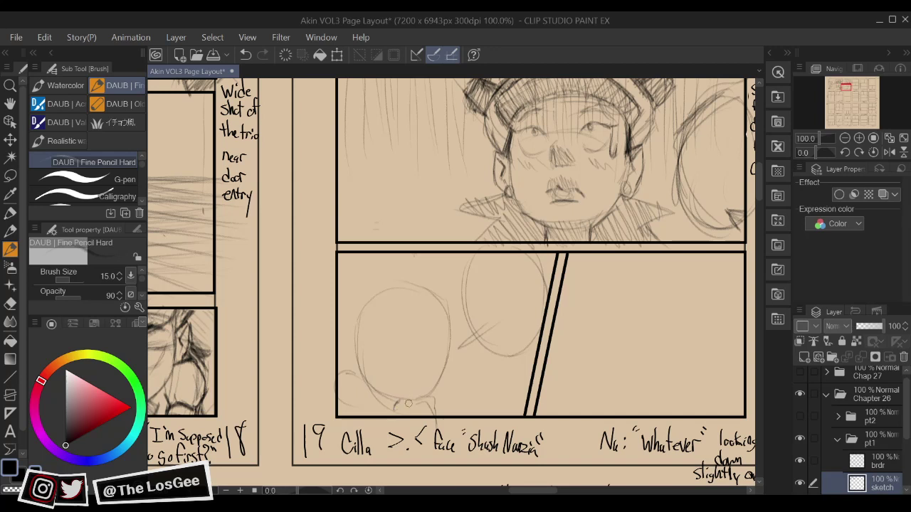
drag(408, 404, 431, 411)
Draw tightly squeezed >.< eyes and a small open mouth on the lower-left panel's head
drag(418, 350, 427, 343)
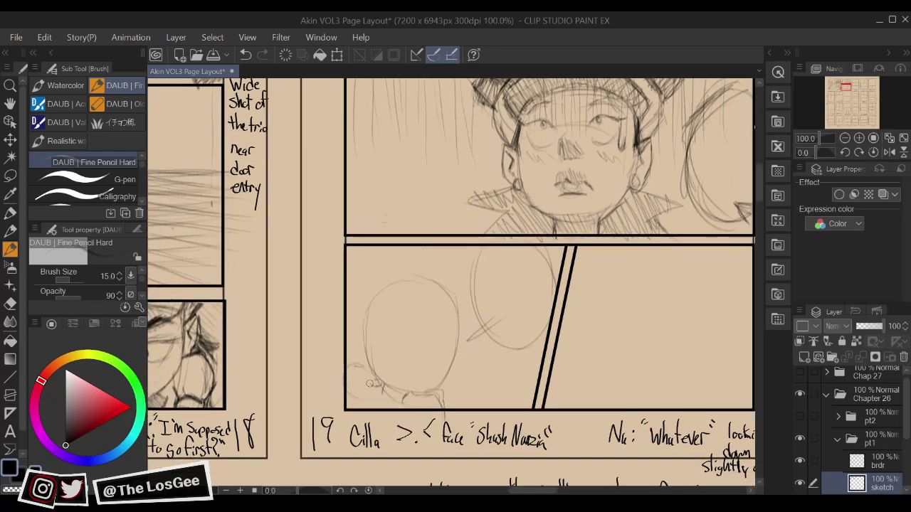
drag(360, 381, 491, 347)
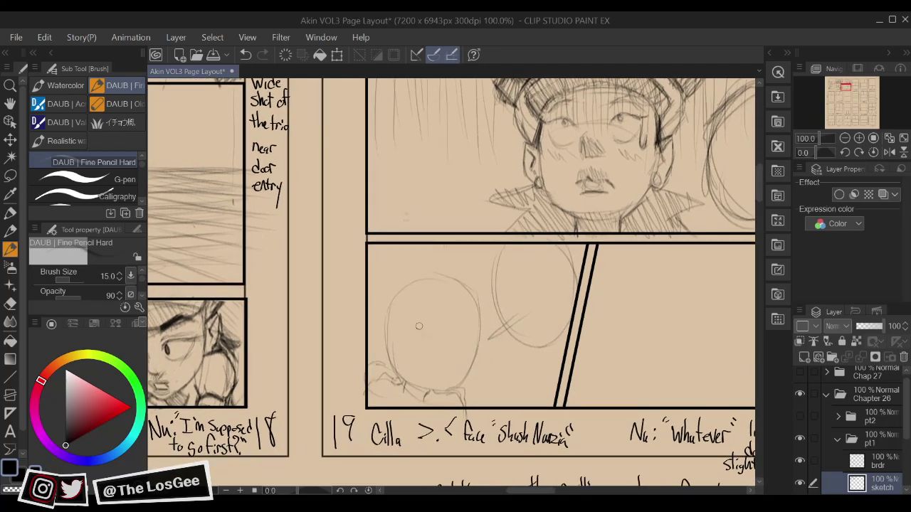
mouse_move(418, 326)
mouse_down()
mouse_move(440, 347)
mouse_move(406, 351)
mouse_move(456, 343)
mouse_move(477, 354)
mouse_up()
drag(439, 377, 443, 382)
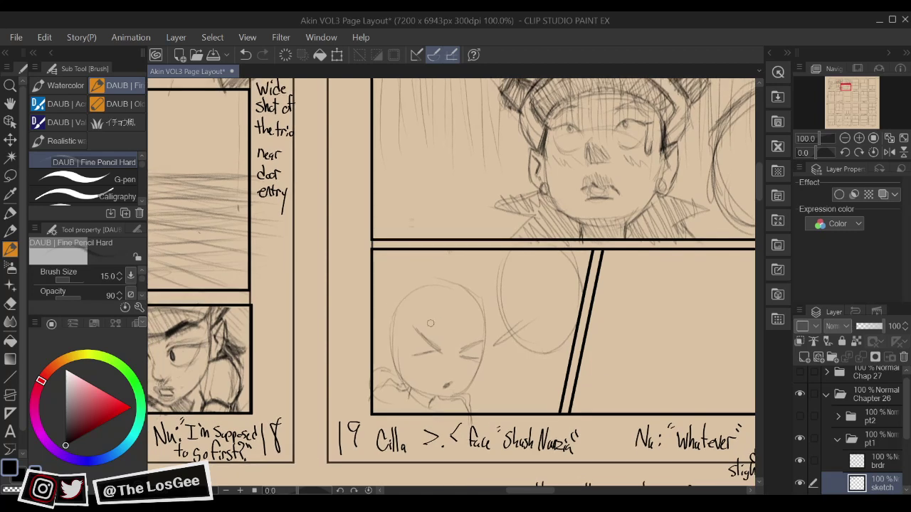
Sketch the ear and the swept-back hair with a centre parting, loose side strands and a bun on top
mouse_move(436, 299)
mouse_down()
mouse_move(427, 331)
mouse_move(382, 340)
mouse_move(397, 367)
mouse_move(391, 413)
mouse_move(391, 373)
mouse_move(397, 399)
mouse_up()
drag(472, 340, 477, 361)
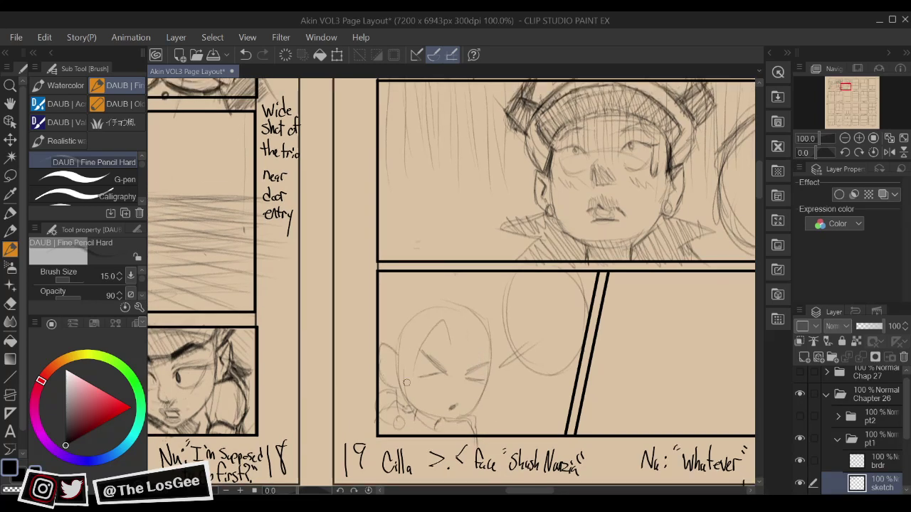
mouse_move(433, 302)
mouse_down()
mouse_move(411, 353)
mouse_move(413, 327)
mouse_move(415, 369)
mouse_up()
mouse_move(447, 315)
mouse_down()
mouse_move(463, 328)
mouse_move(493, 307)
mouse_up()
mouse_move(487, 312)
mouse_down()
mouse_move(504, 348)
mouse_move(501, 370)
mouse_up()
drag(476, 326, 502, 393)
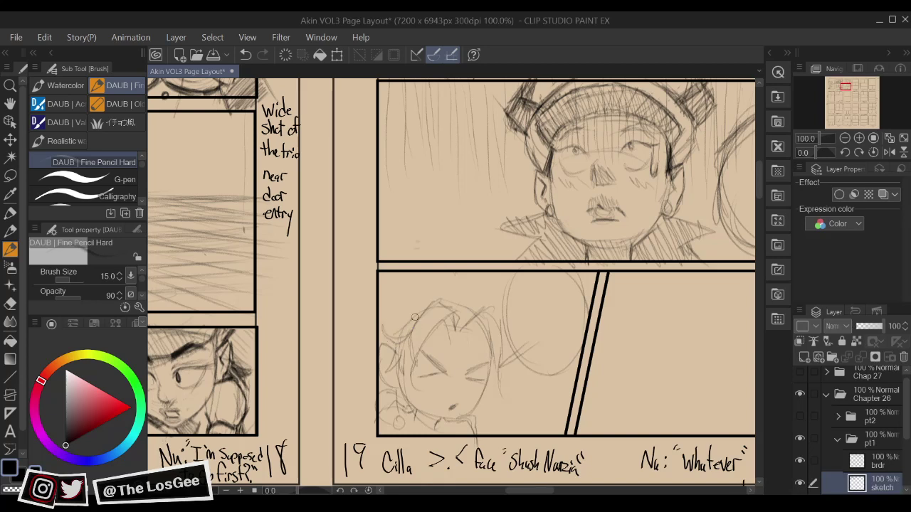
mouse_move(391, 319)
mouse_down()
mouse_move(445, 293)
mouse_move(411, 299)
mouse_move(451, 304)
mouse_move(446, 298)
mouse_move(481, 314)
mouse_up()
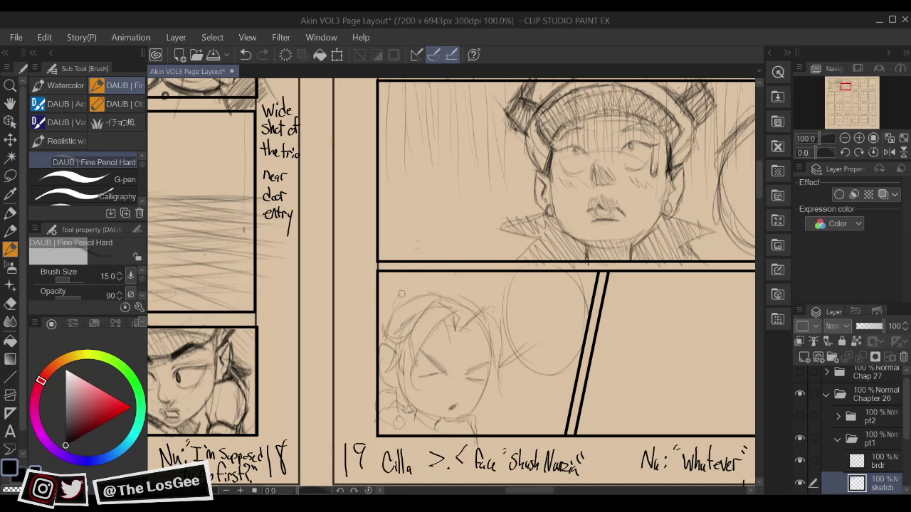
mouse_move(402, 293)
mouse_down()
mouse_move(387, 310)
mouse_move(434, 294)
mouse_move(426, 285)
mouse_move(484, 317)
mouse_up()
Erase and redraw the squeezed eyes, nose and open mouth so the >.< expression reads more clearly
key(e)
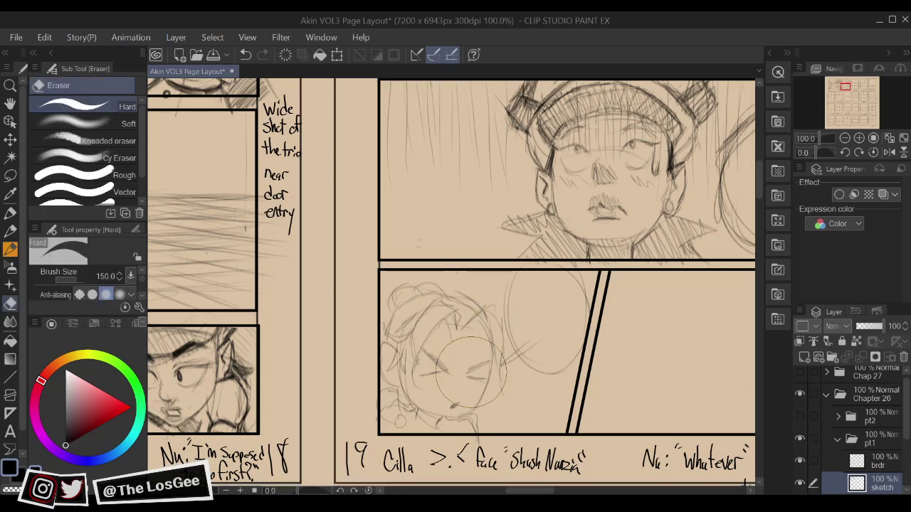
mouse_move(471, 373)
mouse_down()
mouse_move(427, 374)
mouse_move(447, 370)
mouse_move(442, 360)
mouse_move(420, 370)
mouse_move(453, 374)
mouse_move(485, 360)
mouse_move(484, 370)
mouse_up()
key(b)
key(e)
key(b)
key(e)
mouse_move(459, 410)
mouse_down()
mouse_move(451, 405)
mouse_move(461, 398)
mouse_move(453, 403)
mouse_up()
key(b)
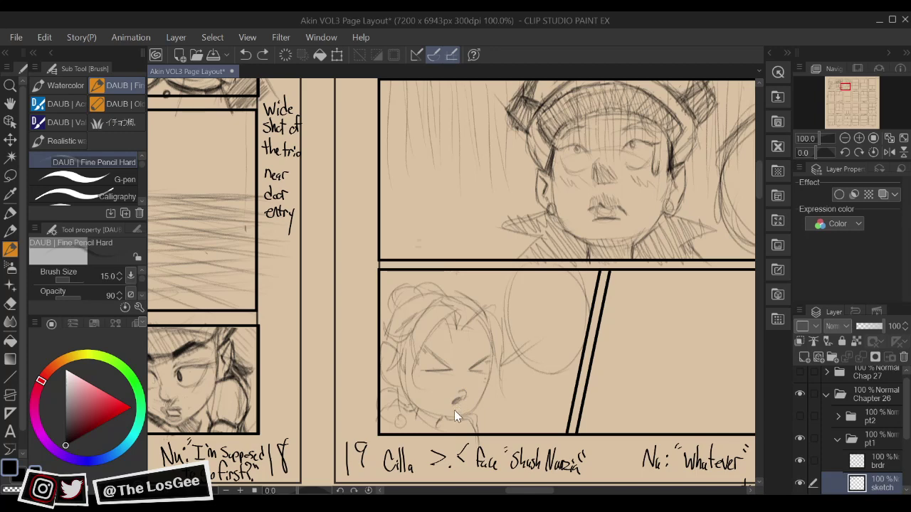
drag(454, 411, 461, 404)
key(e)
key(b)
Clean up and darken the jaw, neck and collar lines beneath the squinting head
drag(406, 420, 408, 428)
key(e)
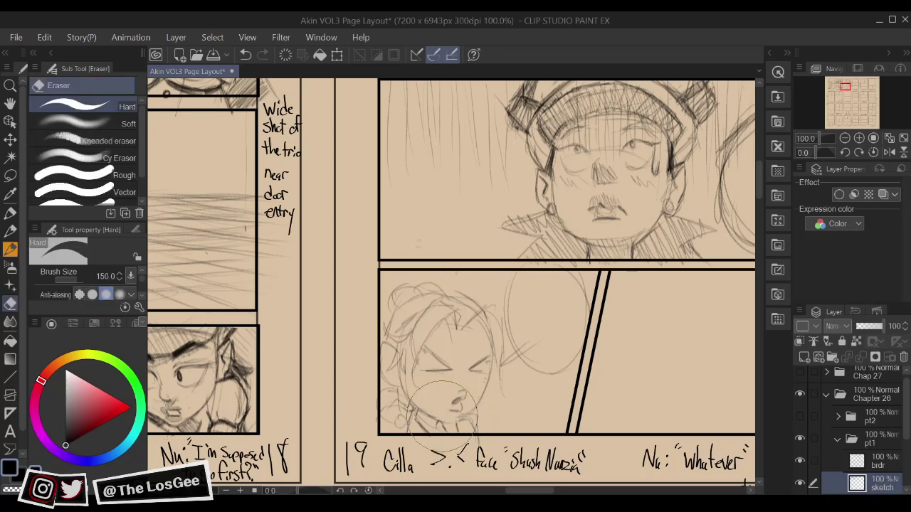
key(b)
key(e)
key(b)
mouse_move(422, 415)
mouse_down()
mouse_move(436, 434)
mouse_move(472, 418)
mouse_move(476, 436)
mouse_up()
key(e)
key(b)
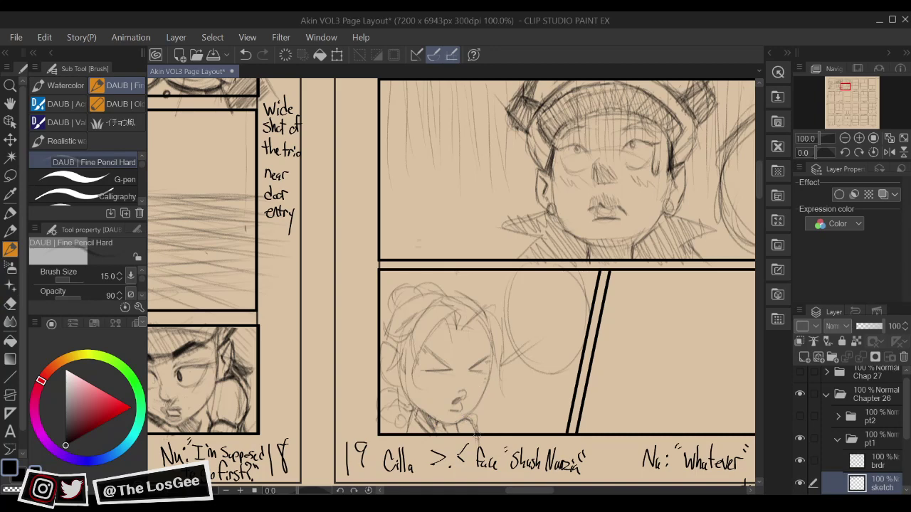
Check the squinting head in the mirrored view and draw a darker round earring below its ear
key(h)
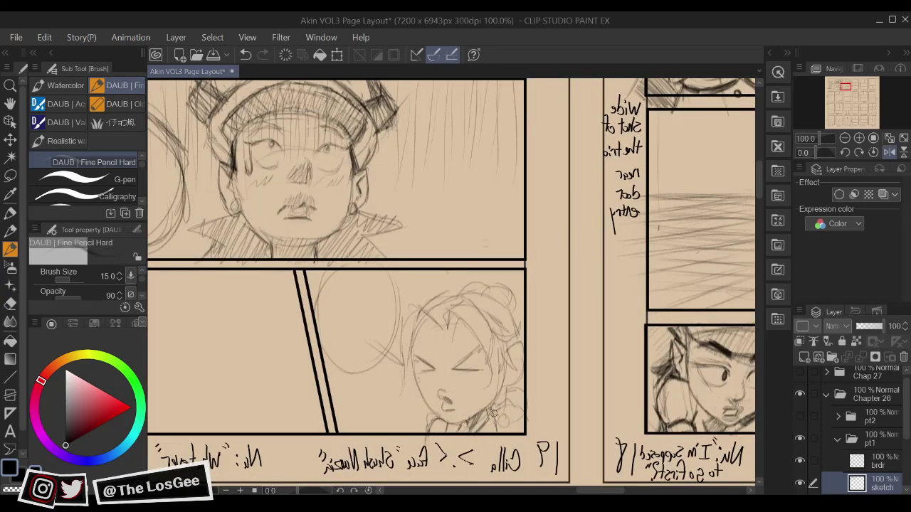
key(h)
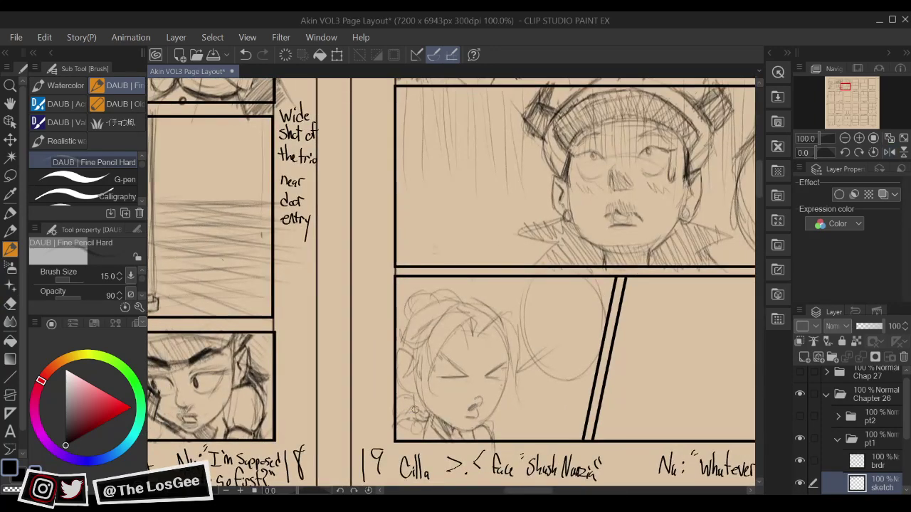
drag(413, 392, 416, 425)
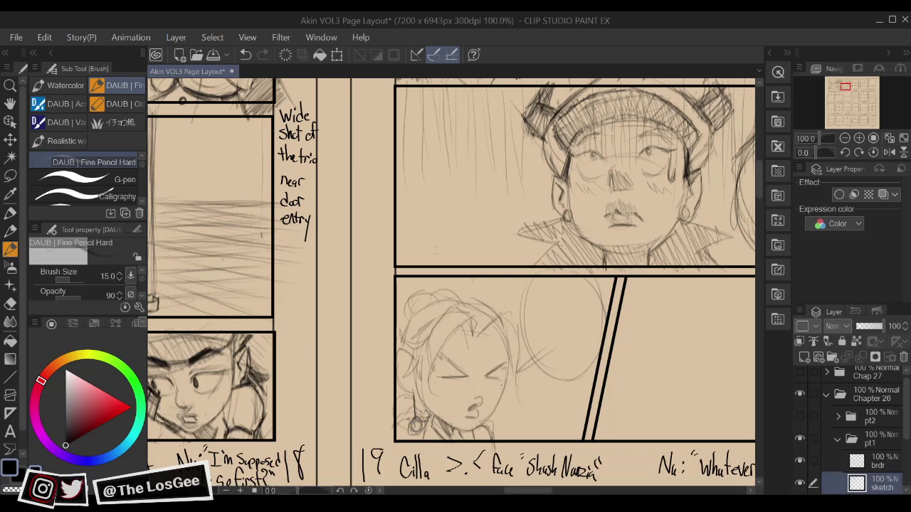
Strengthen the bun and swept-back hair of the squinting head, adding darker strands beside the parting
scroll(419, 395, up, 1)
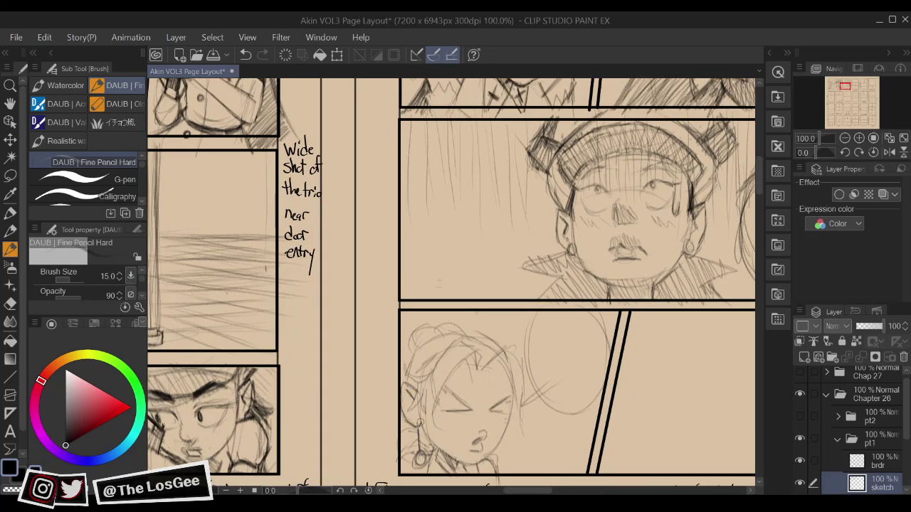
scroll(569, 349, up, 1)
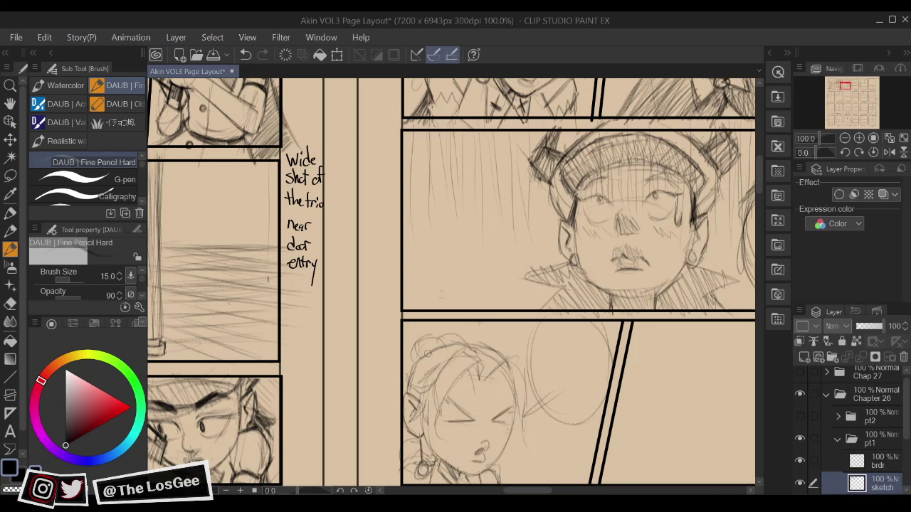
drag(438, 339, 461, 338)
drag(550, 377, 496, 339)
mouse_move(447, 320)
mouse_down()
mouse_move(449, 335)
mouse_move(440, 342)
mouse_move(457, 320)
mouse_move(466, 327)
mouse_move(469, 389)
mouse_up()
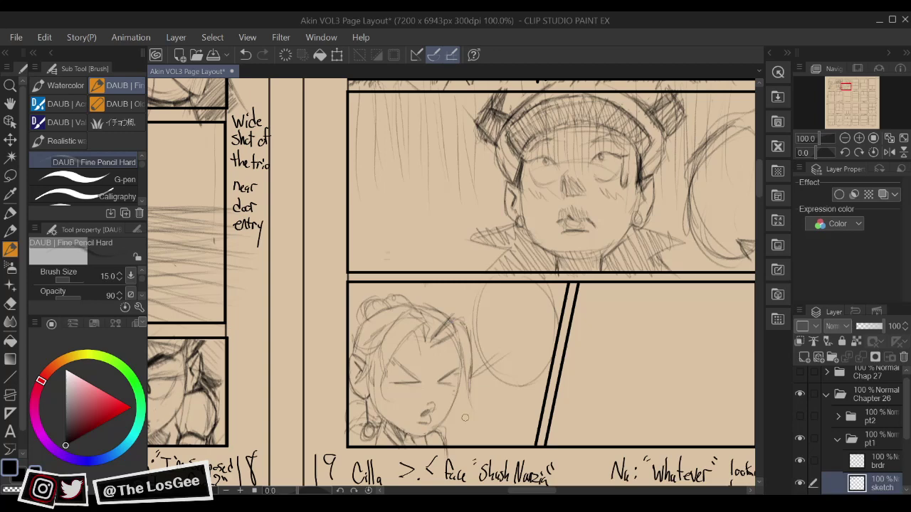
scroll(461, 427, down, 2)
drag(613, 364, 585, 401)
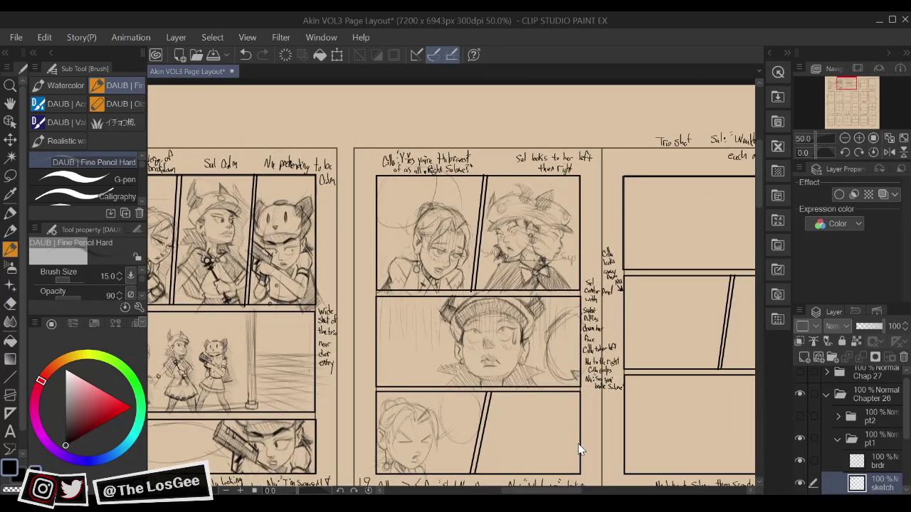
Darken the squeezed-shut >.< eyes of the squinting head in page 19's lower-left panel
scroll(578, 447, up, 4)
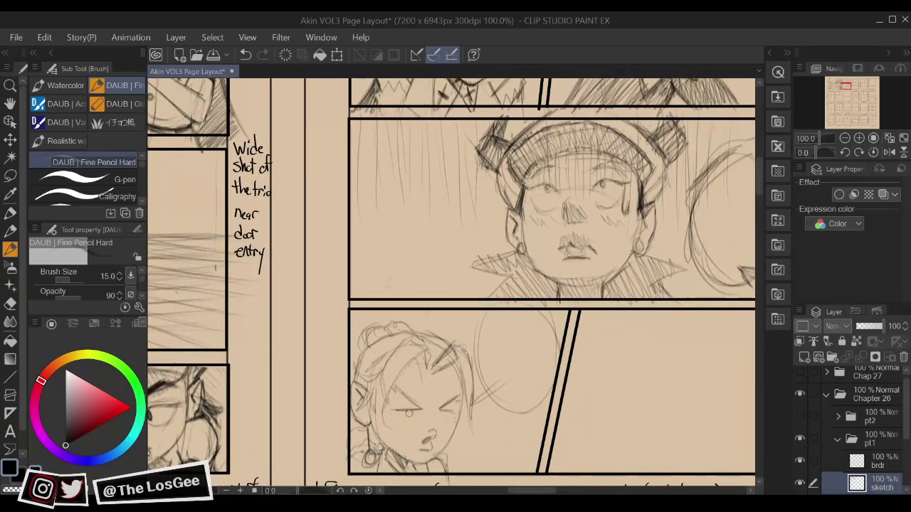
key(e)
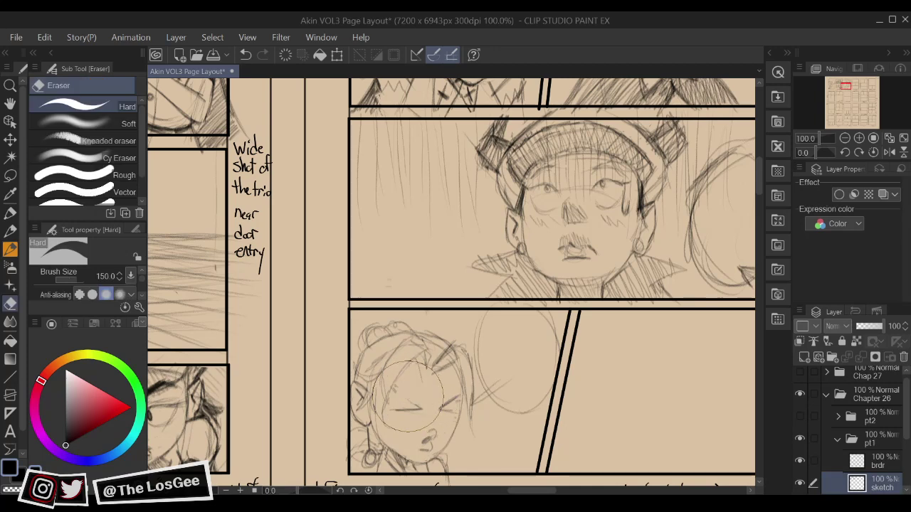
key(b)
mouse_move(396, 387)
mouse_down()
mouse_move(445, 416)
mouse_move(440, 408)
mouse_move(461, 393)
mouse_move(451, 411)
mouse_move(460, 413)
mouse_move(394, 410)
mouse_move(459, 404)
mouse_up()
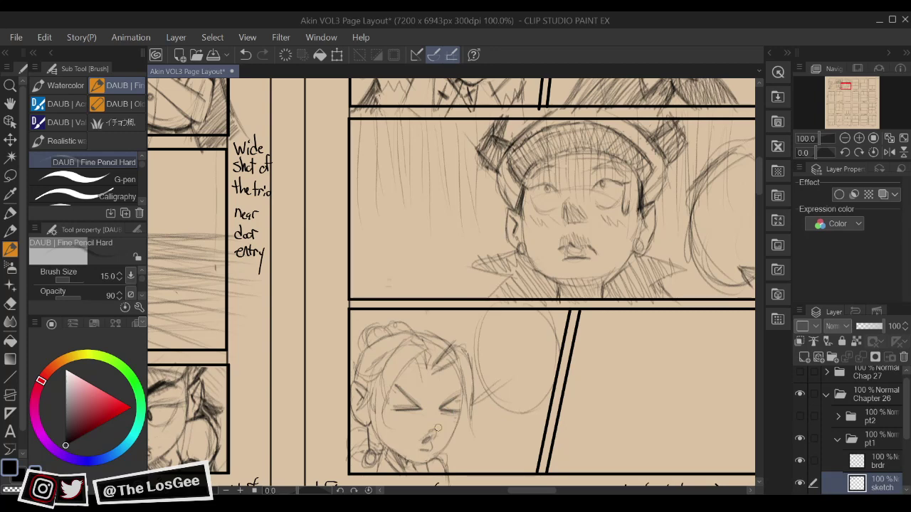
Erase the squinting character's open mouth and redraw it as a short slanted line
key(e)
mouse_move(422, 447)
mouse_down()
mouse_move(436, 440)
mouse_move(419, 449)
mouse_up()
key(b)
drag(418, 449, 430, 441)
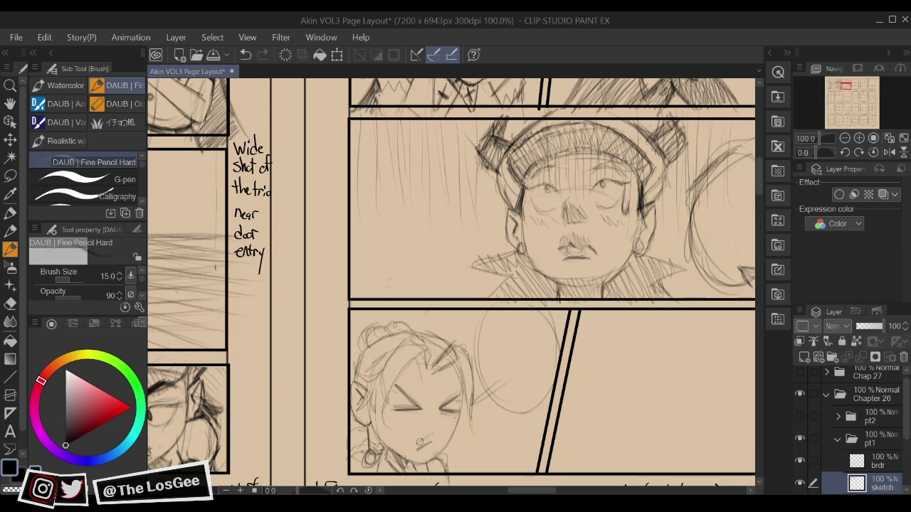
key(ctrl+z)
mouse_move(418, 448)
mouse_down()
mouse_move(432, 440)
mouse_move(425, 449)
mouse_up()
Review the panels of page 19 and save the document
drag(455, 256, 354, 440)
drag(505, 275, 536, 395)
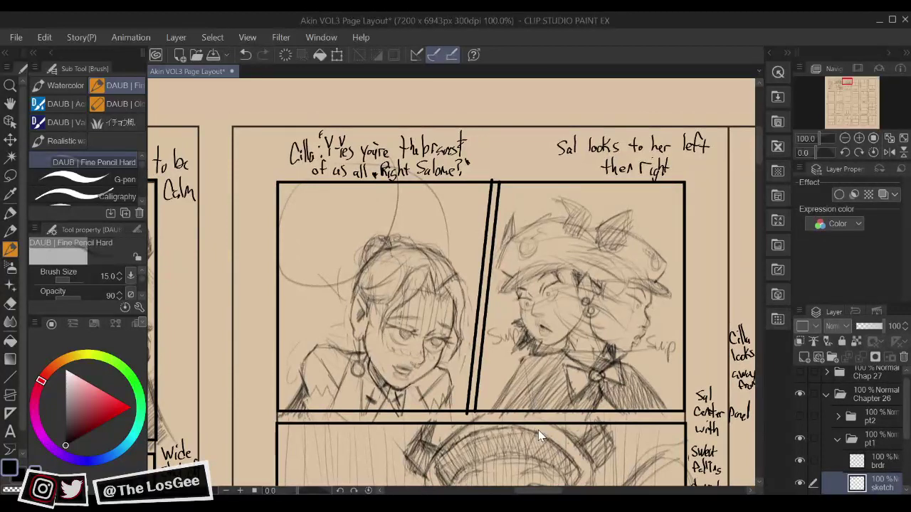
scroll(539, 431, down, 2)
drag(585, 455, 568, 378)
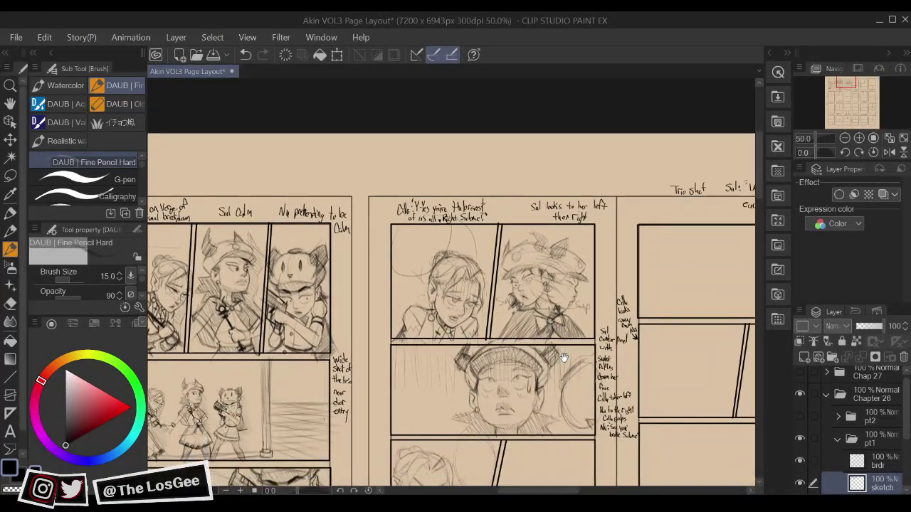
scroll(563, 358, down, 2)
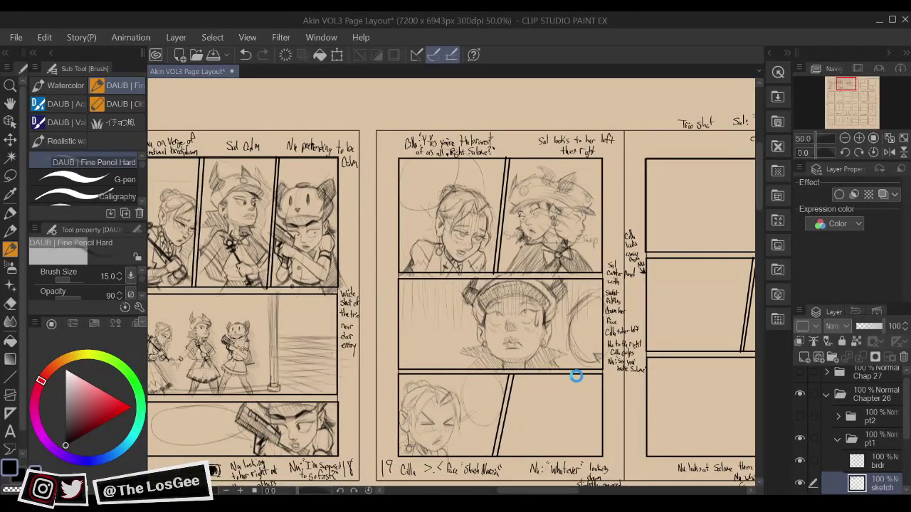
key(ctrl+s)
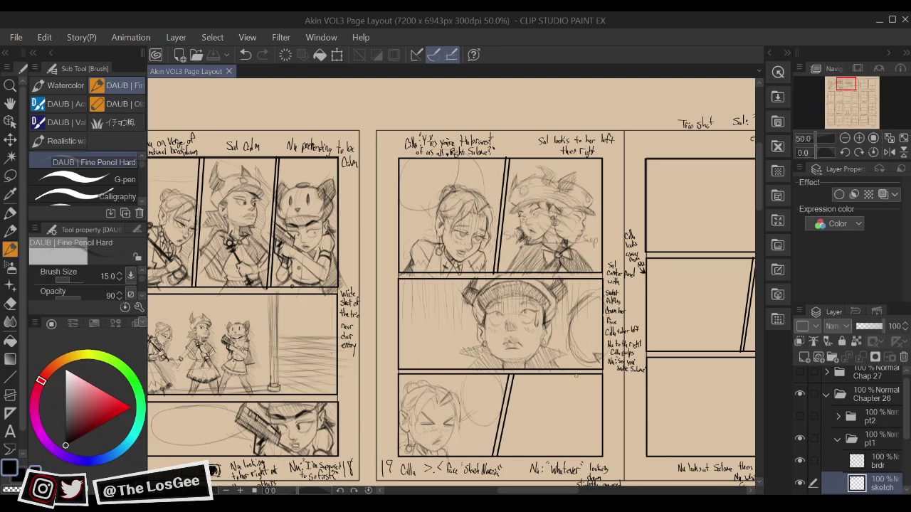
Review the chapter cover and page 18 sketches in both normal and mirrored view
drag(421, 444, 669, 387)
scroll(636, 399, down, 1)
scroll(637, 399, up, 1)
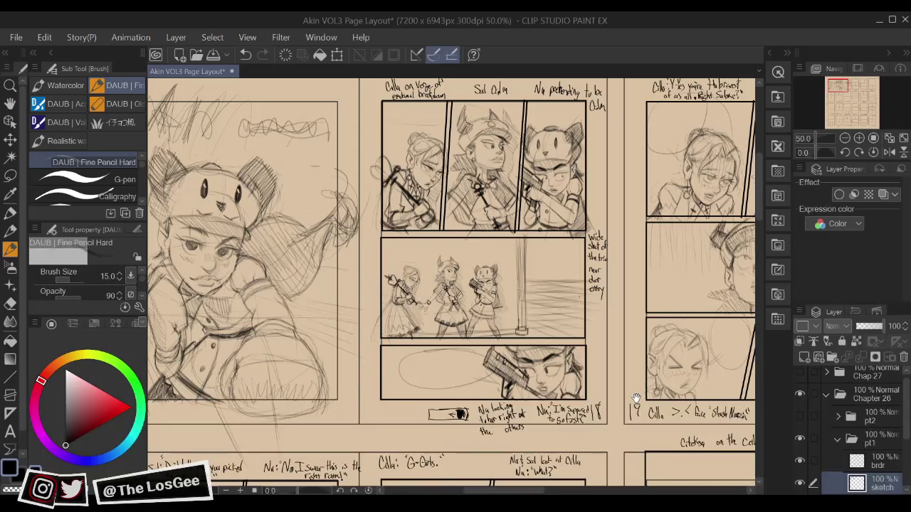
drag(522, 369, 549, 402)
key(h)
drag(602, 369, 465, 399)
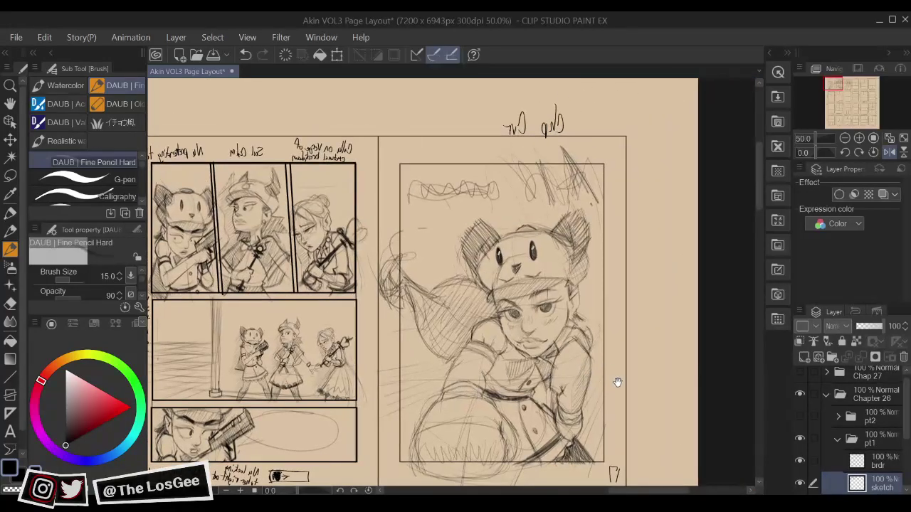
key(h)
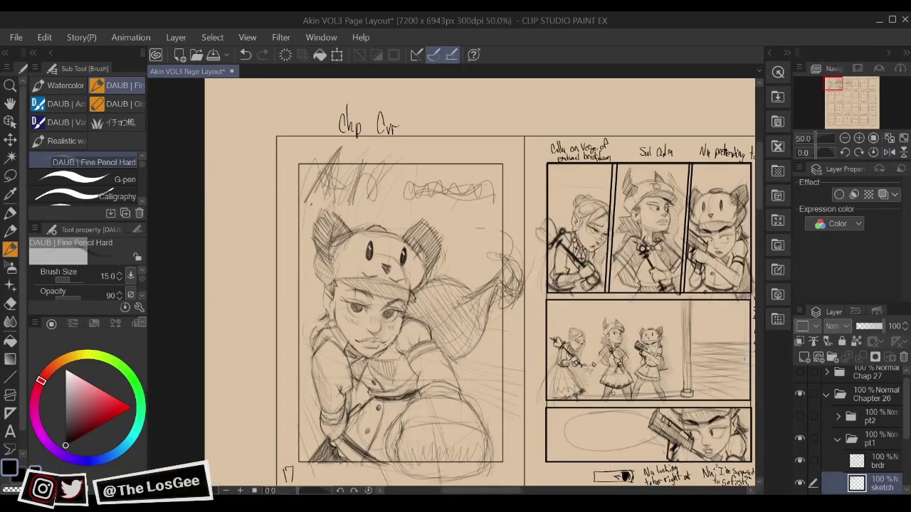
key(h)
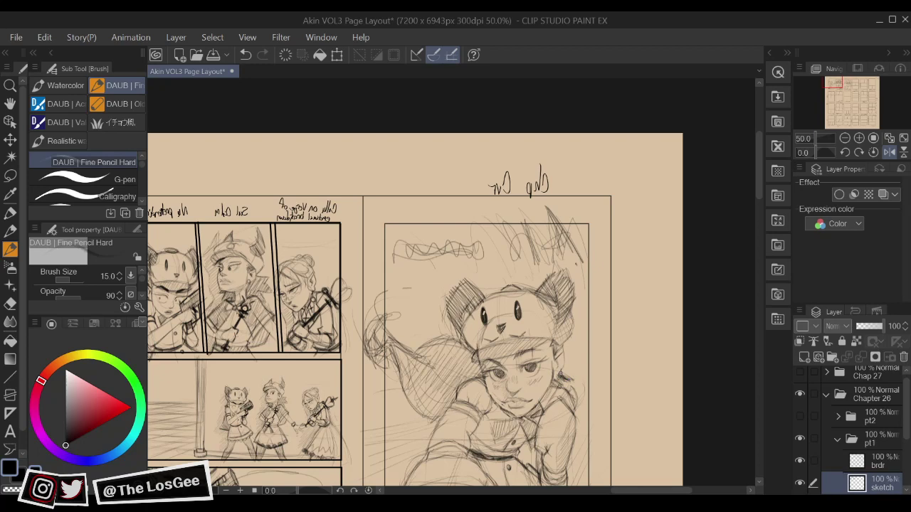
key(h)
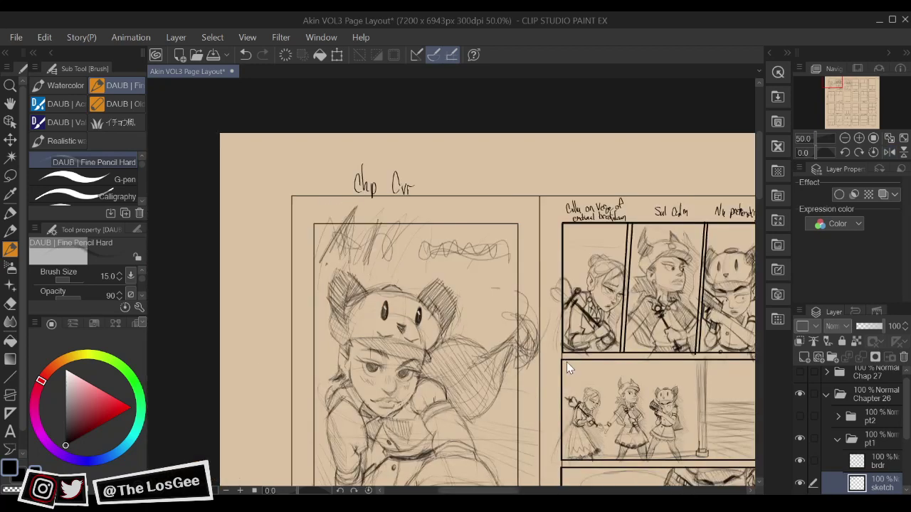
scroll(566, 362, down, 1)
drag(646, 384, 458, 366)
drag(645, 418, 549, 430)
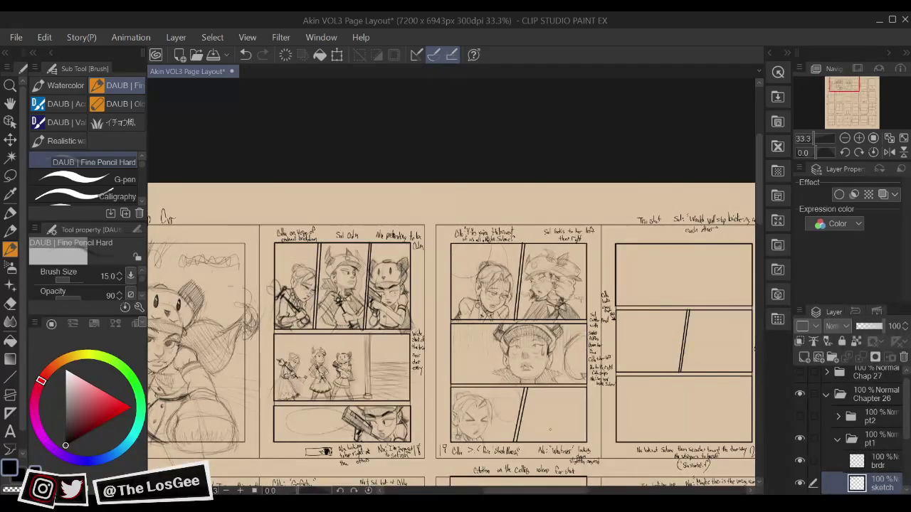
Rough in a large head outline in page 19's lower-right panel and erase its excess construction lines
scroll(549, 430, up, 1)
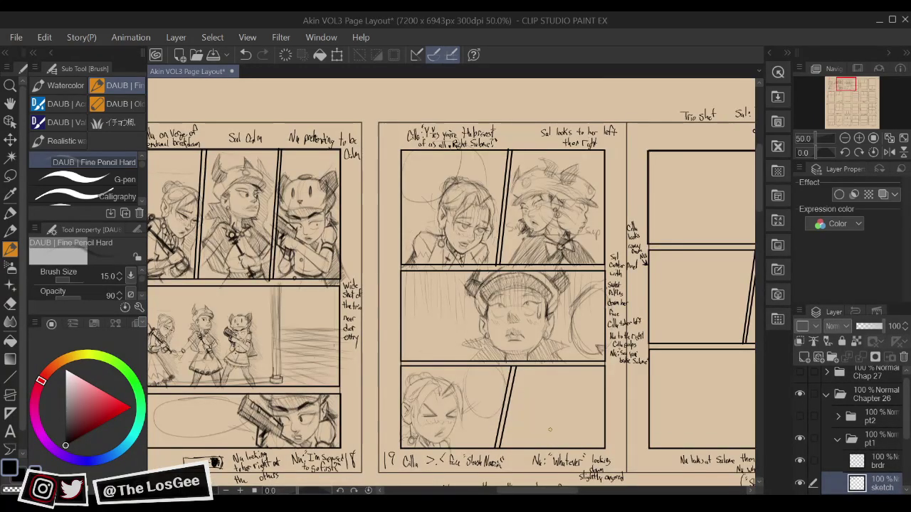
drag(550, 430, 527, 413)
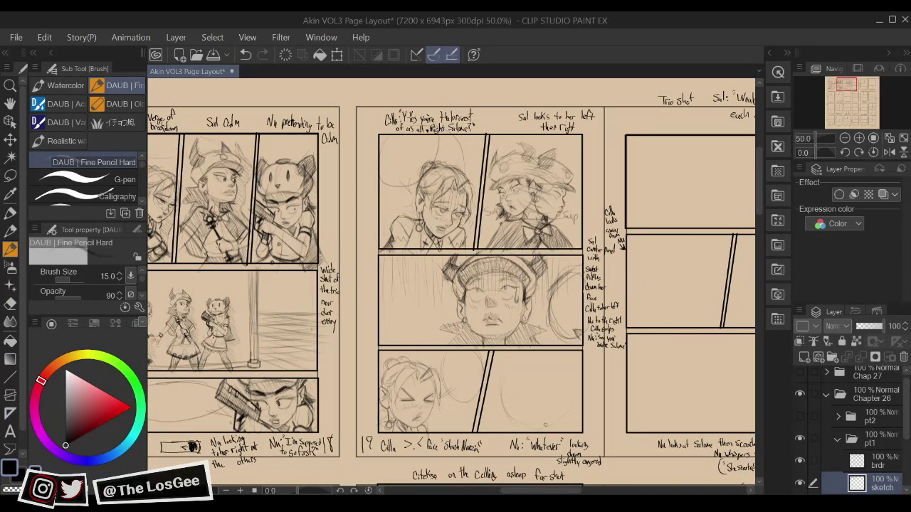
key(e)
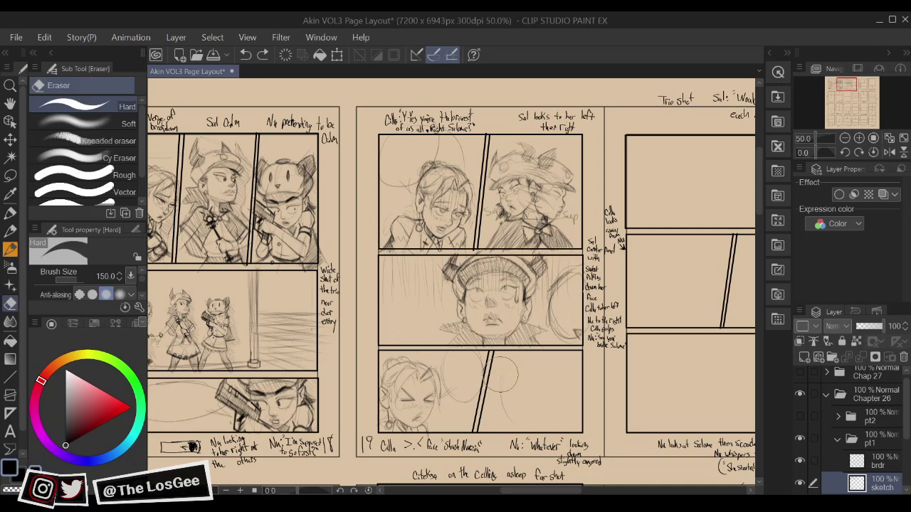
drag(502, 378, 510, 414)
key(b)
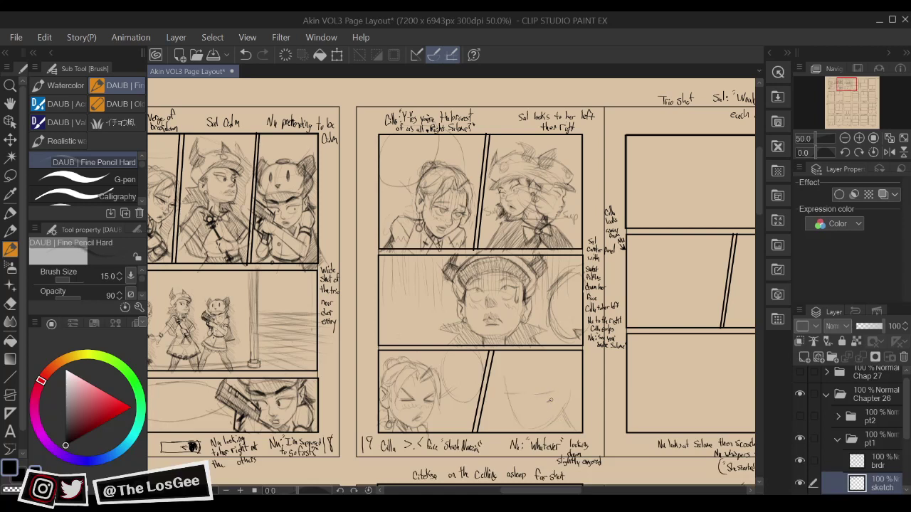
Sketch slanted, angry eyebrows and downcast eyes on the lower-right panel's face
drag(519, 404, 523, 405)
mouse_move(540, 388)
mouse_down()
mouse_move(558, 381)
mouse_move(506, 386)
mouse_move(523, 395)
mouse_move(558, 379)
mouse_move(515, 398)
mouse_move(525, 396)
mouse_up()
mouse_move(546, 406)
mouse_down()
mouse_move(553, 399)
mouse_move(513, 406)
mouse_move(556, 404)
mouse_up()
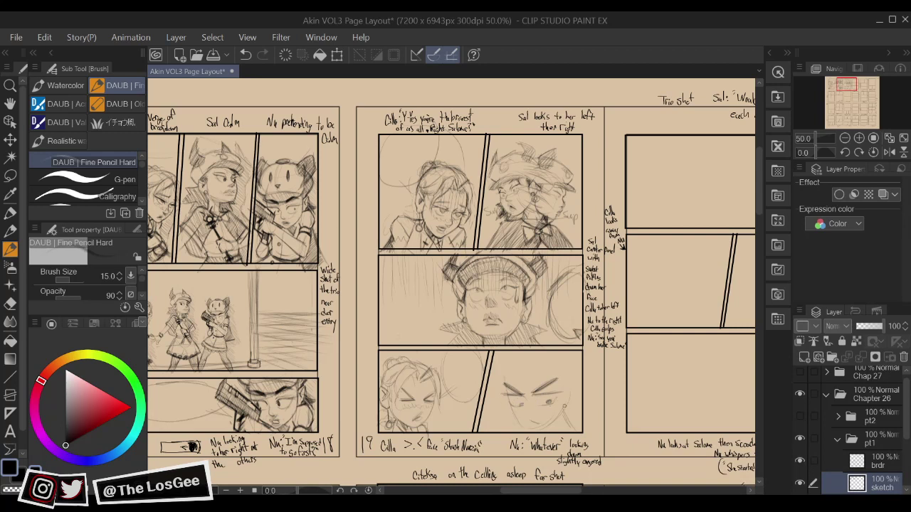
key(e)
key(b)
Sketch the cap's band and curved crown above the angry brows and rough in the sides of the face
drag(508, 403, 568, 403)
mouse_move(528, 379)
mouse_down()
mouse_move(568, 381)
mouse_move(573, 353)
mouse_move(571, 370)
mouse_up()
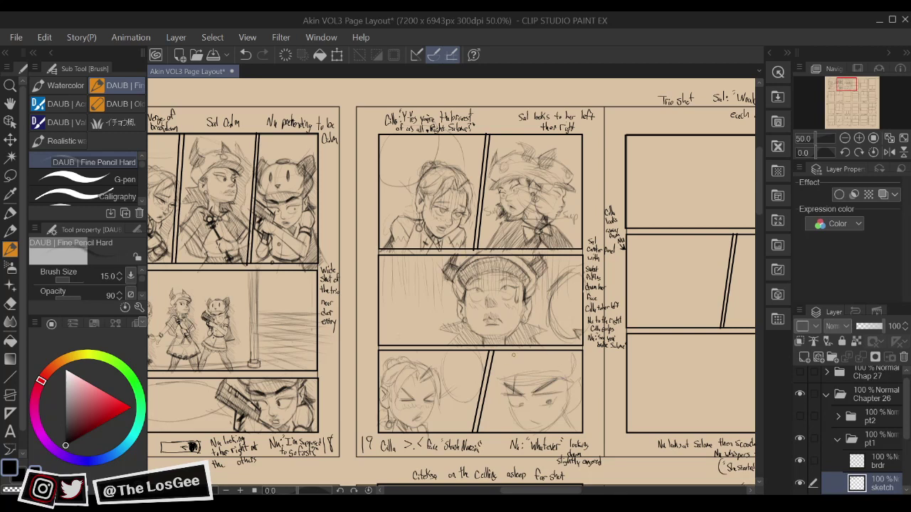
mouse_move(497, 363)
mouse_down()
mouse_move(501, 384)
mouse_move(578, 373)
mouse_up()
mouse_move(557, 419)
mouse_down()
mouse_move(547, 435)
mouse_move(567, 419)
mouse_up()
Clean up the cheek and jaw of the angry face and sketch the hair beside them
key(e)
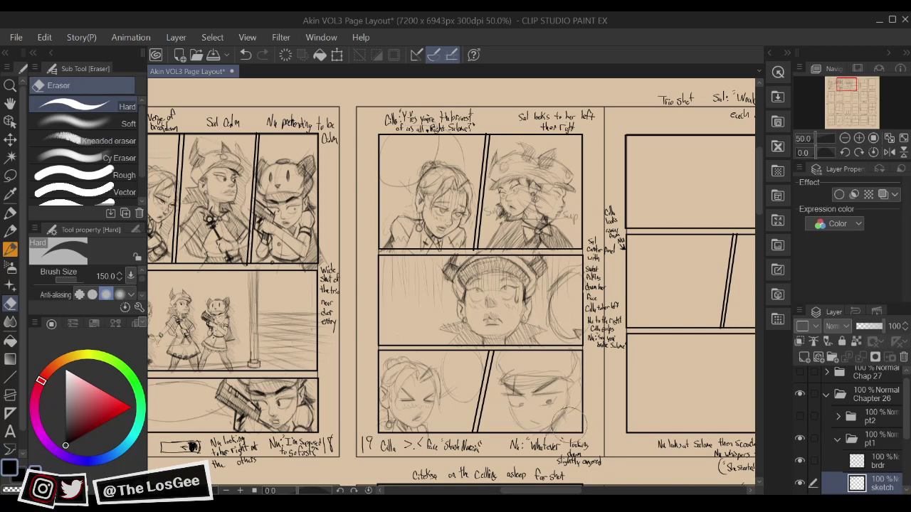
key(b)
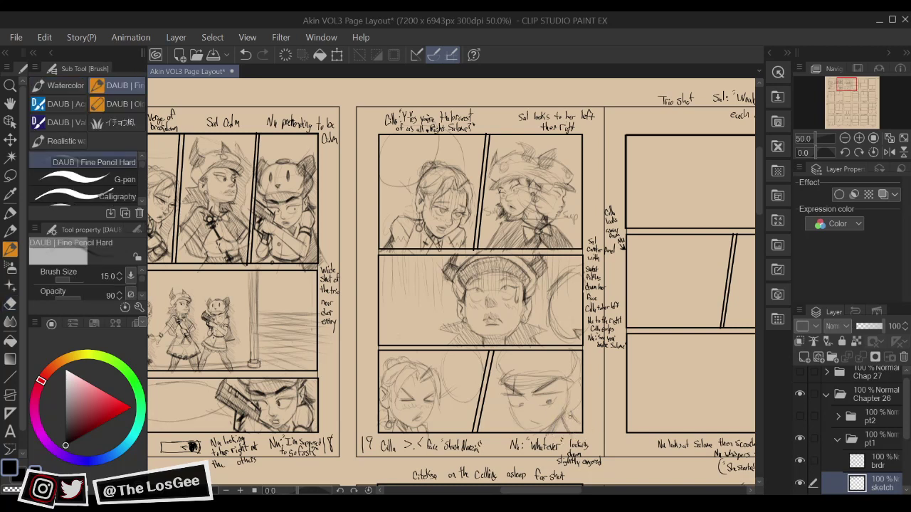
drag(570, 413, 574, 430)
key(e)
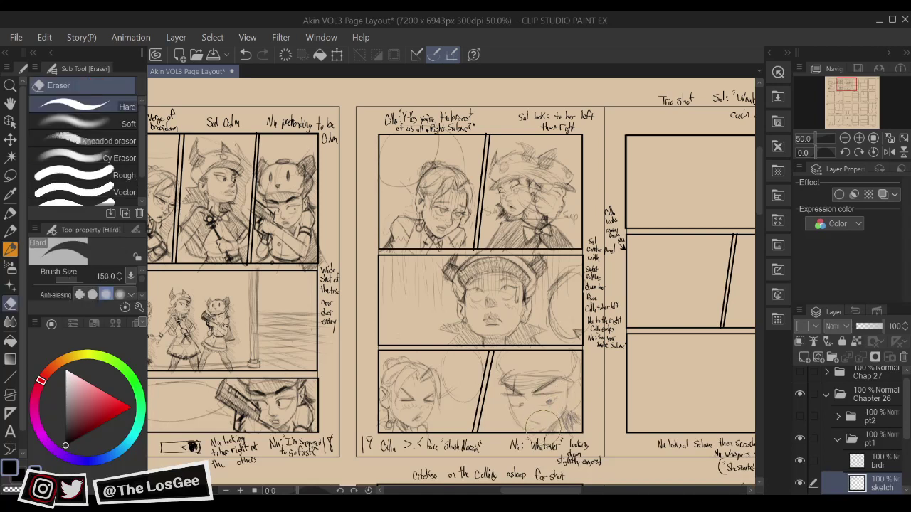
key(b)
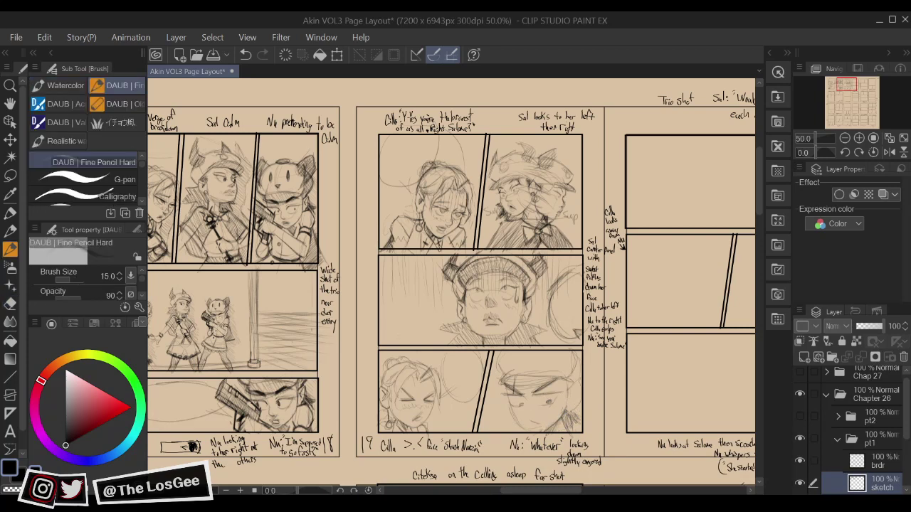
drag(567, 398, 563, 409)
Check the angry face in mirrored view and lighten its lower-face lines with the eraser, reducing the eraser size to 120
key(e)
key(h)
key(h)
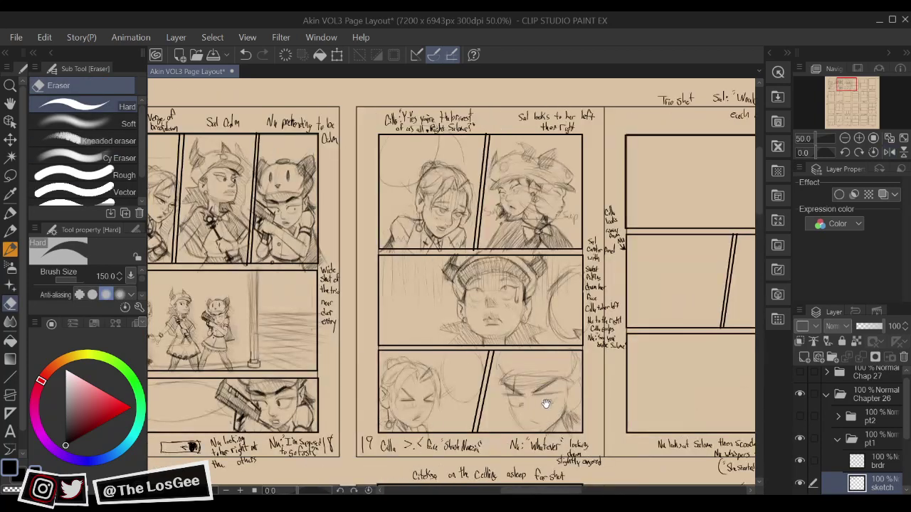
scroll(546, 403, up, 1)
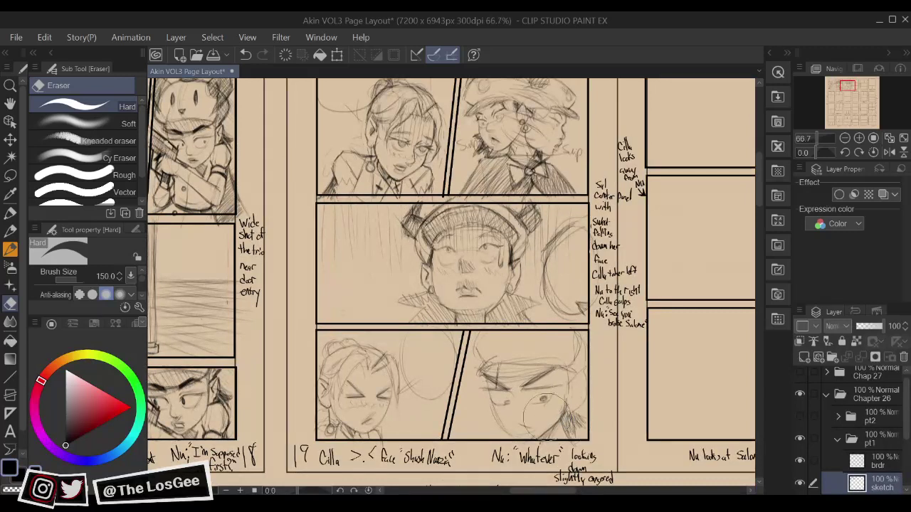
drag(541, 412, 539, 422)
key([)
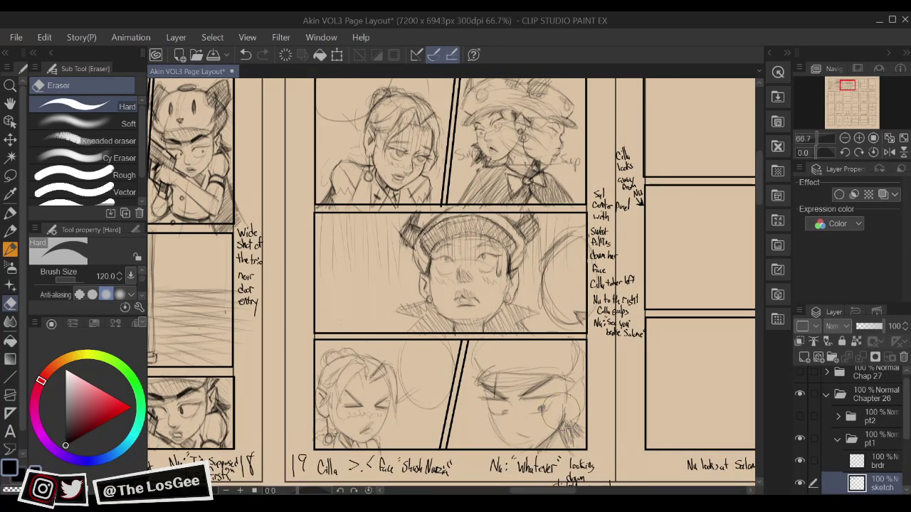
key(b)
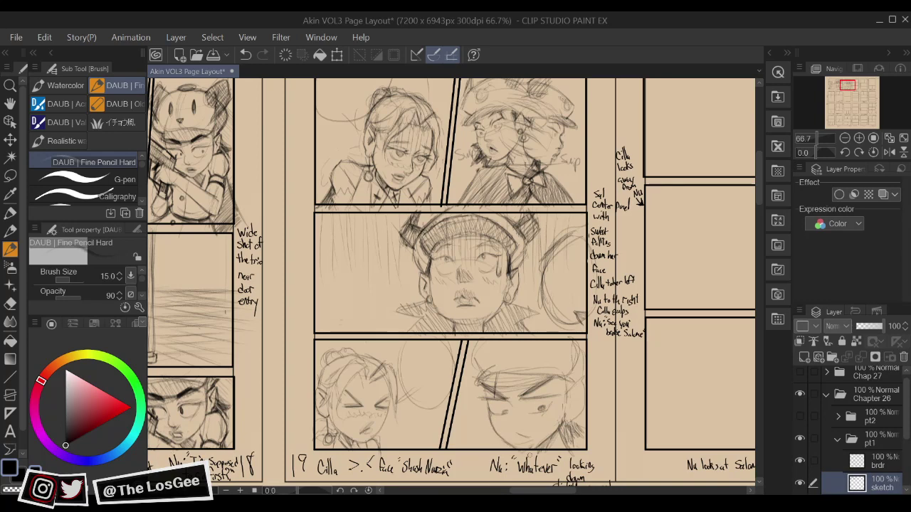
Draw the angry character's ear and the hatched animal ear on the side of the cap
mouse_move(562, 413)
mouse_down()
mouse_move(570, 377)
mouse_move(585, 407)
mouse_move(575, 420)
mouse_up()
mouse_move(585, 385)
mouse_down()
mouse_move(558, 368)
mouse_move(584, 375)
mouse_move(560, 343)
mouse_move(569, 376)
mouse_up()
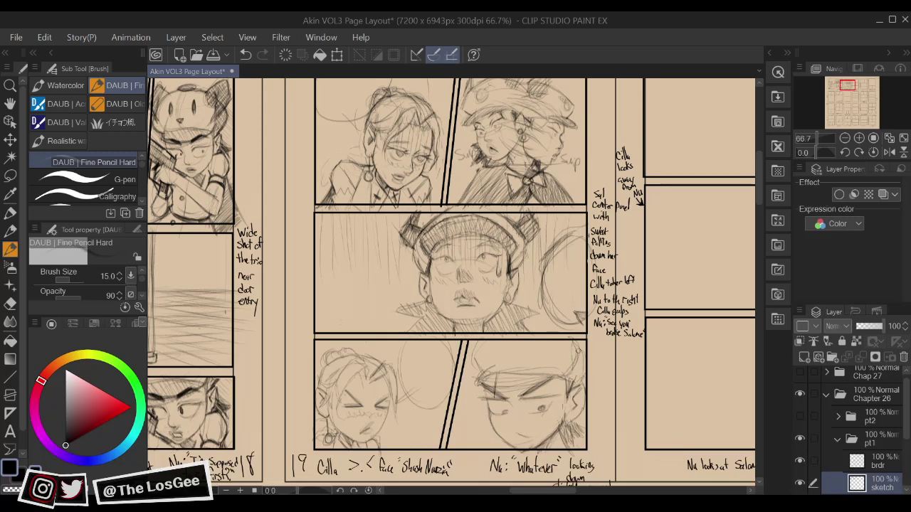
drag(578, 342, 570, 380)
mouse_move(585, 364)
mouse_down()
mouse_move(576, 380)
mouse_move(579, 358)
mouse_move(569, 377)
mouse_move(580, 385)
mouse_up()
drag(589, 342, 583, 353)
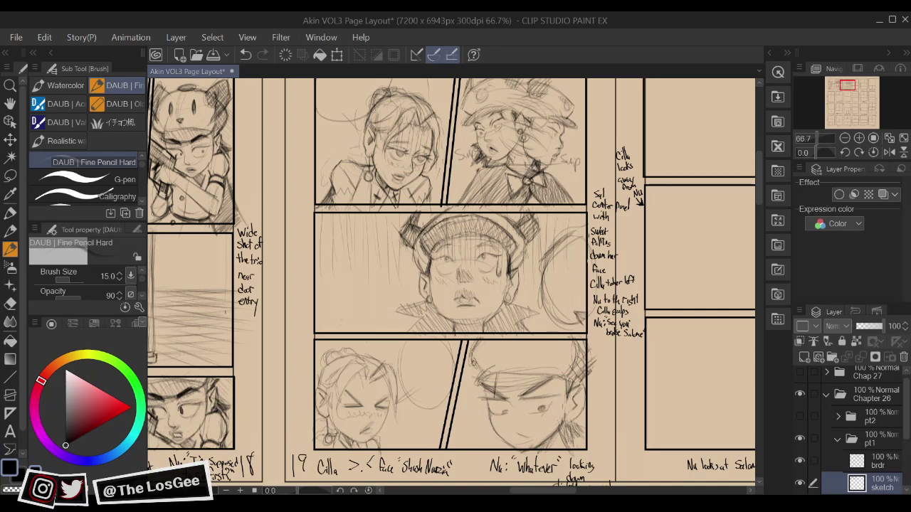
Erase and redraw the cap's brim across the forehead, adding pencil hatching along it
mouse_move(483, 377)
mouse_down()
mouse_move(513, 390)
mouse_move(507, 371)
mouse_move(546, 370)
mouse_move(504, 366)
mouse_move(570, 372)
mouse_up()
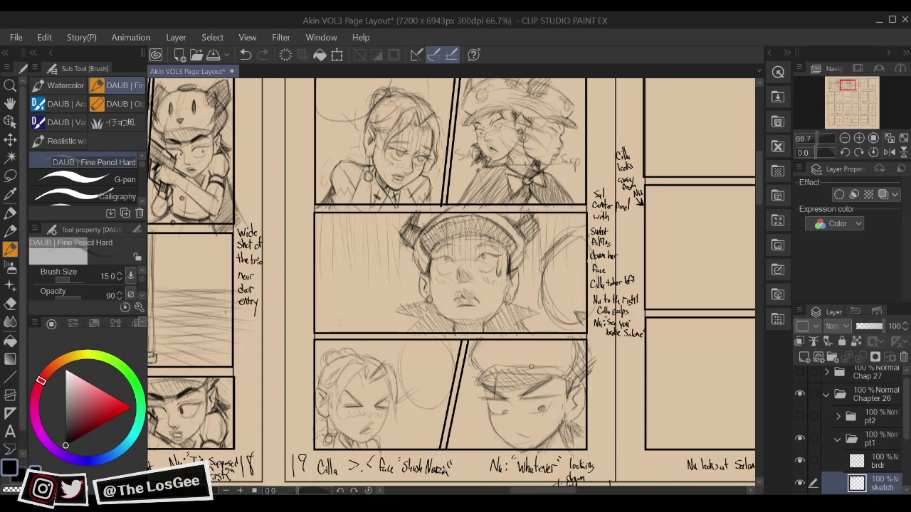
key(e)
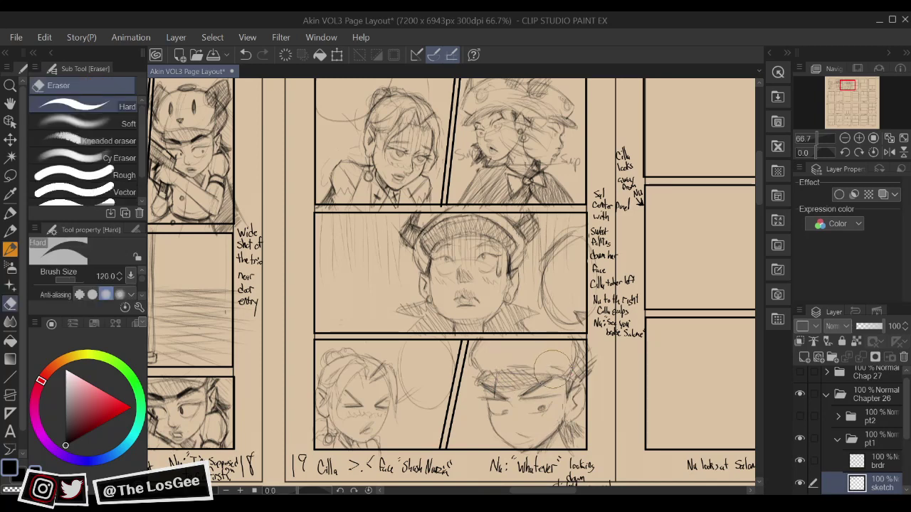
key(b)
mouse_move(551, 372)
mouse_down()
mouse_move(525, 376)
mouse_move(561, 369)
mouse_up()
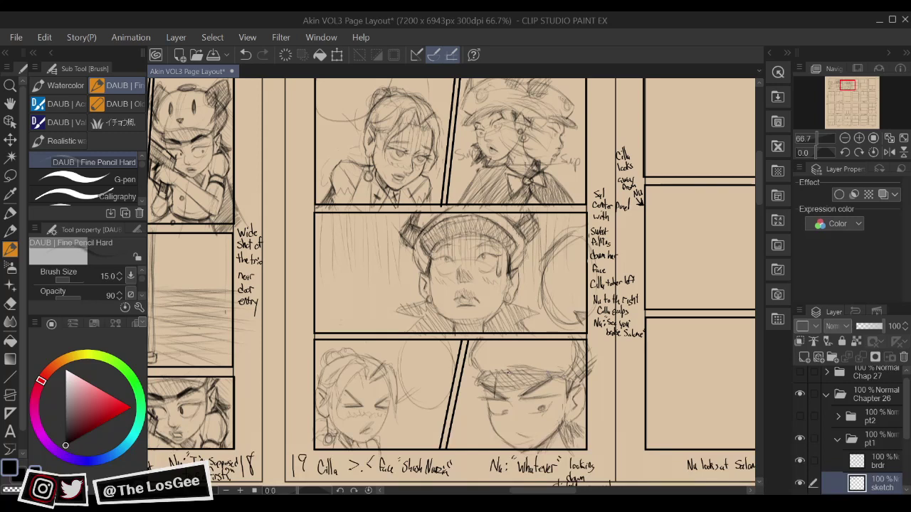
mouse_move(503, 371)
mouse_down()
mouse_move(493, 376)
mouse_move(511, 367)
mouse_move(561, 380)
mouse_up()
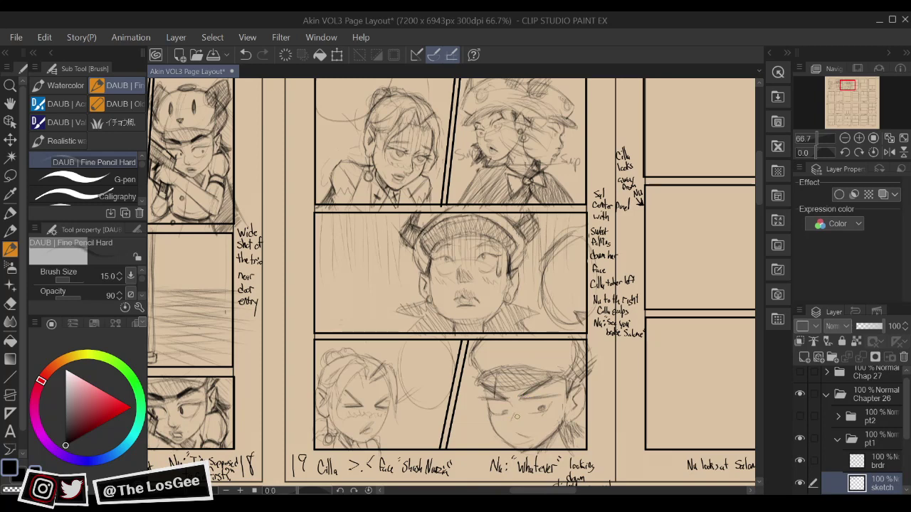
Add a small mouth, darken the hair by the ear and the brim's edge on the capped head, and save the document
drag(518, 434, 528, 438)
key(ctrl+z)
drag(584, 379, 564, 393)
mouse_move(570, 389)
mouse_down()
mouse_move(566, 398)
mouse_move(567, 381)
mouse_up()
drag(478, 373, 483, 380)
drag(482, 380, 535, 384)
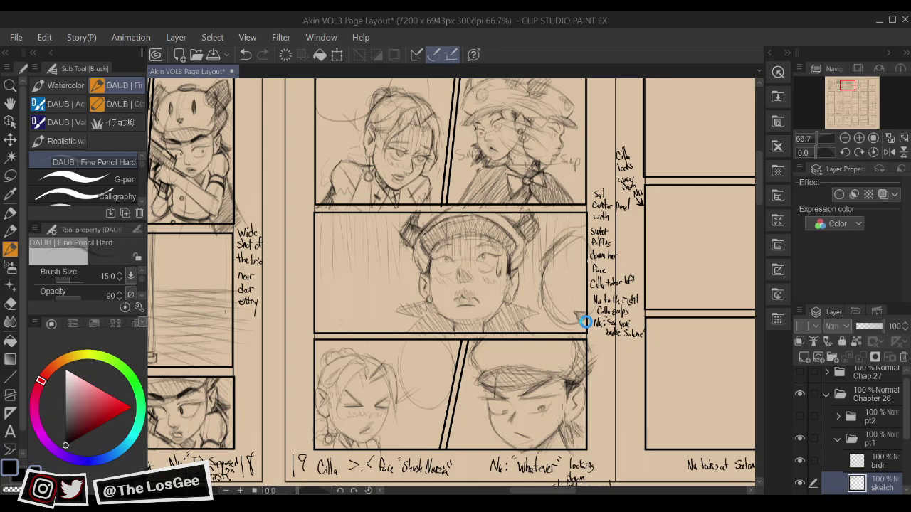
key(ctrl+s)
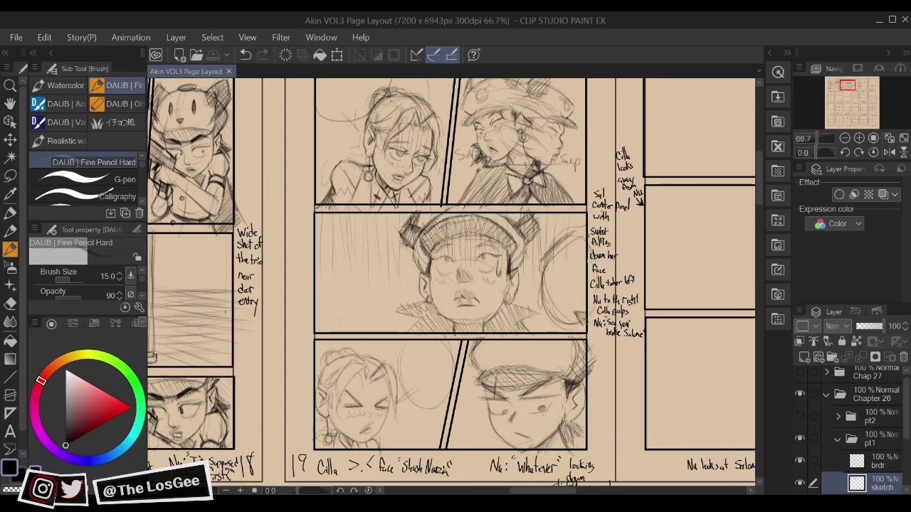